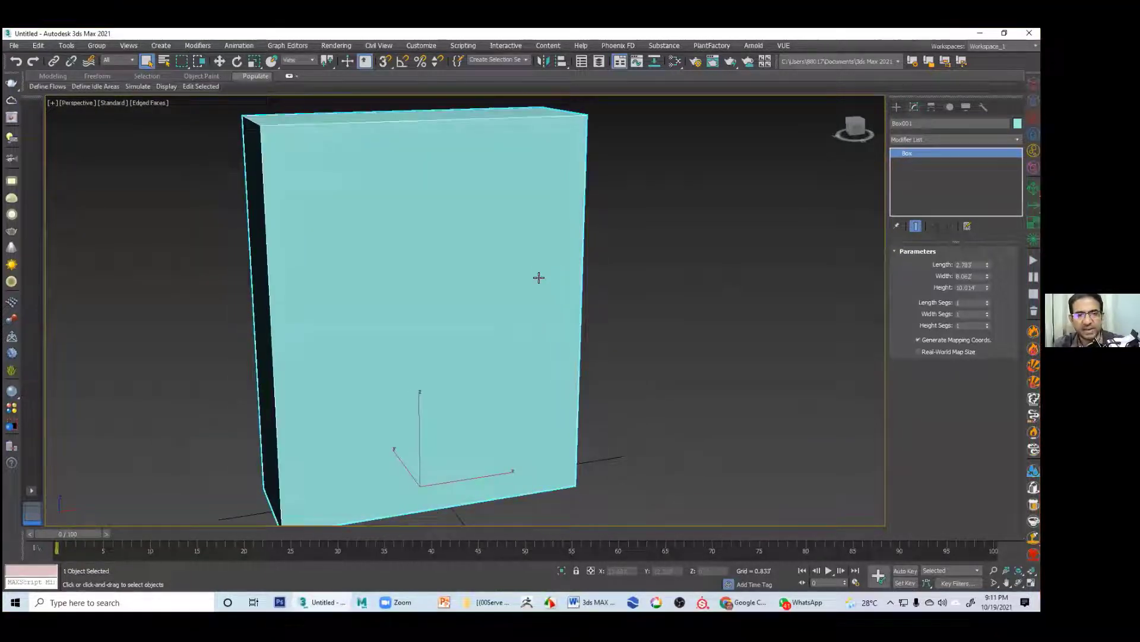
key("F4")
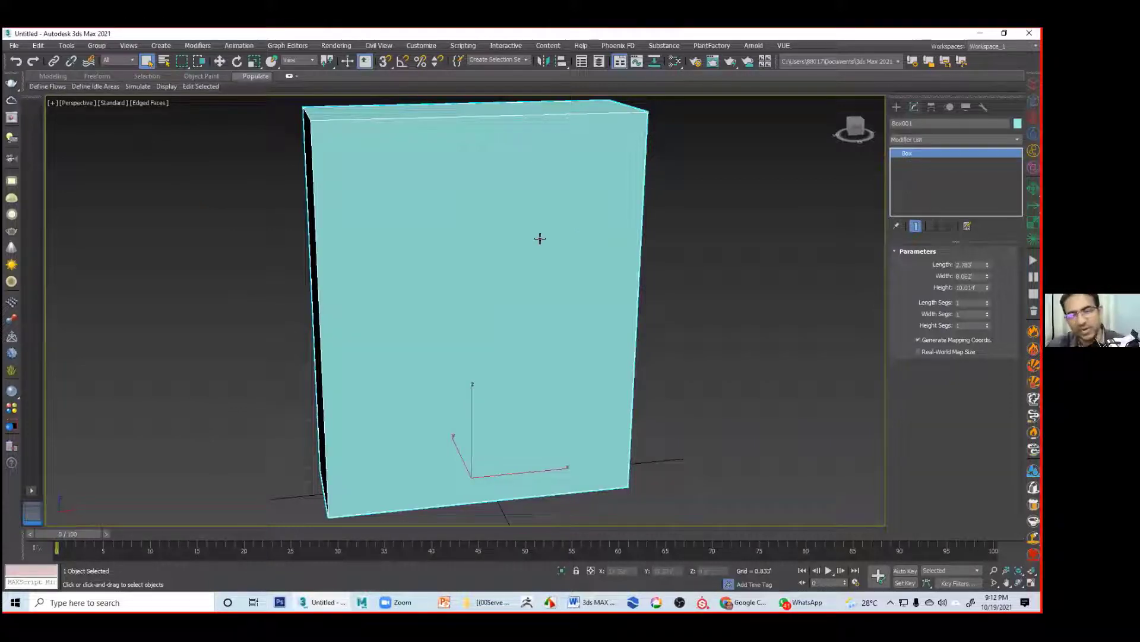
middle_click_drag(520, 280, 432, 327, "alt")
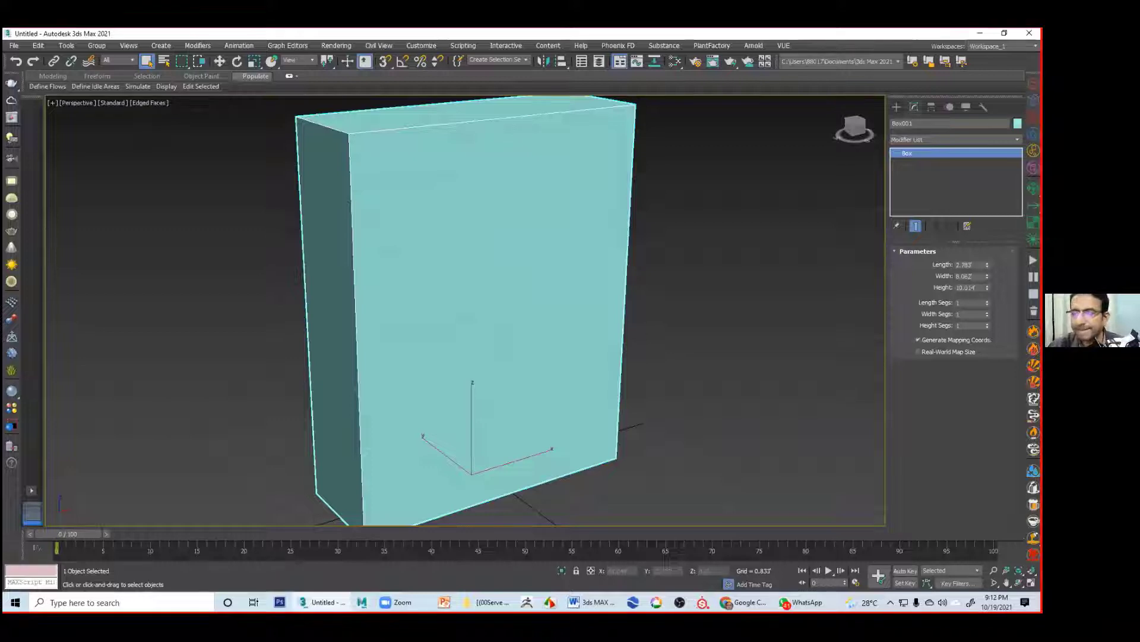
right_click(572, 249)
mouse_move(612, 365)
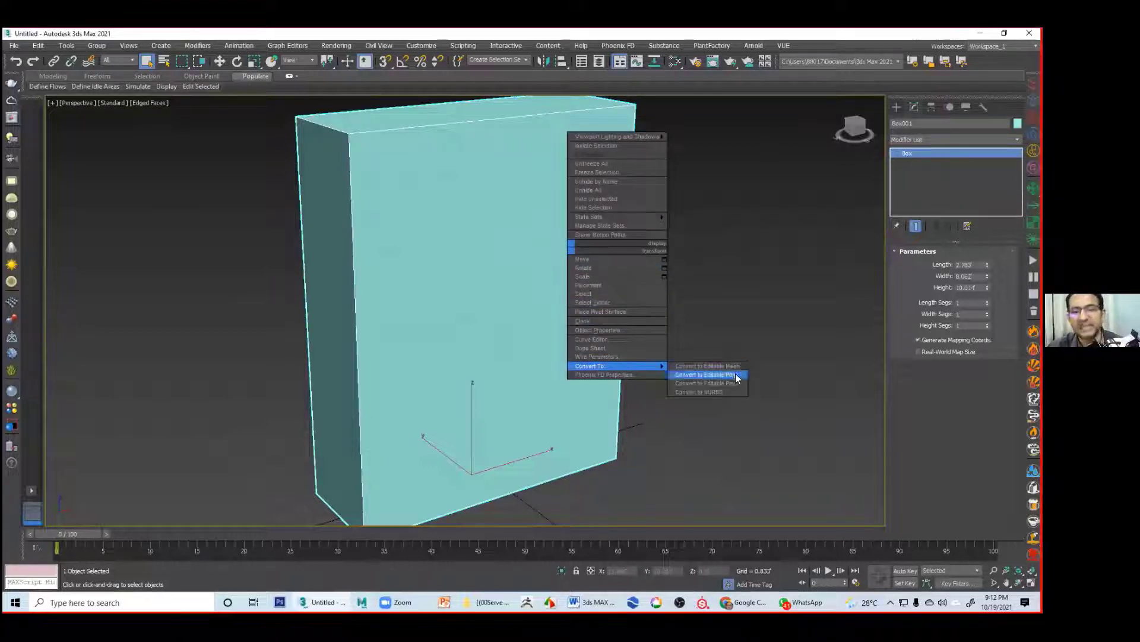
left_click(745, 219)
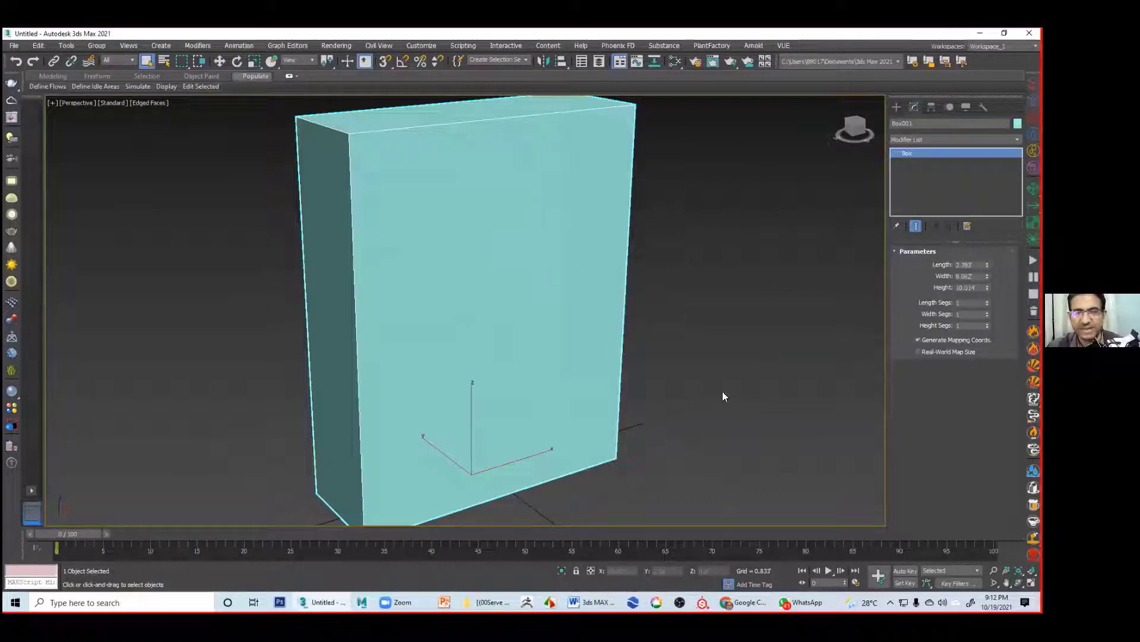
Step: Set the box's width segments to 3 and convert it to an Editable Poly
middle_click_drag(565, 404, 524, 403, "alt")
left_click(987, 313)
left_click(987, 313)
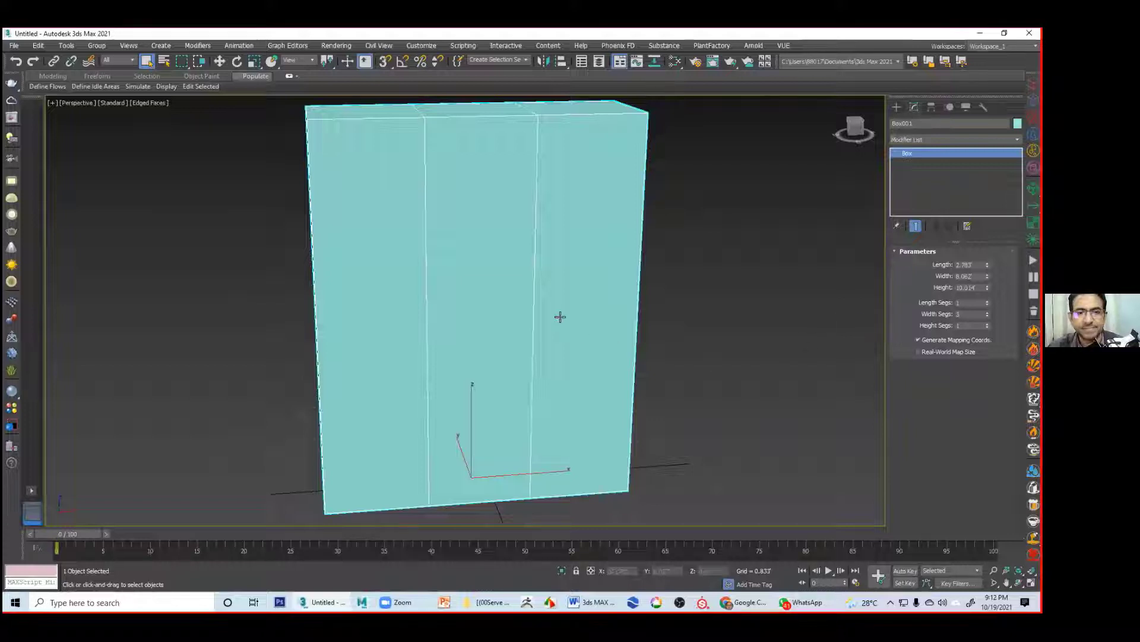
right_click(558, 286)
mouse_move(618, 403)
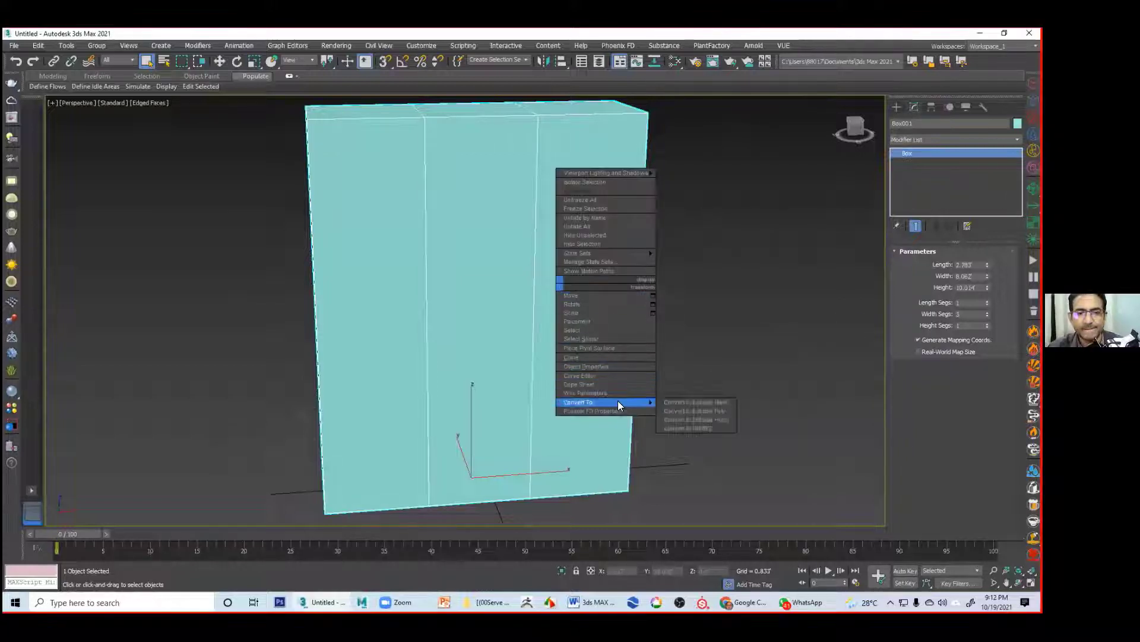
left_click(716, 411)
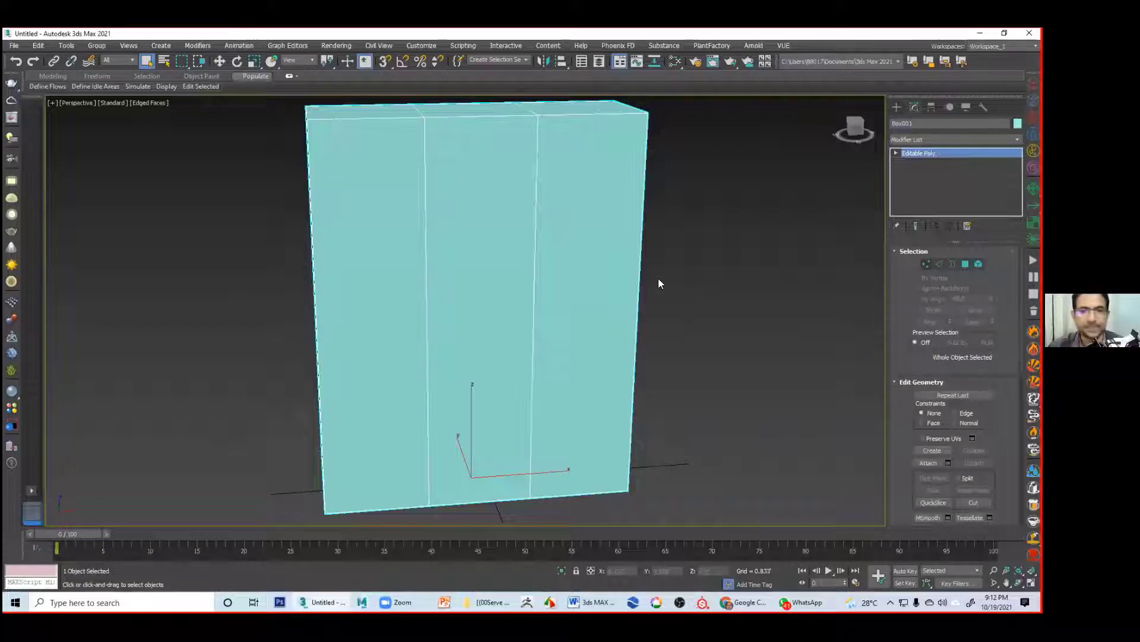
Step: In the front view, scale the vertices of the two inner vertical divisions together horizontally to form a narrow centre strip
key("alt+w")
key("1")
key("alt+w")
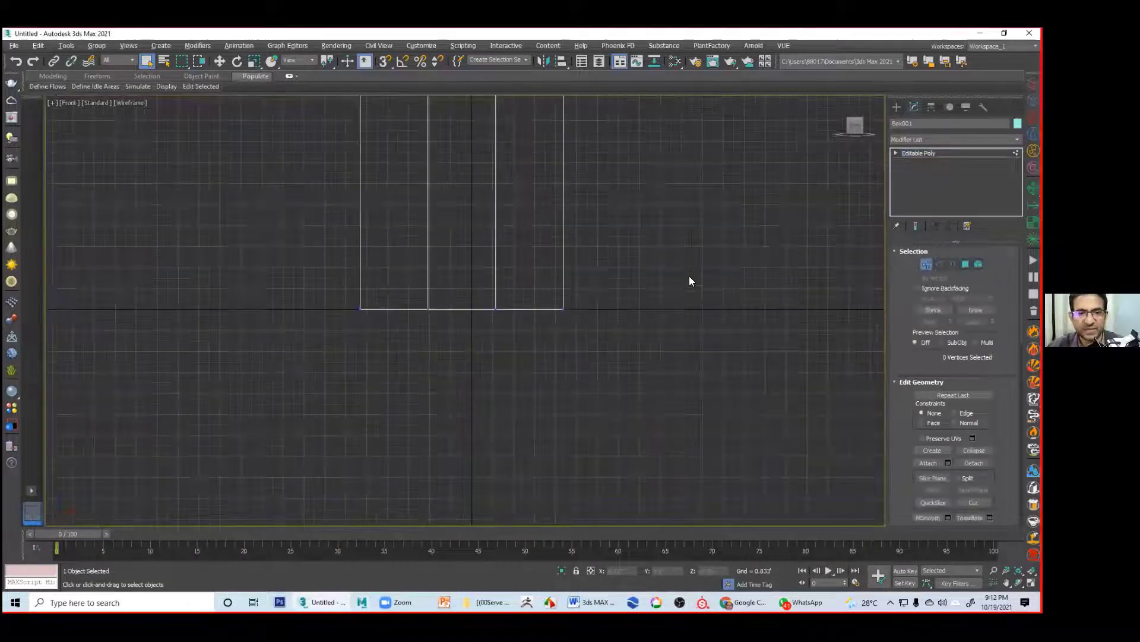
middle_click_drag(491, 128, 537, 153)
scroll(594, 380, "down", 2)
middle_click_drag(582, 398, 580, 388)
left_click_drag(582, 374, 501, 149)
key("r")
left_click_drag(605, 259, 178, 323)
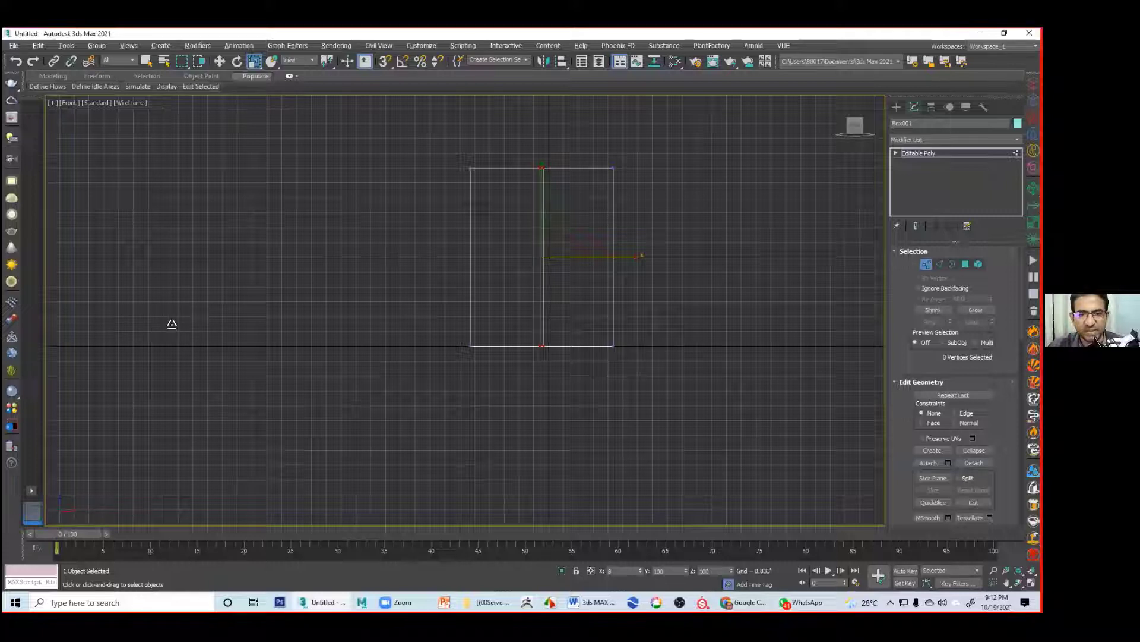
left_click(699, 243)
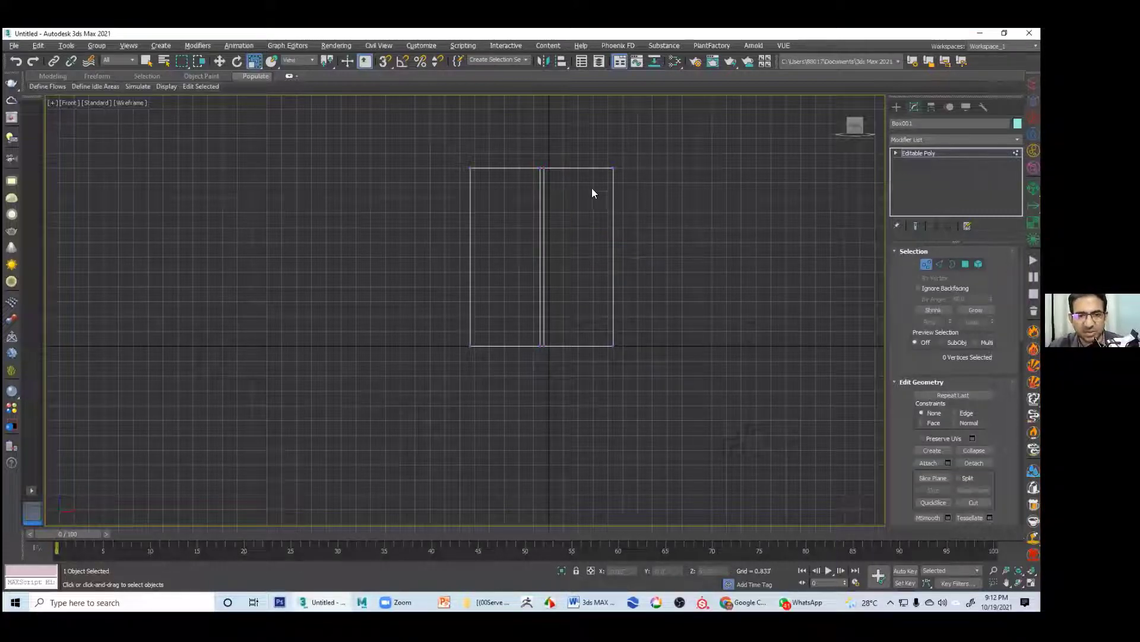
Step: Return to the maximized perspective view and examine the narrow centre strip on the front of the box
key("alt+w")
key("alt+w")
key("alt+w")
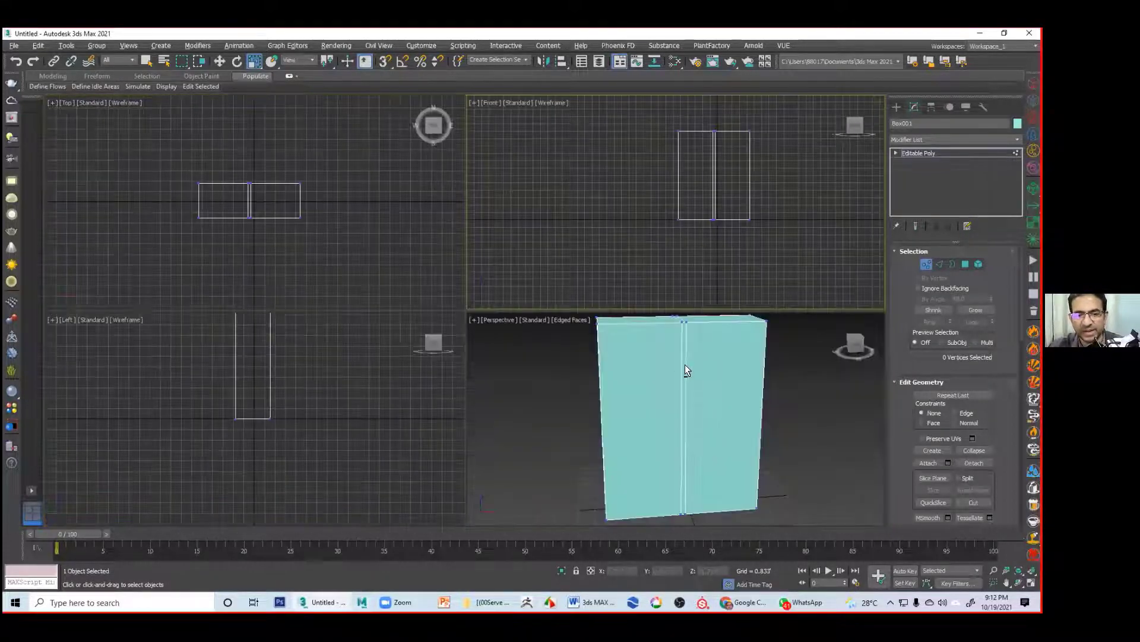
left_click(685, 365)
key("alt+w")
middle_click_drag(520, 278, 547, 208, "alt")
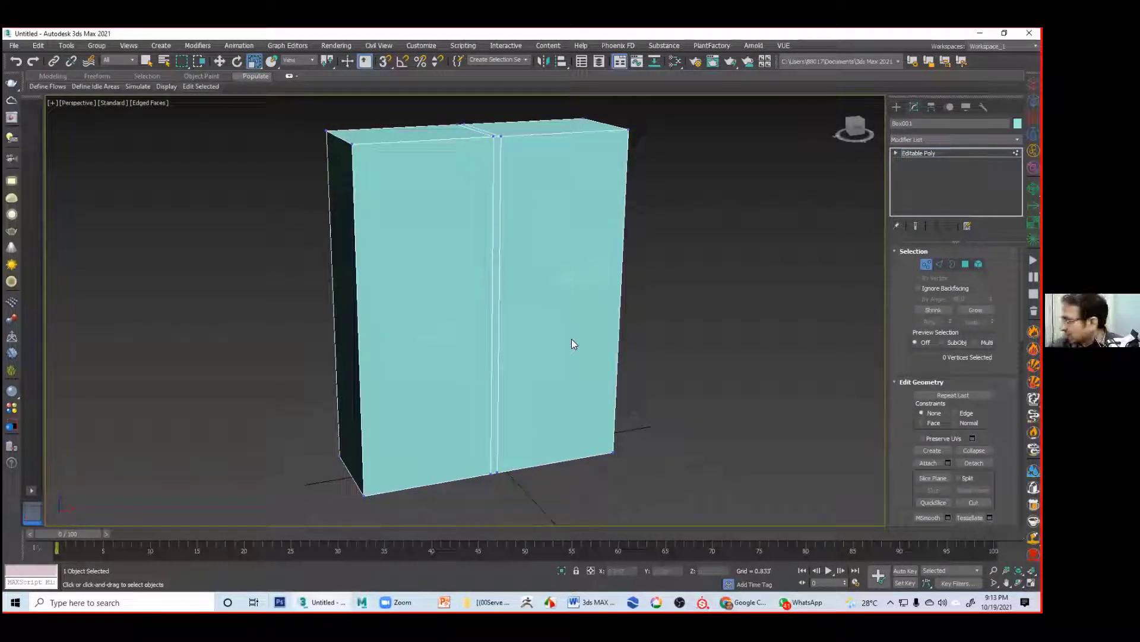
middle_click_drag(616, 356, 589, 344)
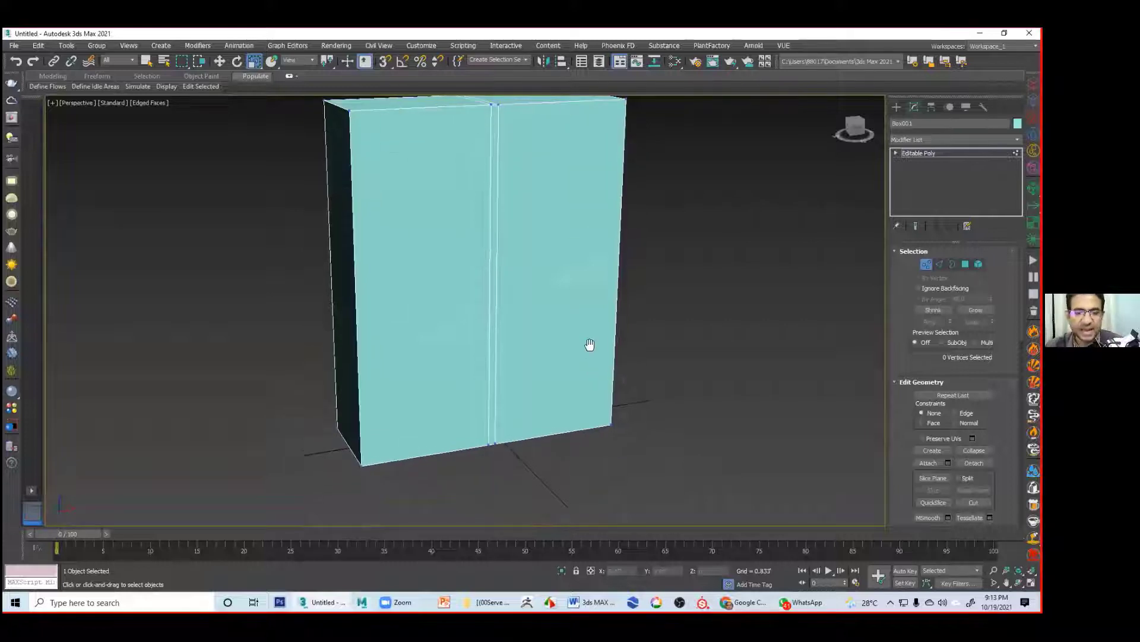
middle_click_drag(488, 379, 485, 395)
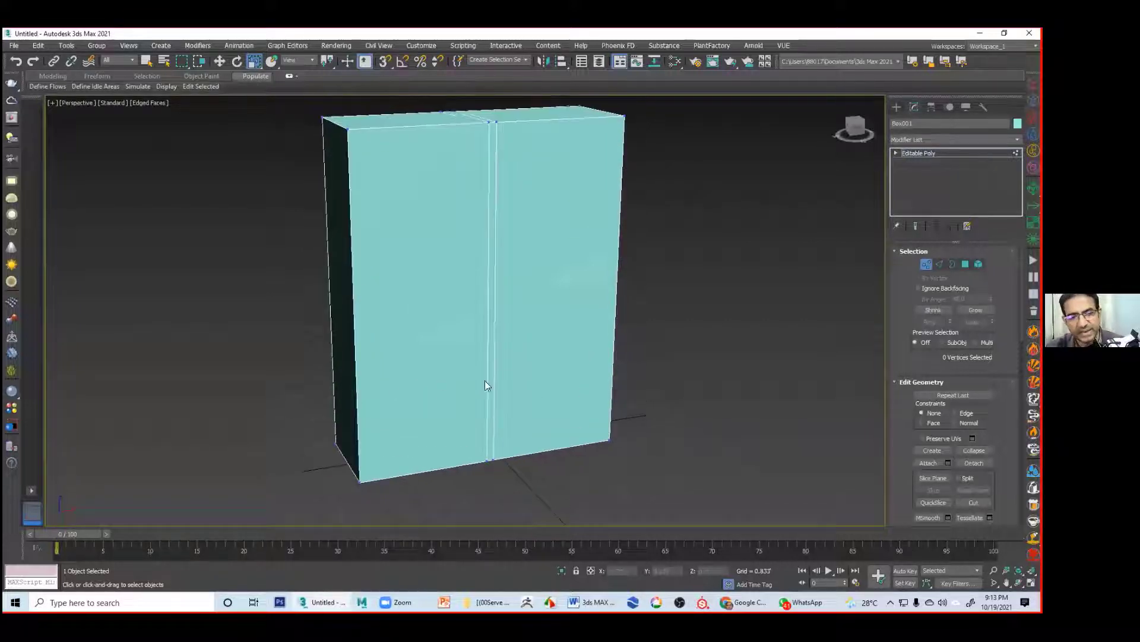
middle_click_drag(605, 394, 537, 375, "alt")
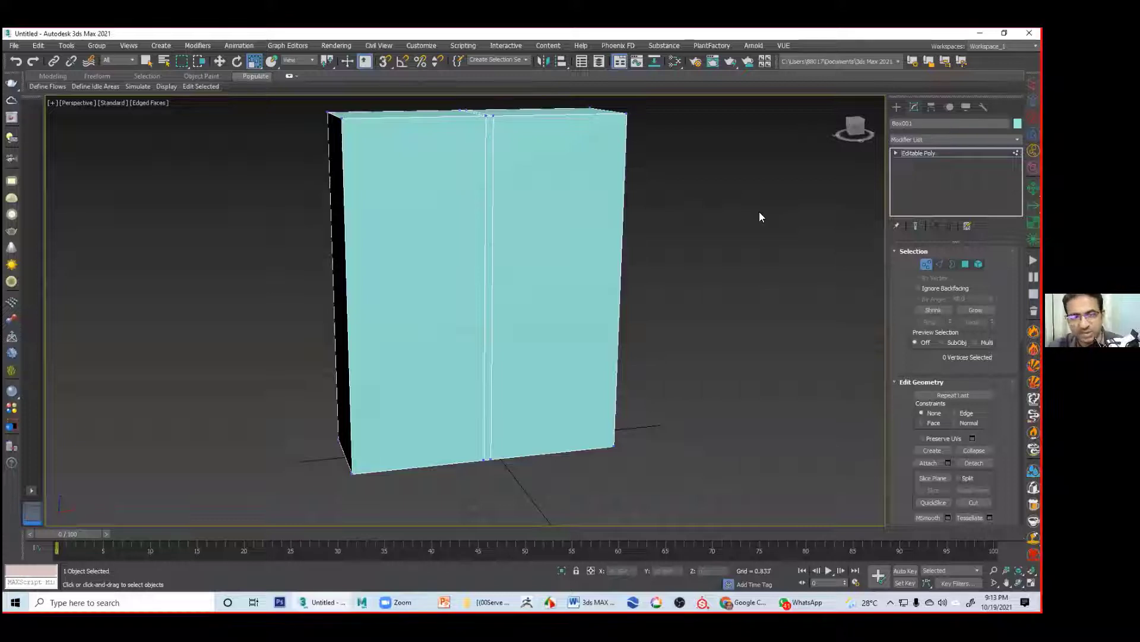
Step: Connect all the box's vertical edges with one segment, using a slide of -47 to place it in the lower part
middle_click_drag(719, 326, 631, 315, "alt")
key("2")
left_click_drag(307, 254, 591, 280)
left_click_drag(681, 283, 681, 283)
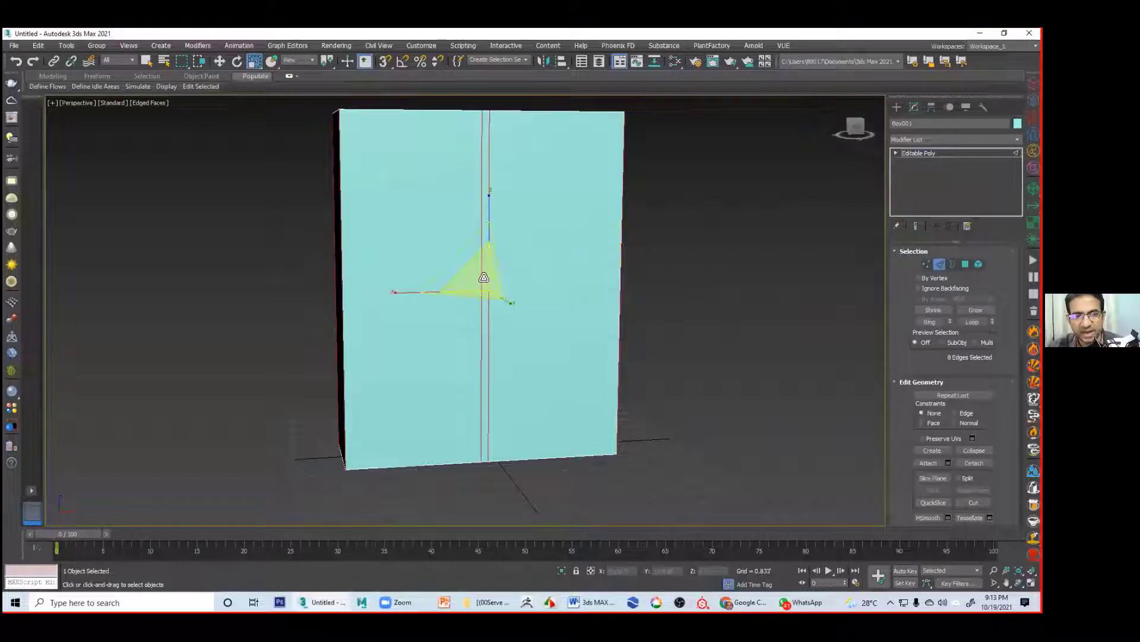
right_click(481, 273)
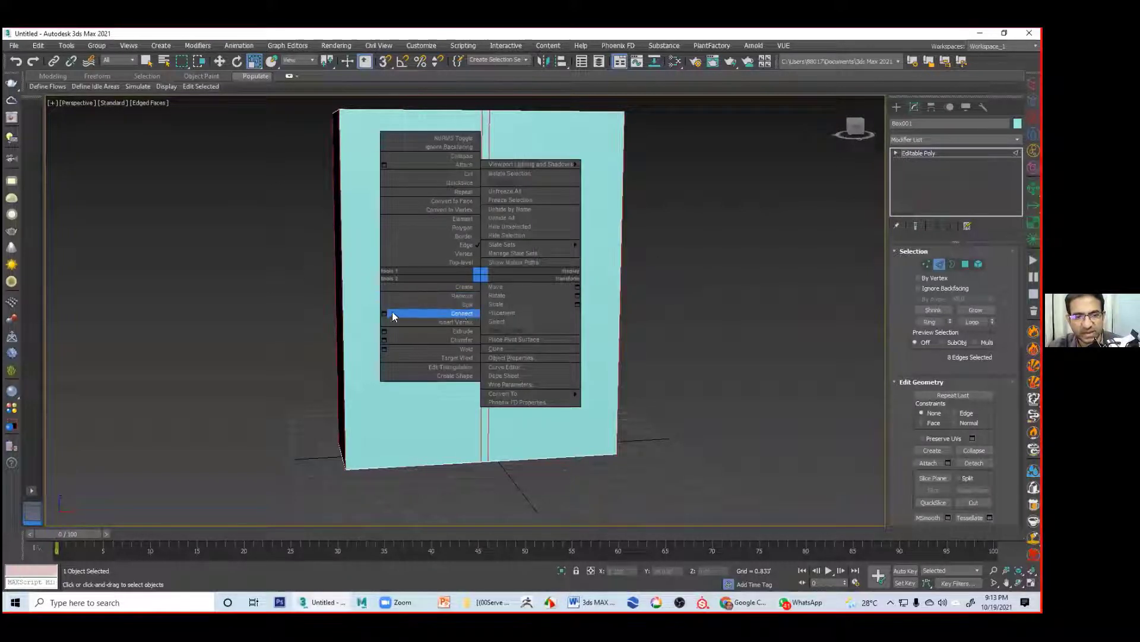
left_click(393, 316)
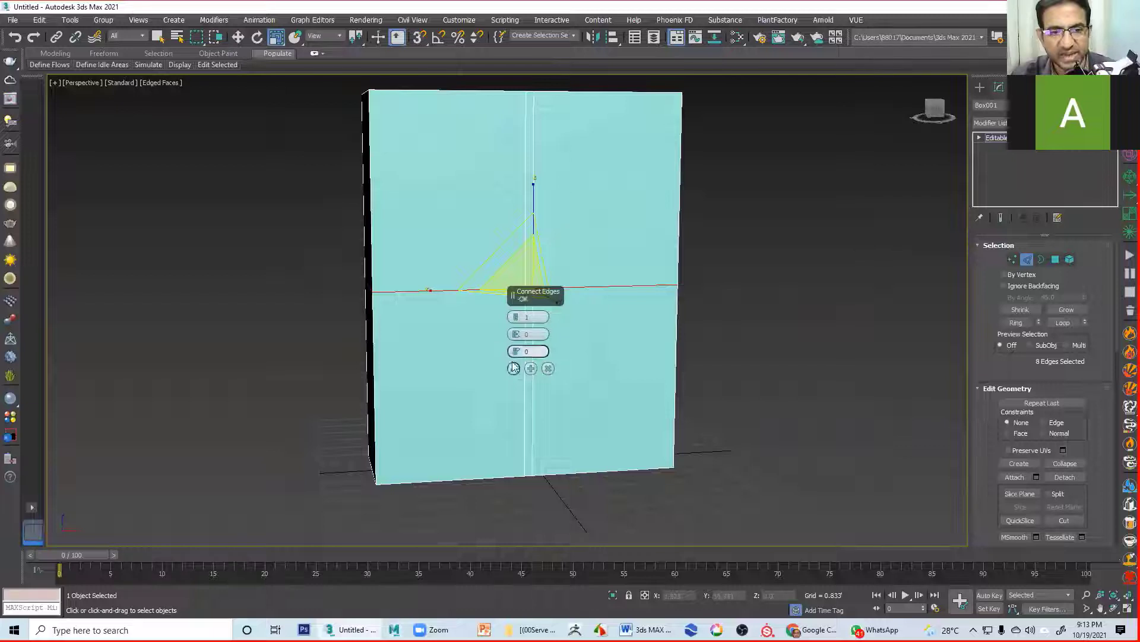
left_click_drag(512, 360, 541, 465)
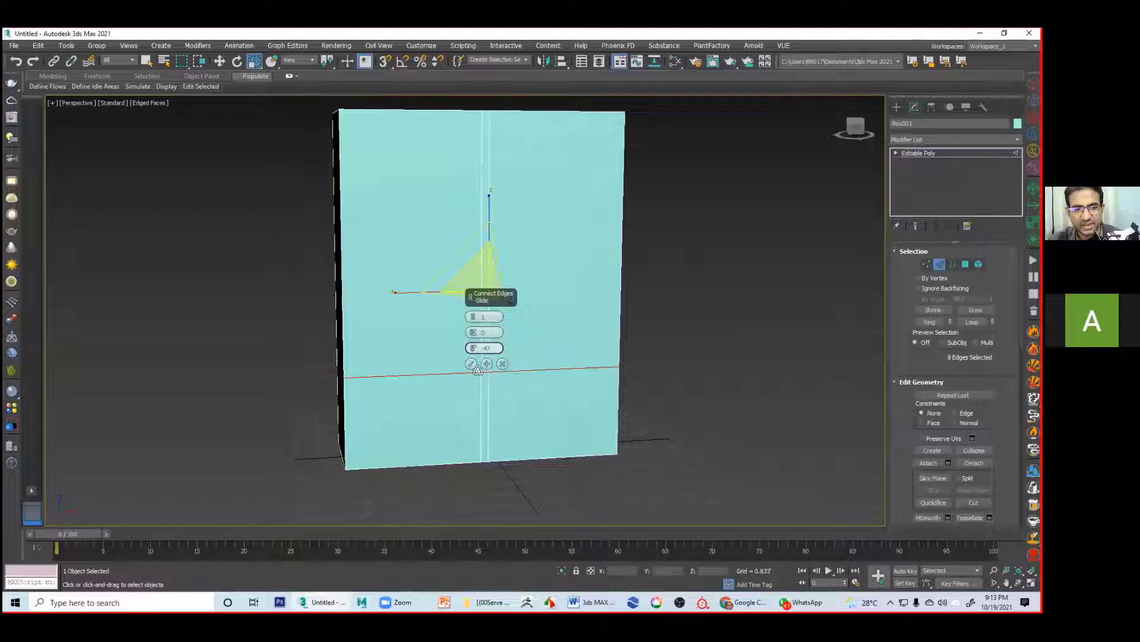
left_click(471, 364)
left_click(625, 397)
middle_click_drag(625, 392, 632, 394, "alt")
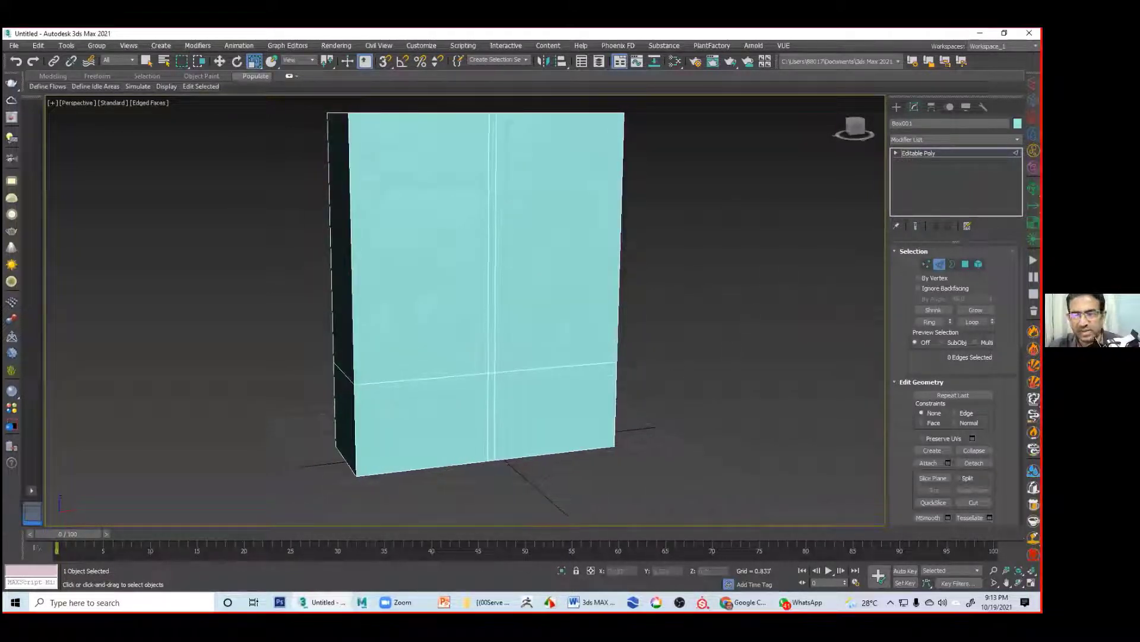
Step: Inset the two large upper front polygons by 0.083'
key("4")
left_click(542, 184)
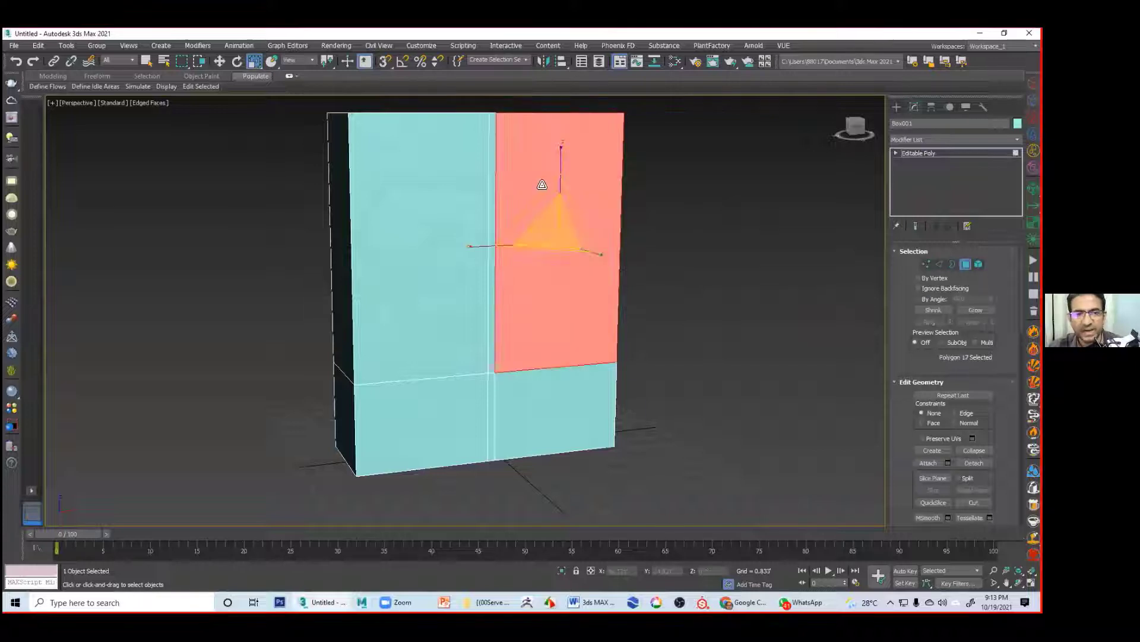
left_click(473, 197, "ctrl")
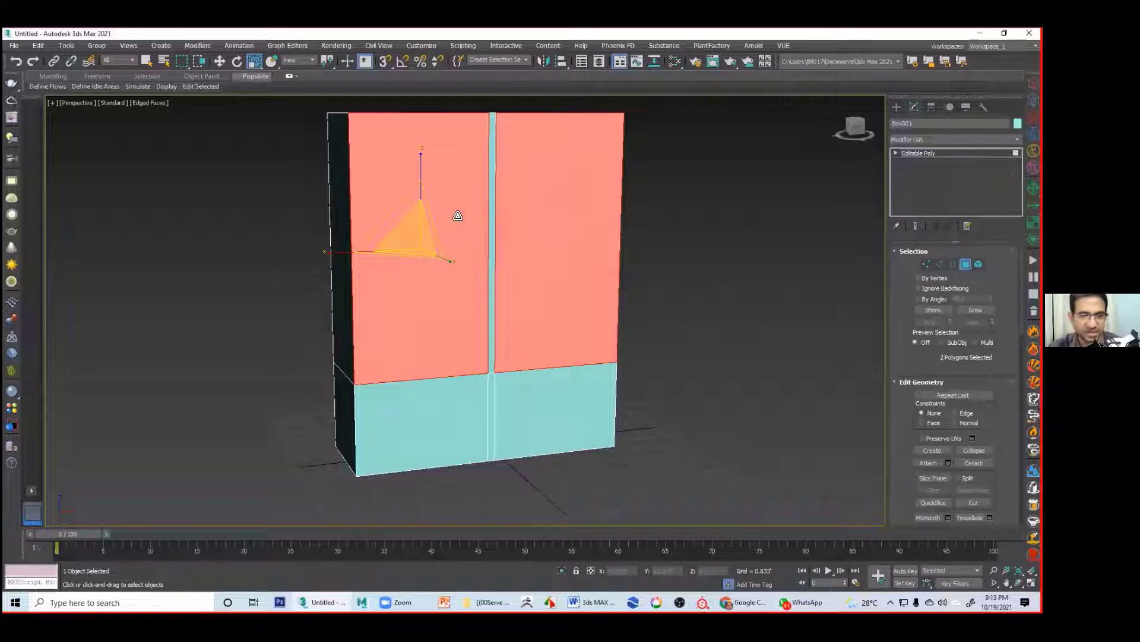
right_click(419, 206)
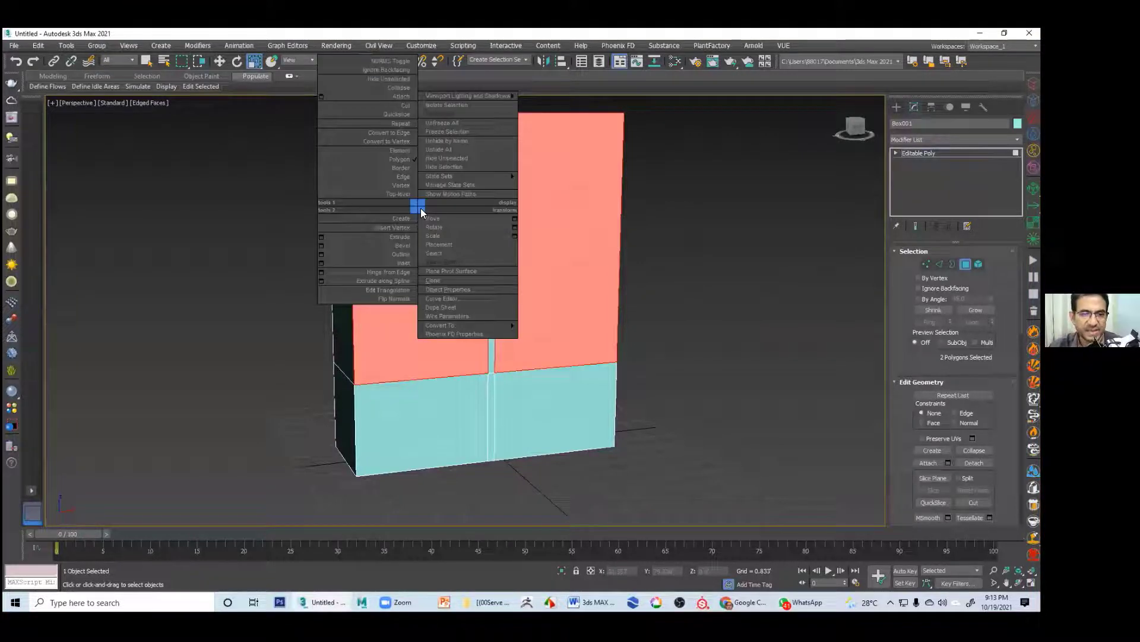
left_click(403, 265)
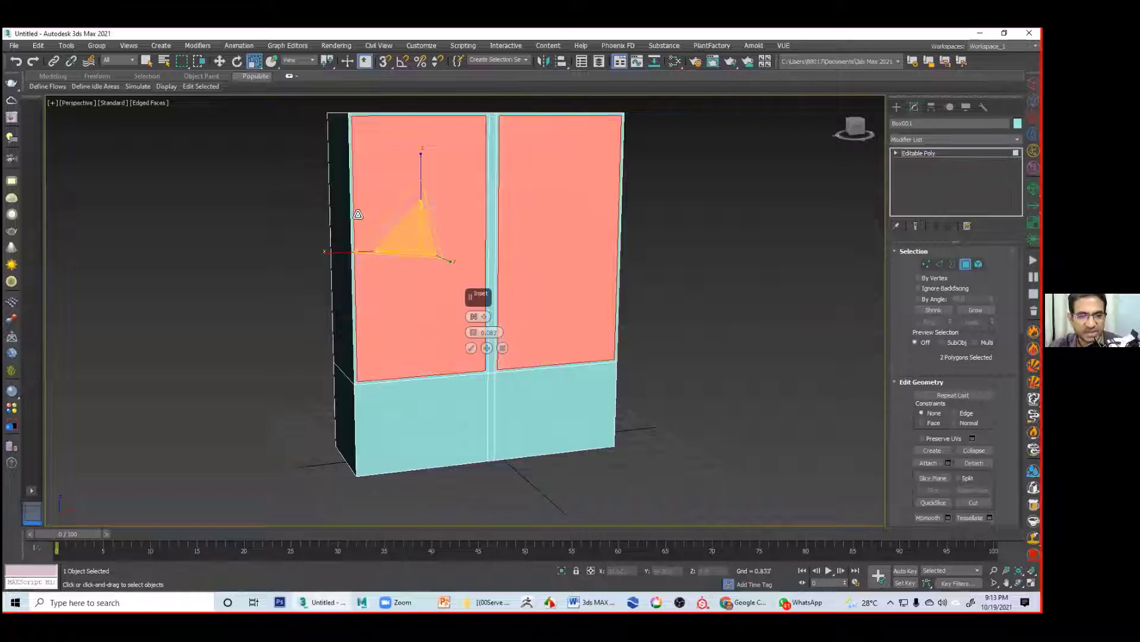
left_click_drag(475, 337, 476, 332)
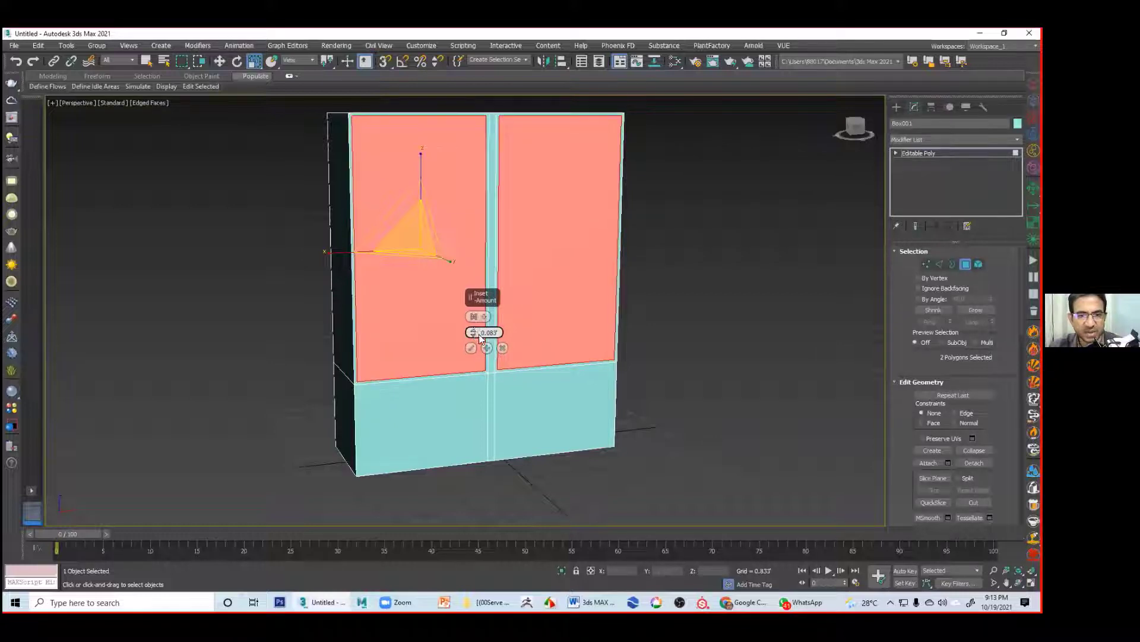
left_click(471, 348)
middle_click_drag(605, 323, 674, 257, "alt")
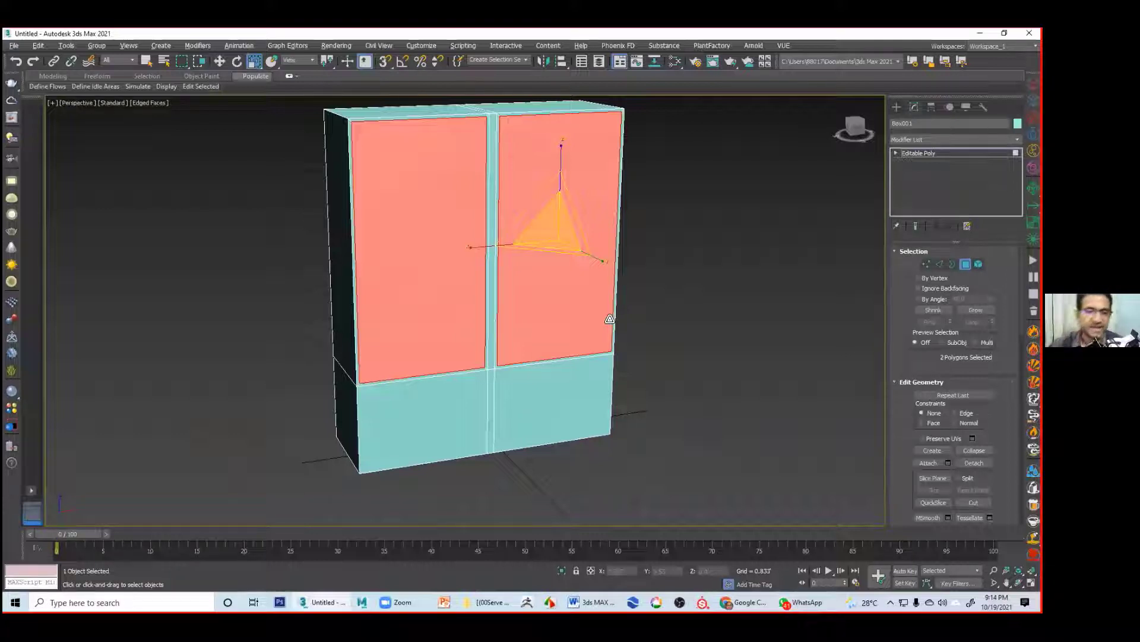
Step: Extrude the two inset front polygons deep into the box to hollow out two open compartments
right_click(397, 227)
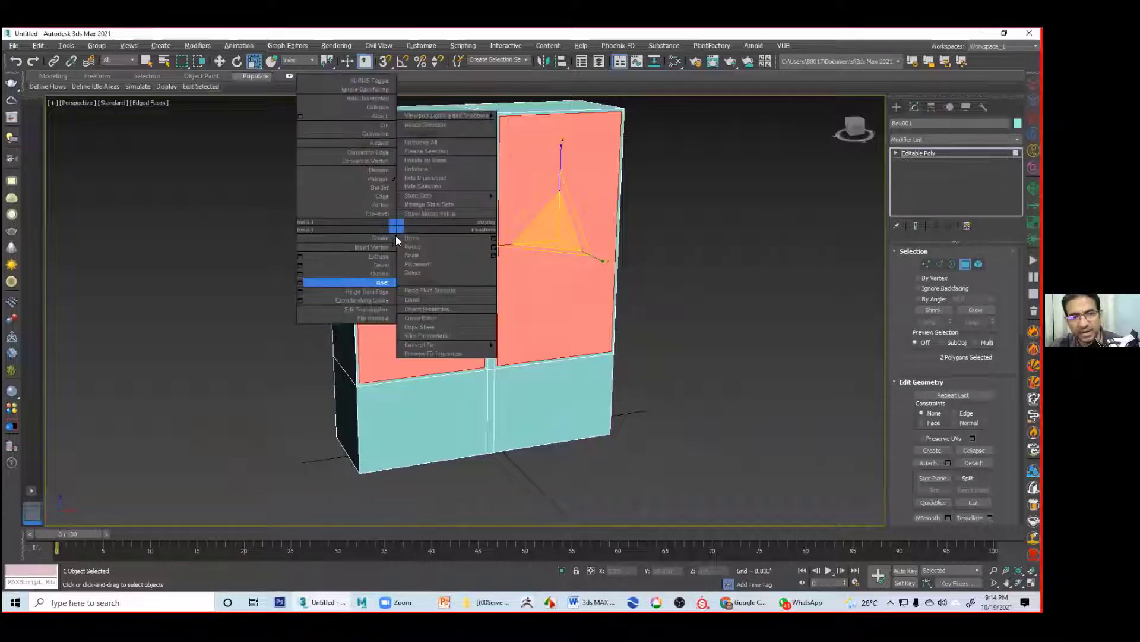
left_click(392, 257)
left_click_drag(416, 310, 424, 402)
left_click(660, 401)
middle_click_drag(656, 395, 471, 250, "alt")
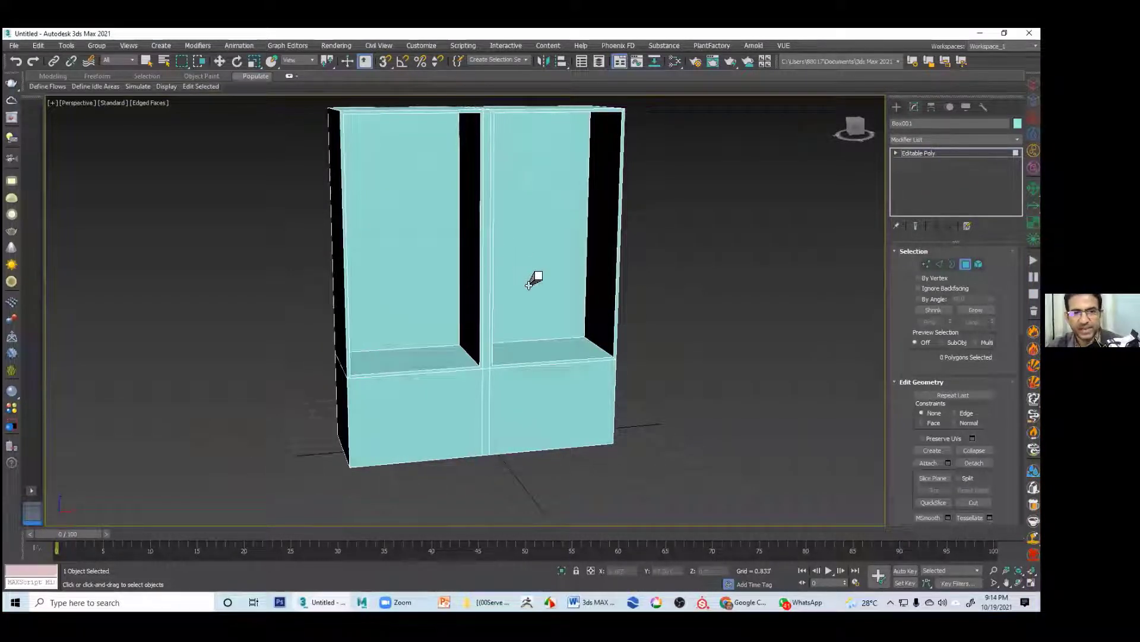
Step: Detach the back polygons of both compartments as a clone in a separate object
left_click(410, 262)
left_click(536, 284, "ctrl")
middle_click_drag(536, 284, 614, 252, "alt")
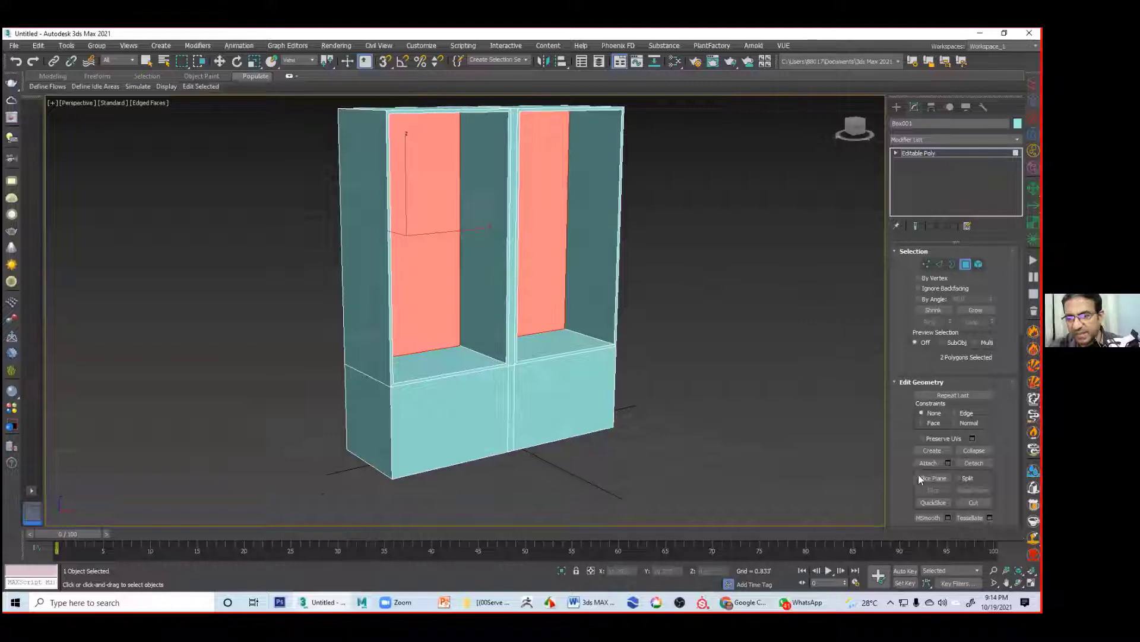
middle_click_drag(570, 279, 544, 289, "alt")
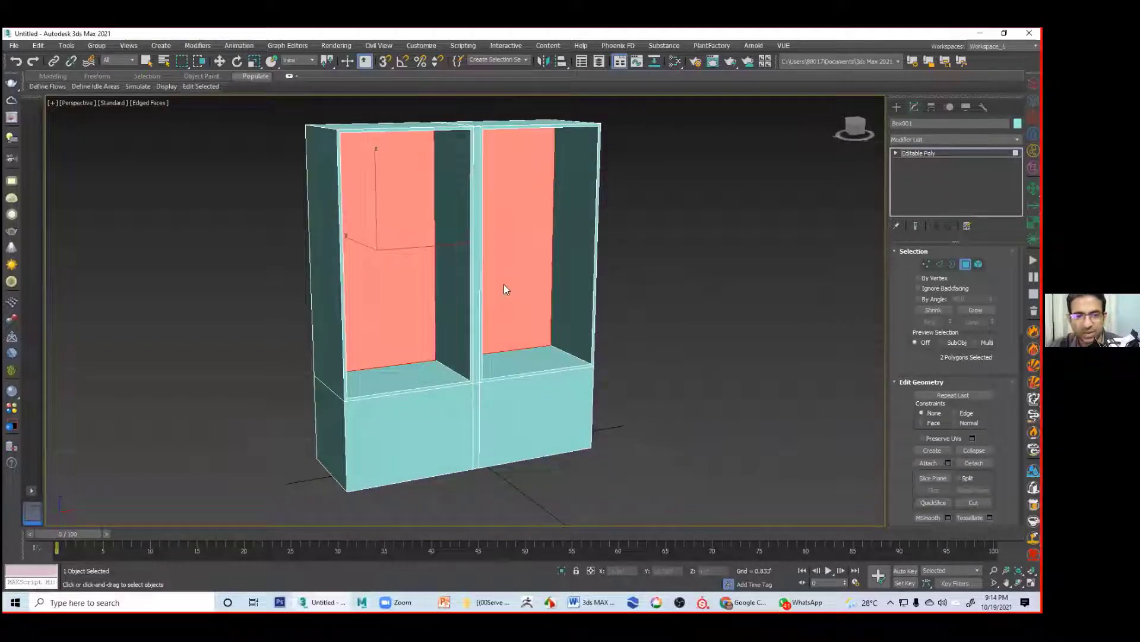
left_click(975, 462)
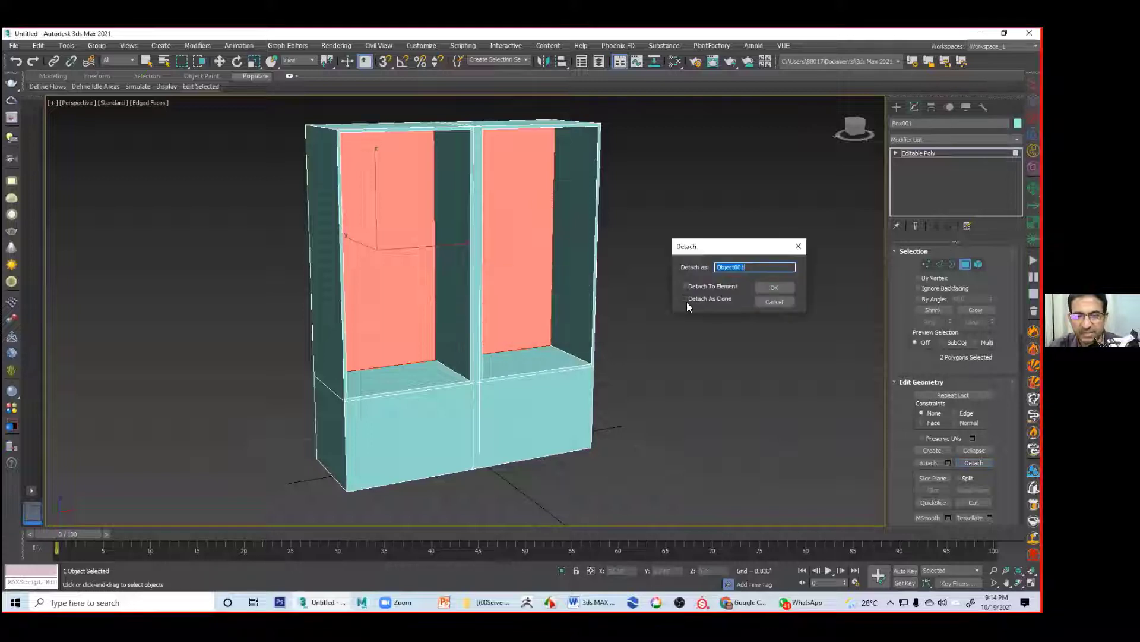
left_click(685, 299)
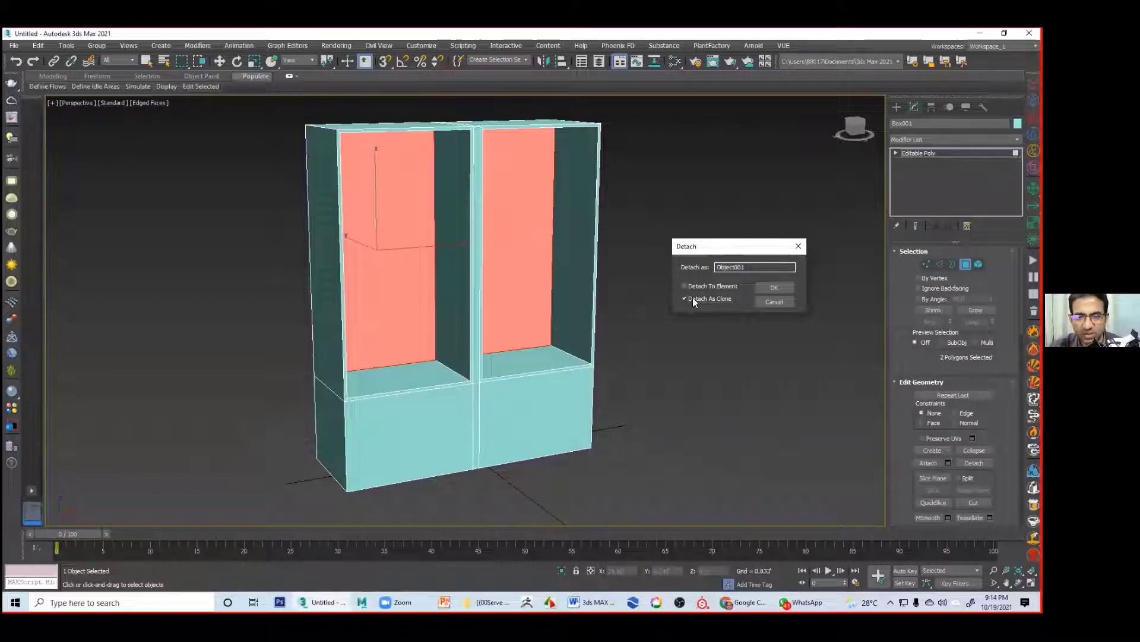
left_click(775, 287)
key("4")
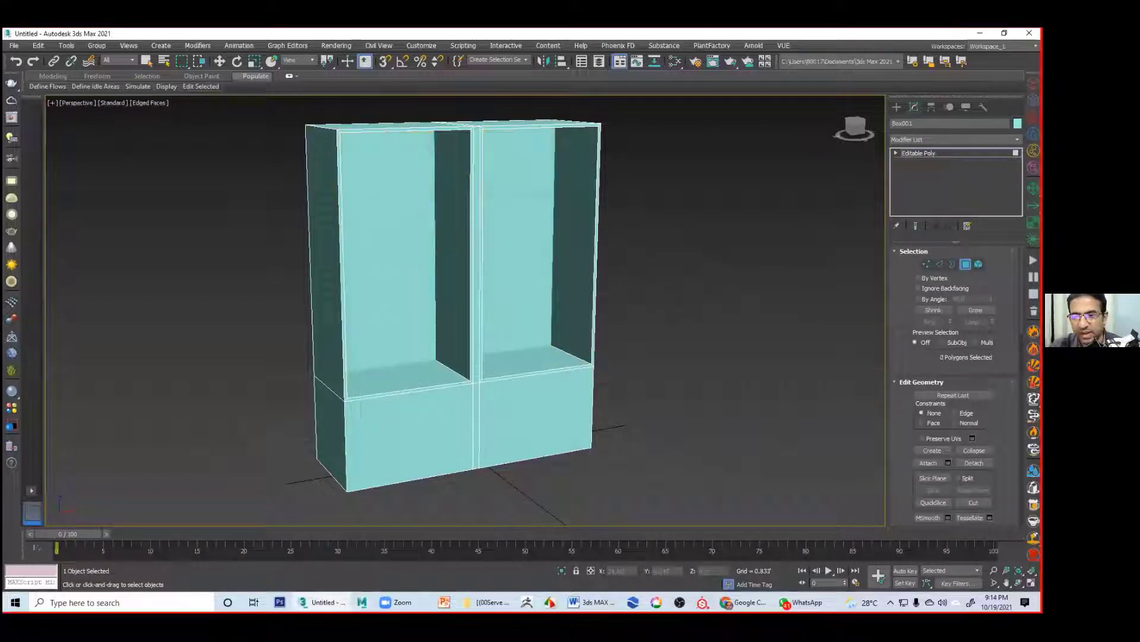
Step: Select the detached pair of panels and move it out in front of the cabinet
key("w")
left_click(747, 246)
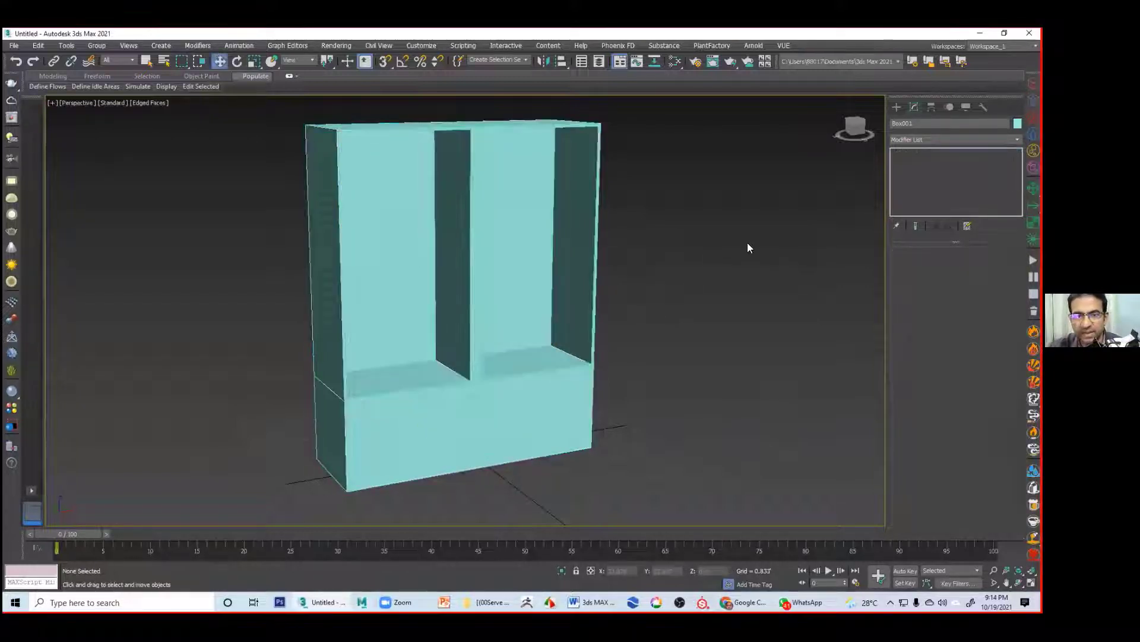
left_click(522, 249)
left_click_drag(457, 457, 390, 368)
middle_click_drag(390, 369, 513, 361, "alt")
middle_click_drag(542, 173, 624, 309, "alt")
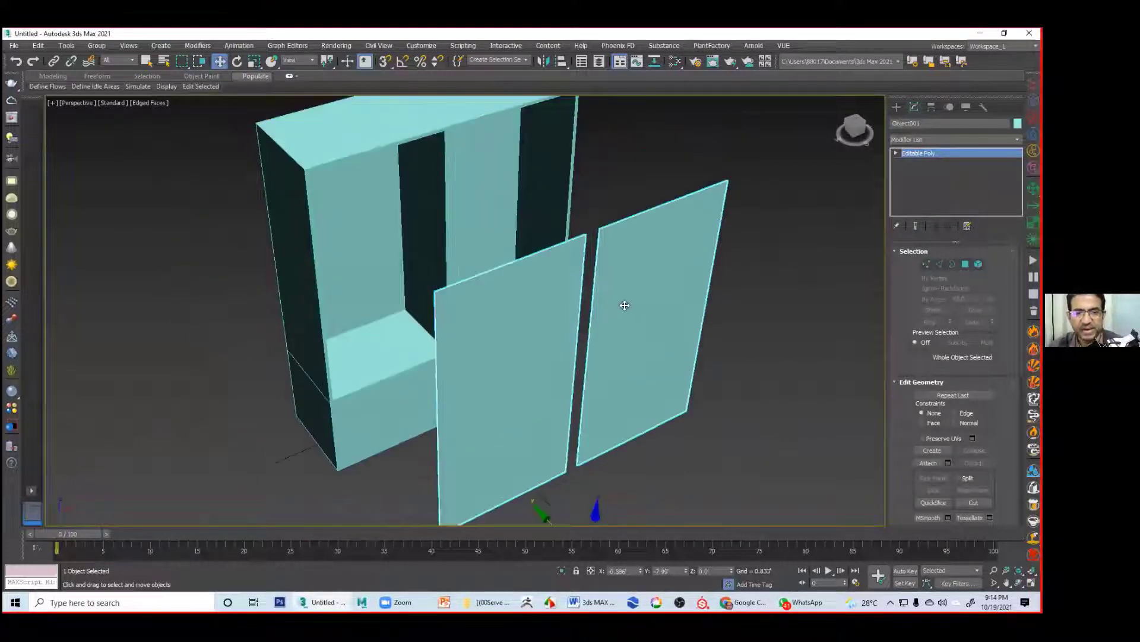
Step: Detach the right-hand front panel element from the panel pair as a separate object named "left"
middle_click_drag(629, 262, 506, 293, "alt")
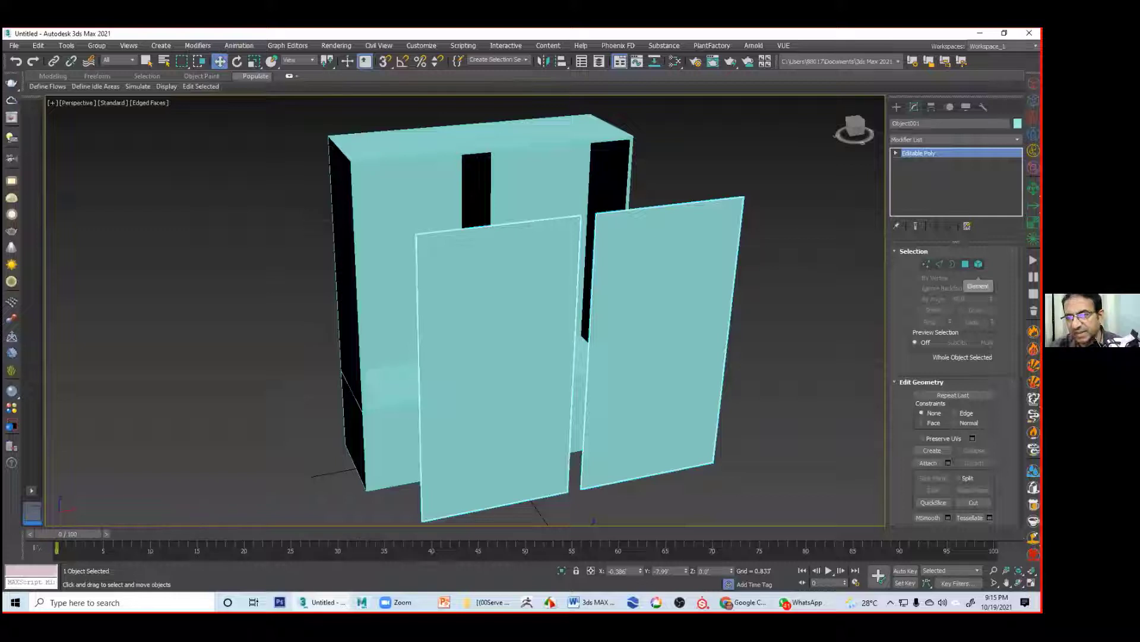
left_click(978, 263)
left_click(764, 271)
left_click(649, 271)
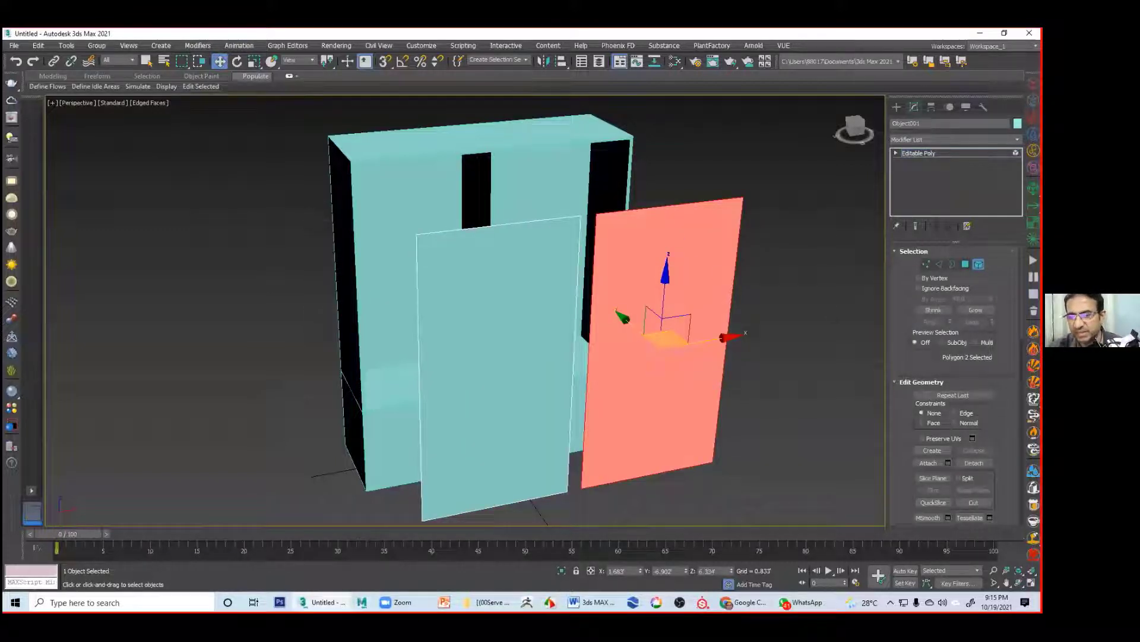
left_click(974, 462)
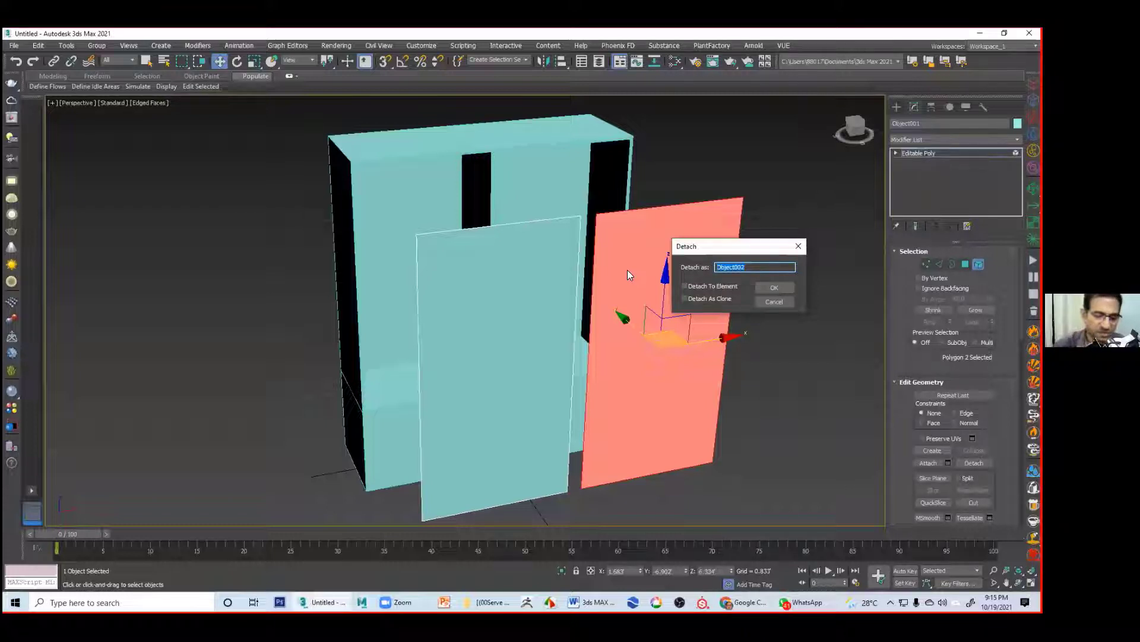
key("BackSpace")
type("left")
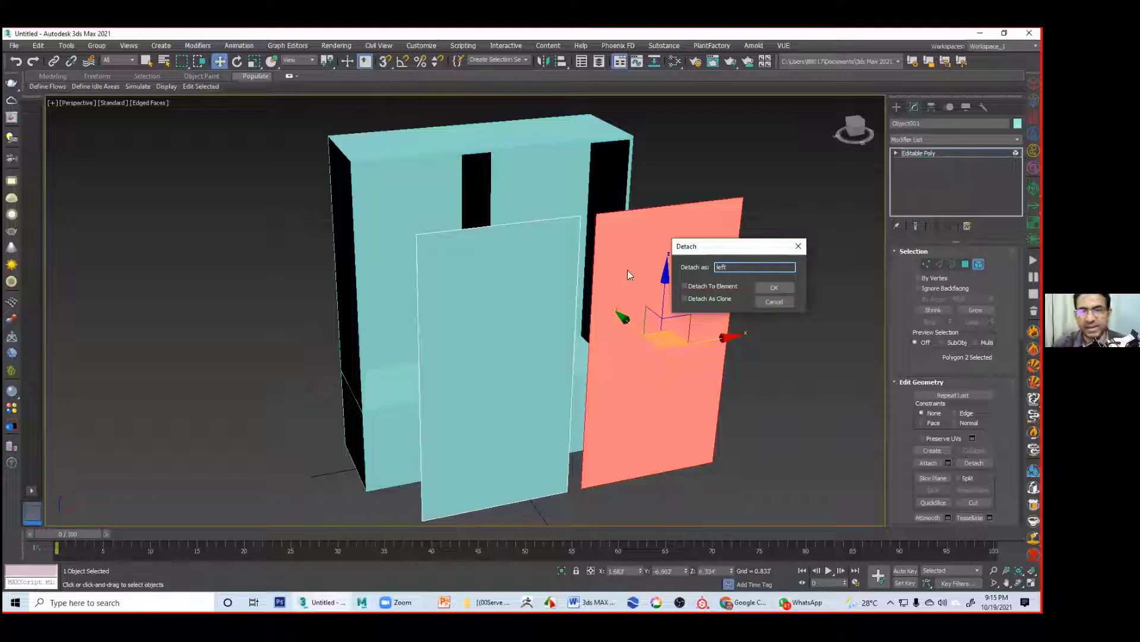
key("Return")
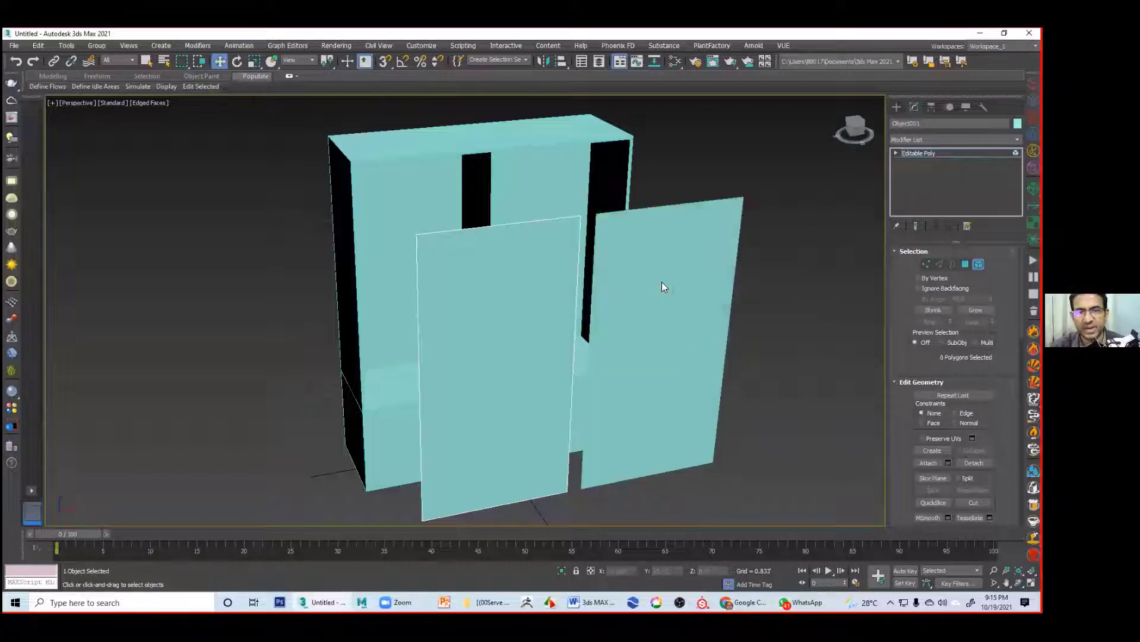
Step: Detach the remaining front panel element as a separate object named "right" and leave sub-object editing
left_click(896, 153)
left_click(912, 153)
left_click(799, 195)
left_click(734, 231)
left_click(485, 295)
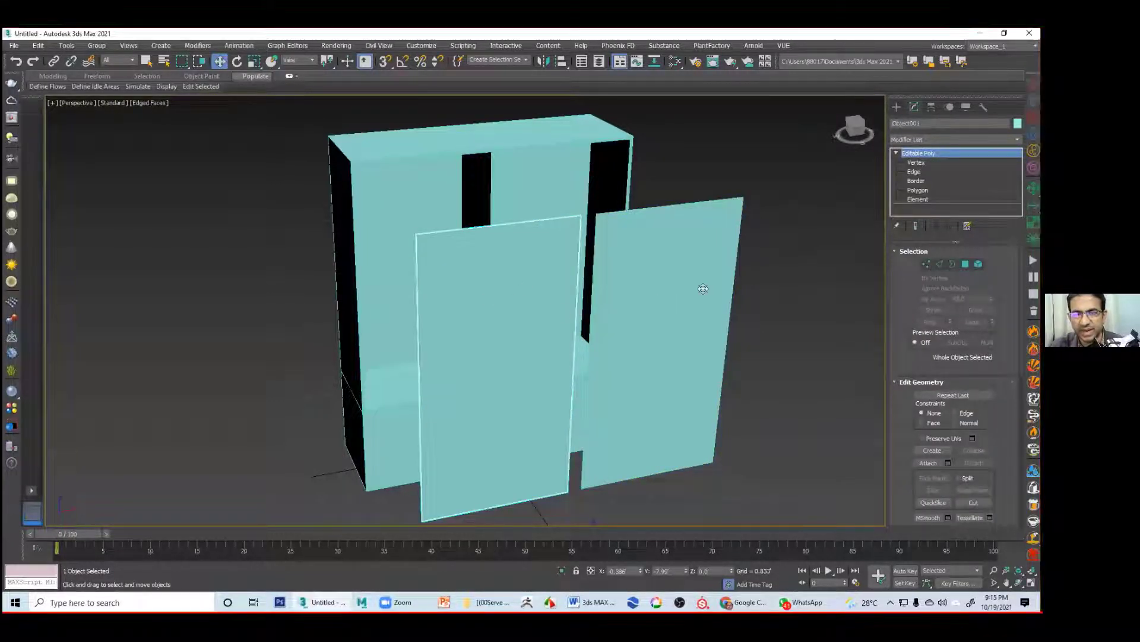
key("5")
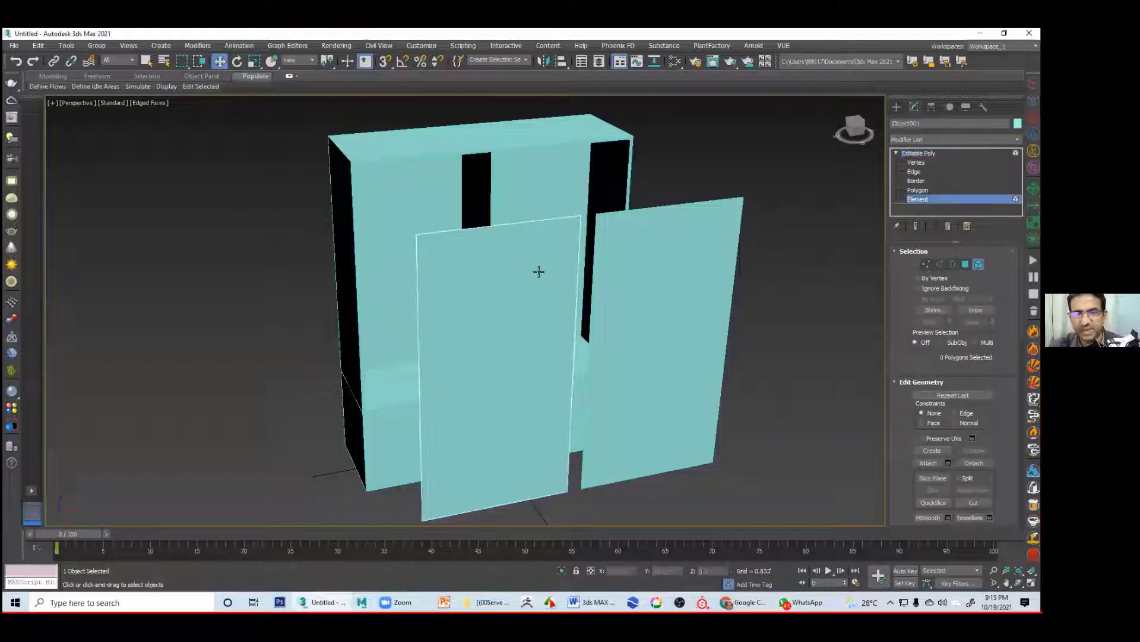
left_click(975, 463)
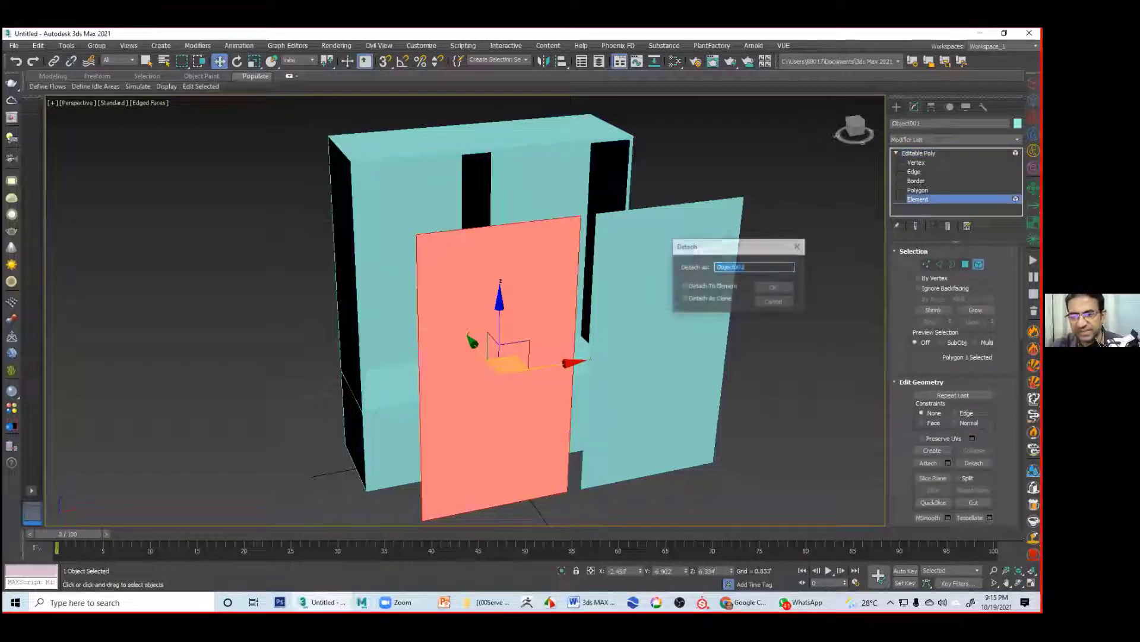
type("right")
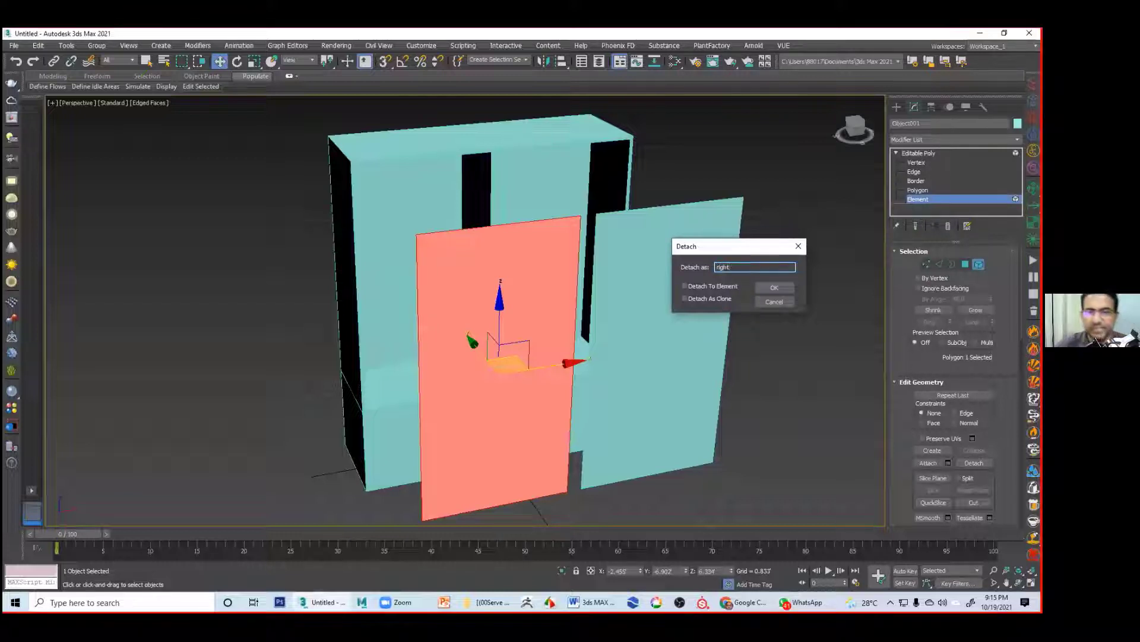
key("Return")
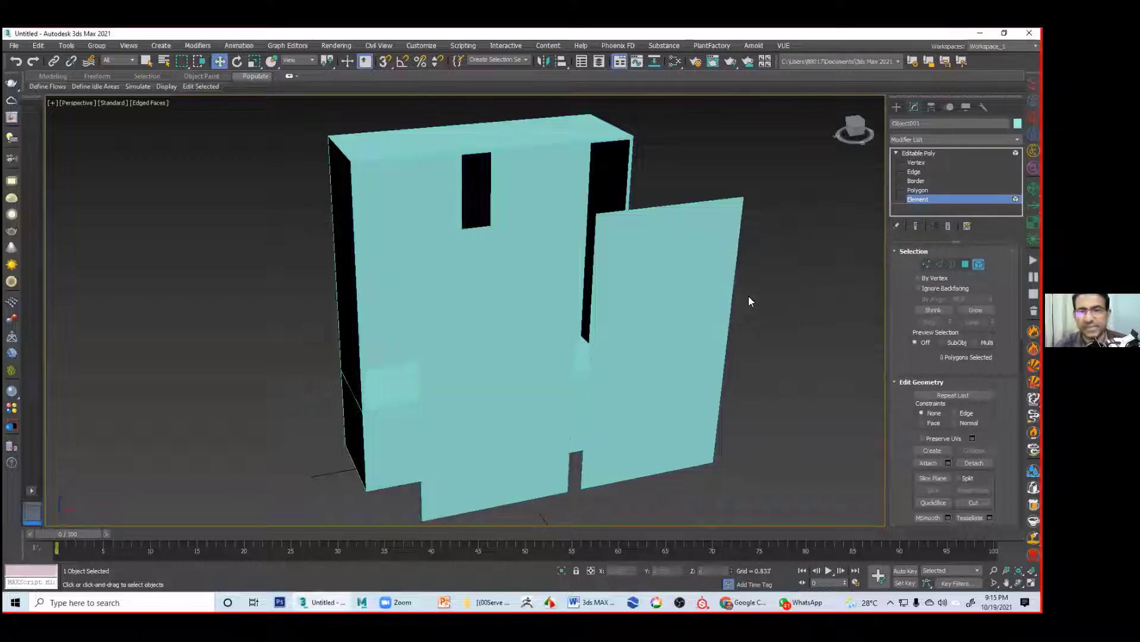
left_click(919, 154)
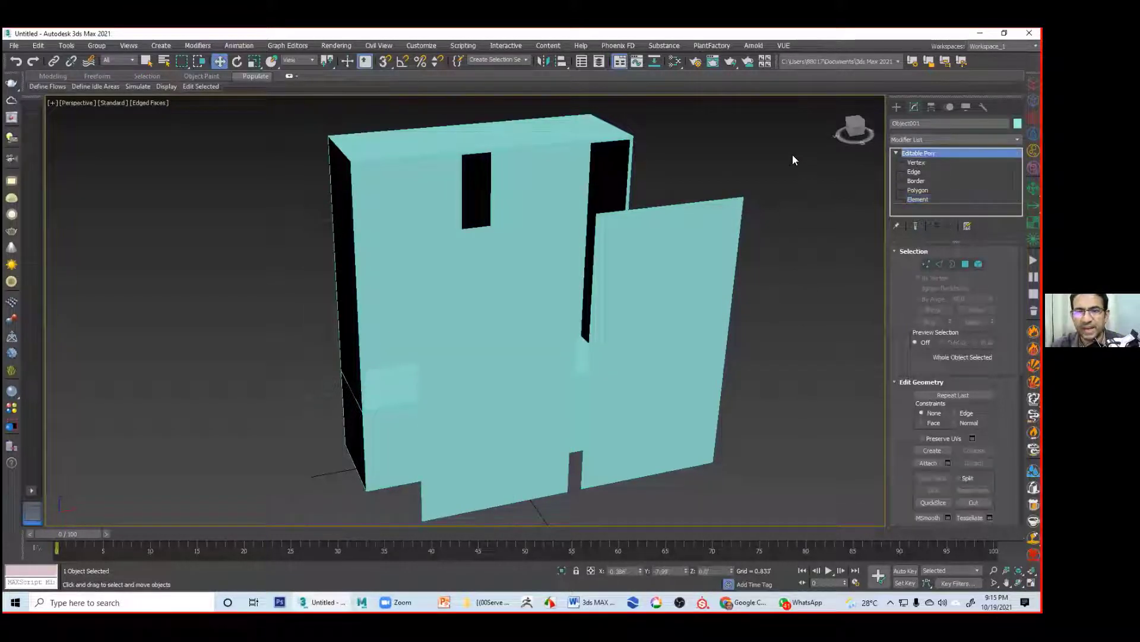
left_click(792, 154)
Step: Select the panel named "left" and center its pivot to the object
left_click(703, 284)
mouse_move(703, 284)
middle_mouse_down("alt")
mouse_move(740, 256)
mouse_move(749, 295)
mouse_move(707, 264)
middle_mouse_up("alt")
scroll(707, 264, "down", 5)
middle_click_drag(677, 360, 663, 331, "alt")
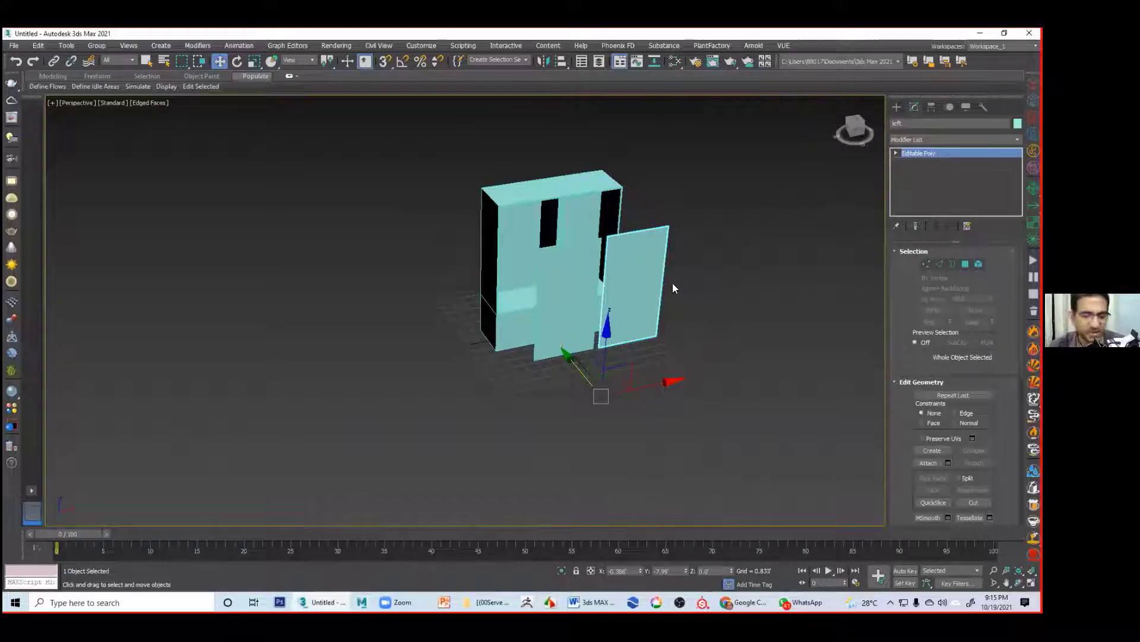
middle_click_drag(708, 303, 744, 267, "alt")
left_click(744, 267)
left_click(634, 263)
middle_click_drag(670, 291, 675, 321, "alt")
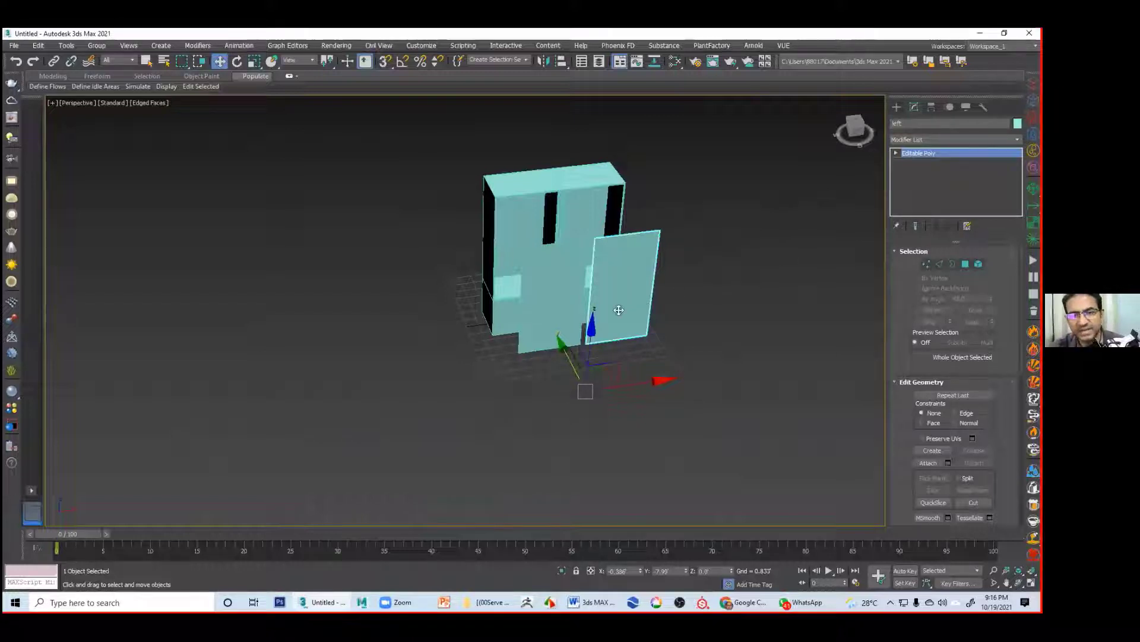
left_click(932, 107)
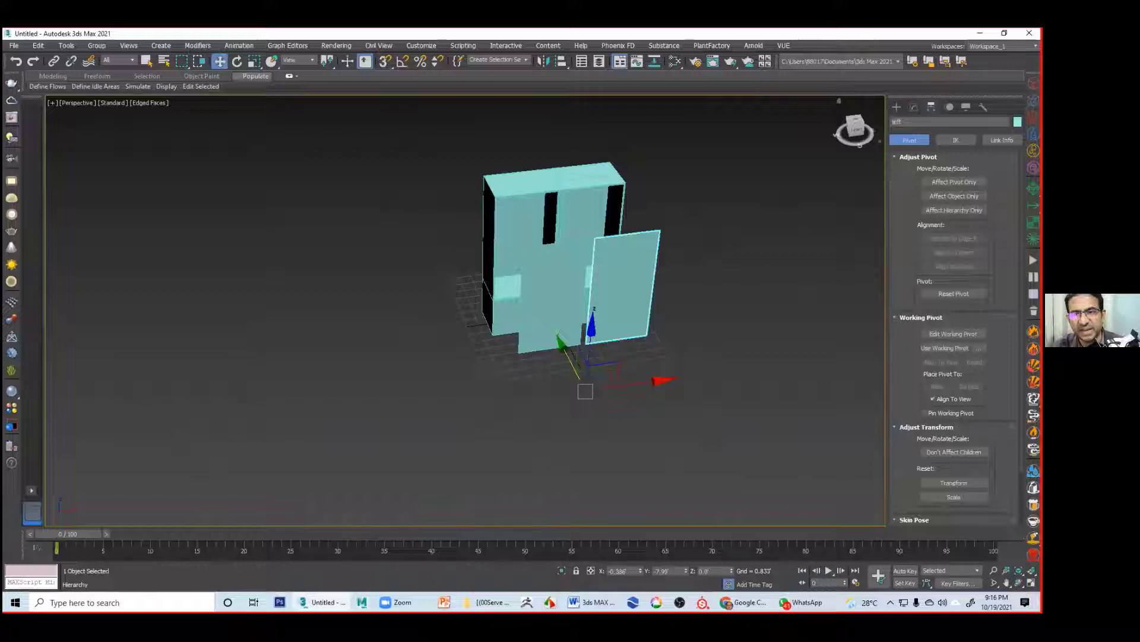
left_click(954, 182)
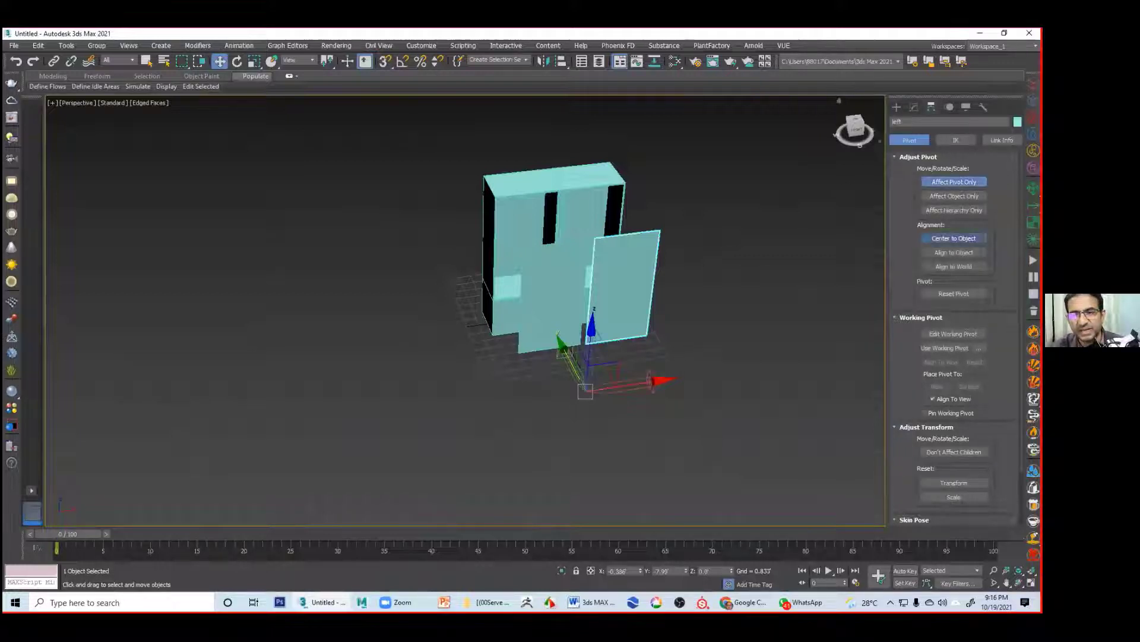
left_click(954, 239)
Step: Move the pivot of the "left" panel horizontally onto its outer vertical edge as a hinge point and finish pivot editing
middle_click_drag(799, 273, 637, 308, "alt")
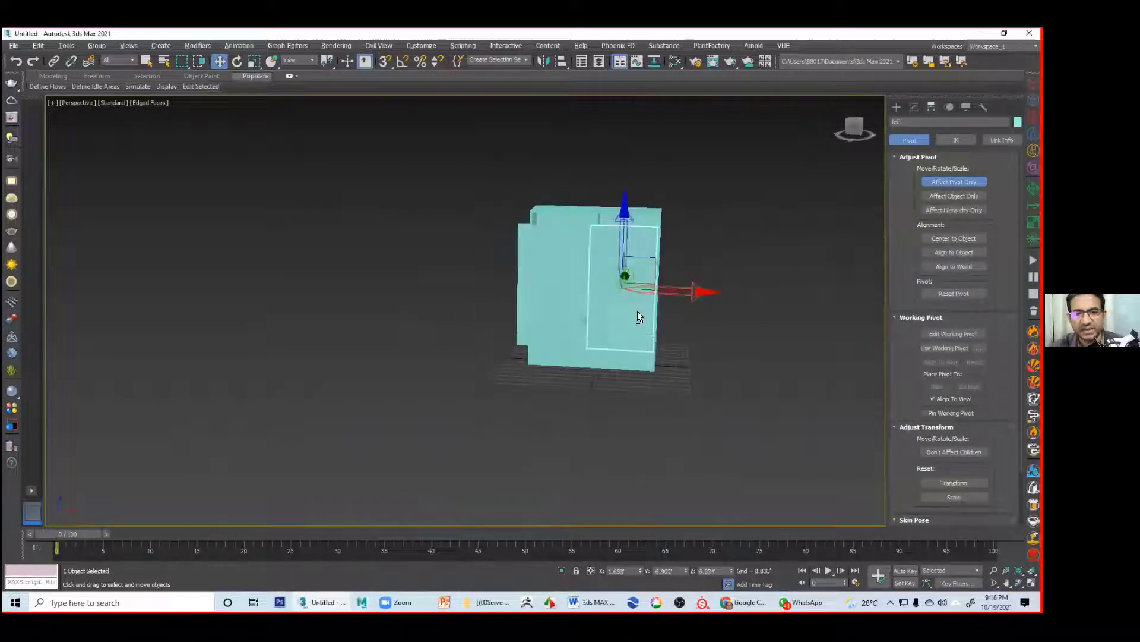
scroll(649, 320, "up", 3)
middle_click_drag(750, 321, 671, 316)
left_click_drag(609, 278, 655, 282)
key("alt+w")
middle_click(618, 288)
key("alt+w")
scroll(581, 311, "up", 5)
middle_click_drag(640, 236, 601, 418)
middle_click_drag(635, 325, 621, 407)
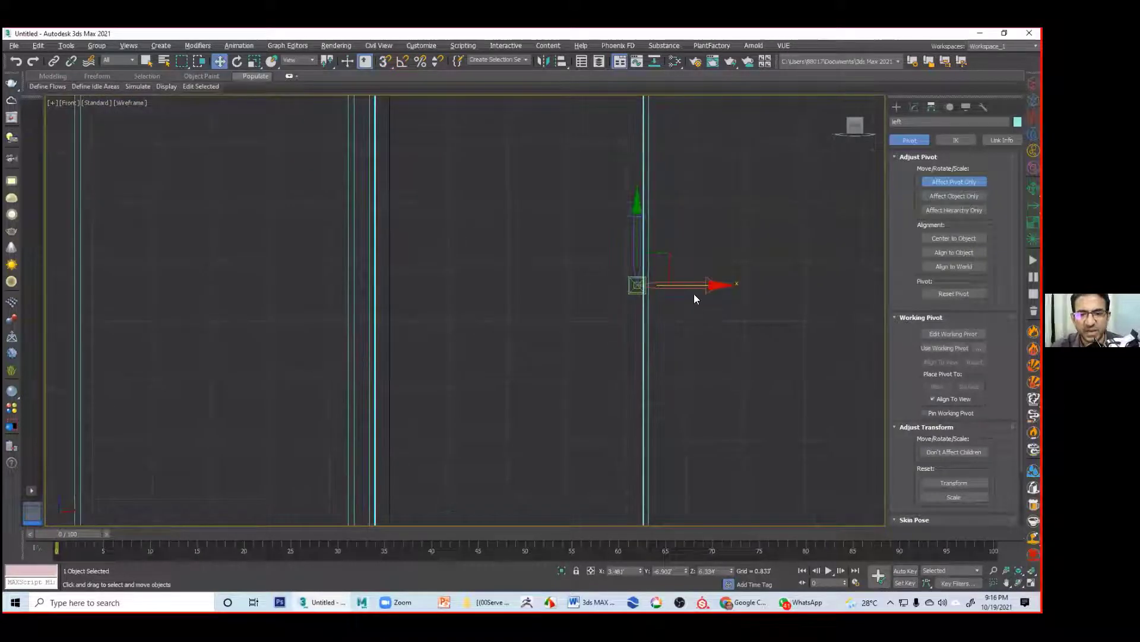
left_click_drag(697, 286, 700, 287)
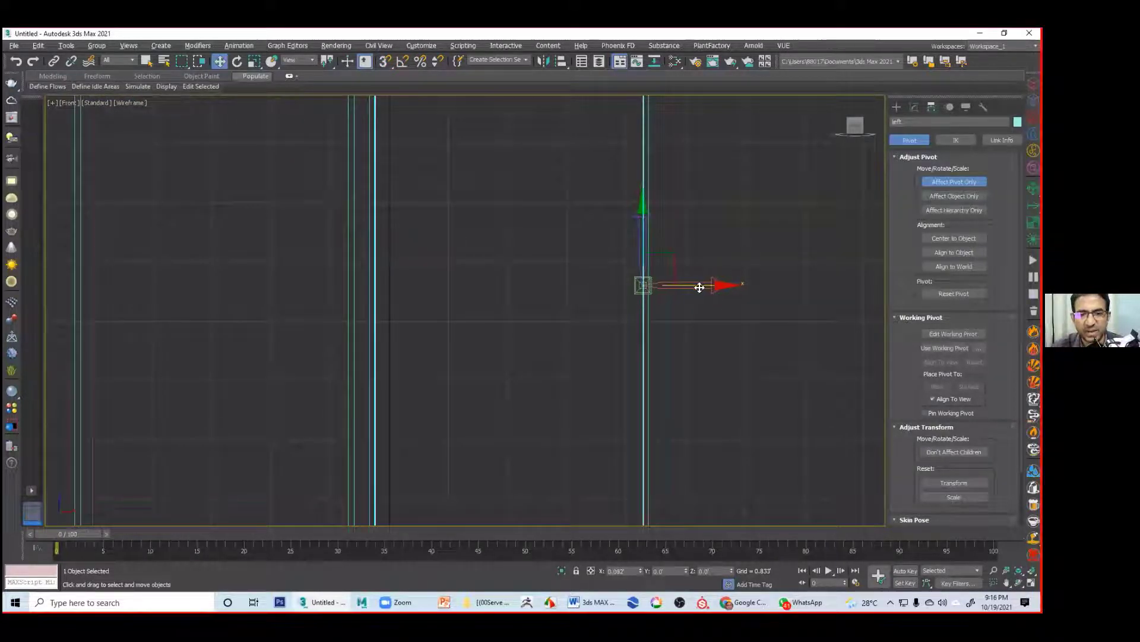
left_click(955, 181)
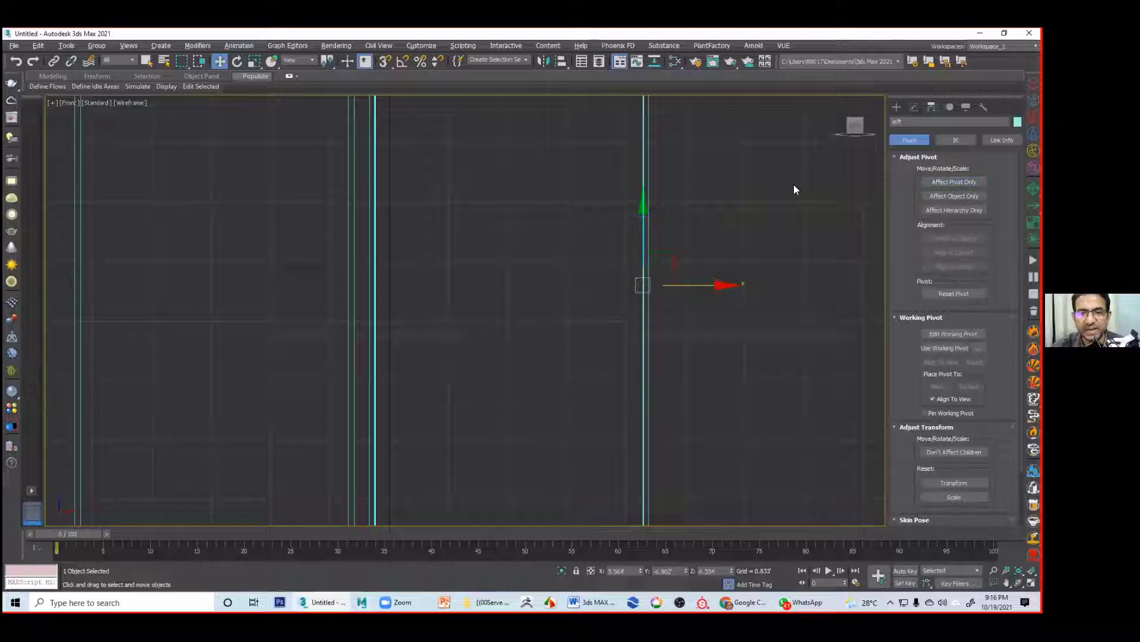
Step: Select the panel named "right" and center its pivot to the object
left_click(794, 190)
middle_click_drag(643, 270, 693, 275)
scroll(394, 284, "down", 5)
key("alt+w")
left_click(735, 394)
left_click(665, 440)
left_click(954, 181)
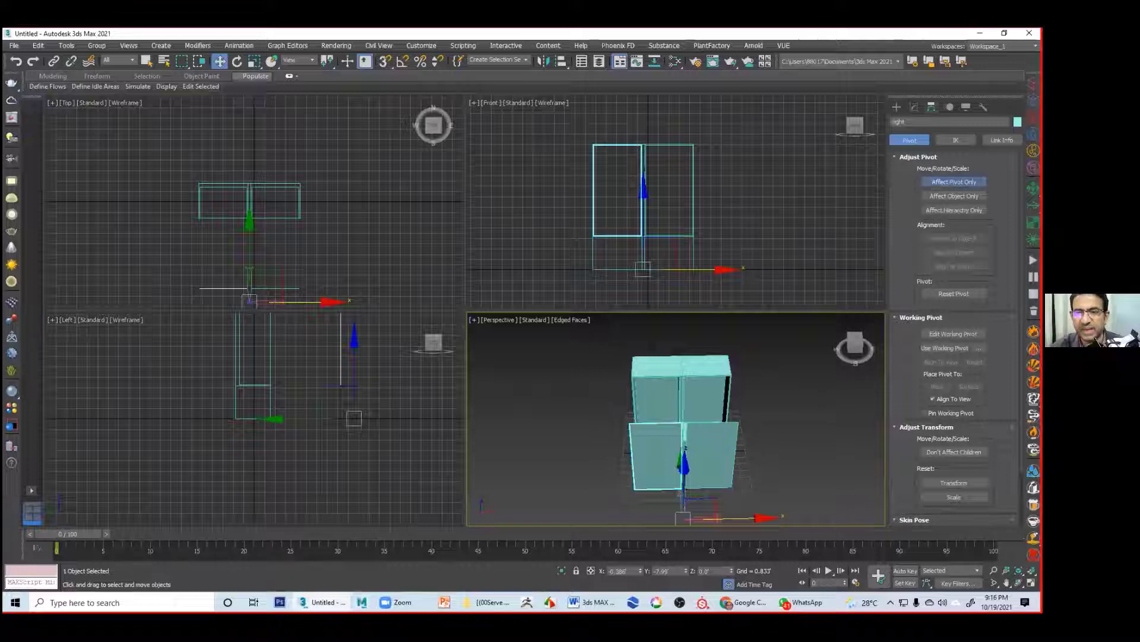
left_click(954, 237)
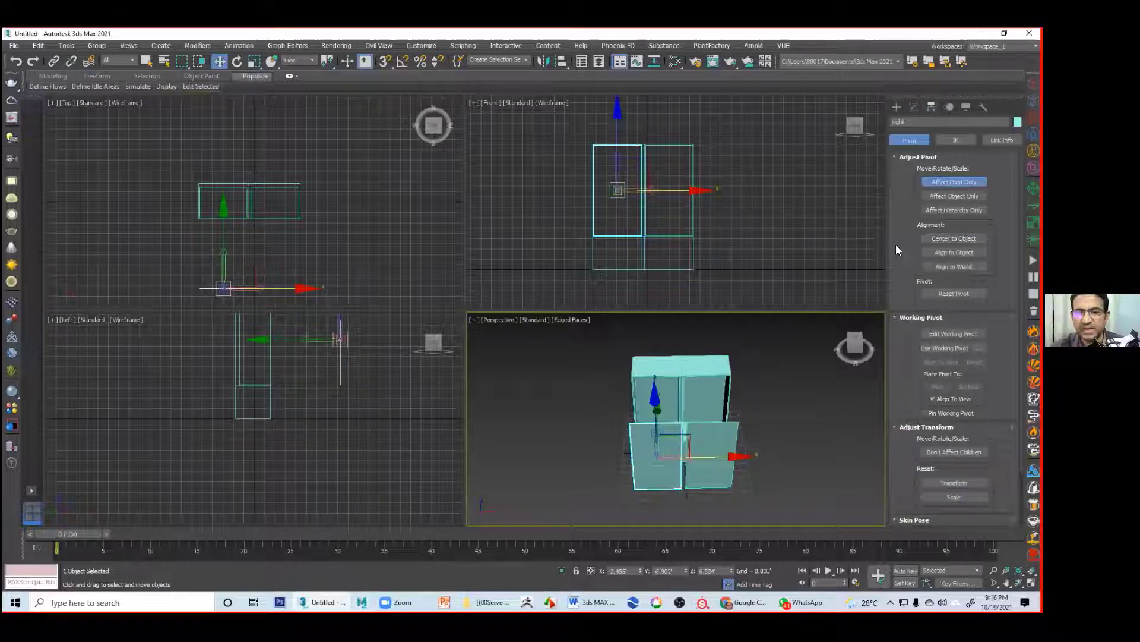
Step: Shift the "right" panel's pivot horizontally to its outer vertical edge and finish pivot editing
middle_click_drag(636, 268, 635, 304)
scroll(635, 253, "up", 3)
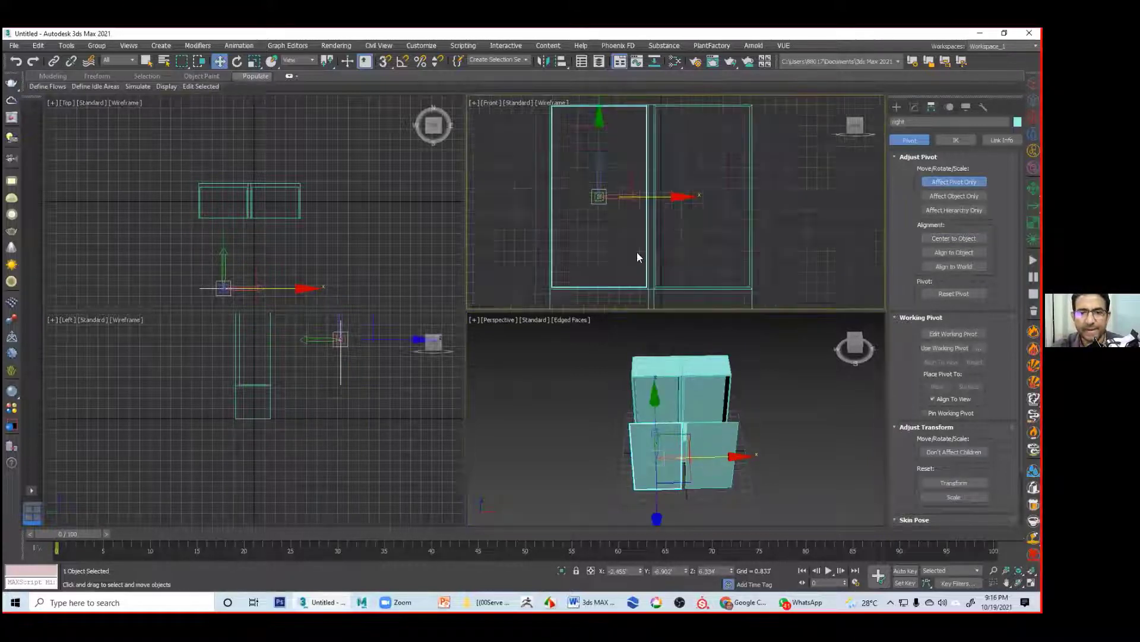
left_click_drag(663, 197, 632, 205)
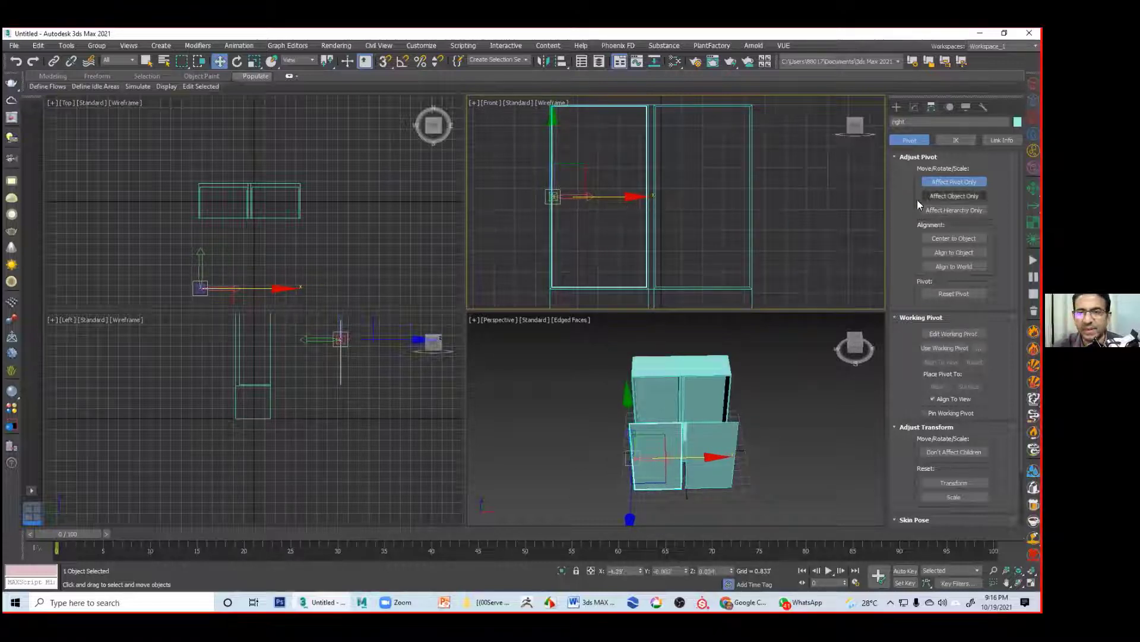
left_click(954, 182)
Step: Select both door panels and move them back together so they close the front of the cabinet compartments
middle_click_drag(809, 406, 840, 406, "alt")
left_click(775, 456)
key("alt+w")
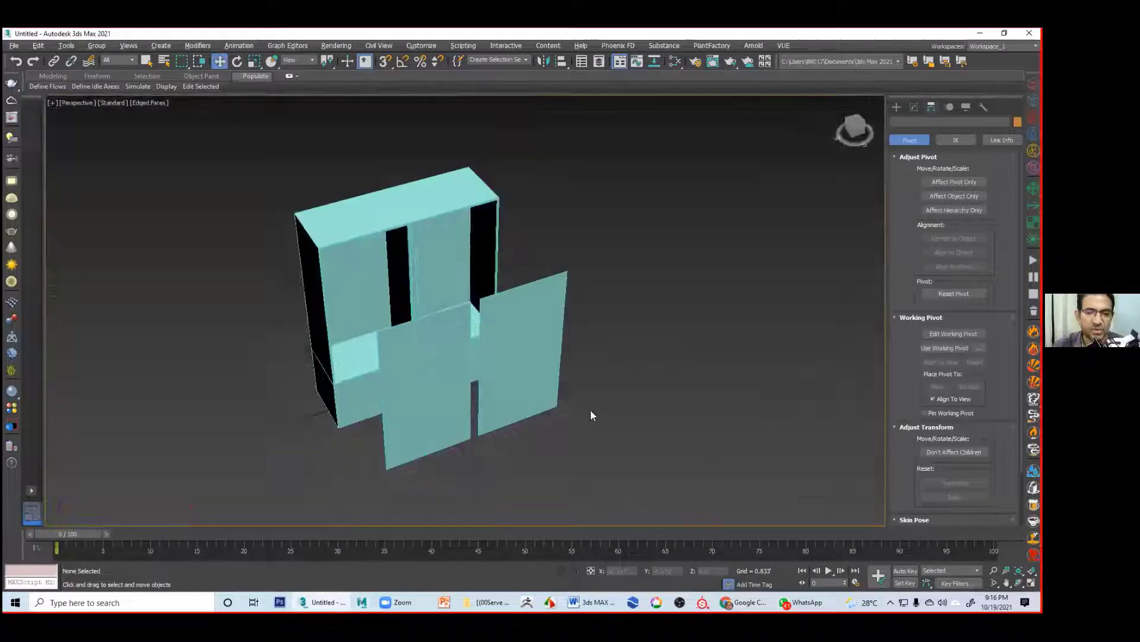
middle_click_drag(628, 419, 516, 387, "alt")
left_click(445, 376)
left_click(538, 357)
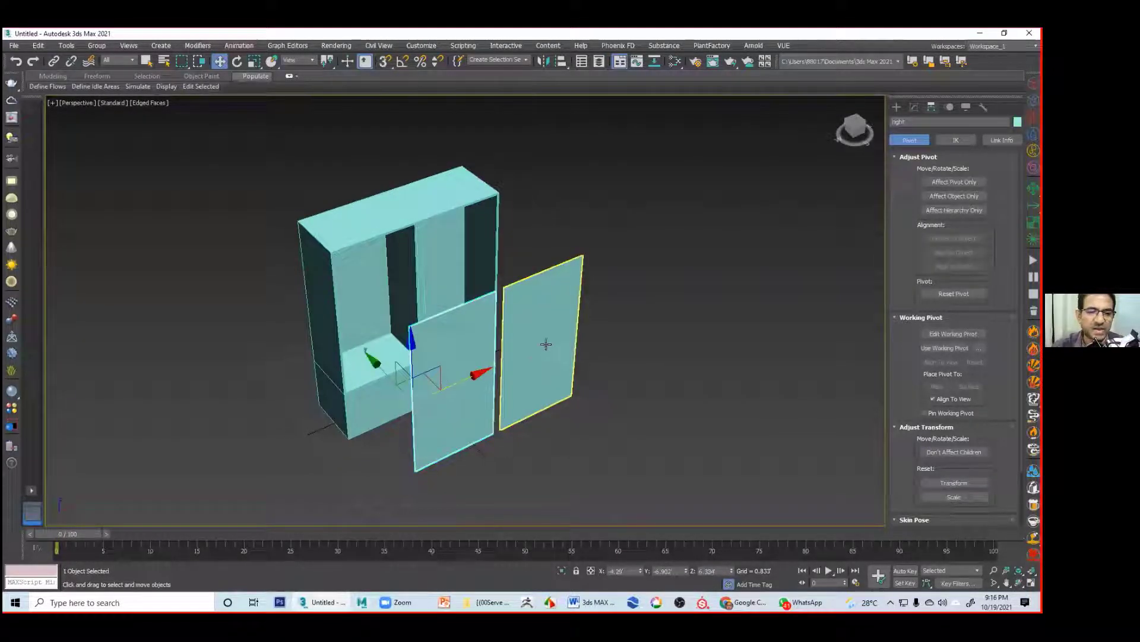
left_click(546, 344, "ctrl")
left_click_drag(478, 346, 352, 292)
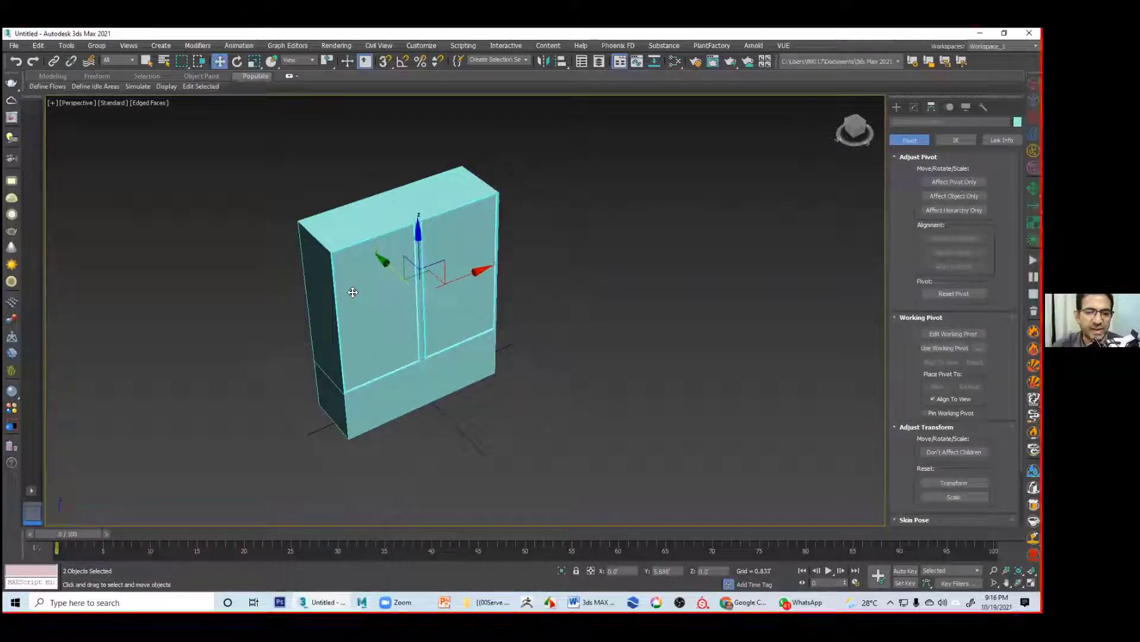
Step: Change the object color of both door panels to blue
left_click(567, 310)
middle_click_drag(590, 337, 606, 285, "alt")
left_click(606, 285)
left_click(543, 290, "ctrl")
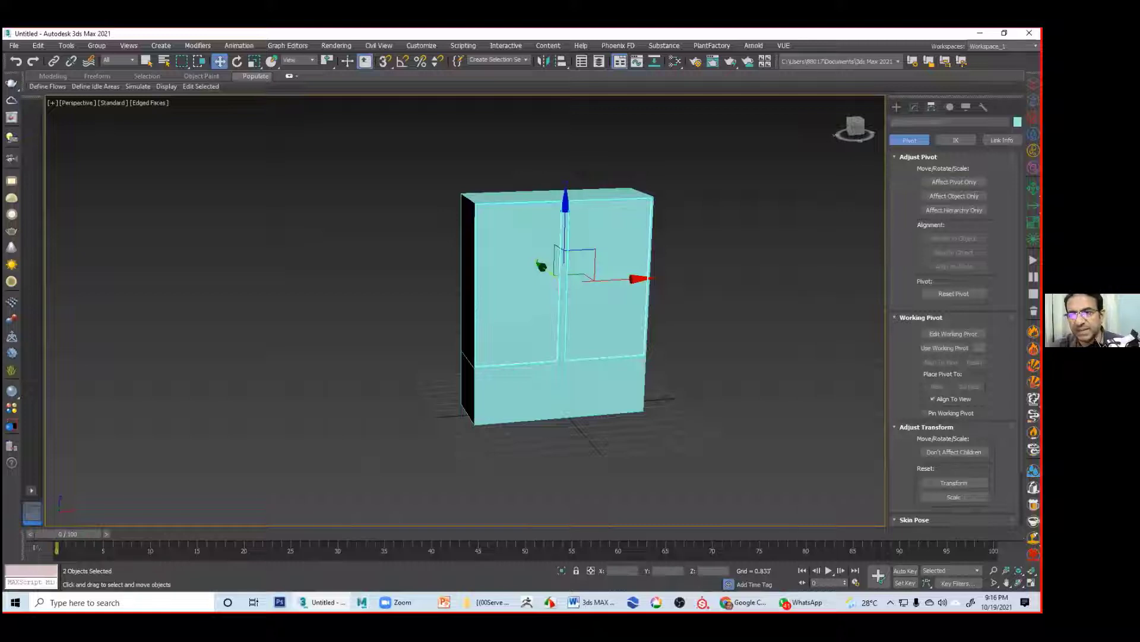
left_click(1017, 122)
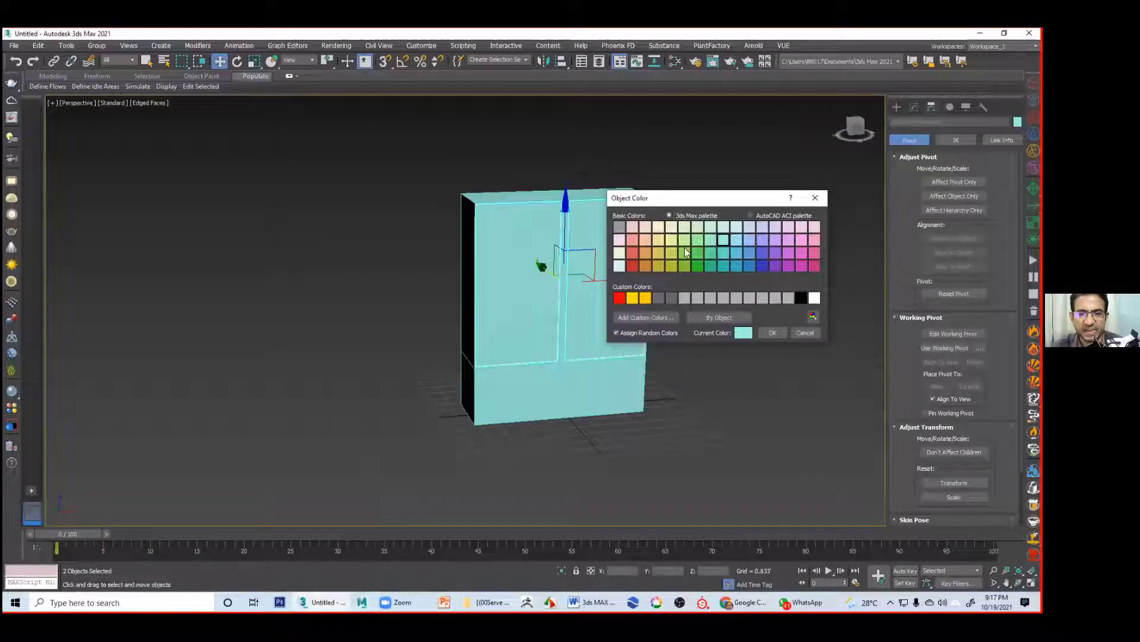
left_click(750, 252)
left_click(773, 333)
left_click(767, 334)
Step: Rotate the "right" door about its hinge edge to swing it open by about 128 degrees
middle_click_drag(601, 345, 516, 335, "alt")
left_click(515, 332)
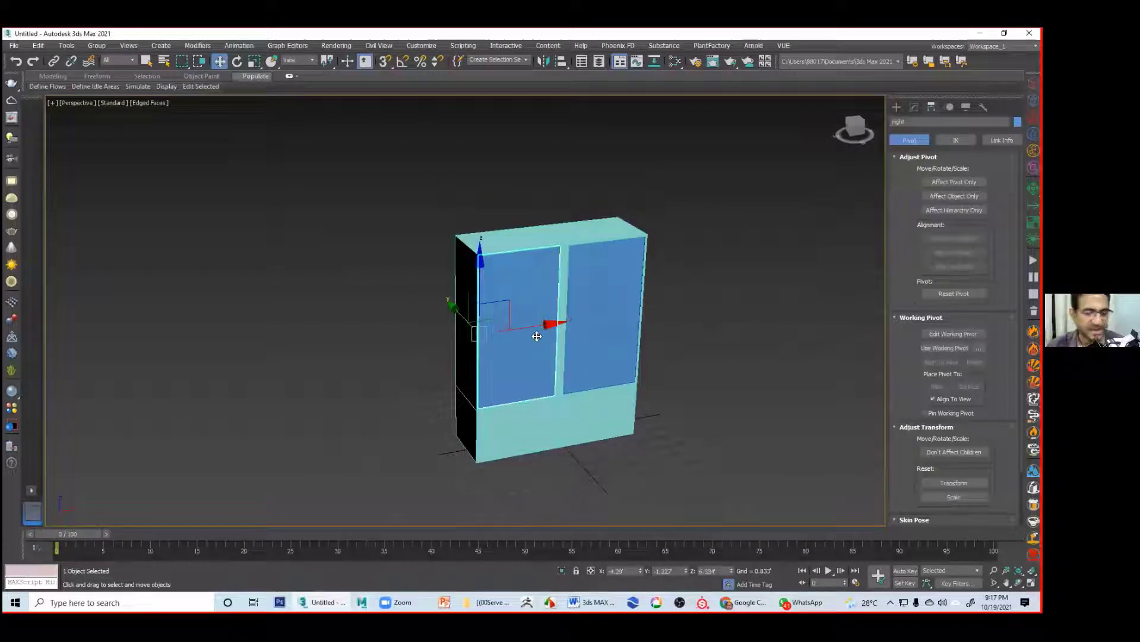
key("e")
left_click_drag(525, 356, 398, 406)
key("ctrl+z")
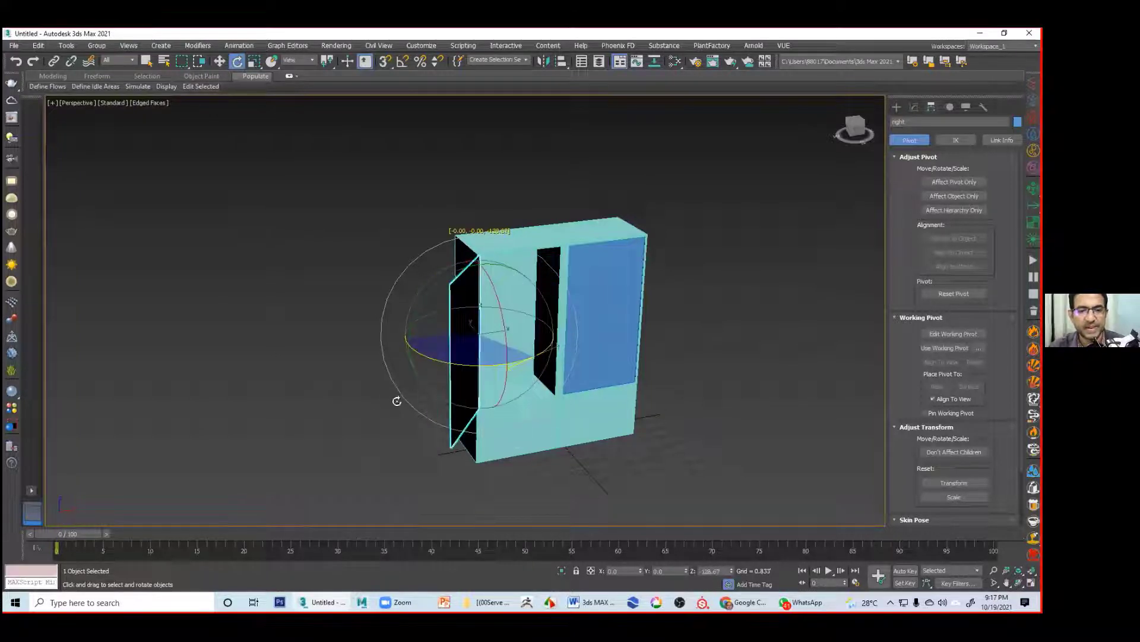
Step: Rotate the "left" door about its hinge edge to swing it open by about 136 degrees
left_click_drag(600, 386, 675, 382, "alt")
middle_click_drag(675, 382, 647, 358, "alt")
left_click(647, 359)
left_click_drag(643, 362, 786, 379)
mouse_move(694, 380)
middle_mouse_down("alt")
mouse_move(717, 390)
mouse_move(683, 369)
mouse_move(775, 391)
mouse_move(698, 371)
middle_mouse_up("alt")
left_click(723, 264)
left_click_drag(716, 243, 658, 311)
mouse_move(734, 355)
middle_mouse_down("alt")
mouse_move(774, 348)
mouse_move(746, 339)
middle_mouse_up("alt")
left_click(713, 226)
left_click_drag(714, 228, 660, 295)
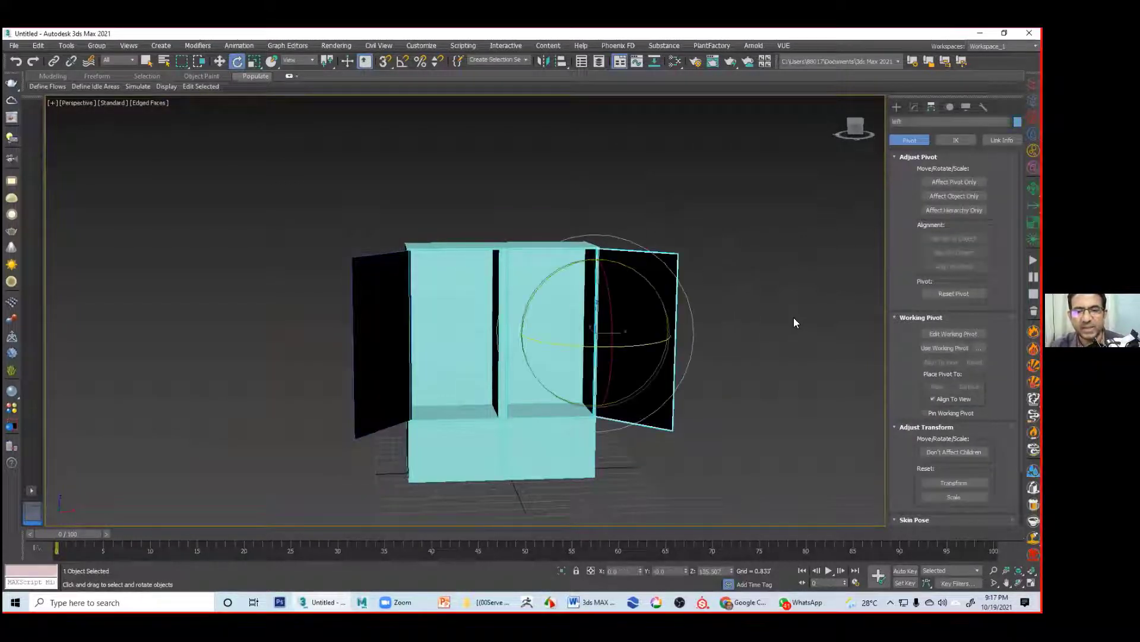
Step: Deselect the open door and undo the opening rotations of both doors
mouse_move(787, 322)
middle_mouse_down("alt")
mouse_move(695, 328)
mouse_move(786, 313)
middle_mouse_up("alt")
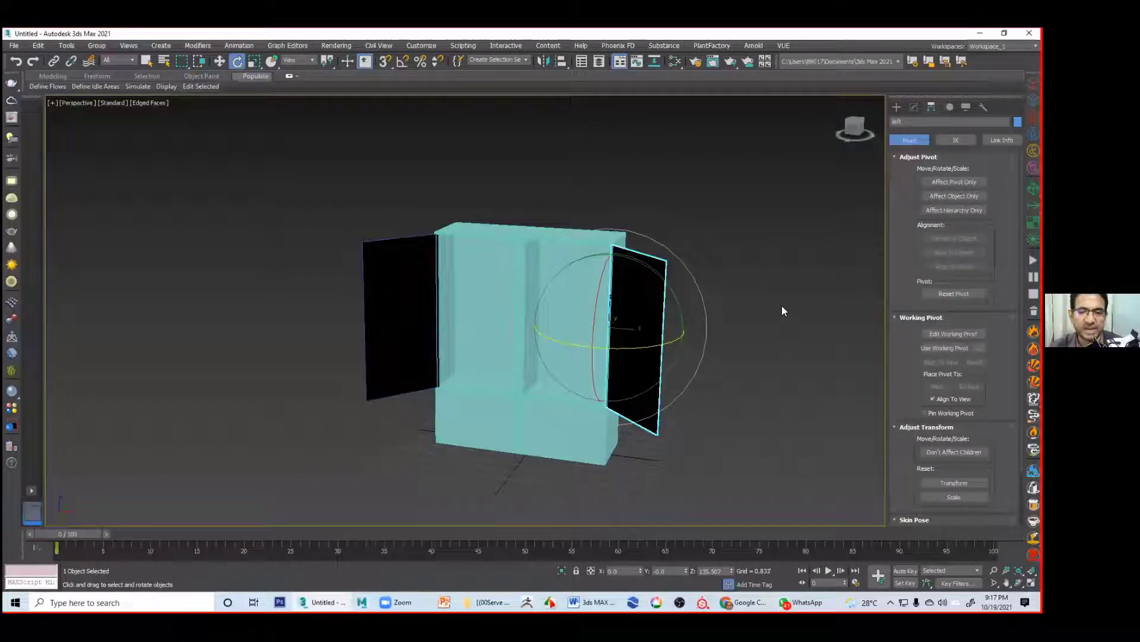
middle_click_drag(773, 327, 619, 285, "alt")
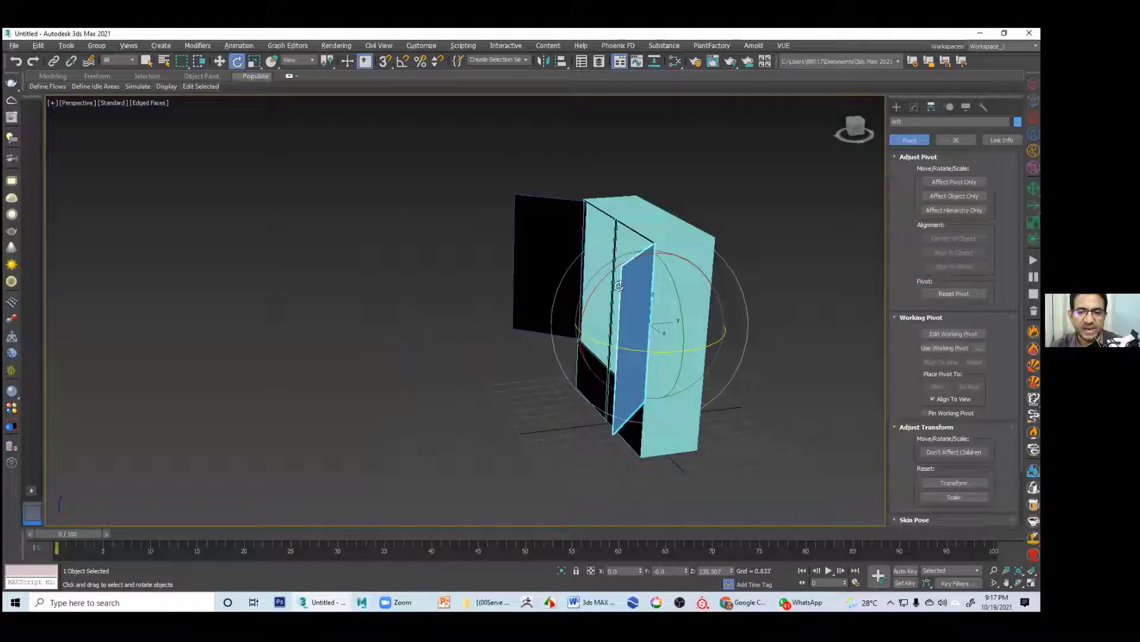
left_click(796, 322)
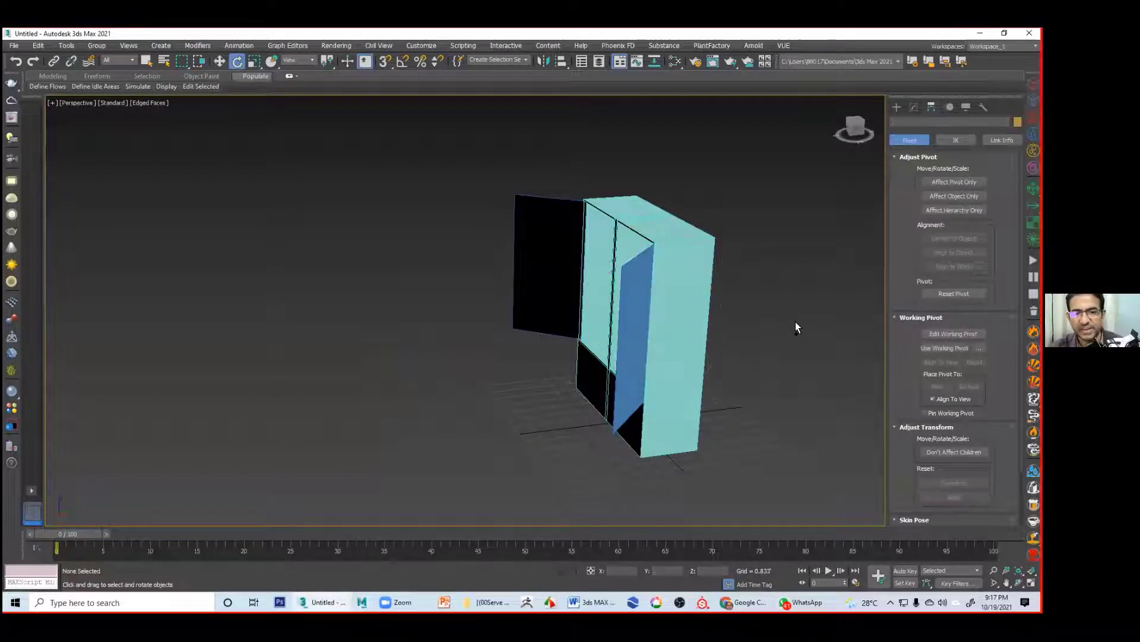
key("ctrl+z")
key("ctrl+z")
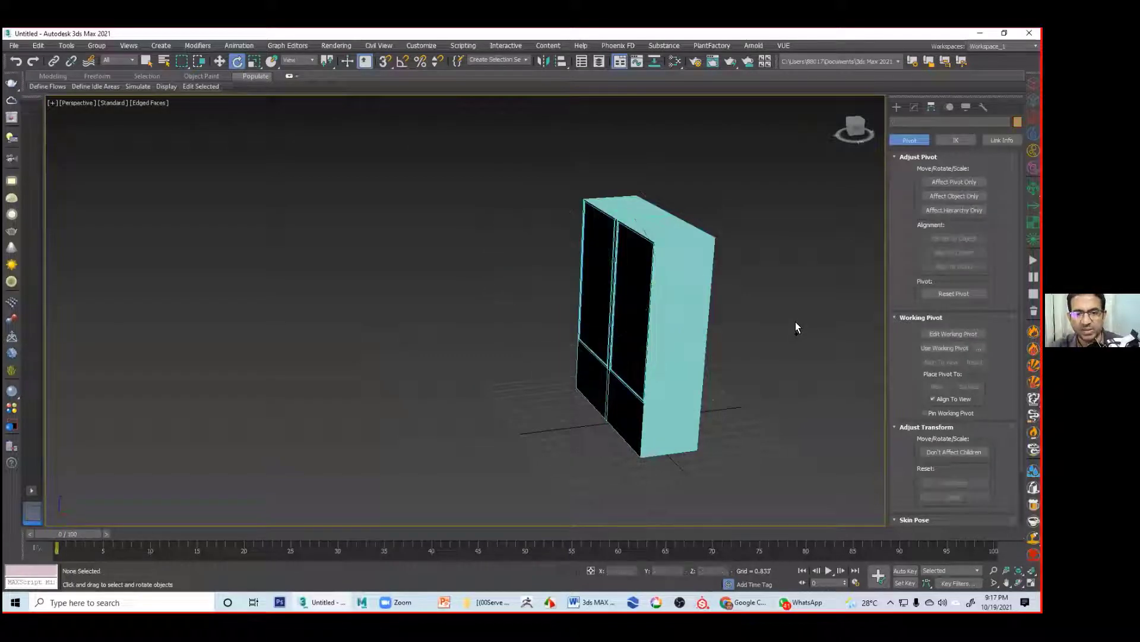
Step: Extrude the front polygon of the "left" door slightly outward to give the door panel thickness
middle_click_drag(761, 337, 840, 340, "alt")
middle_click_drag(688, 298, 782, 361)
scroll(694, 345, "up", 3)
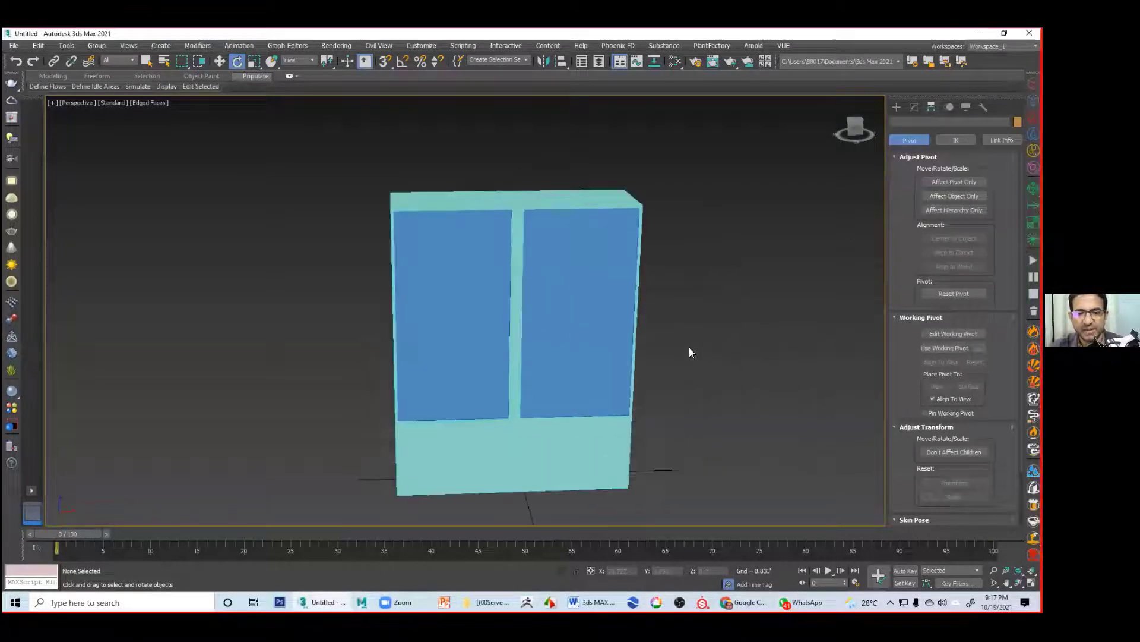
middle_click_drag(693, 344, 699, 323)
left_click(700, 323)
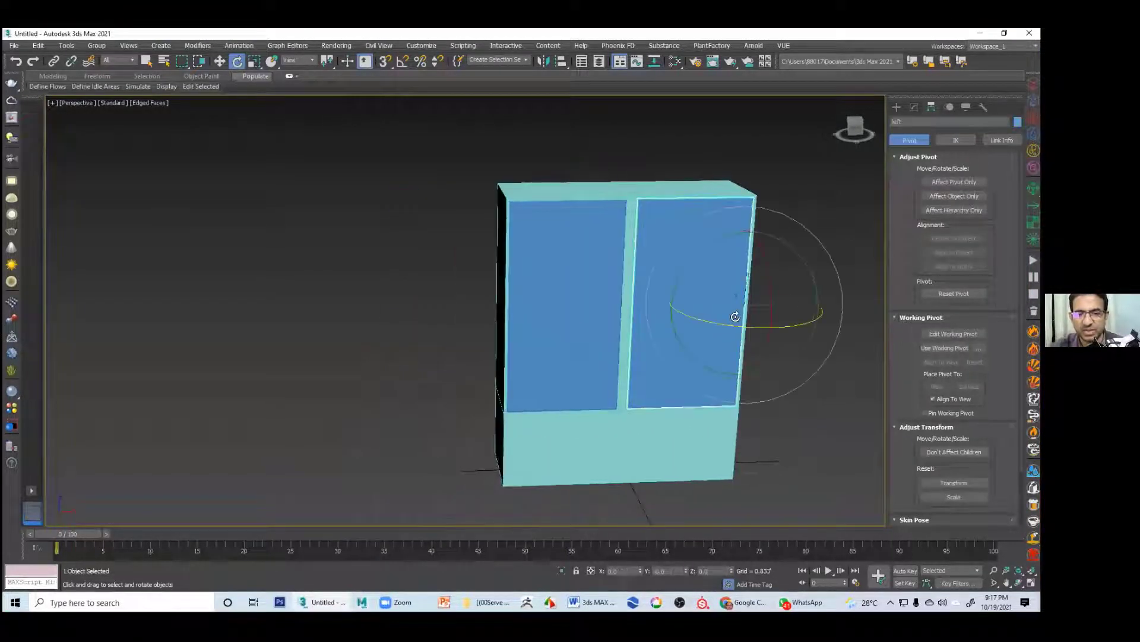
left_click(913, 107)
left_click(970, 264)
left_click(703, 262)
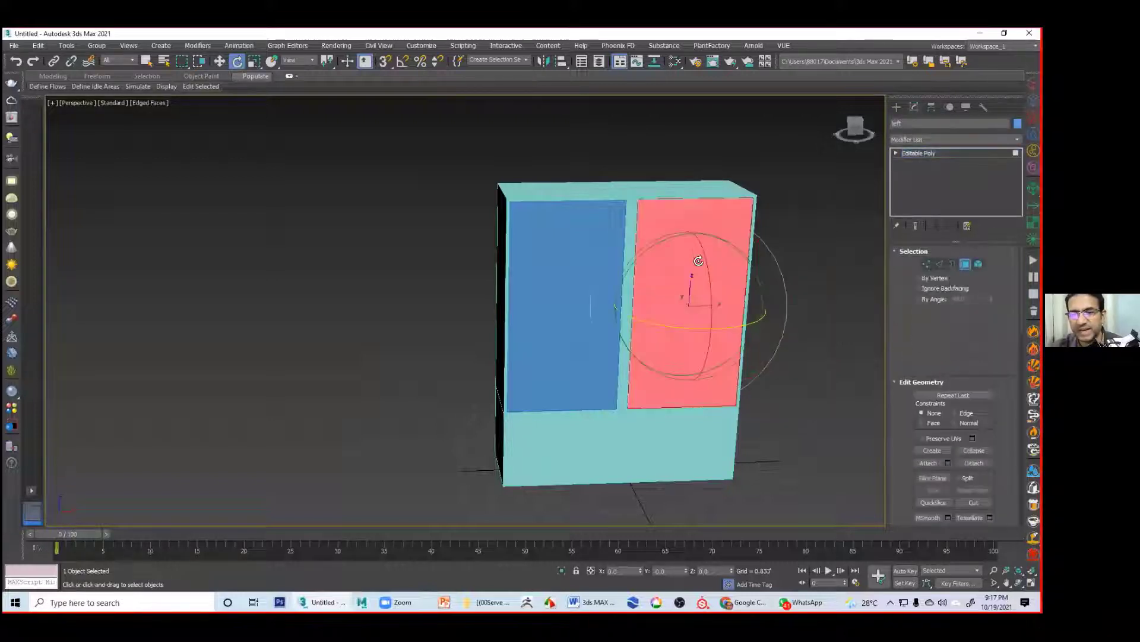
middle_click_drag(804, 341, 677, 293, "alt")
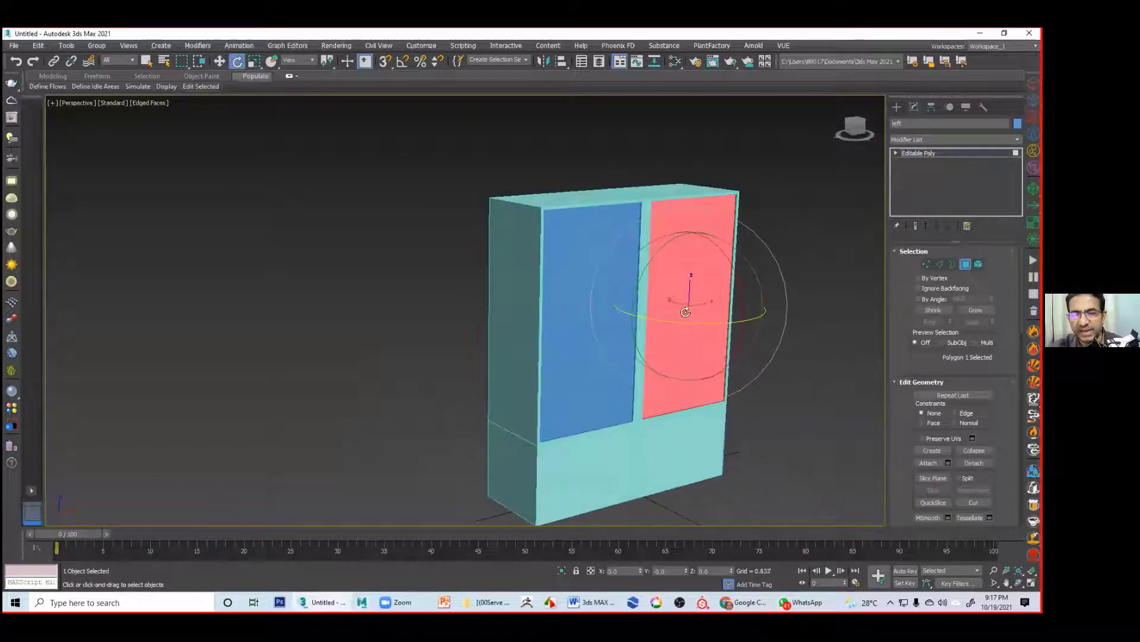
right_click(672, 293)
left_click(794, 284)
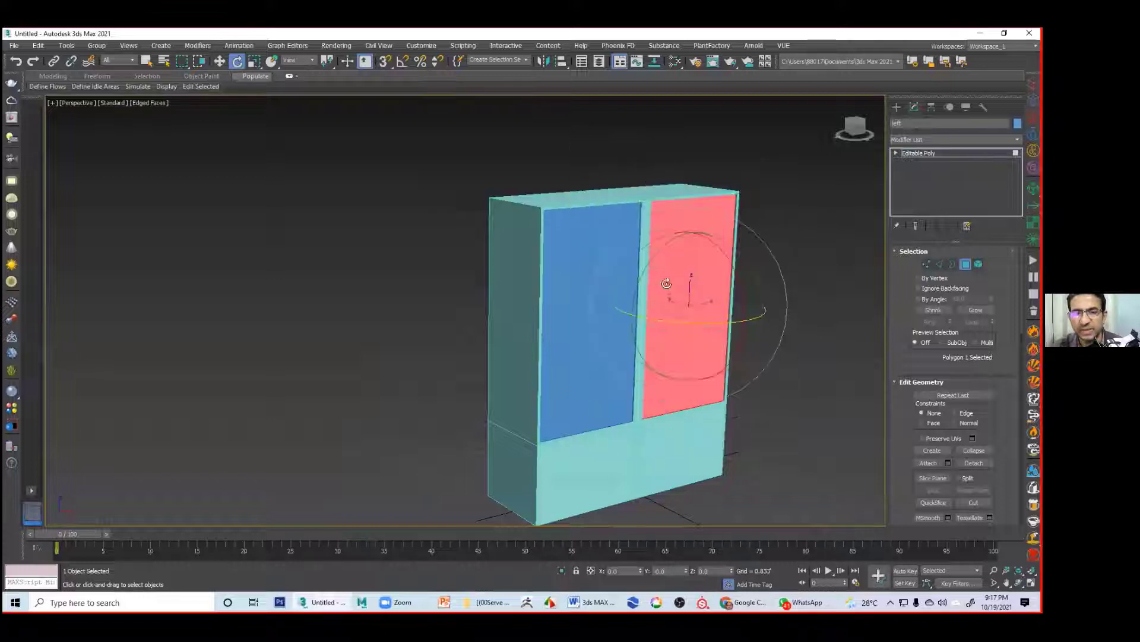
right_click(693, 280)
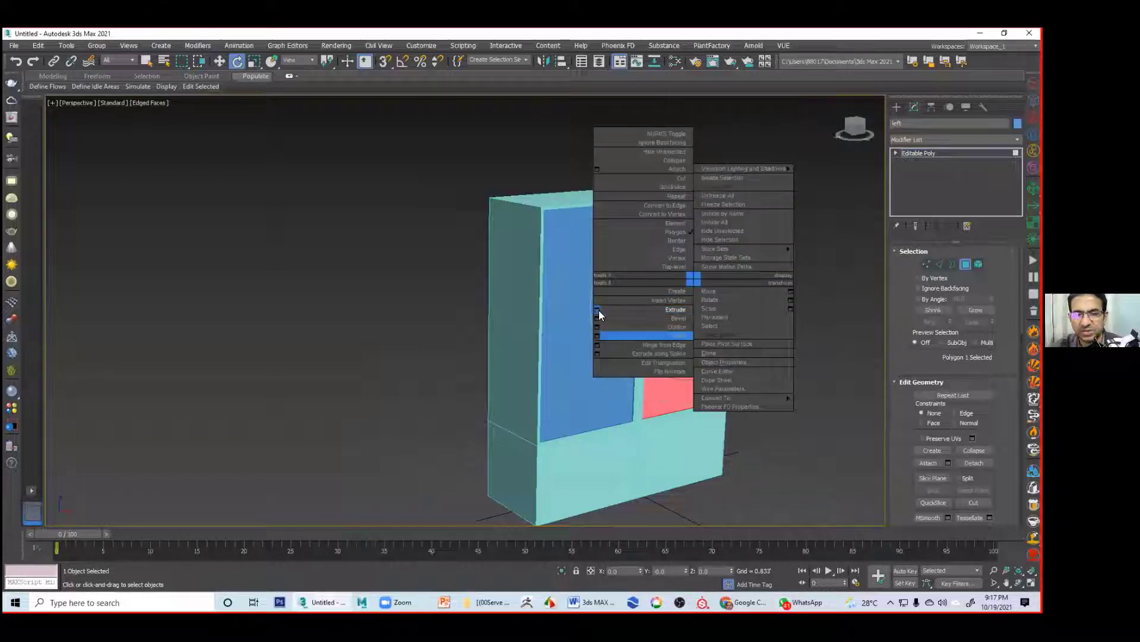
left_click(598, 310)
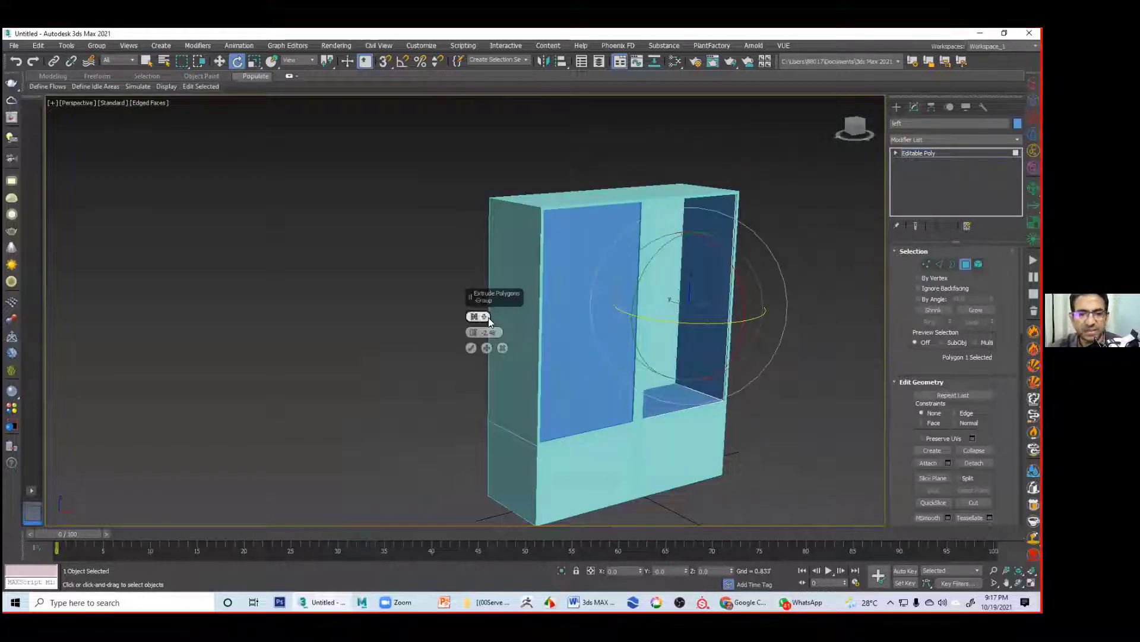
left_click_drag(475, 330, 525, 202)
left_click(473, 348)
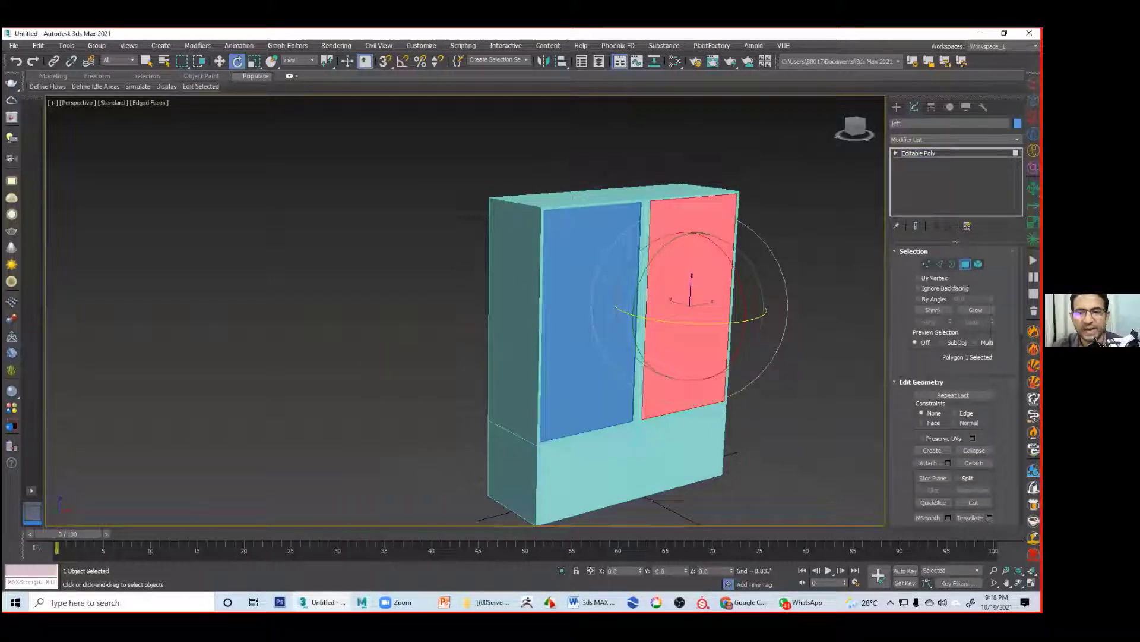
Step: Try to extrude the front polygon of the "right" door with the interactive Extrude tool
left_click(966, 264)
left_click(565, 257)
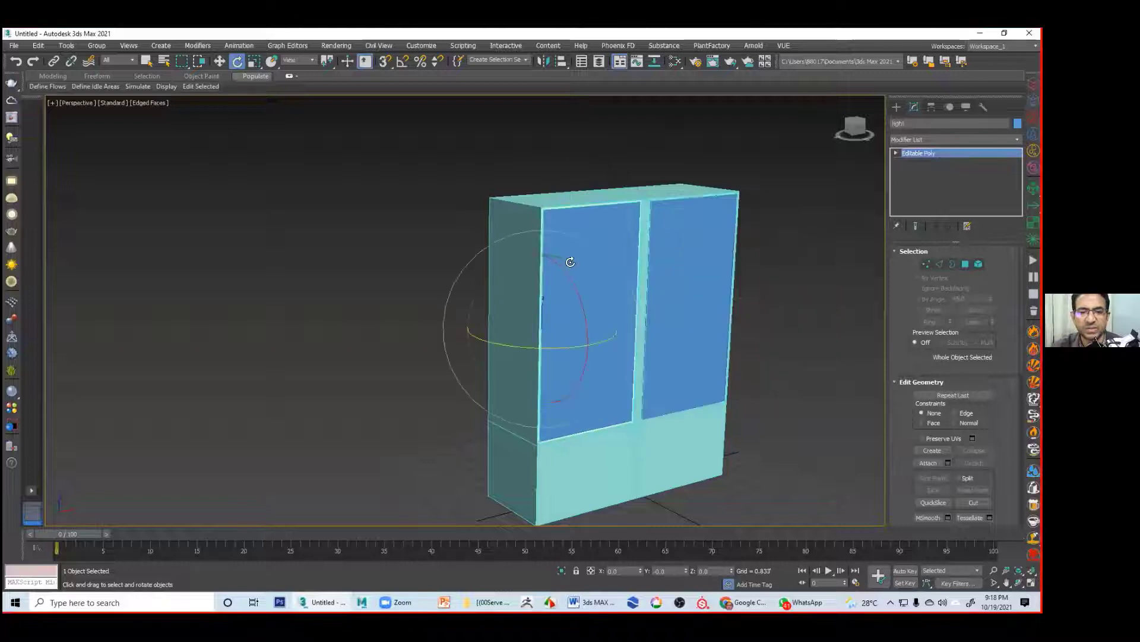
left_click(966, 264)
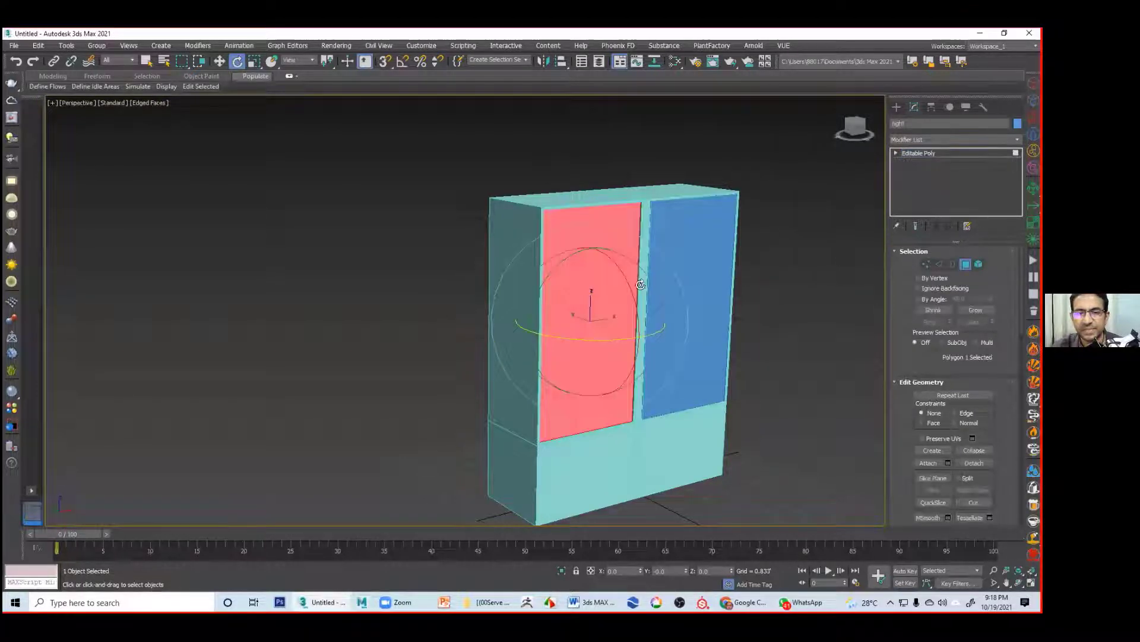
left_click(932, 450)
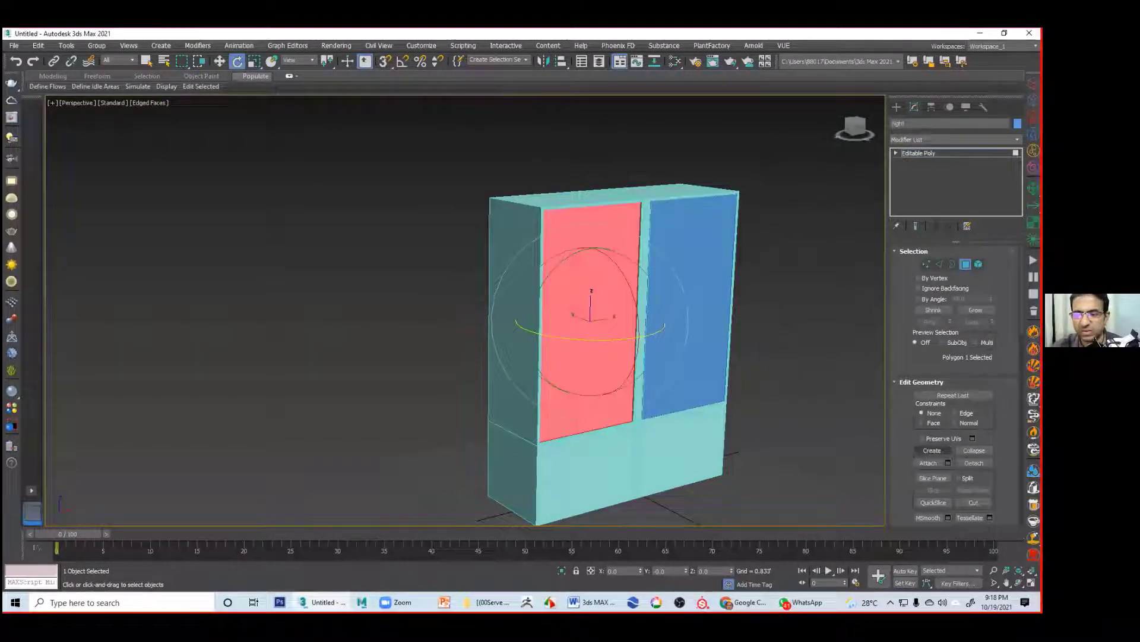
right_click(612, 314)
left_click(594, 349)
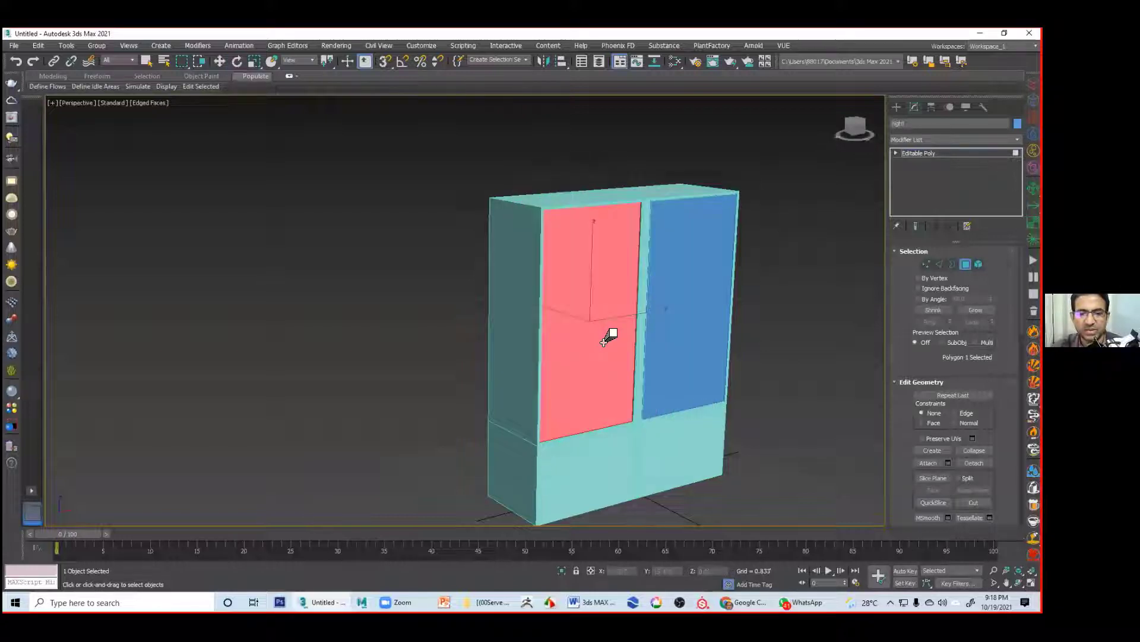
middle_click_drag(666, 356, 638, 405, "alt")
key("w")
key("4")
left_click(627, 369)
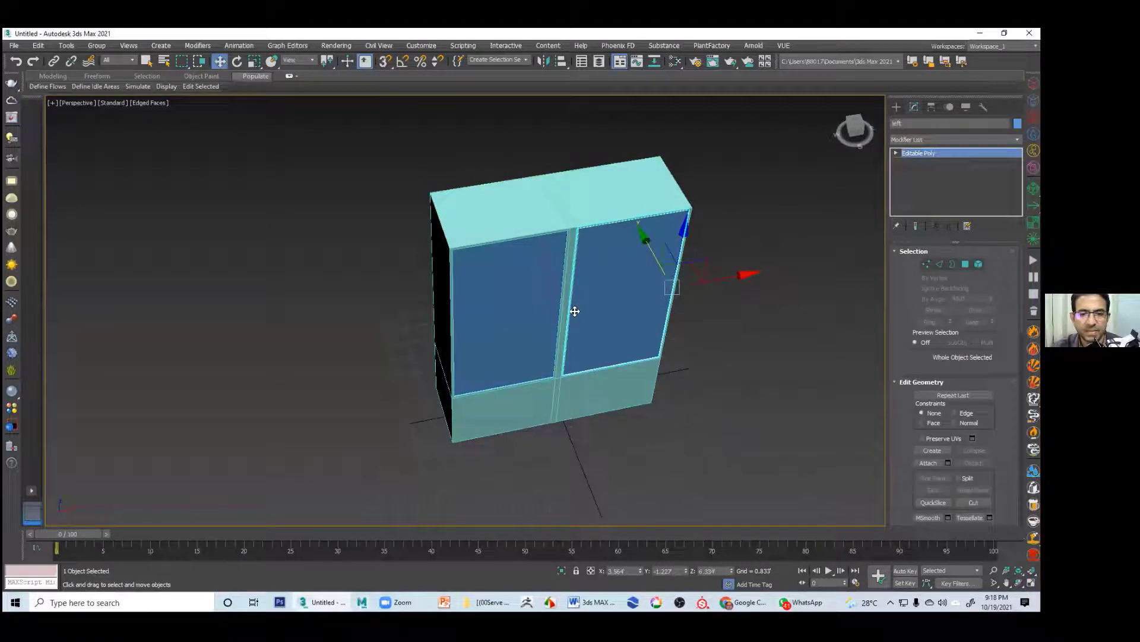
Step: Extrude the front polygon of the "right" door inward with a height of about -0.868
left_click(530, 299)
key("4")
right_click(521, 300)
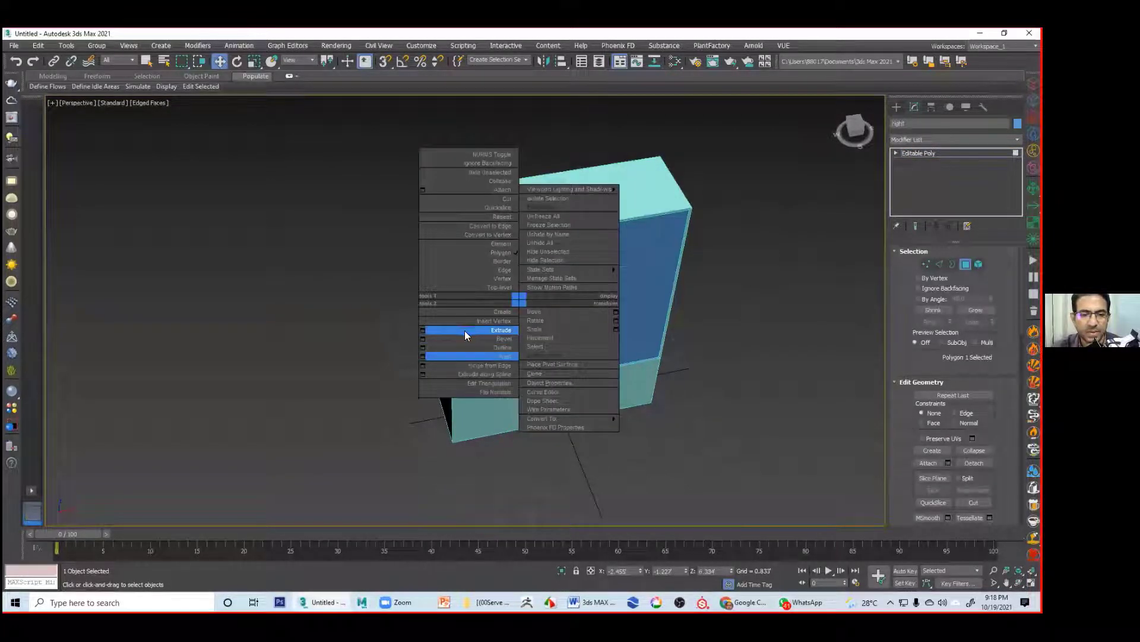
left_click(423, 329)
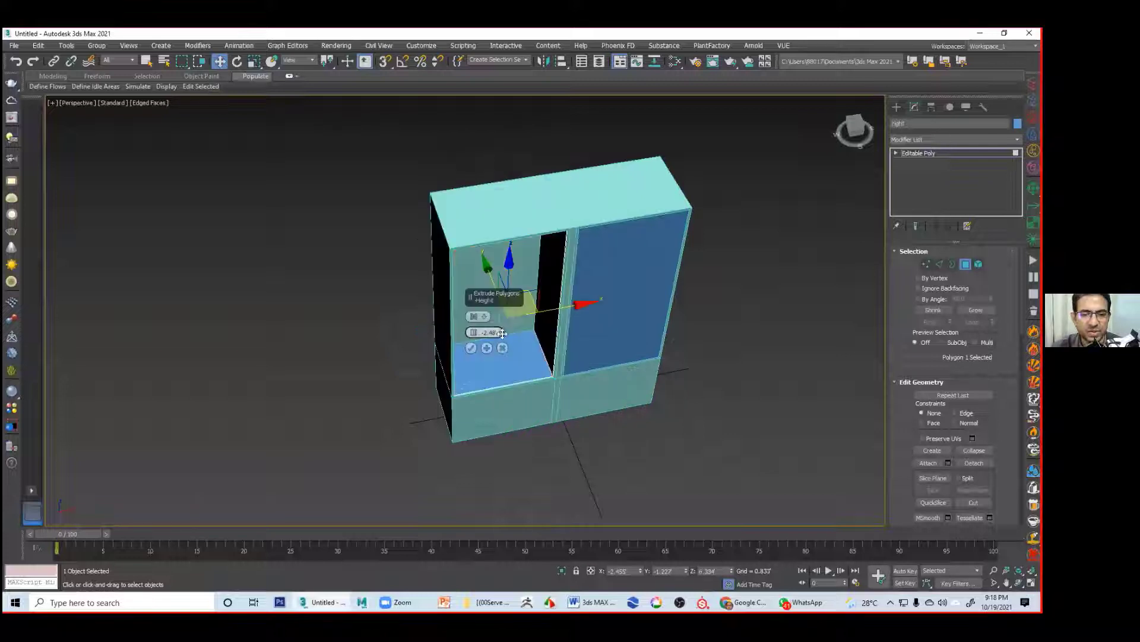
left_click_drag(473, 332, 503, 292)
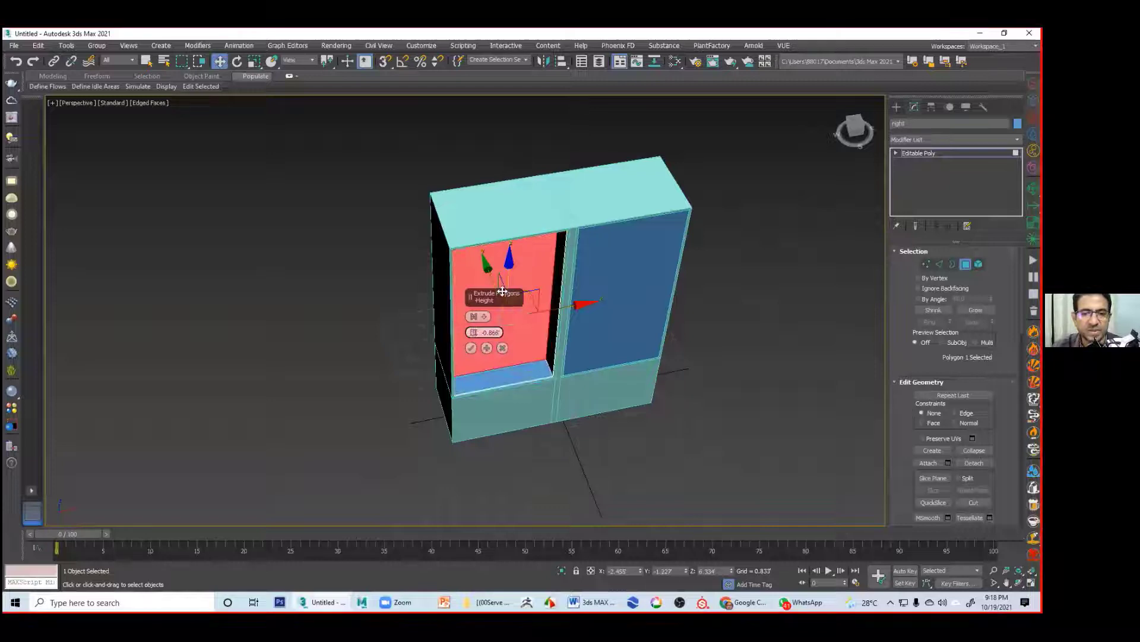
left_click(472, 349)
left_click(765, 347)
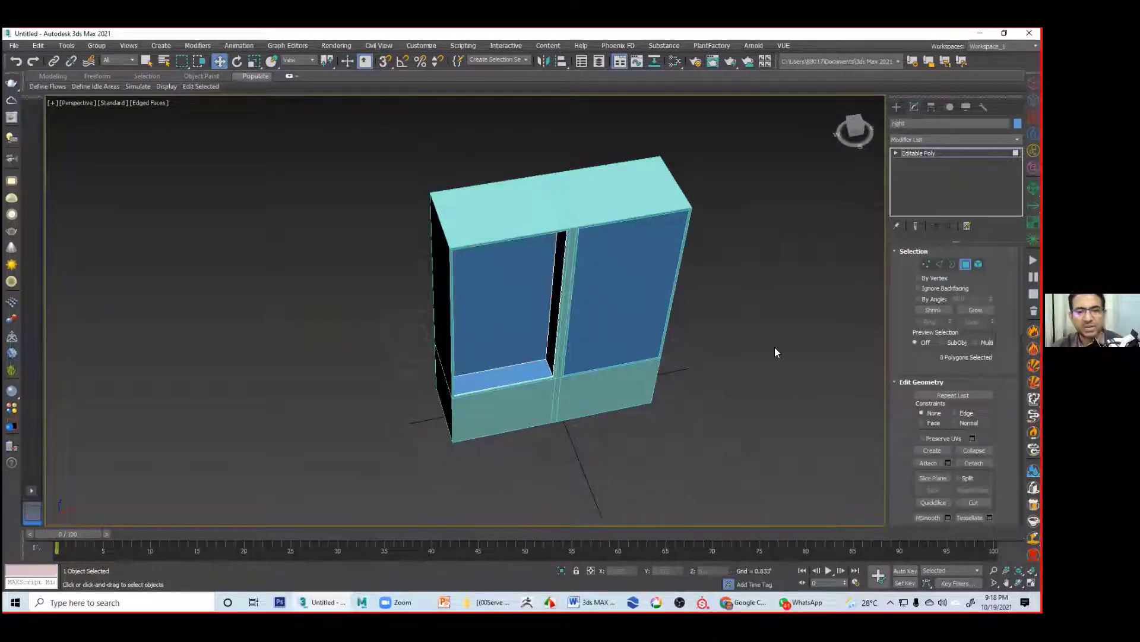
Step: Undo the inward extrusion of the "right" door and extrude its front polygon slightly to give the panel thickness
key("ctrl+z")
middle_click_drag(506, 348, 489, 287, "alt")
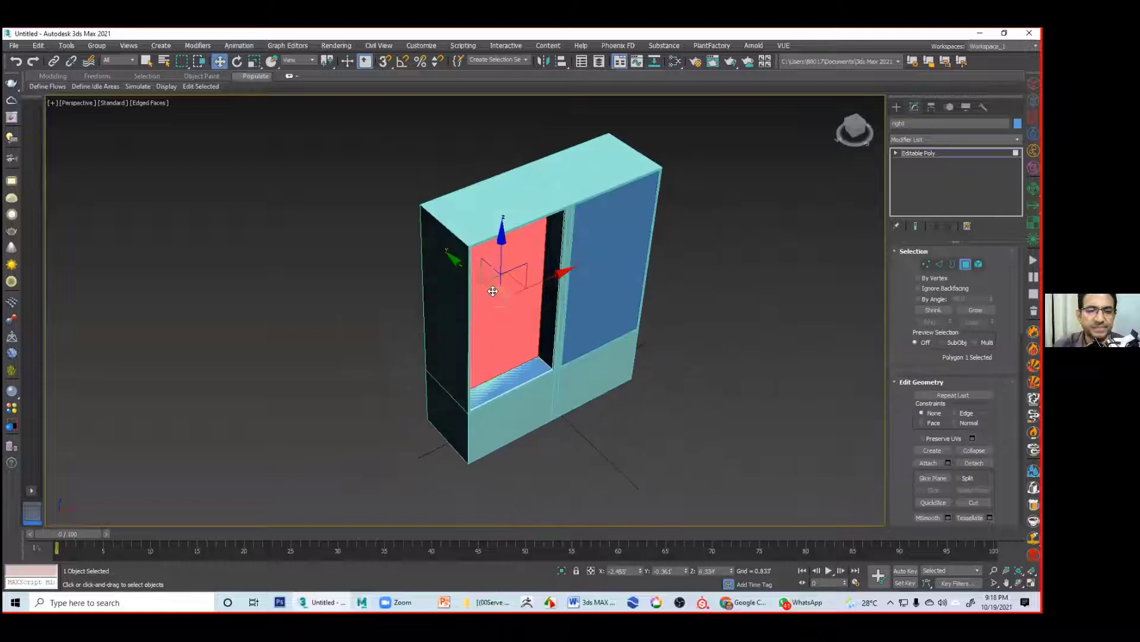
right_click(486, 284)
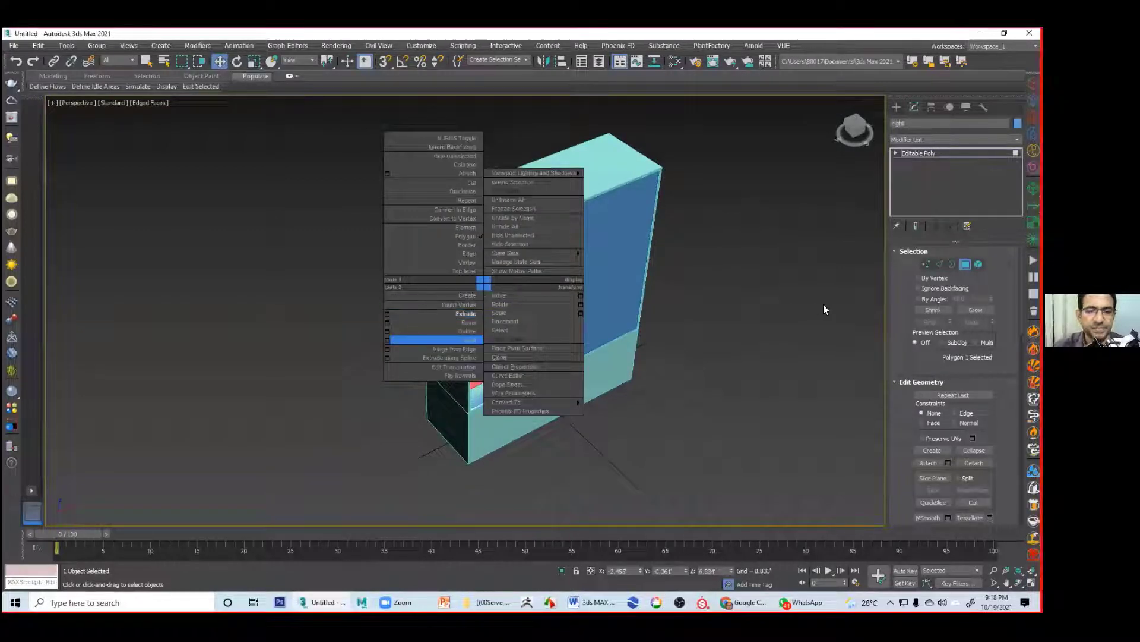
right_click(496, 306)
left_click(484, 339)
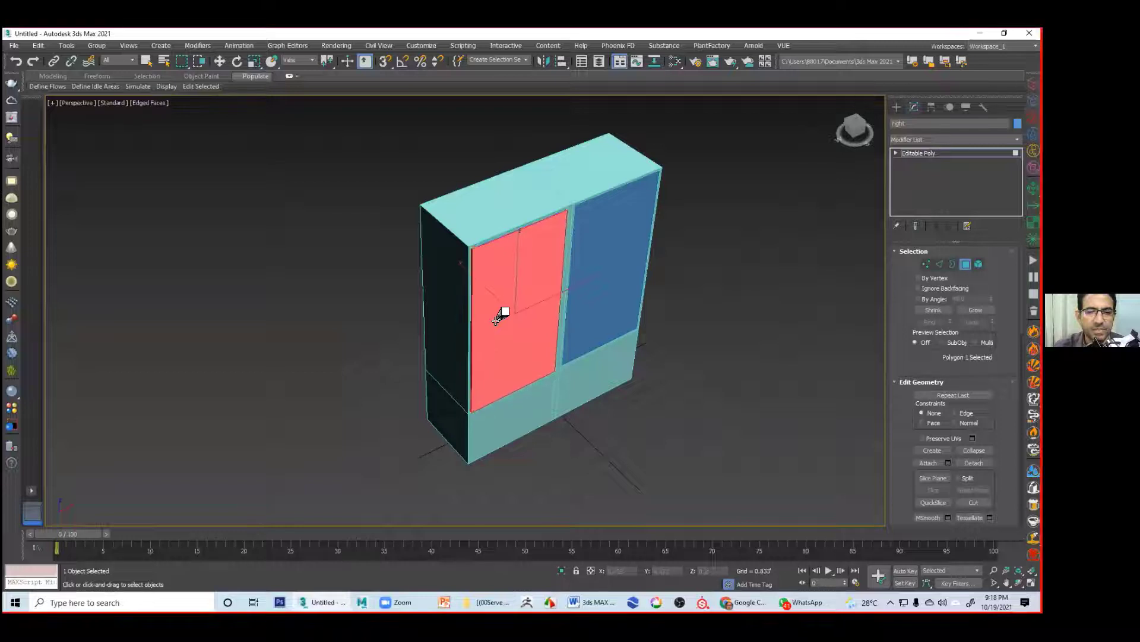
left_click(700, 327)
left_click(965, 265)
Step: Rotate the "left" door about its hinge edge by about 103 degrees to swing it open, and inspect its thickness
left_click(681, 331)
middle_click_drag(682, 332, 601, 277, "alt")
left_click(602, 279)
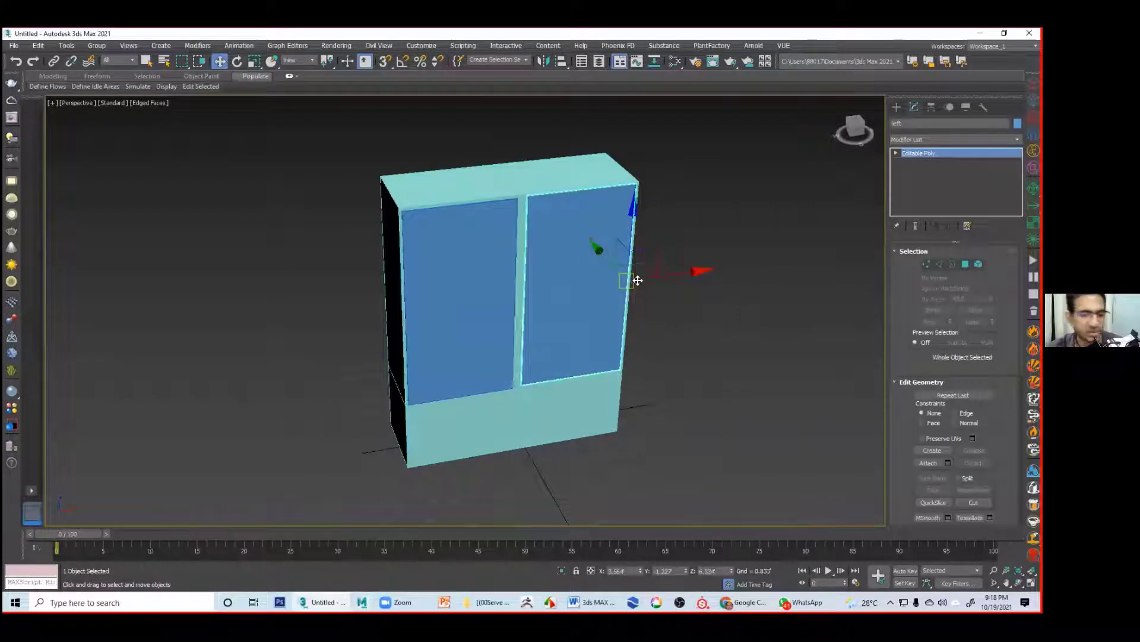
key("e")
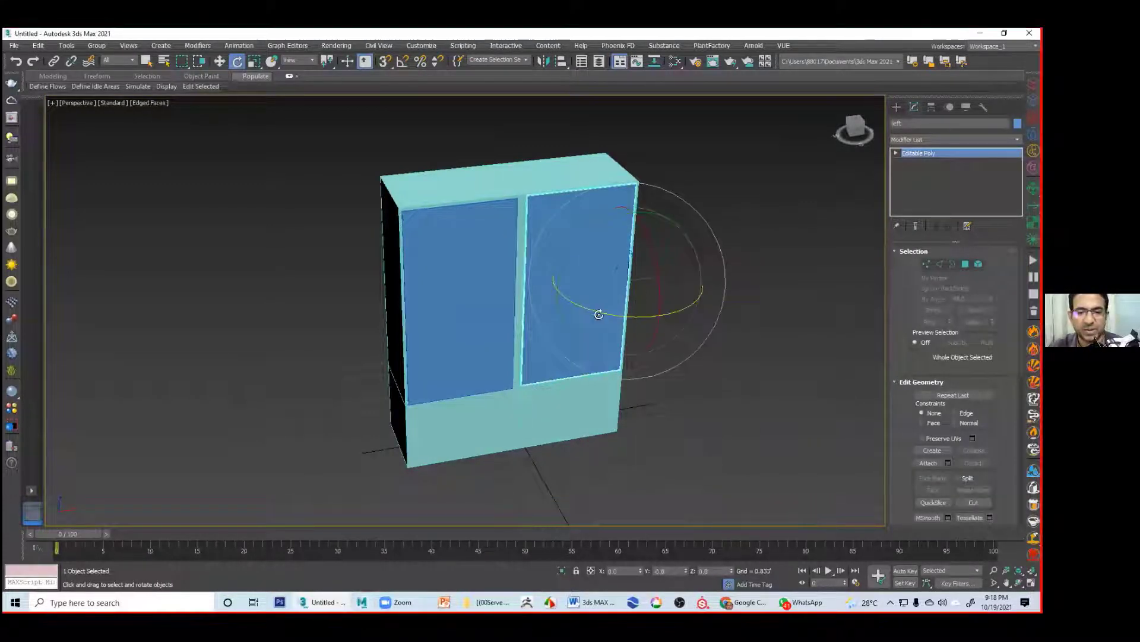
left_click_drag(599, 314, 705, 323)
middle_click_drag(765, 313, 613, 245, "alt")
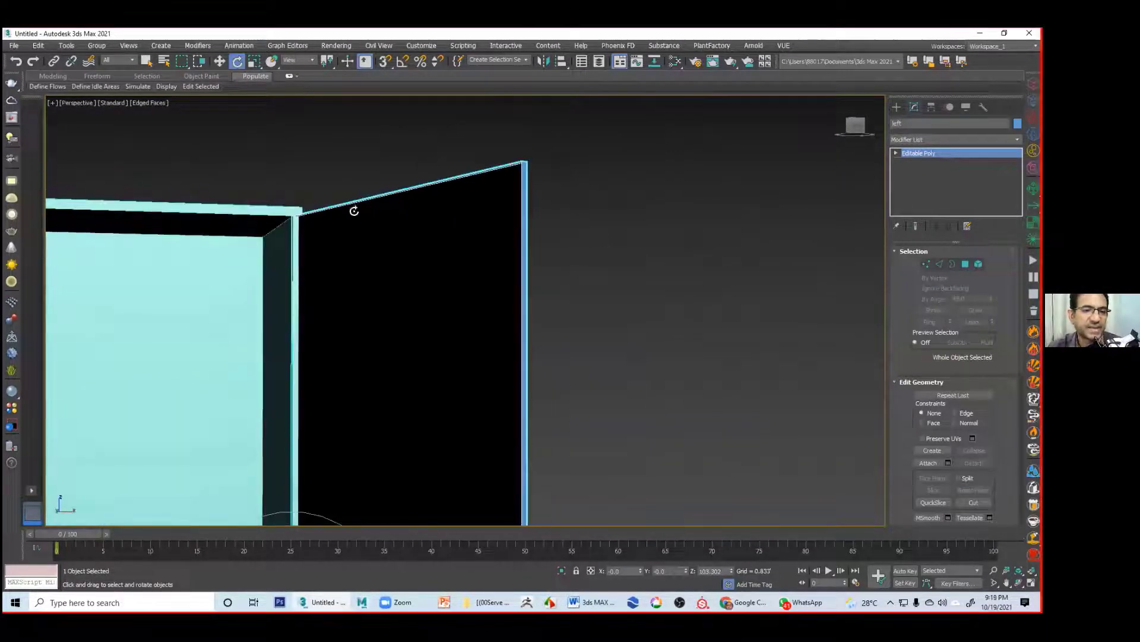
middle_click_drag(442, 196, 484, 173, "alt")
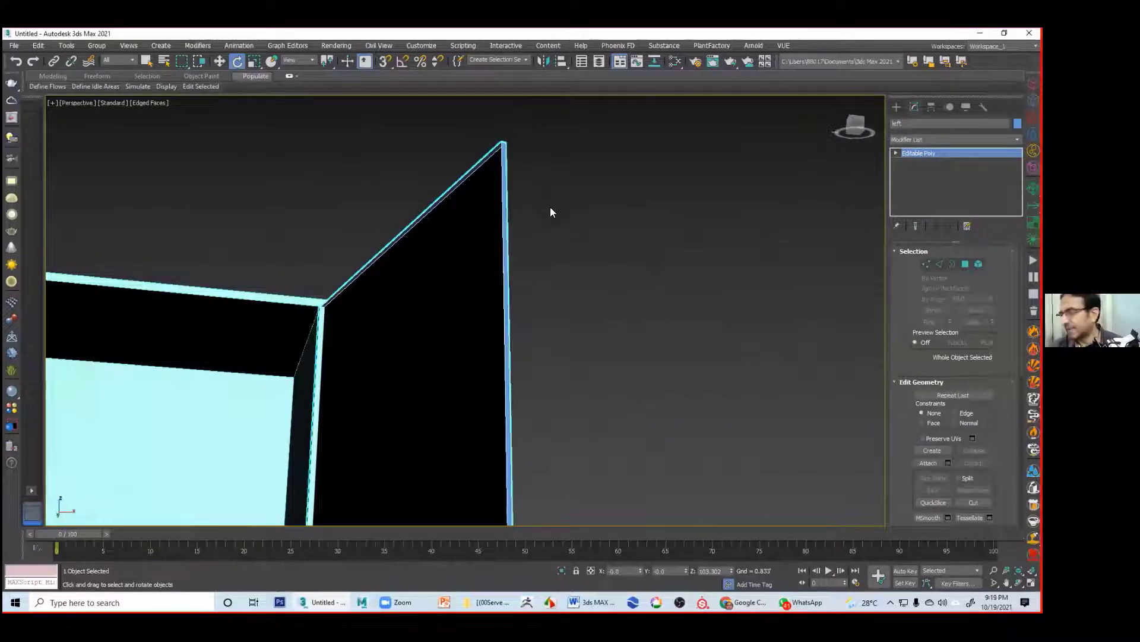
middle_click_drag(534, 231, 746, 291, "alt")
scroll(746, 291, "down", 5)
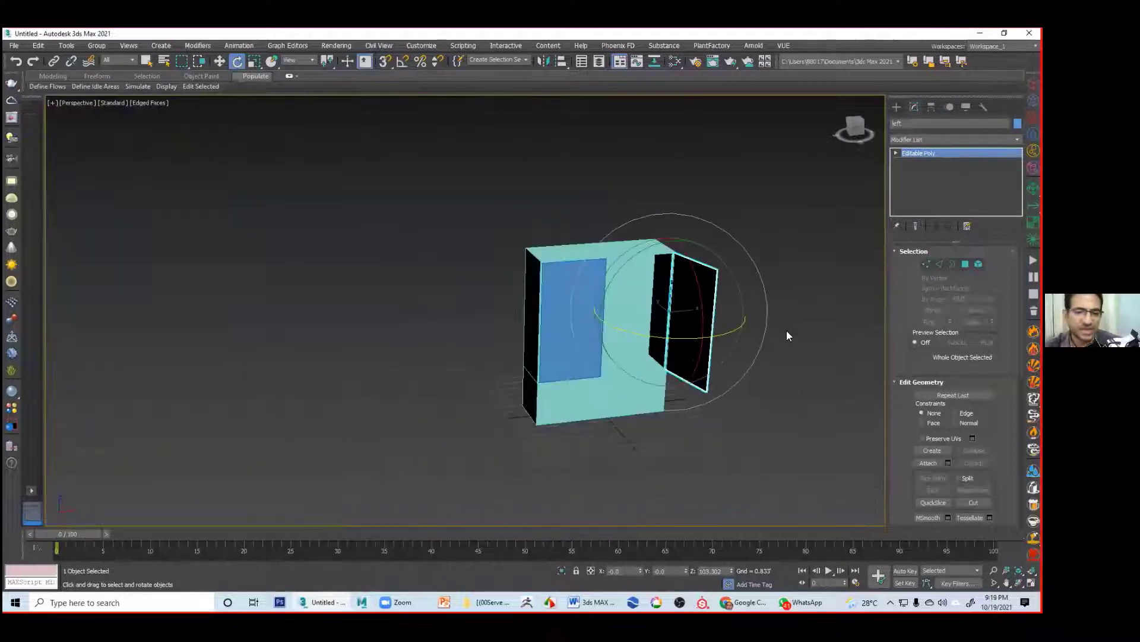
Step: Rotate the "right" door about its hinge edge by about -132 degrees to swing it open
middle_click_drag(787, 330, 749, 316, "alt")
left_click(773, 196)
middle_click_drag(774, 202, 632, 318, "alt")
left_click(571, 308)
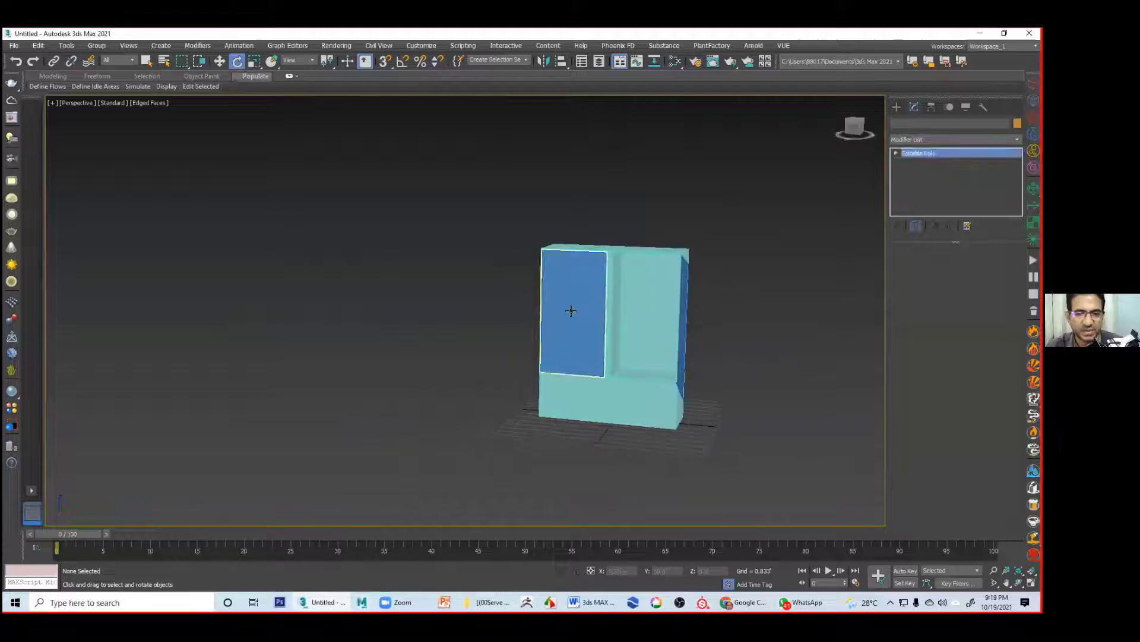
left_click_drag(590, 323, 444, 336)
middle_click_drag(484, 340, 603, 376, "alt")
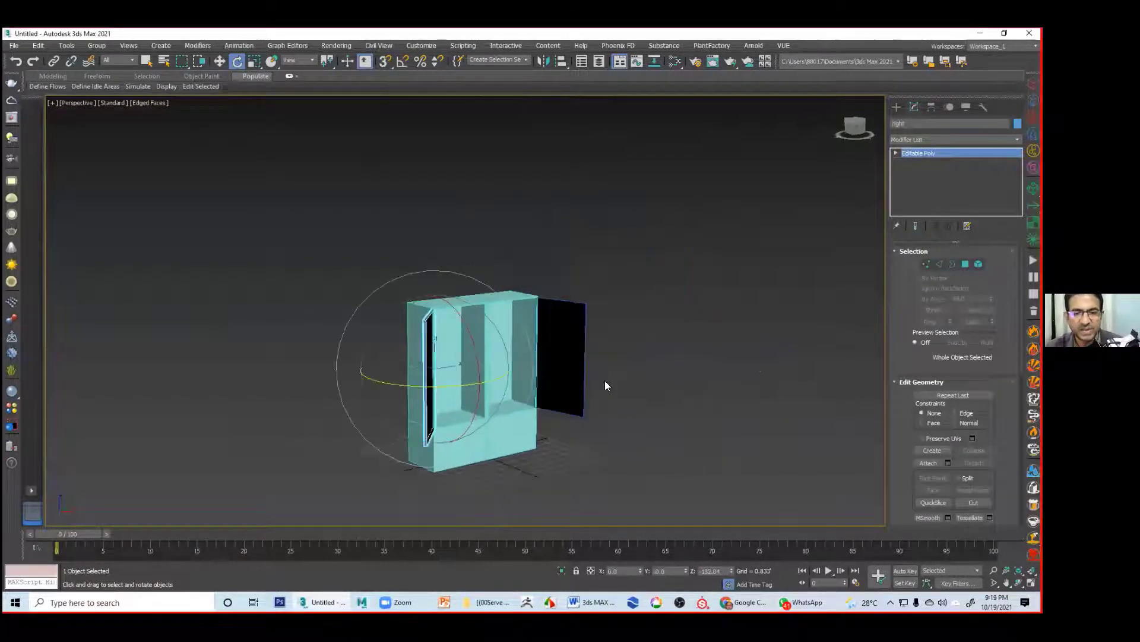
Step: Cap the open border on the inner side of the "left" door to close its back face
scroll(600, 368, "up", 5)
middle_click_drag(671, 358, 837, 332)
scroll(836, 332, "up", 4)
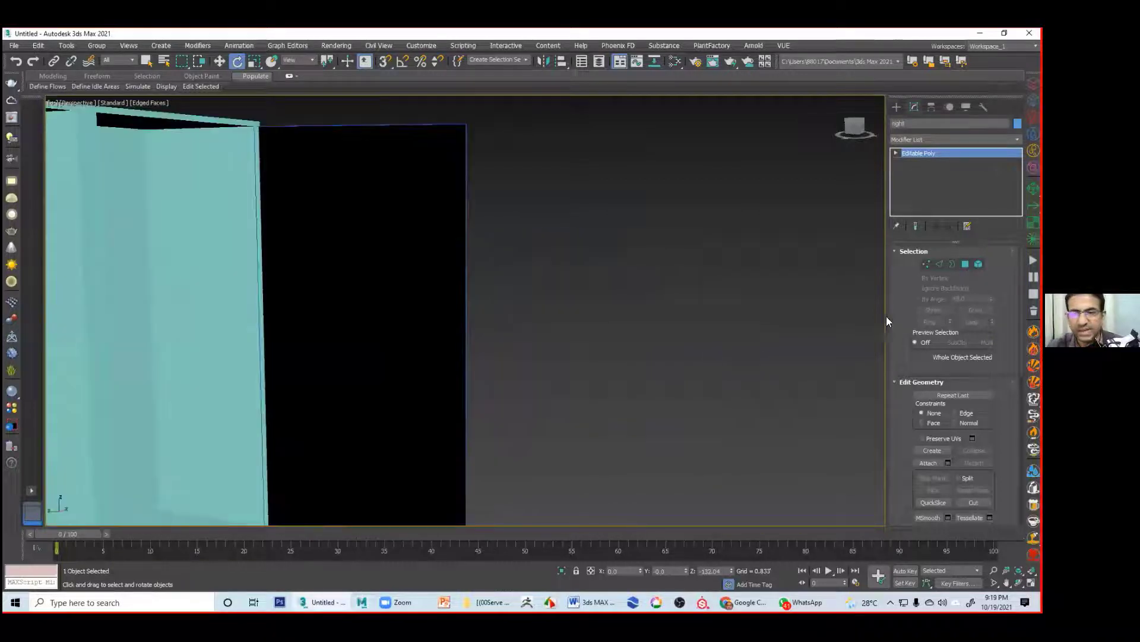
middle_click_drag(469, 273, 645, 284)
left_click(630, 275)
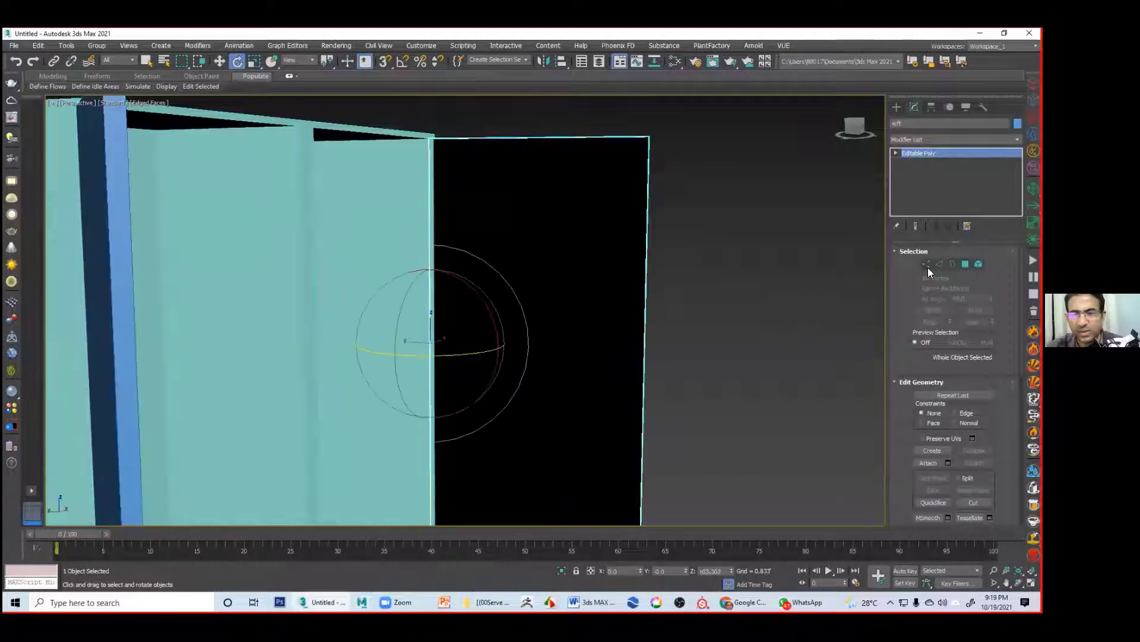
left_click(952, 263)
double_click(646, 189)
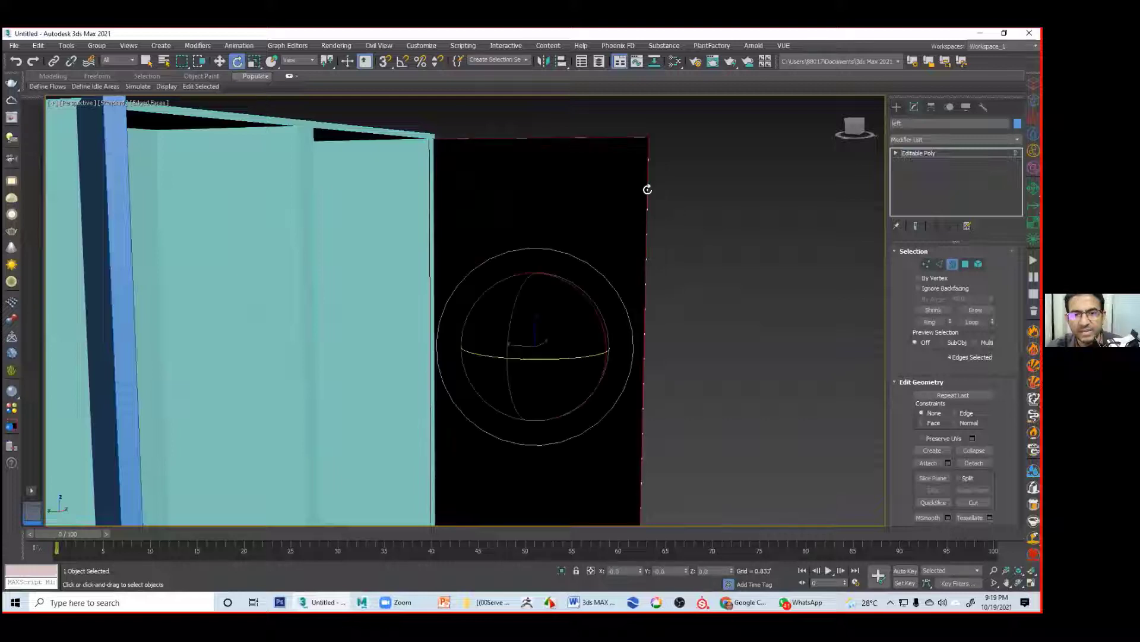
right_click(643, 191)
left_click(626, 226)
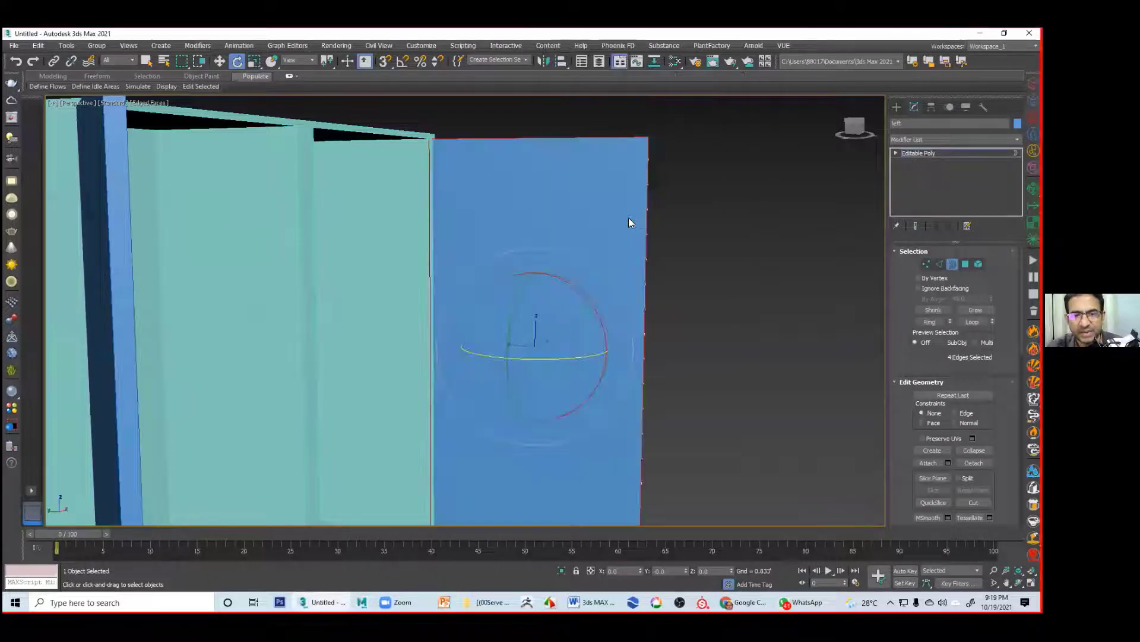
middle_click_drag(744, 238, 697, 285, "alt")
key("2")
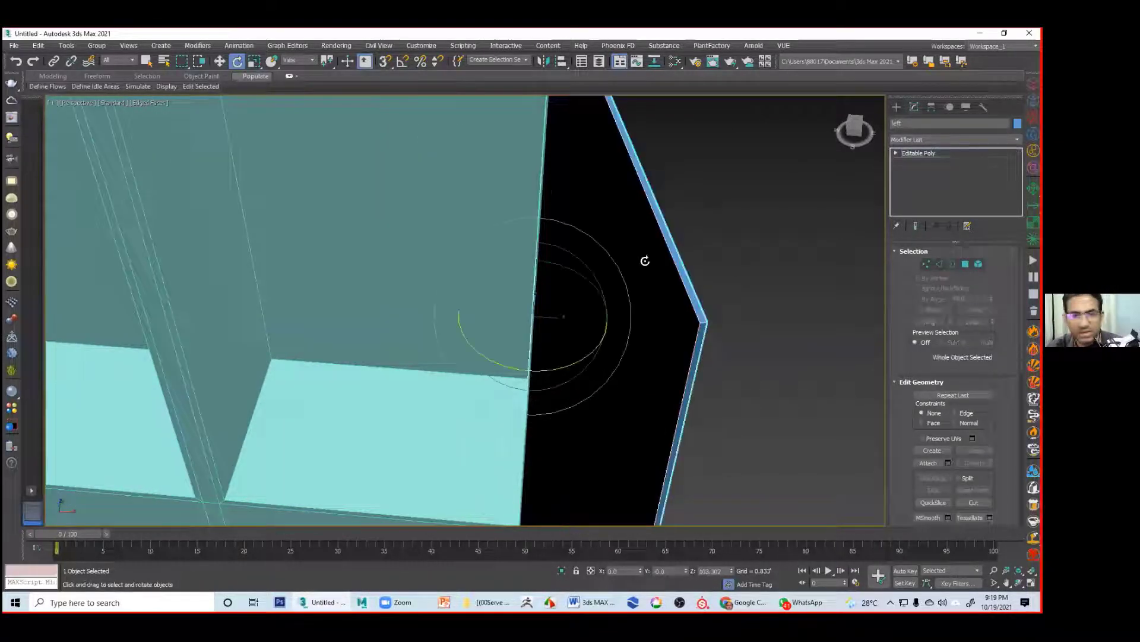
Step: Cap the open border on the inner side of the "right" door to close its back face
scroll(646, 261, "down", 10)
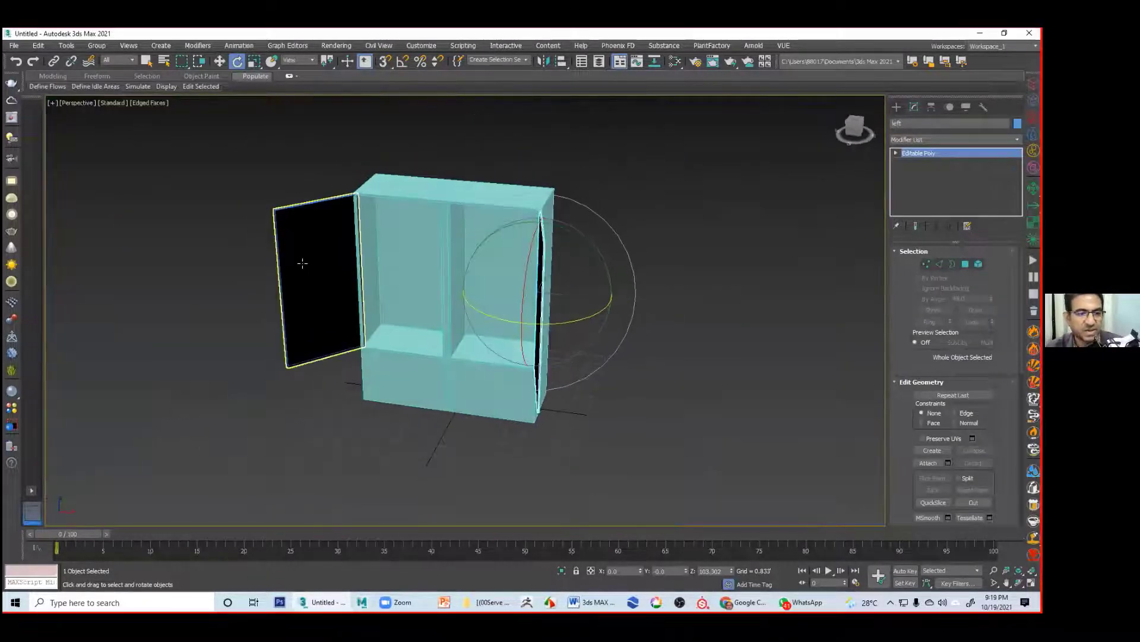
left_click(305, 263)
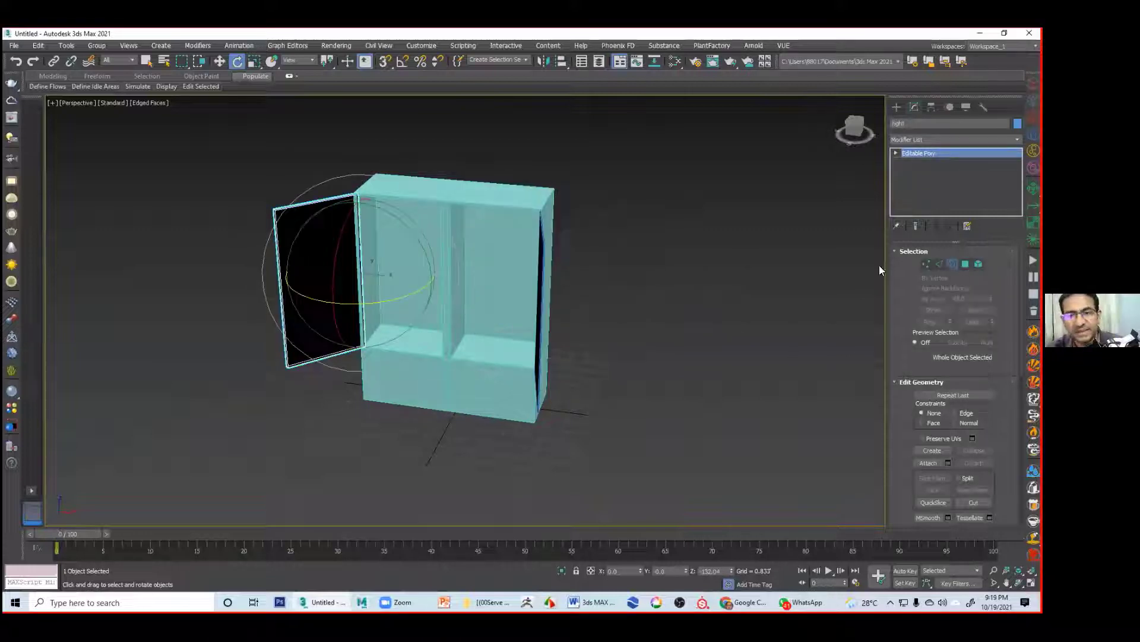
key("2")
left_click(313, 204)
right_click(311, 207)
left_click(306, 234)
middle_click_drag(337, 271, 589, 266, "alt")
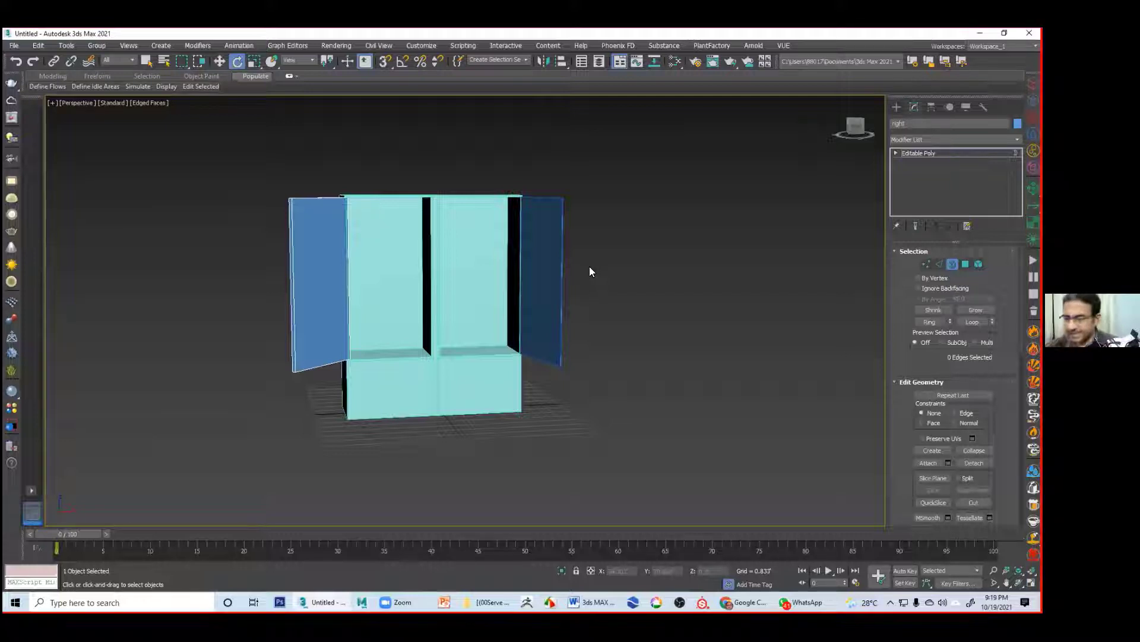
Step: Examine the cabinet and both opened doors from several angles
middle_click_drag(453, 319, 504, 409, "alt")
scroll(505, 409, "up", 3)
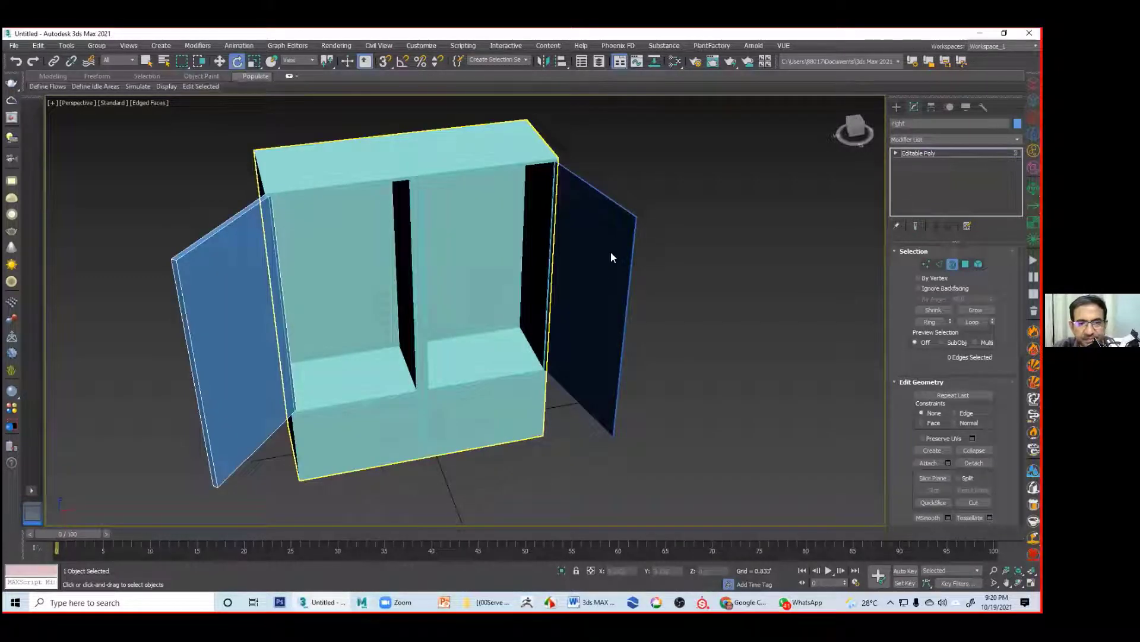
mouse_move(587, 286)
middle_mouse_down("alt")
mouse_move(562, 308)
mouse_move(593, 315)
mouse_move(634, 265)
mouse_move(488, 256)
mouse_move(550, 256)
mouse_move(577, 285)
middle_mouse_up("alt")
middle_click_drag(368, 281, 394, 241, "alt")
scroll(409, 308, "up", 3)
scroll(430, 334, "down", 6)
scroll(443, 331, "up", 3)
middle_click_drag(430, 288, 439, 310, "alt")
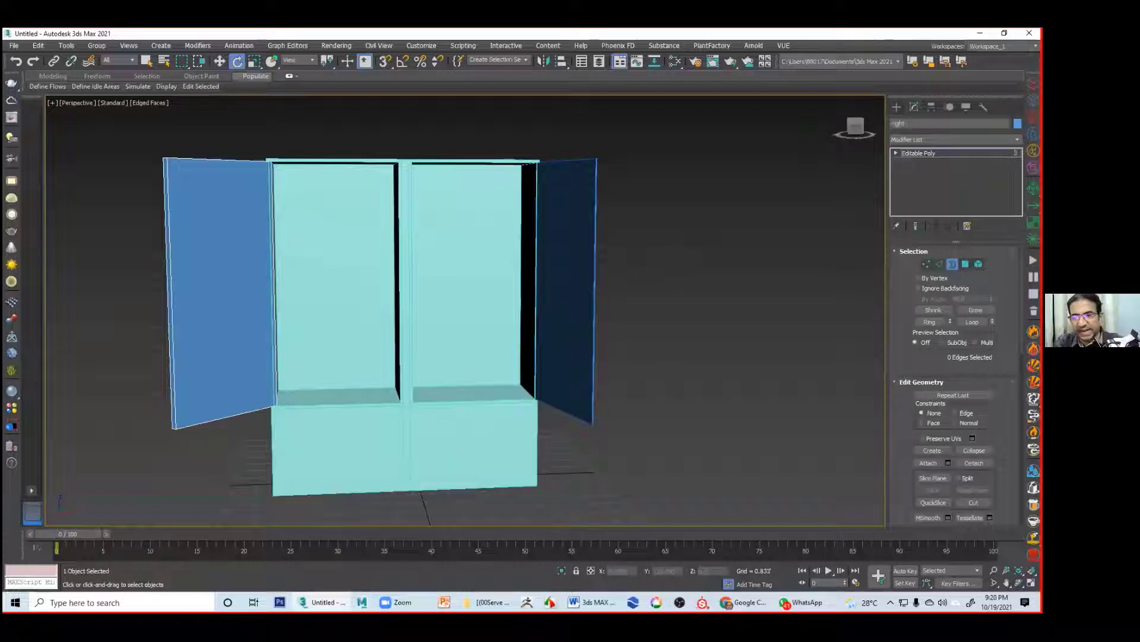
Step: Rotate the "right" door about its hinge edge until it closes flush against the cabinet front, fine-tuning the angle at close range
left_click(953, 264)
left_click(618, 245)
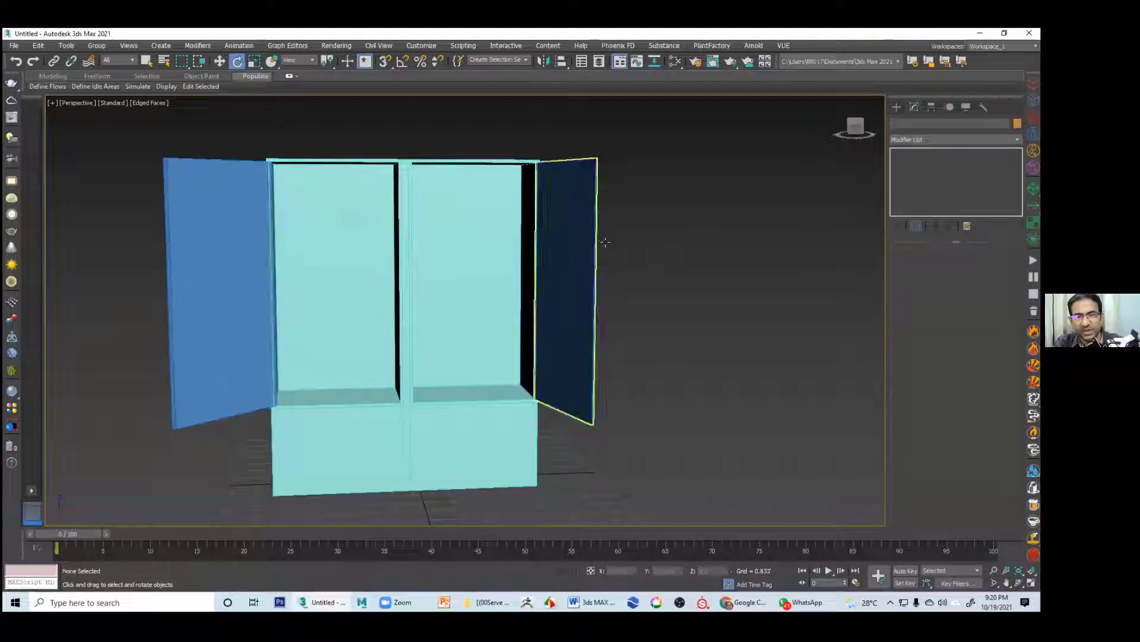
left_click(205, 273)
left_click_drag(288, 293, 428, 297)
scroll(410, 291, "up", 10)
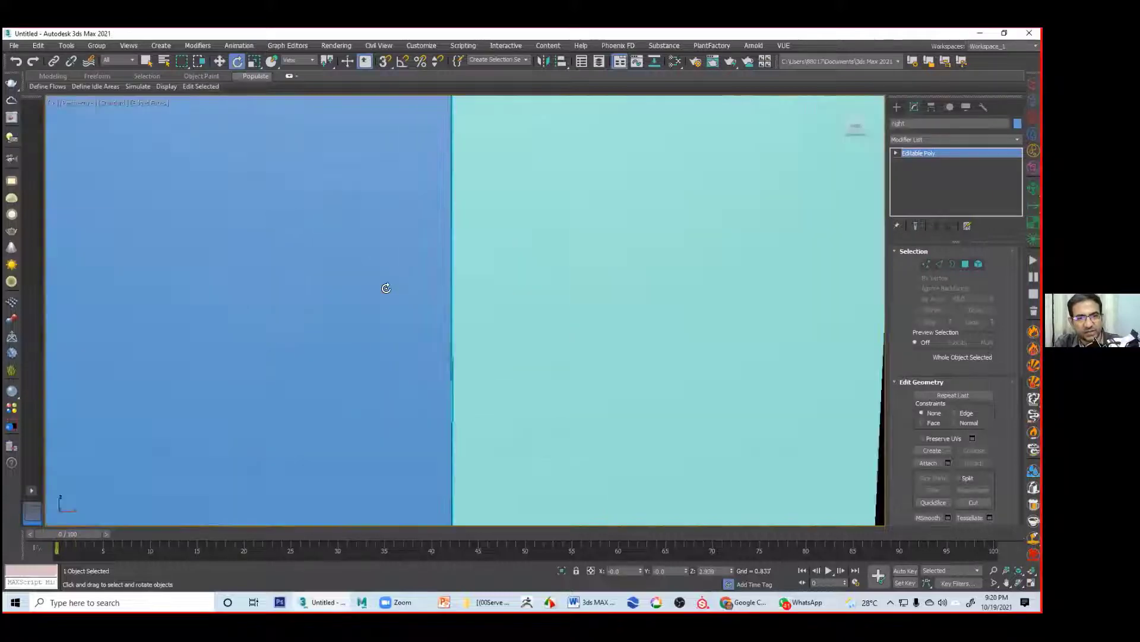
scroll(643, 253, "down", 6)
middle_click_drag(650, 262, 643, 354, "alt")
scroll(645, 347, "up", 8)
mouse_move(644, 254)
middle_mouse_down()
mouse_move(651, 280)
mouse_move(618, 306)
mouse_move(646, 234)
middle_mouse_up()
mouse_move(275, 479)
left_mouse_down()
mouse_move(285, 465)
mouse_move(276, 483)
left_mouse_up()
scroll(492, 420, "down", 5)
middle_click_drag(491, 420, 542, 387, "alt")
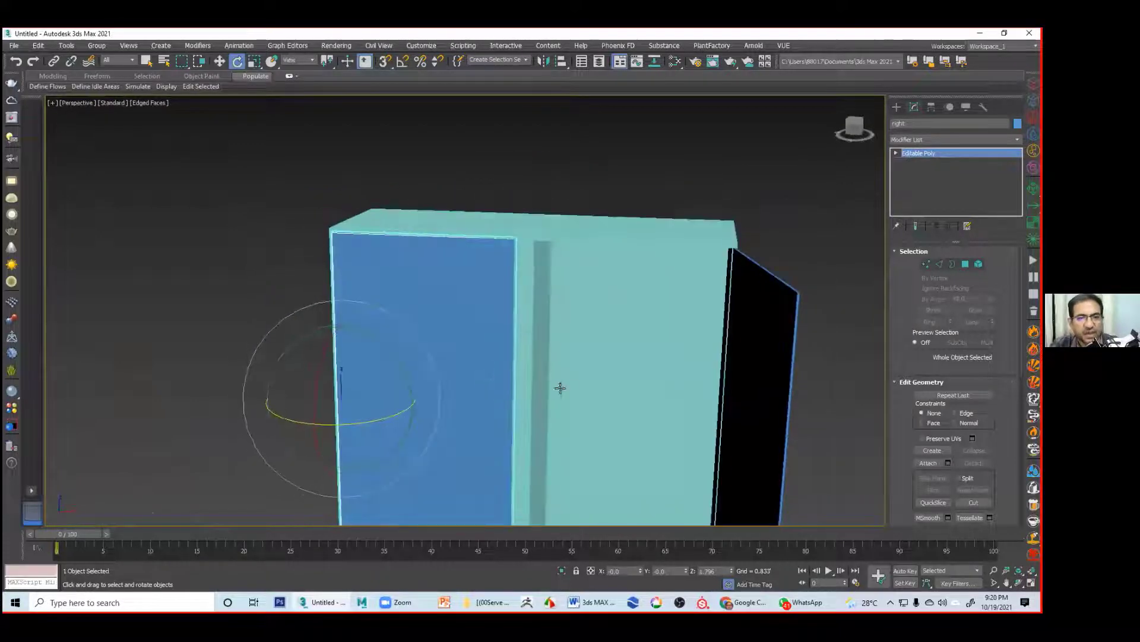
Step: Swing the "right" door back open about its hinge edge and check it against the opposite door
scroll(471, 255, "up", 5)
scroll(469, 337, "down", 5)
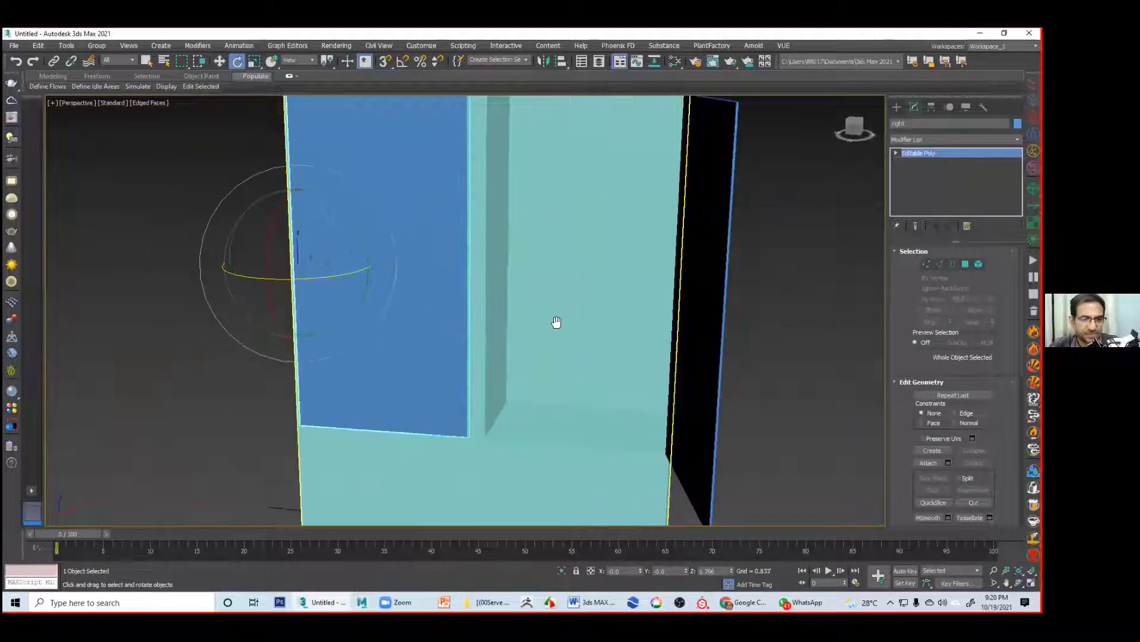
middle_click_drag(502, 343, 510, 308)
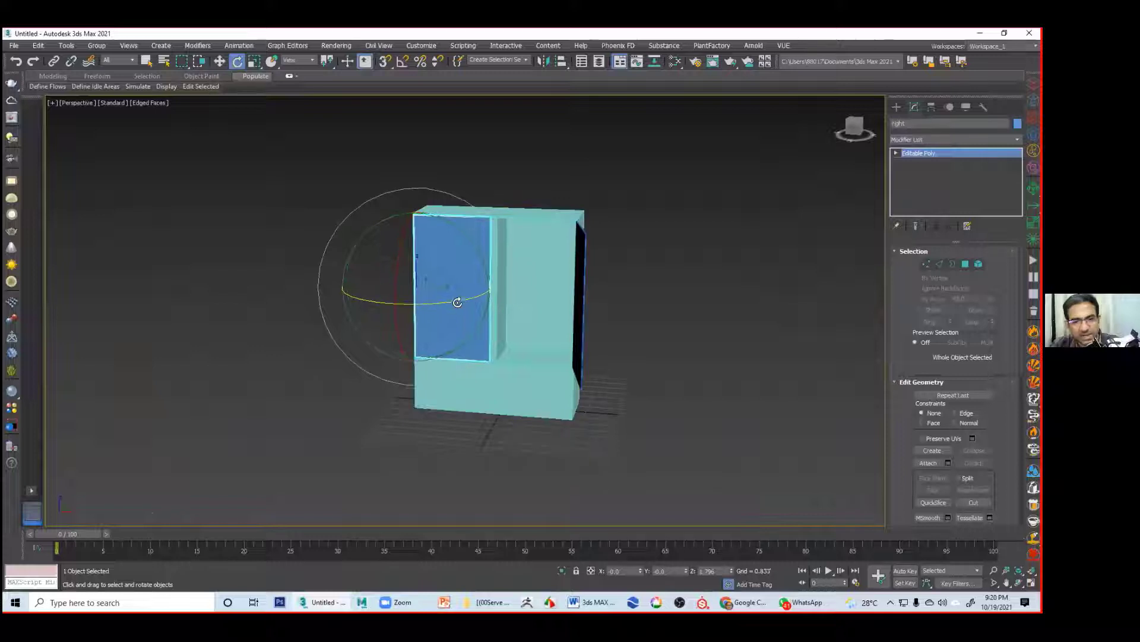
left_click_drag(395, 318, 313, 331)
middle_click_drag(453, 349, 482, 349, "alt")
scroll(482, 350, "up", 3)
middle_click_drag(522, 270, 531, 245, "alt")
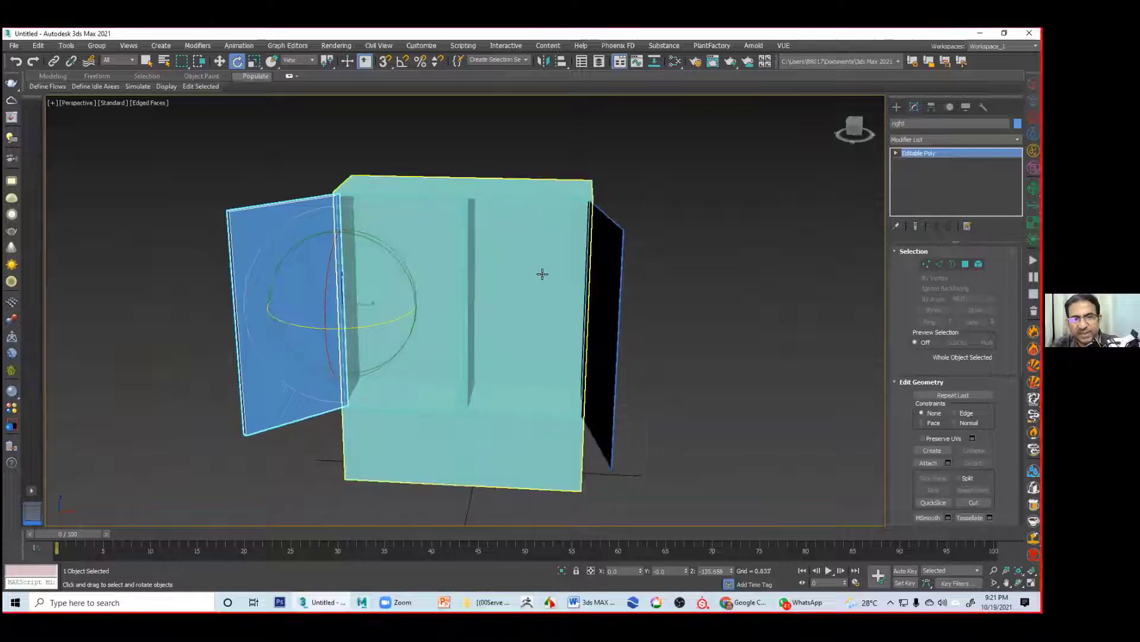
middle_click_drag(466, 328, 512, 287, "alt")
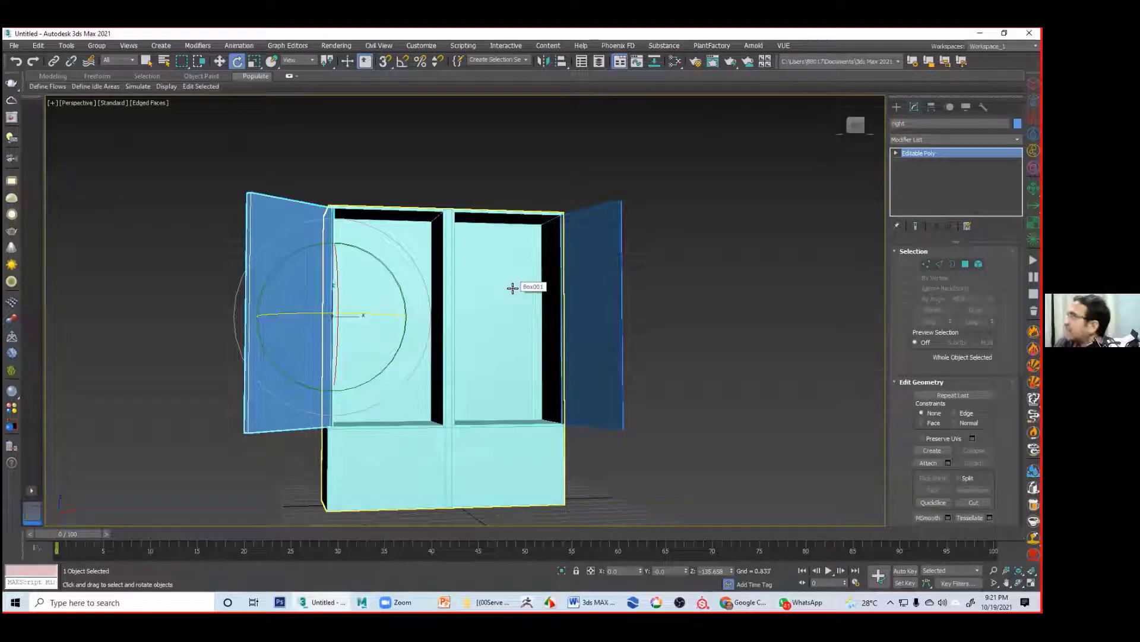
middle_click_drag(511, 296, 527, 228)
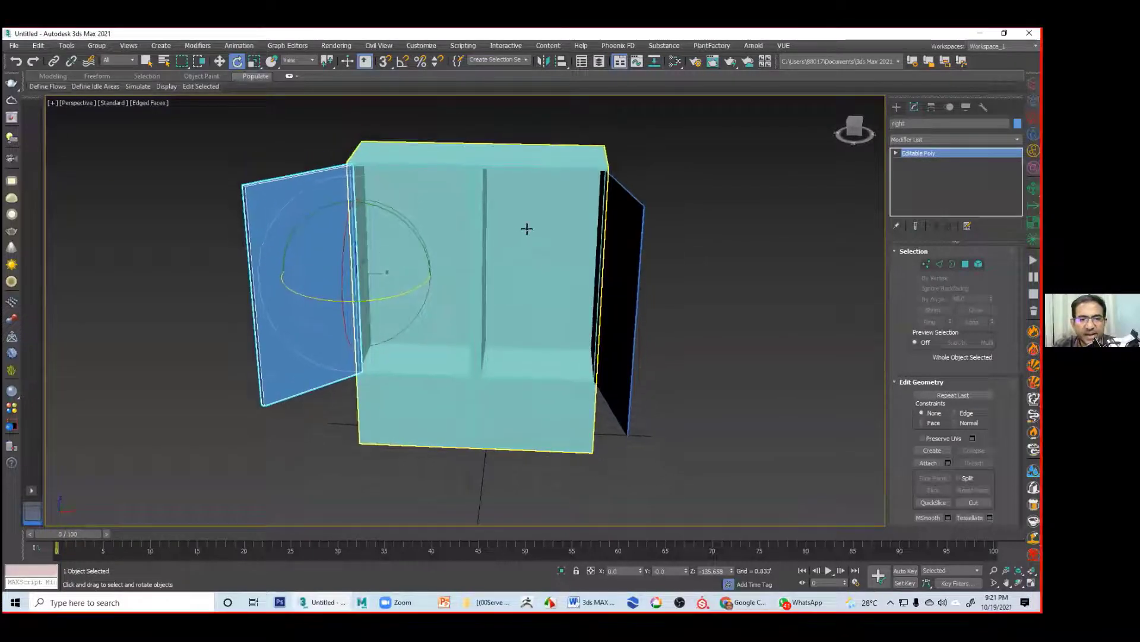
Step: Connect the vertical edges of both upper compartments on the cabinet body with 2 segments, pinch -91 and slide 0
left_click(492, 248)
key("2")
left_click_drag(272, 219, 742, 284)
right_click(580, 248)
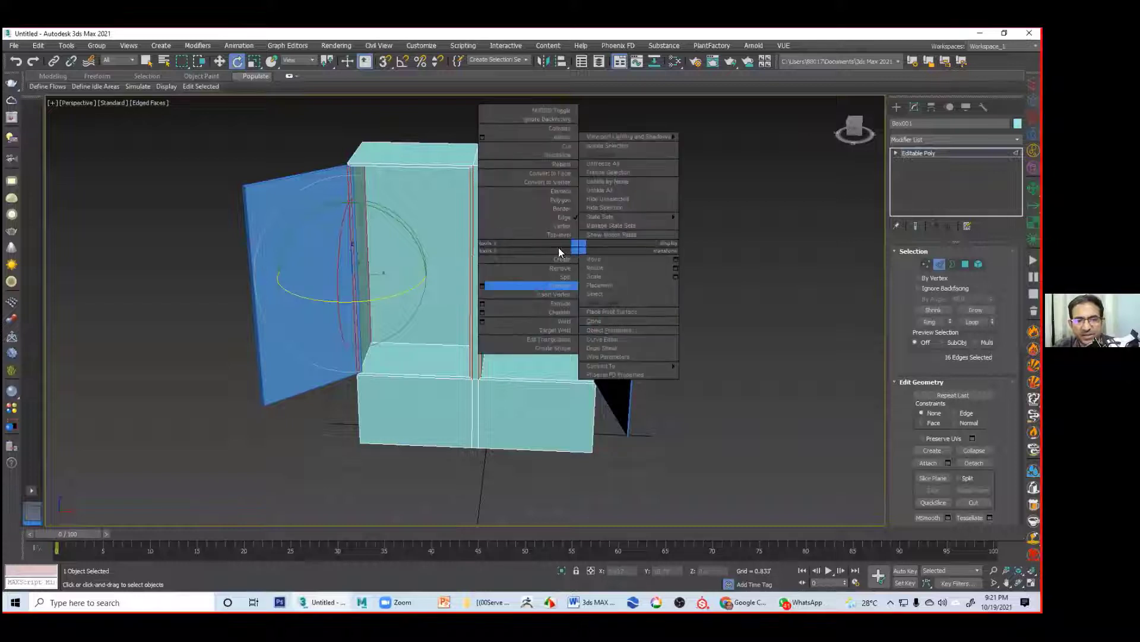
left_click(780, 227)
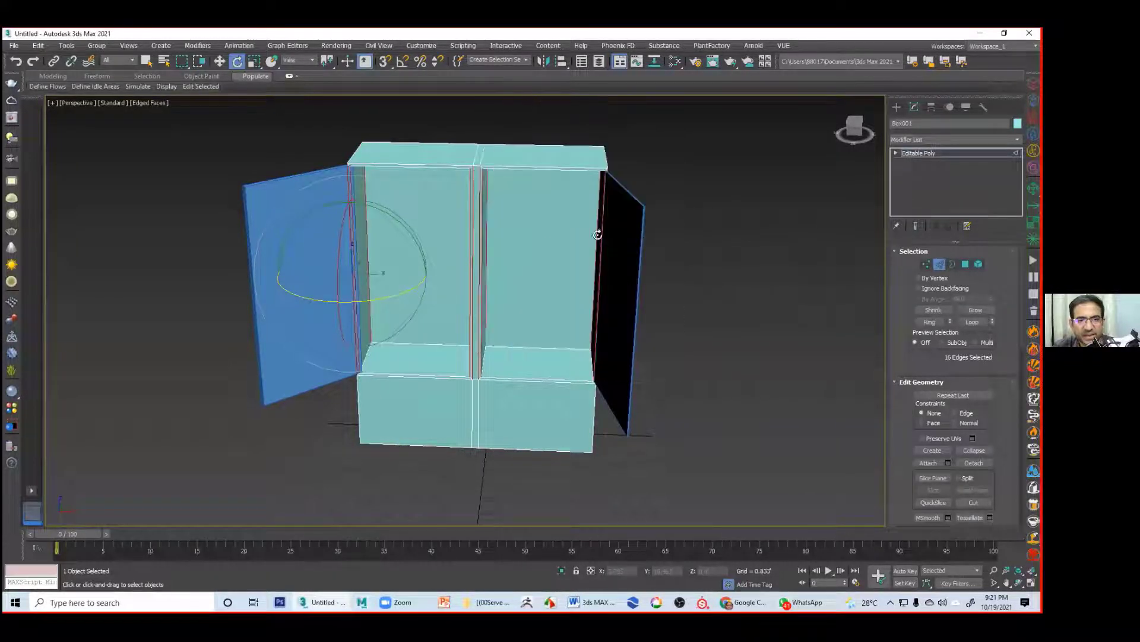
mouse_move(561, 247)
middle_mouse_down("alt")
mouse_move(575, 233)
mouse_move(532, 247)
mouse_move(549, 259)
middle_mouse_up("alt")
scroll(554, 220, "up", 4)
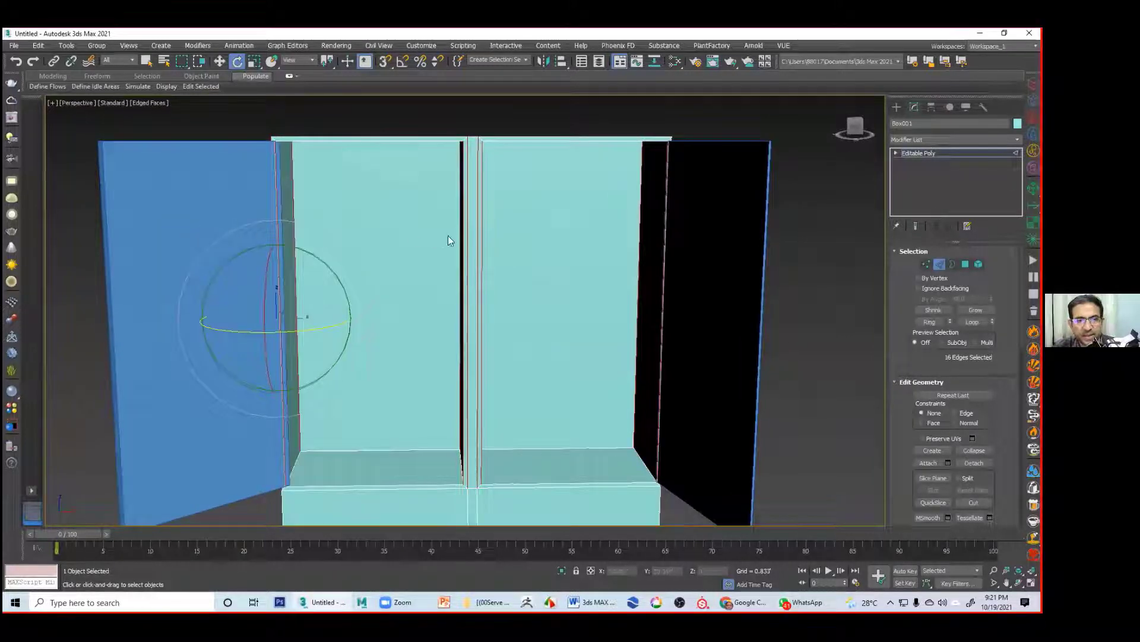
right_click(472, 233)
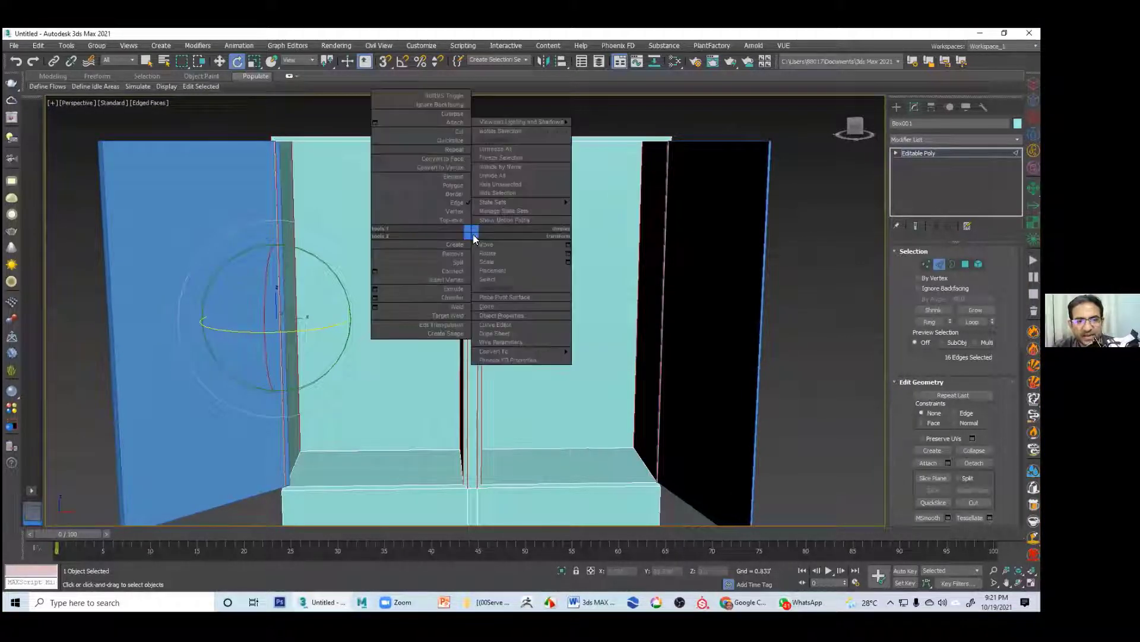
left_click(384, 271)
middle_click_drag(375, 271, 517, 264, "alt")
scroll(474, 317, "up", 1)
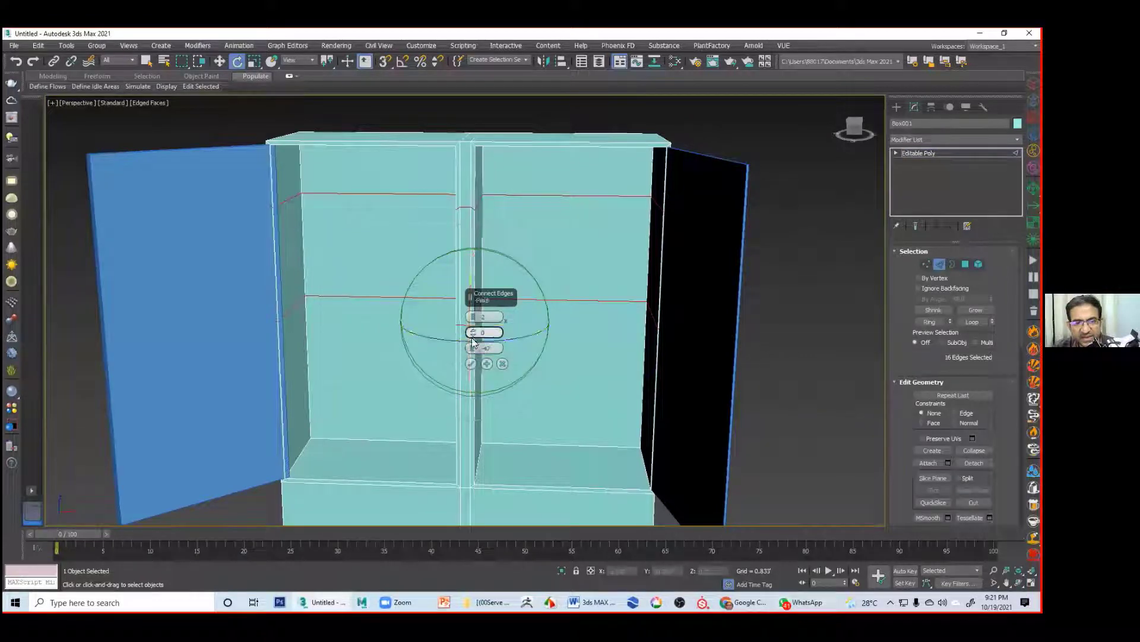
left_click_drag(472, 352, 472, 336)
type("0")
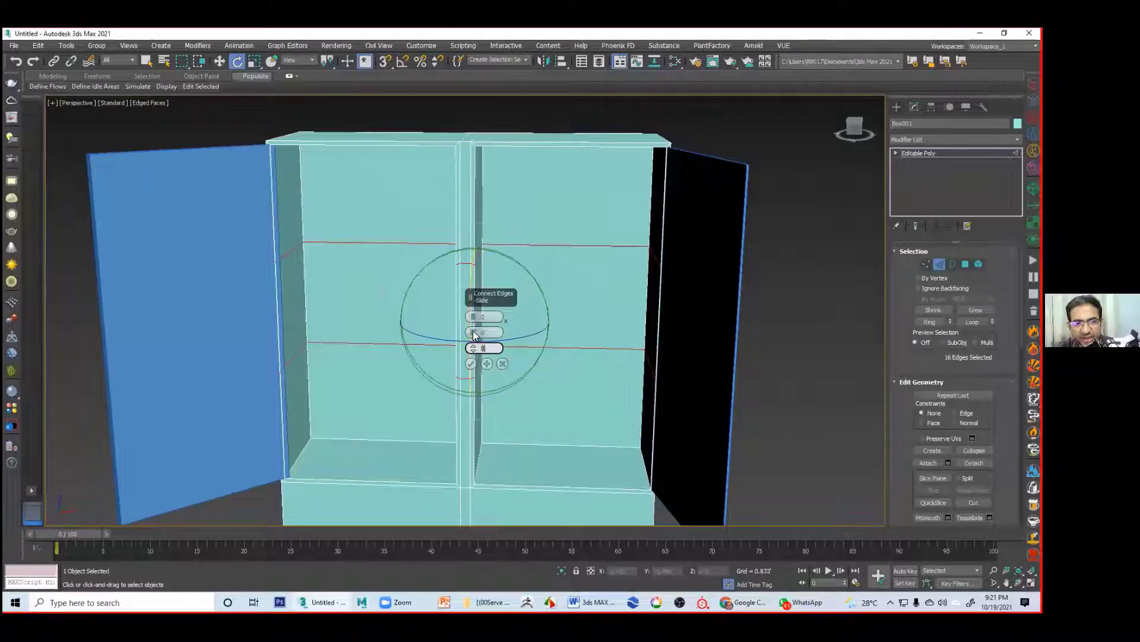
left_click_drag(474, 330, 474, 410)
left_click_drag(461, 518, 461, 527)
left_click_drag(463, 527, 463, 529)
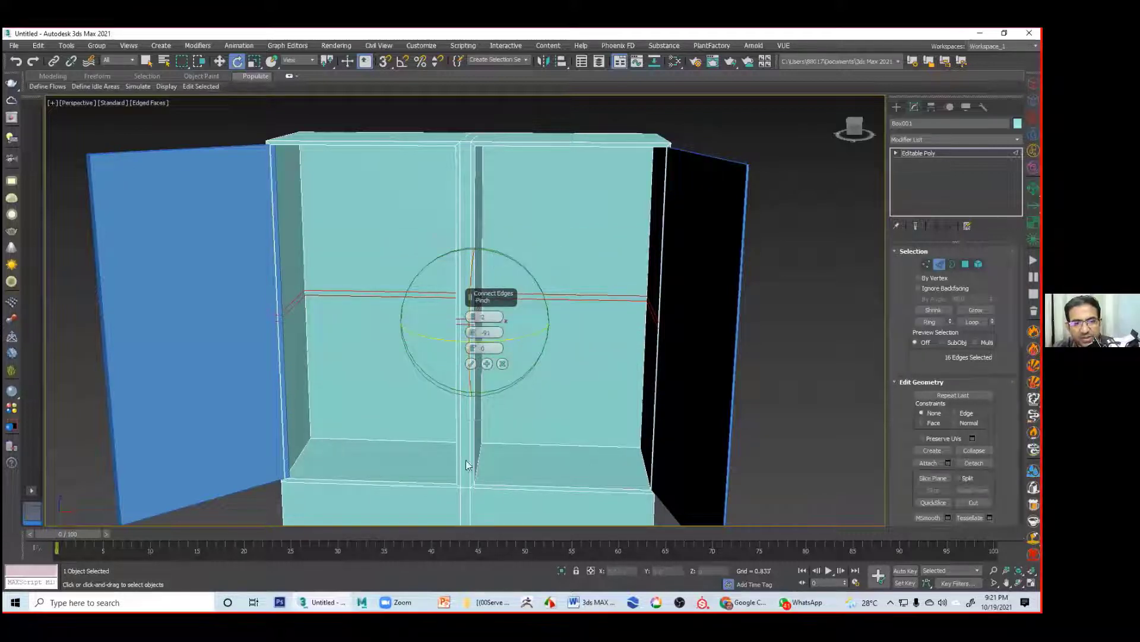
left_click(470, 364)
left_click(816, 314)
Step: Bridge the thin strip polygons on the central divider and the right side wall to form a shelf in the right compartment
middle_click_drag(680, 376, 600, 303, "alt")
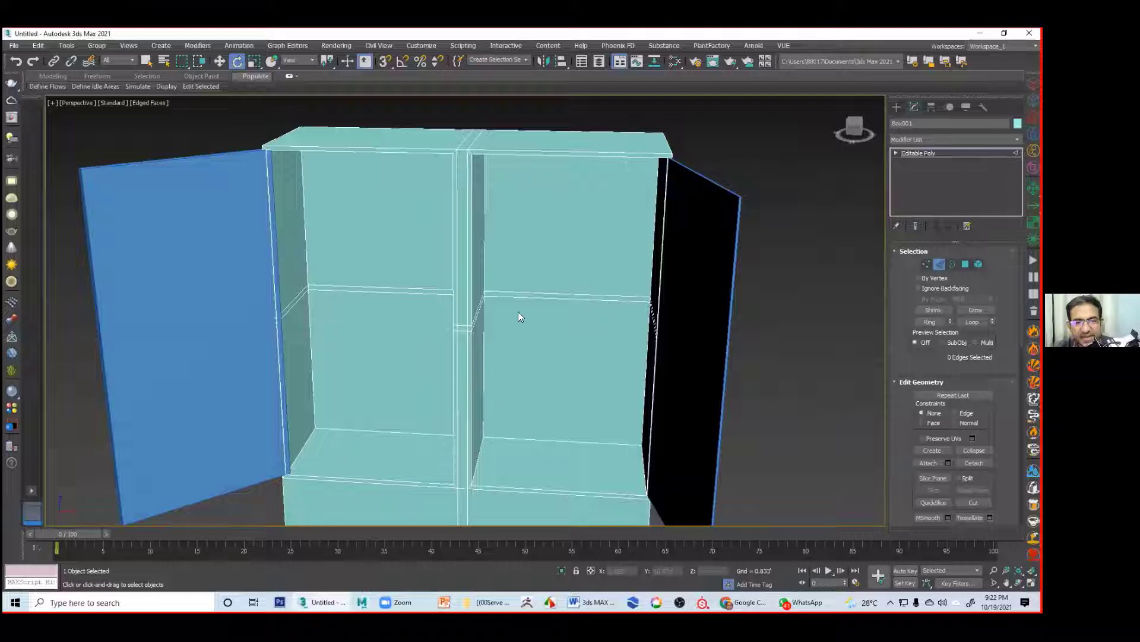
middle_click_drag(501, 321, 479, 315, "alt")
key("4")
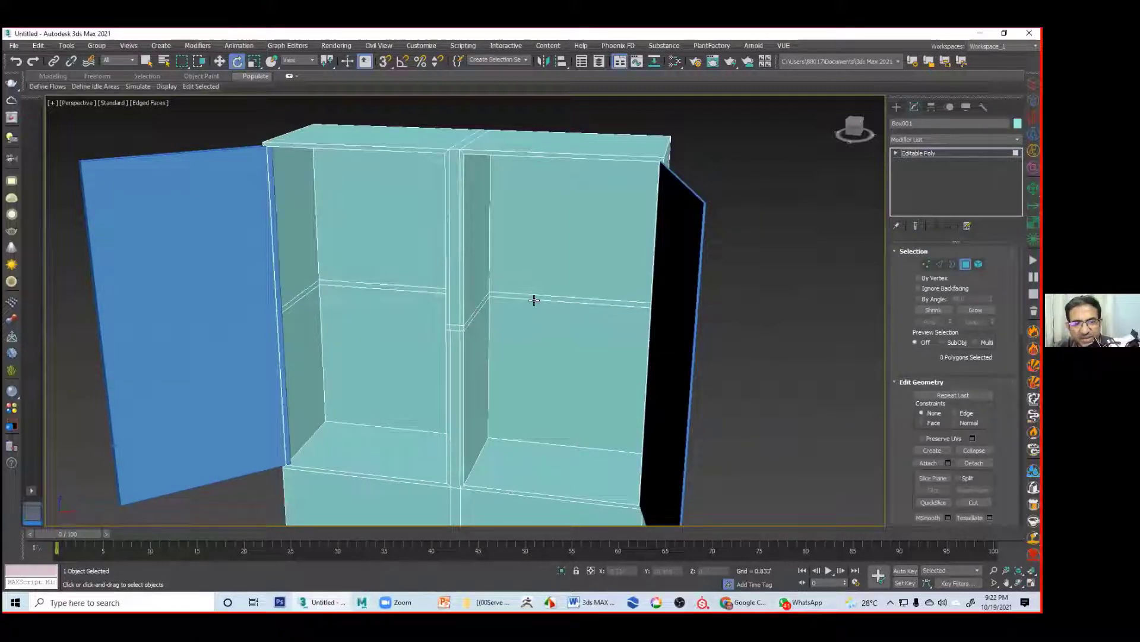
left_click(534, 300)
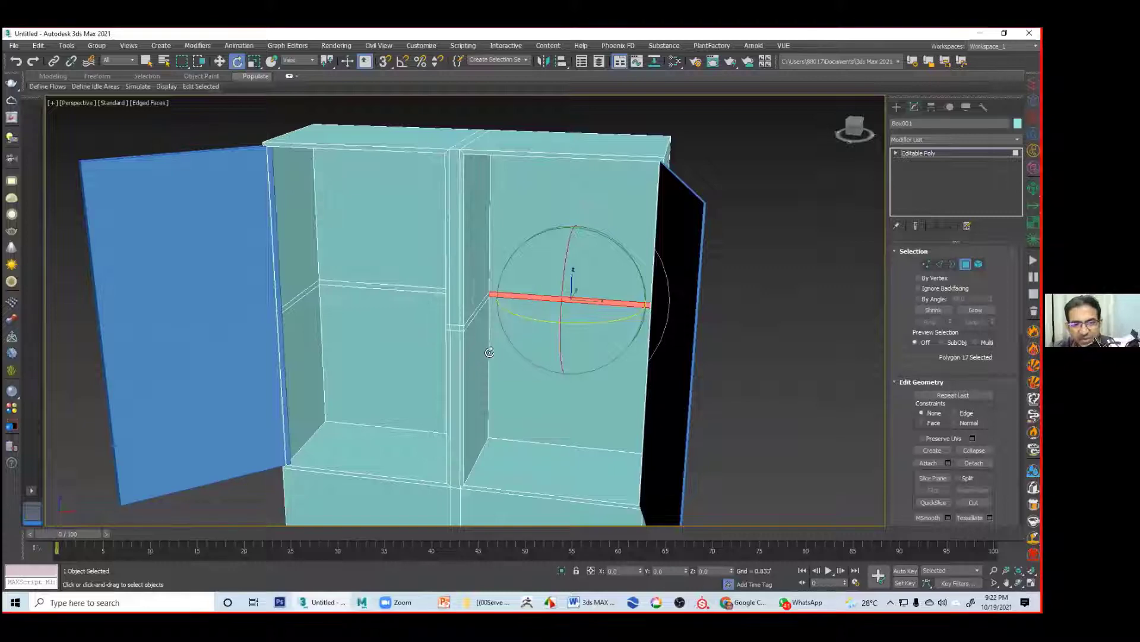
left_click(814, 255)
left_click(477, 313)
middle_click_drag(477, 313, 636, 304, "alt")
left_click(637, 299, "ctrl")
scroll(930, 477, "down", 5)
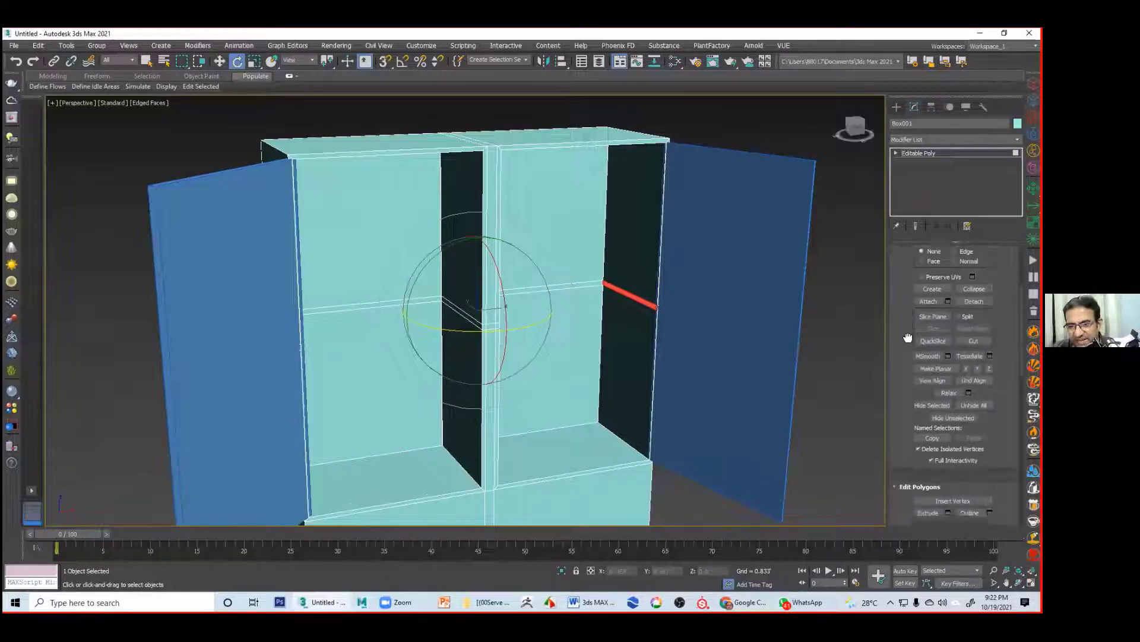
left_click(928, 381)
middle_click_drag(881, 384, 636, 371, "alt")
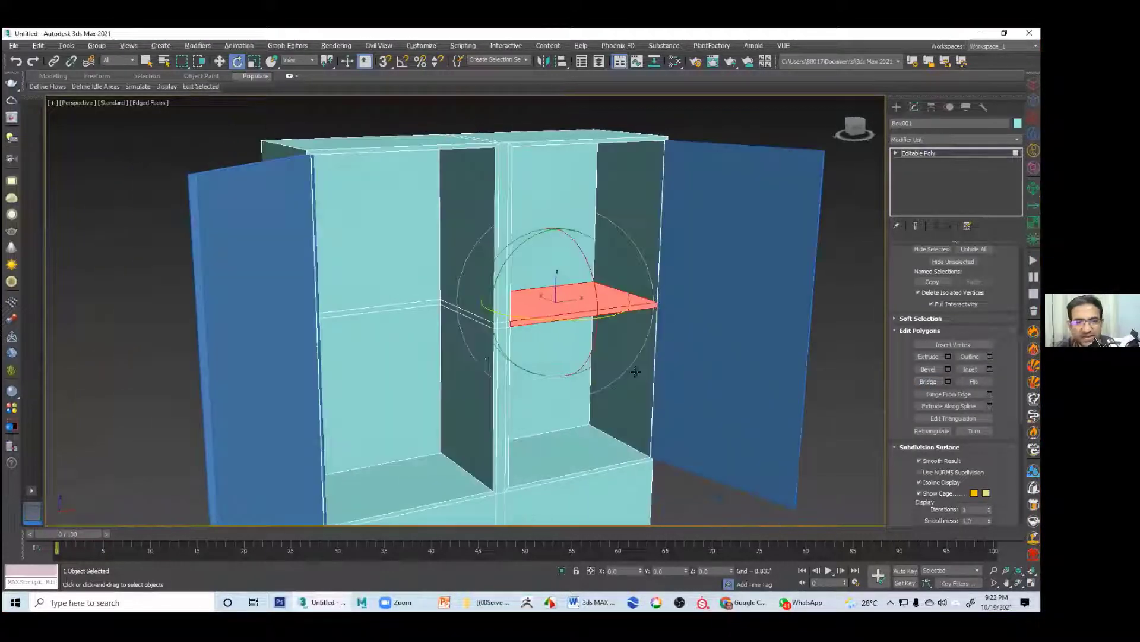
Step: Bridge the matching strip polygons on the left side wall and the divider to form a shelf in the left compartment
left_click(851, 388)
left_click(477, 316)
middle_click_drag(477, 317, 328, 303, "alt")
left_click(329, 289)
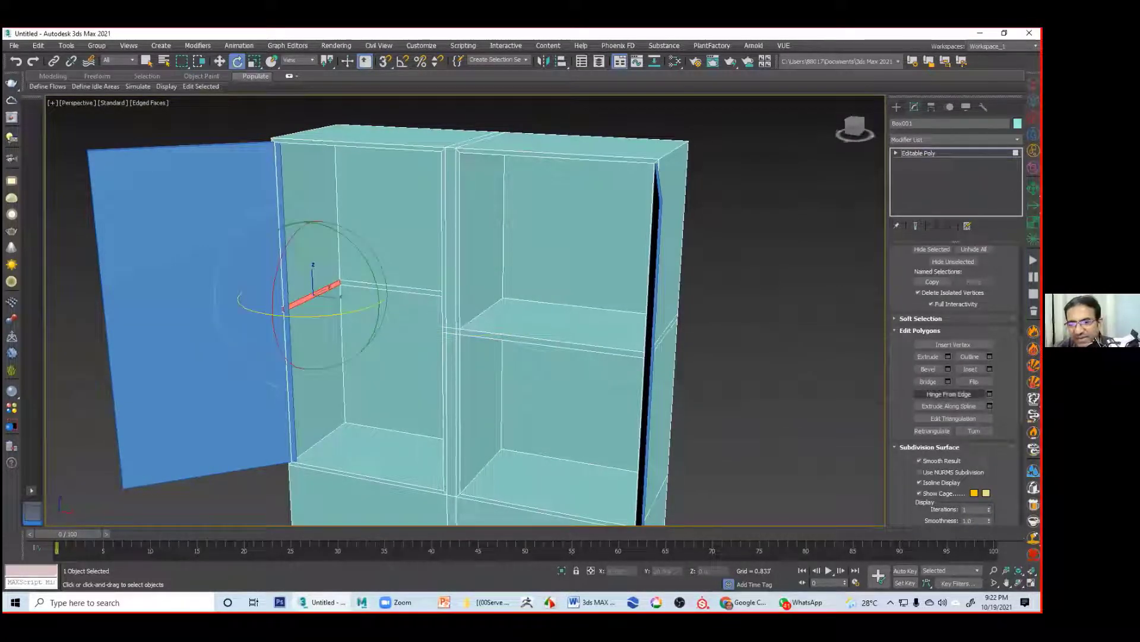
left_click(929, 382)
left_click(796, 383)
middle_click_drag(697, 401, 738, 397, "alt")
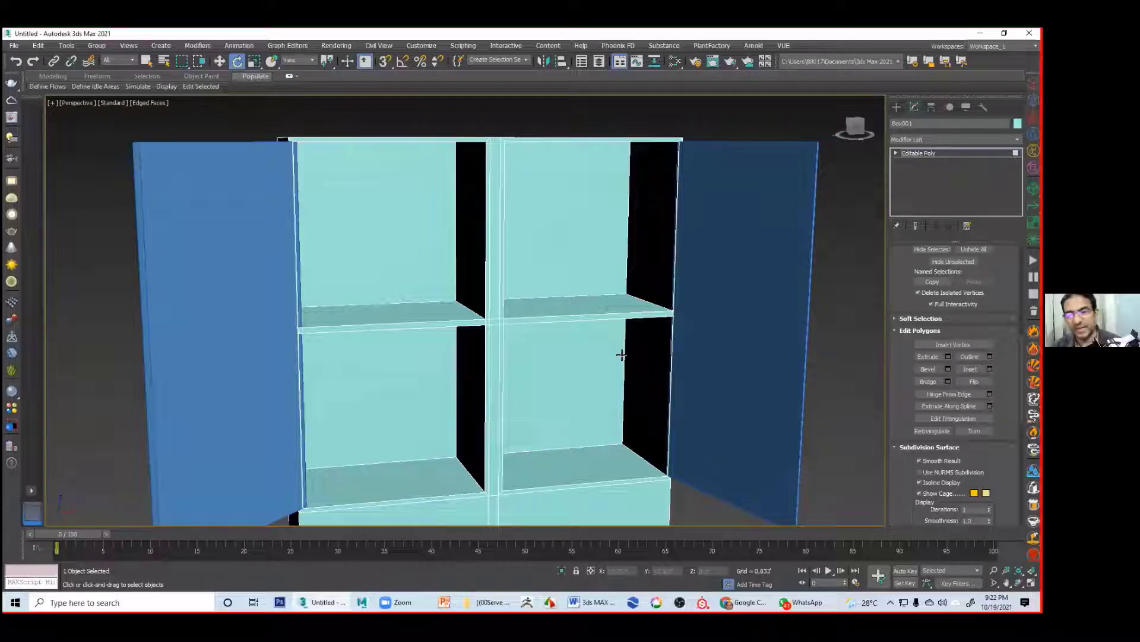
mouse_move(667, 325)
middle_mouse_down("alt")
mouse_move(575, 323)
mouse_move(644, 344)
mouse_move(603, 355)
mouse_move(622, 333)
mouse_move(659, 329)
mouse_move(715, 382)
mouse_move(718, 365)
mouse_move(636, 301)
mouse_move(601, 309)
mouse_move(657, 296)
mouse_move(681, 322)
mouse_move(666, 359)
mouse_move(619, 359)
mouse_move(614, 327)
mouse_move(679, 341)
middle_mouse_up("alt")
scroll(644, 344, "down", 6)
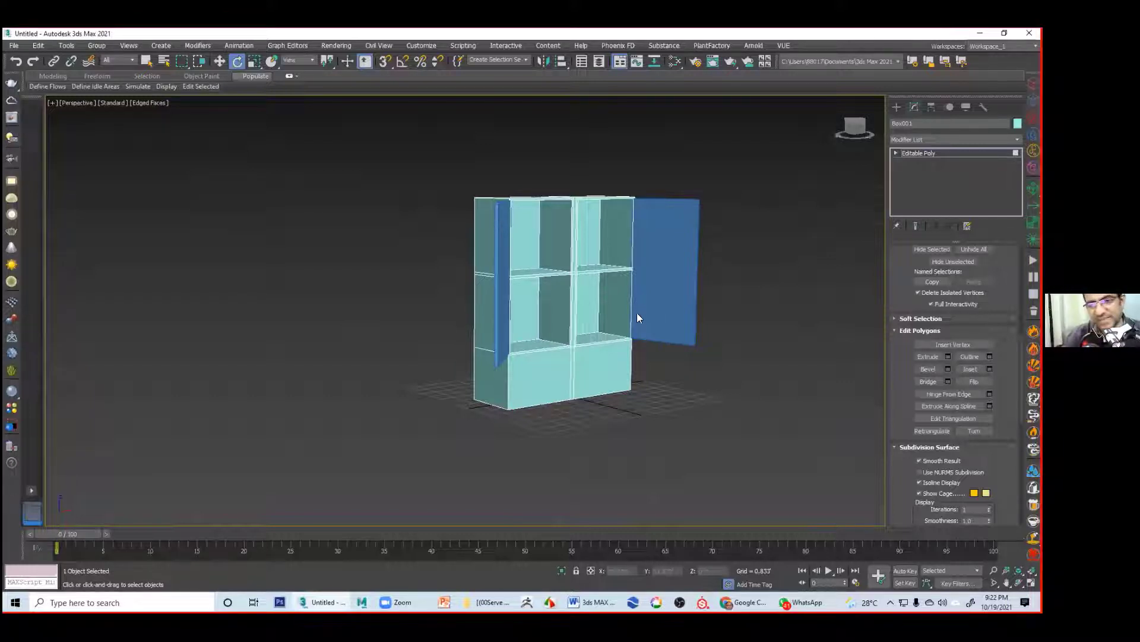
middle_click_drag(624, 352, 580, 341, "alt")
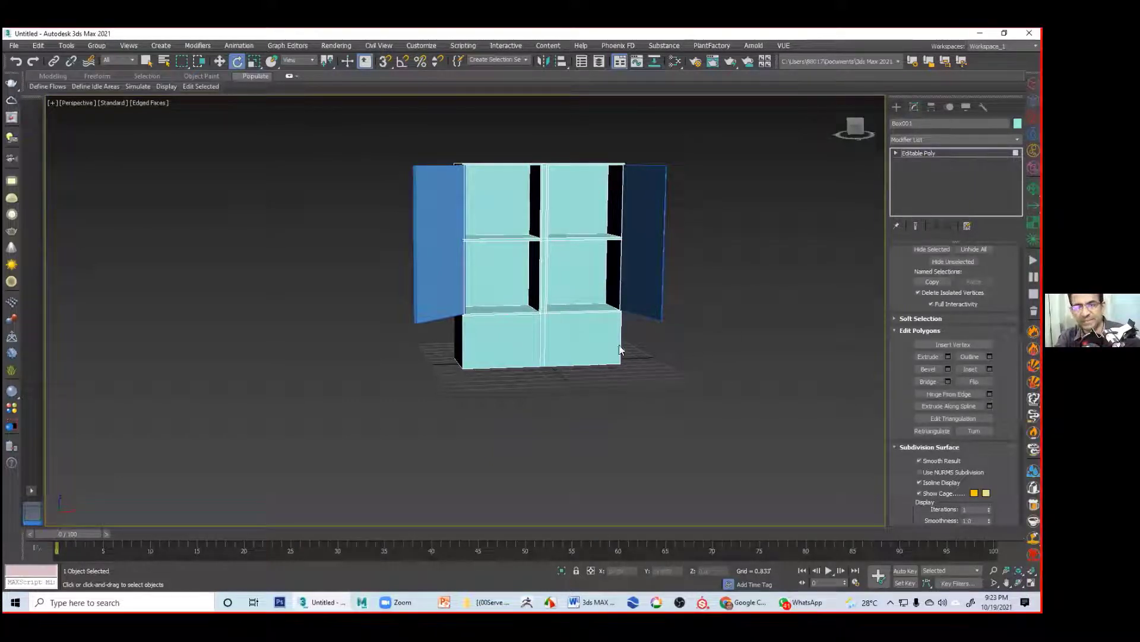
Step: Extrude the cabinet's lower-right front polygon inward to hollow out an open drawer compartment
left_click(576, 337)
mouse_move(670, 382)
middle_mouse_down("alt")
mouse_move(663, 391)
mouse_move(690, 379)
mouse_move(659, 394)
mouse_move(712, 384)
mouse_move(705, 394)
mouse_move(654, 377)
middle_mouse_up("alt")
scroll(659, 397, "up", 3)
right_click(606, 280)
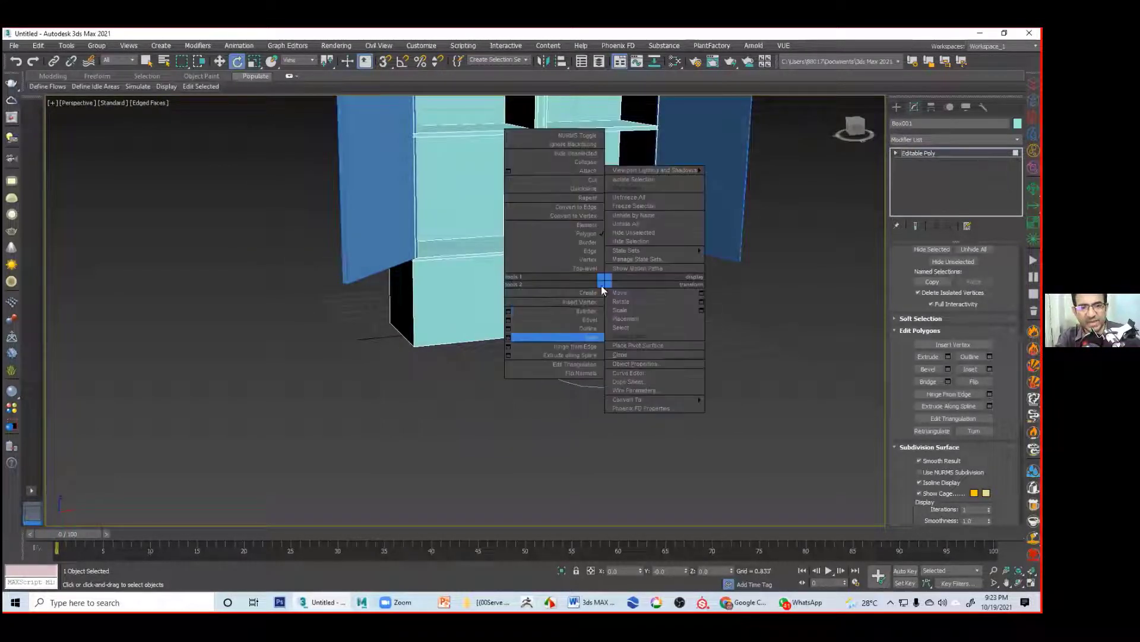
left_click(591, 338)
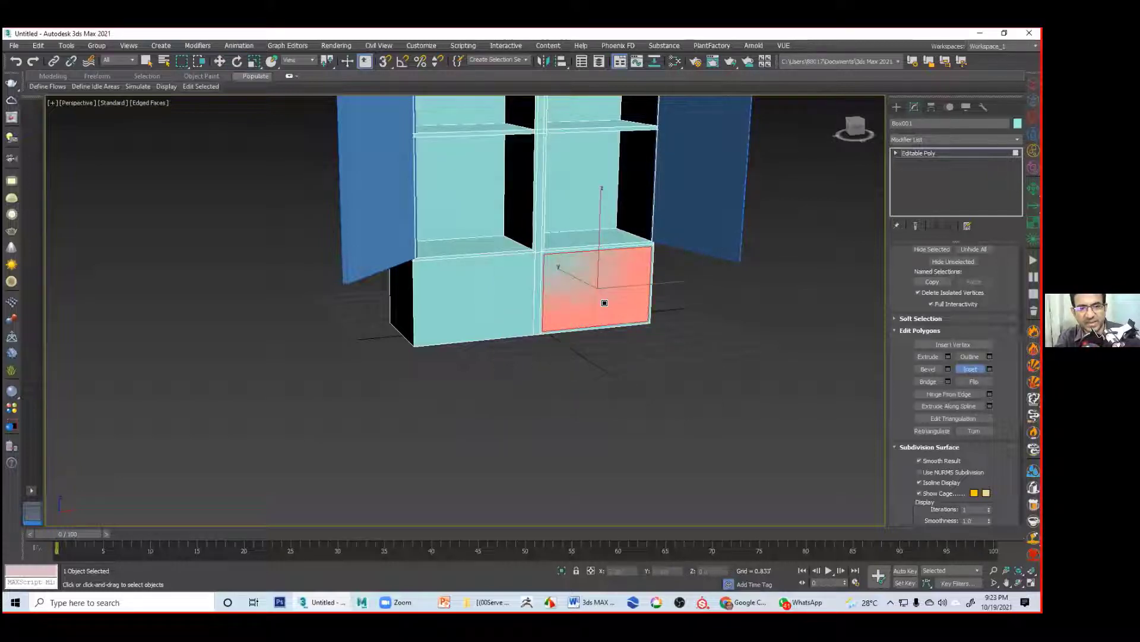
key("e")
right_click(556, 304)
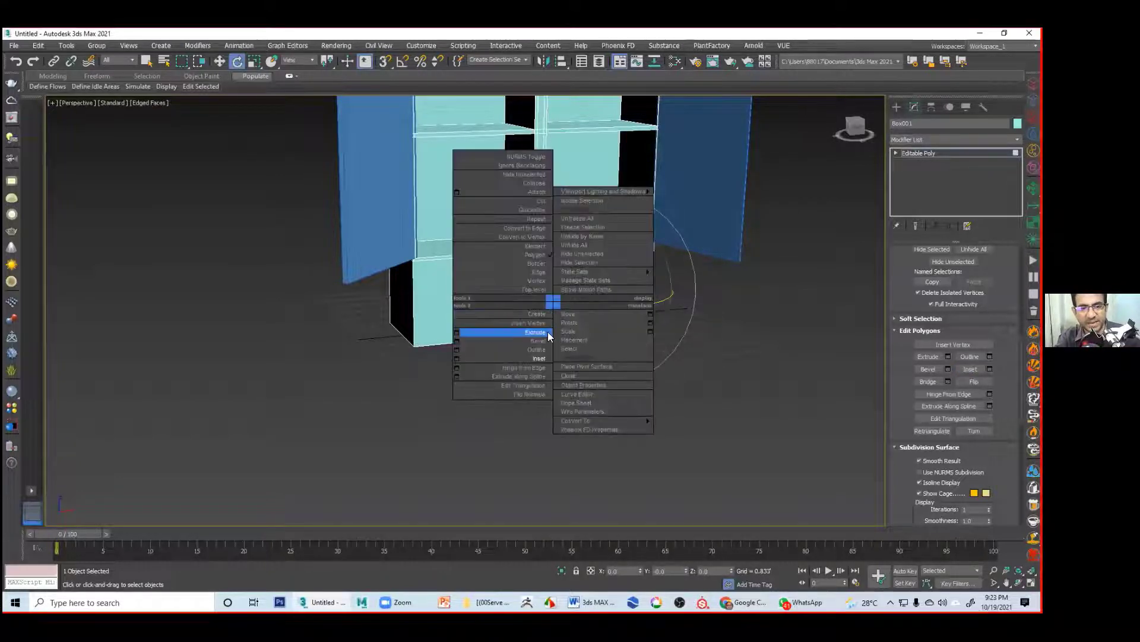
left_click(547, 331)
left_click_drag(603, 309, 626, 445)
left_click(682, 419)
middle_click_drag(683, 418, 679, 429, "alt")
left_click(594, 278)
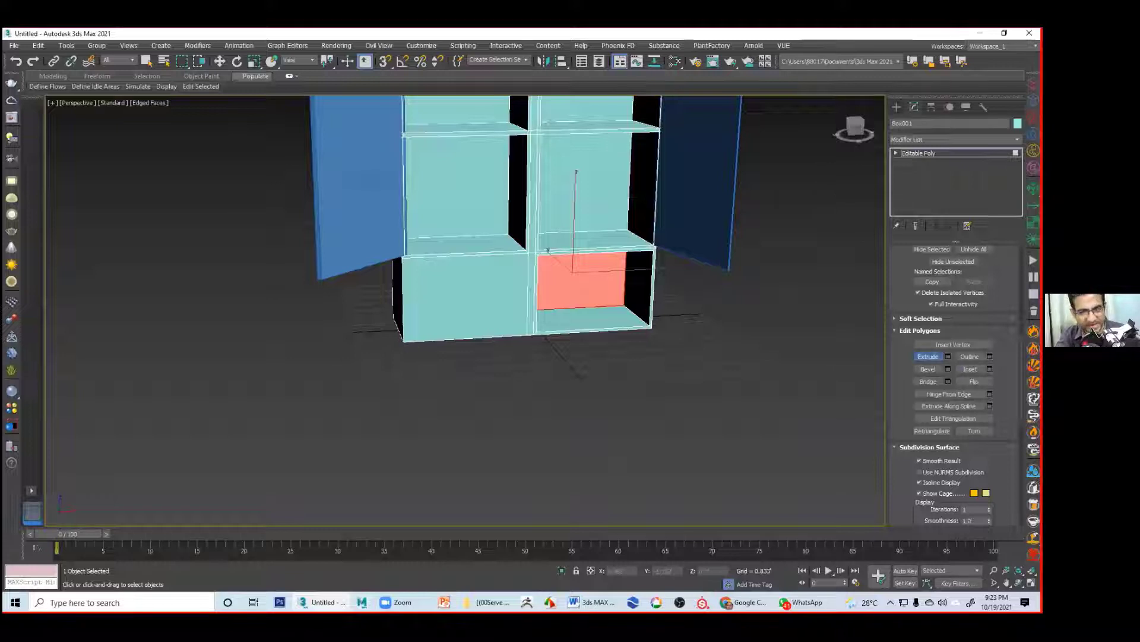
left_click(810, 338)
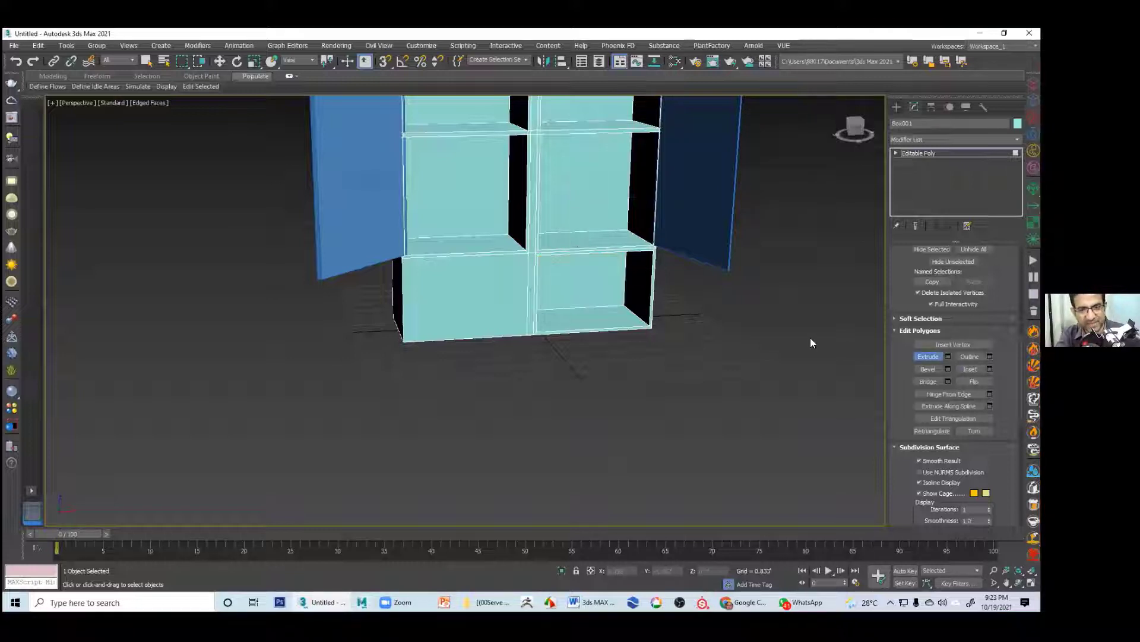
left_click(896, 152)
left_click(915, 153)
left_click(662, 318)
left_click(606, 292)
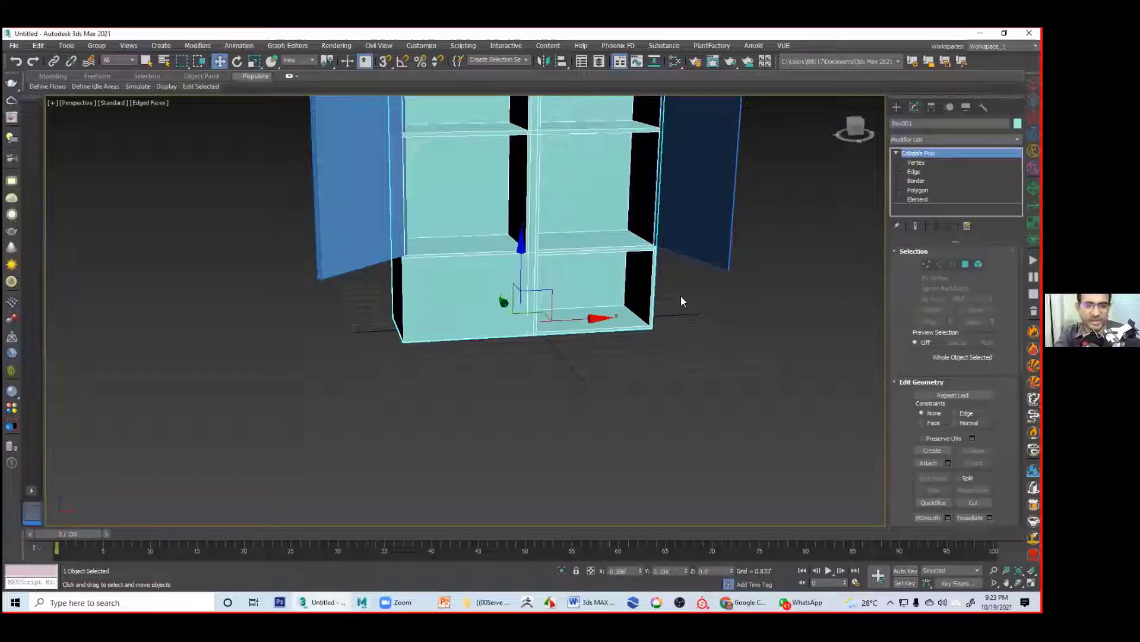
key("alt+w")
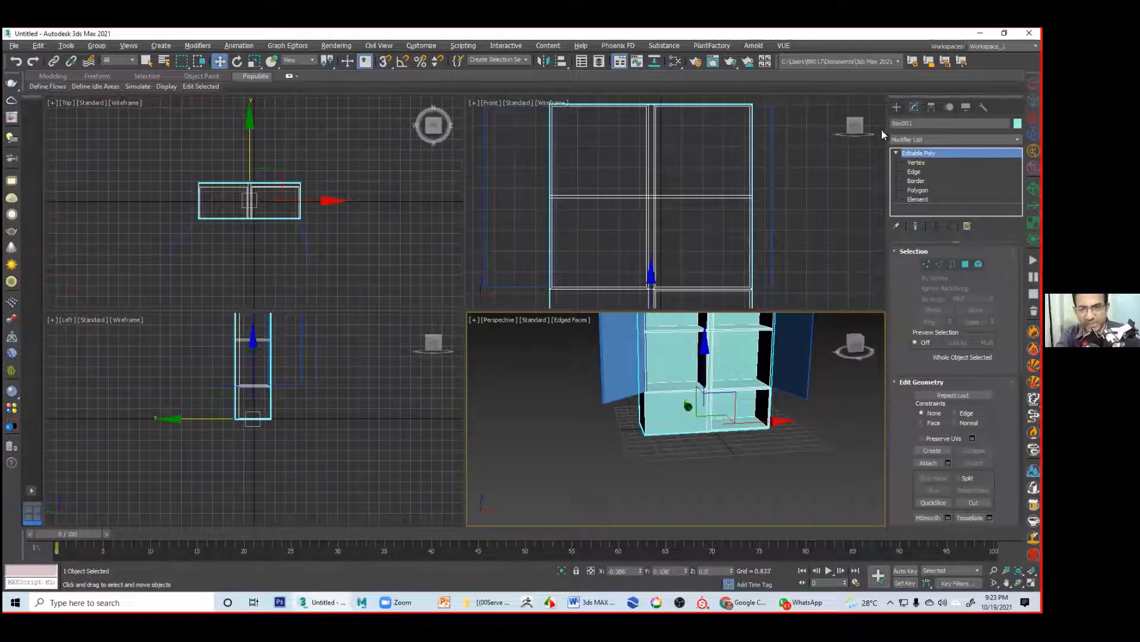
left_click(897, 108)
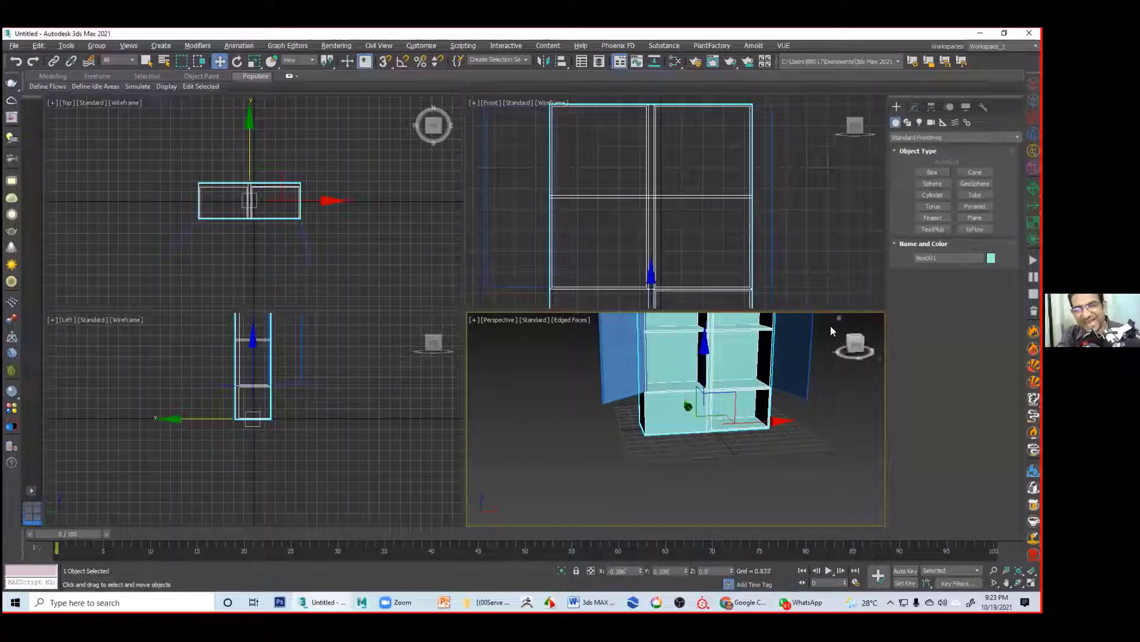
key("alt+w")
middle_click_drag(586, 361, 630, 391)
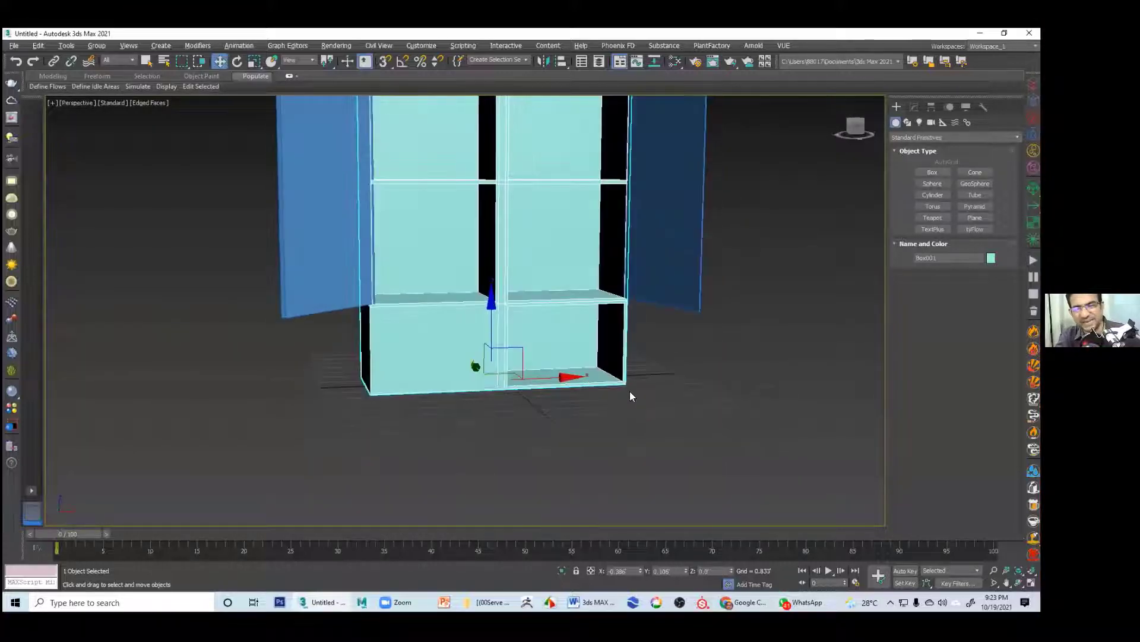
Step: Detach the back polygon of the cabinet's lower-right compartment as a separate object
left_click(913, 108)
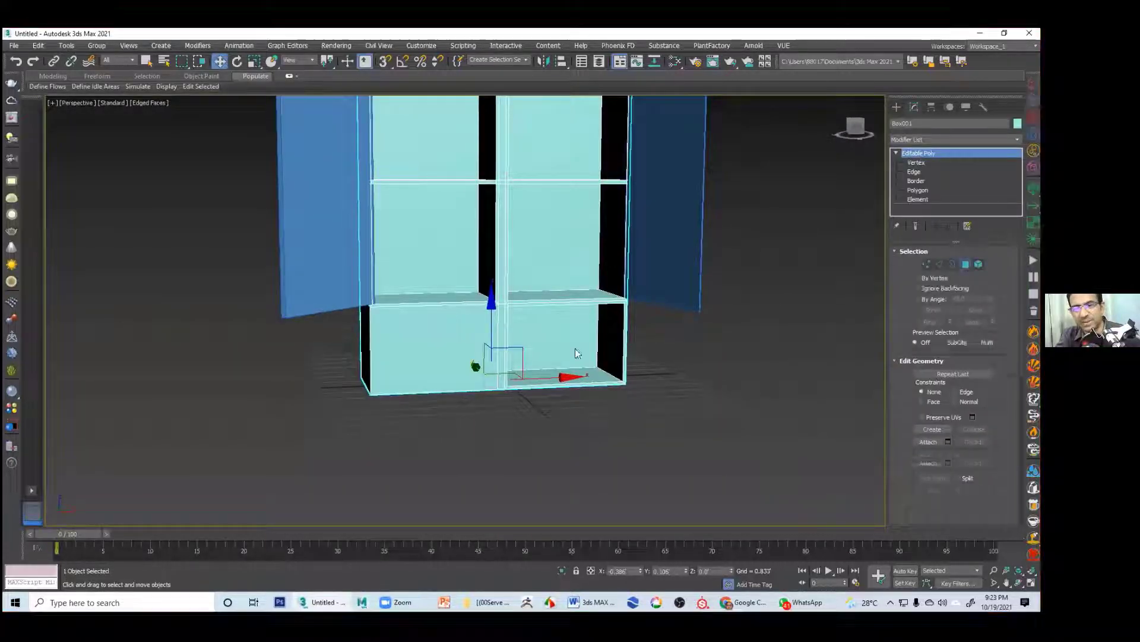
key("4")
left_click(553, 336)
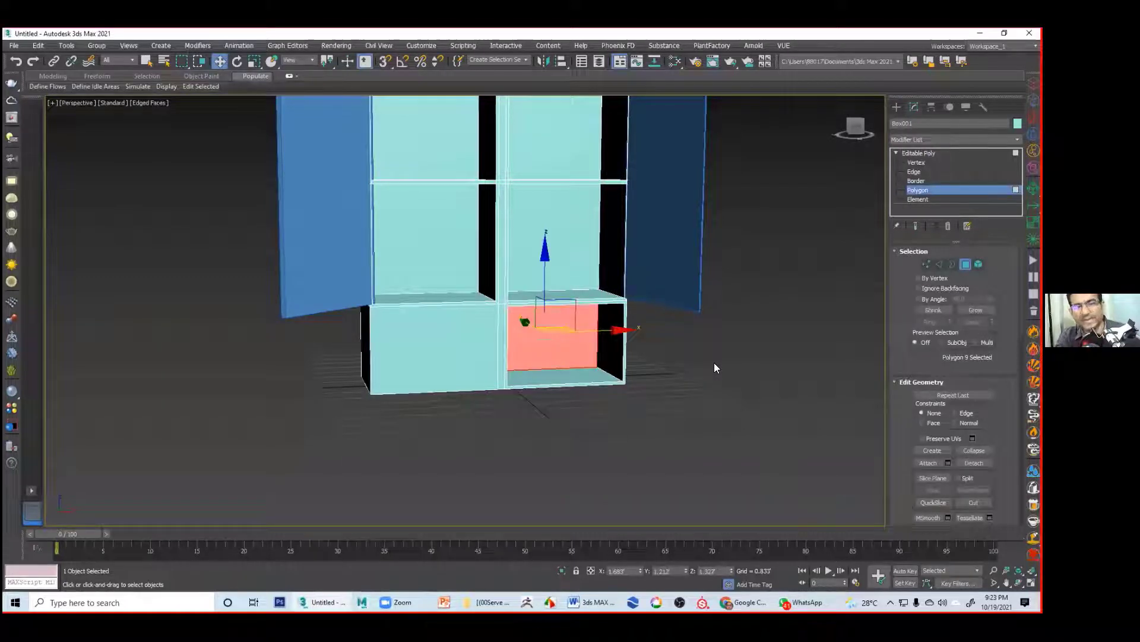
middle_click_drag(713, 355, 594, 358, "alt")
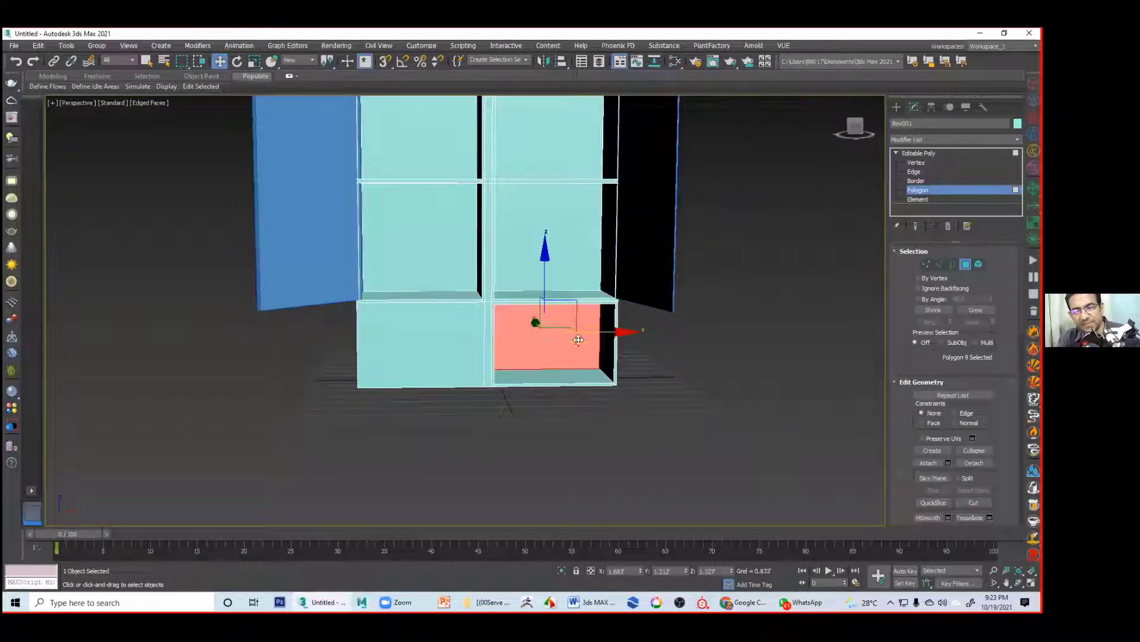
left_click(974, 463)
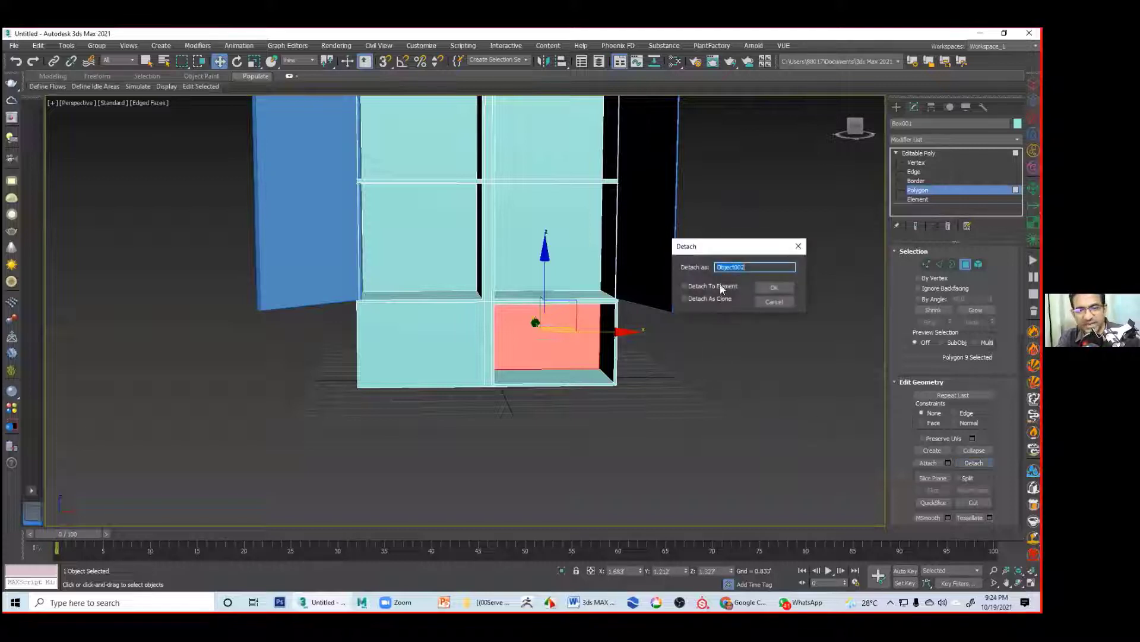
left_click(774, 288)
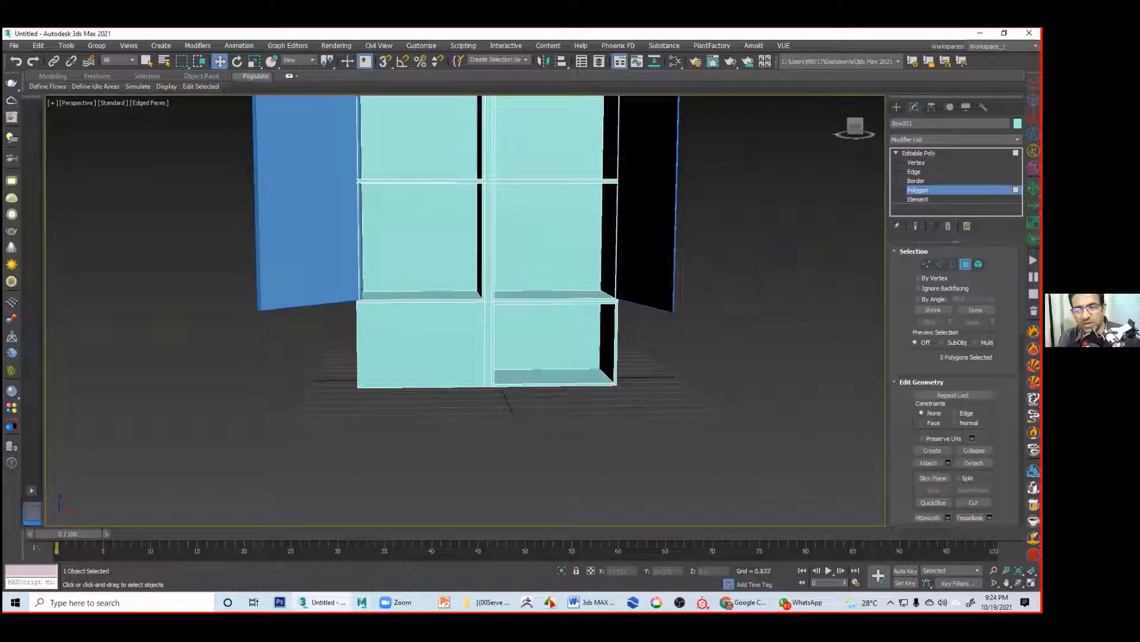
Step: Select the detached back panel and move it out in front of the cabinet
key("4")
left_click(833, 256)
left_click(563, 354)
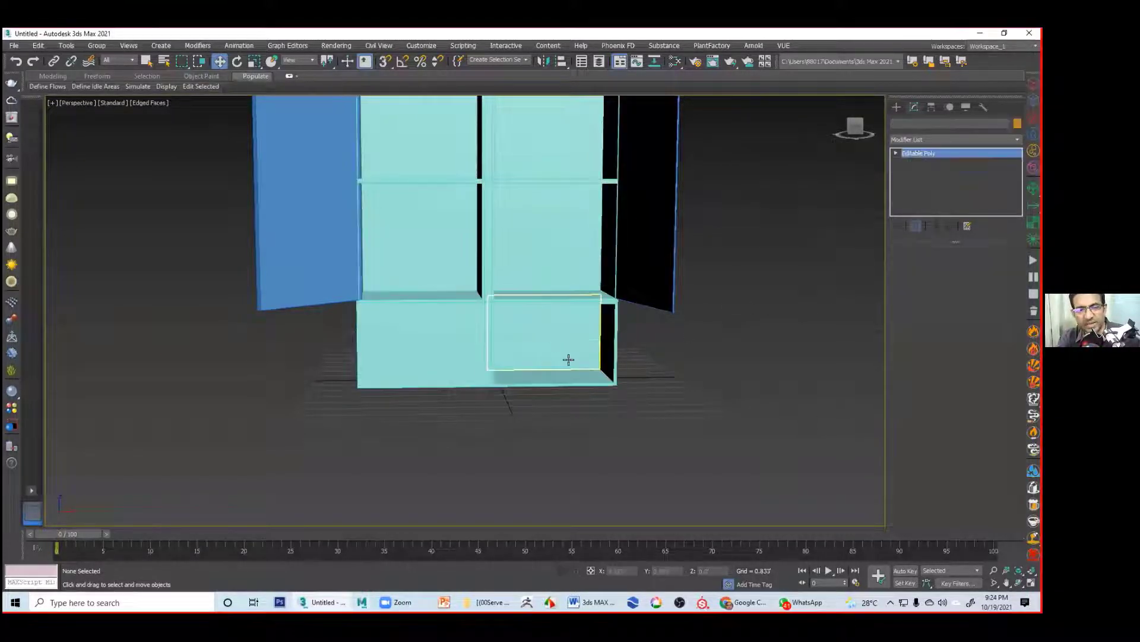
middle_click_drag(572, 412, 537, 394, "alt")
left_click_drag(508, 383, 629, 502)
middle_click_drag(542, 441, 471, 354)
middle_click_drag(527, 387, 571, 375, "alt")
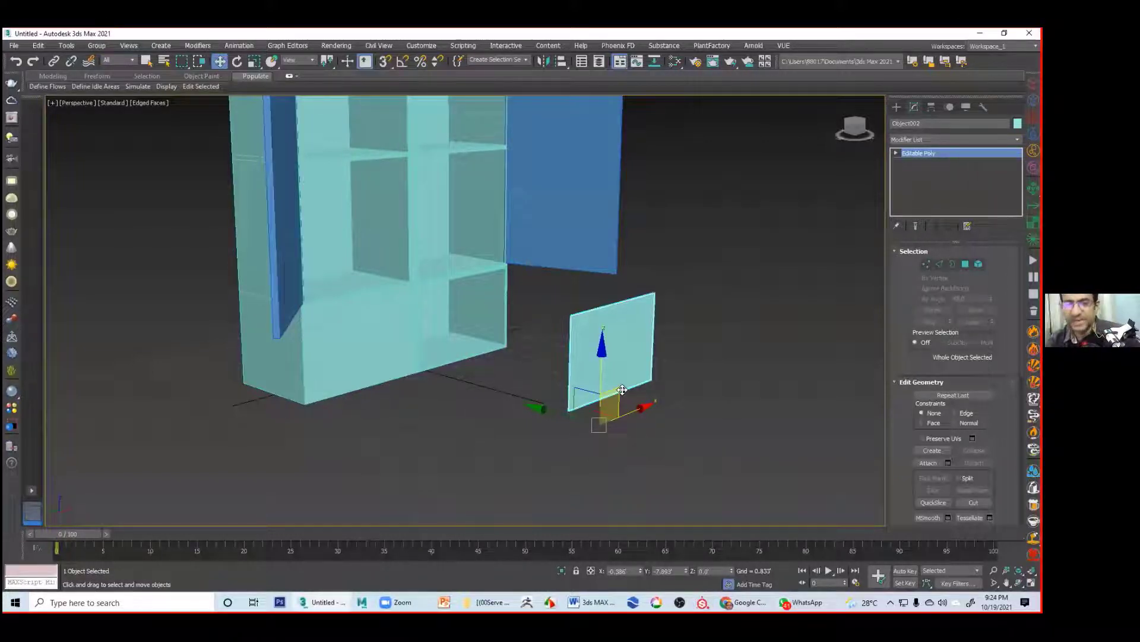
mouse_move(612, 347)
middle_mouse_down("alt")
mouse_move(594, 350)
mouse_move(611, 360)
middle_mouse_up("alt")
Step: Extrude the detached panel's polygon forward, away from the cabinet, to form a drawer box
right_click(619, 321)
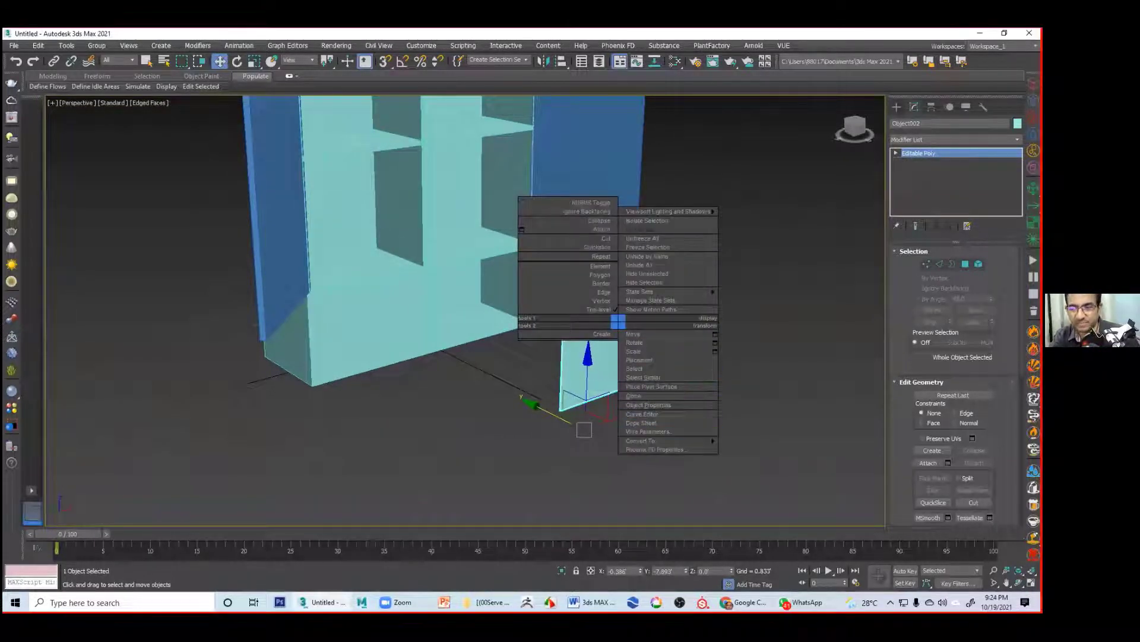
left_click(772, 351)
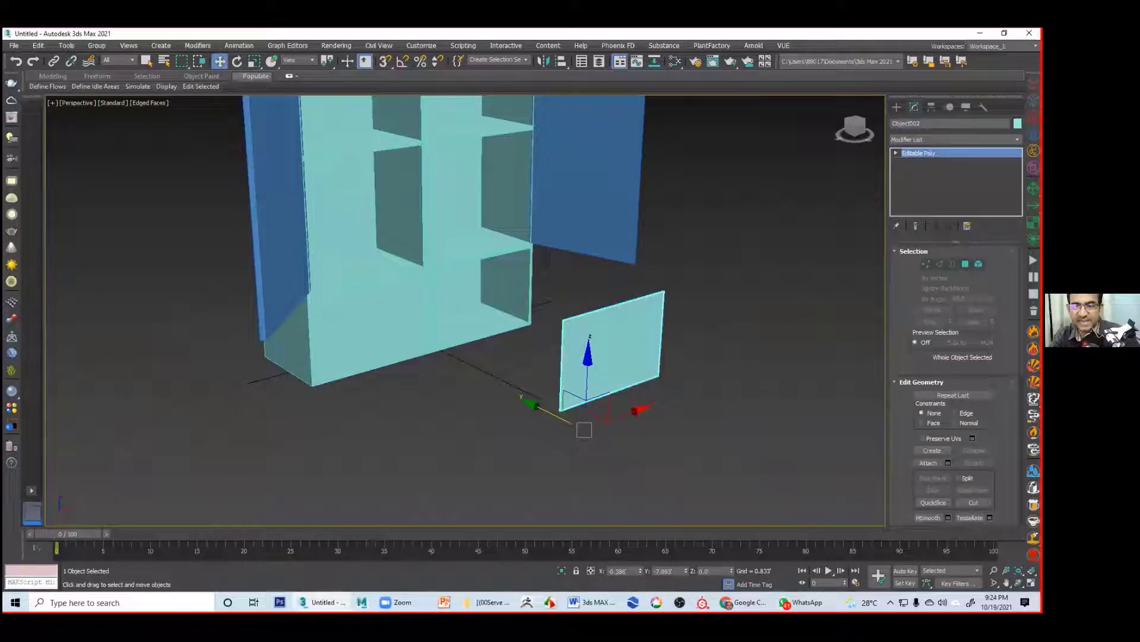
key("4")
left_click(629, 334)
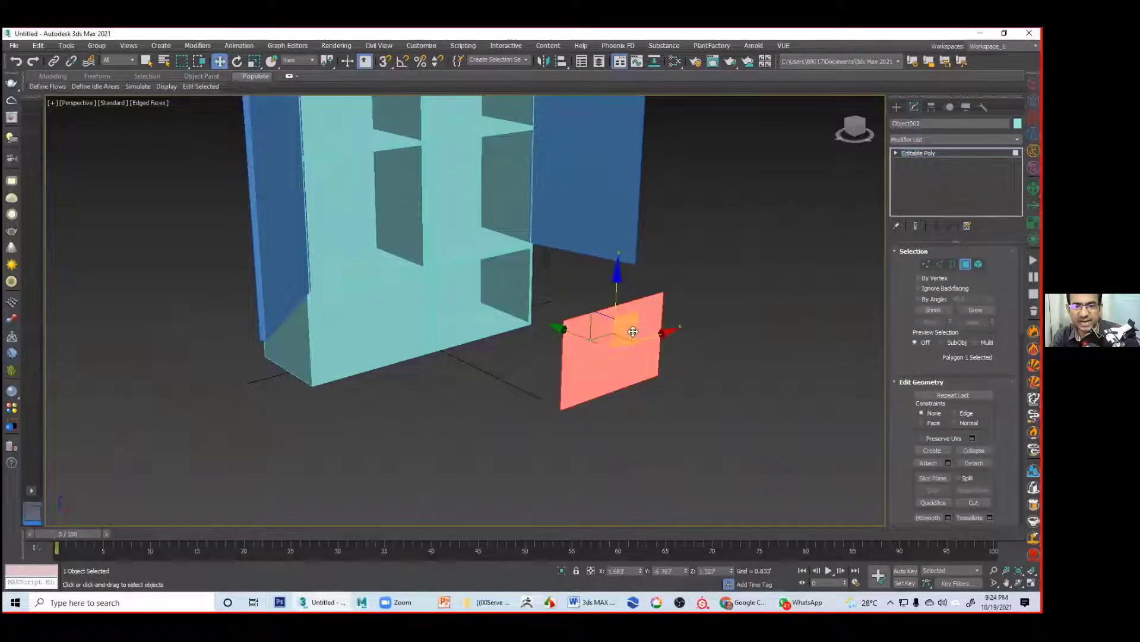
right_click(632, 330)
left_click(622, 359)
left_click_drag(625, 354, 778, 85)
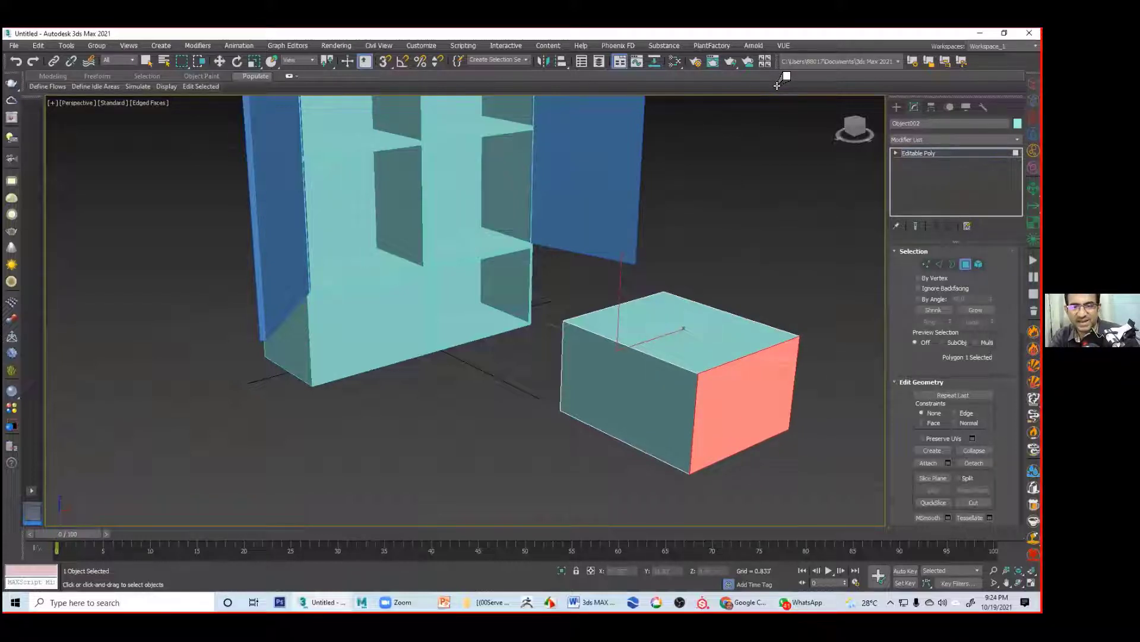
key("ctrl+z")
key("ctrl+z")
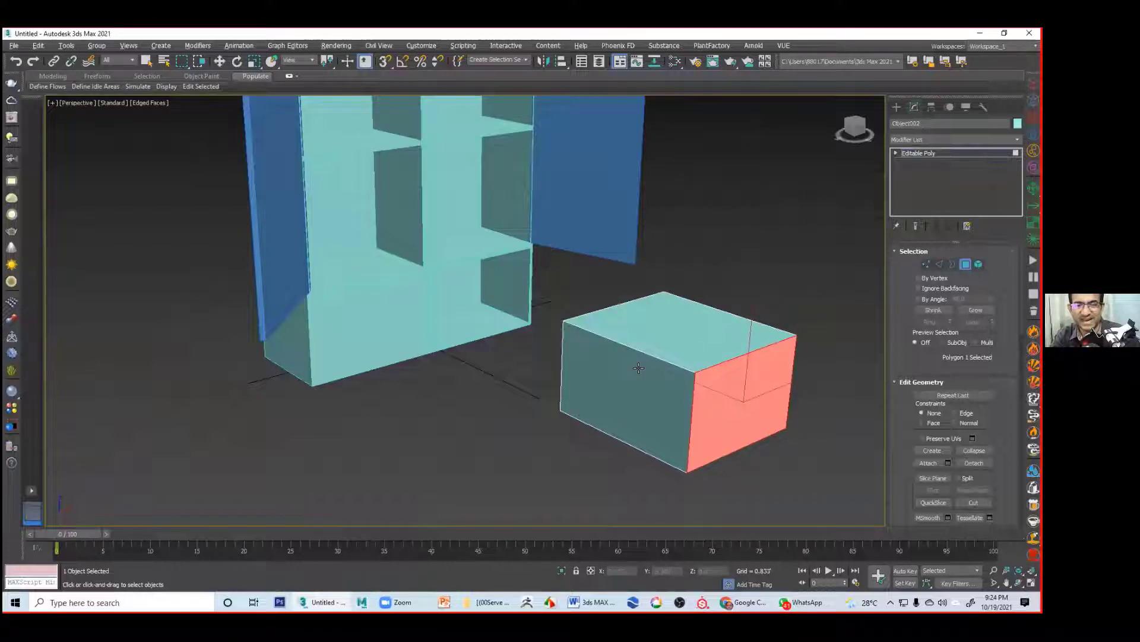
Step: Move the drawer box's front polygon back toward the cabinet in the Left view to match the compartment depth
key("alt+w")
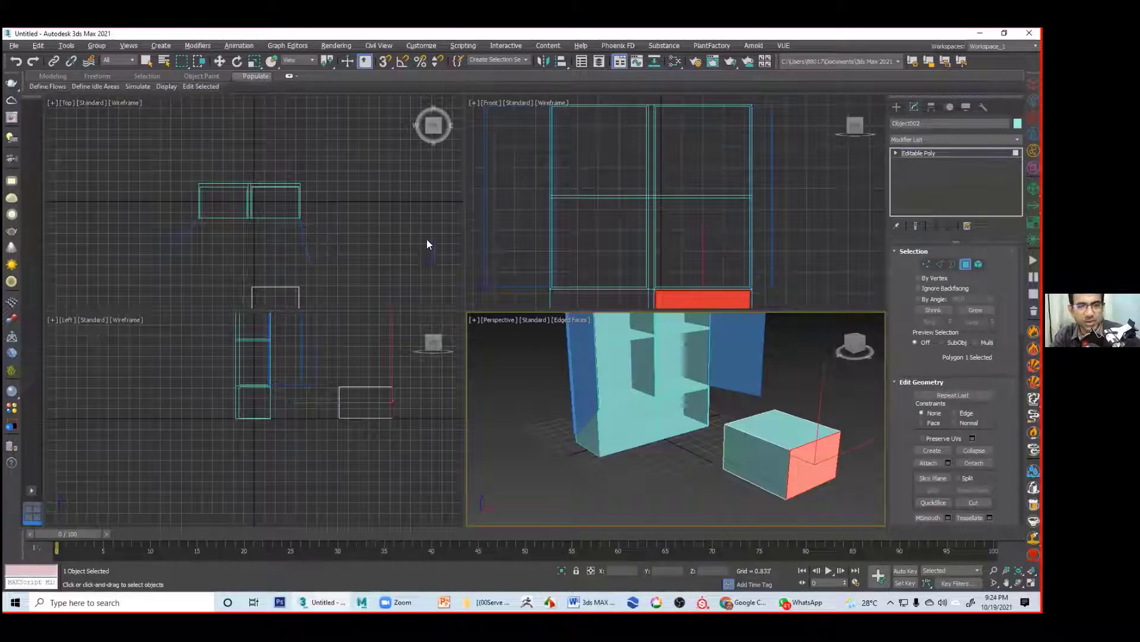
middle_click_drag(757, 242, 758, 156)
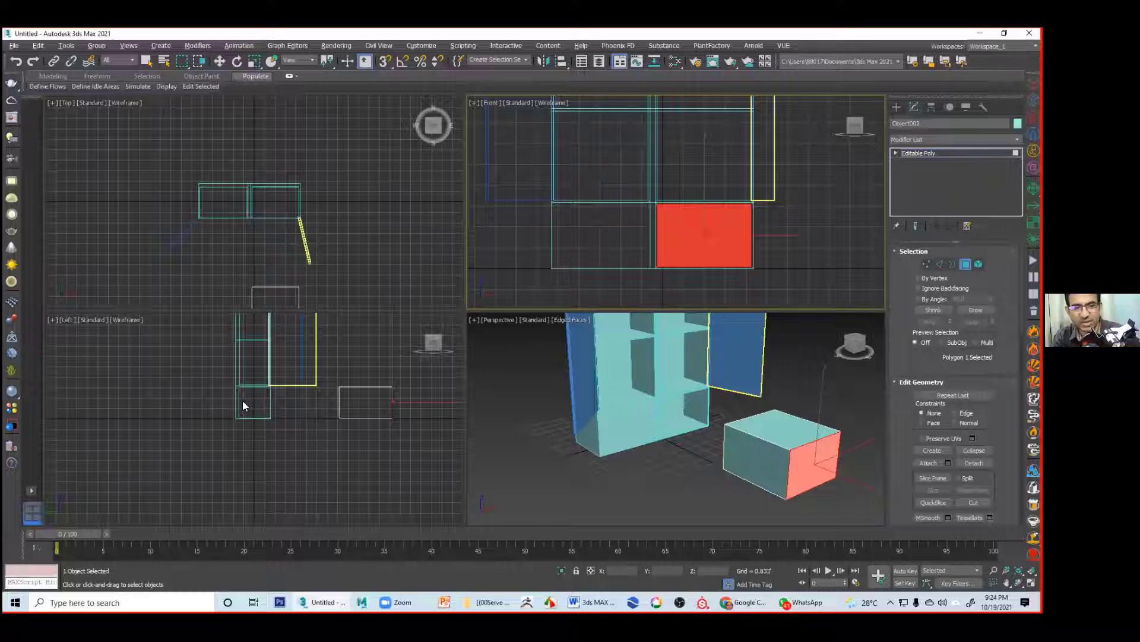
left_click(406, 405)
key("w")
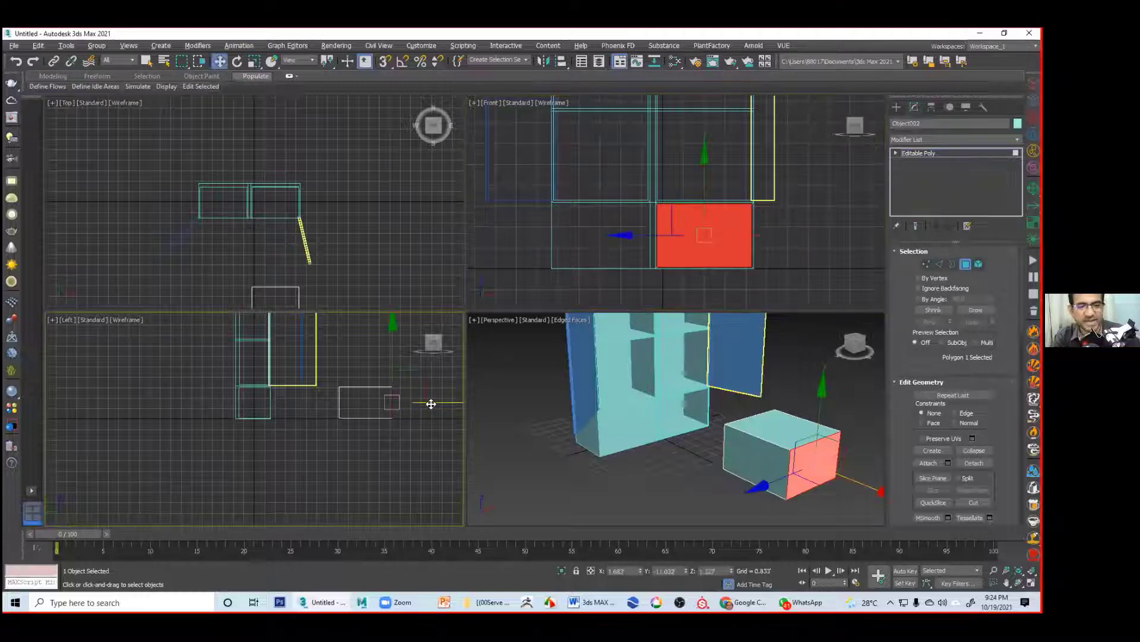
left_click_drag(416, 404, 404, 404)
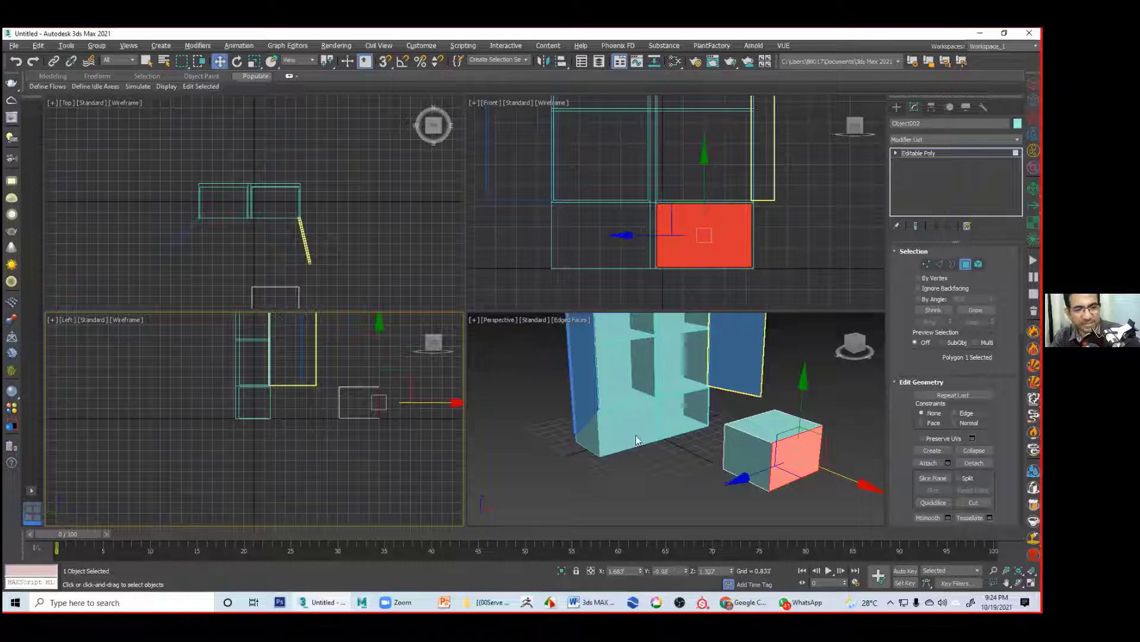
right_click(714, 432)
key("alt+w")
Step: Isolate the drawer box and turn the view to its open back
middle_click_drag(652, 422, 612, 362, "alt")
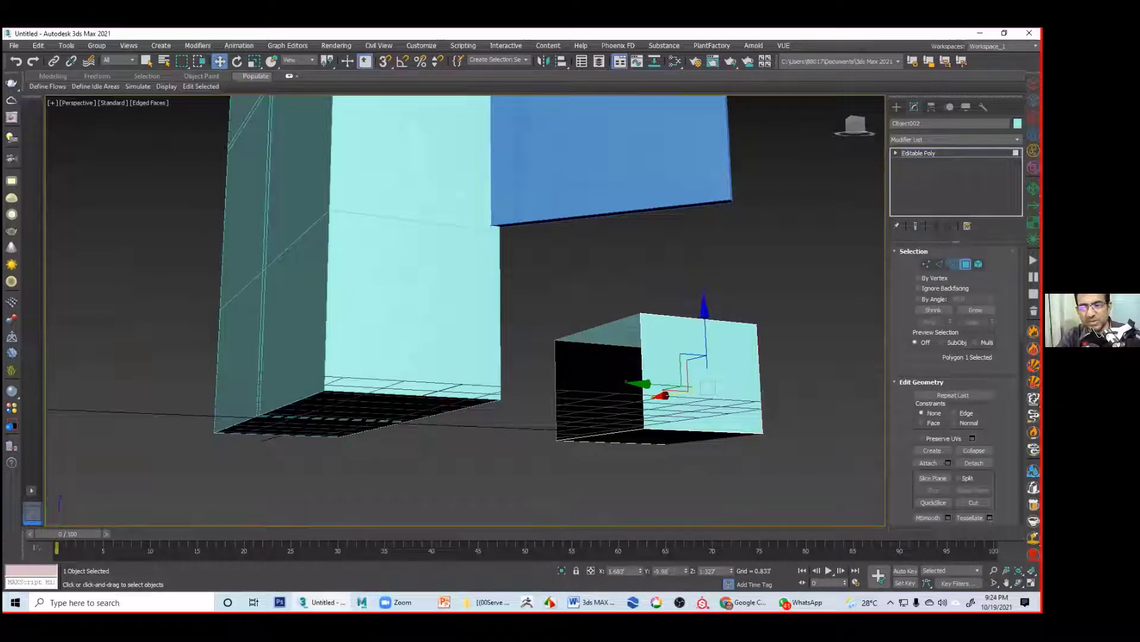
key("2")
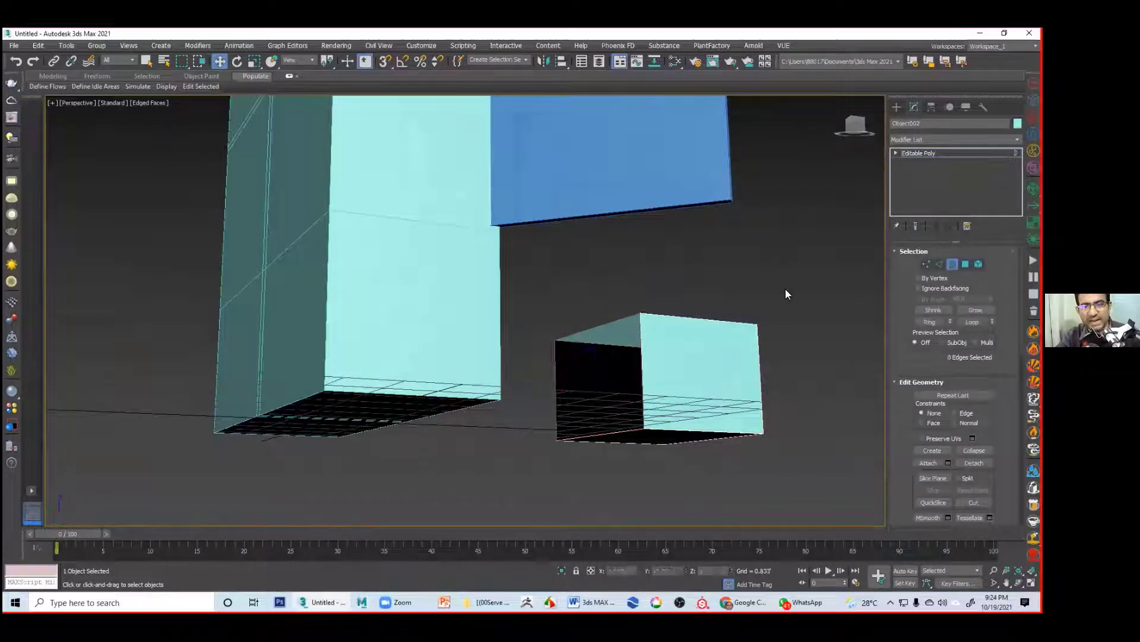
middle_click_drag(760, 339, 703, 339, "alt")
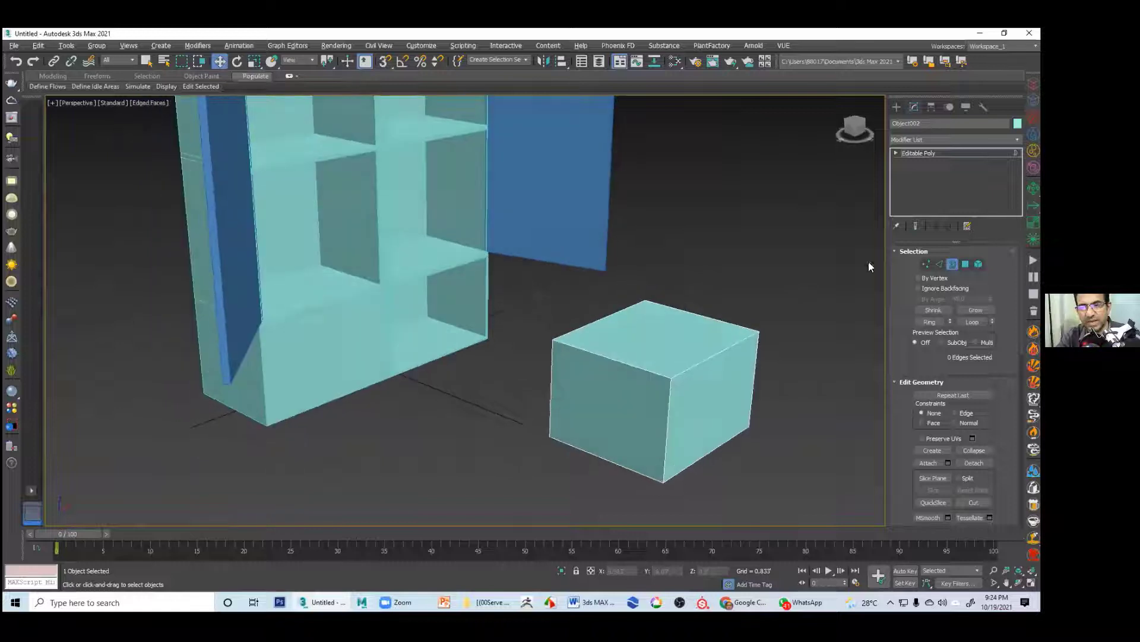
key("ctrl+d")
left_click(684, 345)
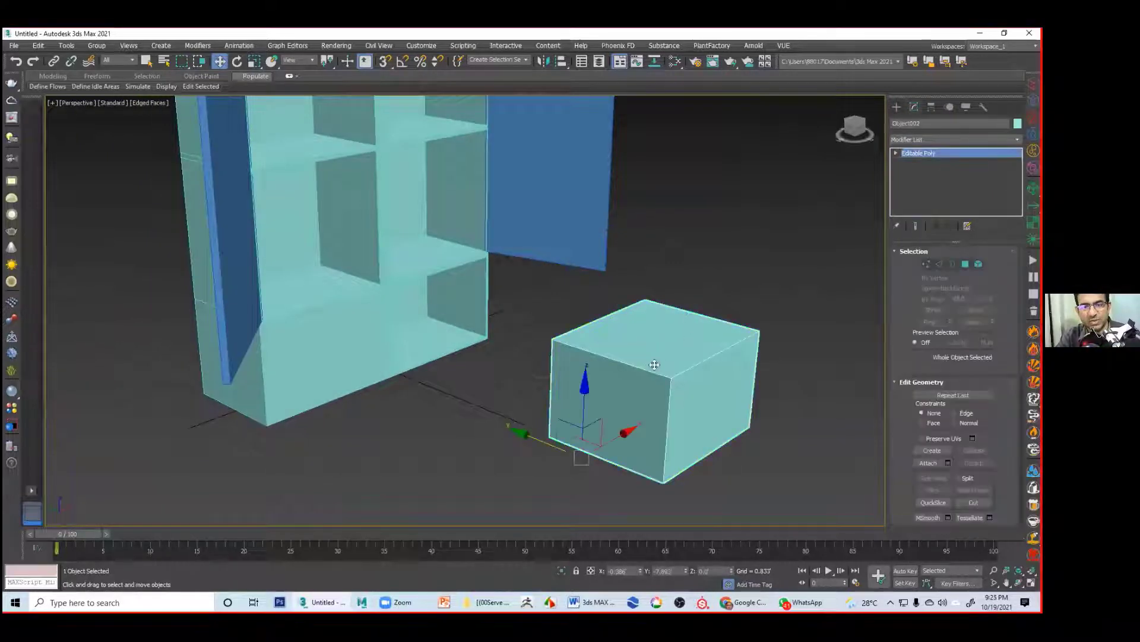
key("z")
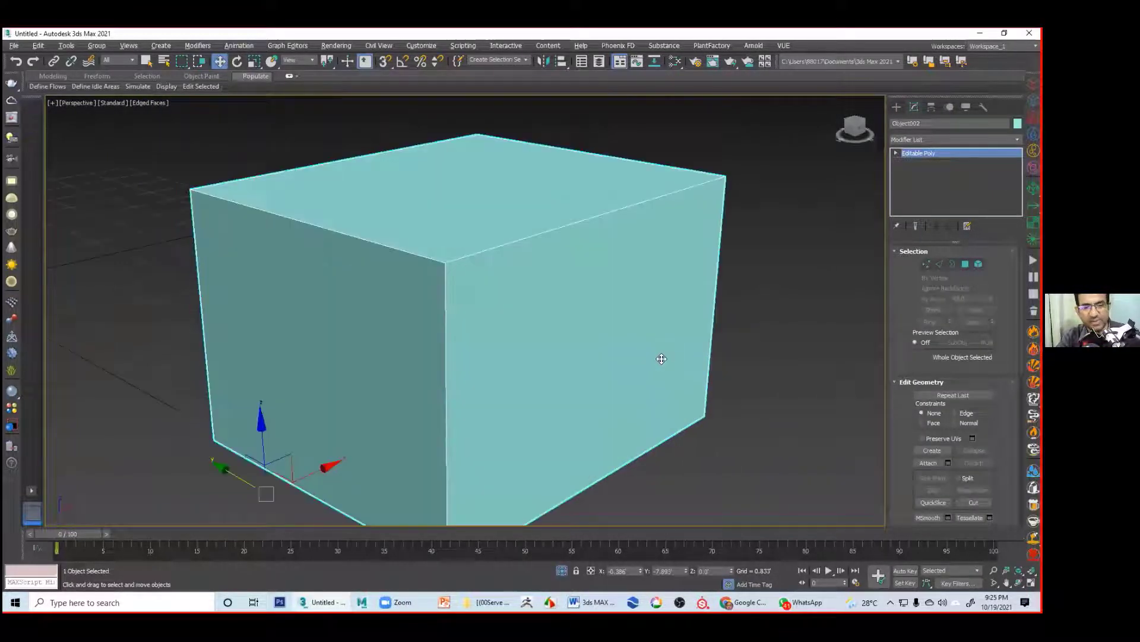
scroll(624, 349, "down", 2)
scroll(624, 349, "down", 2)
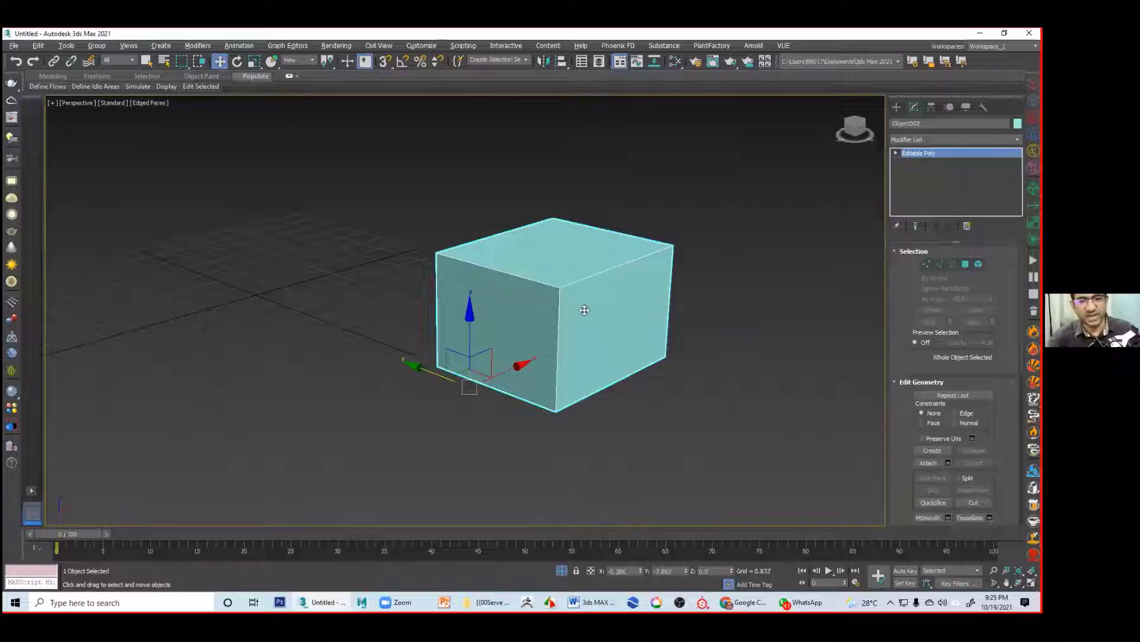
middle_click_drag(522, 288, 558, 245, "alt")
middle_click_drag(556, 264, 547, 264, "alt")
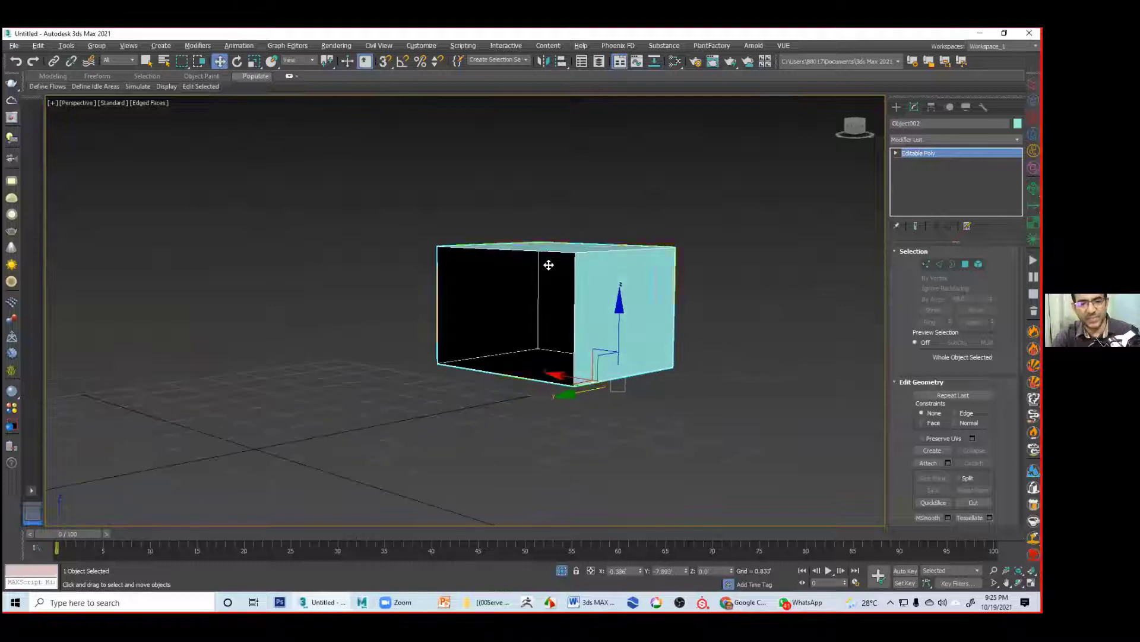
Step: Write the note "alt+q-isolation mode" in a new Notepad document, then return to 3ds Max
left_click(135, 594)
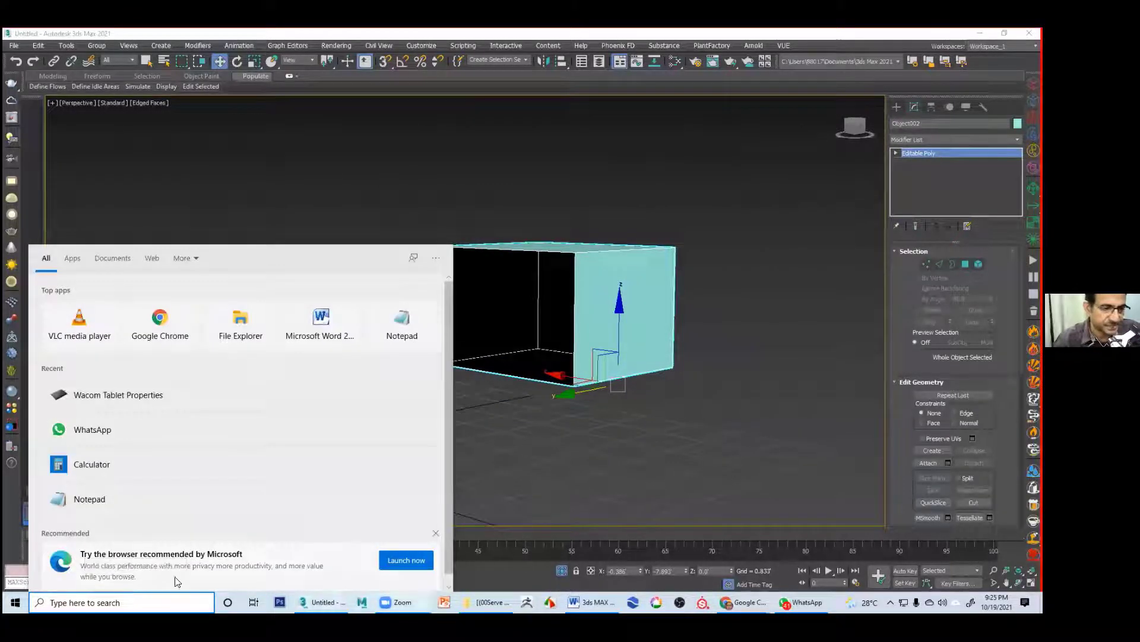
left_click(89, 499)
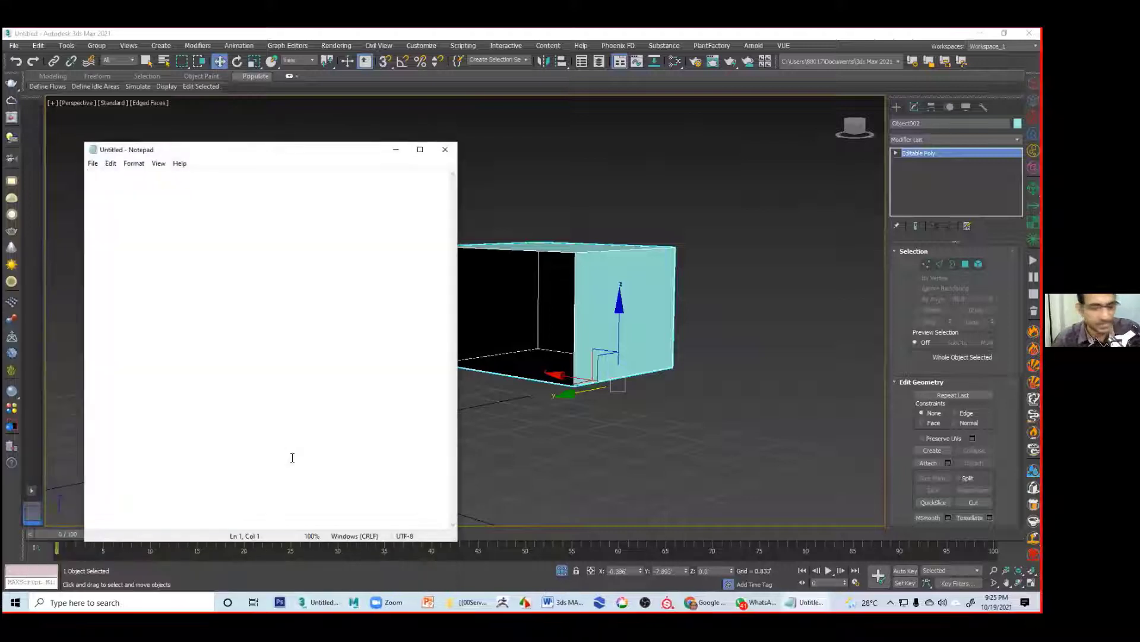
type("alt+q-")
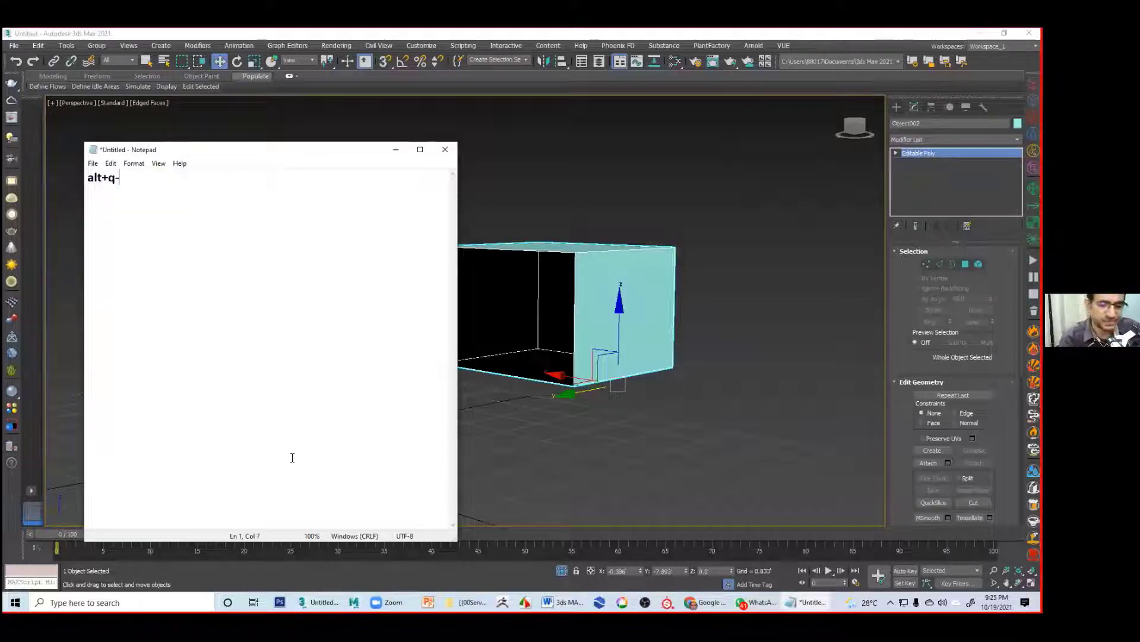
type("iso")
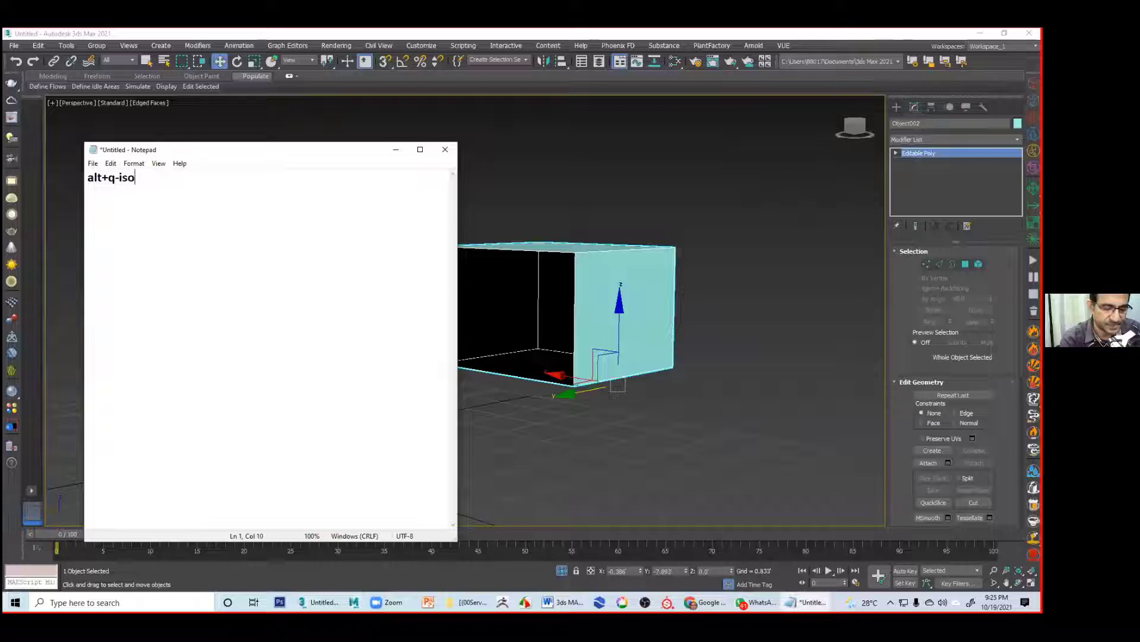
type("lation ")
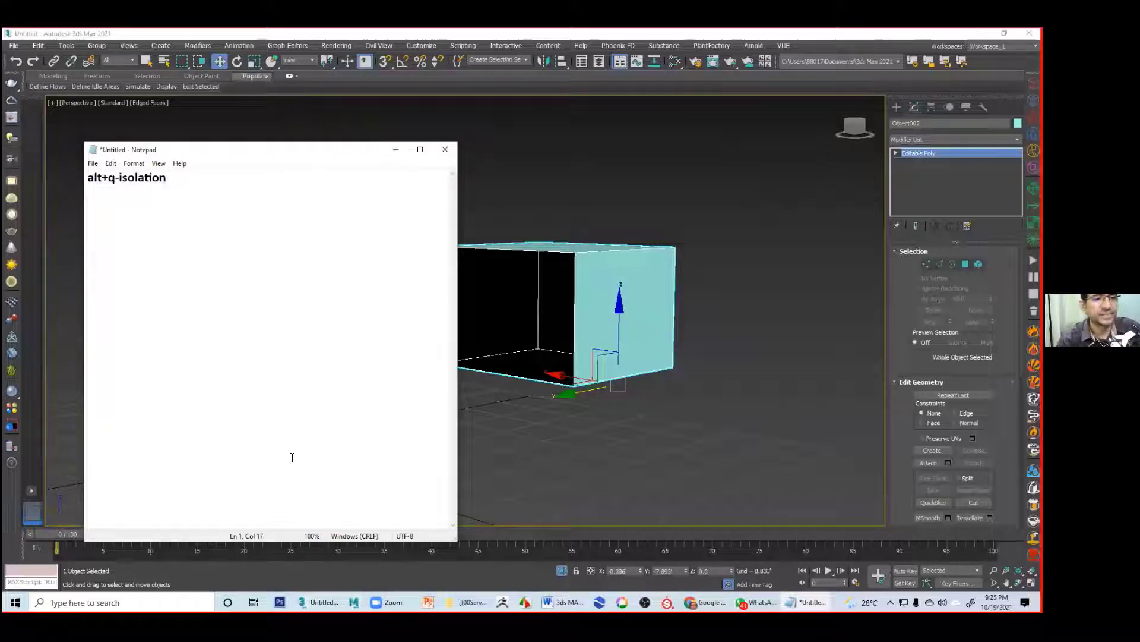
type("mode")
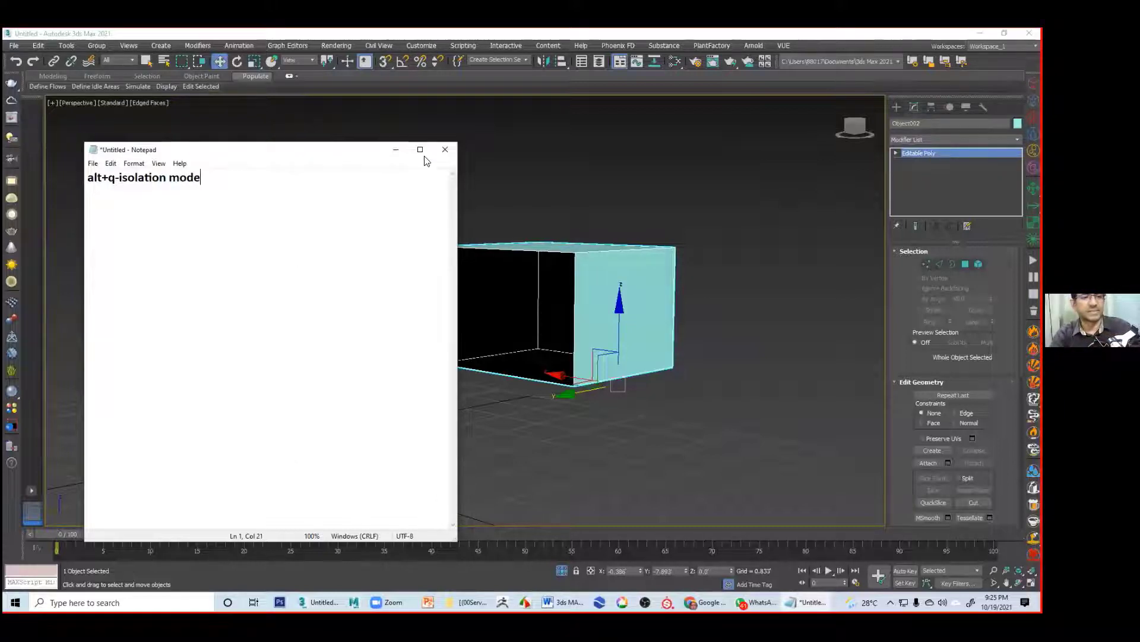
left_click(396, 149)
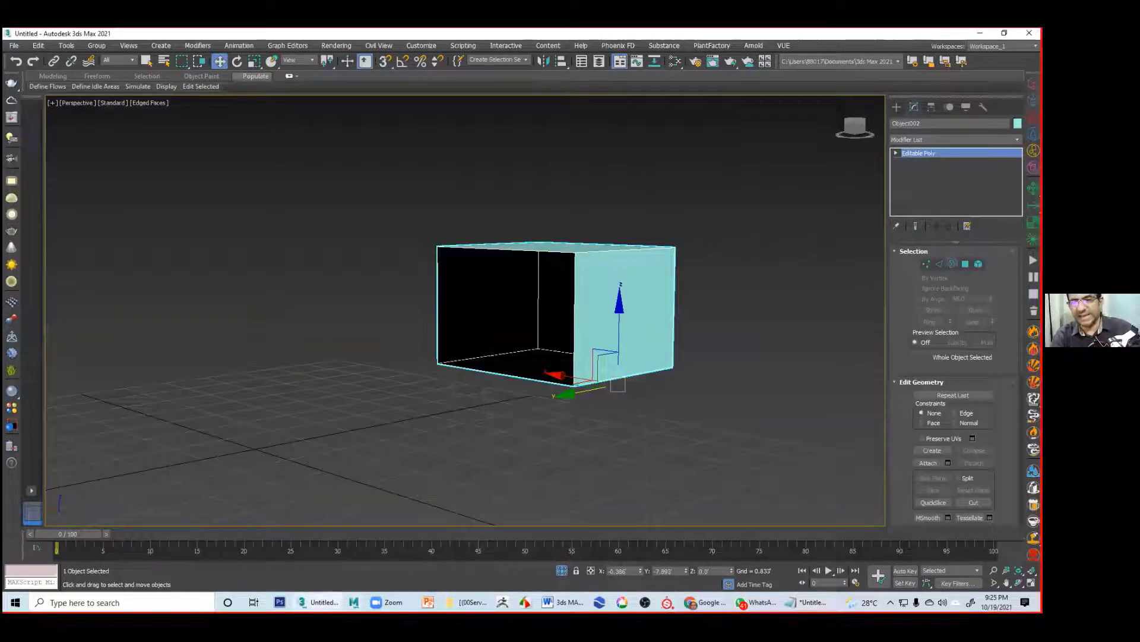
Step: Cap the open border at the back of the isolated drawer box
key("3")
left_click(575, 292)
right_click(573, 291)
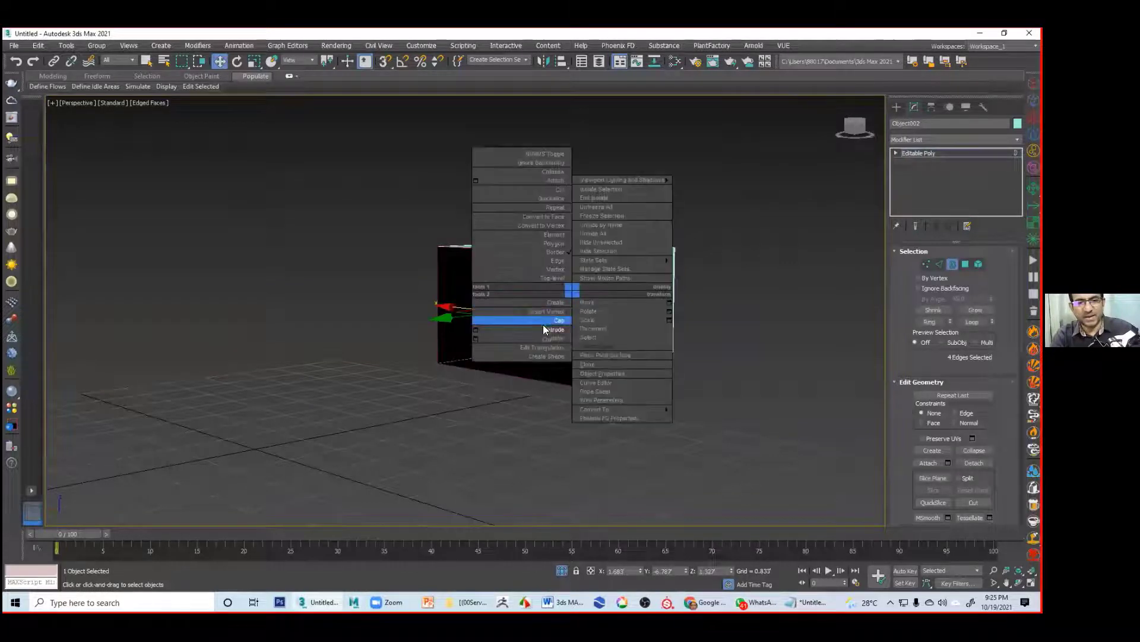
left_click(562, 320)
middle_click_drag(714, 340, 676, 359, "alt")
left_click(735, 304)
middle_click_drag(698, 321, 662, 348)
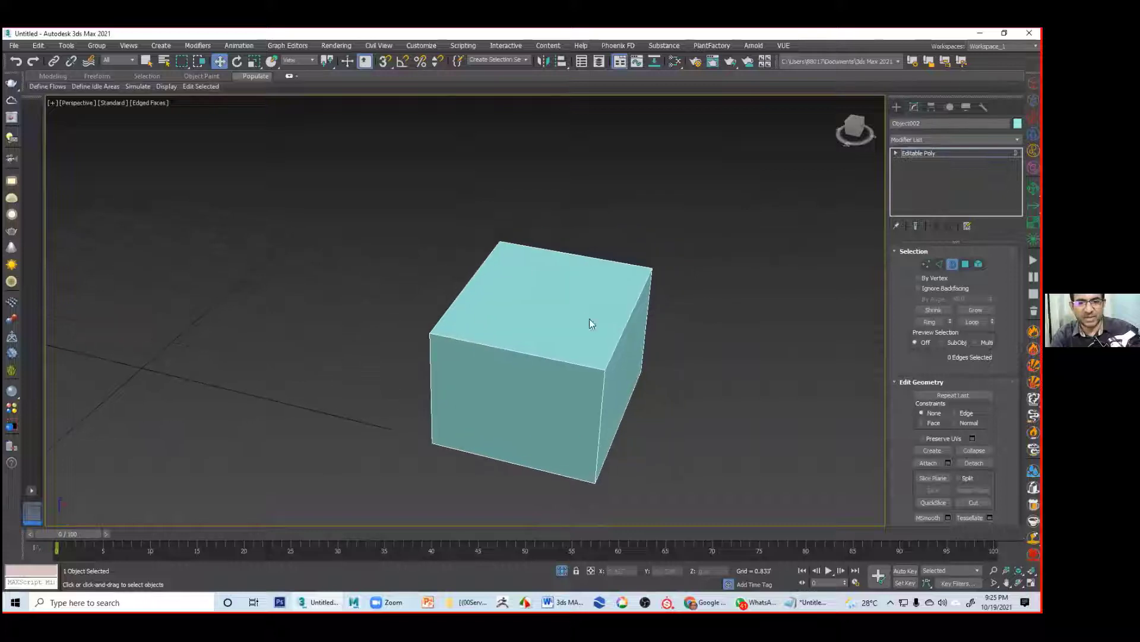
Step: Inset the drawer box's top polygon slightly to form a thin rim
key("4")
left_click(606, 302)
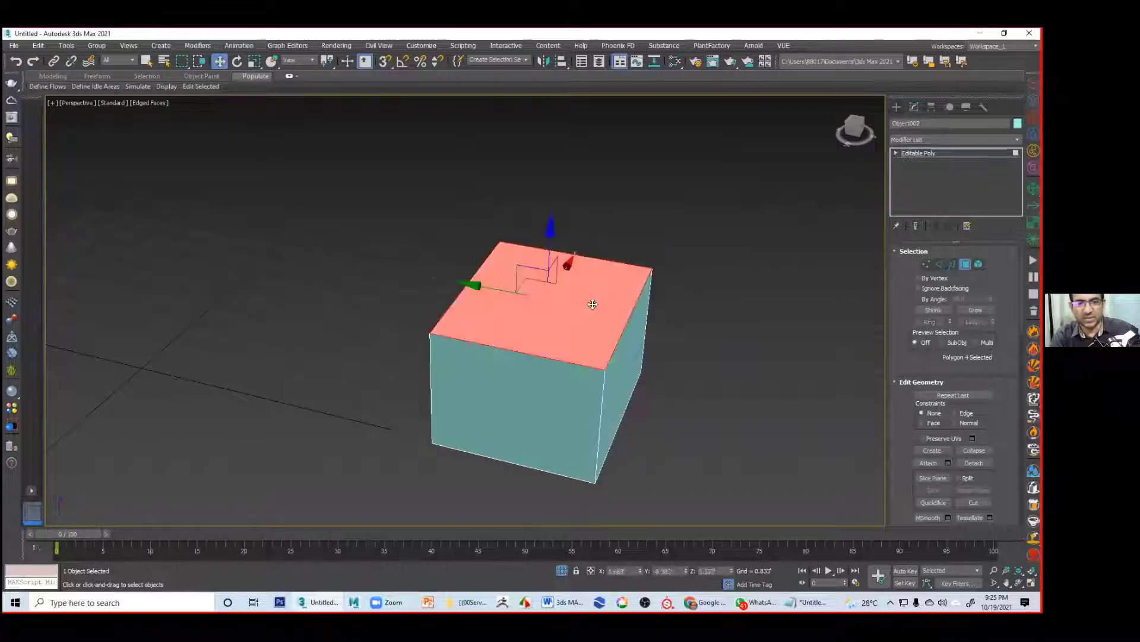
right_click(526, 312)
left_click(515, 359)
left_click_drag(551, 316, 551, 318)
key("w")
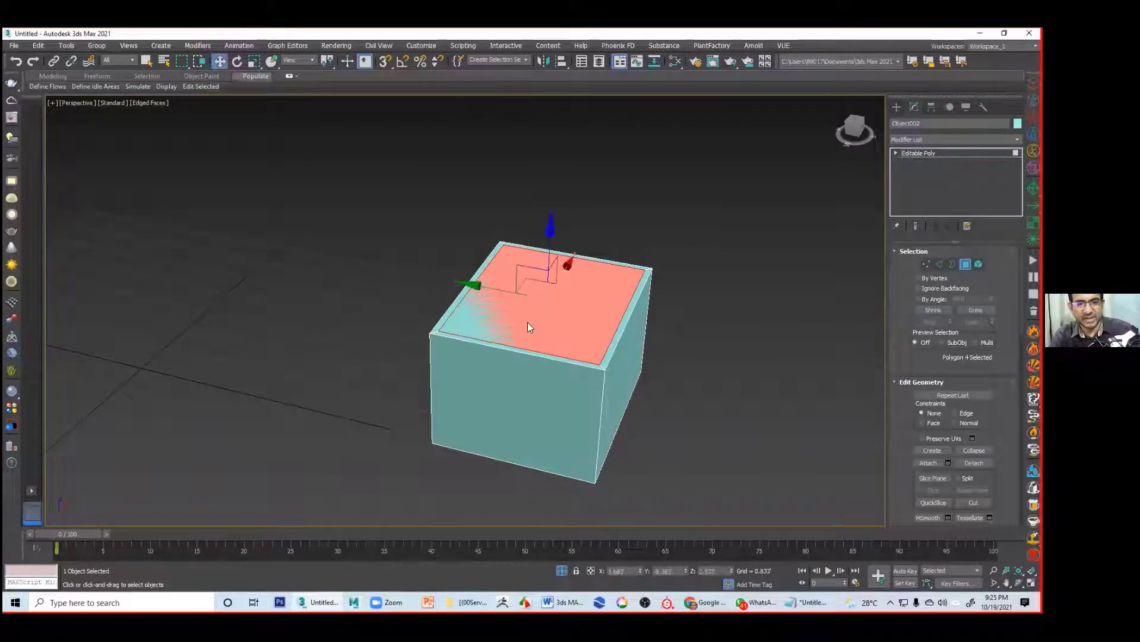
Step: Extrude the inset top polygon downward to hollow out the drawer
right_click(526, 320)
left_click(518, 350)
left_click_drag(555, 344, 559, 432)
left_click(810, 372)
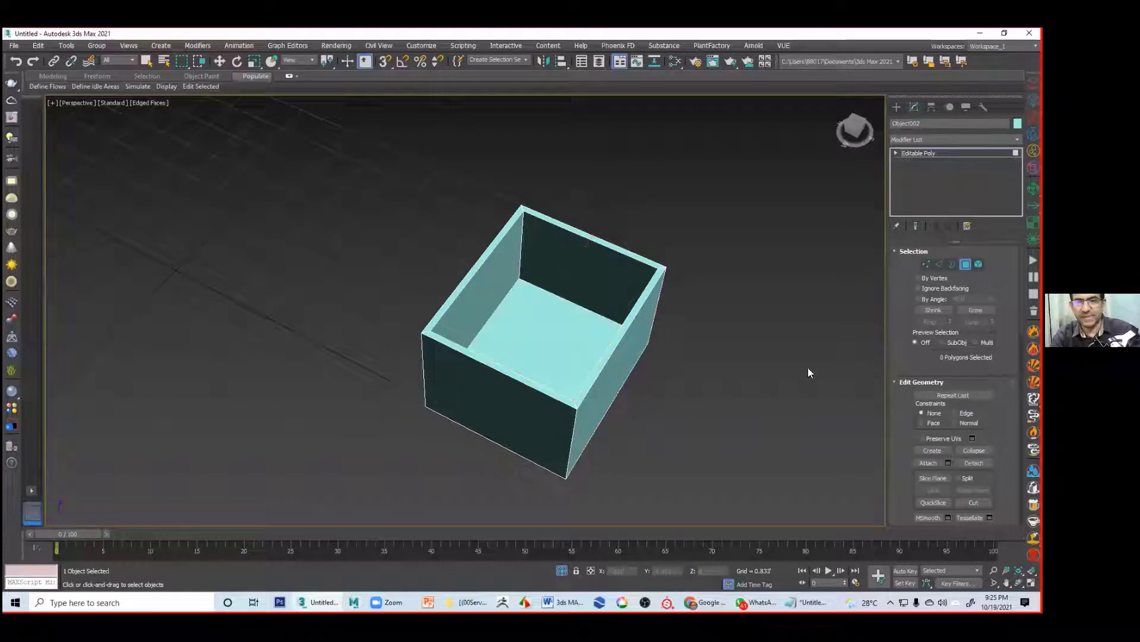
key("w")
key("4")
Step: Select the whole drawer object and show all hidden parts of the cabinet again
left_click(674, 313)
middle_click_drag(674, 314, 672, 299, "alt")
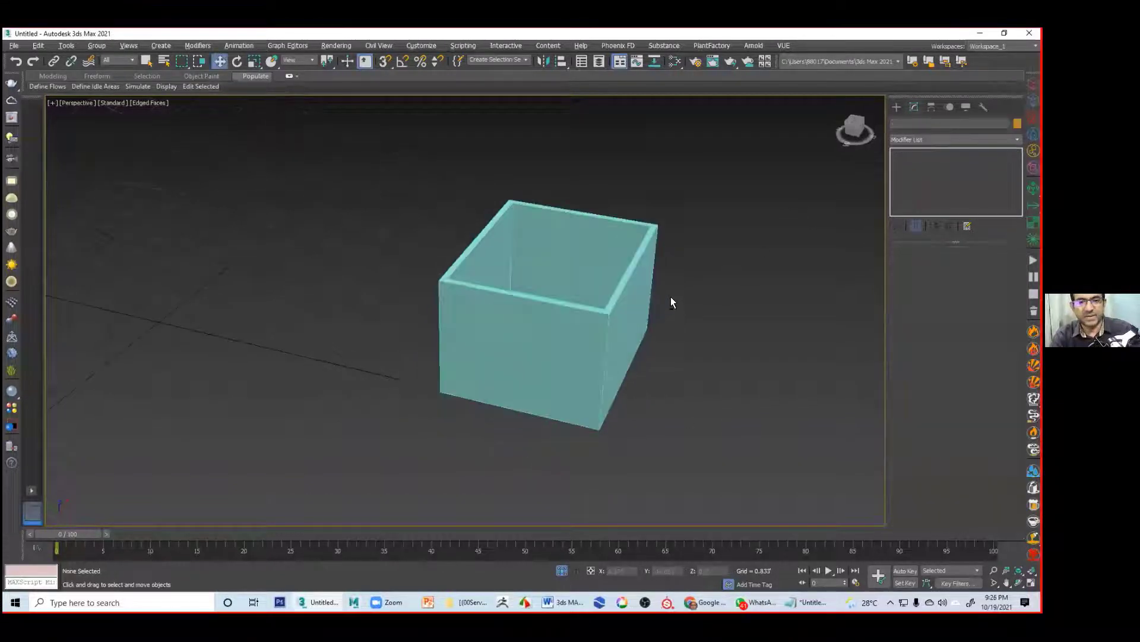
left_click(626, 333)
right_click(304, 225)
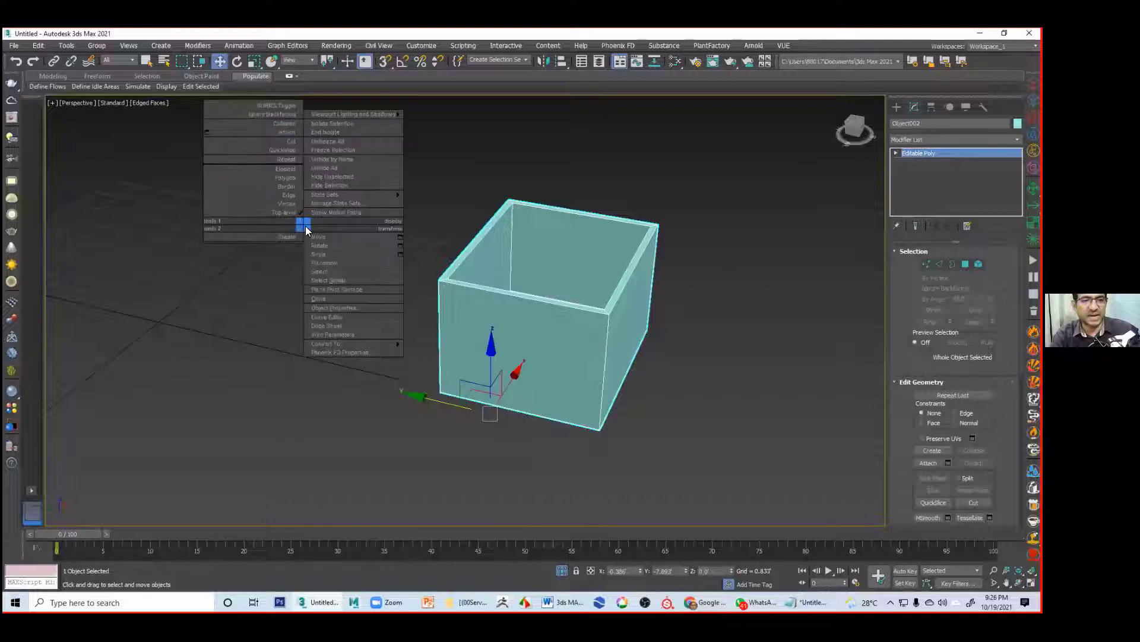
left_click(340, 168)
scroll(393, 261, "down", 5)
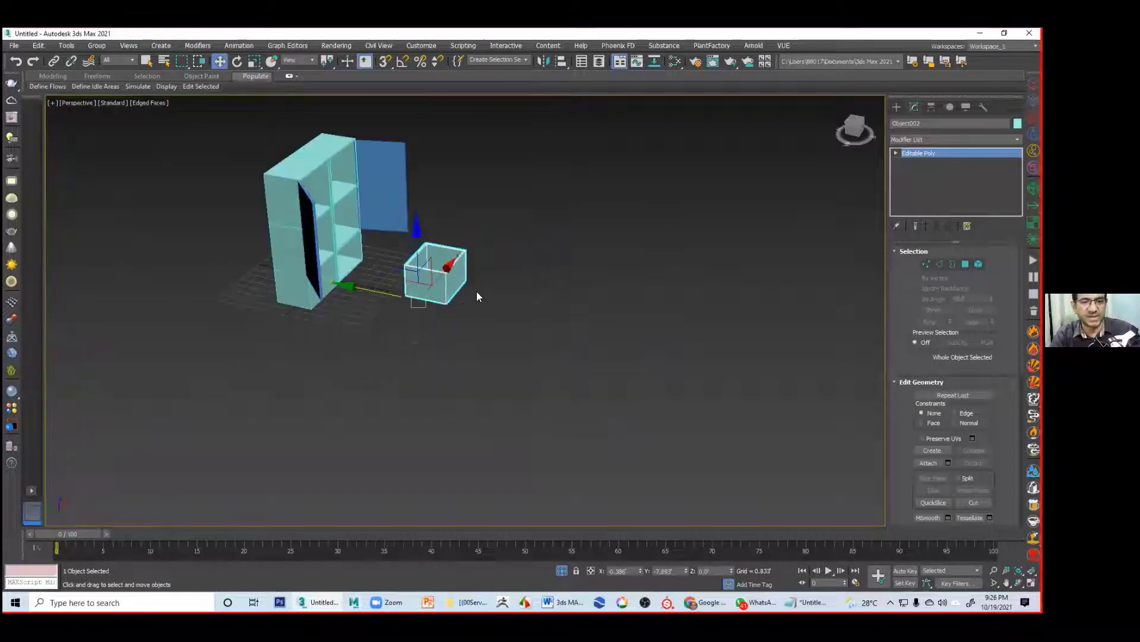
Step: Move the drawer back into the cabinet's lower compartment, aligning its rear with the compartment's back in the Left view
left_click(318, 278)
left_click(536, 283)
left_click(433, 276)
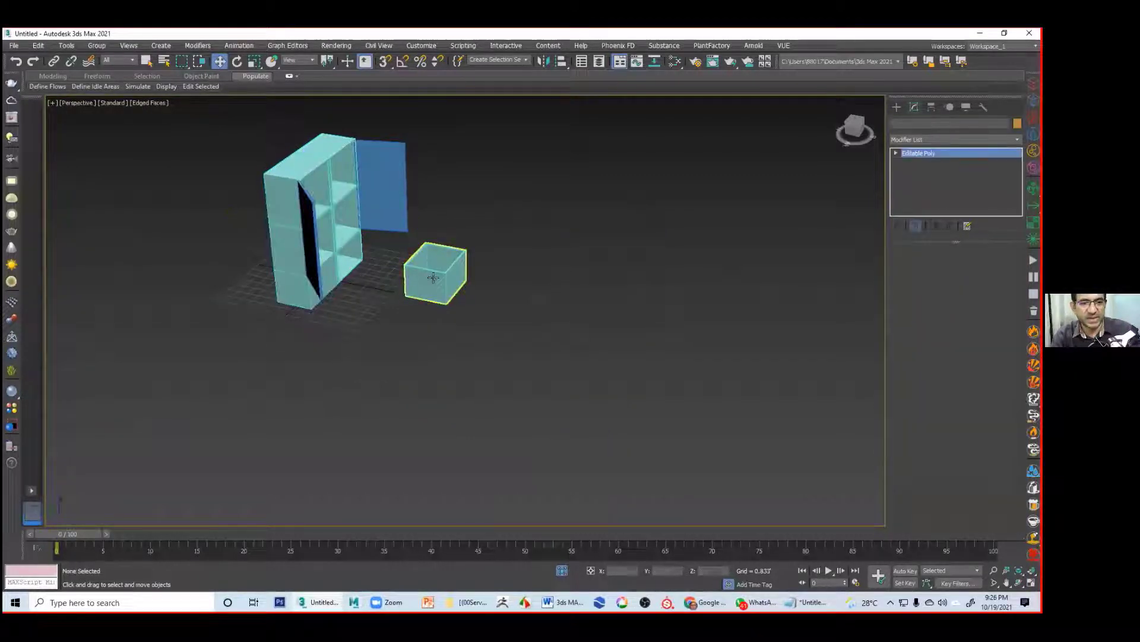
left_click_drag(379, 290, 315, 280)
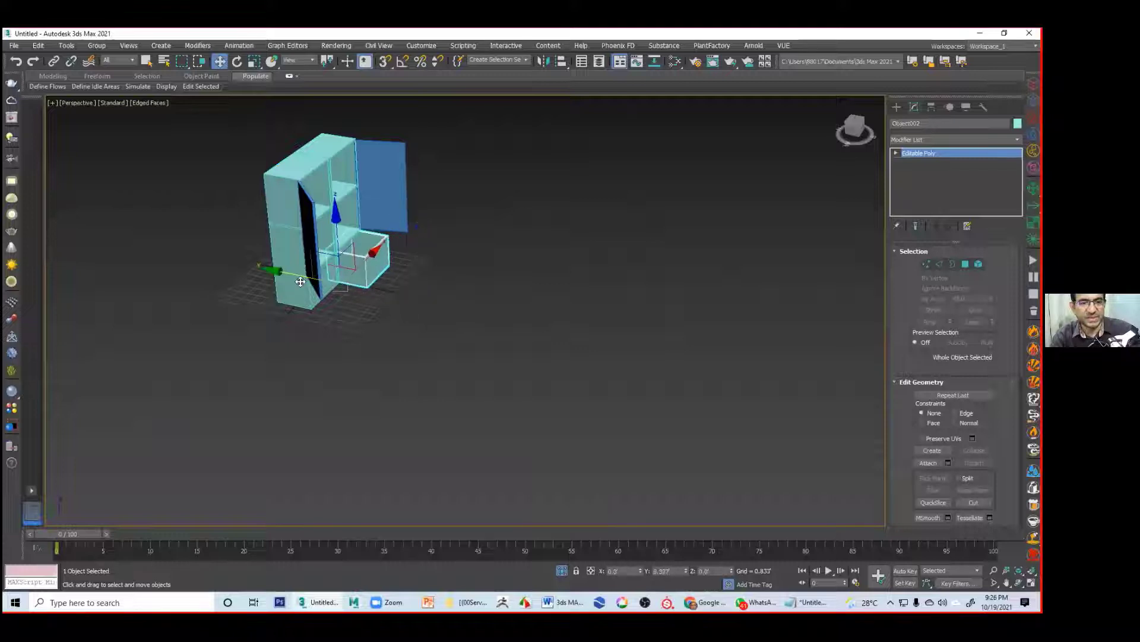
key("alt+w")
middle_click(406, 404)
key("alt+w")
middle_click_drag(676, 340, 747, 393)
scroll(605, 395, "up", 4)
middle_click_drag(574, 366, 606, 418)
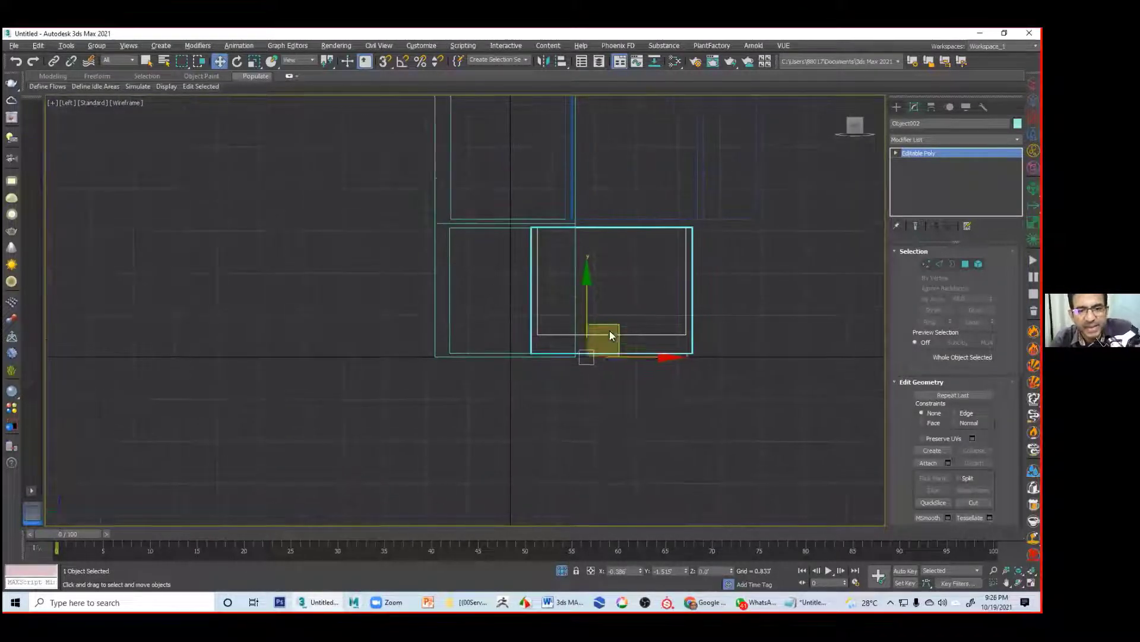
left_click_drag(647, 357, 571, 363)
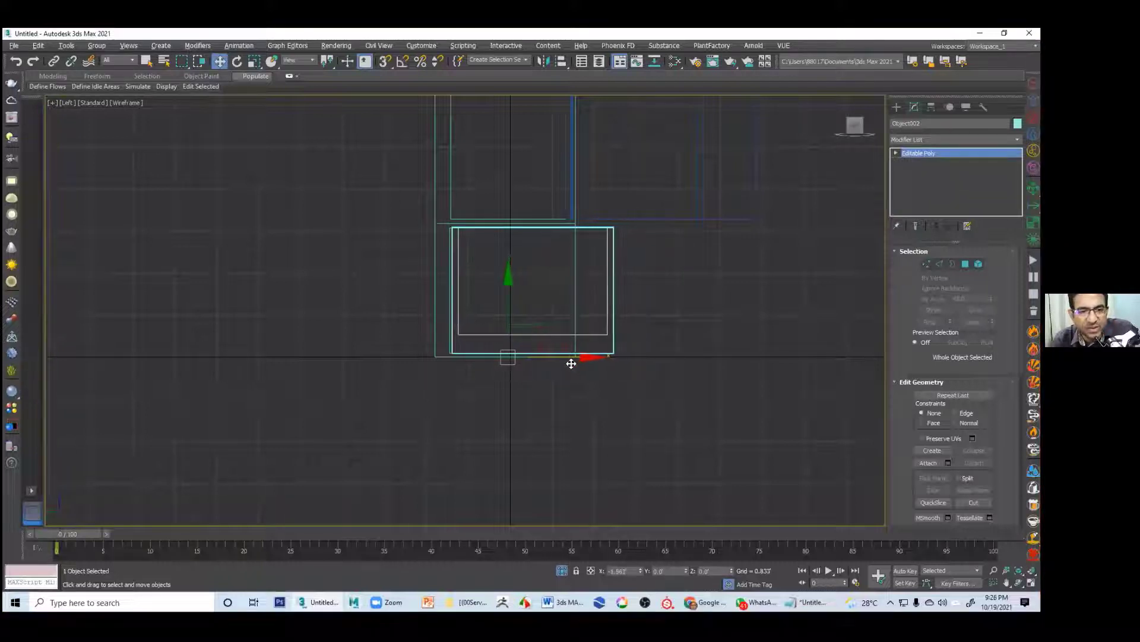
Step: In the Left view, move the drawer's front vertices back to the cabinet's front face and lower its inner floor vertices
left_click(927, 263)
scroll(435, 359, "up", 2)
left_click_drag(656, 162, 719, 382)
left_click_drag(731, 261, 687, 259)
left_click_drag(657, 330, 657, 330)
left_click_drag(543, 288, 542, 307)
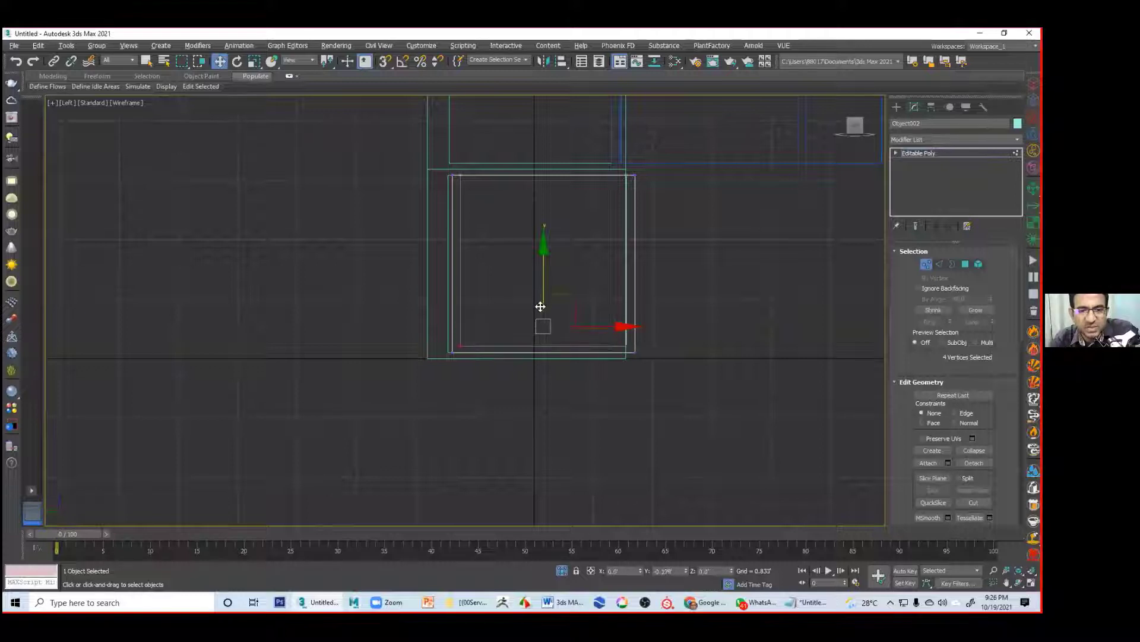
left_click_drag(616, 170, 669, 330)
left_click_drag(675, 262, 675, 265)
left_click(689, 325)
left_click(824, 242)
Step: In the Perspective view, center the drawer's pivot on the drawer object
key("alt+w")
key("alt+w")
middle_click_drag(682, 338, 475, 318, "alt")
key("p")
middle_click_drag(475, 318, 547, 369)
scroll(564, 374, "up", 6)
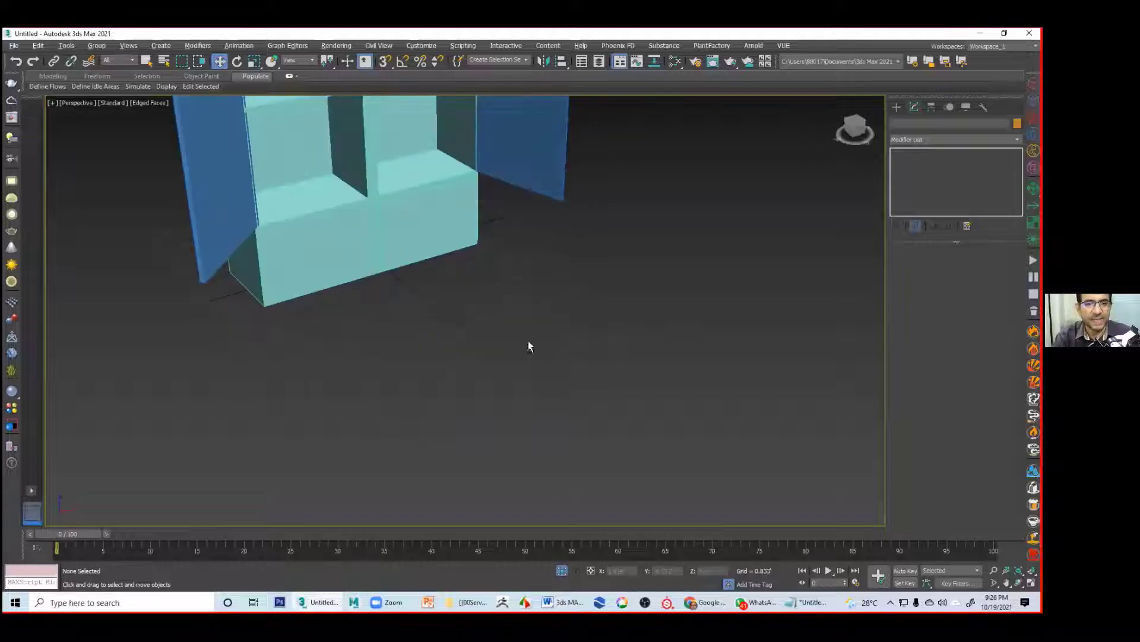
scroll(543, 375, "down", 3)
left_click(497, 327)
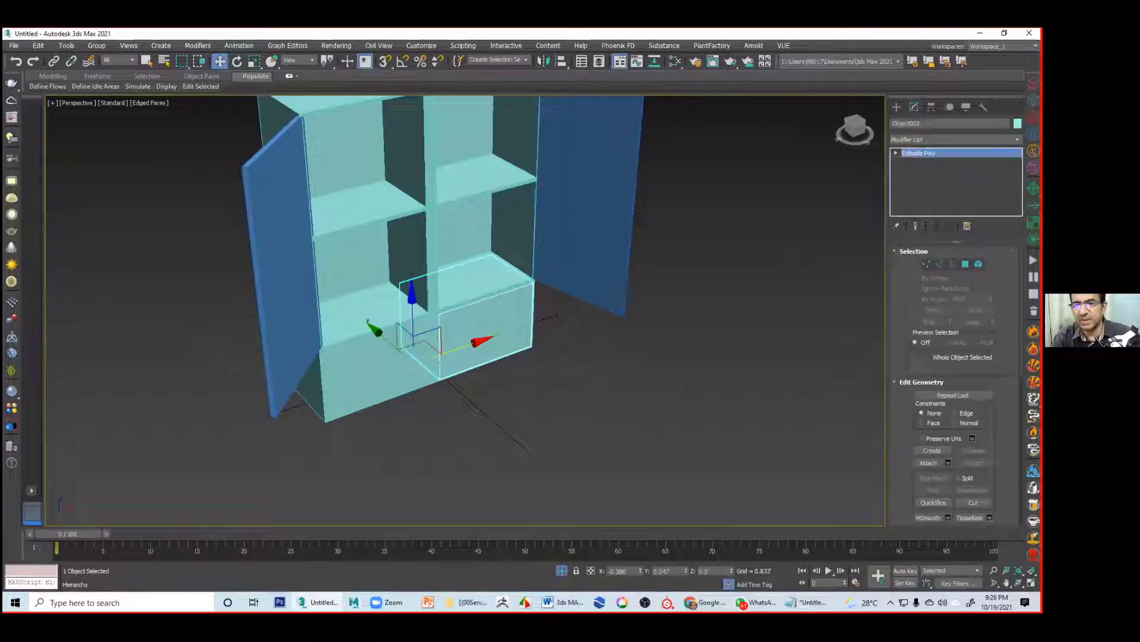
left_click(931, 108)
left_click(954, 182)
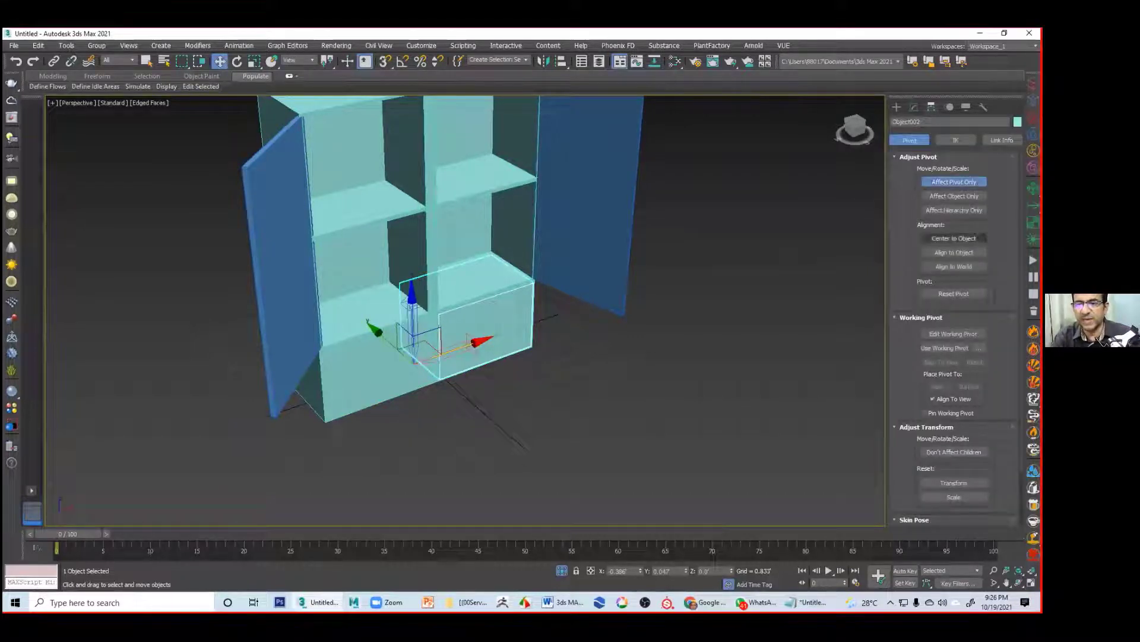
left_click(954, 238)
left_click(954, 181)
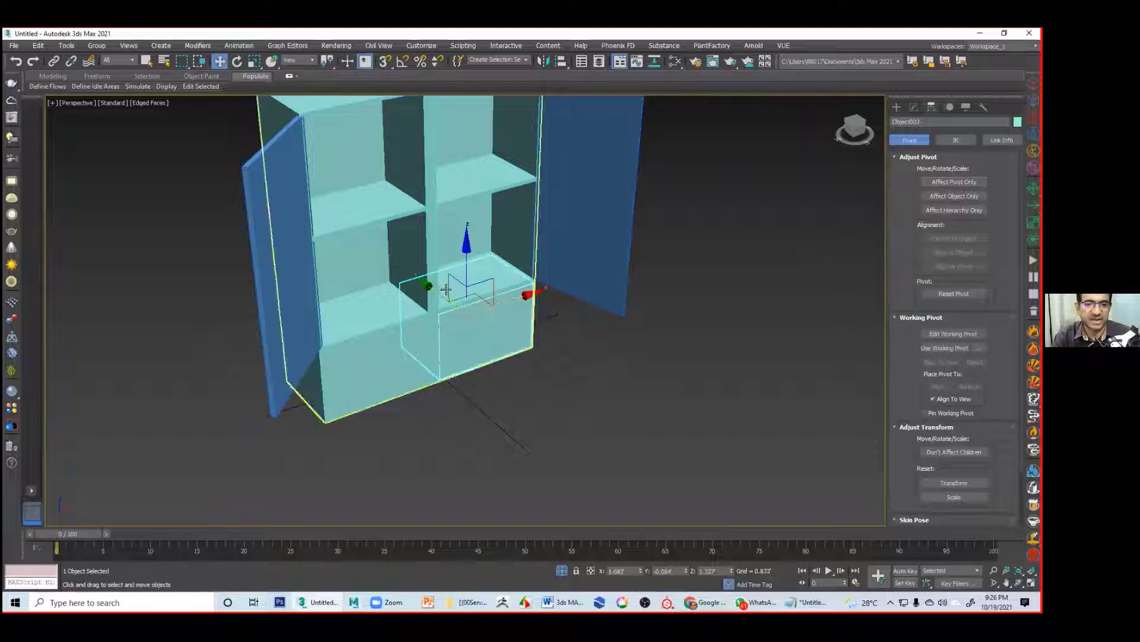
Step: Pull the drawer out of its compartment and move it well clear of the cabinet's side
left_click_drag(440, 295, 465, 317)
left_click(652, 348)
middle_click_drag(640, 356, 727, 414, "alt")
key("ctrl+z")
key("ctrl+y")
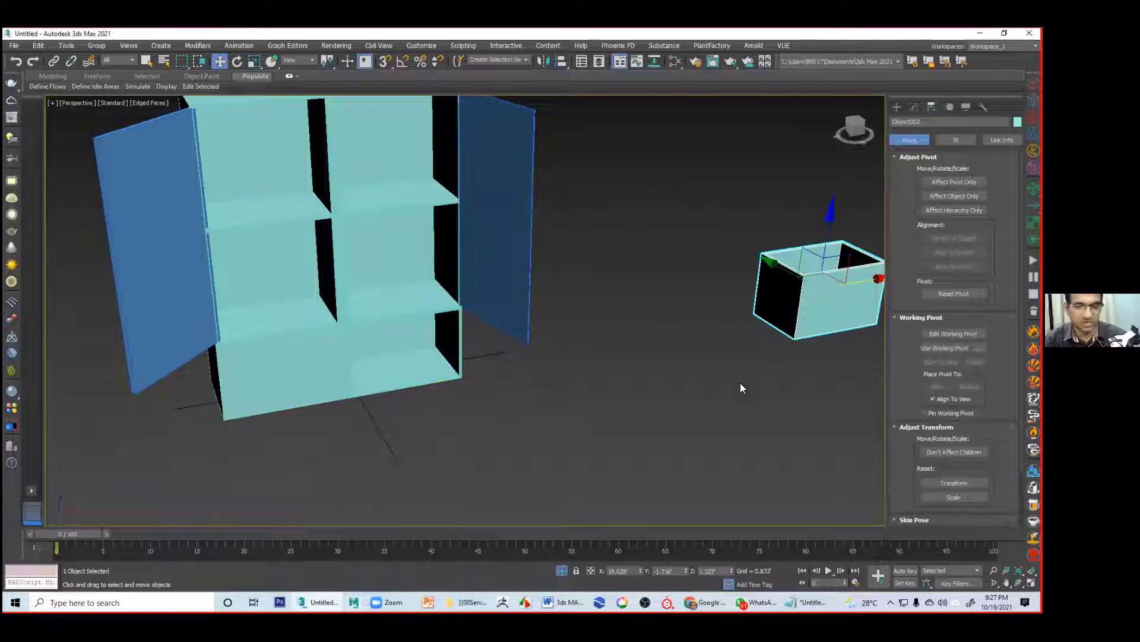
Step: Align the drawer to the cabinet, then shift it along X toward the lower compartment under the right-hand shelves
left_click(731, 315)
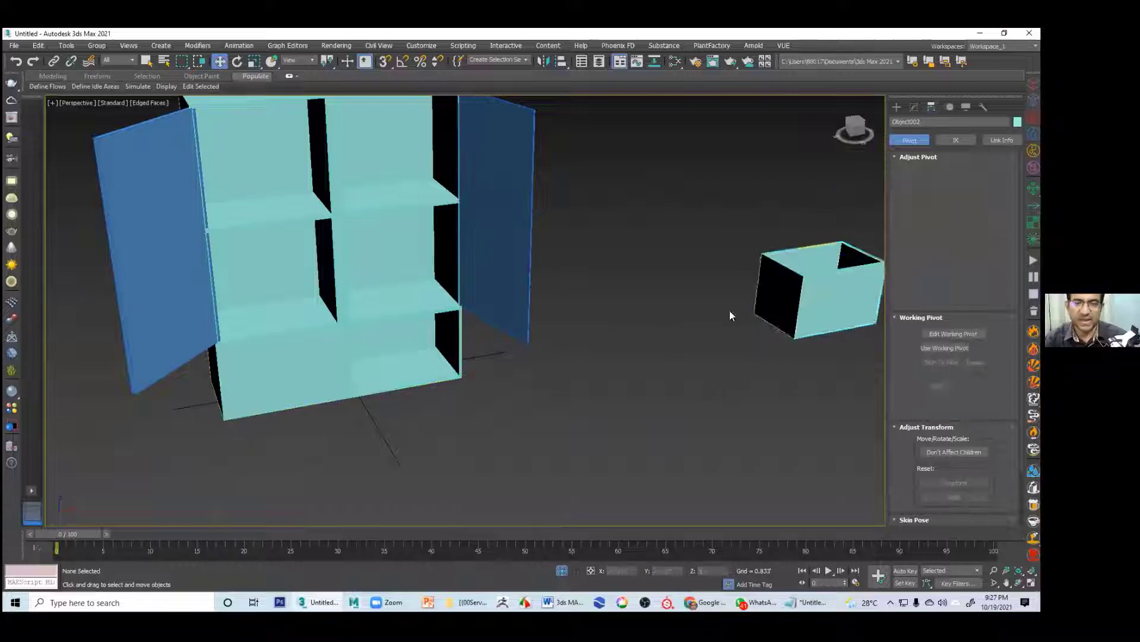
left_click(828, 293)
key("alt+a")
left_click(426, 334)
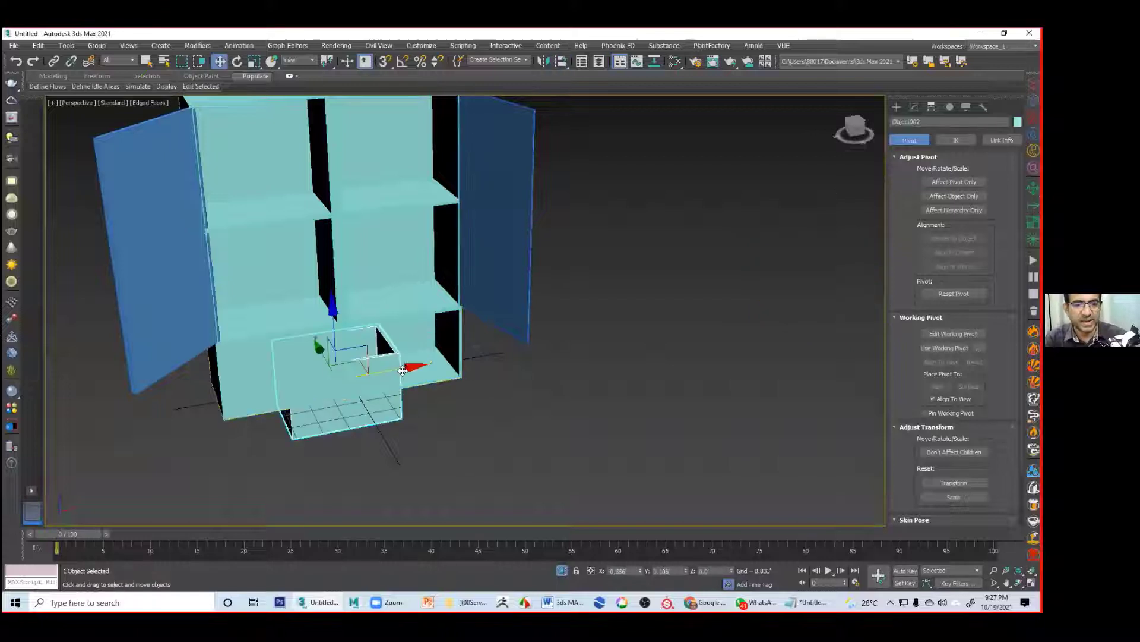
left_click_drag(465, 361, 467, 361)
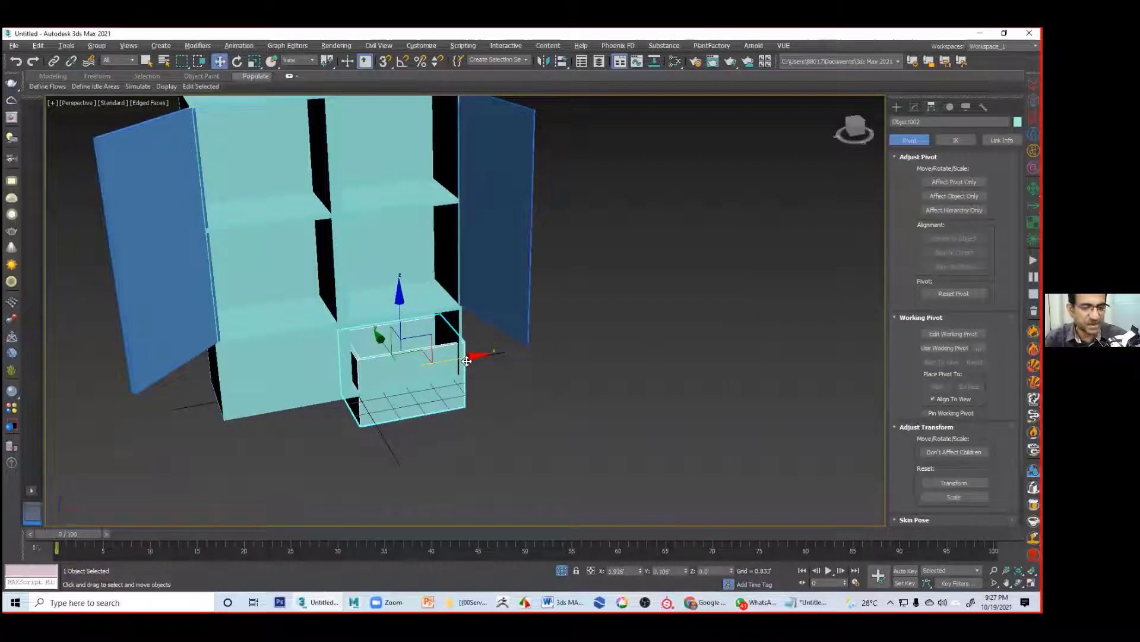
Step: Reposition the drawer in the Left and Front views so it fits inside the lower compartment's opening
key("alt+w")
key("alt+w")
left_click_drag(500, 347, 531, 246)
key("alt+w")
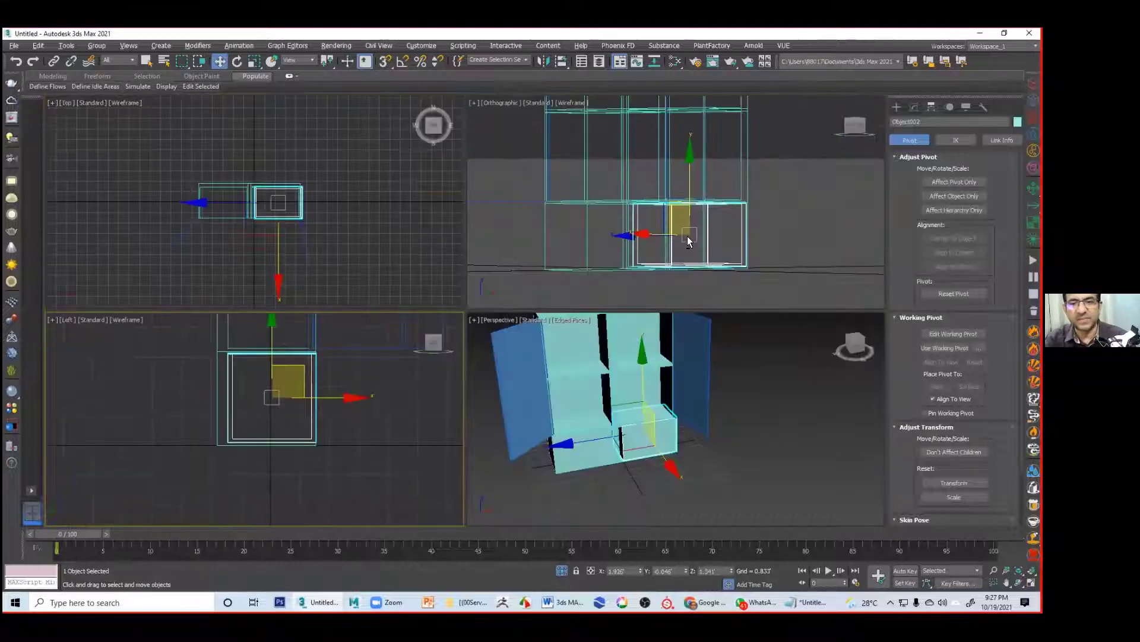
left_click(691, 227)
key("f")
scroll(701, 255, "up", 2)
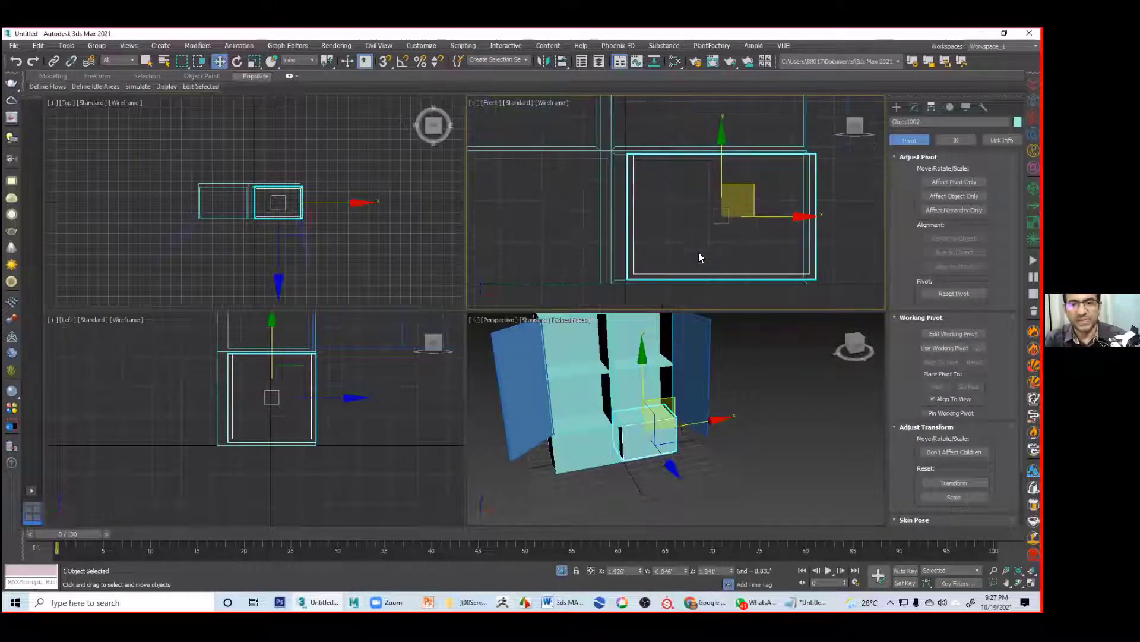
left_click_drag(759, 219, 749, 220)
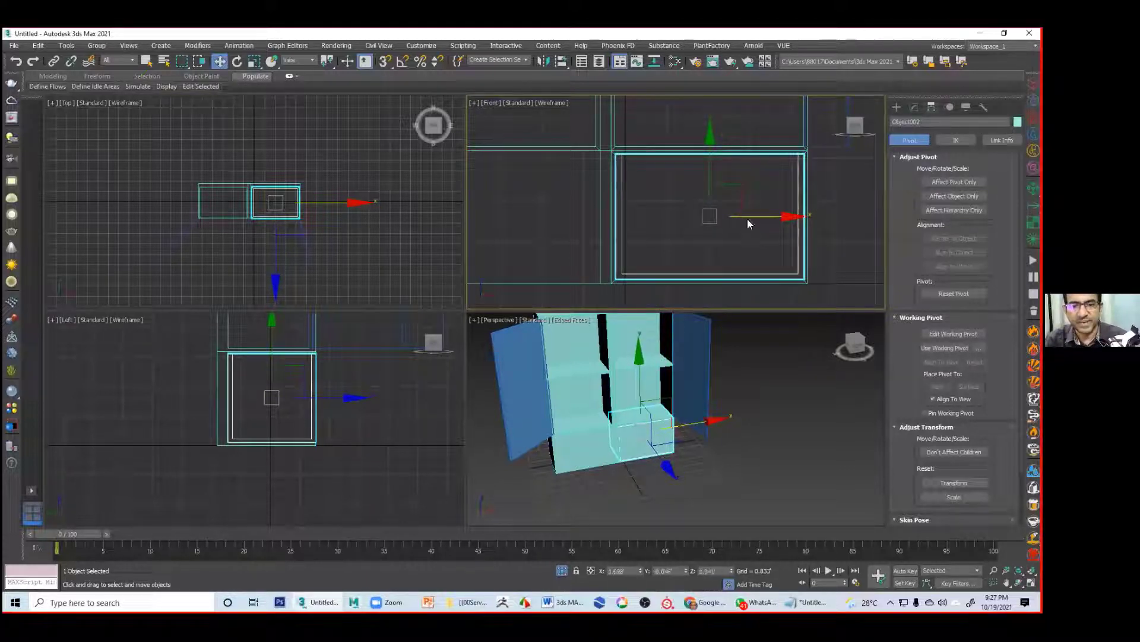
Step: Pull the drawer partly out of its compartment in the Perspective view
left_click(763, 394)
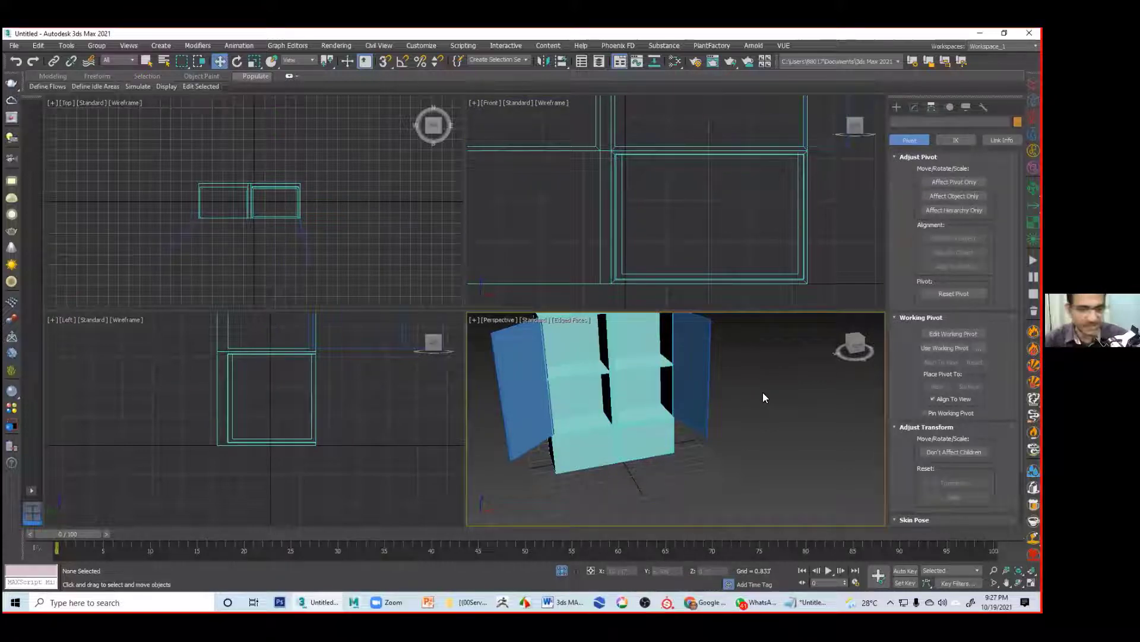
key("alt+w")
middle_click_drag(579, 397, 525, 321)
left_click(493, 310)
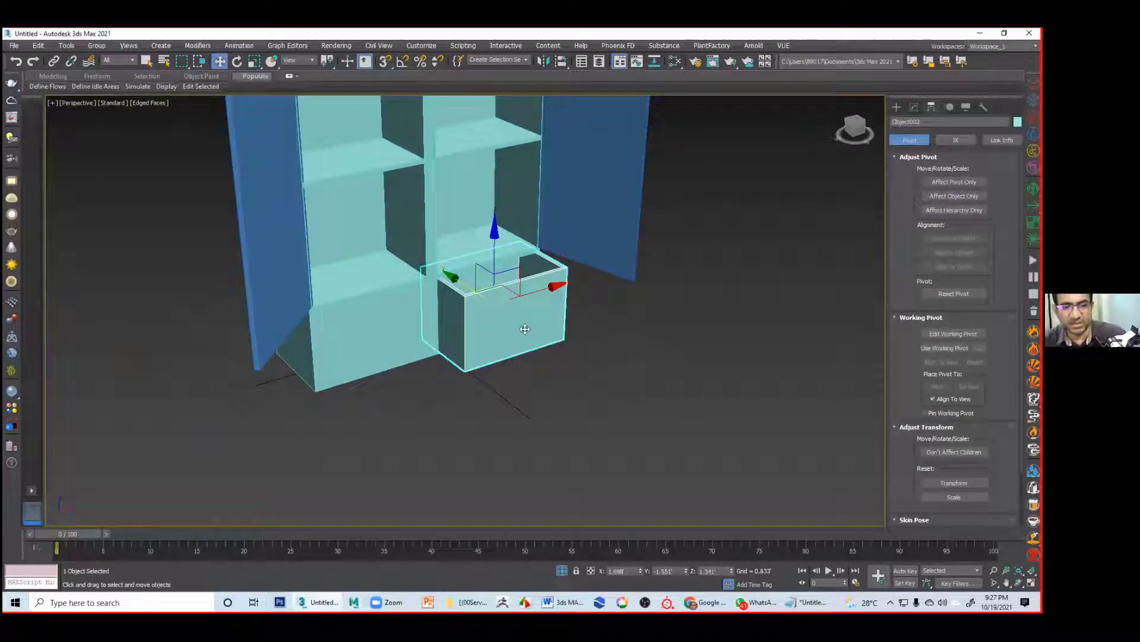
middle_click_drag(525, 329, 526, 355, "alt")
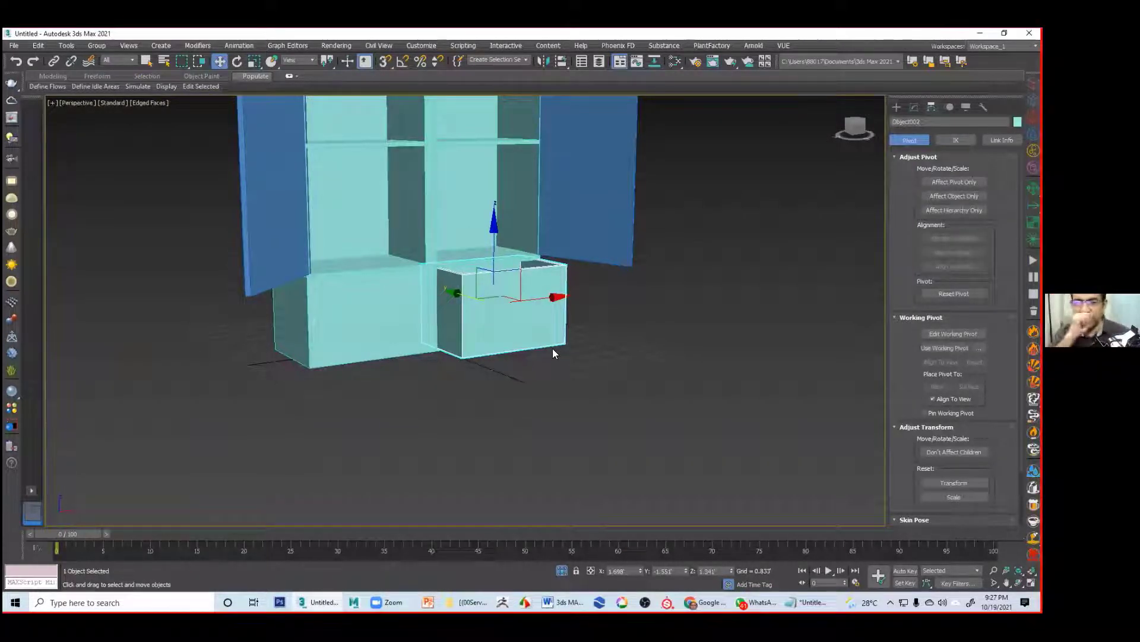
middle_click_drag(615, 325, 602, 341, "alt")
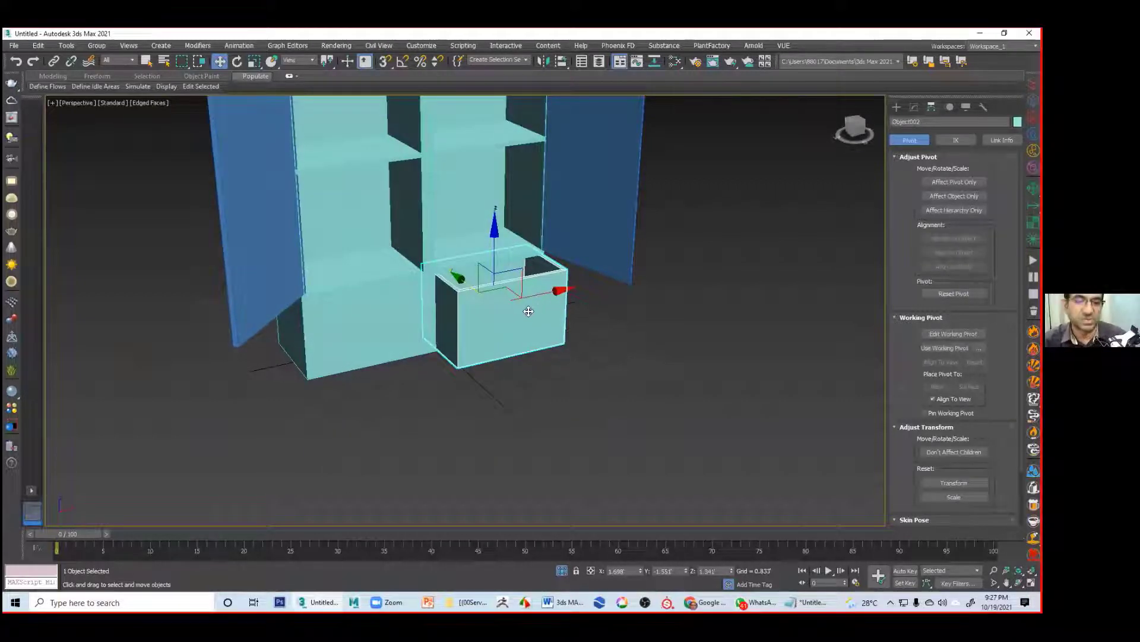
middle_click_drag(609, 322, 648, 236, "alt")
scroll(773, 261, "up", 3)
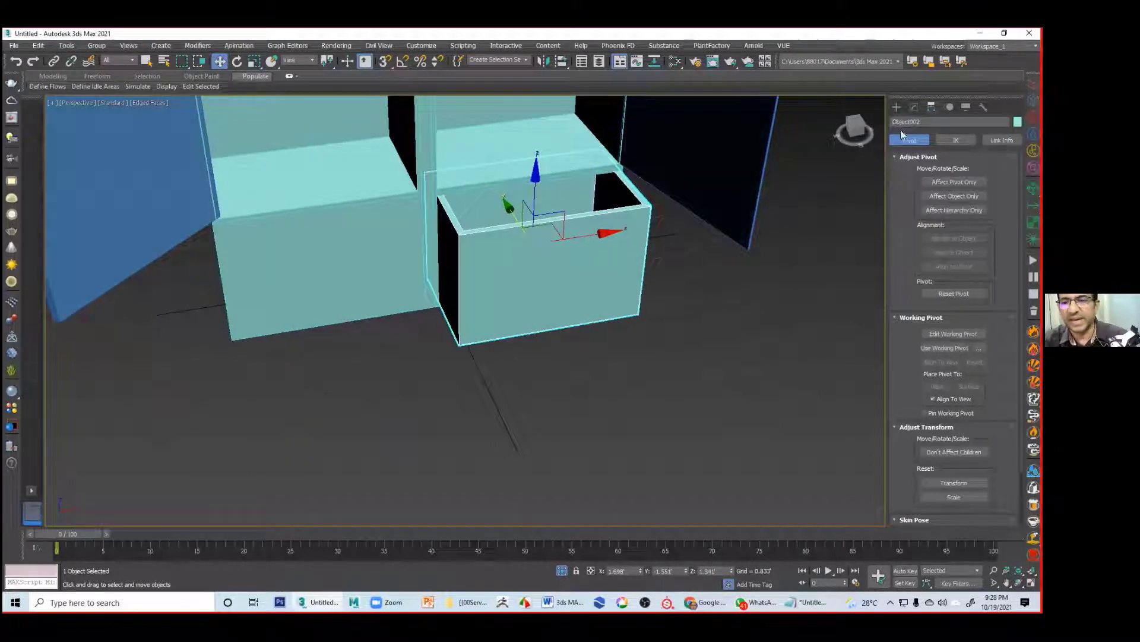
Step: Connect the drawer's horizontal front and back edges with 4 segments and a pinch of 0
left_click(914, 107)
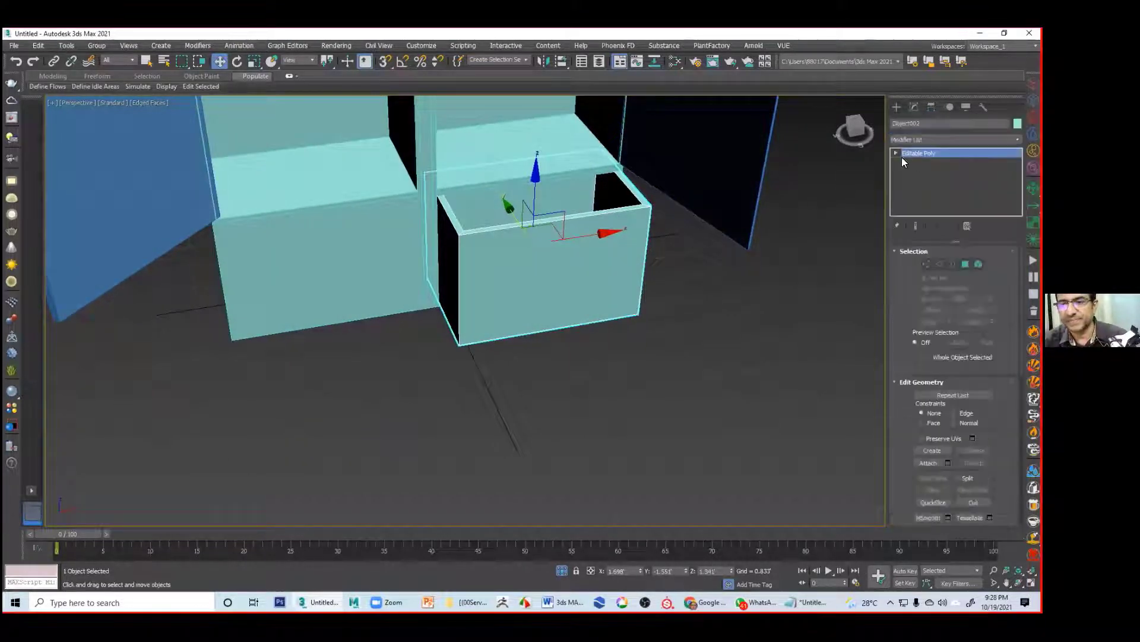
key("2")
middle_click_drag(756, 305, 521, 121, "alt")
left_click_drag(520, 125, 535, 374)
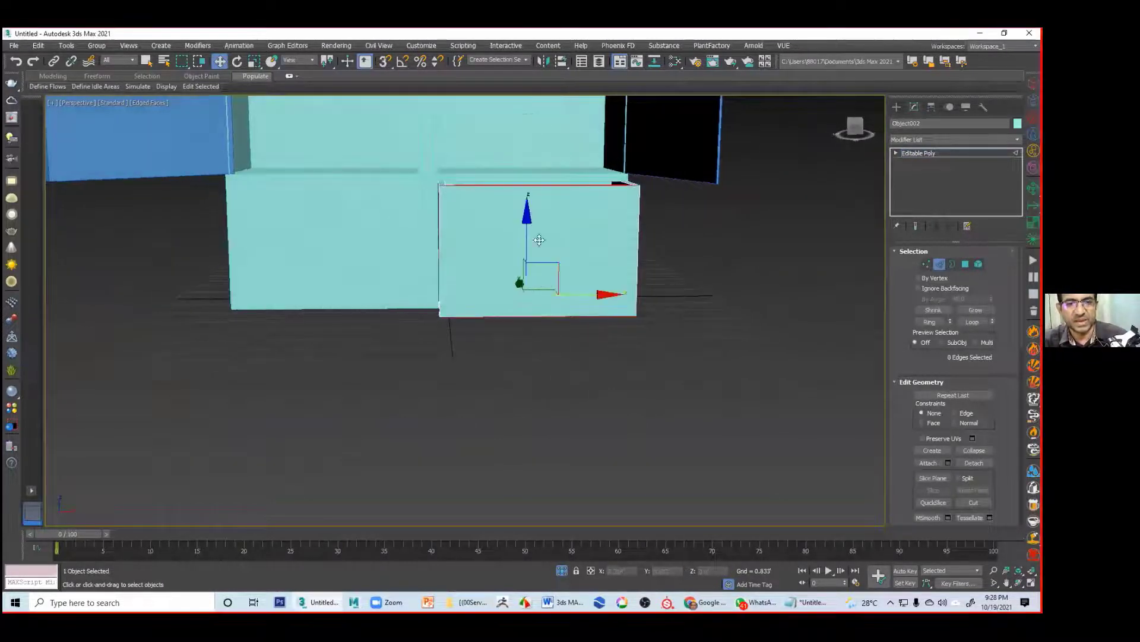
right_click(556, 178)
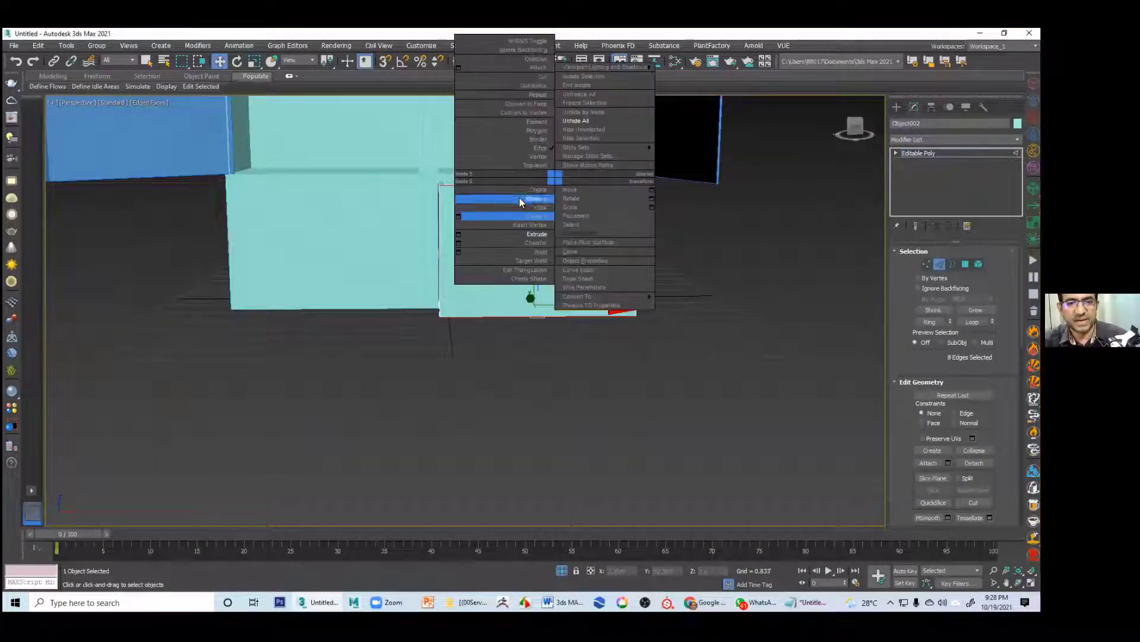
left_click(459, 217)
middle_click_drag(513, 331, 507, 364, "alt")
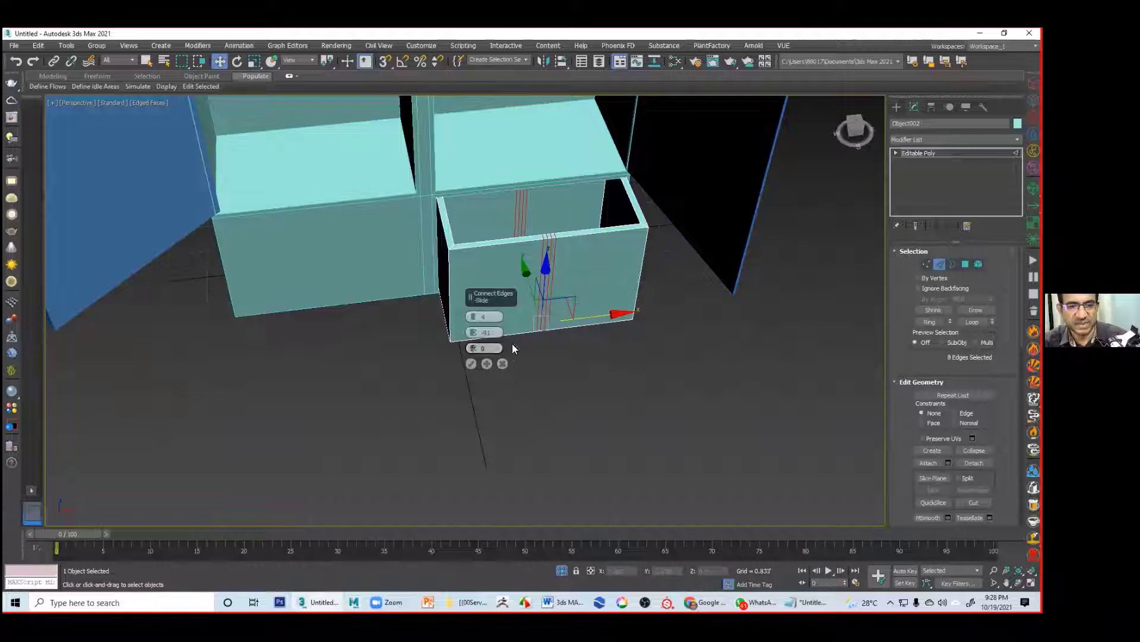
type("0")
key("Return")
left_click(471, 363)
left_click(637, 394)
Step: Connect the drawer's vertical front and back edges with 2 segments and a pinch of -79
middle_click_drag(636, 393, 591, 296, "alt")
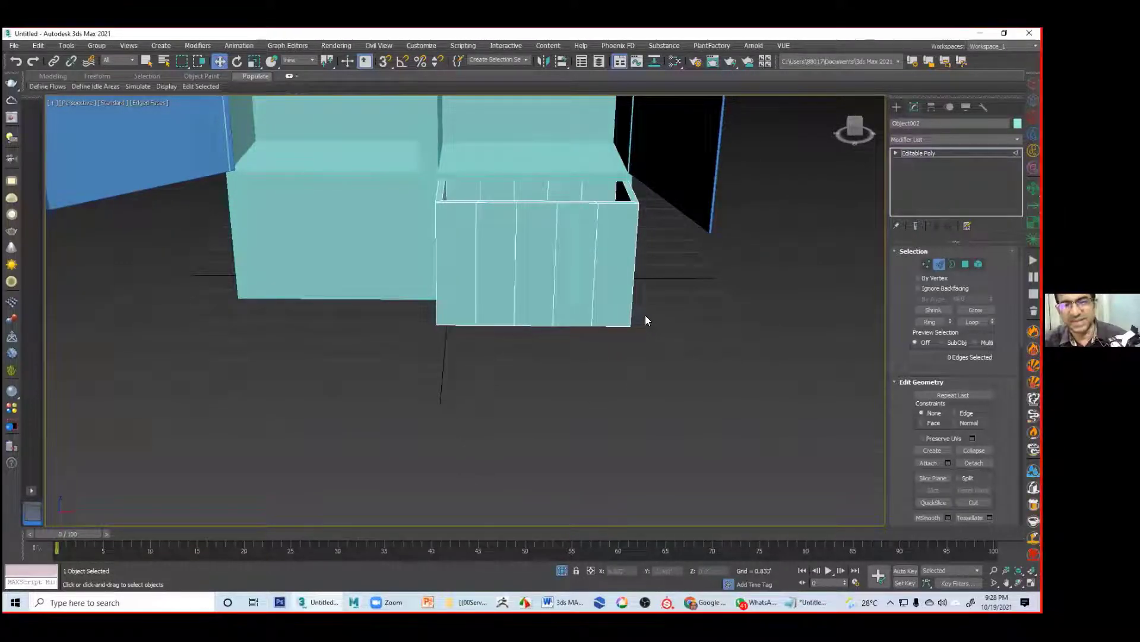
mouse_move(662, 307)
middle_mouse_down("alt")
mouse_move(681, 312)
mouse_move(670, 308)
middle_mouse_up("alt")
left_click_drag(399, 250, 683, 255)
right_click(637, 252)
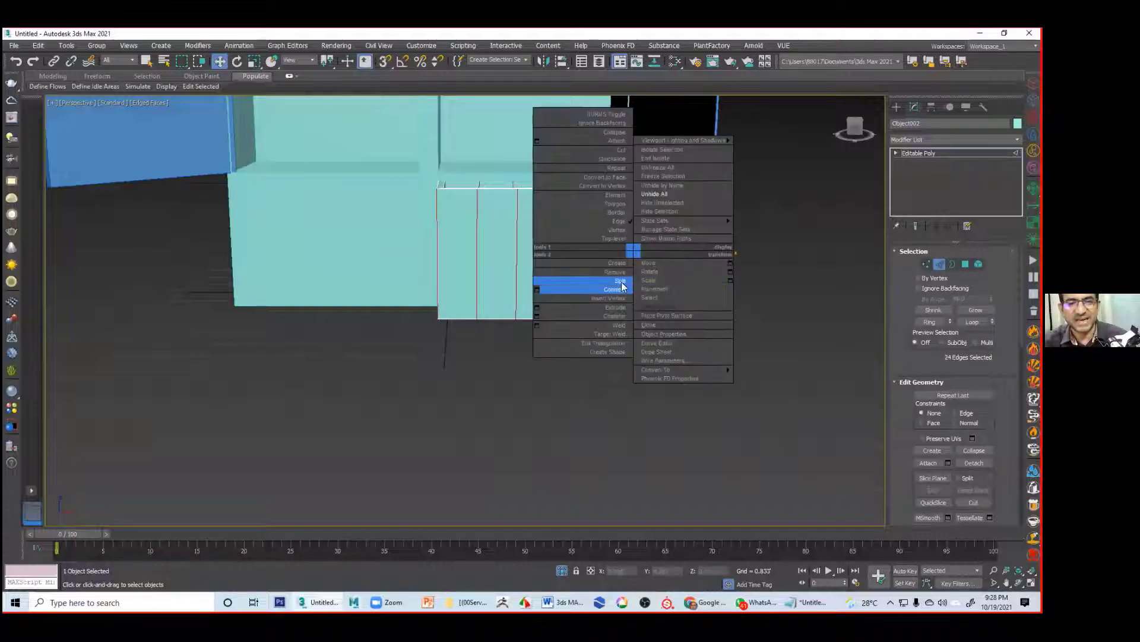
left_click(539, 291)
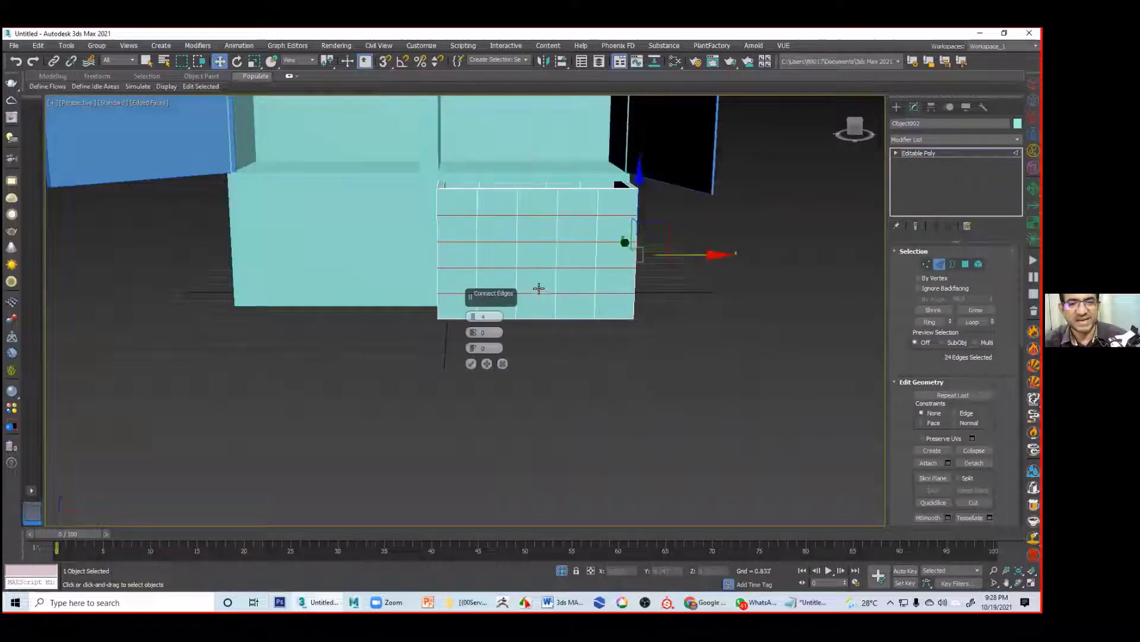
left_click_drag(476, 317, 473, 318)
left_click_drag(473, 332, 478, 498)
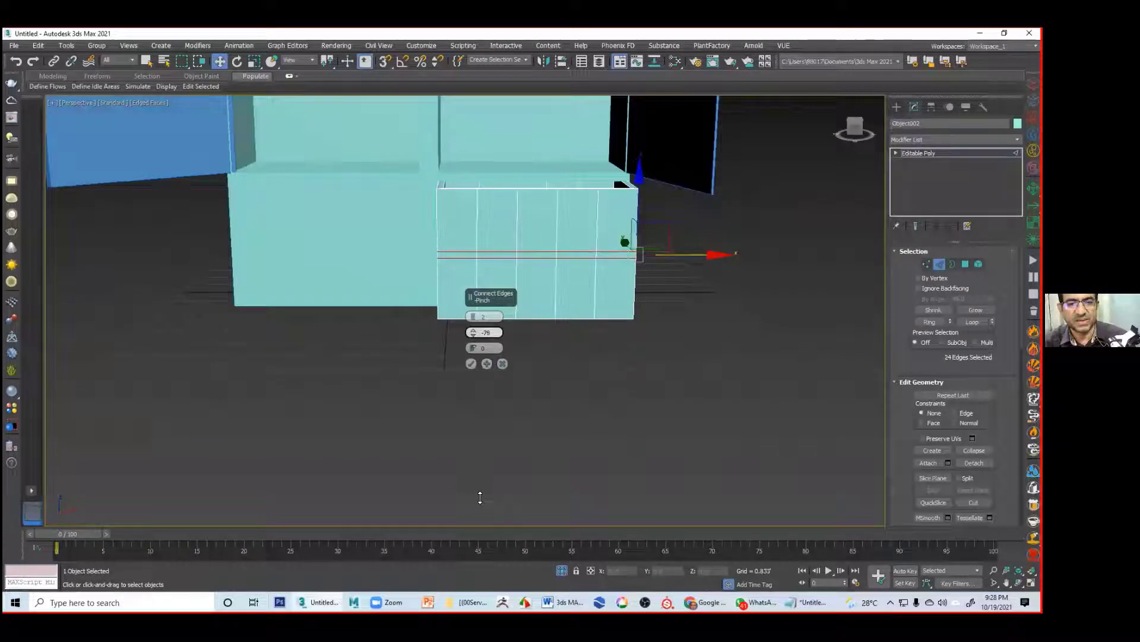
left_click(470, 364)
left_click(597, 360)
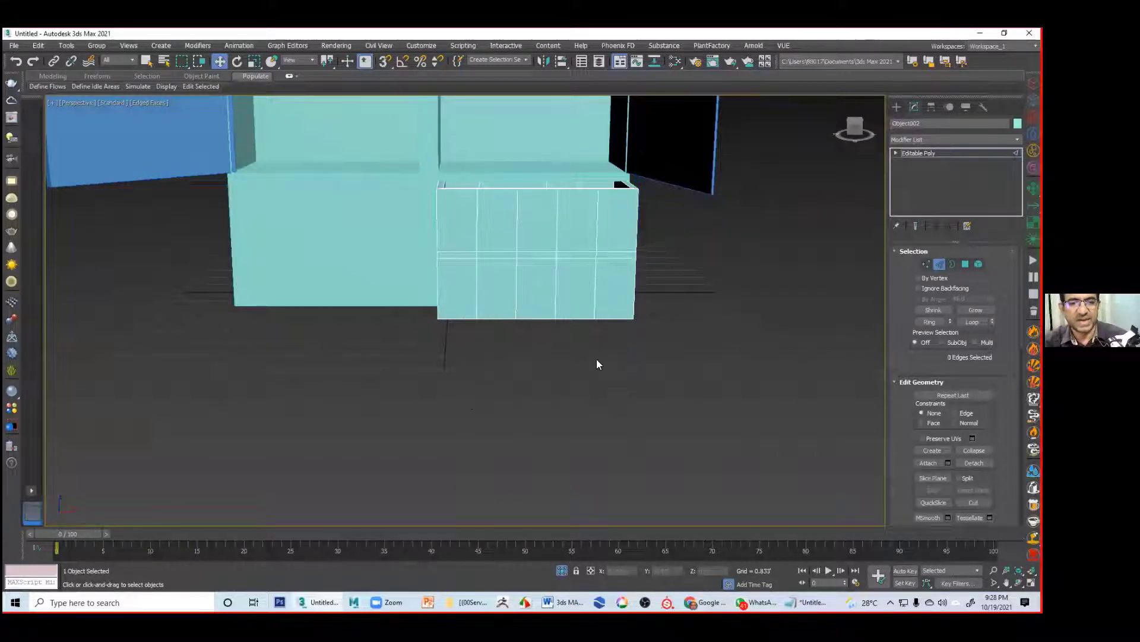
Step: In the Front view, scale the vertices of the drawer's two left vertical divisions together along X into a narrow strip
scroll(569, 351, "up", 5)
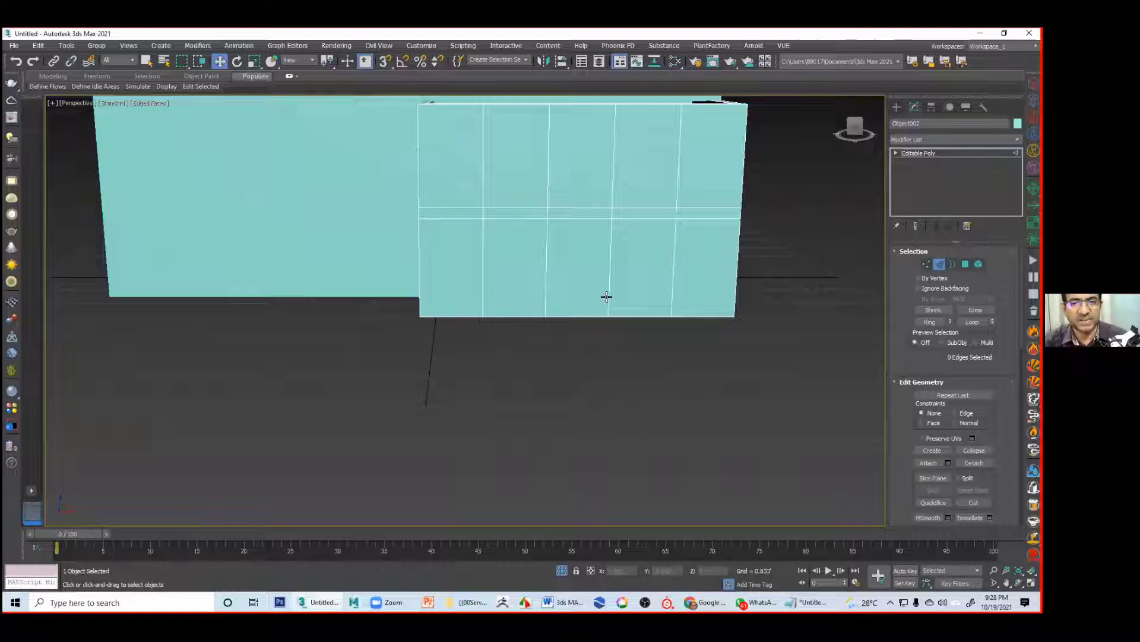
middle_click_drag(600, 303, 583, 325)
key("4")
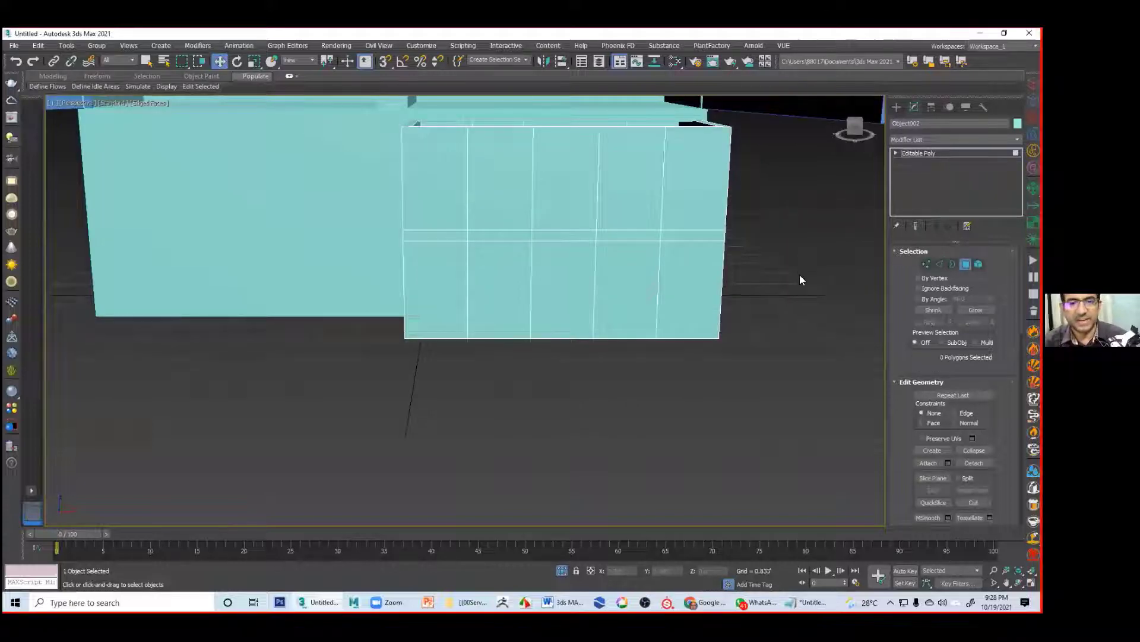
left_click(924, 265)
key("alt+w")
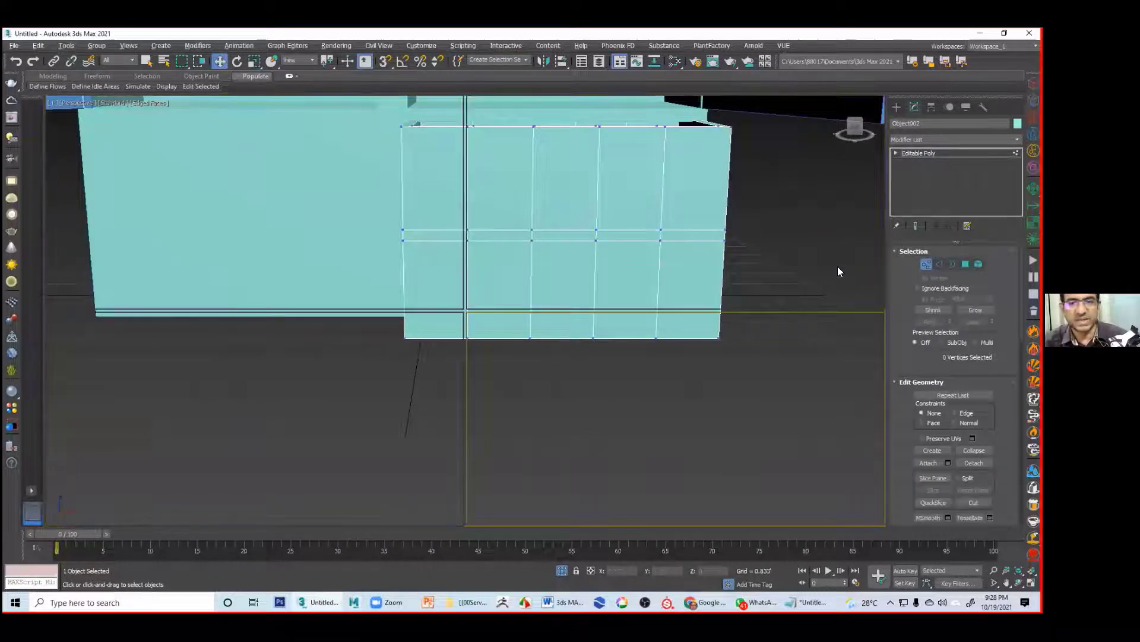
left_click(733, 243)
key("alt+w")
middle_click_drag(608, 279, 633, 240)
left_click_drag(515, 361, 540, 469)
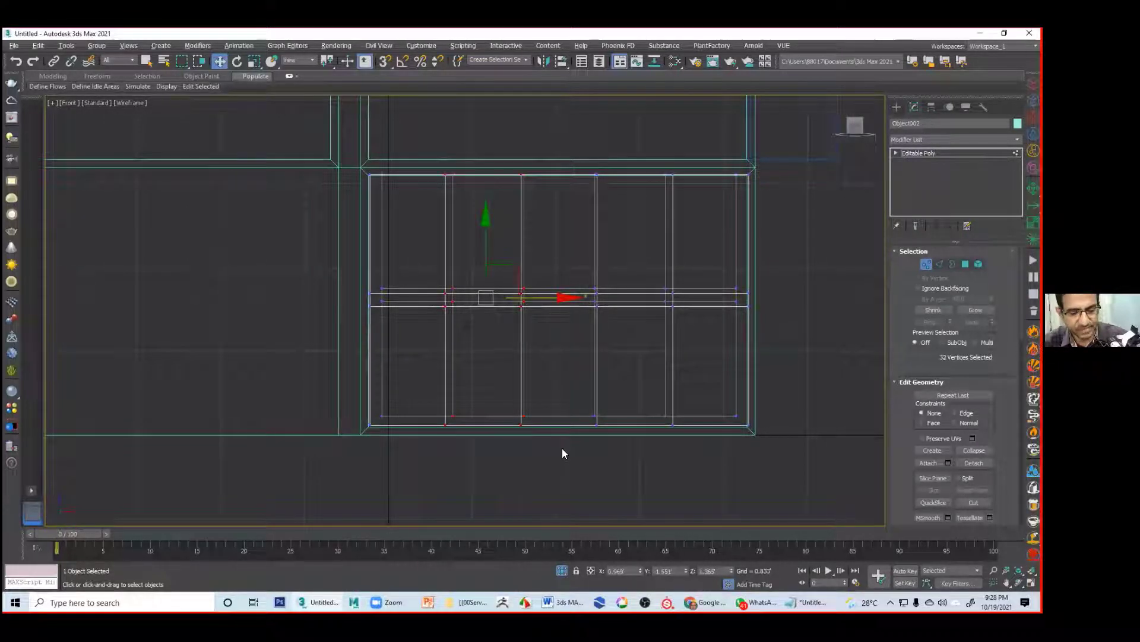
key("r")
left_click_drag(576, 301, 338, 338)
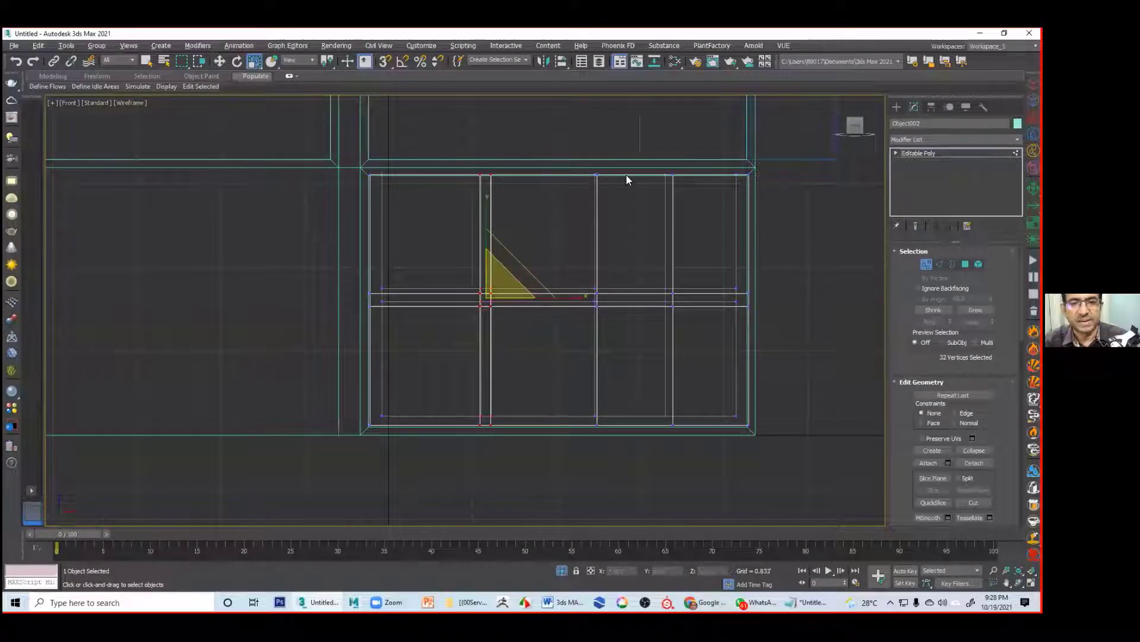
Step: Scale the vertices of the two right vertical divisions together along X into a matching narrow strip
left_click_drag(702, 447, 697, 457)
left_click_drag(563, 139, 729, 478)
left_click_drag(706, 522, 705, 473)
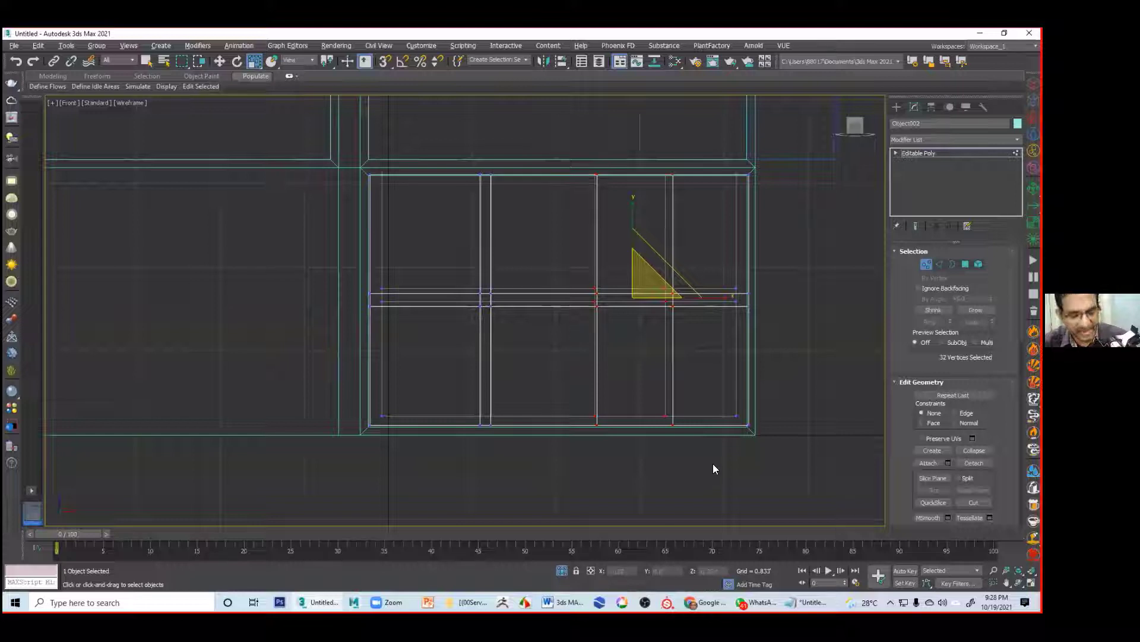
left_click_drag(726, 299, 438, 352)
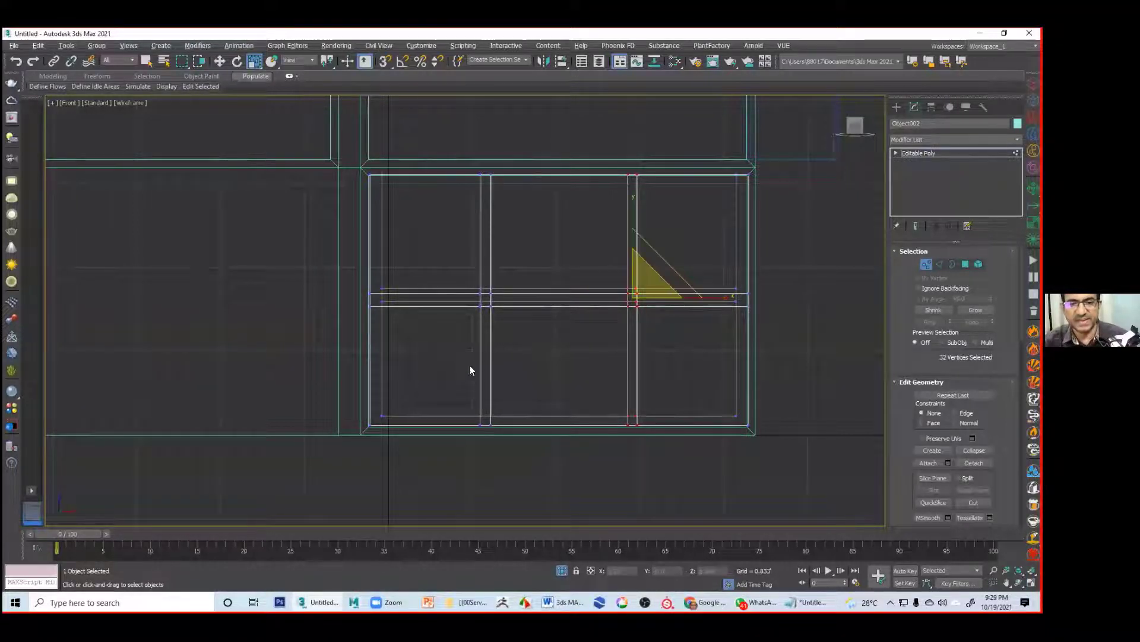
left_click(803, 284)
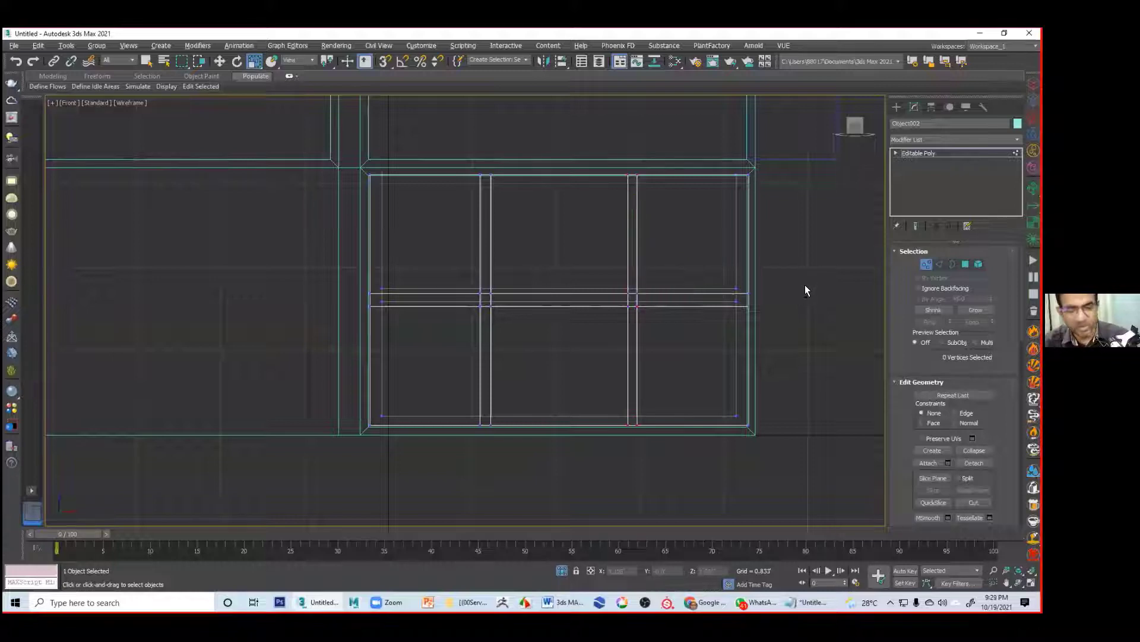
Step: Return to the Perspective view, leave vertex editing and reselect the drawer
key("alt+w")
left_click(807, 350)
key("alt+w")
middle_click_drag(614, 351, 630, 403, "alt")
left_click(926, 264)
left_click(847, 256)
middle_click_drag(805, 263, 795, 298)
left_click(688, 308)
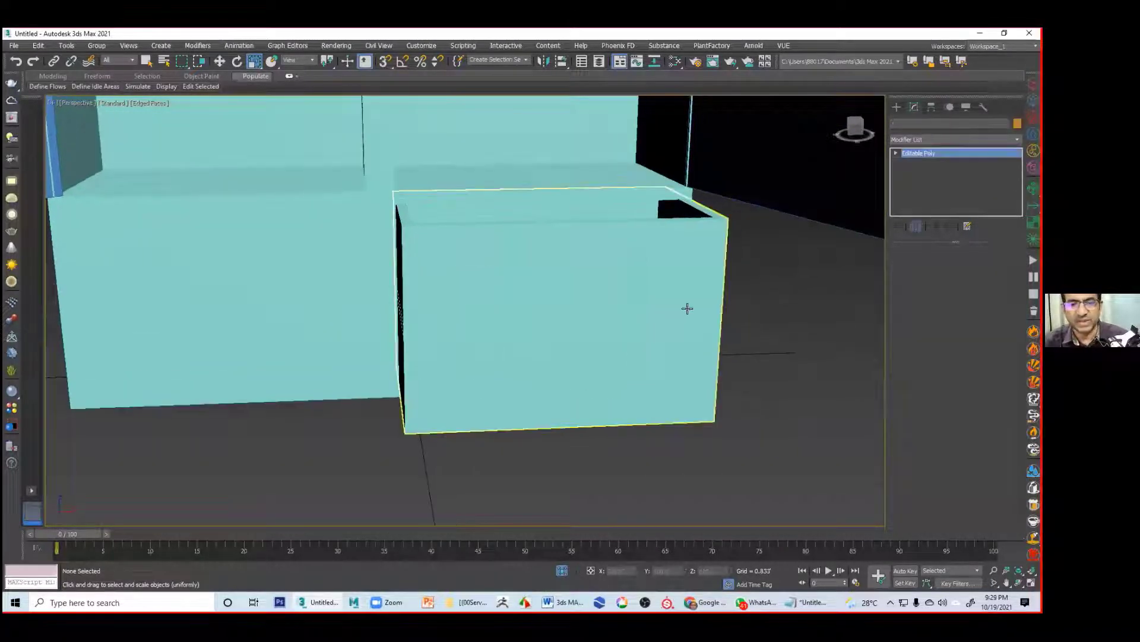
Step: Try to remove the upper horizontal edge loop around the drawer, undo it and leave edge editing
left_click(939, 264)
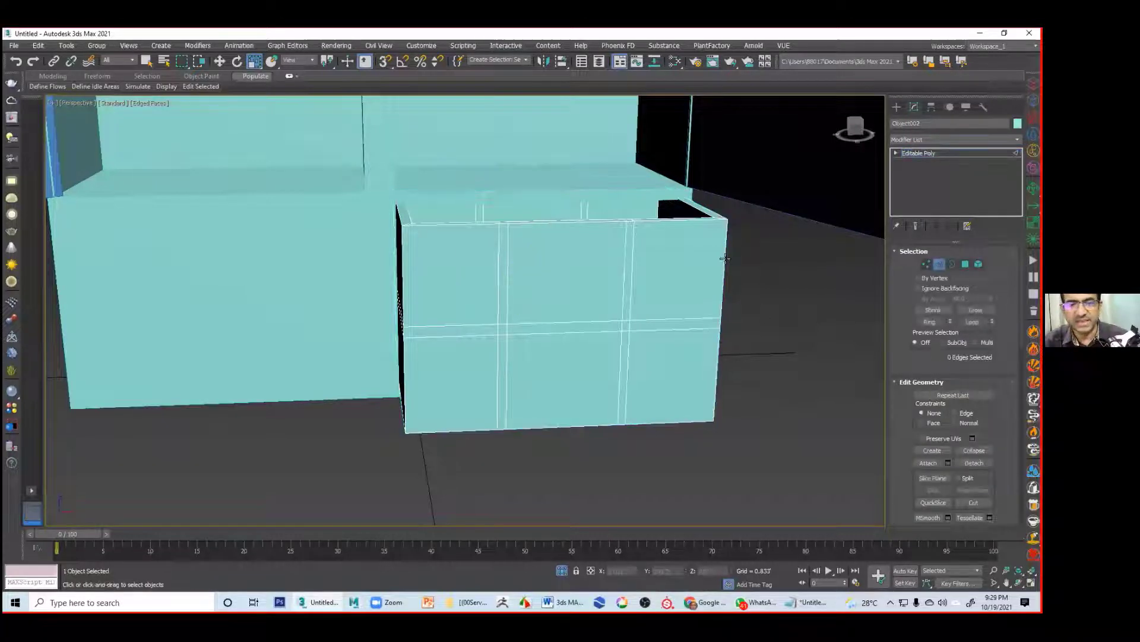
middle_click_drag(716, 302, 722, 334)
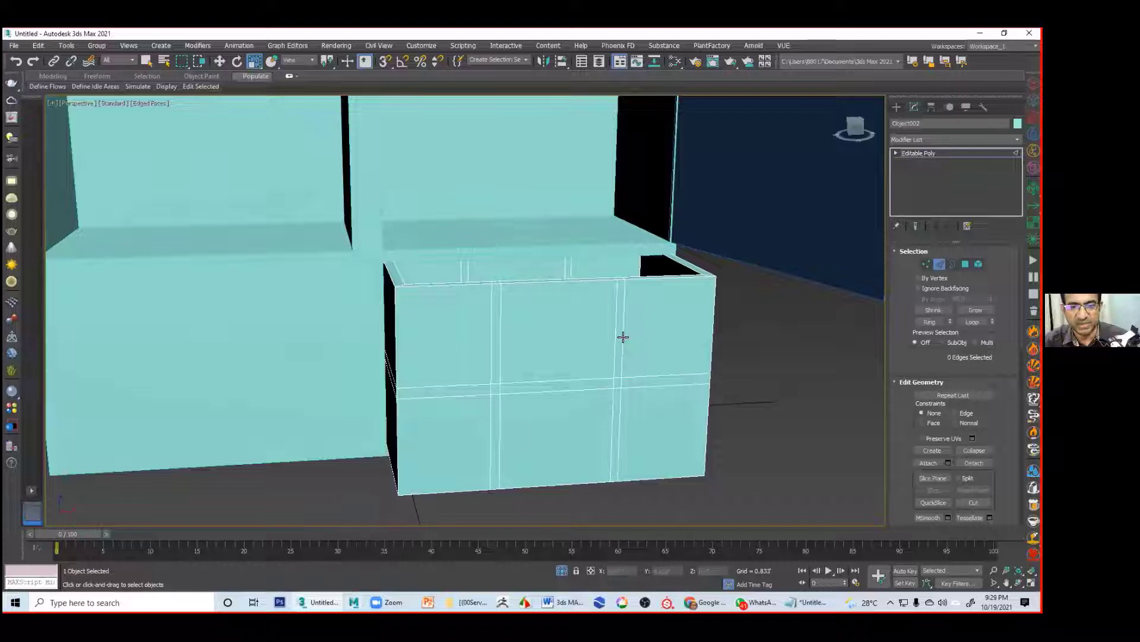
left_click(635, 378)
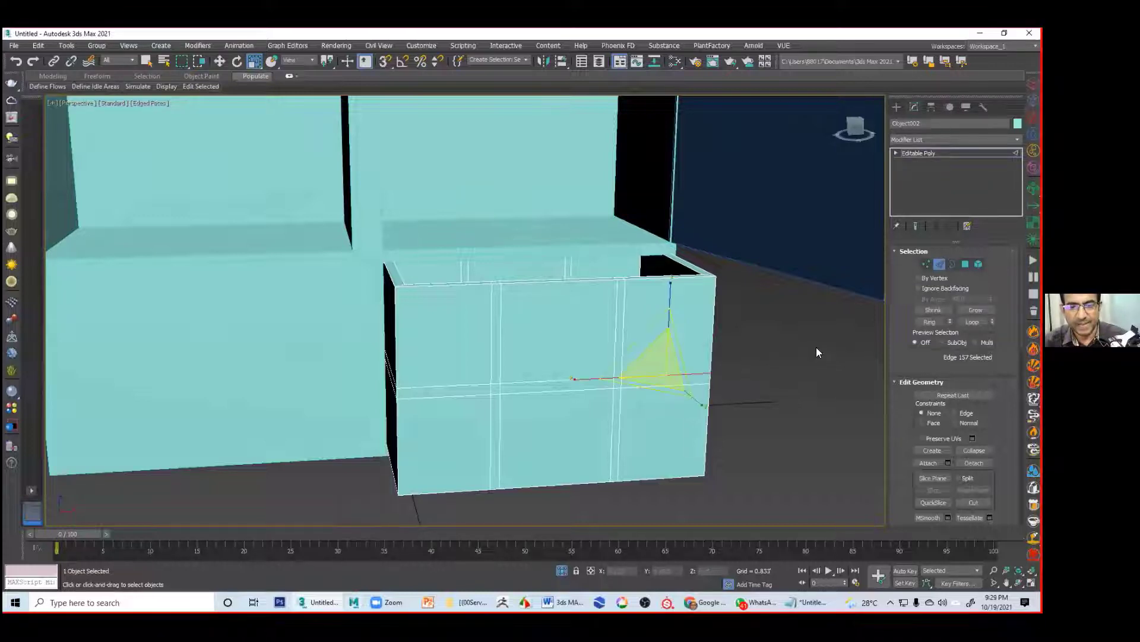
key("q")
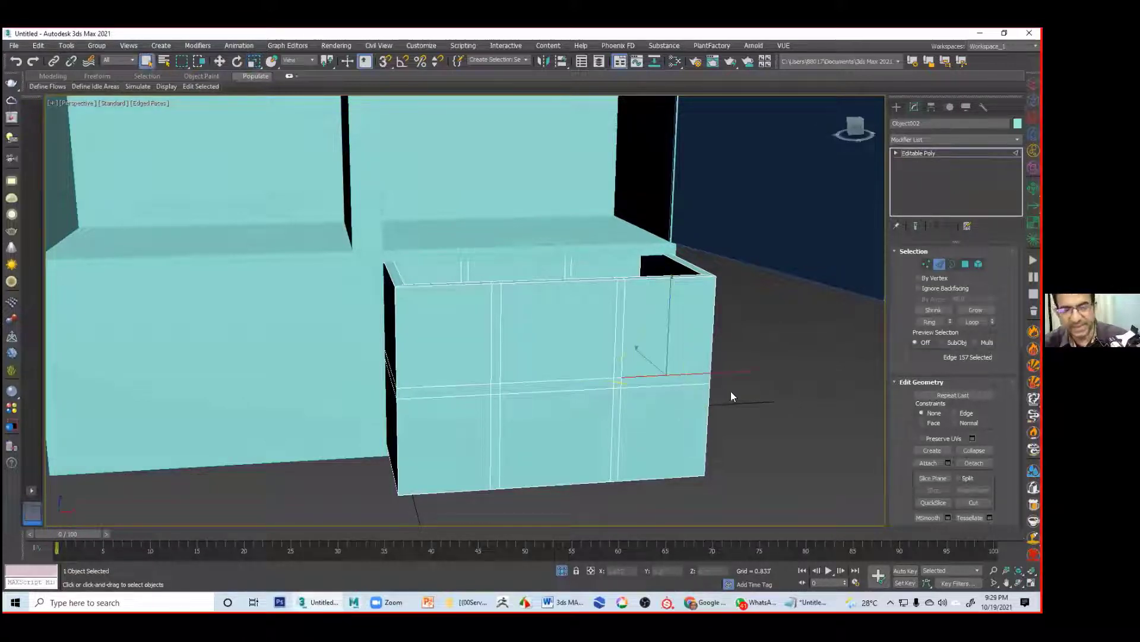
double_click(657, 374)
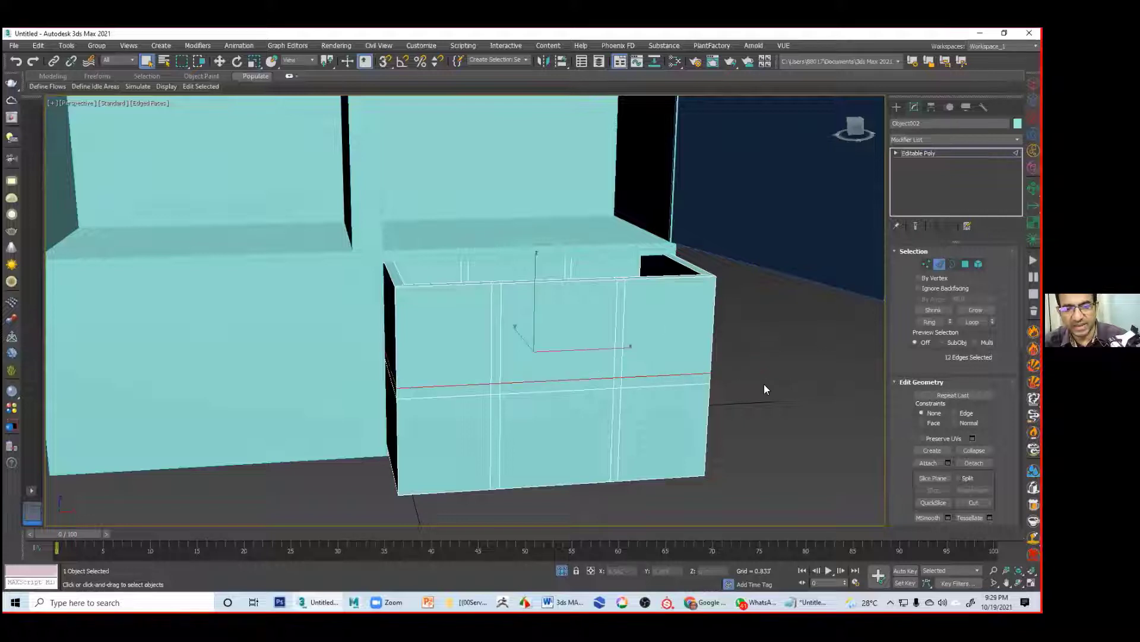
left_click(796, 385)
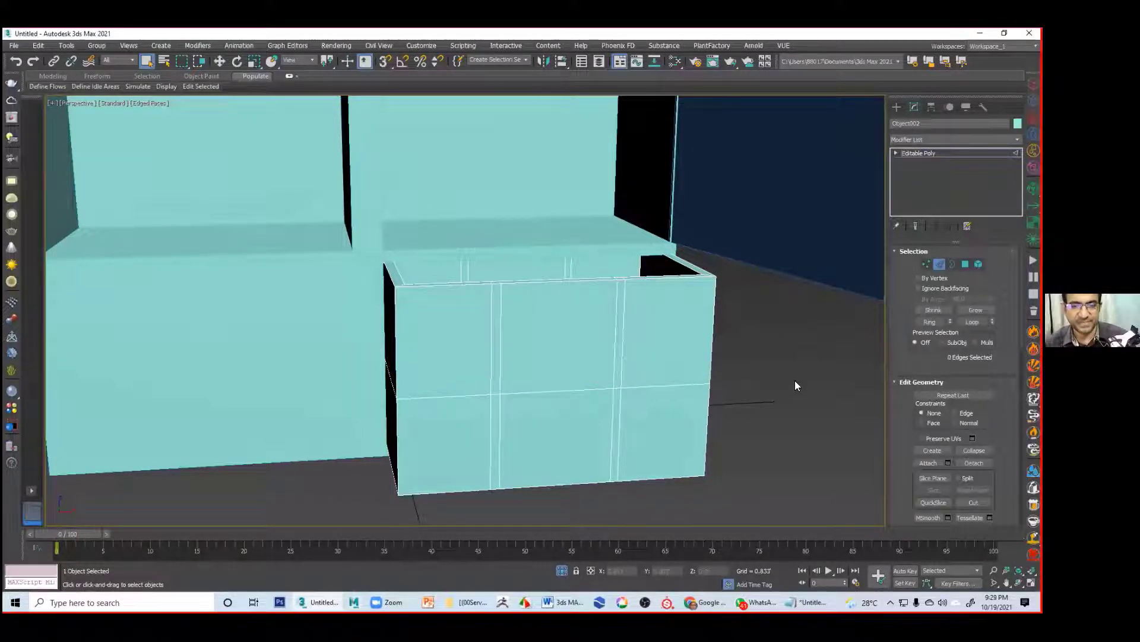
key("ctrl+z")
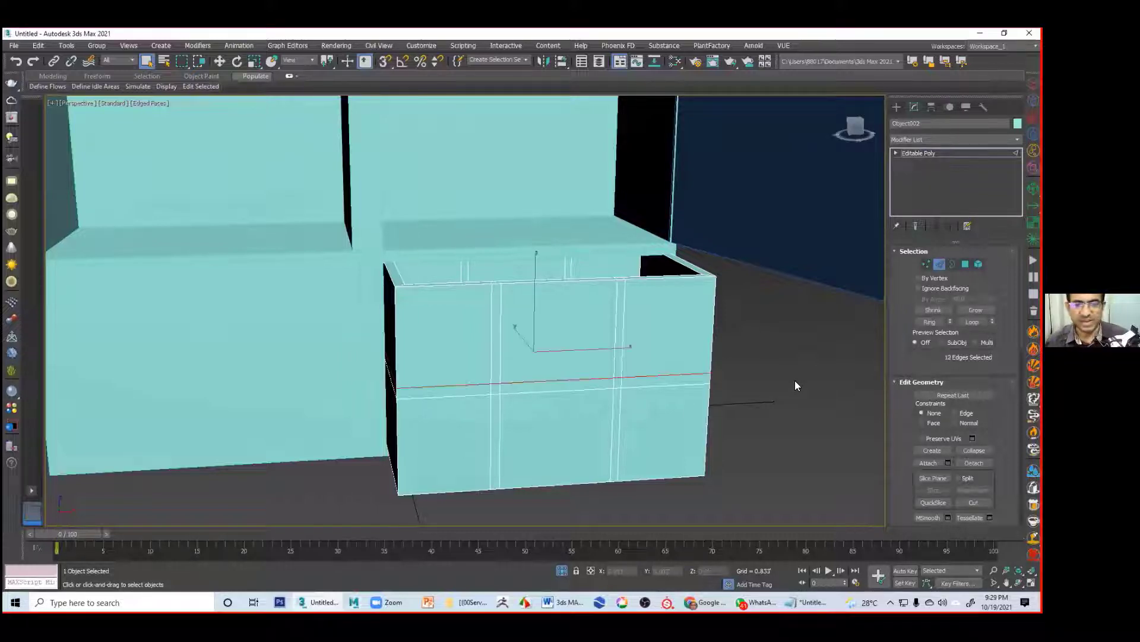
left_click(939, 264)
left_click(837, 272)
left_click(703, 343)
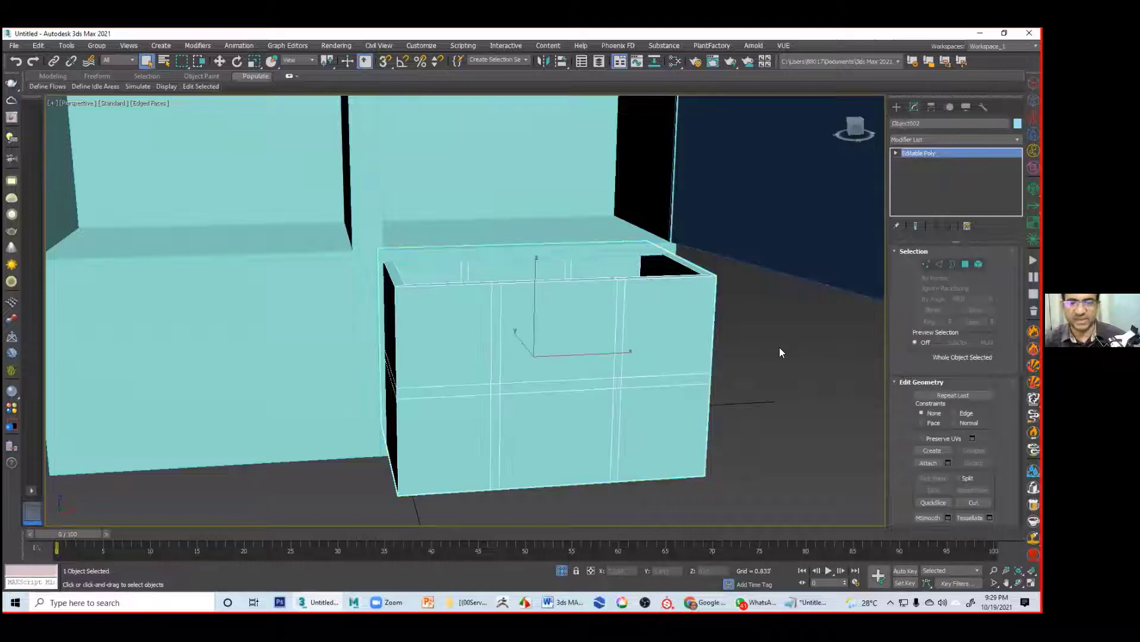
Step: Extrude the two small polygons where the narrow strips cross on the drawer front to form handle posts
mouse_move(635, 468)
middle_mouse_down("alt")
mouse_move(650, 458)
mouse_move(639, 461)
middle_mouse_up("alt")
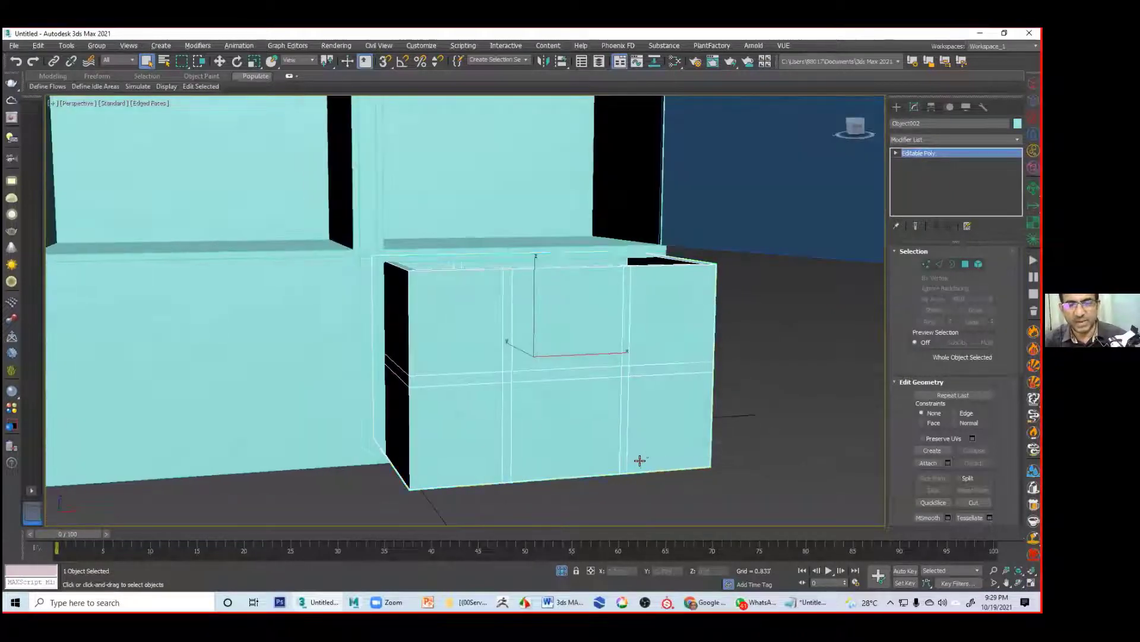
key("4")
left_click(624, 371)
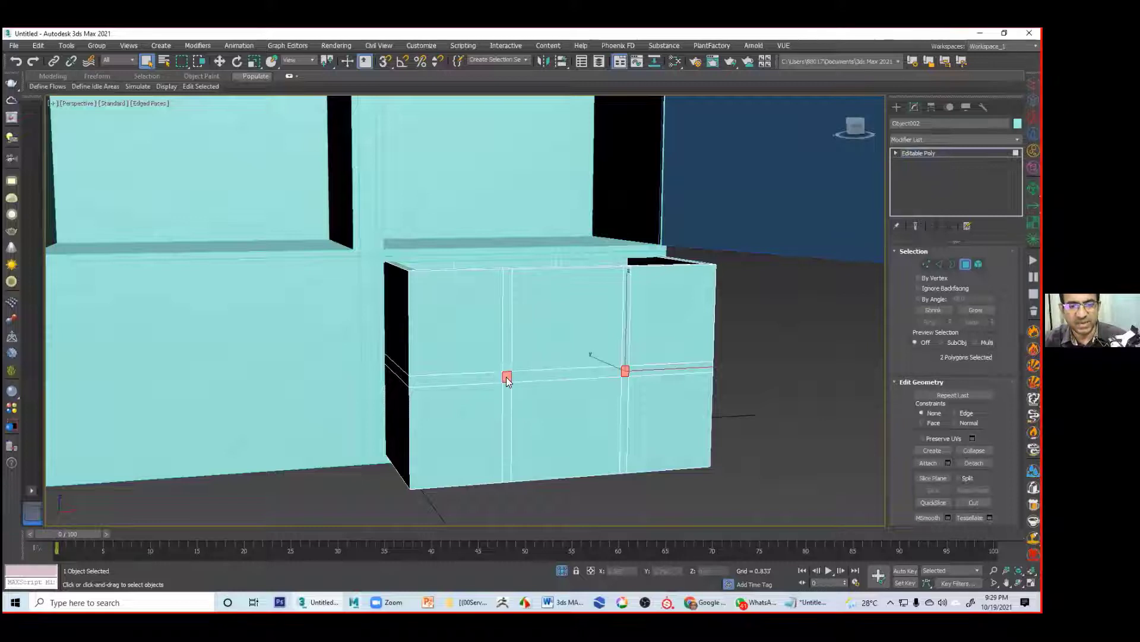
right_click(507, 376)
left_click(454, 396)
left_click_drag(509, 380, 522, 357)
middle_click_drag(522, 357, 586, 415, "alt")
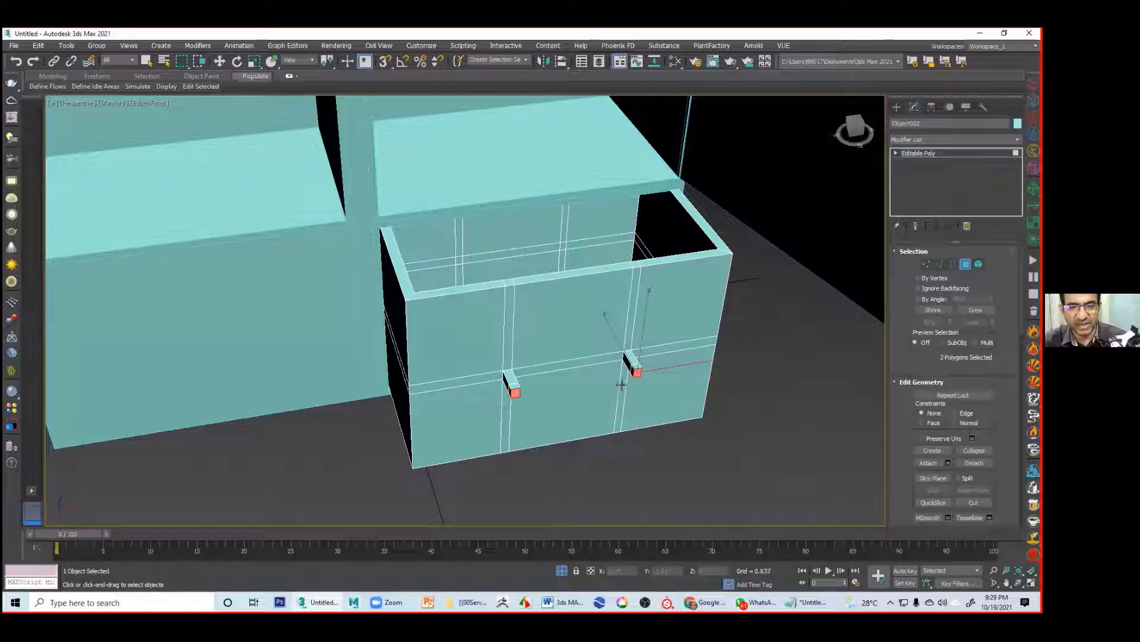
Step: Bridge the facing inner end polygons of the two handle posts with 4 segments
middle_click_drag(617, 390, 627, 363, "alt")
left_click(621, 361)
middle_click_drag(571, 390, 512, 378, "alt")
left_click(521, 321, "ctrl")
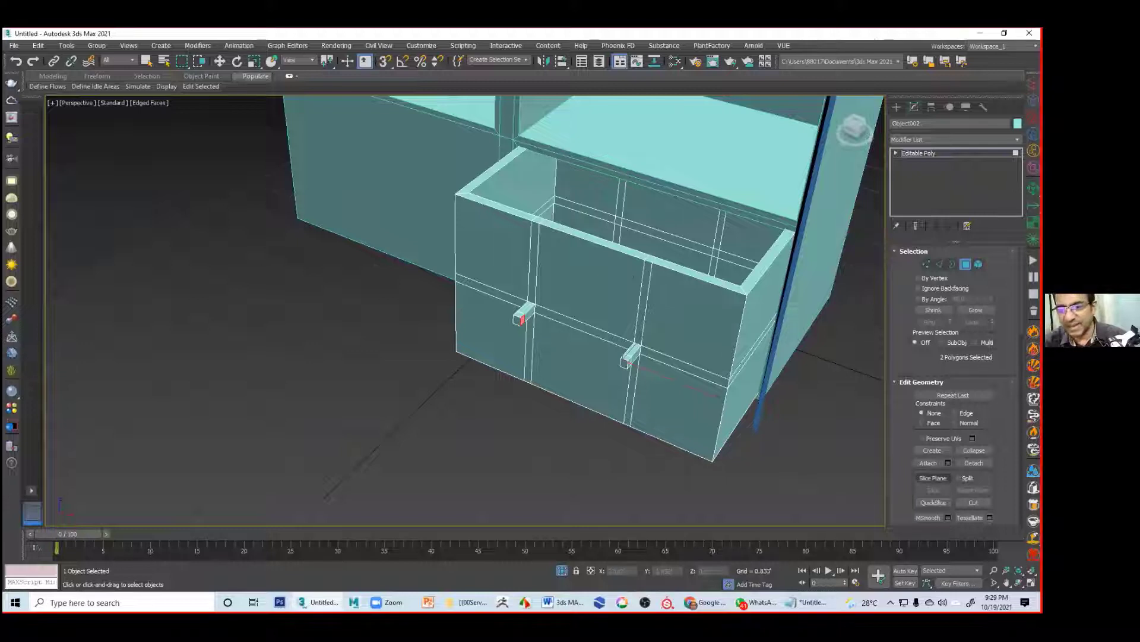
left_click_drag(906, 483, 882, 285)
left_click(919, 483)
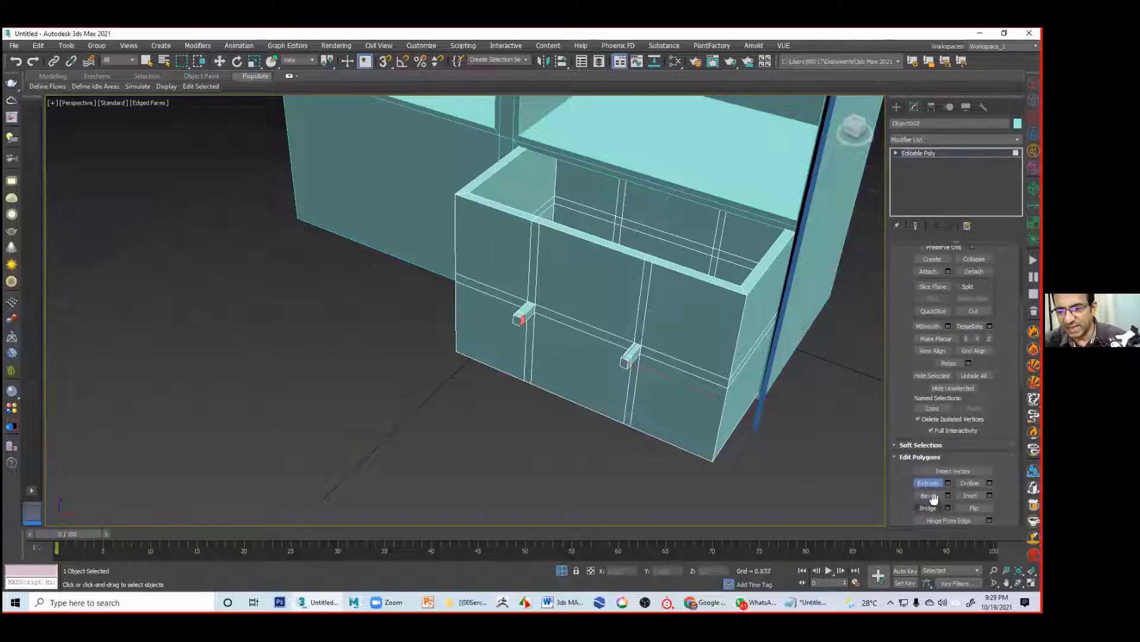
left_click(948, 508)
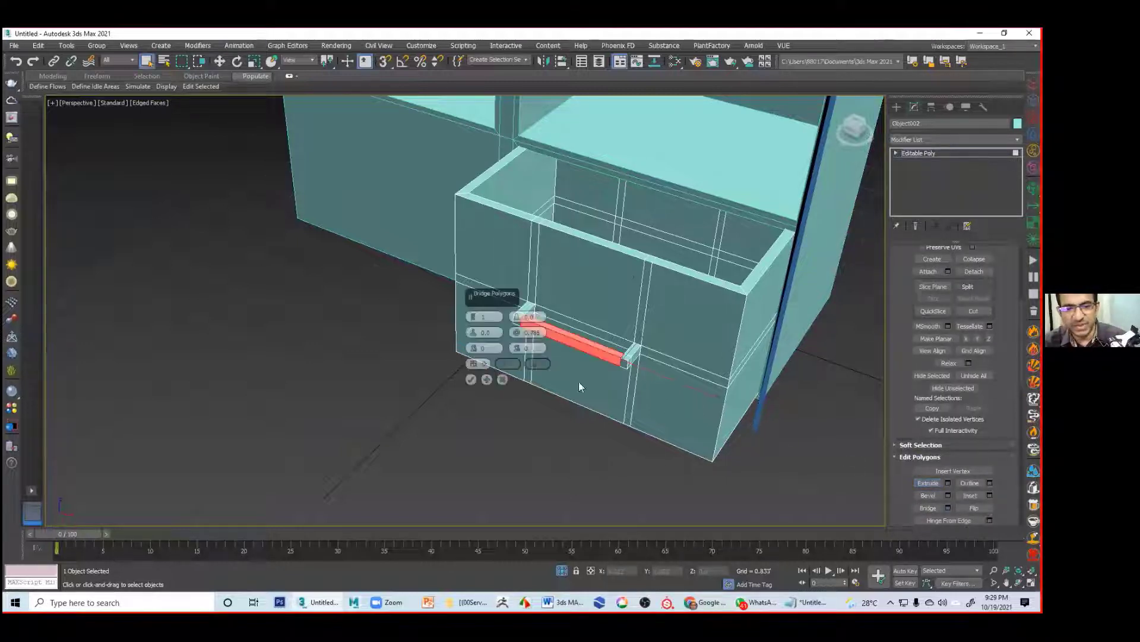
left_click(471, 315)
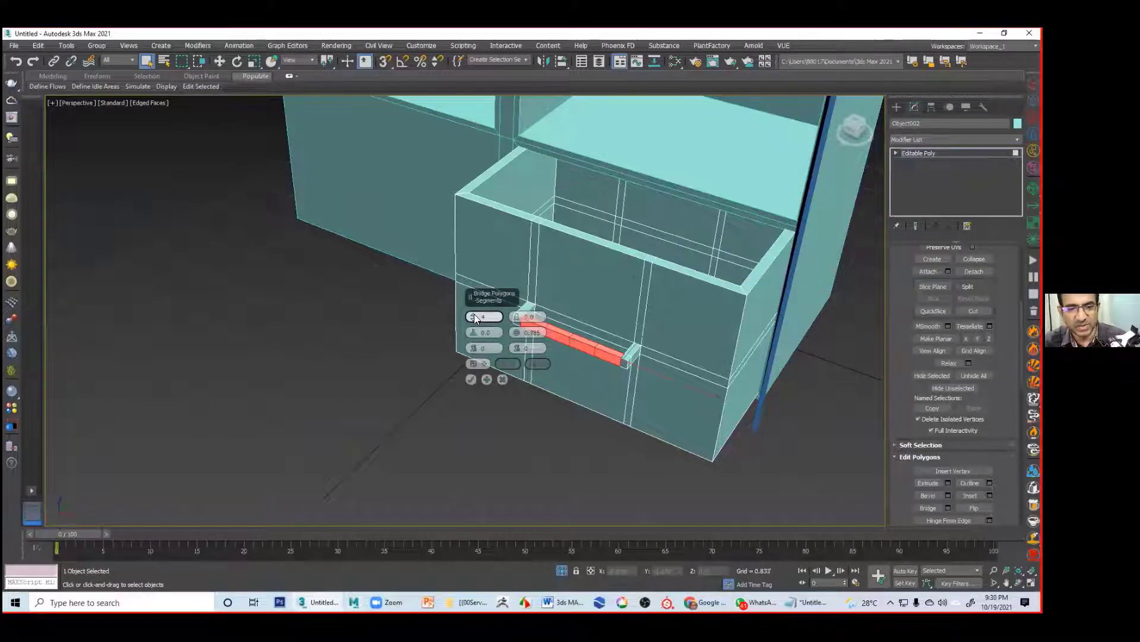
left_click(471, 379)
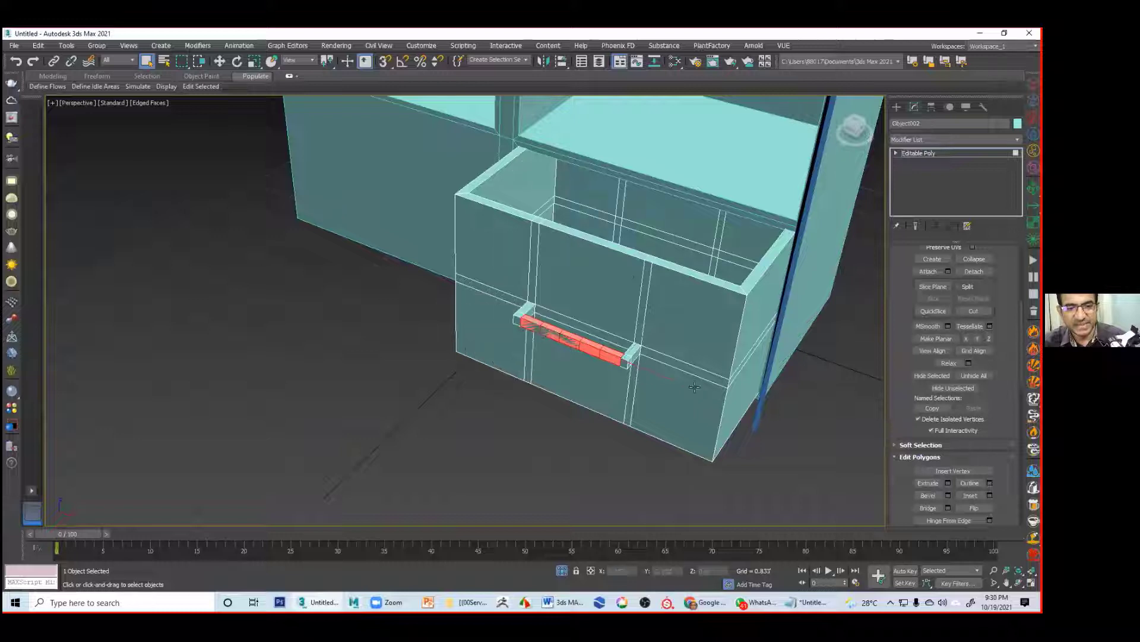
left_click(549, 425)
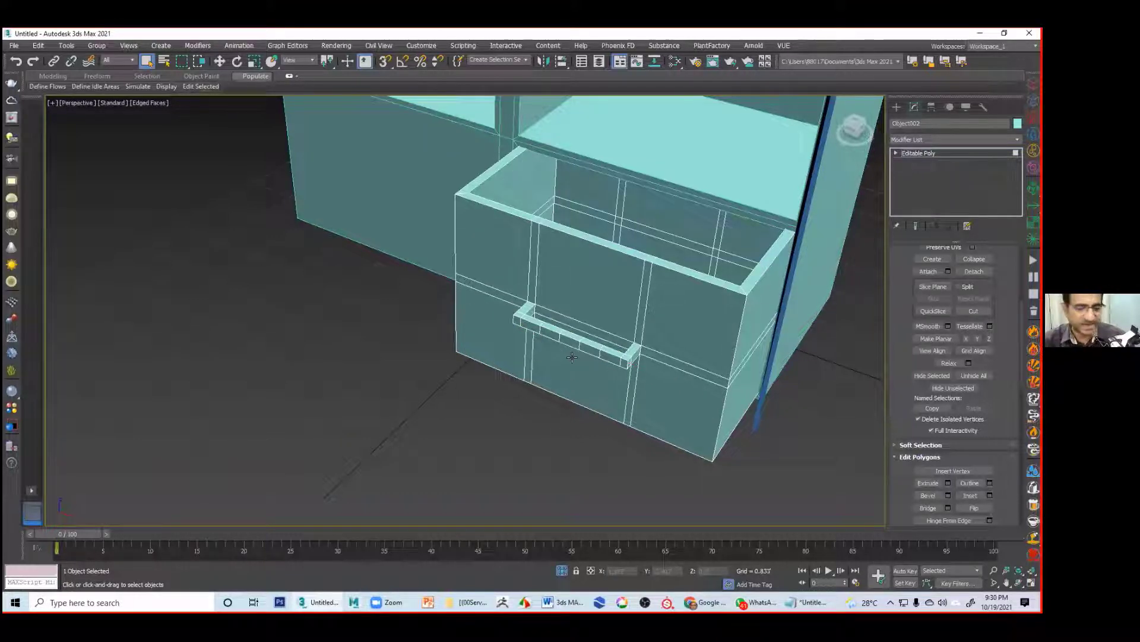
Step: In the Top view, move the handle bar's two middle columns of vertices outward, away from the drawer front
key("alt+w")
right_click(367, 256)
key("alt+w")
middle_click_drag(497, 319, 635, 194)
scroll(634, 232, "up", 5)
middle_click_drag(710, 257, 624, 285)
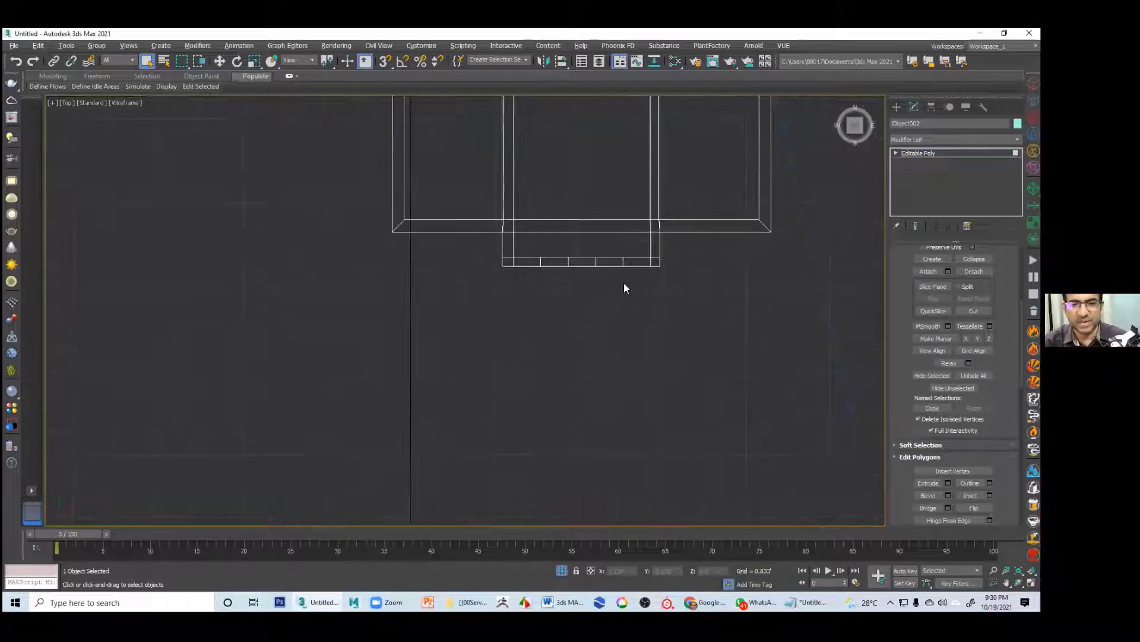
left_click(896, 153)
left_click(916, 162)
scroll(530, 317, "up", 3)
middle_click_drag(529, 317, 489, 322)
left_click_drag(482, 234, 556, 312)
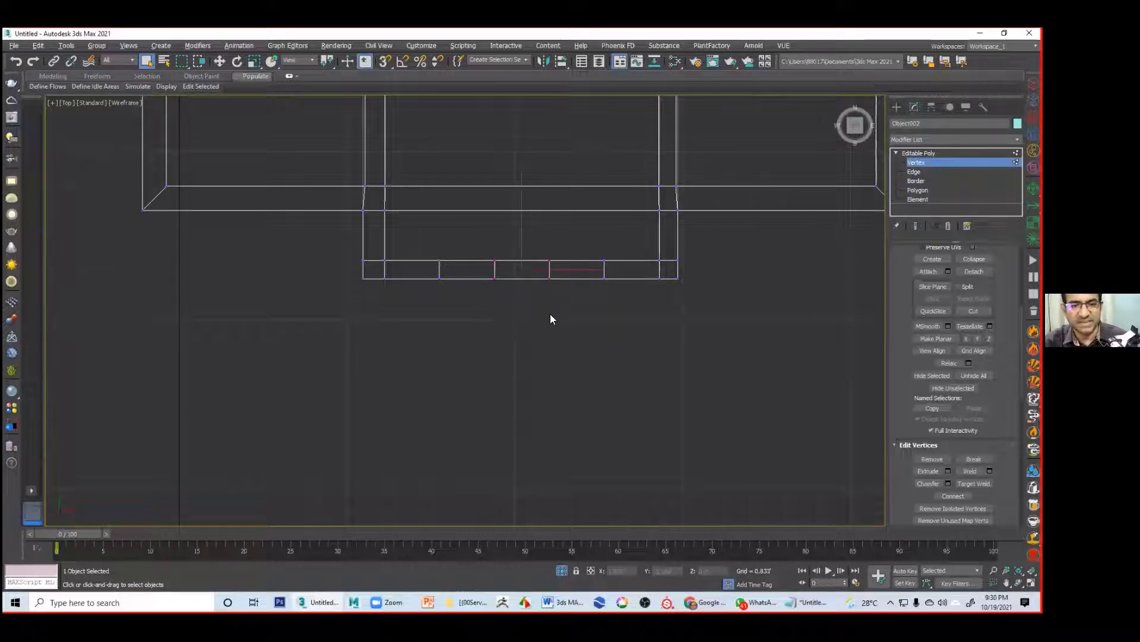
key("w")
left_click_drag(519, 260, 520, 273)
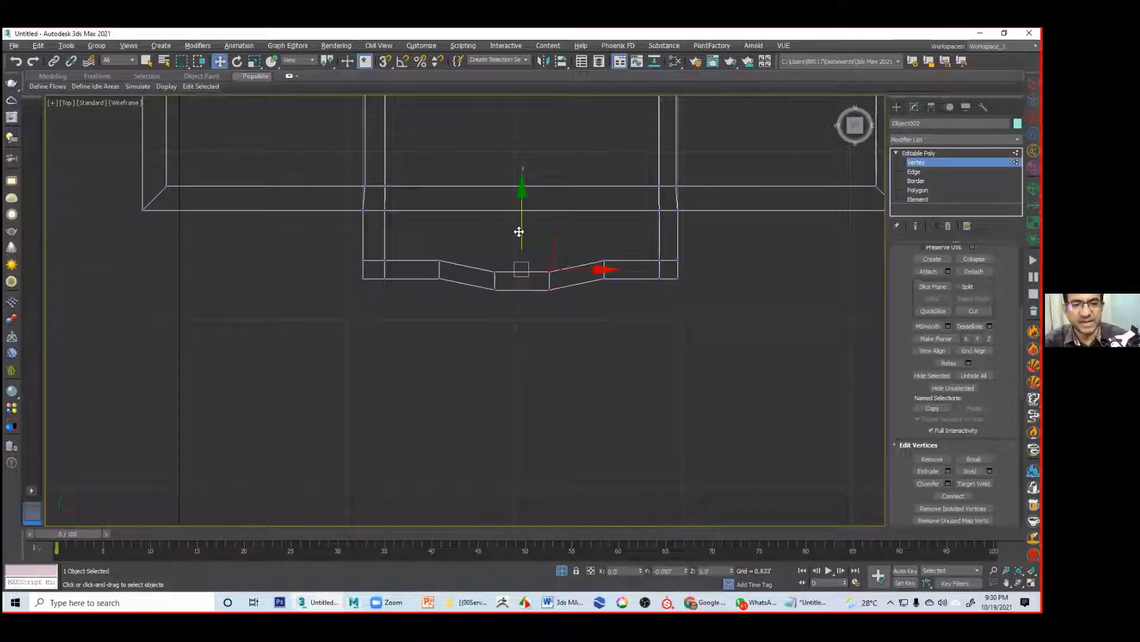
Step: Move the vertex columns on either side of the handle's middle slightly outward to curve the bar smoothly
left_click_drag(434, 250, 493, 301)
left_click_drag(597, 240, 615, 295, "ctrl")
left_click_drag(523, 230, 523, 236)
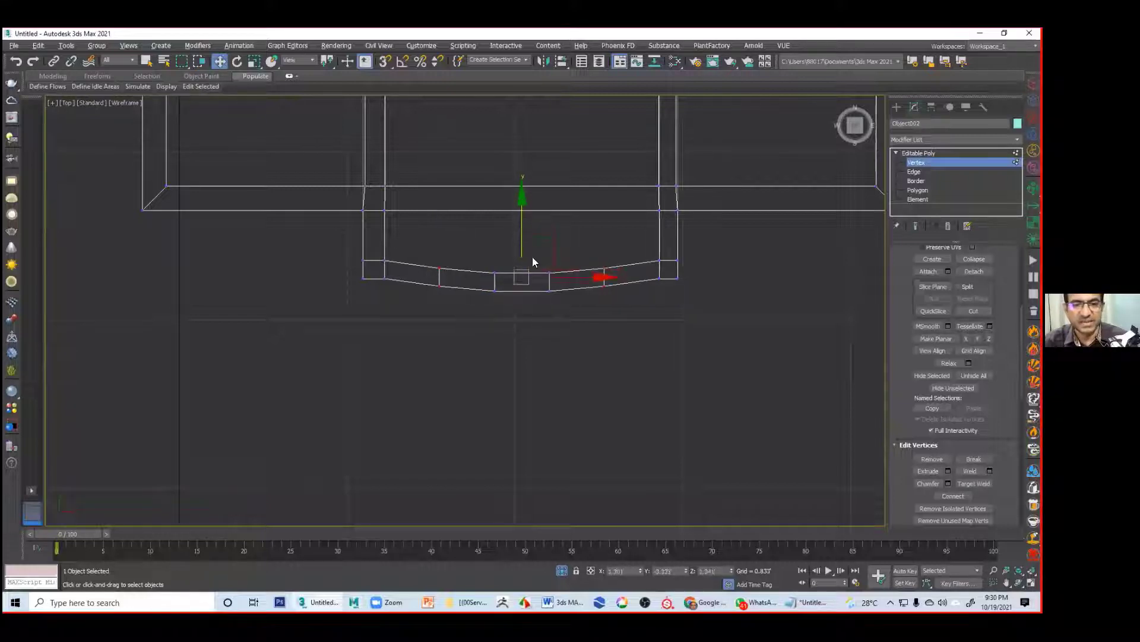
Step: Move the handle bar's four middle vertex columns slightly farther outward from the drawer front in the Top view
left_click_drag(432, 248, 619, 318)
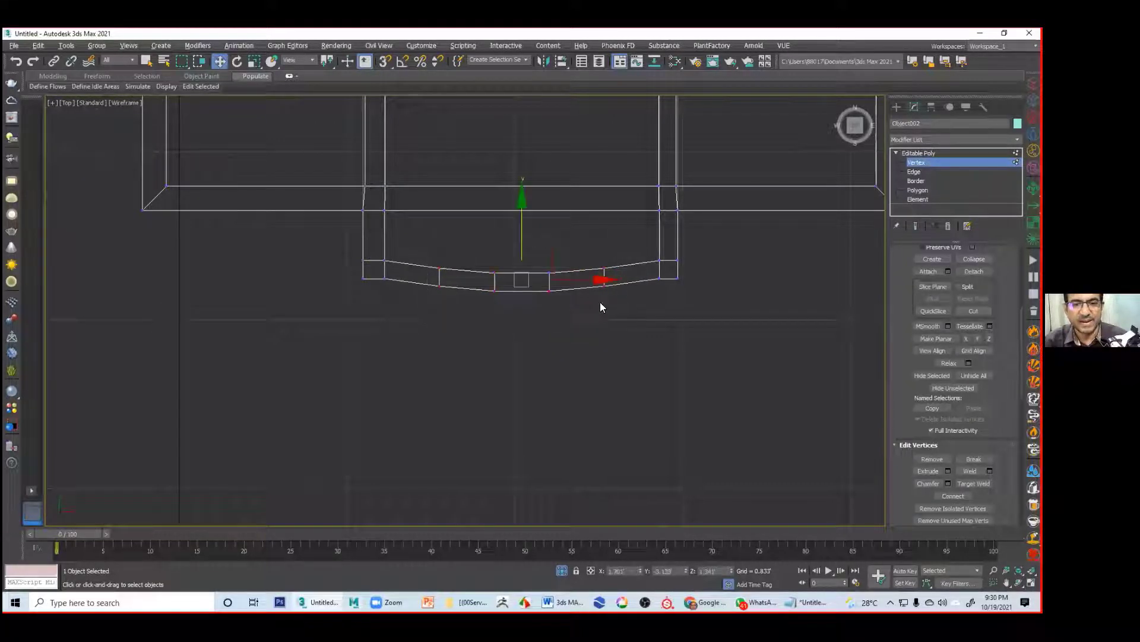
left_click_drag(523, 244, 524, 249)
left_click(537, 332)
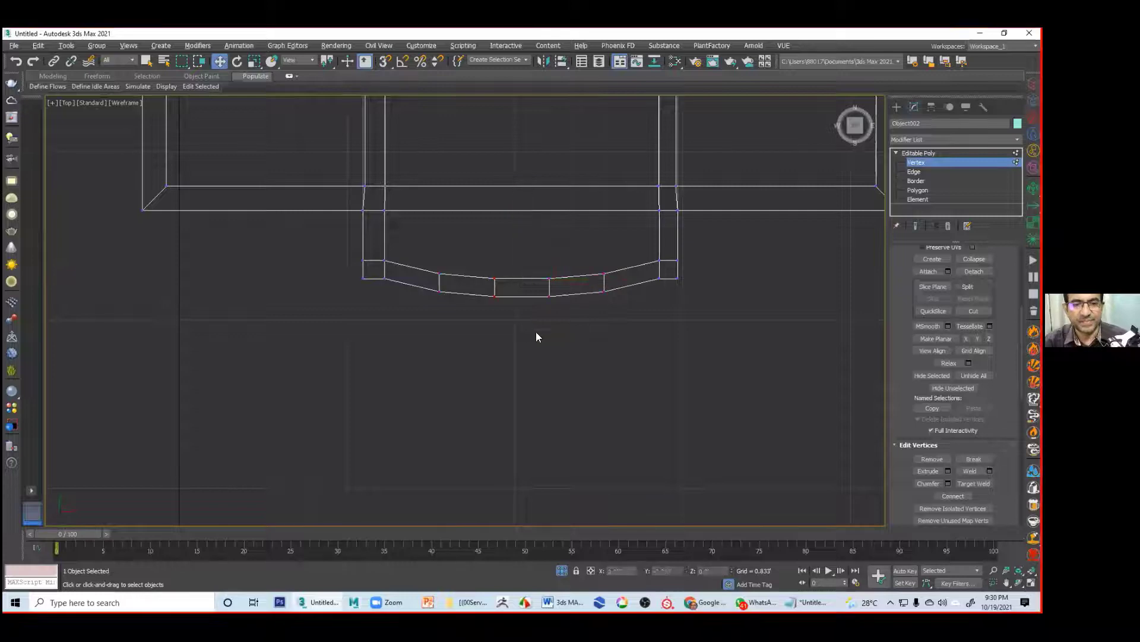
Step: Leave vertex editing and slide the whole drawer with its handle back along Y into the cabinet's lower compartment in Perspective
key("alt+w")
left_click(644, 404)
key("alt+w")
middle_click_drag(571, 390, 747, 365, "alt")
scroll(753, 365, "up", 4)
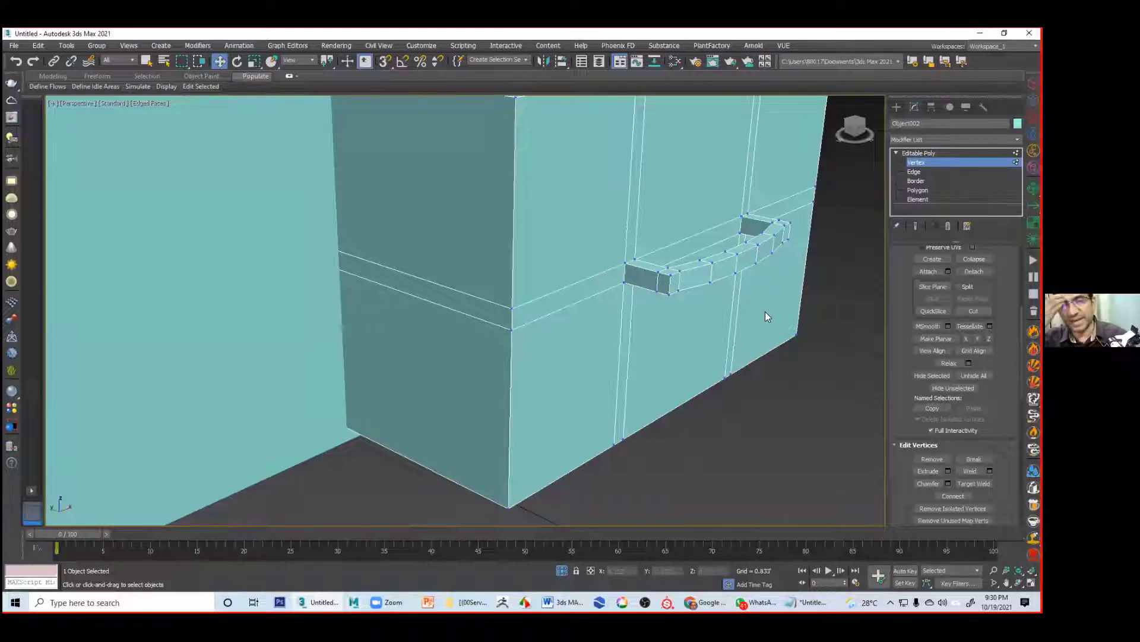
left_click(921, 153)
left_click(771, 389)
scroll(713, 401, "down", 6)
mouse_move(722, 411)
middle_mouse_down("alt")
mouse_move(736, 395)
mouse_move(703, 402)
mouse_move(716, 436)
mouse_move(702, 416)
middle_mouse_up("alt")
left_click(704, 403)
left_click_drag(625, 341, 565, 328)
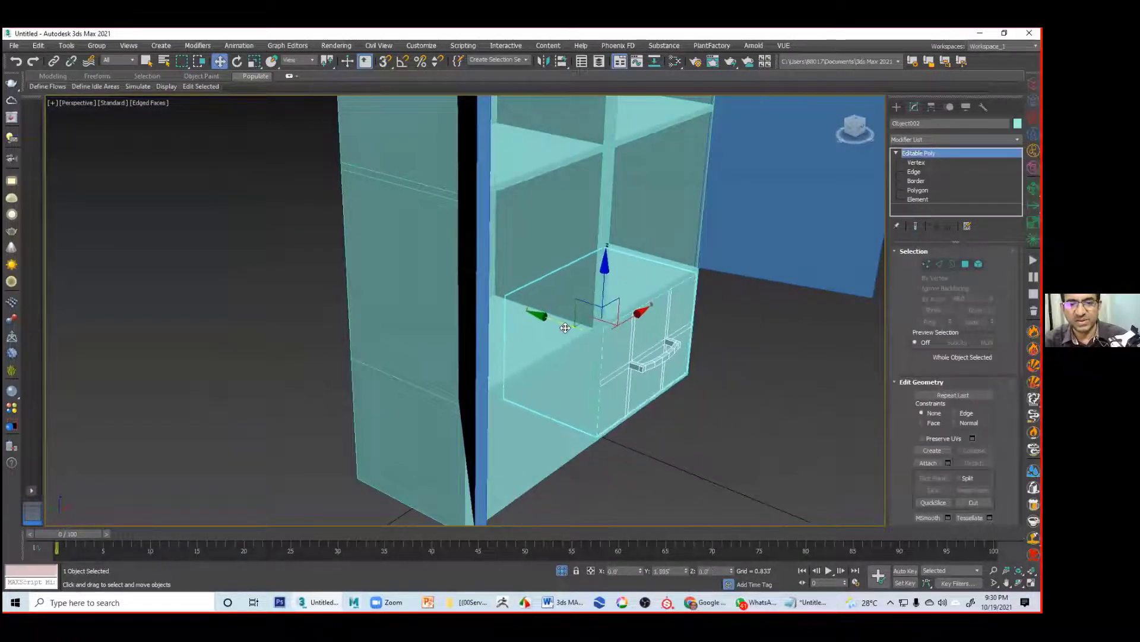
Step: Examine the cabinet with its doors, shelves and fitted drawer from the front, side, above and below
mouse_move(706, 320)
middle_mouse_down("alt")
mouse_move(711, 303)
mouse_move(721, 326)
middle_mouse_up("alt")
middle_click_drag(689, 422, 694, 343, "alt")
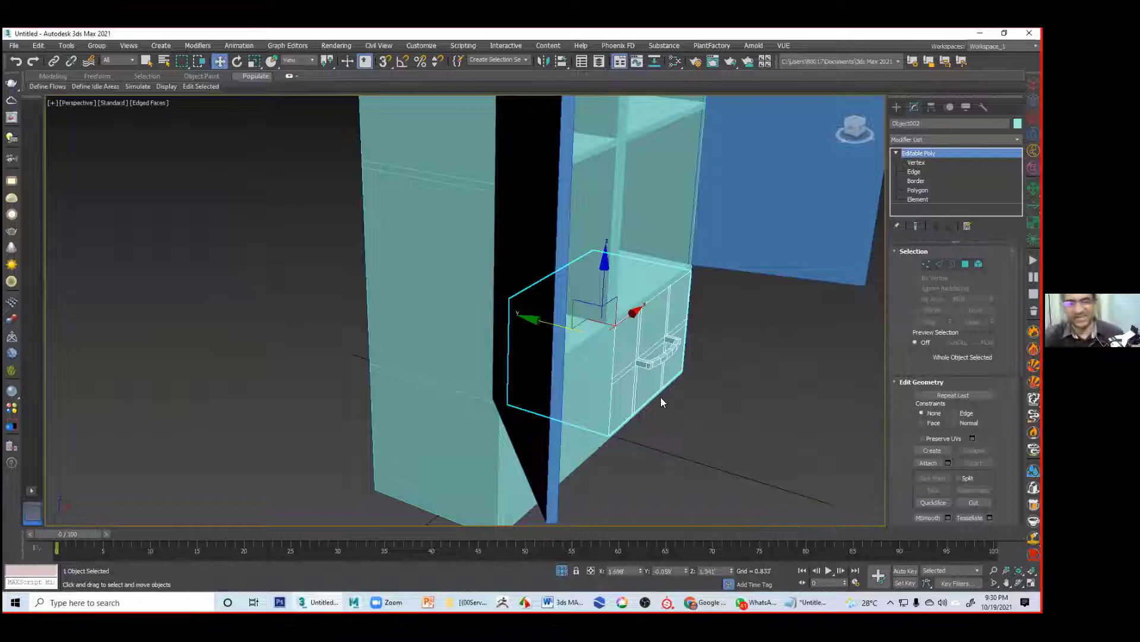
middle_click_drag(740, 347, 718, 388, "alt")
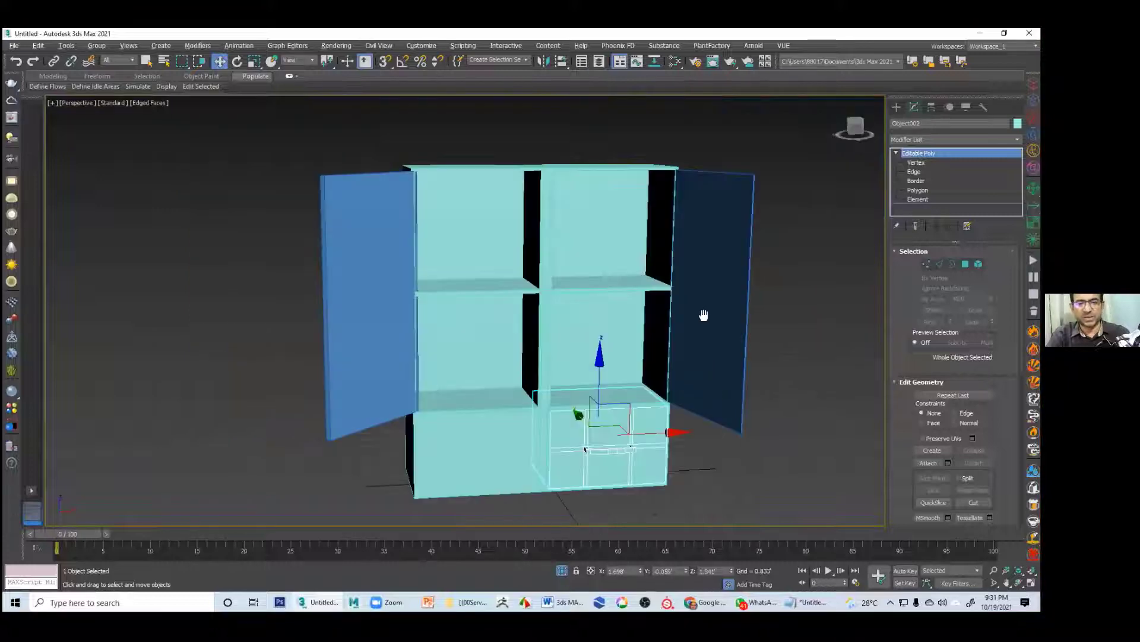
middle_click_drag(704, 315, 706, 211)
middle_click_drag(670, 292, 629, 309, "alt")
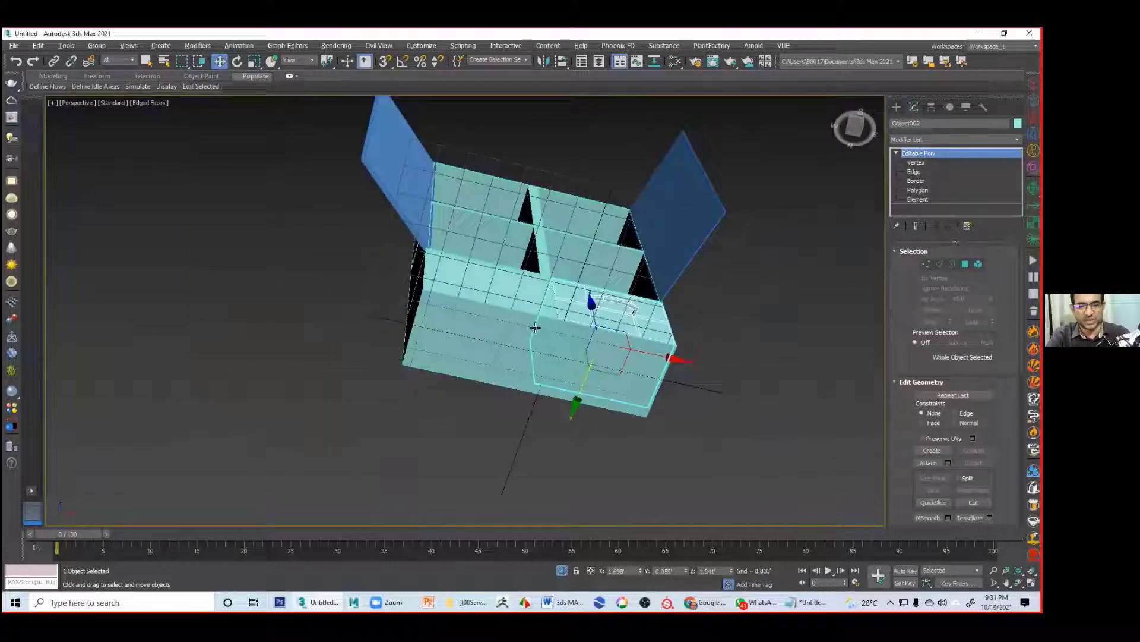
middle_click_drag(535, 327, 536, 368, "alt")
middle_click_drag(456, 365, 627, 352, "alt")
middle_click_drag(646, 410, 428, 386, "alt")
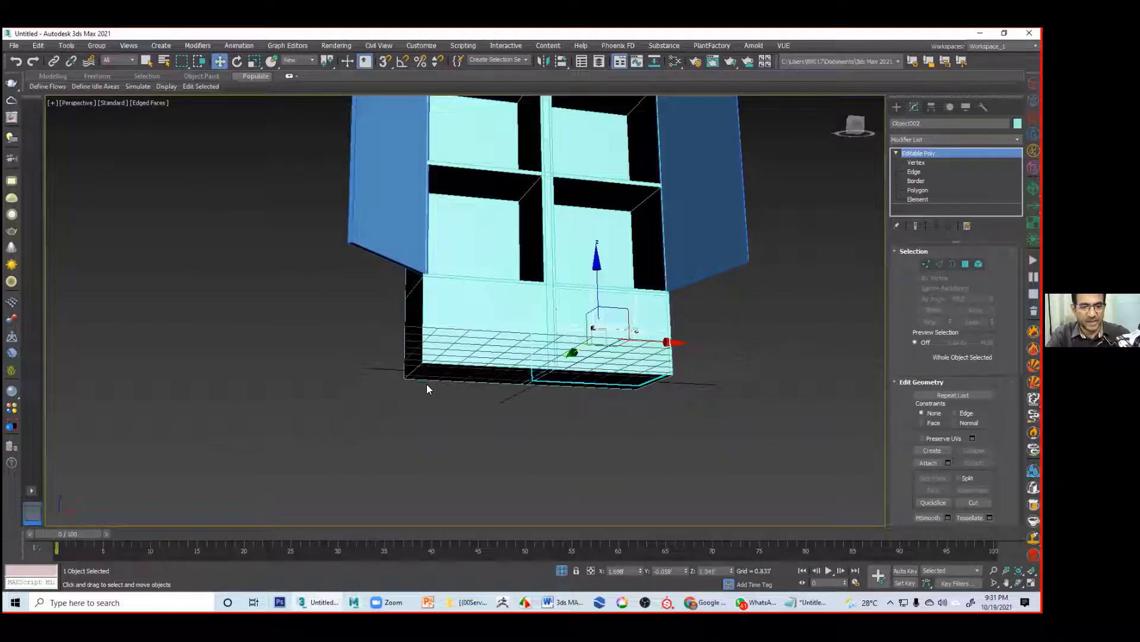
middle_click_drag(559, 316, 528, 330, "alt")
middle_click_drag(605, 328, 626, 362, "alt")
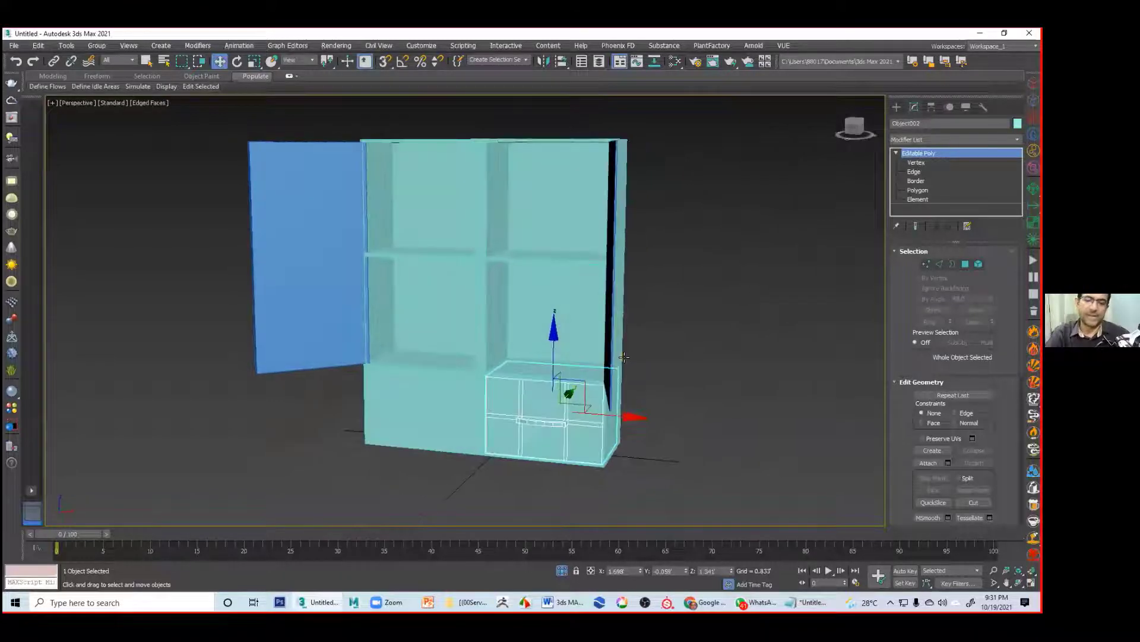
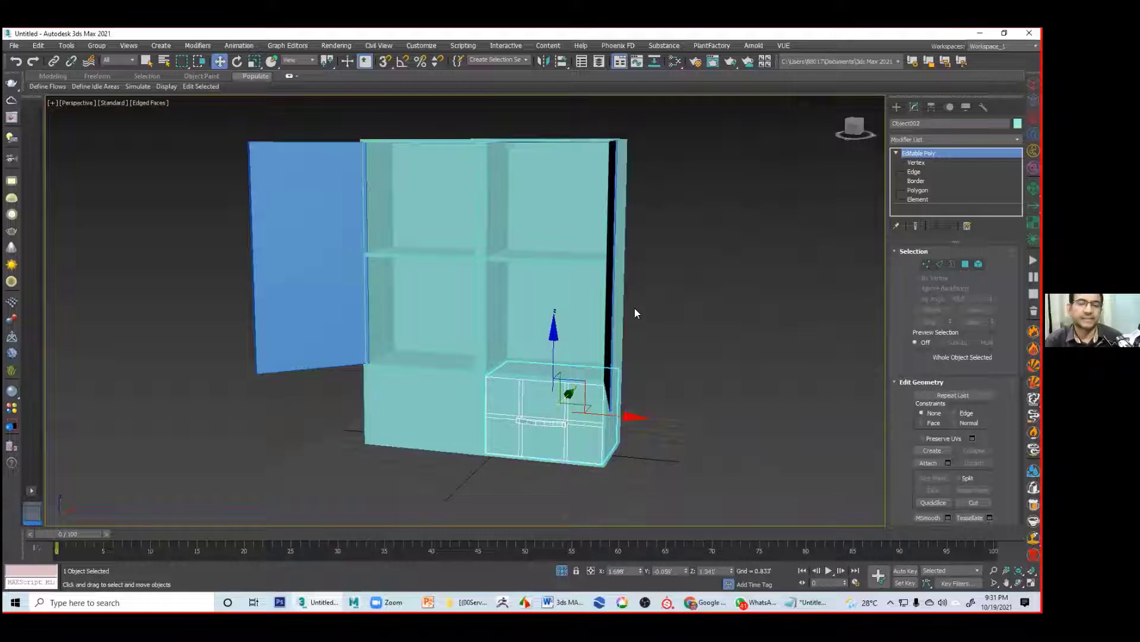
scroll(651, 322, "down", 5)
scroll(653, 323, "up", 4)
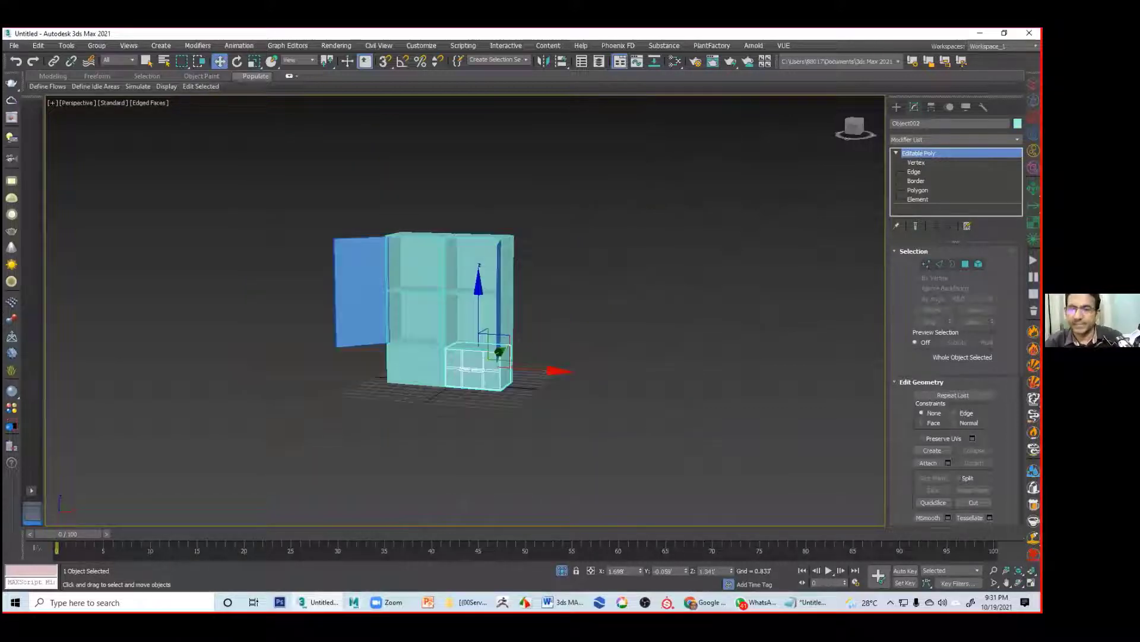
left_click(896, 152)
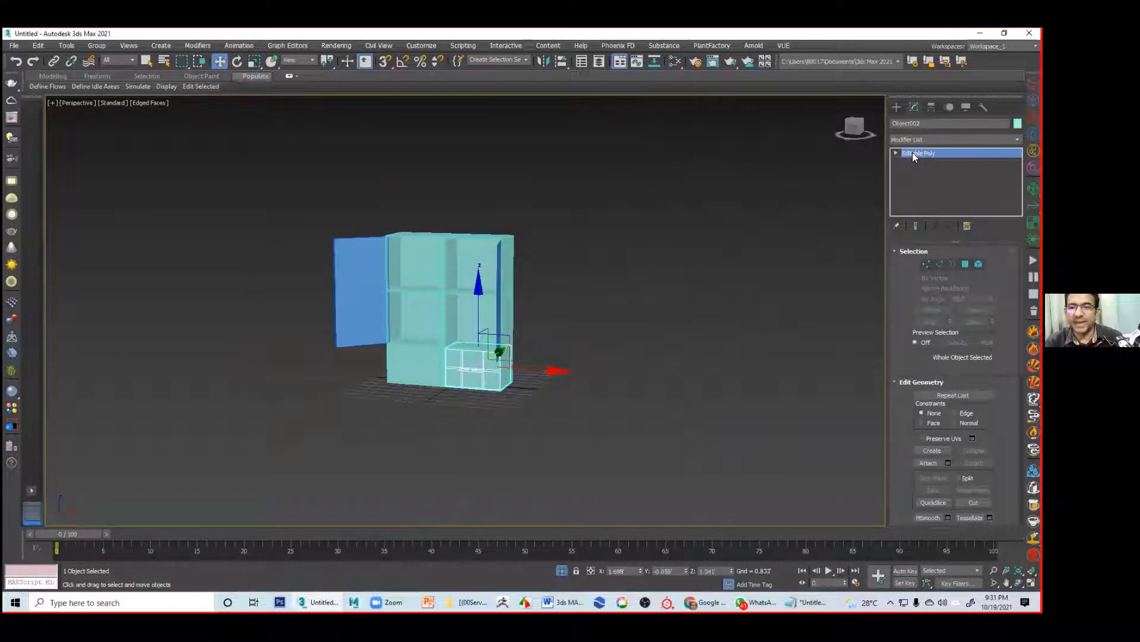
left_click(896, 152)
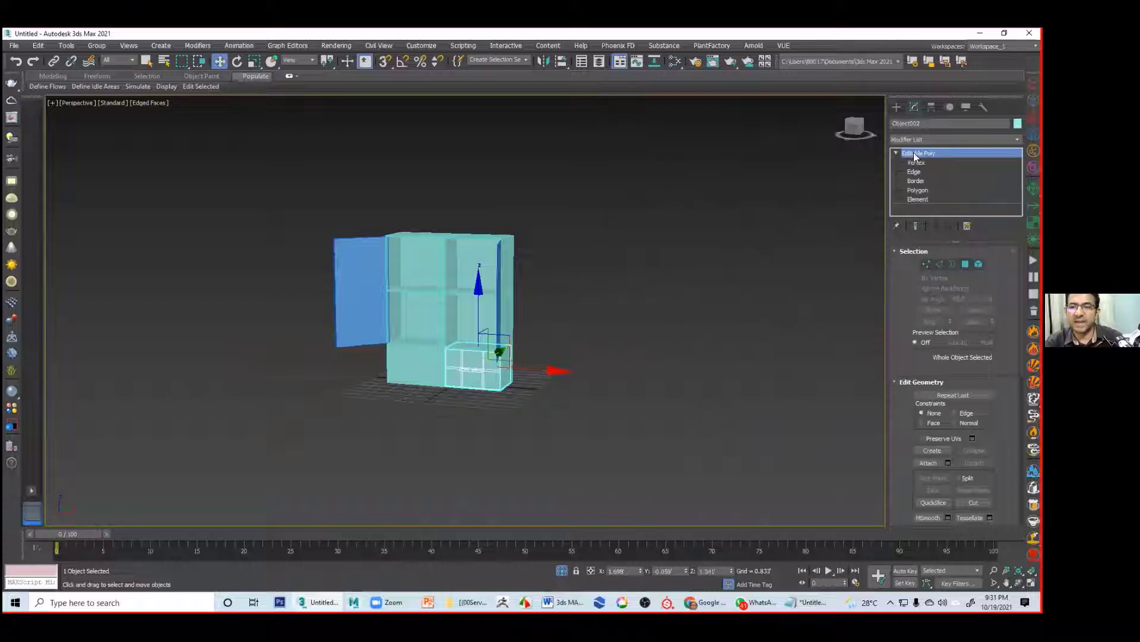
left_click(916, 162)
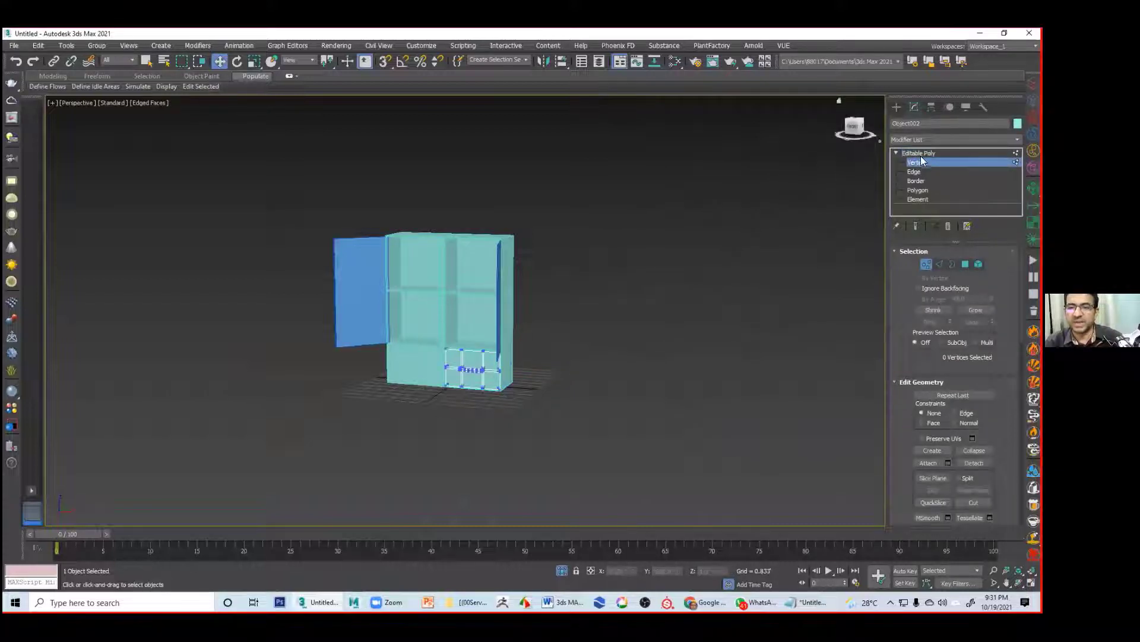
left_click(801, 146)
Step: Deselect the drawer, start the Sphere primitive tool and show all four viewports with the Top view ready for drawing
left_click(896, 106)
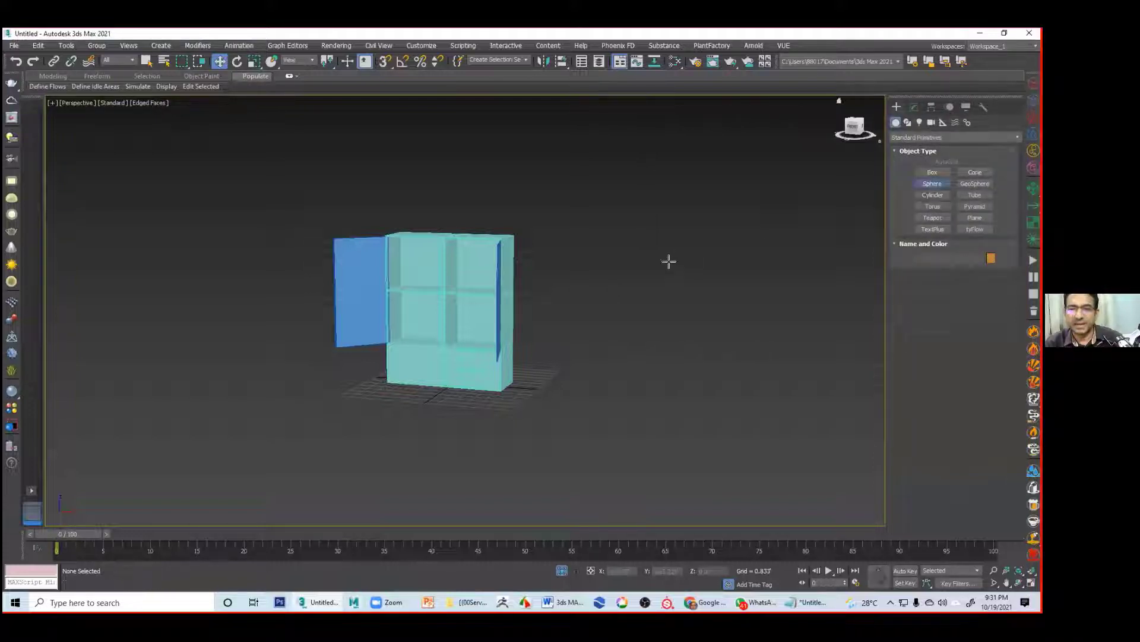
key("alt+w")
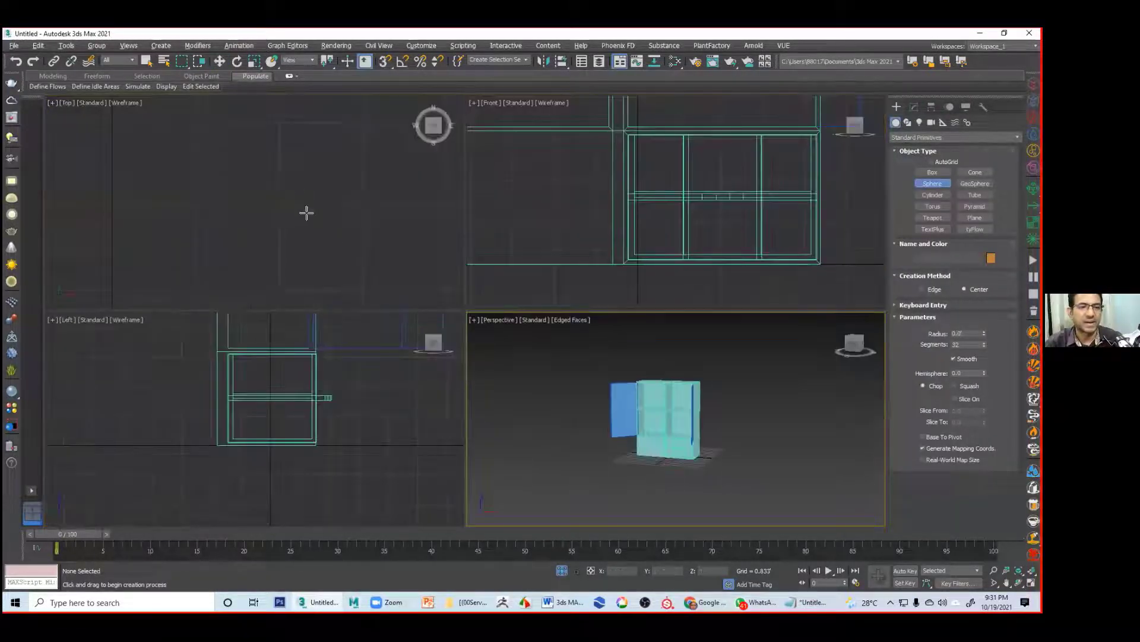
middle_click_drag(306, 195, 287, 203)
Step: Switch to the Word course outline, review the topics of Class#9 to Class#14, and return to 3ds Max
key("alt+Tab")
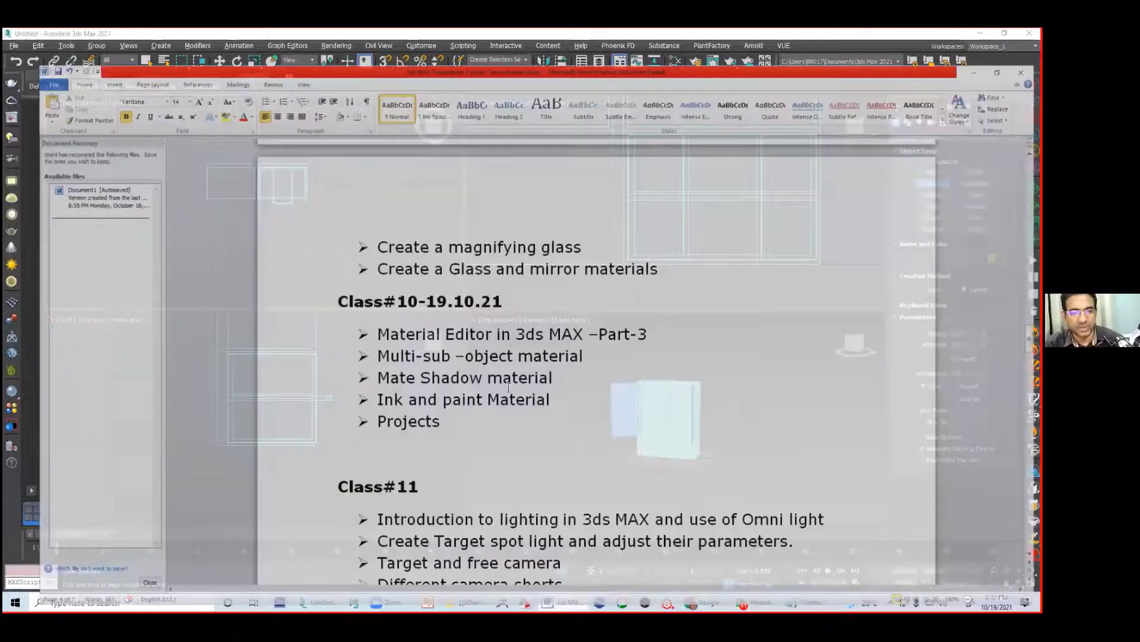
scroll(562, 383, "down", 6)
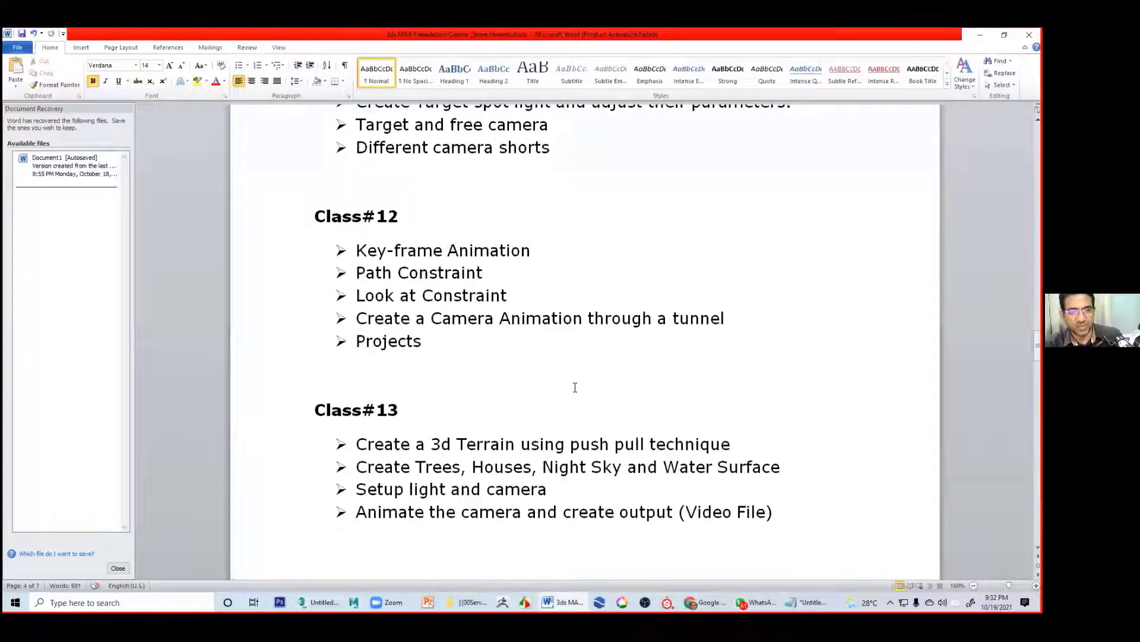
scroll(575, 387, "down", 6)
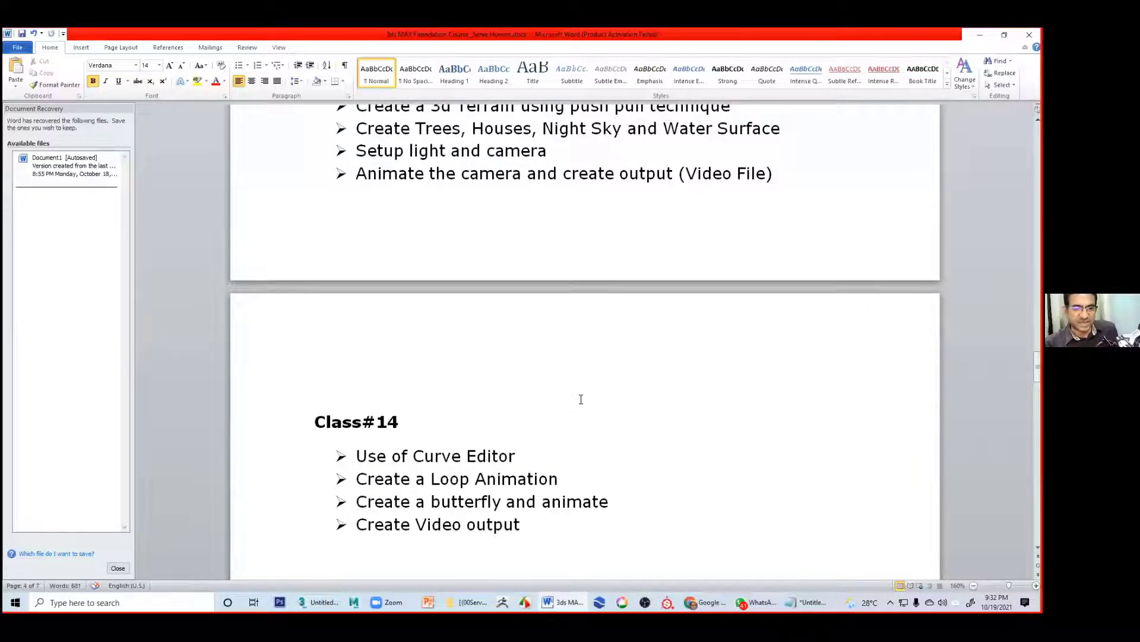
scroll(581, 399, "up", 5)
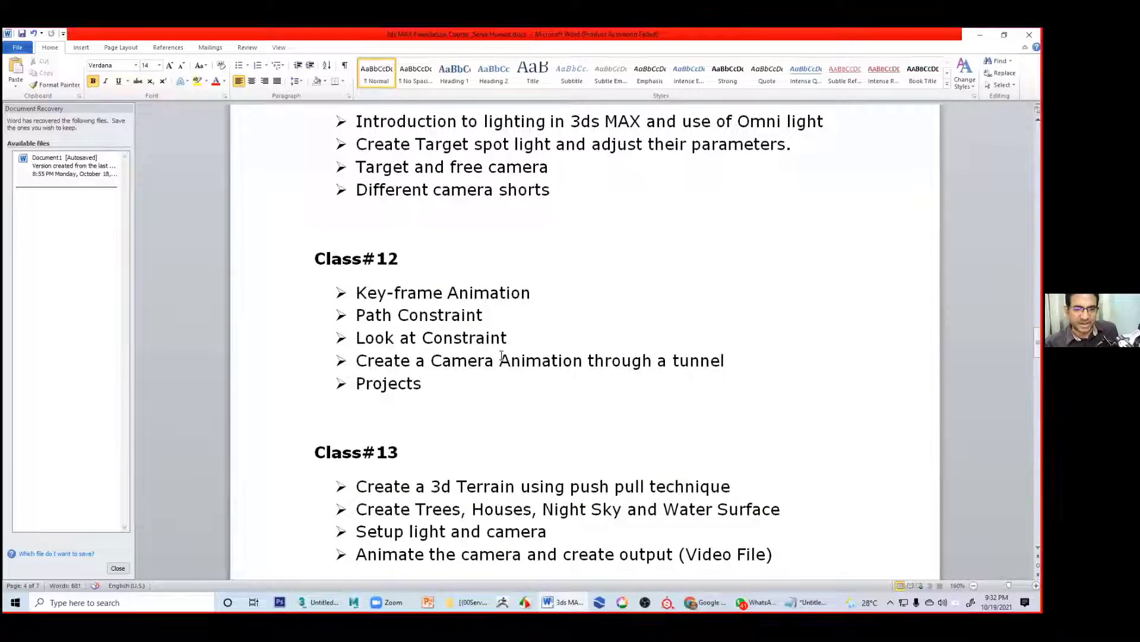
scroll(507, 356, "up", 5)
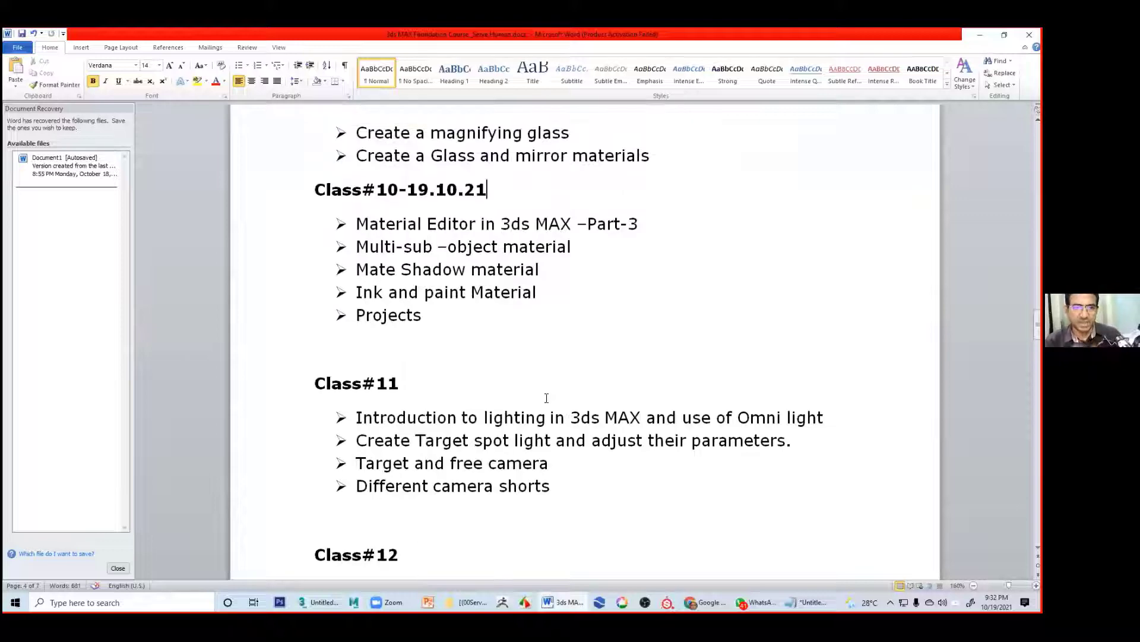
scroll(556, 396, "up", 5)
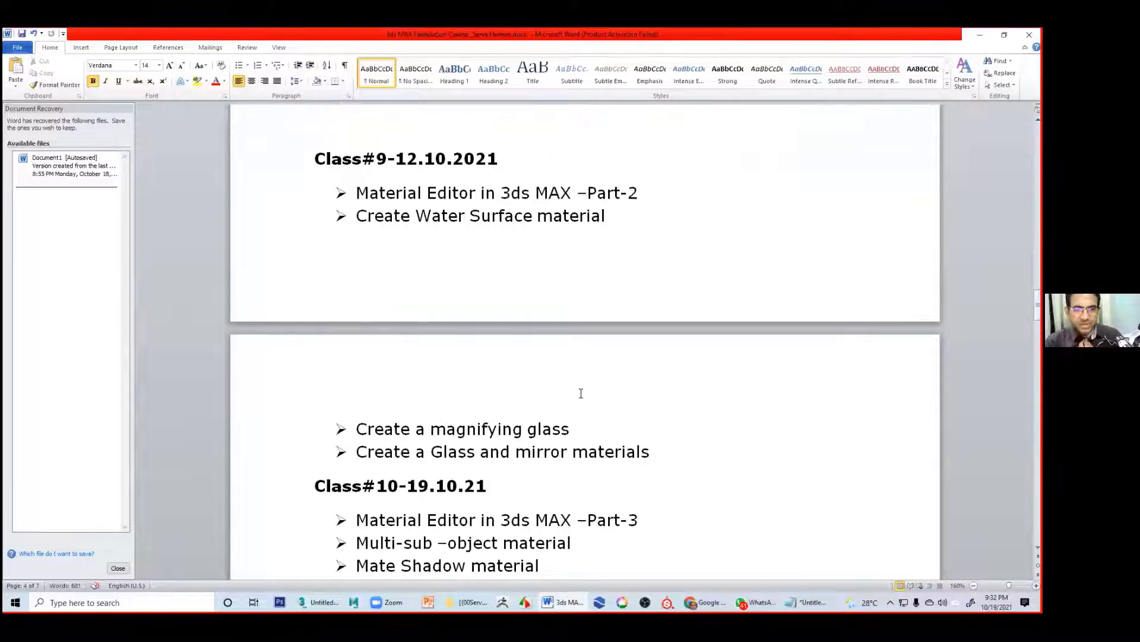
scroll(580, 383, "down", 15)
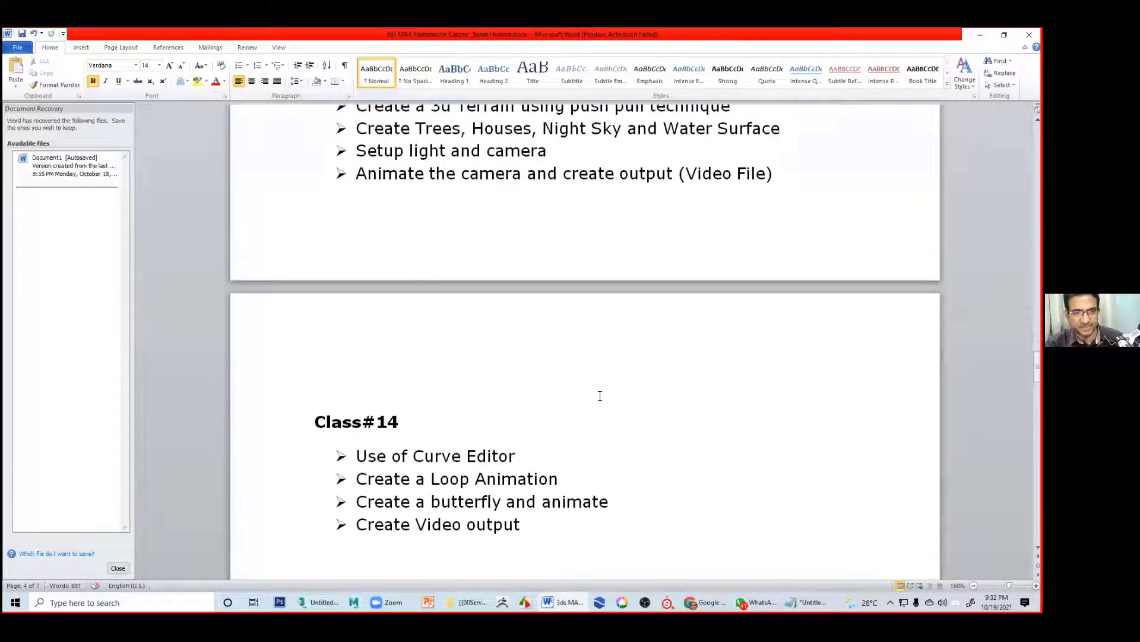
scroll(543, 344, "up", 6)
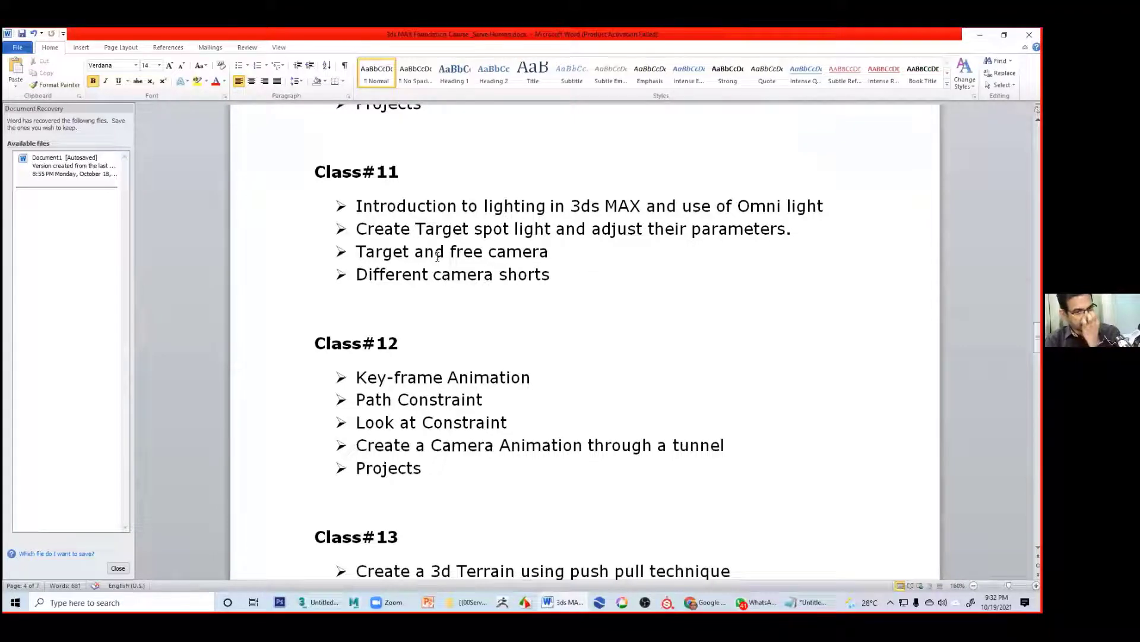
scroll(629, 262, "up", 2)
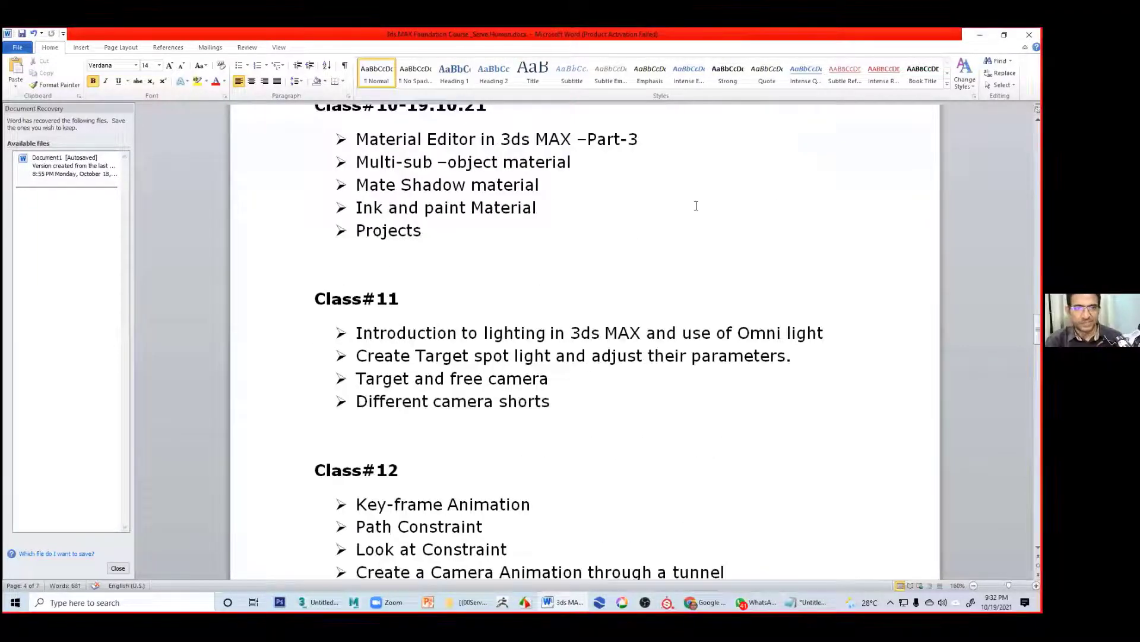
left_click(980, 35)
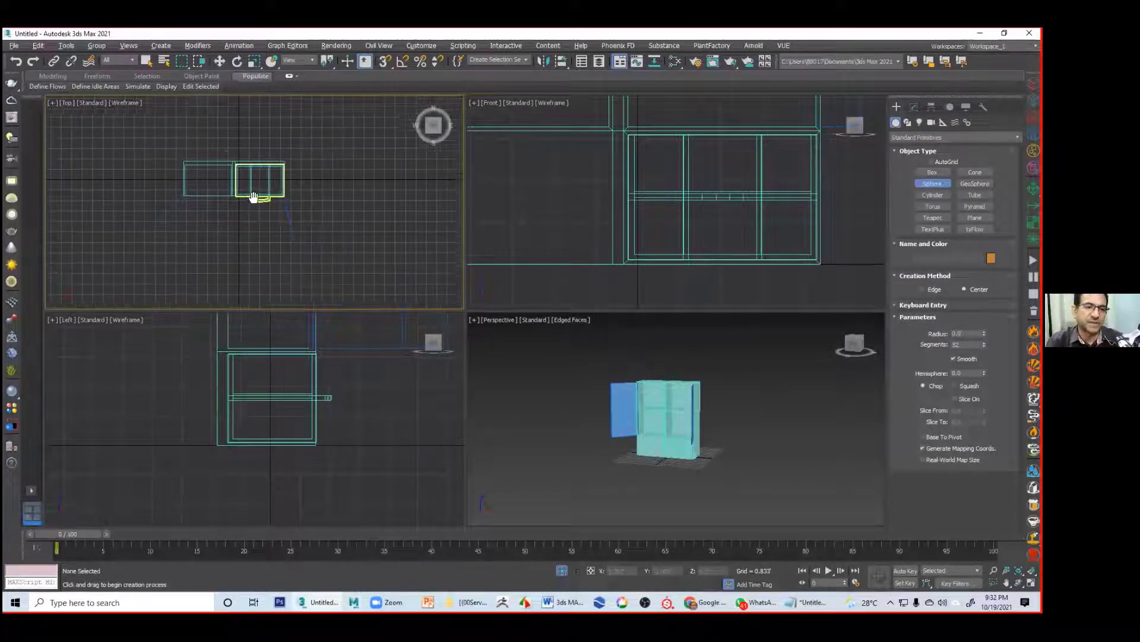
Step: Draw a large sphere centred on the cabinet in the Top view so that it encloses the whole model
scroll(275, 208, "down", 4)
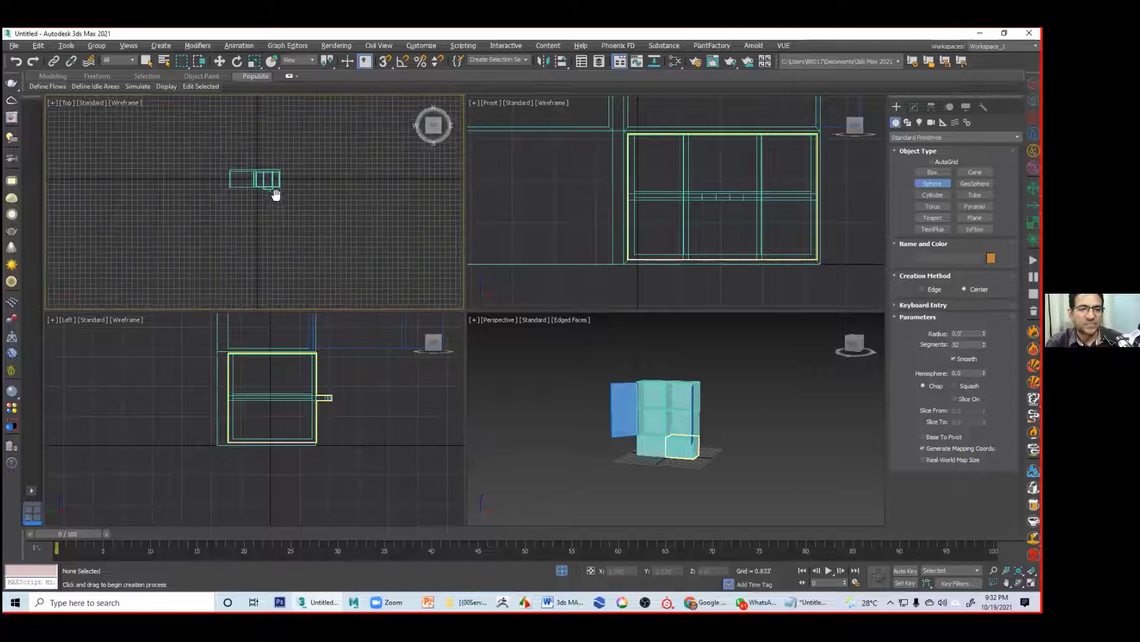
left_click_drag(255, 178, 735, 227)
right_click(735, 227)
scroll(723, 191, "down", 10)
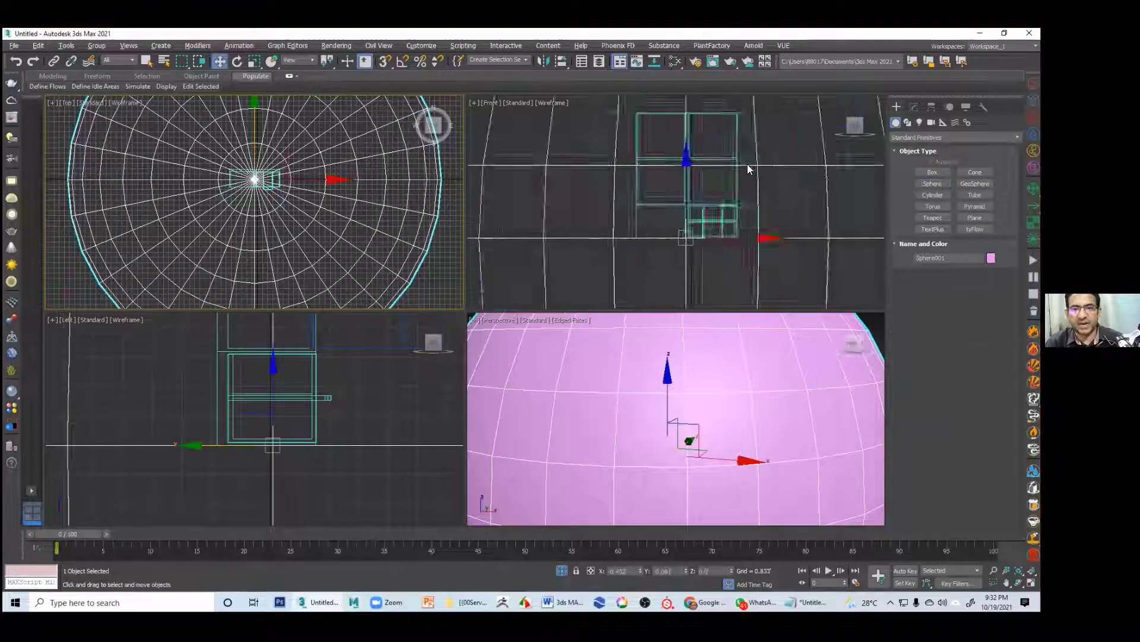
Step: Convert the sphere to an Editable Poly and enter its Polygon level, framing the whole sphere in the Front view
right_click(745, 163)
mouse_move(828, 280)
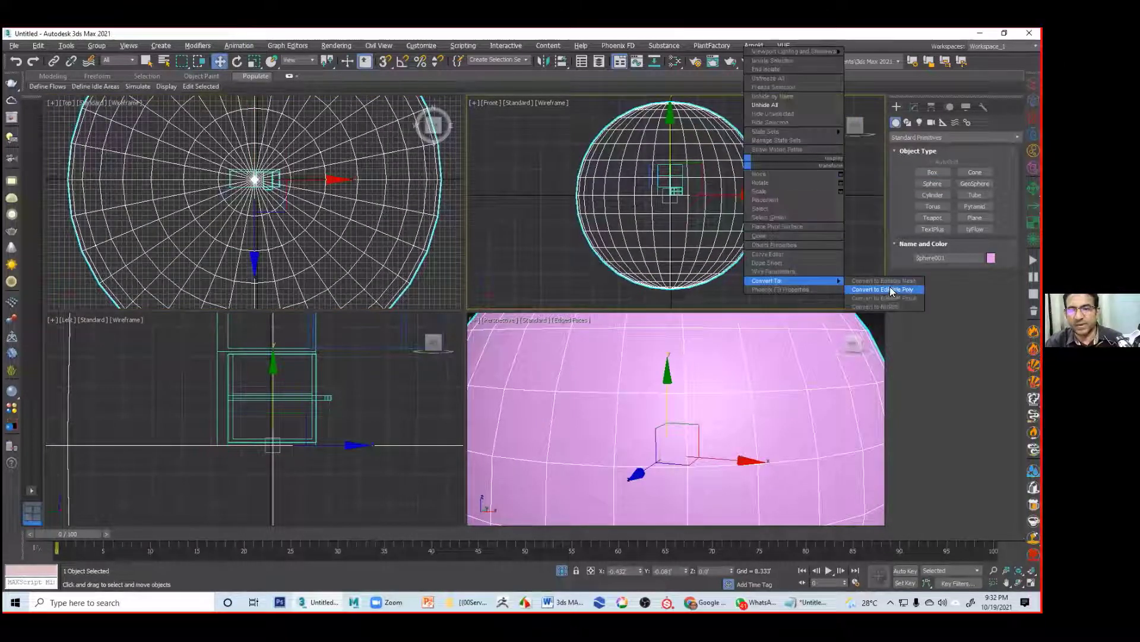
left_click(891, 291)
middle_click_drag(756, 216, 754, 192)
middle_click_drag(544, 189, 557, 208)
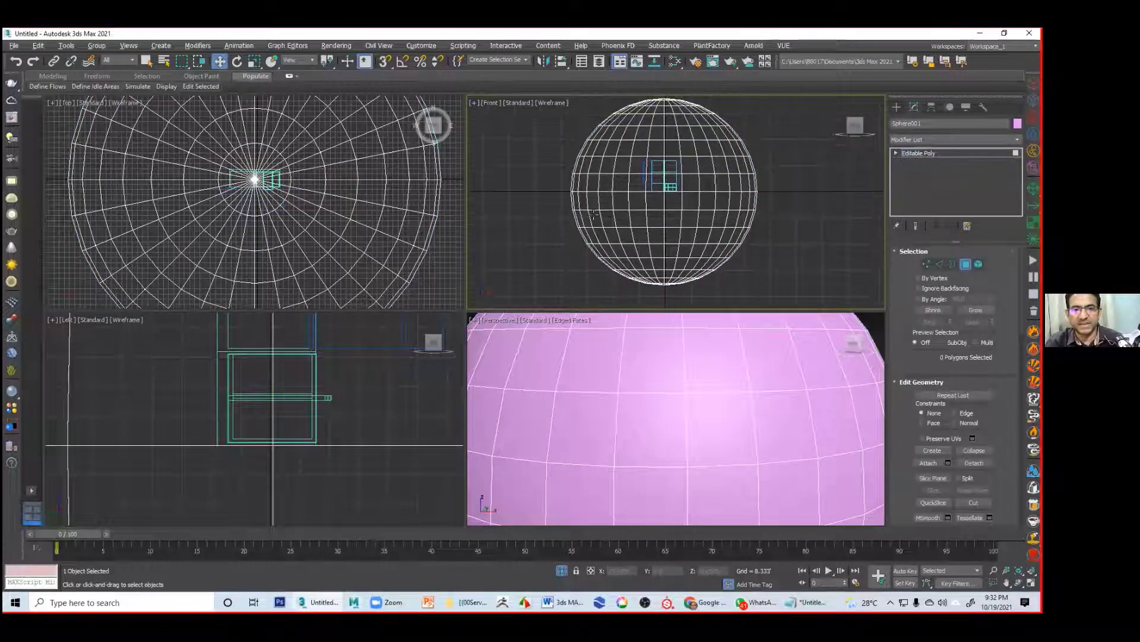
Step: Delete the polygons of the sphere's lower half to leave a dome, leave Polygon level and deselect it
left_click_drag(796, 302, 810, 306)
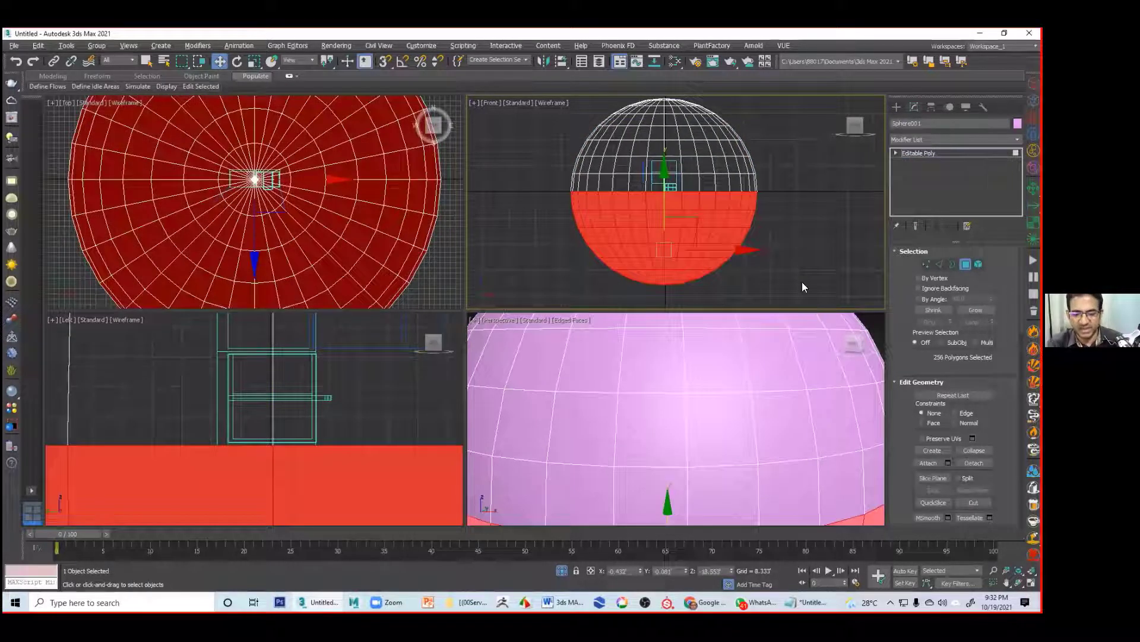
key("Delete")
left_click(966, 264)
left_click(795, 244)
scroll(310, 208, "down", 3)
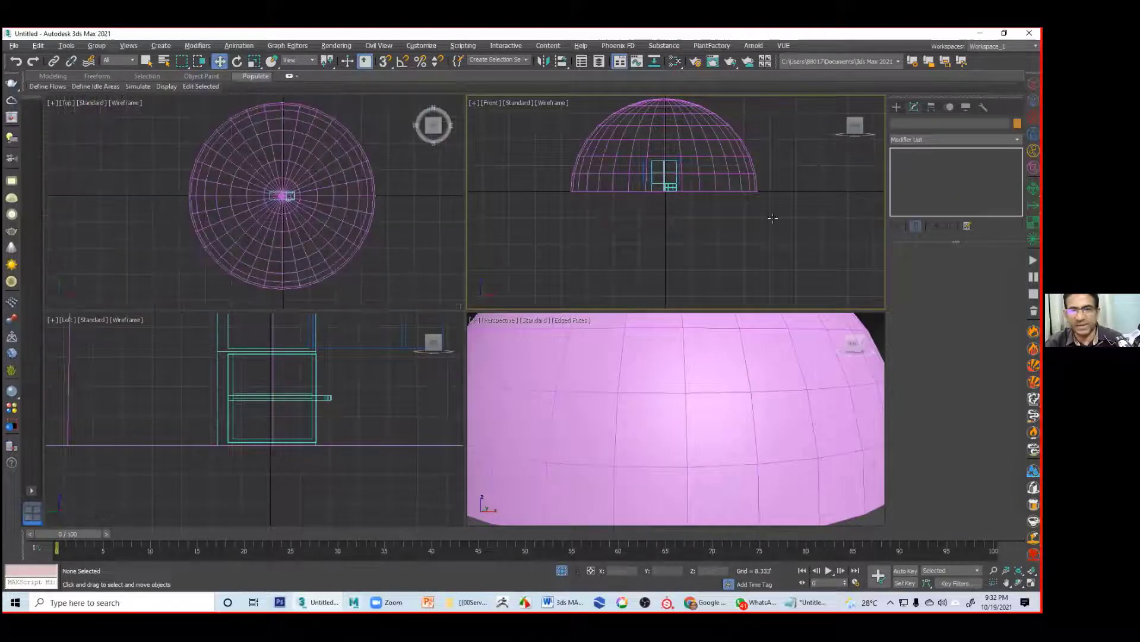
Step: Place a Target camera inside the dome in the Top view, aimed at the cabinet, and show its view in the Perspective viewport
left_click(896, 107)
left_click(931, 121)
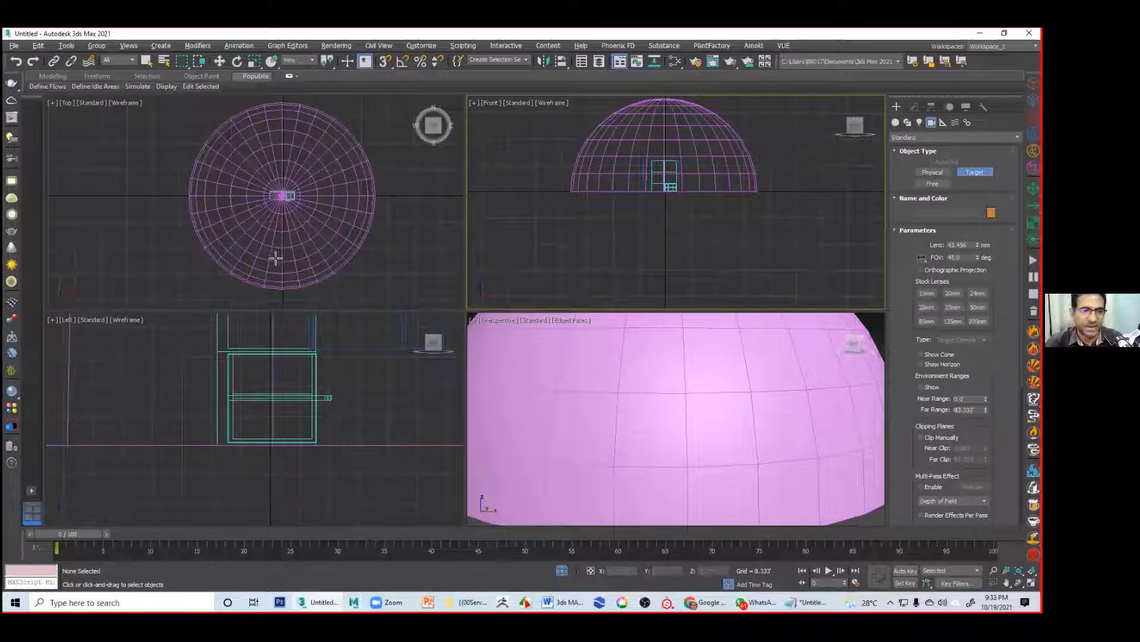
left_click_drag(283, 261, 283, 194)
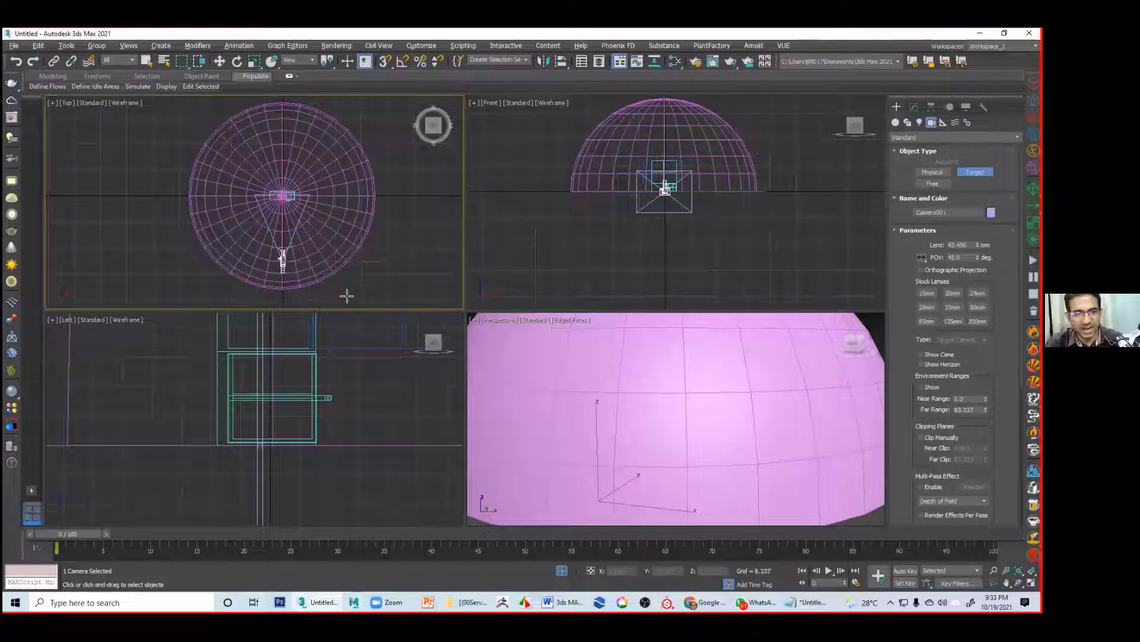
right_click(531, 334)
key("c")
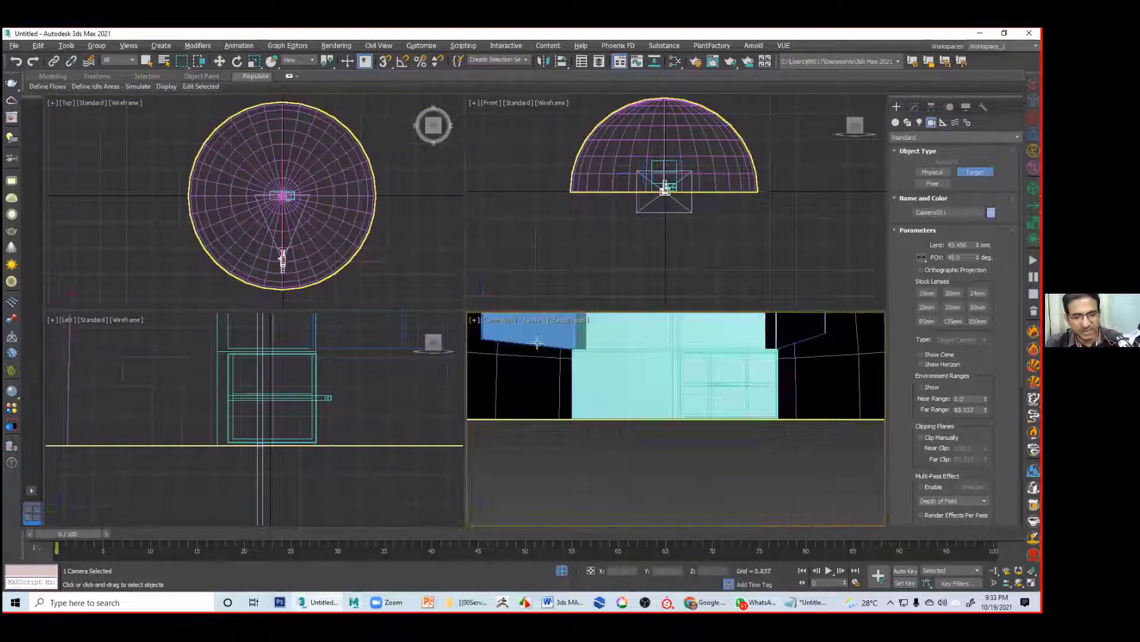
Step: Set the camera to the 20mm stock lens and reframe the camera view so the whole cabinet shows inside the dome
key("w")
middle_click_drag(618, 395, 683, 468)
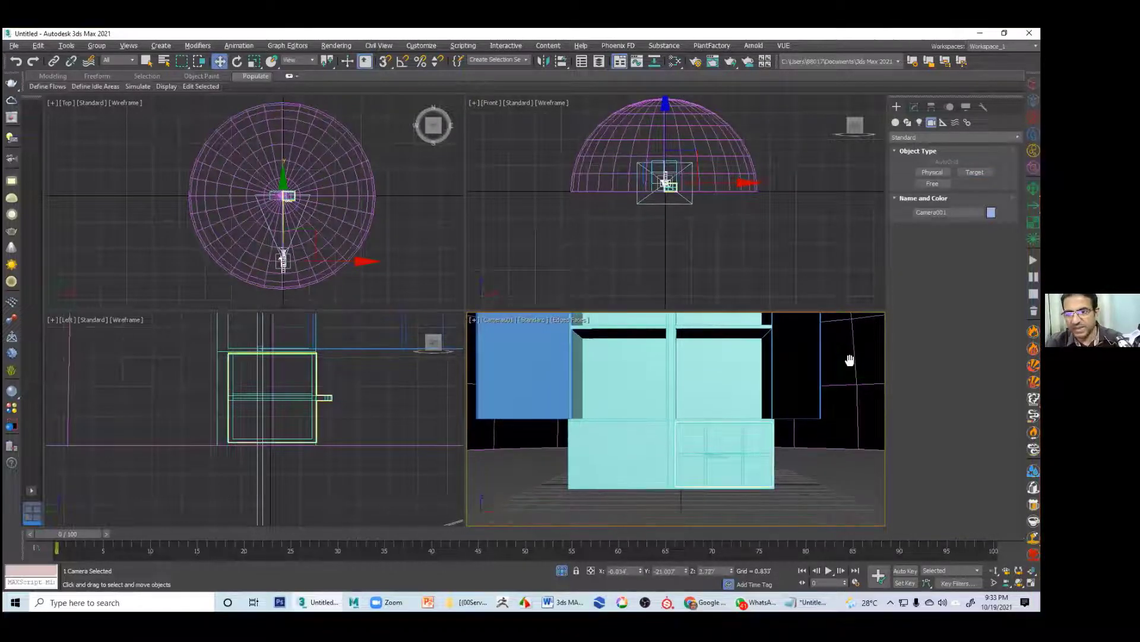
left_click(915, 107)
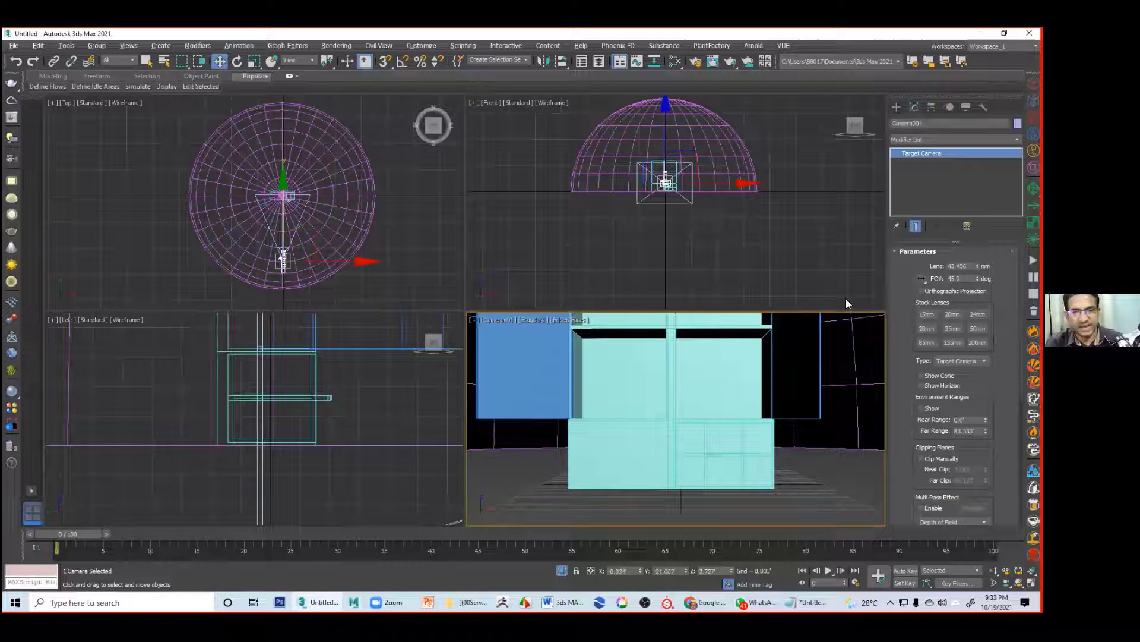
left_click(926, 328)
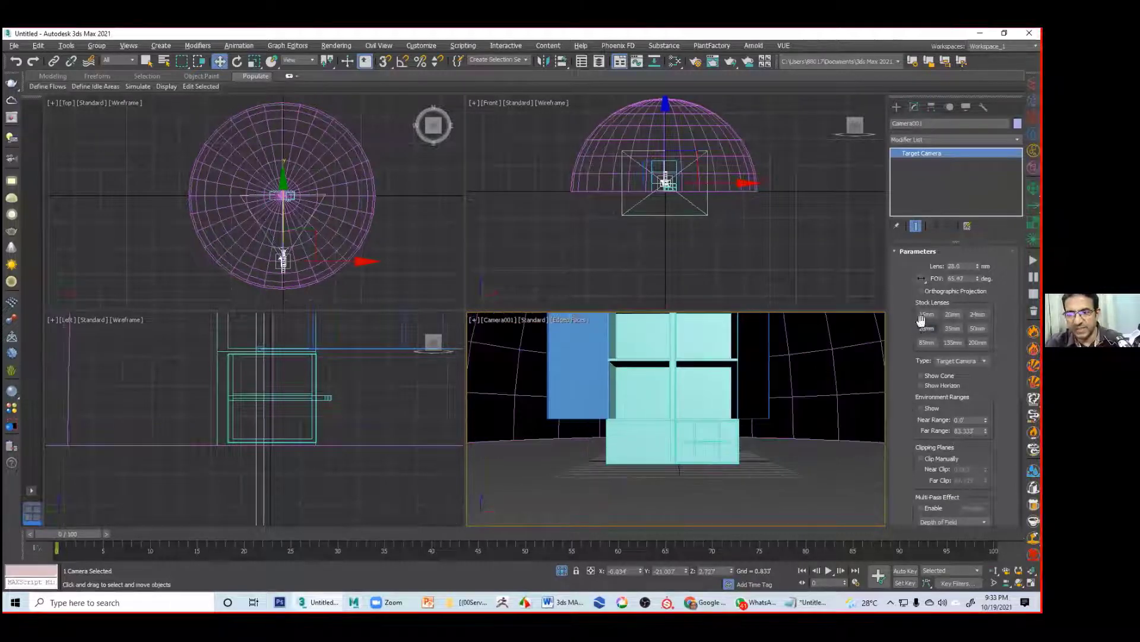
left_click(926, 315)
middle_click_drag(789, 432, 795, 428)
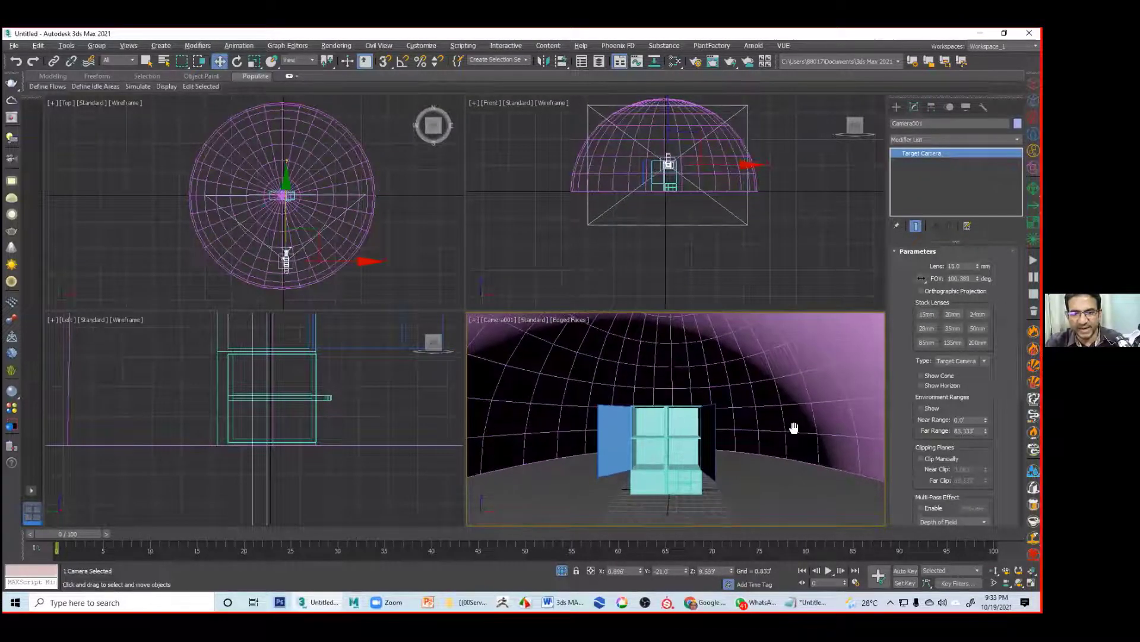
left_click(953, 314)
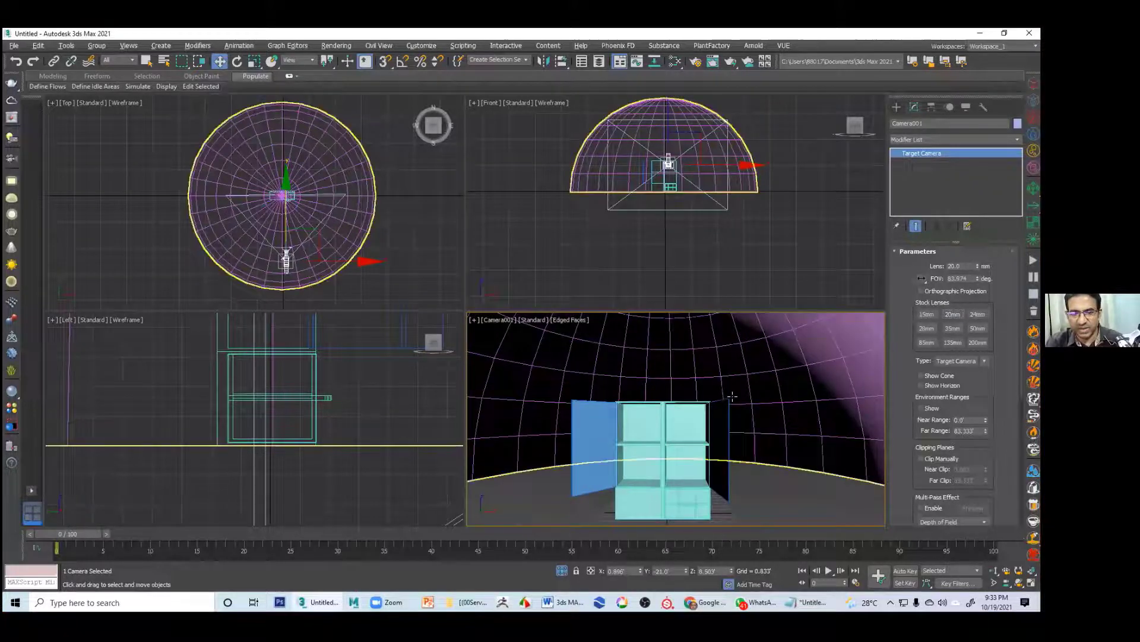
middle_click_drag(756, 427, 756, 433)
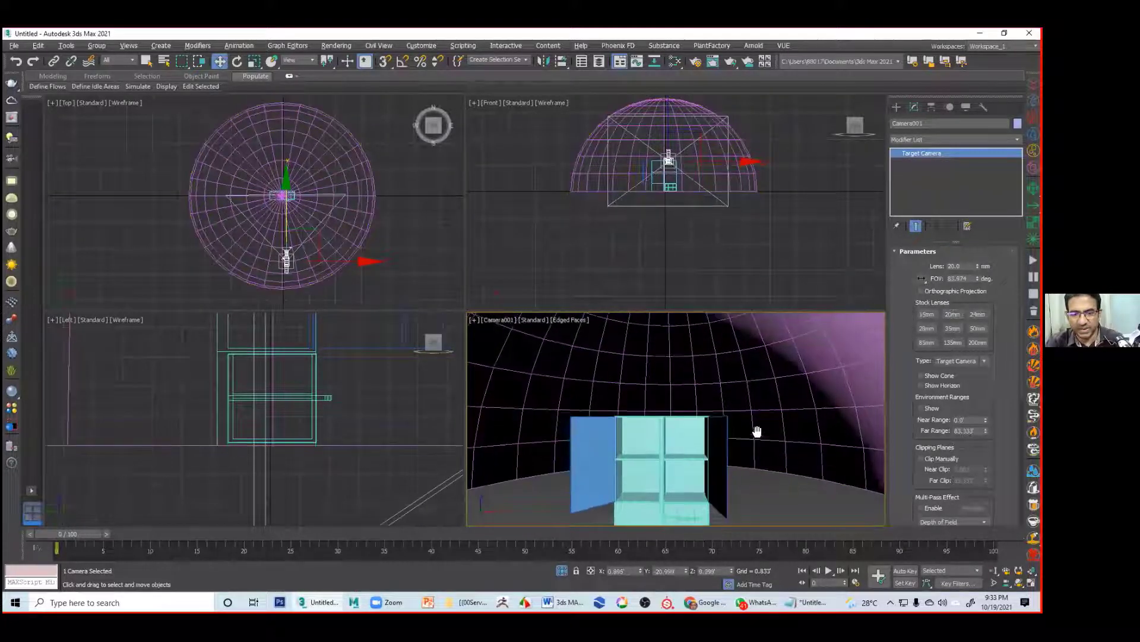
Step: Apply a Normal modifier to the dome to flip its normals inward, then deselect it
left_click(800, 387)
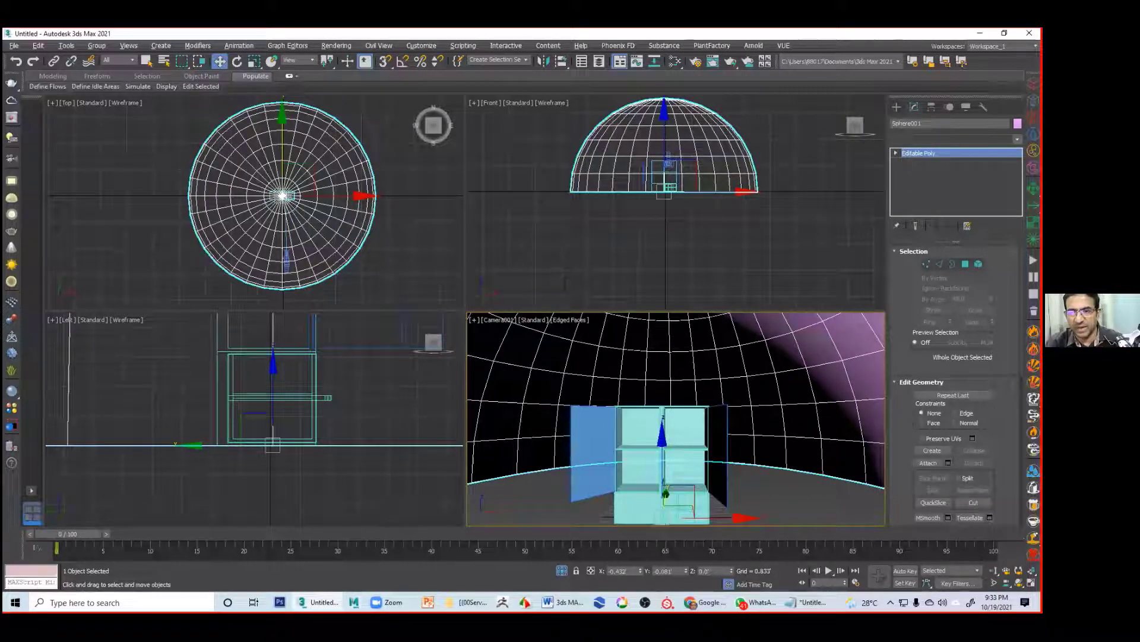
left_click(1017, 138)
key("n")
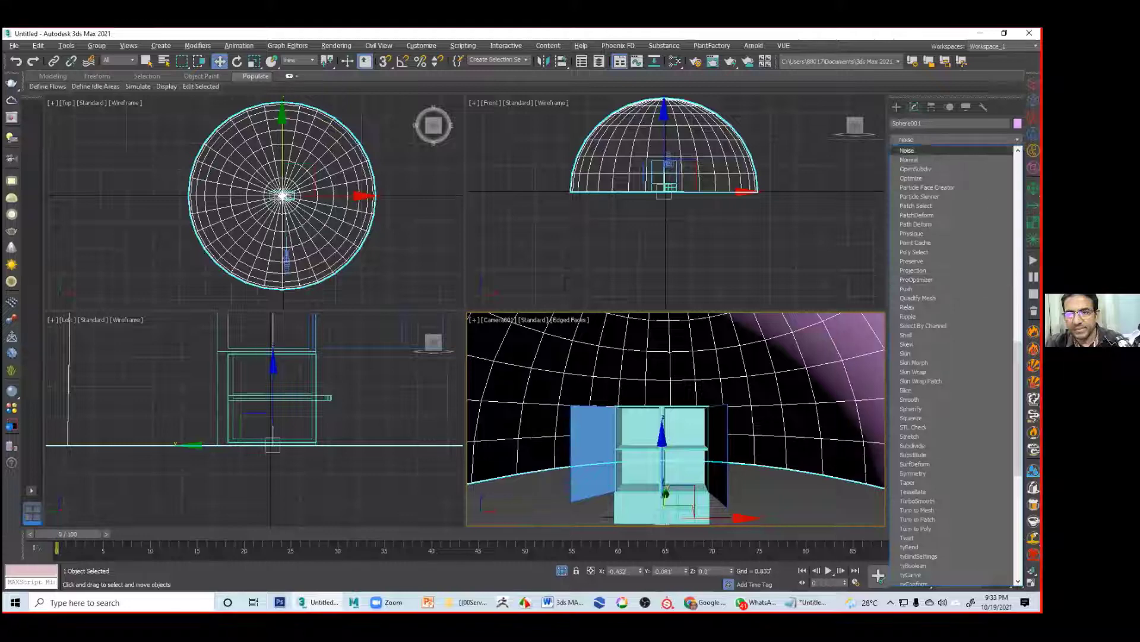
left_click(786, 500)
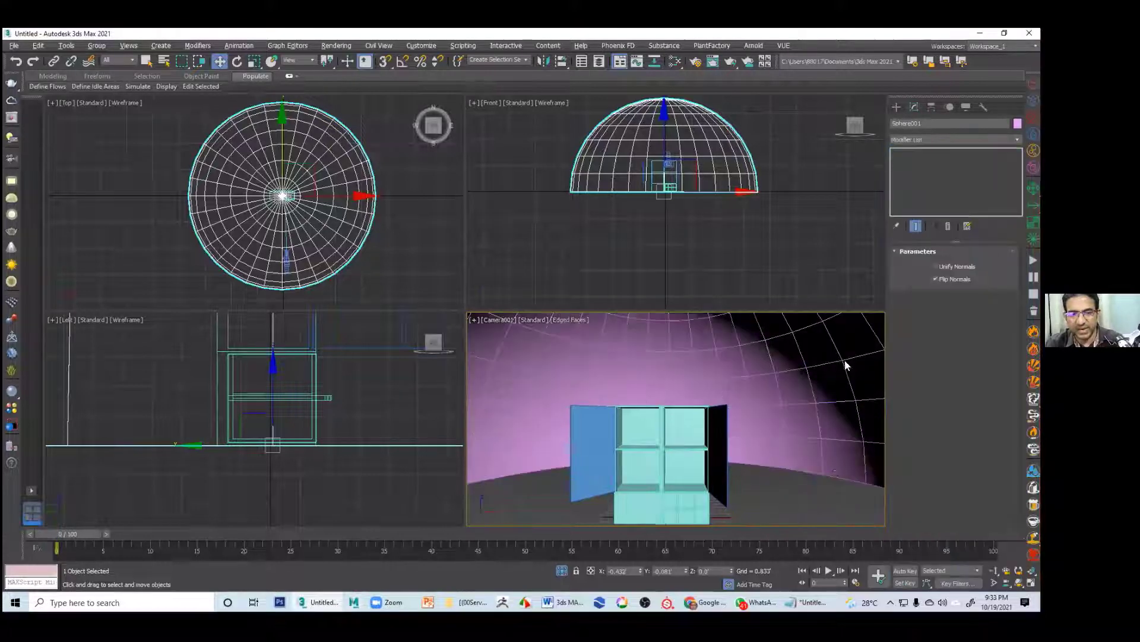
Step: Render the camera view, close the rendered image and reframe the camera so the cabinet base is fully in view
left_click(733, 62)
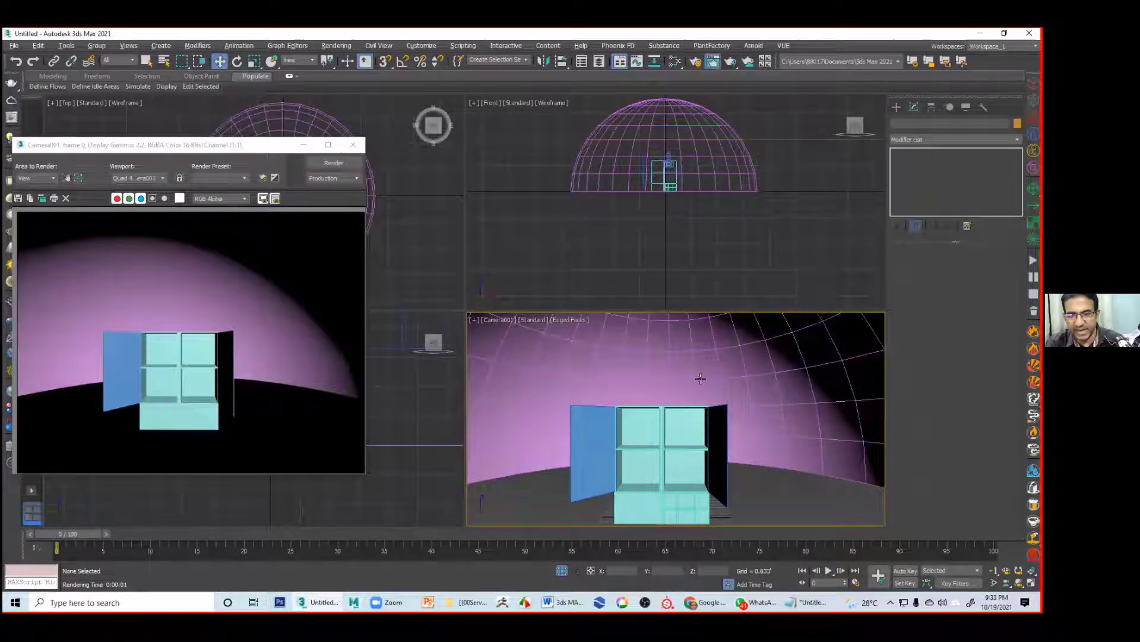
key("Escape")
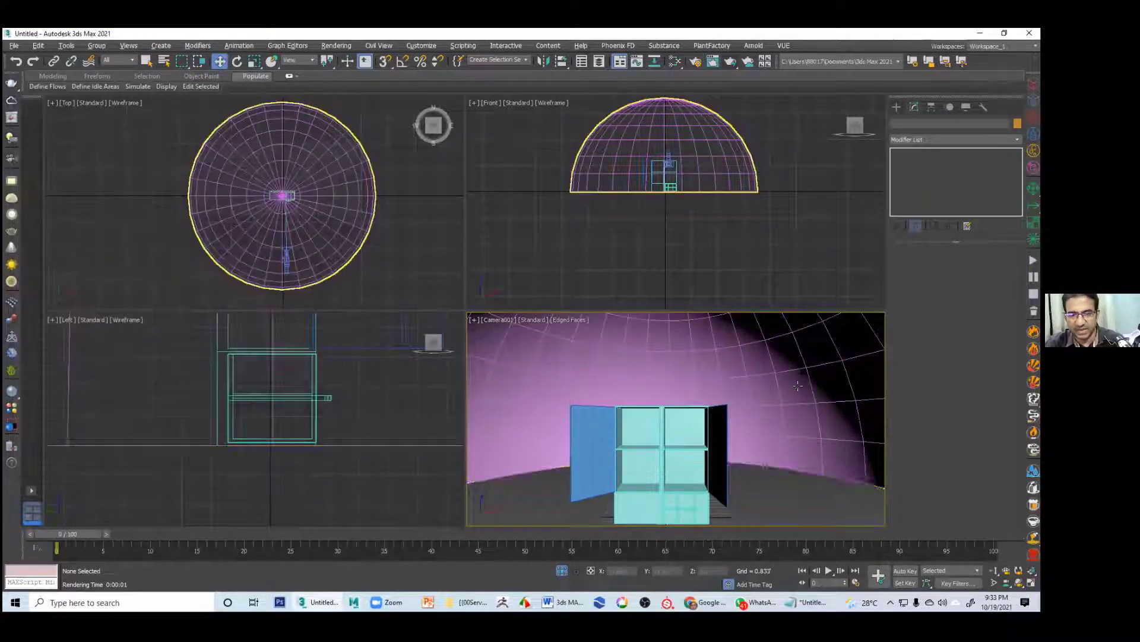
mouse_move(780, 414)
middle_mouse_down()
mouse_move(781, 392)
mouse_move(778, 411)
middle_mouse_up()
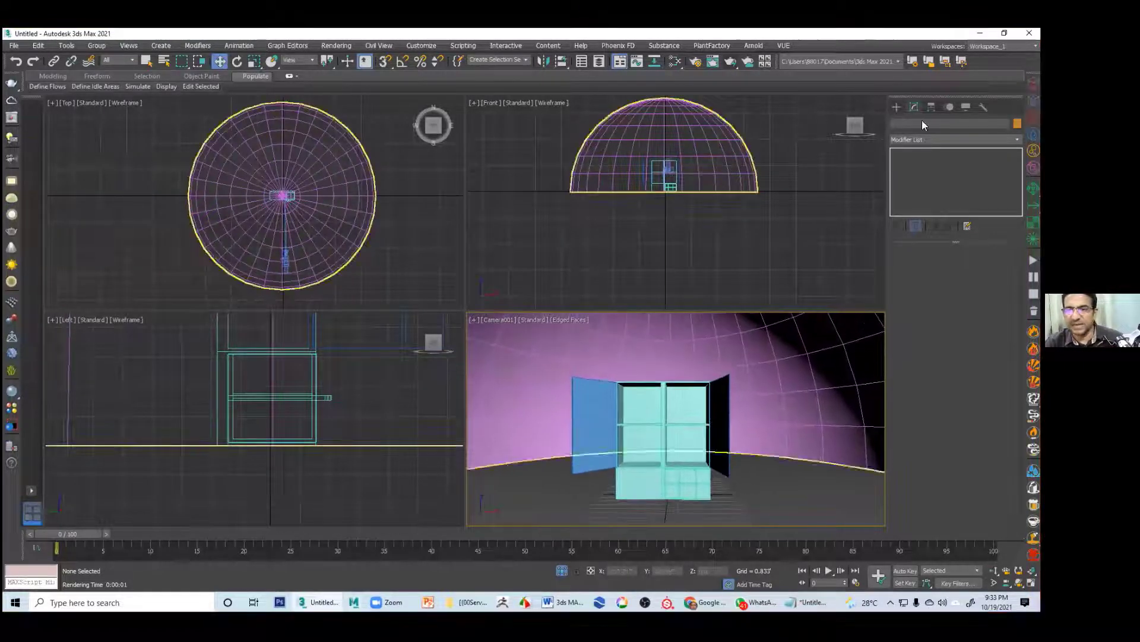
Step: Place a standard Omni light beside the cabinet, raise it well above the ground and set the camera viewport to High Quality shading
left_click(896, 108)
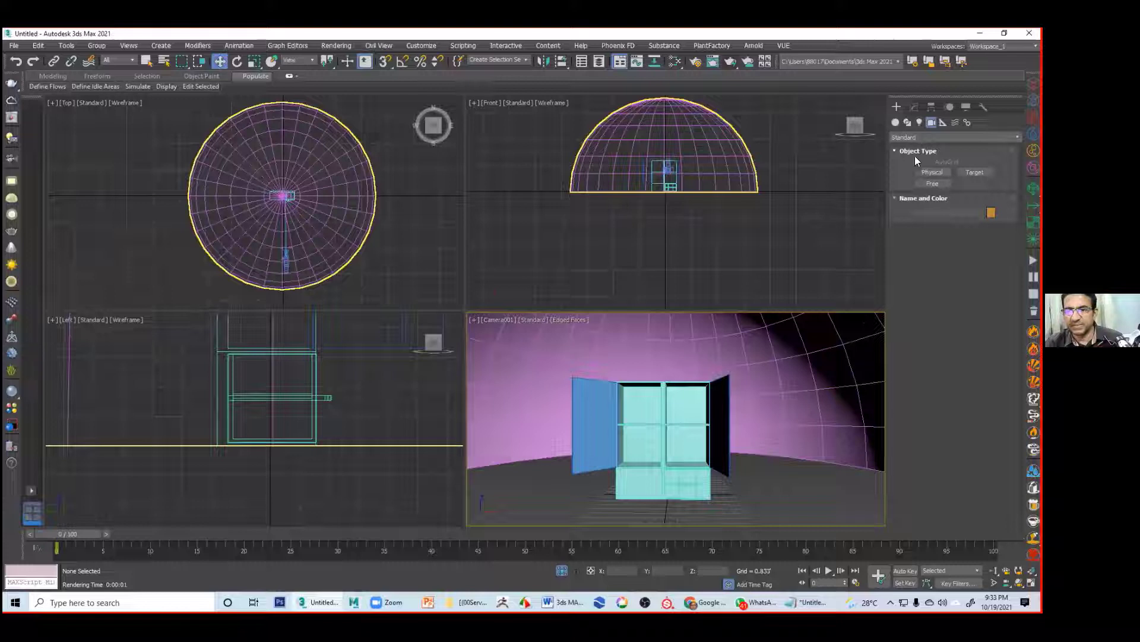
left_click(920, 122)
left_click(932, 195)
left_click(742, 509)
key("w")
left_click_drag(743, 457, 744, 313)
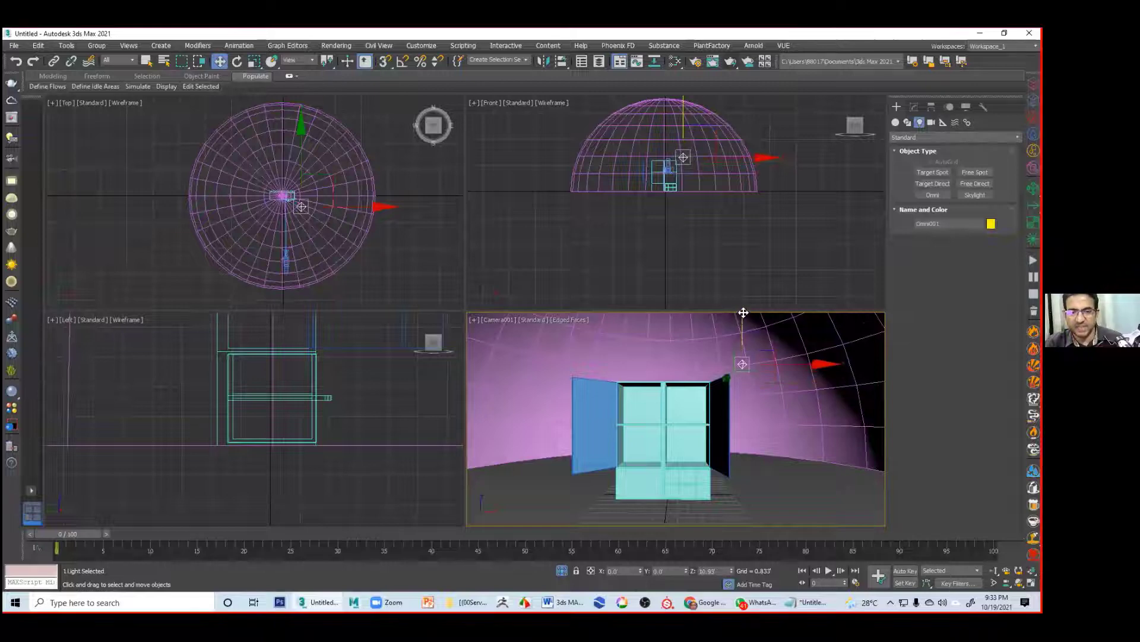
left_click(527, 321)
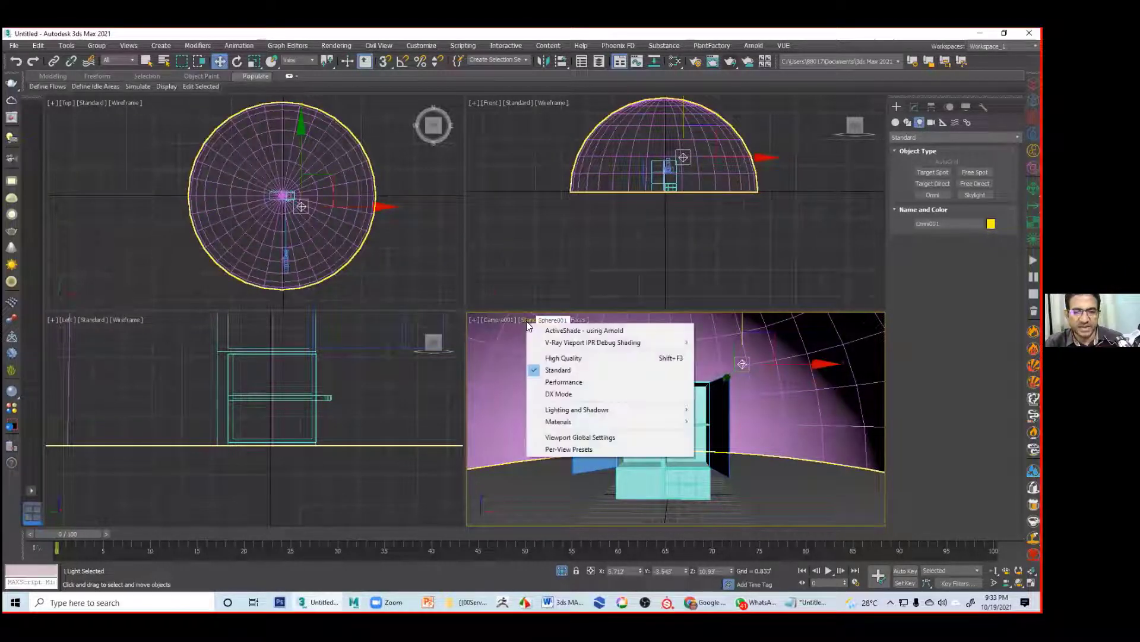
left_click(565, 357)
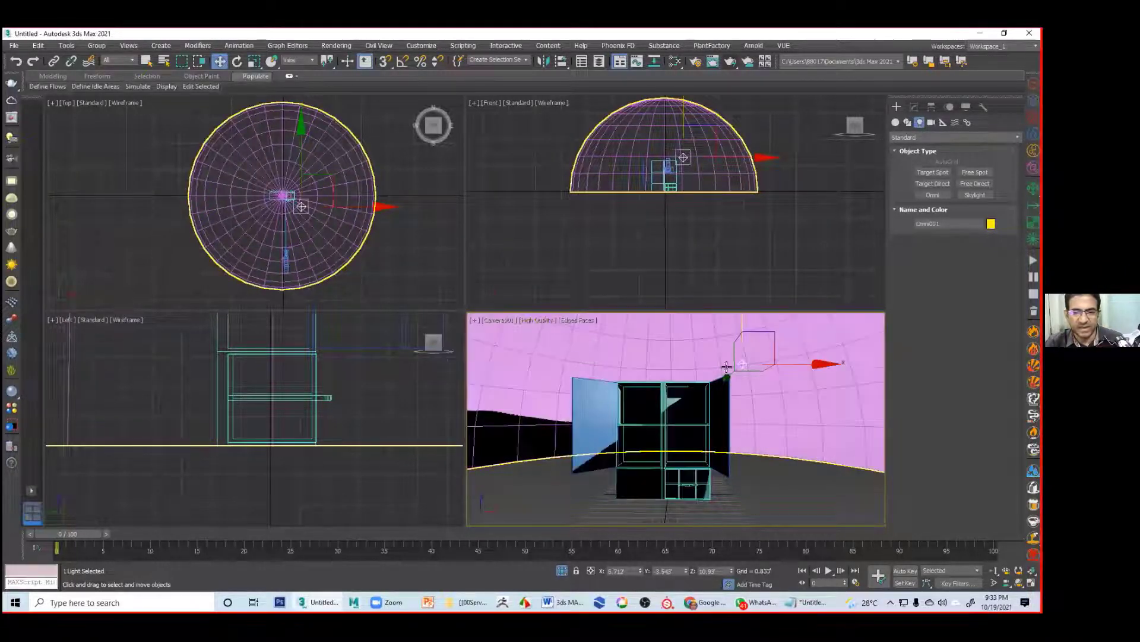
Step: Move the Omni light to the front left part of the dome beside the camera, and test-render the camera view
left_click_drag(783, 352, 609, 488)
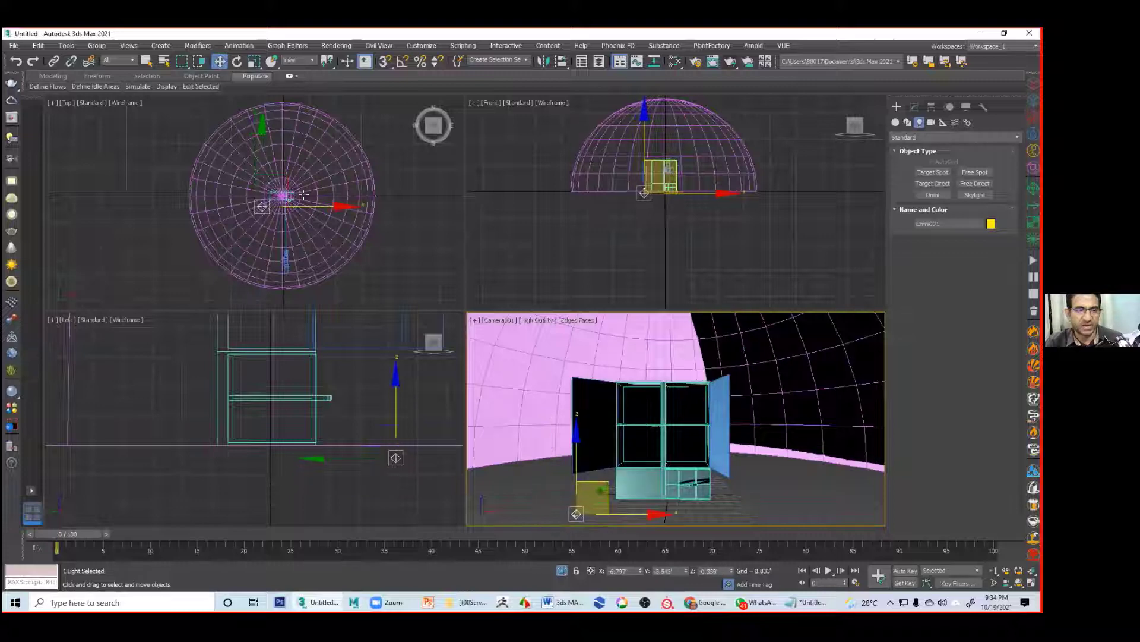
left_click_drag(292, 205, 319, 228)
left_click_drag(362, 259, 271, 245)
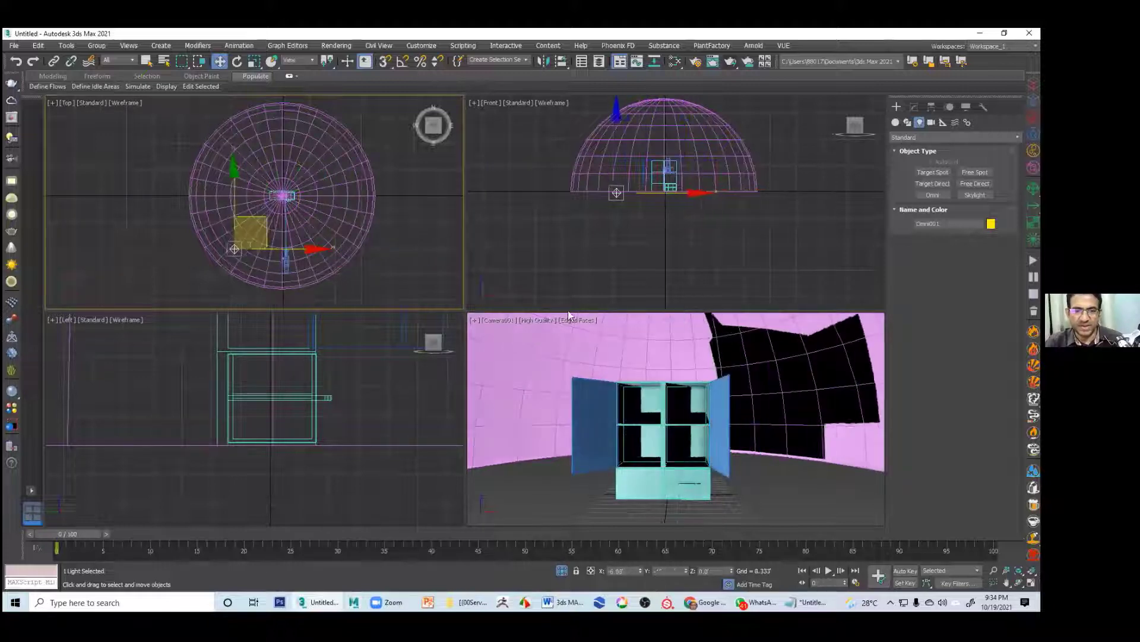
left_click(730, 61)
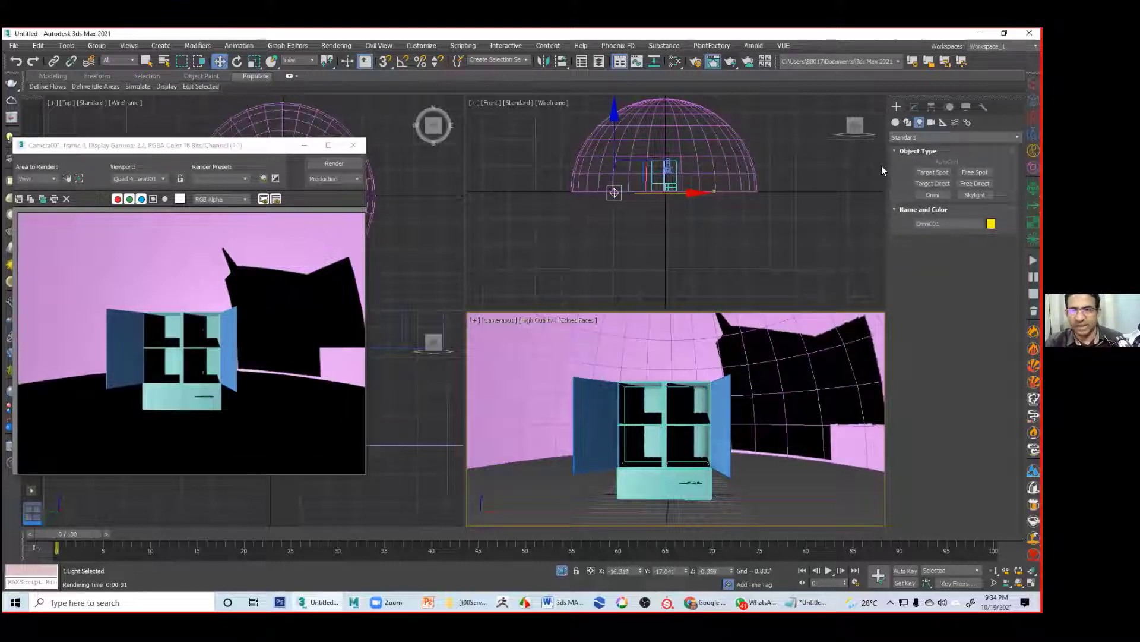
left_click(354, 145)
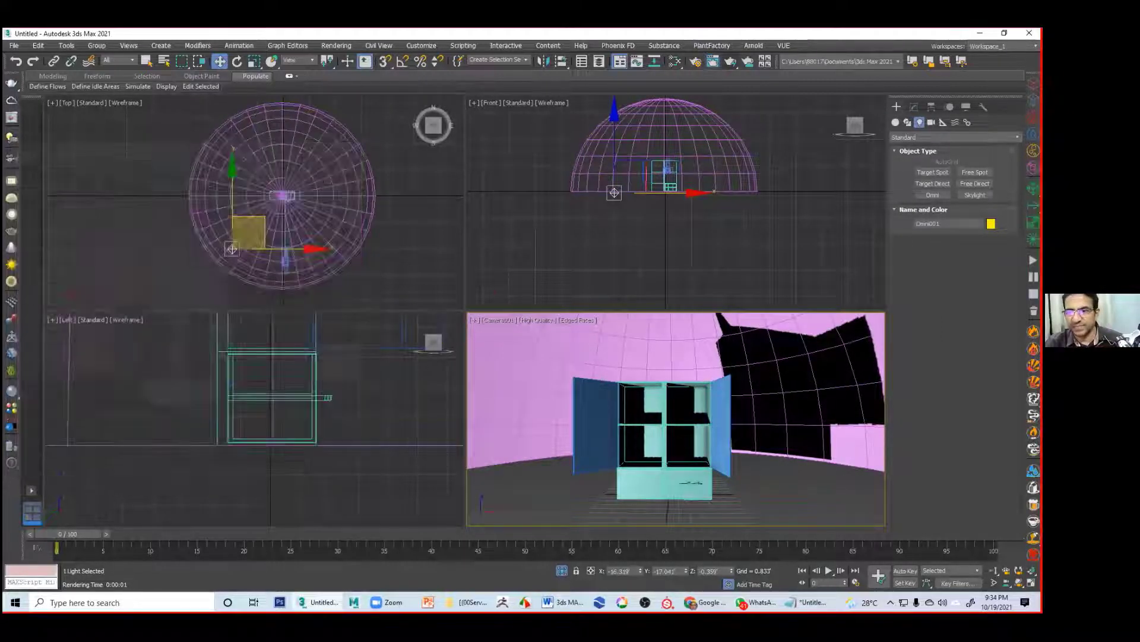
Step: Draw a large Plane in the Top view that extends beyond the dome as the floor
left_click(896, 122)
left_click(975, 218)
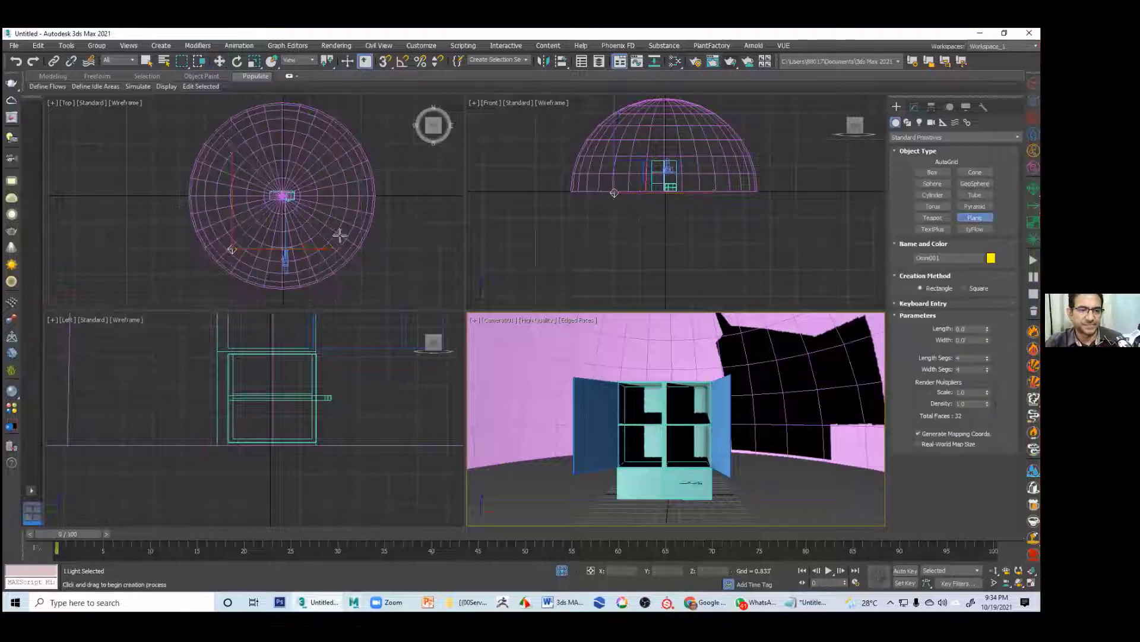
scroll(345, 233, "down", 3)
middle_click_drag(345, 232, 331, 227)
left_click_drag(228, 144, 394, 315)
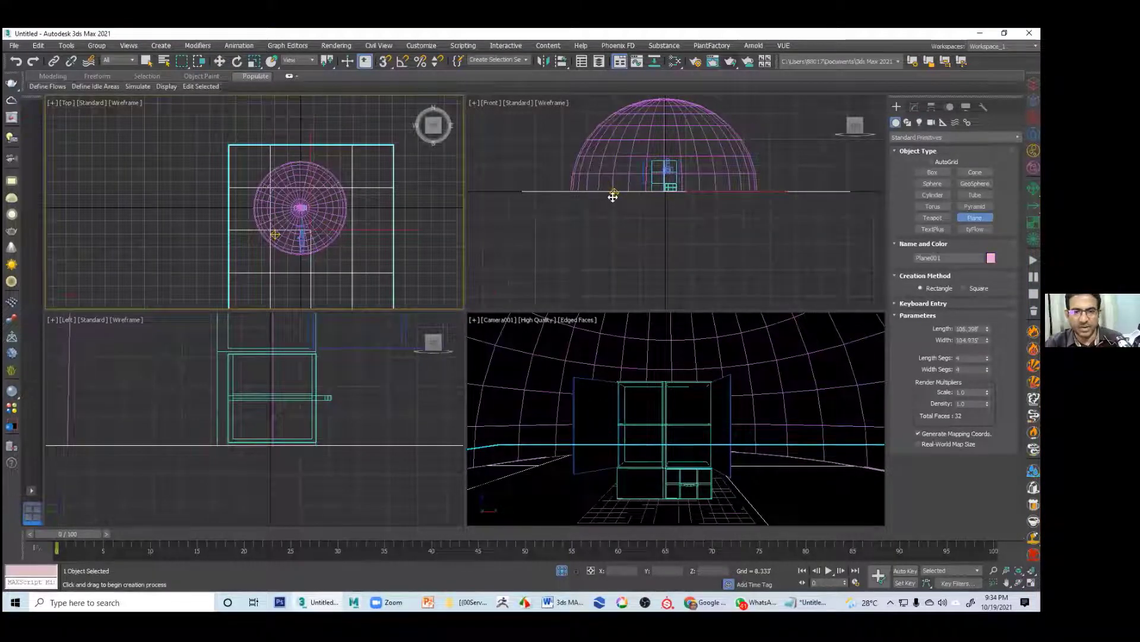
Step: Raise the Omni light above the floor plane in the Front view, reframe the camera view and maximize its viewport
key("w")
left_click(616, 135)
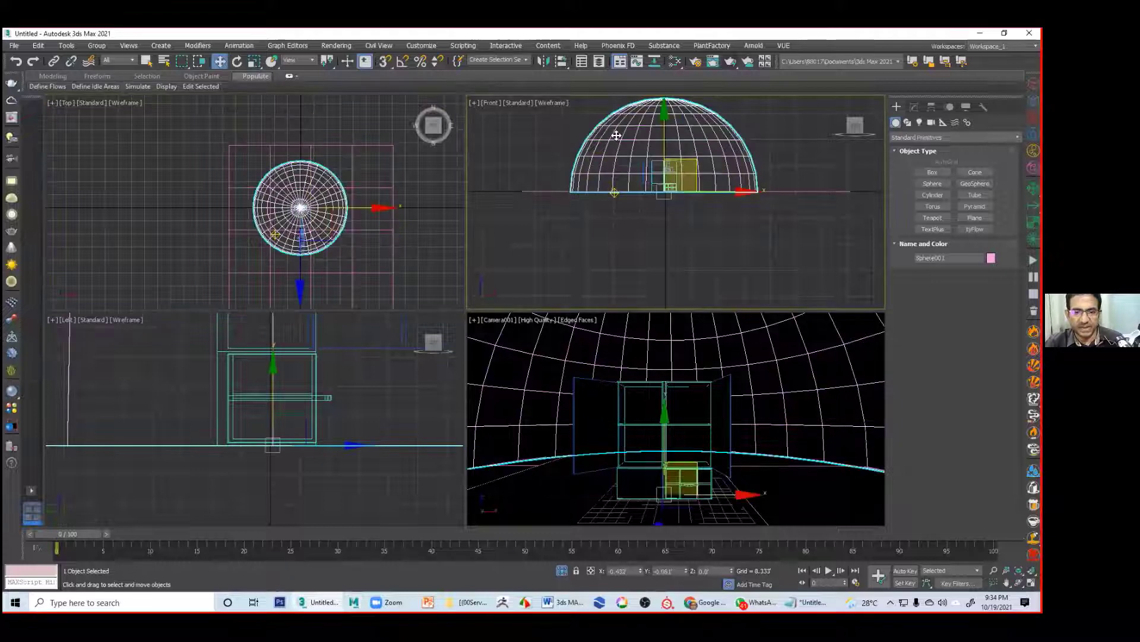
left_click(615, 192)
left_click_drag(614, 150, 614, 121)
middle_click(674, 379)
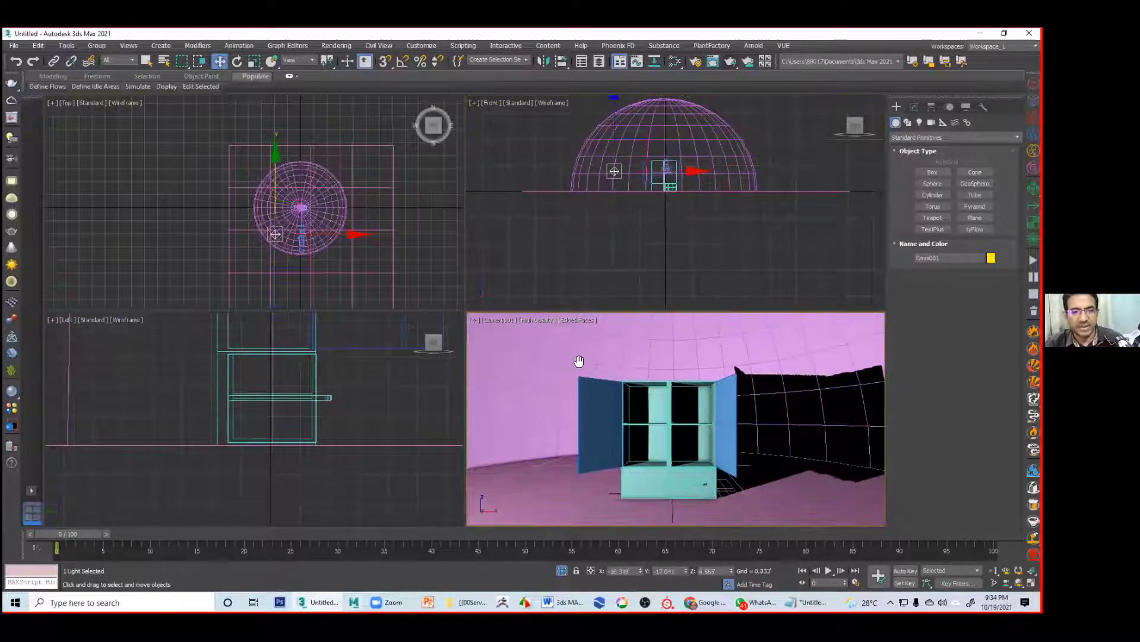
key("alt+w")
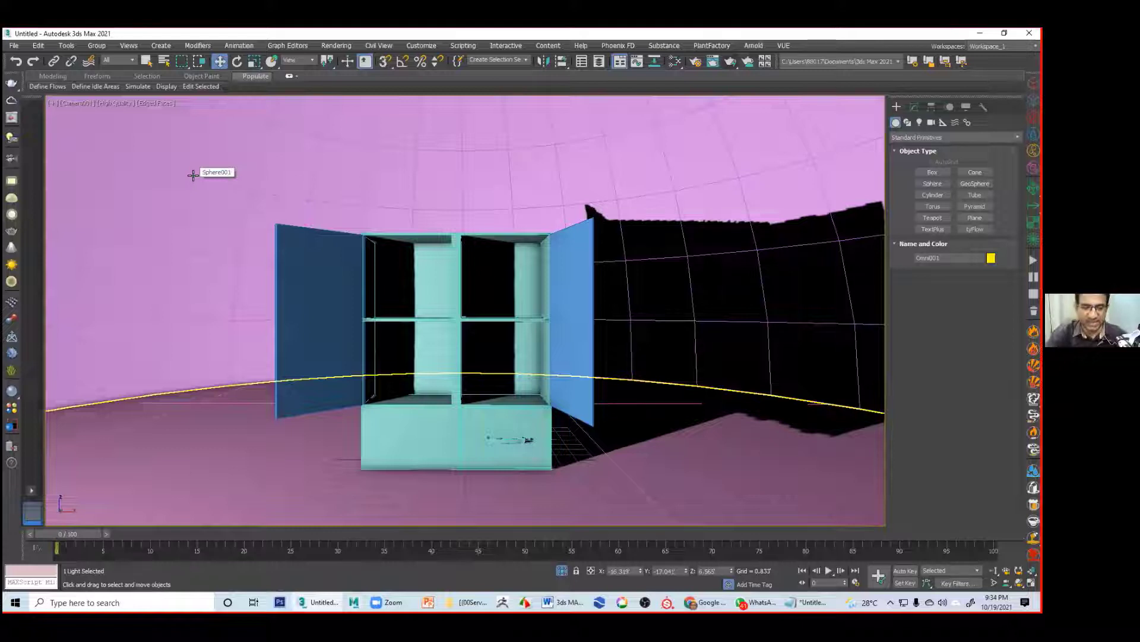
key("p")
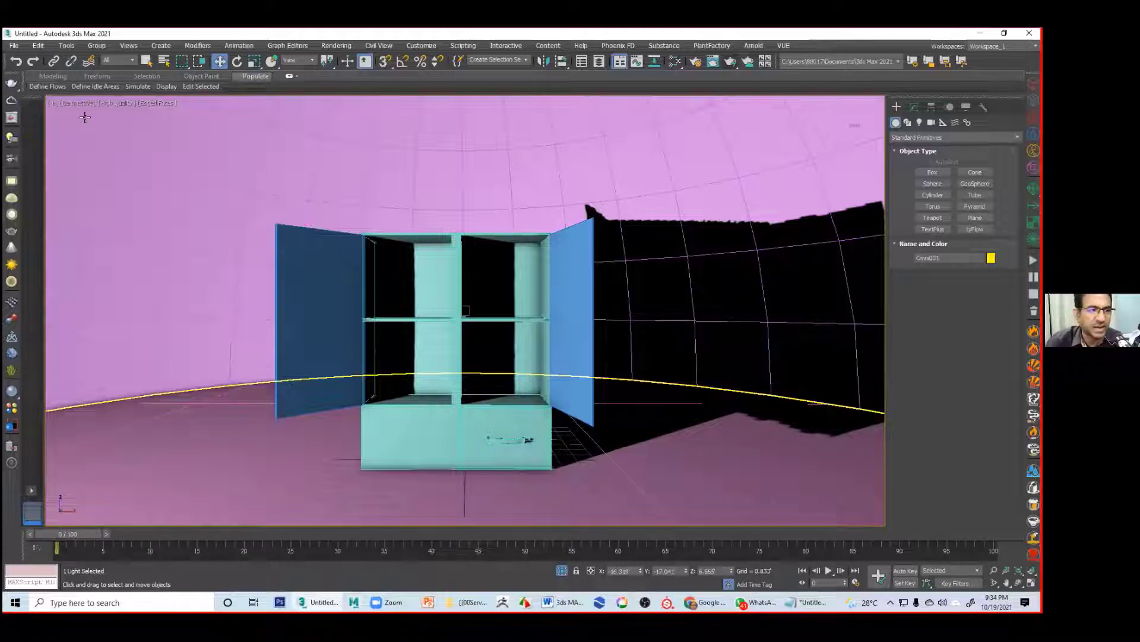
middle_click_drag(237, 247, 304, 245, "alt")
key("c")
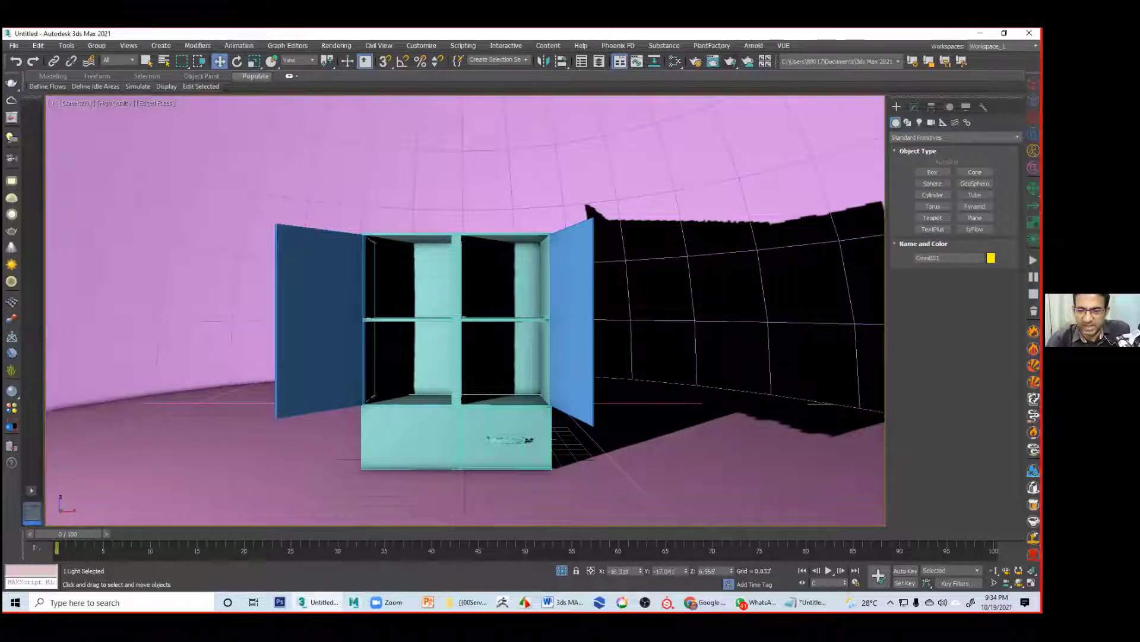
Step: Dolly the camera slightly back from the cabinet and shift its framing sideways
left_click(994, 570)
mouse_move(648, 434)
left_mouse_down()
mouse_move(649, 466)
mouse_move(658, 449)
left_mouse_up()
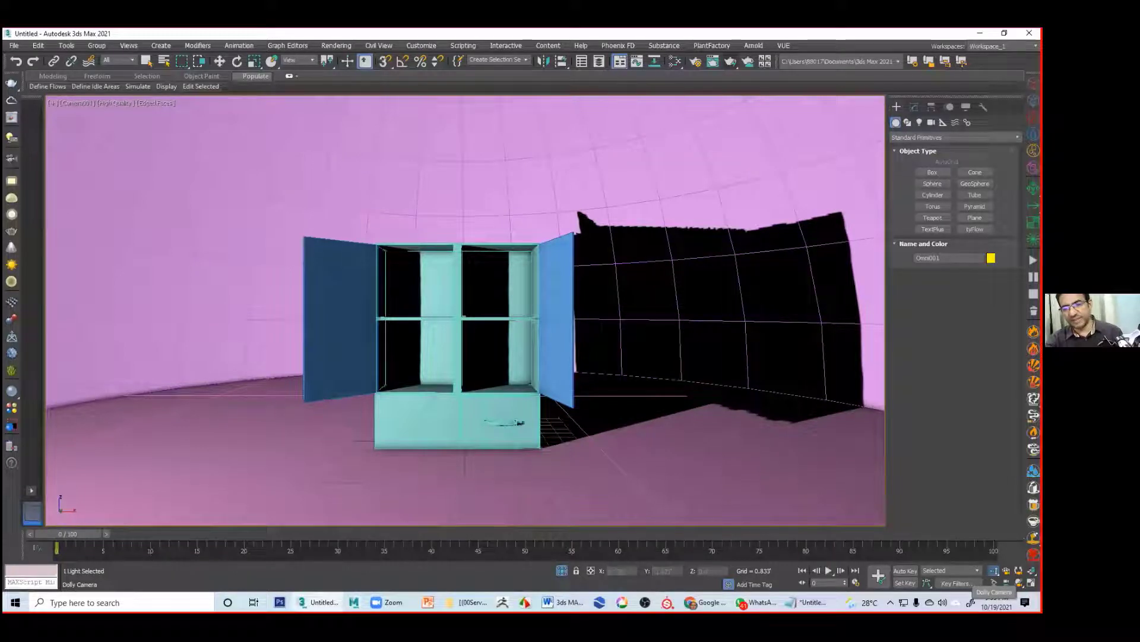
left_click(994, 571)
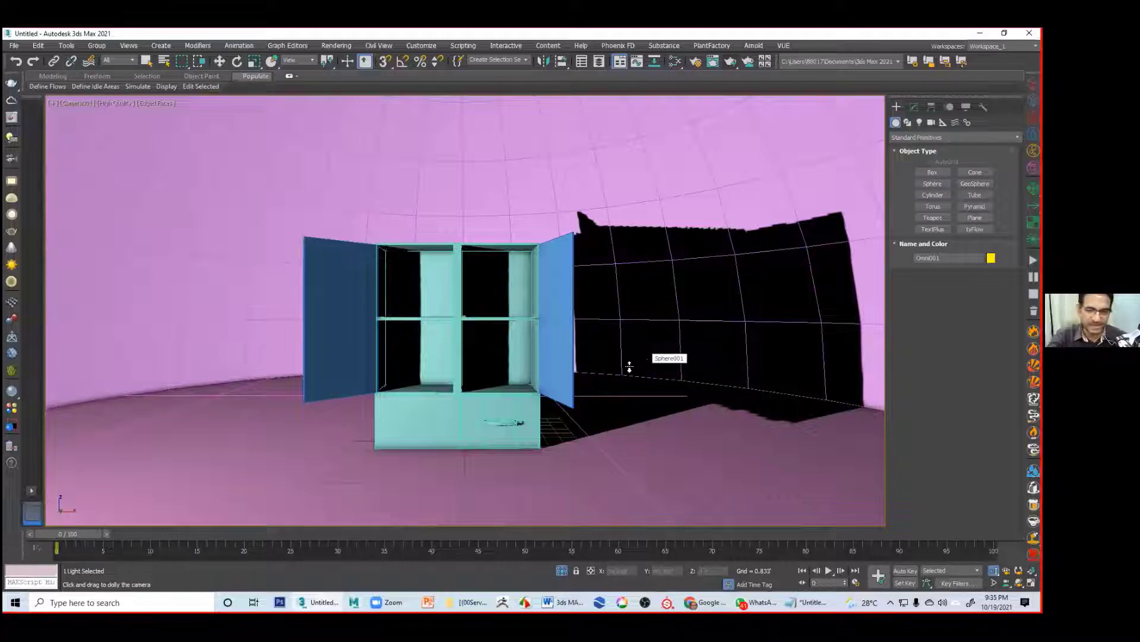
middle_click_drag(610, 359, 605, 364)
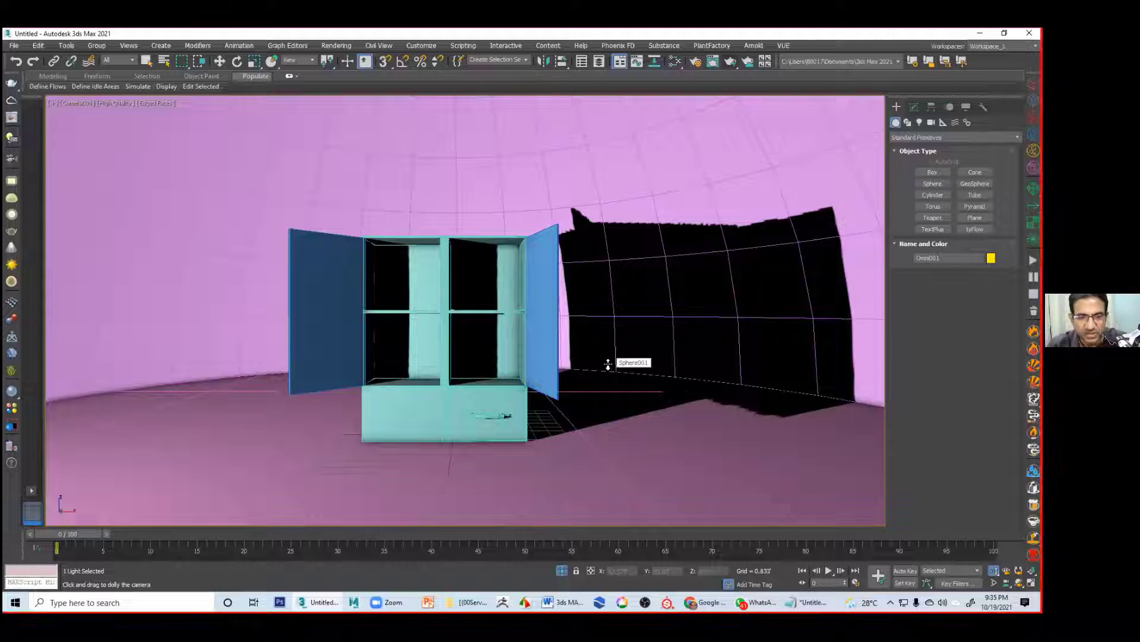
Step: Switch the viewport from the camera to Perspective and select the cabinet body inside the dome
key("p")
key("w")
left_click(417, 192)
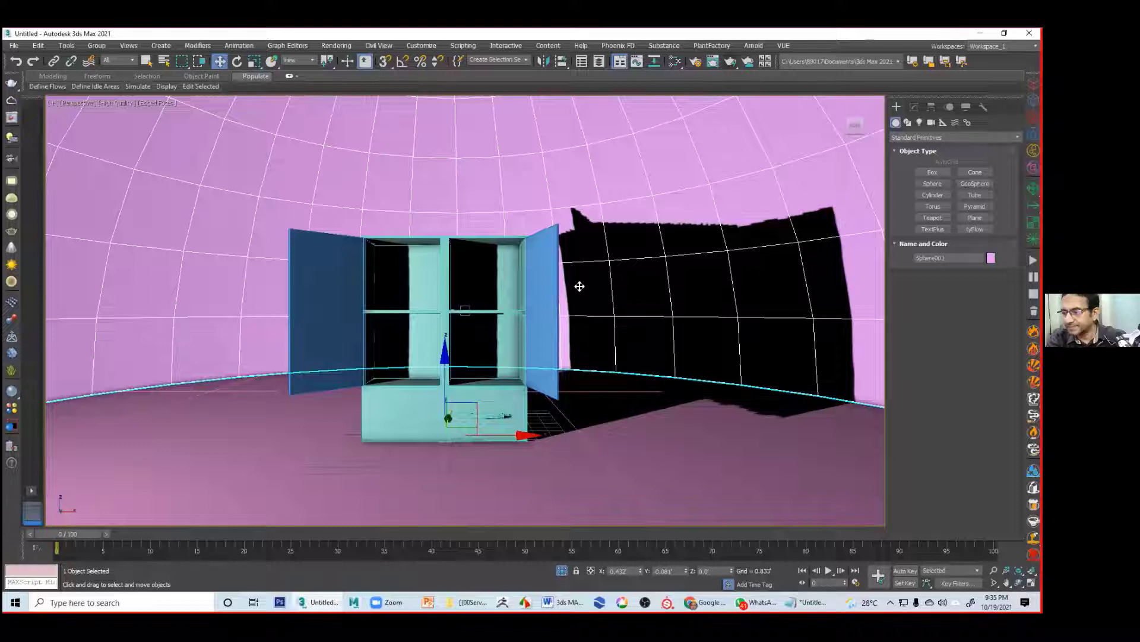
left_click(496, 330)
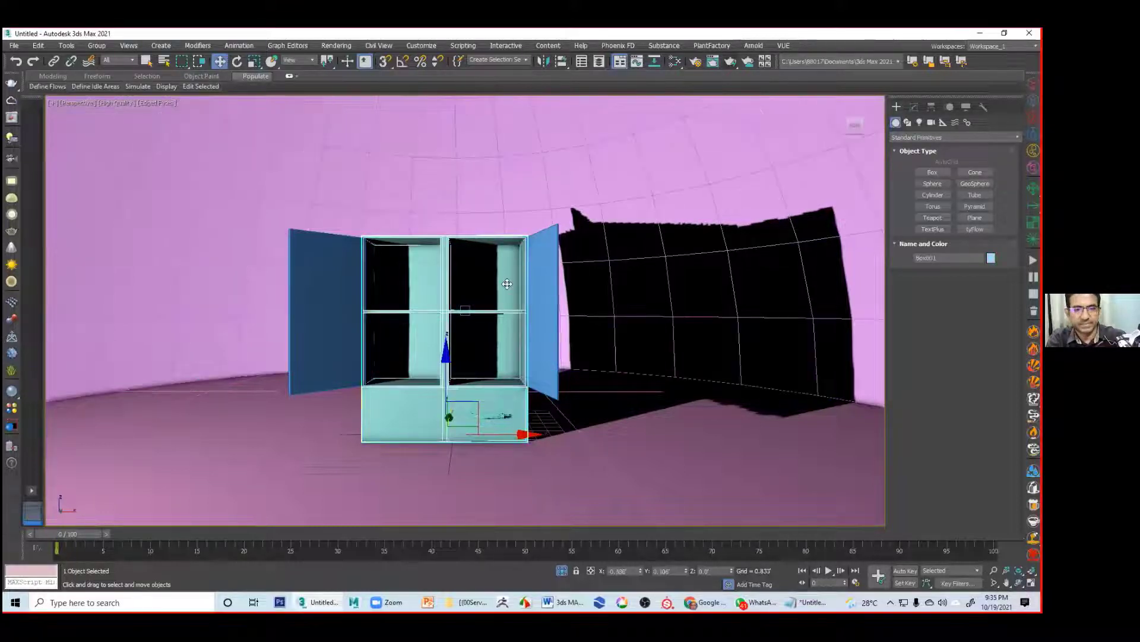
middle_click_drag(506, 284, 517, 353, "alt")
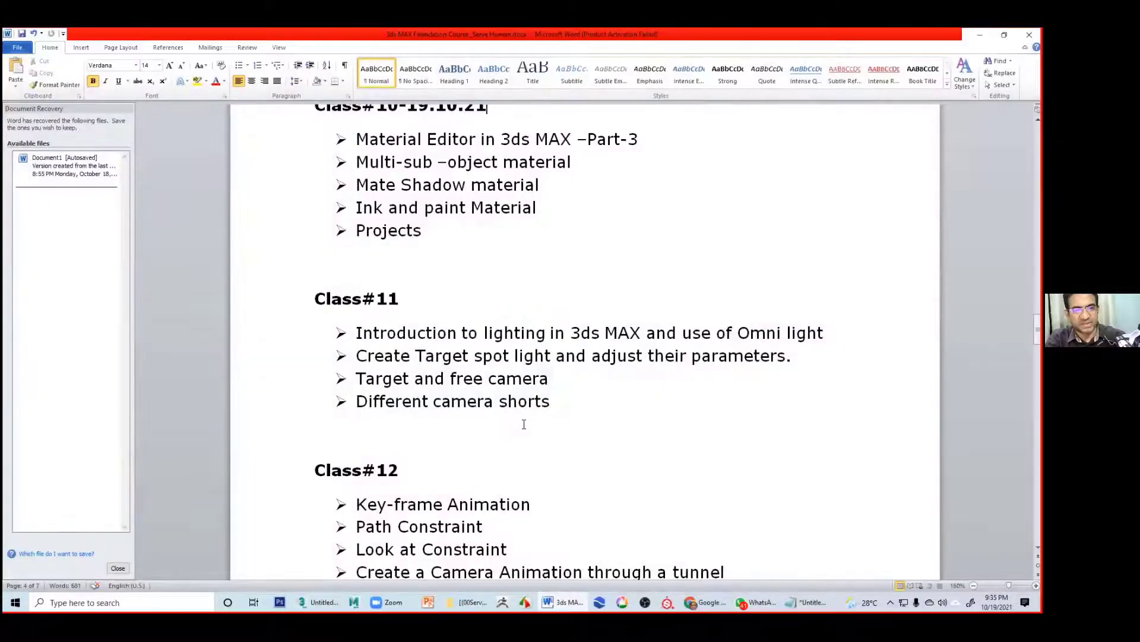
Step: Switch to the course outline in Word and highlight the "Multi-sub –object material" topic under Class#10
scroll(524, 424, "up", 1)
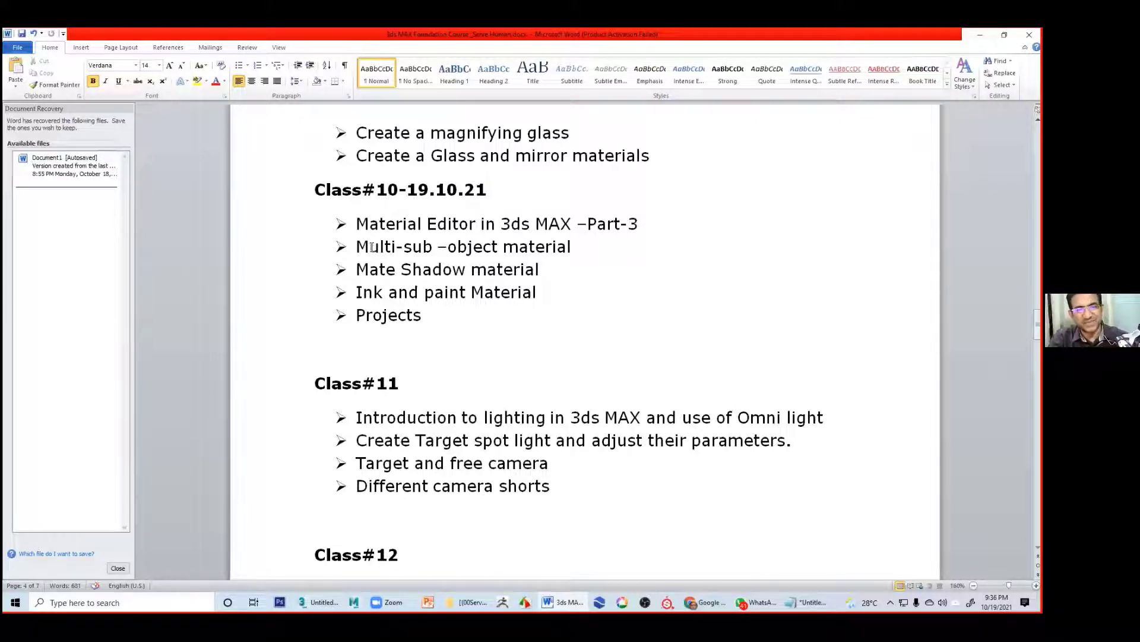
left_click_drag(357, 247, 572, 251)
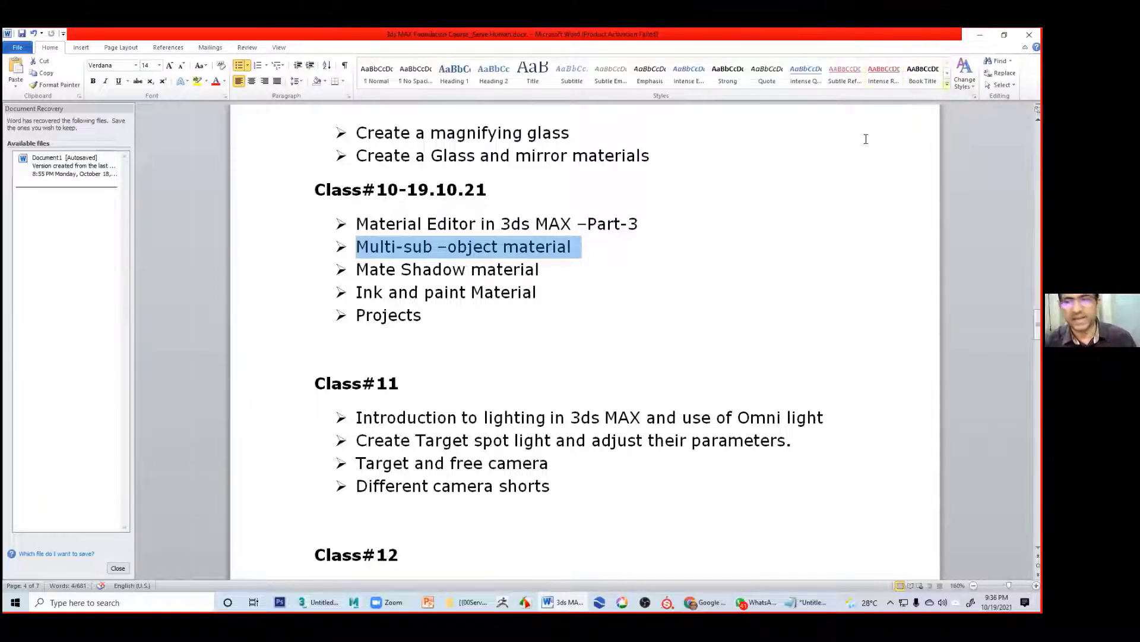
Step: Return to 3ds Max, save the cabinet scene as Almira.max in the 00Serve Human folder, and reset to an empty scene
left_click(980, 35)
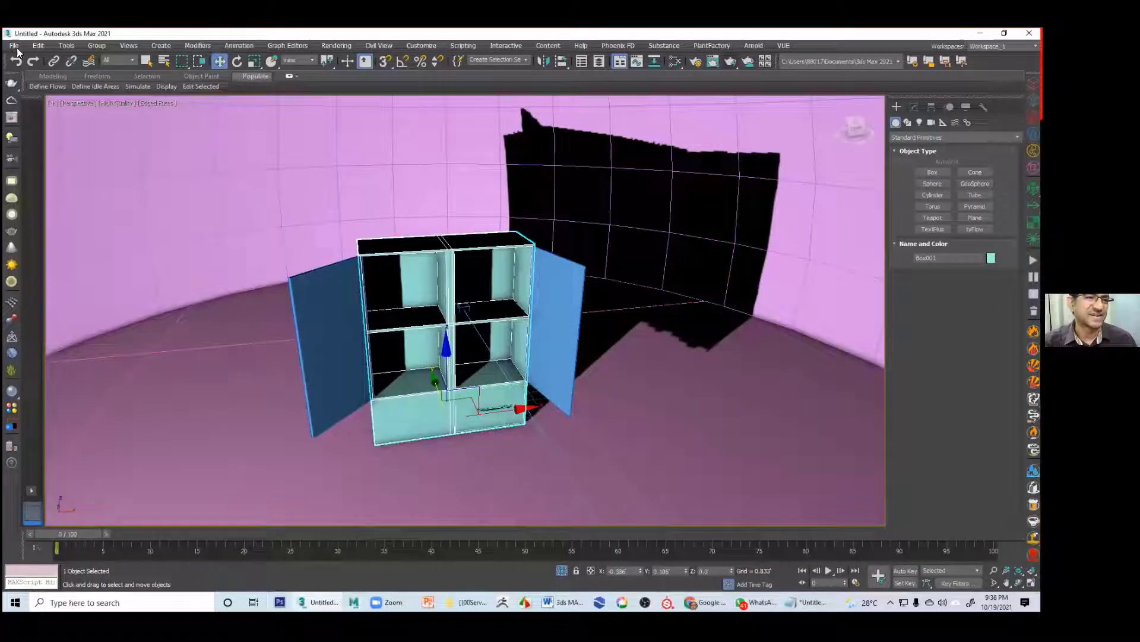
left_click(18, 47)
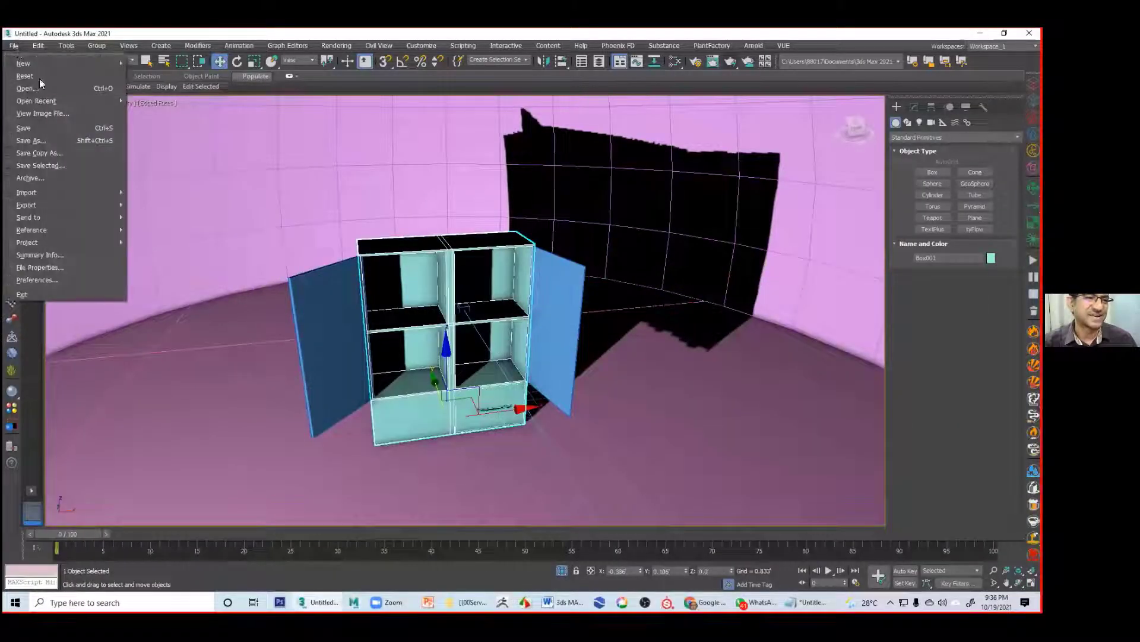
left_click(24, 296)
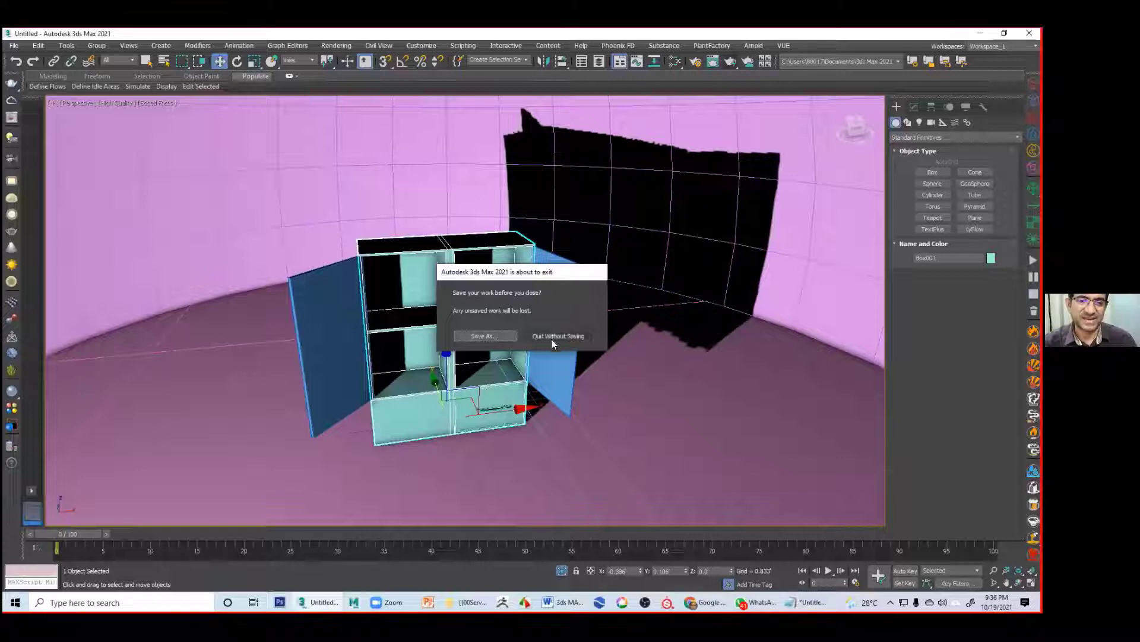
left_click(486, 337)
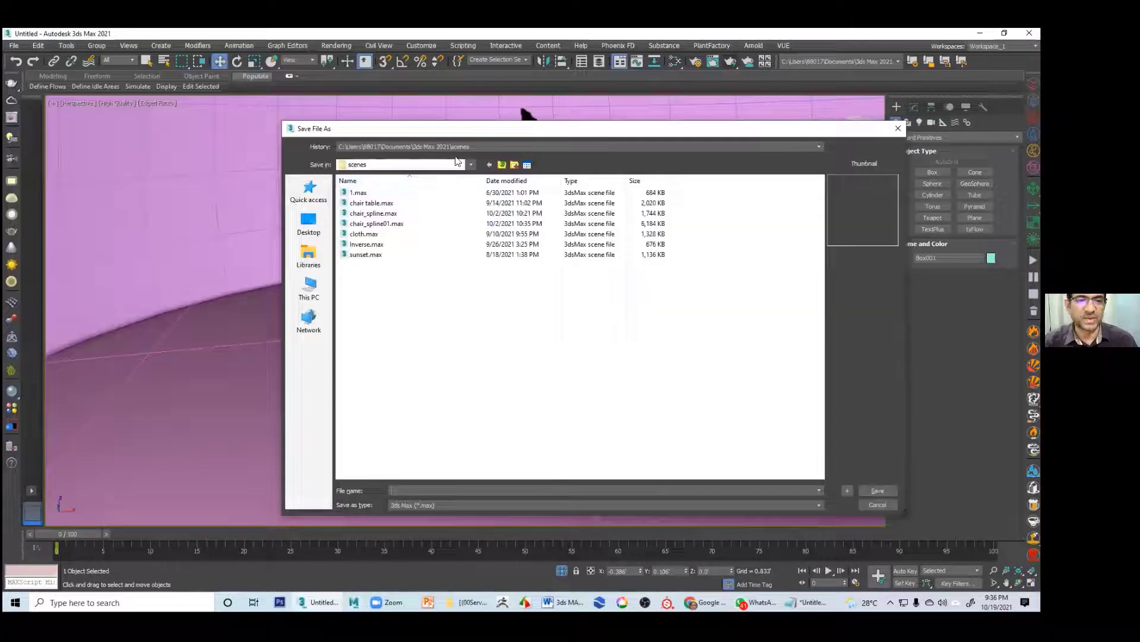
left_click(466, 147)
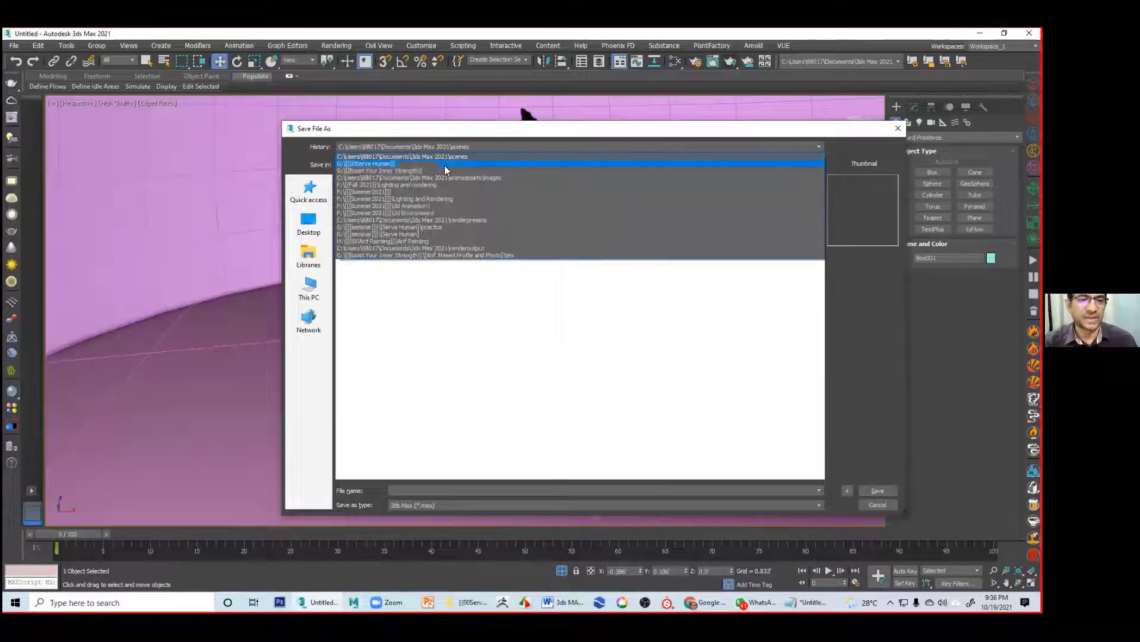
left_click(447, 164)
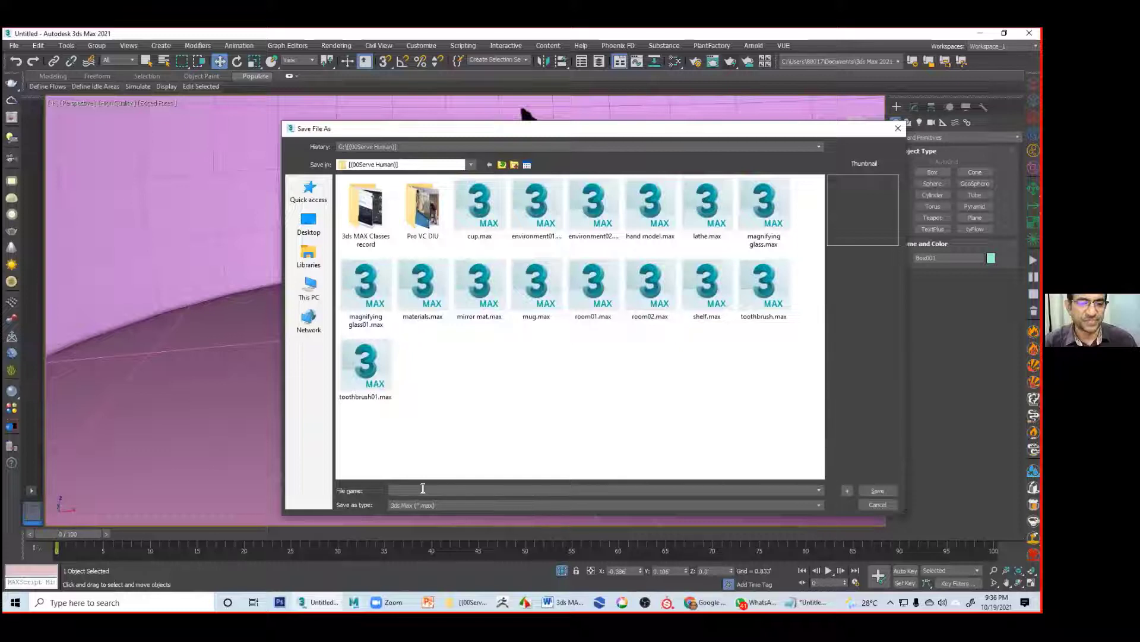
left_click(403, 491)
type("a")
key("BackSpace")
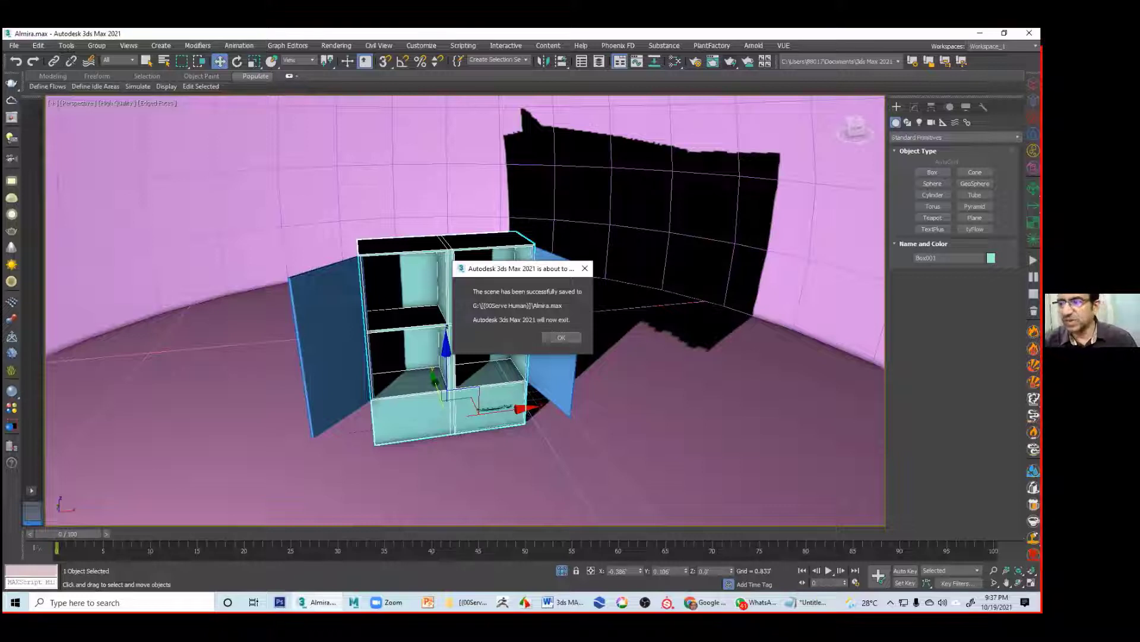
left_click(559, 337)
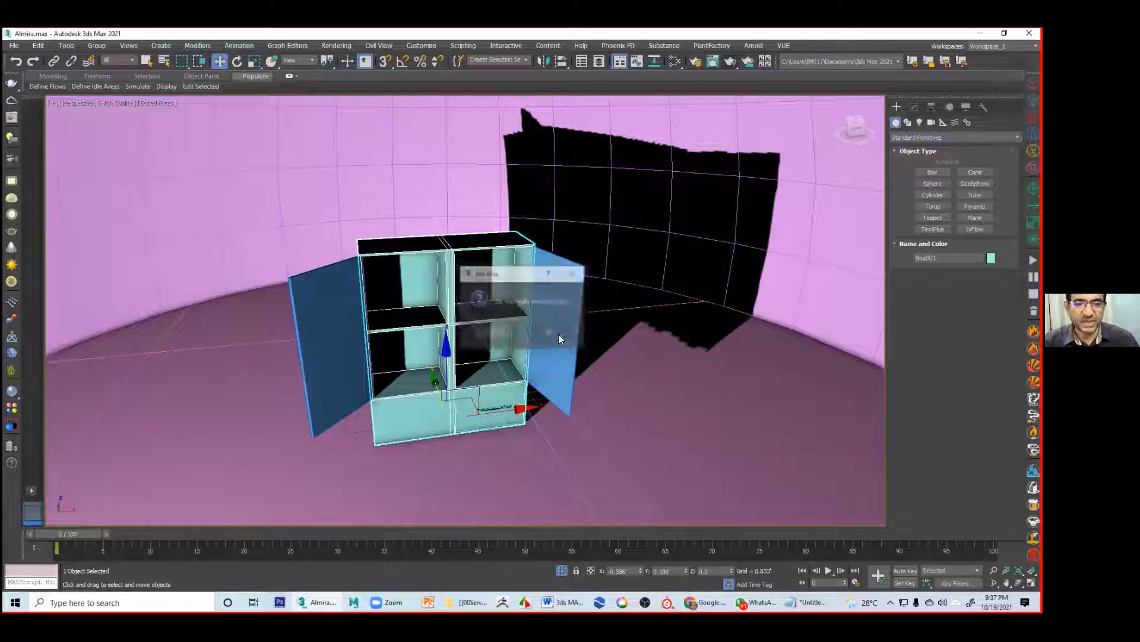
left_click(491, 331)
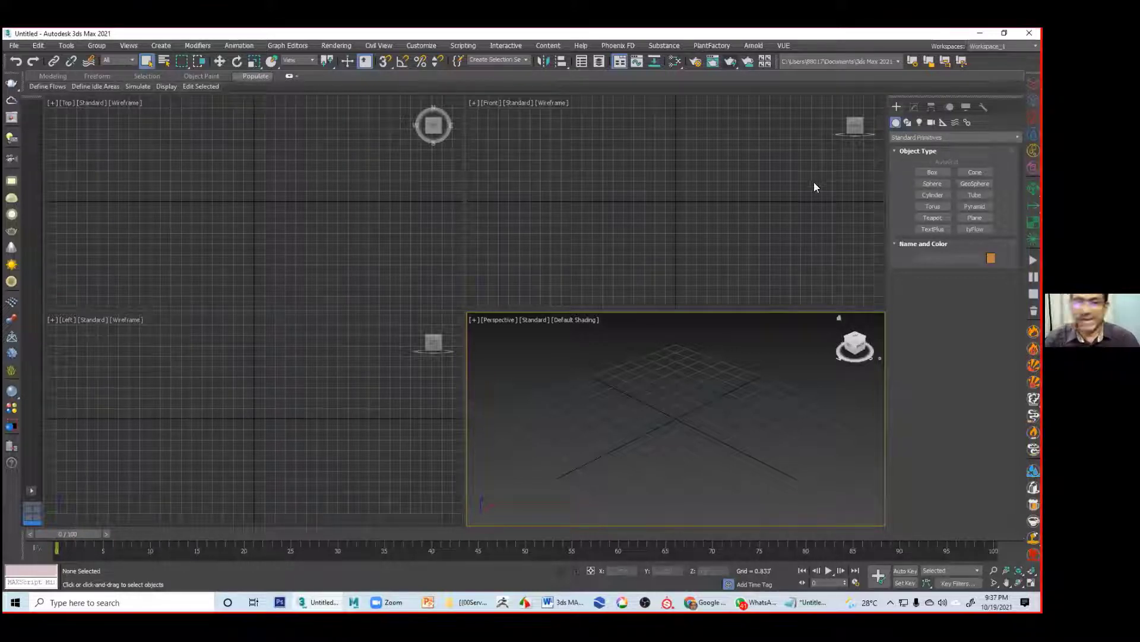
Step: Create a box about 3.5' long, 3.4' wide and 3' high at the grid center in a maximized Perspective view
left_click(690, 212)
left_click(682, 381)
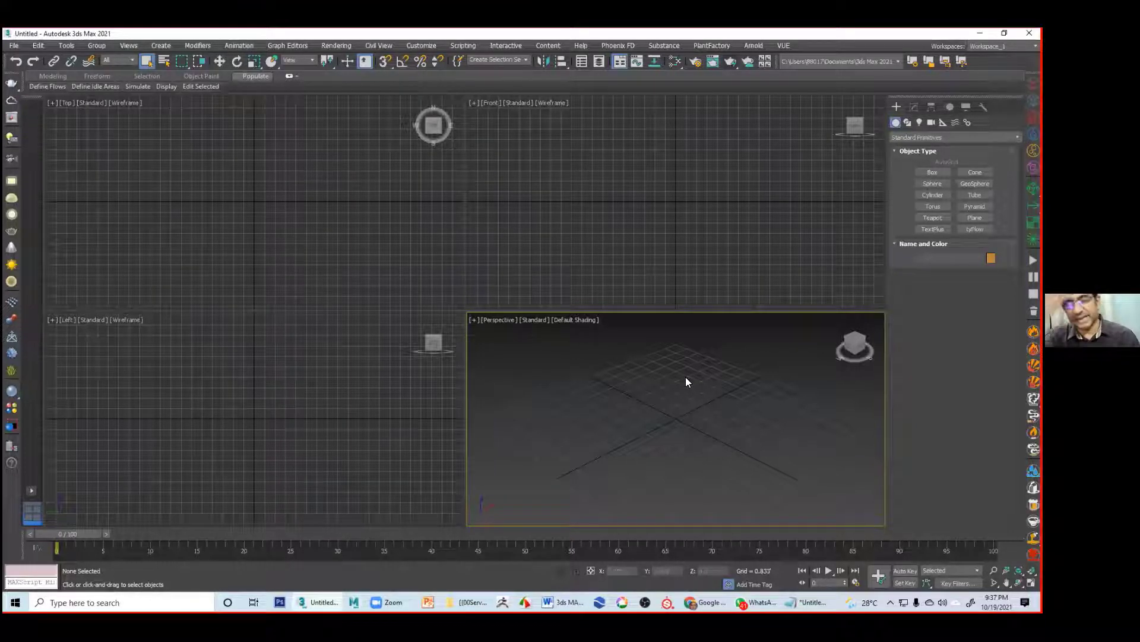
left_click(924, 173)
left_click_drag(616, 417, 731, 421)
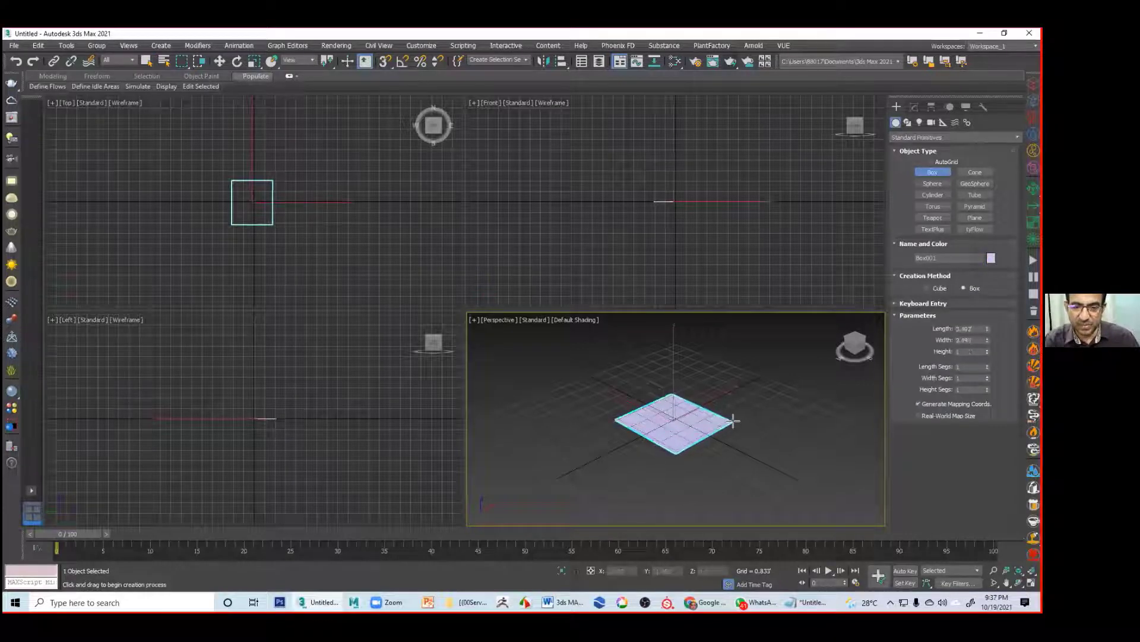
left_click(734, 347)
right_click(752, 404)
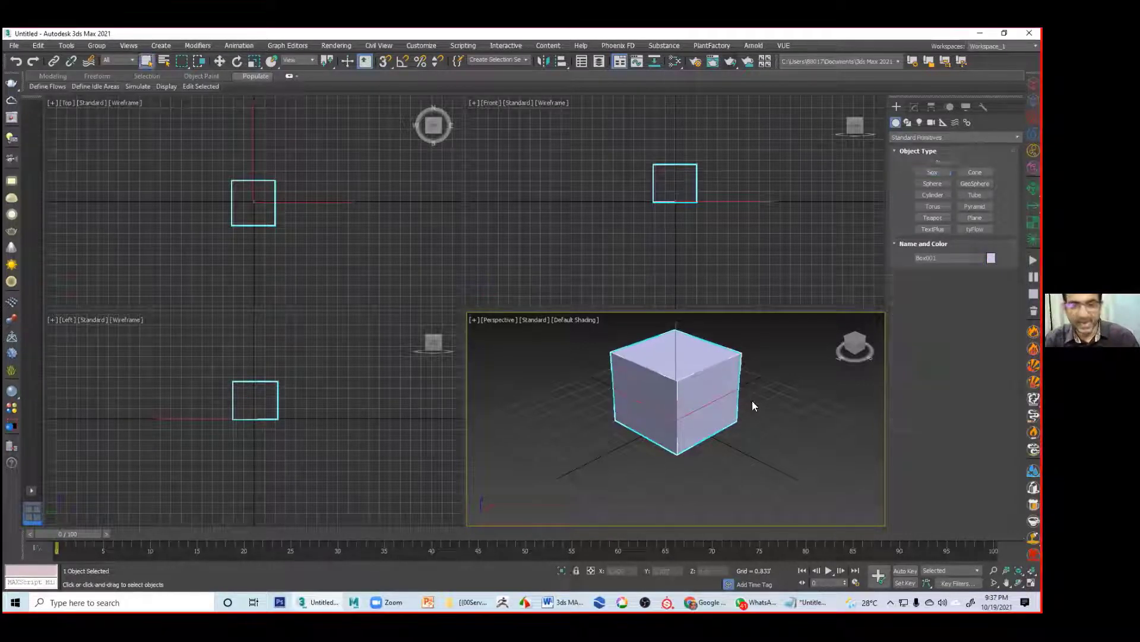
key("alt+w")
middle_click_drag(692, 344, 563, 350, "alt")
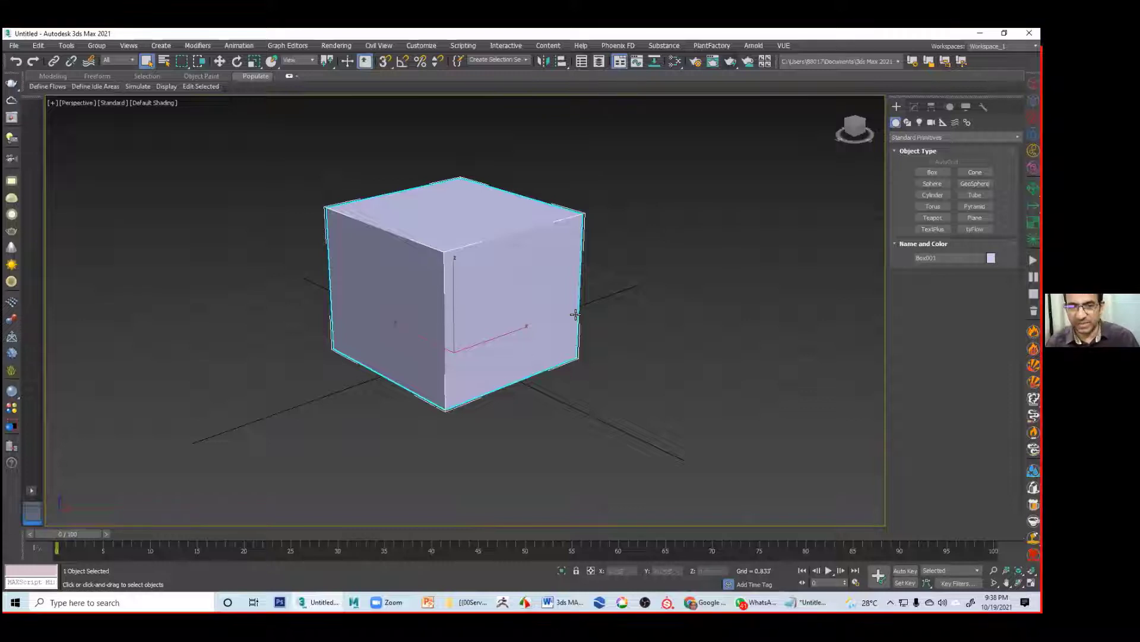
left_click(709, 227)
left_click(561, 224)
middle_click_drag(511, 320, 522, 256, "alt")
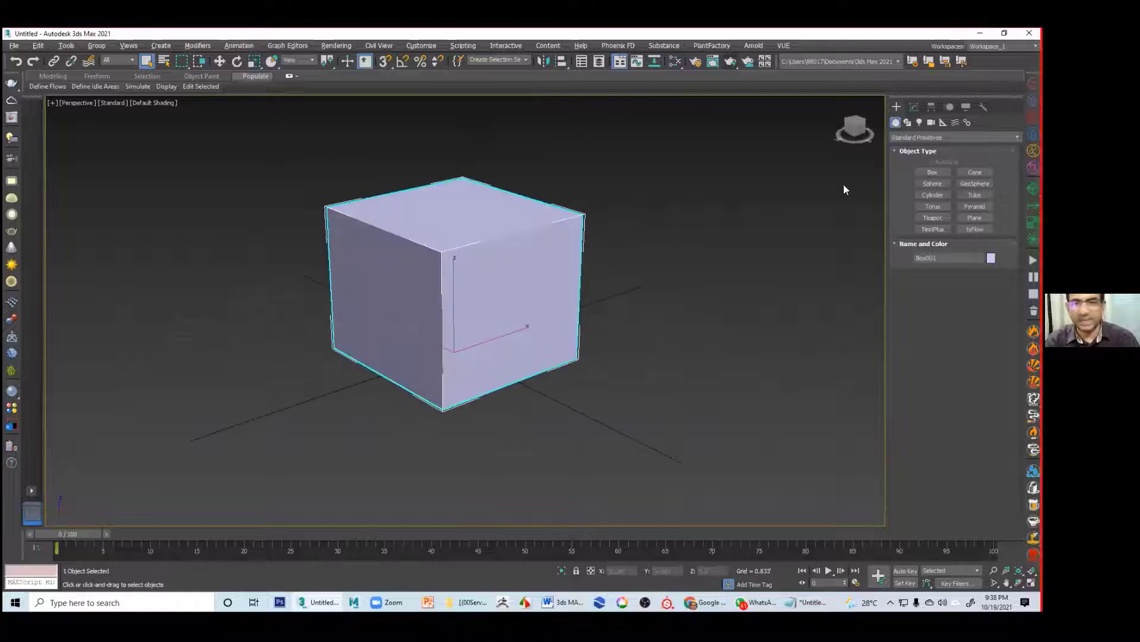
Step: Set the box's length, width and height to 3' each, and deselect it
left_click(913, 111)
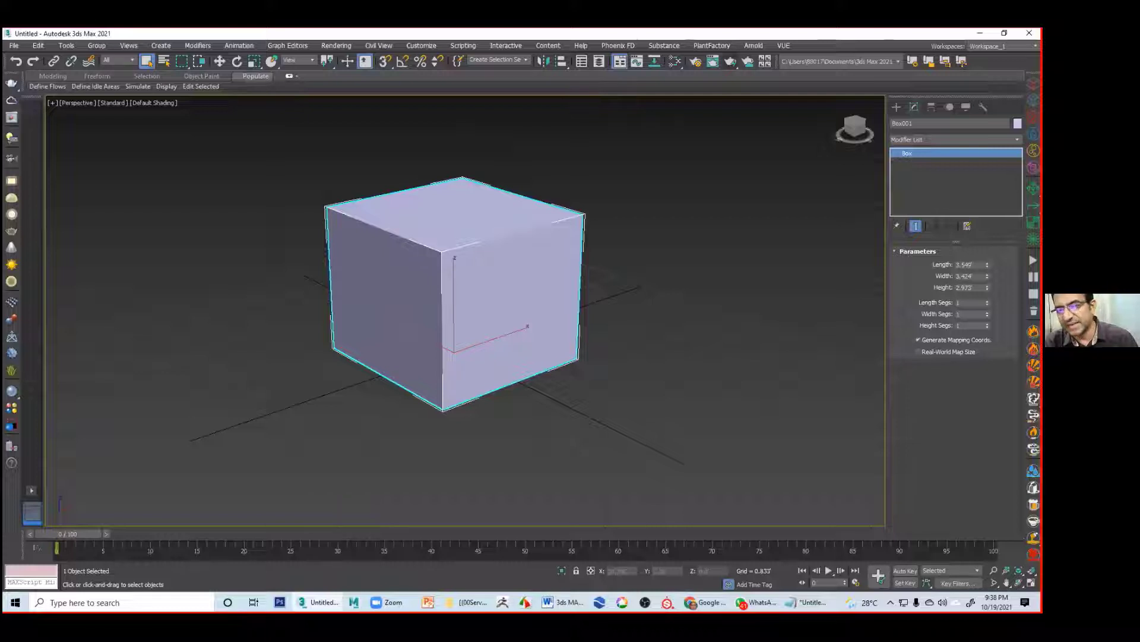
left_click_drag(974, 264, 916, 268)
type("3")
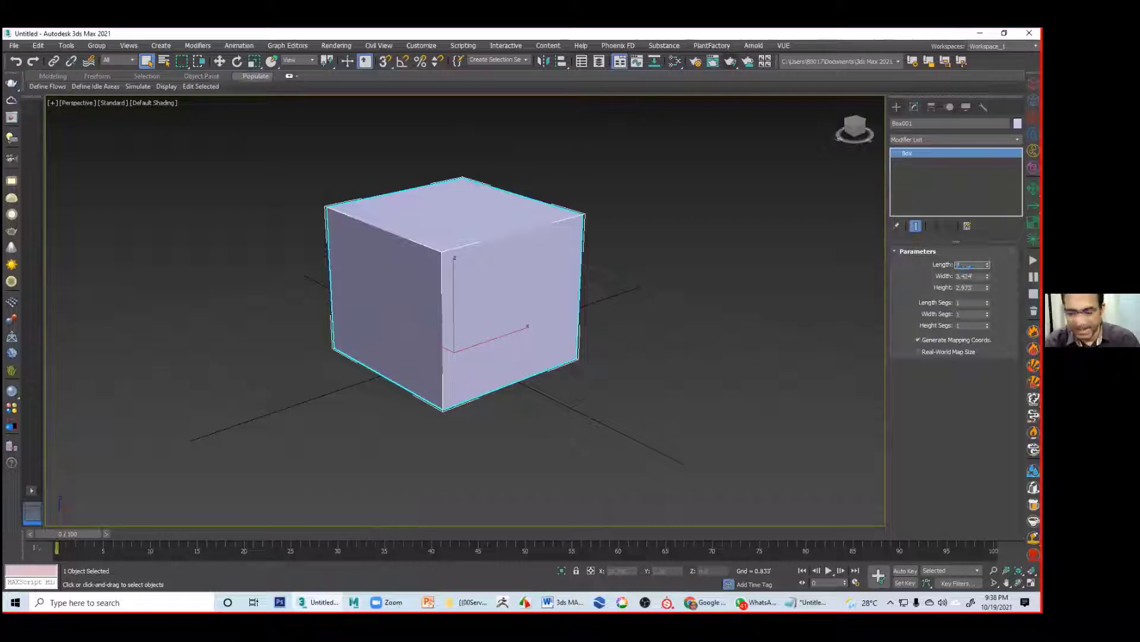
key("Tab")
type("3")
key("Tab")
type("3")
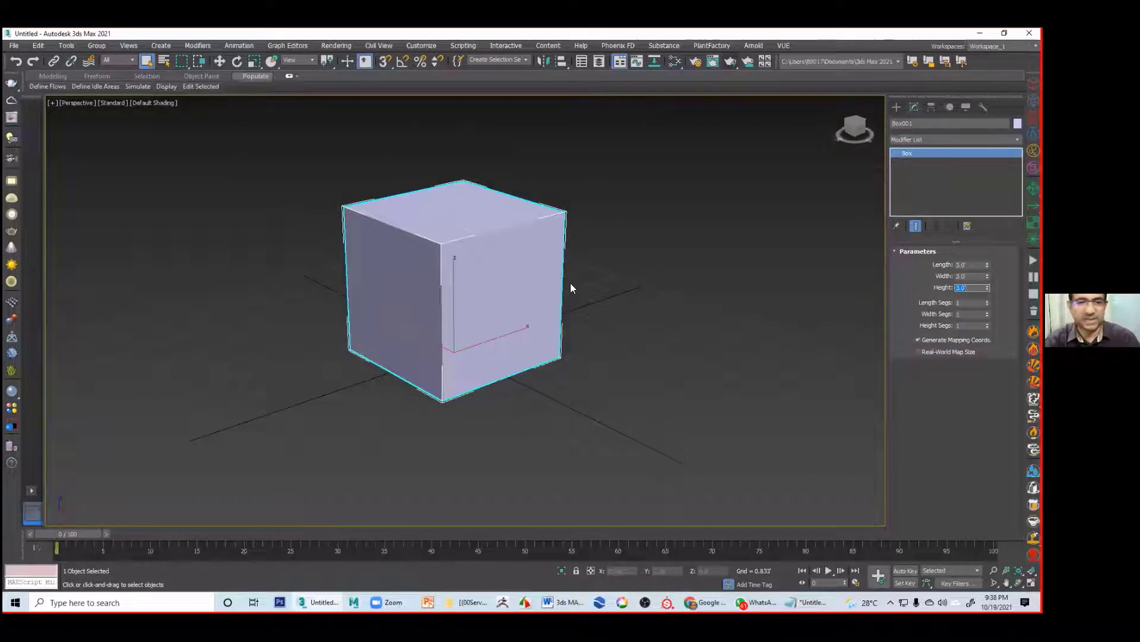
left_click(564, 316)
middle_click_drag(565, 315, 513, 304, "alt")
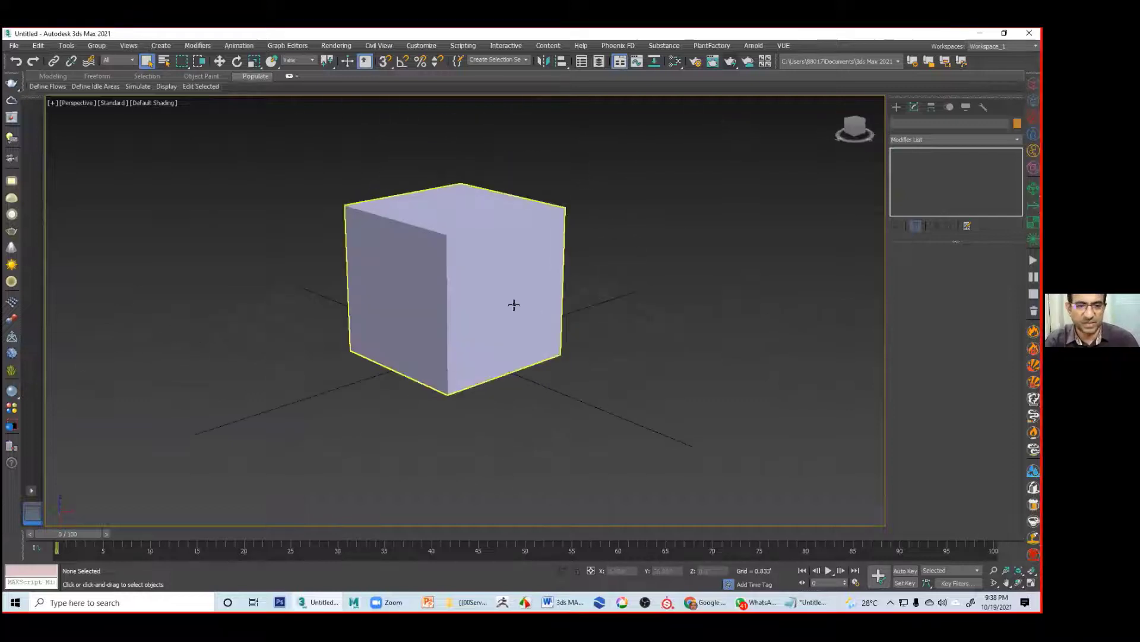
Step: Delete the box and draw a cube about 2.5' per side at the grid center using the Cube creation method
left_click(514, 305)
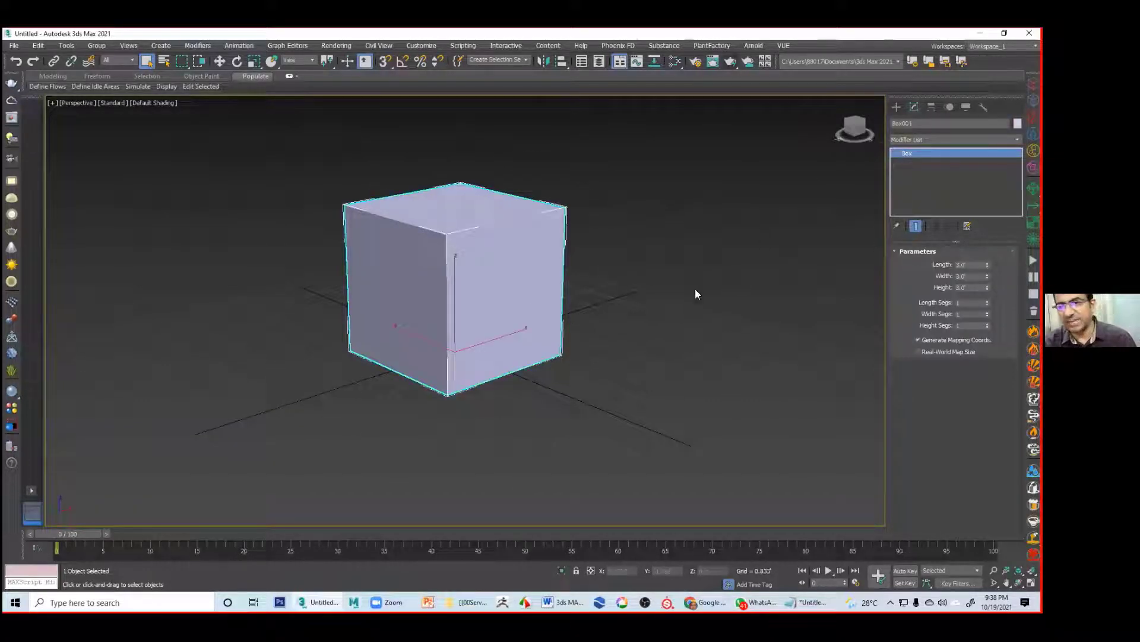
key("Delete")
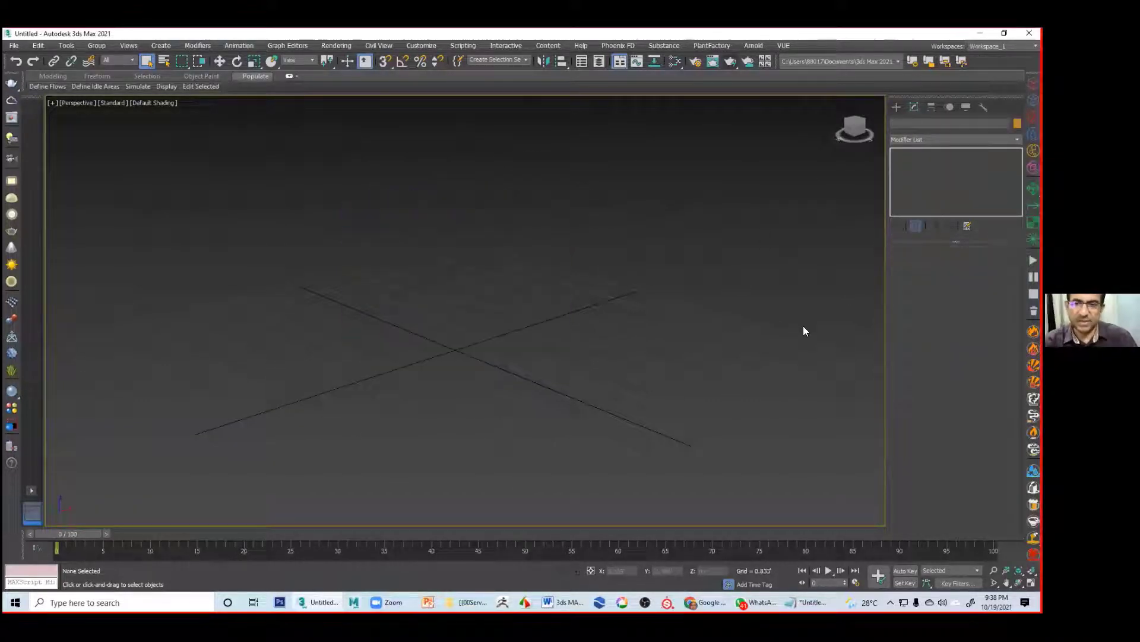
left_click(897, 106)
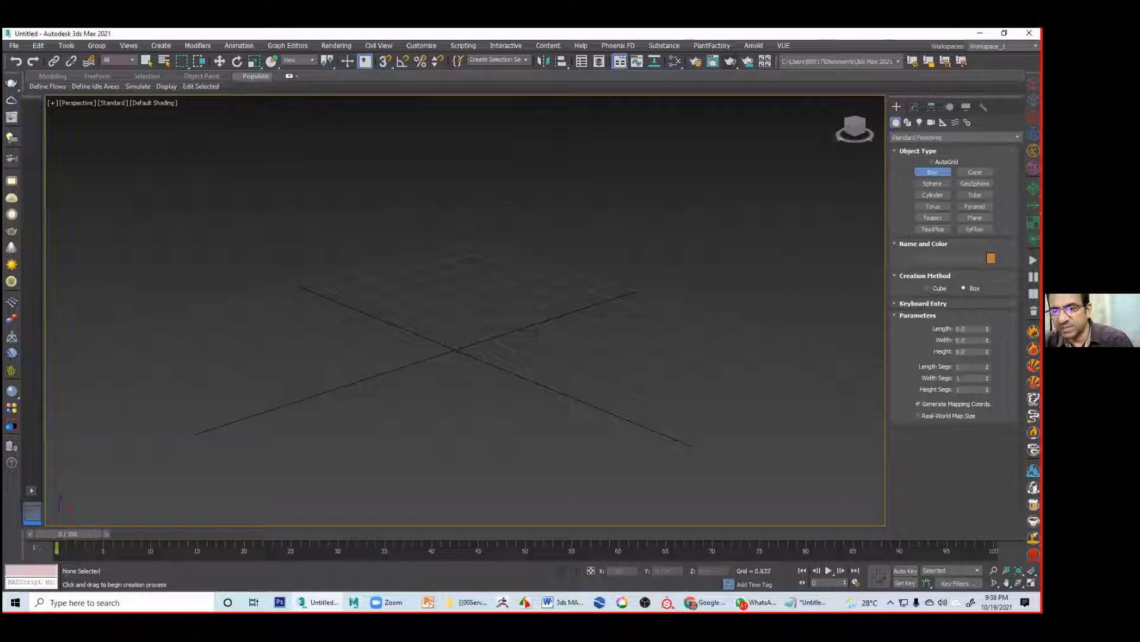
left_click(927, 288)
left_click_drag(461, 348, 496, 371)
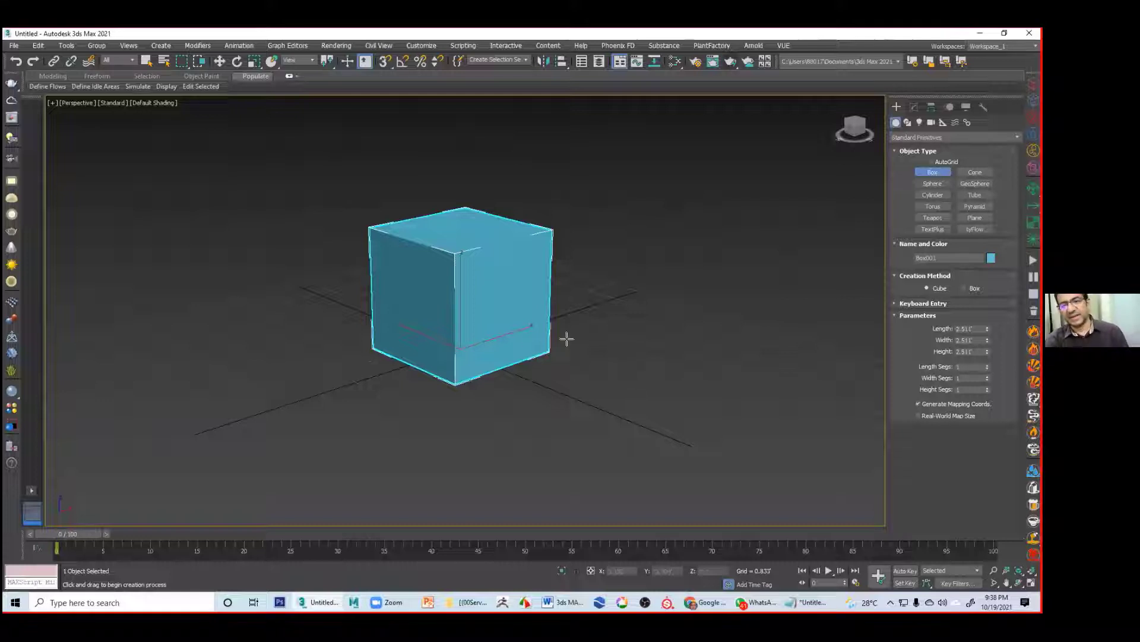
right_click(629, 295)
middle_click_drag(711, 322, 491, 314, "alt")
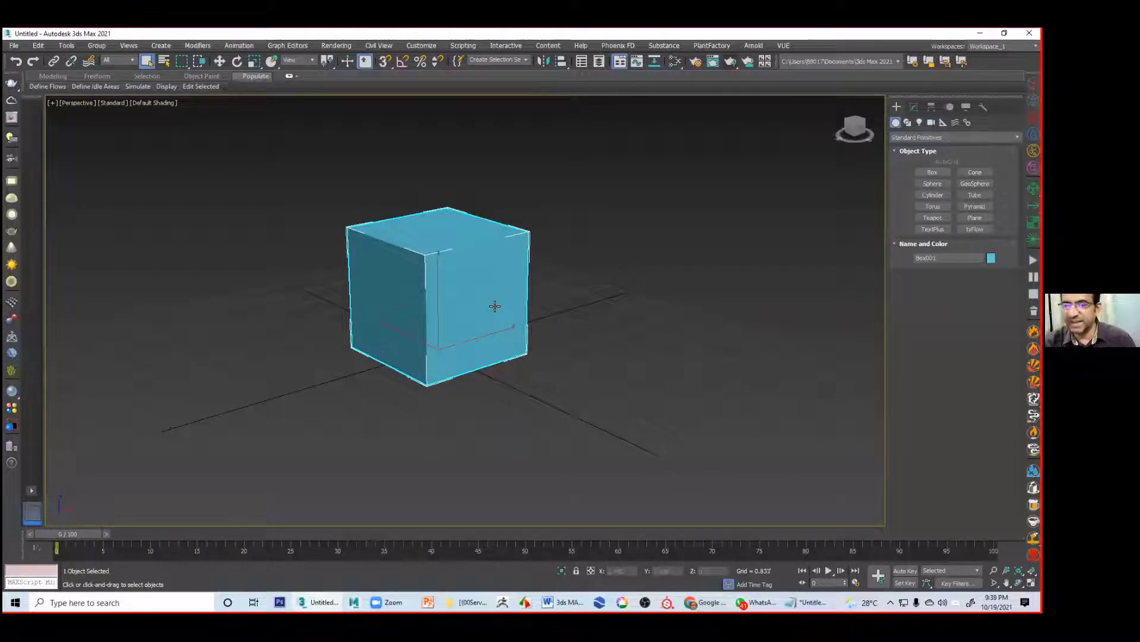
middle_click_drag(542, 318, 555, 310)
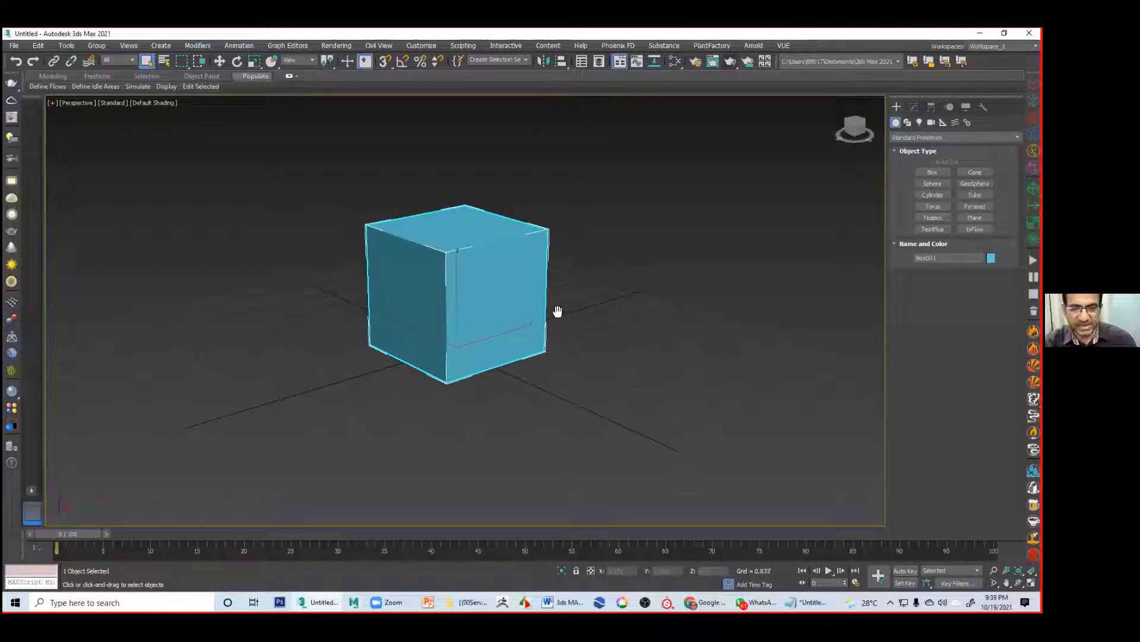
Step: Switch to the course outline in Word and highlight the "Mate Shadow material" topic under Class#10
left_click(561, 602)
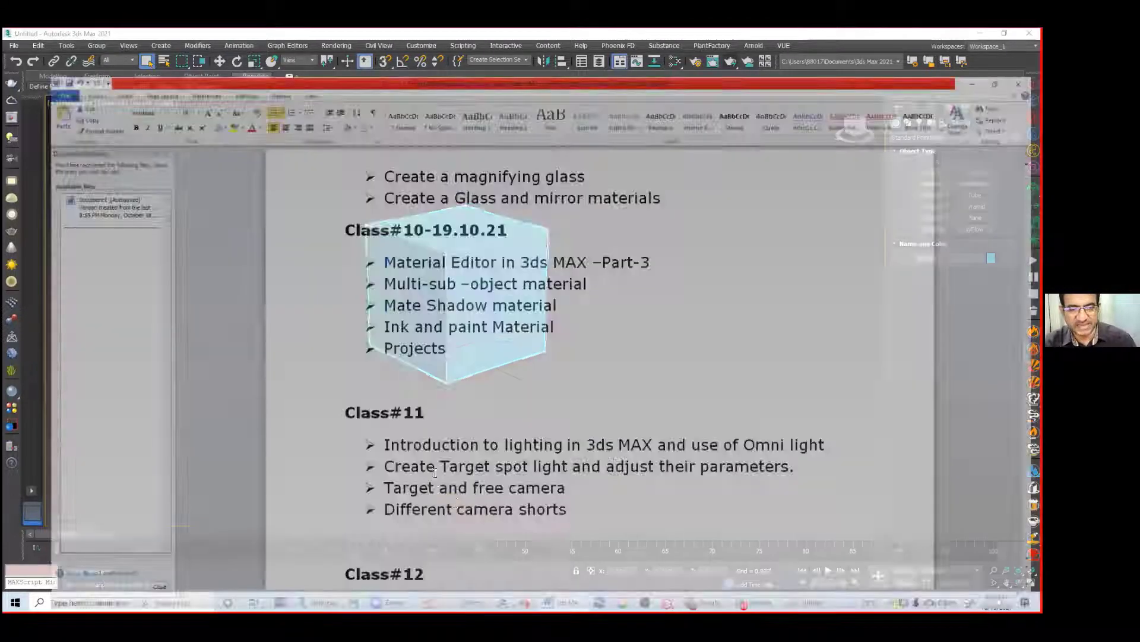
left_click(303, 271)
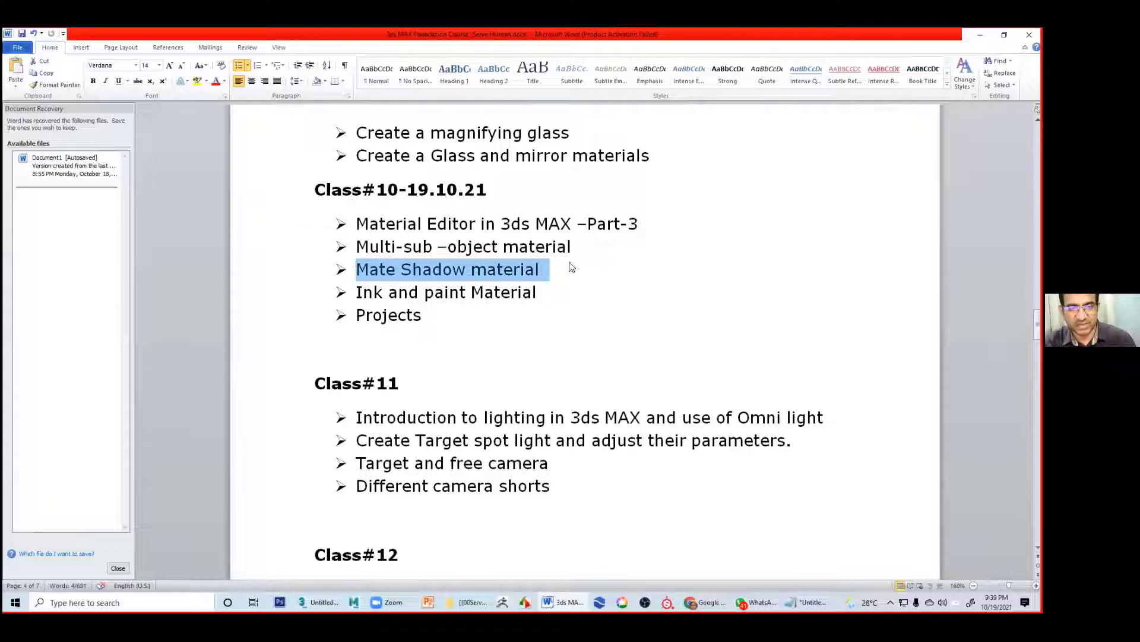
left_click(579, 247)
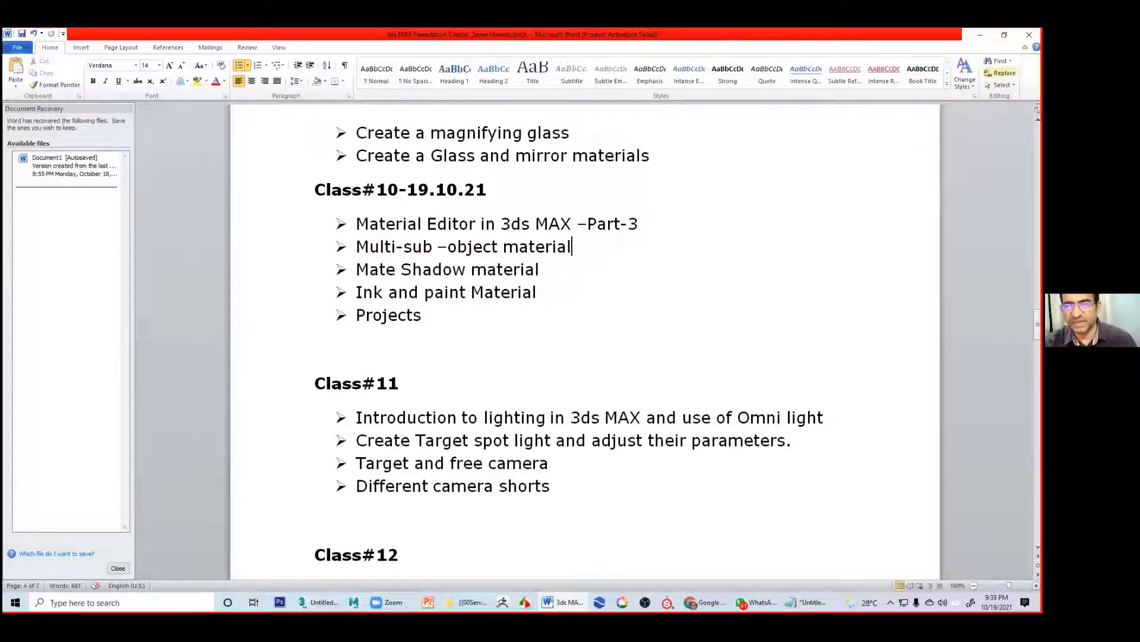
Step: Return to 3ds Max and add a Multi/Sub-Object material to the Slate Material Editor's View1
left_click(980, 34)
middle_click_drag(571, 321, 565, 322)
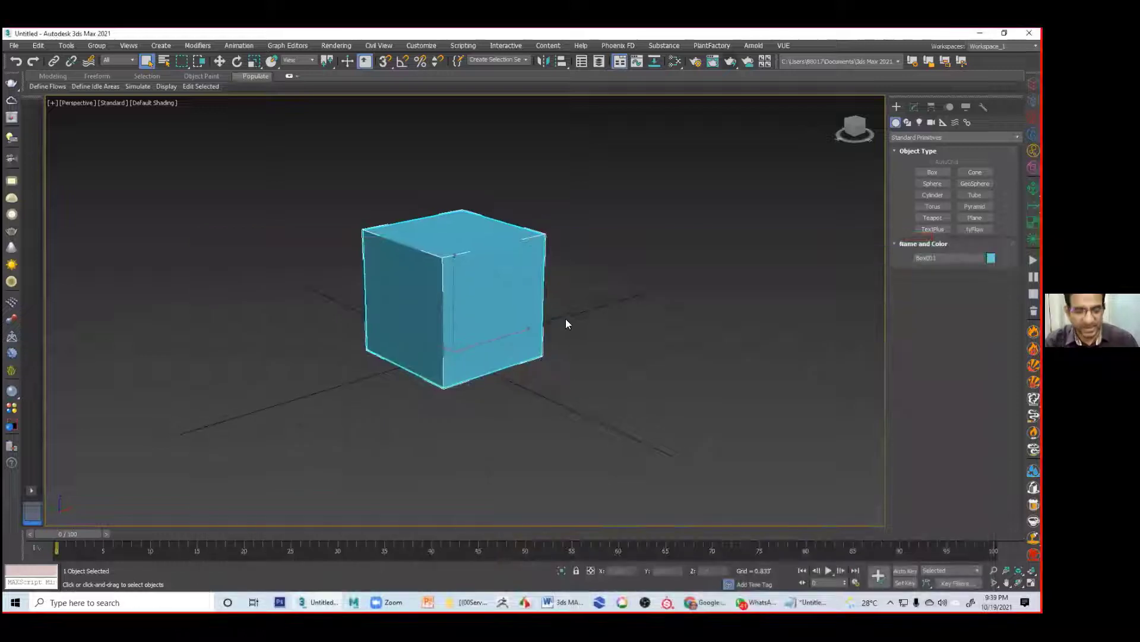
key("m")
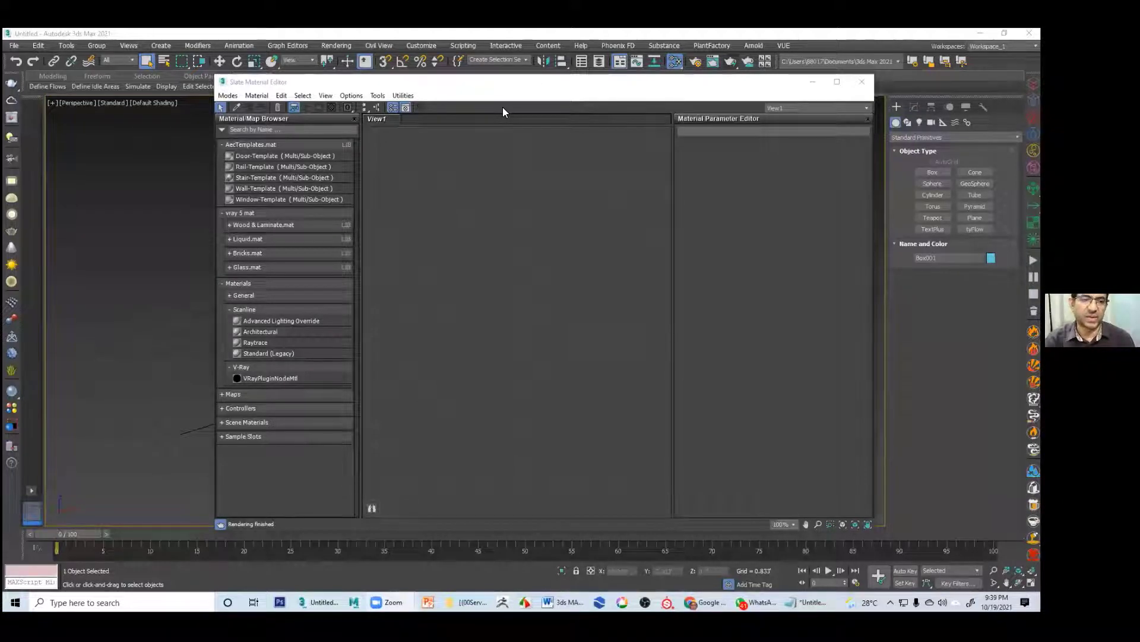
left_click_drag(499, 82, 423, 91)
right_click(355, 220)
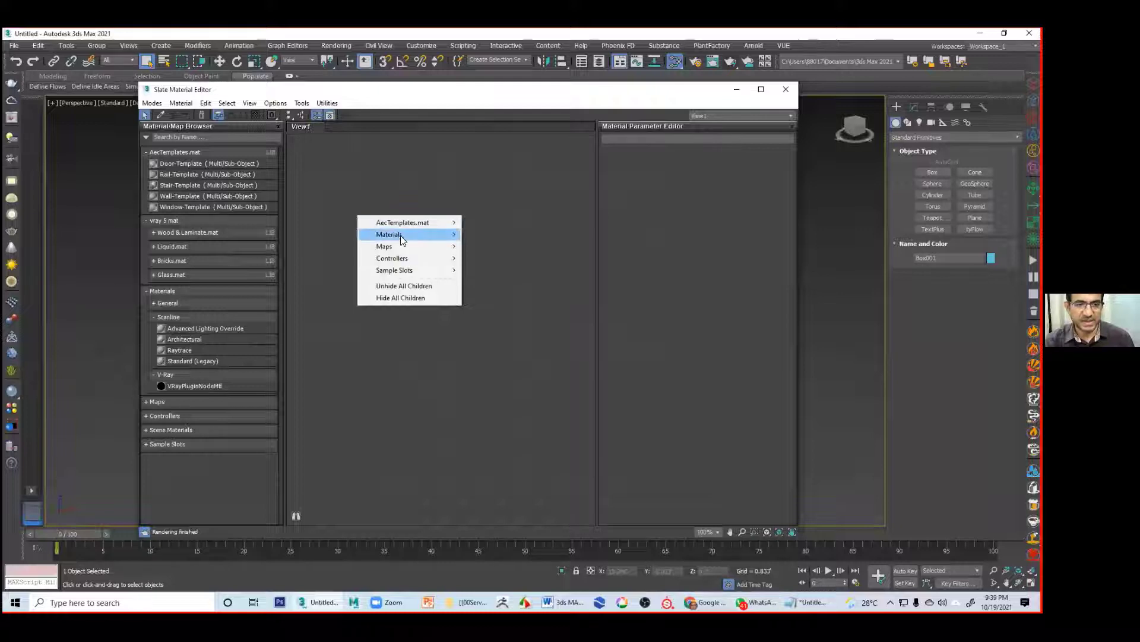
mouse_move(401, 236)
mouse_move(487, 248)
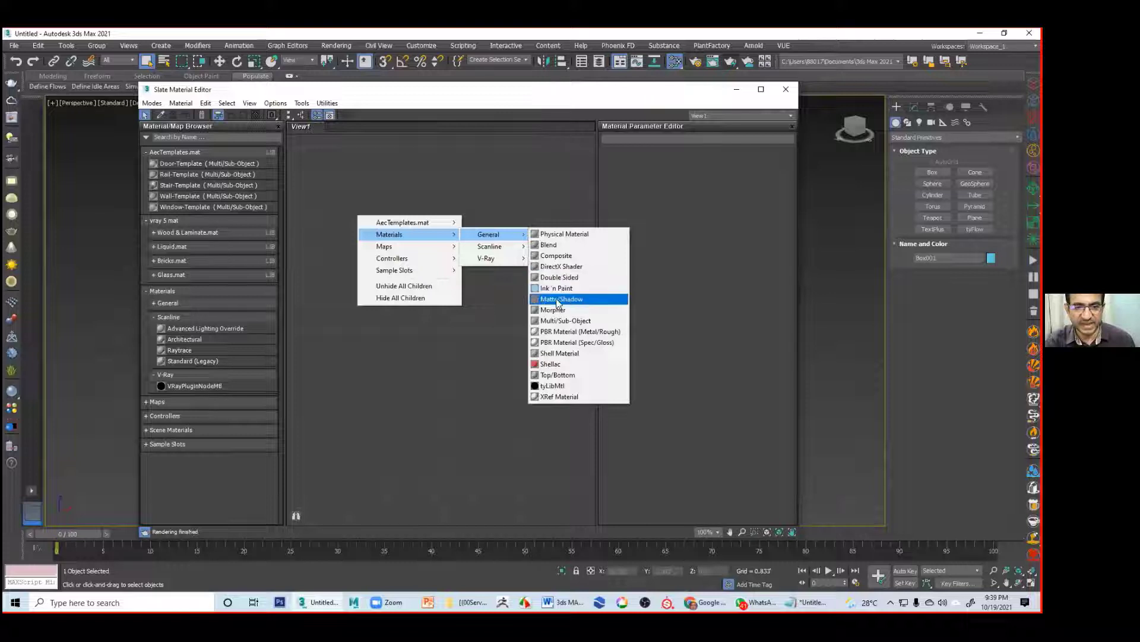
left_click(583, 321)
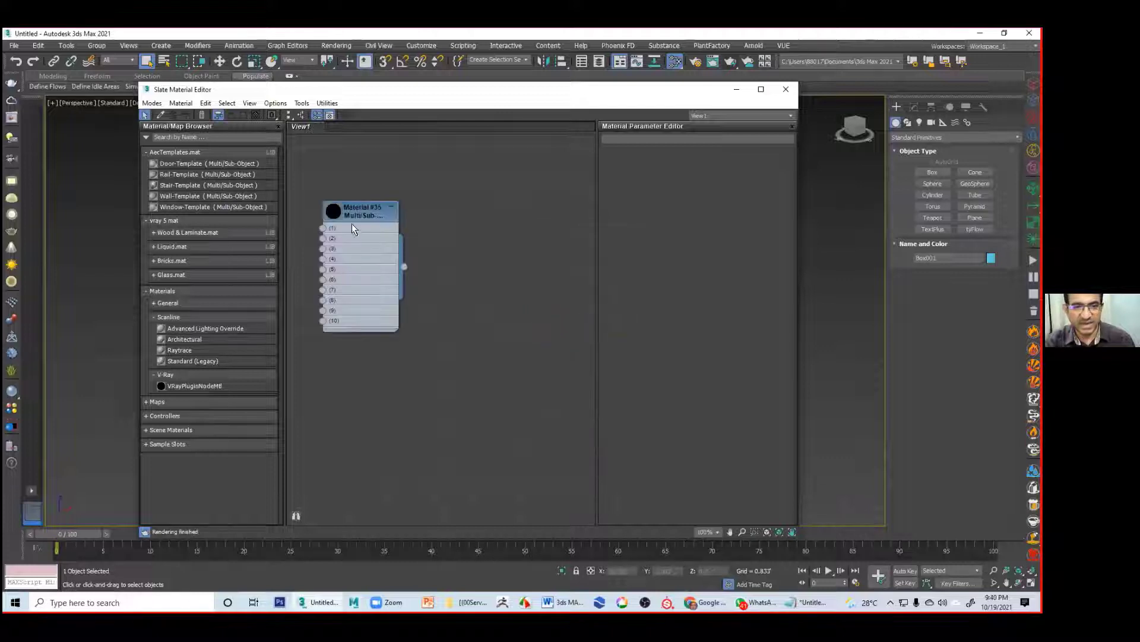
Step: Reposition the Multi/Sub-Object material node in the node view and minimize the Slate Material Editor
left_click_drag(355, 210, 458, 203)
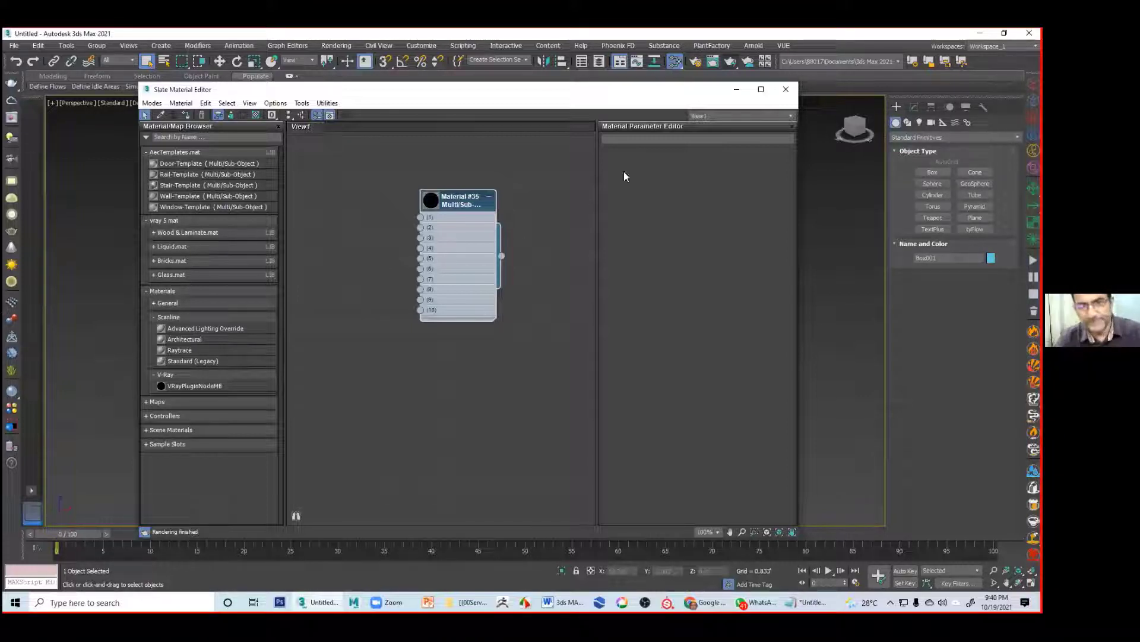
left_click(736, 89)
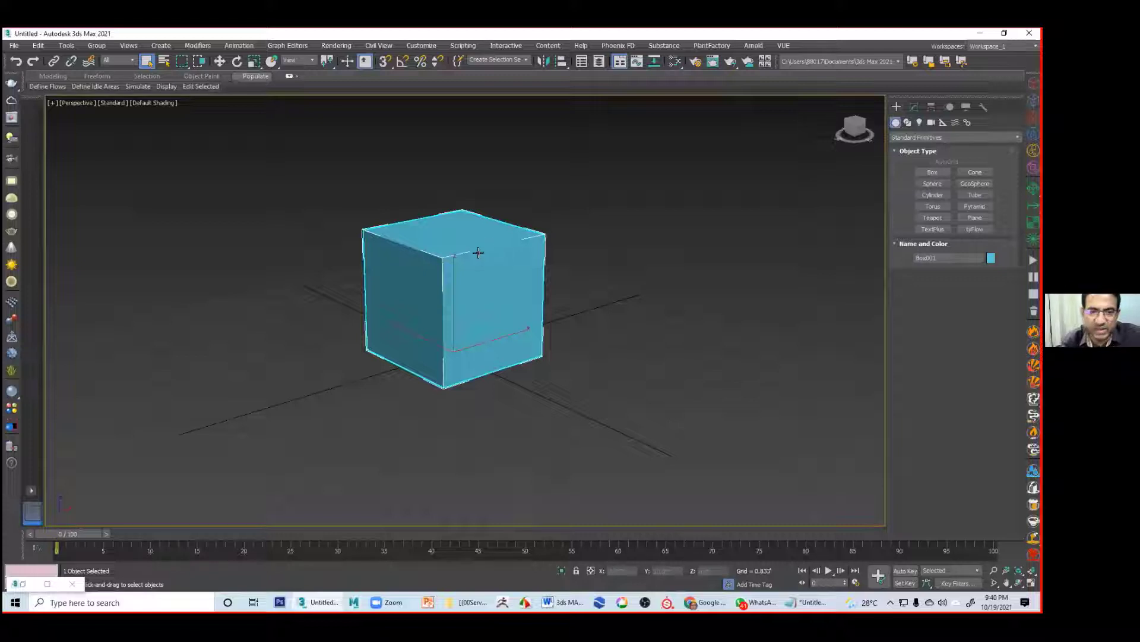
Step: Display edged faces in the Perspective viewport and select the box with the Move tool
key("F4")
right_click(573, 266)
left_click(606, 274)
left_click(564, 264)
middle_click_drag(541, 288, 562, 308, "alt")
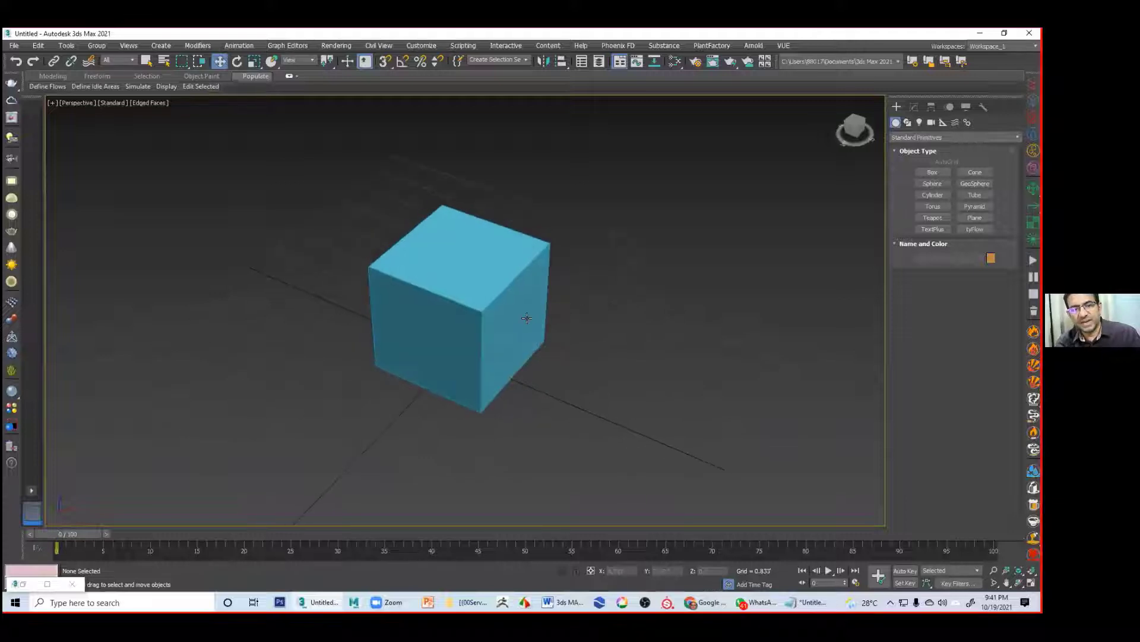
key("ctrl+x")
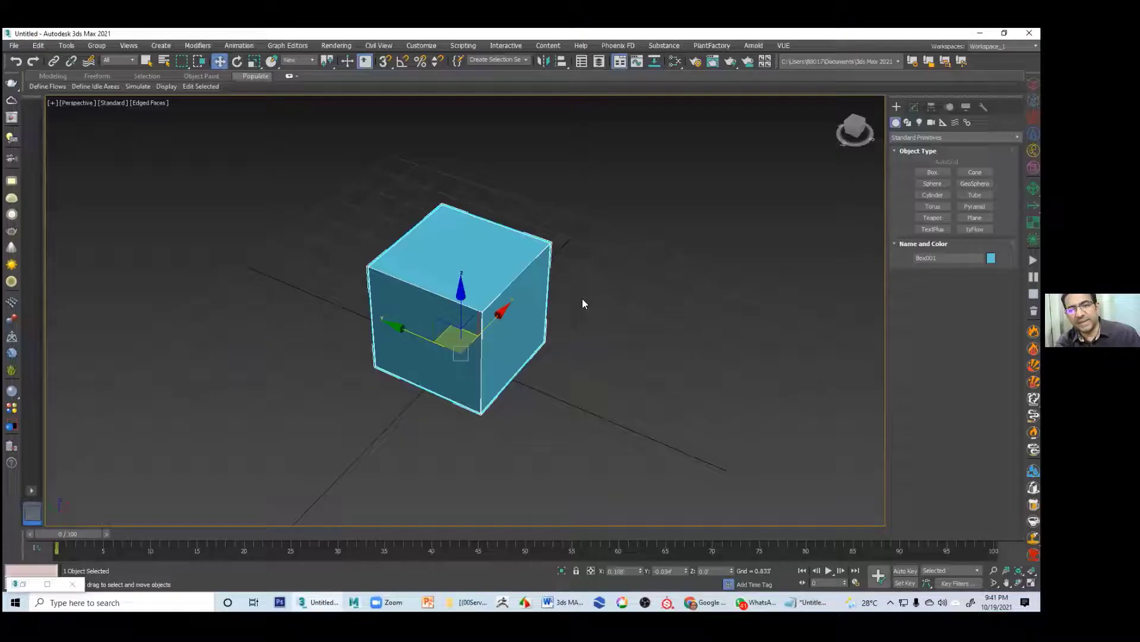
mouse_move(599, 303)
middle_mouse_down()
mouse_move(593, 328)
mouse_move(595, 317)
middle_mouse_up()
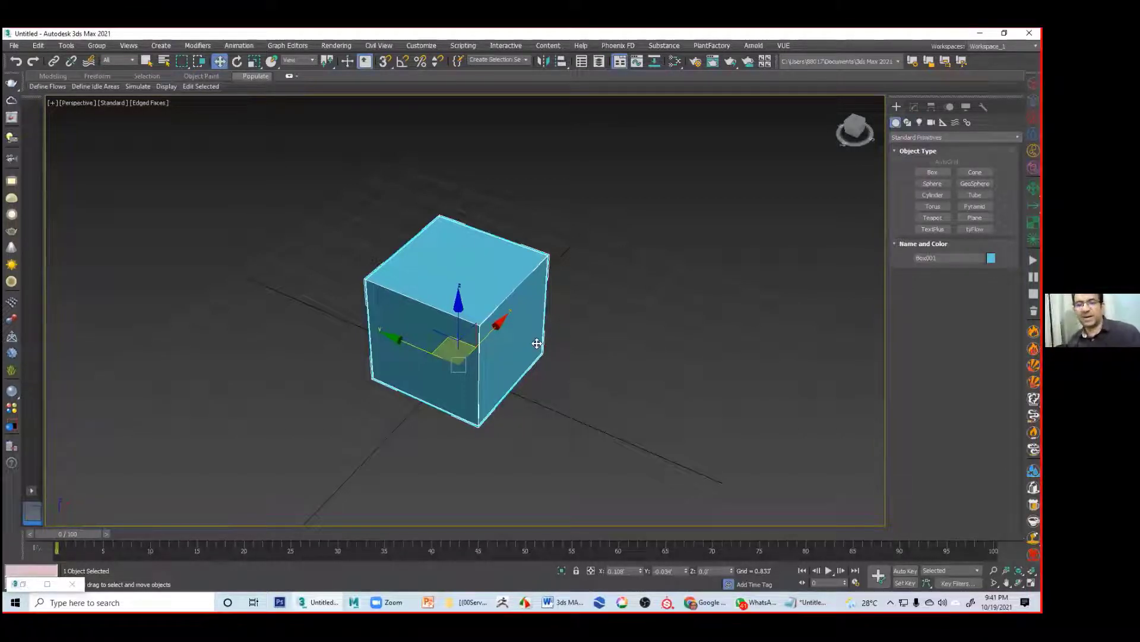
middle_click_drag(534, 333, 491, 268, "alt")
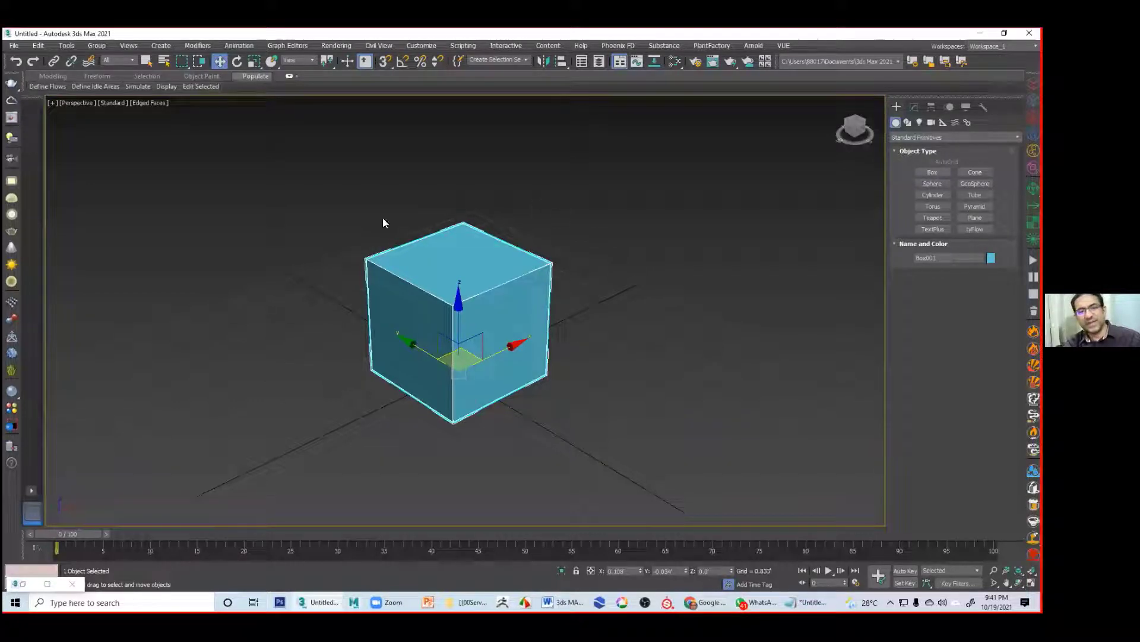
Step: Convert the selected box to an Editable Poly
left_click(914, 106)
left_click(579, 297)
left_click_drag(604, 222, 281, 461)
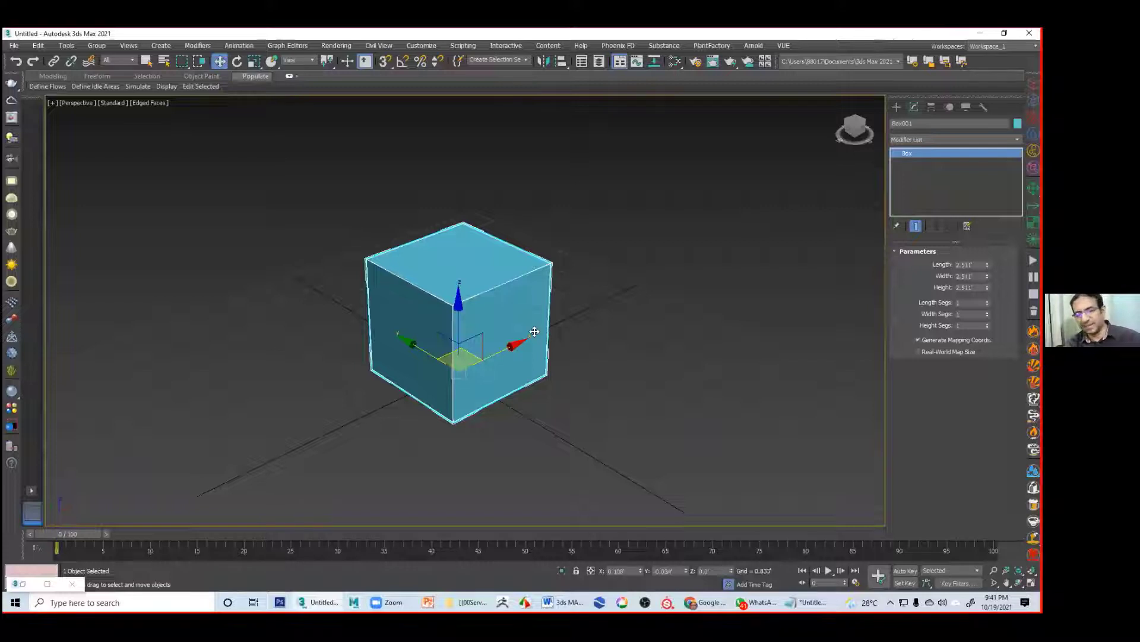
right_click(471, 305)
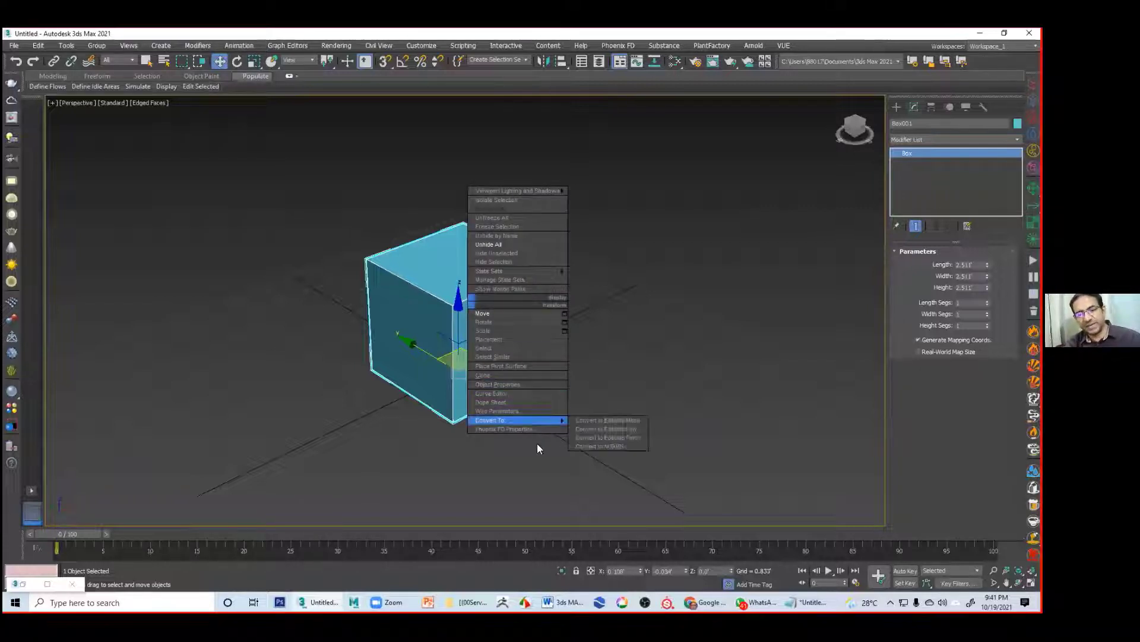
left_click(196, 273)
right_click(562, 269)
mouse_move(513, 385)
left_click(632, 396)
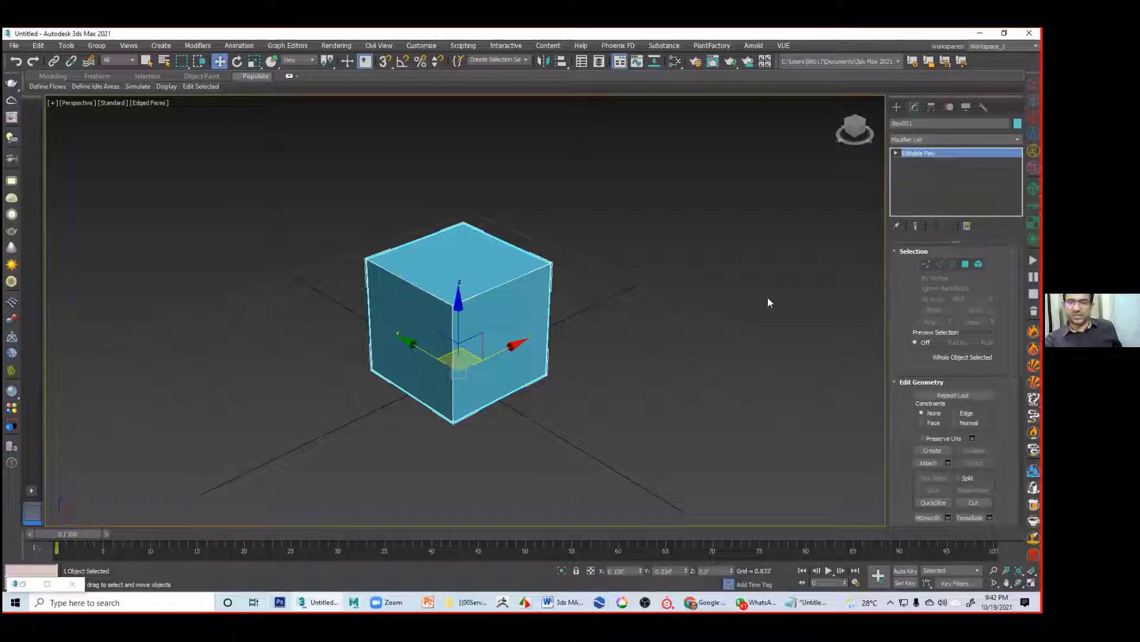
Step: Enter the Polygon sub-object level, select the box's right-hand side face and bring up the Polygon: Material IDs settings
left_click(965, 264)
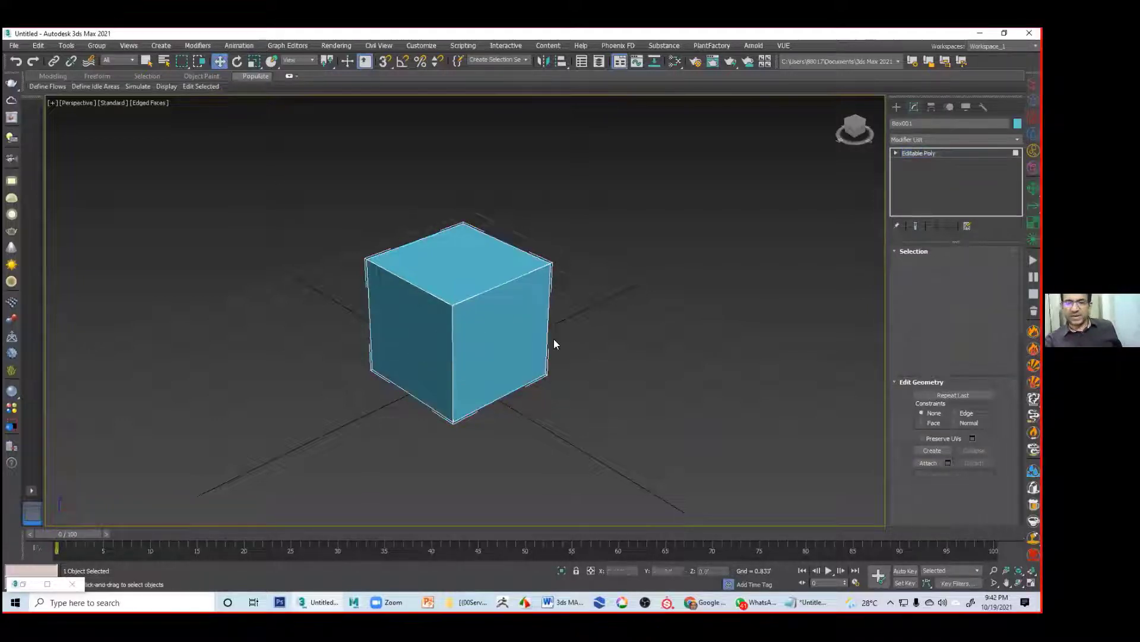
left_click(504, 328)
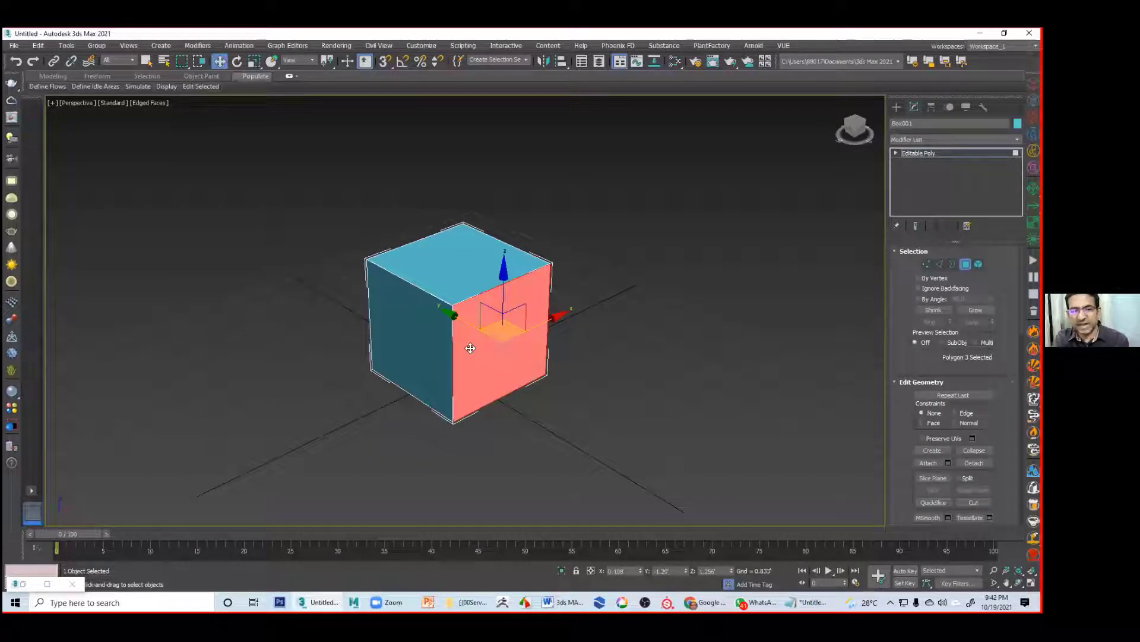
left_click(410, 349)
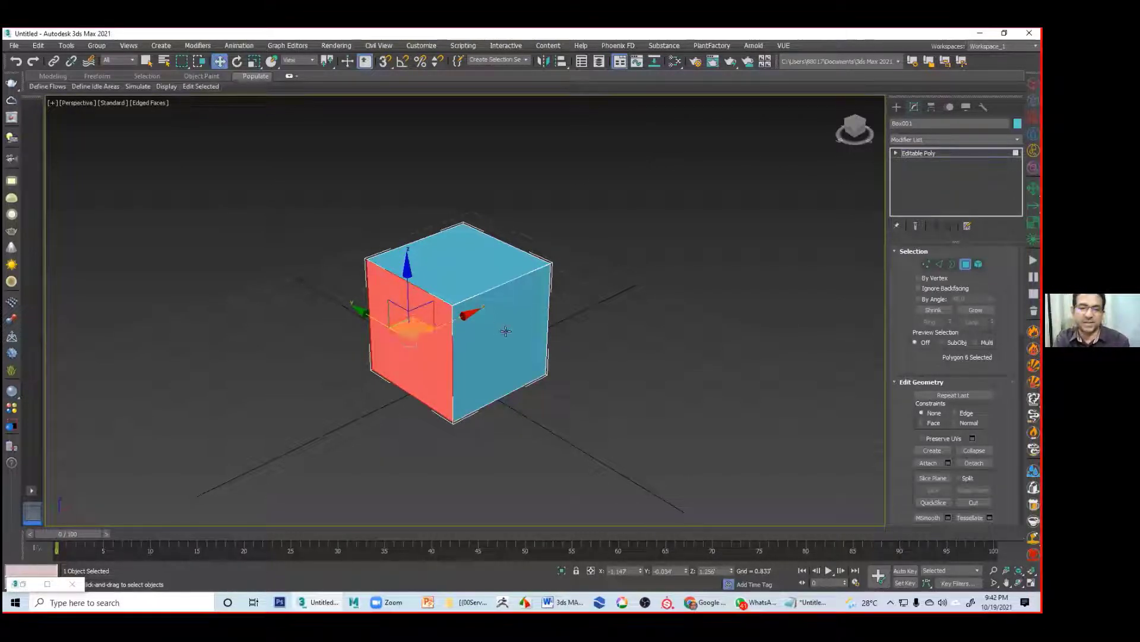
left_click(496, 314)
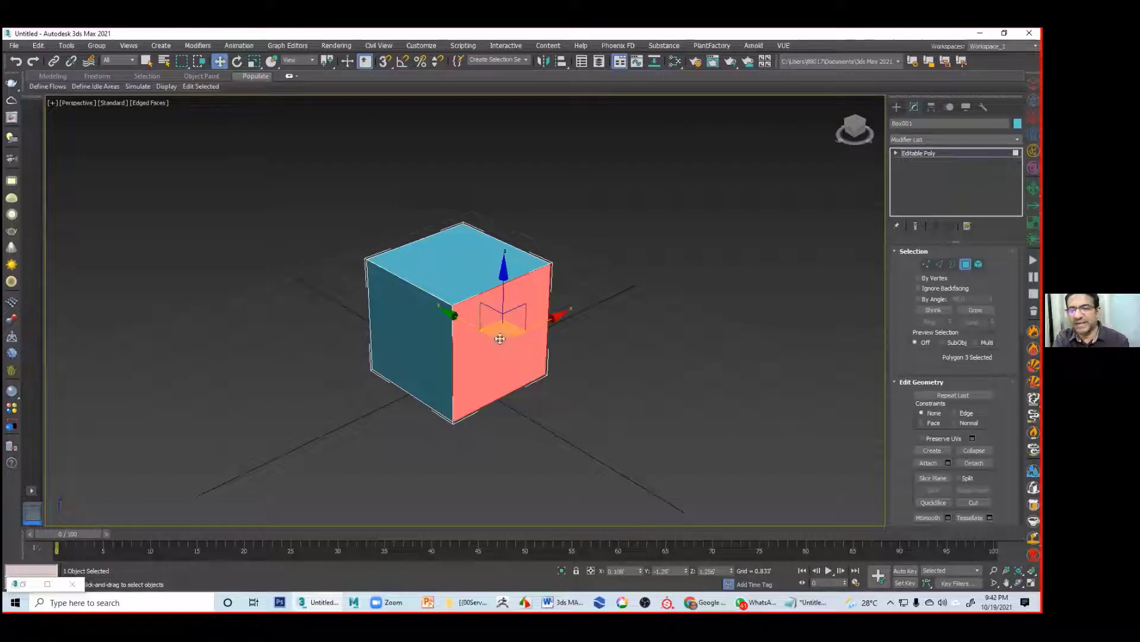
scroll(898, 415, "down", 3)
scroll(894, 447, "down", 4)
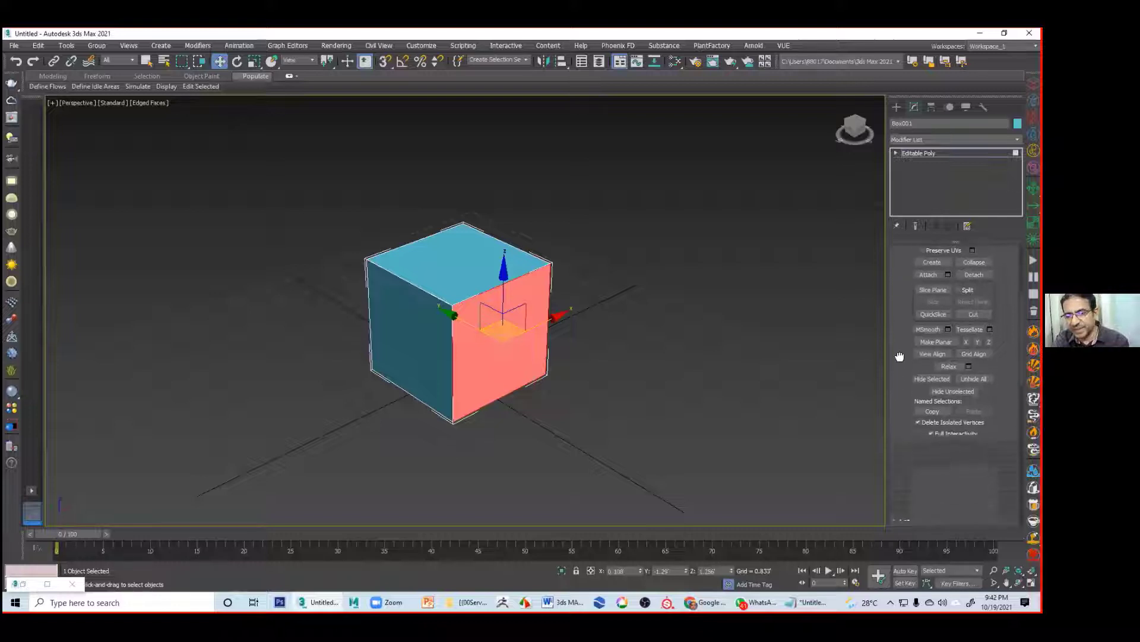
scroll(898, 362, "down", 3)
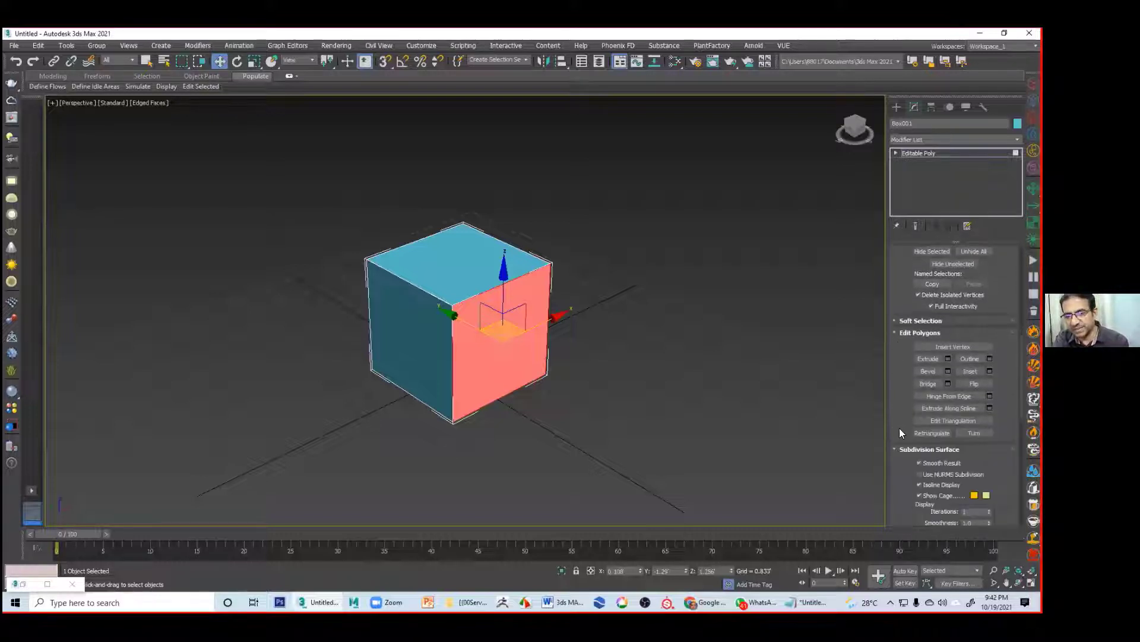
scroll(898, 416, "down", 4)
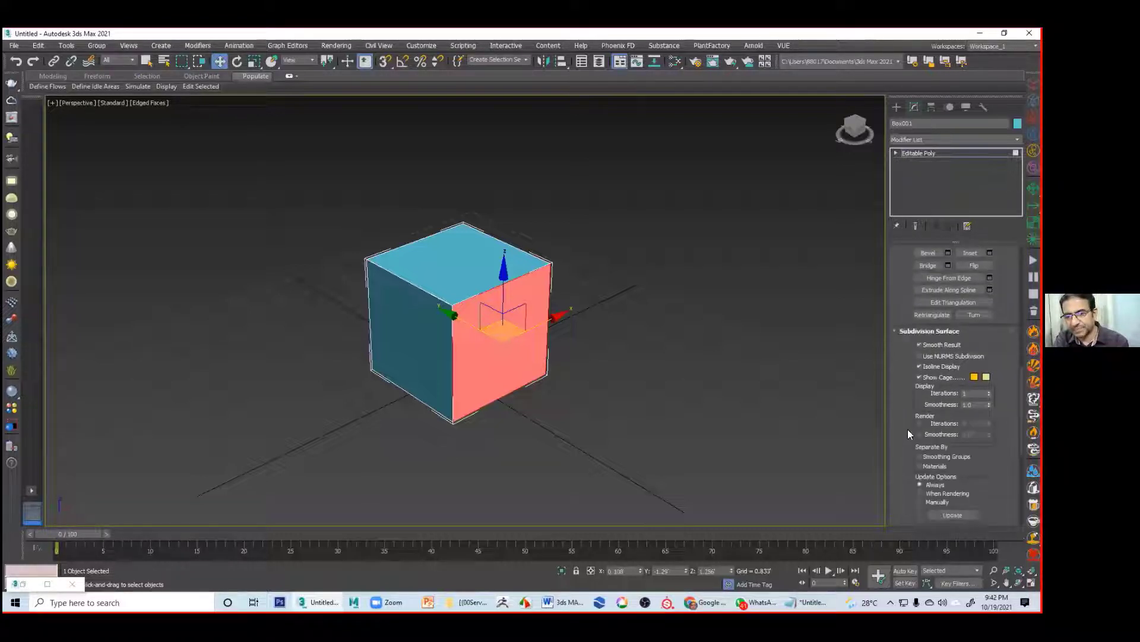
scroll(904, 456, "down", 5)
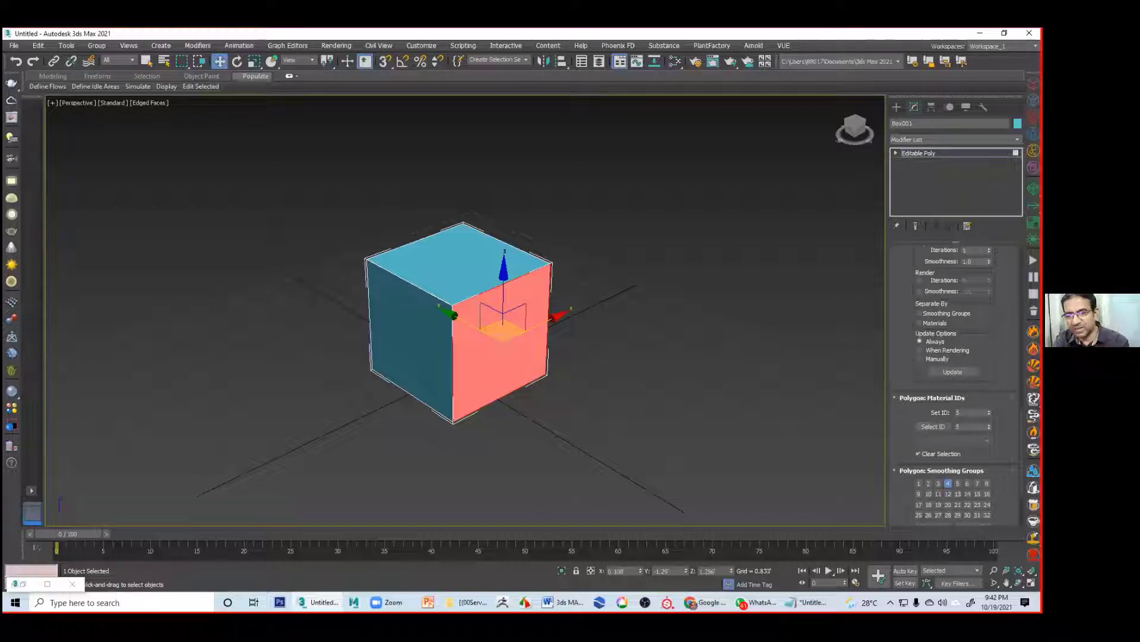
Step: Examine the material IDs of the box's top, side, rear and bottom faces by selecting them one at a time
left_click(448, 261)
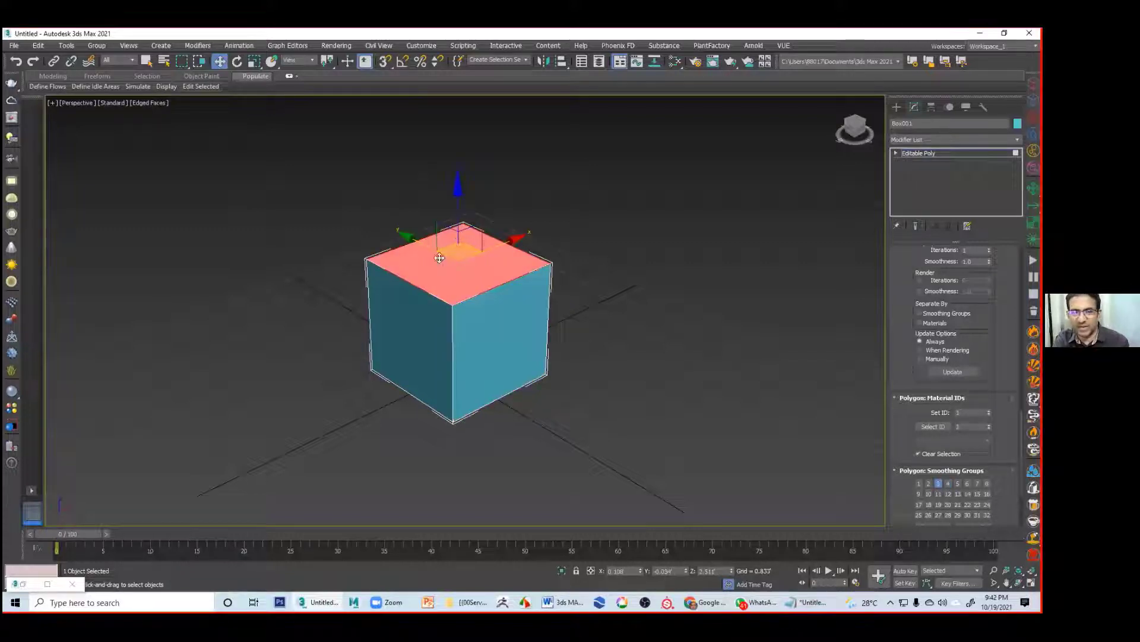
left_click(410, 315)
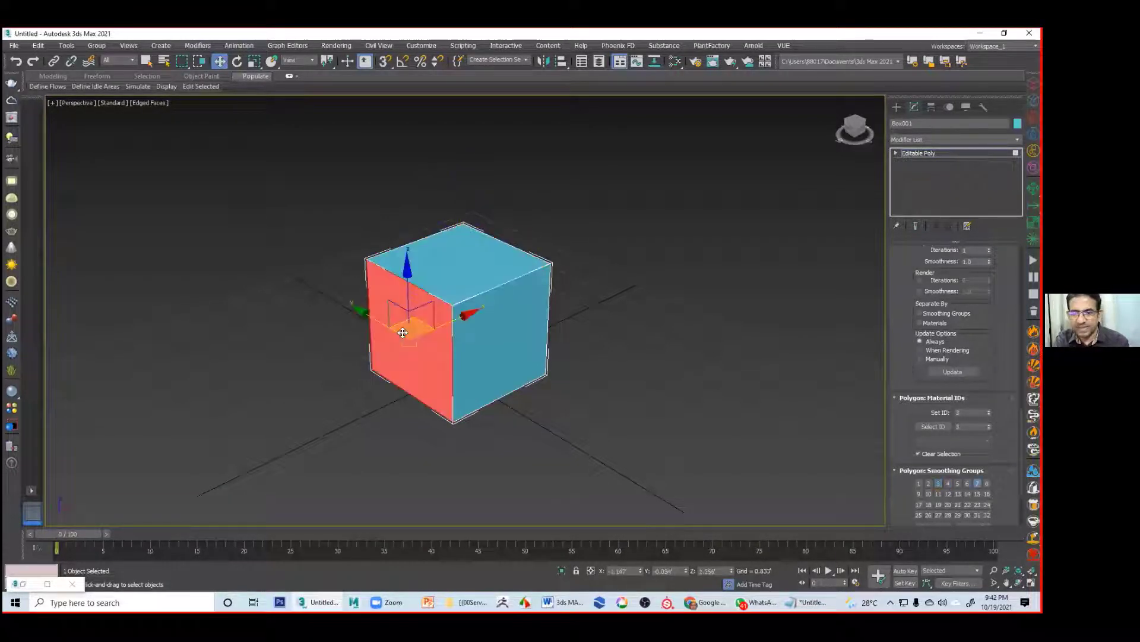
left_click(503, 339)
left_click(695, 344)
left_click(501, 342)
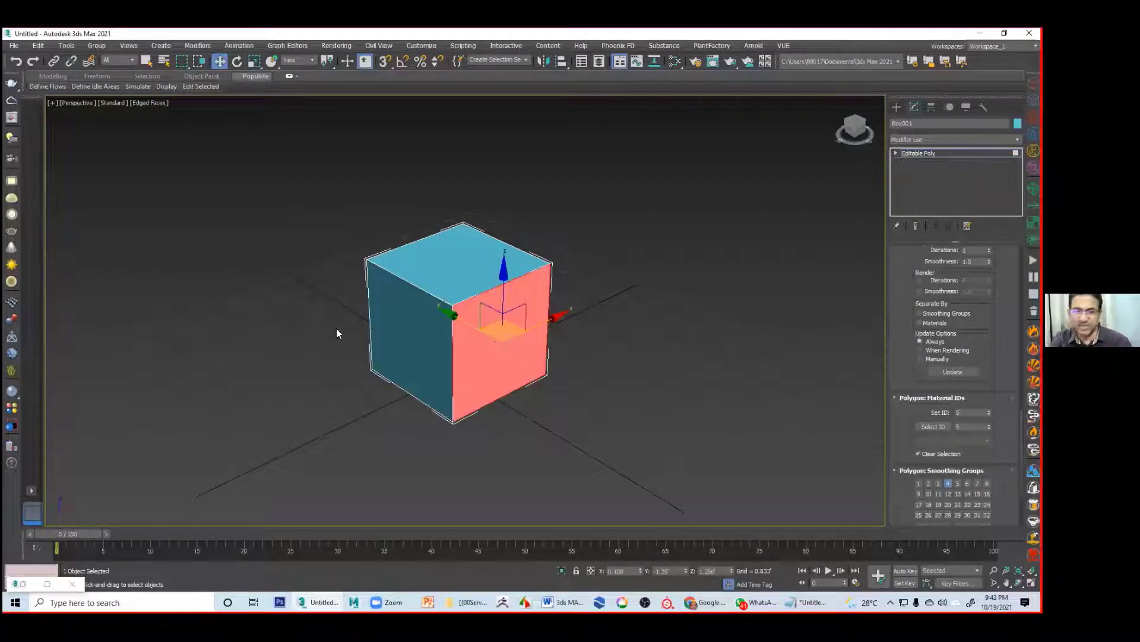
middle_click_drag(372, 351, 426, 345, "alt")
left_click(386, 357)
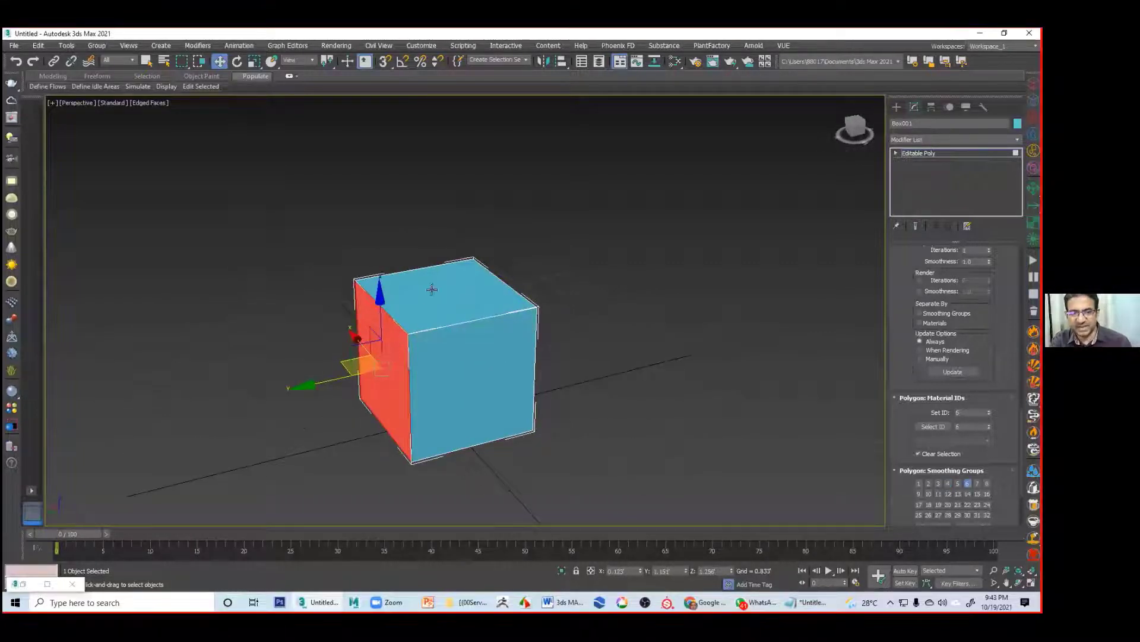
left_click(432, 289)
middle_click_drag(432, 290, 527, 392, "alt")
left_click(511, 395)
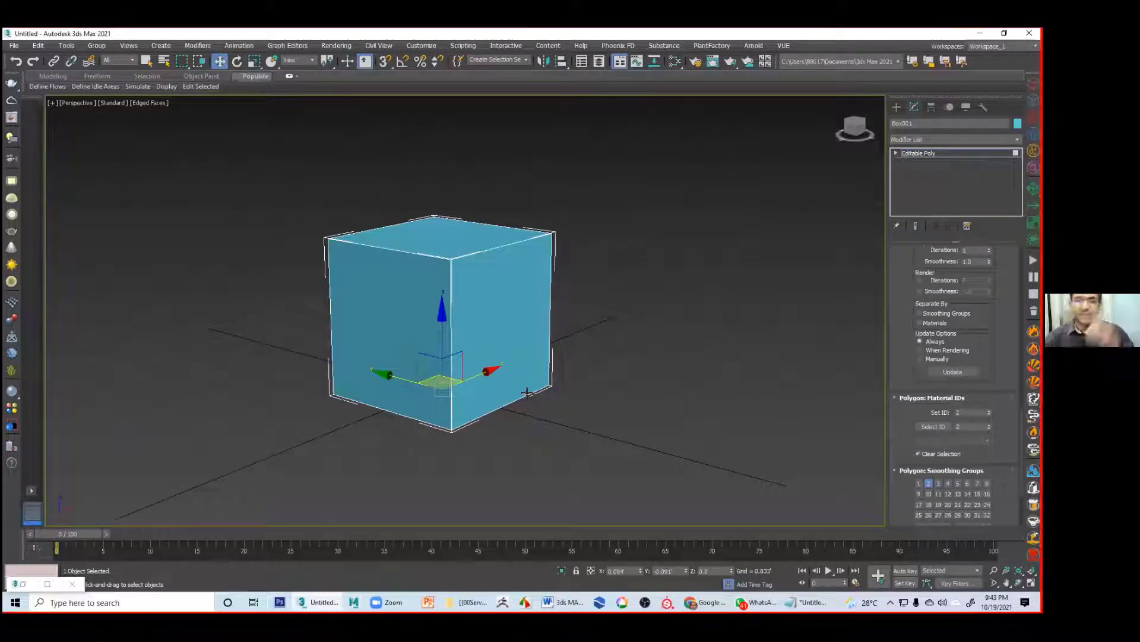
Step: Try setting the right-hand side face's material ID to 1, and compare it with the top face's ID
left_click(501, 300)
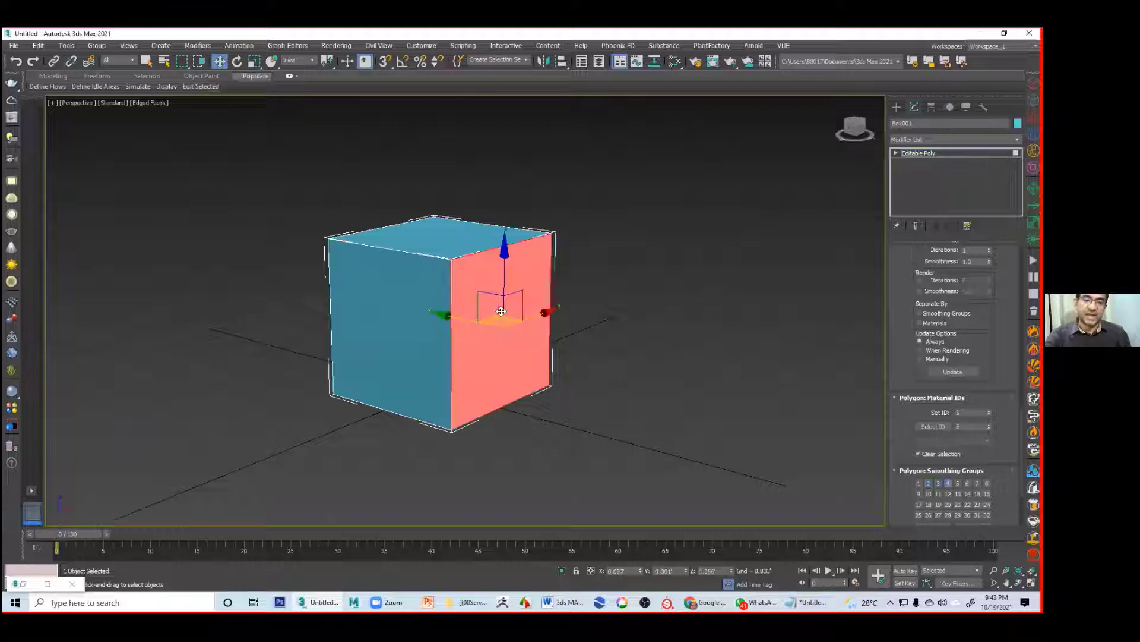
double_click(959, 412)
type("3")
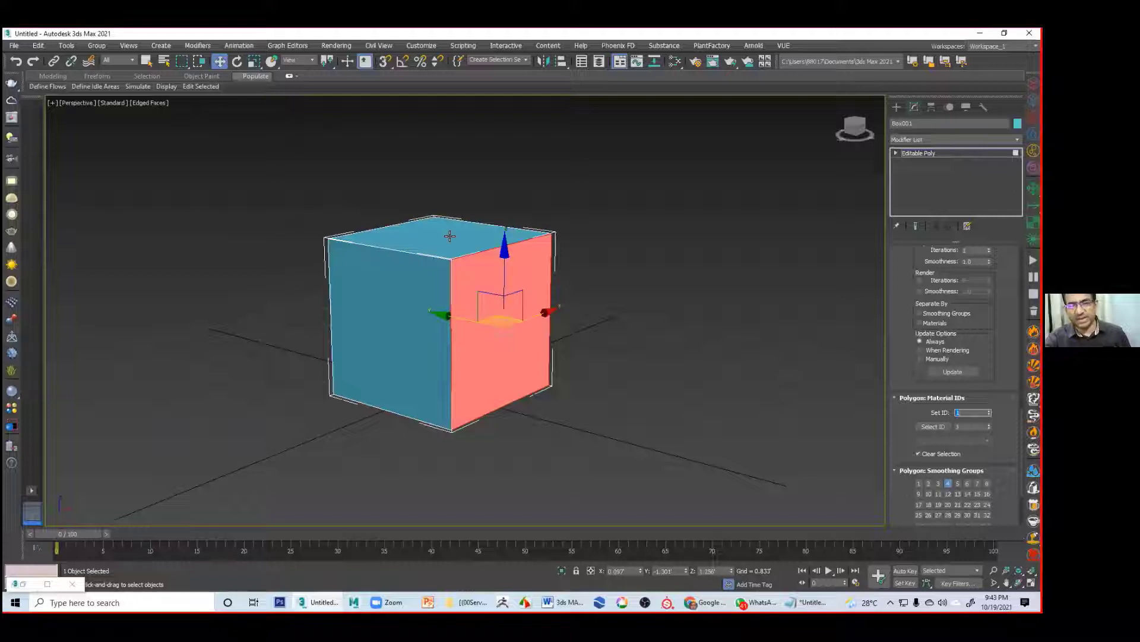
left_click(475, 248)
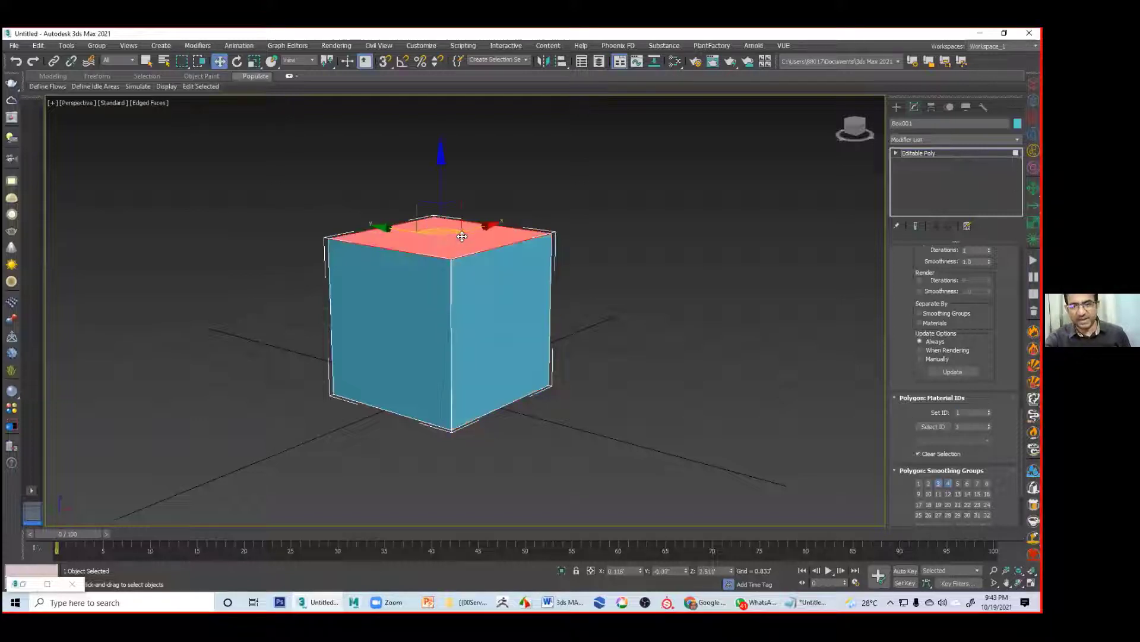
left_click(491, 280)
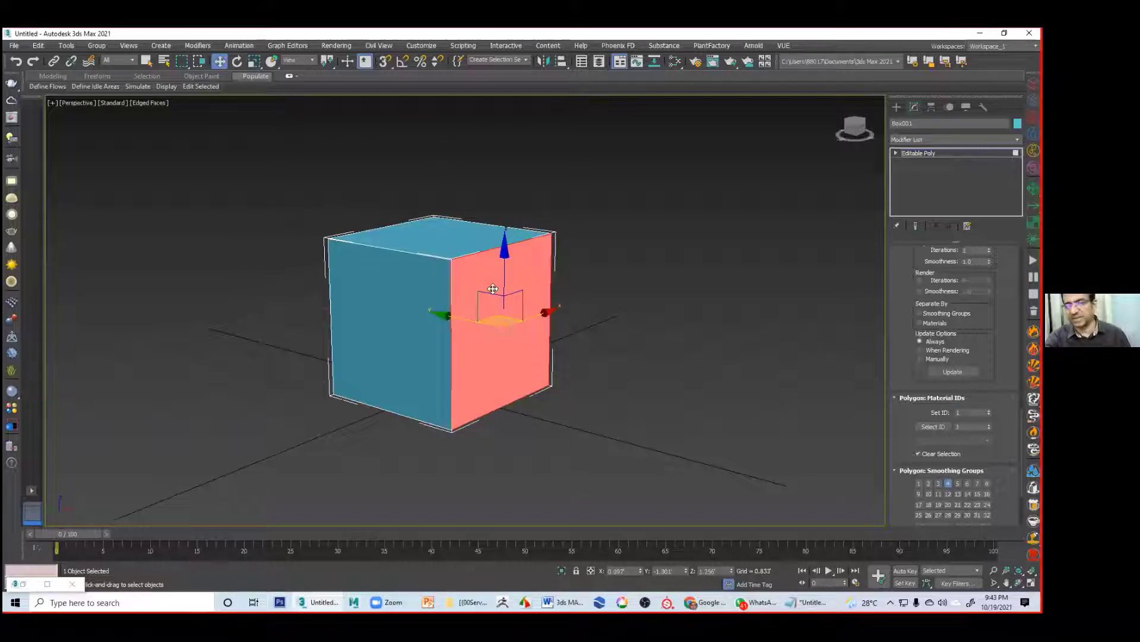
left_click(447, 233)
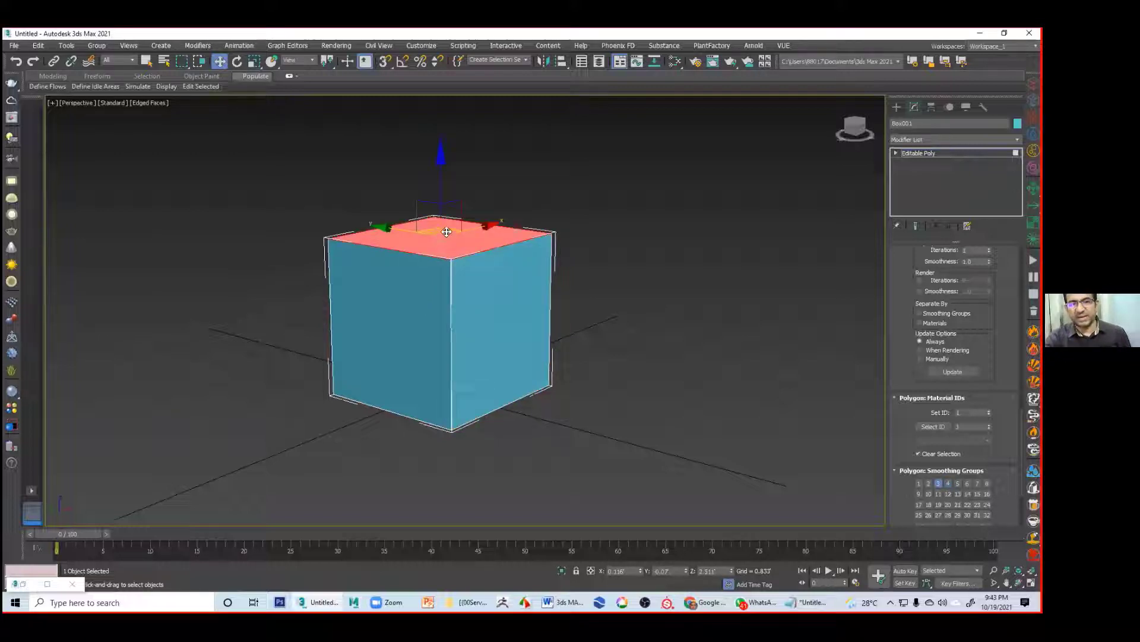
left_click(488, 295)
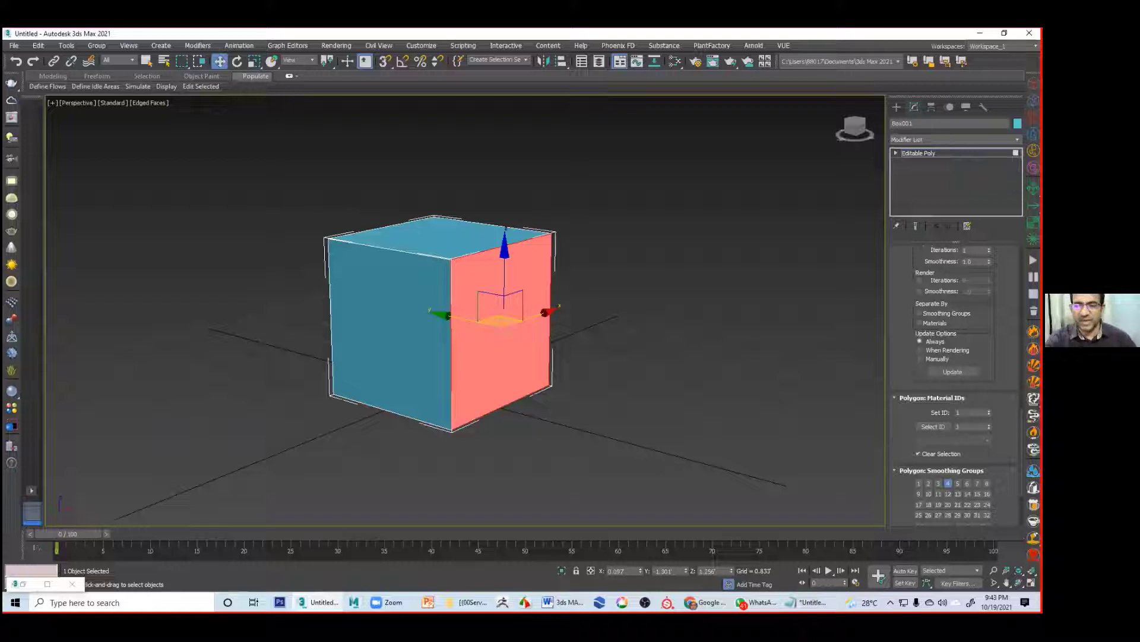
Step: Set the right-hand side face's material ID to 5, leave the Polygon sub-object level and deselect the box
left_click(973, 413)
type("5")
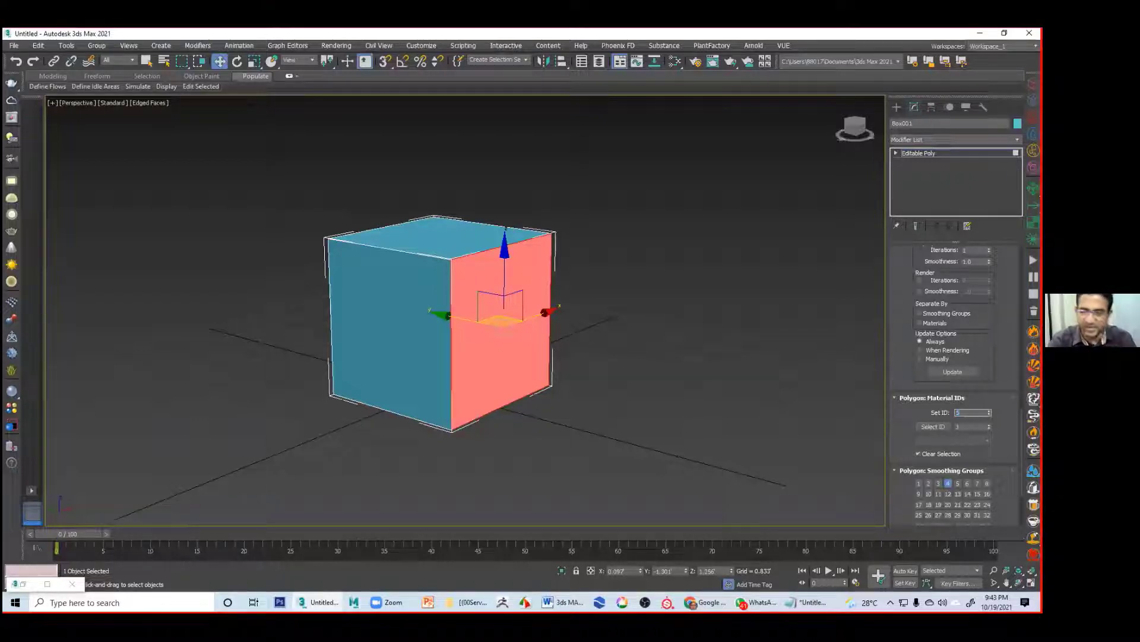
left_click(695, 320)
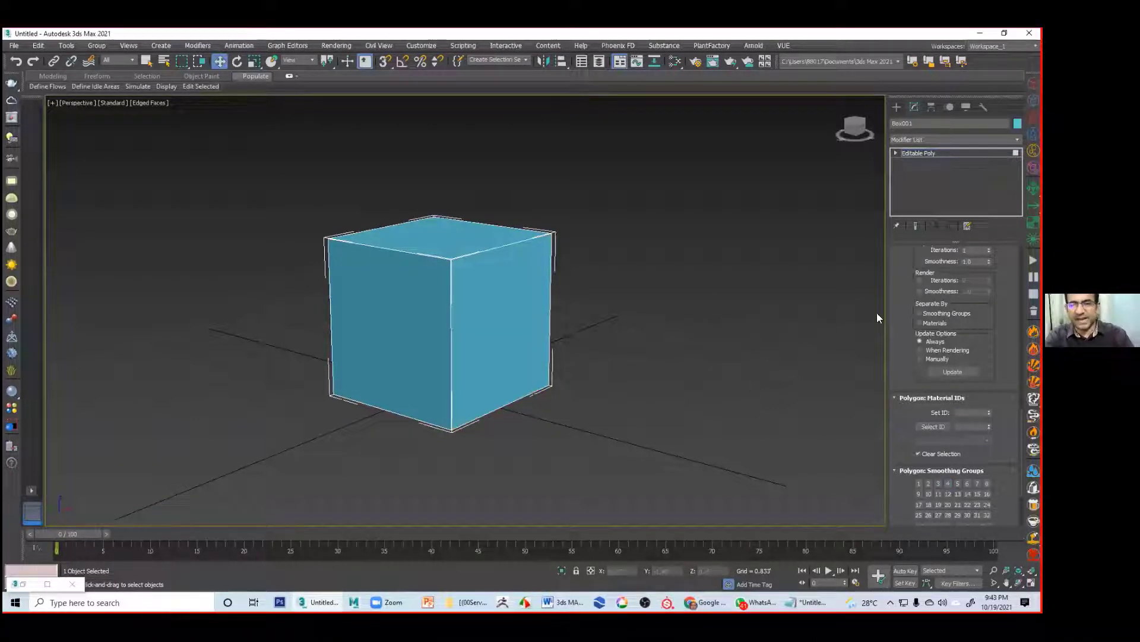
left_click(894, 153)
left_click(910, 155)
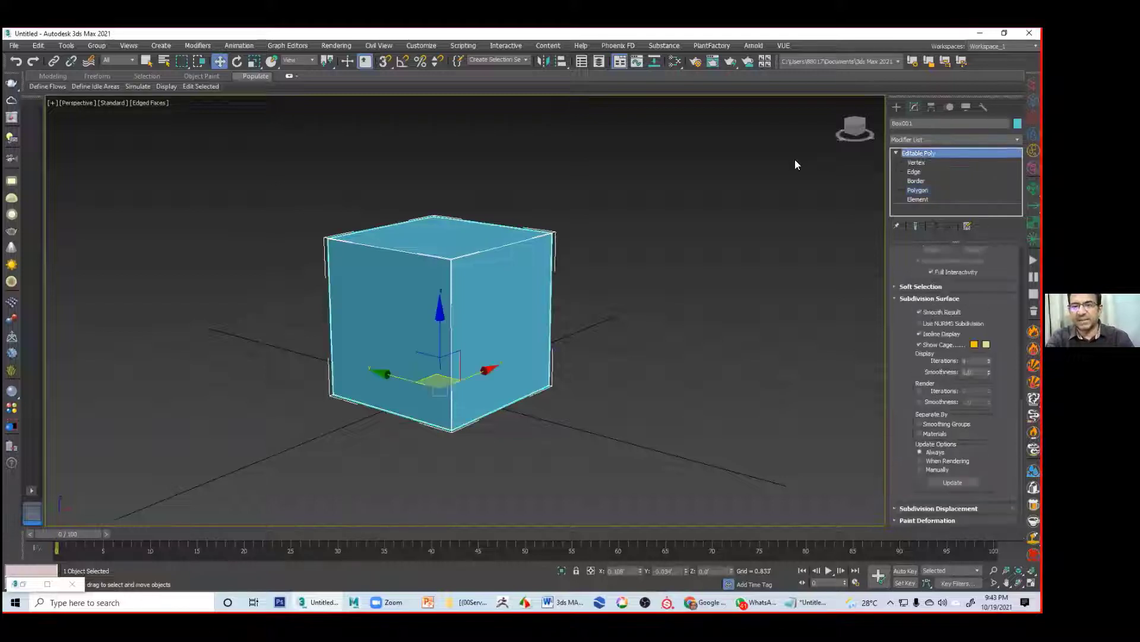
left_click(612, 302)
middle_click_drag(611, 302, 672, 283)
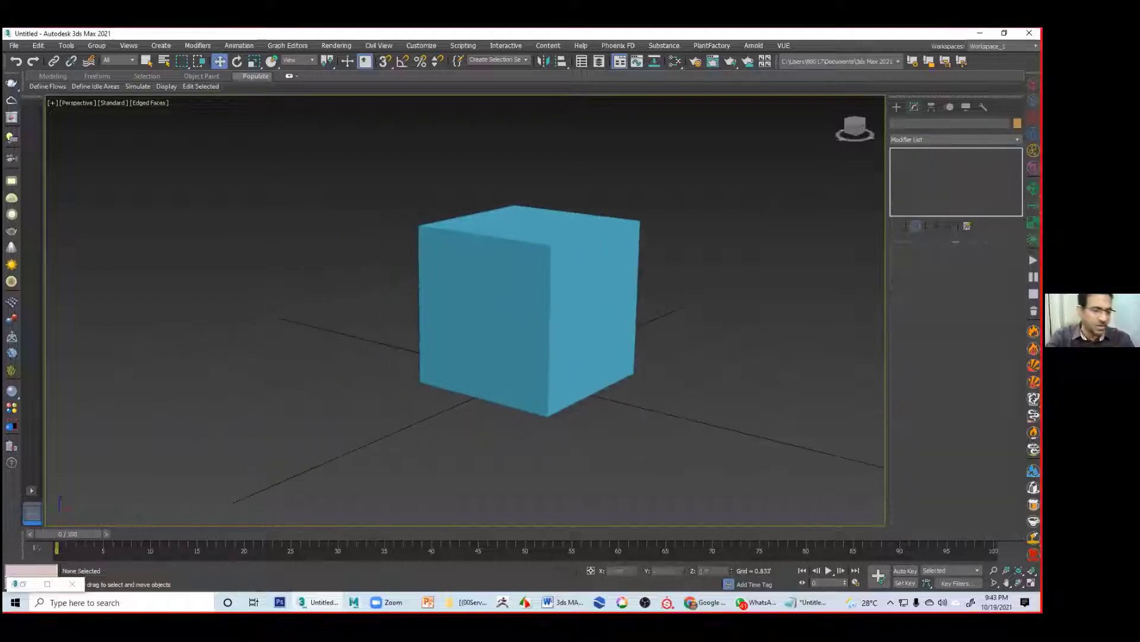
Step: Restore the Slate Material Editor, reposition the Multi/Sub-Object material node and open its parameters
left_click(23, 583)
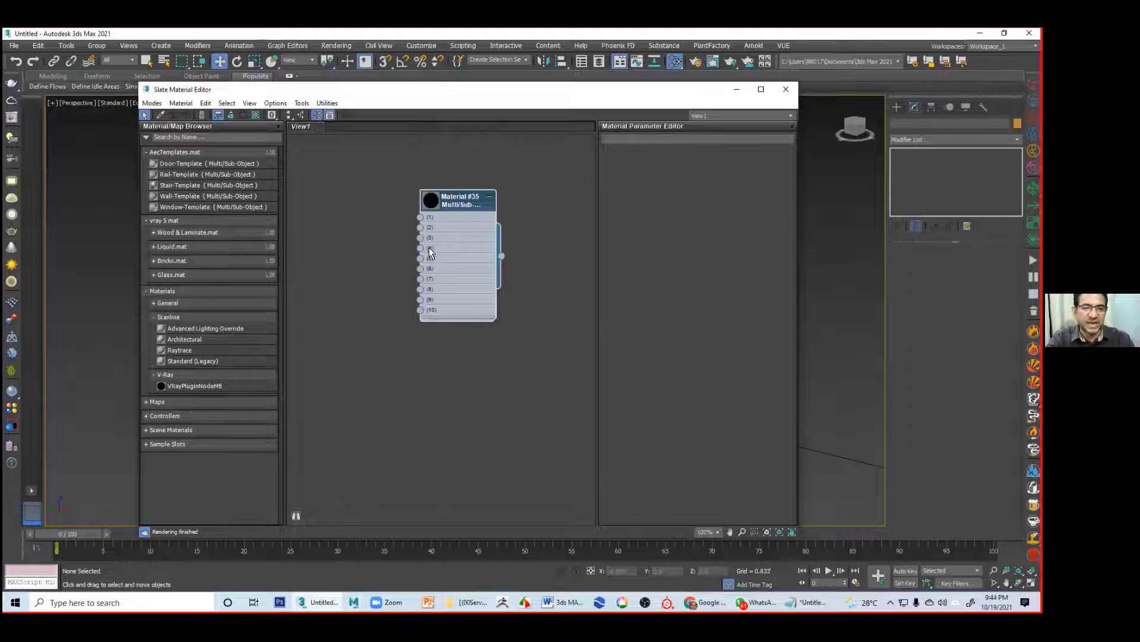
left_click_drag(452, 200, 428, 222)
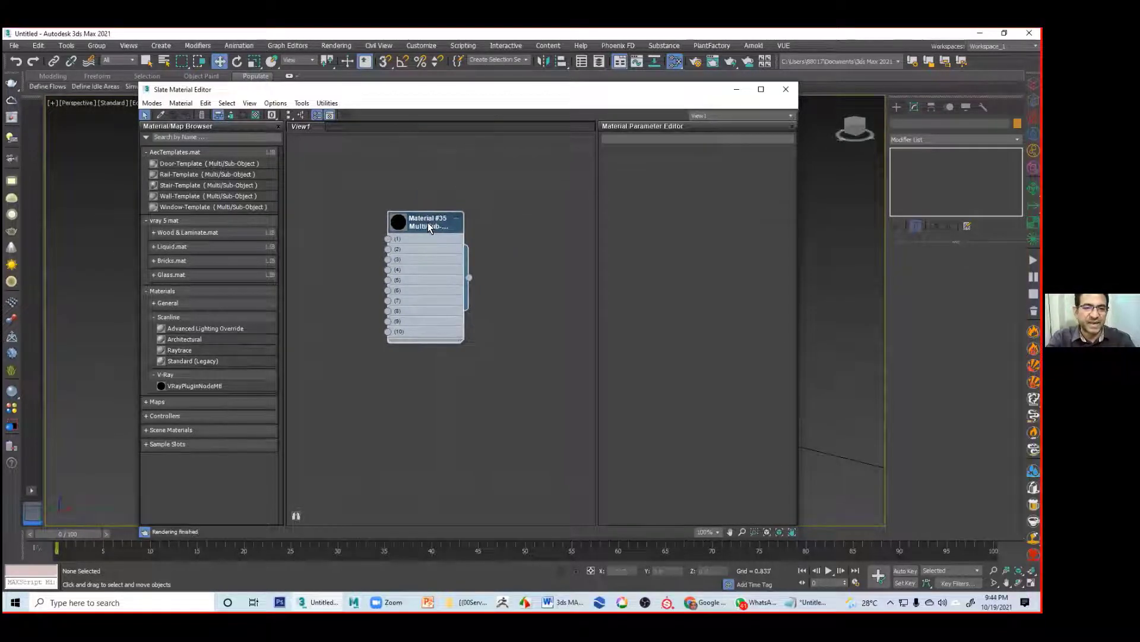
double_click(428, 222)
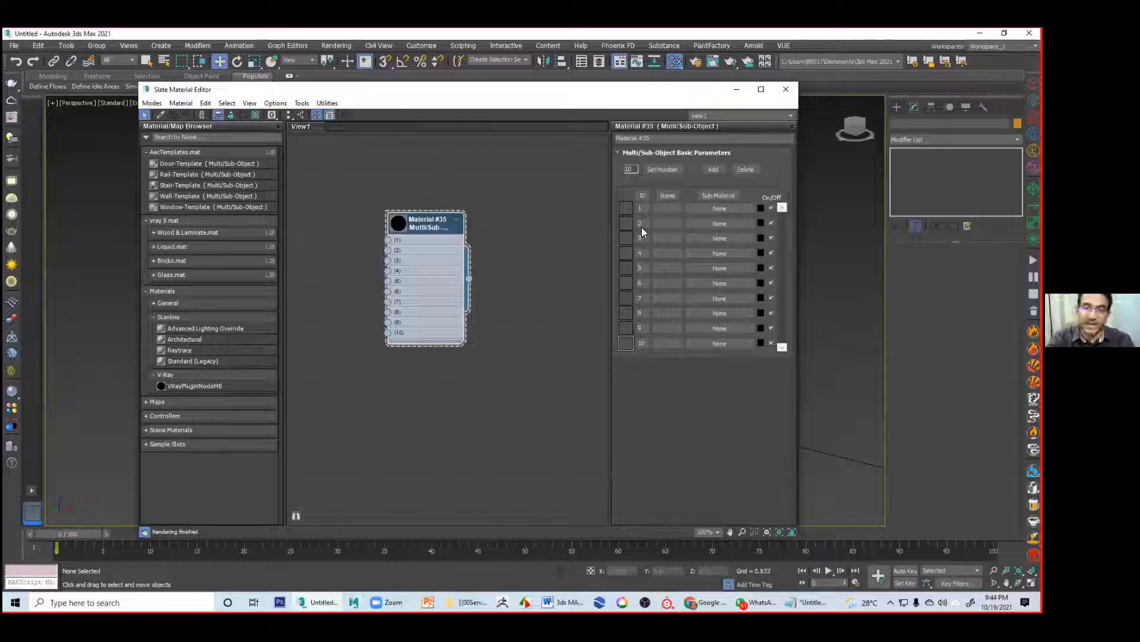
Step: Set the Multi/Sub-Object material's number of materials to 100 and look over its node tree and sub-material list
left_click(663, 170)
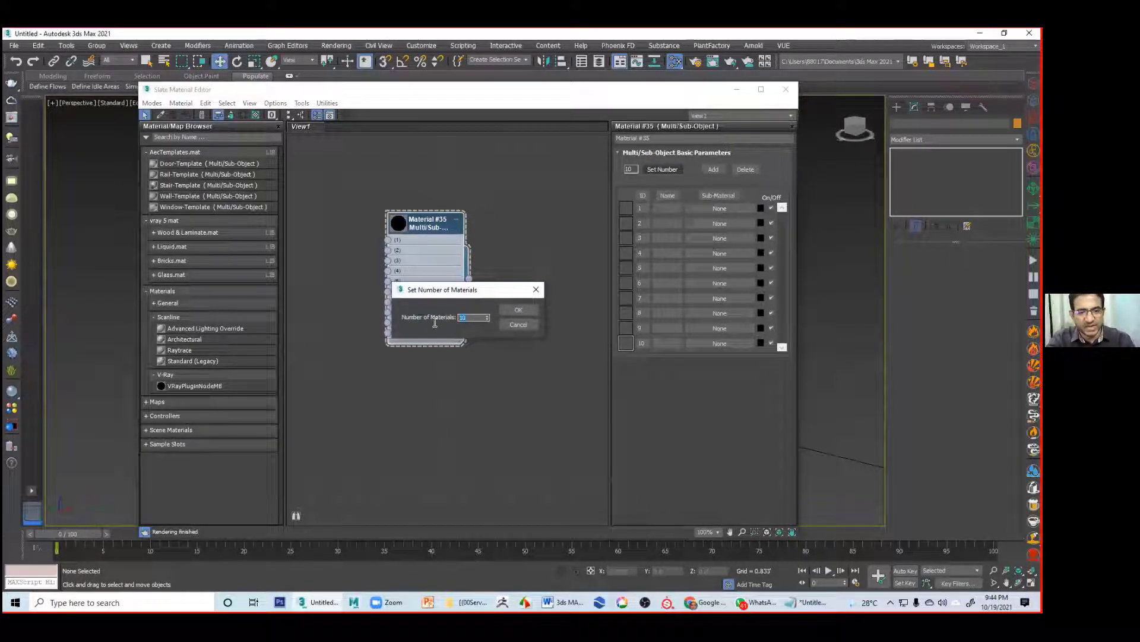
type("100")
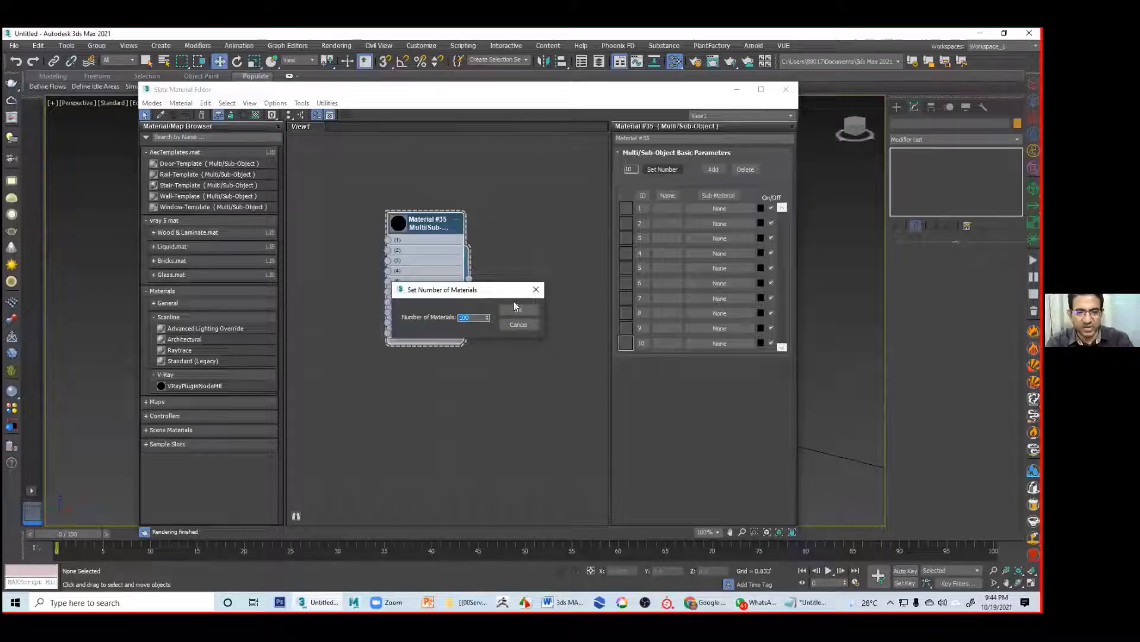
left_click(520, 308)
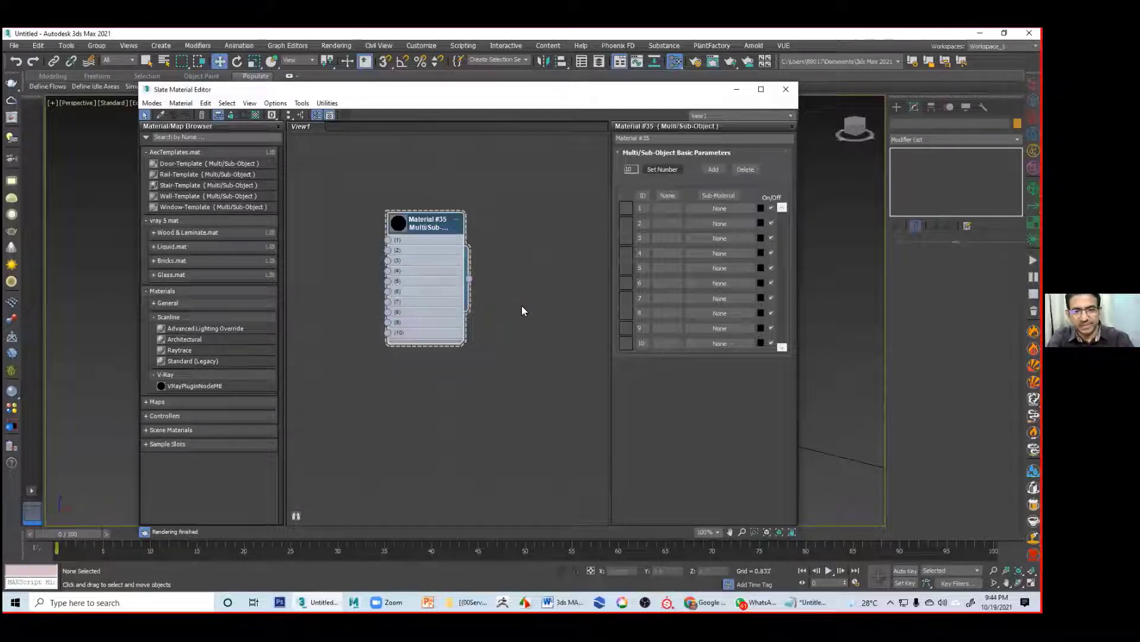
scroll(522, 355, "down", 15)
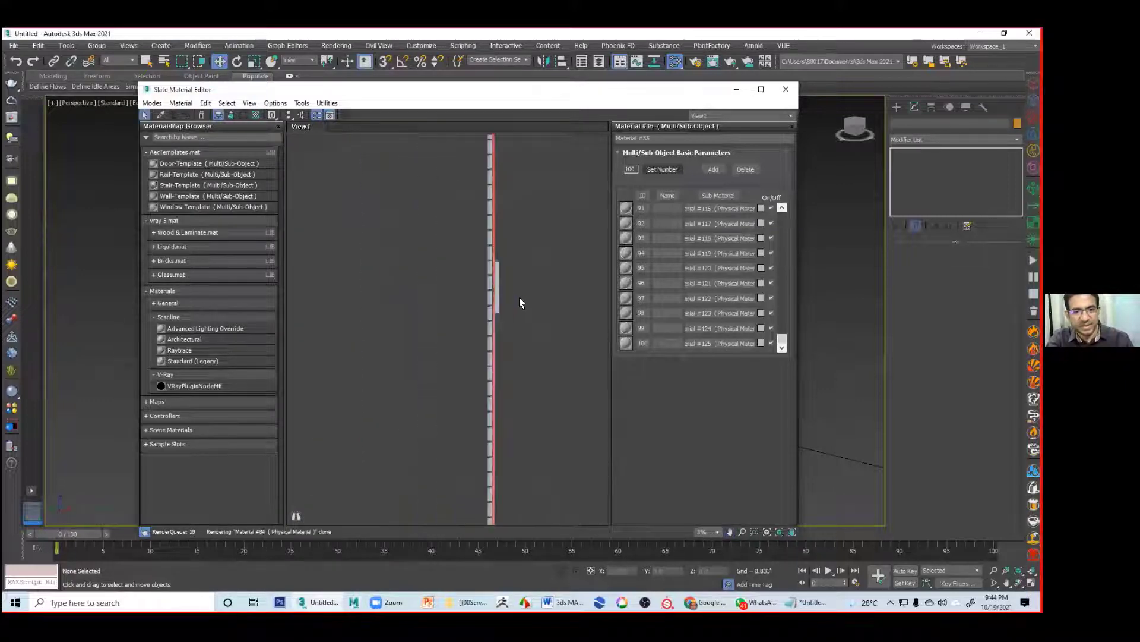
scroll(518, 302, "up", 13)
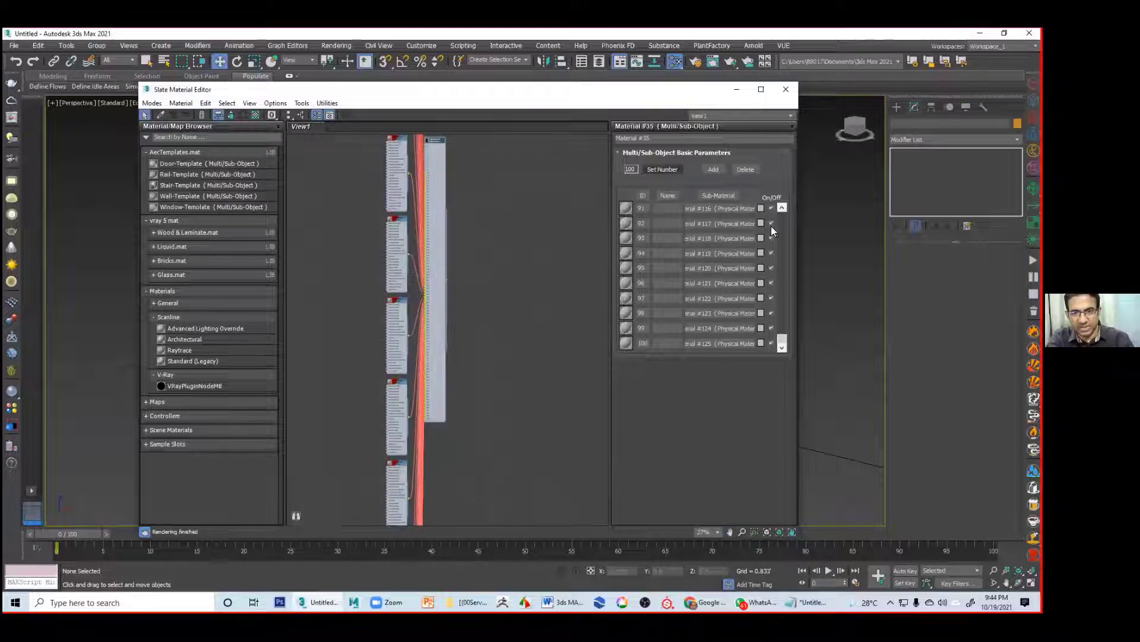
mouse_move(783, 337)
left_mouse_down()
mouse_move(783, 195)
mouse_move(787, 323)
left_mouse_up()
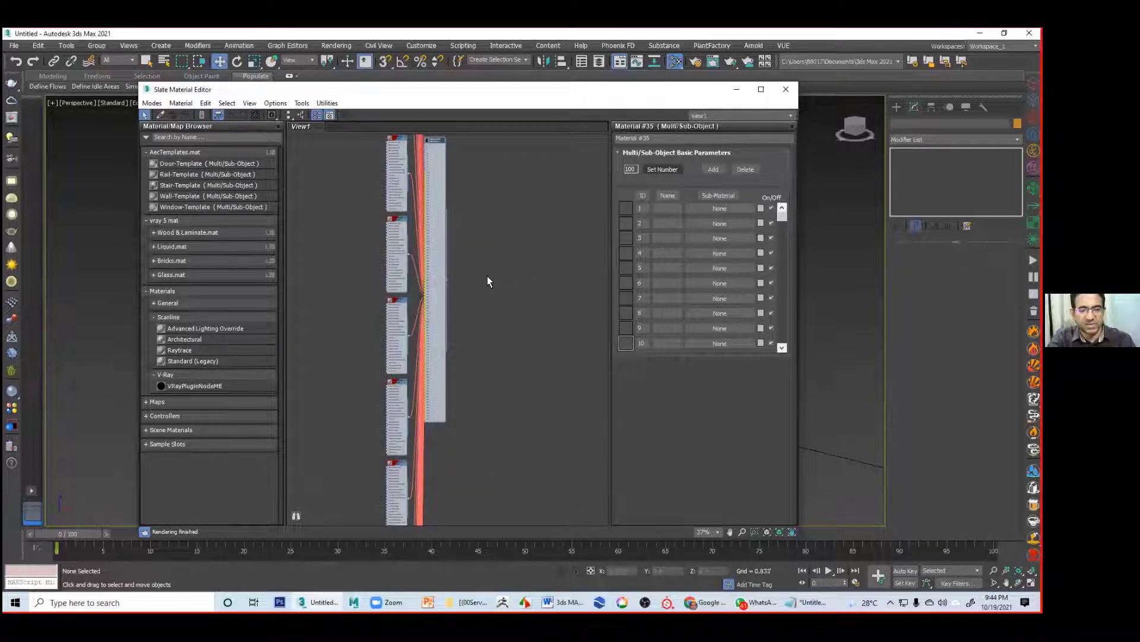
Step: Delete the Multi/Sub-Object node and all remaining sub-material nodes so that the material view is empty
left_click_drag(508, 209, 363, 445)
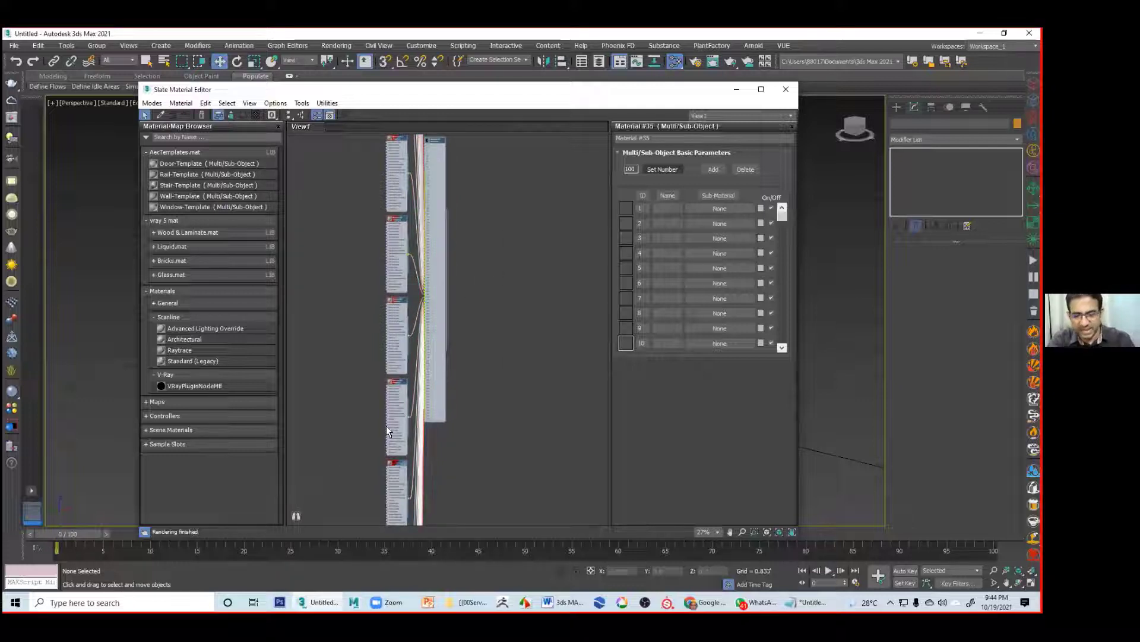
key("Delete")
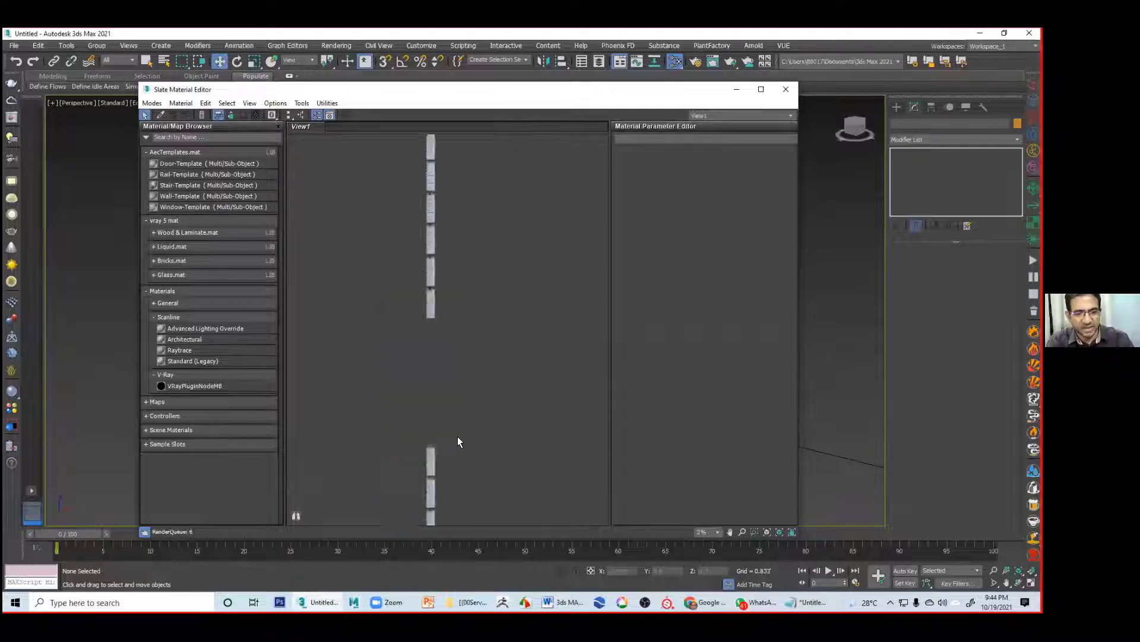
scroll(458, 442, "down", 2)
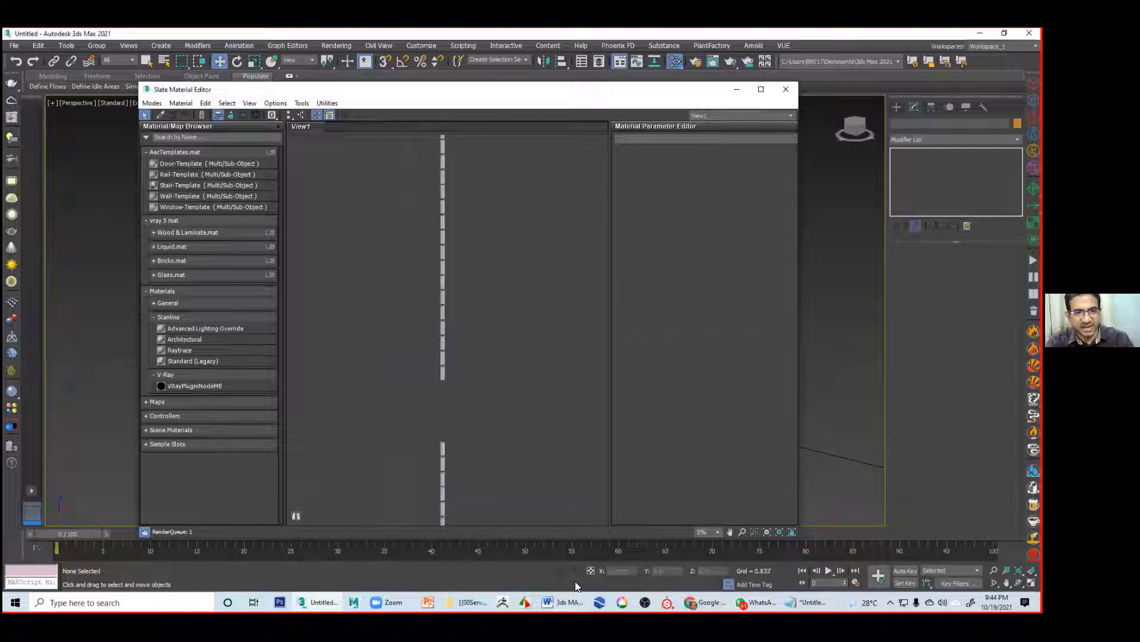
scroll(514, 285, "down", 3)
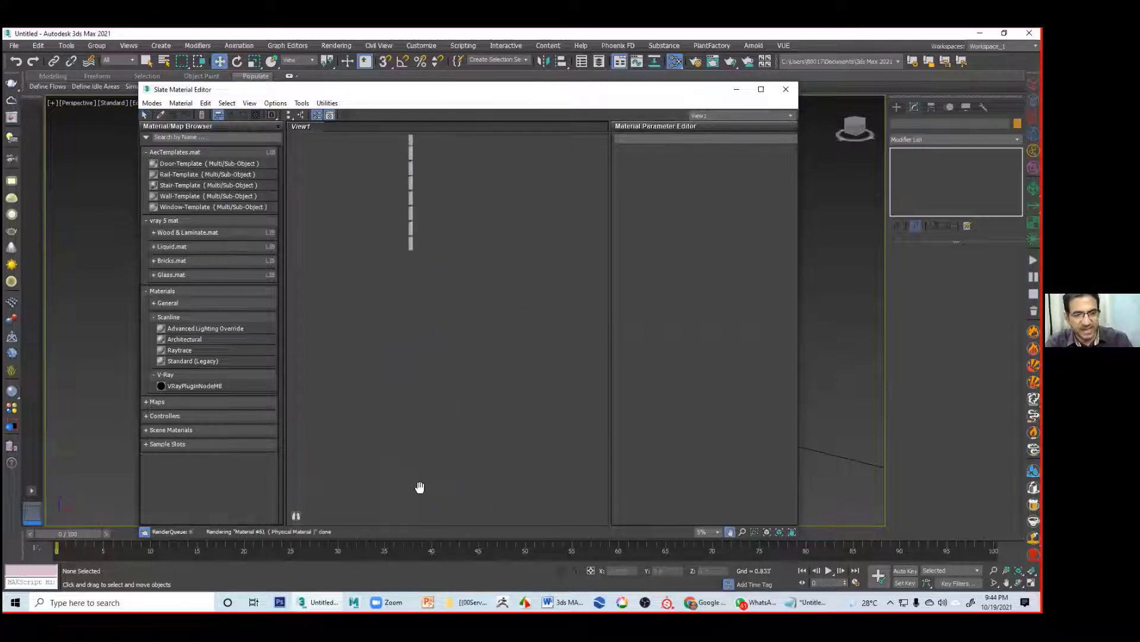
middle_click_drag(438, 135, 444, 203)
left_click_drag(504, 217, 345, 390)
key("Delete")
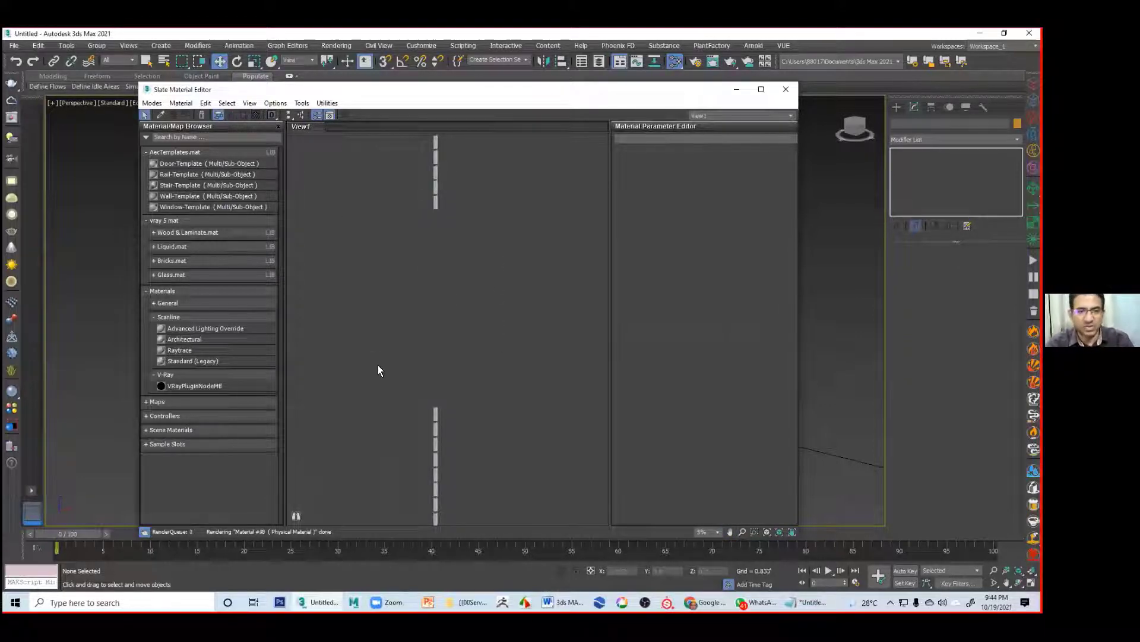
key("ctrl+a")
key("Delete")
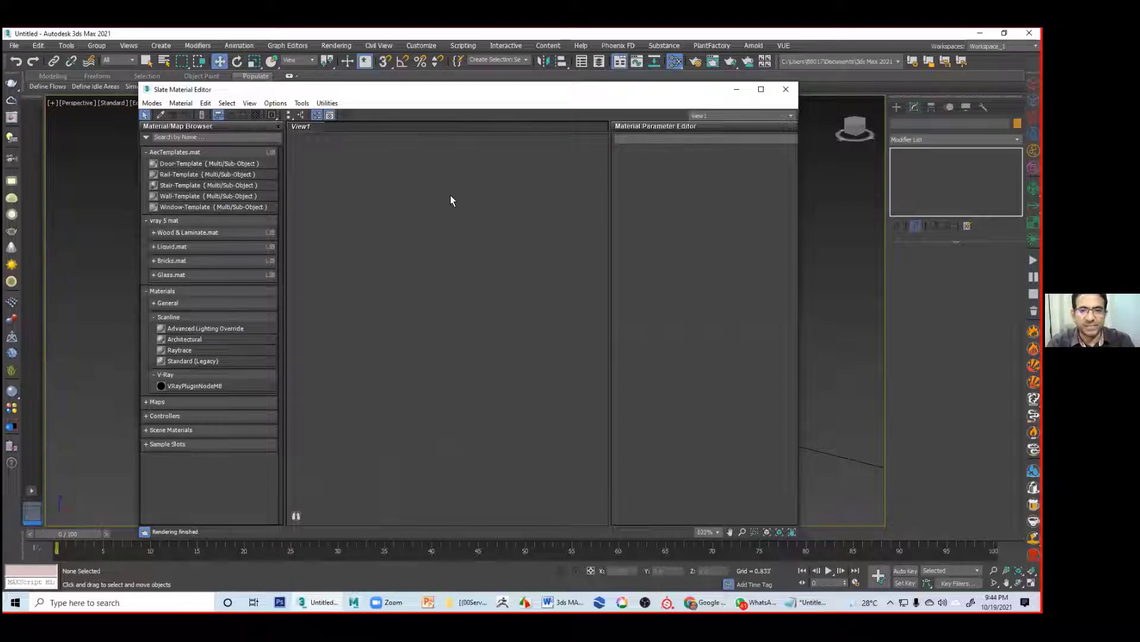
scroll(398, 350, "down", 5)
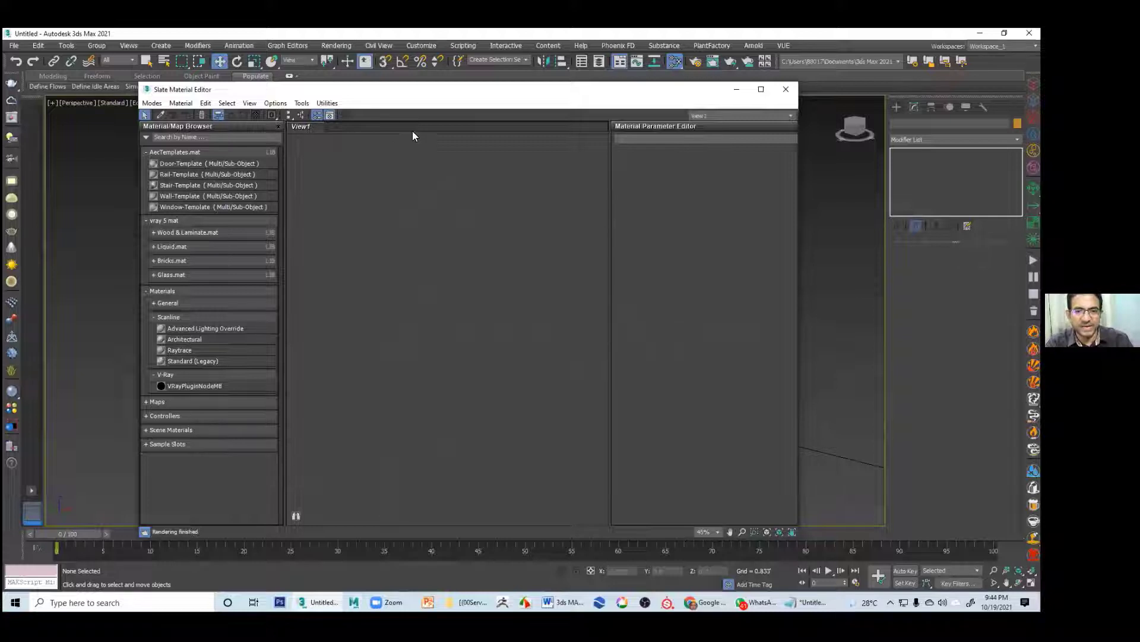
left_click_drag(415, 90, 425, 129)
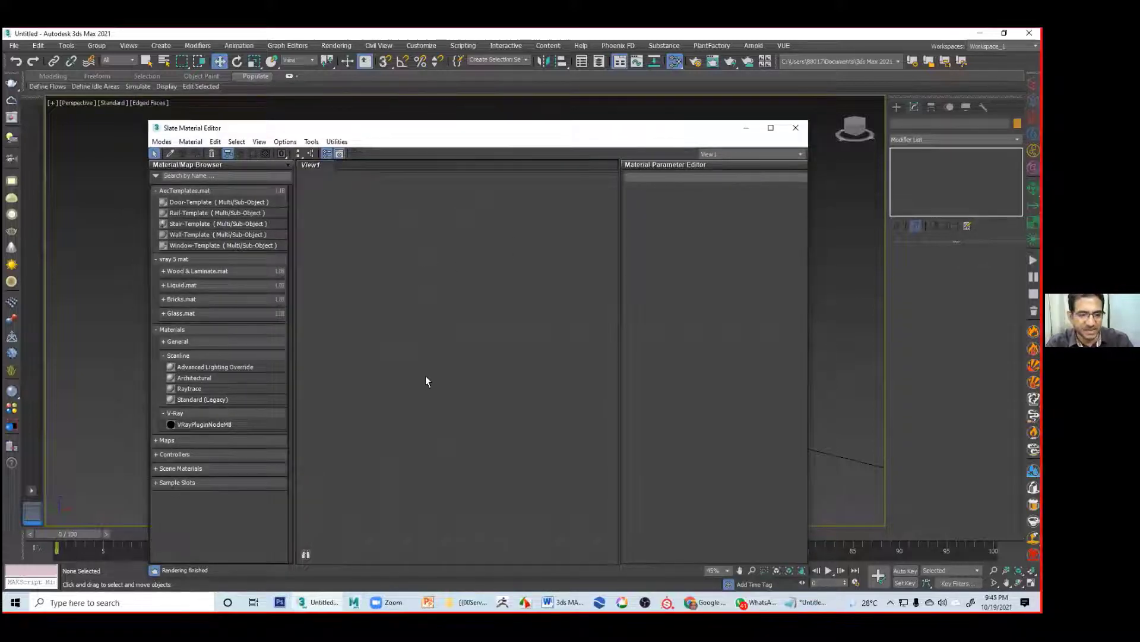
scroll(449, 377, "down", 6)
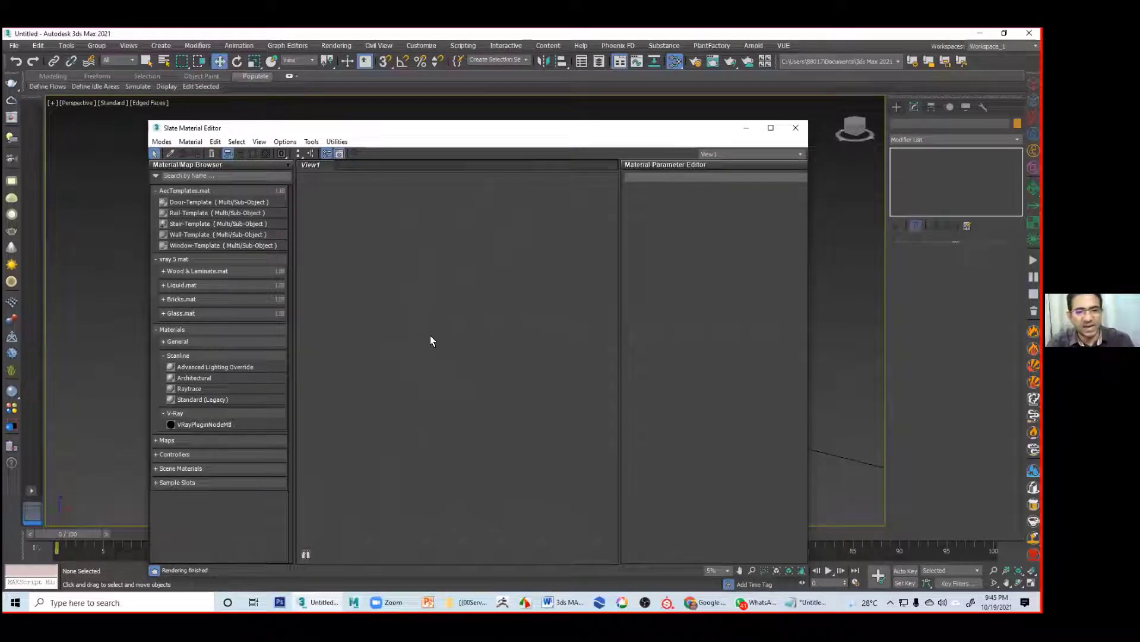
scroll(456, 374, "up", 4)
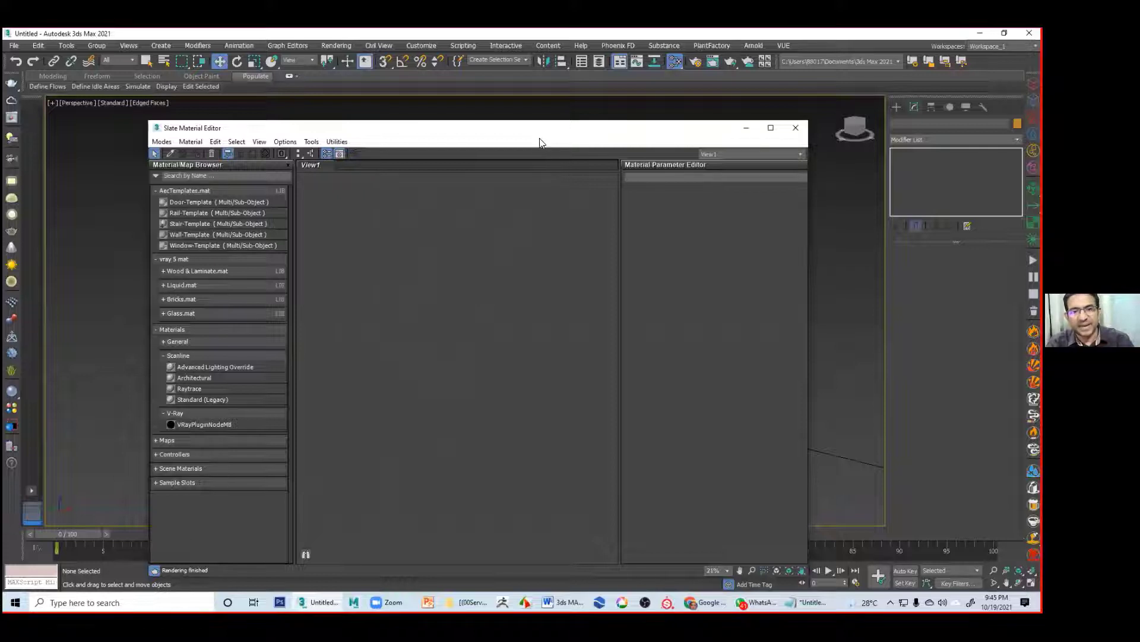
left_click_drag(509, 132, 462, 131)
right_click(379, 246)
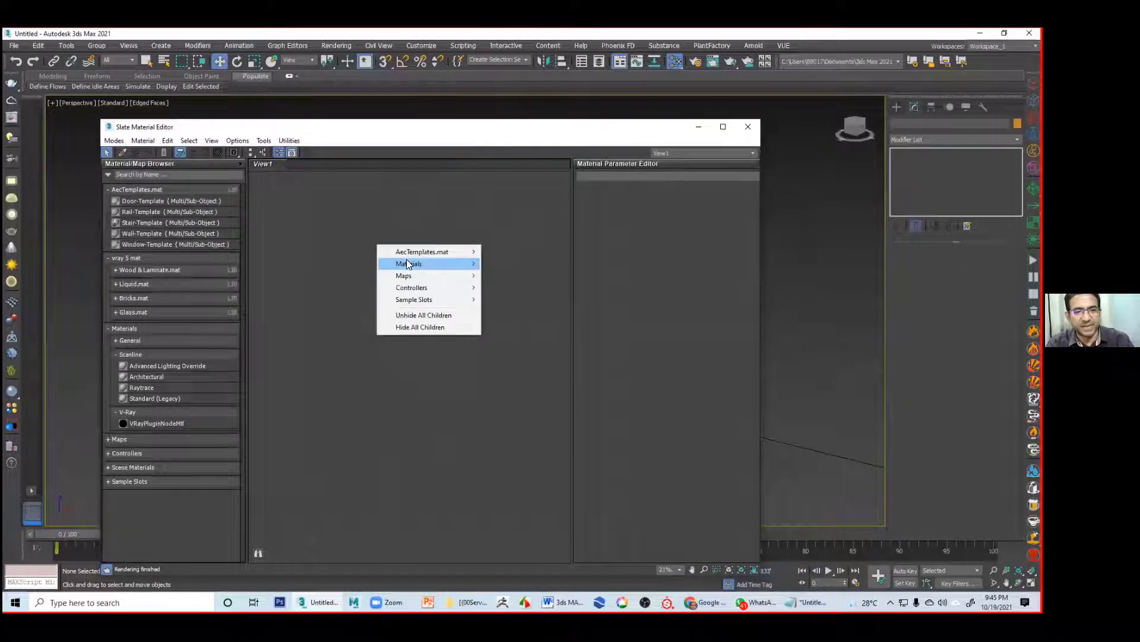
mouse_move(408, 263)
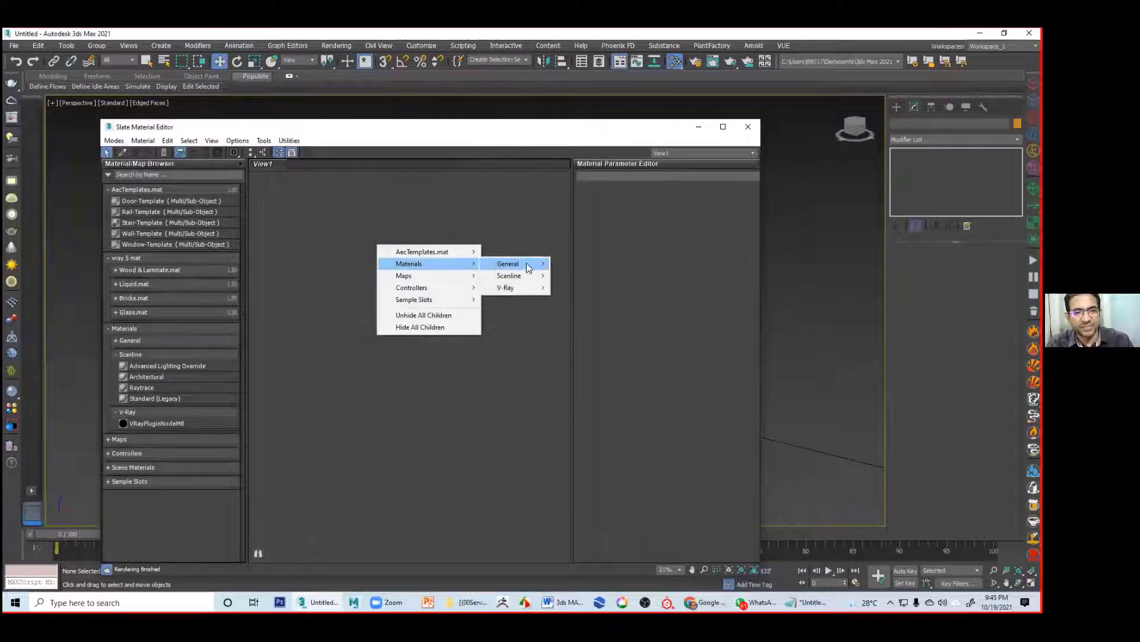
mouse_move(539, 264)
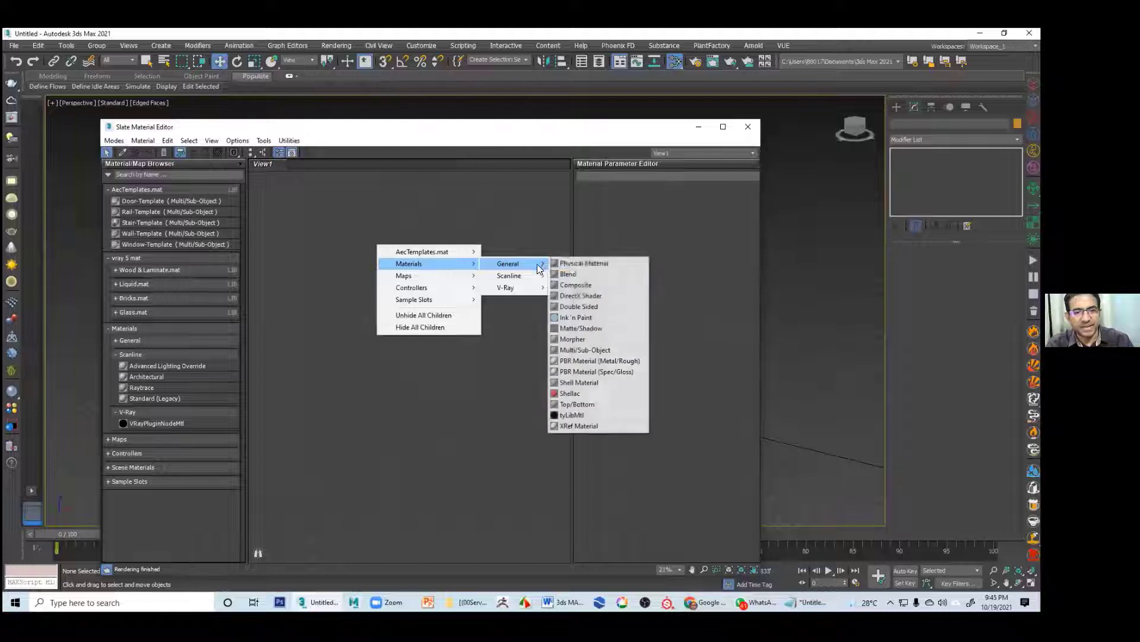
left_click(599, 330)
left_click_drag(387, 255, 424, 420)
scroll(424, 419, "up", 5)
scroll(419, 417, "up", 3)
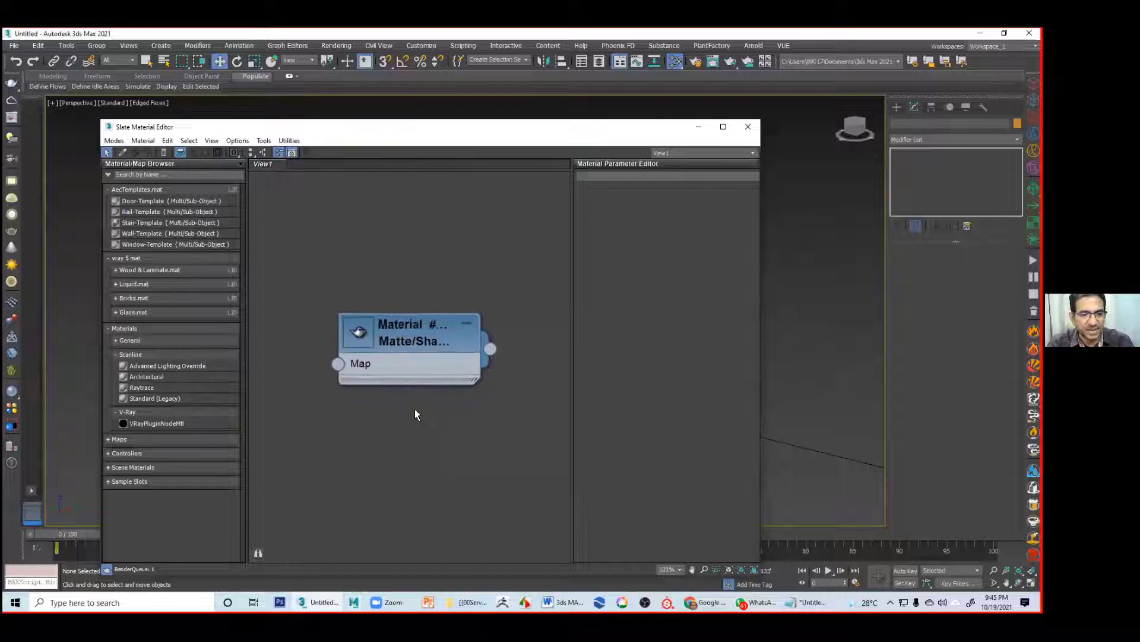
left_click_drag(477, 377, 488, 466)
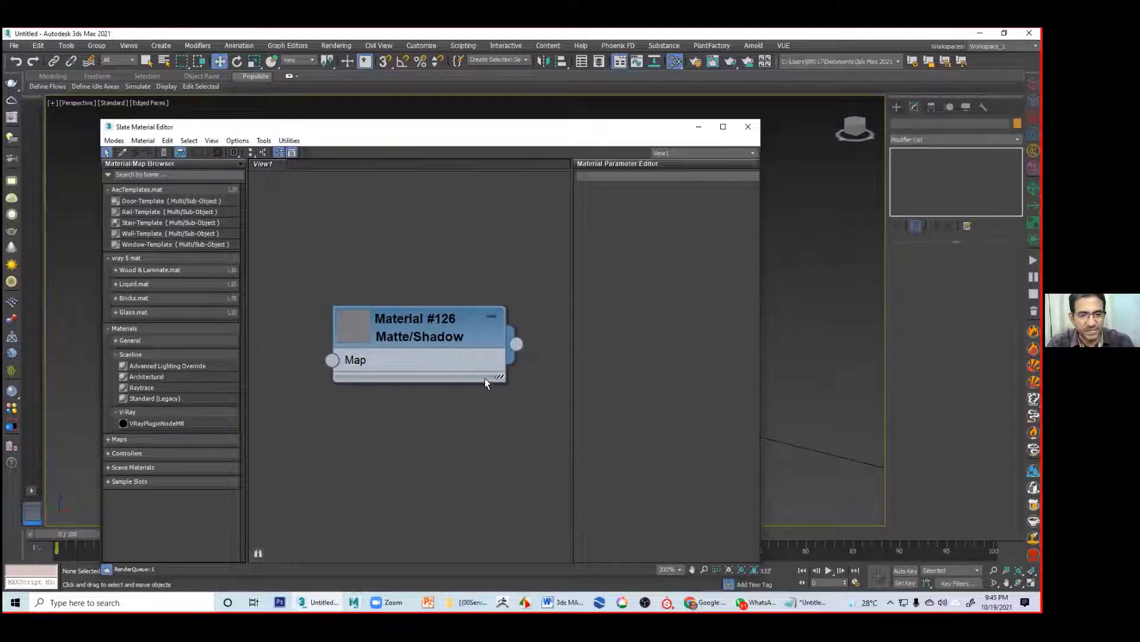
left_click_drag(500, 376, 499, 446)
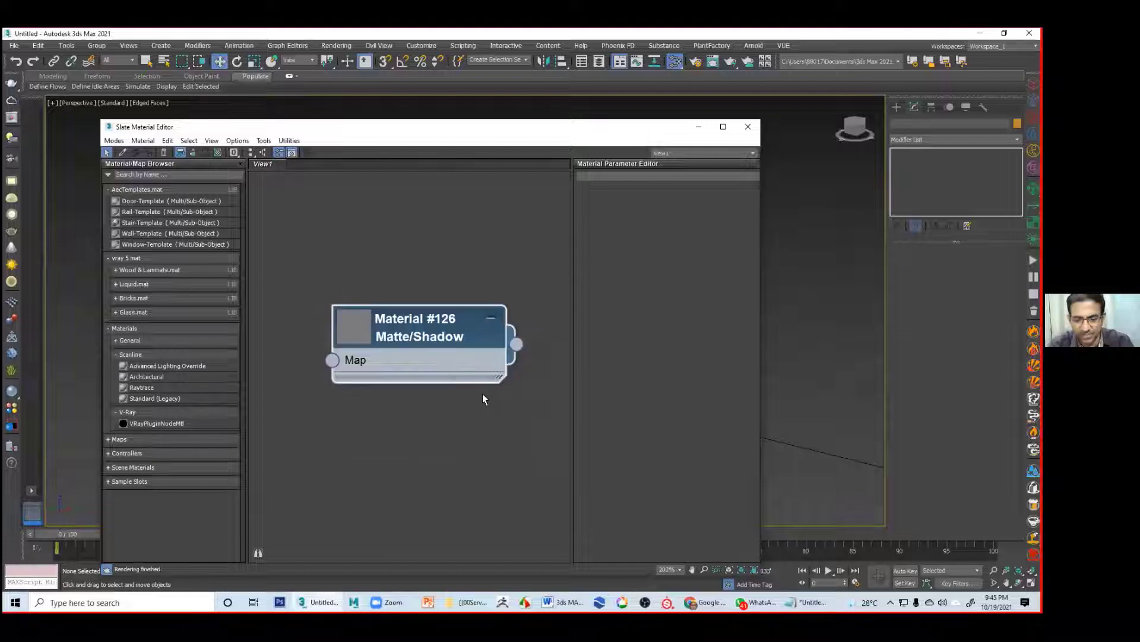
key("Delete")
Step: Add a new Multi/Sub-Object material node to the empty view and open its parameters
right_click(361, 271)
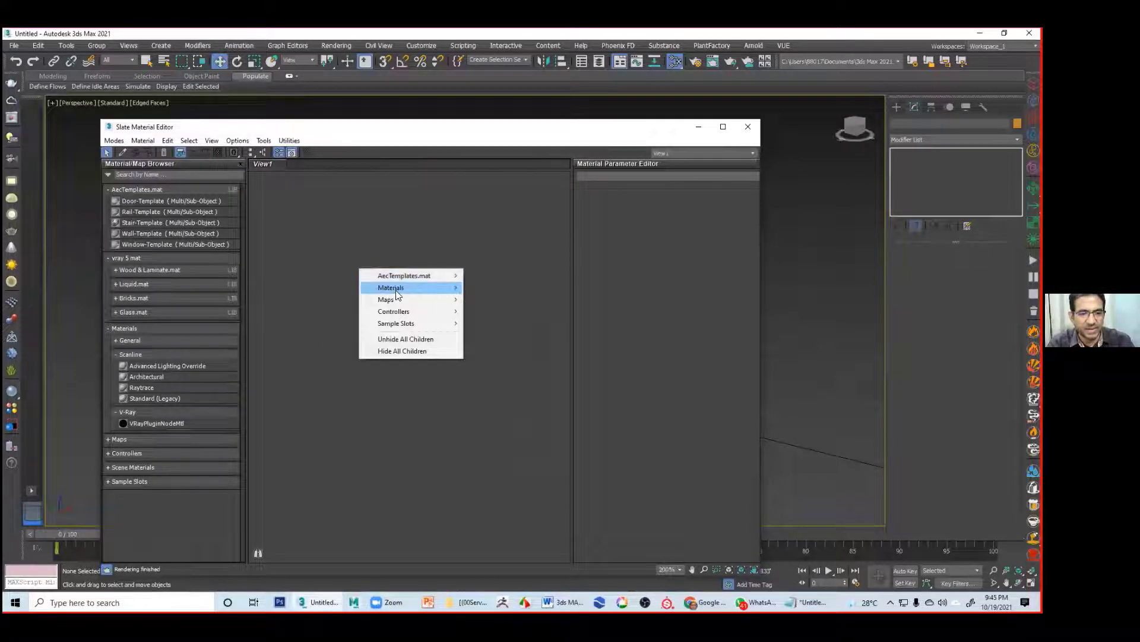
mouse_move(407, 290)
mouse_move(490, 287)
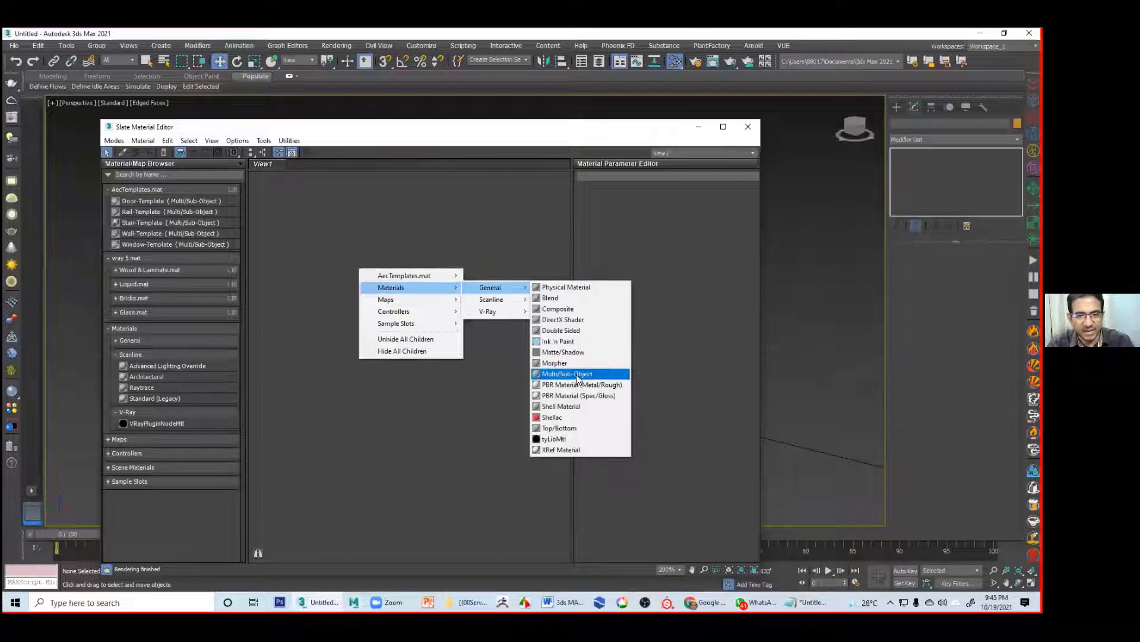
left_click(568, 373)
mouse_move(351, 254)
left_mouse_down()
mouse_move(398, 251)
mouse_move(364, 253)
left_mouse_up()
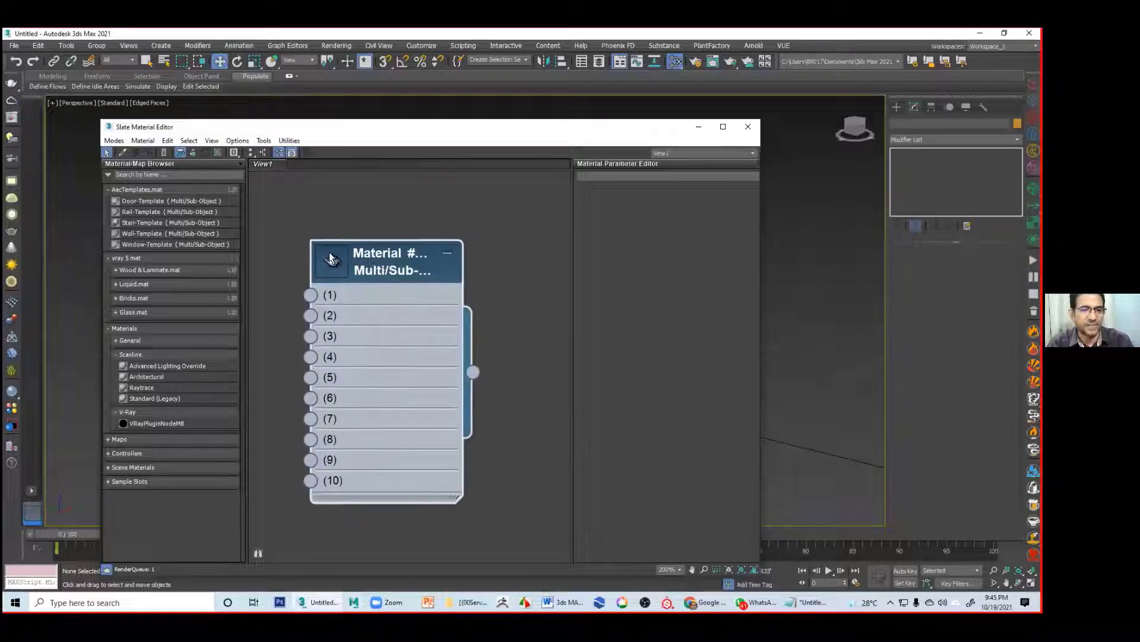
double_click(365, 253)
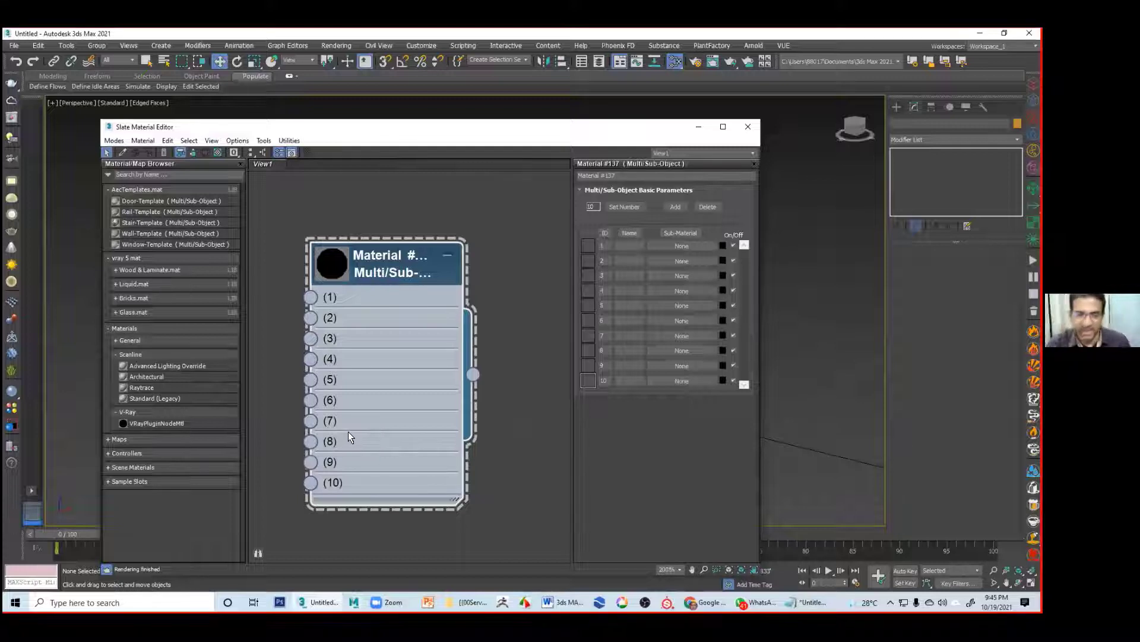
Step: Set the new Multi/Sub-Object material's number of materials to 6 and shift its node slightly in the view
left_click(622, 204)
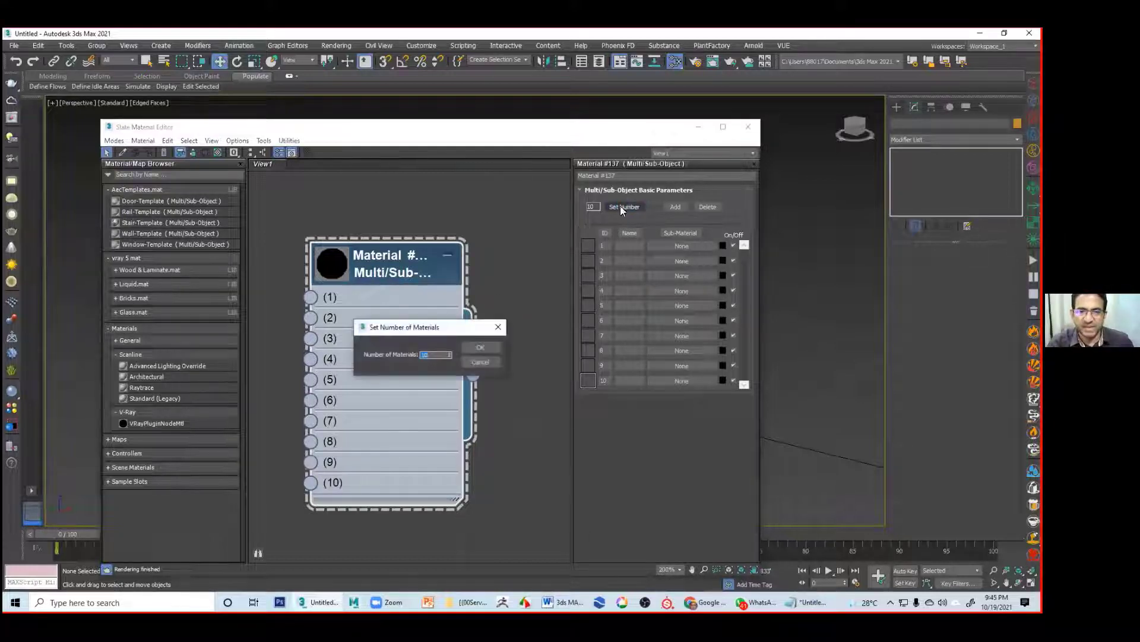
type("6")
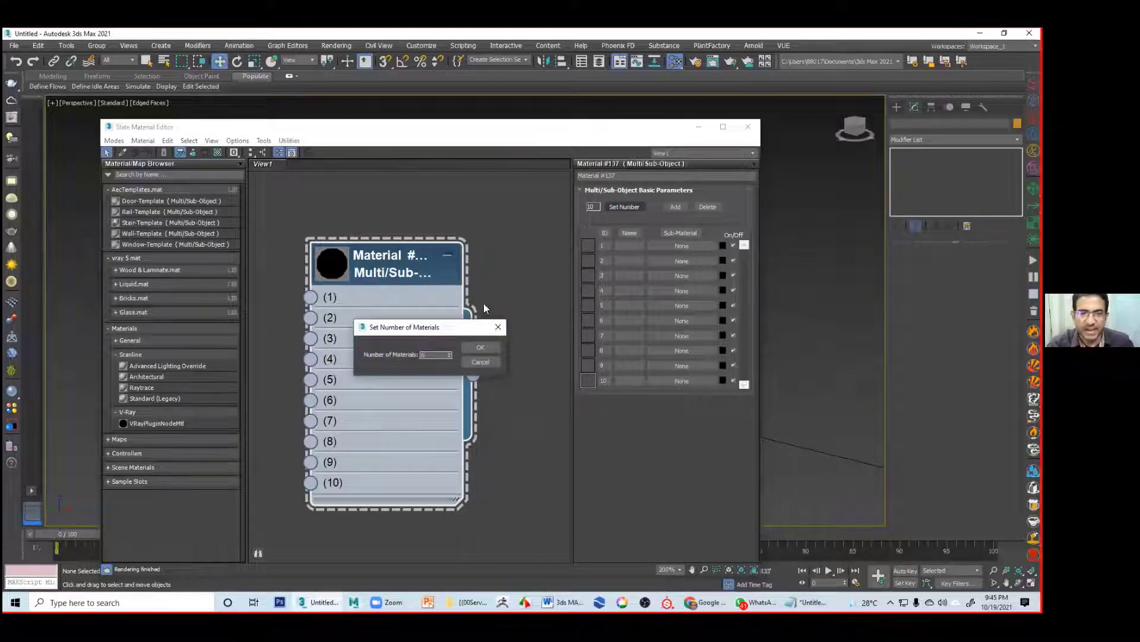
left_click(481, 347)
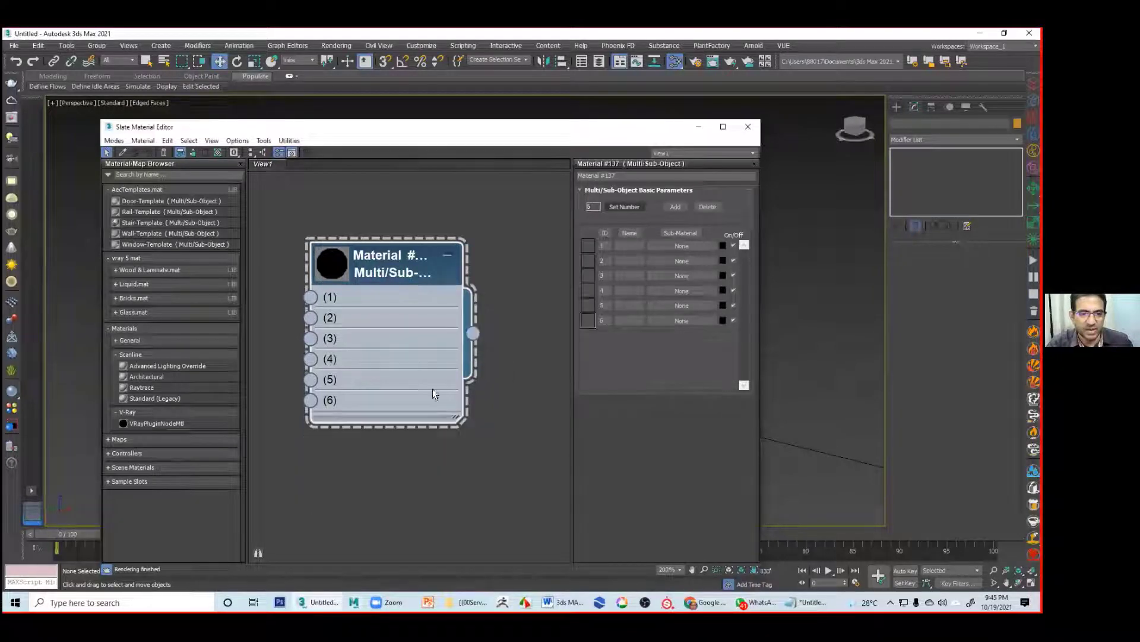
left_click_drag(455, 419, 456, 446)
left_click_drag(375, 249, 397, 250)
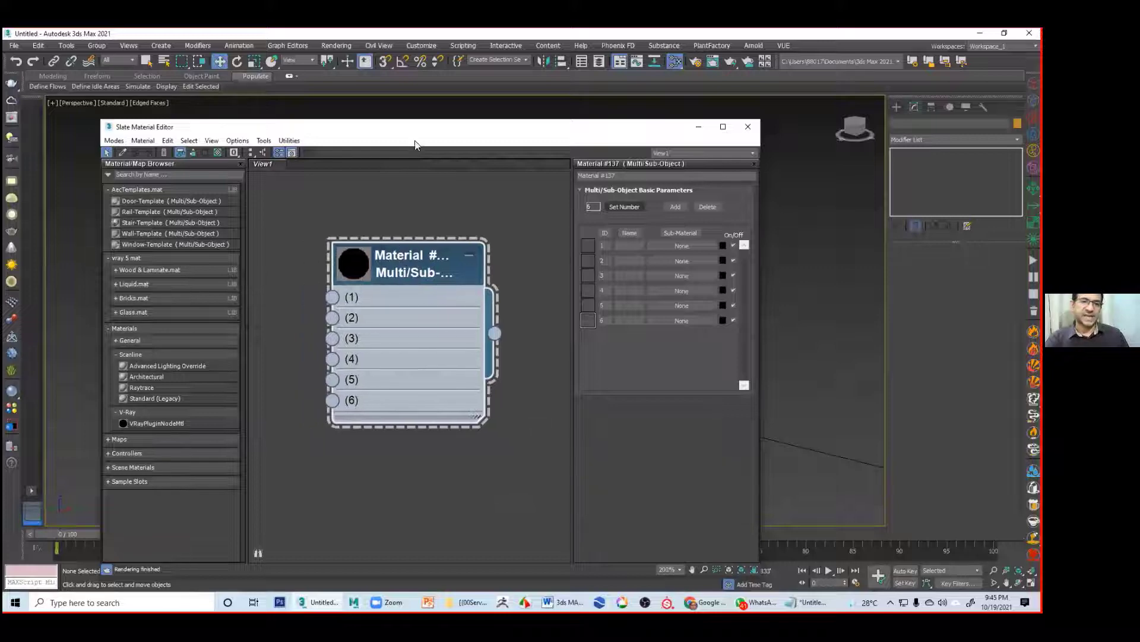
Step: Move the Slate Material Editor aside to uncover the box and assign the six-slot Multi/Sub-Object material to it
left_click_drag(411, 132, 882, 109)
middle_click_drag(447, 317, 210, 312)
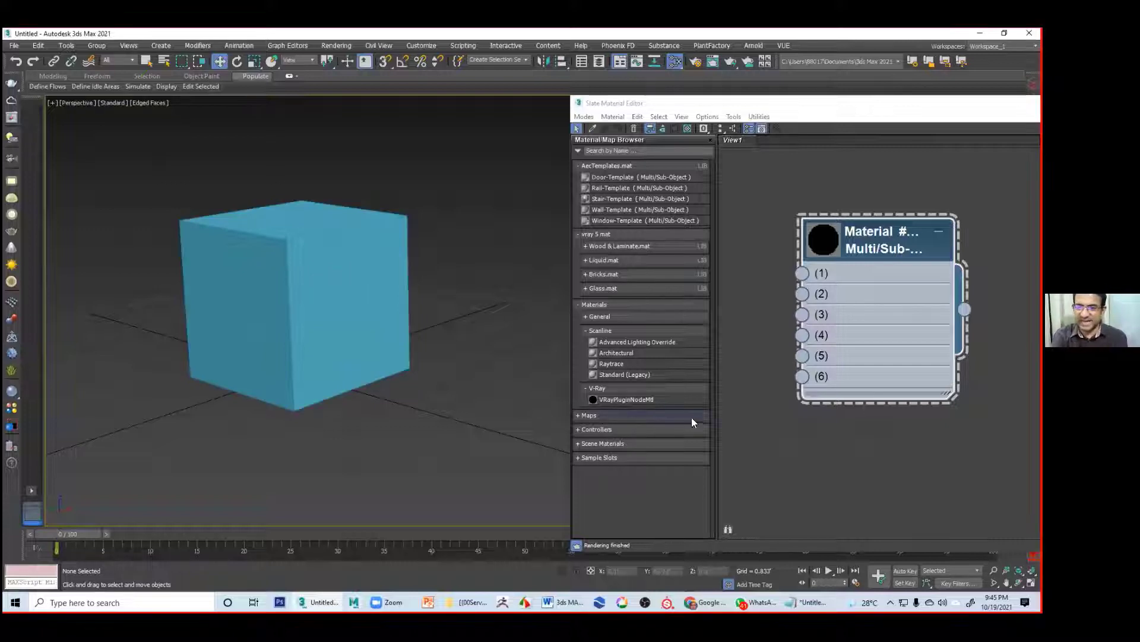
left_click_drag(965, 309, 374, 362)
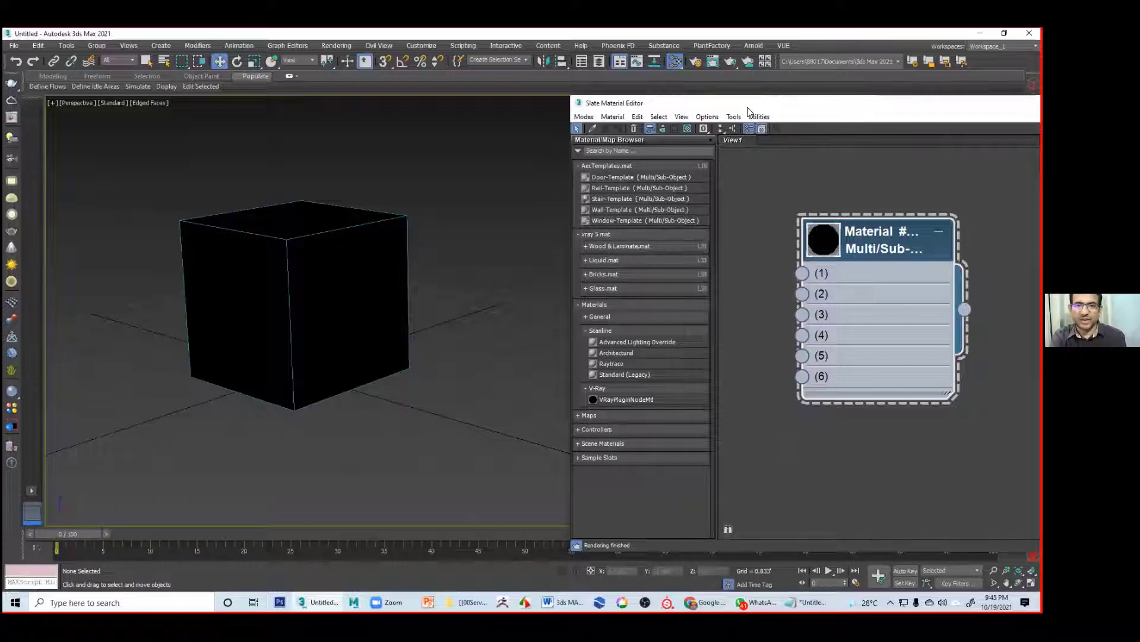
Step: Assign a Standard (Legacy) material to slot 1 of the Multi/Sub-Object material
left_click_drag(748, 108, 500, 121)
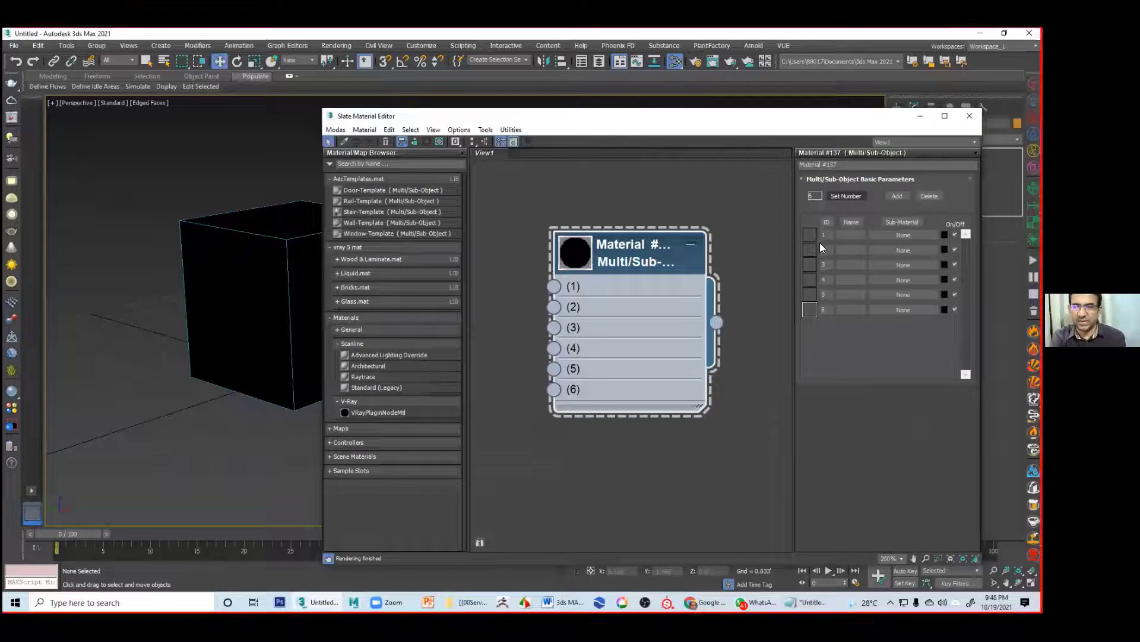
left_click(903, 236)
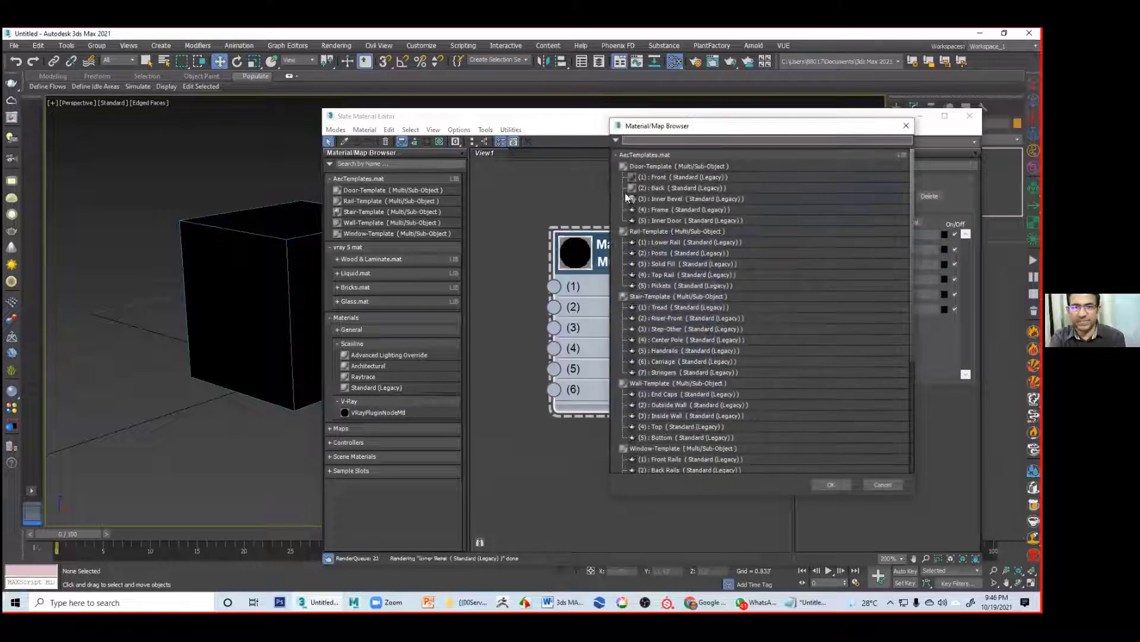
left_click(643, 141)
type("s")
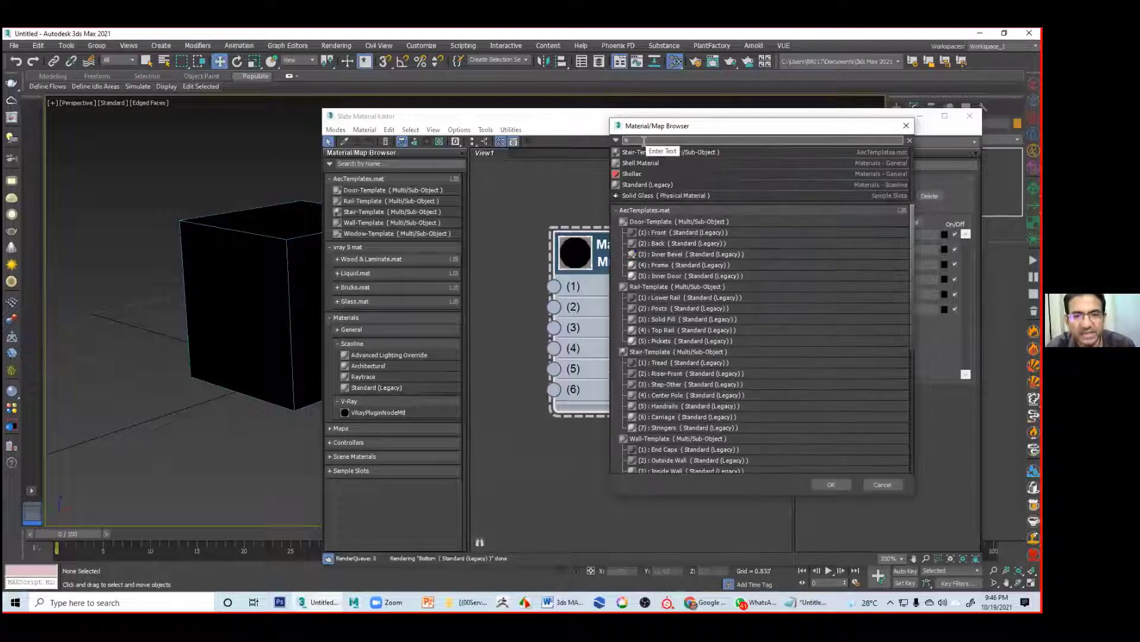
double_click(668, 184)
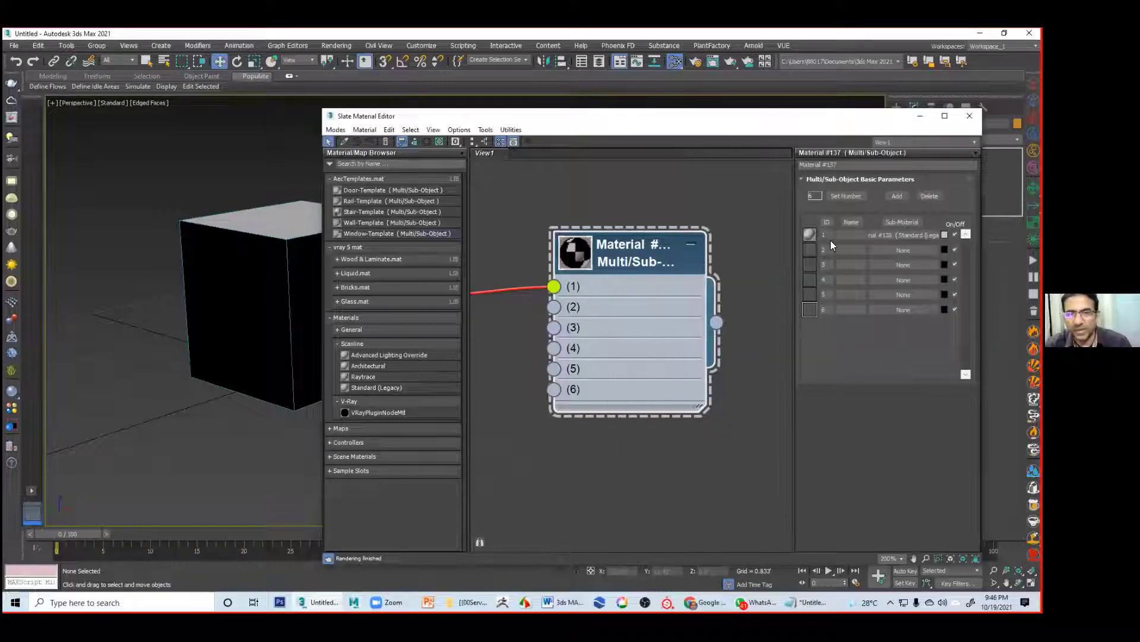
middle_click_drag(227, 283, 163, 310)
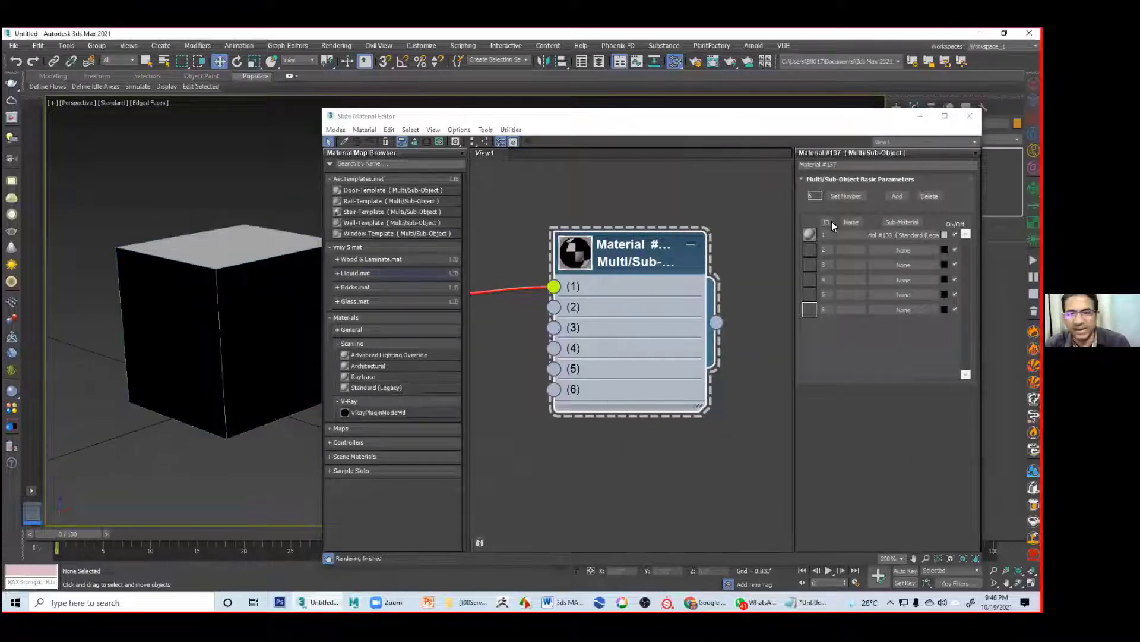
Step: Open the parameters of slot 1's Standard sub-material and move its node slightly up in the material view
left_click(904, 235)
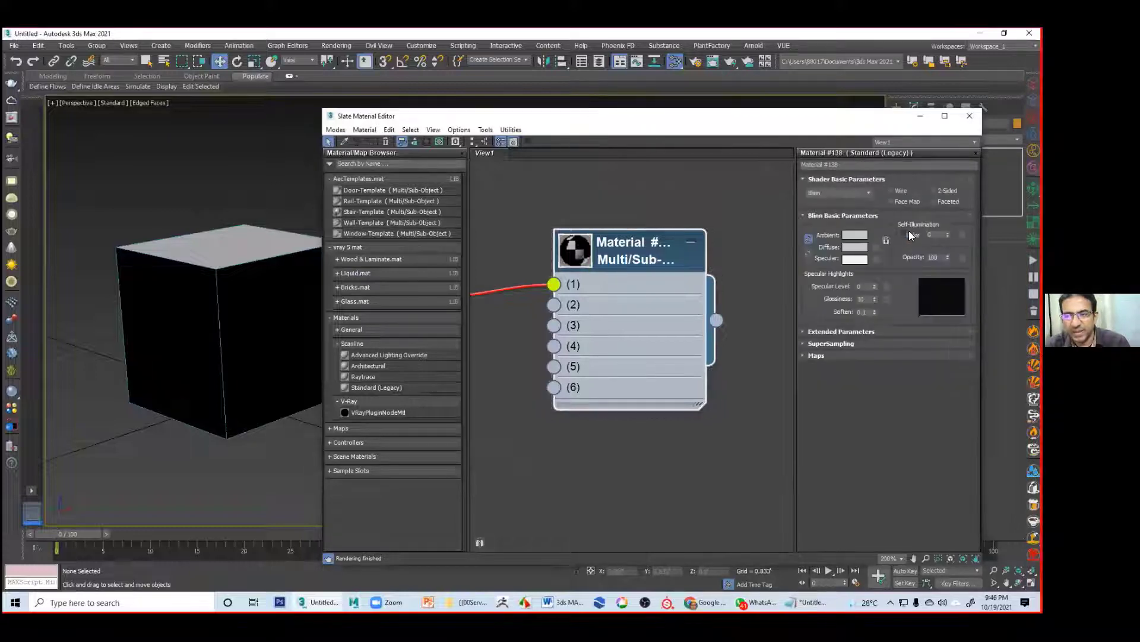
middle_click_drag(558, 294, 687, 287)
scroll(628, 295, "down", 3)
scroll(687, 287, "down", 1)
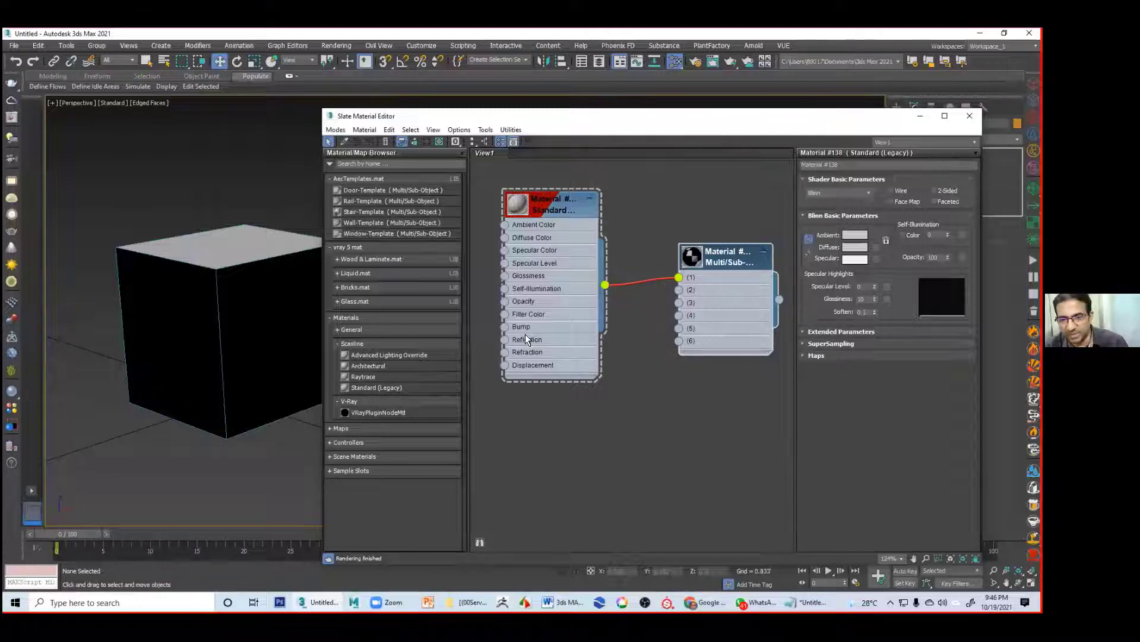
left_click_drag(558, 210, 558, 196)
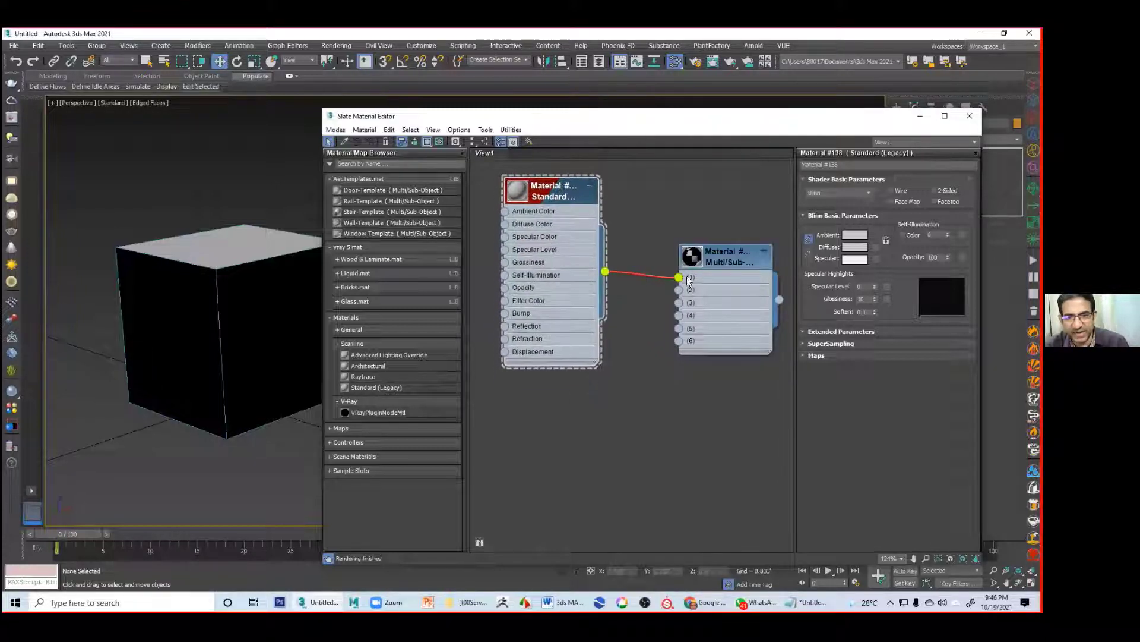
Step: Add a second Standard (Legacy) node below the first and connect it to slot 5 of the Multi/Sub-Object material
mouse_move(626, 169)
left_mouse_down()
mouse_move(573, 245)
mouse_move(563, 452)
left_mouse_up()
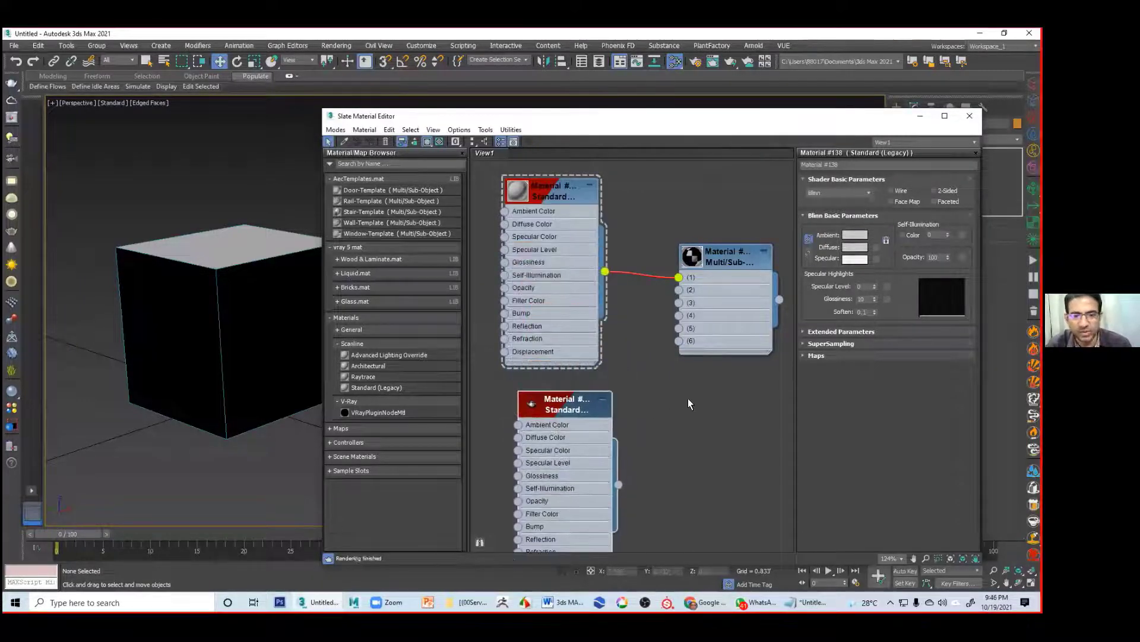
middle_click_drag(682, 399, 654, 324)
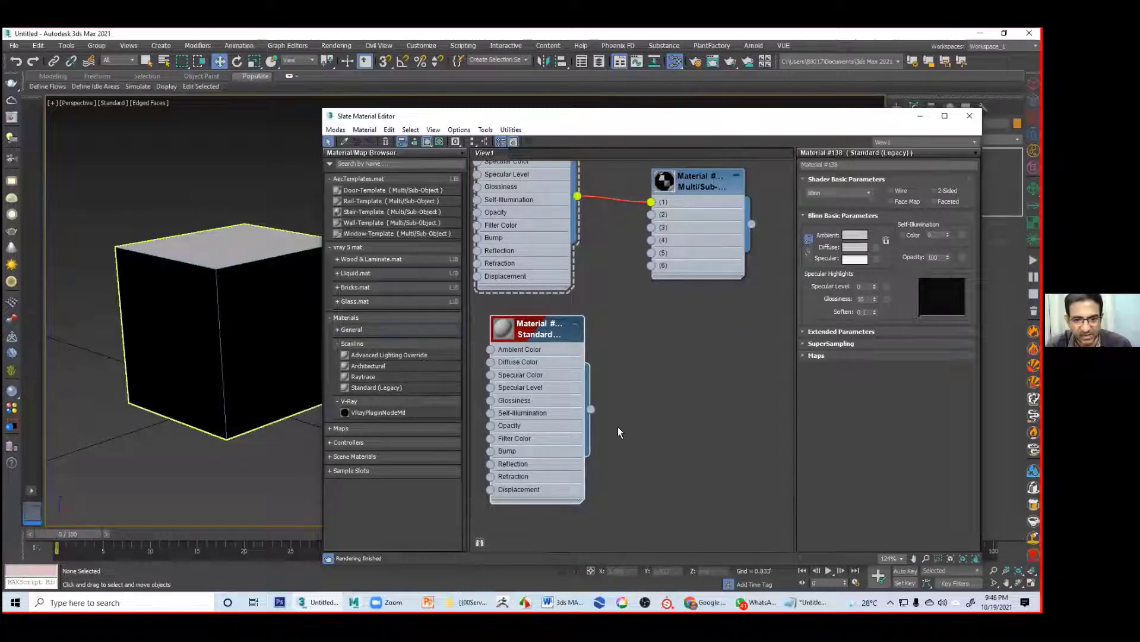
mouse_move(591, 409)
left_mouse_down()
mouse_move(609, 310)
mouse_move(650, 251)
left_mouse_up()
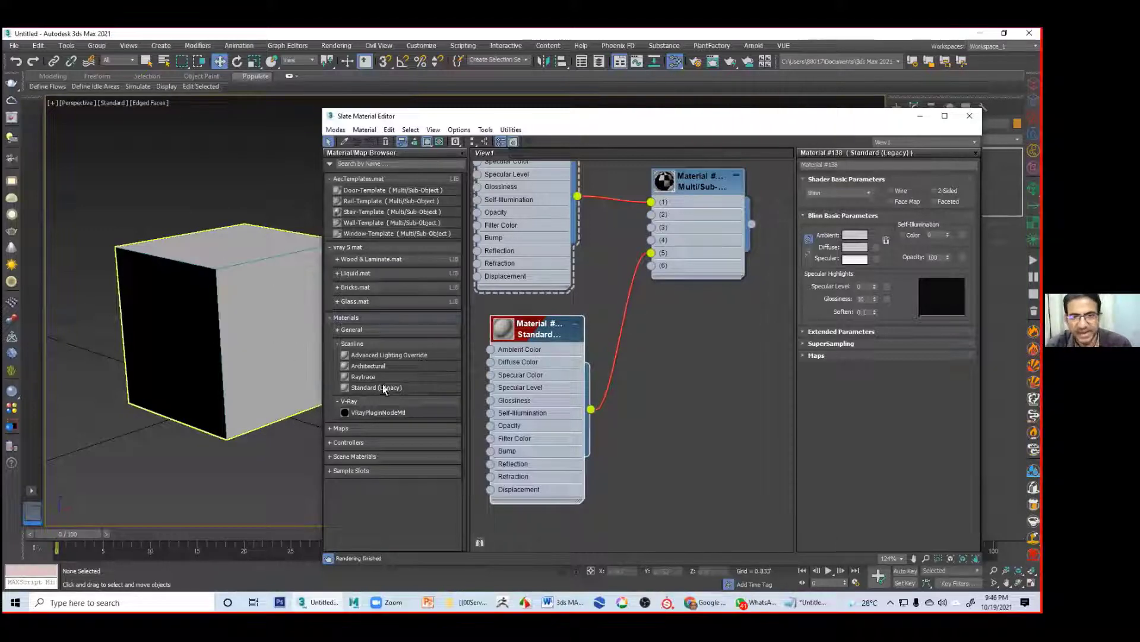
Step: Set the diffuse colour of slot 5's Standard material to pink
double_click(505, 330)
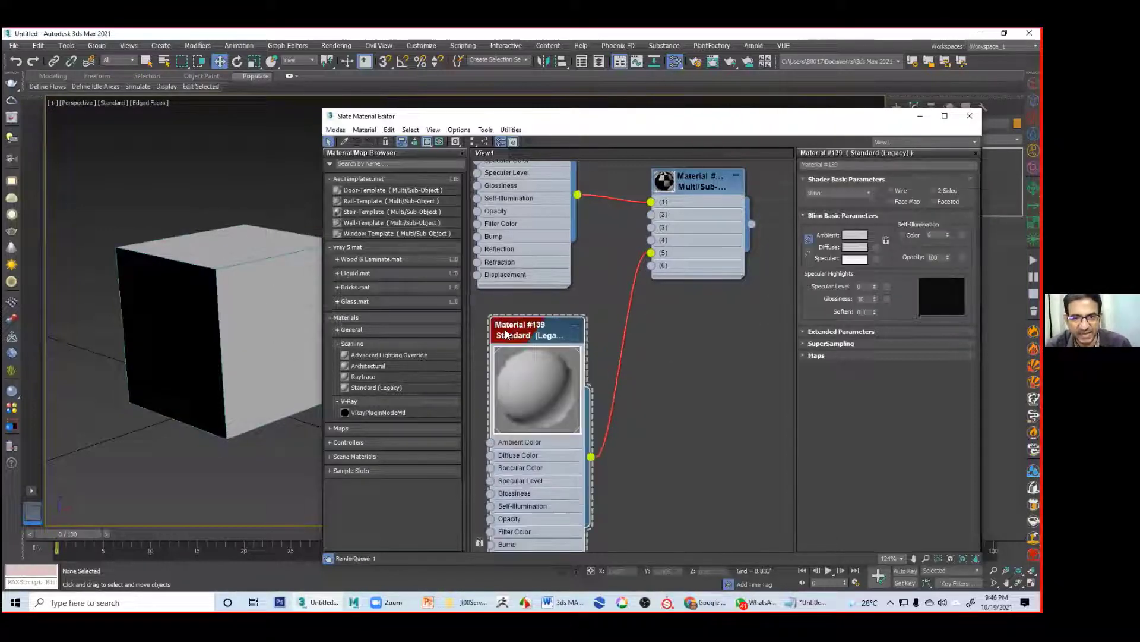
left_click(855, 246)
mouse_move(317, 112)
left_mouse_down()
mouse_move(315, 99)
mouse_move(317, 126)
left_mouse_up()
left_click(295, 111)
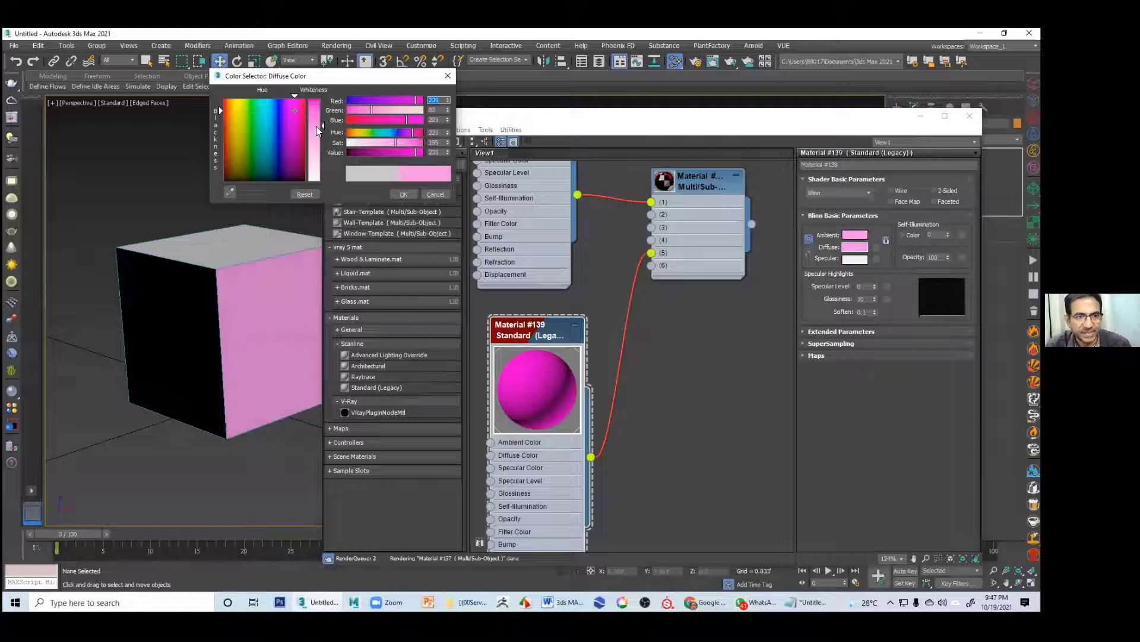
left_click(404, 195)
Step: Set the diffuse colour of slot 1's Standard material to blue and orbit the box to view its coloured faces
middle_click_drag(668, 296, 686, 384)
double_click(506, 205)
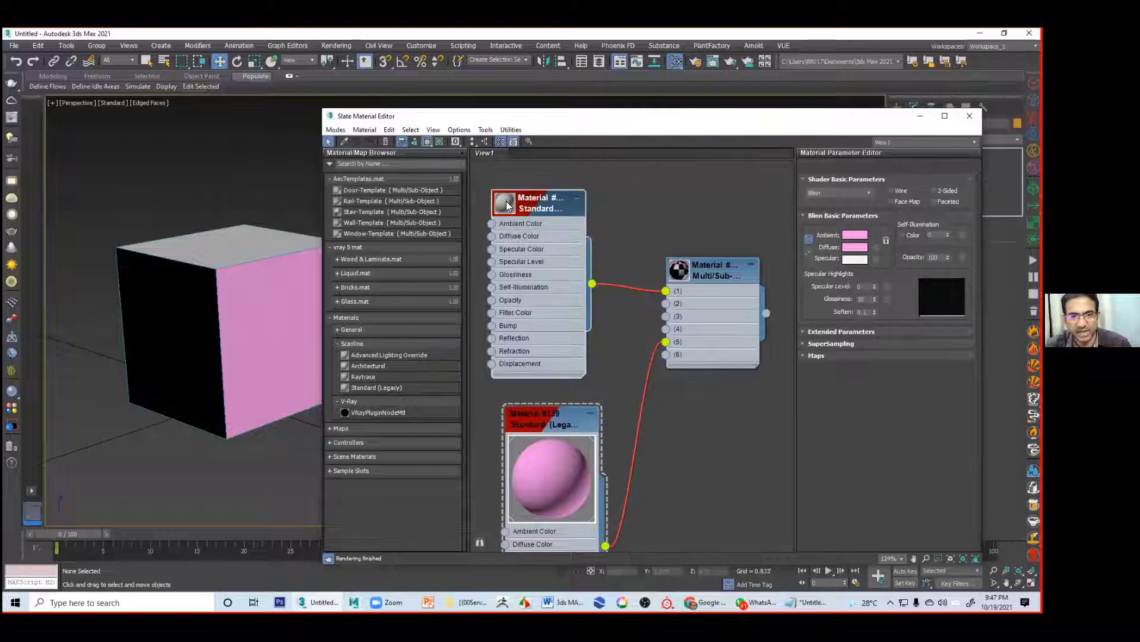
left_click(854, 247)
left_click(273, 126)
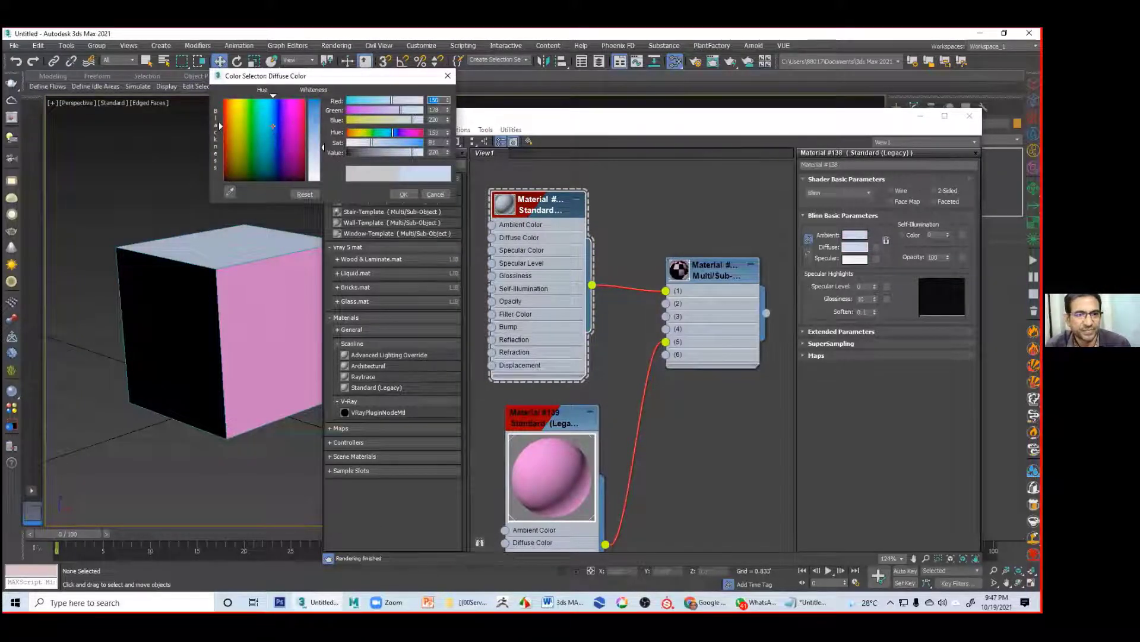
left_click_drag(315, 146, 315, 111)
left_click(404, 195)
middle_click_drag(198, 349, 180, 392, "alt")
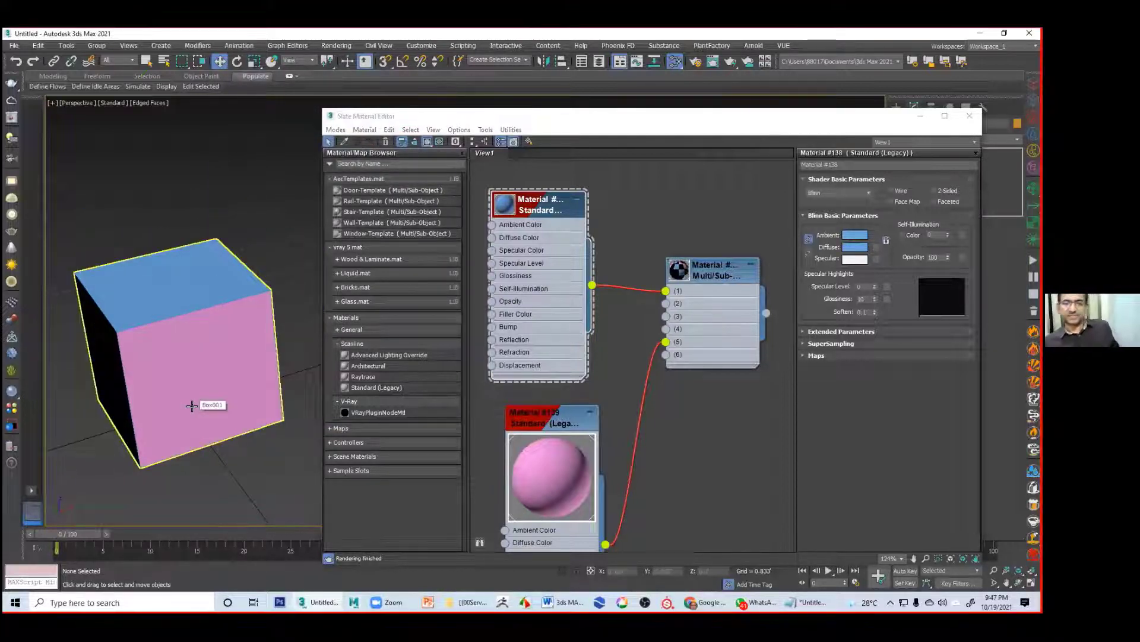
Step: Choose a Bitmap map for the diffuse colour of the pink Standard material
middle_click_drag(633, 455, 644, 422)
scroll(644, 438, "down", 1)
middle_click_drag(643, 383, 645, 294)
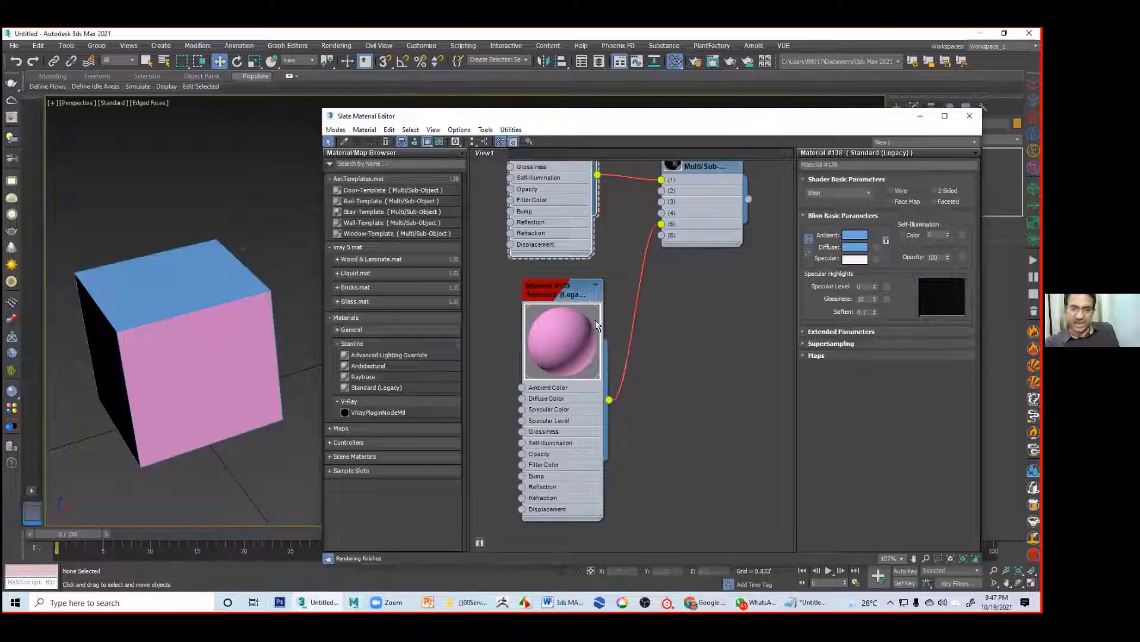
left_click(528, 352)
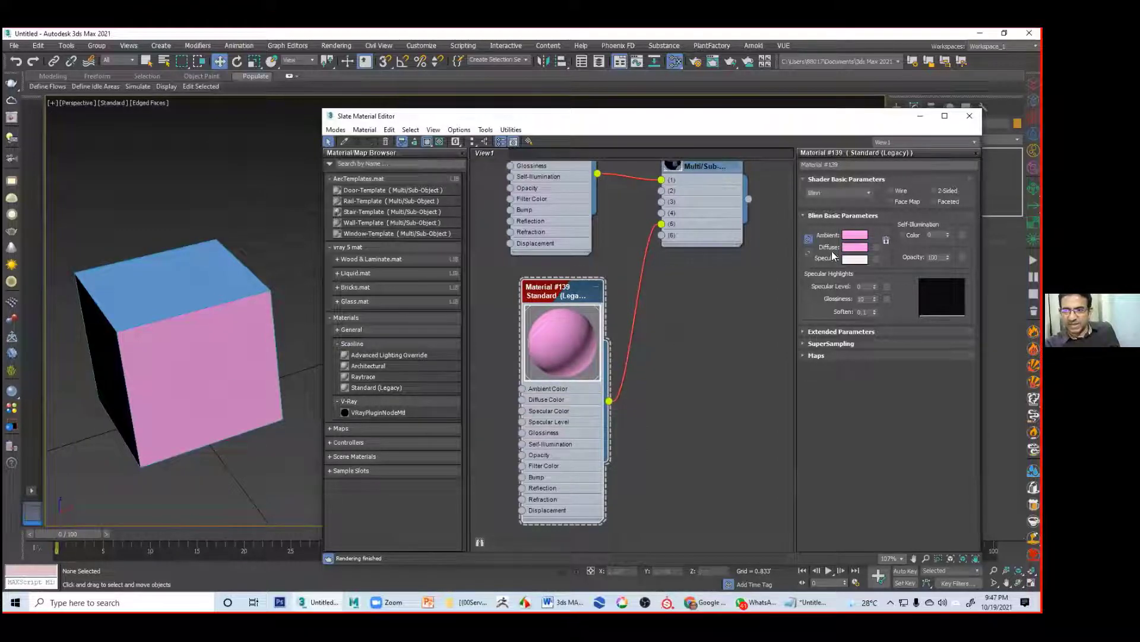
left_click(876, 246)
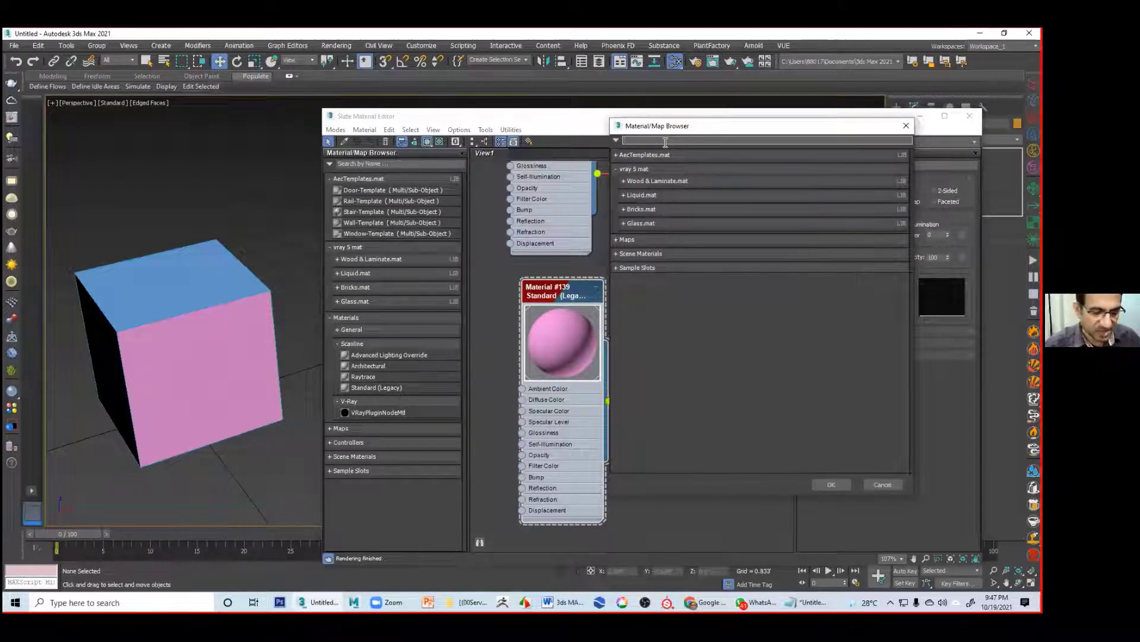
type("it")
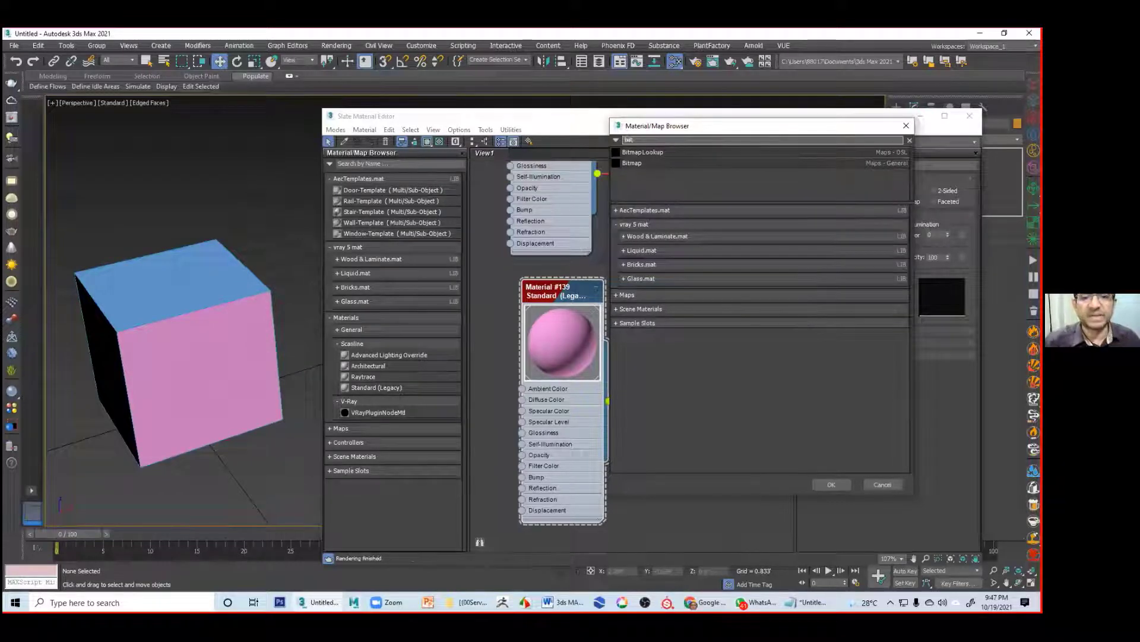
double_click(627, 164)
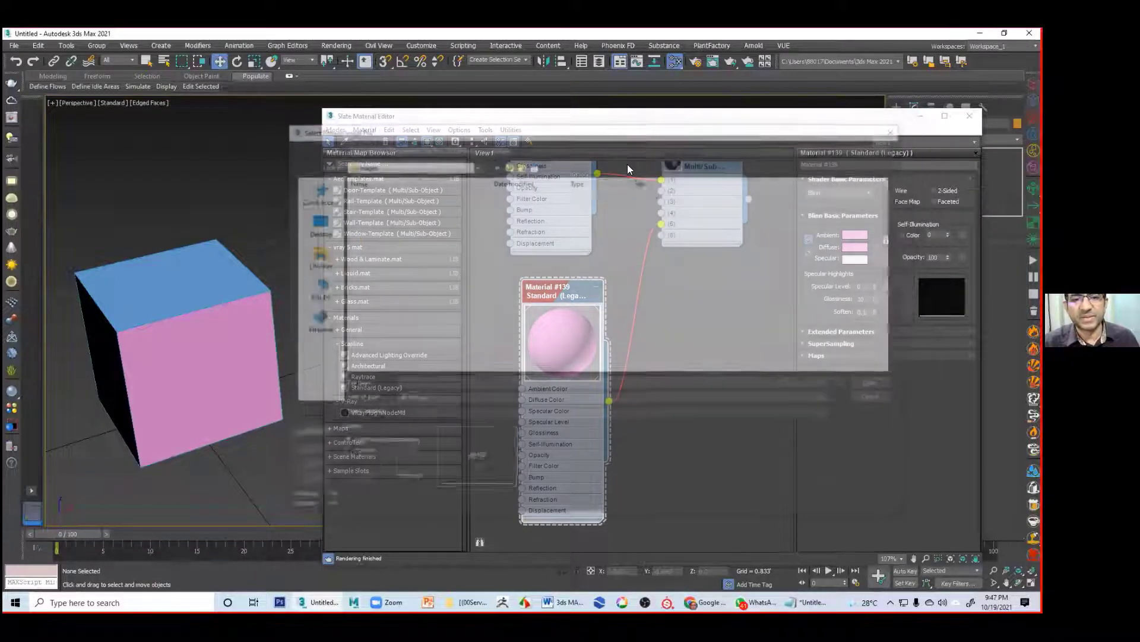
Step: Load the flower-vase painting JPG from the [[00Serve Human]] folder as the diffuse bitmap and check it on the box
left_click(539, 149)
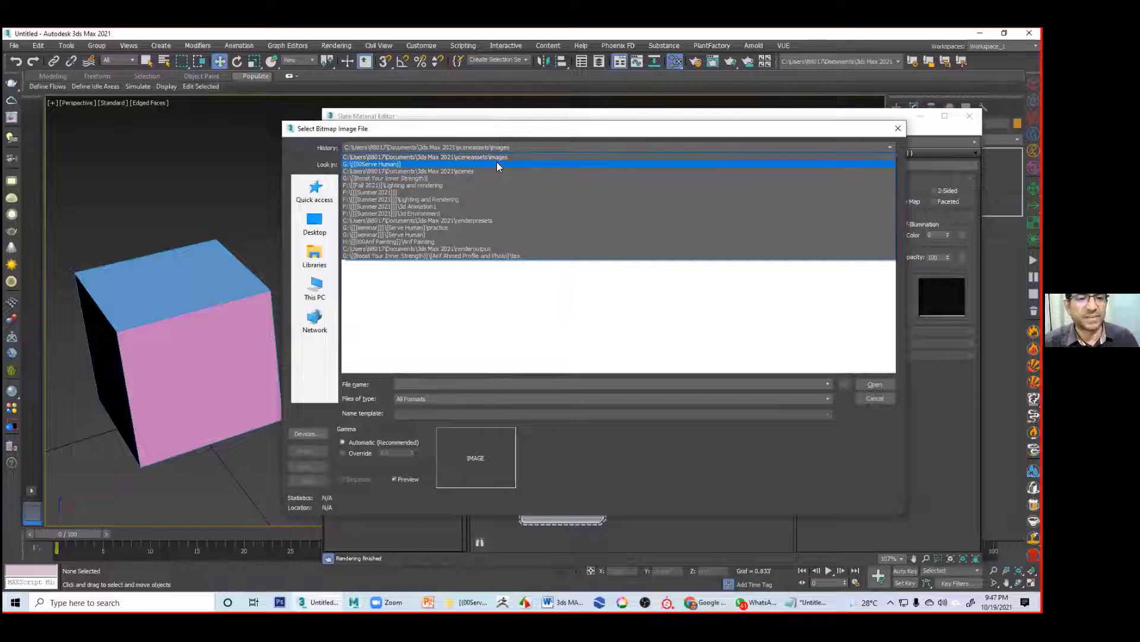
left_click(495, 164)
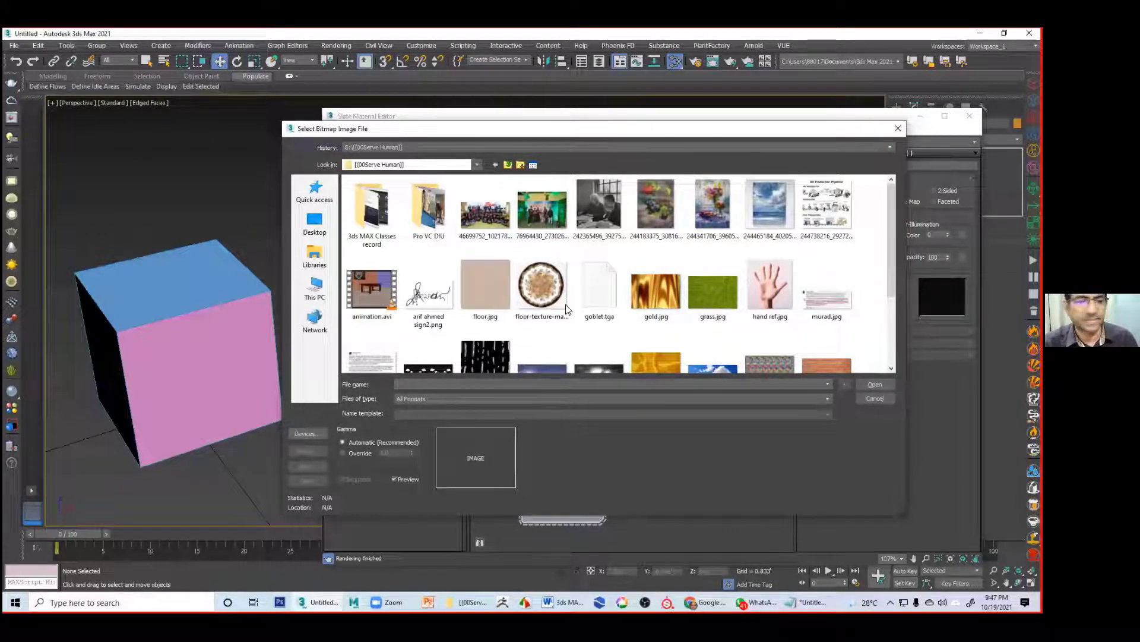
left_click(721, 213)
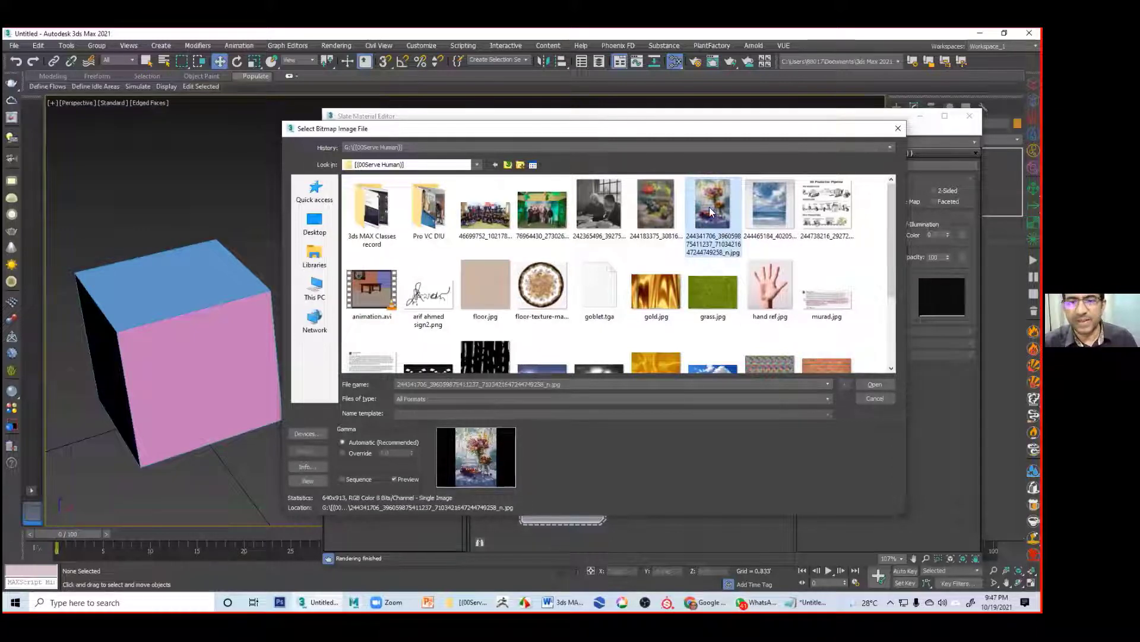
double_click(699, 206)
middle_click_drag(233, 444, 261, 414, "alt")
left_click(258, 419)
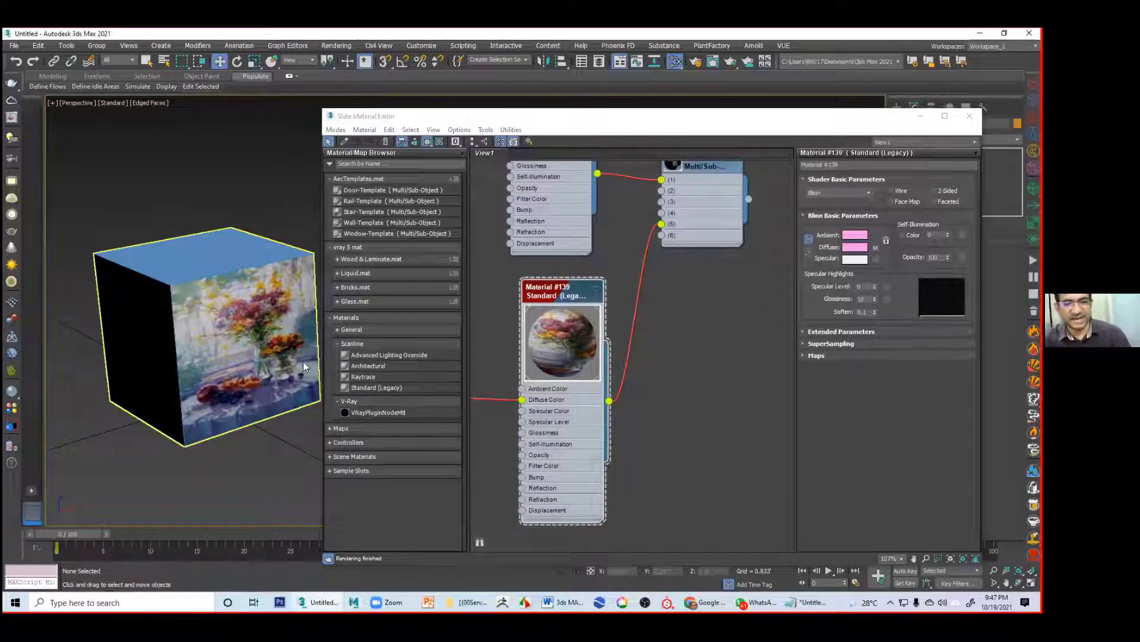
Step: Connect the painting-textured Standard material to slot 3 of the Multi/Sub-Object material as well
scroll(673, 397, "down", 2)
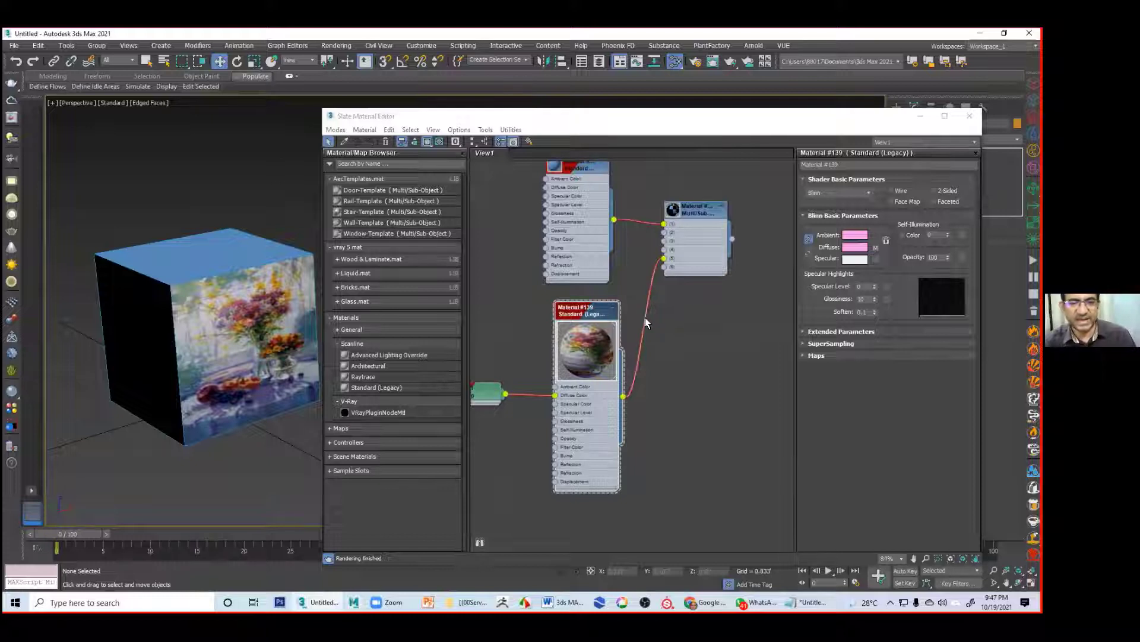
middle_click_drag(645, 353, 660, 379)
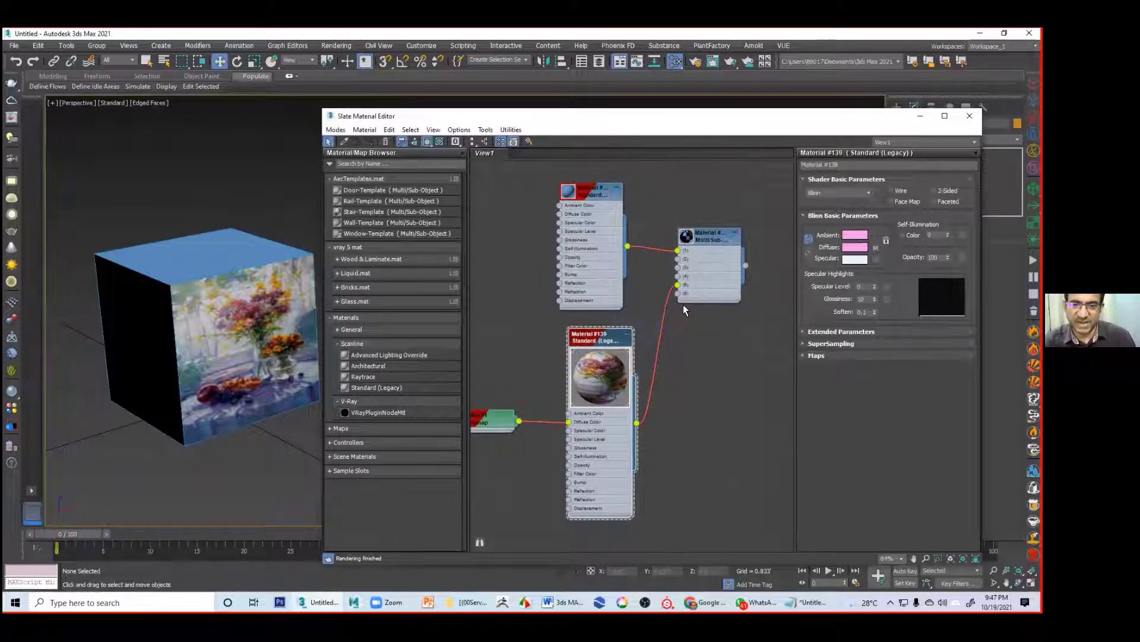
mouse_move(636, 421)
left_mouse_down()
mouse_move(649, 276)
mouse_move(678, 267)
left_mouse_up()
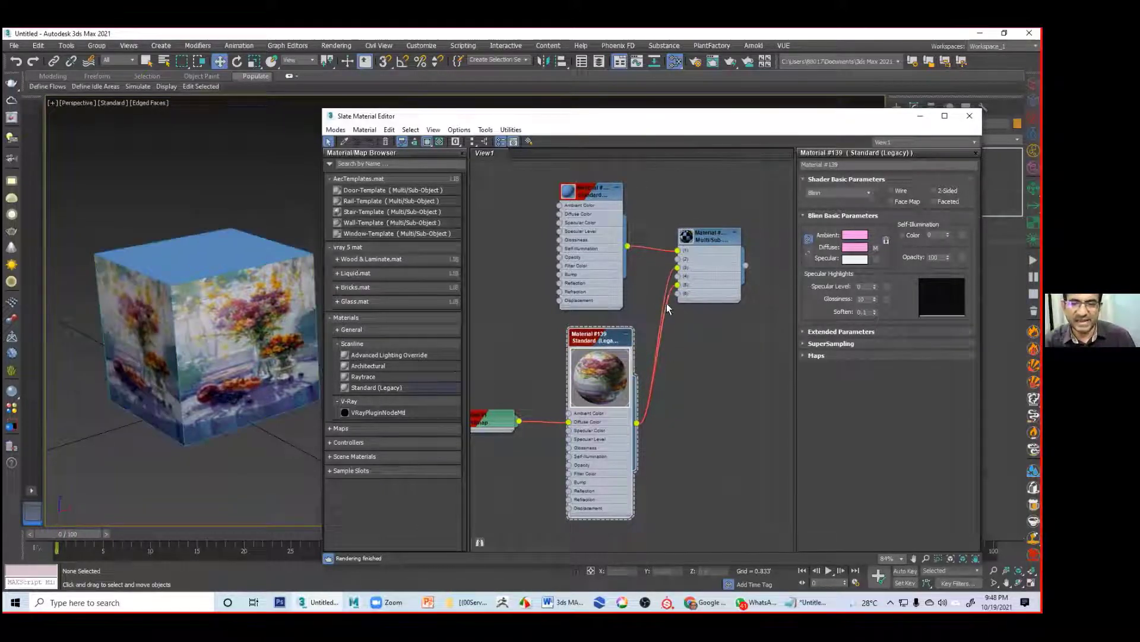
middle_click_drag(291, 376, 220, 296, "alt")
mouse_move(220, 296)
middle_mouse_down()
mouse_move(172, 366)
mouse_move(196, 357)
mouse_move(205, 292)
middle_mouse_up()
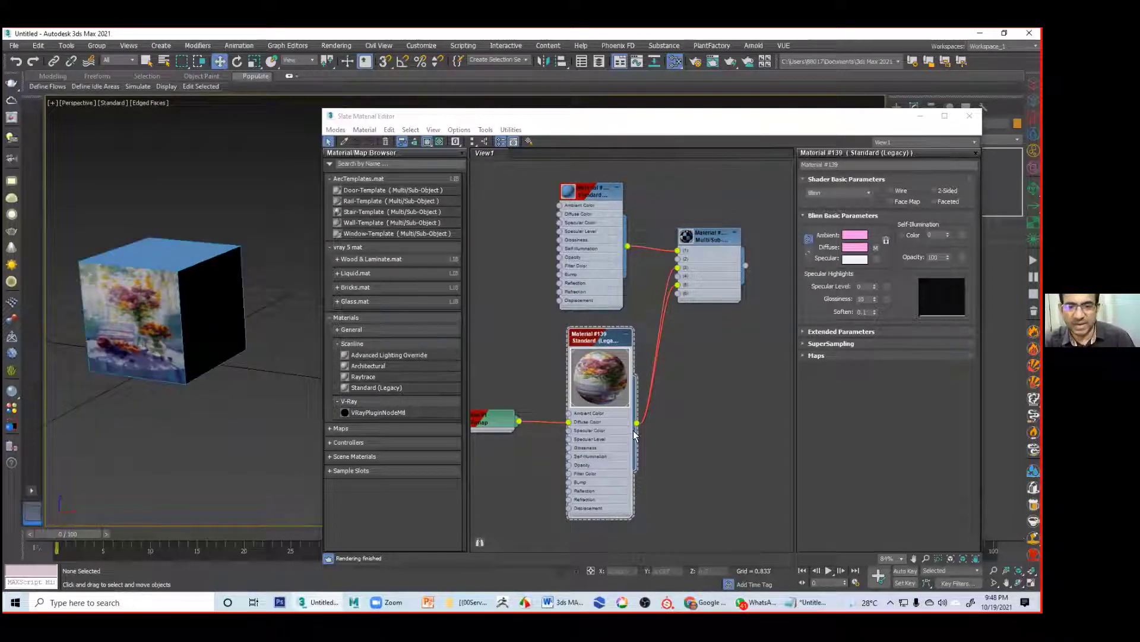
Step: Connect the painting-textured material to slot 4 too, and move the blue material's node farther from the Multi/Sub-Object node
left_click_drag(637, 423, 664, 281)
mouse_move(204, 376)
middle_mouse_down("alt")
mouse_move(284, 372)
mouse_move(190, 384)
mouse_move(222, 367)
mouse_move(202, 393)
middle_mouse_up("alt")
scroll(564, 345, "down", 1)
scroll(575, 372, "down", 1)
middle_click_drag(575, 372, 624, 385)
left_click(714, 297)
left_click_drag(625, 259, 573, 252)
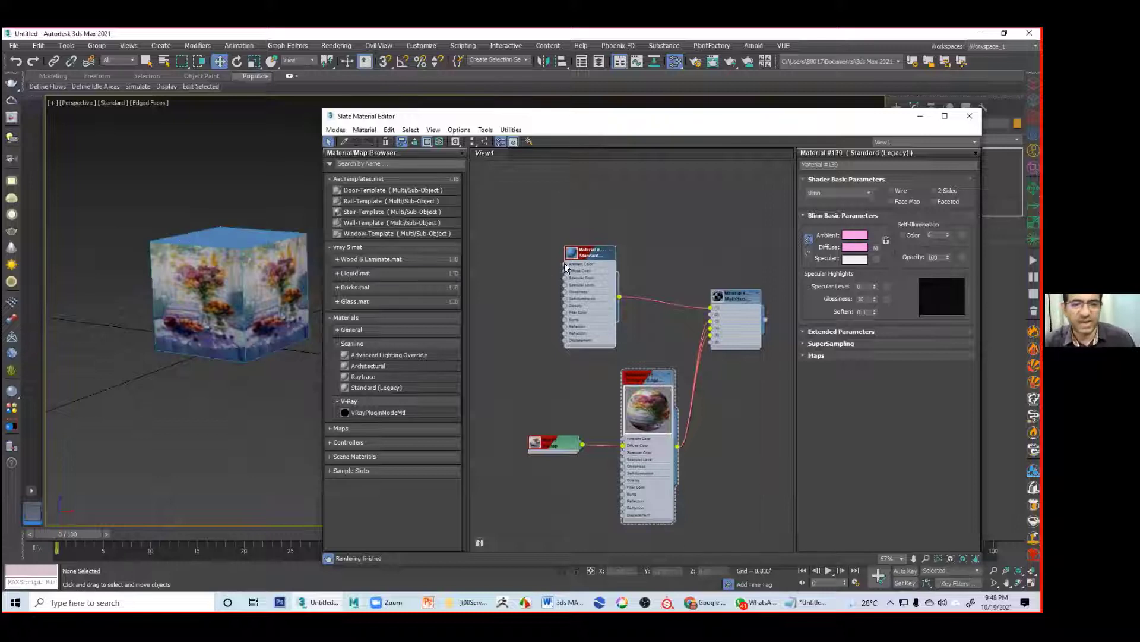
Step: Load grass.jpg as a diffuse Bitmap in the blue Standard material and connect that material to slot 6 as well
double_click(571, 254)
left_click(876, 248)
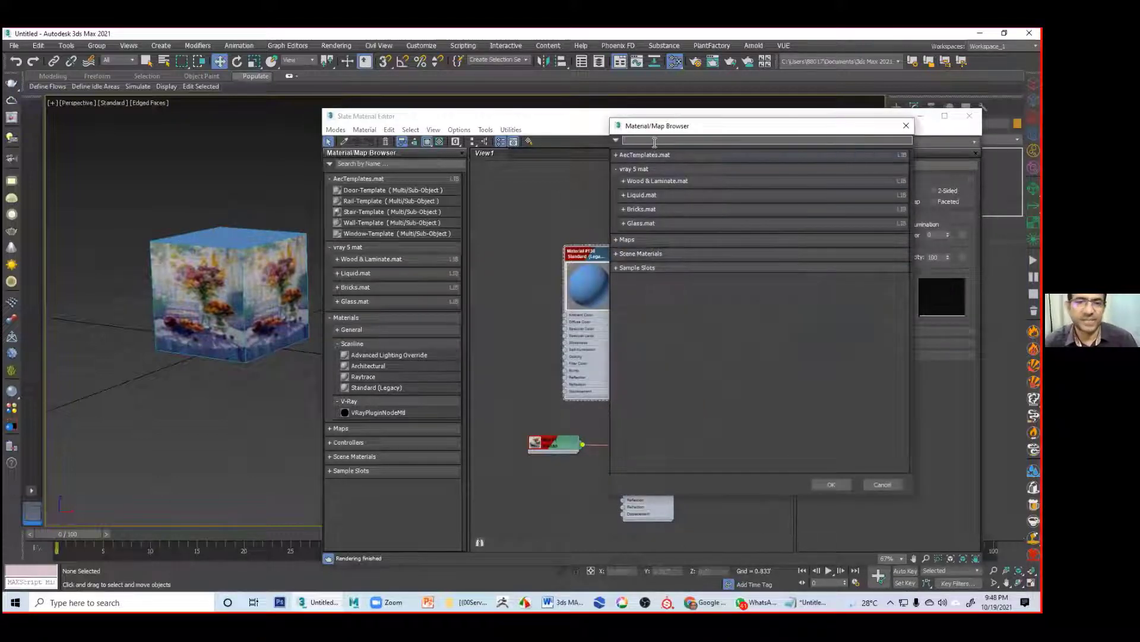
type("bi")
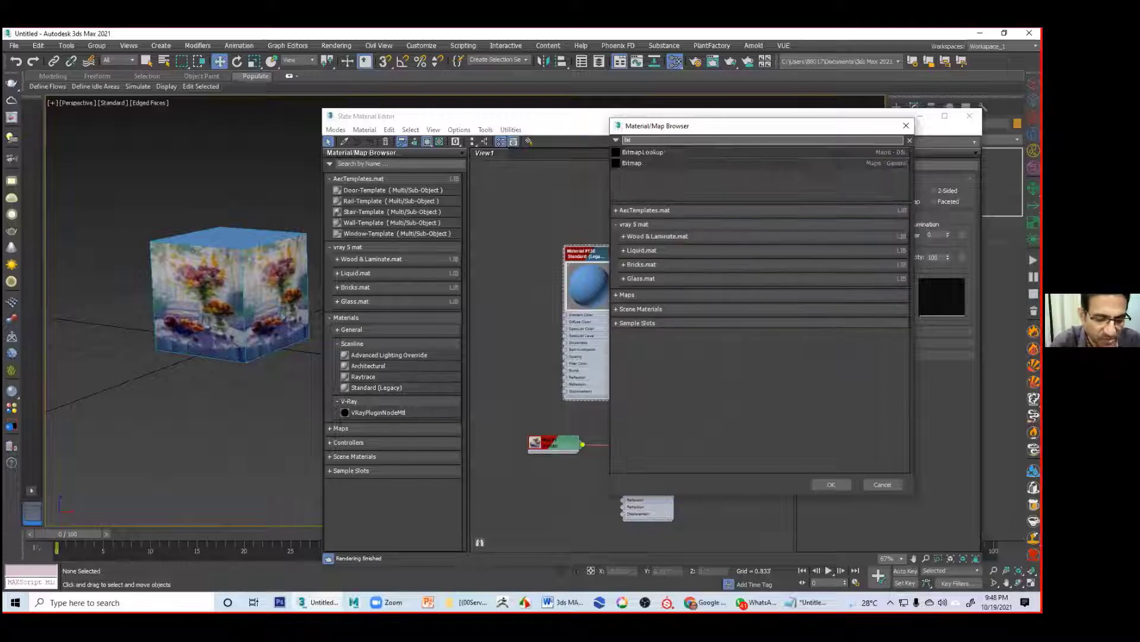
double_click(649, 163)
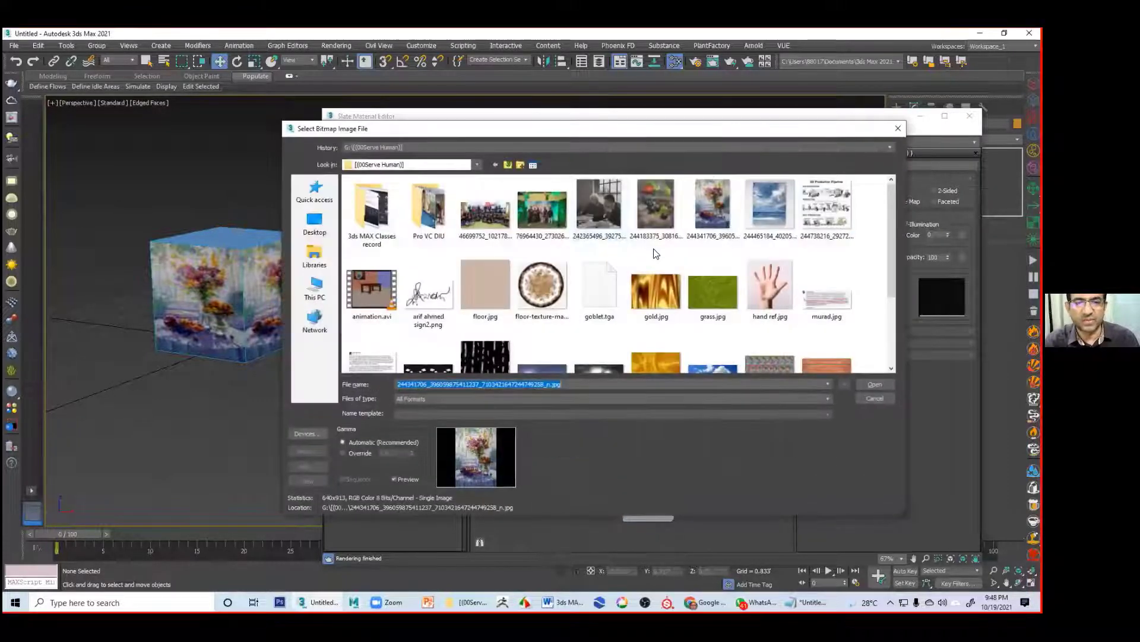
double_click(708, 290)
middle_click_drag(161, 275, 144, 333, "alt")
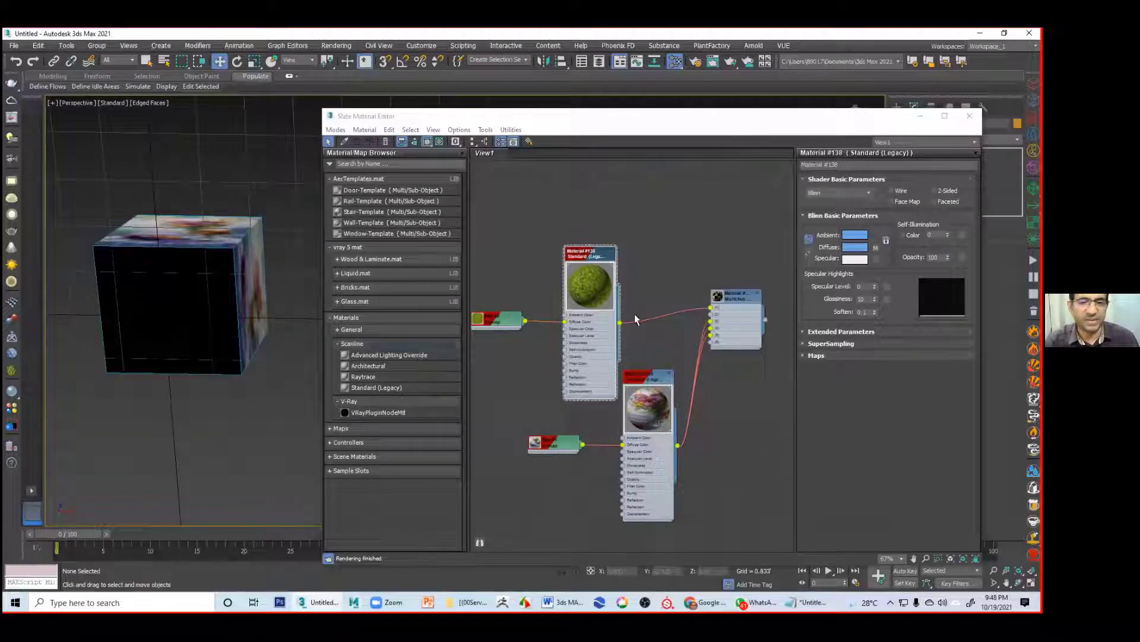
left_click_drag(619, 322, 707, 337)
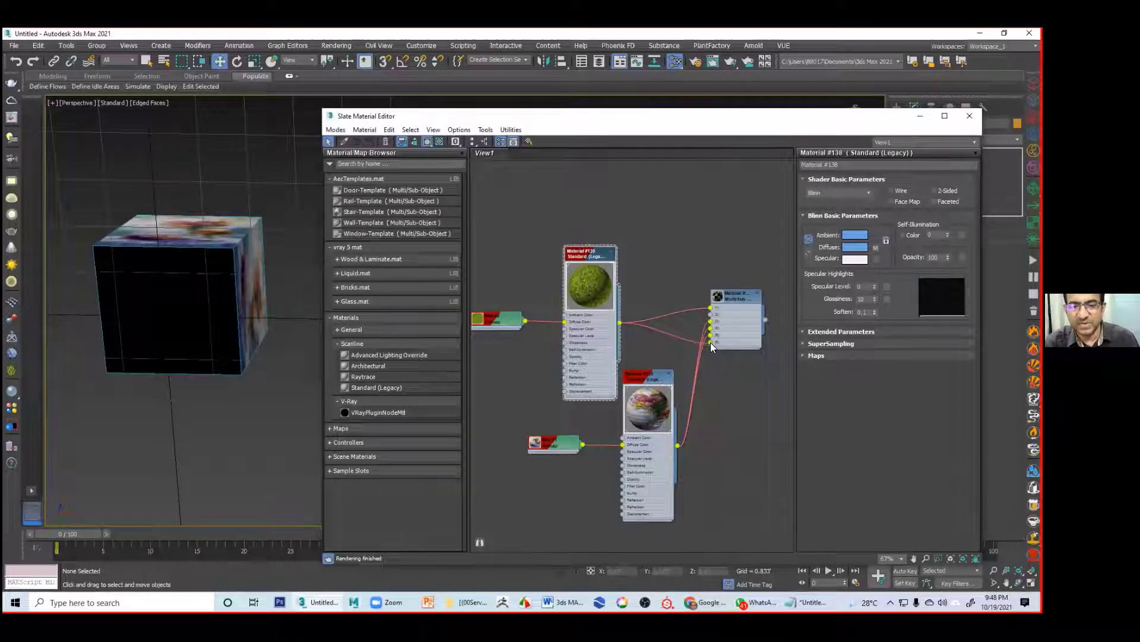
Step: Connect the painting-textured Standard material to slot 2 of the Multi/Sub-Object material and check the box's faces
mouse_move(256, 357)
middle_mouse_down("alt")
mouse_move(226, 270)
mouse_move(196, 410)
mouse_move(217, 416)
mouse_move(214, 392)
mouse_move(221, 439)
mouse_move(212, 435)
mouse_move(238, 278)
mouse_move(231, 345)
middle_mouse_up("alt")
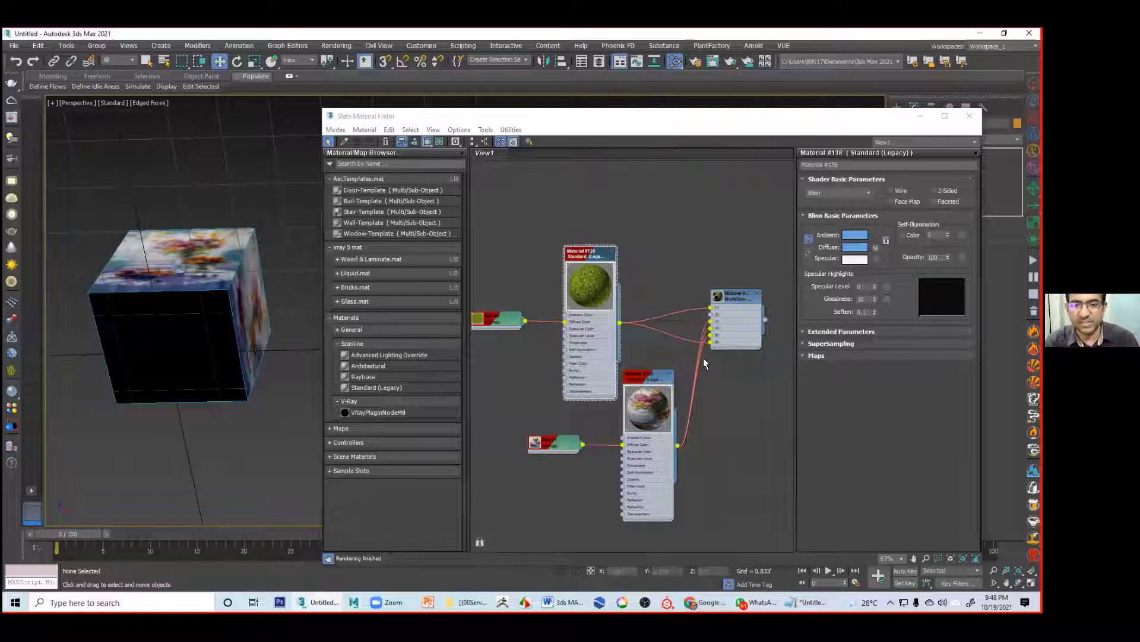
scroll(704, 357, "up", 4)
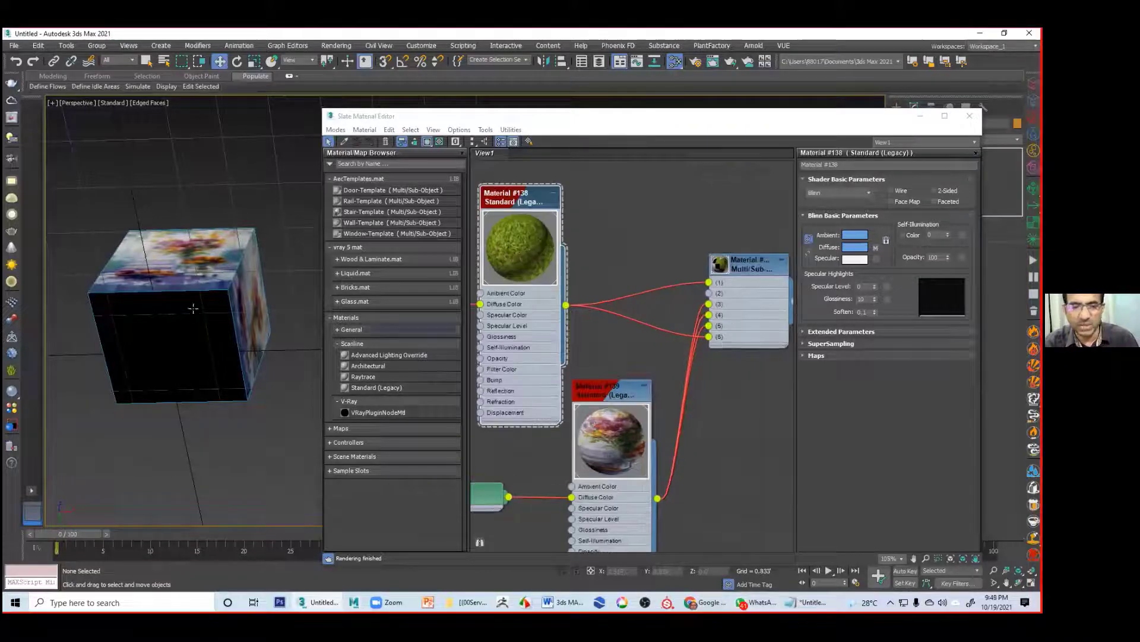
left_click_drag(657, 497, 709, 293)
middle_click_drag(218, 308, 238, 368, "alt")
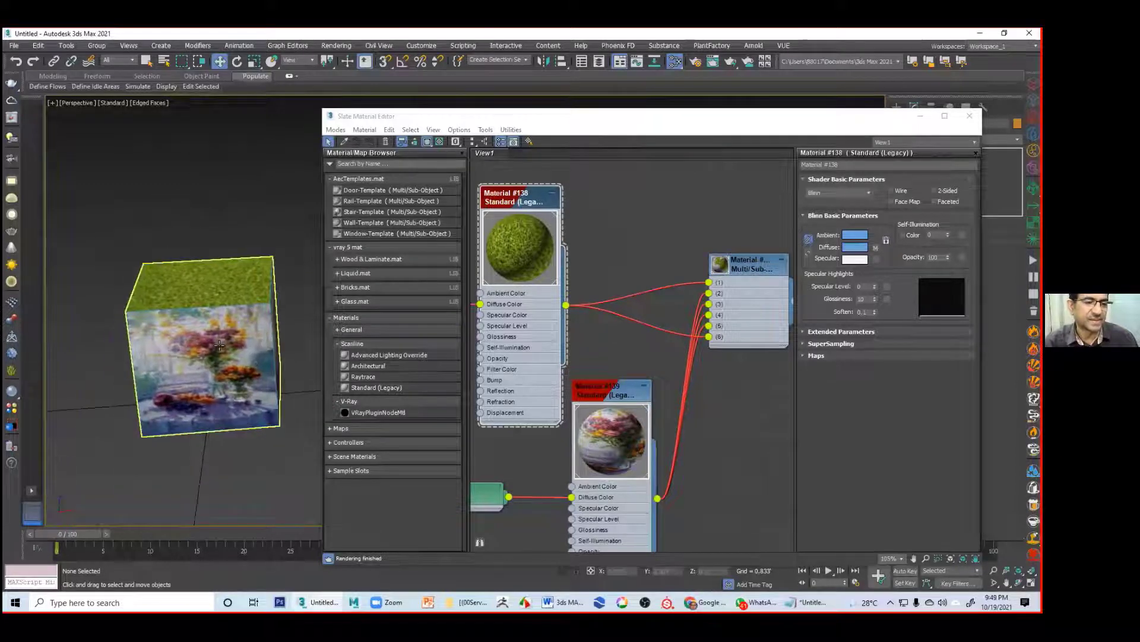
Step: Select the box, move the material editor aside, and examine the grass and painting textures on the box from several angles
left_click(237, 367)
scroll(257, 354, "down", 3)
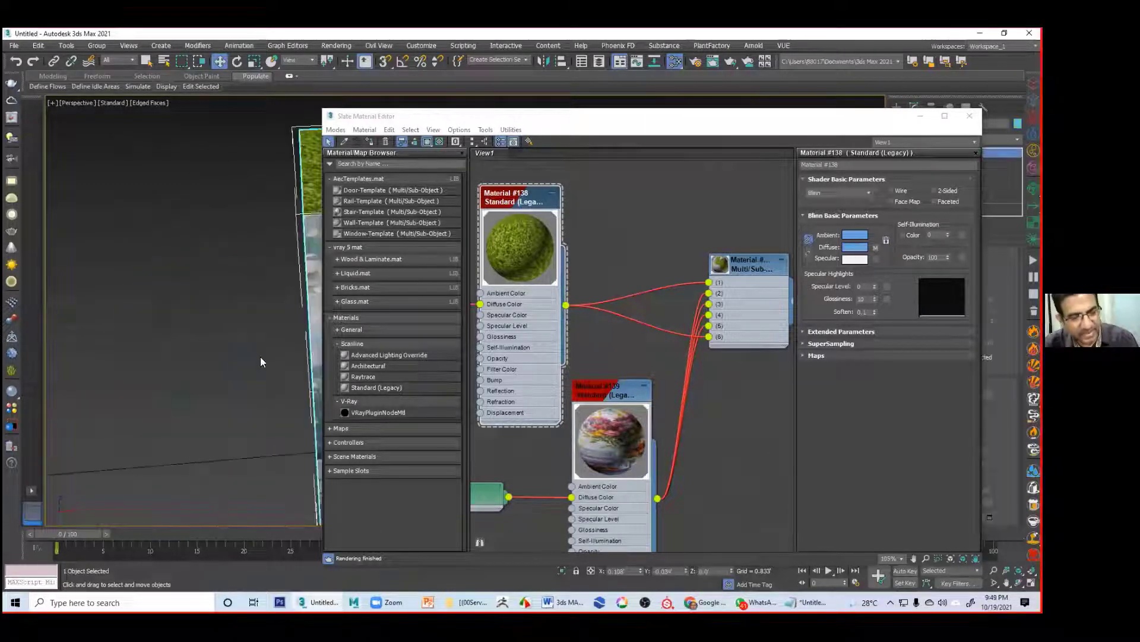
scroll(282, 326, "down", 2)
left_click(657, 124)
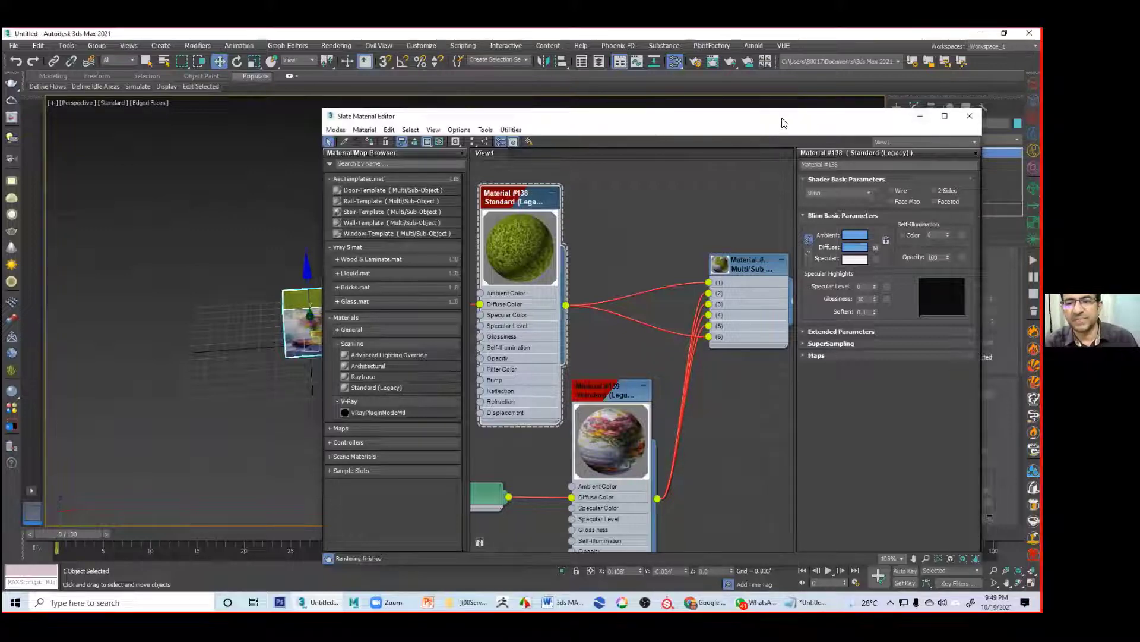
left_click_drag(582, 121, 1018, 141)
middle_click_drag(456, 309, 574, 329)
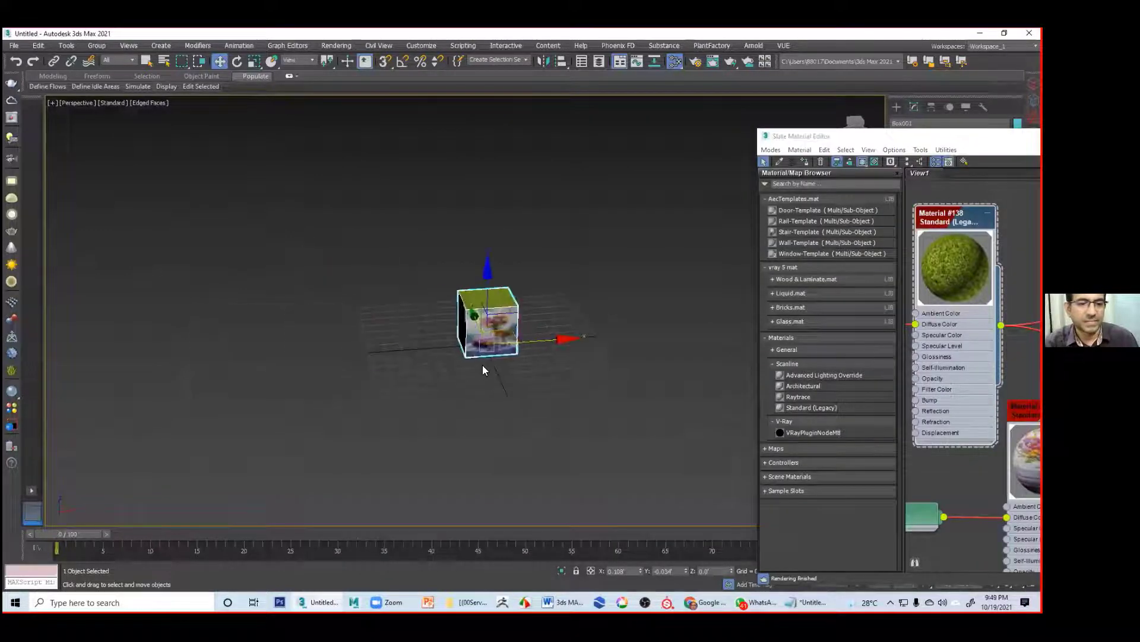
scroll(505, 343, "up", 8)
mouse_move(501, 344)
middle_mouse_down()
mouse_move(477, 452)
mouse_move(620, 376)
mouse_move(605, 295)
mouse_move(555, 356)
mouse_move(384, 377)
mouse_move(493, 288)
mouse_move(489, 386)
middle_mouse_up()
scroll(477, 452, "down", 4)
middle_click_drag(559, 355, 540, 231, "alt")
scroll(424, 331, "up", 4)
middle_click_drag(424, 331, 517, 274)
scroll(588, 347, "down", 2)
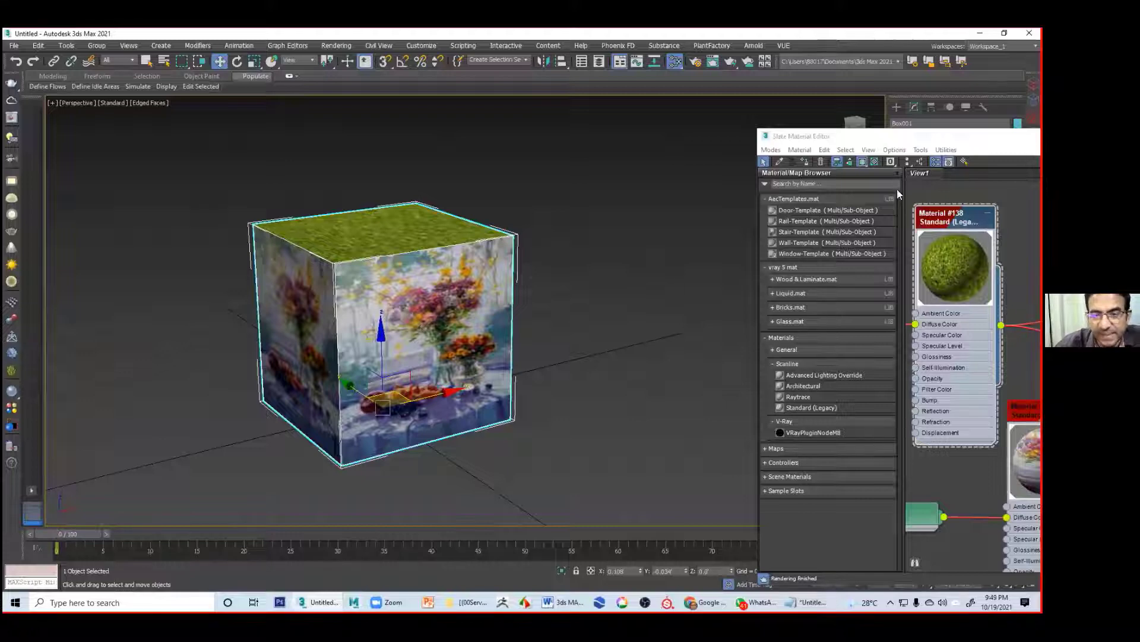
Step: Minimize the material editor and set the material ID of the box's front painting-textured polygon to 1, leaving polygon editing when done
left_click_drag(873, 140, 290, 336)
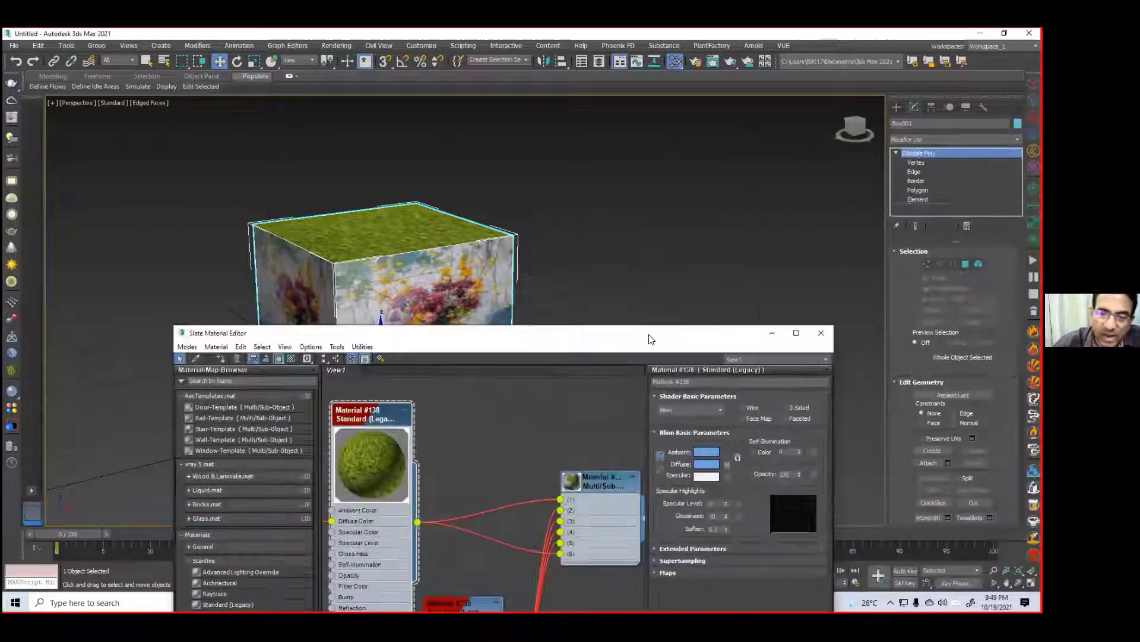
left_click(772, 333)
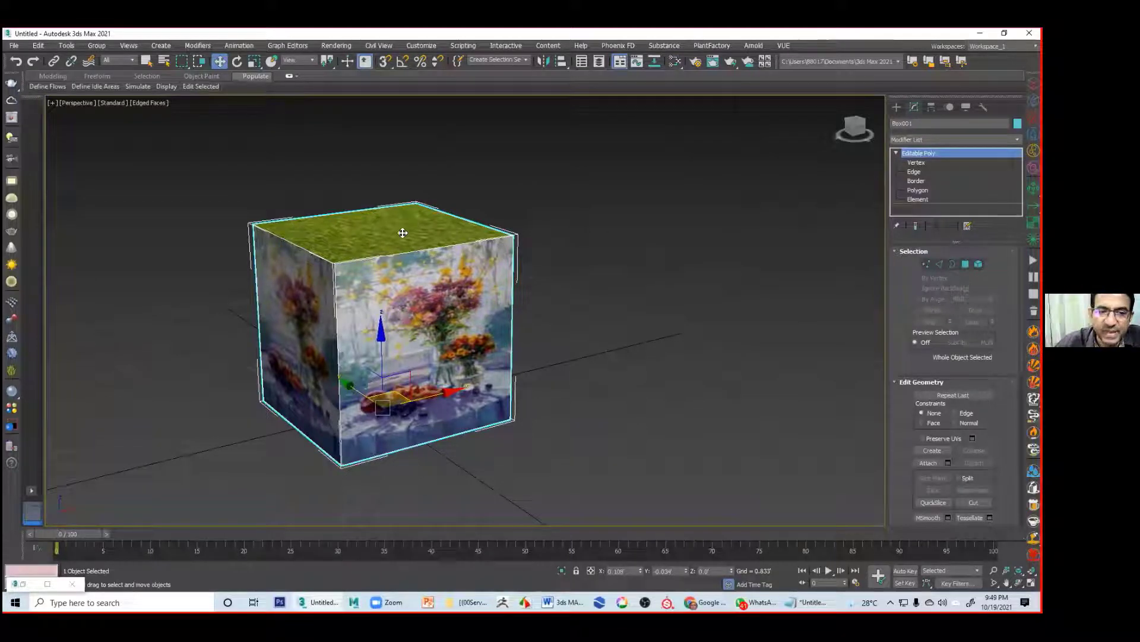
key("4")
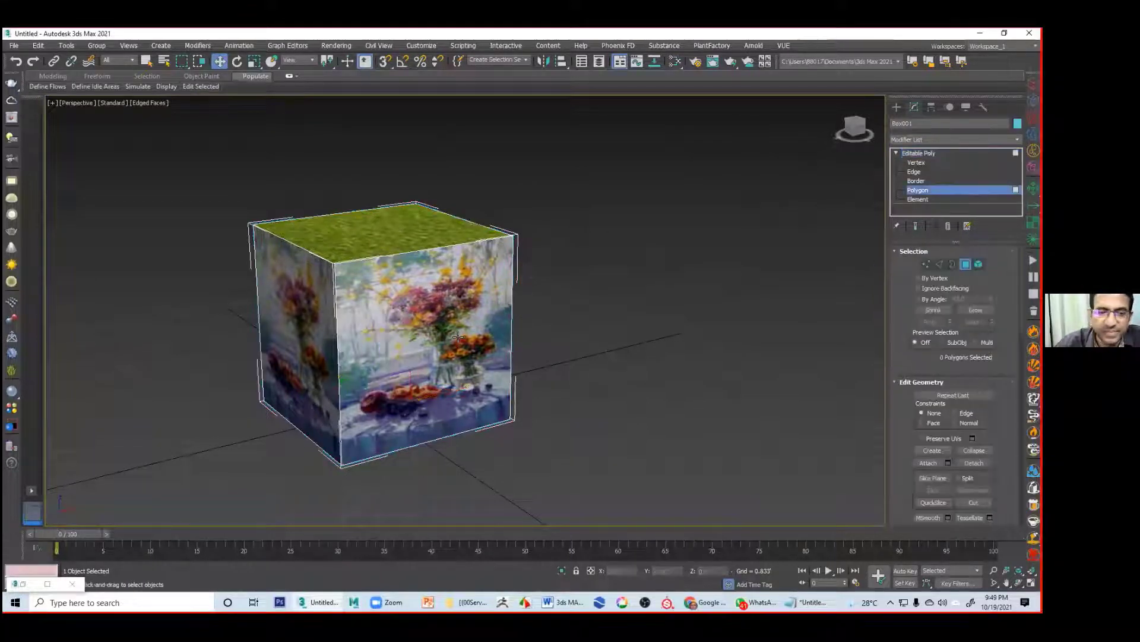
left_click(454, 334)
scroll(901, 474, "down", 5)
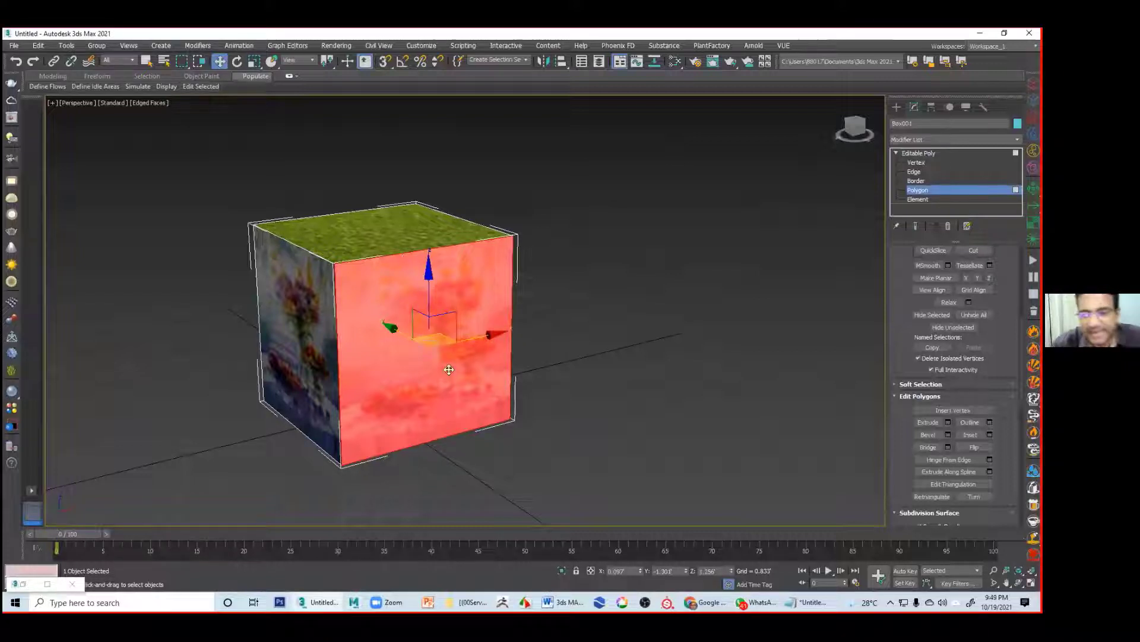
scroll(905, 471, "down", 10)
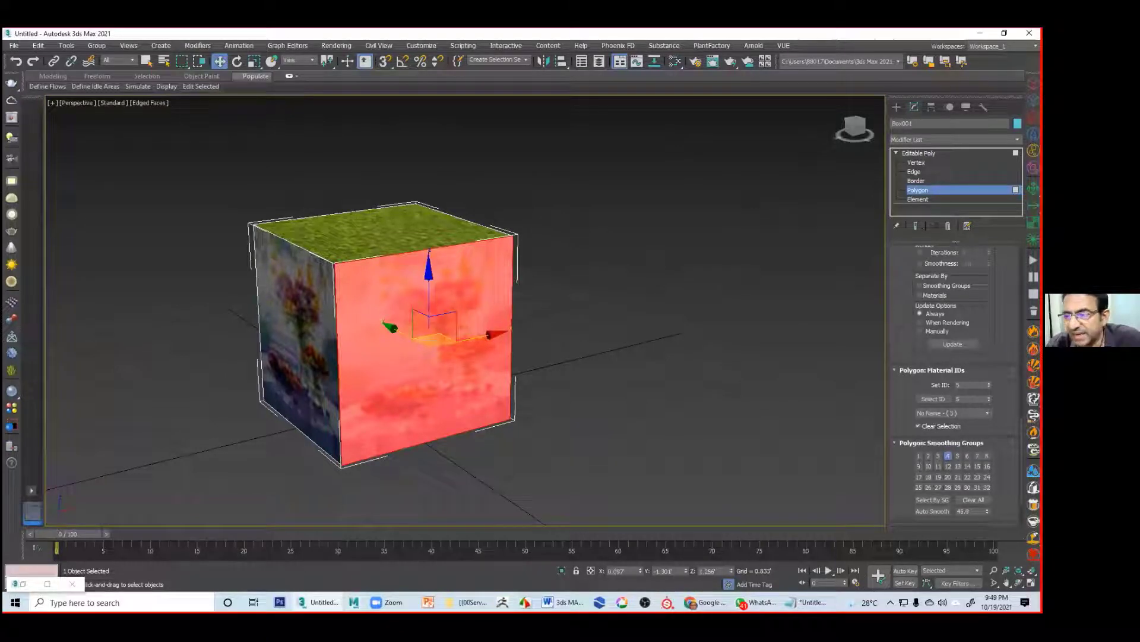
left_click_drag(965, 385, 920, 387)
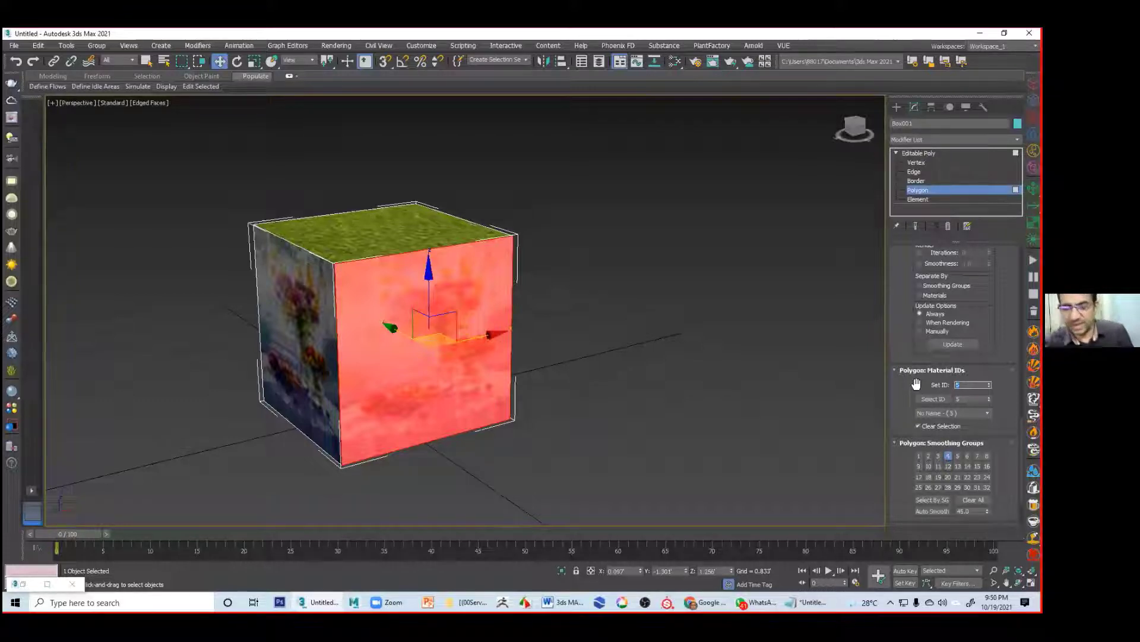
type("1")
key("Return")
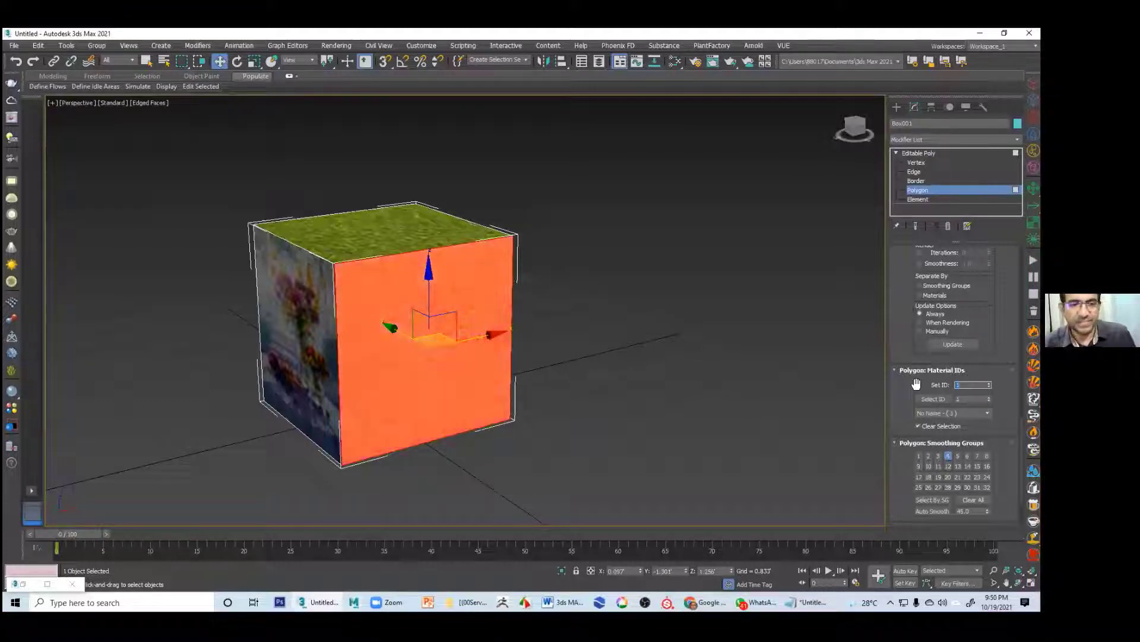
left_click(918, 152)
left_click(599, 291)
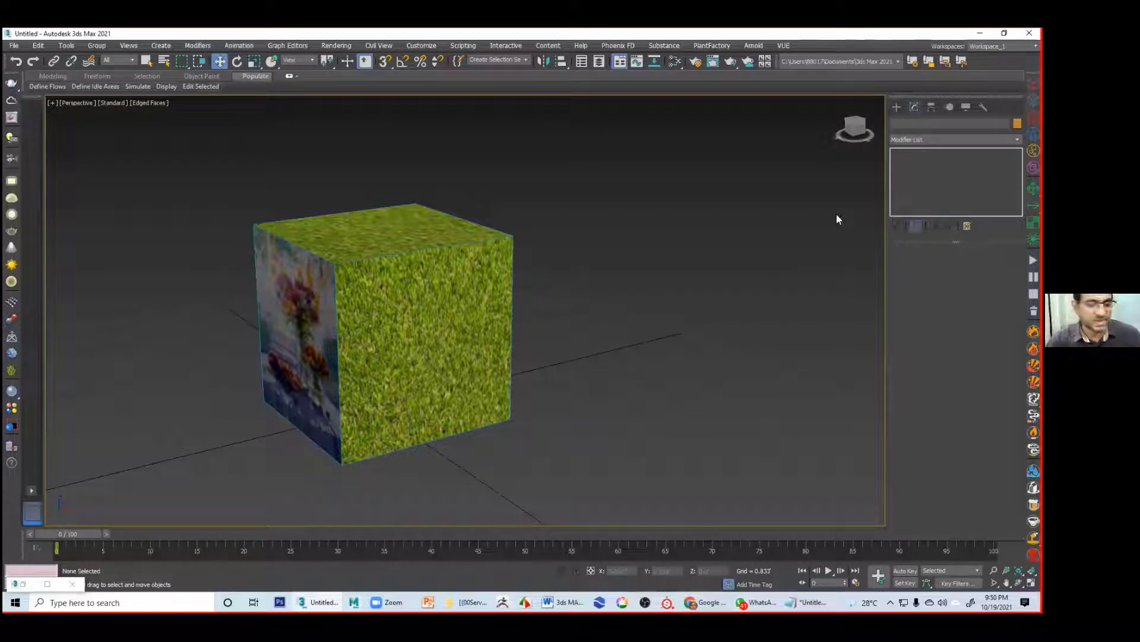
mouse_move(465, 372)
middle_mouse_down("alt")
mouse_move(553, 380)
mouse_move(511, 379)
mouse_move(664, 368)
middle_mouse_up("alt")
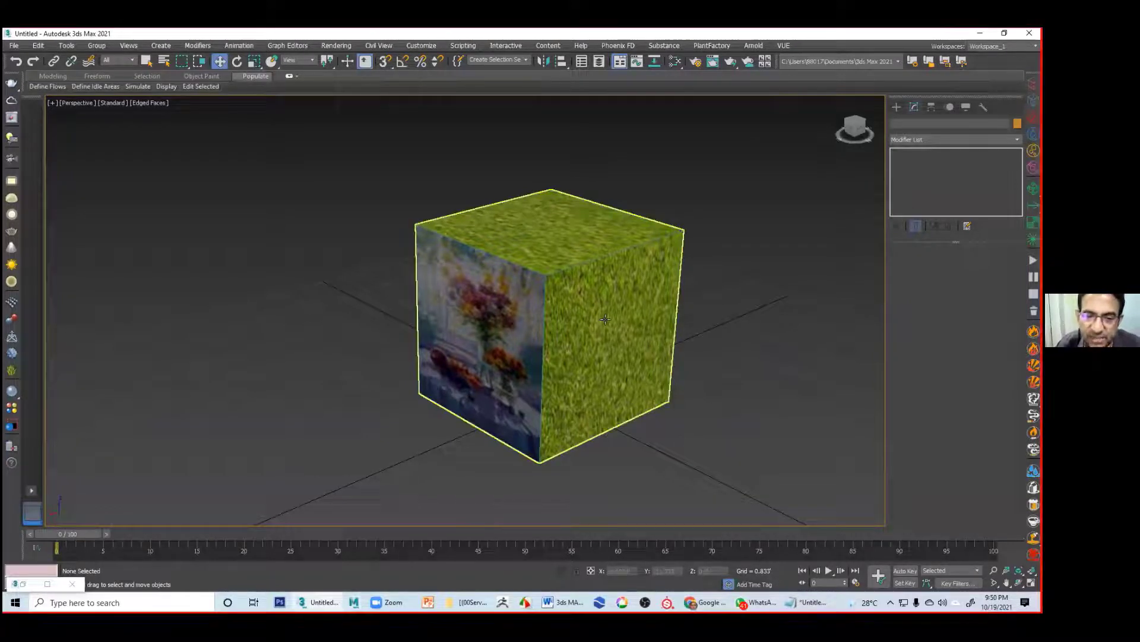
Step: Reselect the box, reopen the material editor, and move the grass material with its bitmap node farther from the Multi/Sub-Object node
left_click(617, 333)
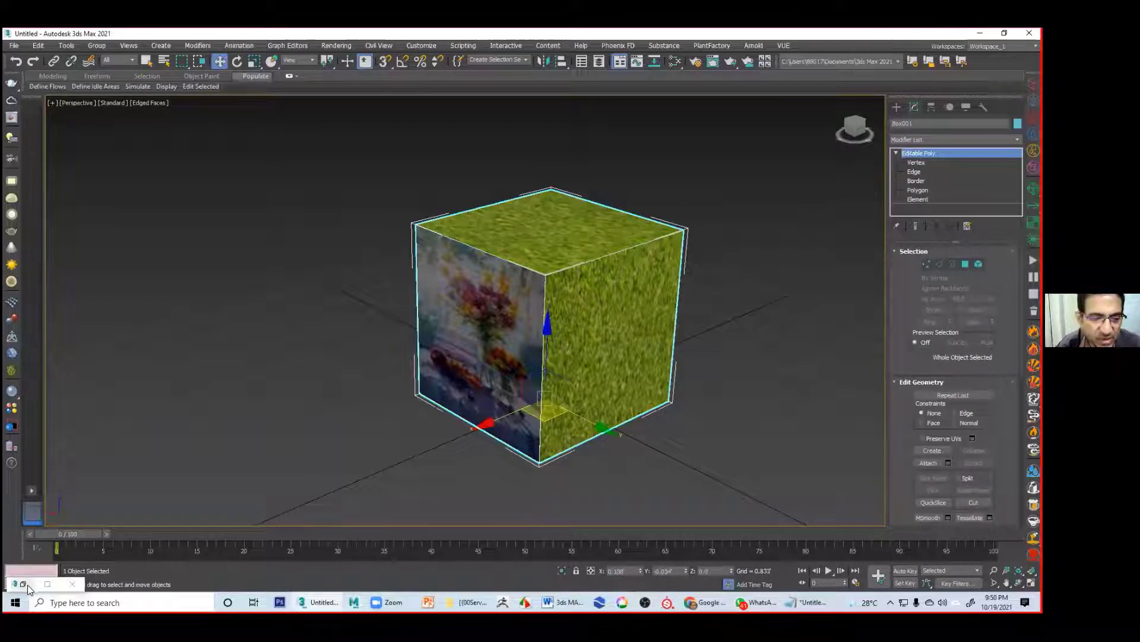
key("m")
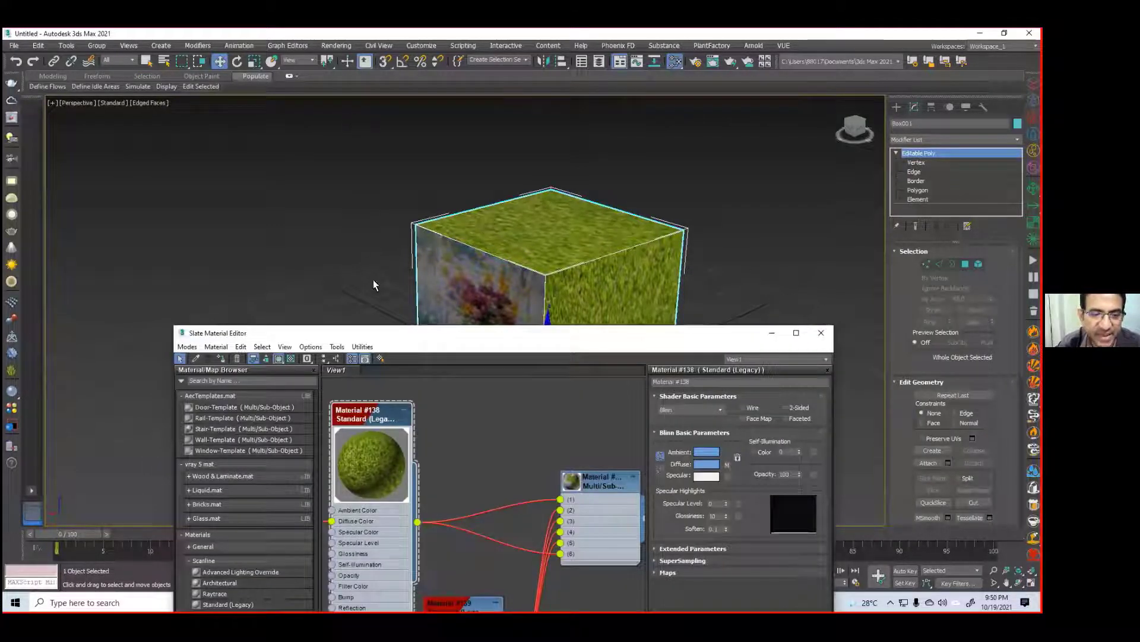
left_click_drag(416, 333, 352, 105)
left_click(388, 429)
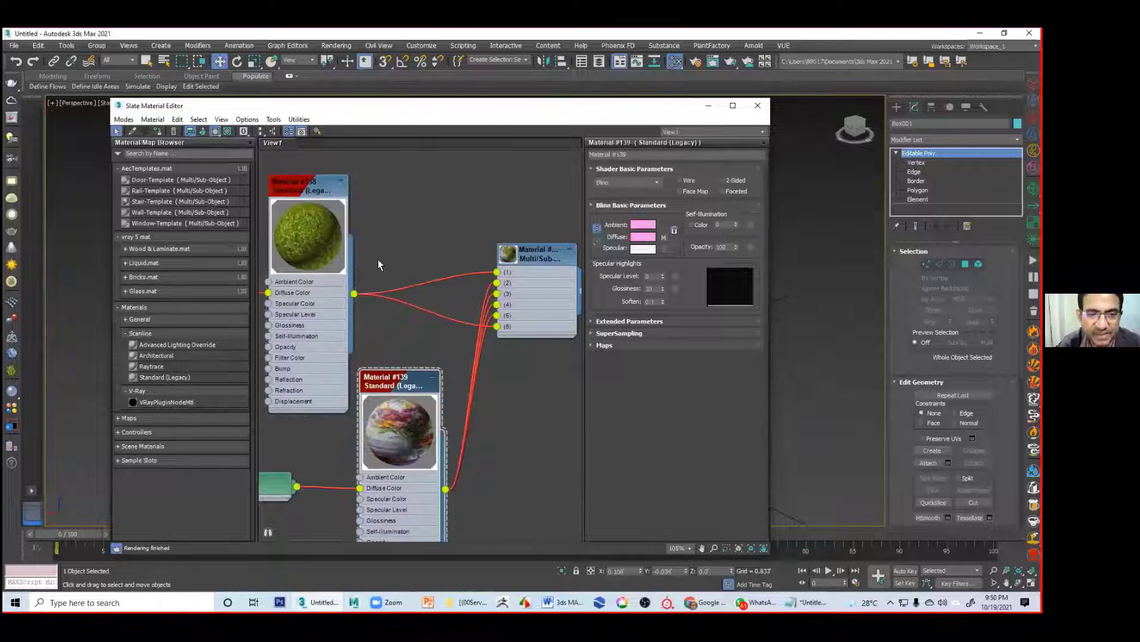
scroll(409, 417, "down", 2)
middle_click_drag(409, 417, 467, 406)
scroll(388, 366, "down", 2)
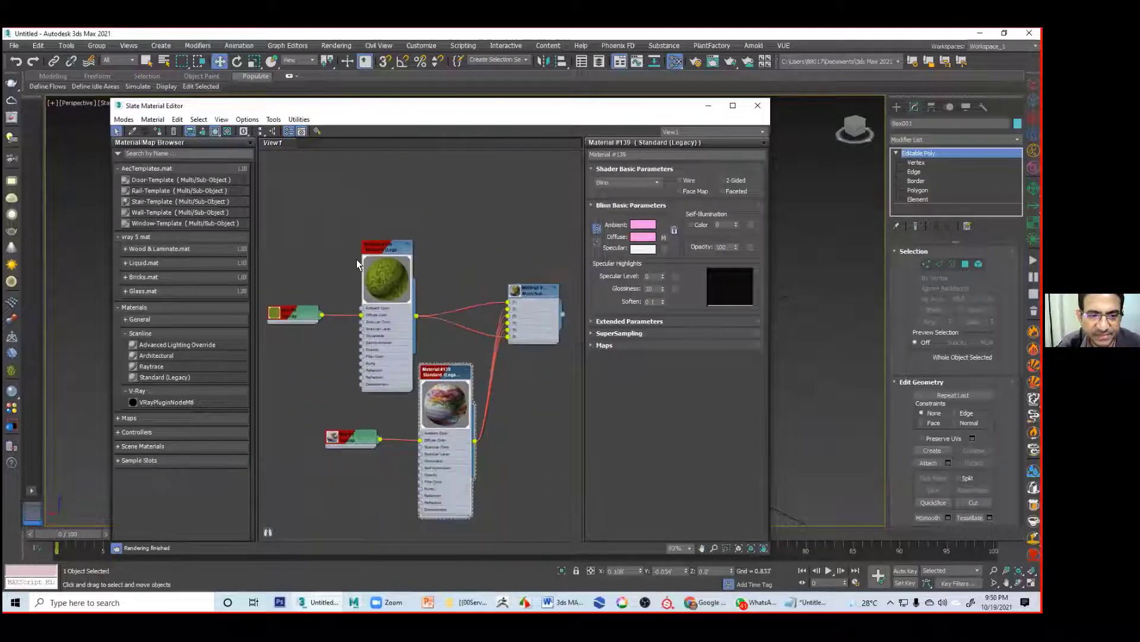
left_click_drag(399, 229, 303, 343)
left_click_drag(390, 280, 369, 253)
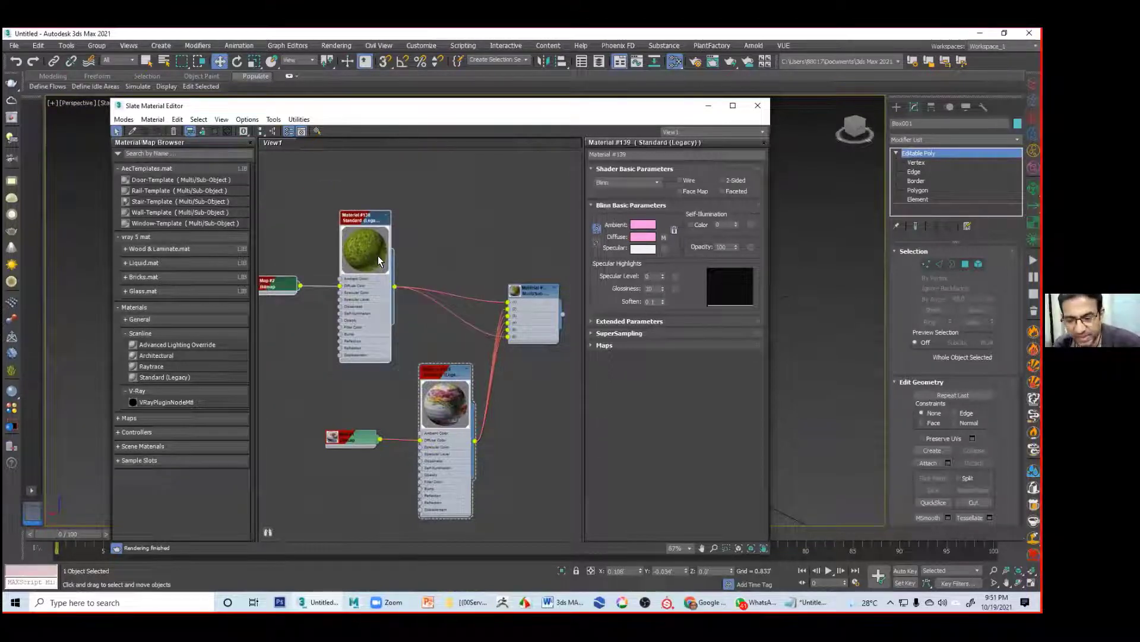
Step: Duplicate the grass material together with its bitmap node and place the copy above the Multi/Sub-Object node
left_click_drag(375, 270, 489, 185, "shift")
middle_click_drag(439, 258, 376, 342)
scroll(453, 385, "up", 1)
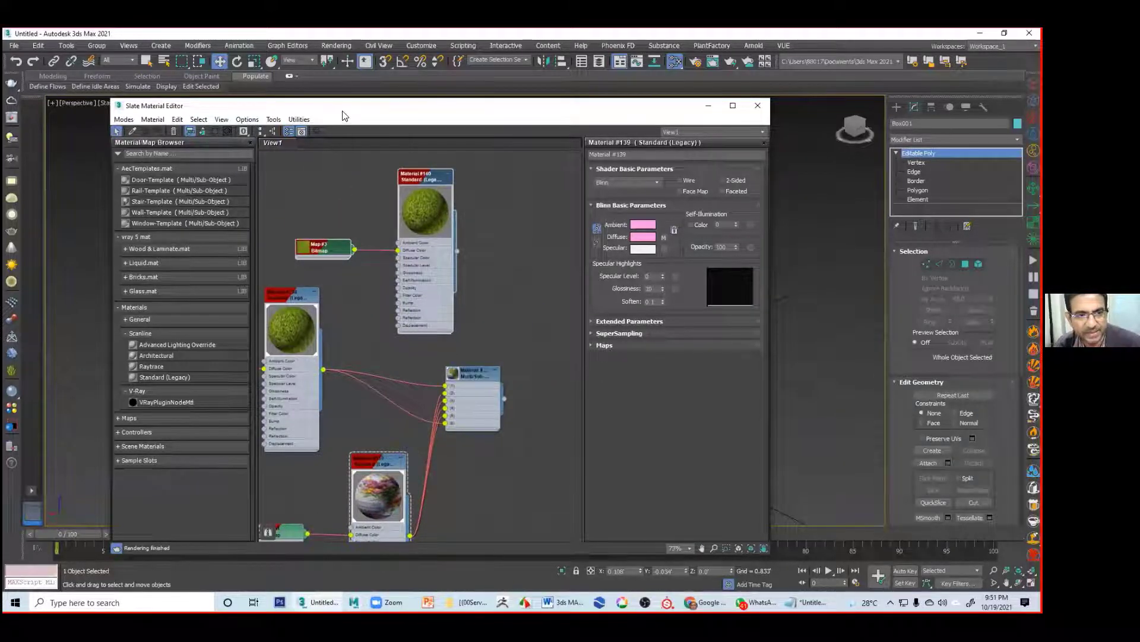
left_click_drag(363, 114, 440, 117)
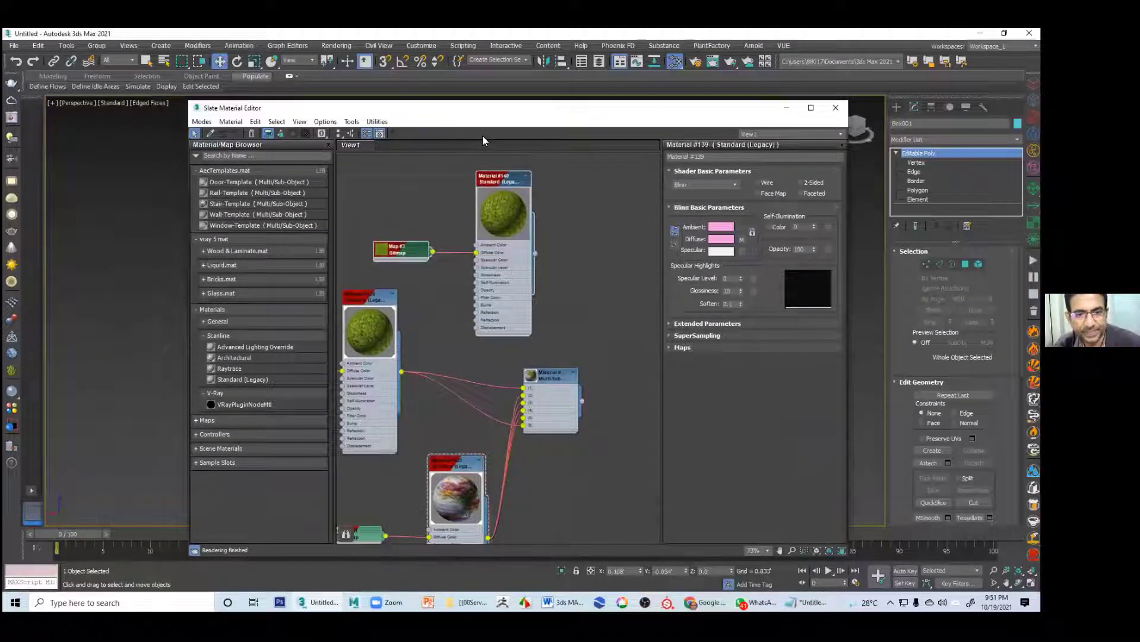
left_click_drag(482, 110, 296, 433)
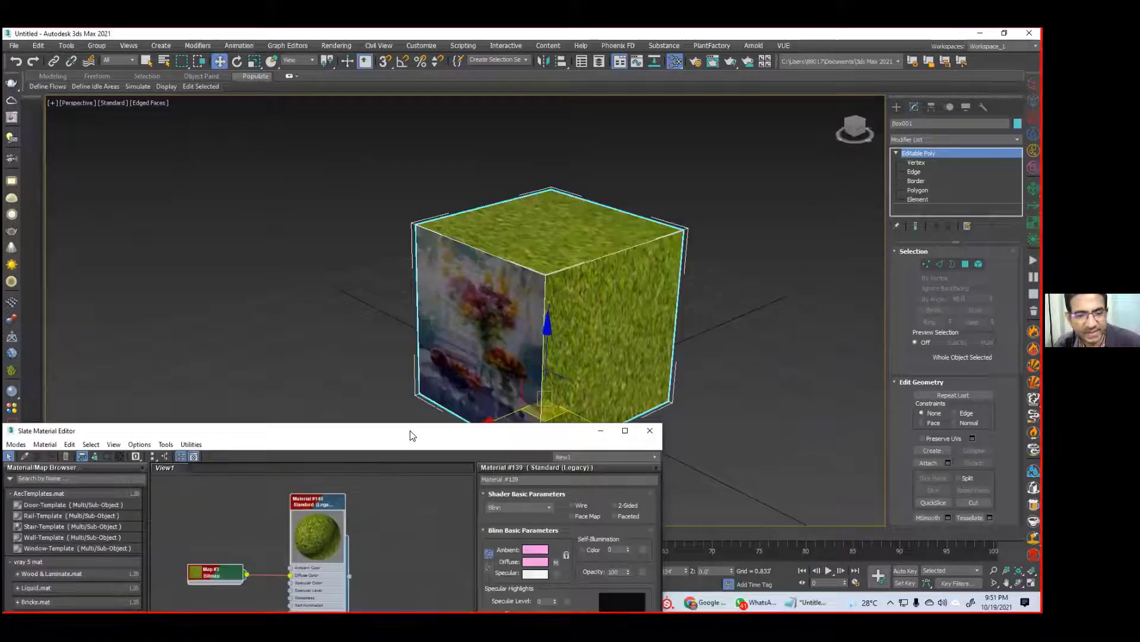
left_click_drag(410, 435, 450, 180)
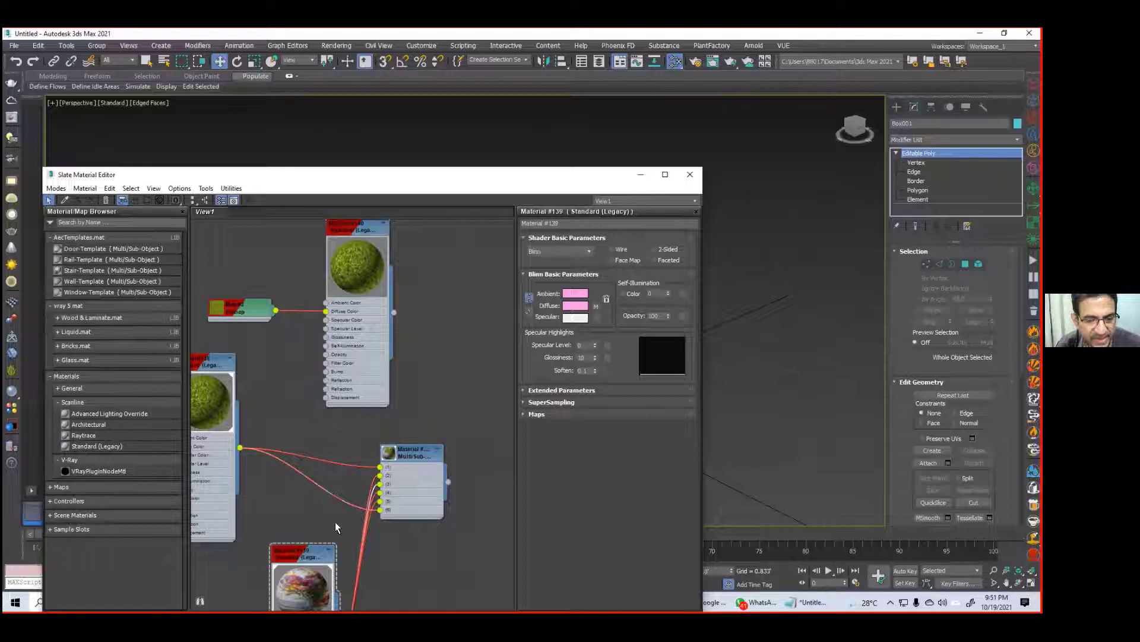
Step: Disconnect the painting material from slot 3 of the Multi/Sub-Object material and check the affected face on the box
middle_click_drag(417, 551, 444, 458)
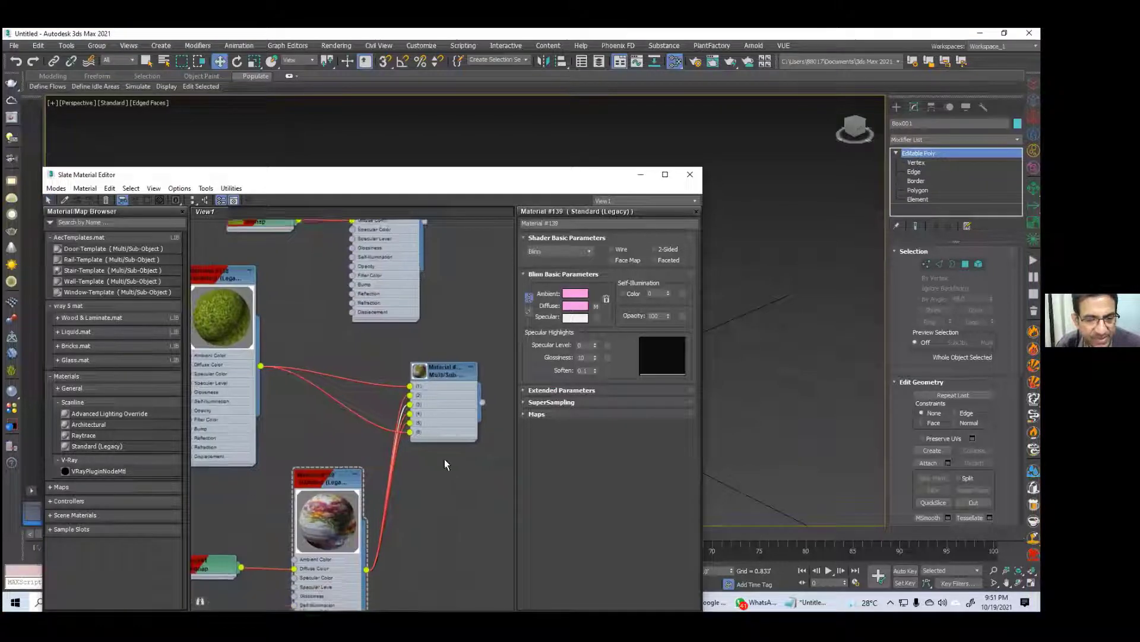
double_click(409, 407)
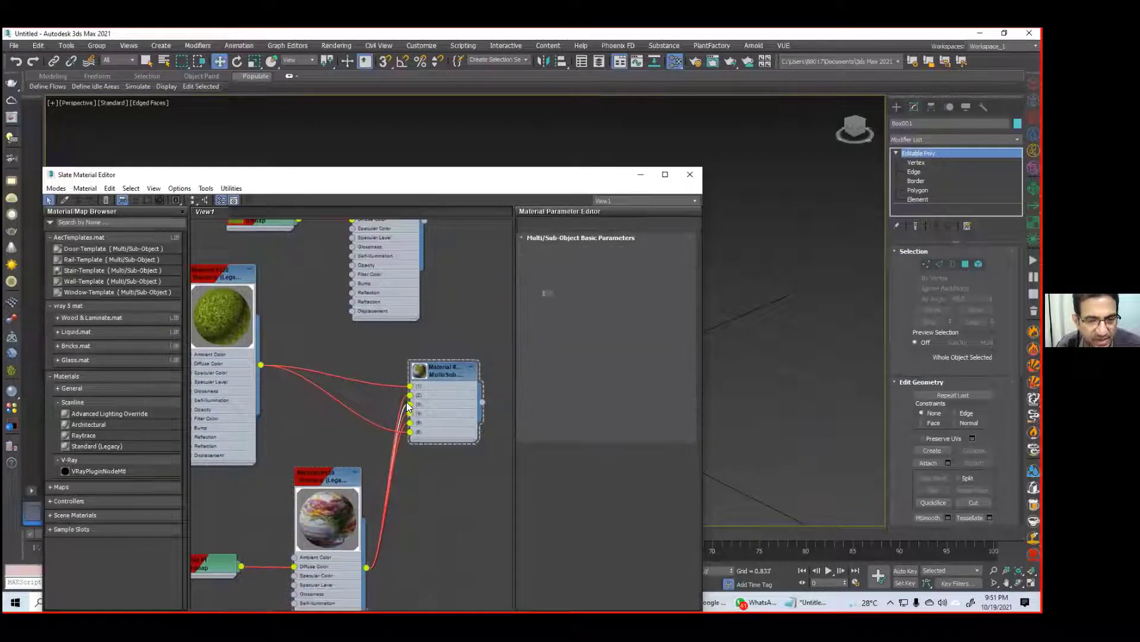
left_click(407, 408)
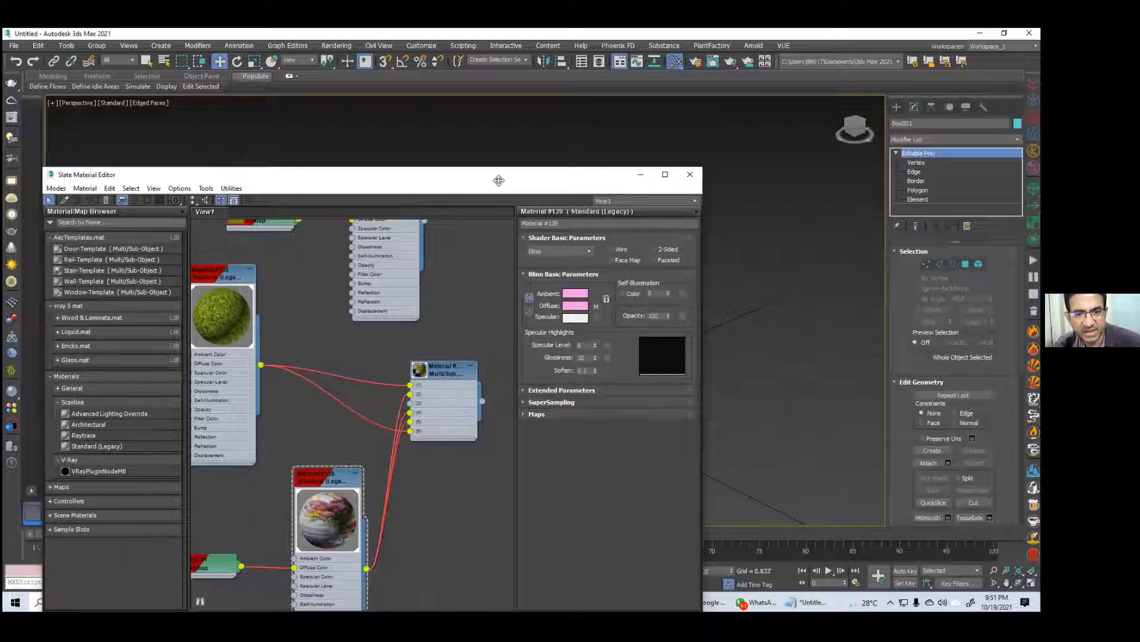
left_click_drag(498, 185, 436, 482)
middle_click_drag(522, 364, 511, 334, "alt")
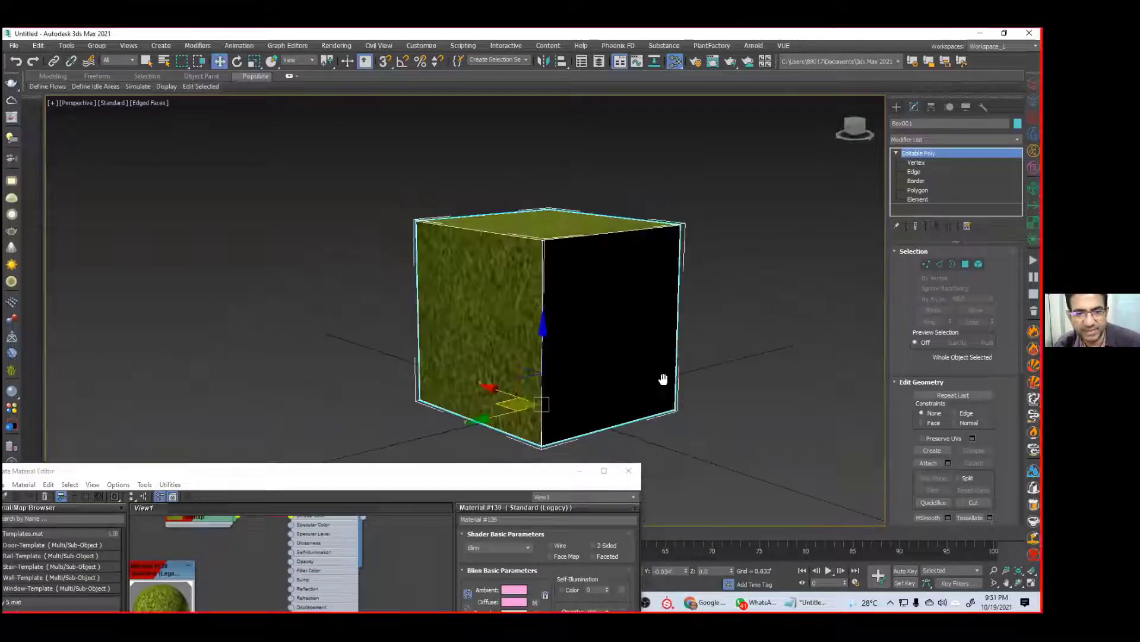
middle_click_drag(687, 397, 564, 278)
Step: Set the copied grass material's shader to Metal with a specular level of 490 and a glossiness of 90
left_click_drag(454, 476, 756, 278)
middle_click_drag(648, 354, 536, 397)
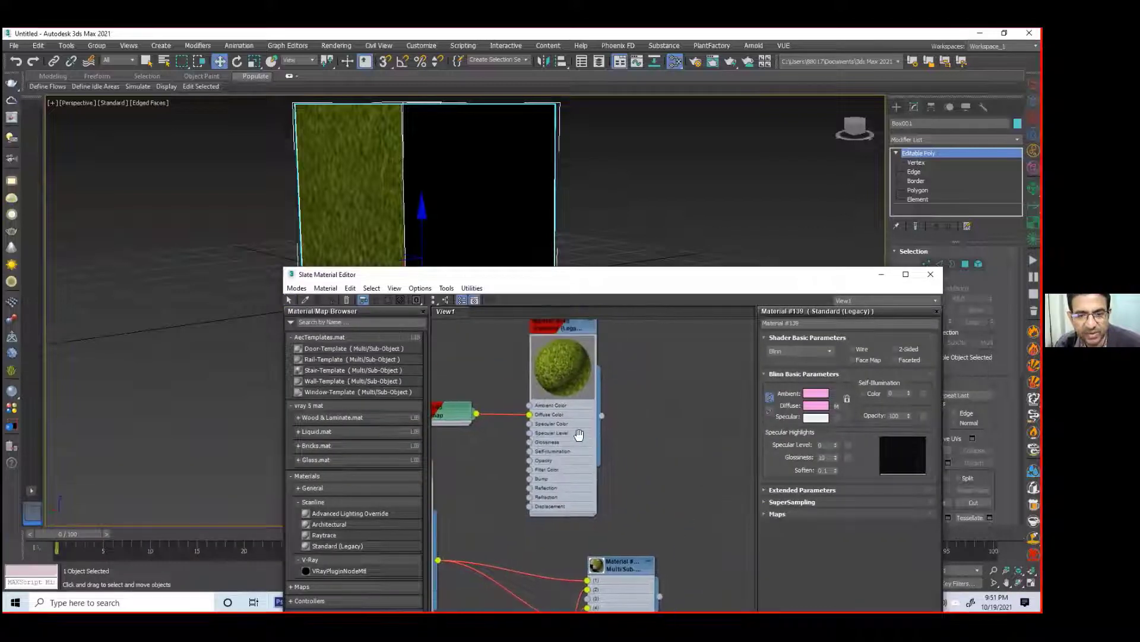
left_click(569, 382)
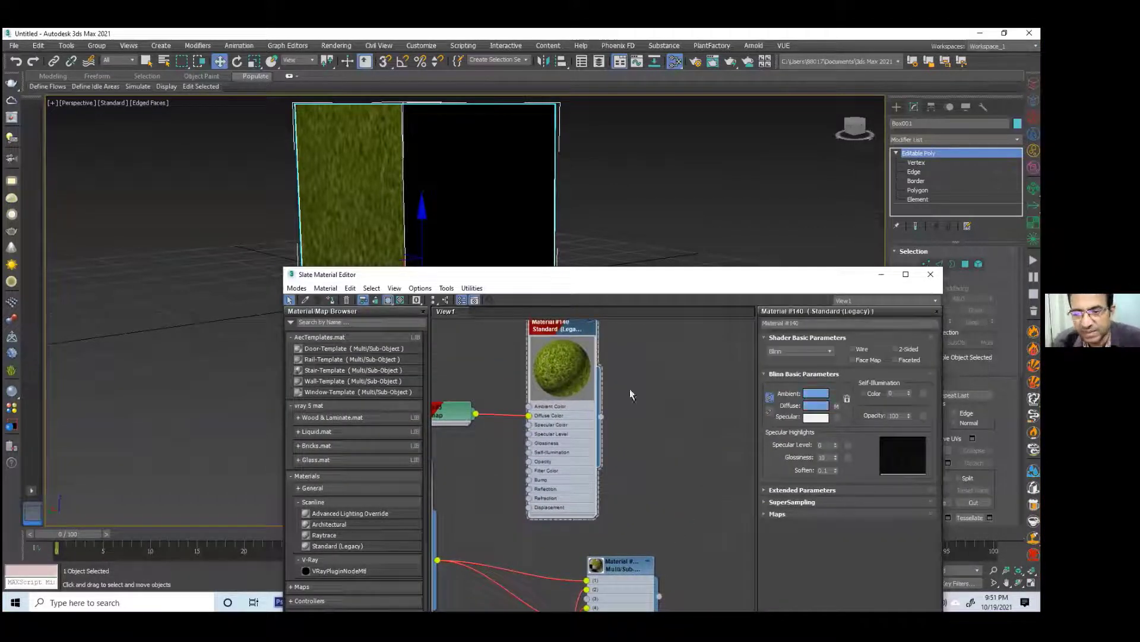
left_click(793, 351)
left_click(796, 375)
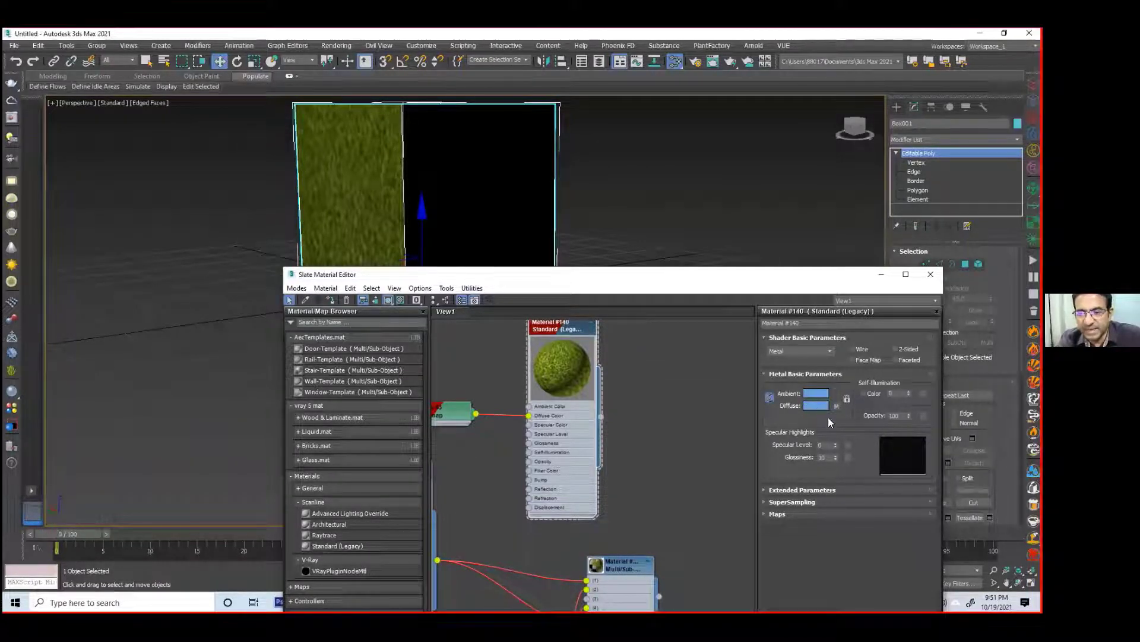
left_click(825, 445)
type("450")
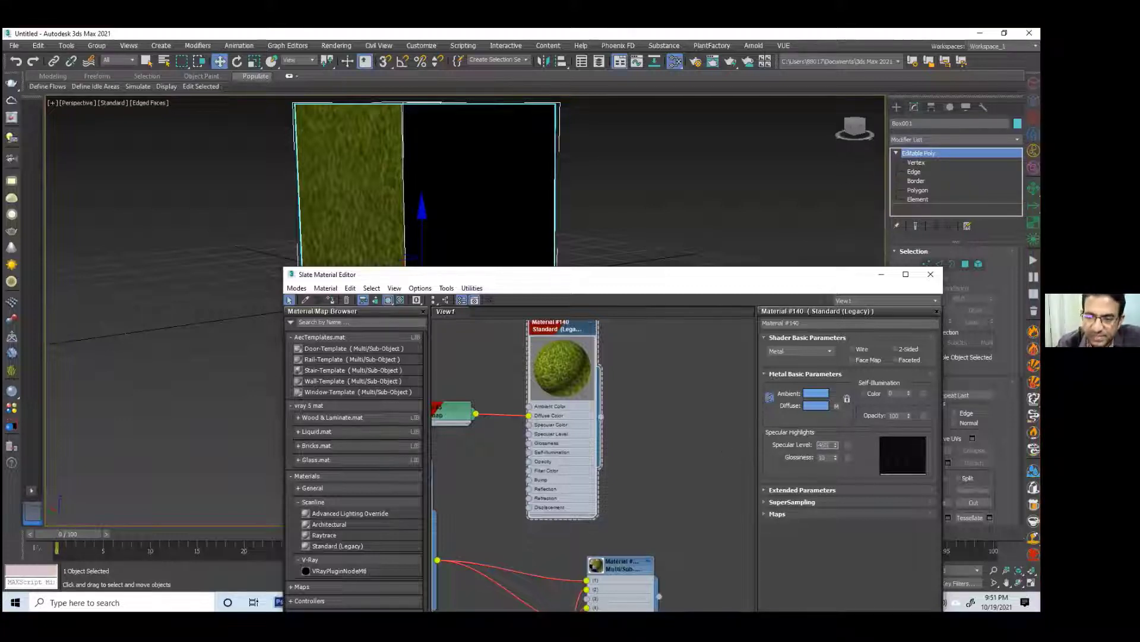
key("Return")
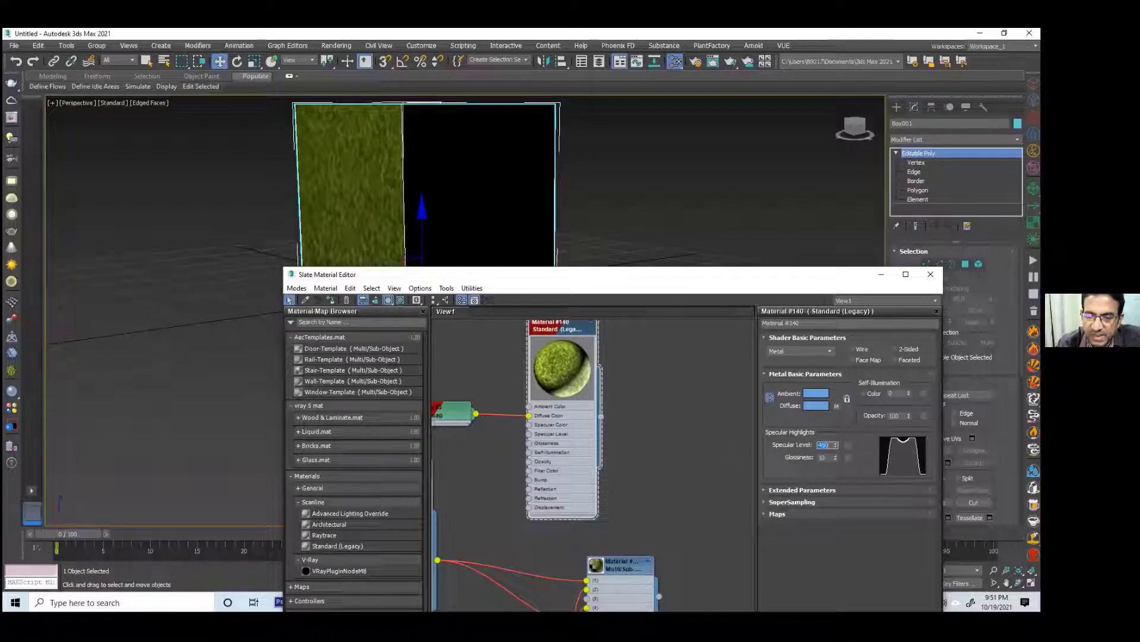
left_click(826, 457)
key("Return")
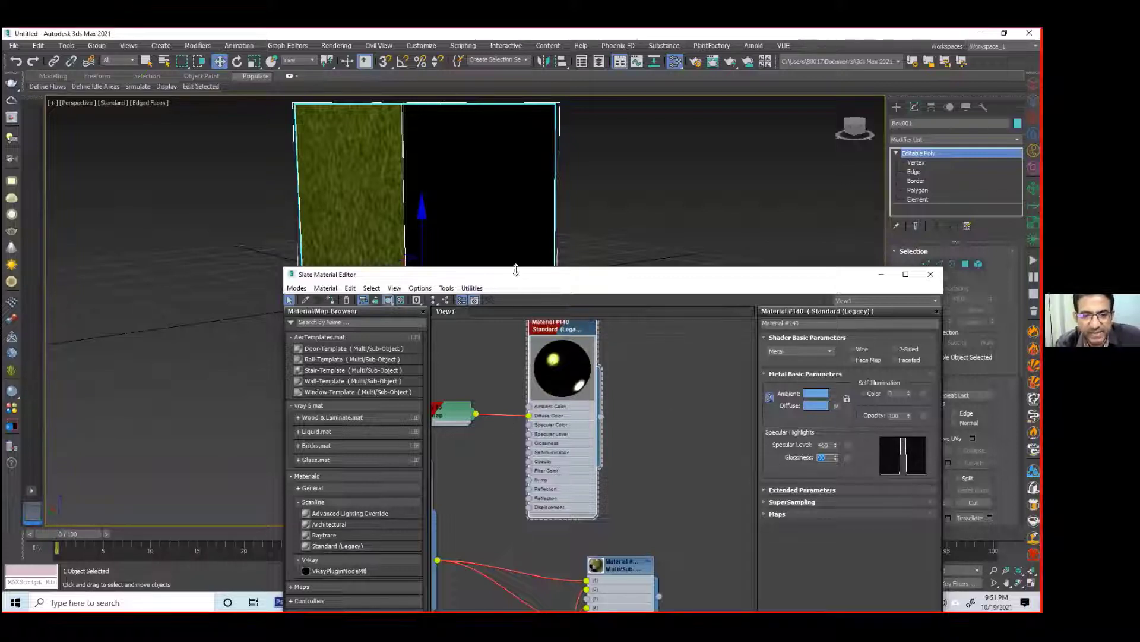
Step: Assign a Raytrace map to the Reflection slot of the copied metal material
middle_click_drag(609, 460, 657, 438)
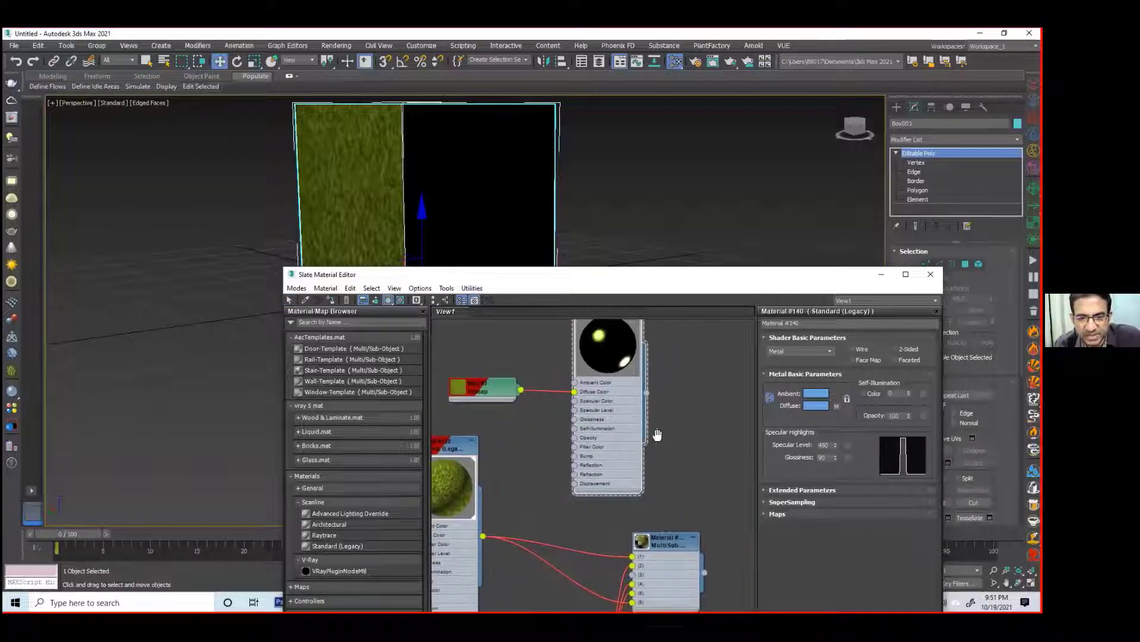
left_click(781, 513)
scroll(778, 526, "down", 3)
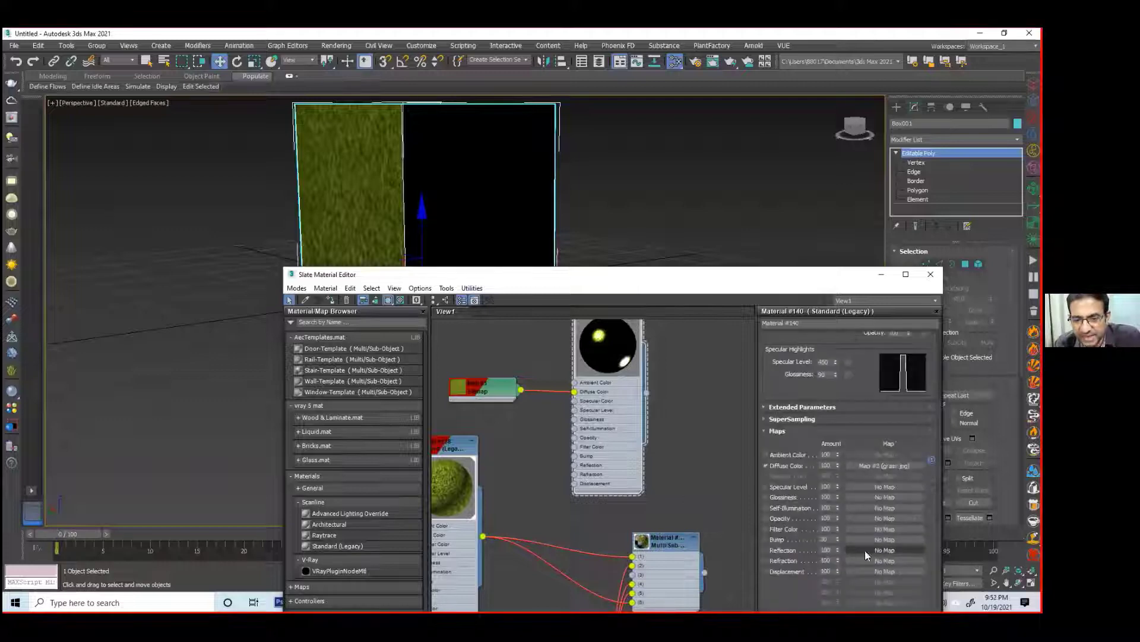
left_click(861, 549)
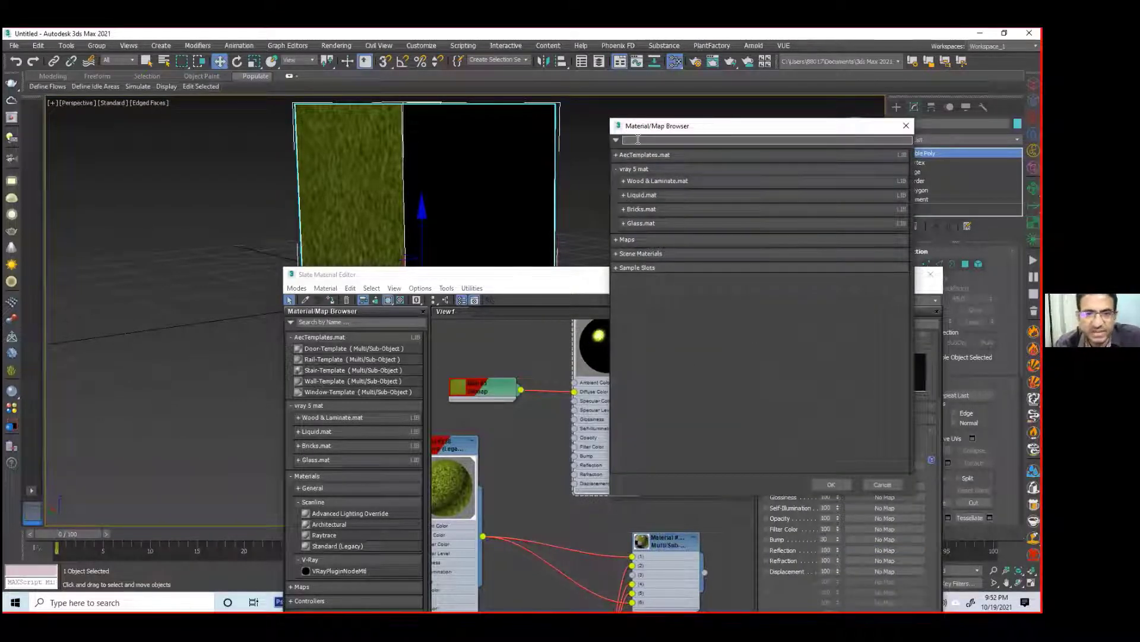
type("re")
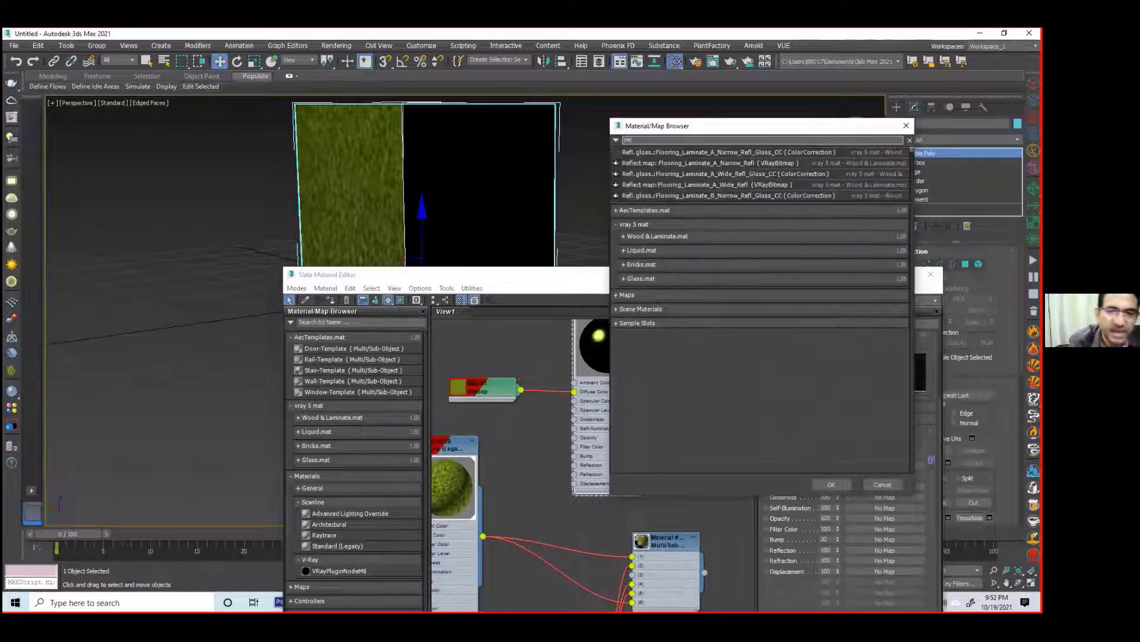
key("BackSpace")
type("a")
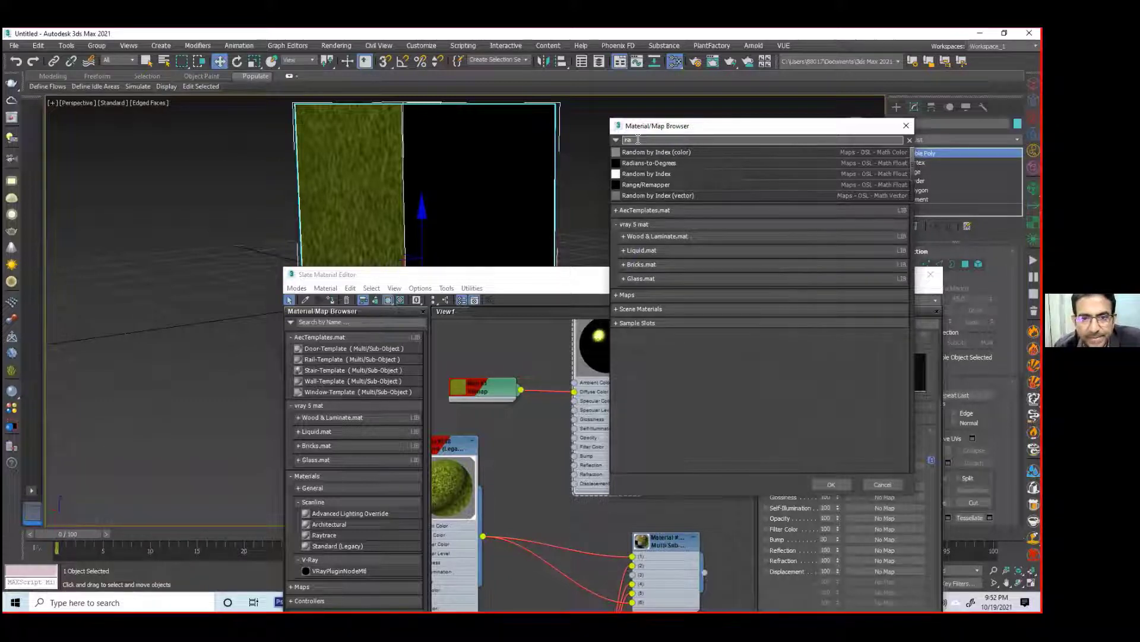
type("y")
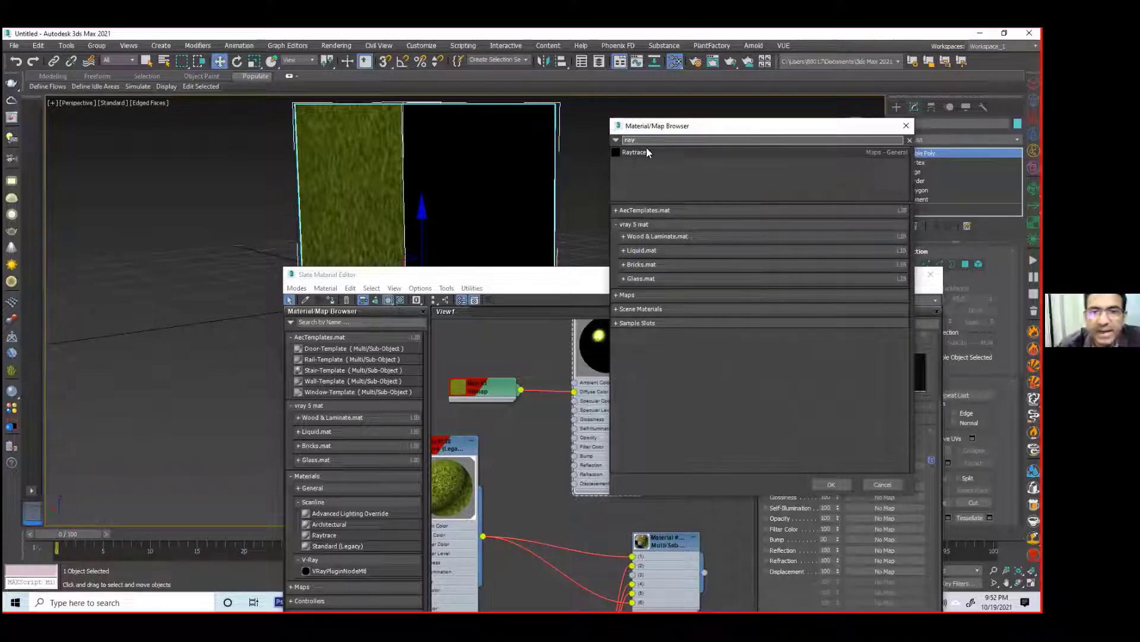
double_click(656, 151)
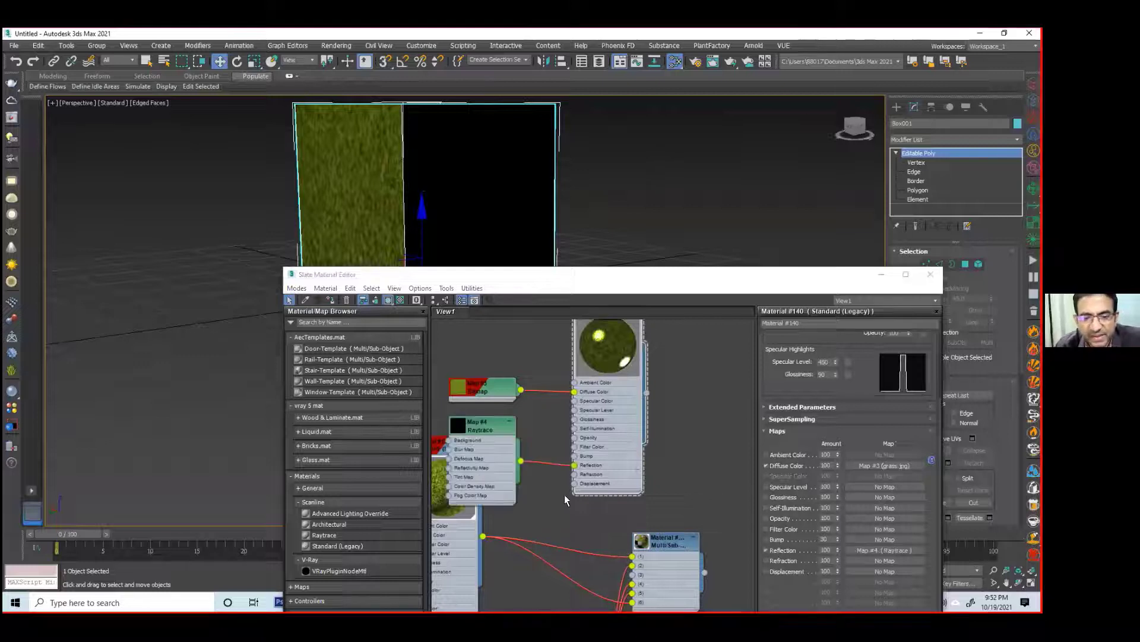
Step: Set the Raytrace map's background to an instance of the grass.jpg bitmap wired to the metal material's diffuse color
double_click(463, 425)
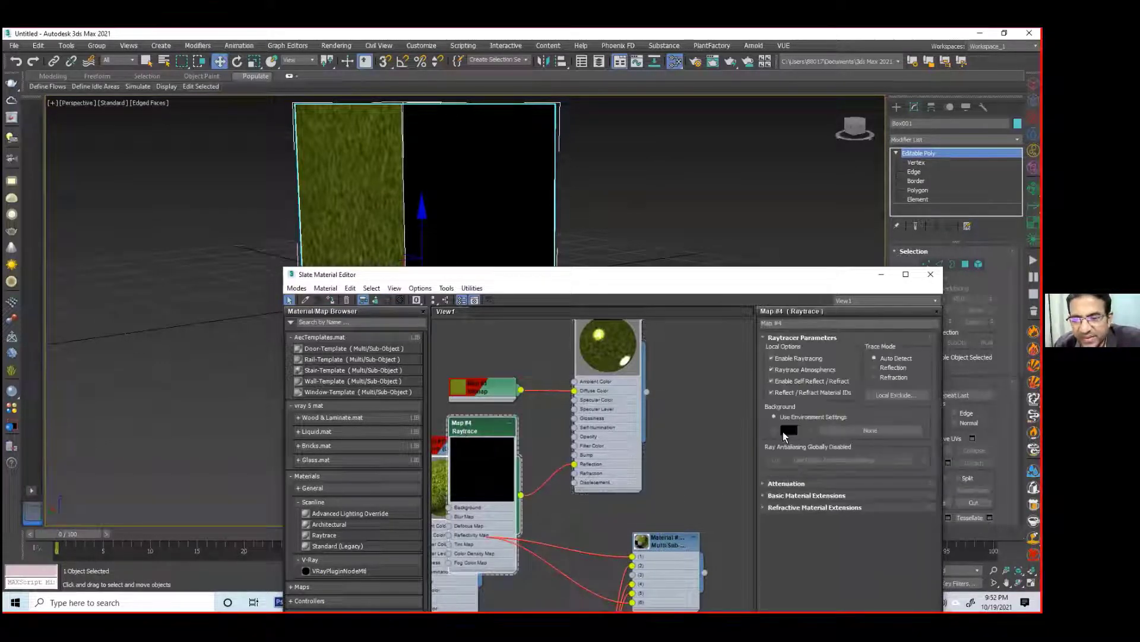
left_click_drag(574, 390, 854, 426)
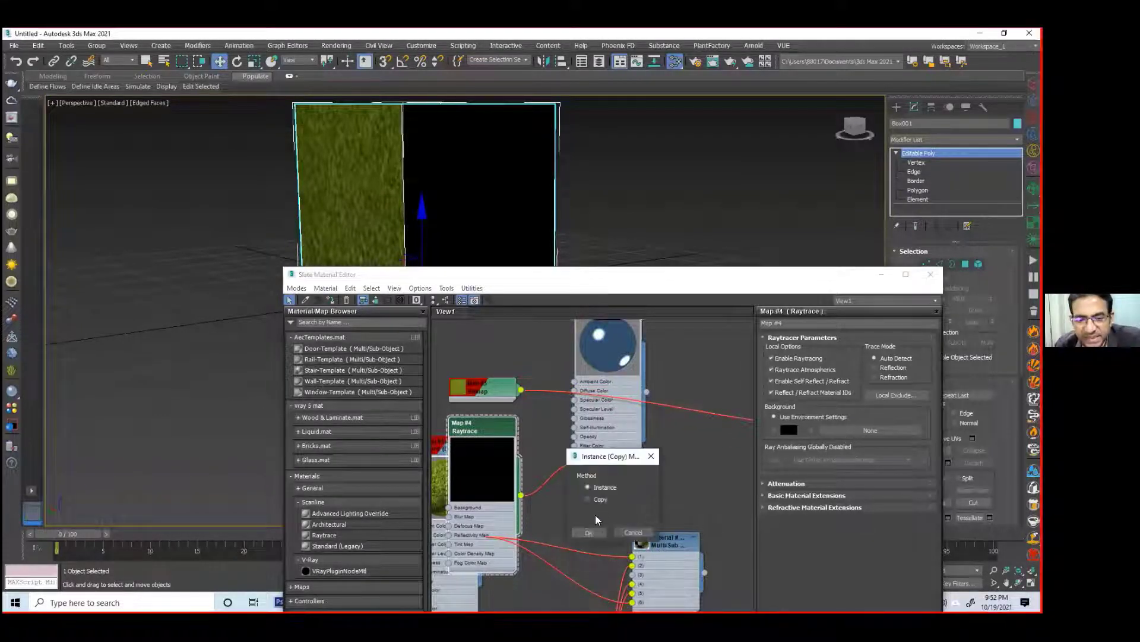
left_click(588, 532)
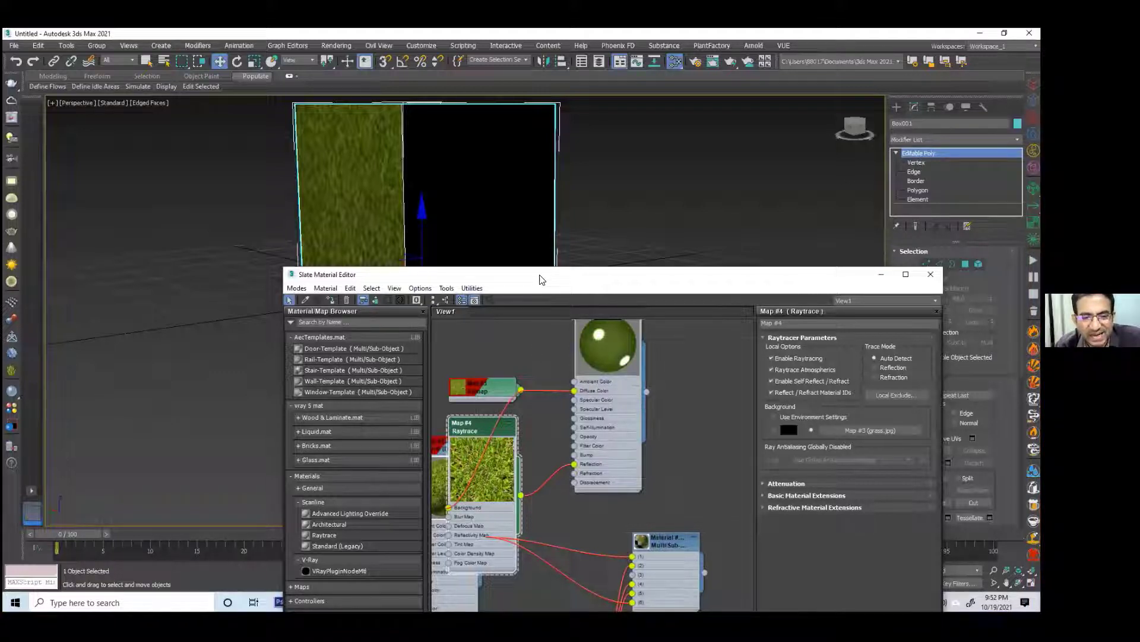
Step: Test-render the box from an angled perspective view, close the render, and uncover the box behind the material editor
middle_click_drag(577, 165, 607, 216)
left_click(729, 65)
left_click(356, 147)
scroll(611, 250, "down", 2)
scroll(616, 255, "up", 2)
middle_click_drag(616, 258, 617, 389)
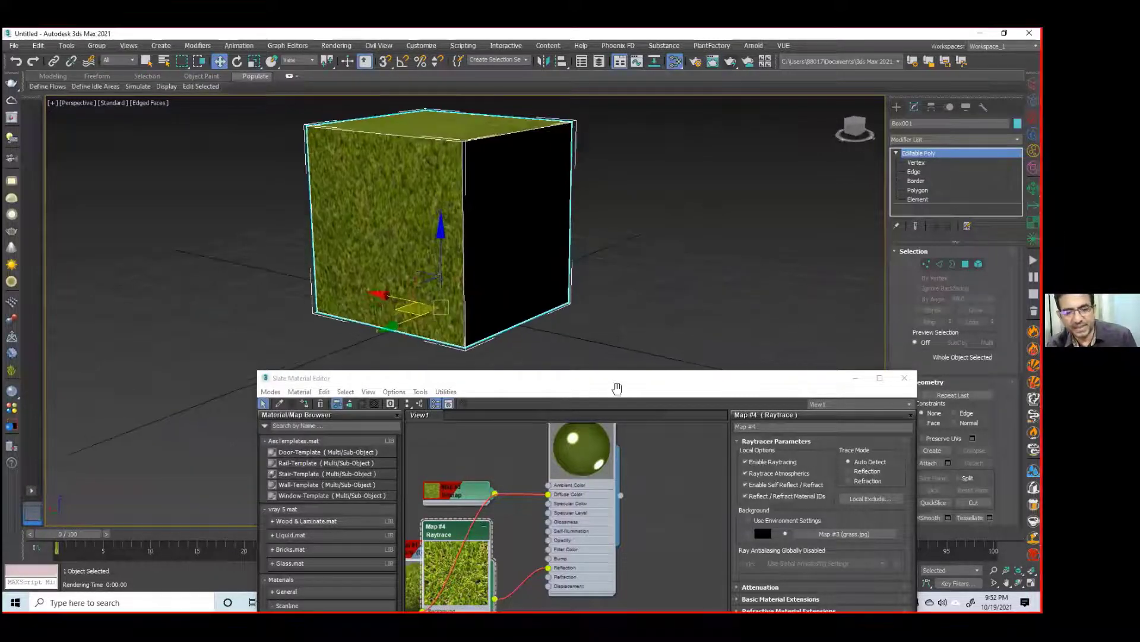
Step: Rearrange the node graph so the metal material with its bitmap and Raytrace nodes sits just below the Multi/Sub-Object node, with the painting material farther away
middle_click_drag(628, 598, 621, 532)
scroll(623, 522, "down", 2)
middle_click_drag(633, 484, 609, 524)
left_click_drag(577, 475, 603, 449)
middle_click_drag(643, 524, 631, 498)
scroll(627, 481, "down", 1)
left_click_drag(603, 432, 433, 429)
scroll(593, 497, "down", 1)
middle_click_drag(540, 537, 601, 551)
scroll(613, 528, "up", 2)
scroll(613, 528, "down", 1)
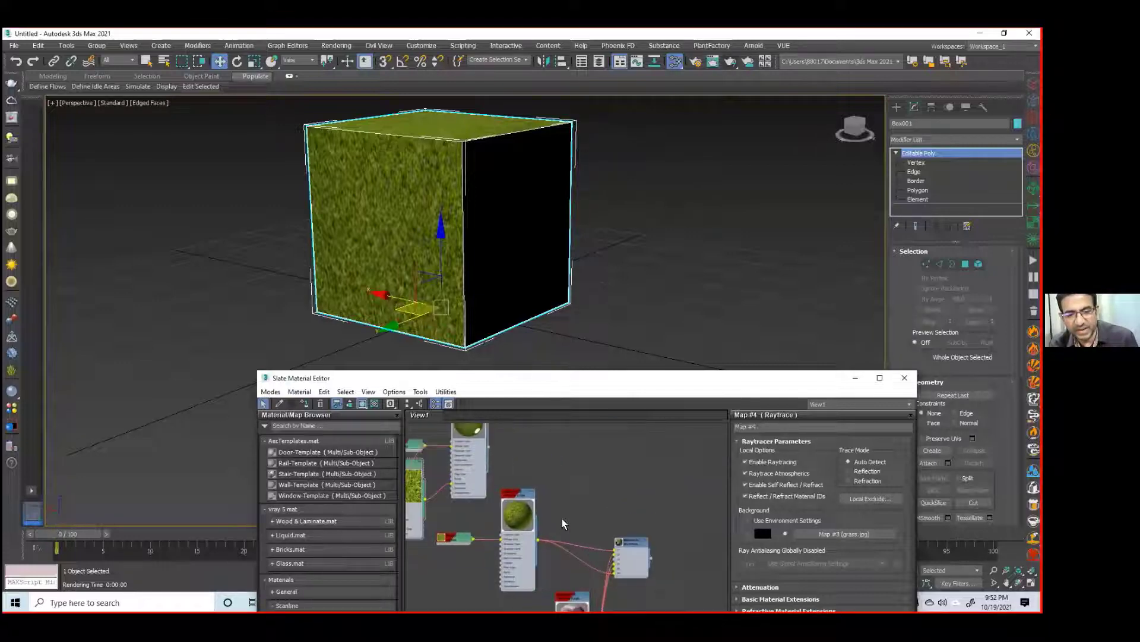
left_click_drag(637, 380, 668, 157)
left_click_drag(508, 217, 538, 493)
left_click_drag(594, 380, 400, 404)
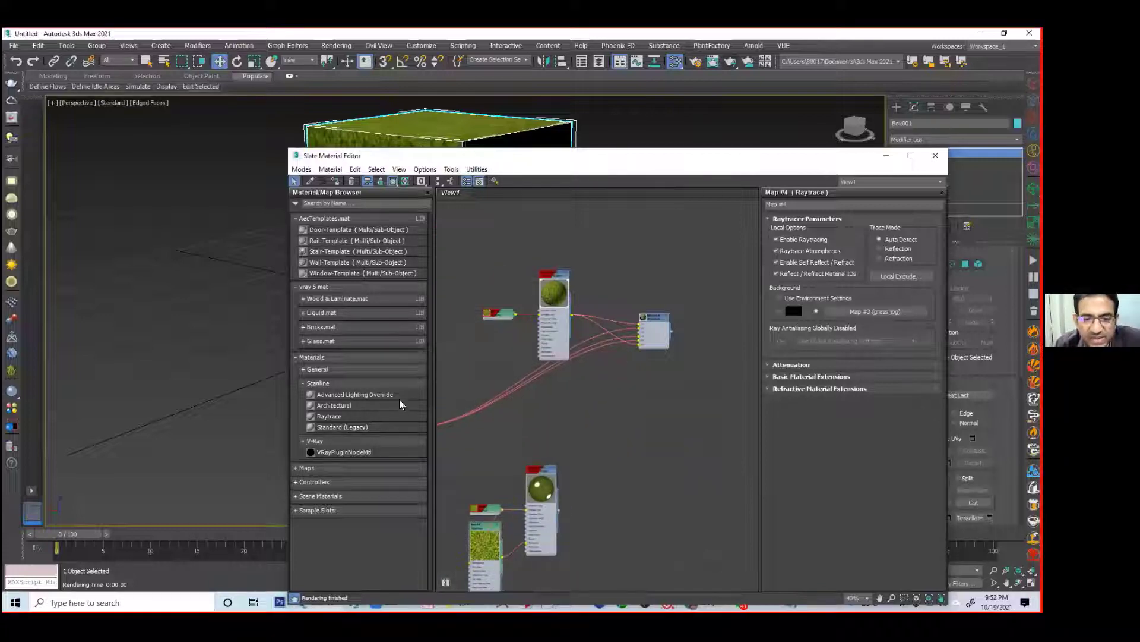
left_click_drag(543, 478, 591, 370)
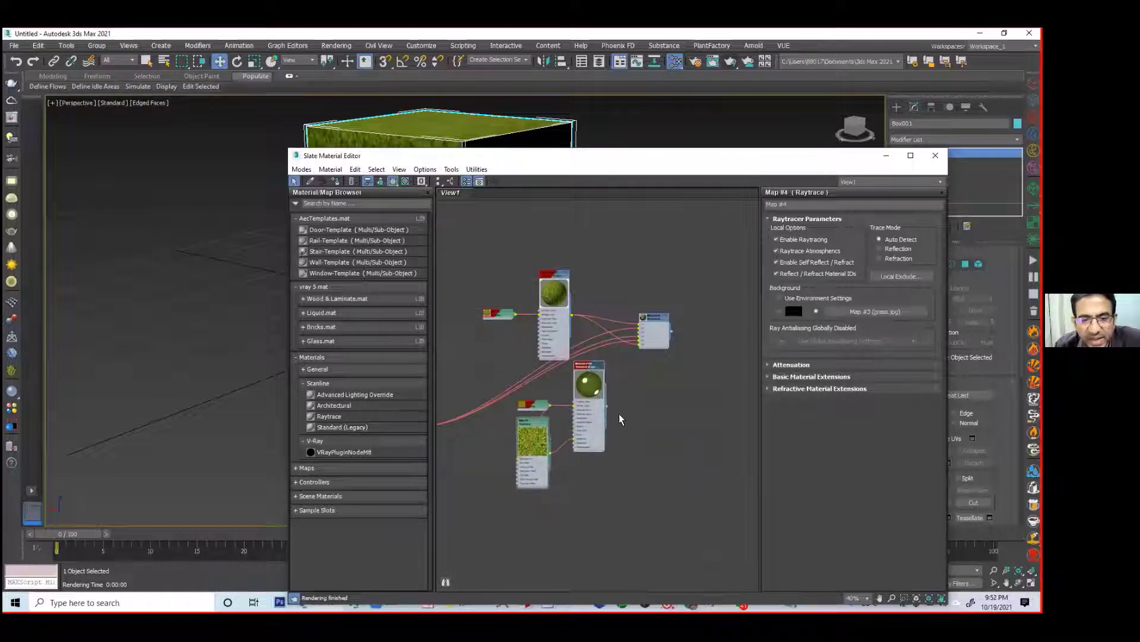
Step: Connect the metal material to slot 3 of the Multi/Sub-Object material and check the affected face on the box
scroll(608, 403, "up", 5)
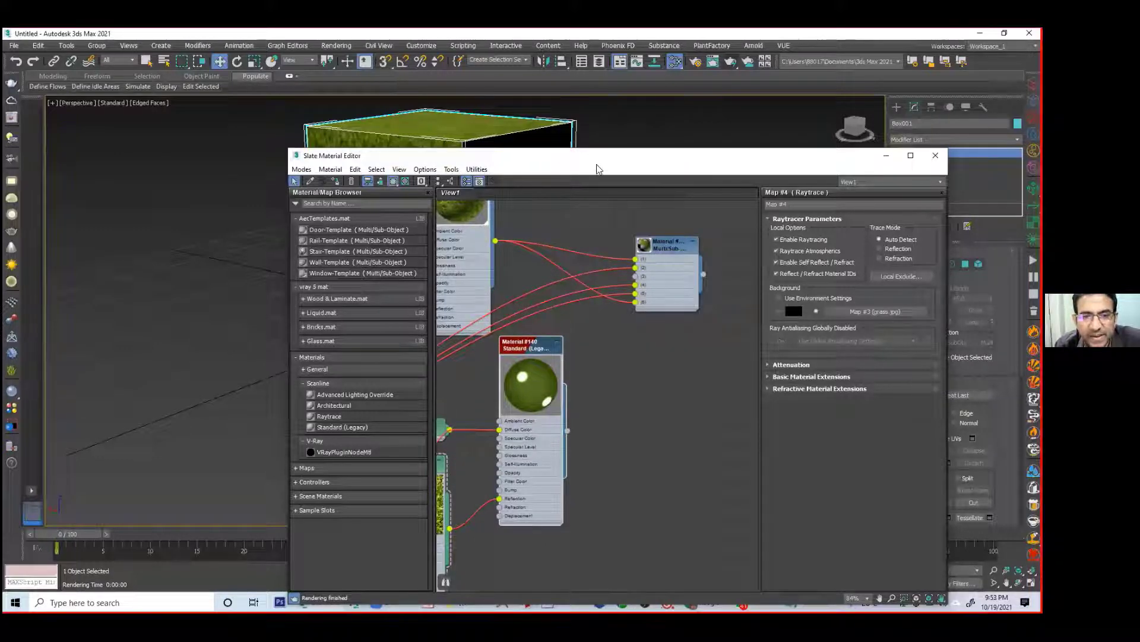
left_click_drag(564, 156, 546, 201)
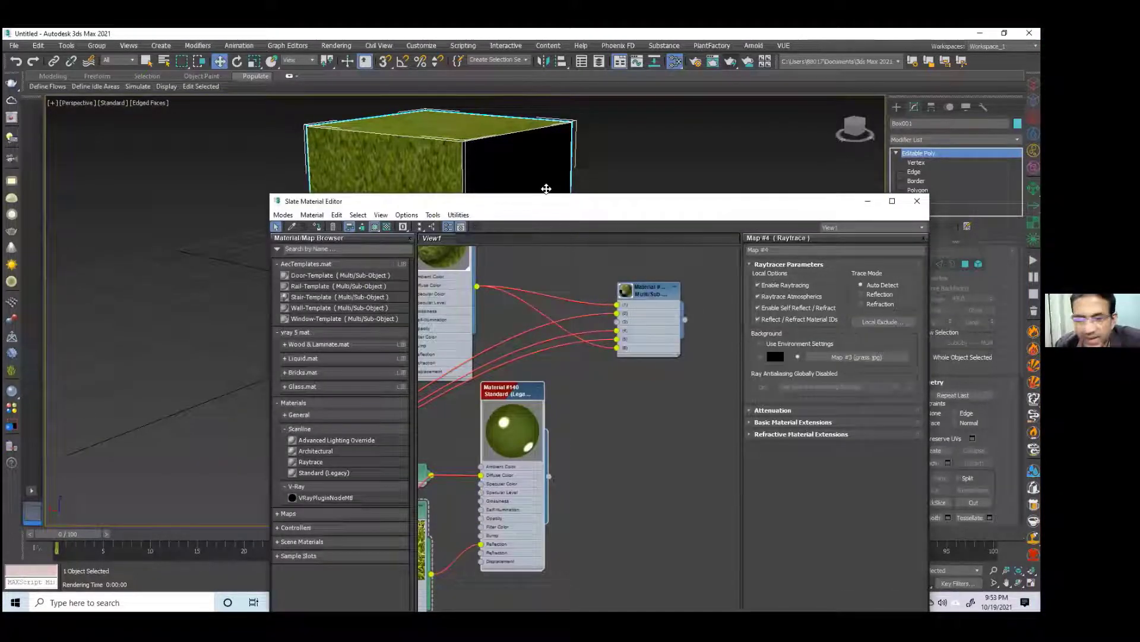
left_click_drag(548, 476, 617, 325)
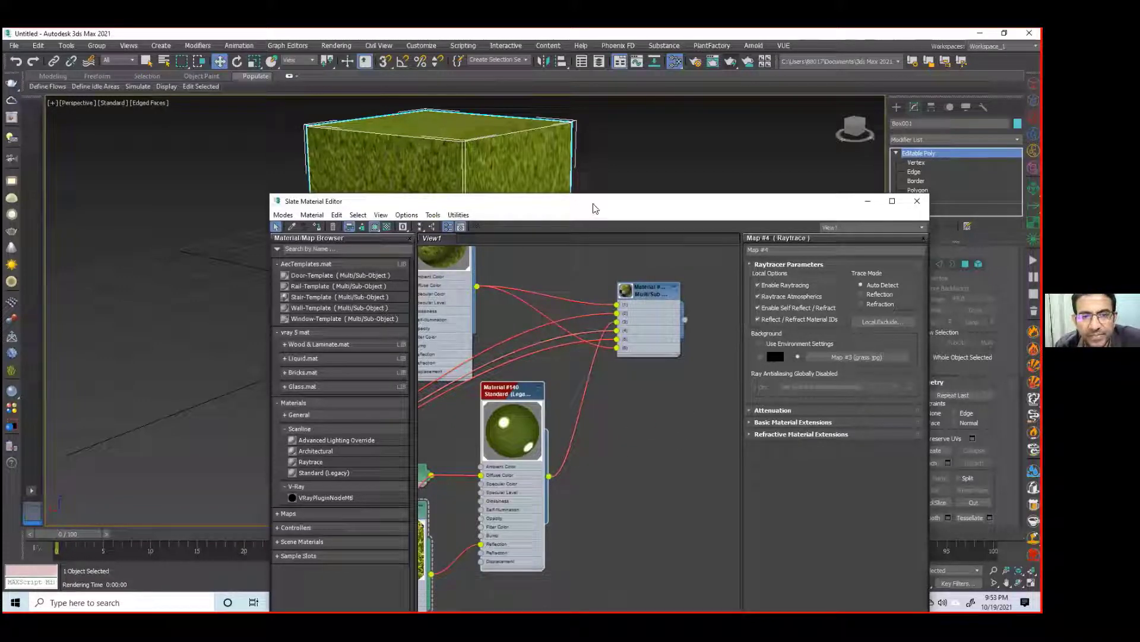
left_click_drag(588, 201, 549, 426)
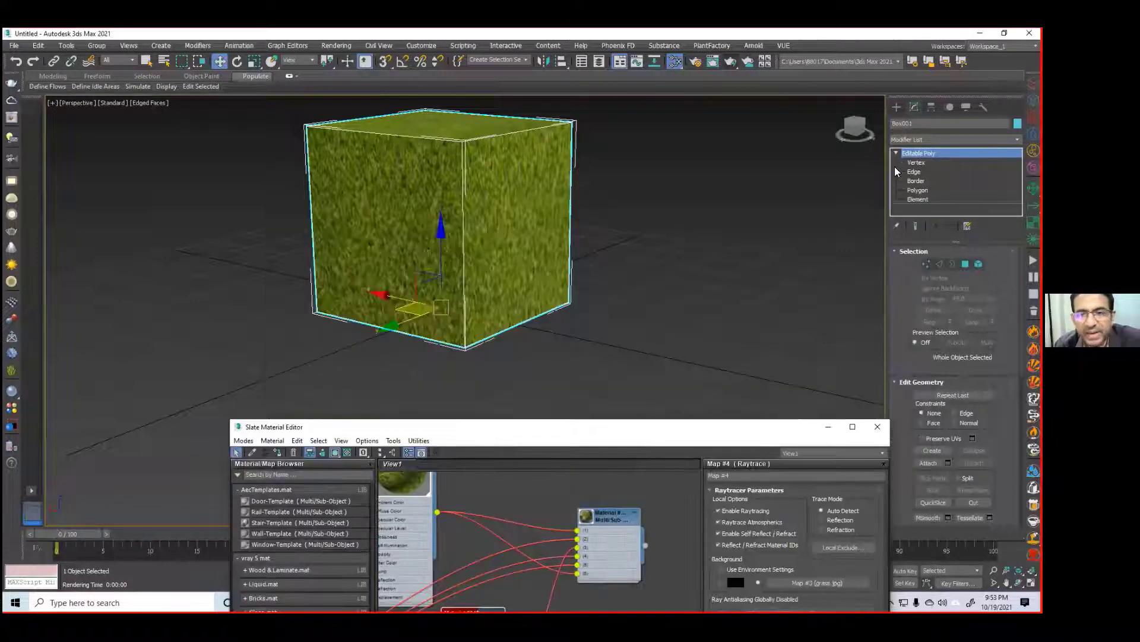
Step: Create a large ground plane extending beneath and around the box
left_click(897, 108)
left_click(974, 217)
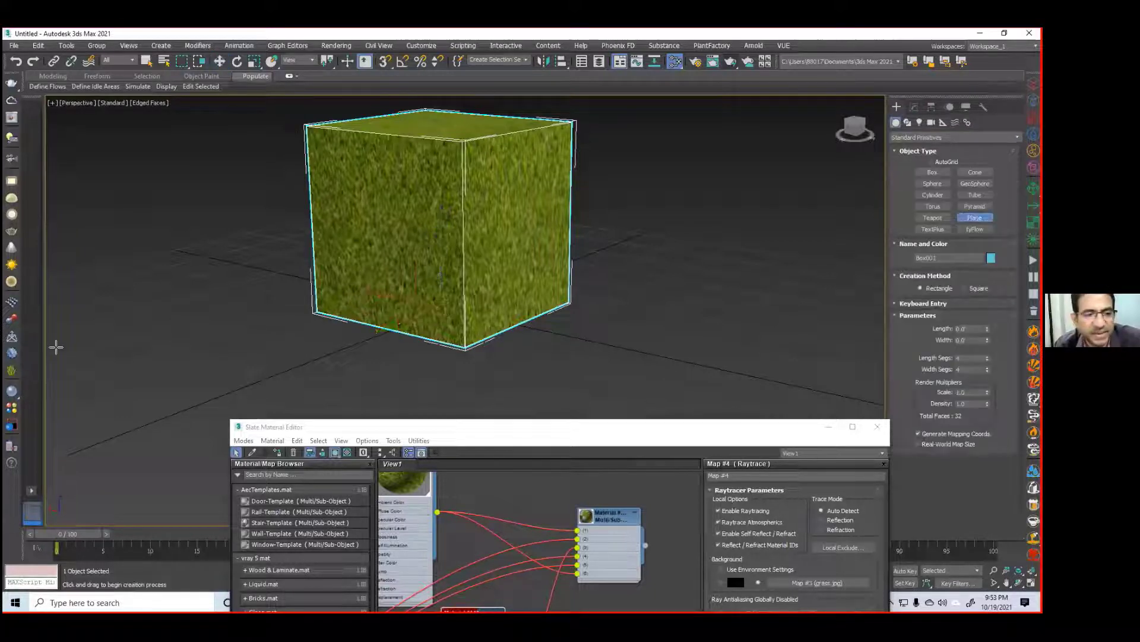
left_click_drag(62, 294, 811, 235)
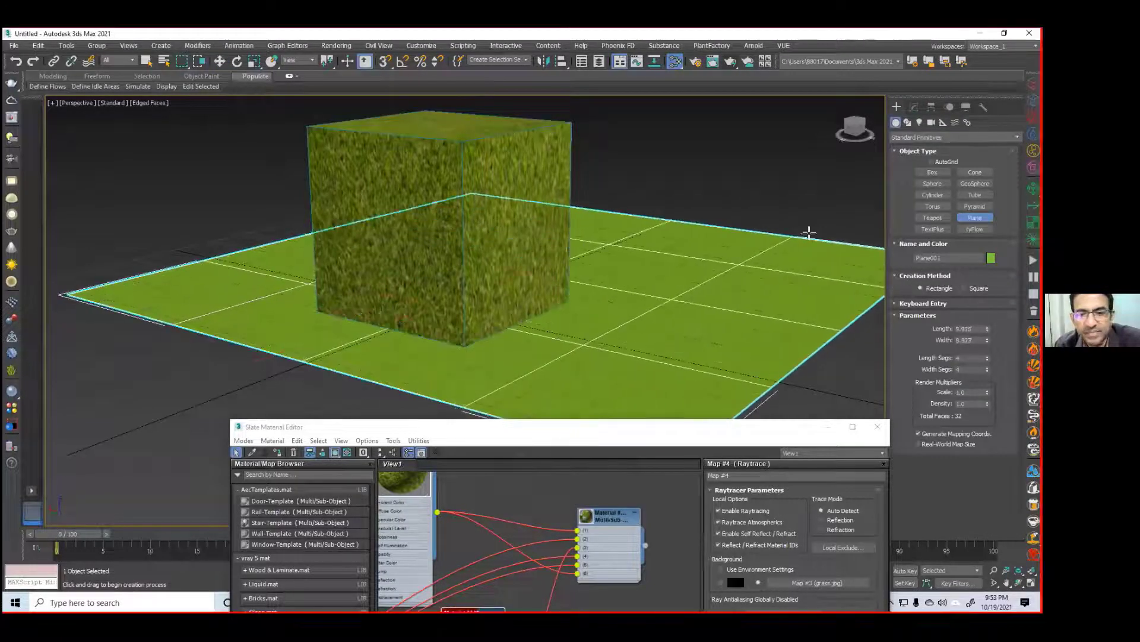
key("w")
Step: Create six cylinders of varying radius and height on the plane in front of the box's metal-shaded face
left_click_drag(688, 361, 705, 364)
left_click(695, 276)
left_click_drag(625, 389, 633, 391)
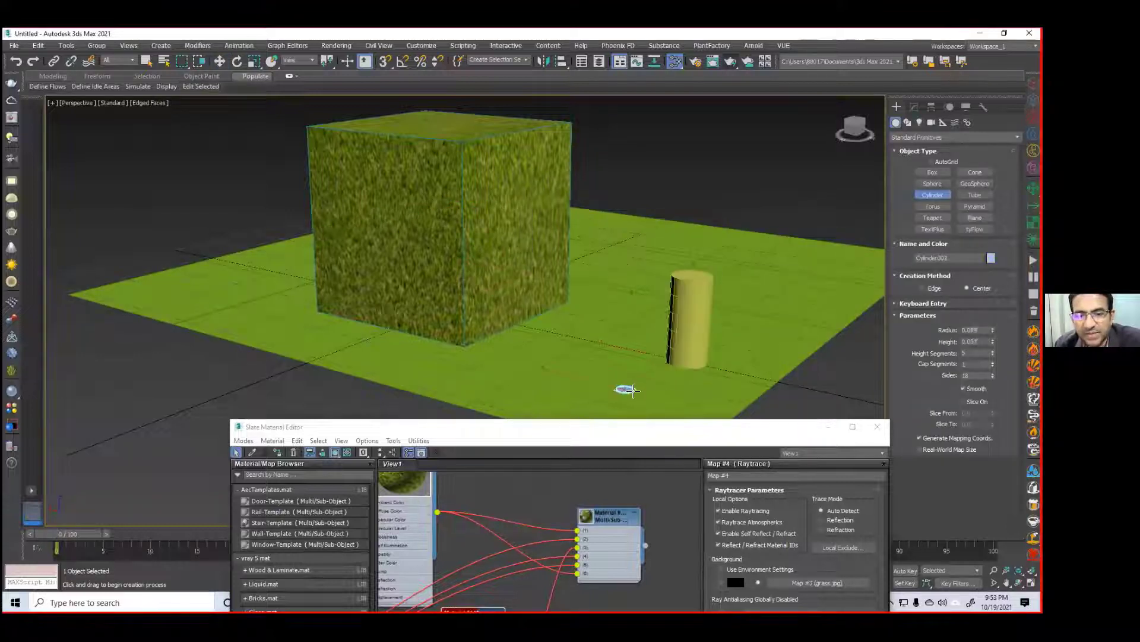
left_click(638, 317)
left_click_drag(729, 390, 738, 392)
left_click(736, 295)
left_click_drag(653, 399, 679, 409)
left_click(669, 352)
left_click_drag(549, 379, 564, 386)
left_click(590, 340)
left_click_drag(594, 342, 604, 348)
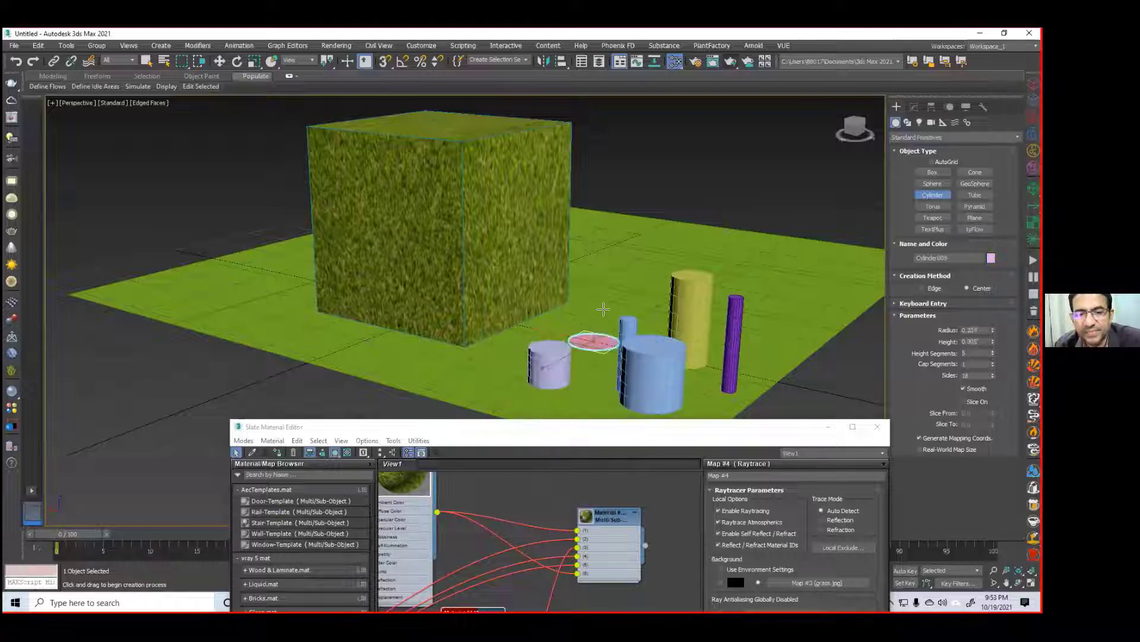
left_click(600, 291)
key("w")
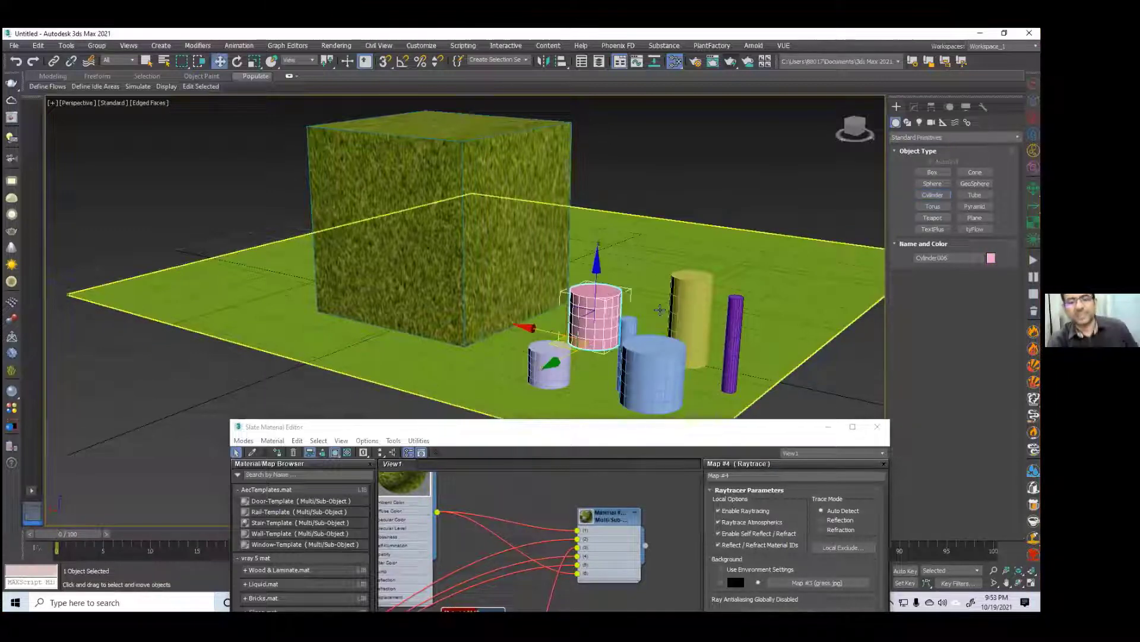
Step: Render the perspective view and compare the reflective face of the box with its sub-material nodes and viewport display
left_click(724, 64)
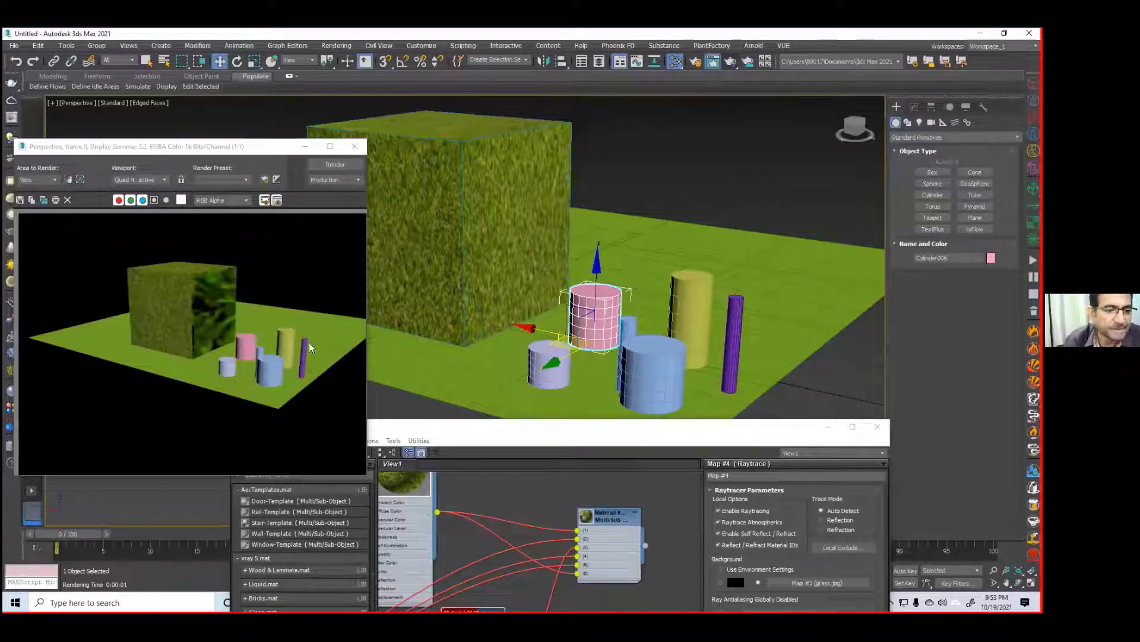
middle_click_drag(496, 237, 489, 275)
scroll(521, 257, "up", 5)
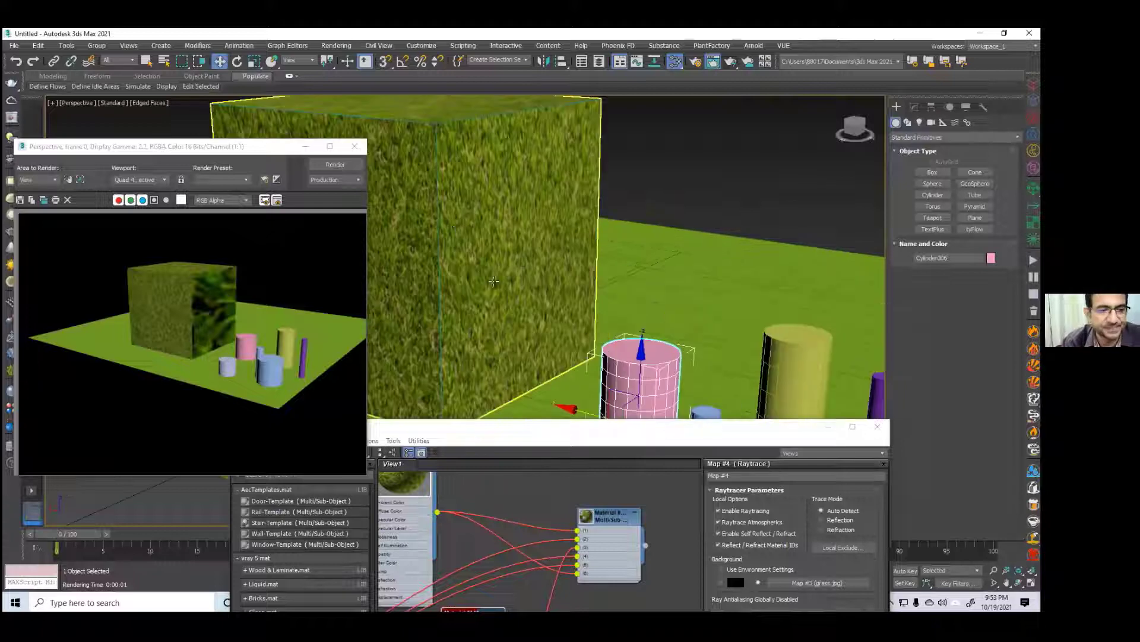
left_click_drag(618, 425, 592, 194)
middle_click_drag(515, 425, 547, 439)
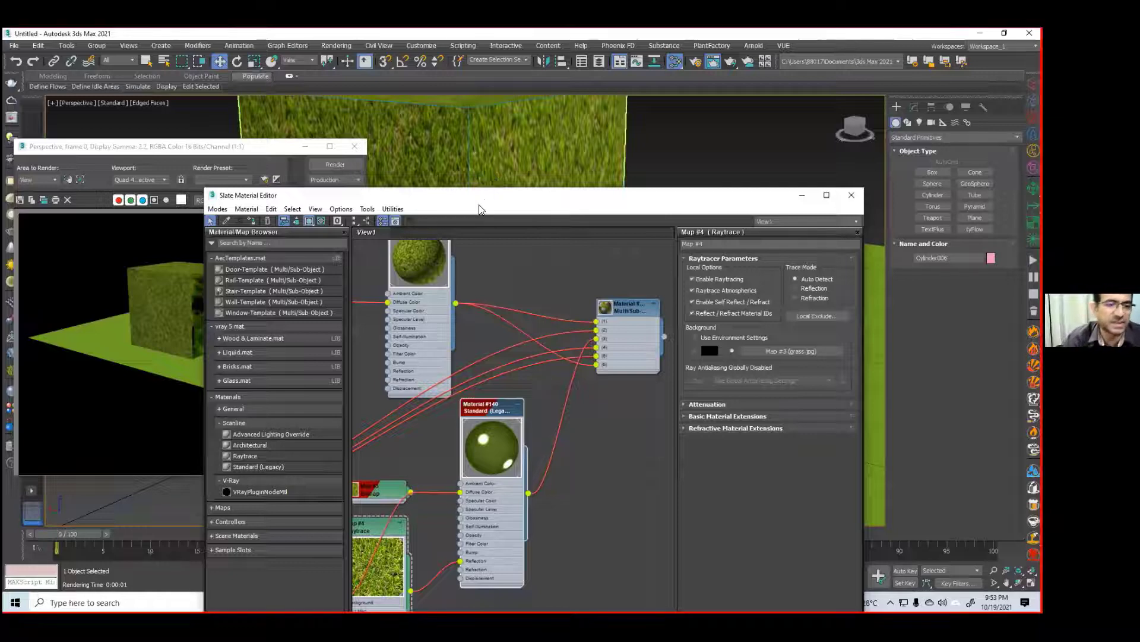
left_click_drag(281, 195, 320, 304)
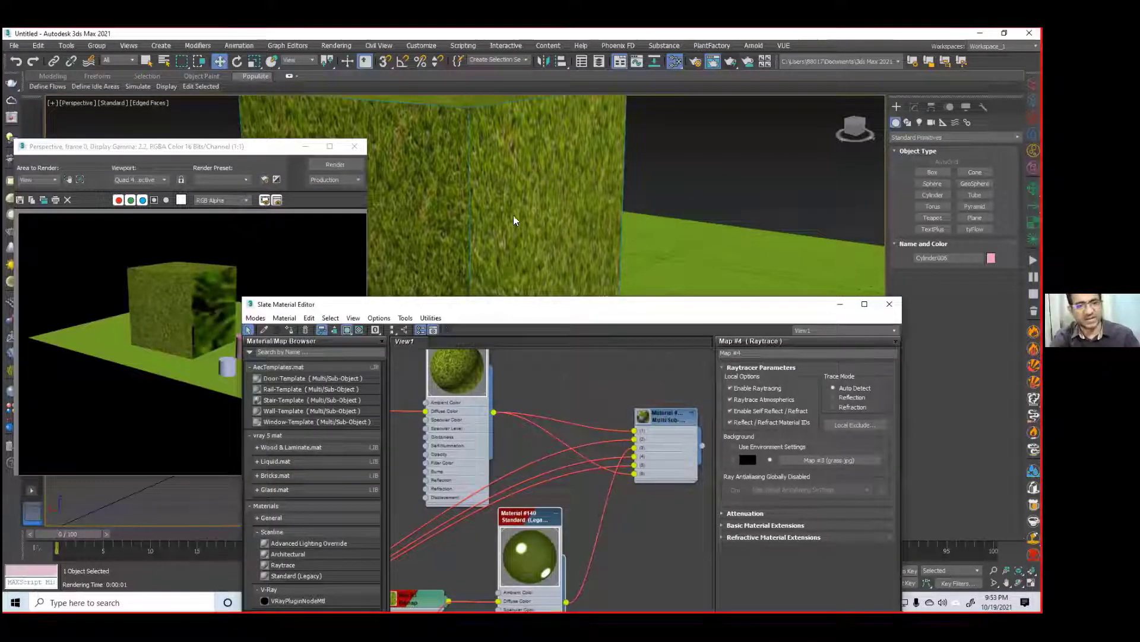
middle_click_drag(523, 251, 493, 222, "alt")
scroll(495, 221, "down", 6)
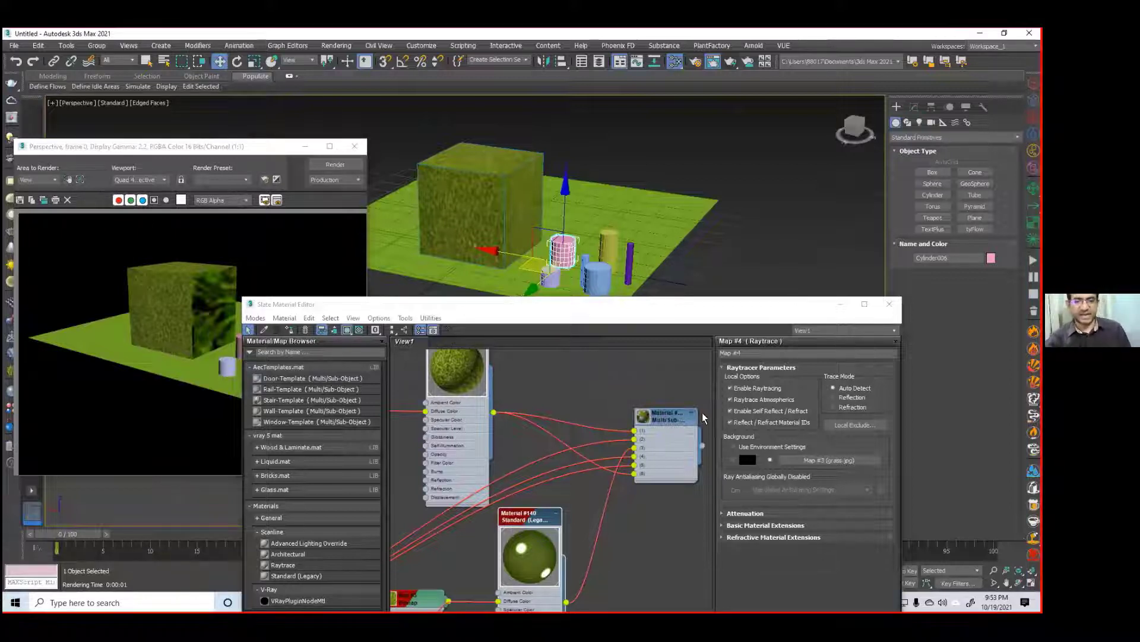
Step: Arrange the grass and painting materials with their bitmap nodes one above the other, clear of the Multi/Sub-Object and metal nodes
scroll(611, 486, "down", 8)
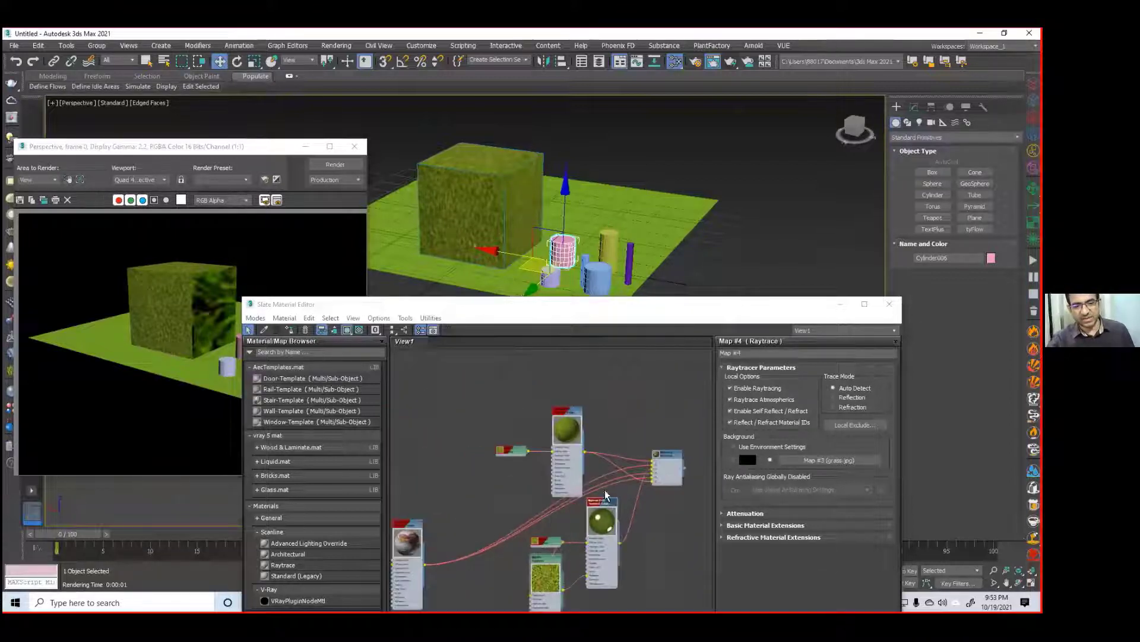
left_click_drag(564, 419, 477, 363)
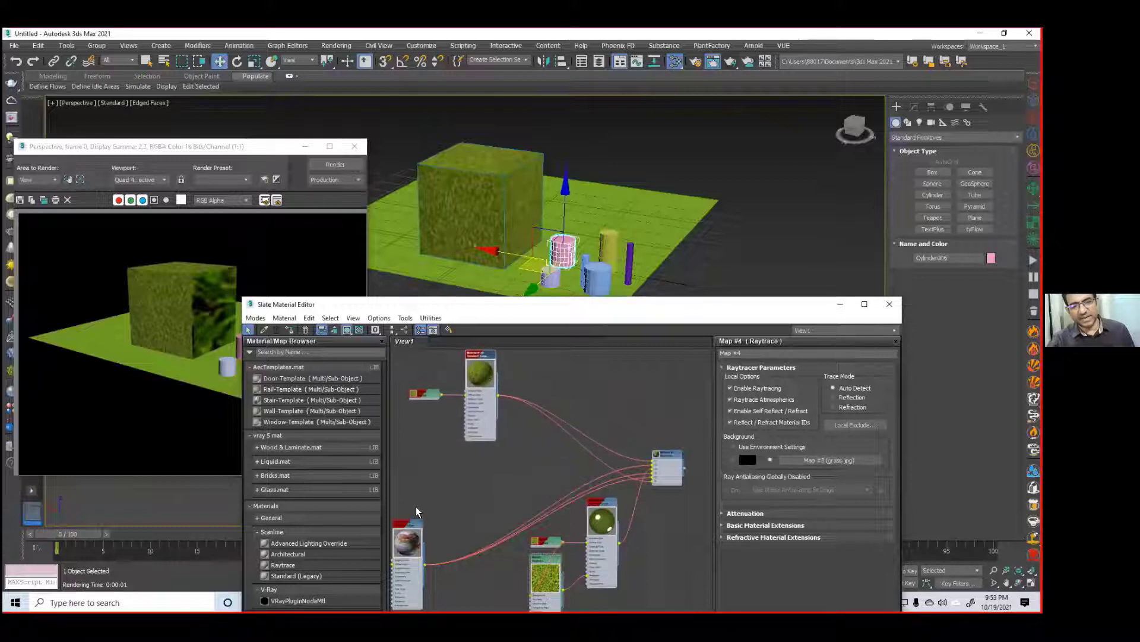
left_click_drag(413, 522, 494, 450)
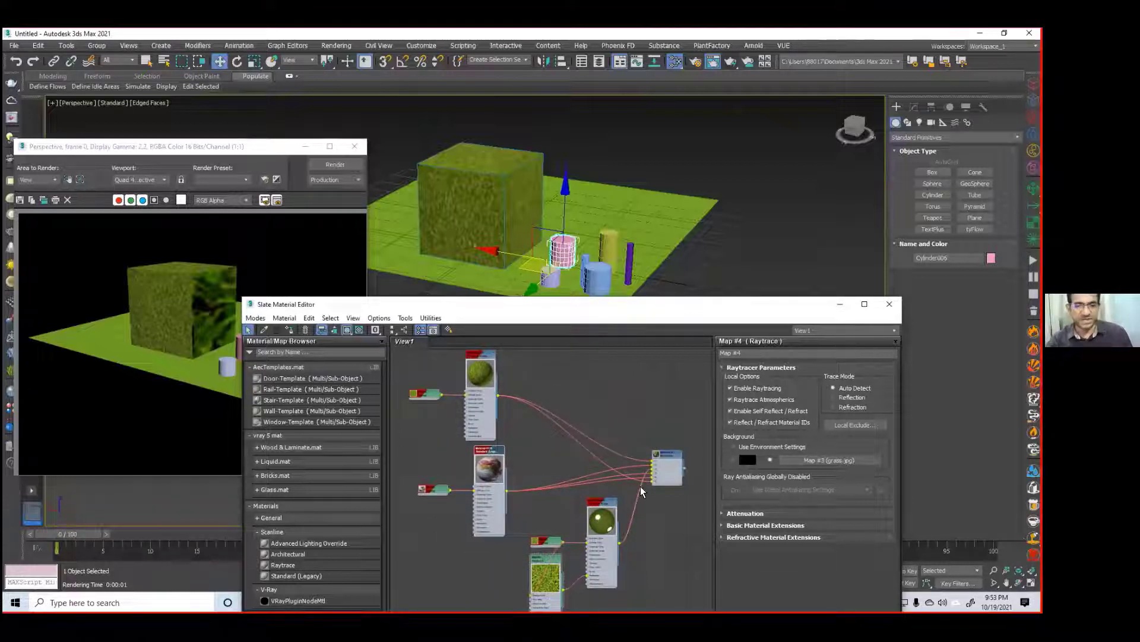
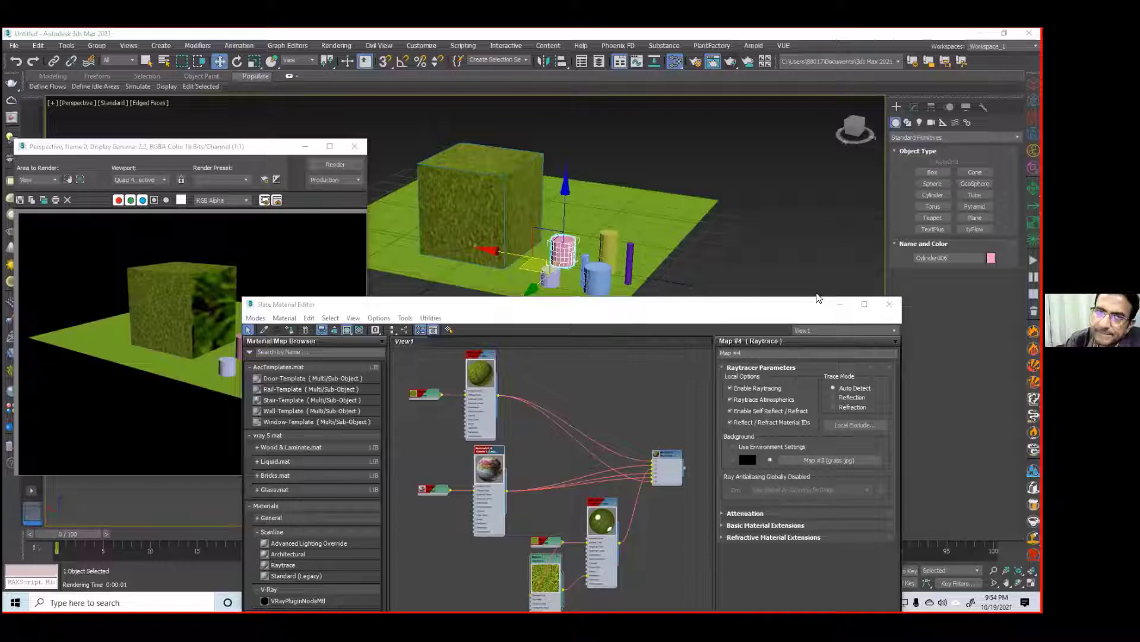
Step: Close the material editor and render window, and reset to an empty scene without saving the current one
left_click(880, 306)
left_click_drag(273, 145, 275, 147)
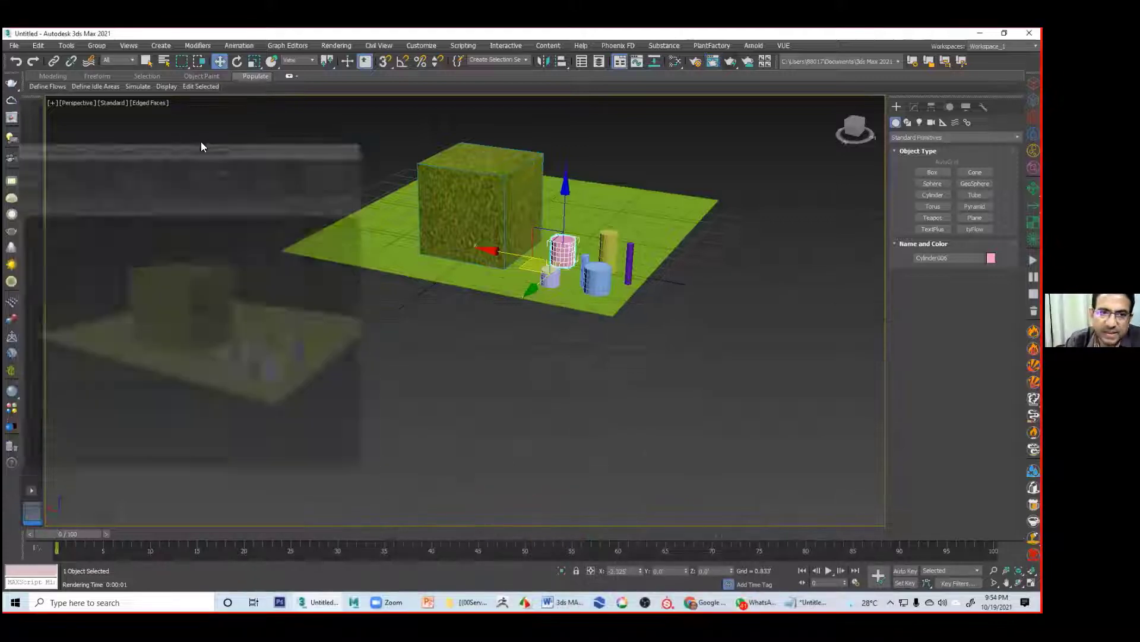
left_click(14, 46)
left_click(40, 77)
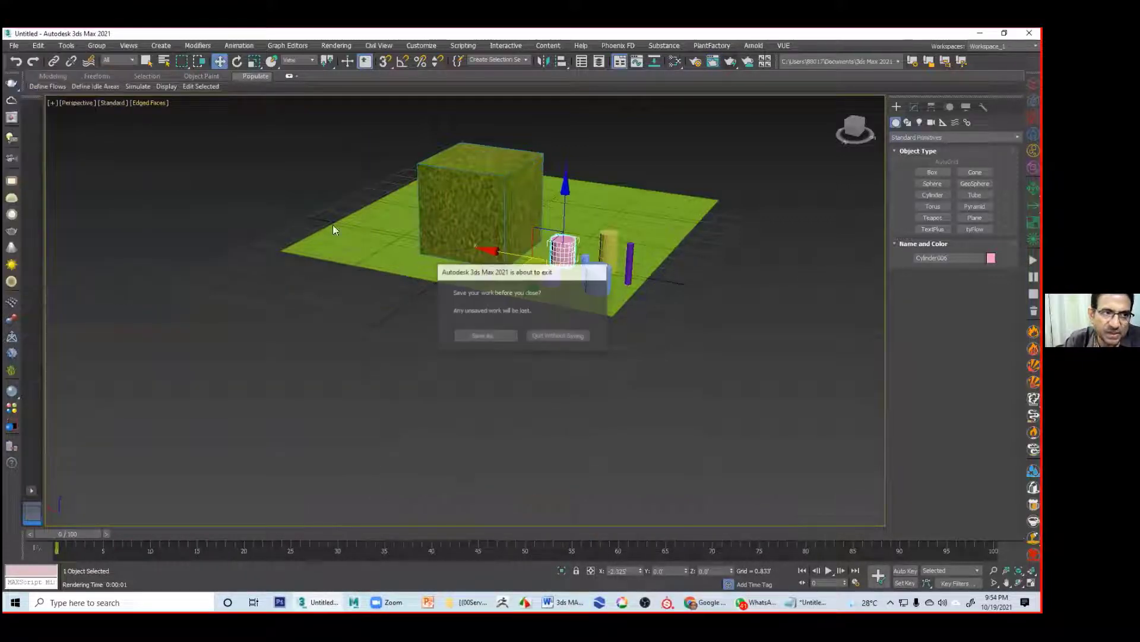
left_click(560, 333)
left_click(489, 330)
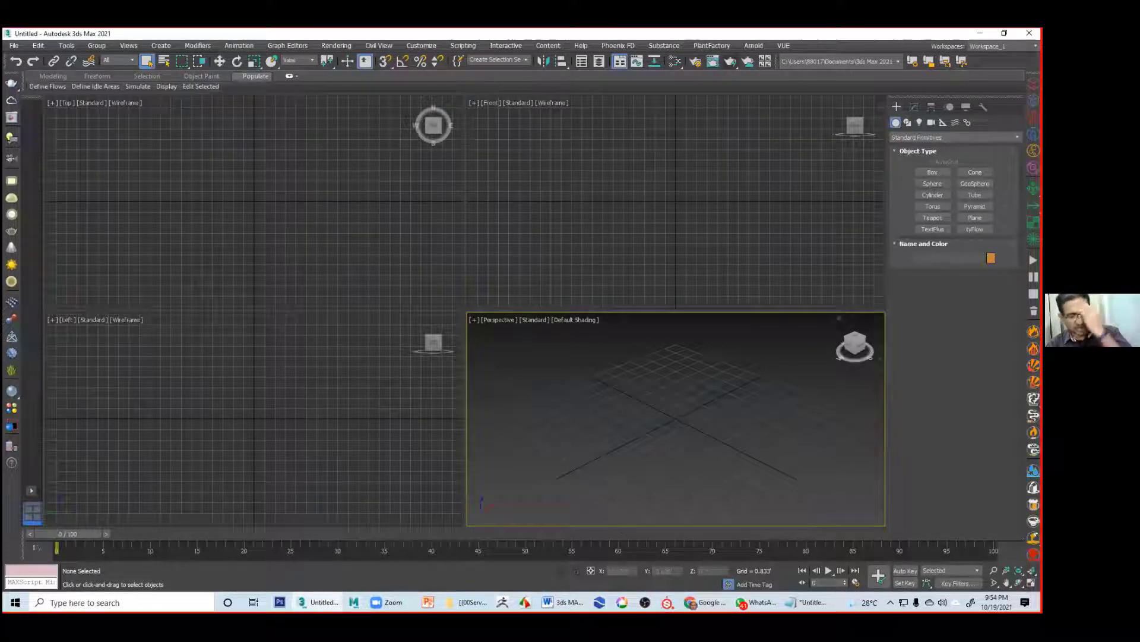
Step: Create a thin box about 5.87' long, 12.29' wide and 0.3' thick in the perspective view
left_click(931, 172)
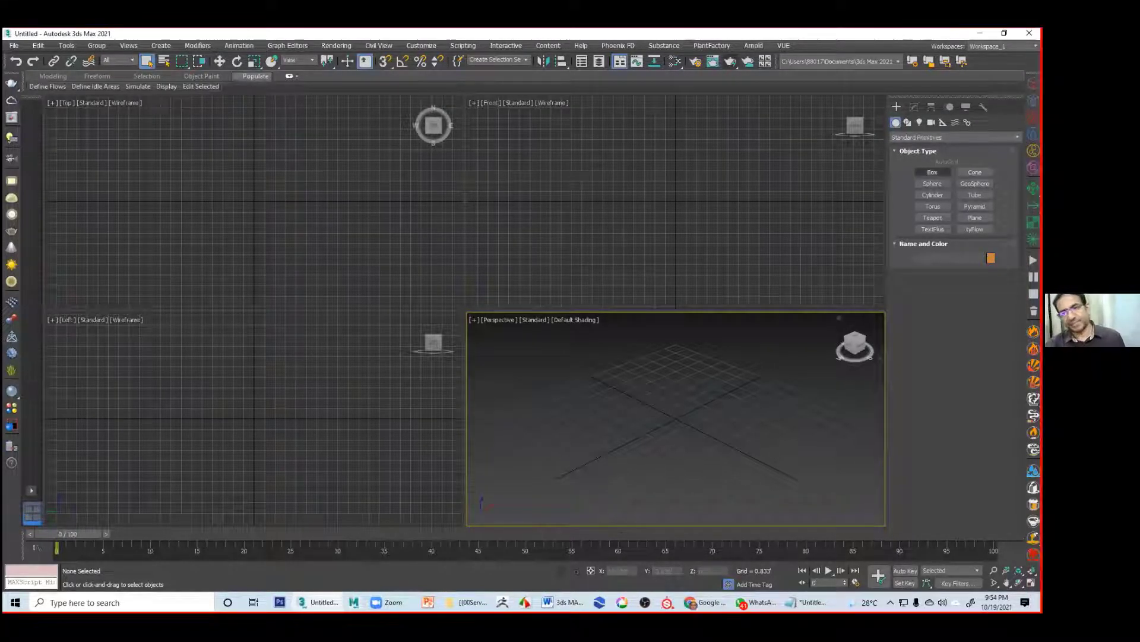
left_click(931, 174)
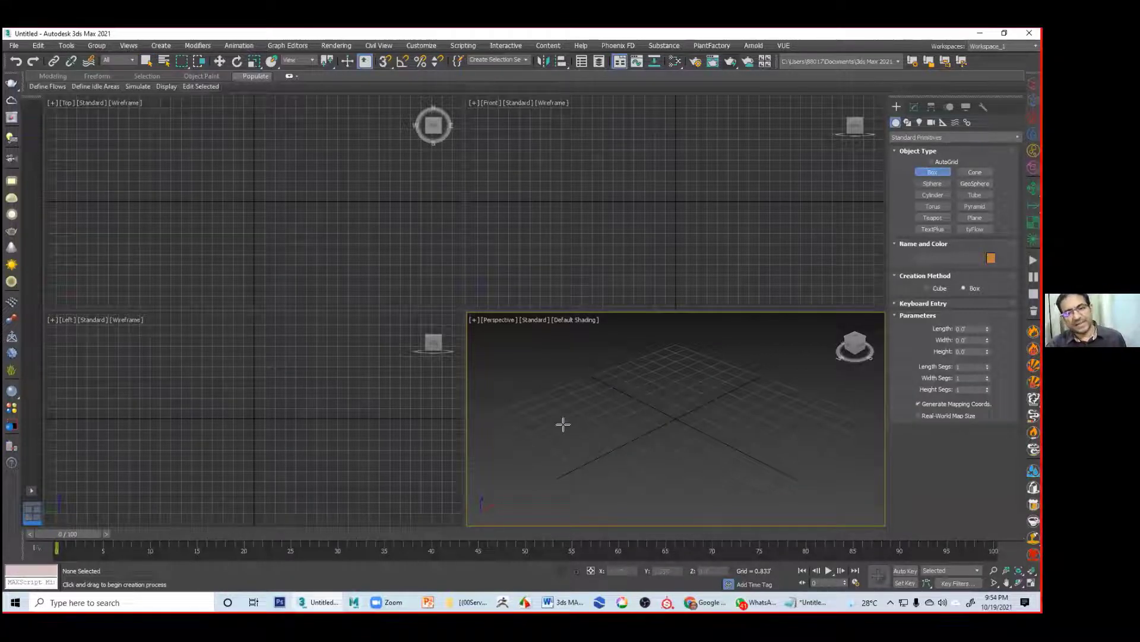
left_click_drag(515, 429, 810, 379)
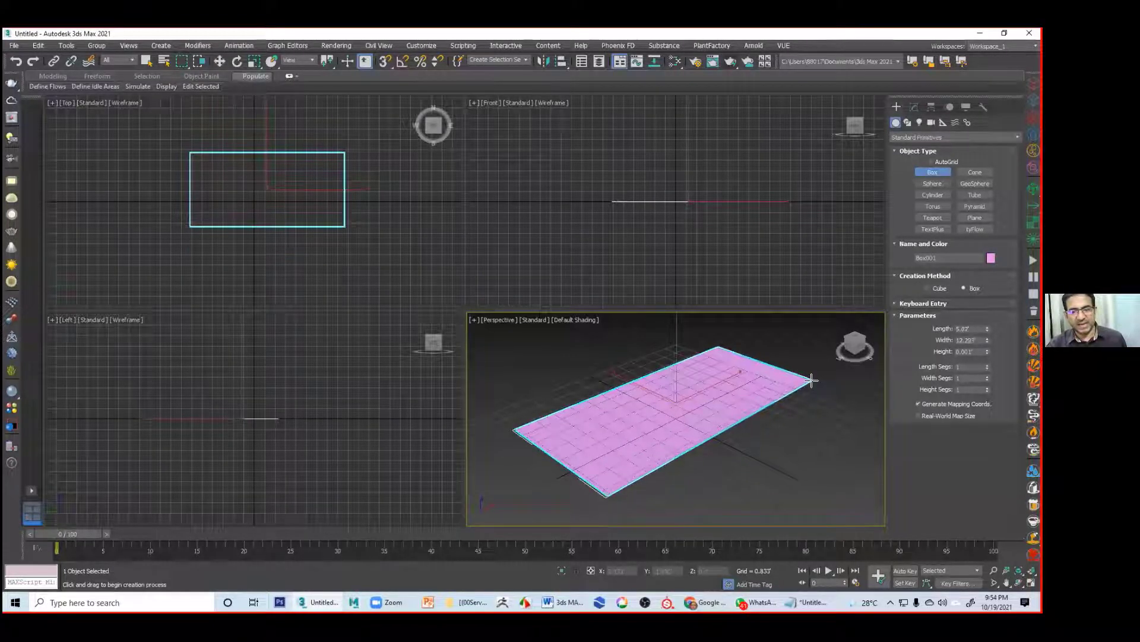
right_click(783, 409)
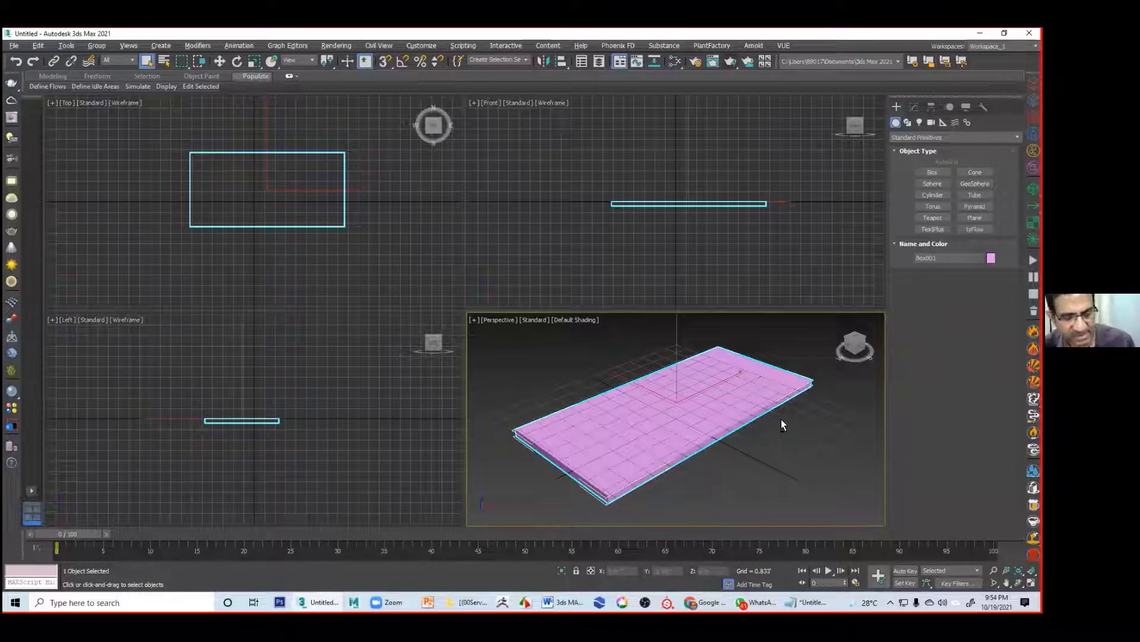
key("alt+w")
scroll(612, 382, "up", 2)
mouse_move(622, 360)
middle_mouse_down("alt")
mouse_move(575, 358)
mouse_move(618, 364)
middle_mouse_up("alt")
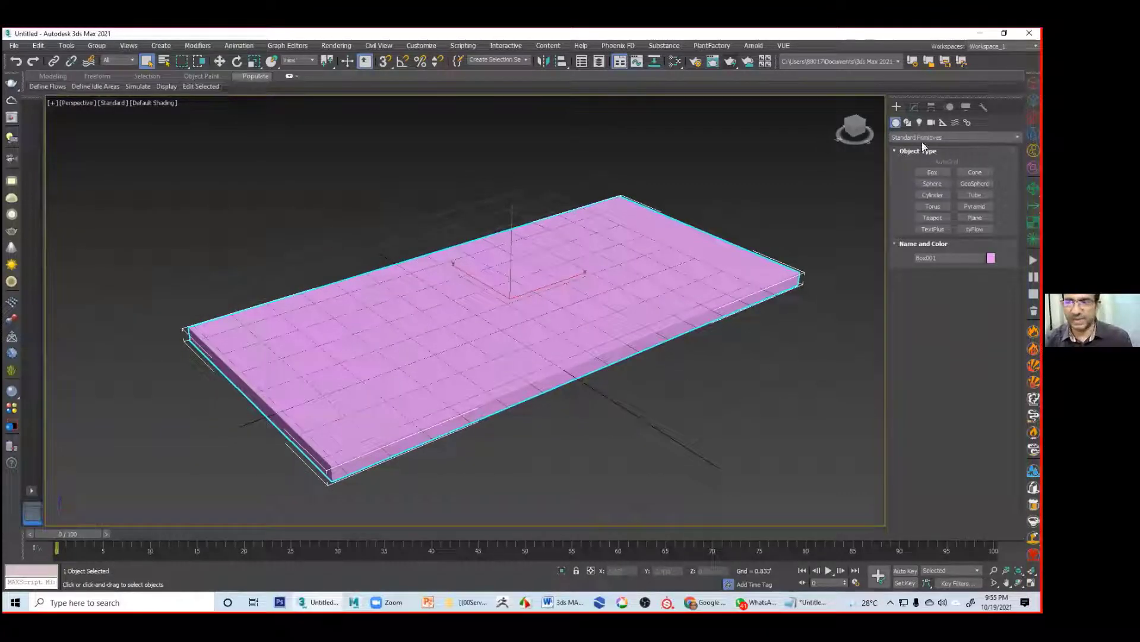
Step: Display edged faces and divide the box into three length segments and three width segments
left_click(914, 107)
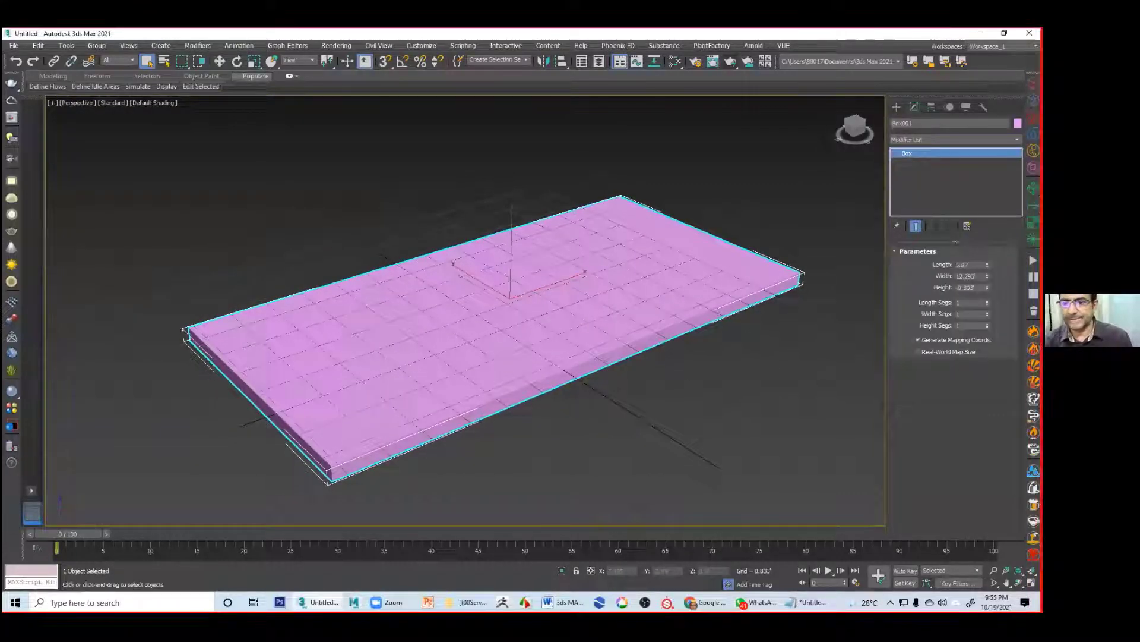
key("F4")
left_click(987, 301)
left_click(988, 300)
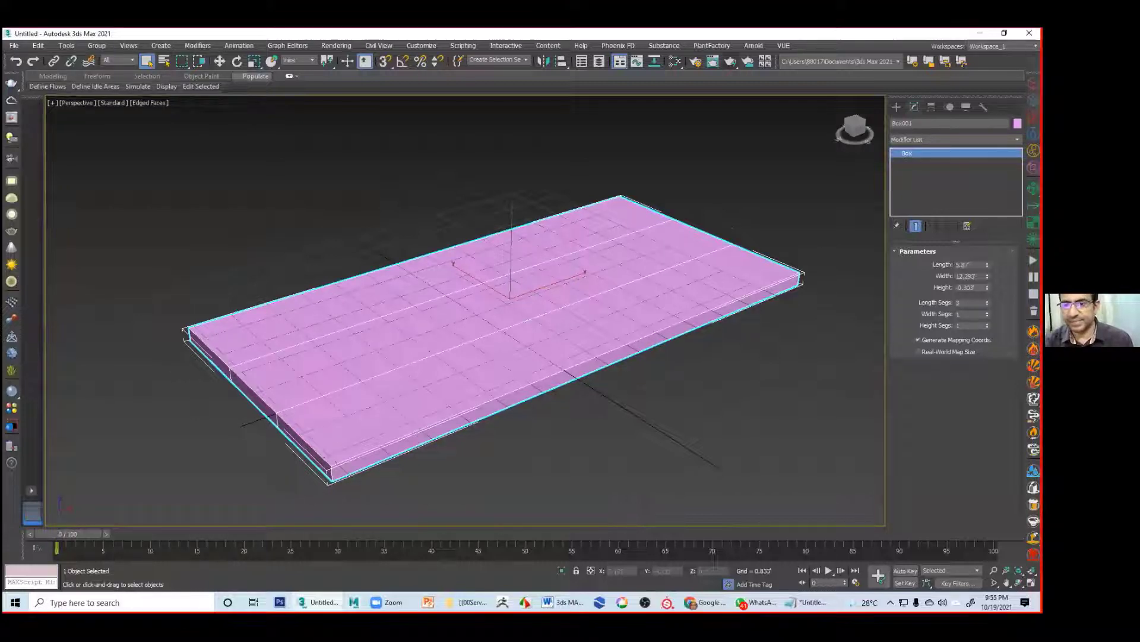
middle_click_drag(818, 318, 650, 281, "alt")
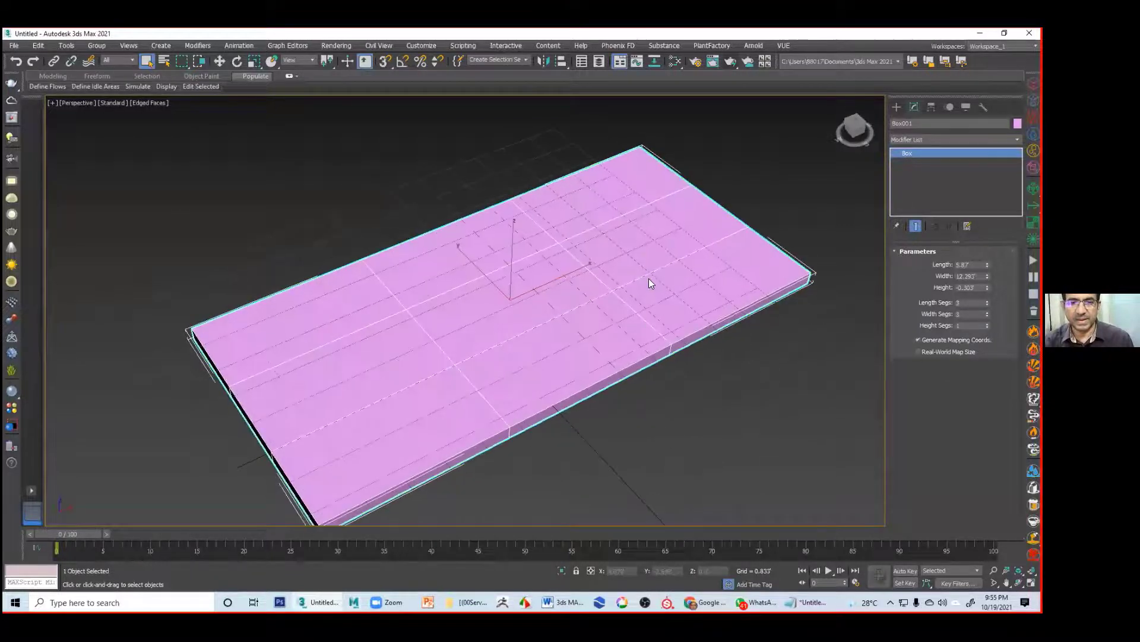
Step: Convert the box to an Editable Poly and enter vertex editing
right_click(650, 280)
mouse_move(721, 396)
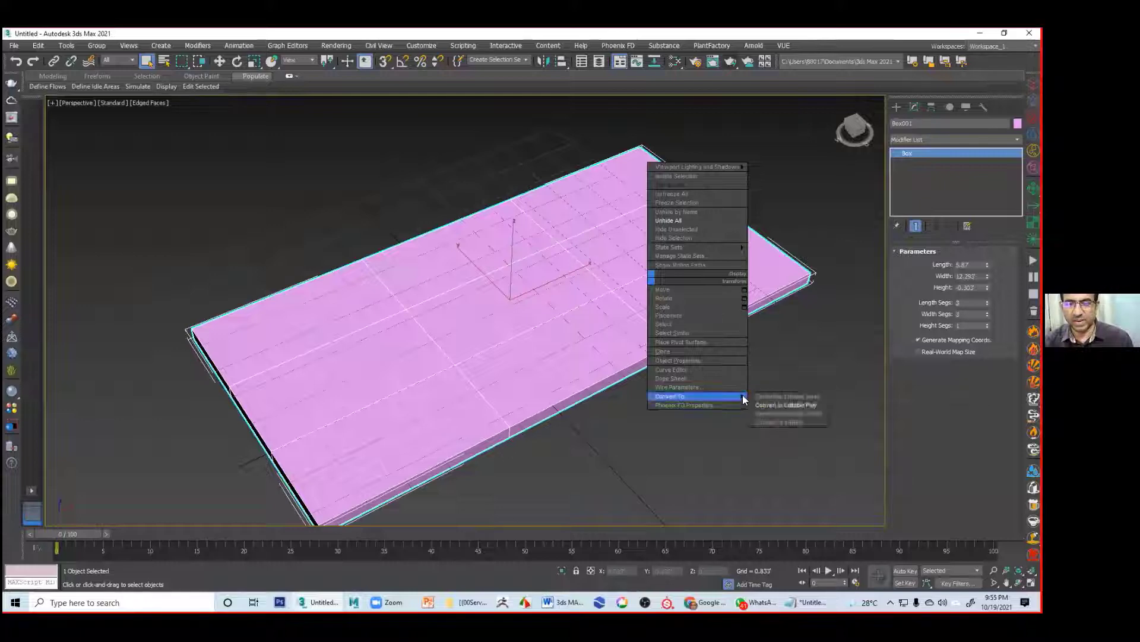
left_click(799, 405)
key("1")
Step: In the top view, scale the two inner vertex rows apart along Y to sit close to the slab's long edges
key("alt+w")
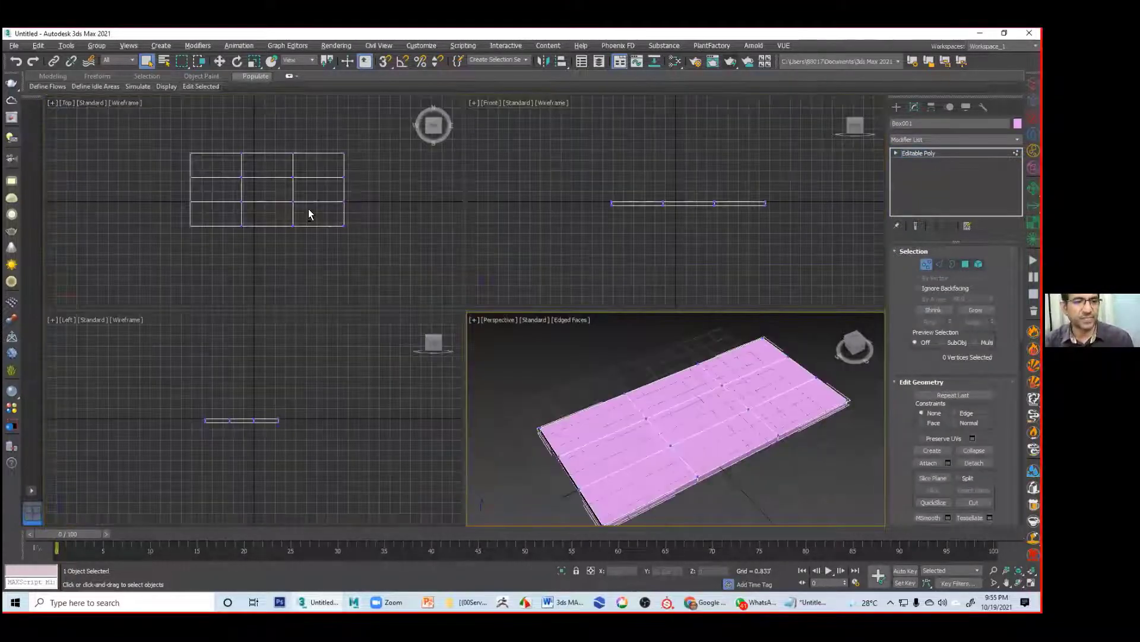
left_click(309, 208)
key("alt+w")
middle_click_drag(365, 285, 434, 274)
left_click_drag(382, 239, 695, 311)
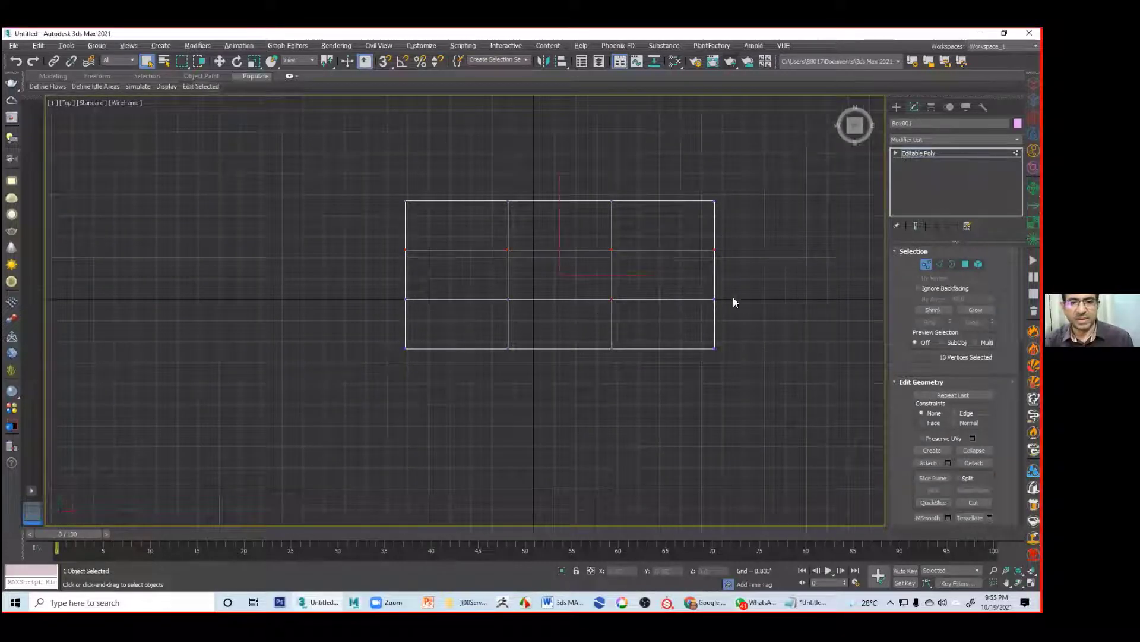
key("r")
left_click_drag(566, 160, 577, 113)
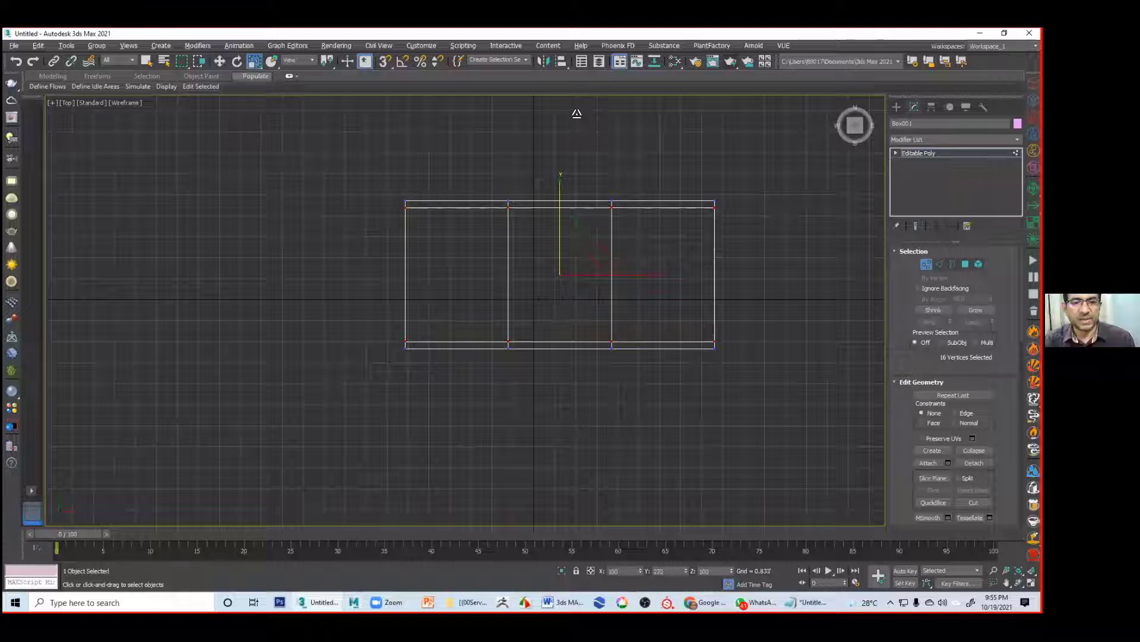
left_click_drag(560, 178, 563, 184)
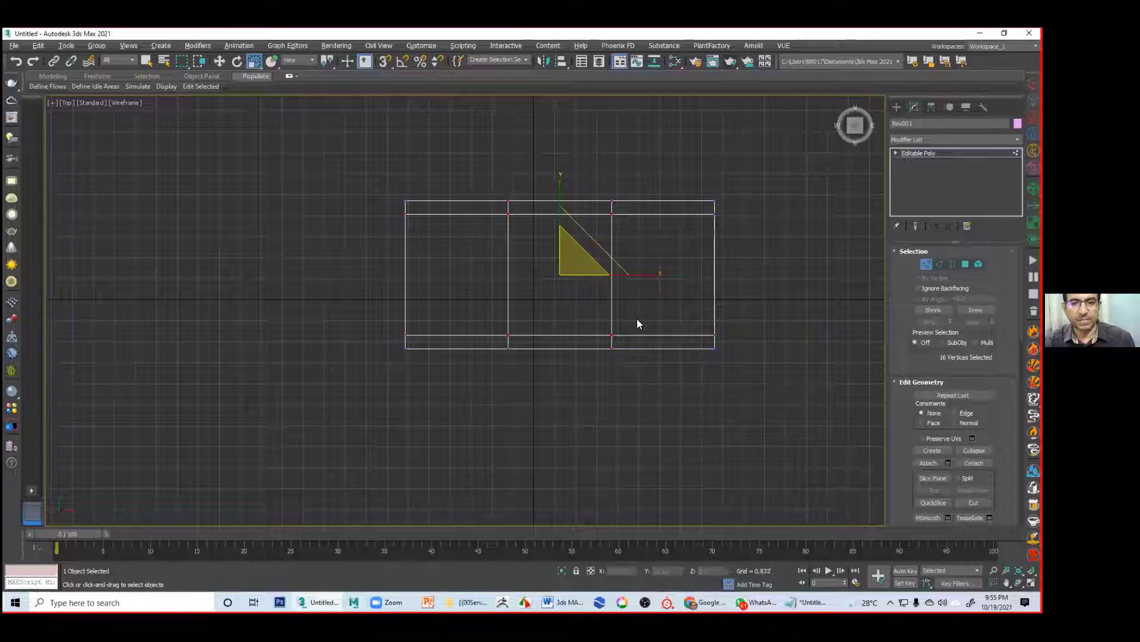
Step: Scale the two inner vertex columns apart along X to sit near the slab's short edges, and return to the perspective view
left_click_drag(655, 274, 725, 276)
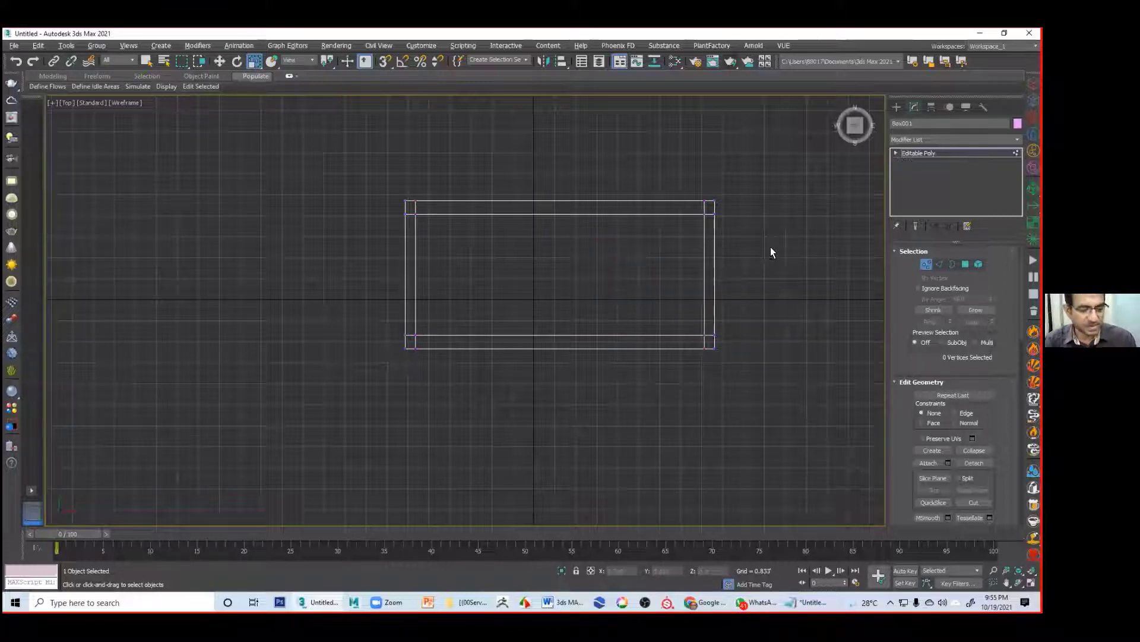
key("alt+w")
left_click(750, 371)
key("alt+w")
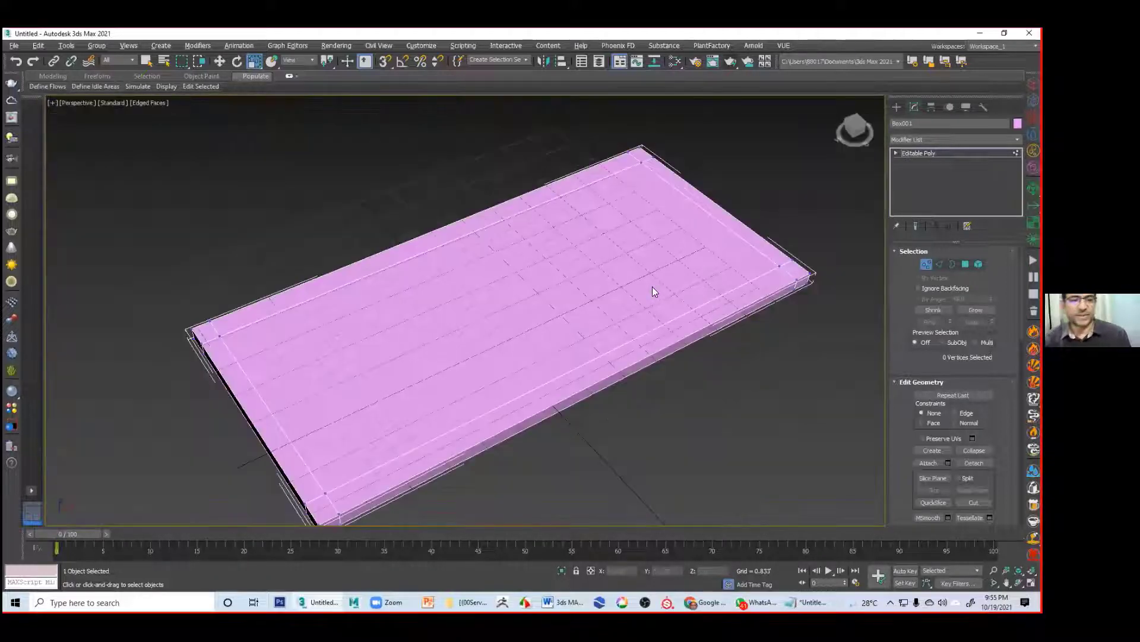
middle_click_drag(641, 313, 729, 320, "alt")
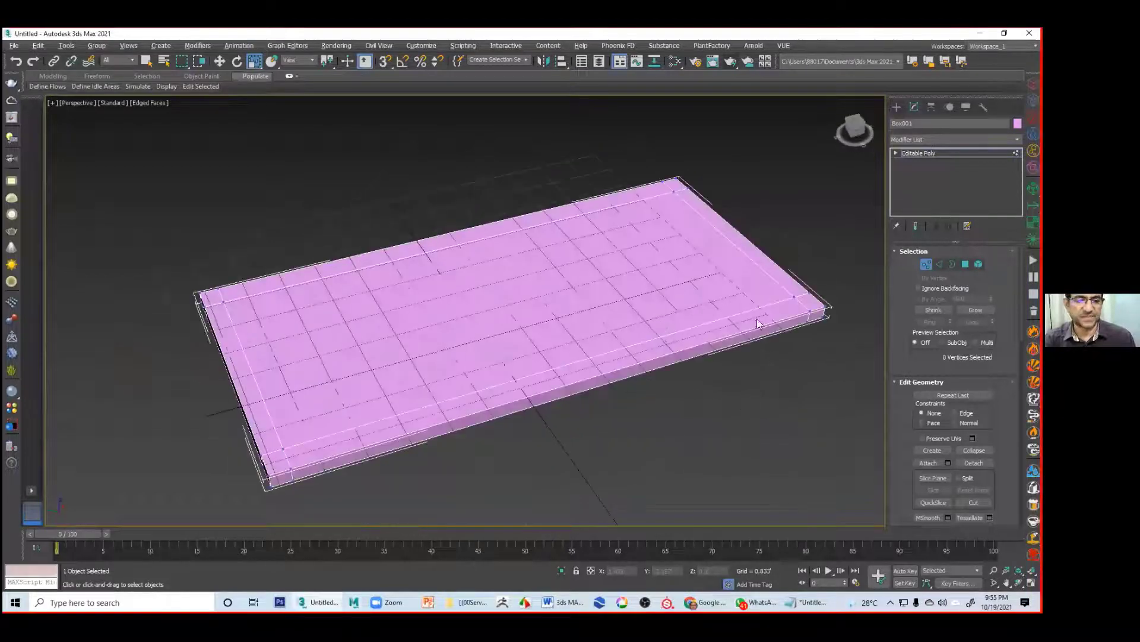
Step: Extrude the four top corner polygons of the slab upward in repeated stages to form tall segmented posts
key("4")
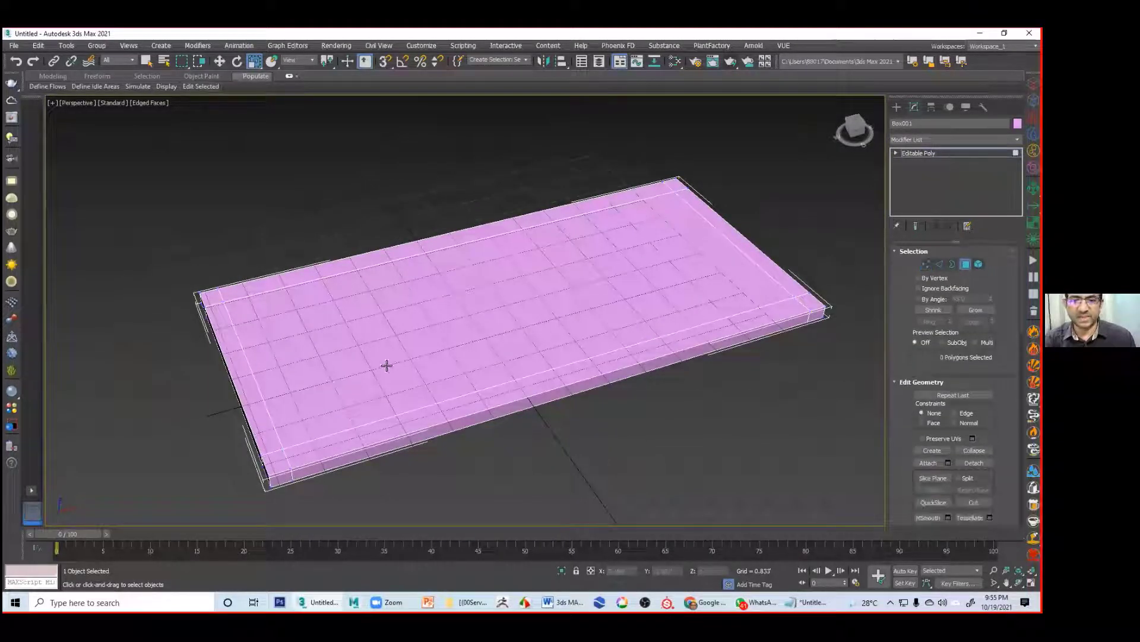
left_click(214, 299)
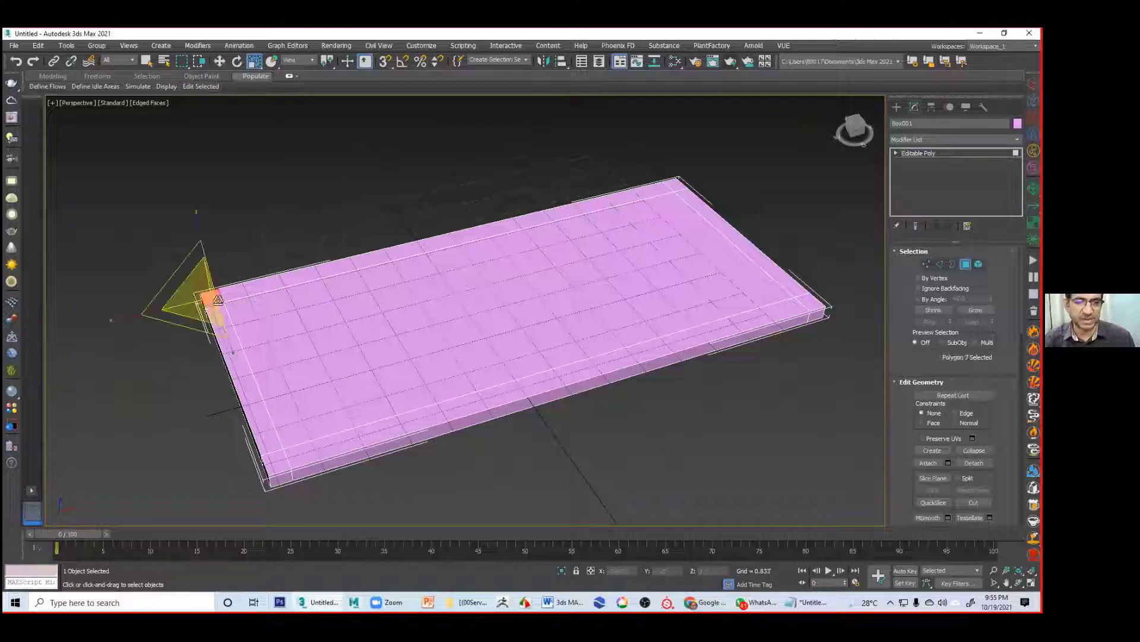
left_click(277, 467, "ctrl")
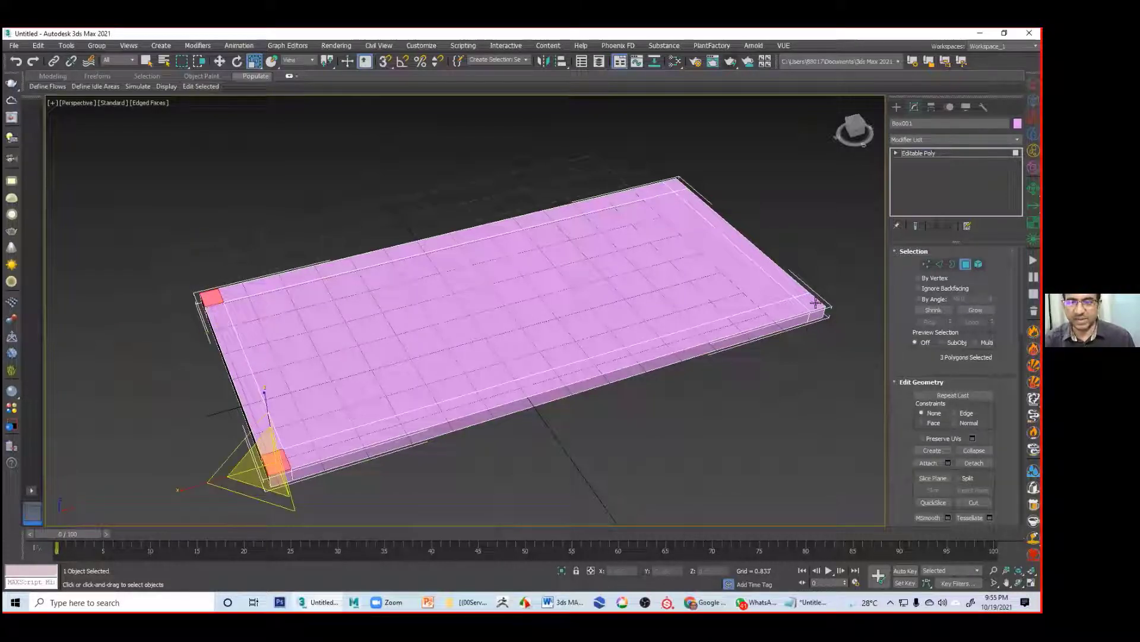
left_click(812, 302, "ctrl")
left_click(676, 186, "ctrl")
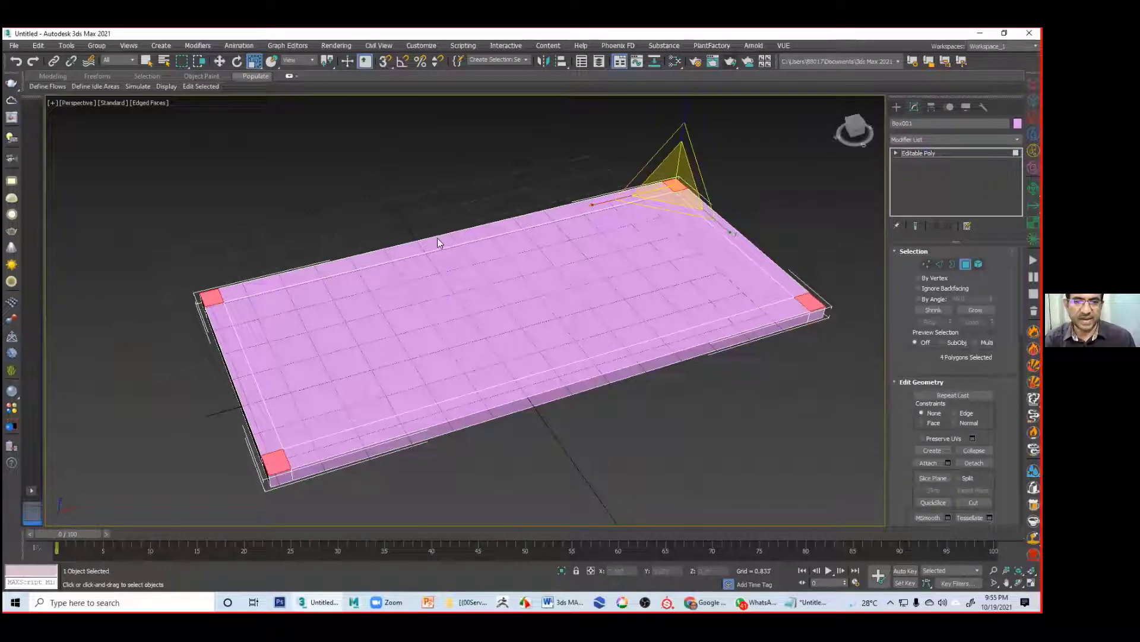
right_click(674, 190)
left_click(623, 215)
left_click_drag(685, 168, 688, 139)
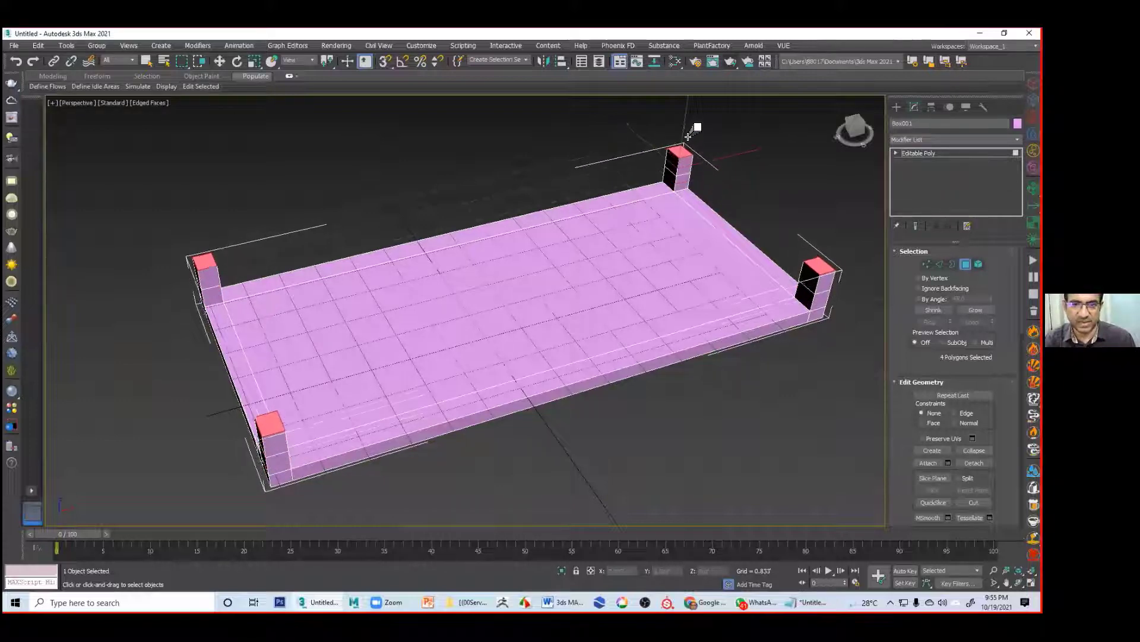
middle_click_drag(693, 120, 666, 265)
left_click_drag(671, 231, 682, 134)
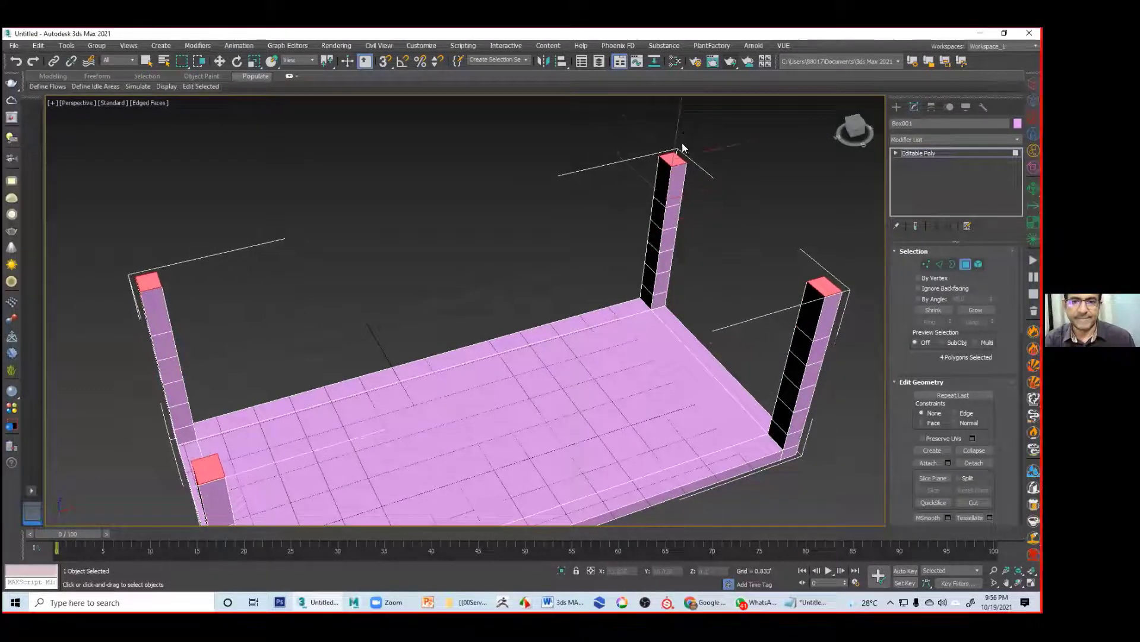
Step: Bridge the facing polygons just above the slab on two posts to form a low rail along one long side
middle_click_drag(697, 217, 714, 151)
left_click(804, 354)
middle_click_drag(805, 354, 396, 319, "alt")
left_click(336, 273, "ctrl")
scroll(903, 481, "down", 5)
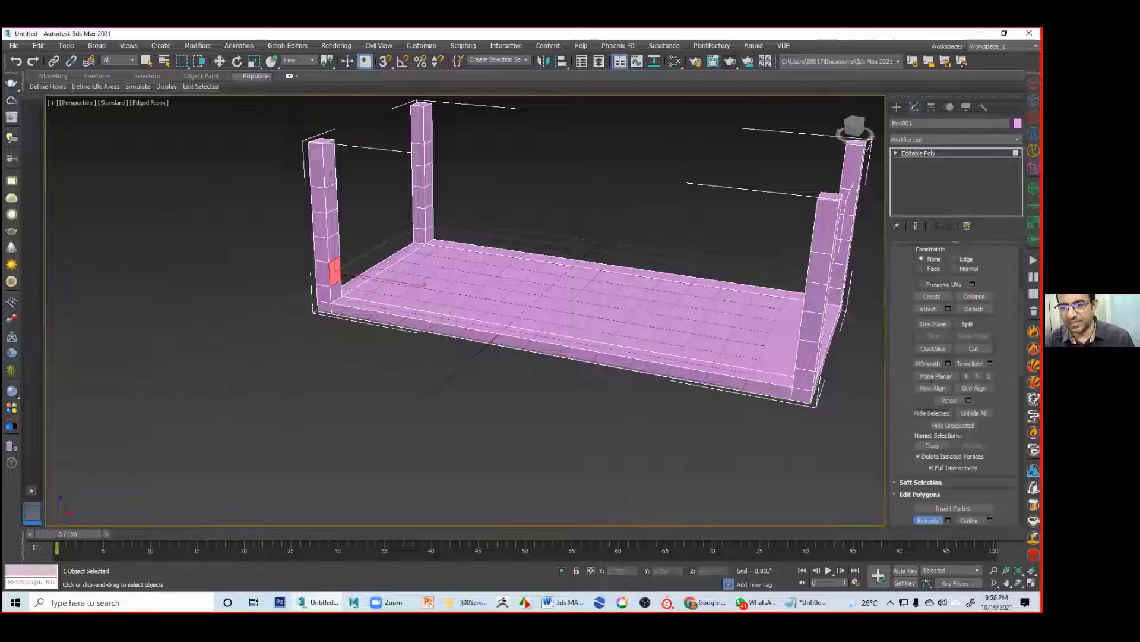
left_click_drag(898, 399, 908, 235)
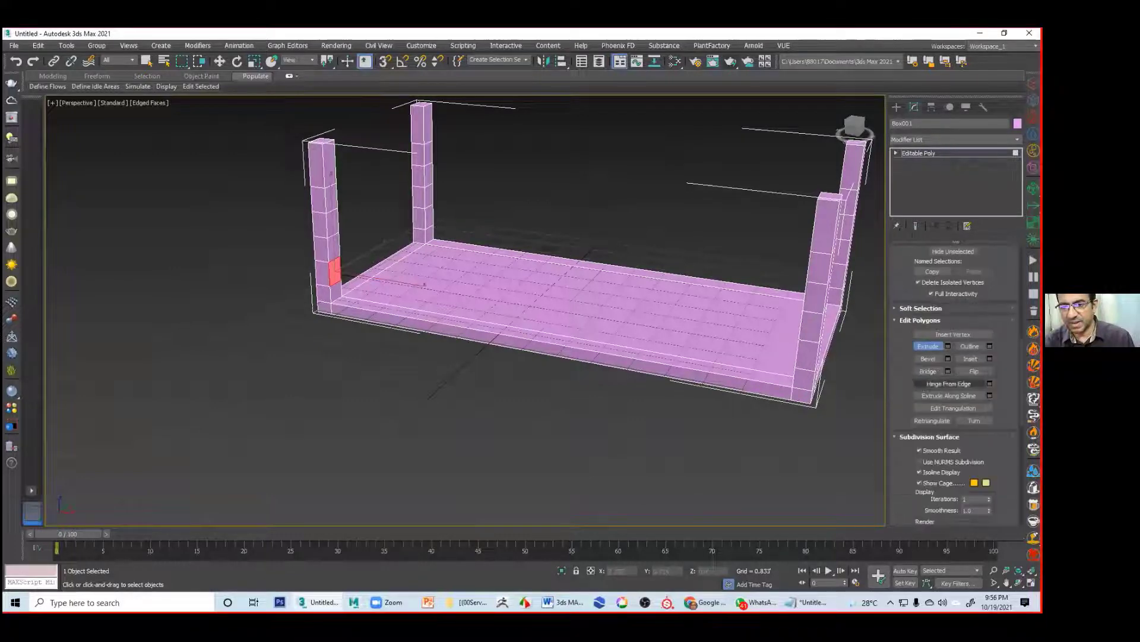
left_click_drag(335, 272, 514, 305)
Step: Bridge the matching facing polygons of the two posts at one short end to form a low rail there
middle_click_drag(522, 311, 510, 239, "alt")
middle_click_drag(448, 301, 424, 177, "alt")
middle_click_drag(411, 253, 679, 394, "alt")
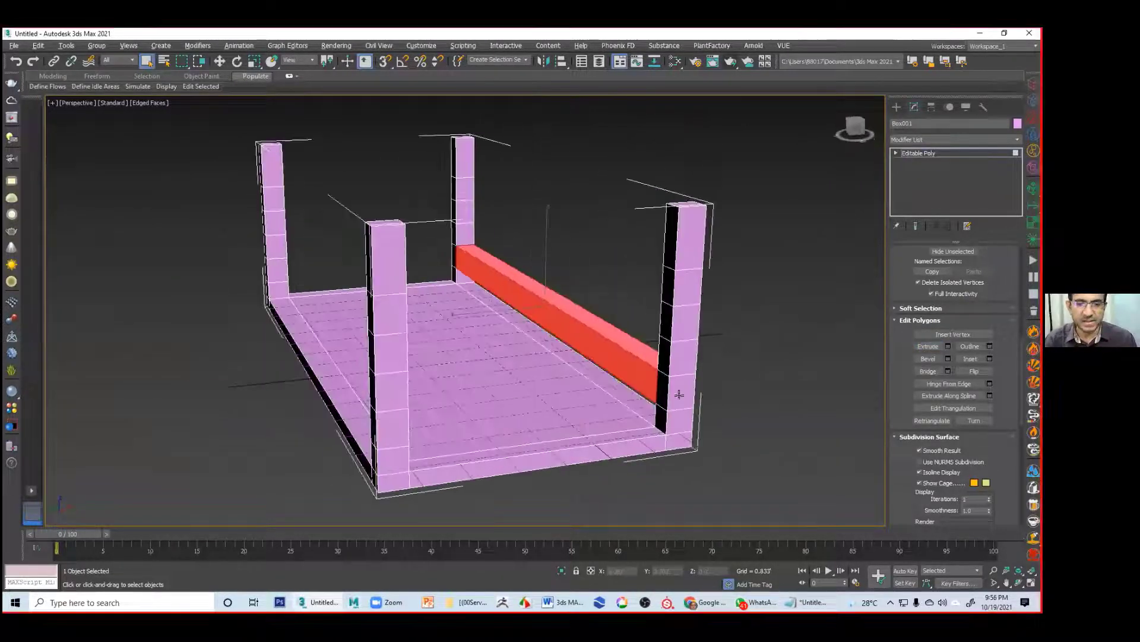
left_click(662, 424)
middle_click_drag(597, 437, 482, 363, "alt")
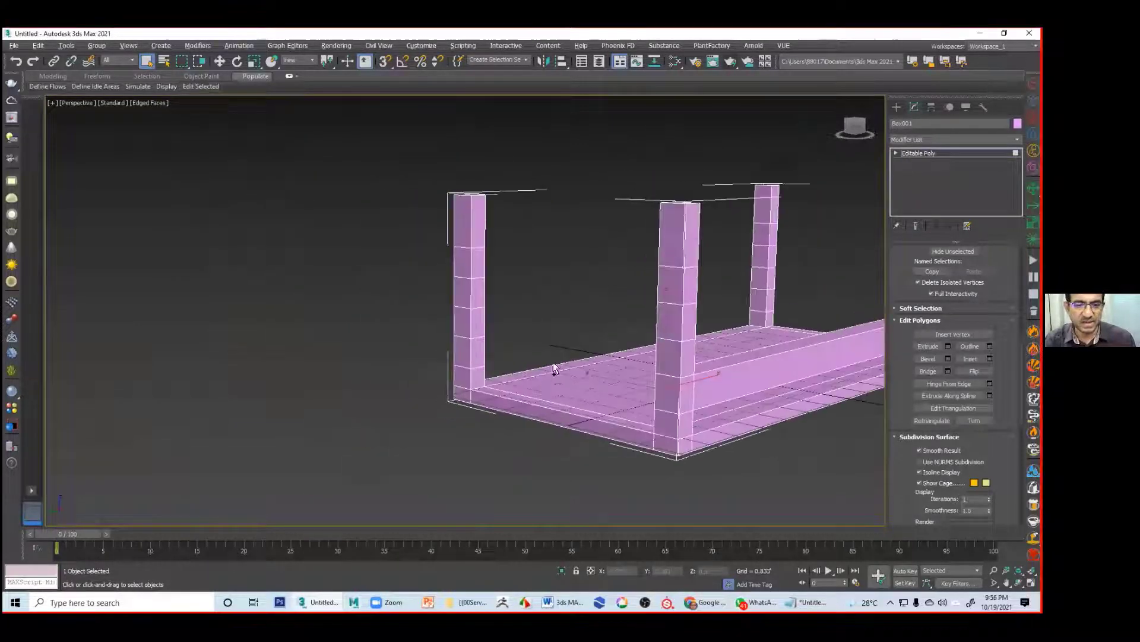
left_click(482, 363, "ctrl")
left_click(927, 372)
Step: Bridge the low facing polygons of the two posts at the opposite short end to add its lower rail
middle_click_drag(720, 354, 321, 243)
left_click(464, 270)
left_click(929, 371)
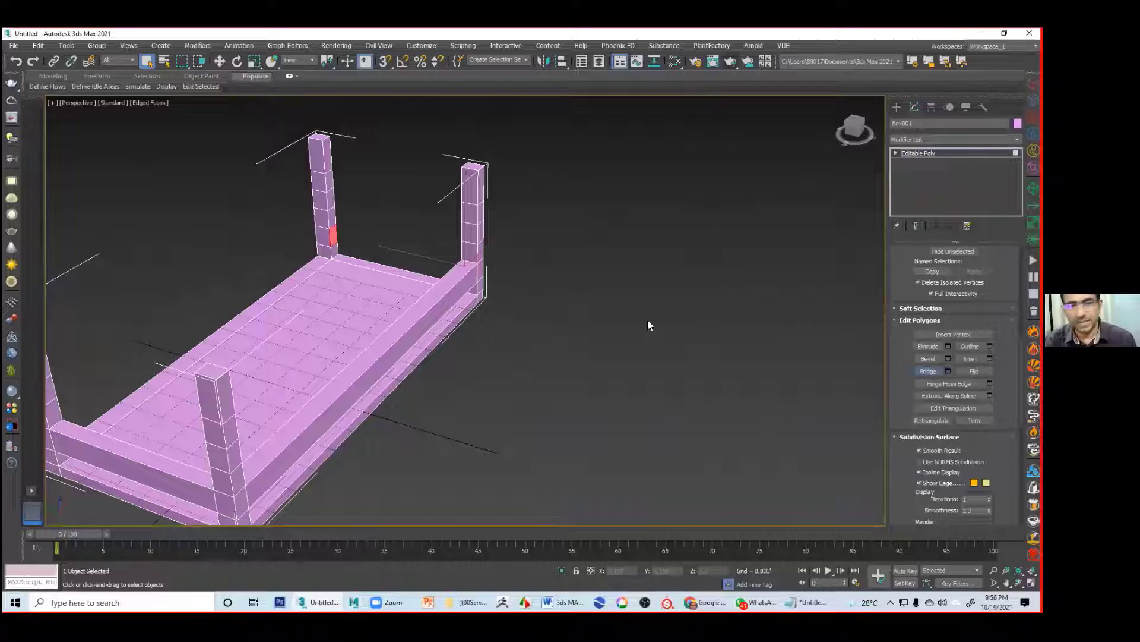
middle_click_drag(400, 258, 348, 231, "alt")
Step: Bridge facing post polygons one segment above the low rails to add second-tier rails across one short end and along the railed long side
left_click(333, 224)
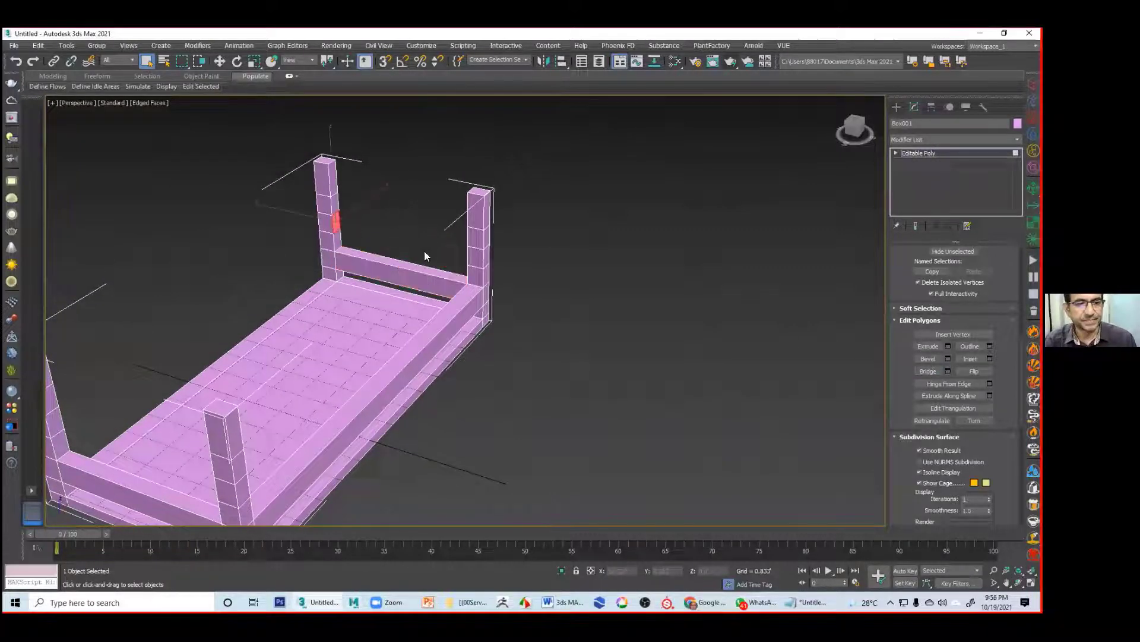
middle_click_drag(483, 254, 535, 232, "alt")
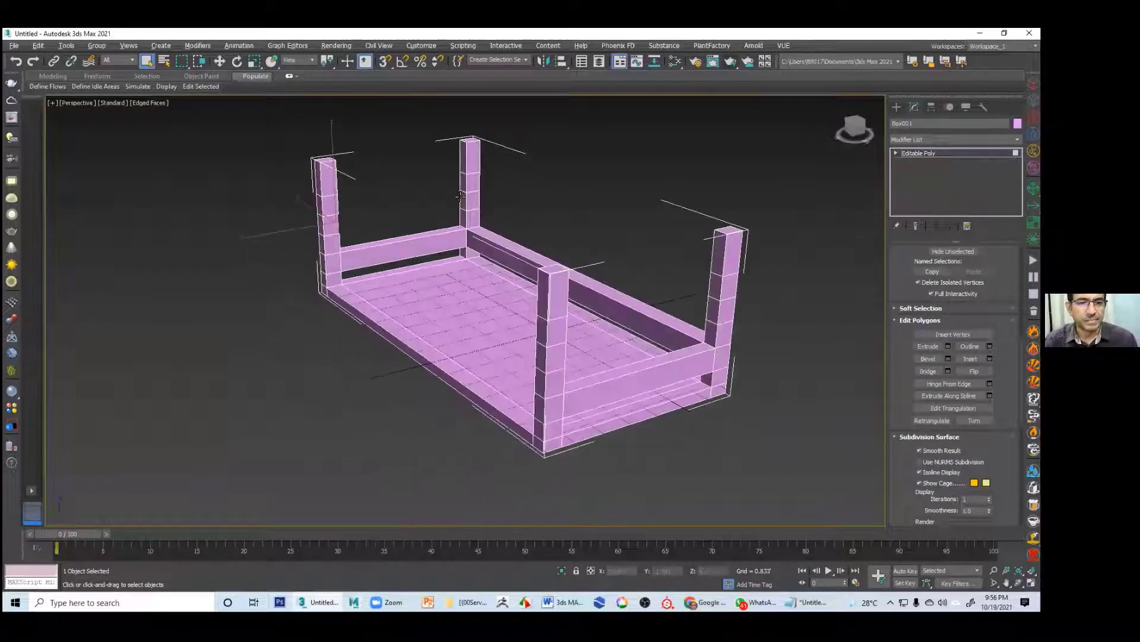
left_click(466, 199, "ctrl")
left_click(928, 370)
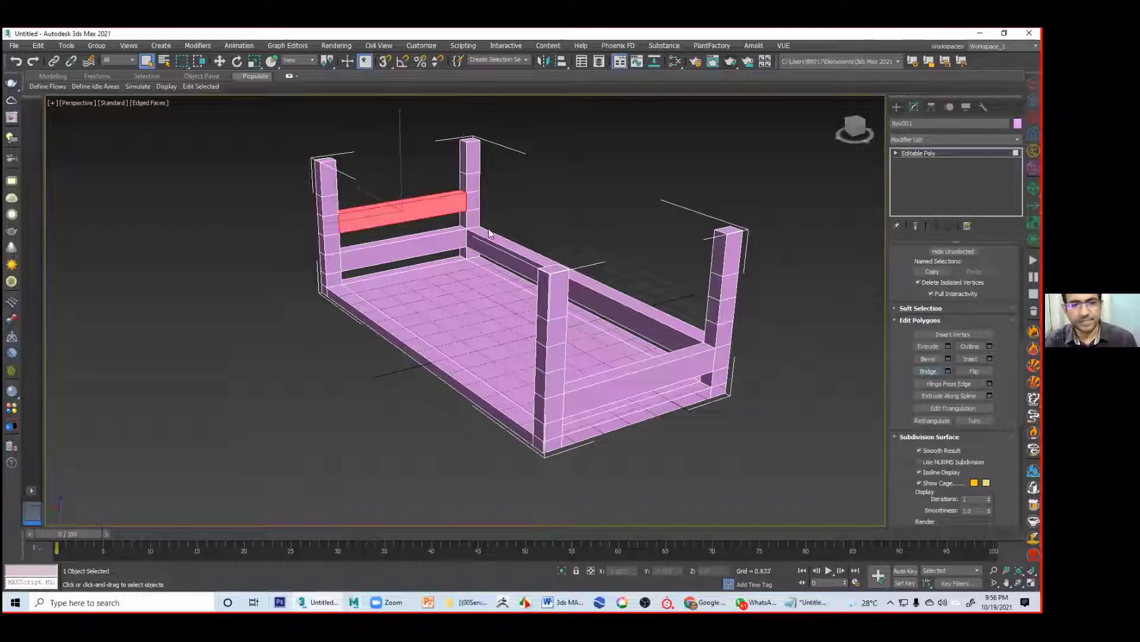
left_click(472, 200)
middle_click_drag(558, 269, 689, 212, "alt")
left_click(698, 154)
left_click(929, 370)
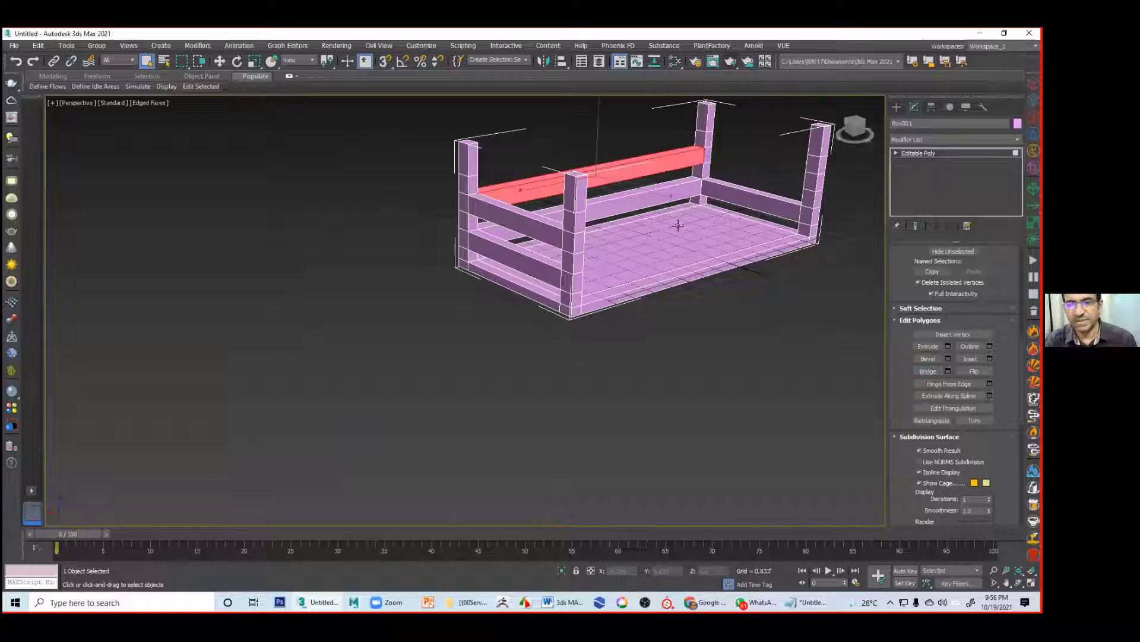
Step: Bridge the second-tier facing polygons of the posts at the remaining short end to complete the middle rails
left_click(709, 156)
middle_click_drag(690, 216, 795, 218, "alt")
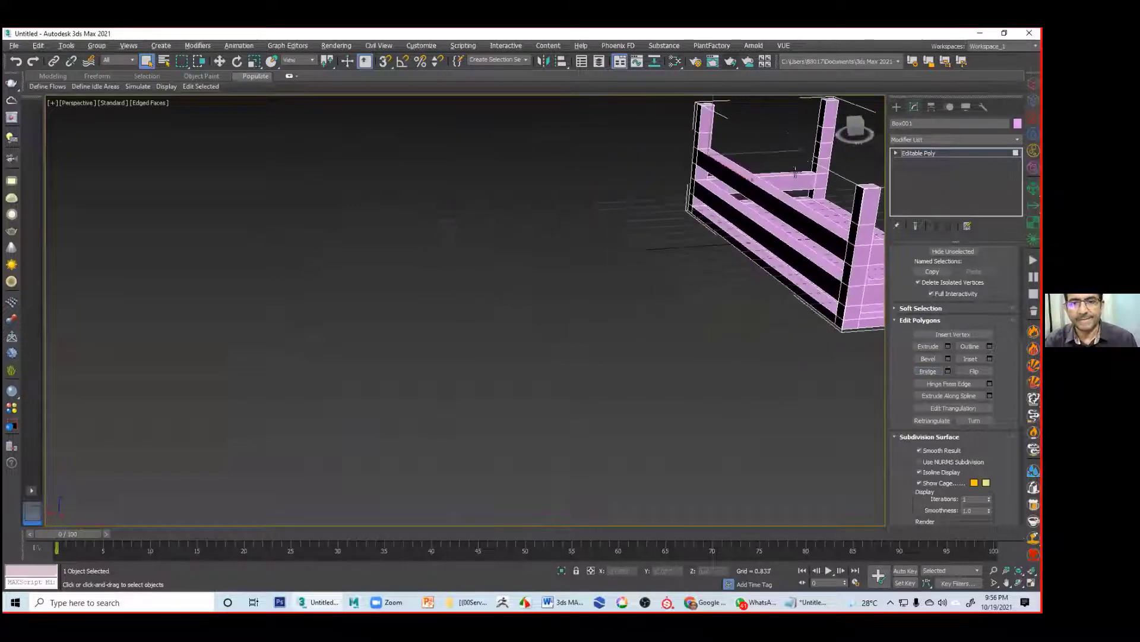
middle_click_drag(818, 136, 769, 179, "alt")
left_click(778, 162)
left_click(928, 371)
middle_click_drag(742, 380, 624, 332, "alt")
middle_click_drag(639, 291, 625, 296, "alt")
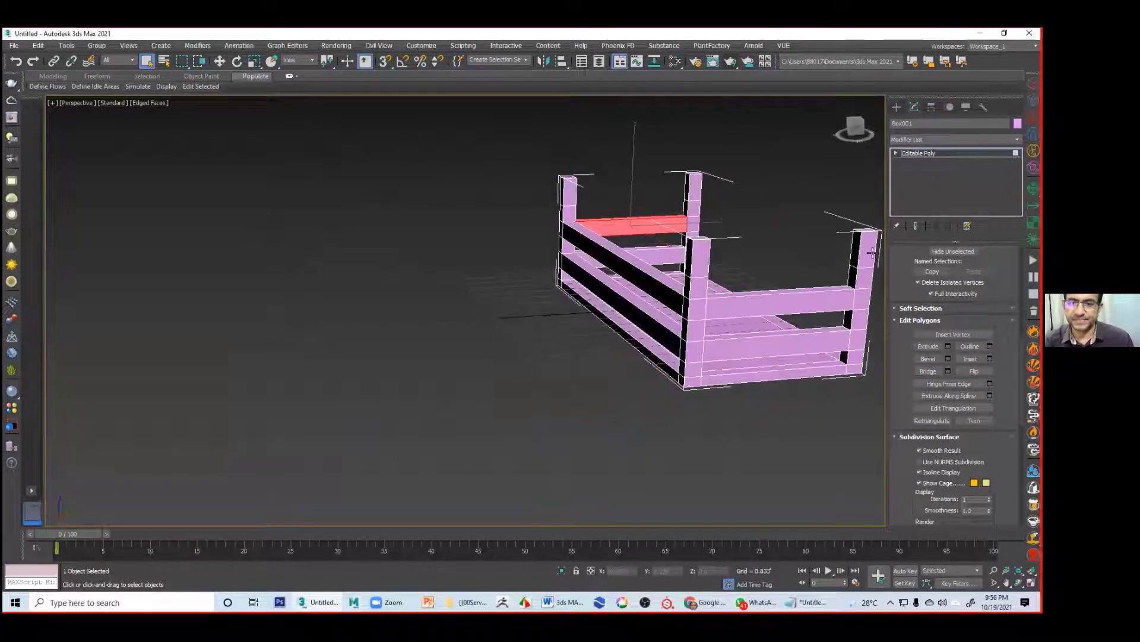
Step: Bridge the facing polygons of the topmost post segments at one short end to form its top rail
left_click(858, 249)
middle_click_drag(859, 249, 580, 302, "alt")
left_click(566, 294)
left_click(927, 371)
middle_click_drag(689, 361, 438, 404)
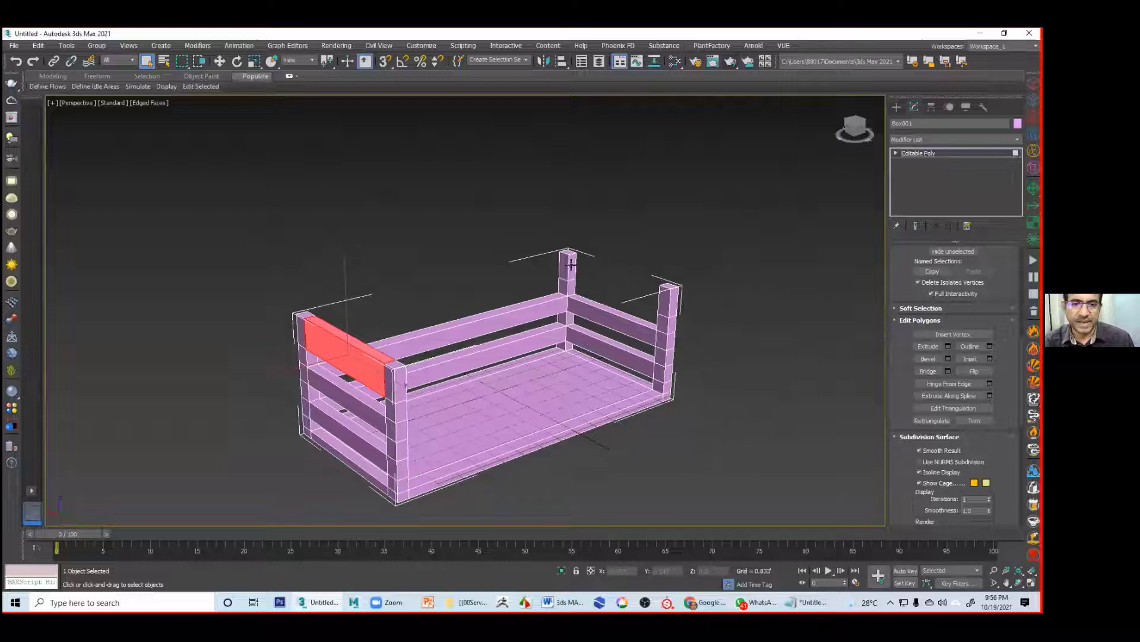
Step: Bridge the facing polygons of the topmost post segments at the remaining short end to form its top rail
left_click(568, 268)
middle_click_drag(574, 268, 676, 252, "alt")
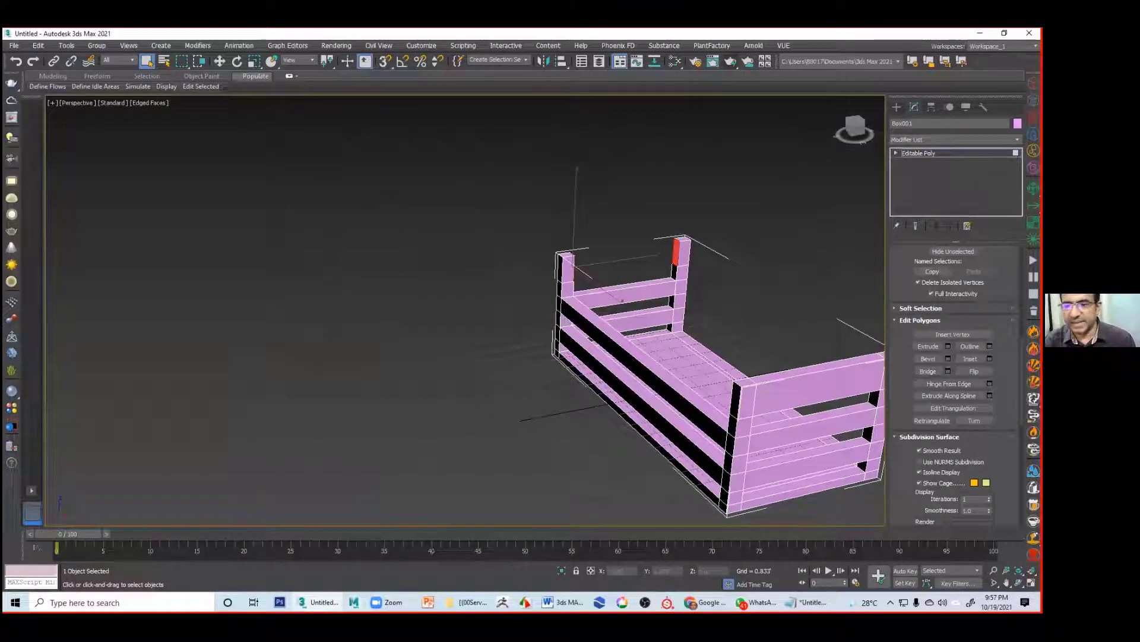
left_click(928, 371)
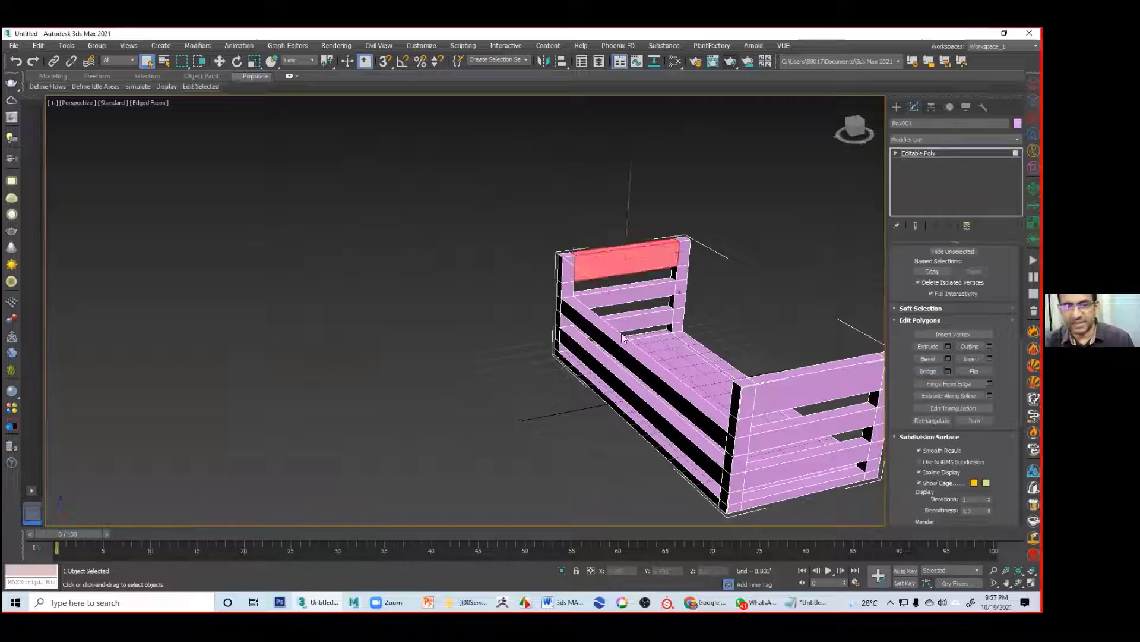
Step: Bridge the facing polygons of the topmost post segments along the railed long side to complete its top rail
middle_click_drag(383, 347, 178, 357, "alt")
middle_click_drag(404, 357, 497, 352, "alt")
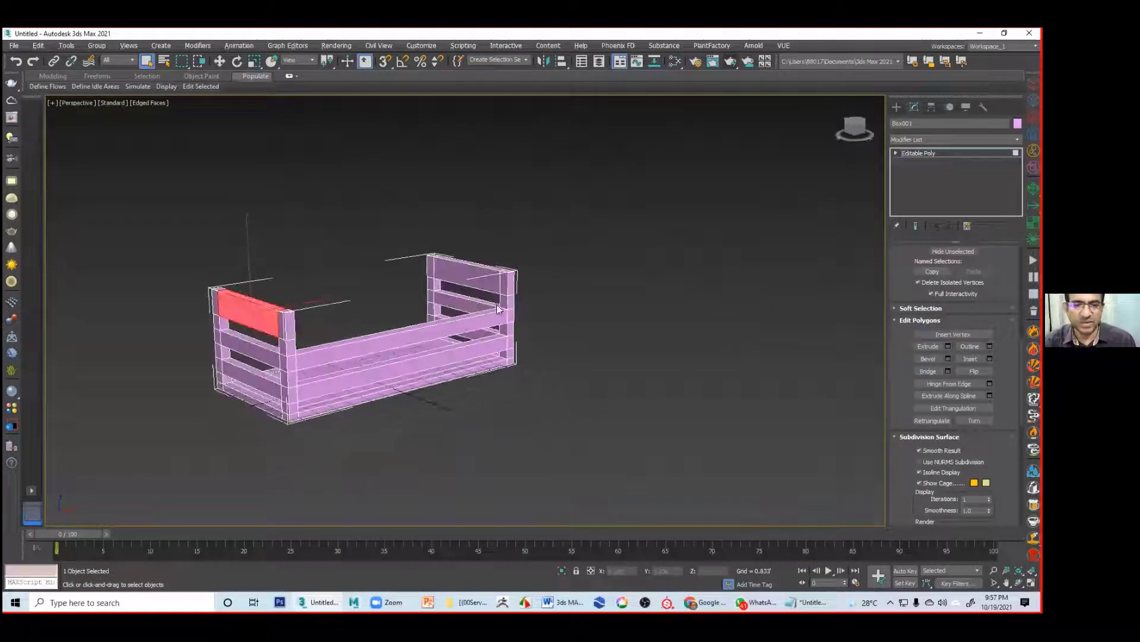
middle_click_drag(282, 312, 375, 264, "alt")
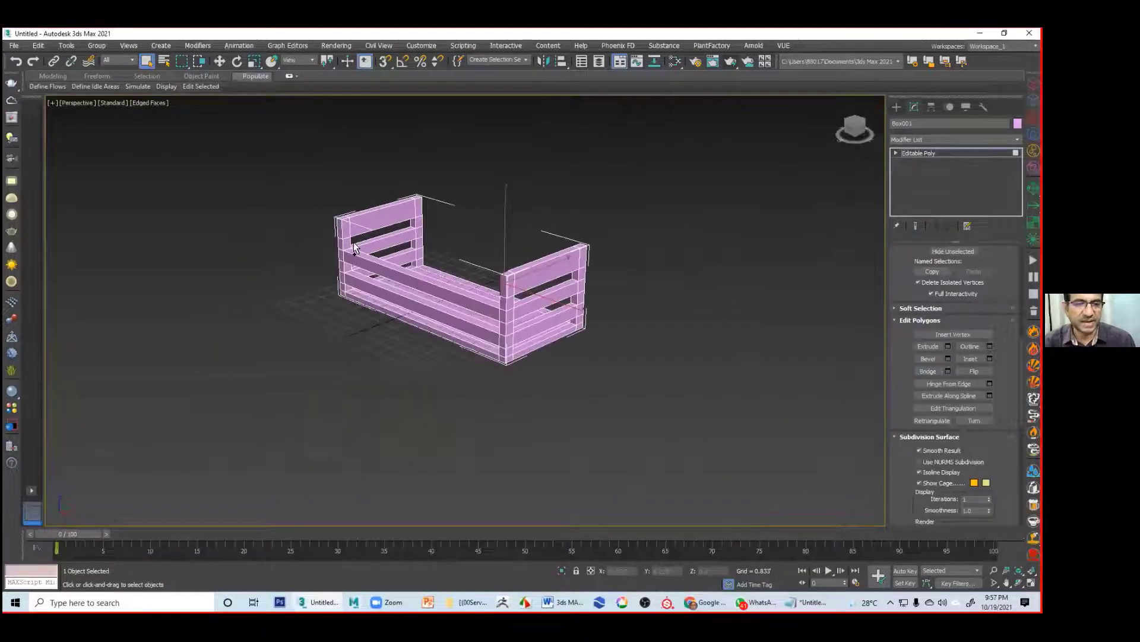
middle_click_drag(599, 416, 715, 433, "alt")
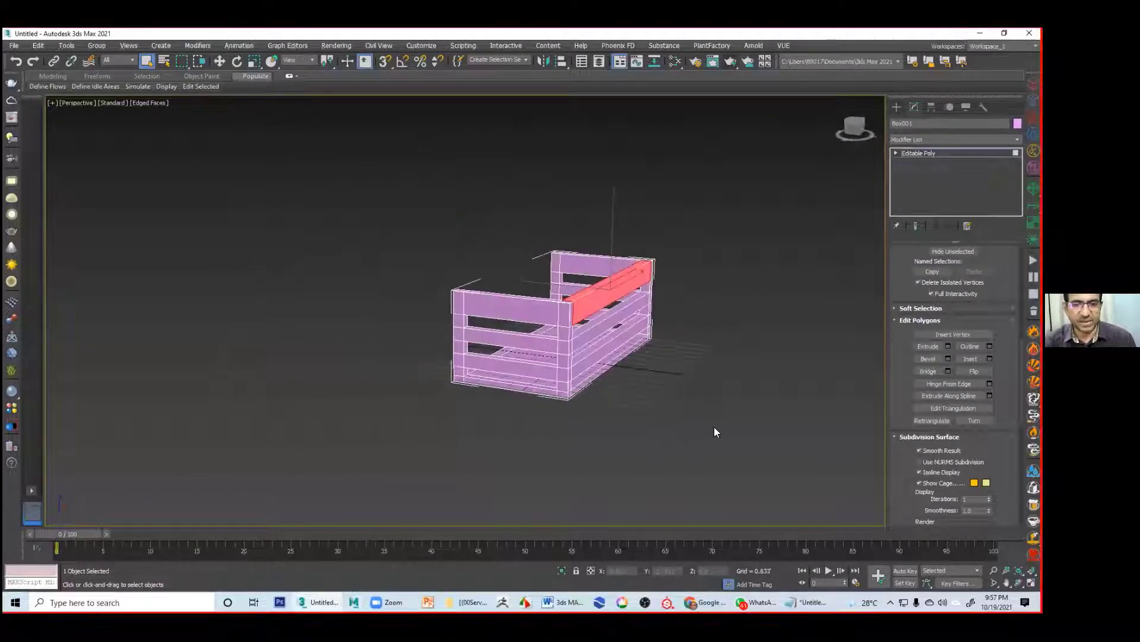
middle_click_drag(570, 385, 511, 371, "alt")
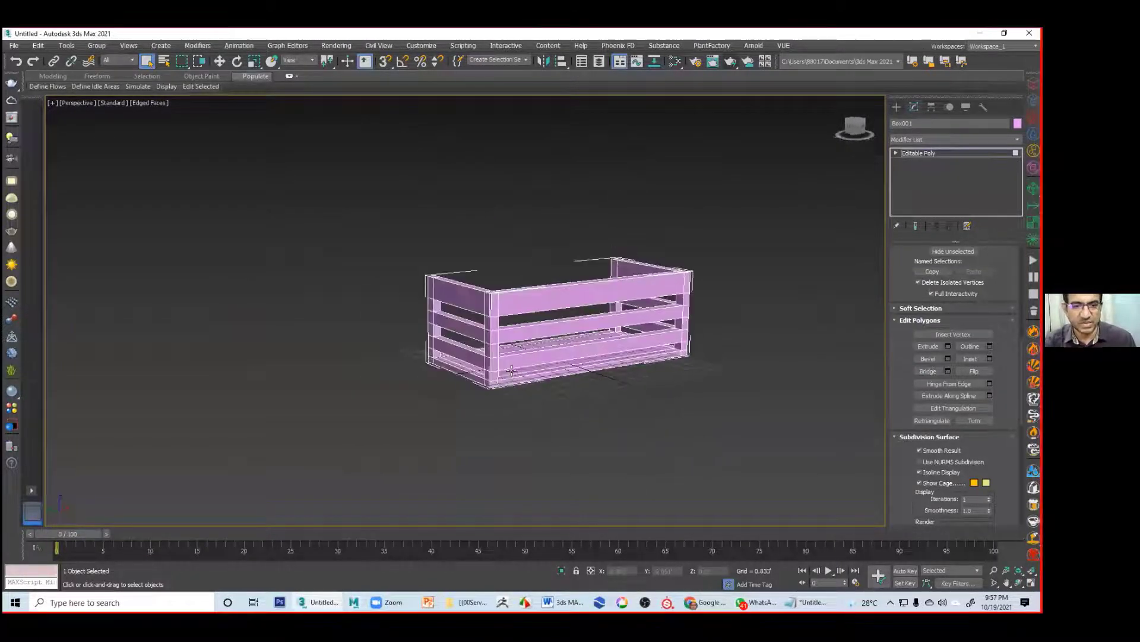
Step: Try to extrude the outer faces of the top rails around the three railed sides
left_click(461, 297)
middle_click_drag(461, 297, 546, 318, "alt")
left_click(454, 262)
middle_click_drag(454, 262, 451, 261, "alt")
left_click_drag(450, 256, 476, 307)
middle_click_drag(477, 307, 437, 319, "alt")
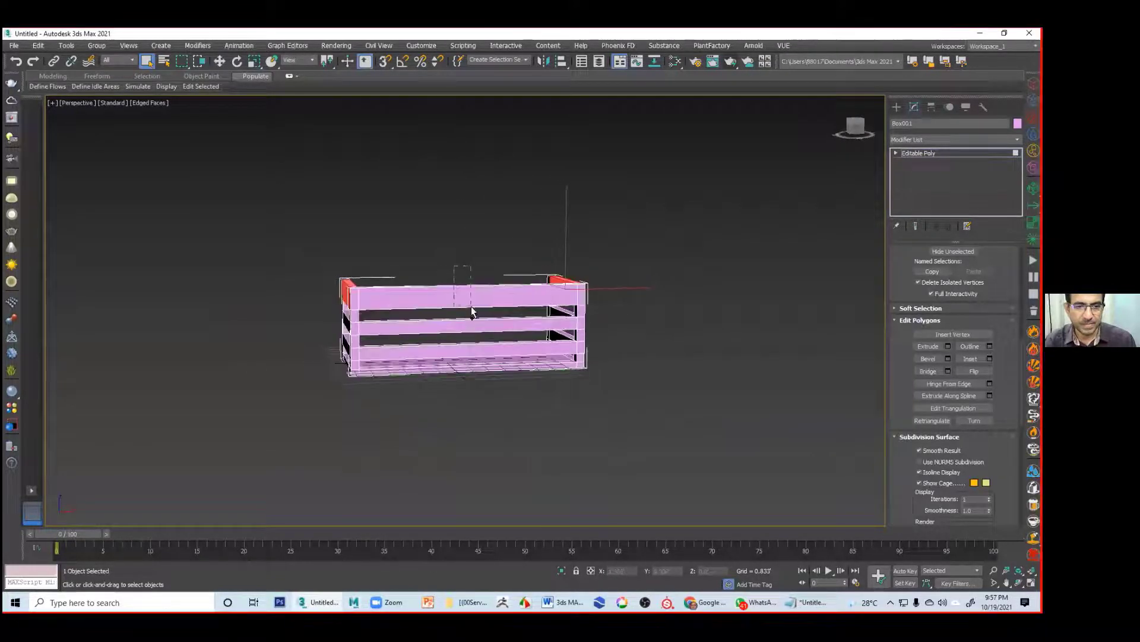
left_click(473, 311, "ctrl")
middle_click_drag(462, 344, 460, 300, "alt")
right_click(460, 299)
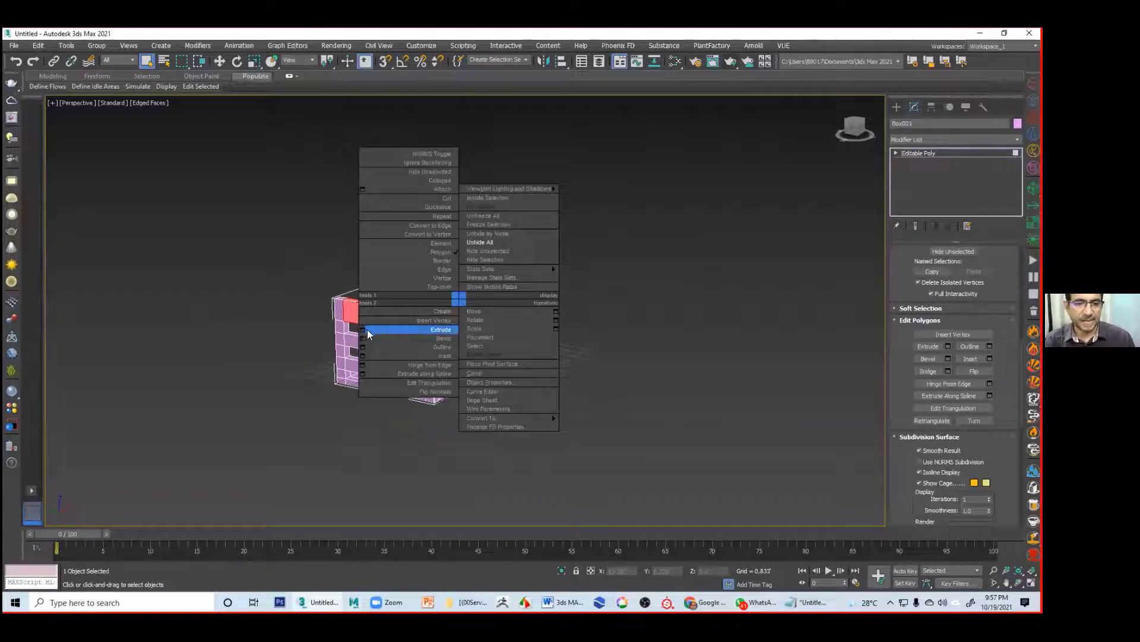
left_click(369, 329)
left_click(474, 317)
left_click(502, 337)
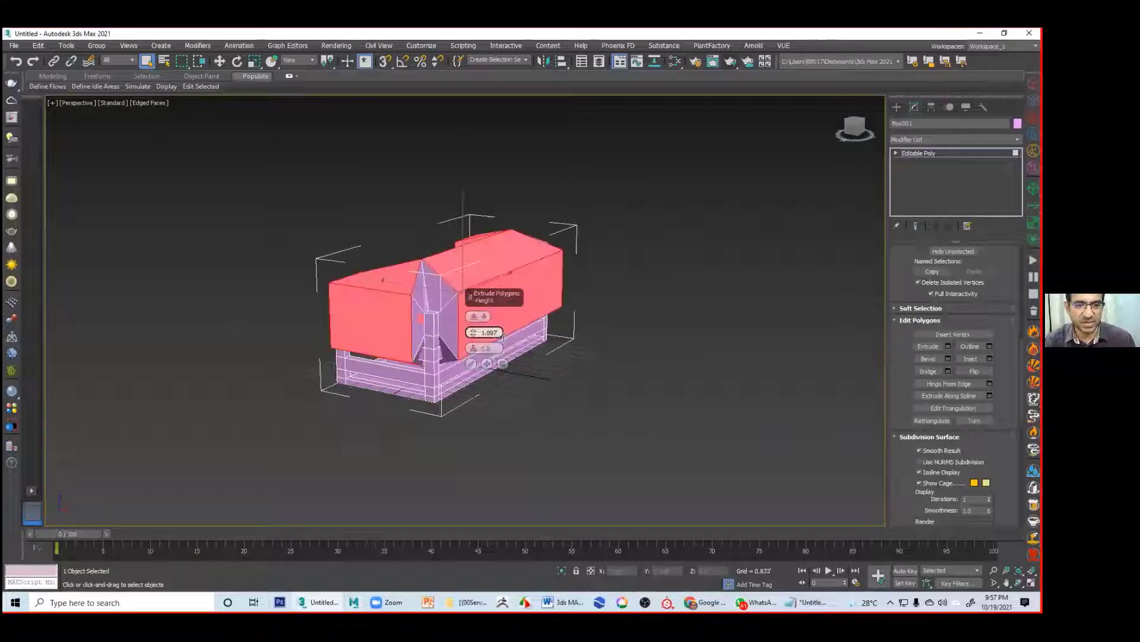
left_click_drag(474, 339, 473, 396)
mouse_move(468, 397)
middle_mouse_down("alt")
mouse_move(519, 409)
mouse_move(529, 427)
mouse_move(451, 412)
mouse_move(468, 404)
middle_mouse_up("alt")
left_click(471, 363)
Step: Extrude the low side polygons of the base and posts outward along the open long side to form a wide platform
left_click(611, 382)
middle_click_drag(611, 382, 524, 390, "alt")
left_click(519, 376)
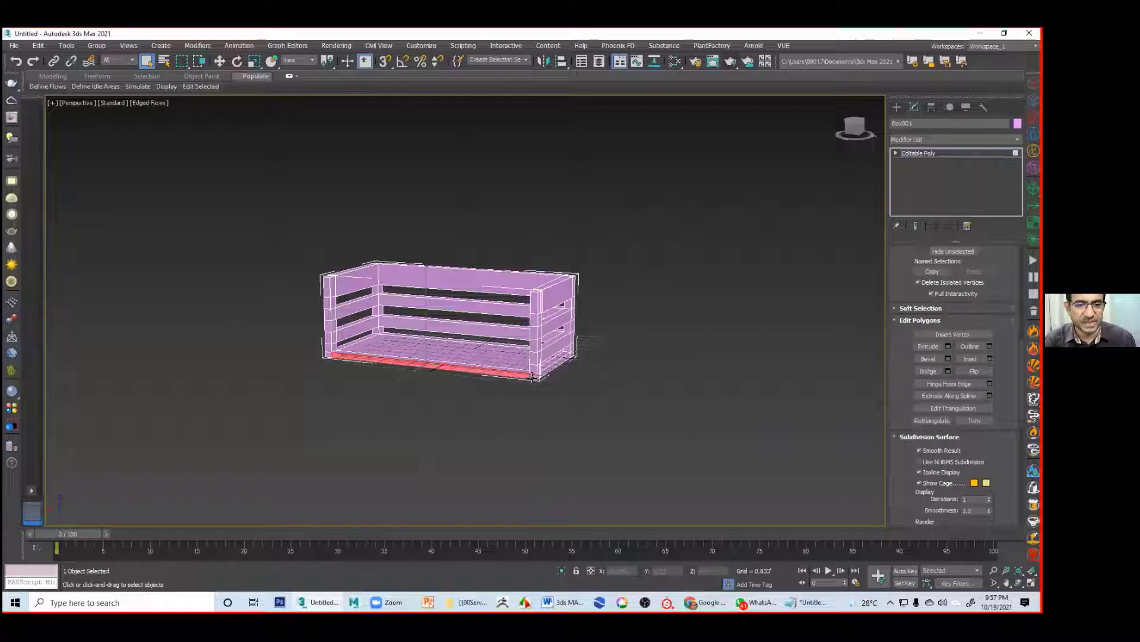
right_click(364, 359)
left_click(333, 386)
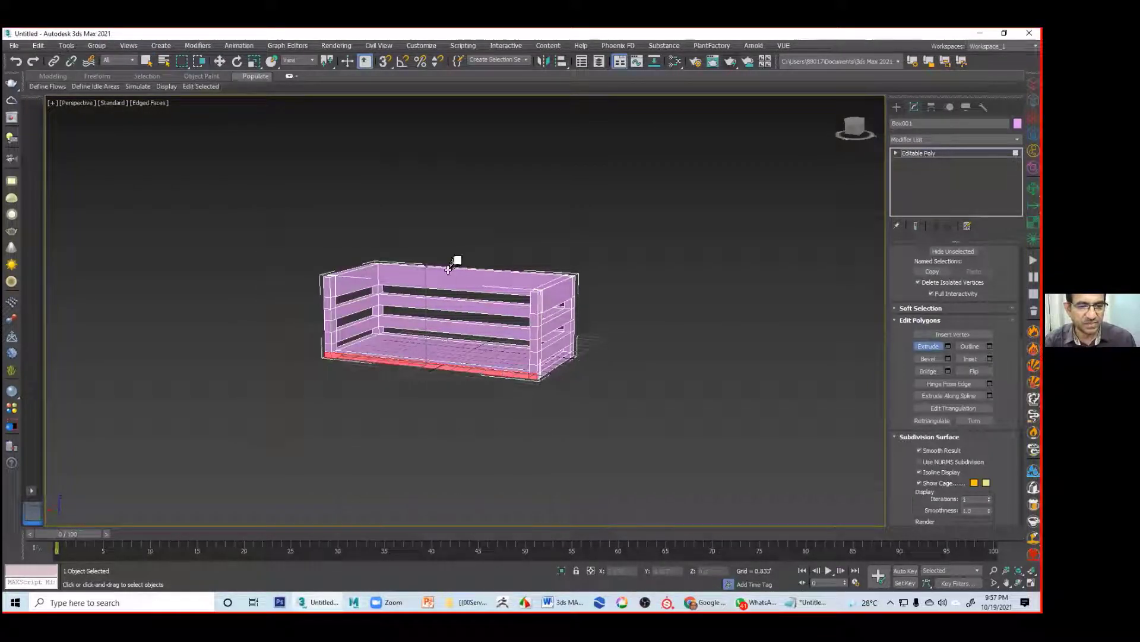
left_click_drag(443, 284, 679, 34)
Step: Extrude the platform's two short end faces outward to lengthen it in both directions beyond the posts
middle_click_drag(670, 377, 637, 386, "alt")
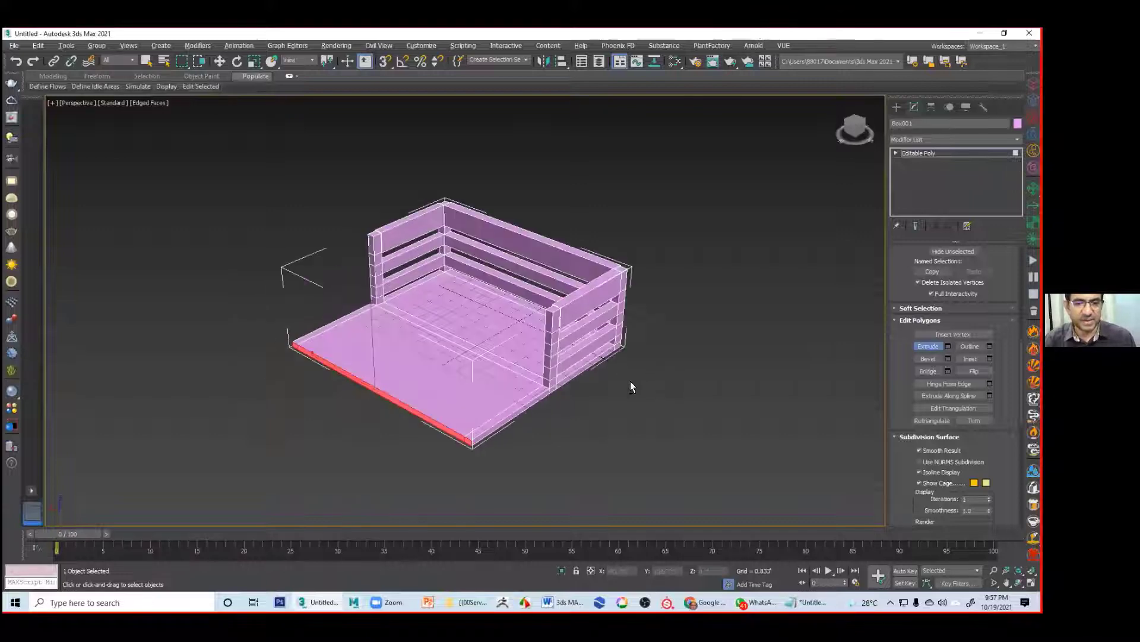
left_click_drag(516, 420, 785, 112)
middle_click_drag(469, 383, 522, 383, "alt")
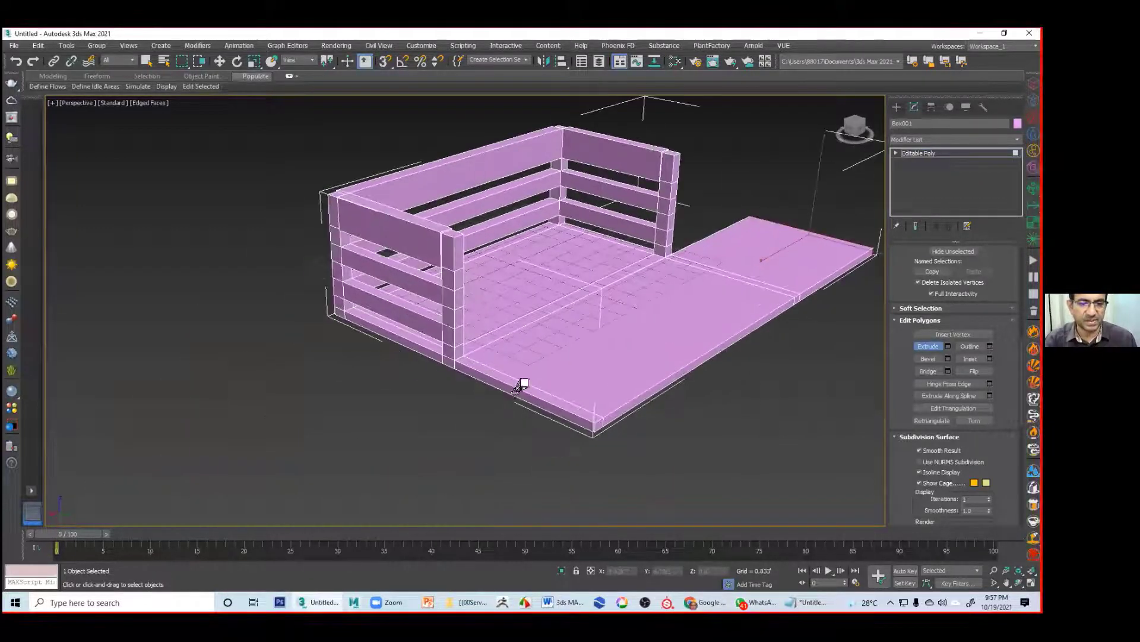
middle_click_drag(666, 307, 562, 340)
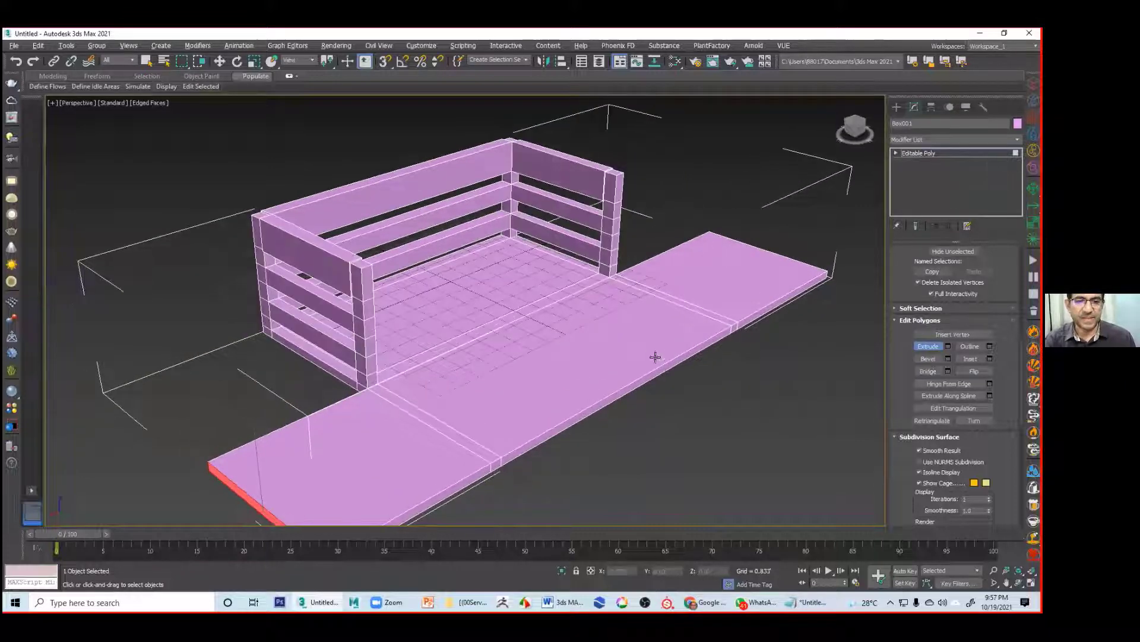
middle_click_drag(665, 354, 422, 282, "alt")
middle_click_drag(469, 209, 415, 226, "alt")
middle_click_drag(472, 237, 516, 313)
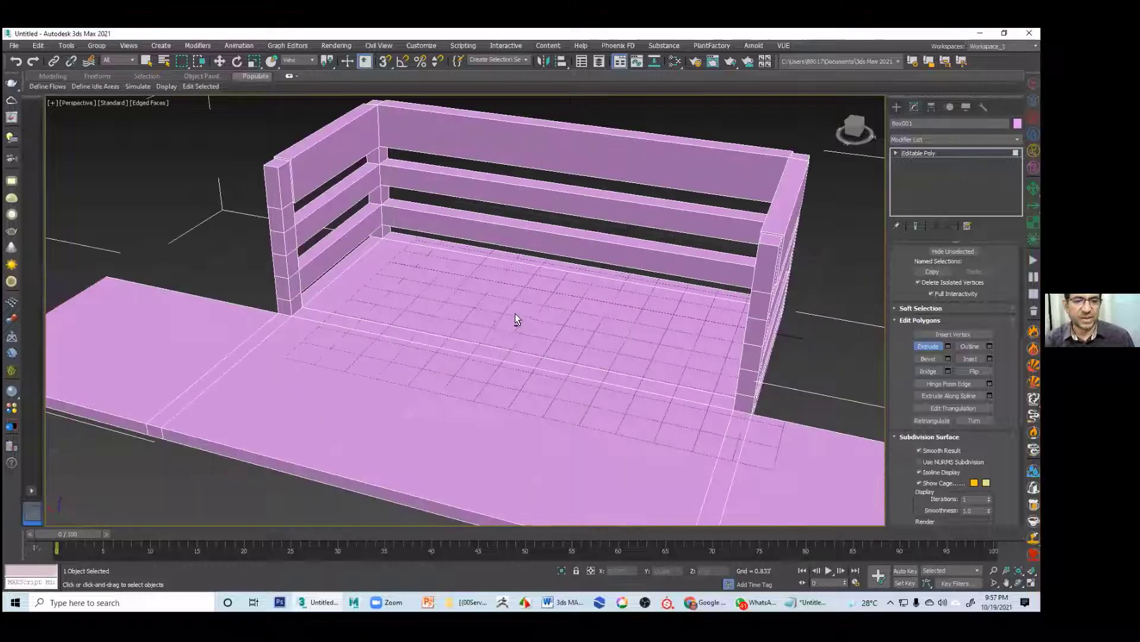
scroll(517, 313, "up", 2)
scroll(559, 328, "down", 5)
middle_click_drag(454, 291, 701, 286, "alt")
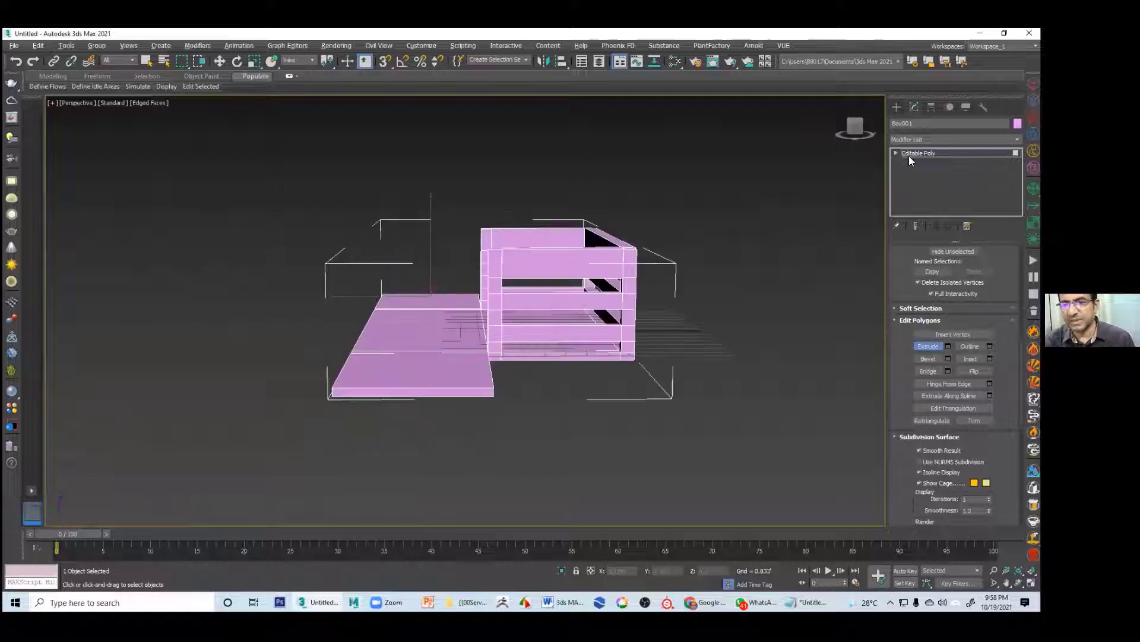
Step: Assign material ID 12 to all polygons of the top rails and topmost post segments, leave polygon editing and deselect the object
key("4")
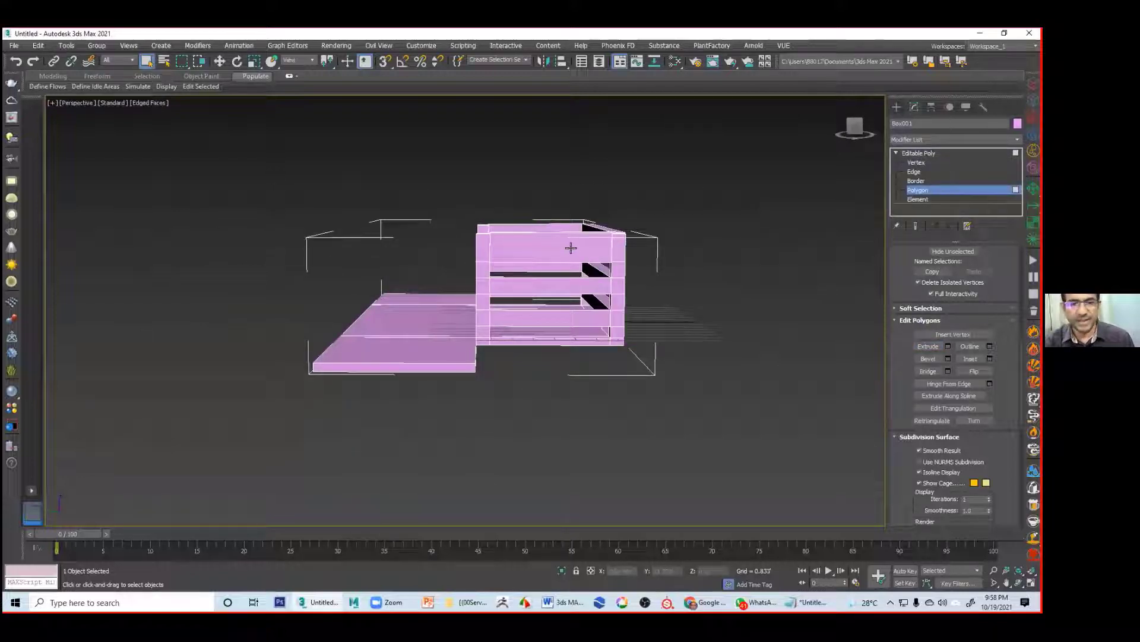
middle_click_drag(571, 248, 495, 226, "alt")
left_click_drag(436, 206, 661, 259)
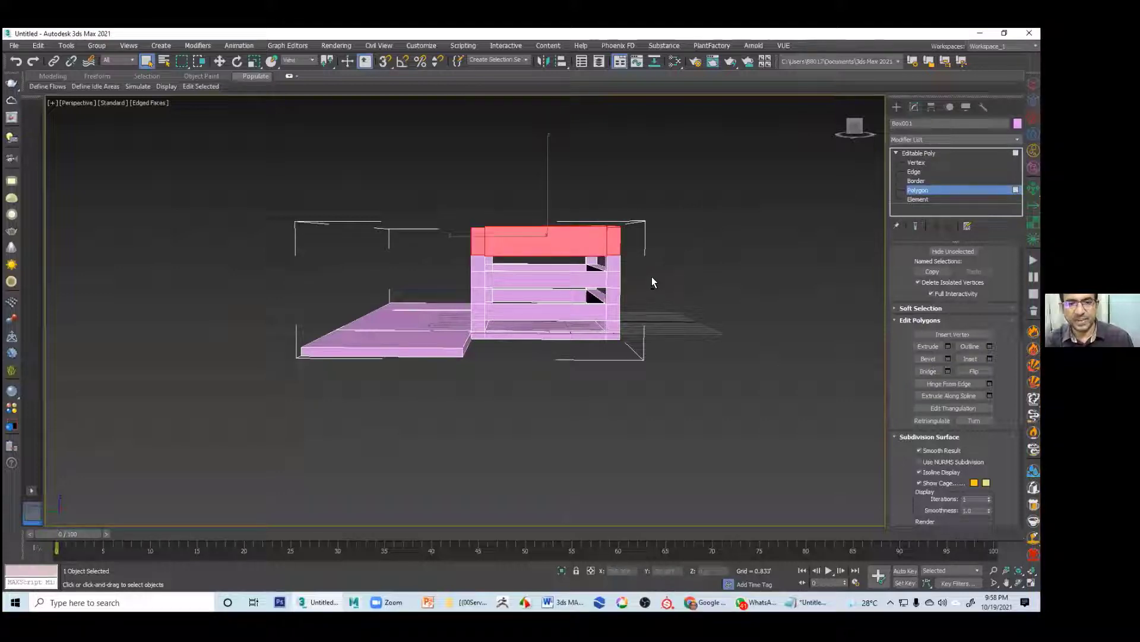
key("shift+z")
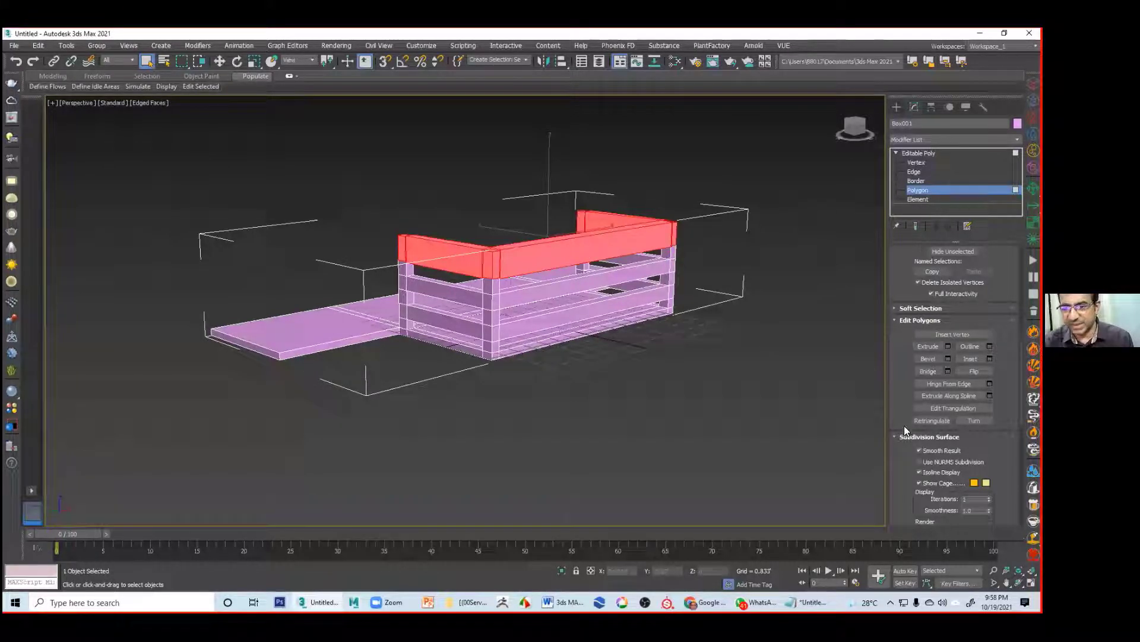
scroll(954, 356, "down", 10)
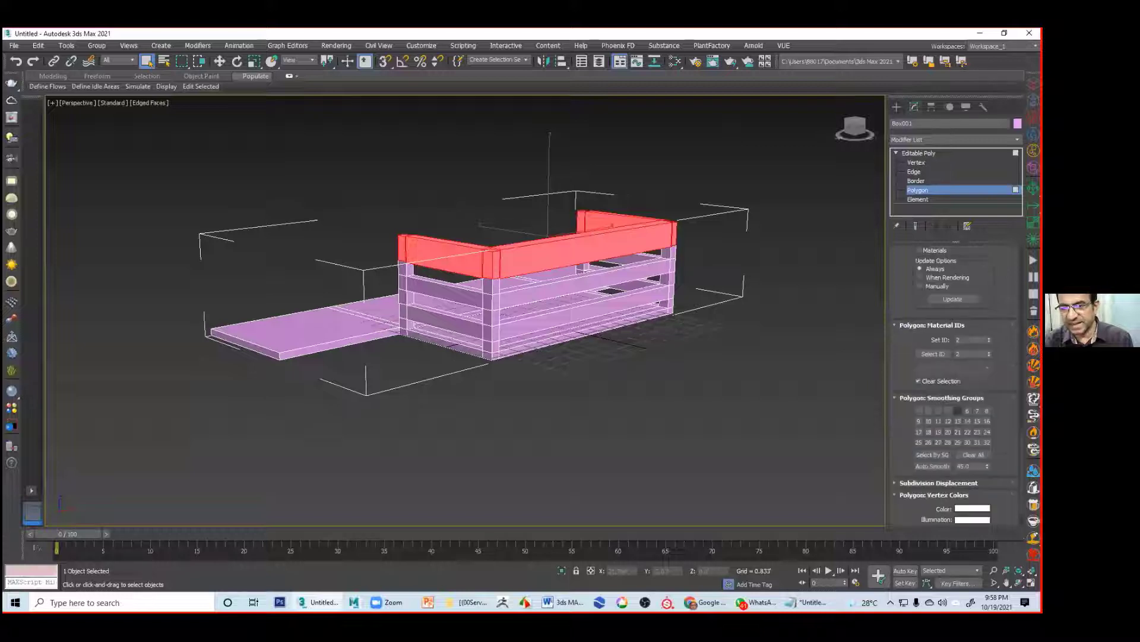
left_click_drag(989, 340, 989, 319)
left_click(989, 341)
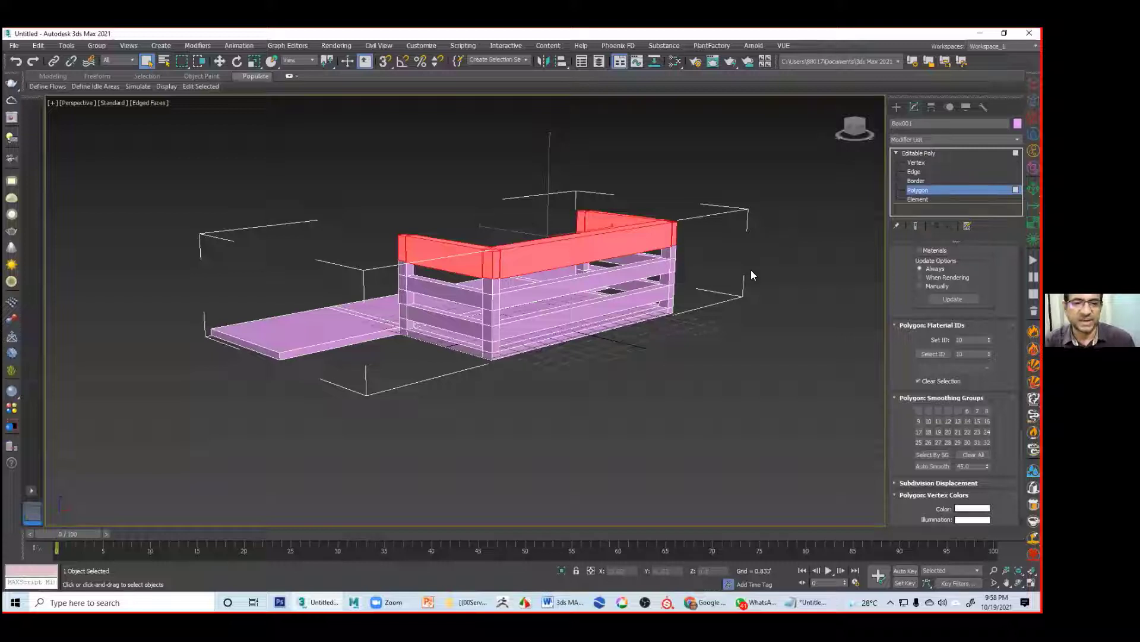
middle_click_drag(692, 308, 584, 257, "alt")
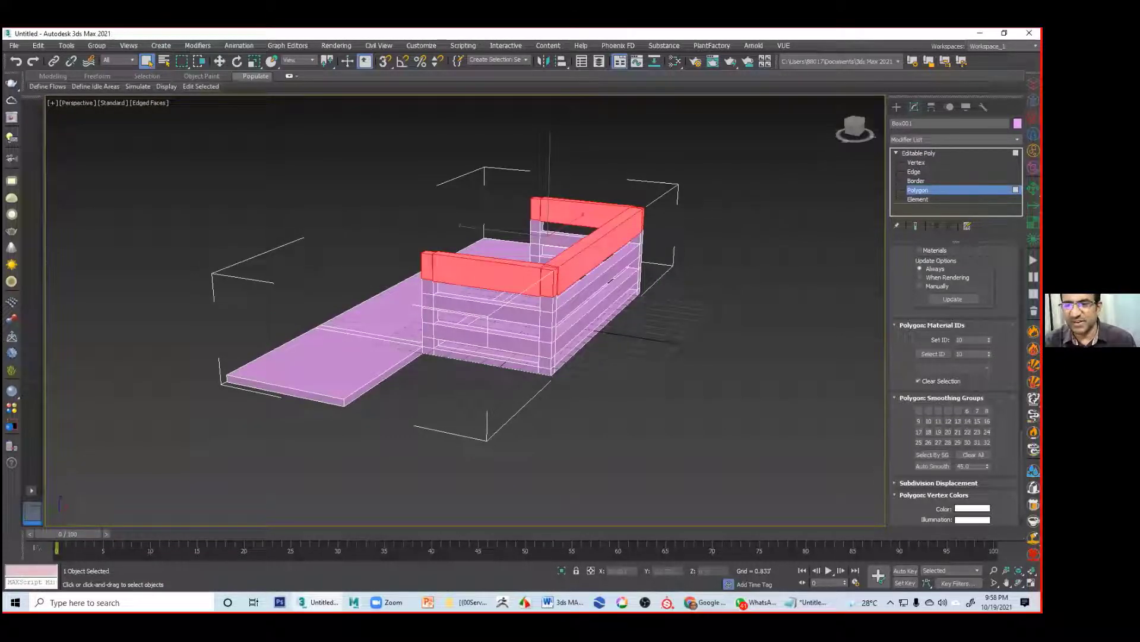
left_click(989, 338)
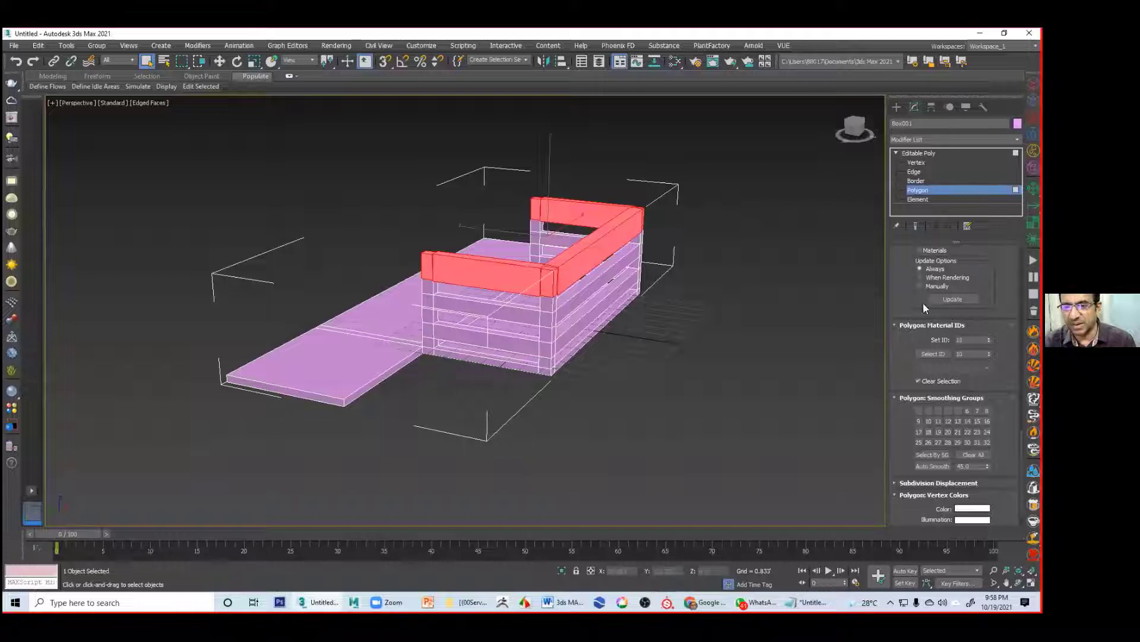
left_click(922, 154)
left_click(663, 260)
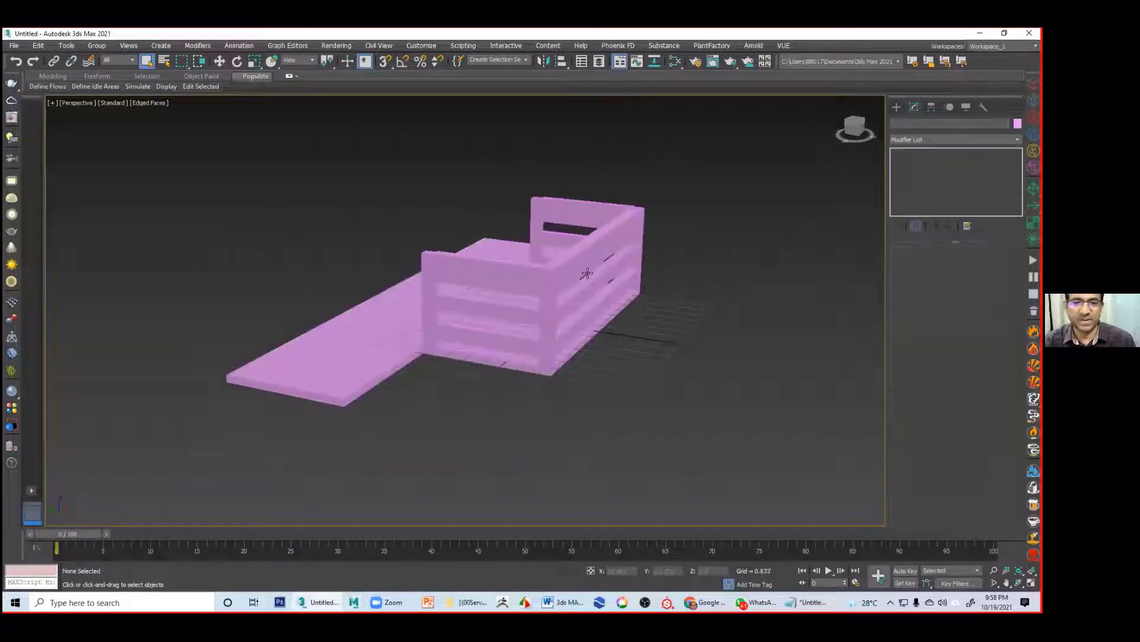
Step: Create a Multi/Sub-Object material in the Slate Material Editor and set its number of materials to 12
key("m")
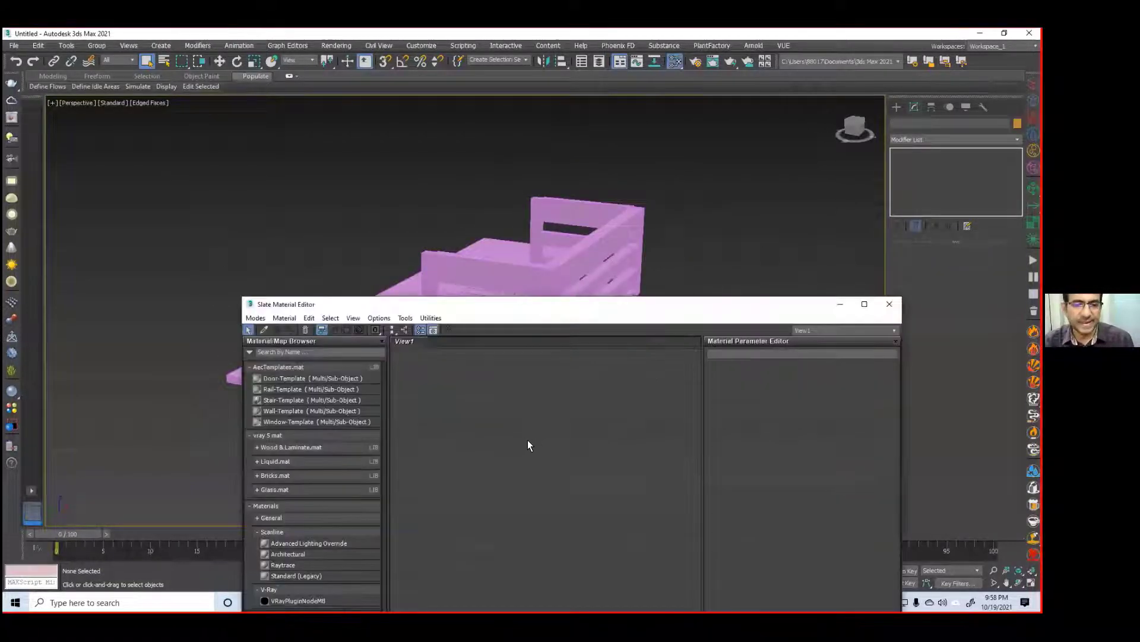
right_click(535, 441)
mouse_move(561, 461)
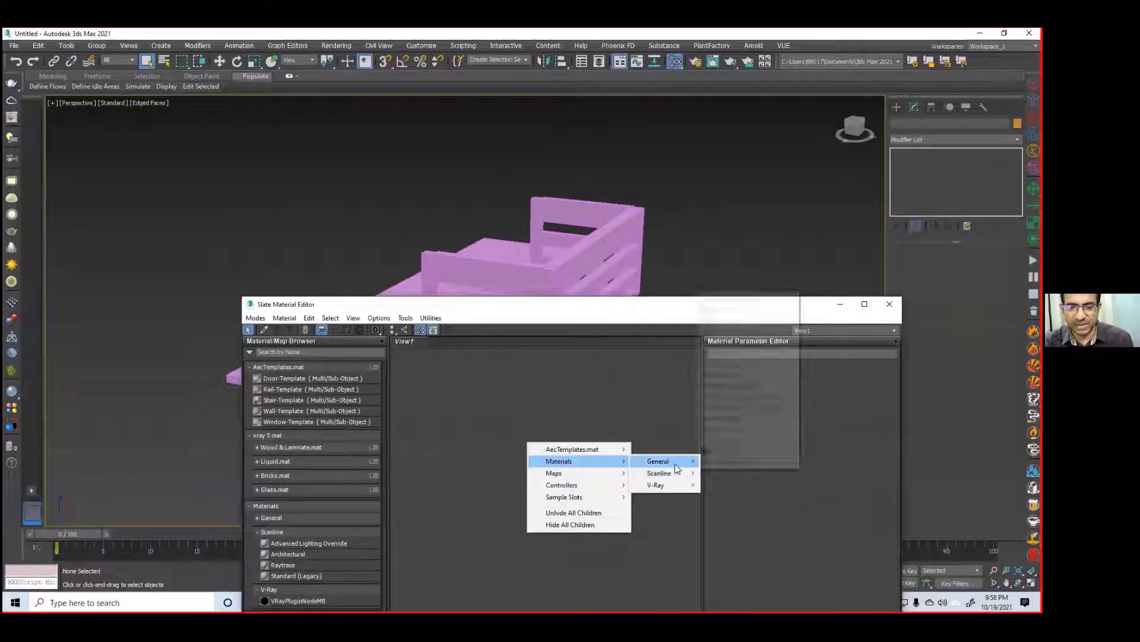
mouse_move(675, 463)
left_click(759, 386)
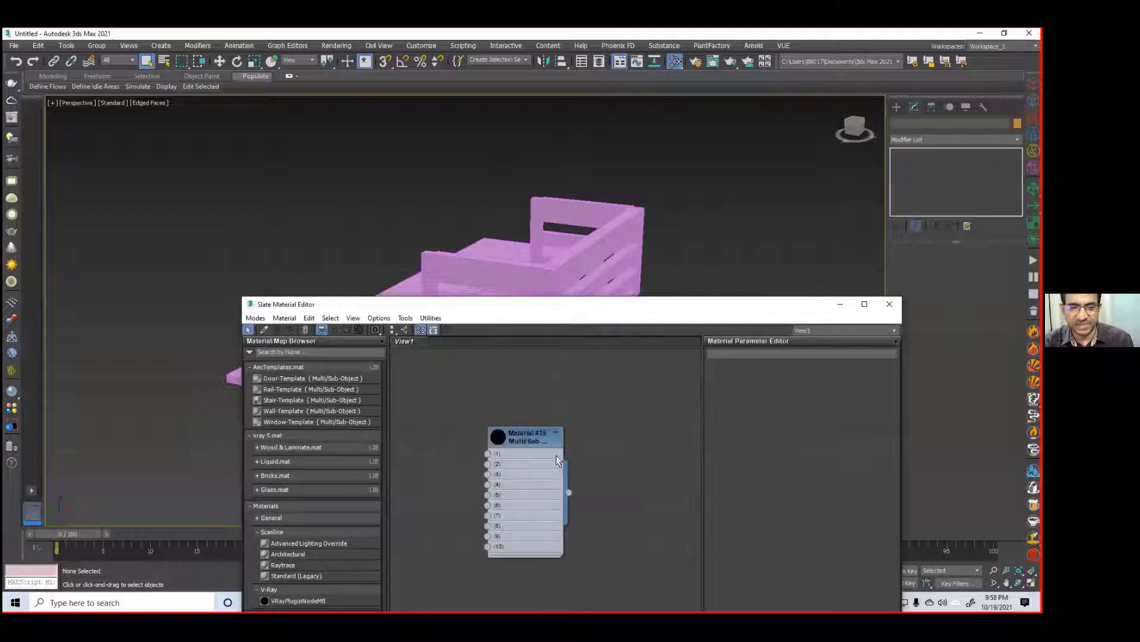
left_click_drag(503, 433, 525, 411)
double_click(525, 412)
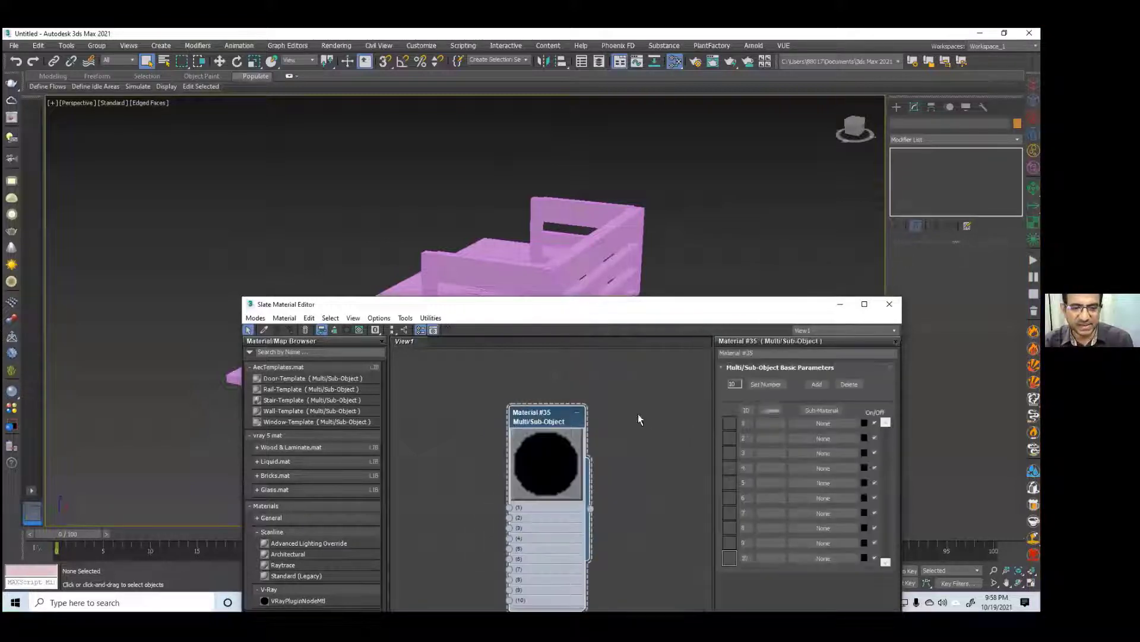
left_click(766, 383)
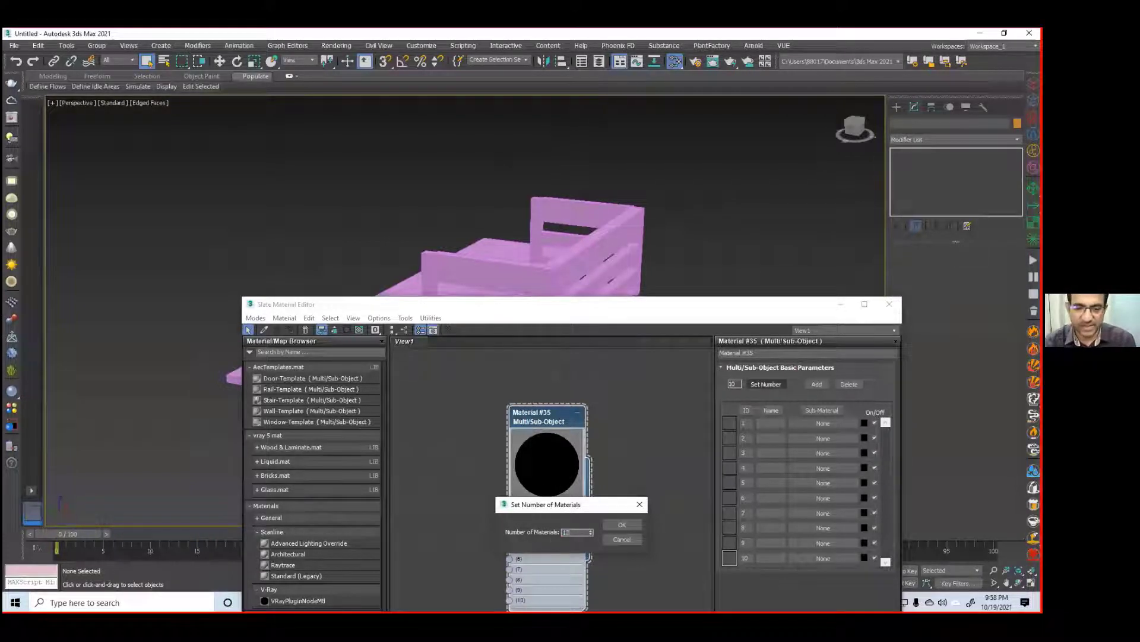
left_click(622, 523)
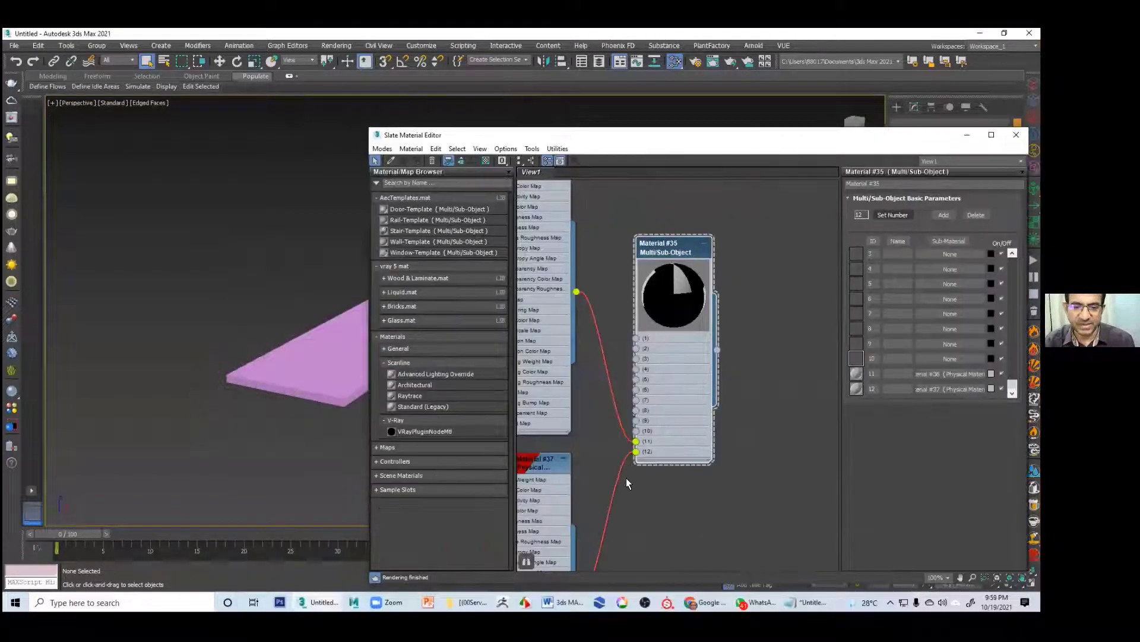
Step: Assign the Multi/Sub-Object material to the railed frame, moving the Slate Material Editor clear of the model
middle_click_drag(626, 478, 780, 406)
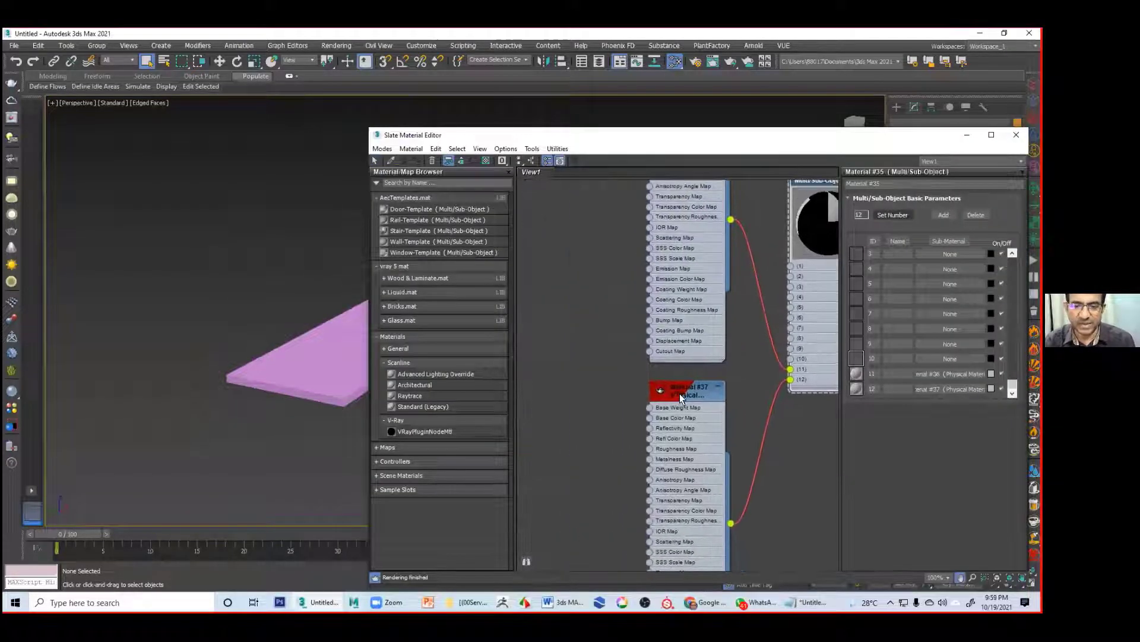
left_click_drag(680, 394, 647, 417)
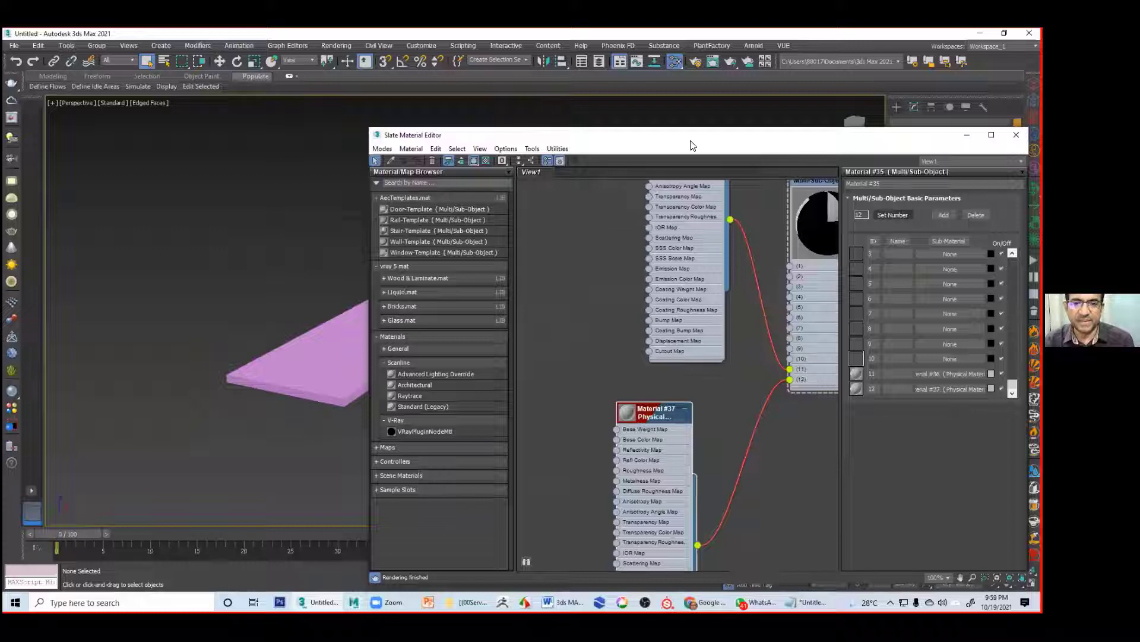
left_click_drag(702, 134, 276, 369)
middle_click_drag(275, 510, 153, 513)
left_click_drag(323, 514, 503, 336)
middle_click_drag(707, 389, 763, 295)
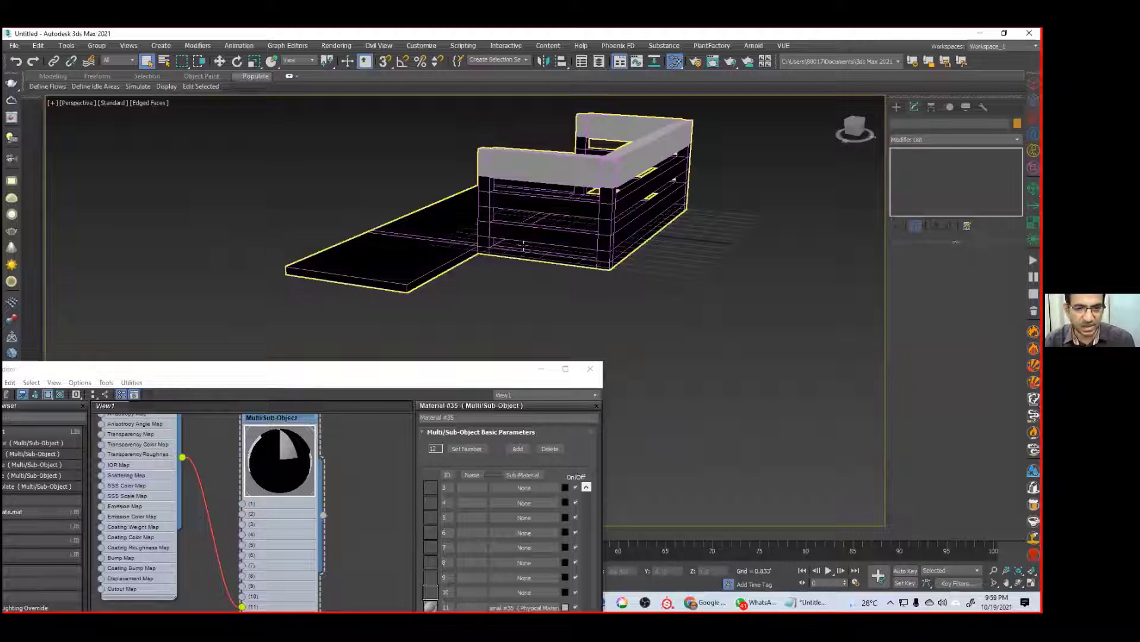
Step: Move the Physical Material connection from slot 11 of the Multi/Sub-Object material to slot 2
middle_click_drag(277, 495, 373, 492)
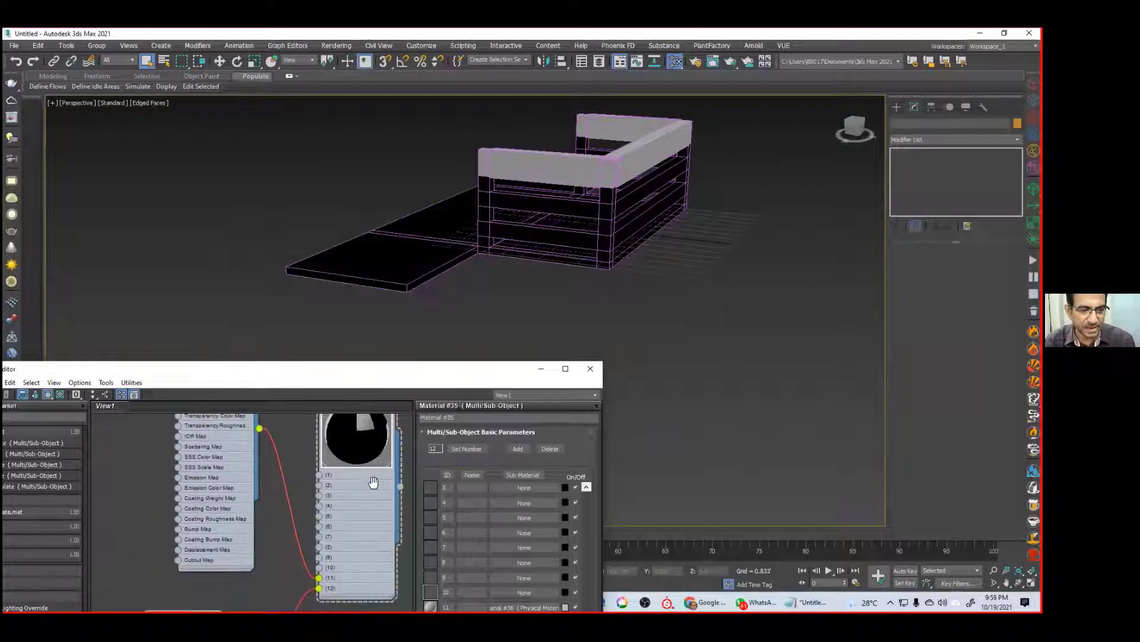
left_click_drag(310, 504, 318, 485)
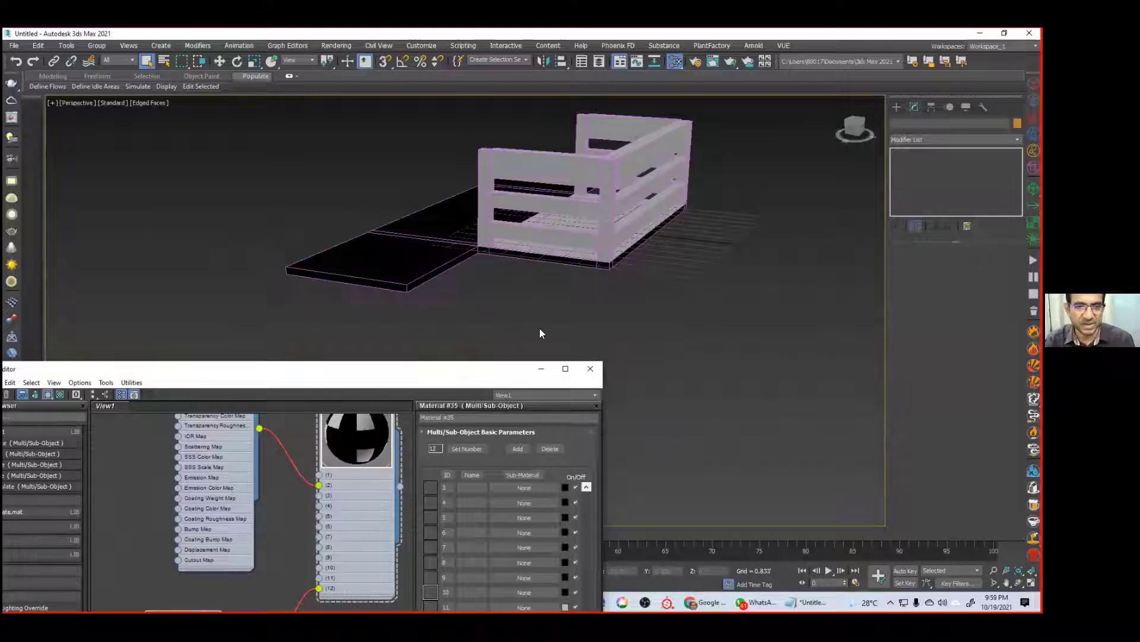
Step: Set the base color of the Physical Material connected to slot 12 to bright yellow and minimize the Slate Material Editor
middle_click_drag(330, 517, 350, 427)
double_click(198, 525)
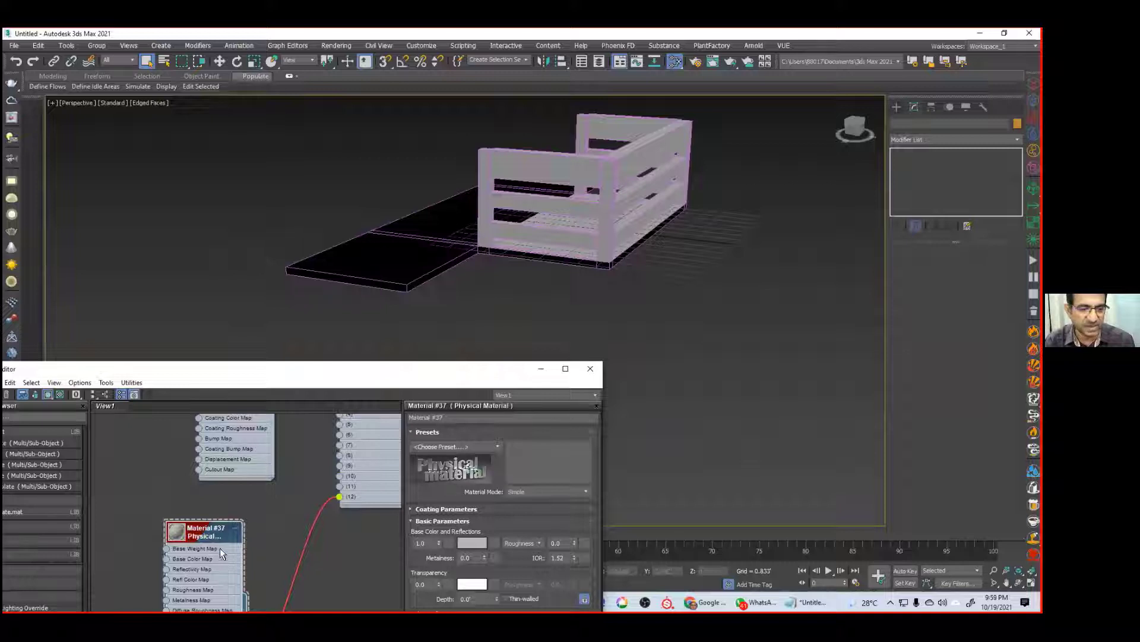
double_click(176, 533)
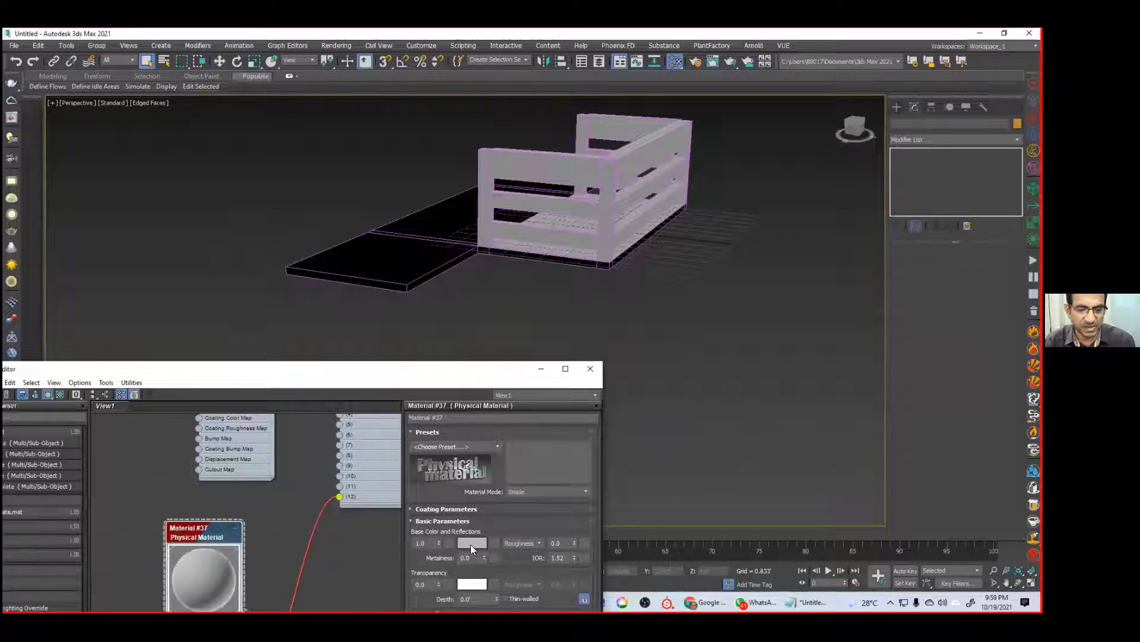
left_click(471, 544)
left_click(241, 110)
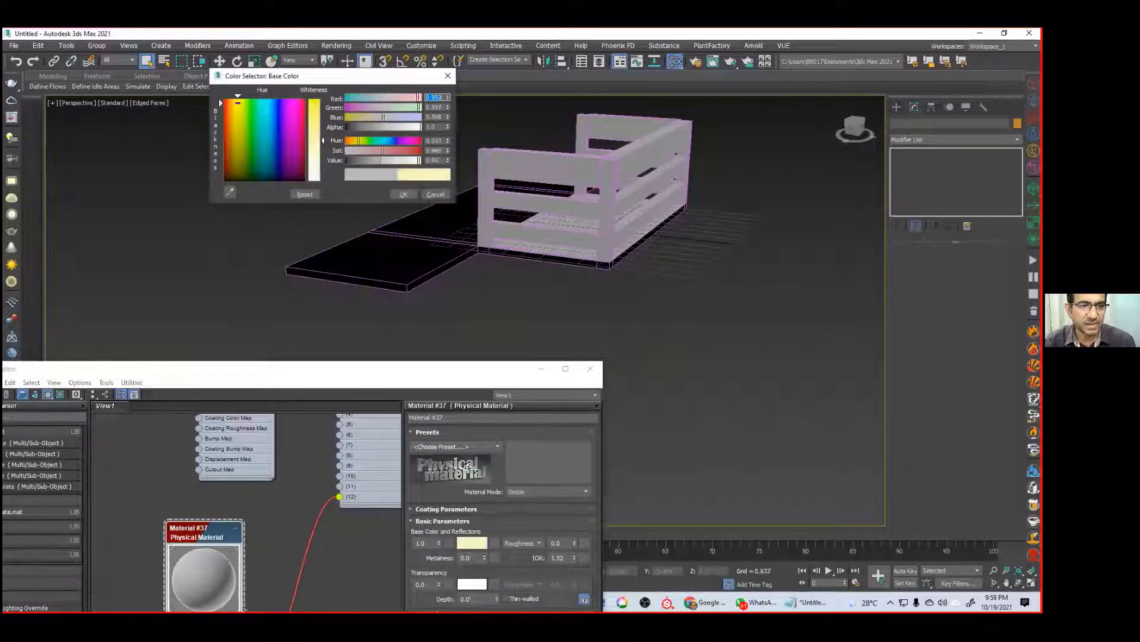
left_click_drag(240, 110, 237, 99)
left_click_drag(322, 140, 322, 99)
left_click(402, 193)
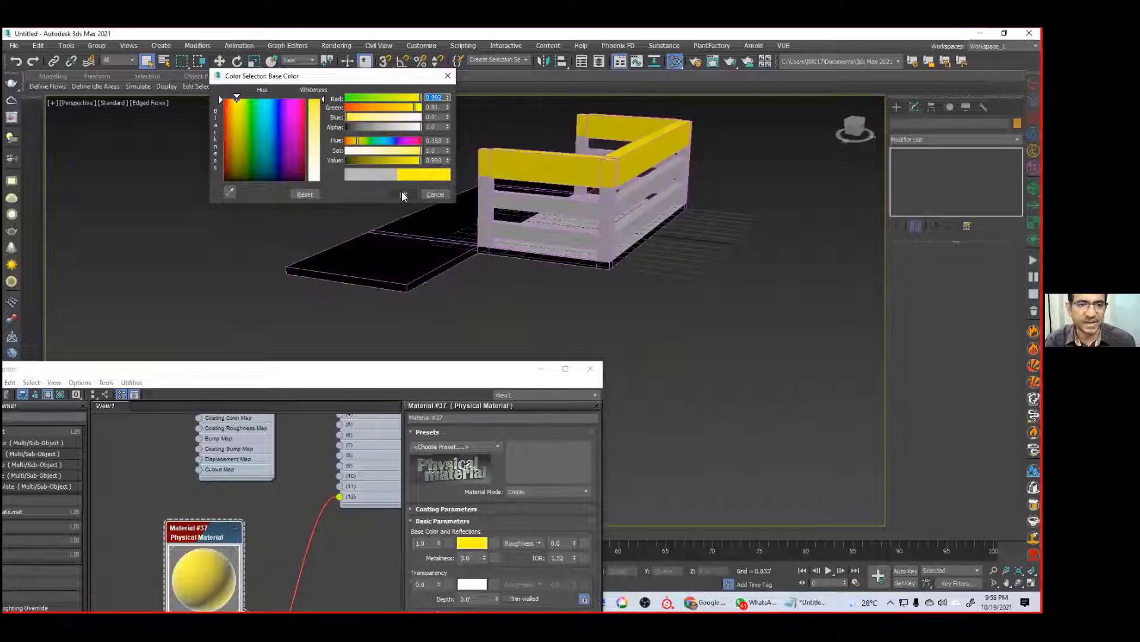
middle_click_drag(730, 268, 634, 288, "alt")
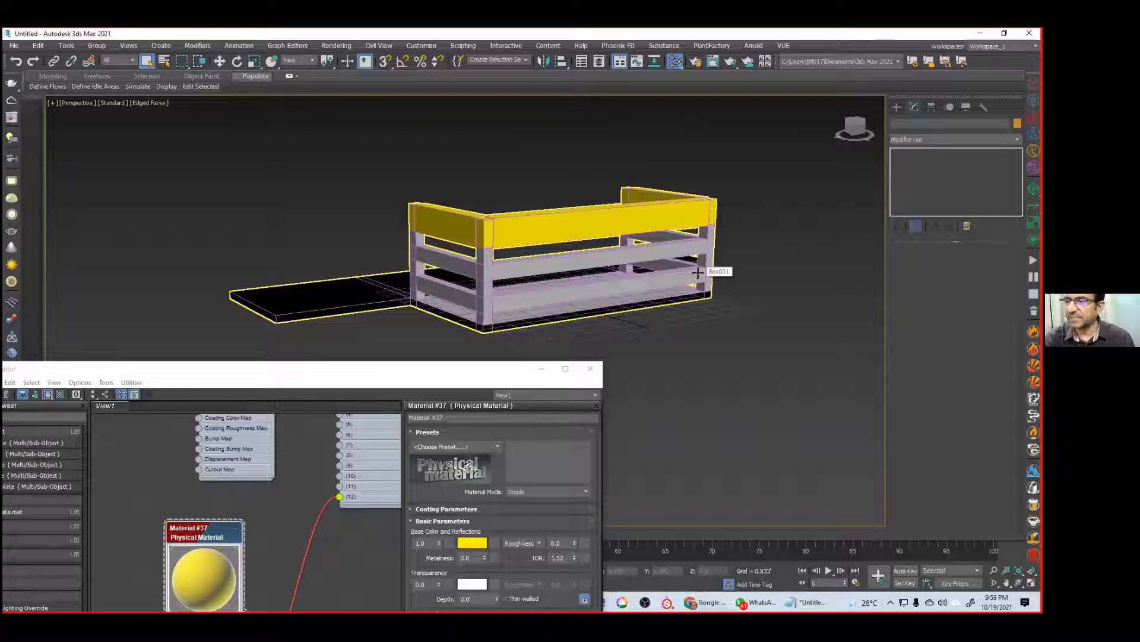
left_click(622, 382)
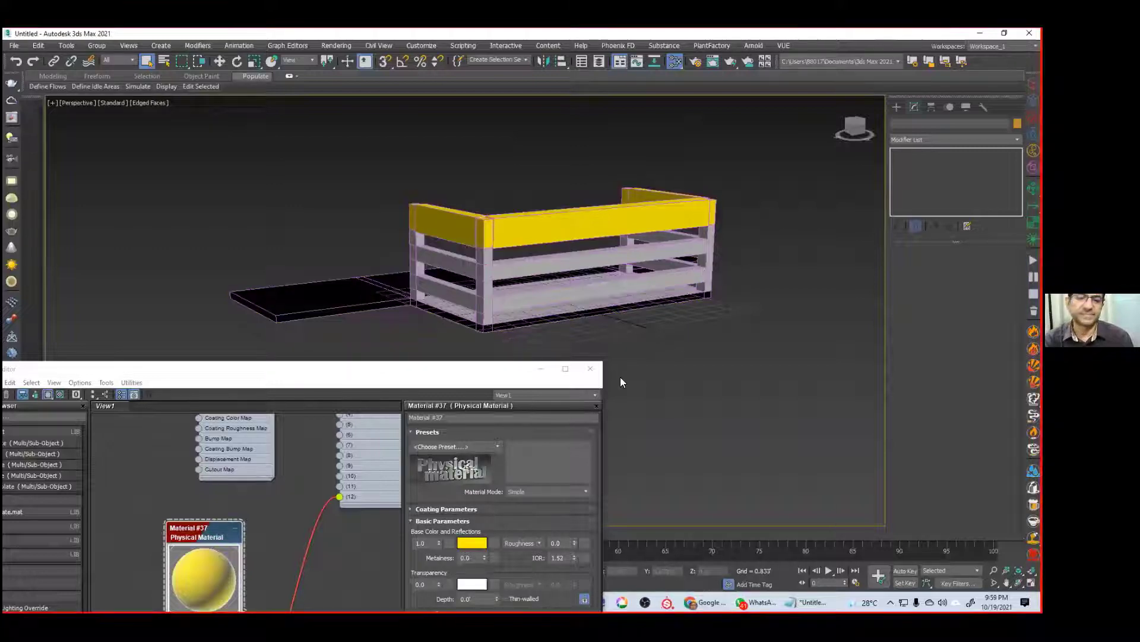
left_click(543, 373)
Step: Draw a straight renderable test line in front of the frame, set its radial thickness to about 1.3', and delete the line
middle_click_drag(778, 355, 721, 386)
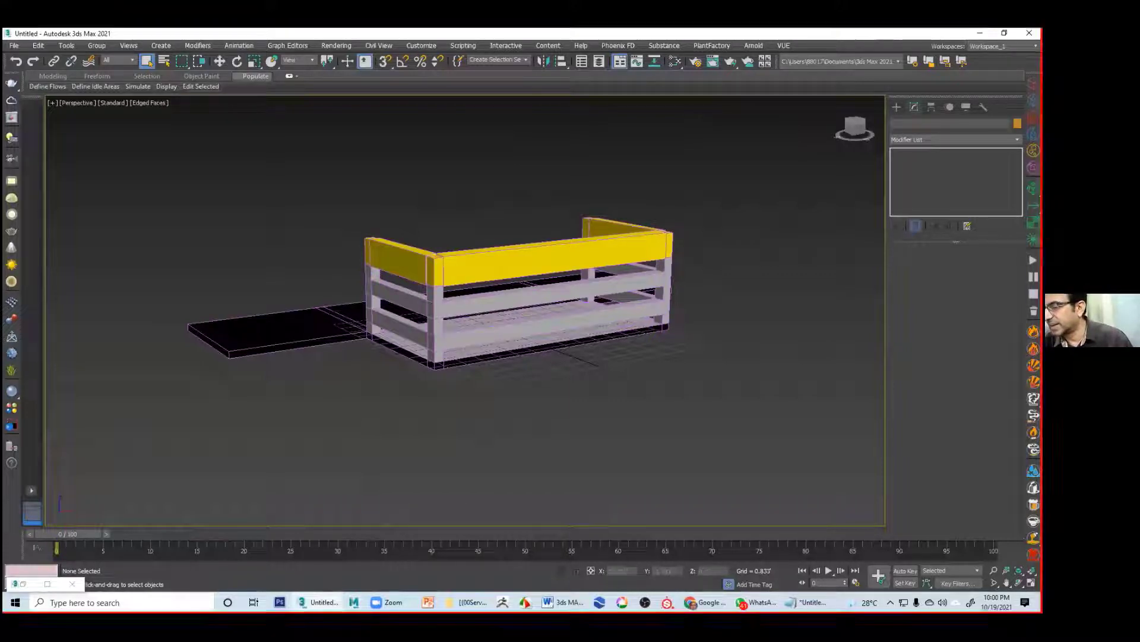
mouse_move(586, 280)
middle_mouse_down()
mouse_move(574, 316)
mouse_move(679, 295)
mouse_move(589, 309)
mouse_move(454, 304)
mouse_move(697, 297)
mouse_move(590, 305)
mouse_move(606, 287)
middle_mouse_up()
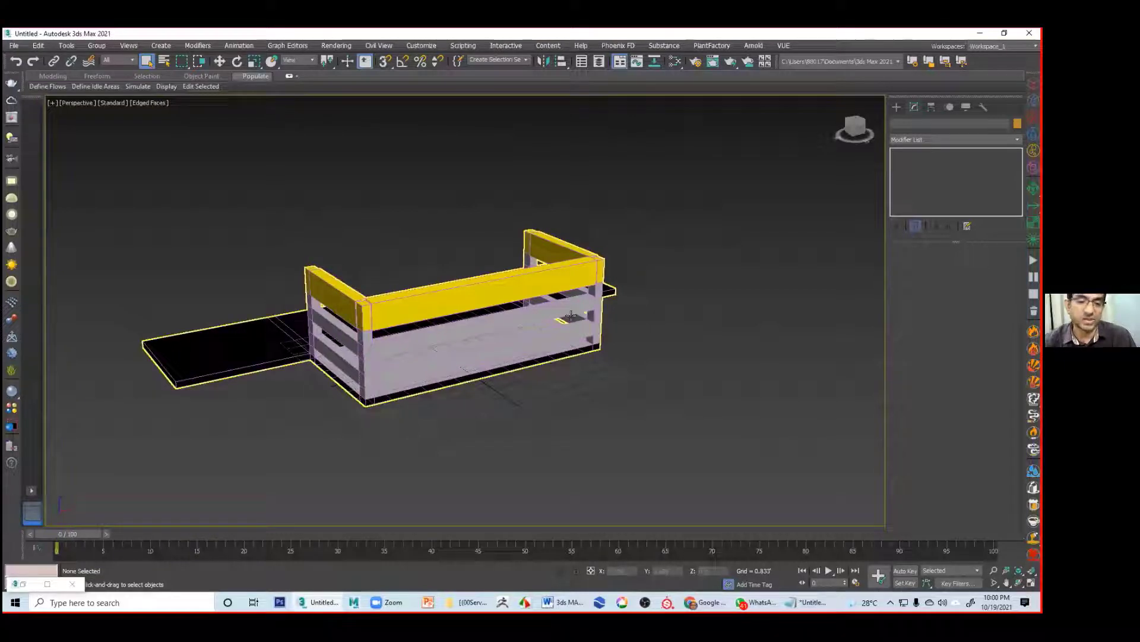
middle_click_drag(637, 301, 696, 293)
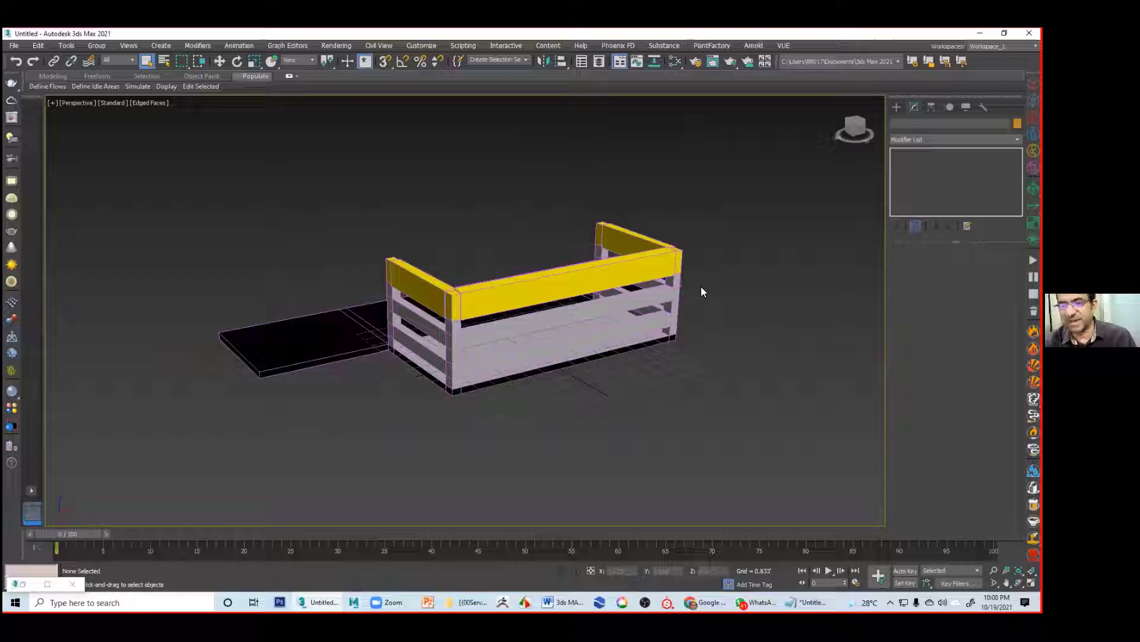
left_click(898, 108)
left_click(907, 122)
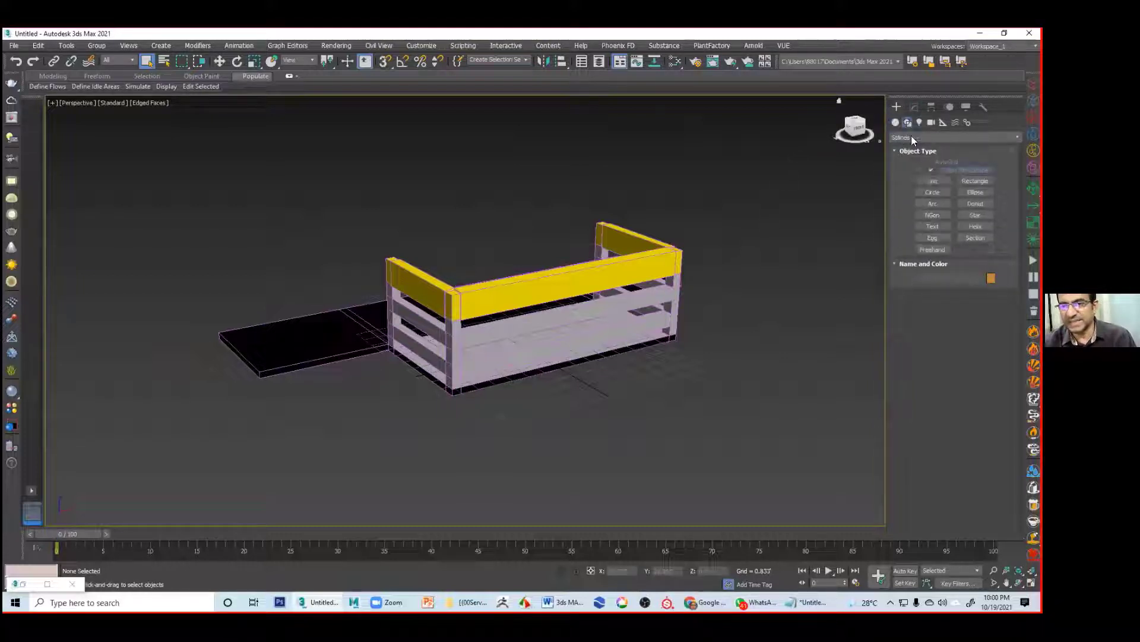
left_click(930, 179)
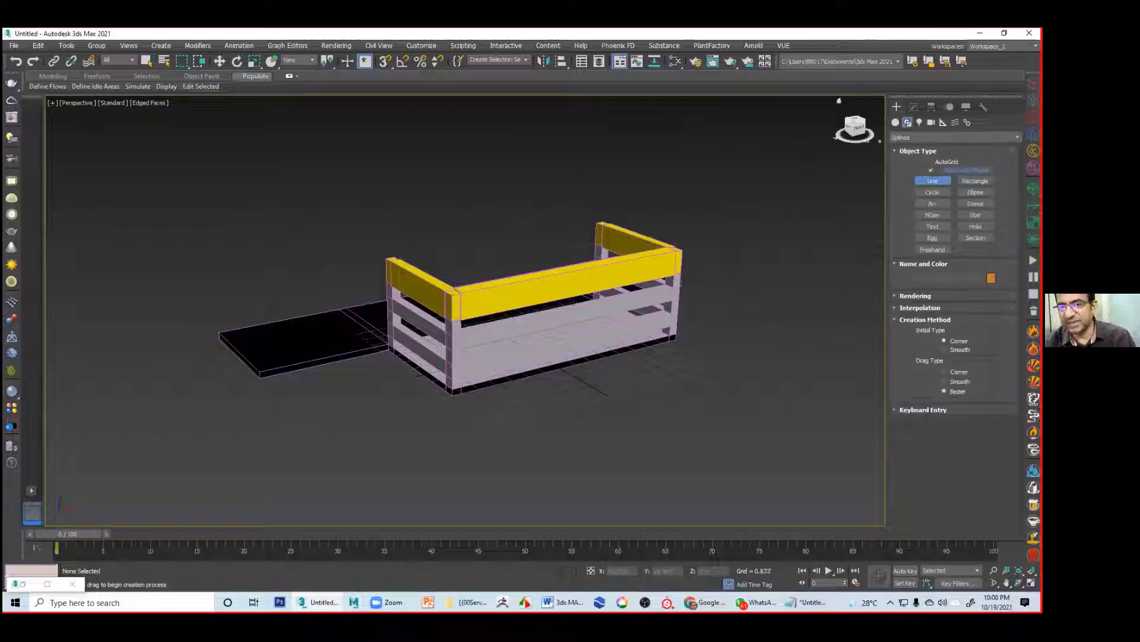
left_click(915, 296)
left_click(924, 261)
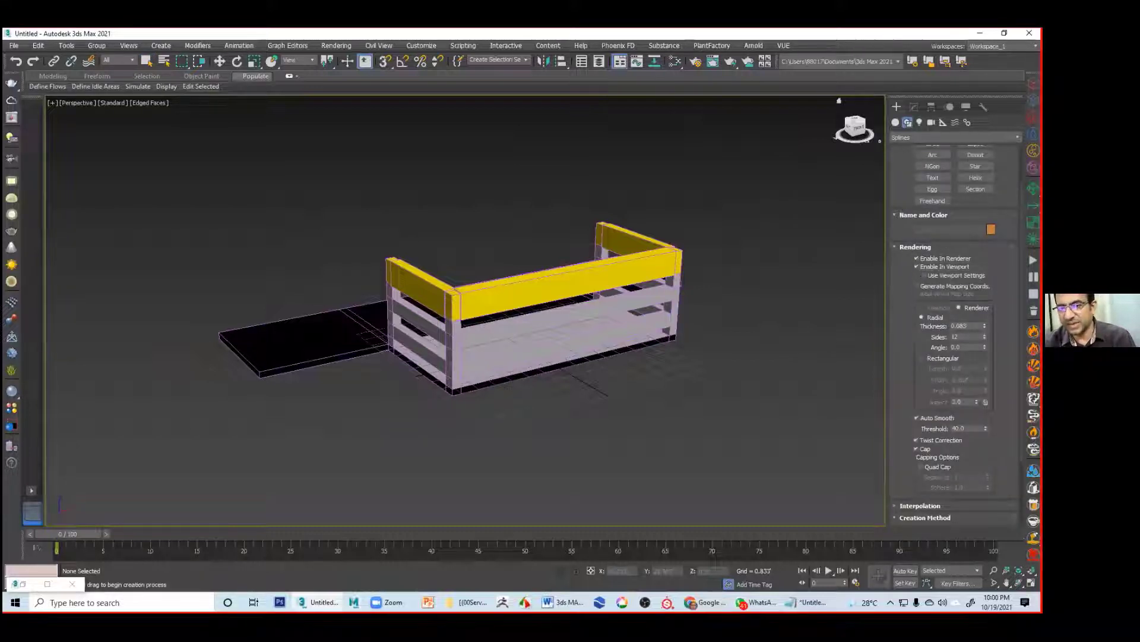
left_click(543, 442)
left_click(681, 400)
right_click(825, 375)
left_click_drag(984, 326, 985, 257)
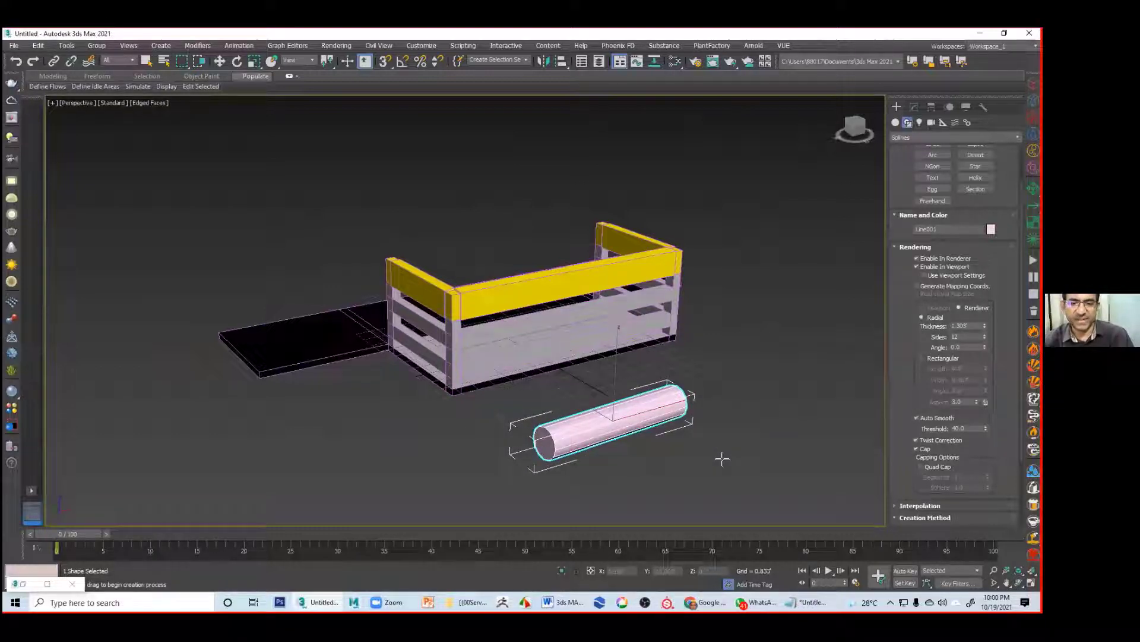
key("Delete")
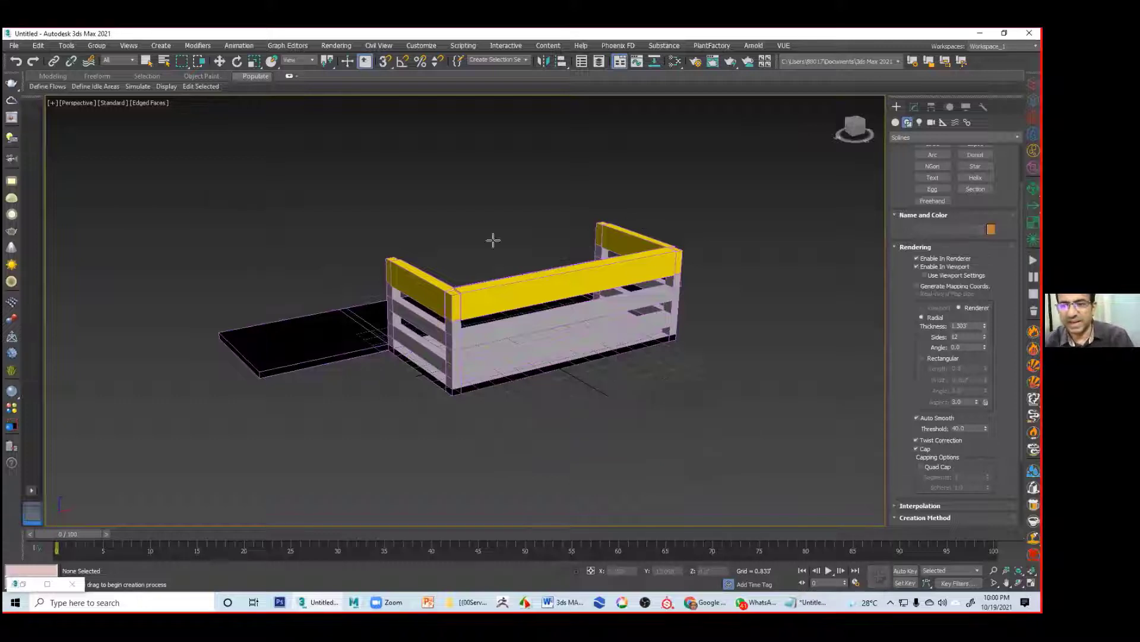
Step: Turn on 3D snapping with the Vertex option and minimize the Grid and Snap Settings
middle_click_drag(398, 123, 399, 136)
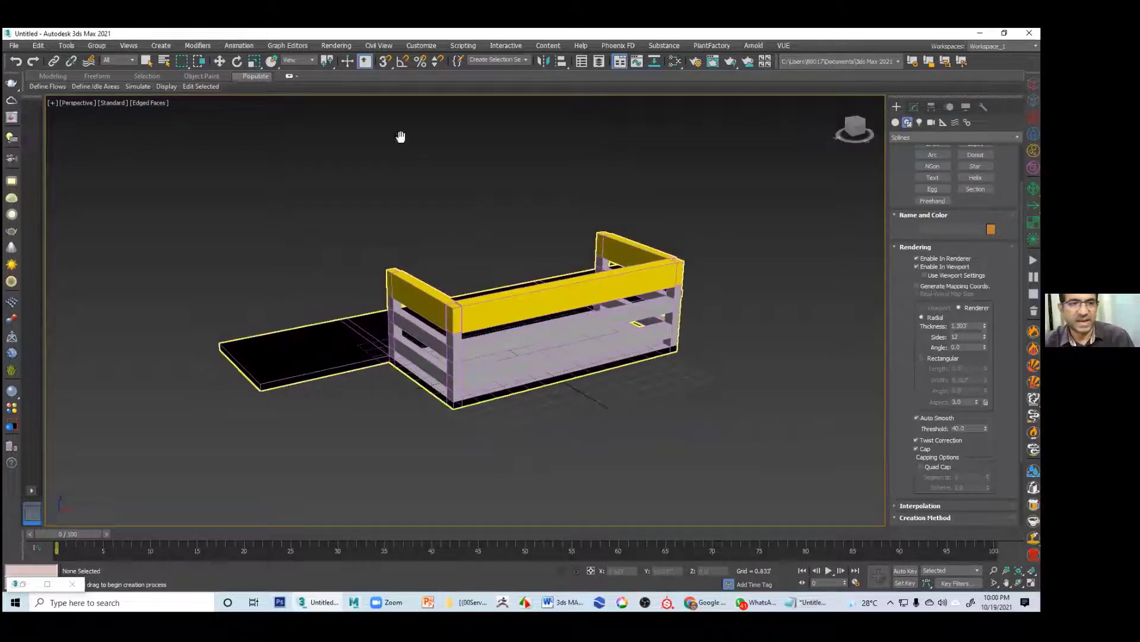
right_click(384, 60)
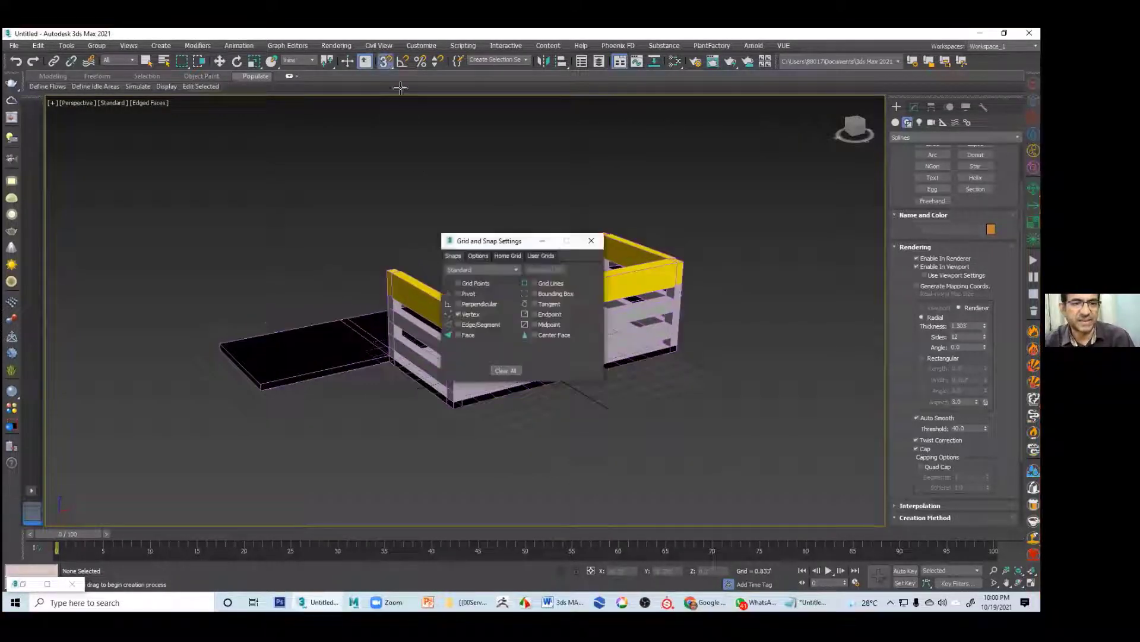
left_click(542, 240)
left_click(462, 305)
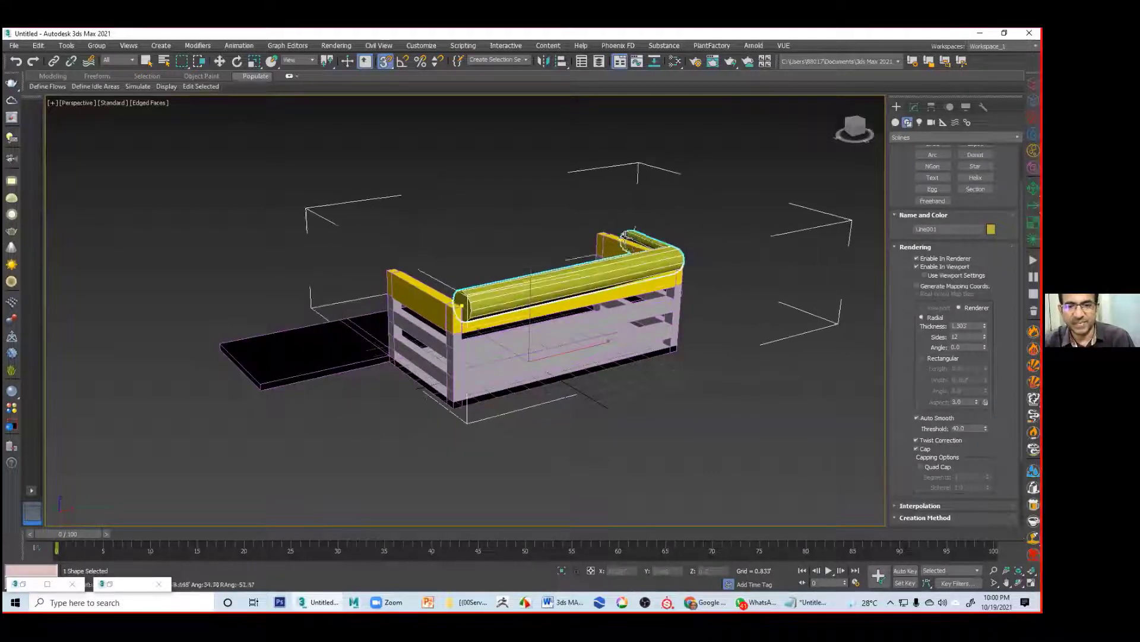
left_click(601, 235)
right_click(579, 242)
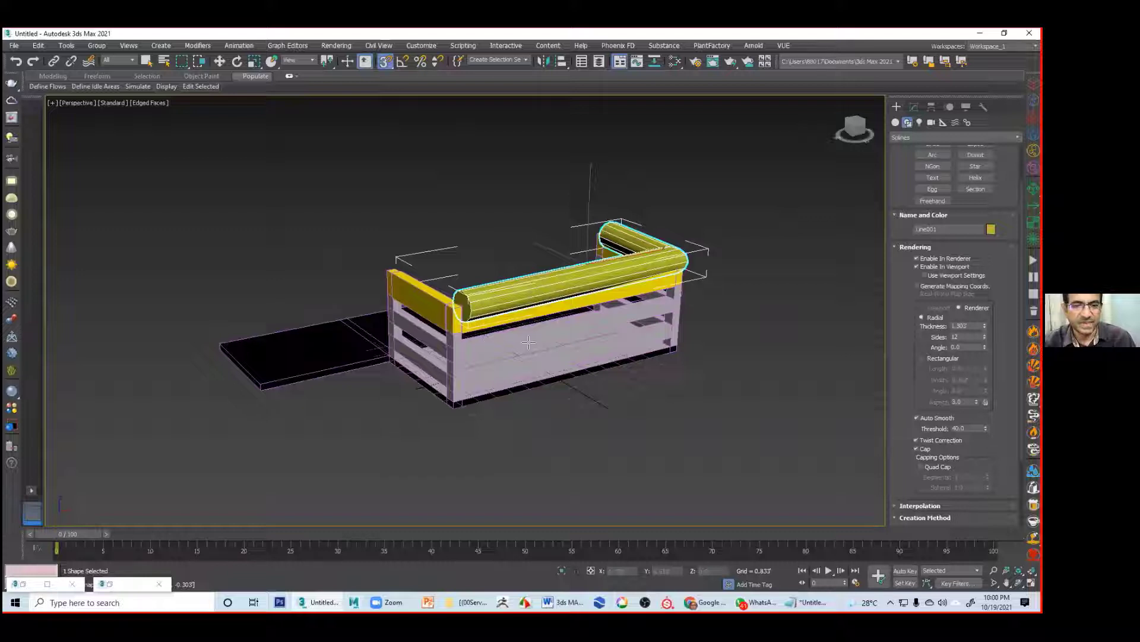
key("Delete")
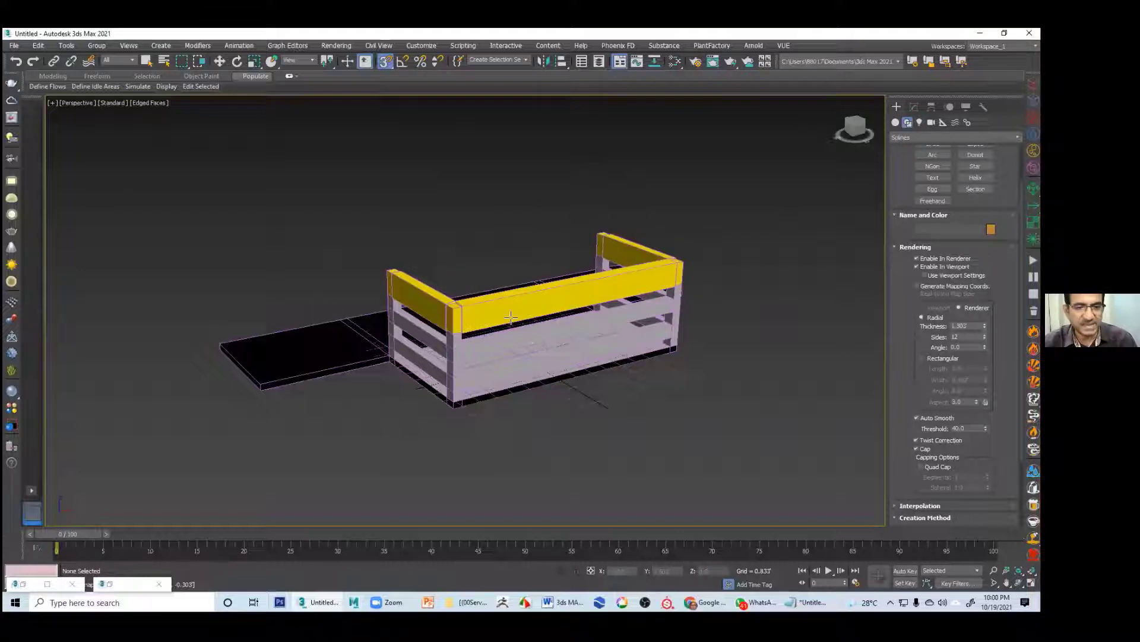
Step: Draw a renderable line snapped to the top corners of the four yellow posts, following the three top rails, and deselect it
left_click(394, 274)
left_click(455, 304)
left_click(678, 269)
left_click(611, 235)
right_click(746, 268)
middle_click_drag(744, 292, 546, 225, "alt")
left_click(220, 62)
left_click(290, 126)
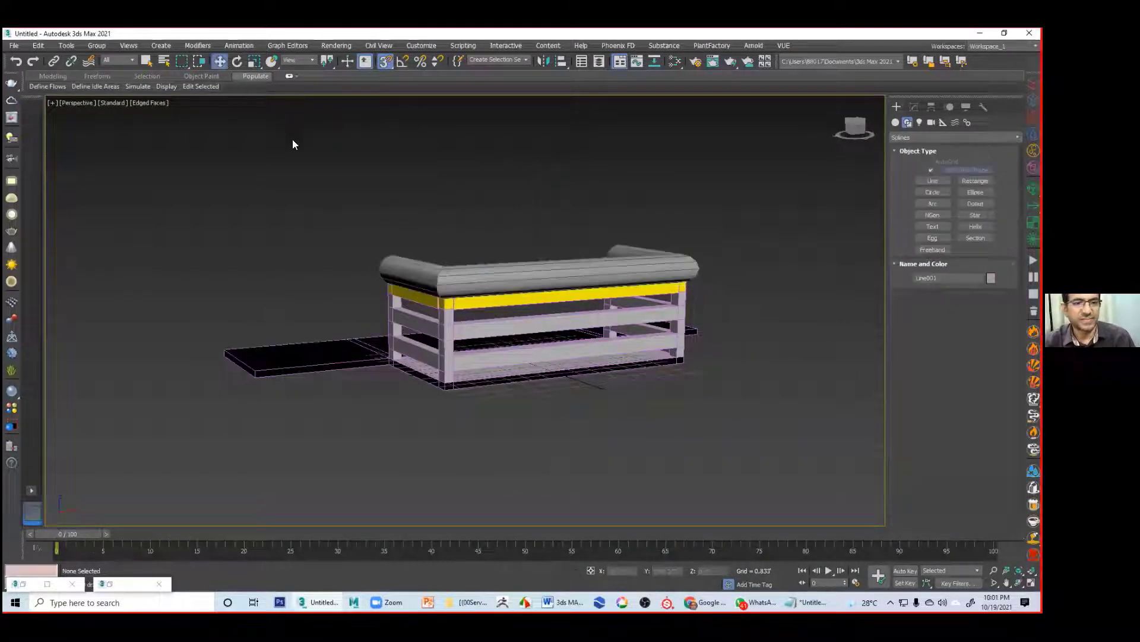
Step: Edit the handrail line at vertex level and try to fillet its two corner vertices
middle_click_drag(296, 245, 791, 410, "alt")
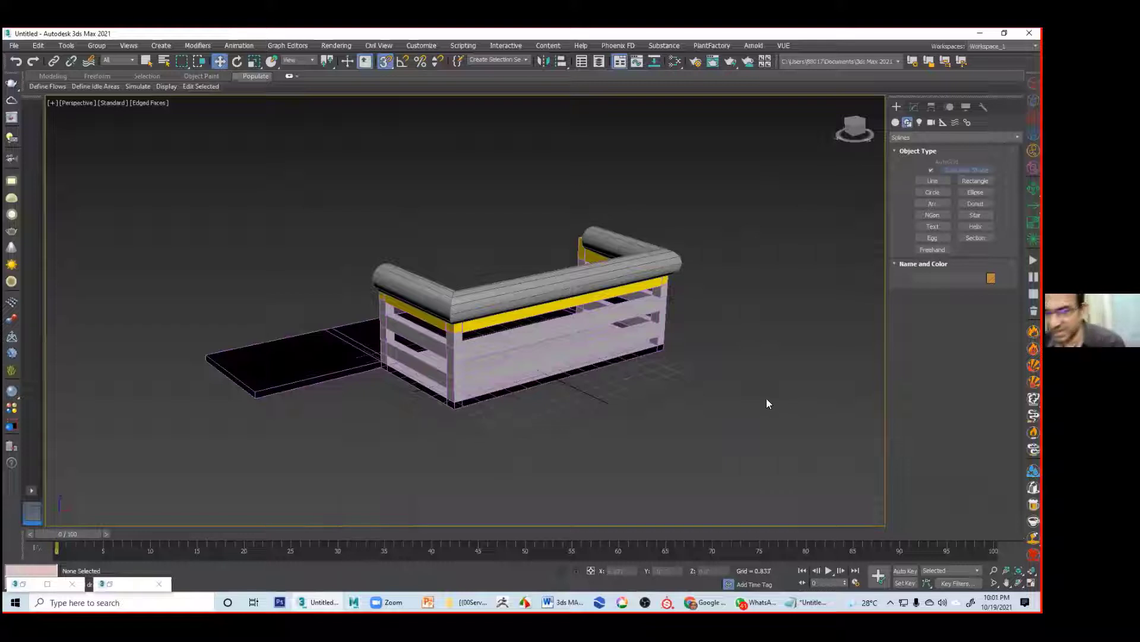
mouse_move(579, 339)
middle_mouse_down("alt")
mouse_move(597, 337)
mouse_move(585, 341)
middle_mouse_up("alt")
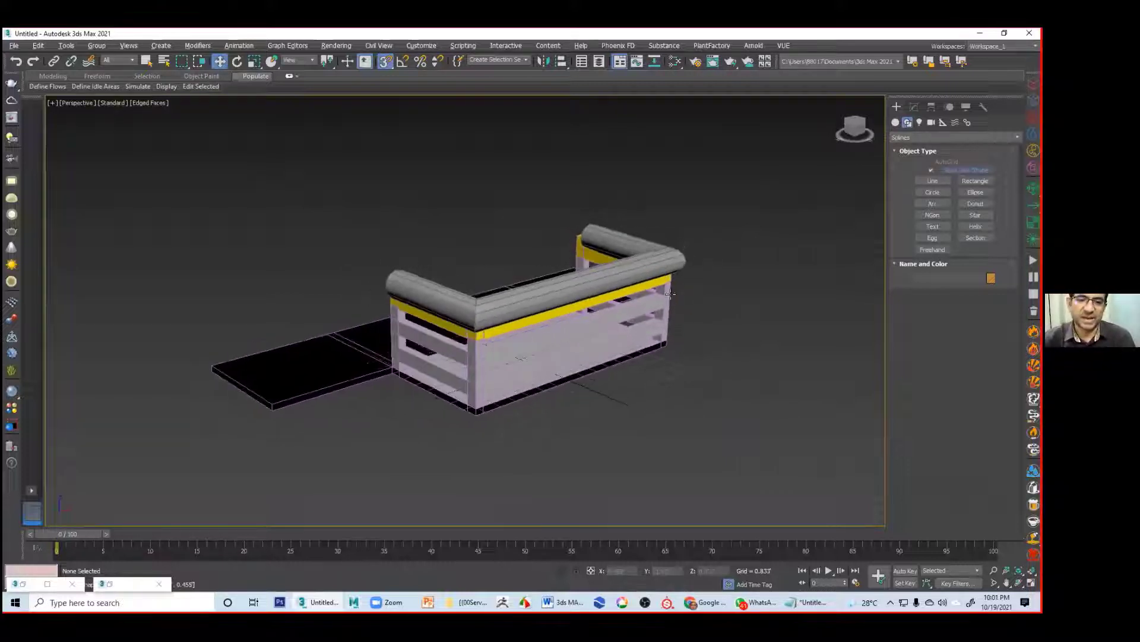
left_click(679, 259)
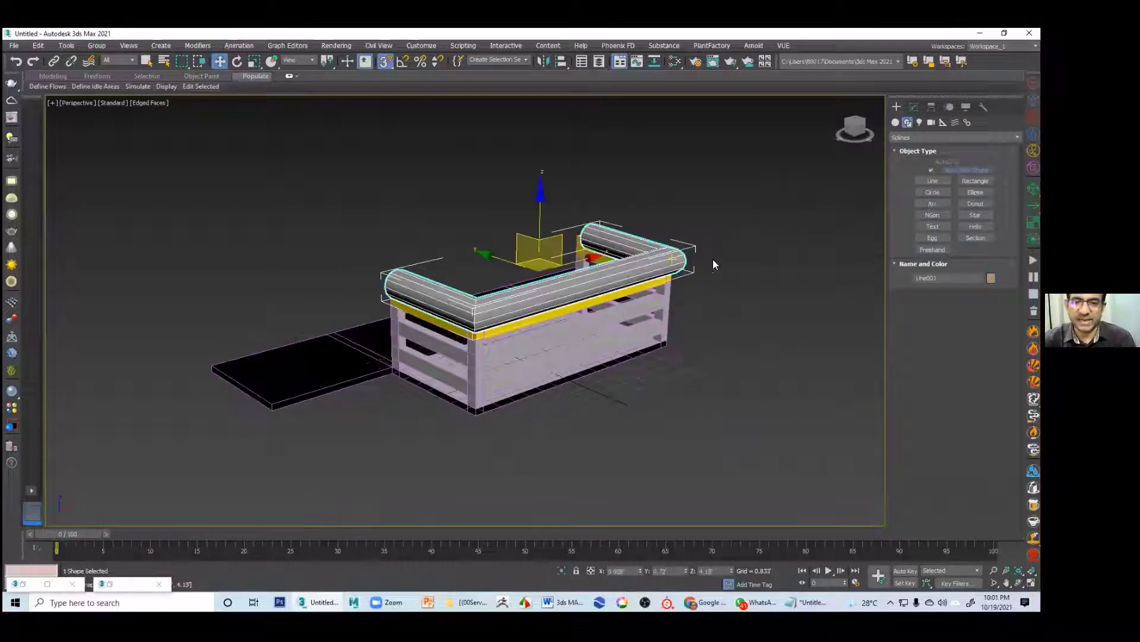
left_click(915, 107)
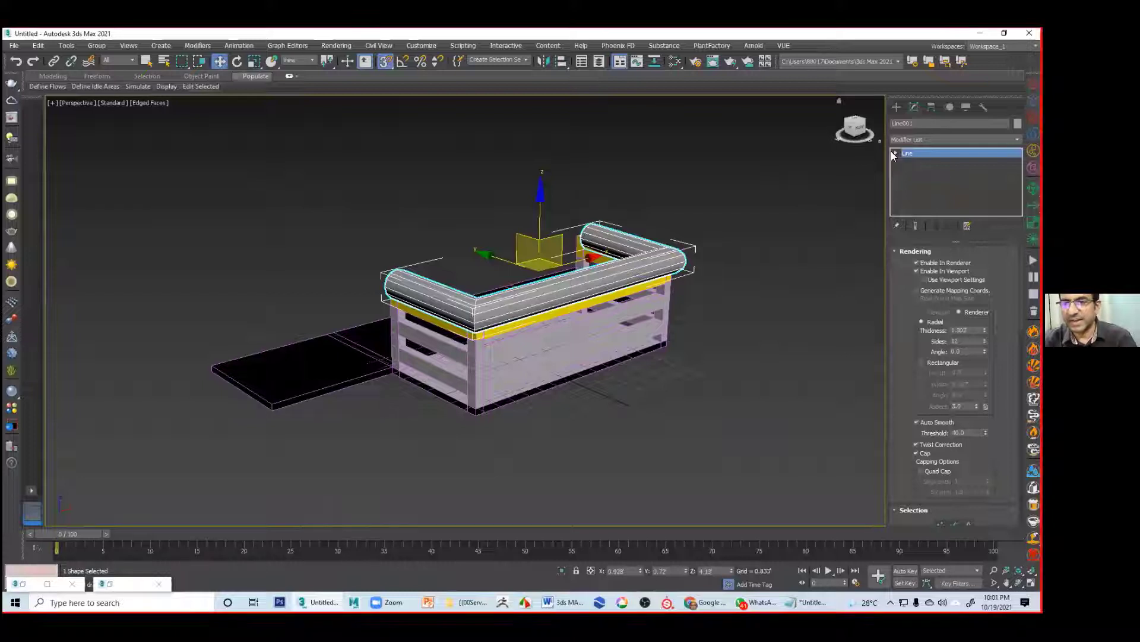
left_click(895, 154)
left_click(915, 162)
middle_click_drag(584, 338, 636, 312, "alt")
left_click_drag(578, 215, 664, 347)
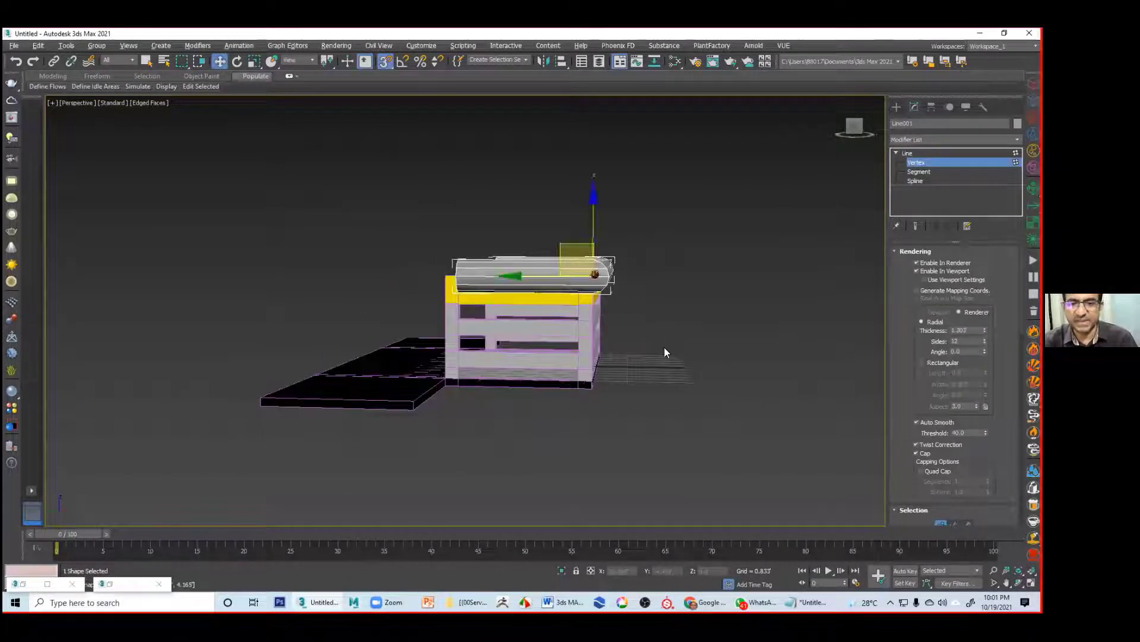
left_click(924, 249)
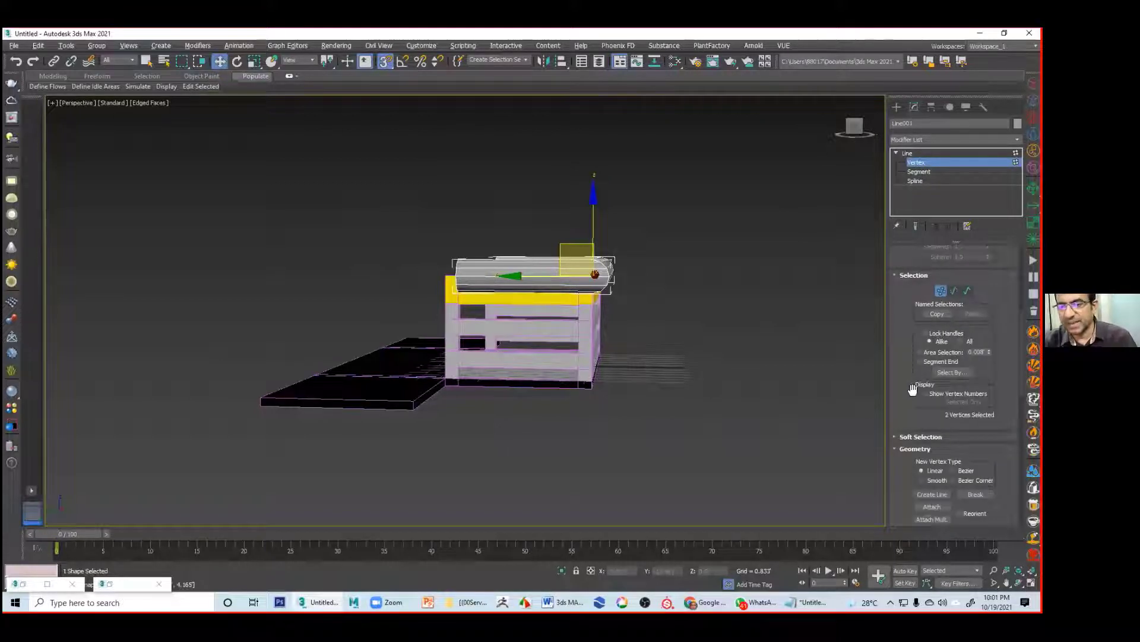
scroll(917, 379, "down", 5)
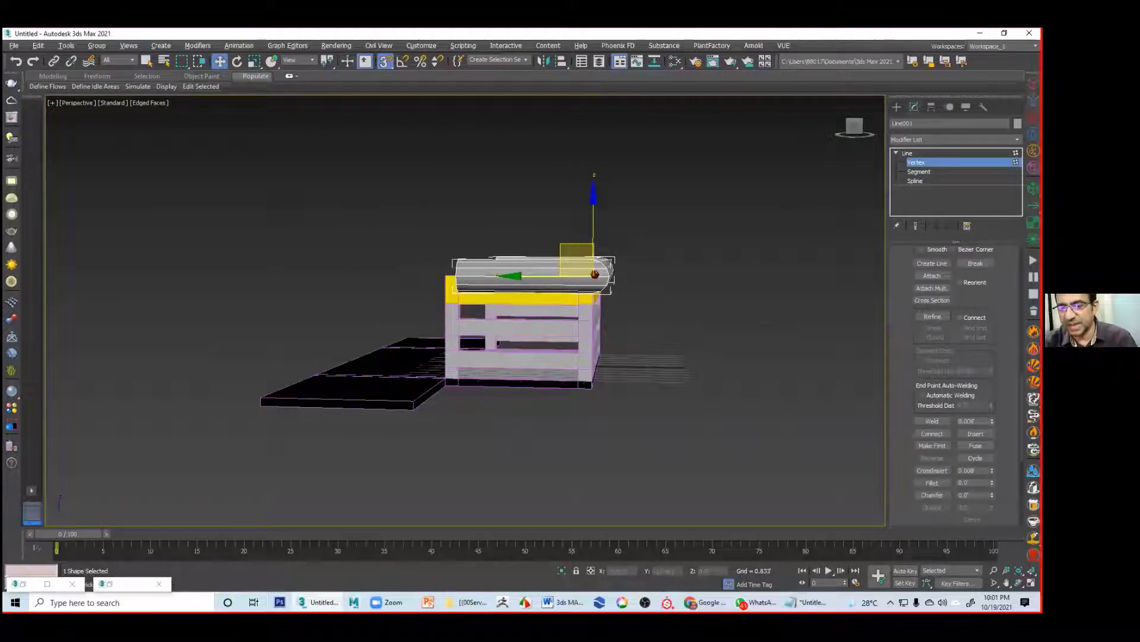
left_click(992, 481)
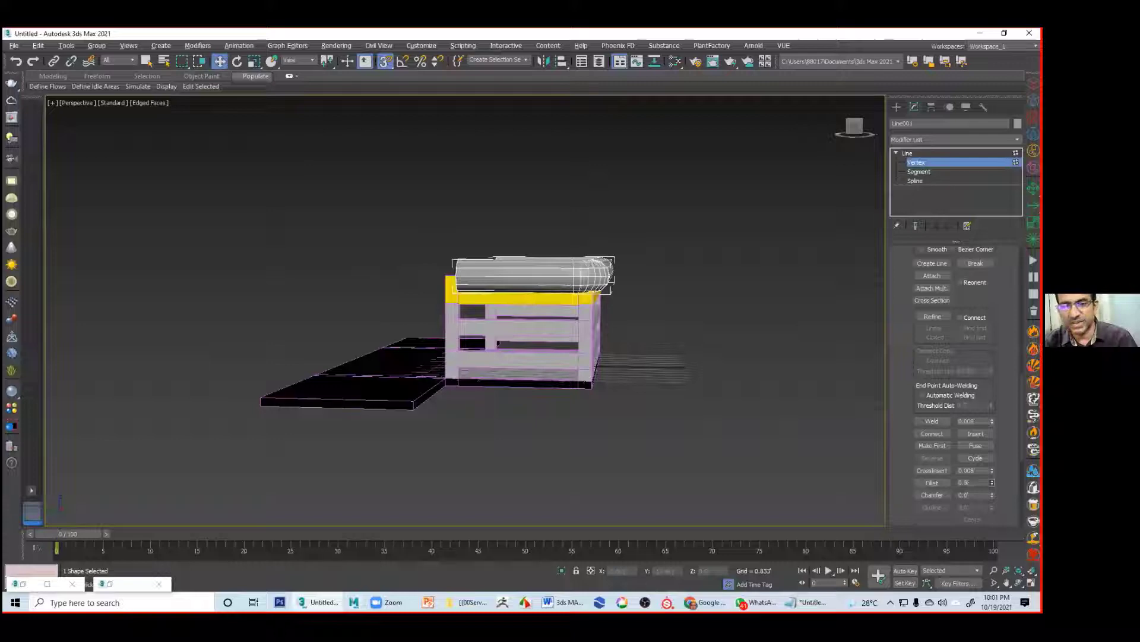
Step: Convert the handrail line's two corner vertices to Corner type, fillet them into wide rounded bends, and deselect the line
middle_click_drag(659, 321, 630, 332, "alt")
middle_click_drag(574, 357, 497, 293, "alt")
left_click_drag(480, 230, 609, 355)
right_click(549, 319)
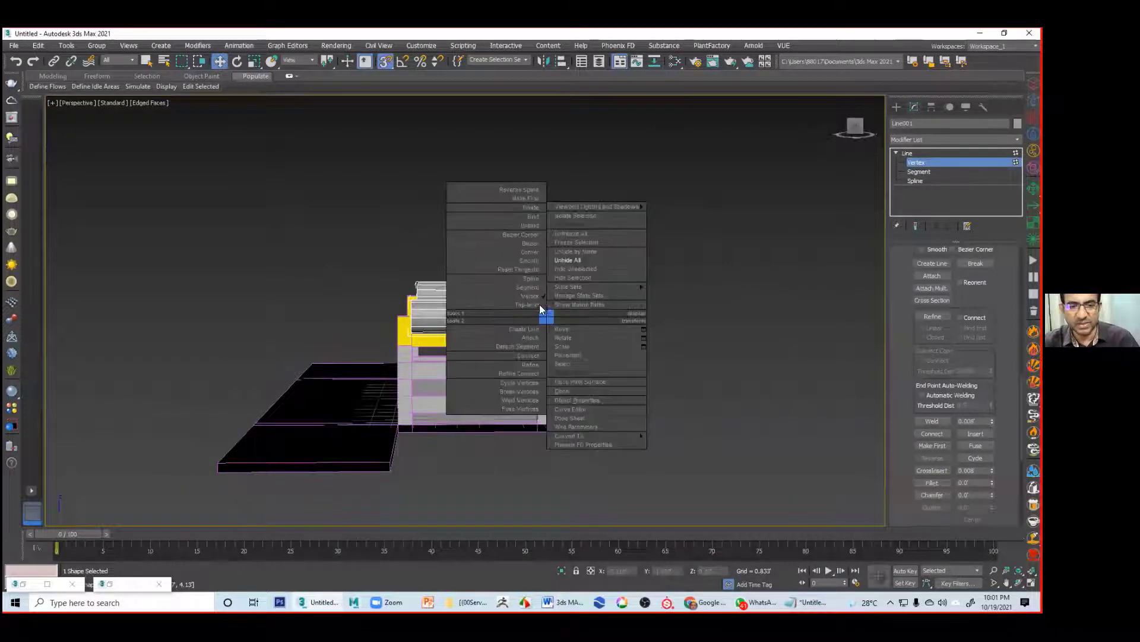
left_click(531, 252)
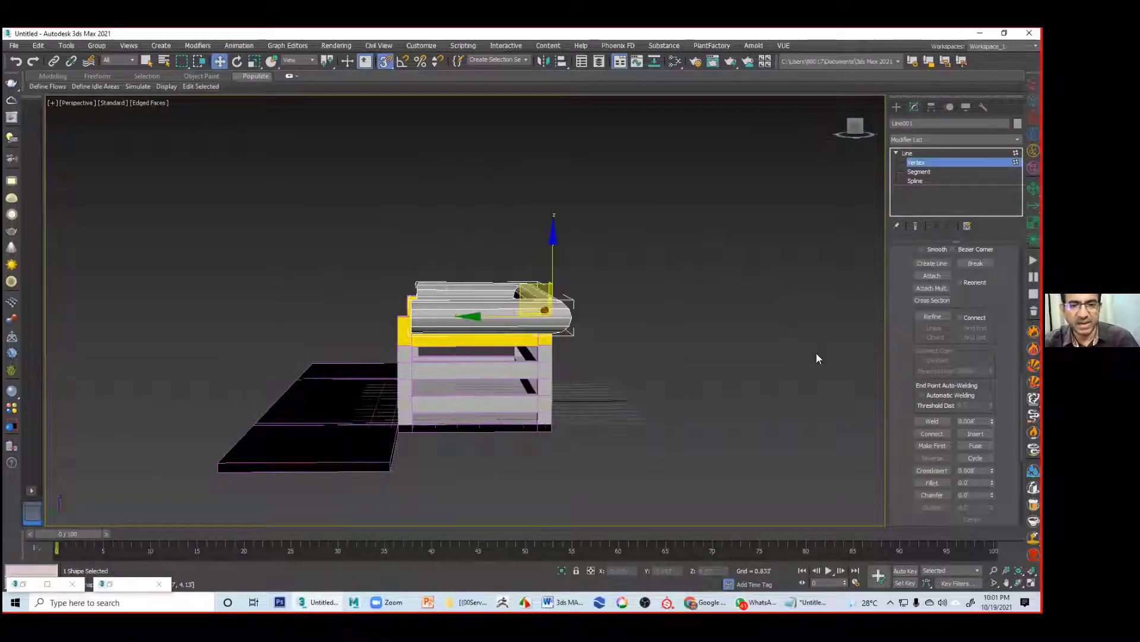
middle_click_drag(668, 340, 827, 443, "alt")
left_click_drag(992, 482, 992, 419)
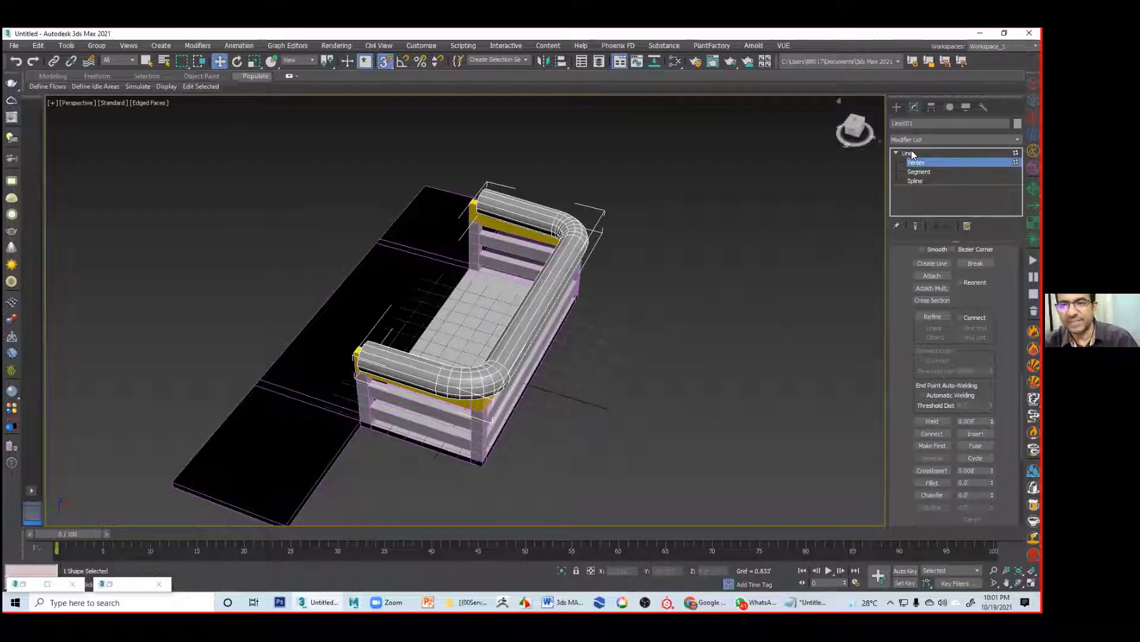
left_click(725, 234)
Step: Set the handrail line's radial thickness to about 1.7' and its sides to 28, and deselect it
middle_click_drag(724, 234, 673, 237, "alt")
mouse_move(626, 253)
middle_mouse_down("alt")
mouse_move(570, 262)
mouse_move(666, 239)
mouse_move(644, 244)
middle_mouse_up("alt")
left_click(575, 221)
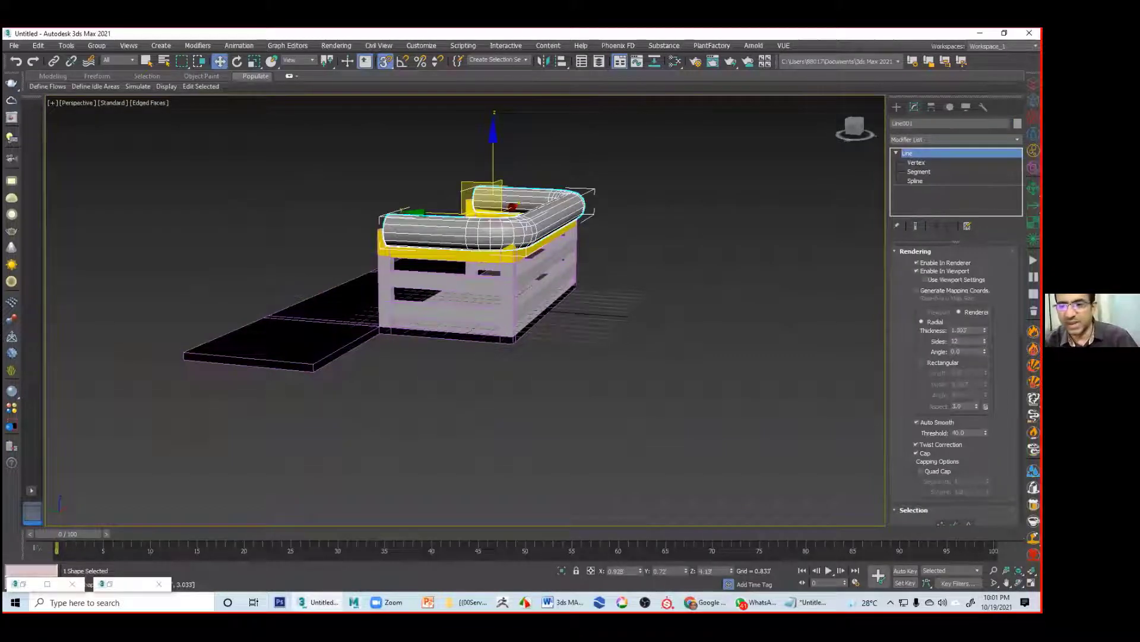
mouse_move(984, 330)
left_mouse_down()
mouse_move(984, 300)
mouse_move(984, 360)
mouse_move(985, 317)
mouse_move(984, 360)
mouse_move(985, 339)
left_mouse_up()
middle_click_drag(737, 338, 692, 348, "alt")
left_click(706, 333)
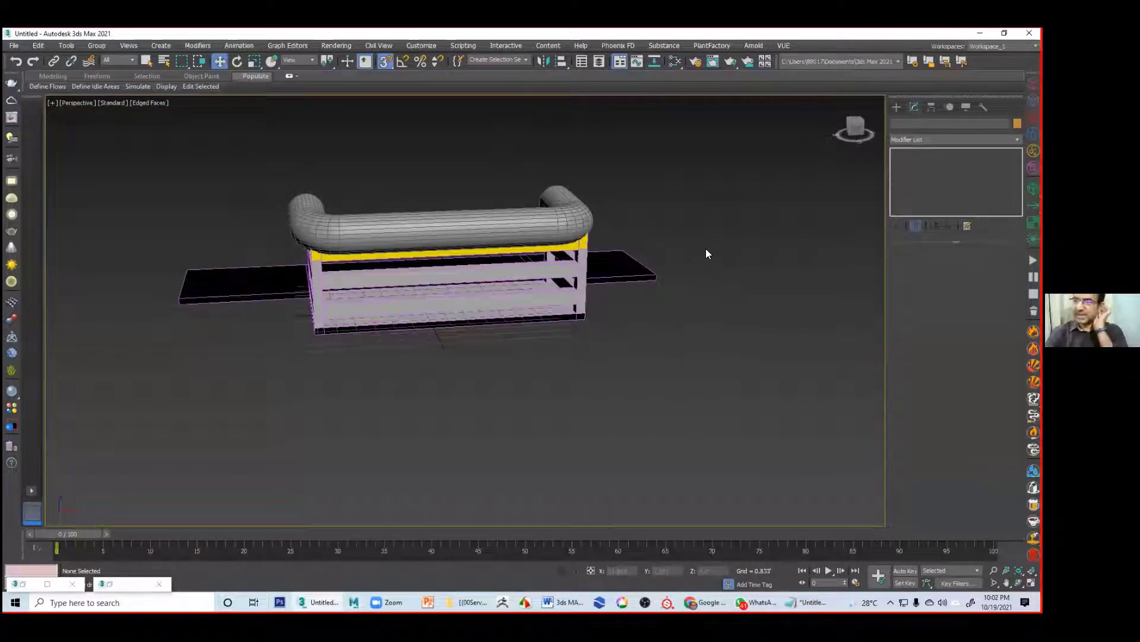
Step: Try to move the tubular handrail up off the top rails and undo the move
left_click(522, 232)
left_click_drag(439, 176, 515, 209)
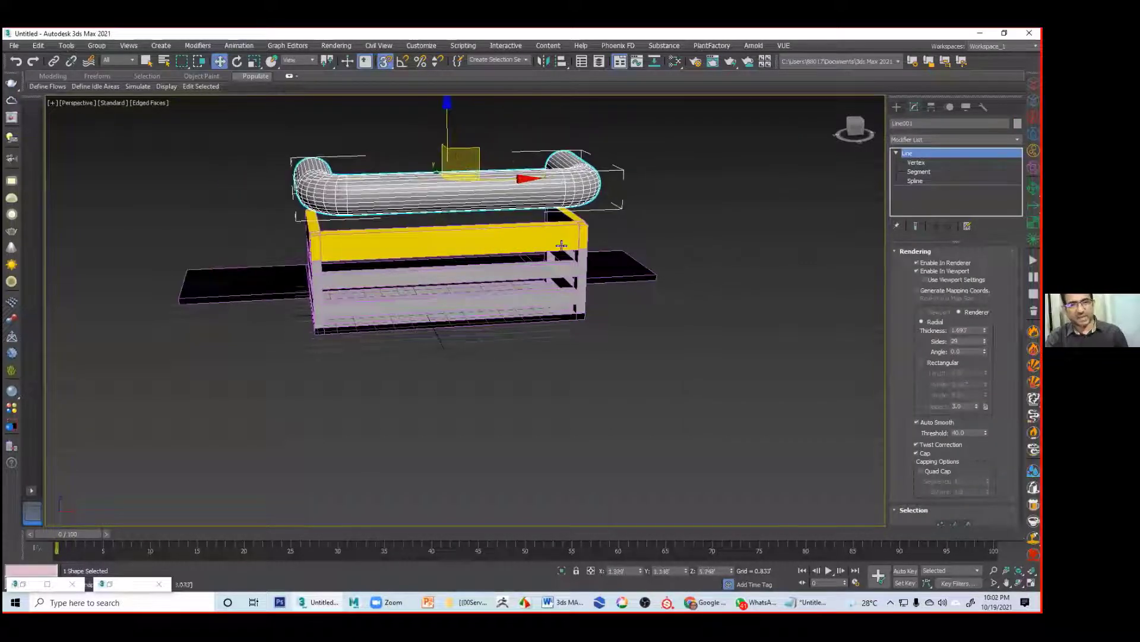
key("ctrl+z")
middle_click_drag(599, 329, 688, 353, "alt")
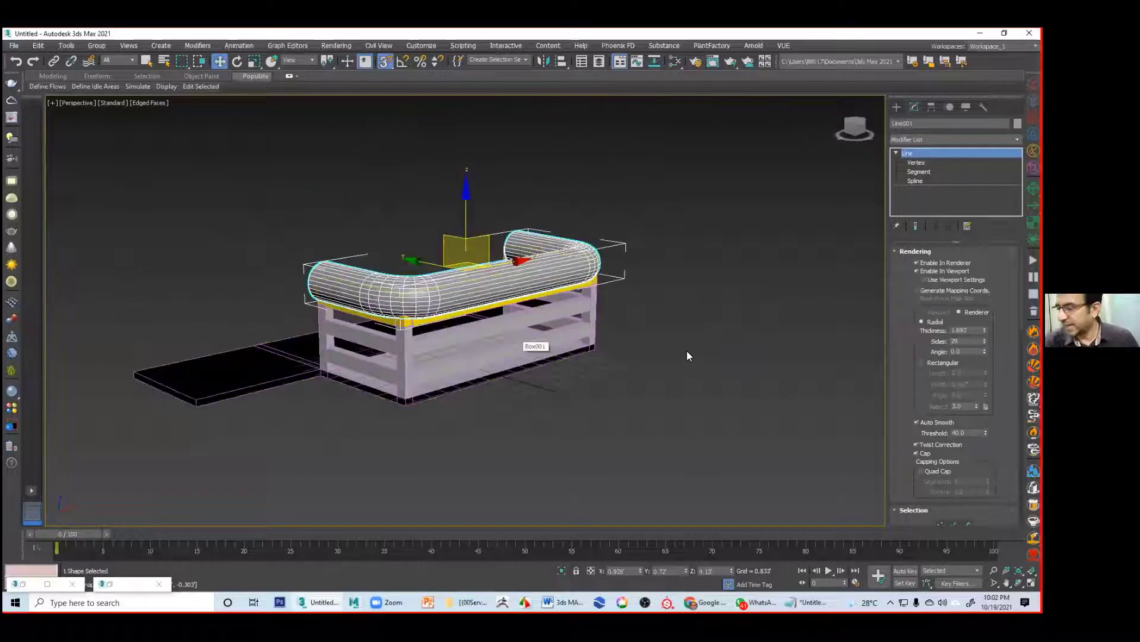
Step: Deselect the handrail and create a rectangular plane about 15.4' long and 19.8' wide on the ground in front of the railed frame
left_click(687, 355)
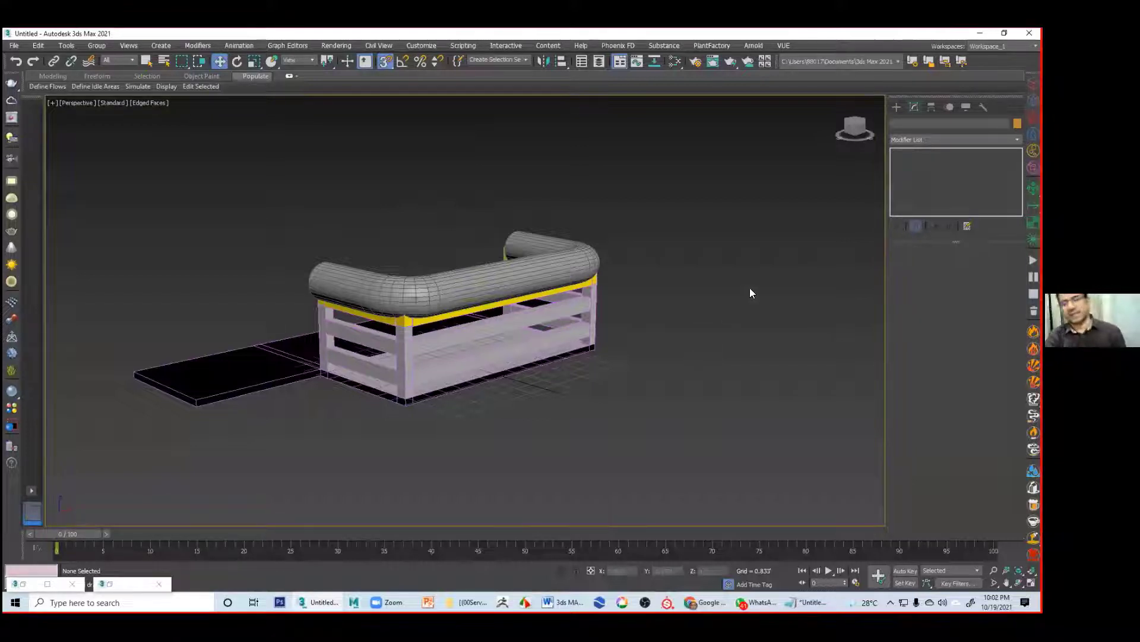
middle_click_drag(592, 327, 631, 288)
middle_click_drag(458, 222, 334, 159)
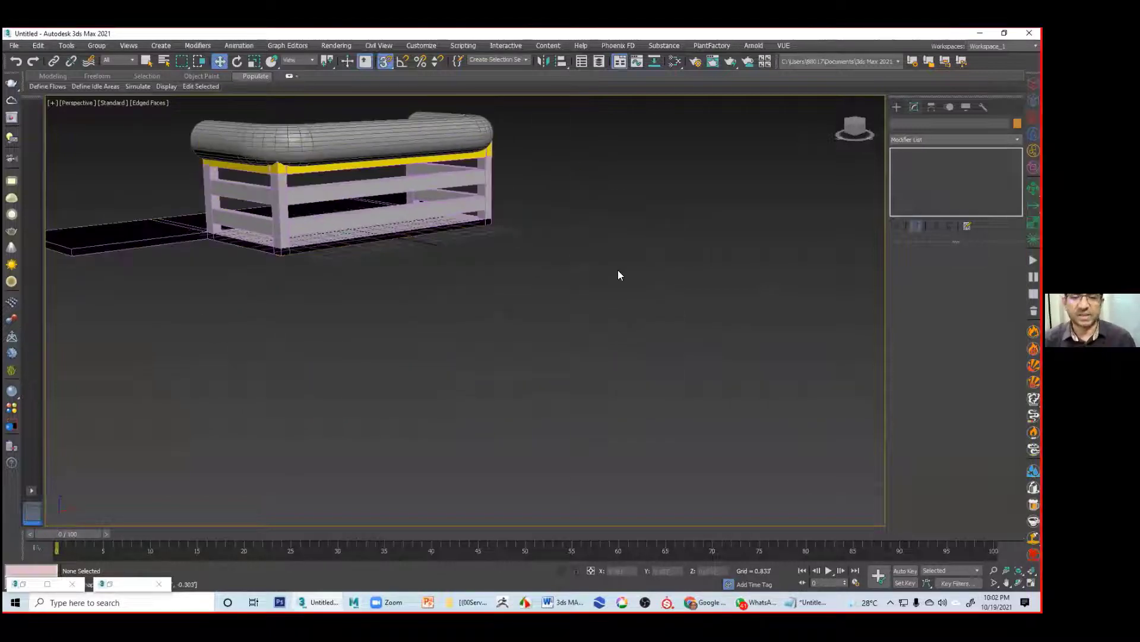
left_click(898, 108)
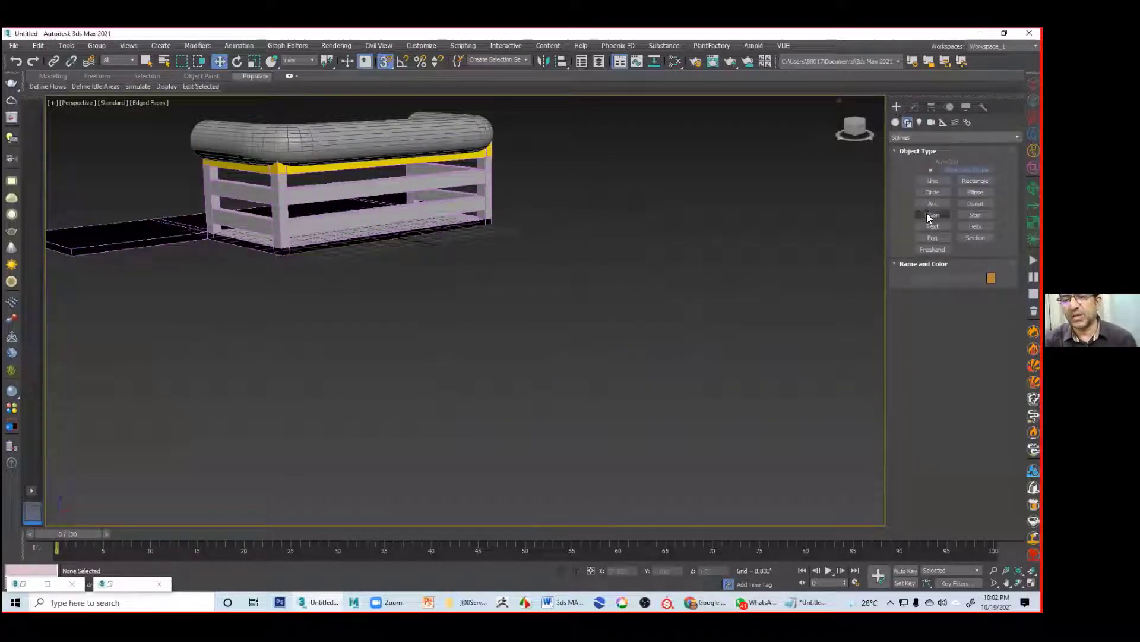
left_click(895, 122)
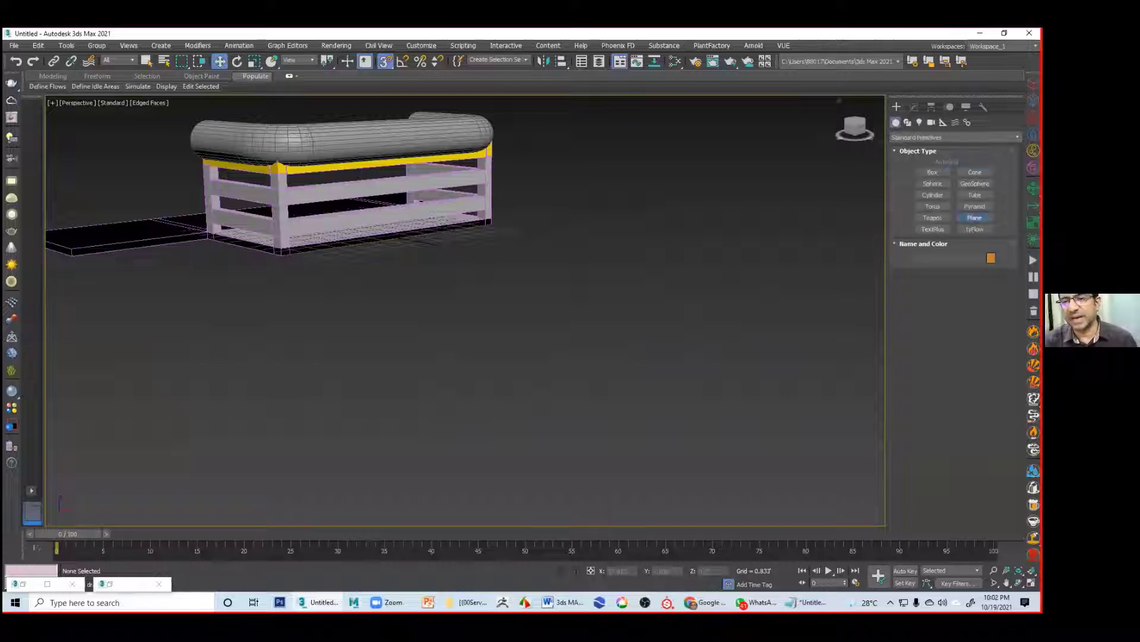
left_click(975, 217)
middle_click_drag(499, 323, 451, 305, "alt")
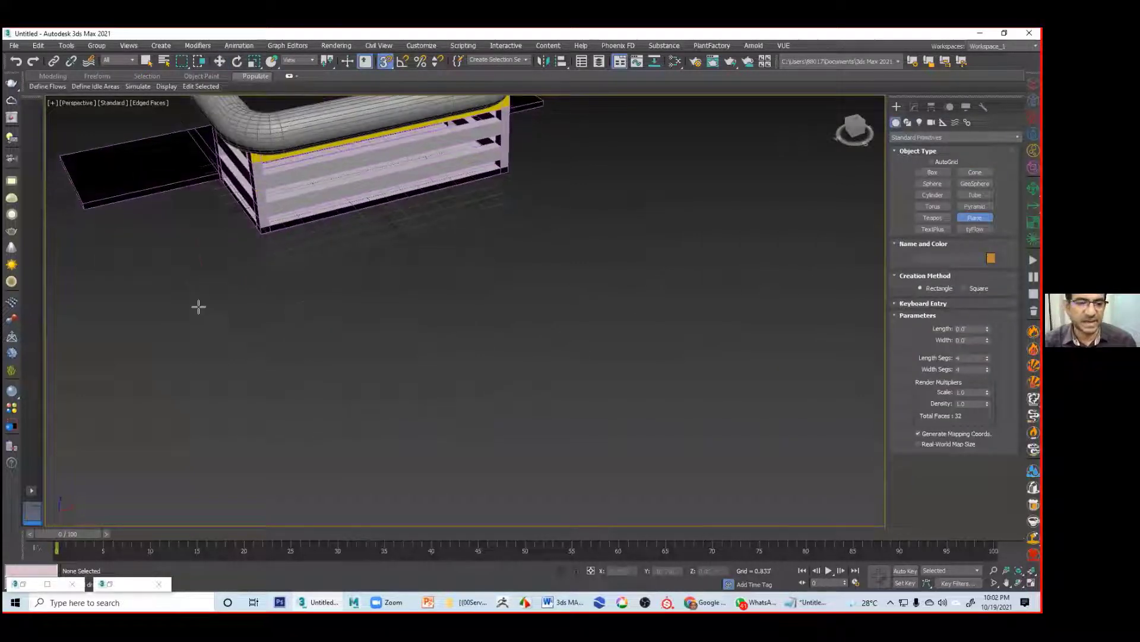
left_click_drag(198, 308, 624, 424)
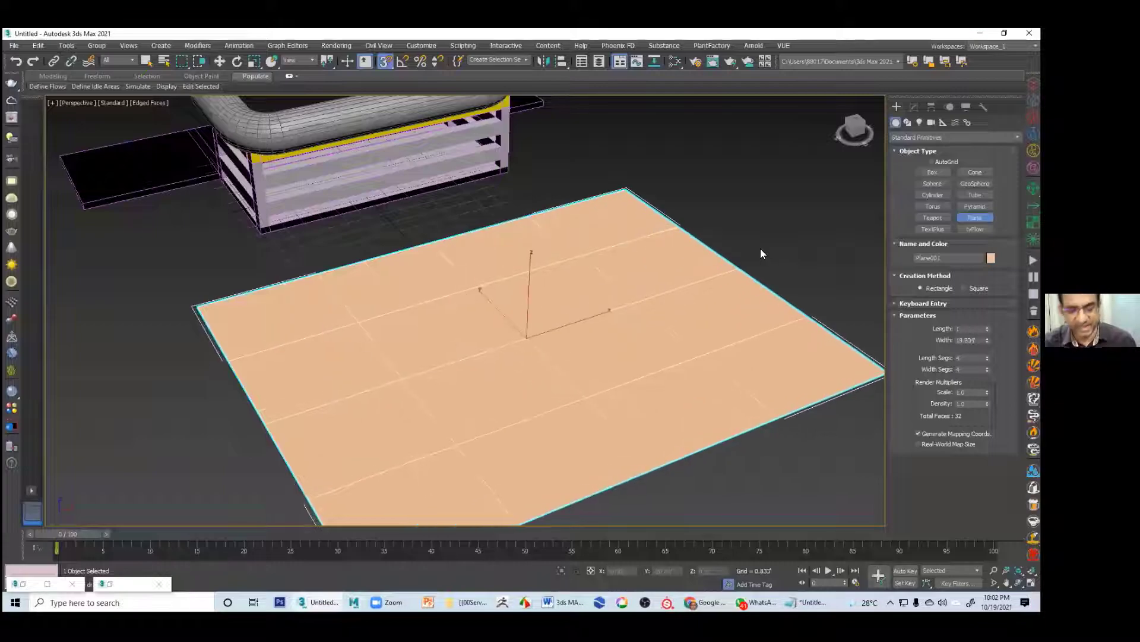
key("w")
Step: Open the material editor and add a Scanline Standard (Legacy) material in an empty area of the node view
key("m")
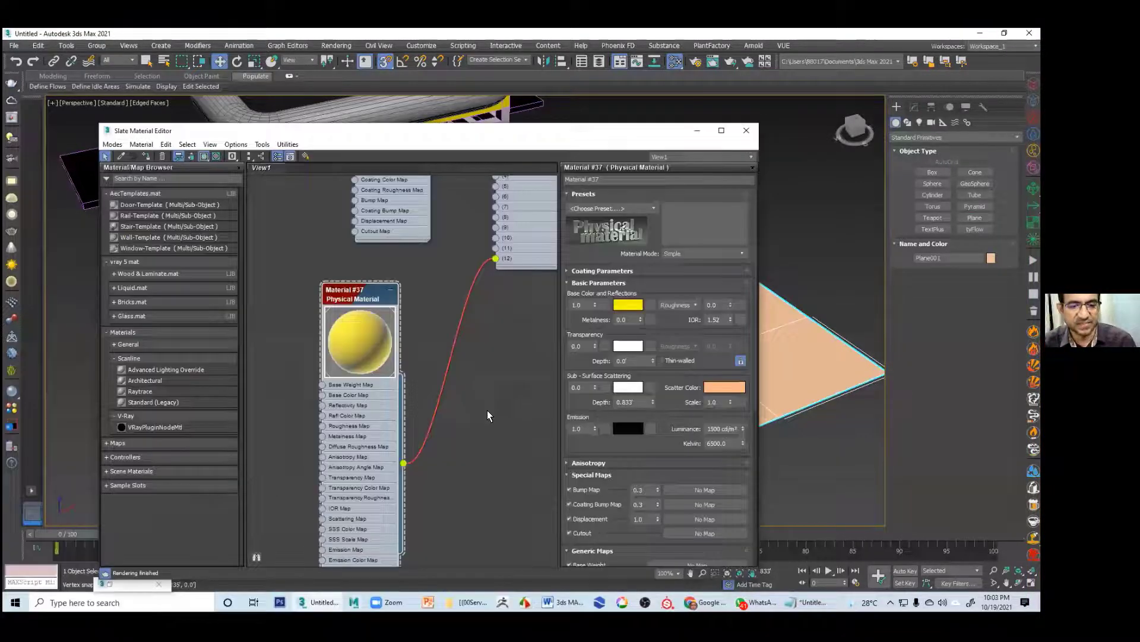
right_click(488, 411)
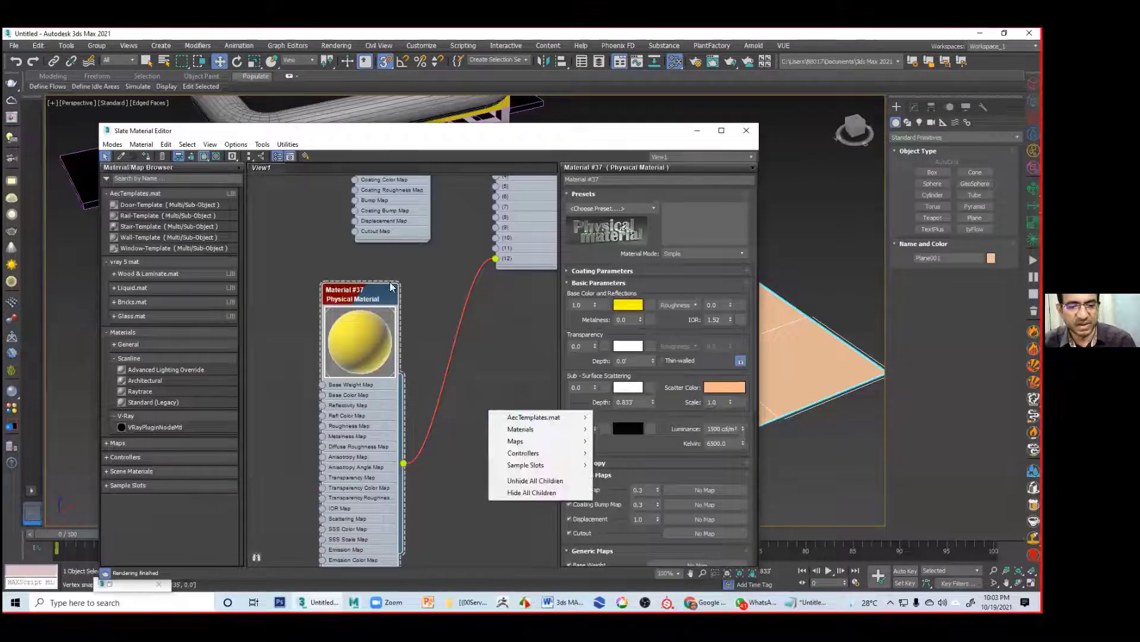
left_click(438, 491)
middle_click_drag(438, 492, 442, 98)
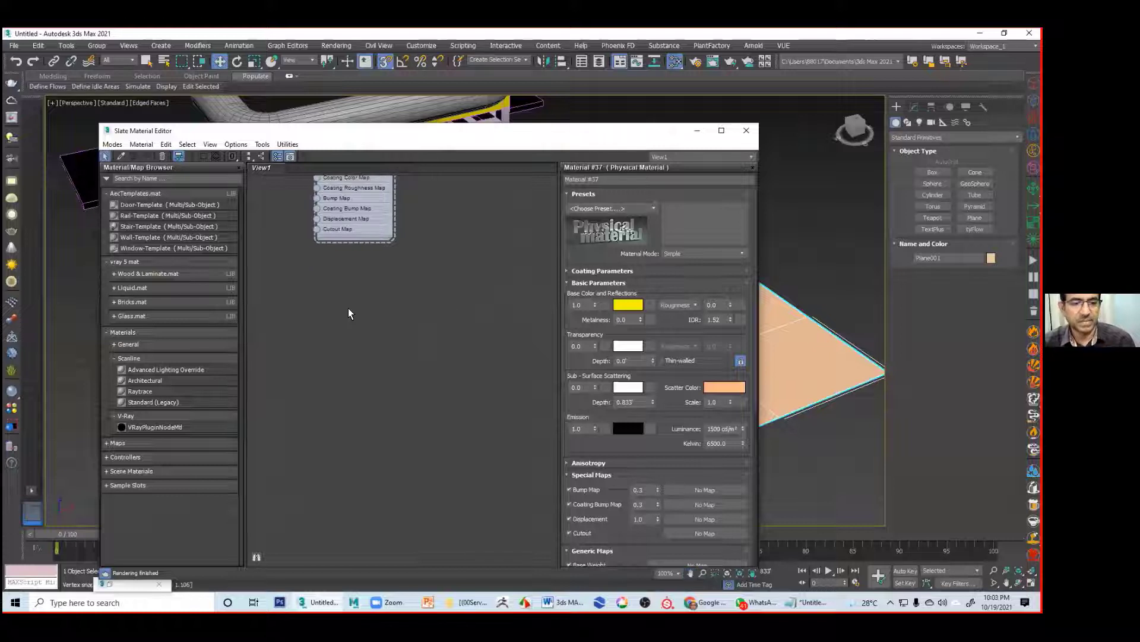
right_click(348, 308)
mouse_move(393, 328)
mouse_move(500, 339)
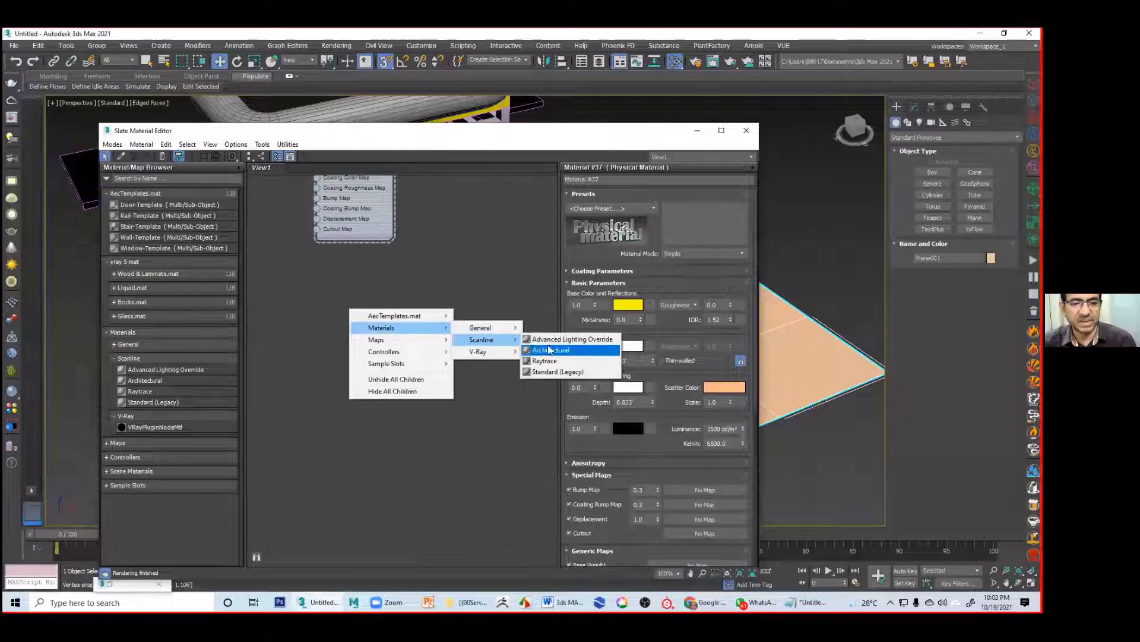
left_click(558, 371)
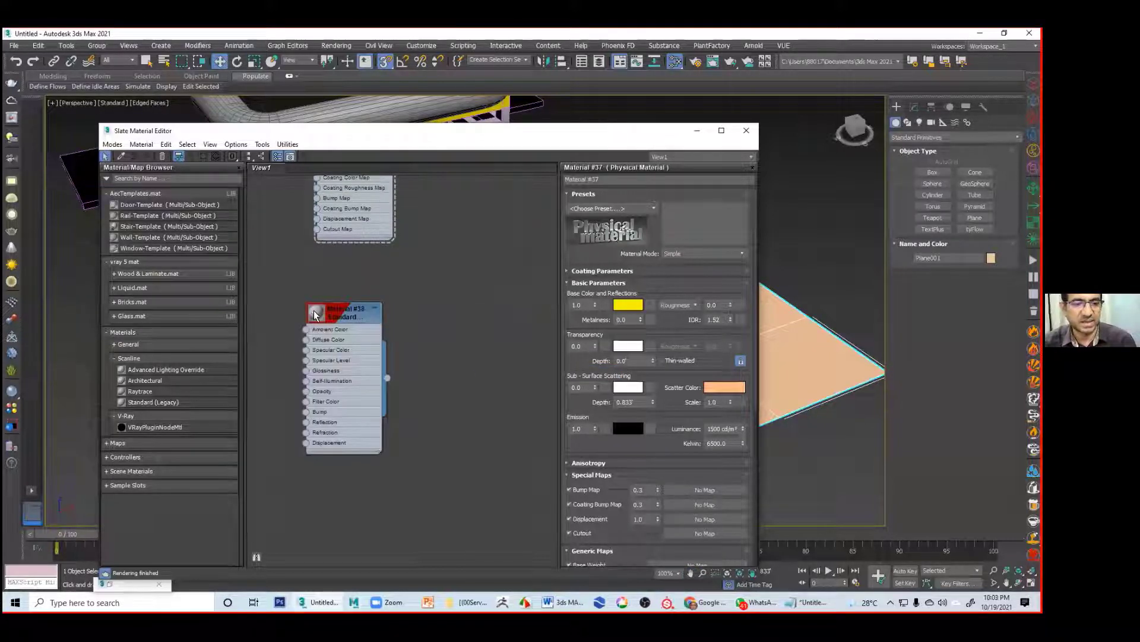
Step: Assign a Bitmap to the Standard material's diffuse color using grass.jpg, previewing the image at full size before loading it
double_click(316, 316)
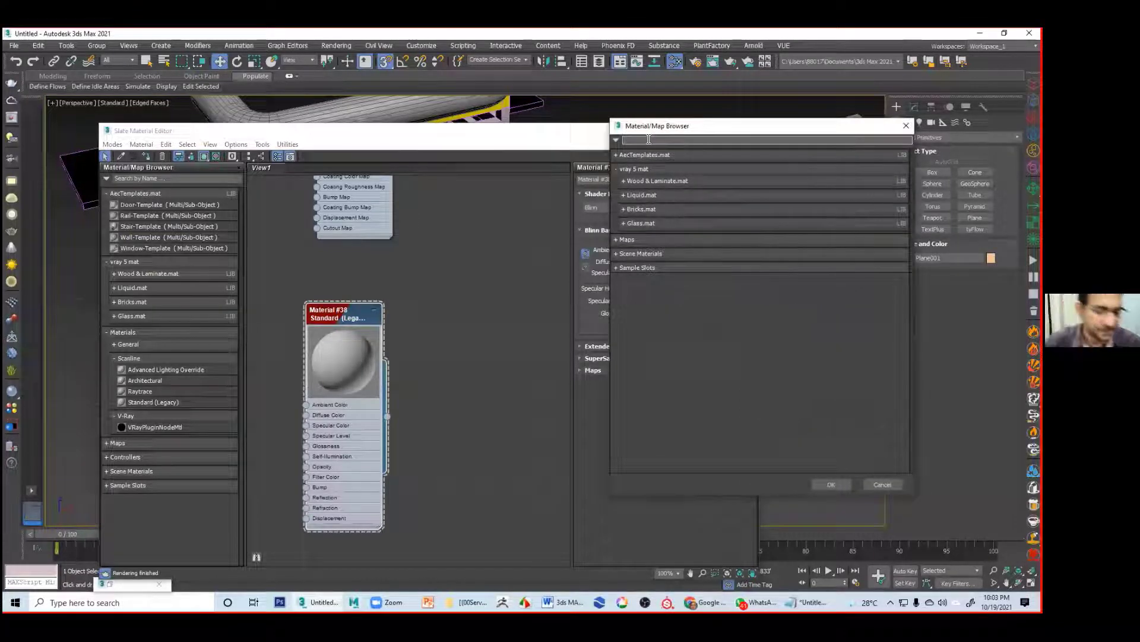
type("bit")
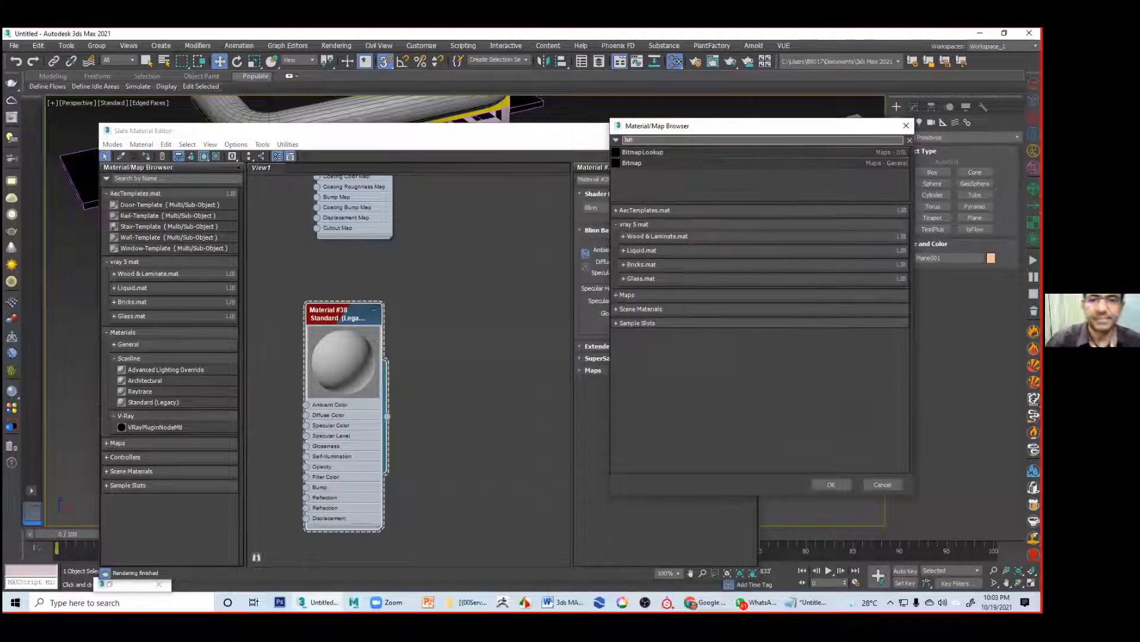
double_click(634, 163)
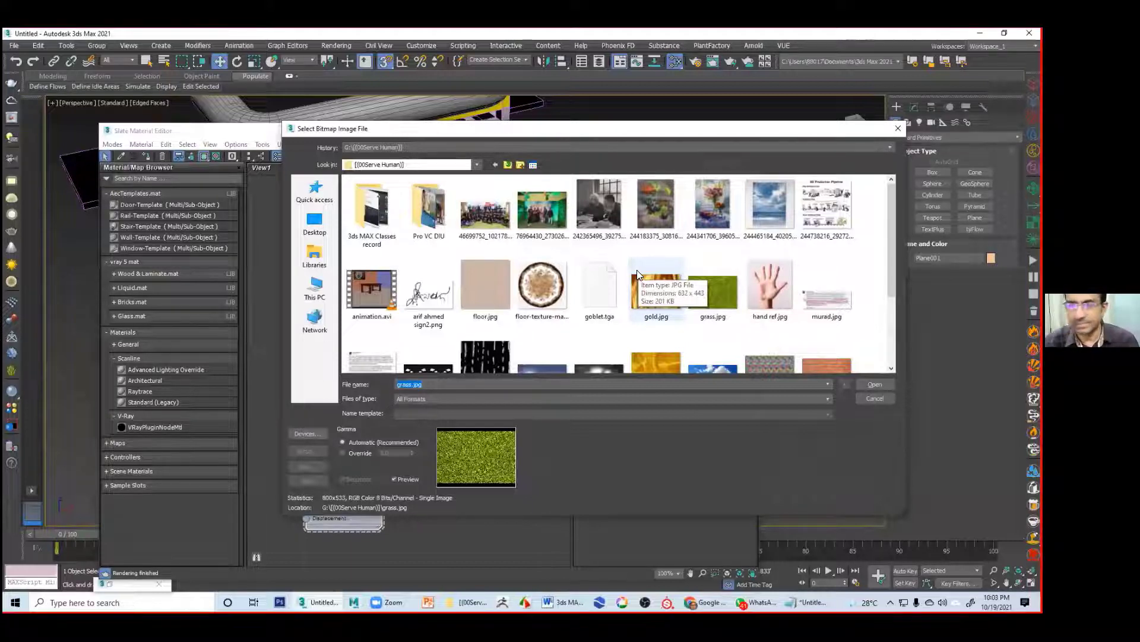
left_click(716, 293)
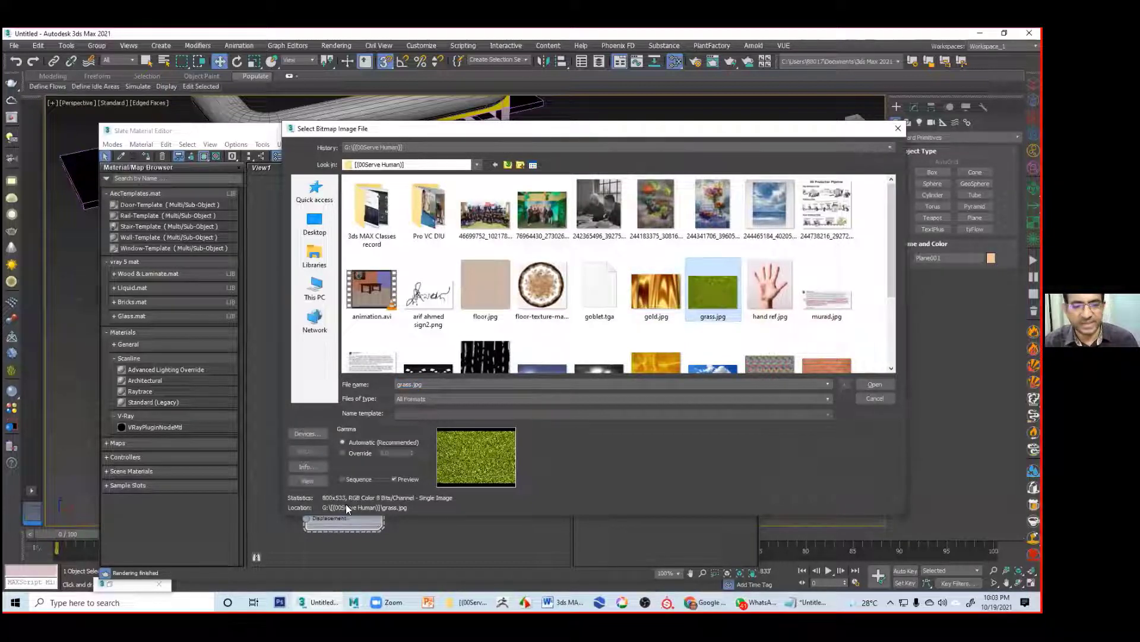
left_click(314, 480)
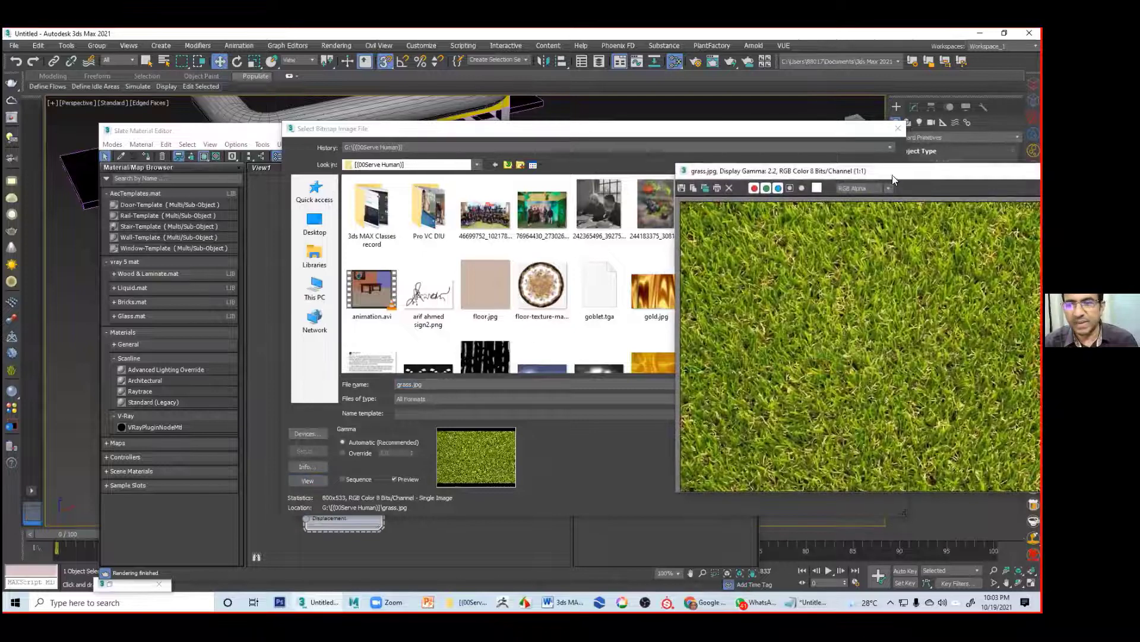
left_click_drag(891, 171, 449, 138)
left_click(655, 139)
left_click(869, 383)
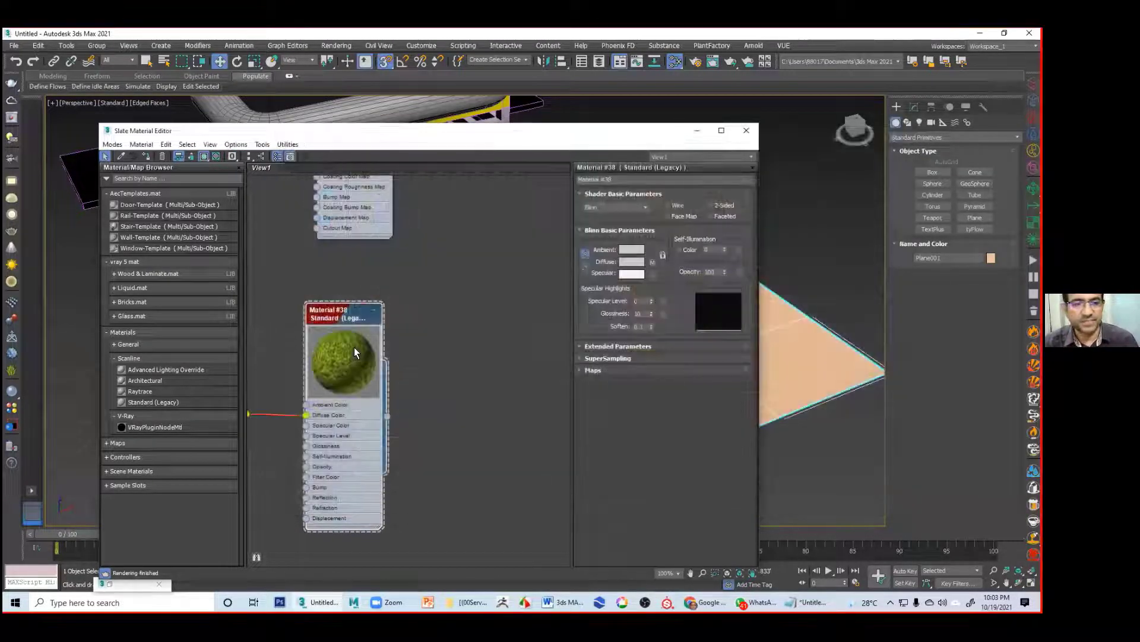
Step: Apply the grass material to the new plane and minimize the material editor
left_click_drag(564, 138, 355, 124)
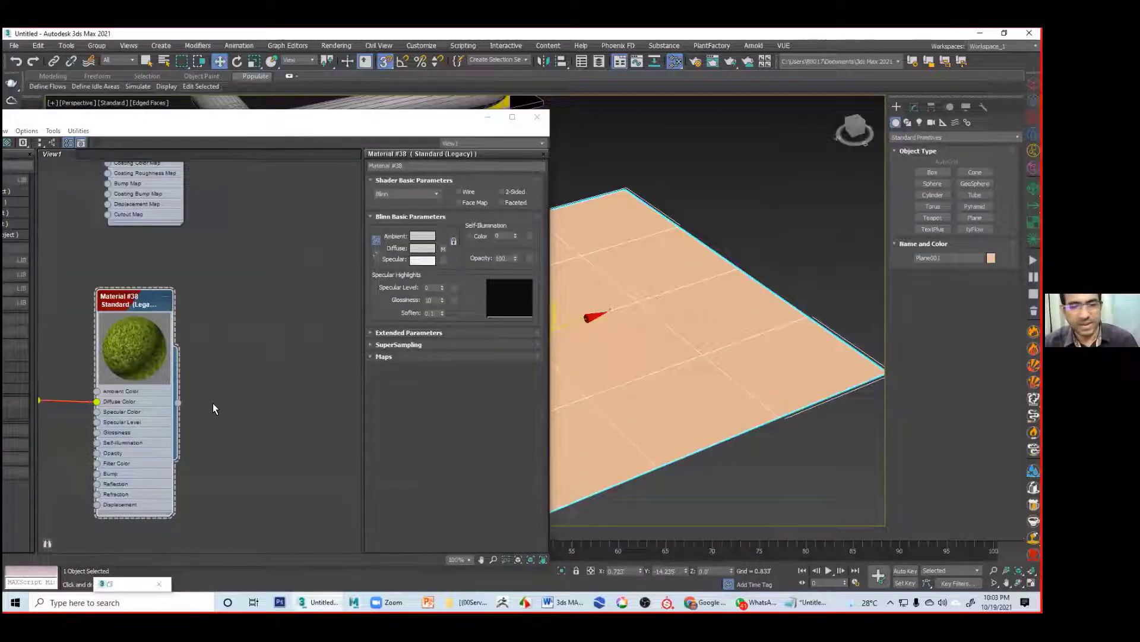
left_click_drag(177, 402, 660, 430)
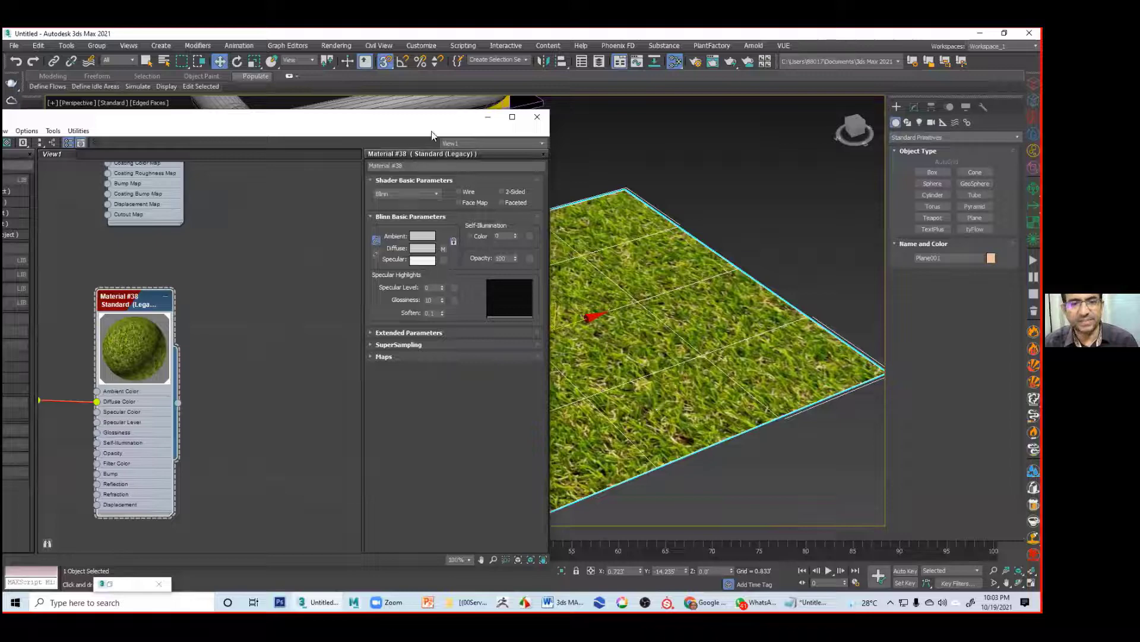
left_click_drag(485, 123, 392, 160)
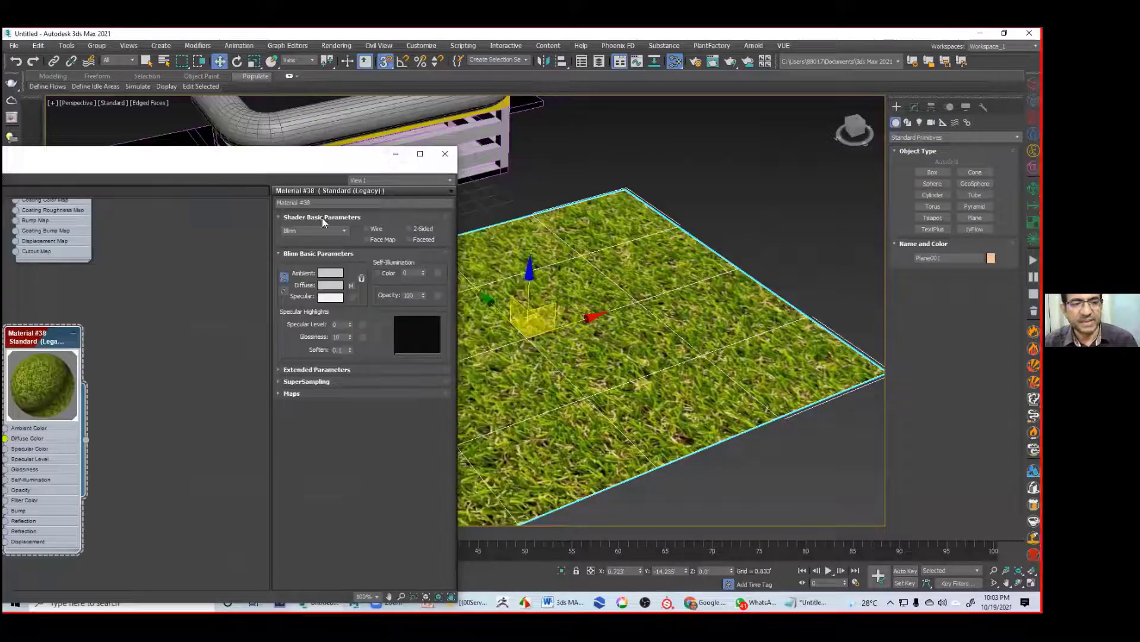
left_click(395, 156)
Step: Add a UVW Map modifier to the grass plane
middle_click_drag(636, 344, 638, 309)
scroll(565, 344, "up", 2)
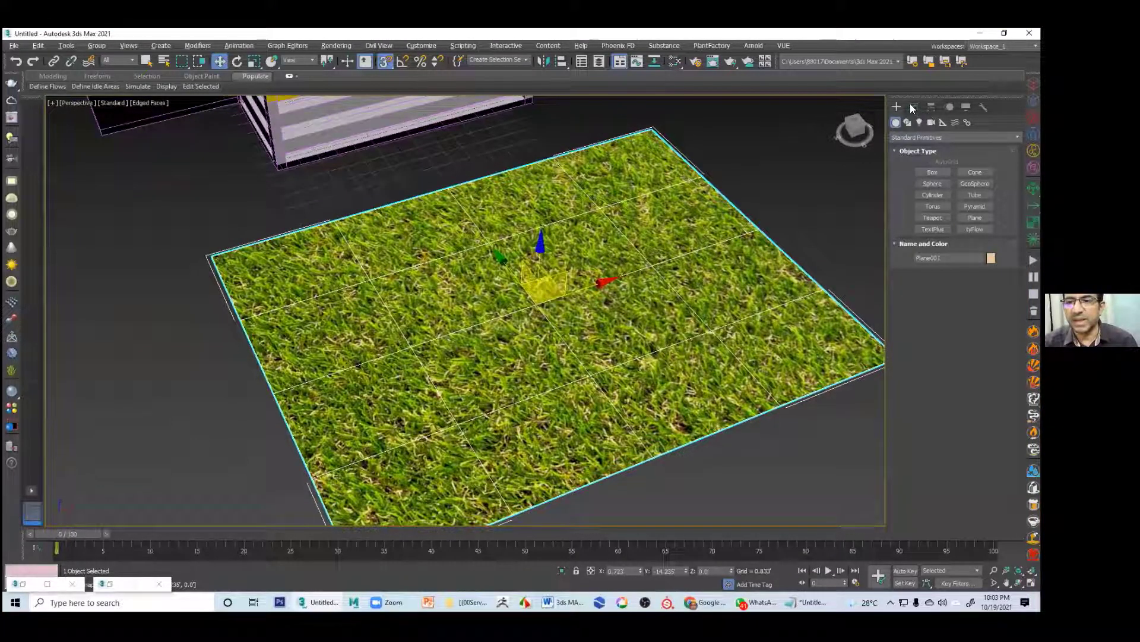
middle_click_drag(570, 332, 526, 314)
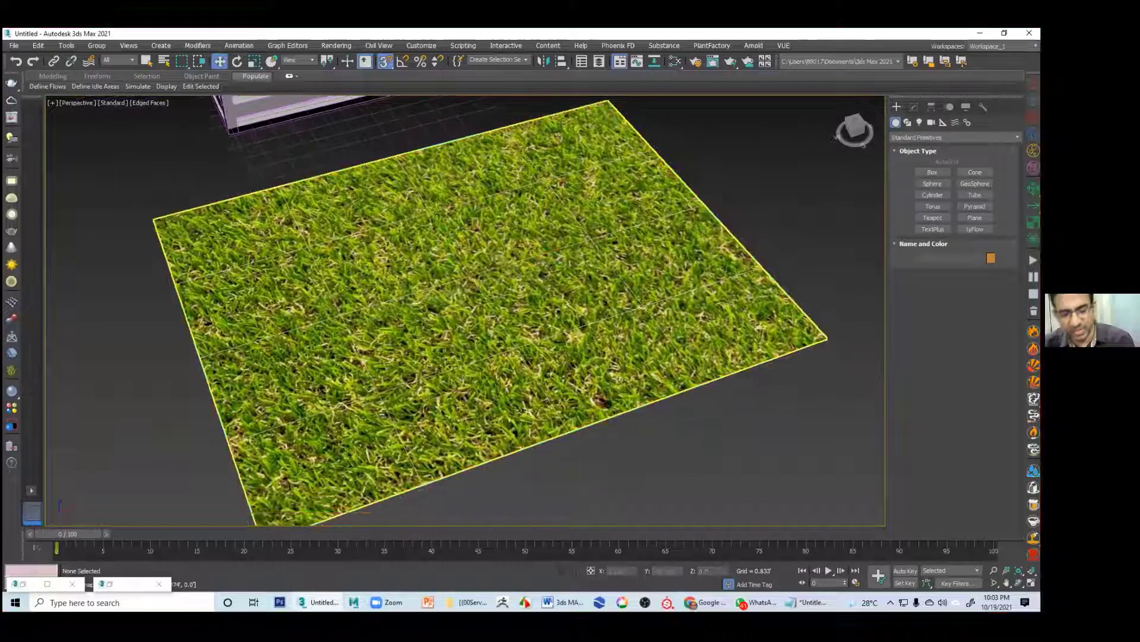
left_click(915, 107)
left_click(955, 140)
key("u")
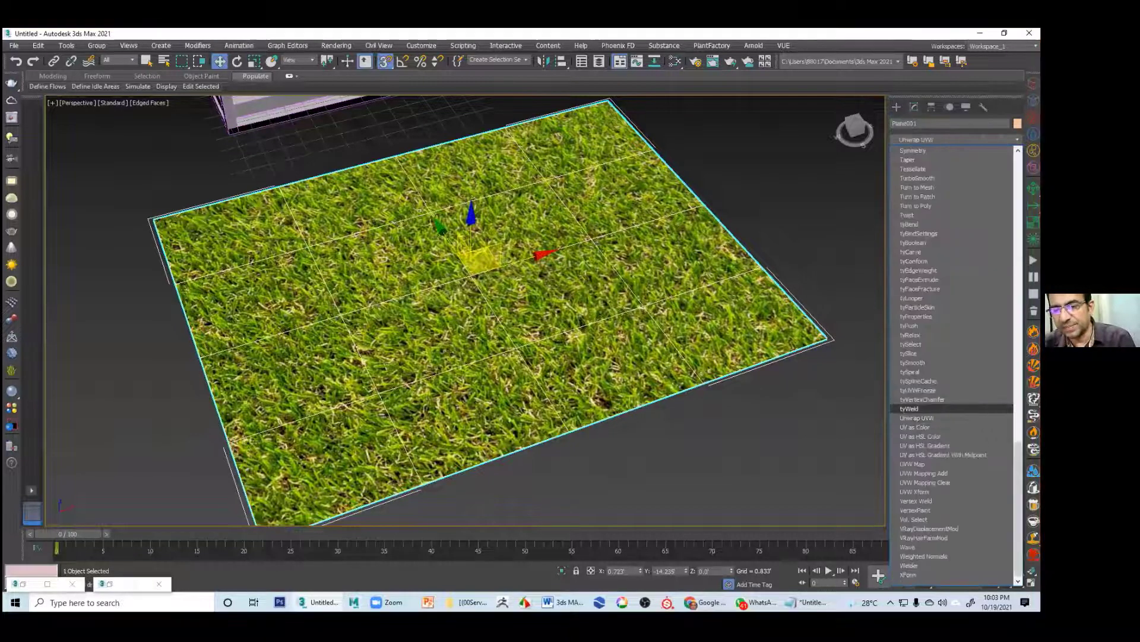
left_click(927, 461)
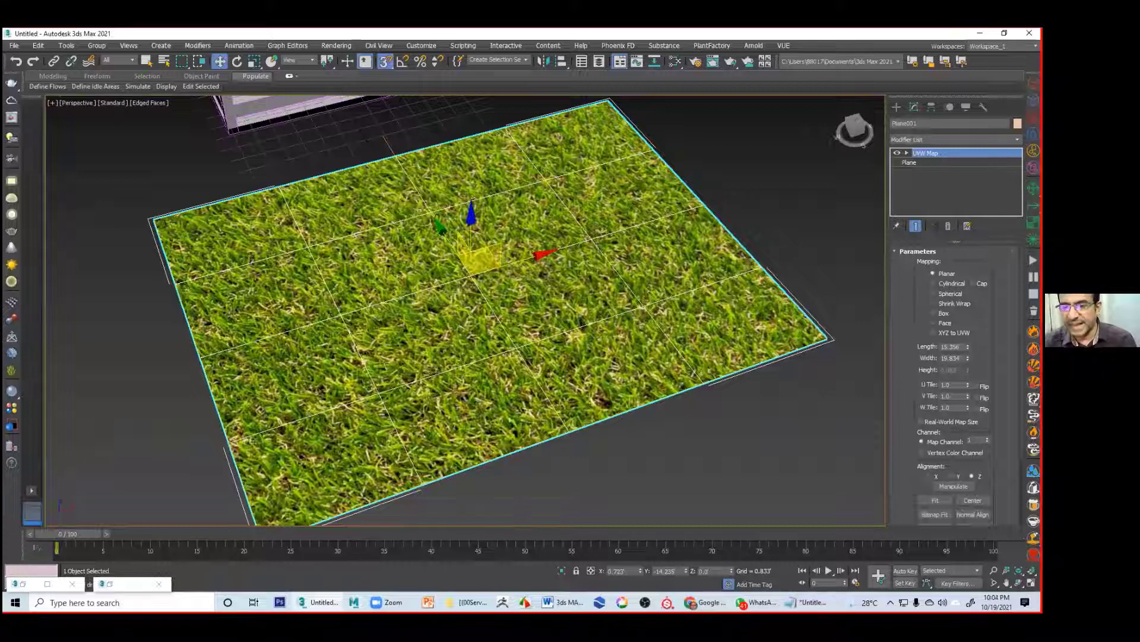
Step: Try a U tiling of about 2.31 on the grass plane's mapping and undo the change
left_click_drag(968, 385, 912, 152)
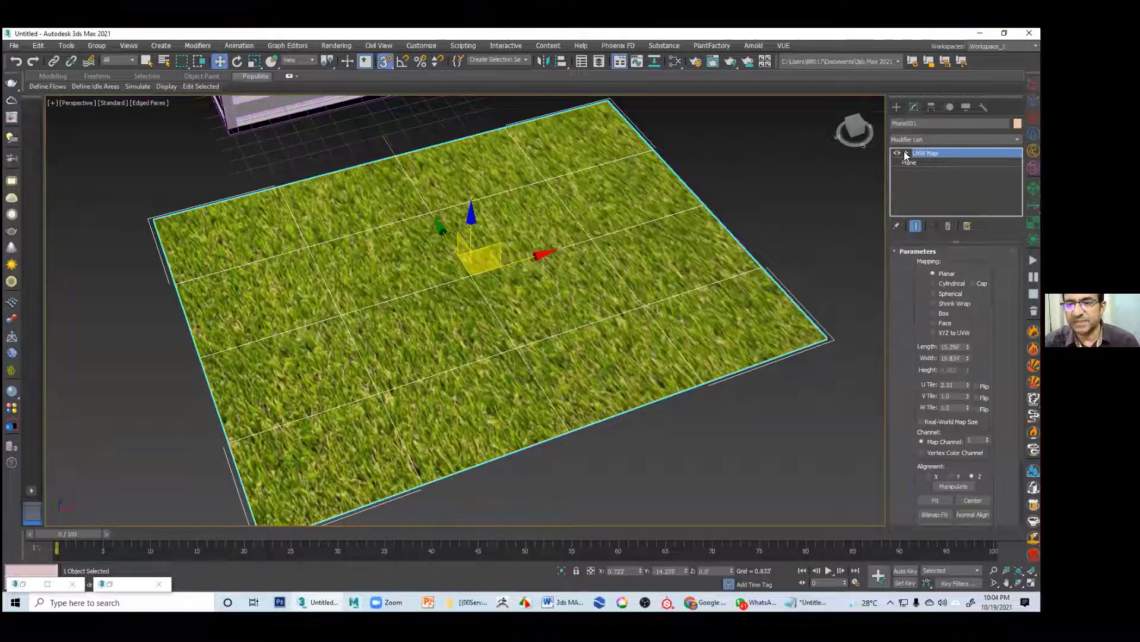
key("ctrl+z")
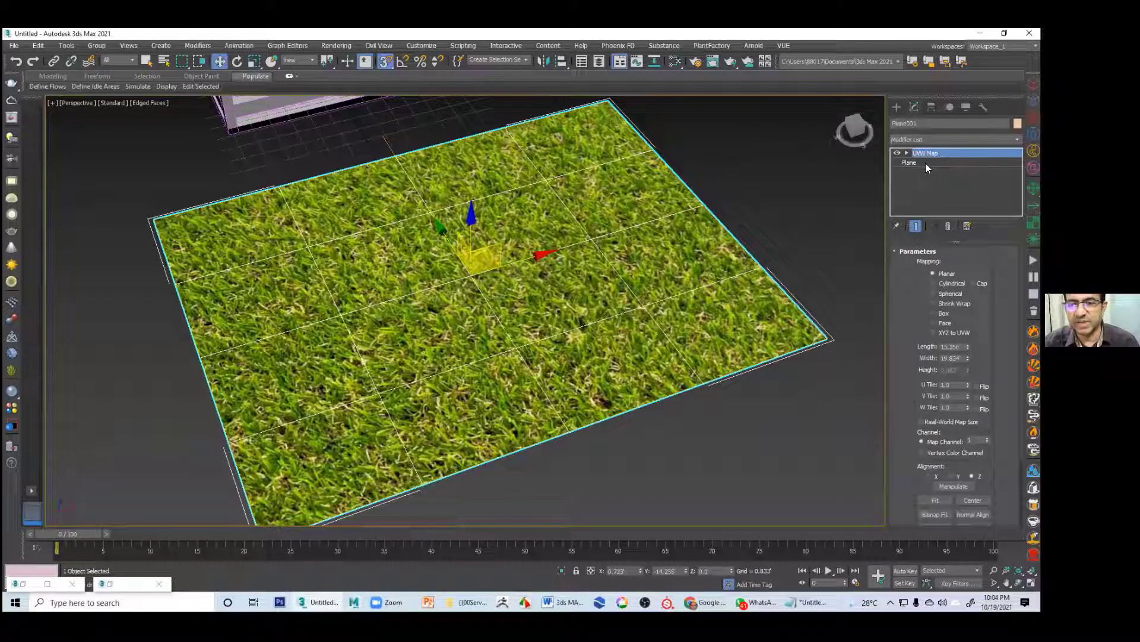
Step: Activate the UVW Map's Gizmo level, try shifting the grass texture across the plane, and undo the moves
key("1")
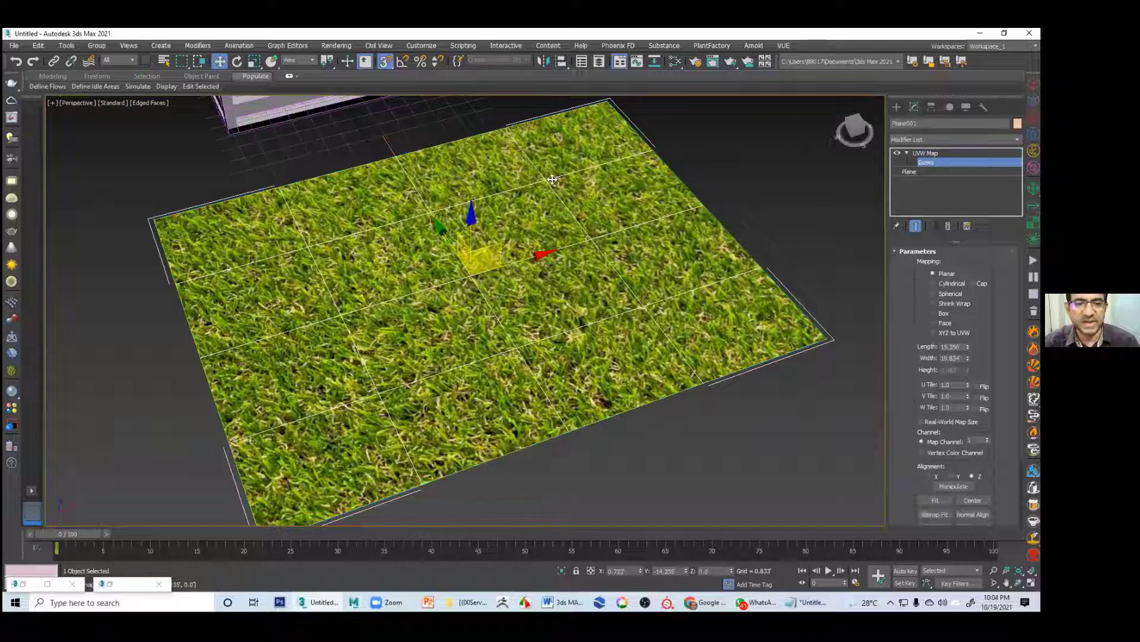
left_click_drag(564, 321, 625, 318)
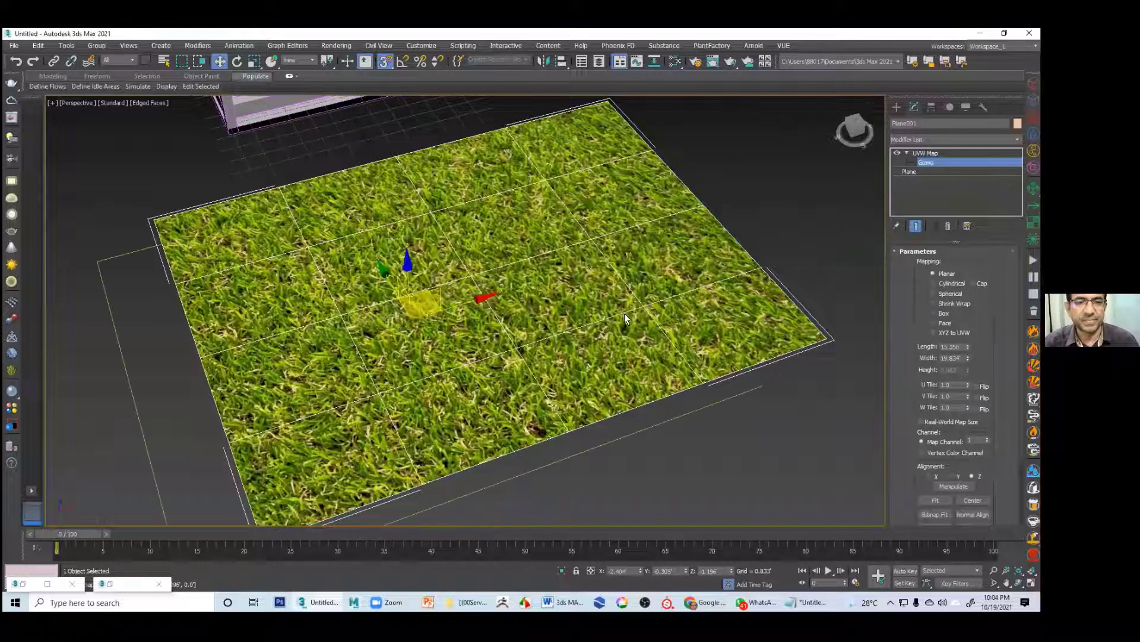
left_click_drag(382, 273, 531, 245)
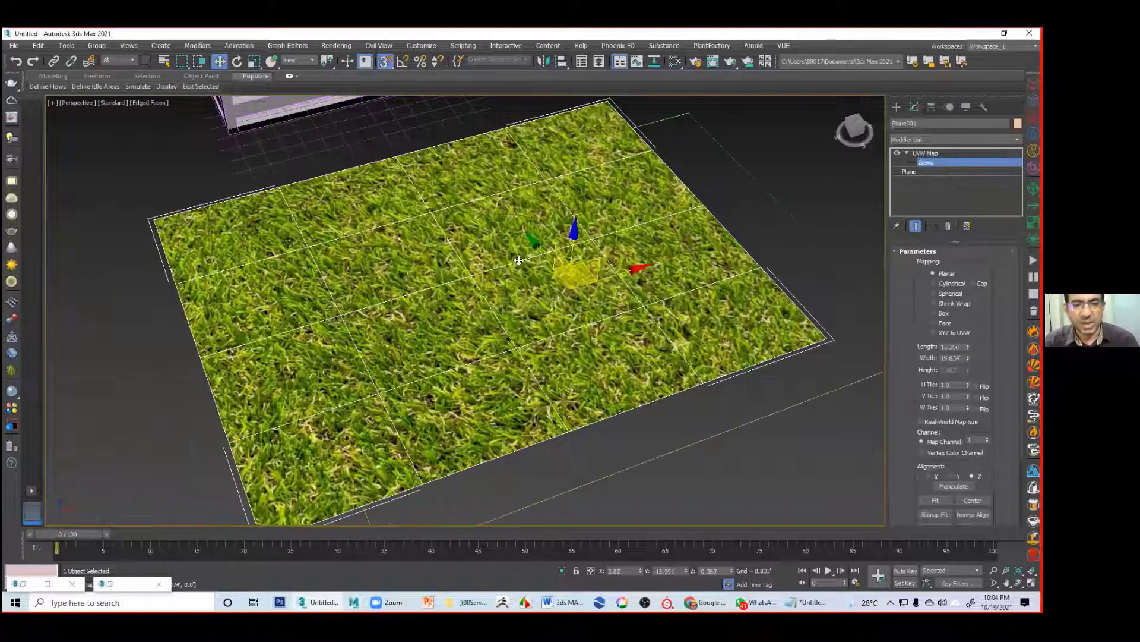
key("ctrl+z")
Step: Turn off snapping and uniformly scale down the UVW Map gizmo so the grass texture repeats much more finely across the plane
key("s")
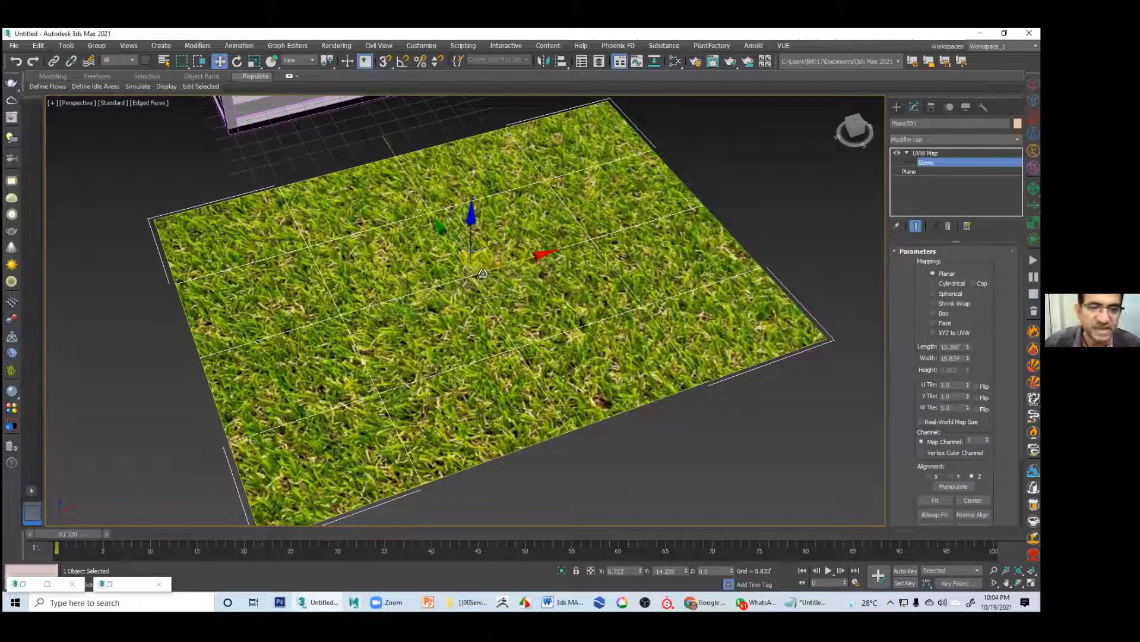
key("r")
left_click_drag(426, 317, 36, 547)
left_click_drag(870, 53, 711, 144)
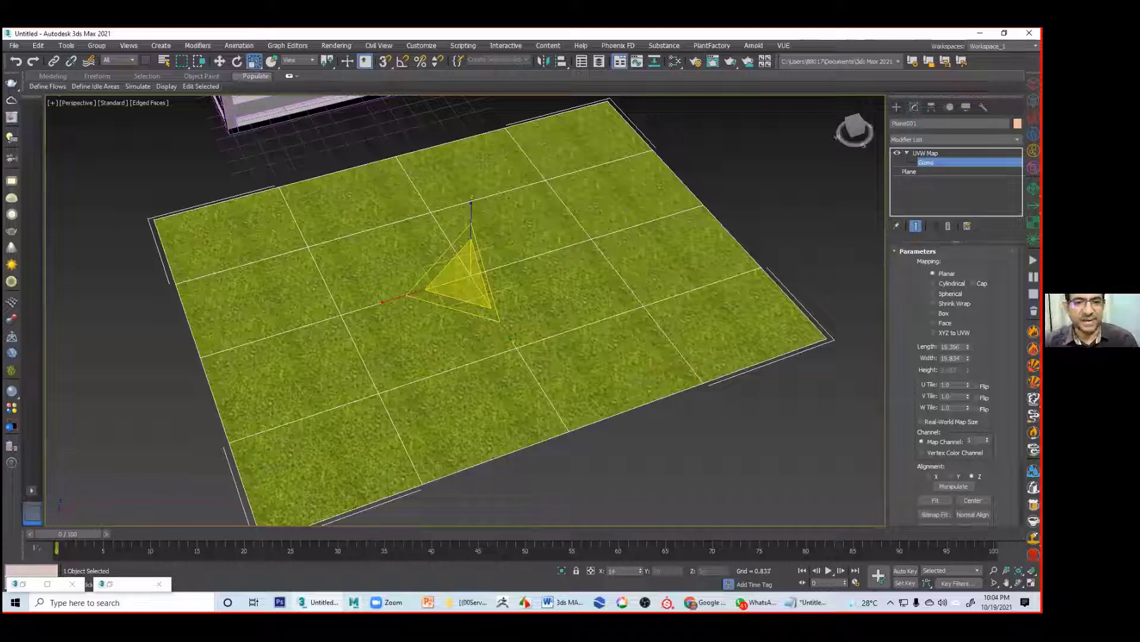
left_click_drag(692, 371, 870, 378)
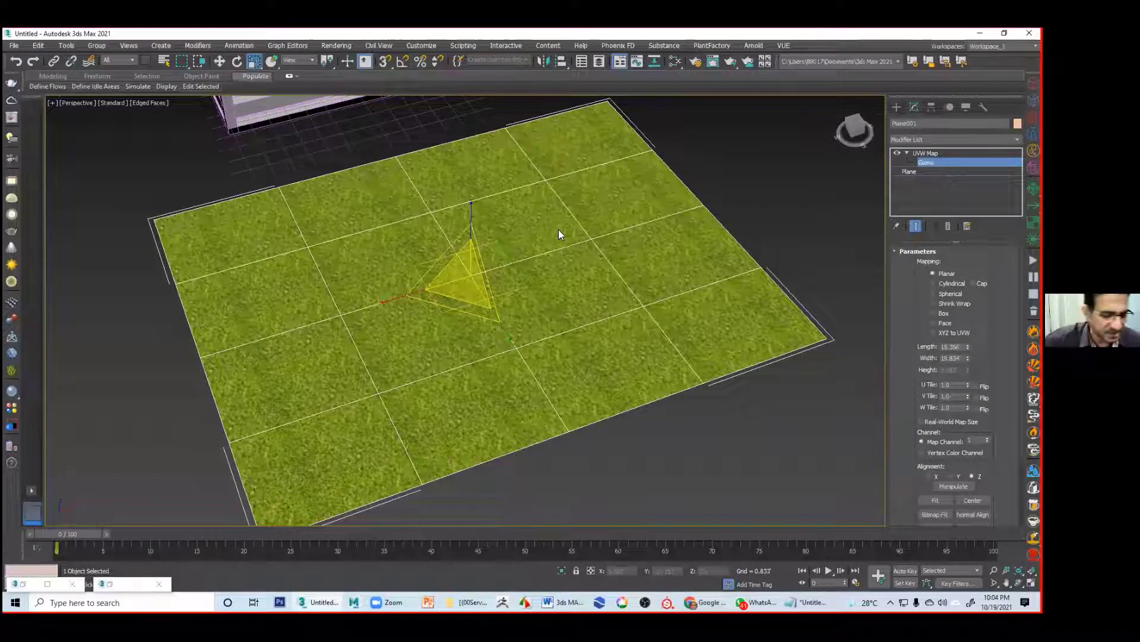
Step: Rotate the UVW Map gizmo around the Z axis to change the direction of the grass texture
key("e")
left_click_drag(523, 311, 505, 321)
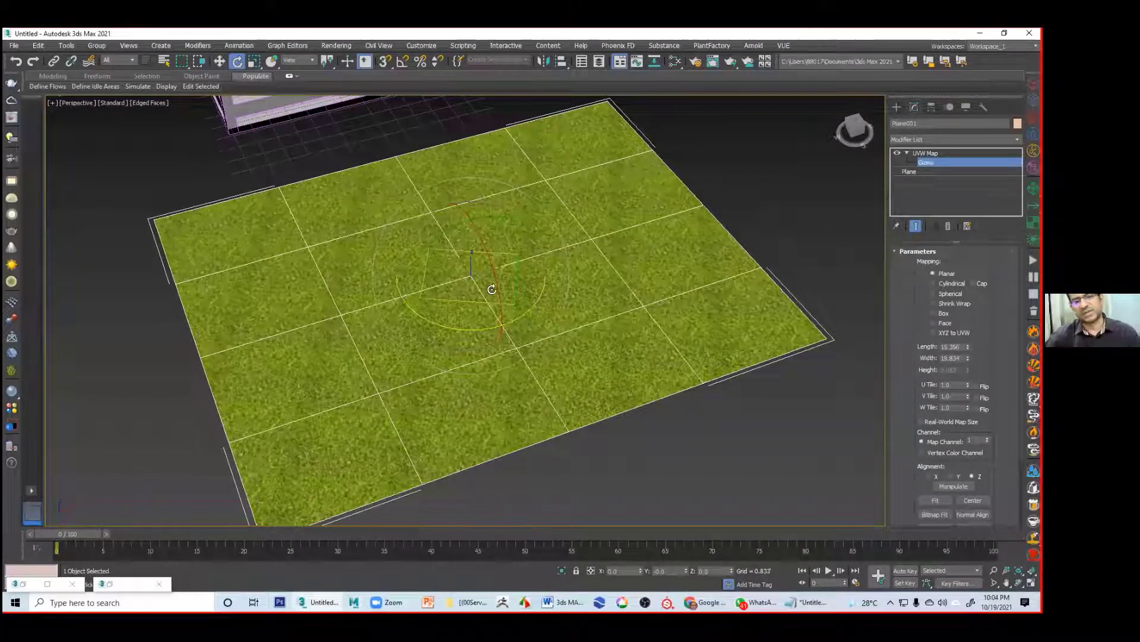
left_click_drag(450, 325, 536, 269)
left_click_drag(605, 259, 446, 275)
left_click_drag(722, 194, 653, 274)
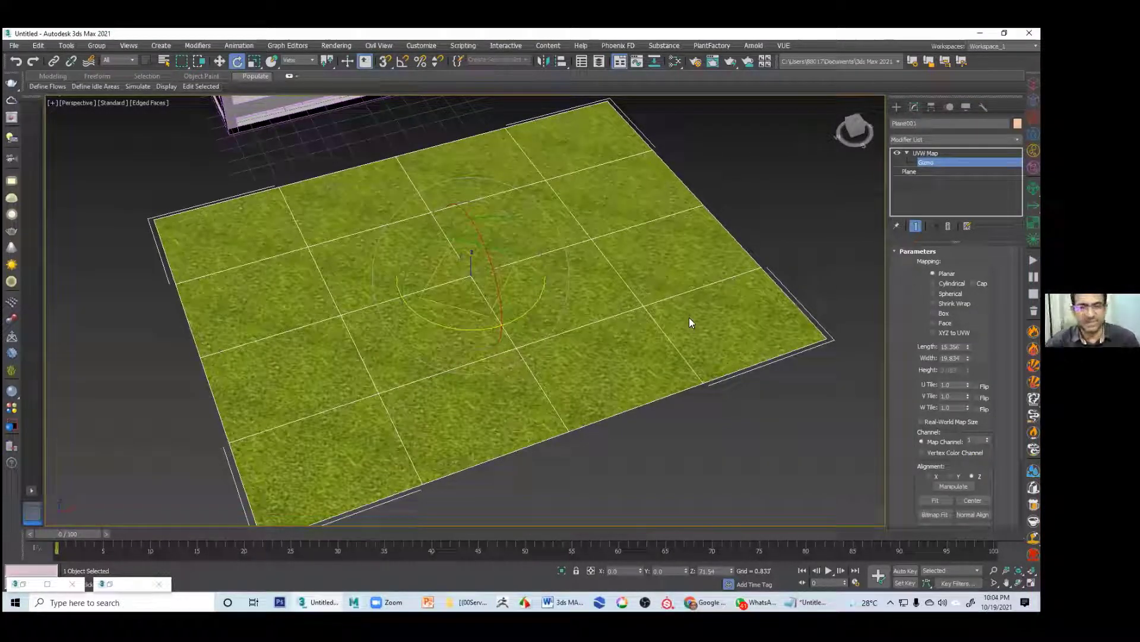
left_click_drag(645, 192, 700, 160)
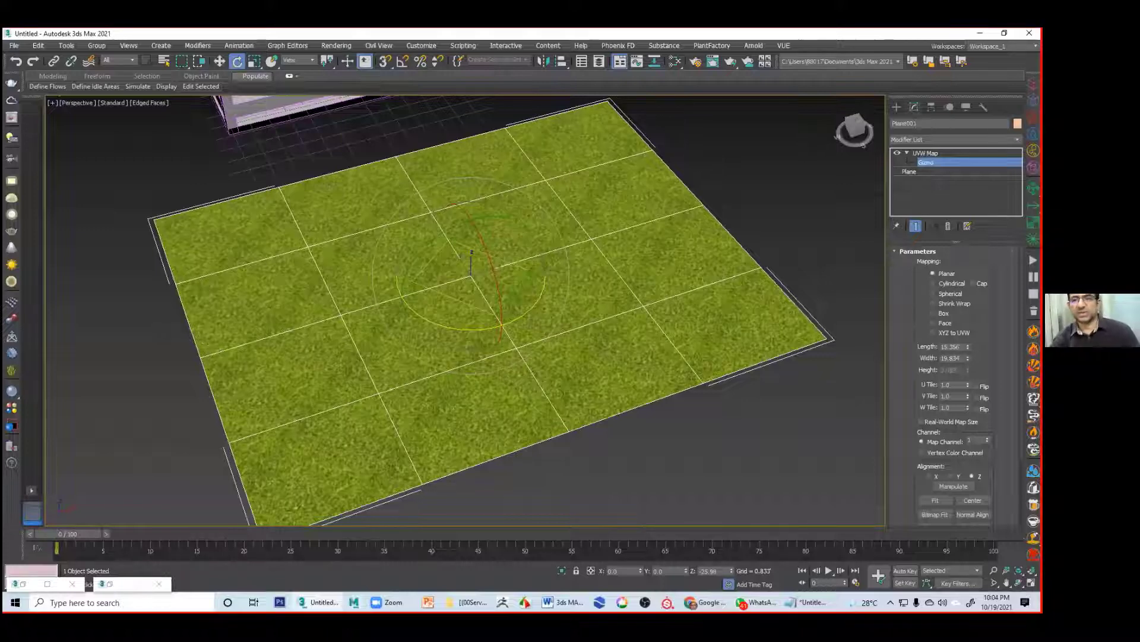
Step: Deselect the grass plane, leaving its UVW Map gizmo editing
middle_click_drag(766, 151, 764, 158, "alt")
left_click(764, 158)
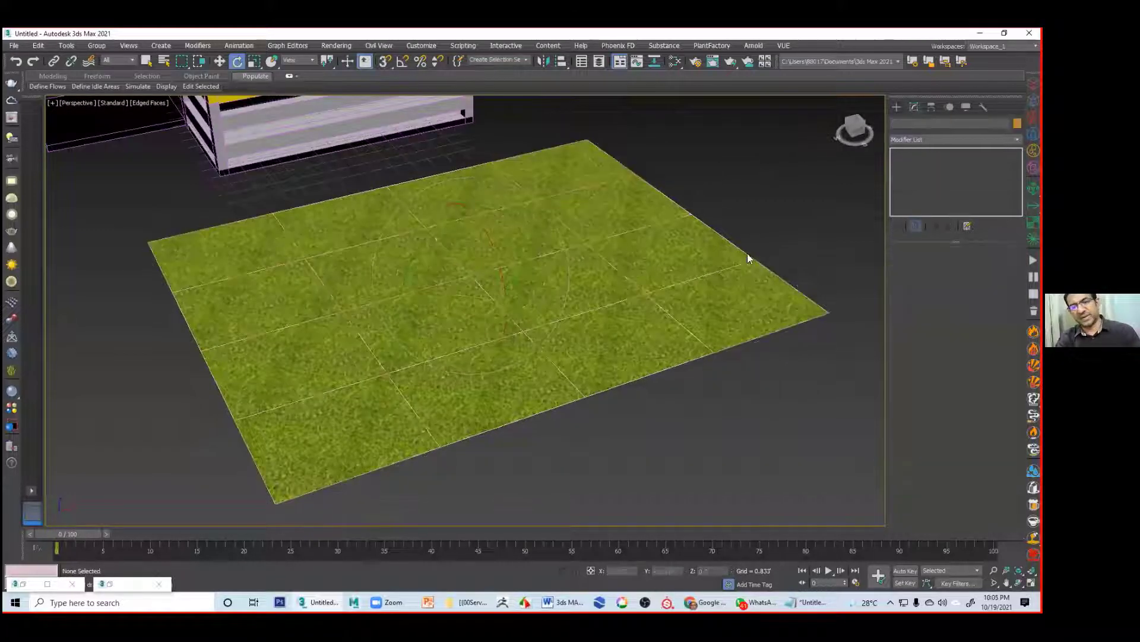
scroll(762, 238, "down", 4)
middle_click_drag(685, 353, 670, 373)
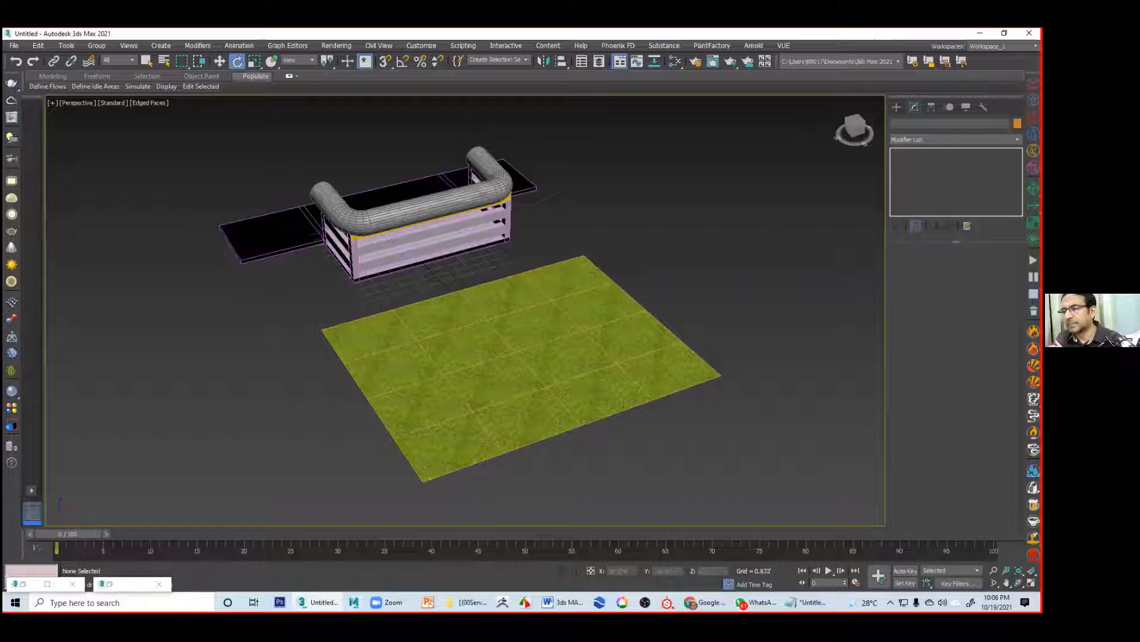
middle_click_drag(725, 258, 713, 271)
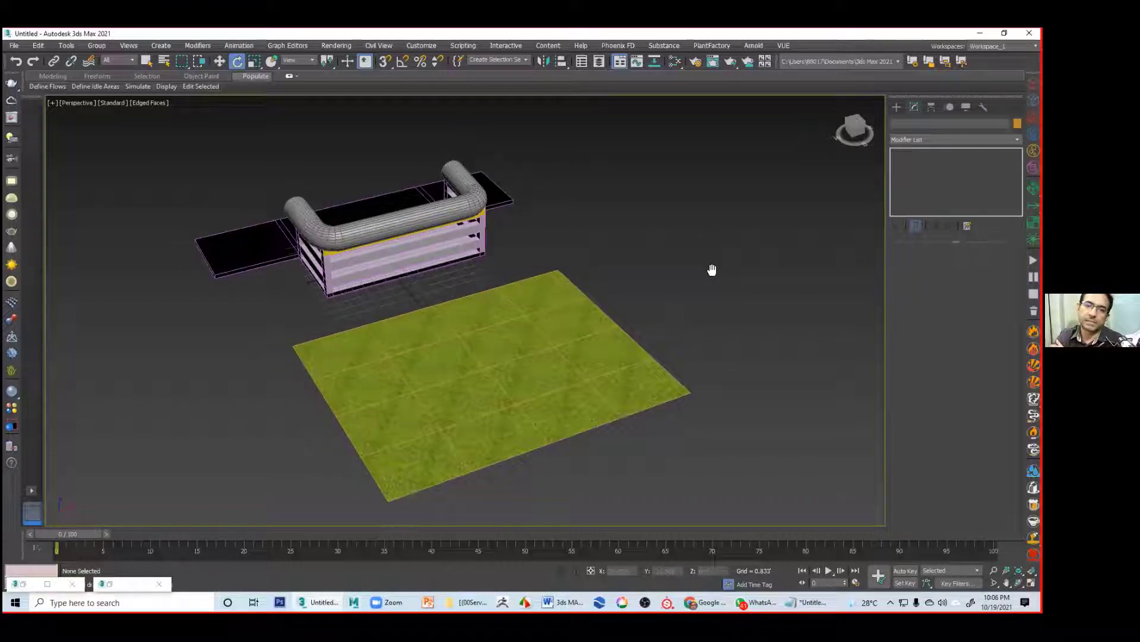
middle_click_drag(712, 270, 709, 268)
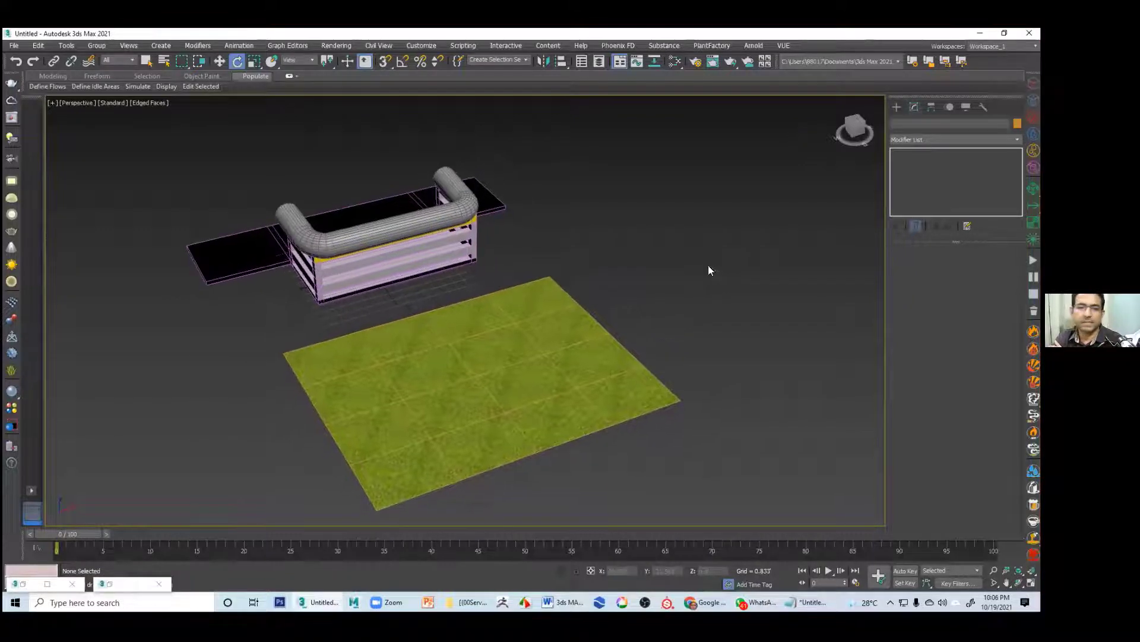
Step: Draw a box beside the grass plane, about 6.8 long, 9.9 wide and 9.3 high, and set its height segments to 4
left_click(897, 106)
left_click(933, 172)
middle_click_drag(590, 273, 376, 285)
left_click_drag(504, 322, 688, 337)
left_click(664, 196)
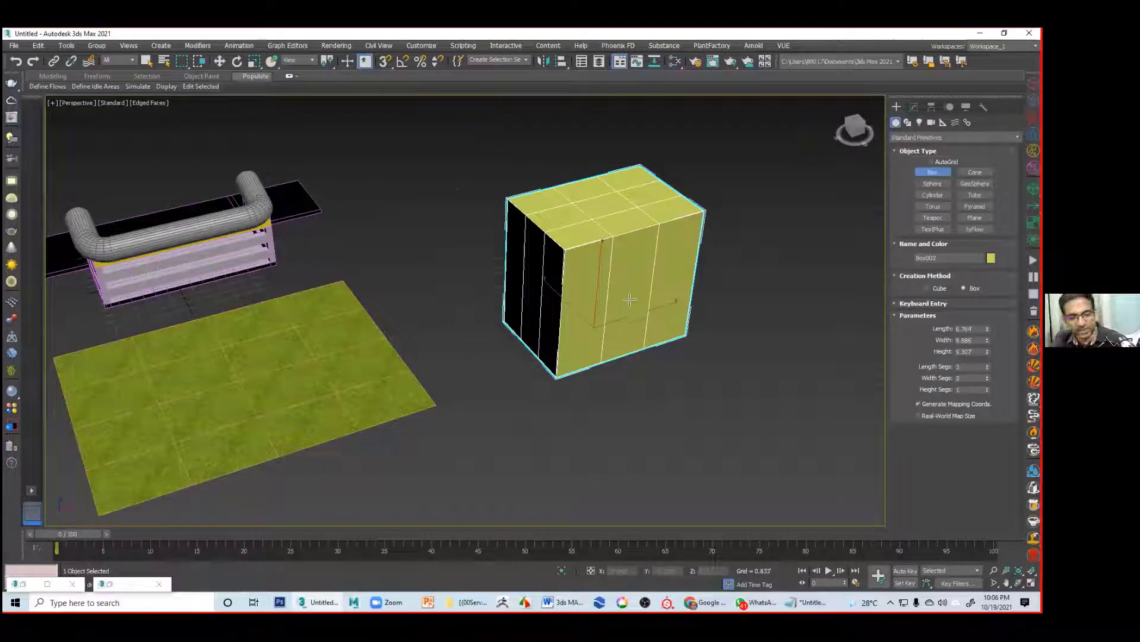
middle_click_drag(694, 312, 677, 295, "alt")
middle_click_drag(771, 318, 714, 308)
scroll(739, 323, "up", 3)
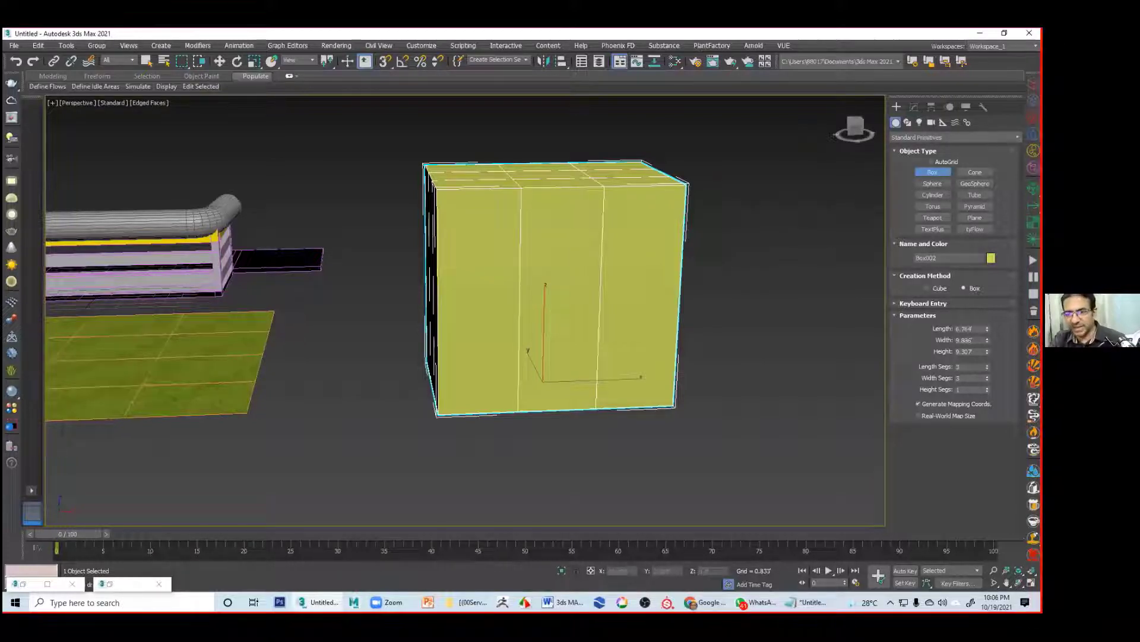
mouse_move(988, 390)
left_mouse_down()
mouse_move(987, 378)
mouse_move(987, 388)
left_mouse_up()
key("e")
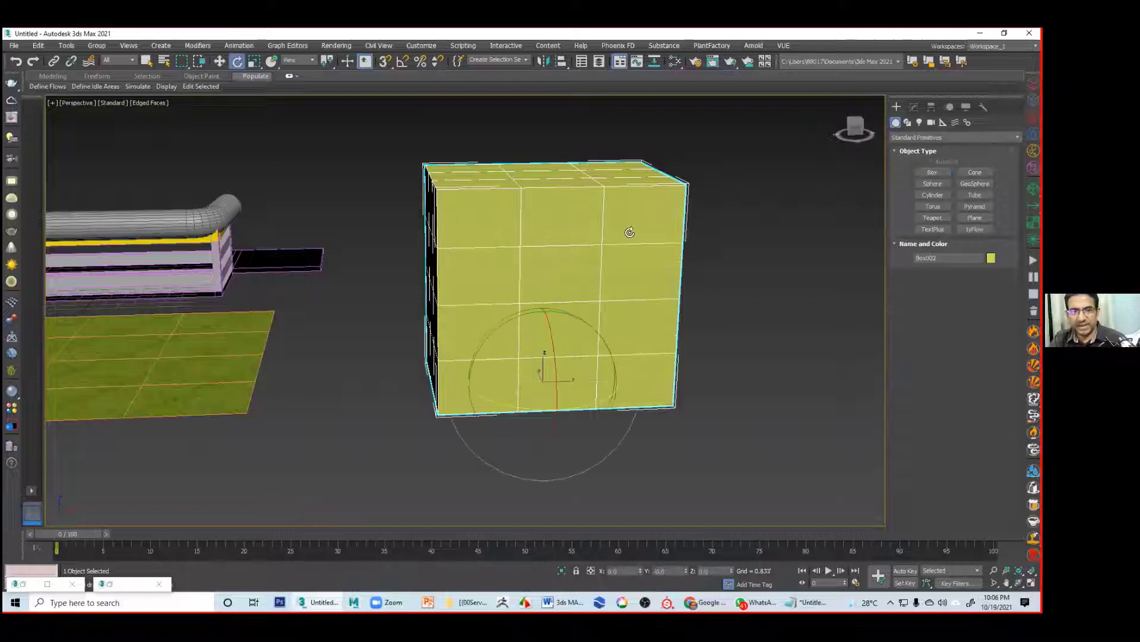
Step: Convert the box to an Editable Poly and select four non-adjoining polygons in a diamond pattern on its front face
right_click(609, 251)
mouse_move(665, 368)
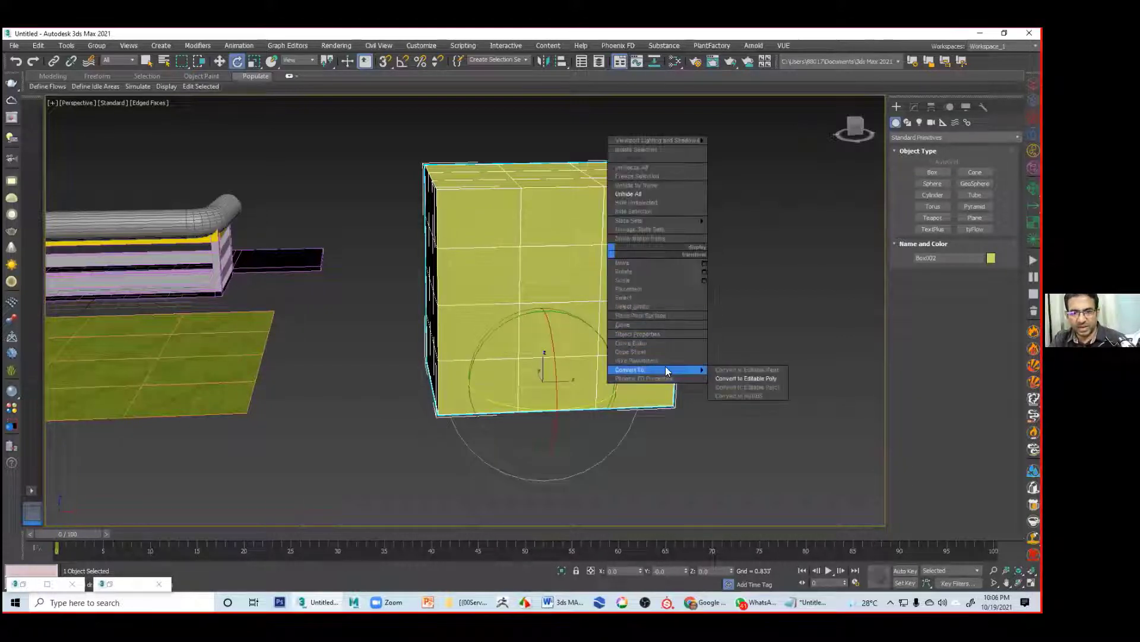
left_click(742, 378)
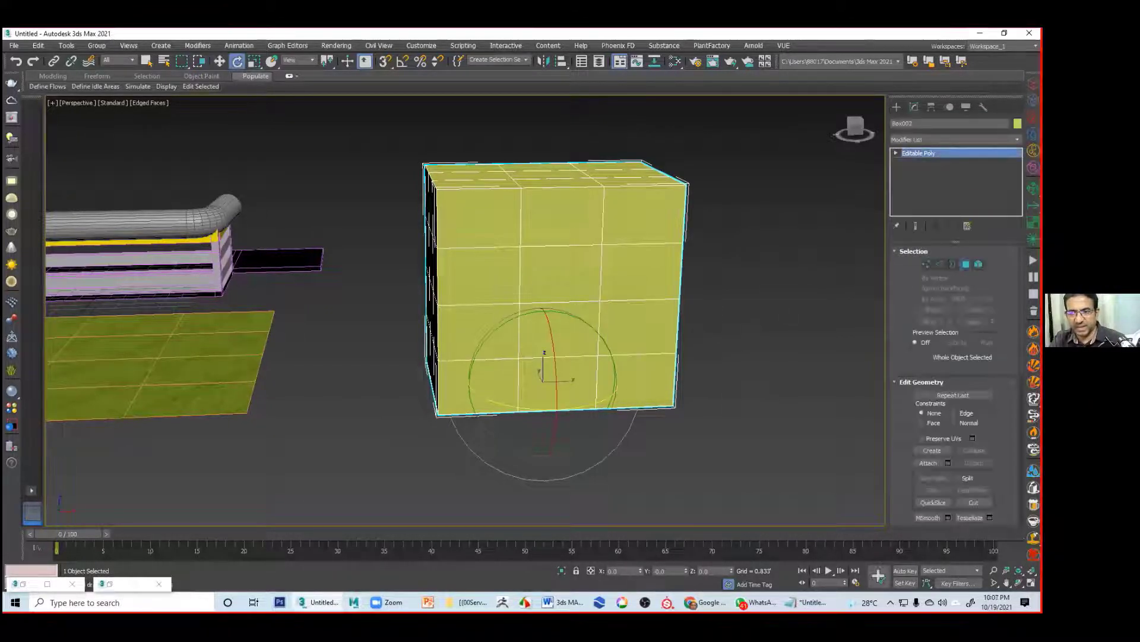
key("4")
left_click(642, 274)
left_click(537, 331, "ctrl")
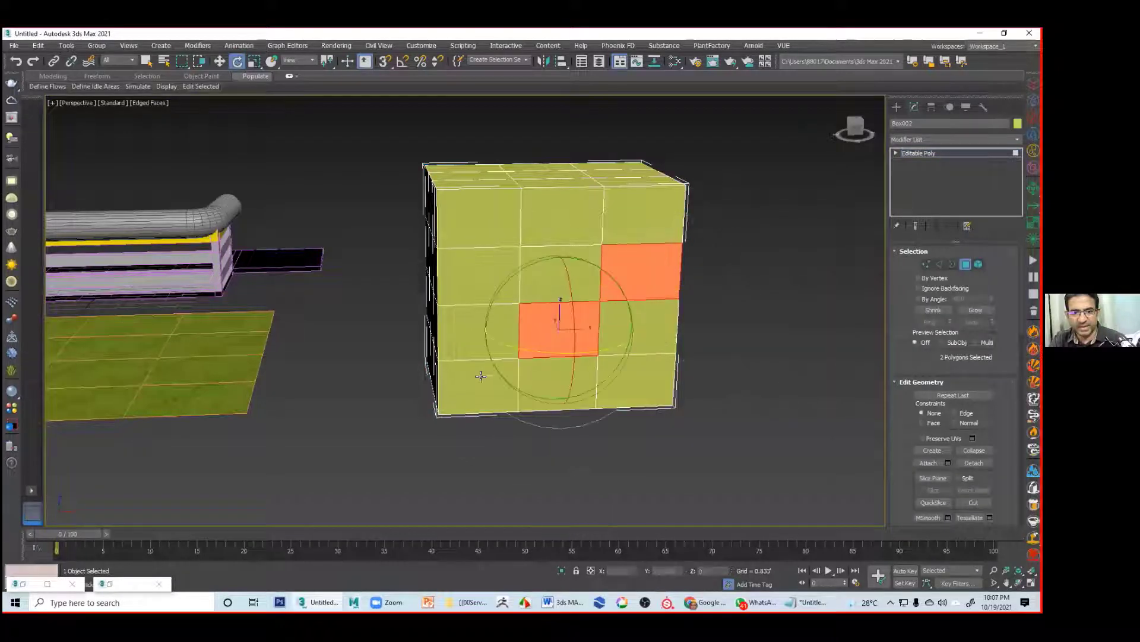
left_click(466, 267, "ctrl")
left_click(556, 230, "ctrl")
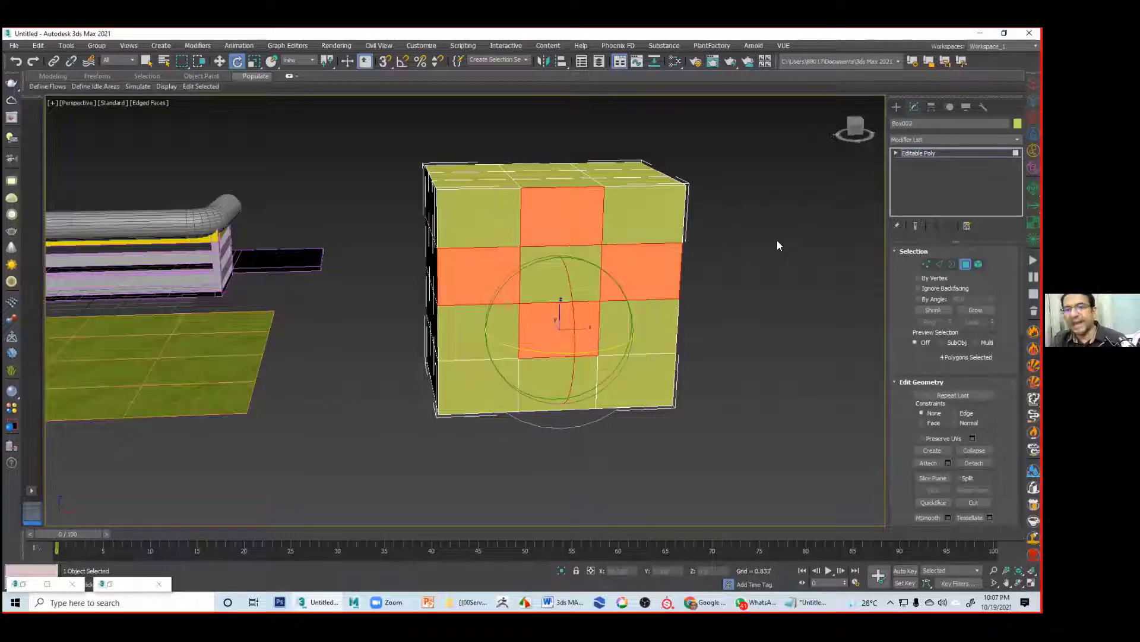
Step: Clear the polygon selection, try moving a vertex on the box's front face, and undo the move
left_click(708, 258)
left_click(926, 263)
left_click(602, 245)
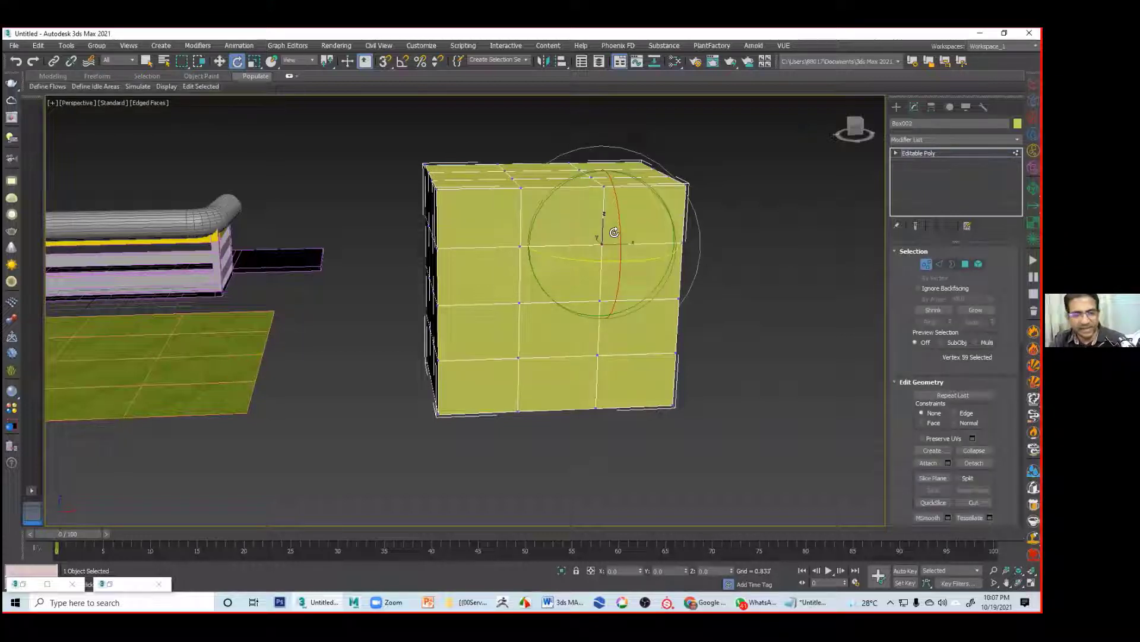
key("w")
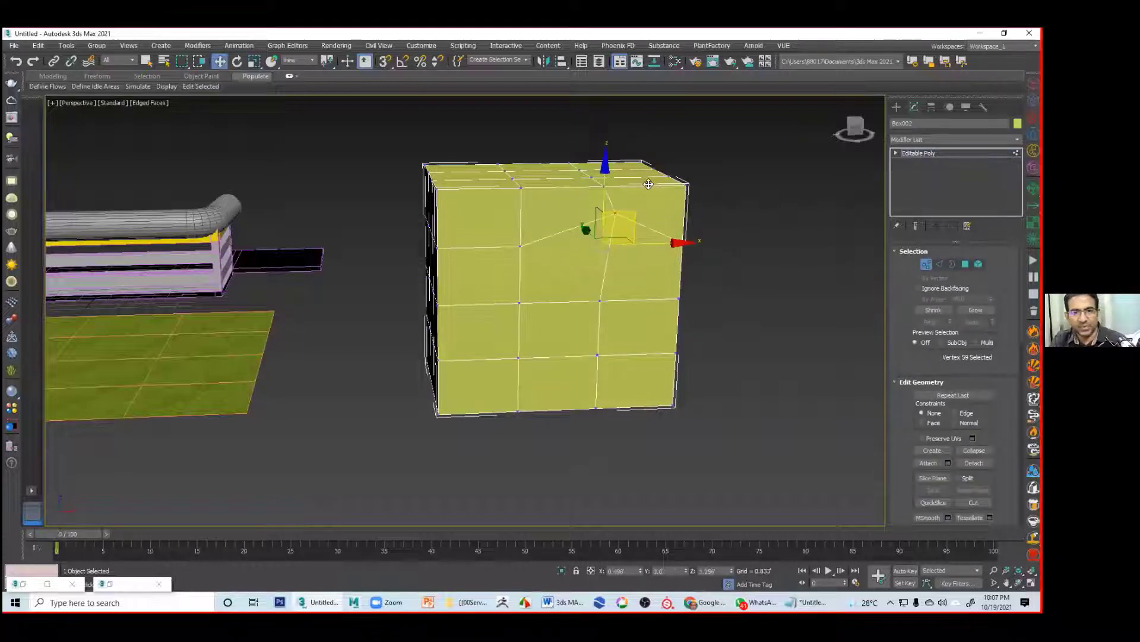
left_click_drag(634, 219, 647, 189)
key("ctrl+z")
left_click(394, 382)
scroll(479, 368, "down", 5)
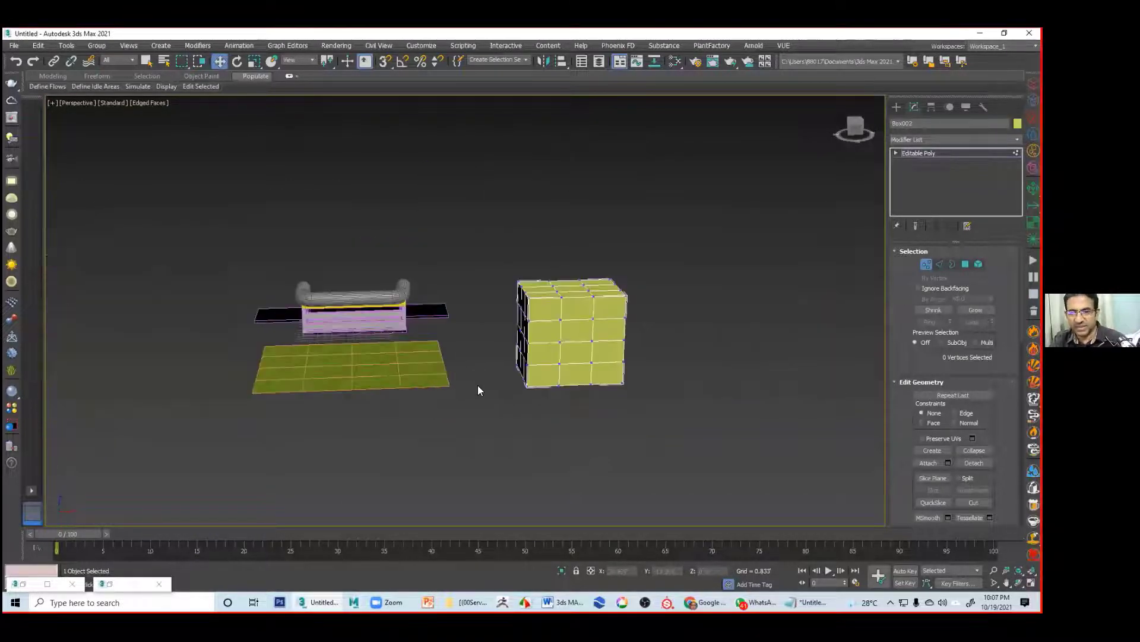
Step: Reset 3ds Max to an empty scene, discarding the unsaved changes
left_click(13, 45)
left_click(24, 293)
left_click(542, 336)
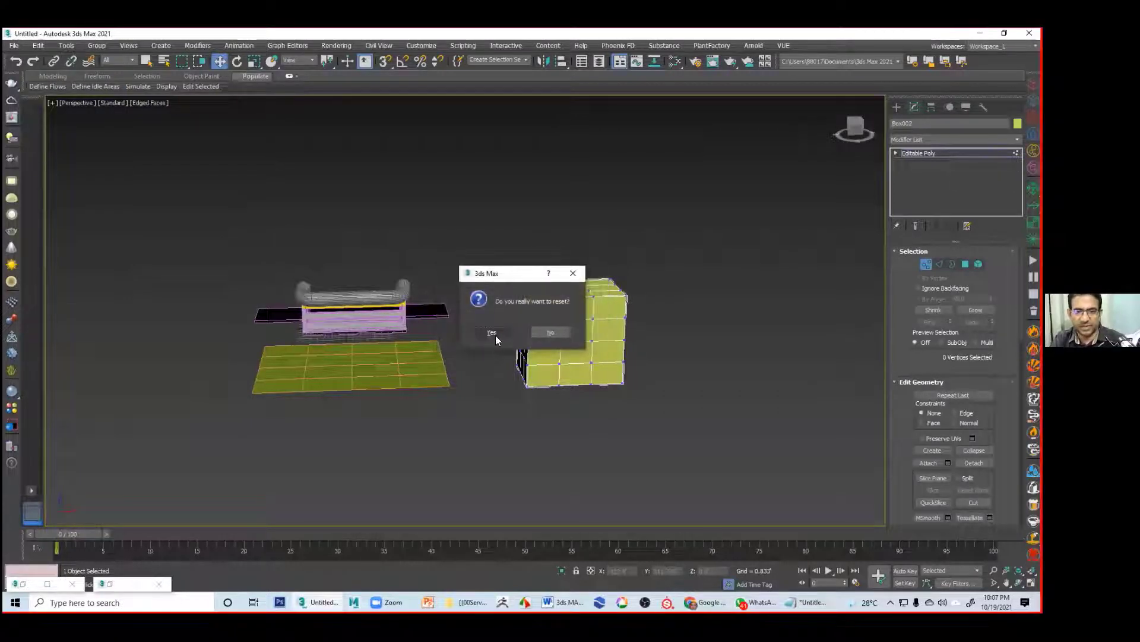
left_click(478, 340)
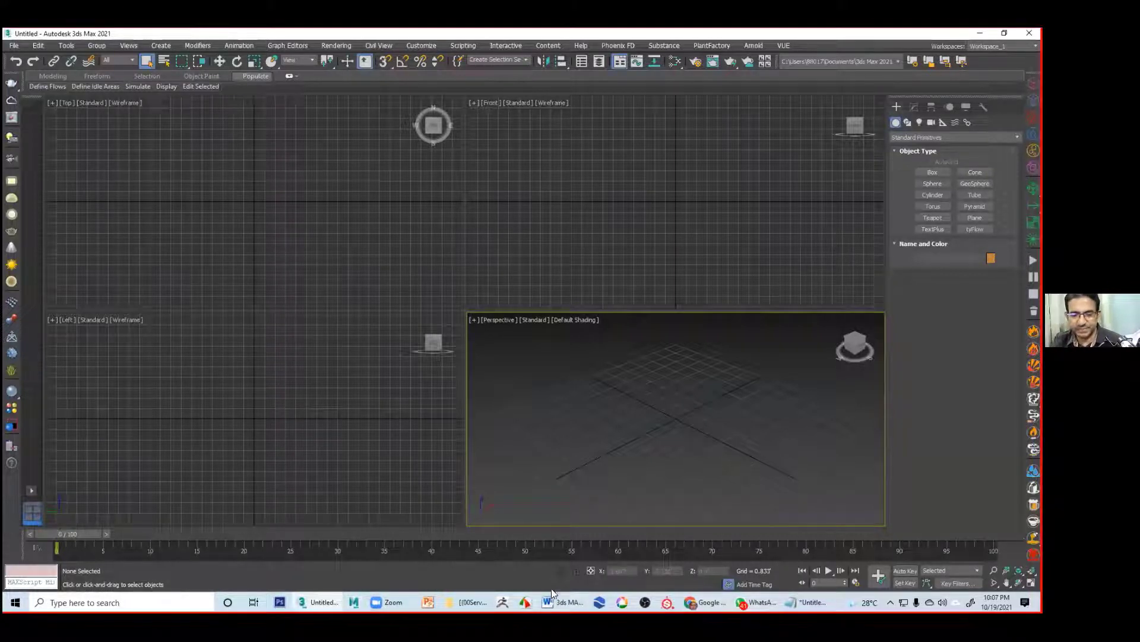
Step: Switch to the Word course outline, add the bullet "Bump material" above "Mate Shadow material" under Class#10, and save the document
mouse_move(561, 602)
left_click(567, 558)
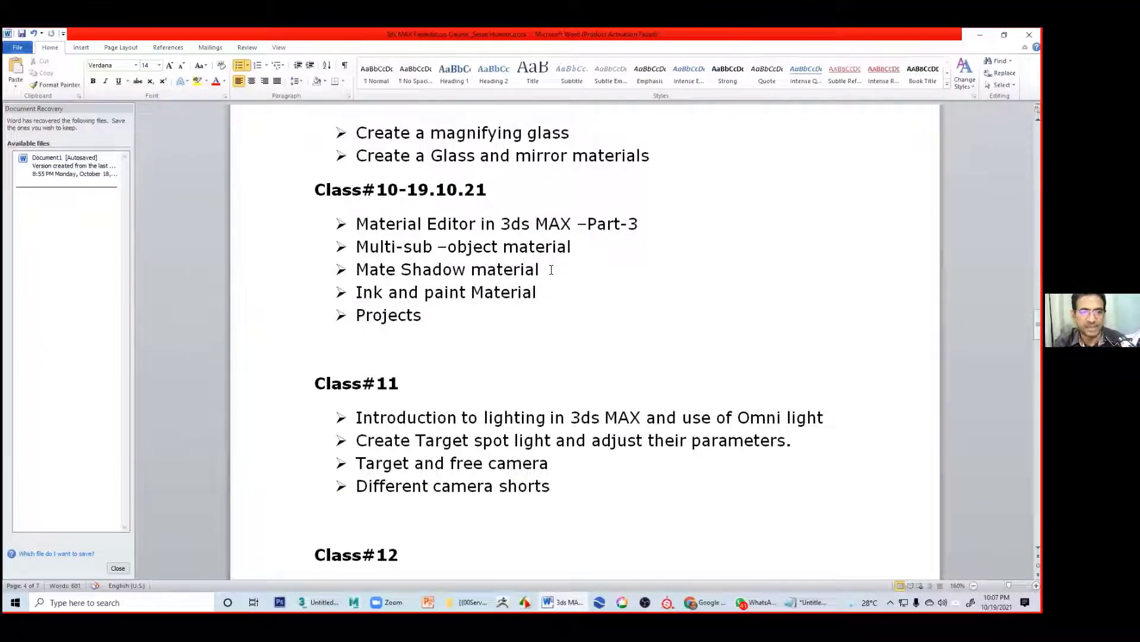
key("Return")
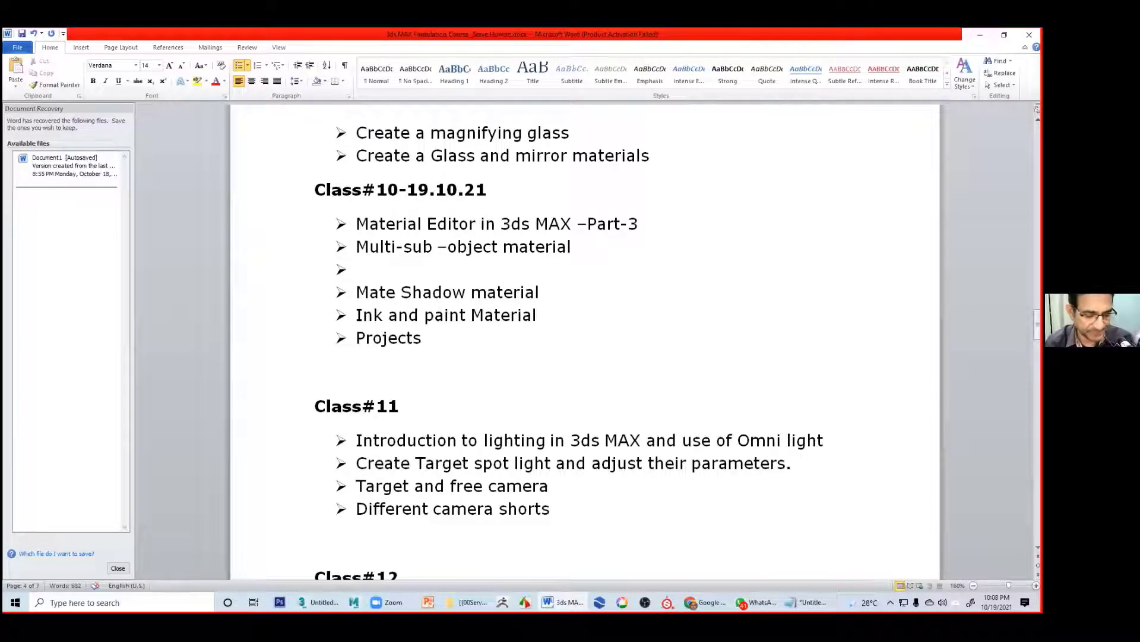
type("Bump")
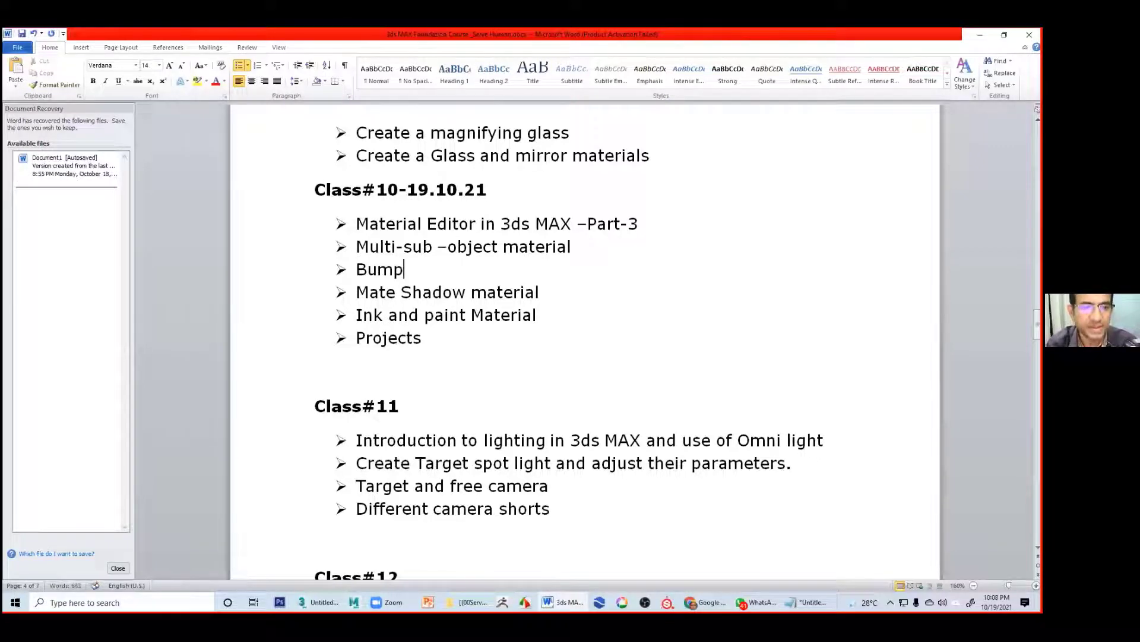
type(" ma")
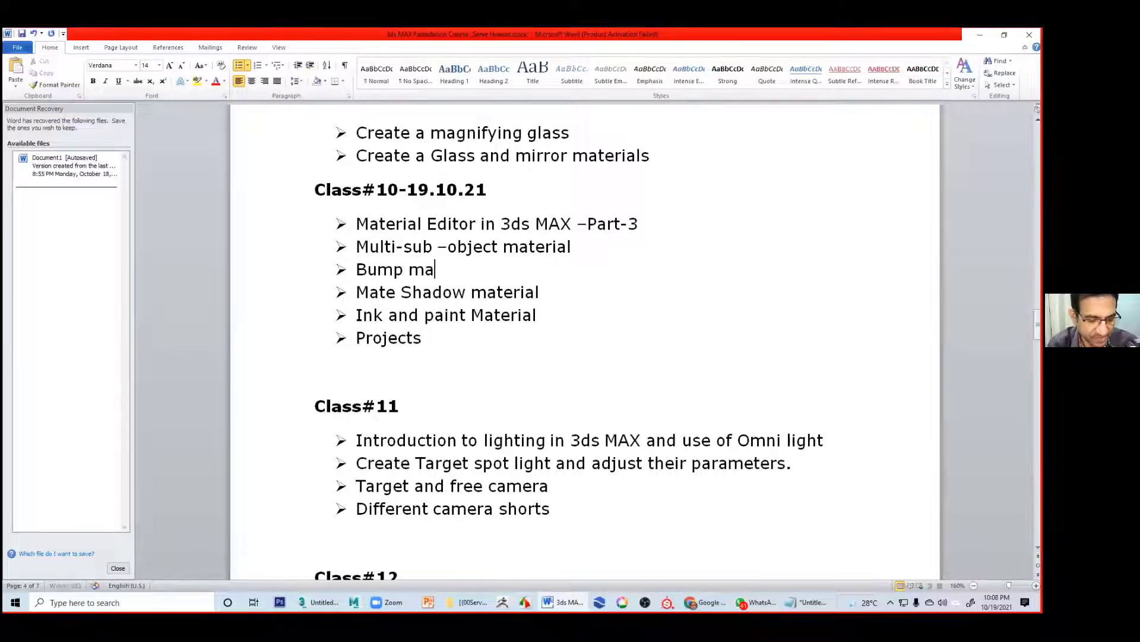
type("terial")
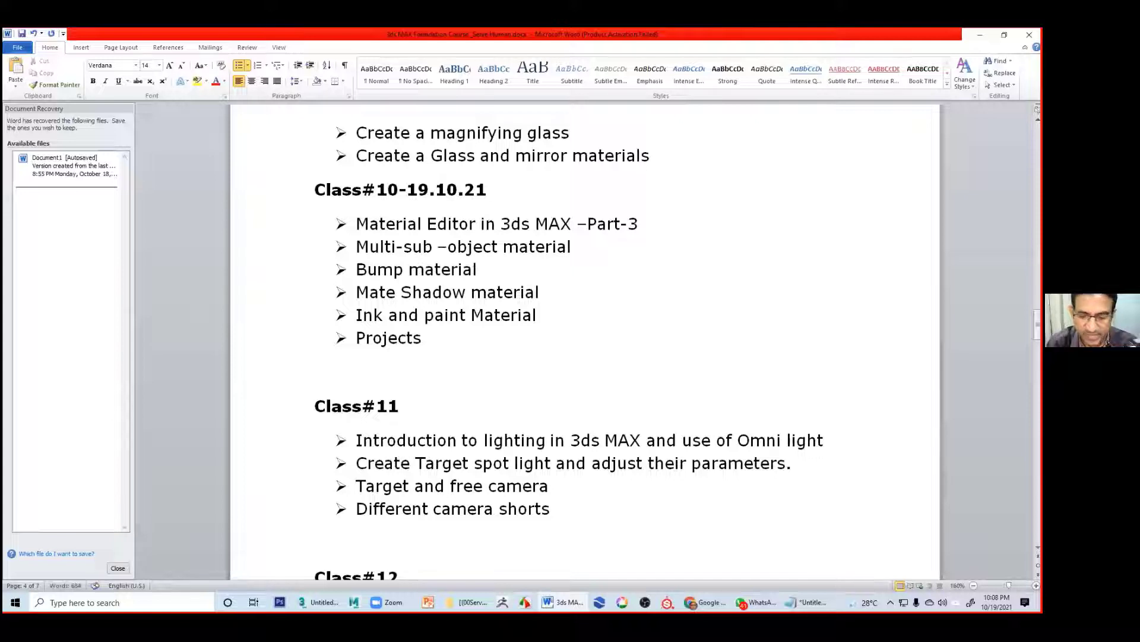
left_click(21, 34)
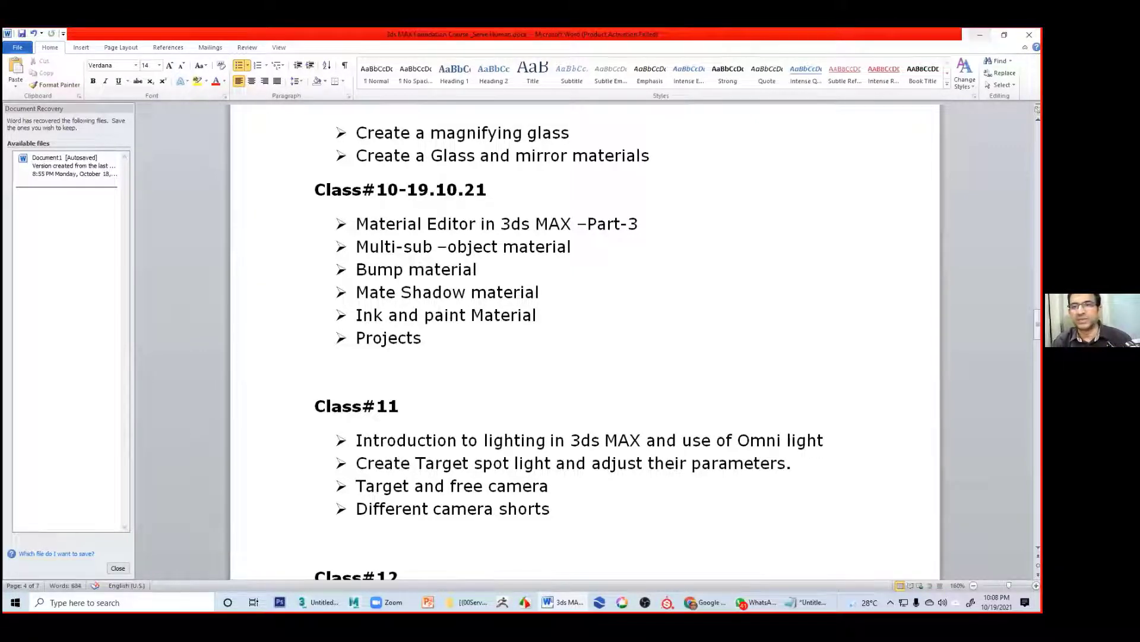
Step: Switch to 3ds Max, draw a cylinder at the grid's centre with radius about 1.2 and height about 4.3, and display edged faces
key("alt+Tab")
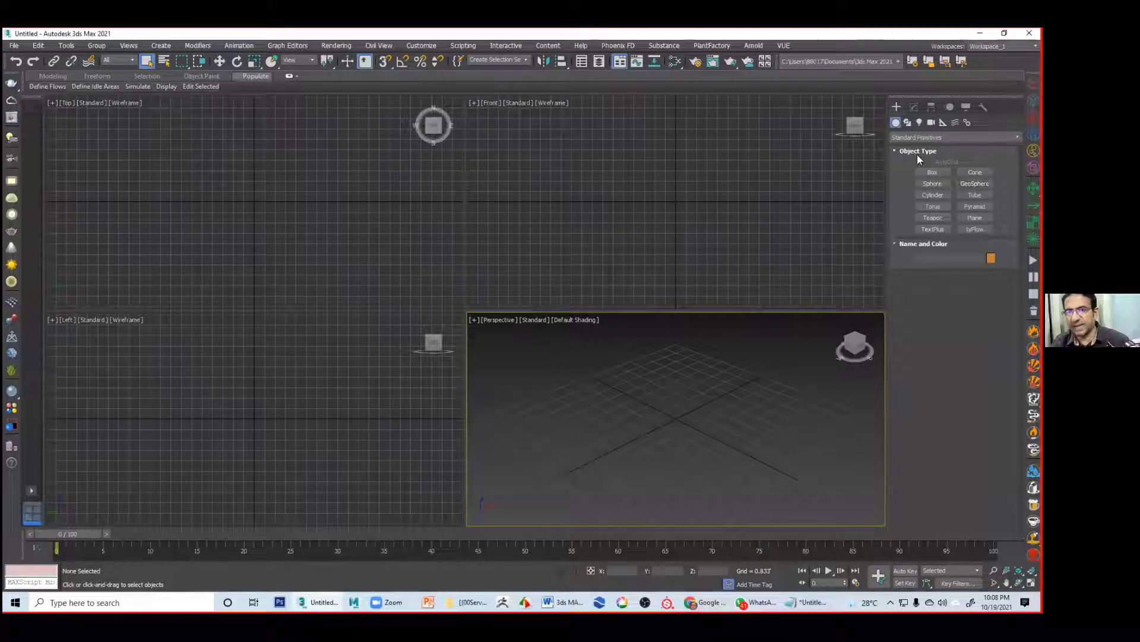
left_click(908, 122)
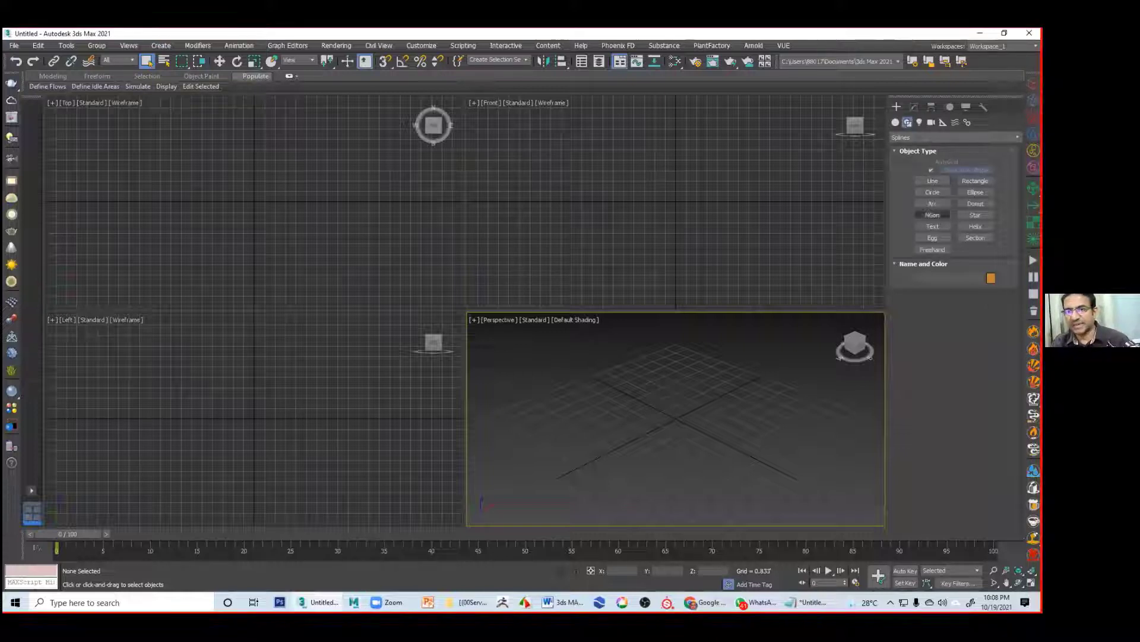
left_click(896, 123)
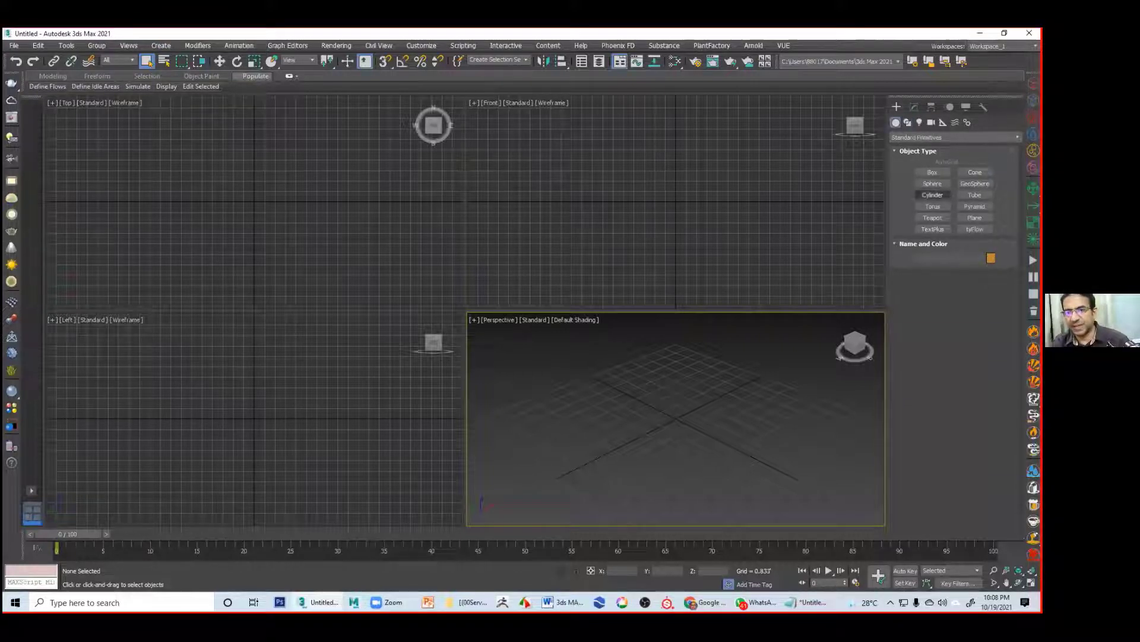
left_click(933, 195)
left_click_drag(678, 416, 683, 440)
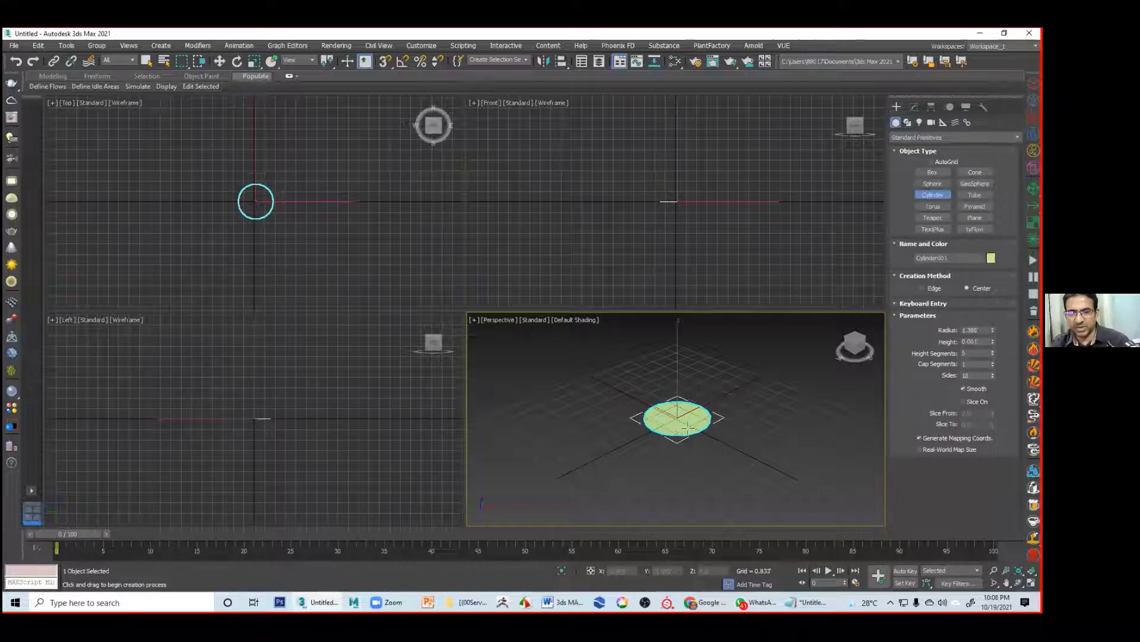
left_click(730, 362)
right_click(730, 362)
middle_click_drag(730, 361, 713, 406)
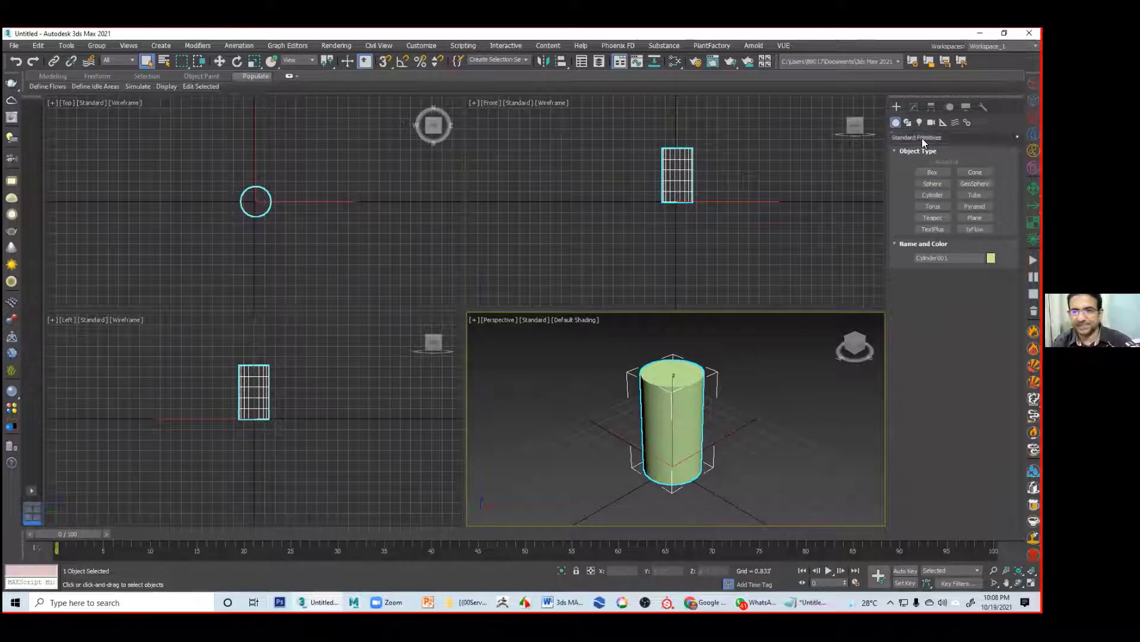
left_click(914, 107)
key("F4")
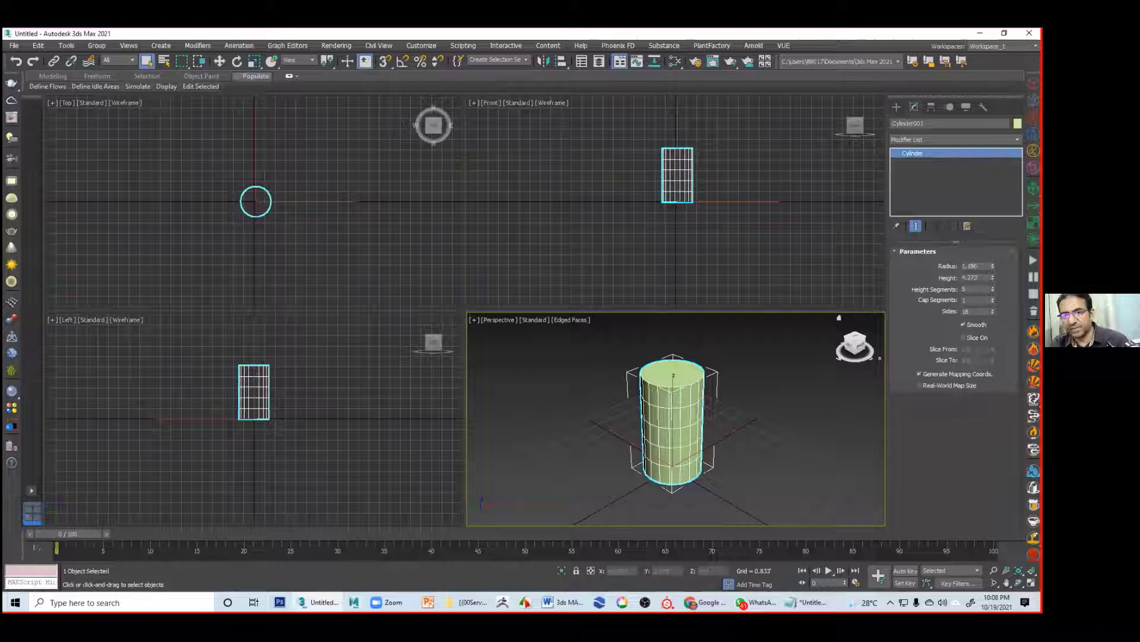
Step: Set the cylinder's height segments to 11 and convert it to an Editable Poly
left_click_drag(993, 288, 993, 281)
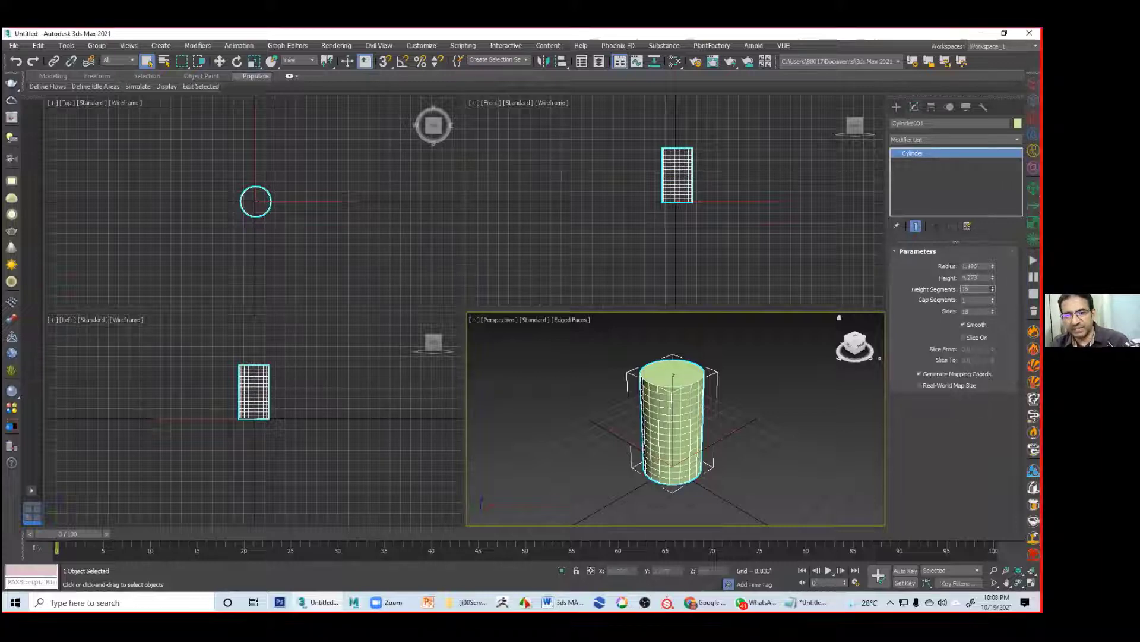
middle_click_drag(729, 380, 733, 400, "alt")
right_click(683, 390)
mouse_move(740, 508)
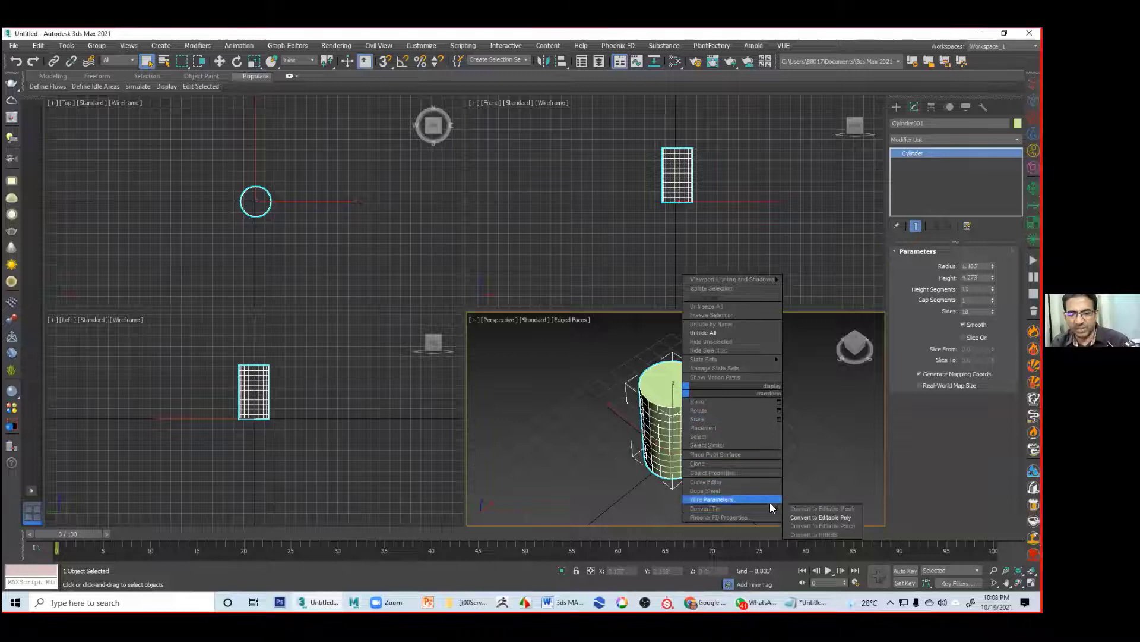
left_click(816, 515)
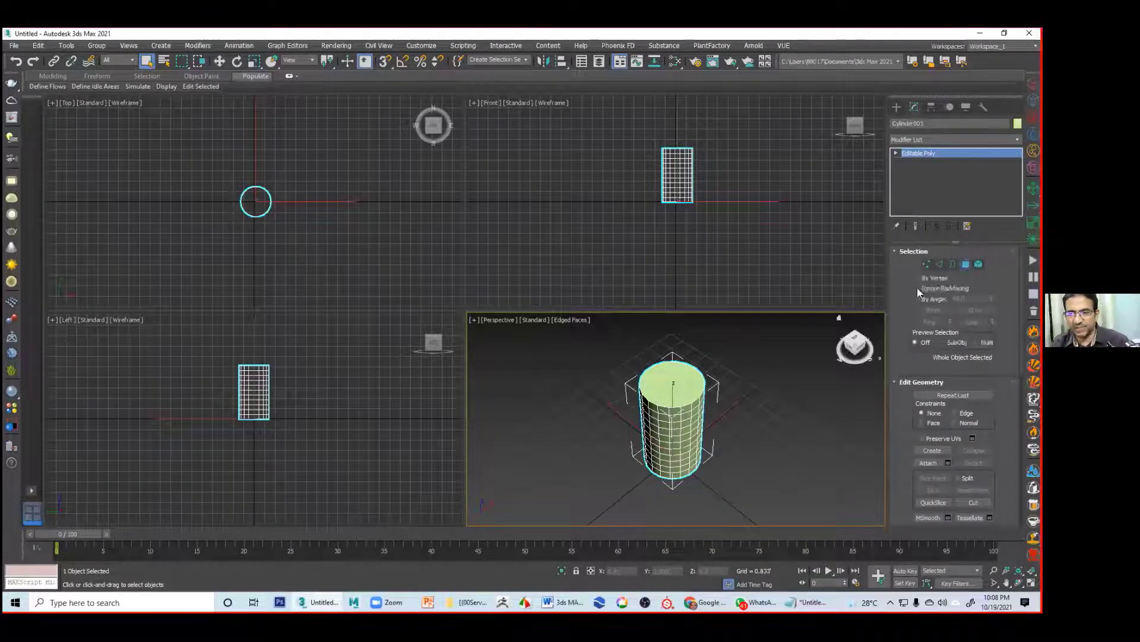
Step: Bevel the cylinder's top polygon upward and inward to form the bottle's tapered shoulder
key("4")
left_click(666, 383)
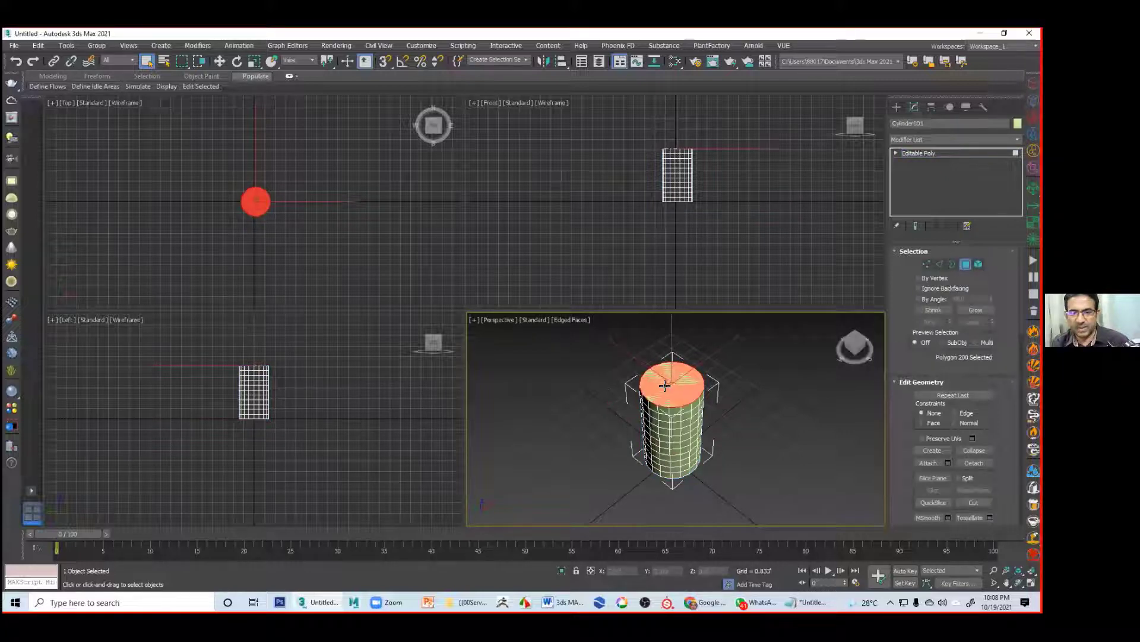
right_click(663, 383)
left_click(657, 421)
left_click_drag(683, 379, 704, 327)
left_click(705, 343)
middle_click_drag(754, 389, 692, 358, "alt")
key("alt+w")
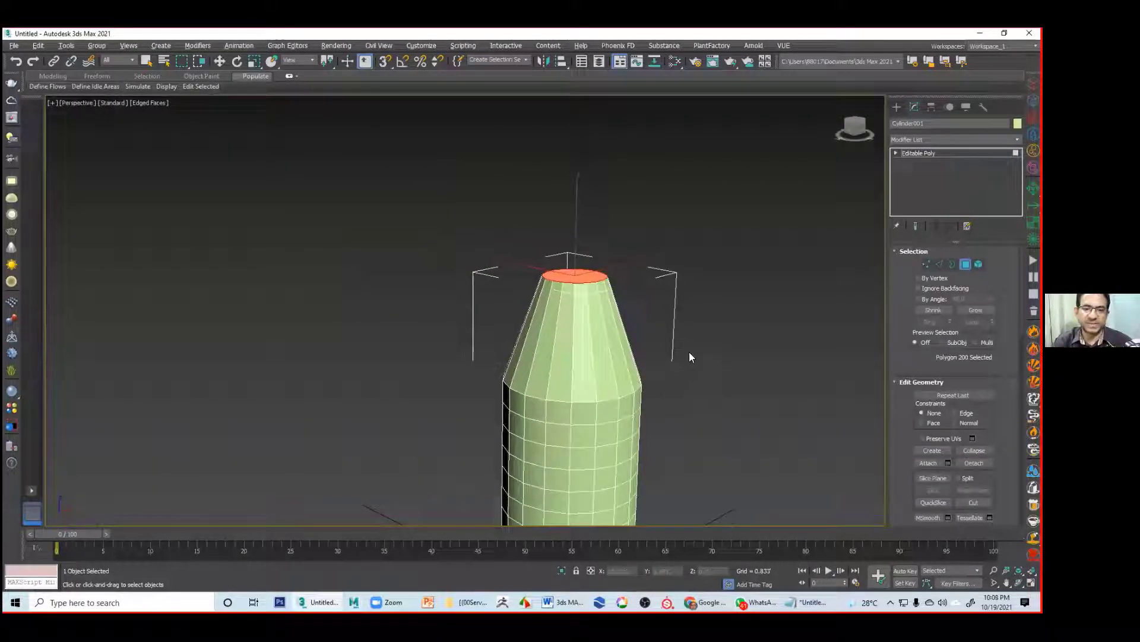
Step: Extrude the polygon on top of the shoulder straight upward to form the bottle's neck
key("r")
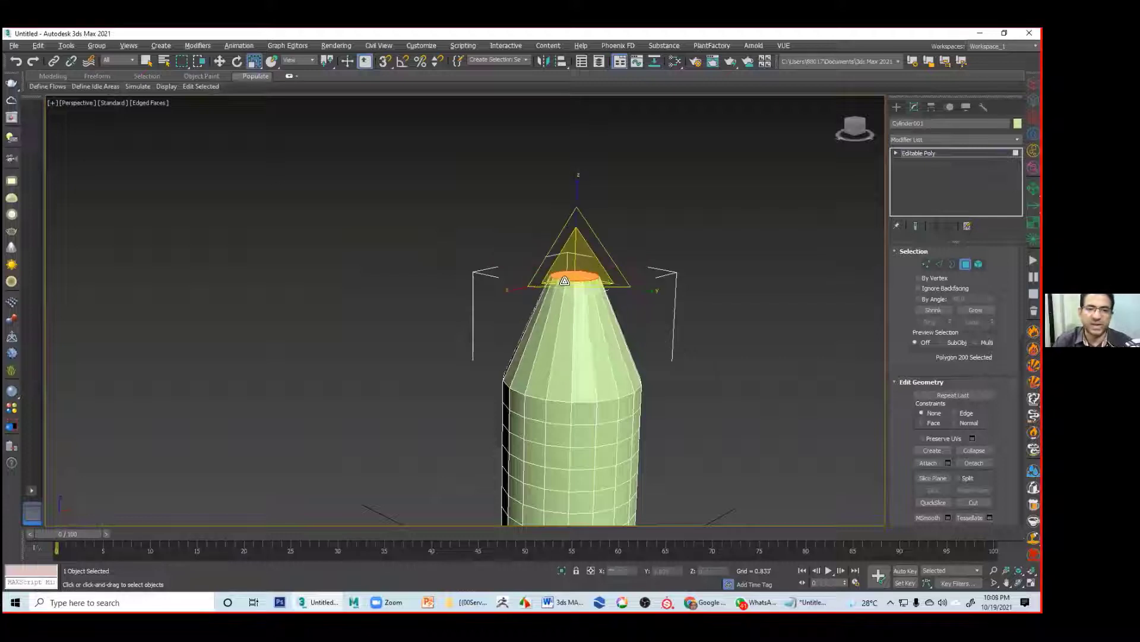
right_click(567, 274)
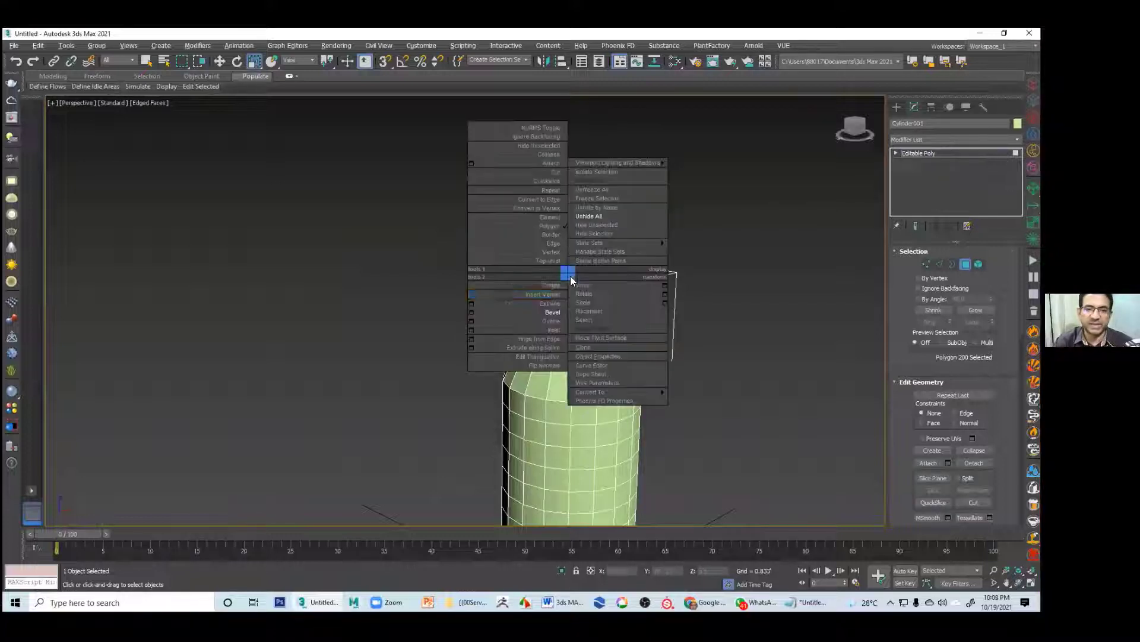
left_click(550, 303)
left_click_drag(591, 257, 592, 156)
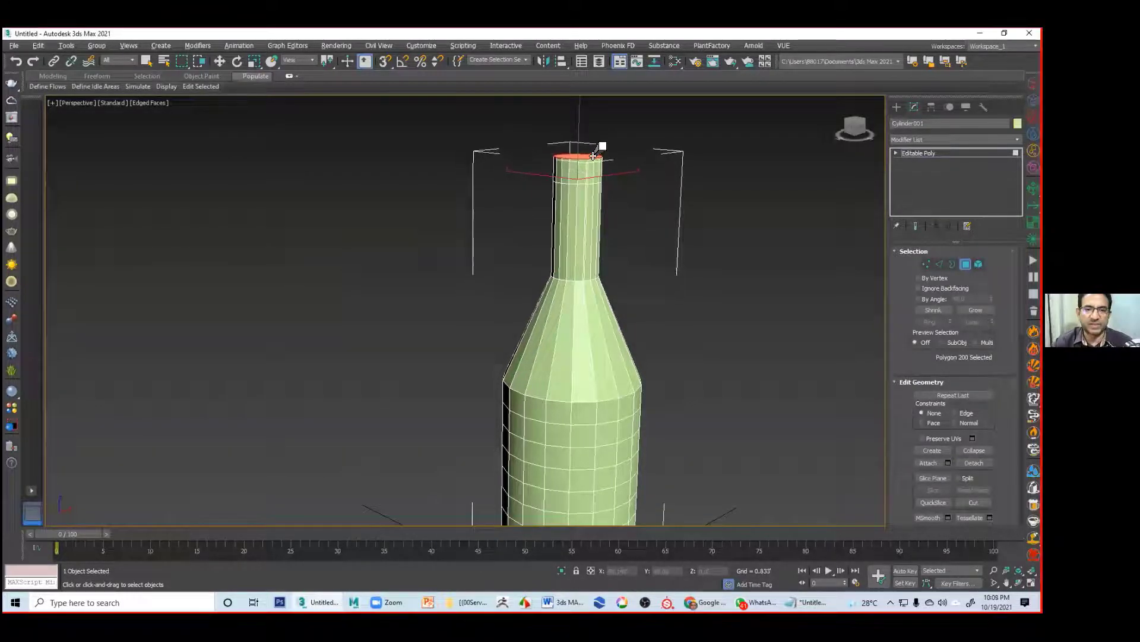
middle_click_drag(578, 187, 558, 274)
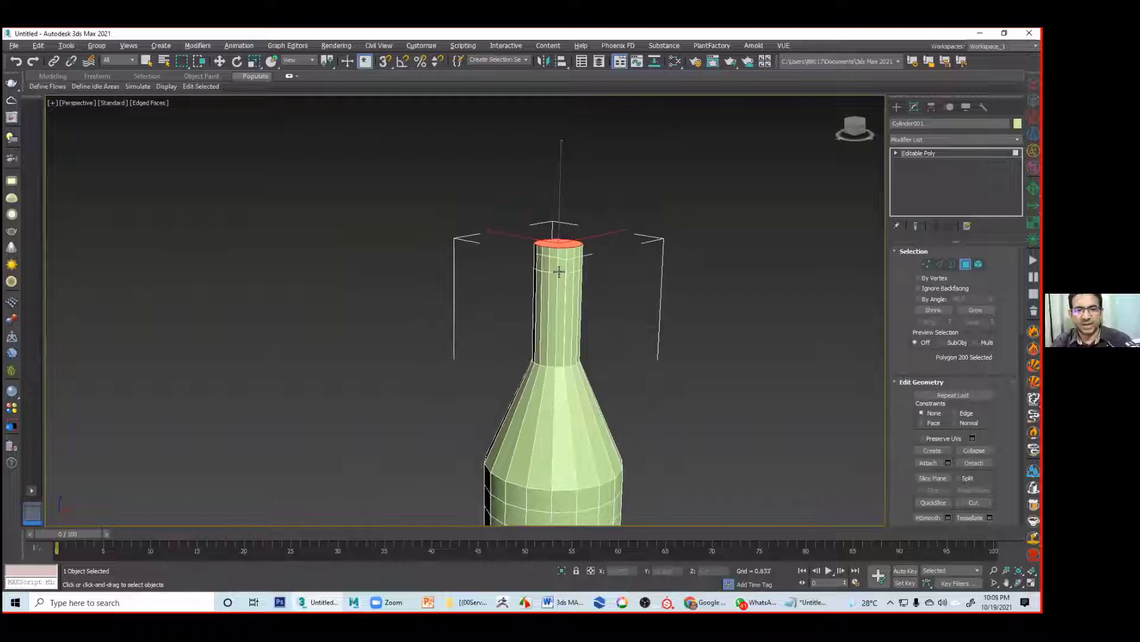
Step: Undo the last extrusion at the neck's top and build a slightly wider raised lip there instead
key("ctrl+z")
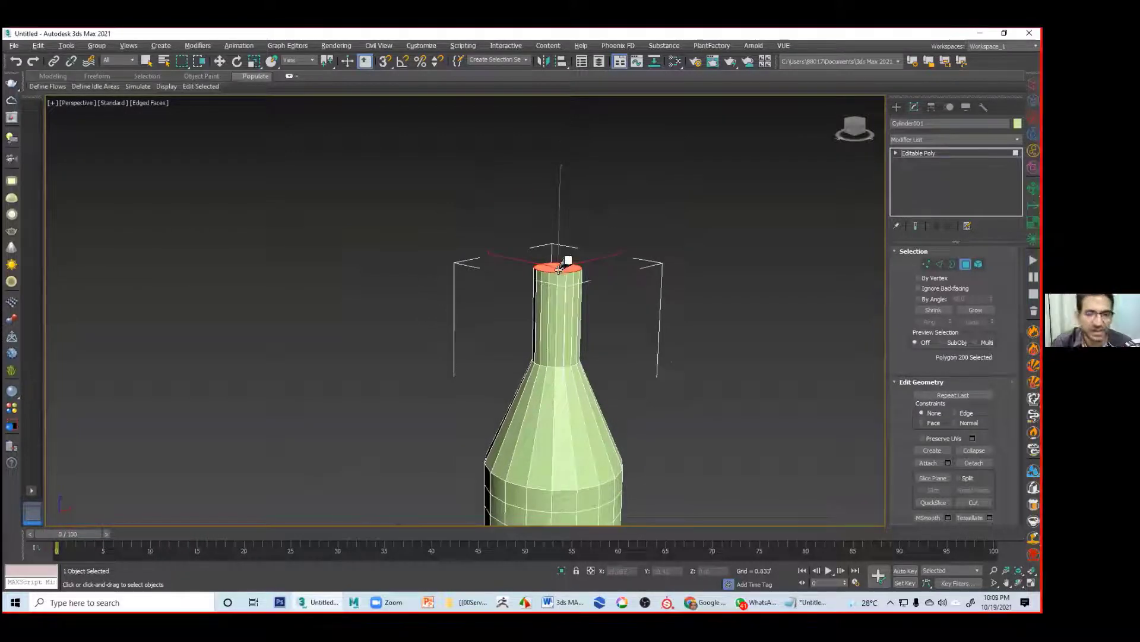
left_click_drag(561, 266, 559, 259)
key("r")
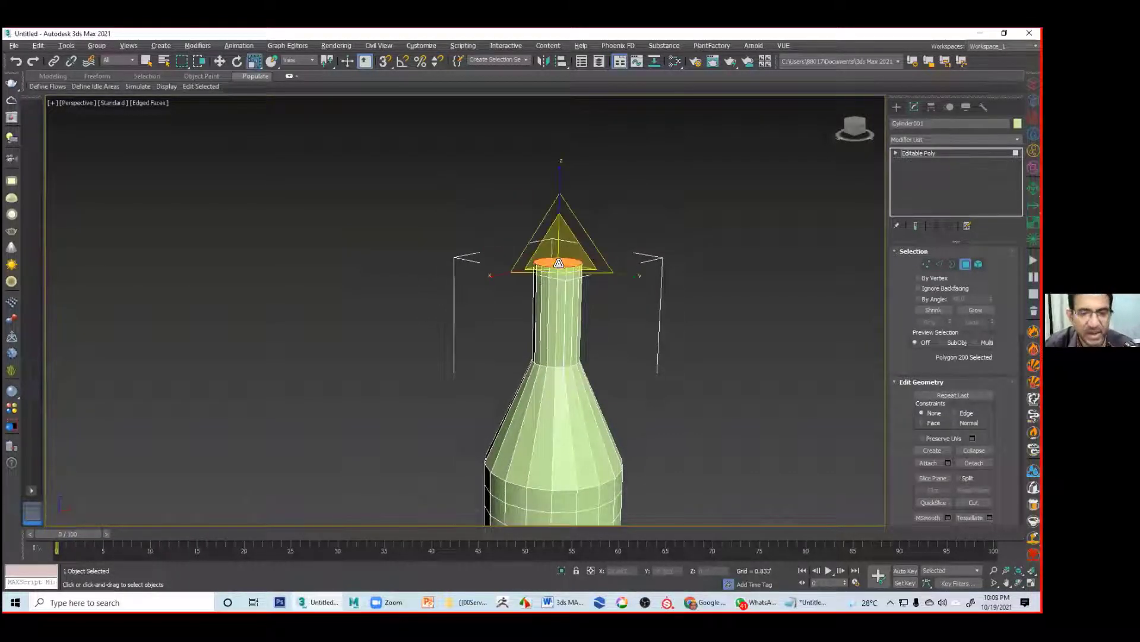
right_click(562, 257)
left_click(547, 275)
left_click_drag(556, 263, 560, 246)
key("r")
Step: Bevel the lip's top polygon slightly upward and inward to soften the rim
right_click(552, 242)
left_click(537, 282)
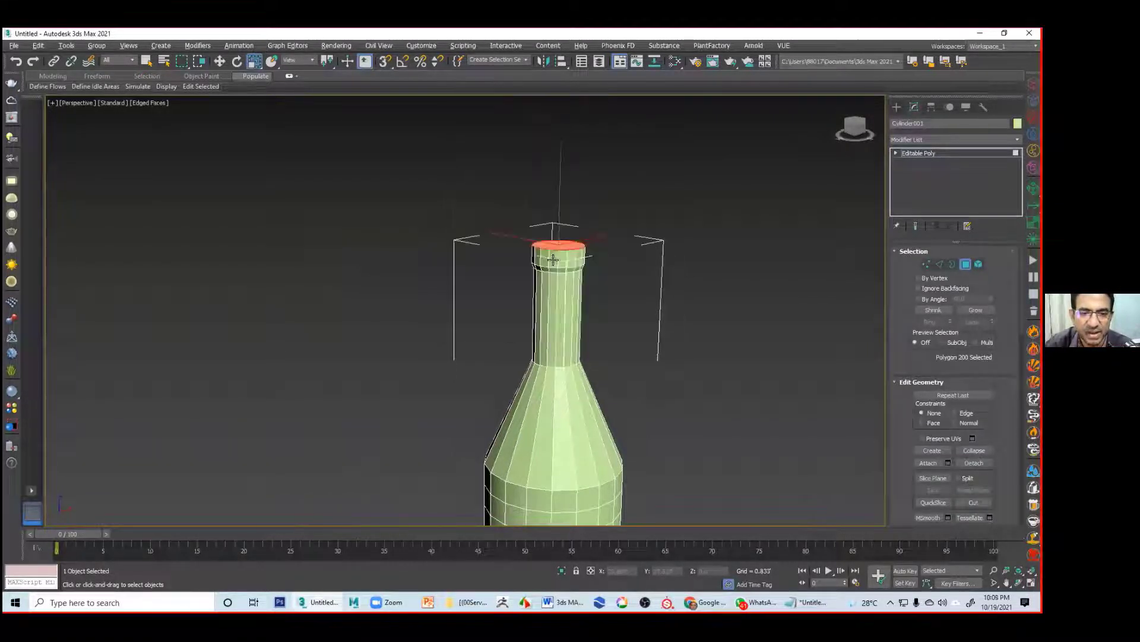
left_click(556, 243)
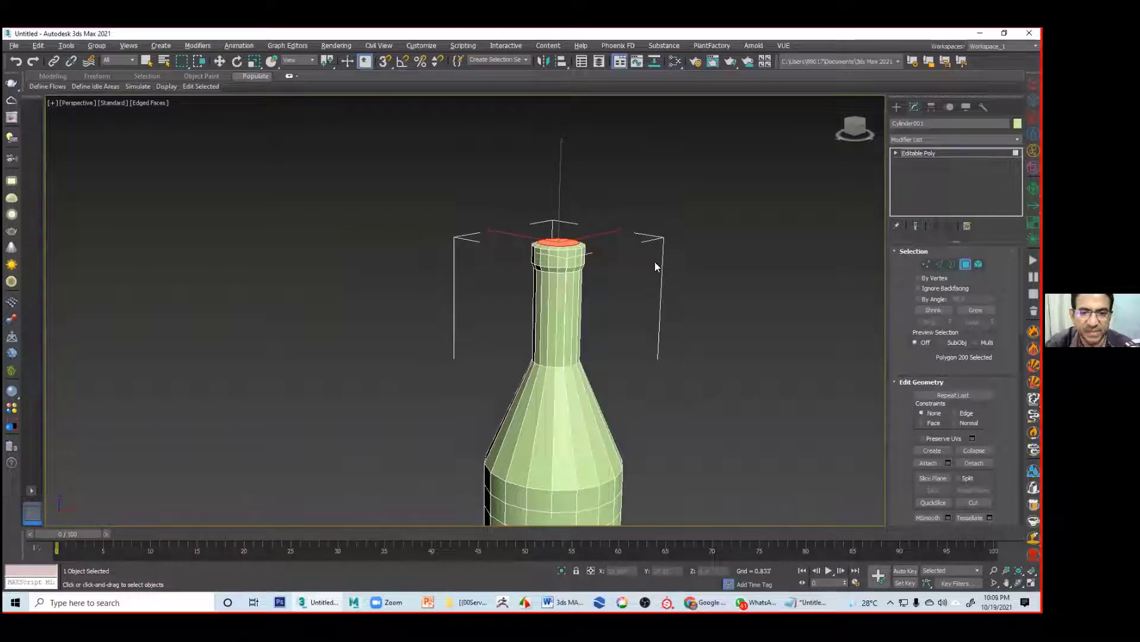
Step: Extrude the mouth polygon down into the neck and delete it to open the bottle
middle_click_drag(551, 242, 549, 256, "alt")
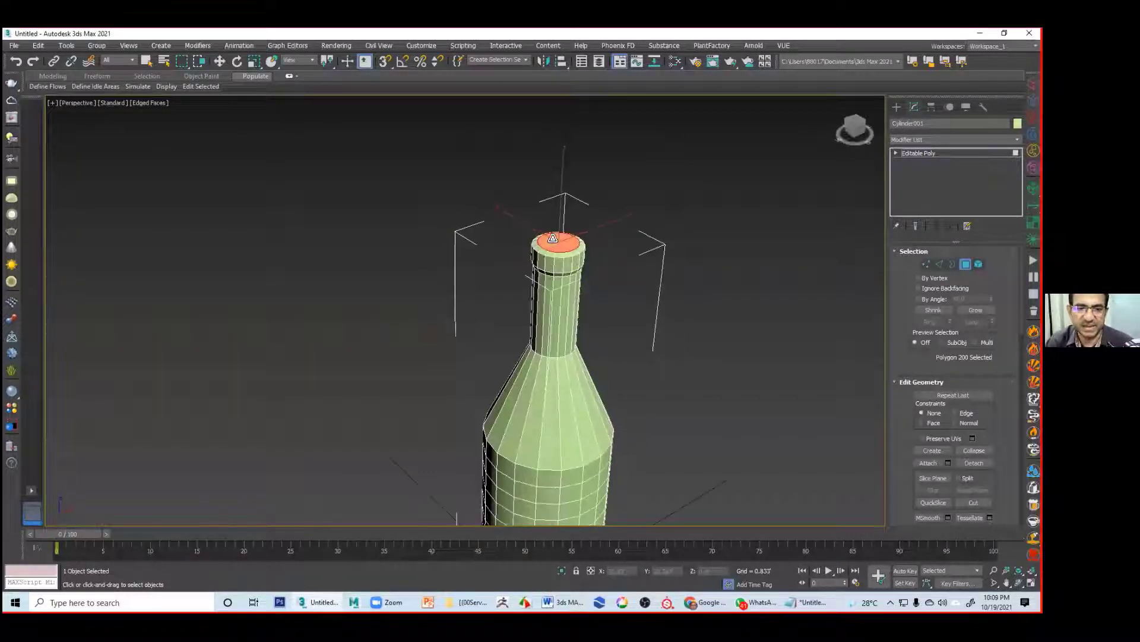
right_click(551, 239)
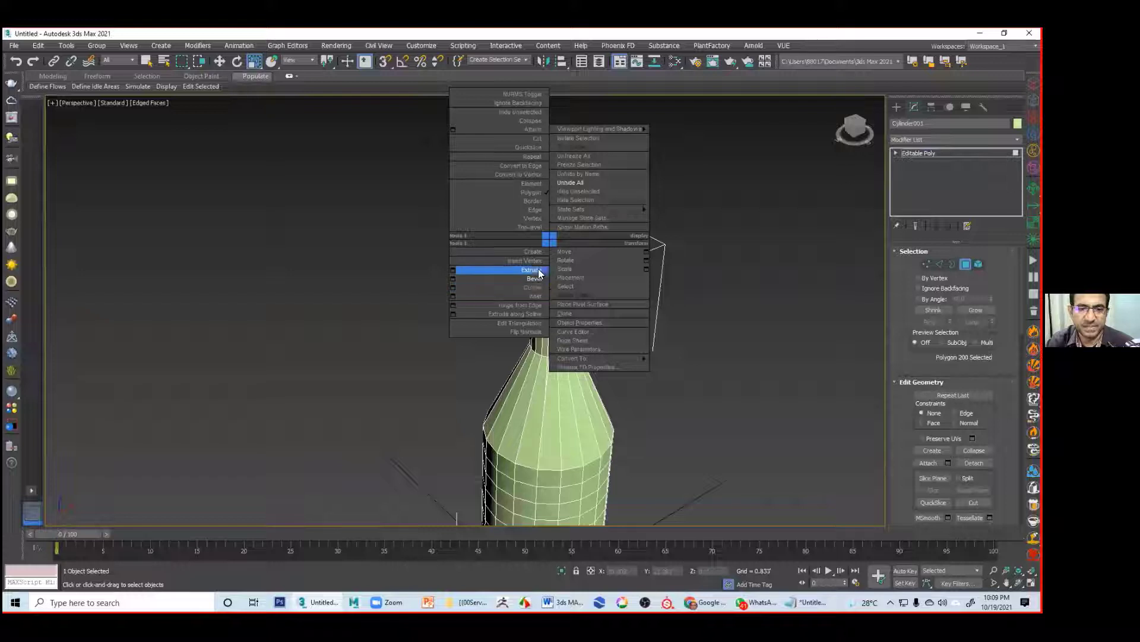
left_click(538, 270)
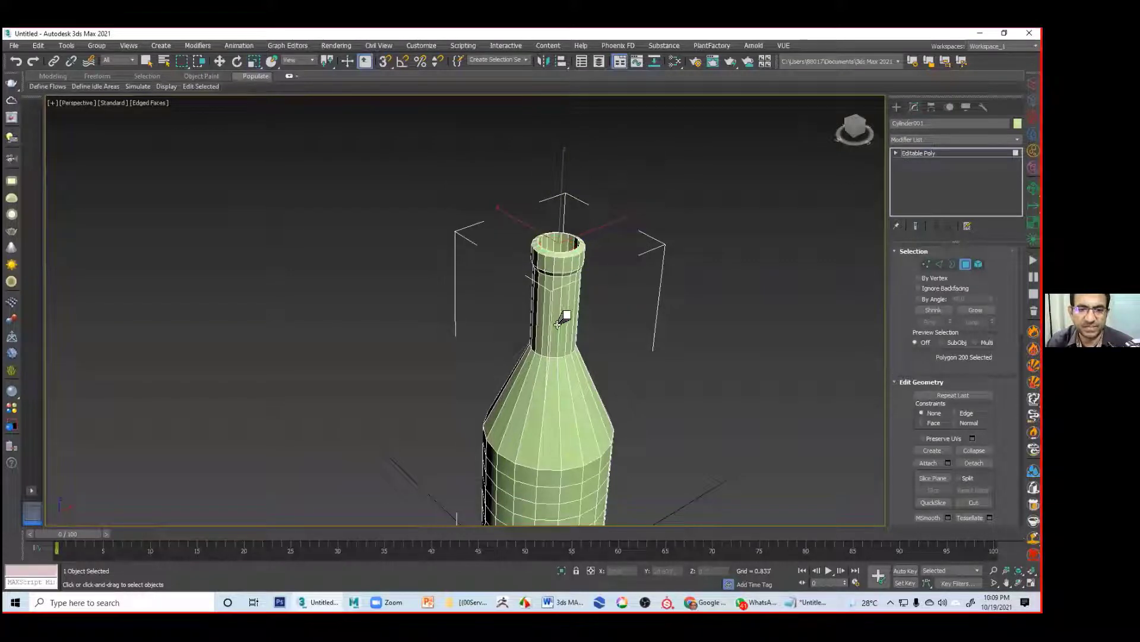
left_click_drag(571, 254, 563, 441)
key("Delete")
Step: Select the polygon on the underside of the bottle and inset it slightly
left_click_drag(724, 303, 686, 292, "alt")
middle_click_drag(686, 292, 679, 301, "alt")
middle_click_drag(677, 348, 675, 229)
scroll(690, 324, "down", 3)
middle_click_drag(691, 325, 647, 374)
left_click(549, 396)
middle_click_drag(549, 364, 523, 351, "alt")
right_click(520, 350)
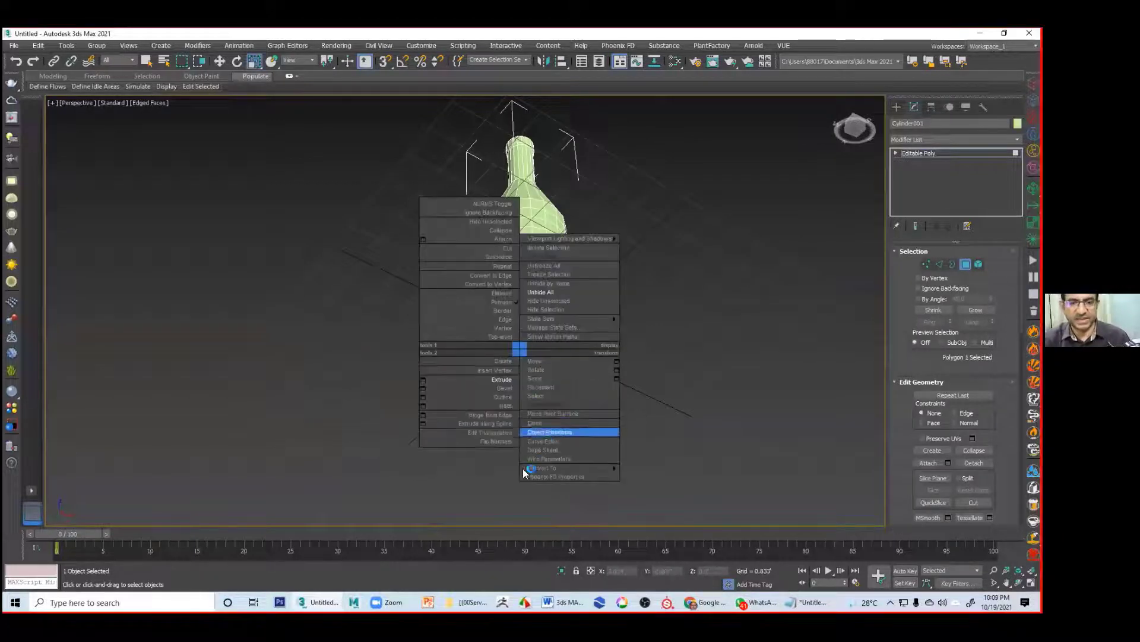
left_click(510, 407)
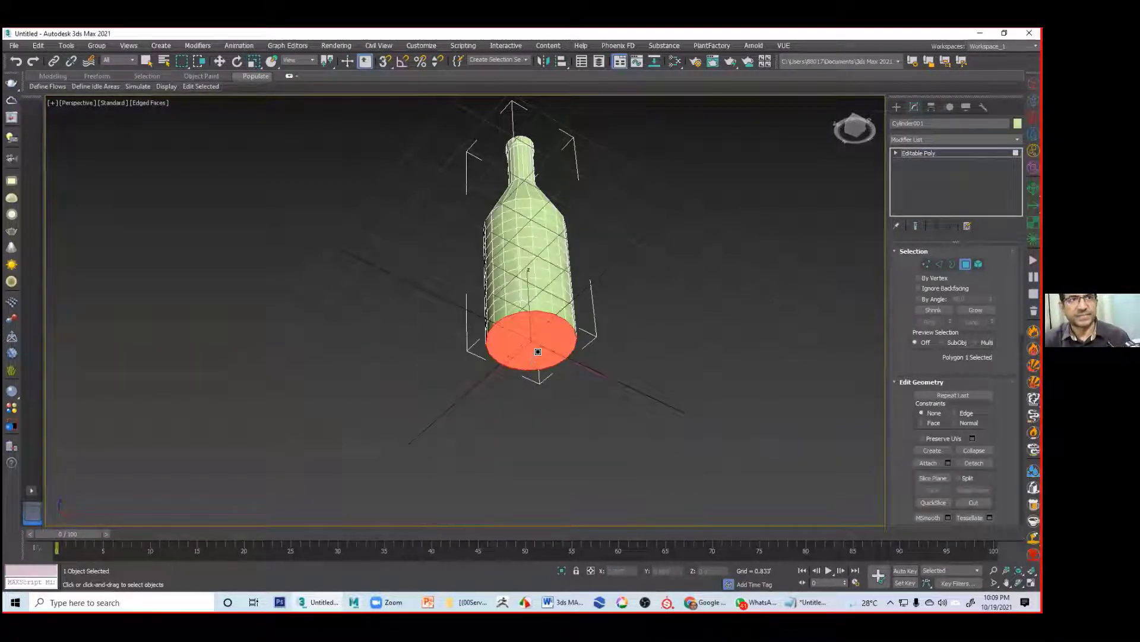
left_click_drag(547, 352, 547, 356)
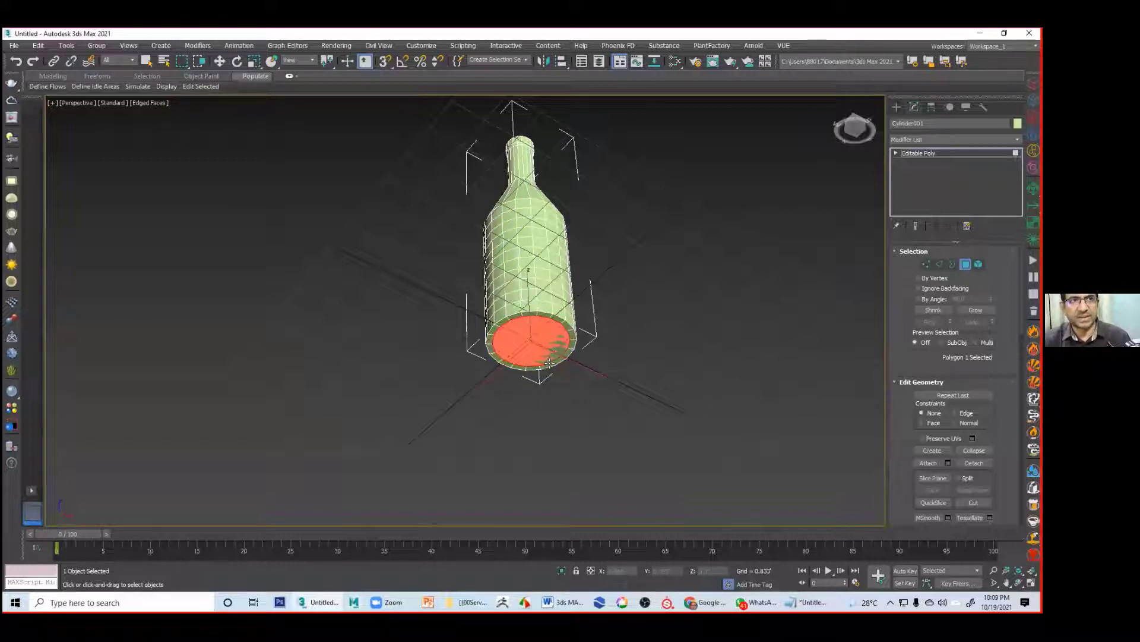
Step: Bevel the inset bottom polygon outward to thicken the base and inset the resulting face
right_click(509, 349)
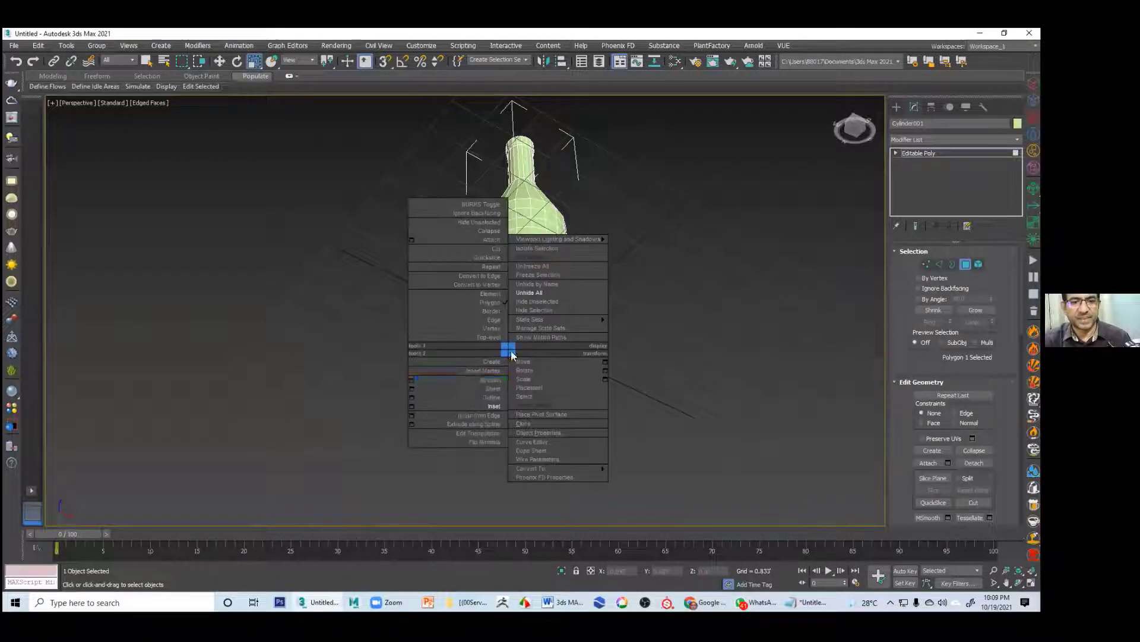
left_click(491, 388)
left_click_drag(532, 333, 515, 361)
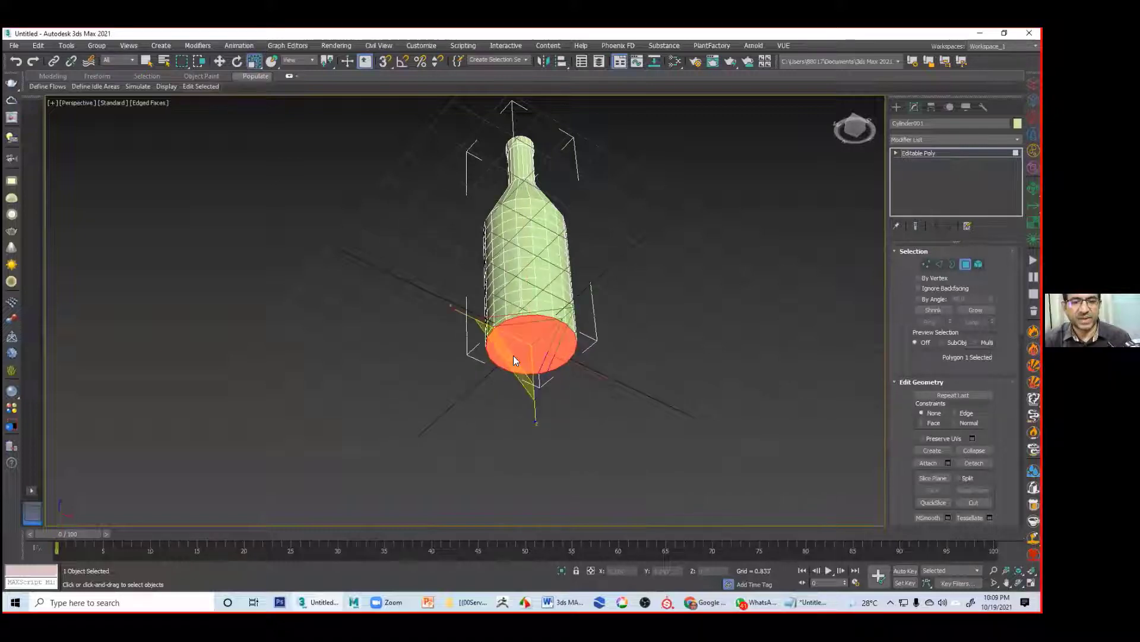
right_click(512, 353)
left_click(504, 409)
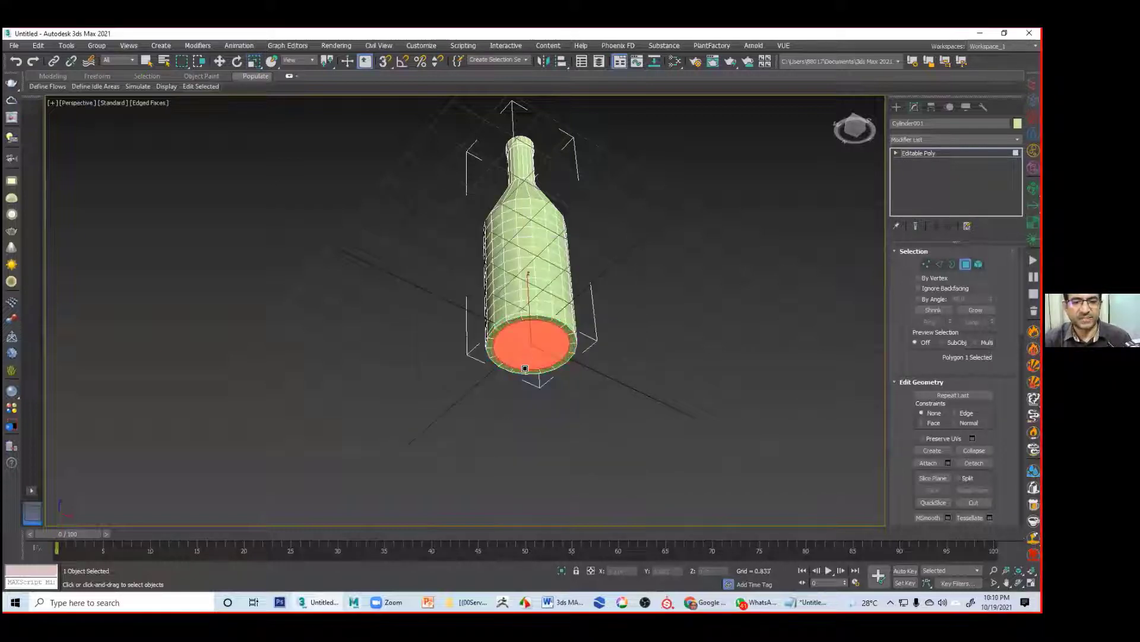
Step: Bevel the bottle's inner bottom face into the base and inset it once more
right_click(511, 356)
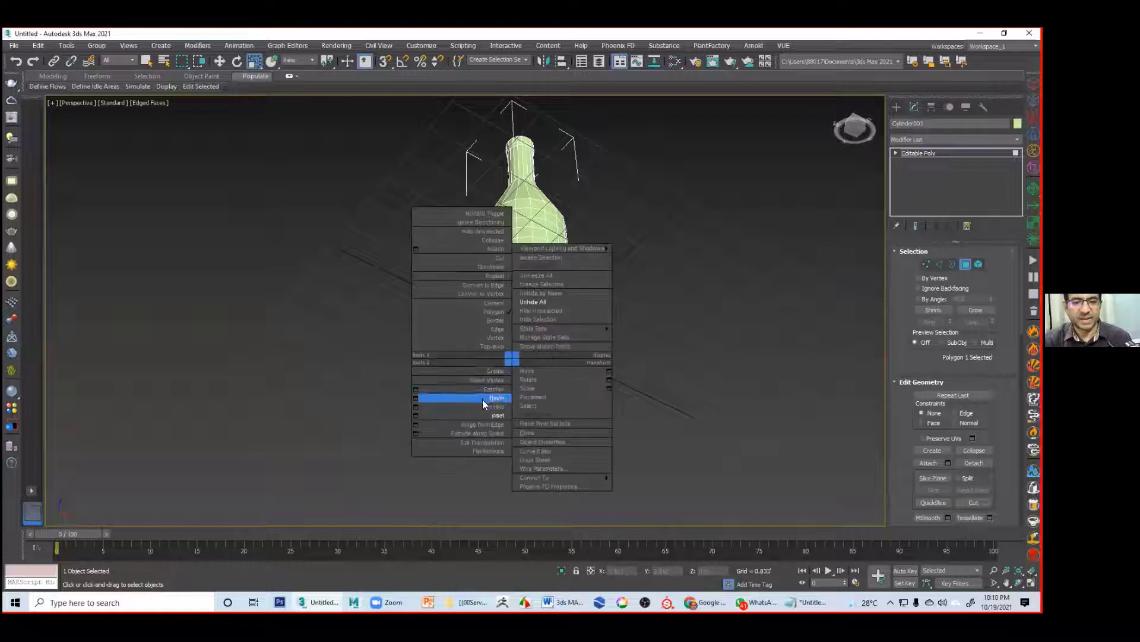
left_click(493, 395)
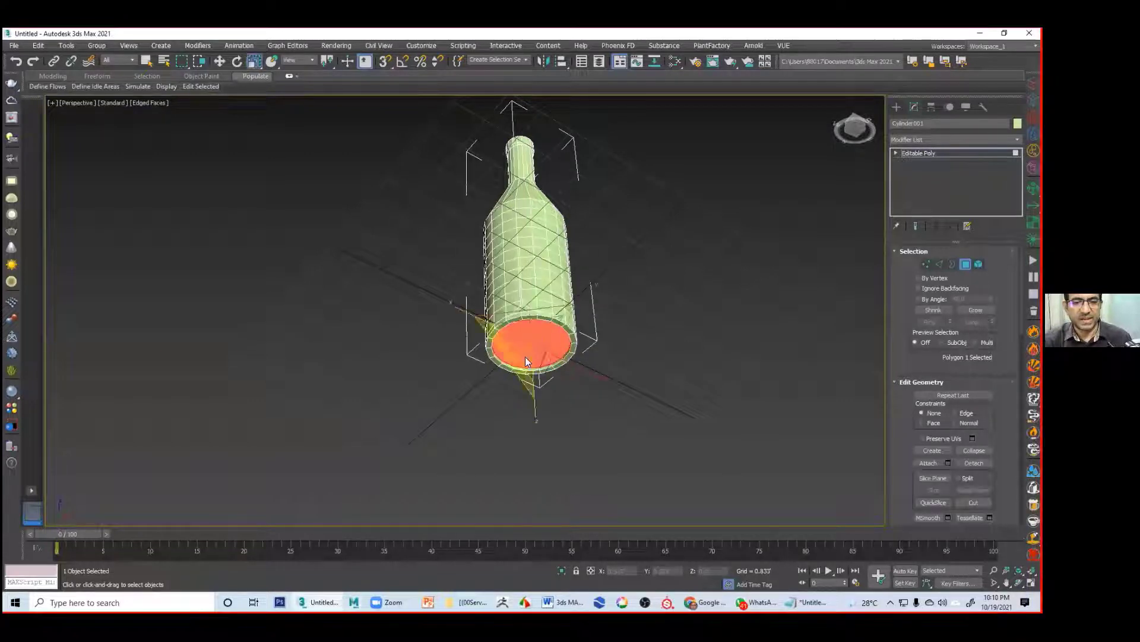
right_click(521, 355)
left_click(506, 412)
left_click_drag(537, 345, 697, 338)
middle_click_drag(680, 330, 661, 382, "alt")
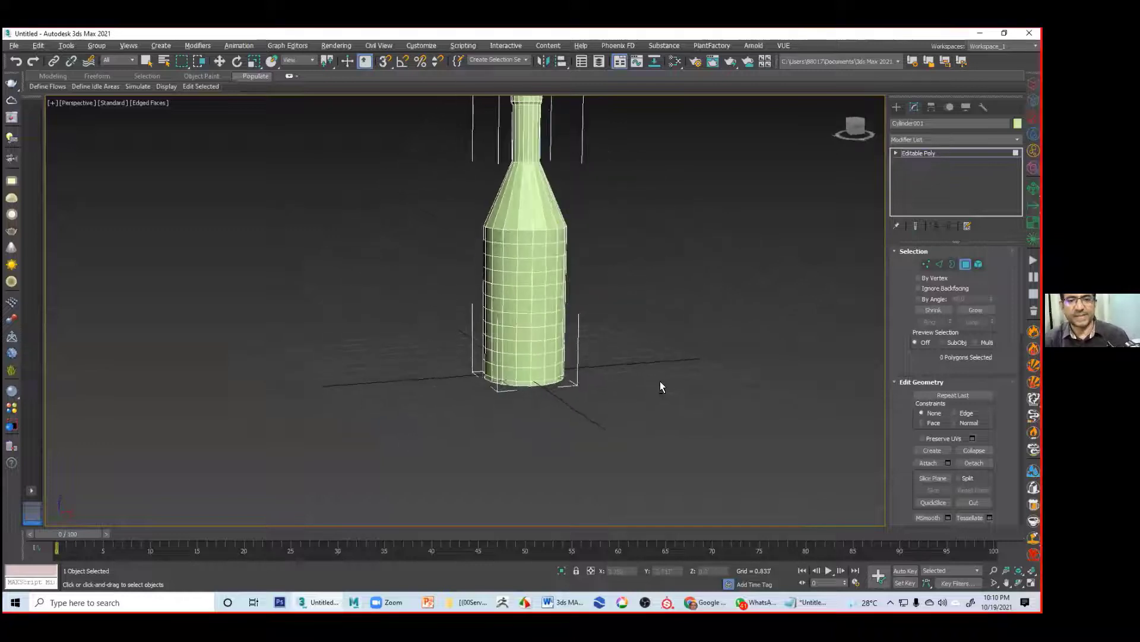
middle_click_drag(618, 291, 606, 397)
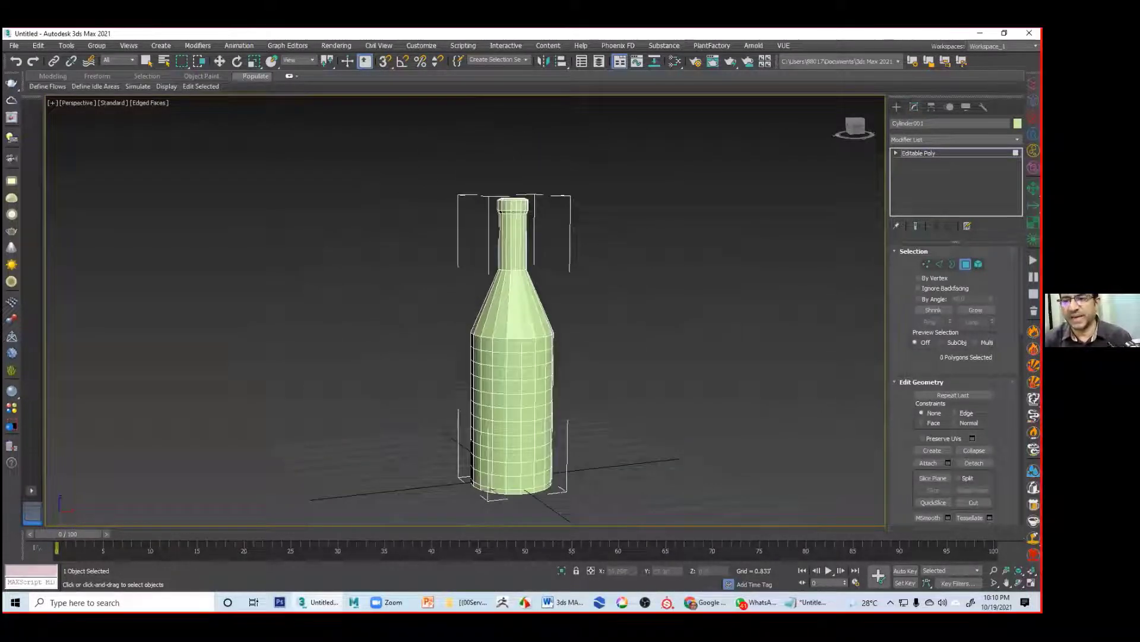
Step: Leave polygon level, apply a TurboSmooth modifier to the bottle and turn off the edged-faces display
left_click(966, 265)
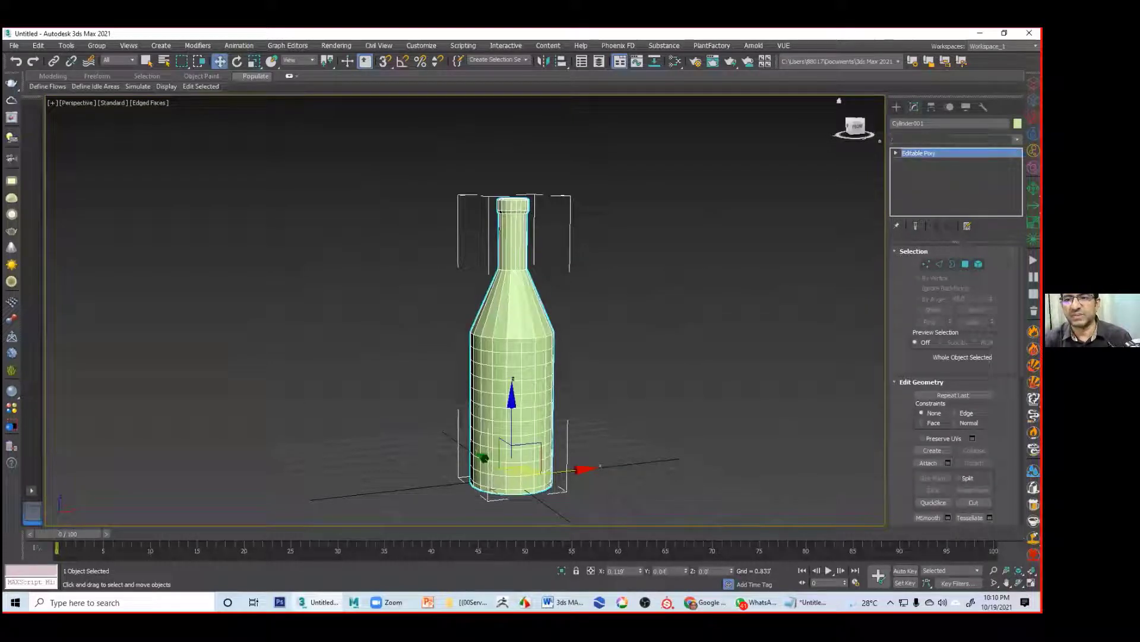
left_click(1016, 140)
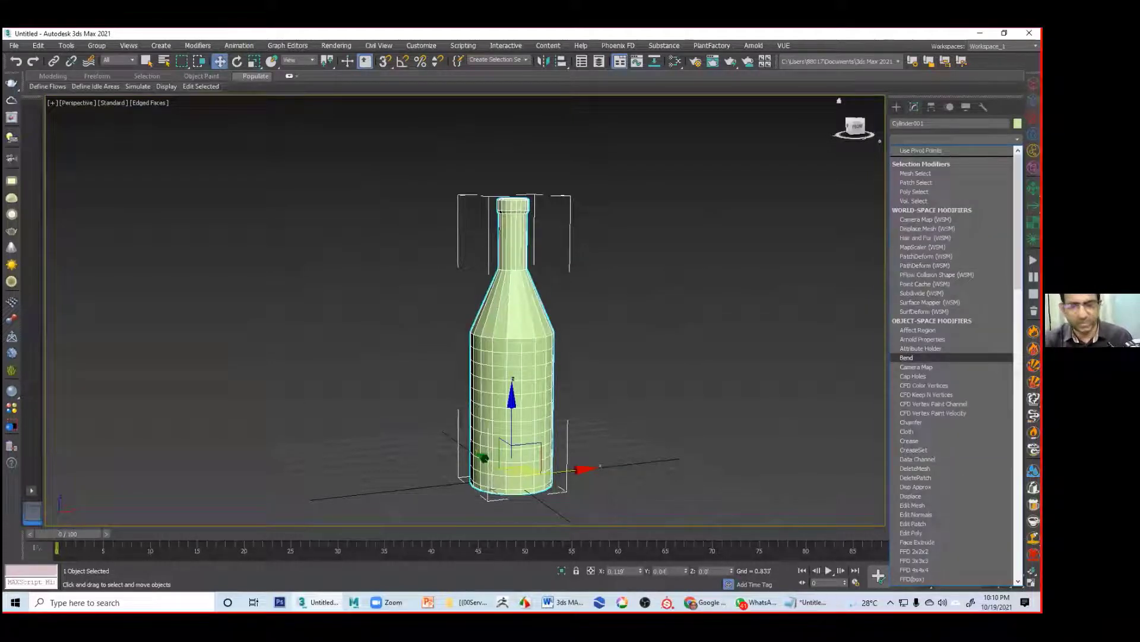
key("t")
left_click(918, 178)
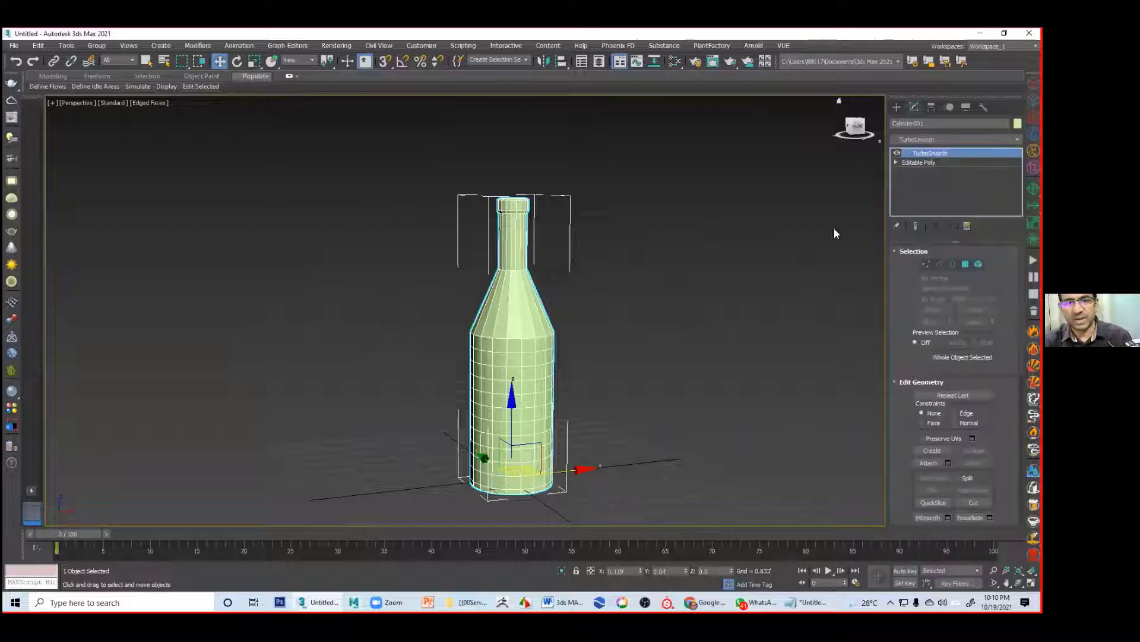
key("F4")
mouse_move(724, 349)
middle_mouse_down("alt")
mouse_move(700, 282)
mouse_move(707, 395)
mouse_move(727, 333)
middle_mouse_up("alt")
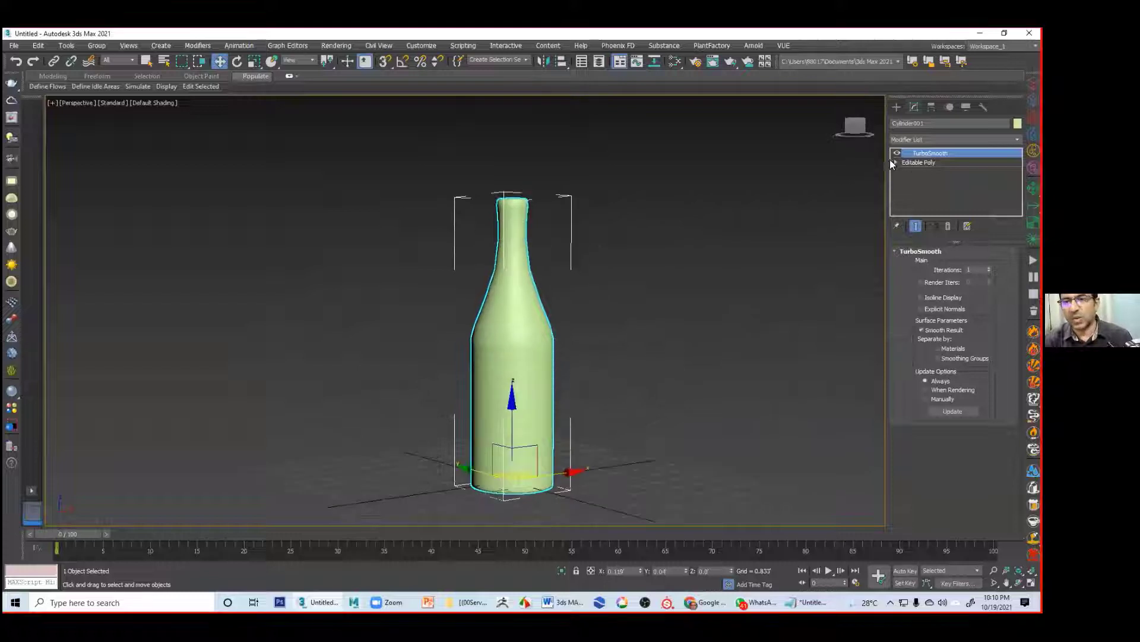
Step: Go to the Vertex level of the Editable Poly beneath TurboSmooth with the end result shown
left_click(896, 162)
left_click(917, 172)
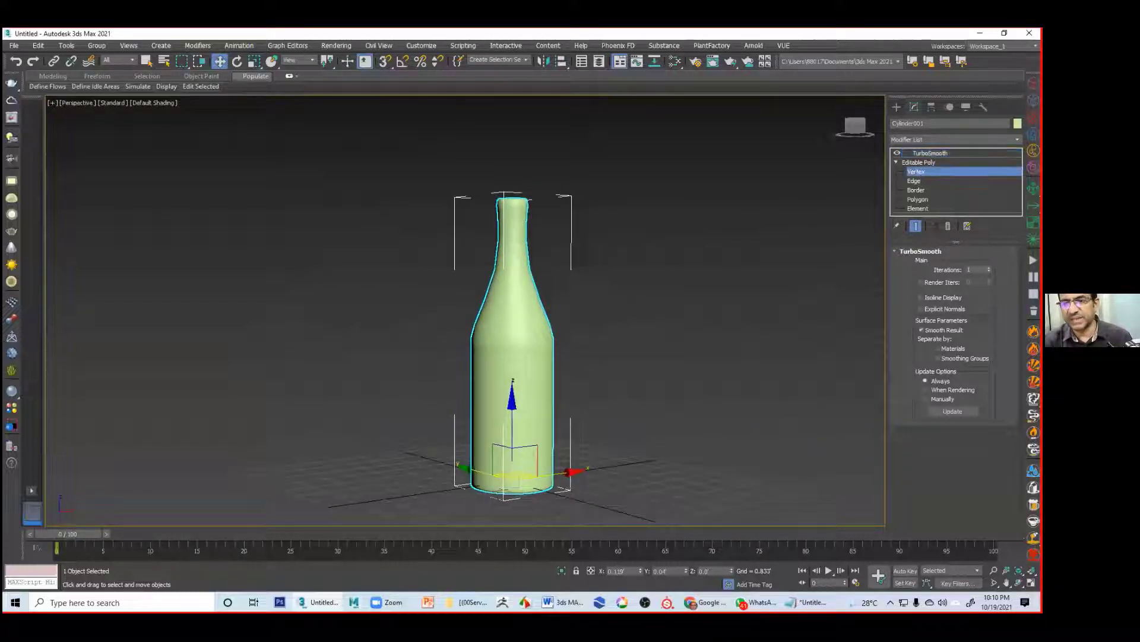
left_click(915, 226)
middle_click_drag(687, 323, 610, 296, "alt")
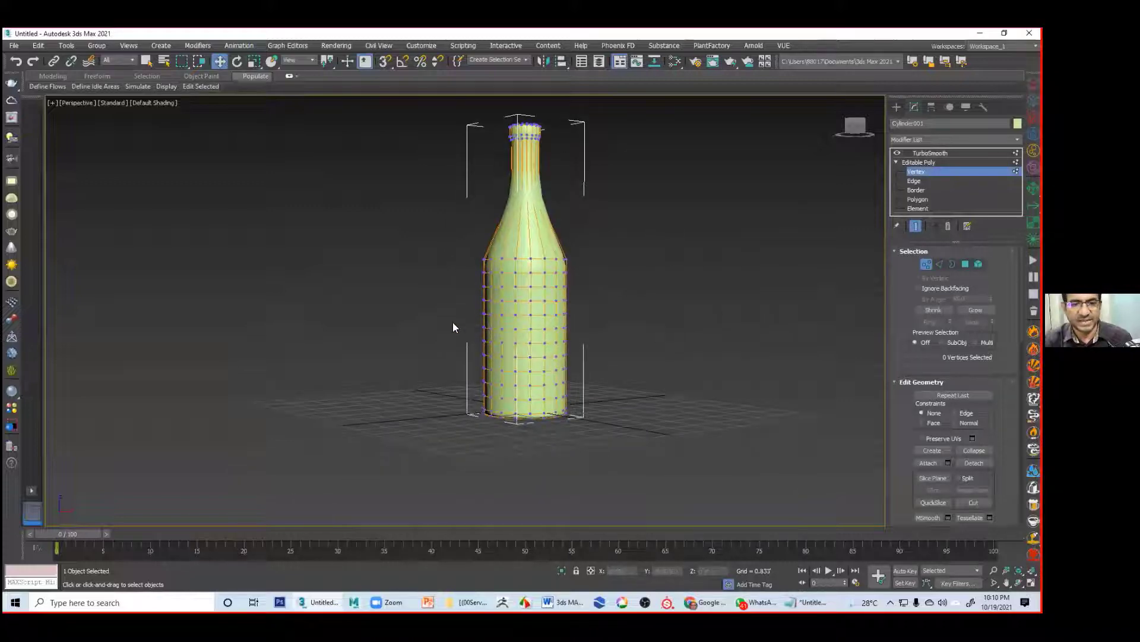
Step: Select one horizontal row of vertices on the bottle's body in the Front view, check it in Perspective and leave Vertex level
key("alt+w")
left_click(690, 232)
key("alt+w")
middle_click_drag(531, 280, 558, 367)
scroll(558, 367, "up", 2)
left_click_drag(467, 319, 536, 315)
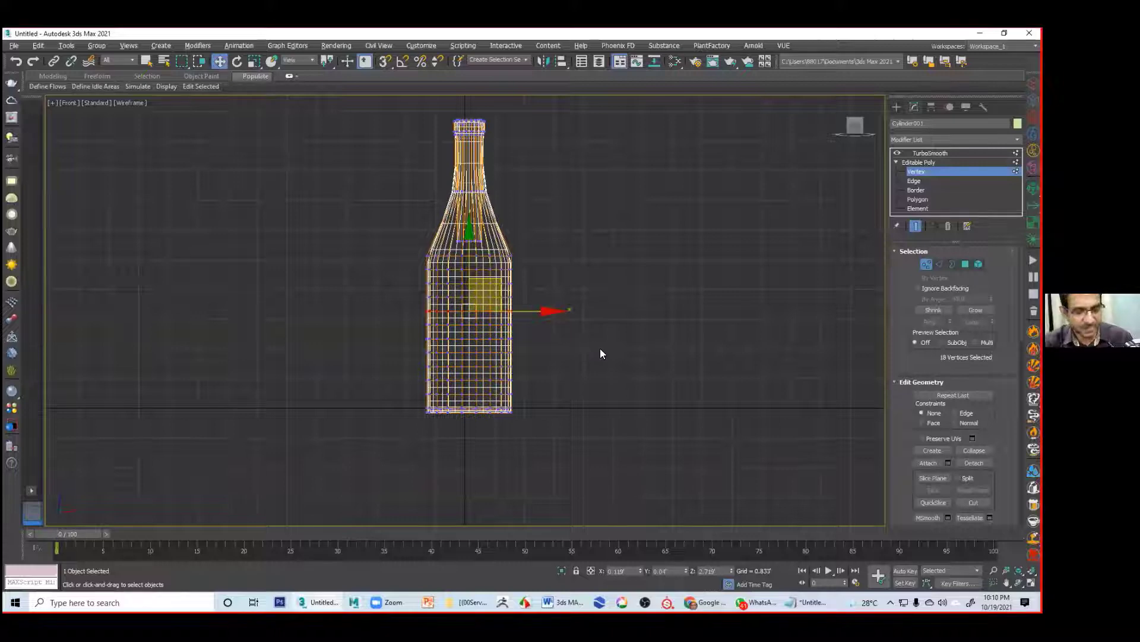
key("alt+w")
key("alt+w")
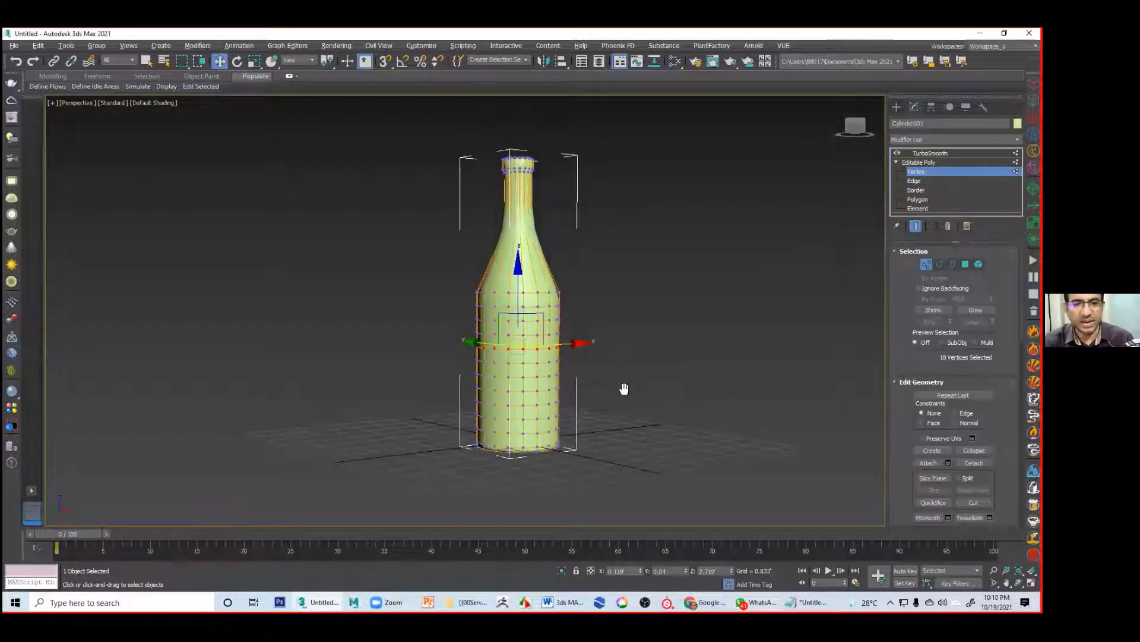
left_click(921, 162)
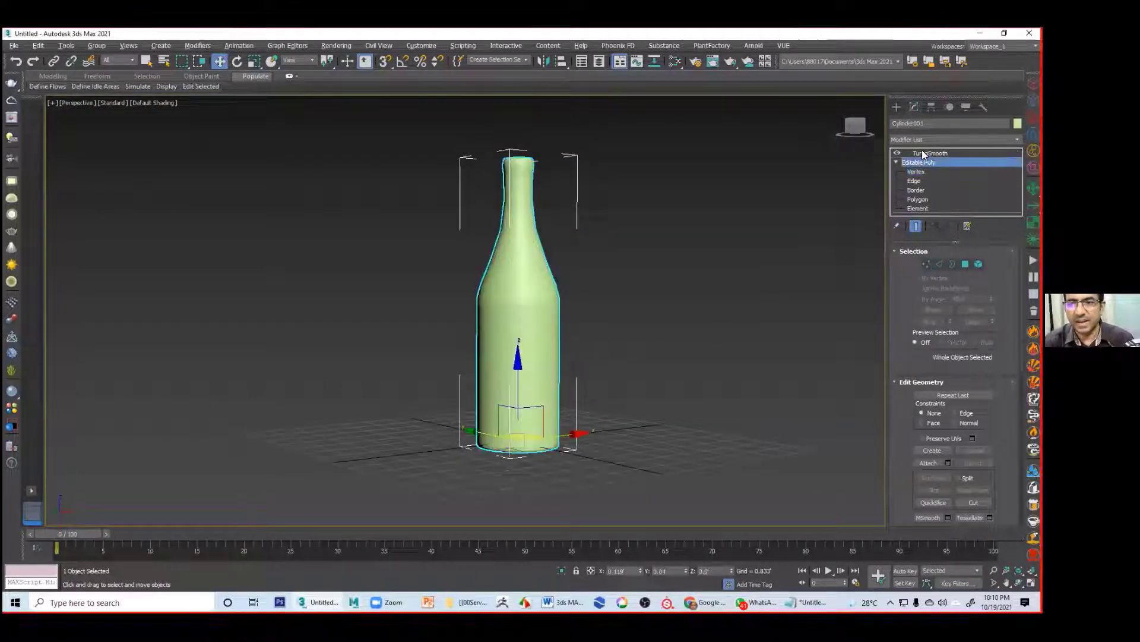
Step: Select the vertex row at the inner wall's lower end in the Front view and move it up into the bottle's neck
left_click(815, 164)
middle_click_drag(590, 285, 624, 316, "alt")
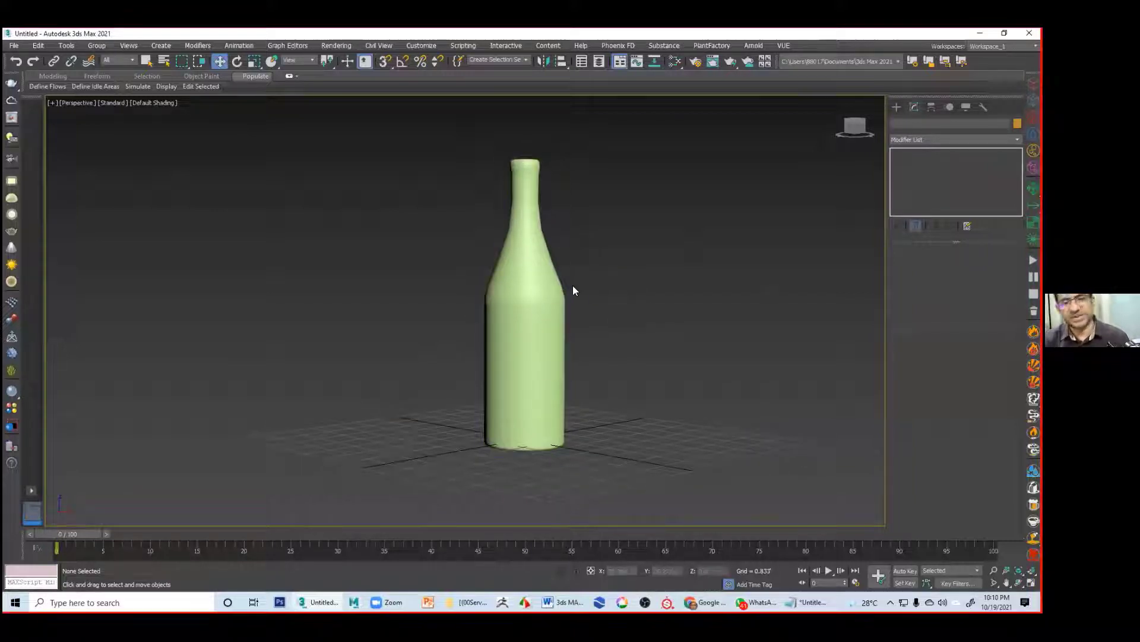
key("alt+w")
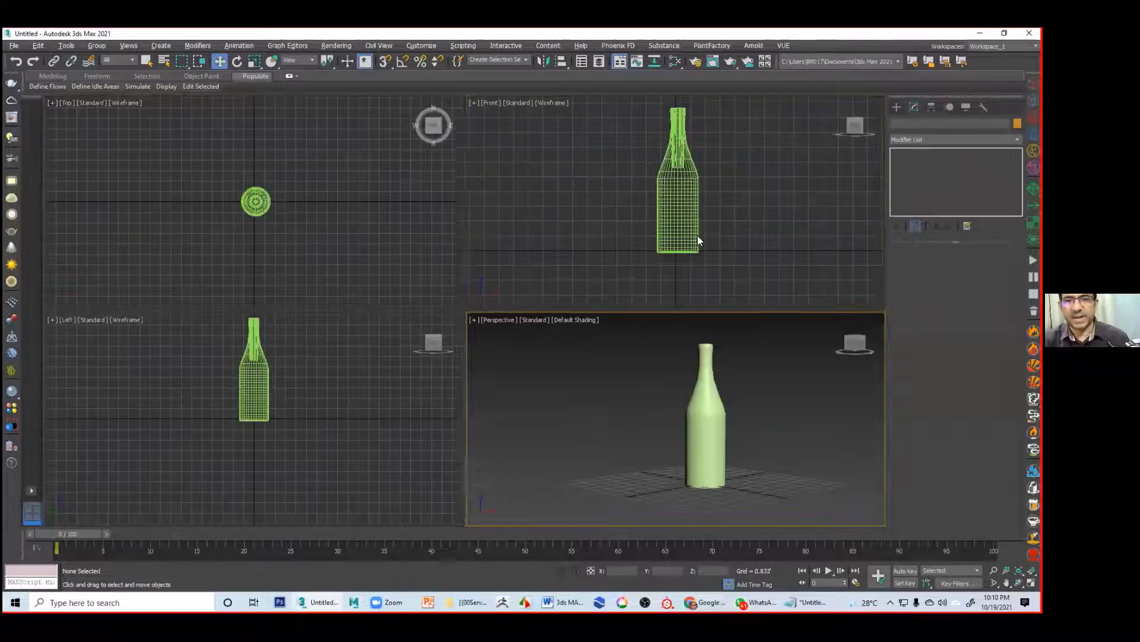
key("alt+w")
scroll(535, 331, "up", 8)
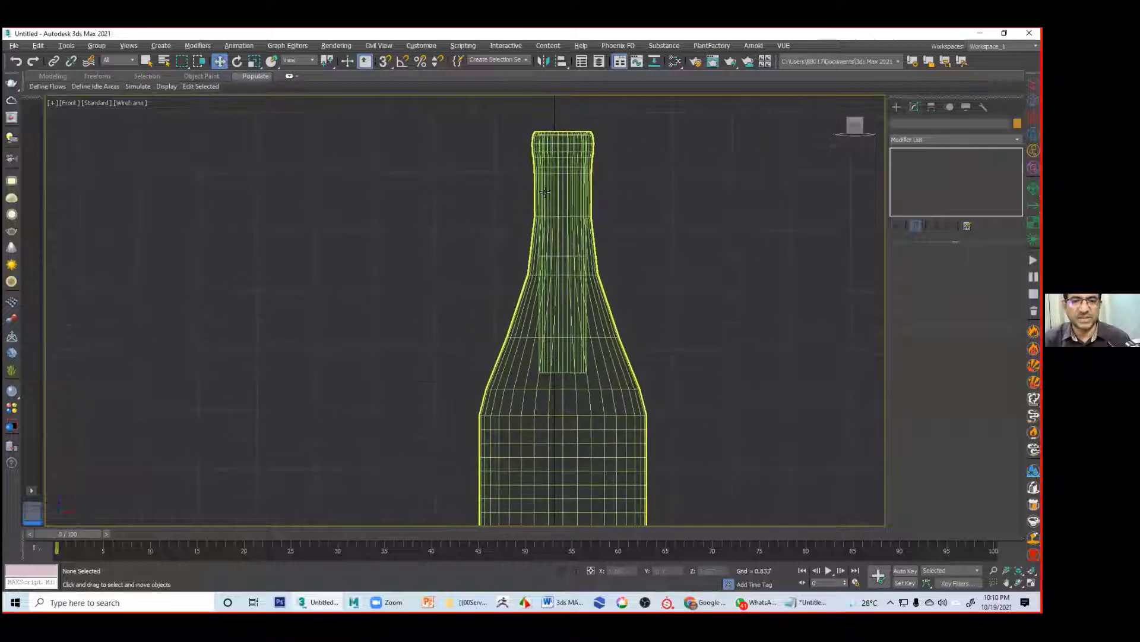
left_click(567, 354)
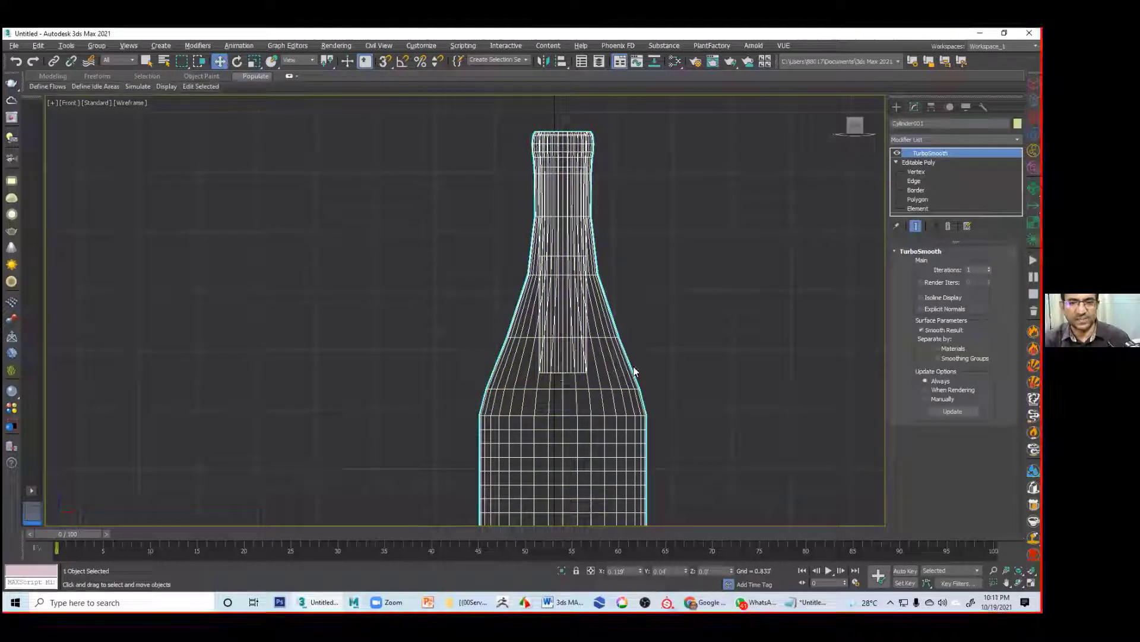
left_click(917, 171)
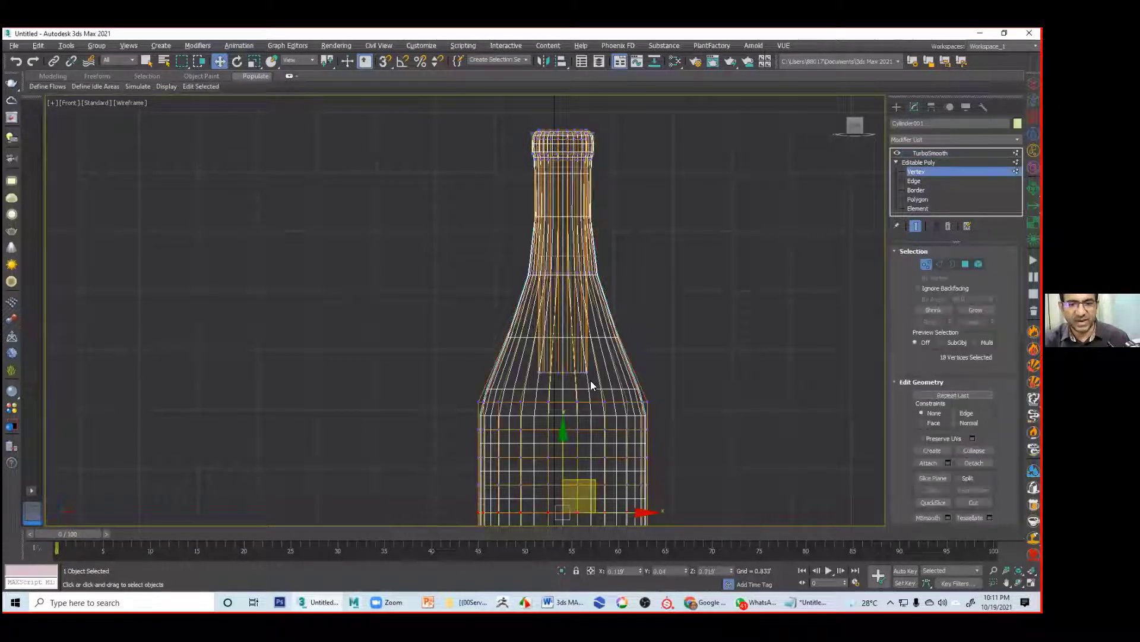
left_click_drag(532, 365, 597, 382)
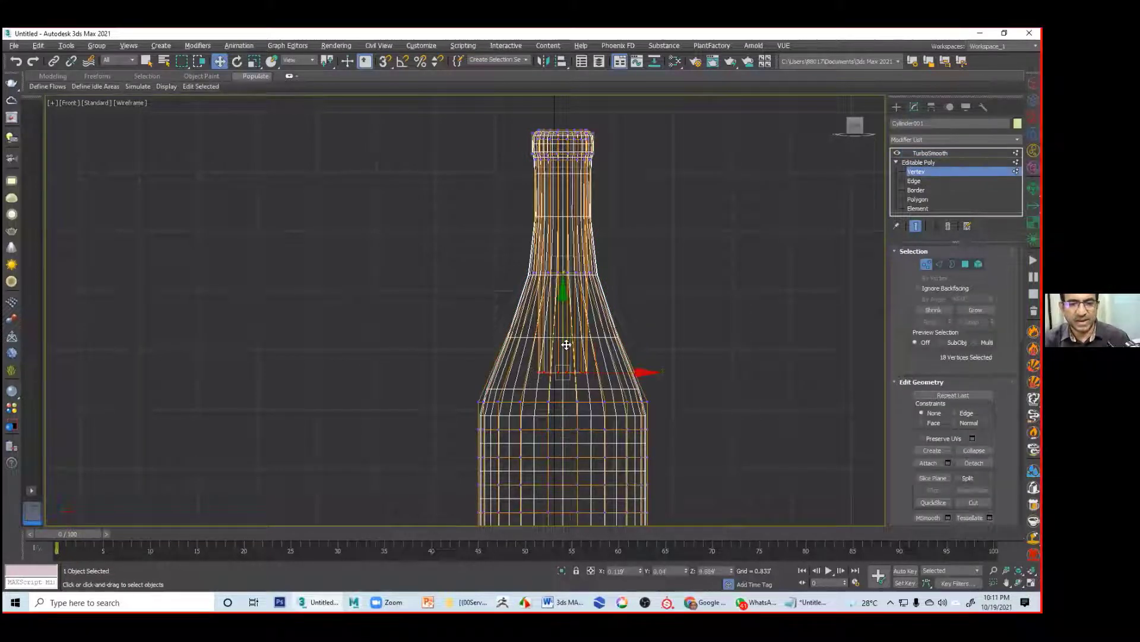
left_click_drag(566, 345, 565, 267)
left_click_drag(568, 195, 572, 153)
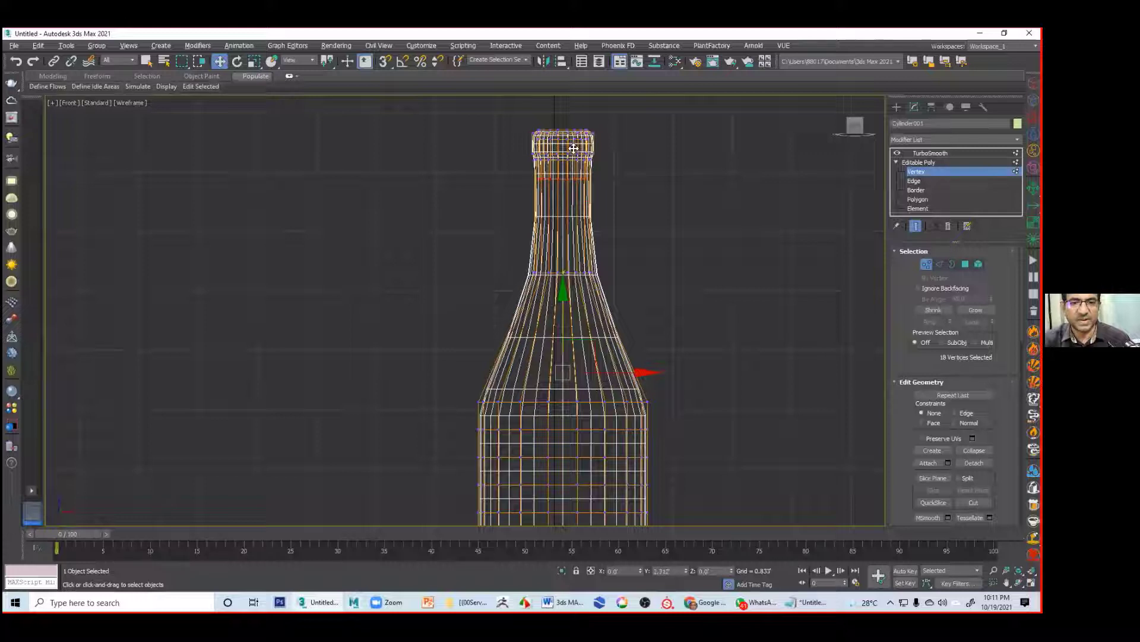
left_click_drag(564, 158, 560, 329)
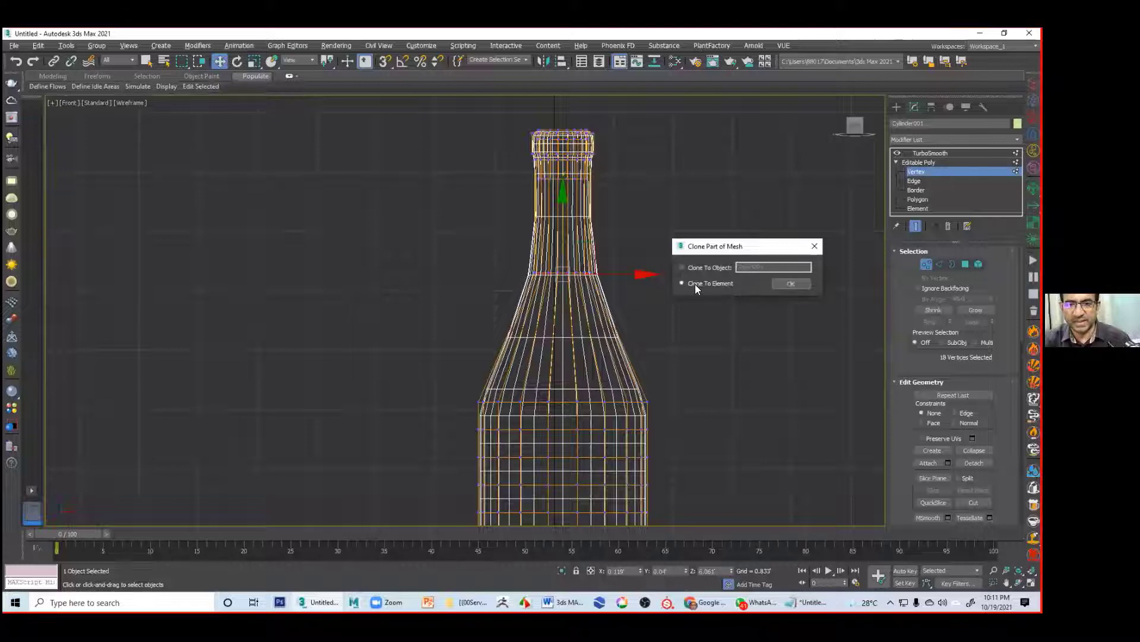
left_click(816, 244)
left_click(624, 288)
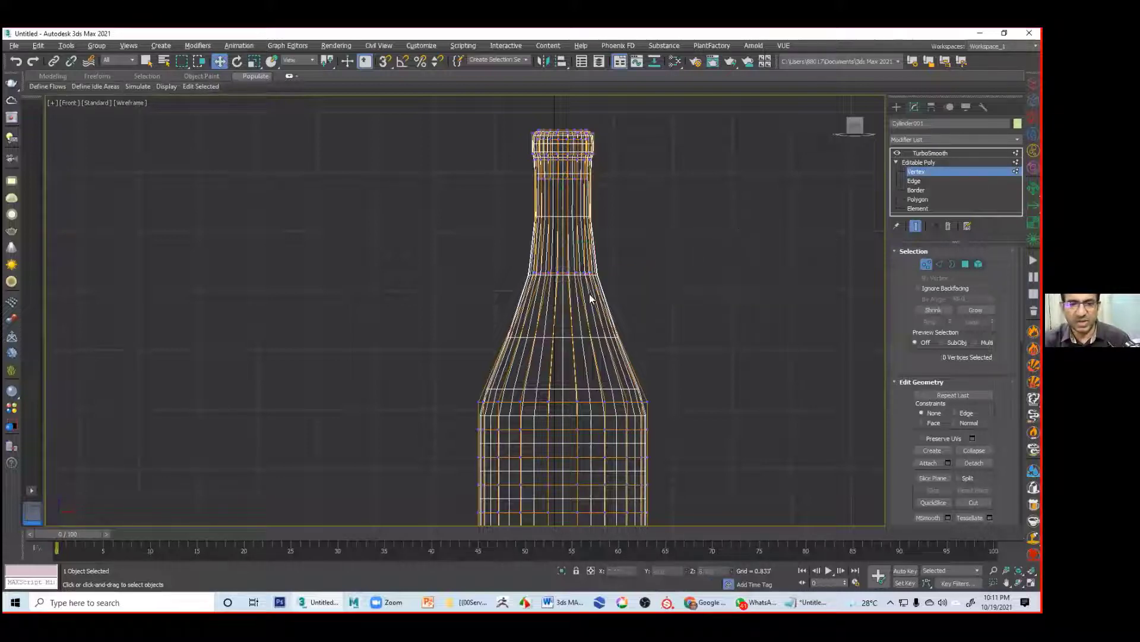
Step: Leave Vertex level, return to TurboSmooth in the modifier stack and deselect the bottle
middle_click_drag(656, 409, 631, 366)
scroll(632, 366, "down", 5)
middle_click_drag(644, 329, 573, 290)
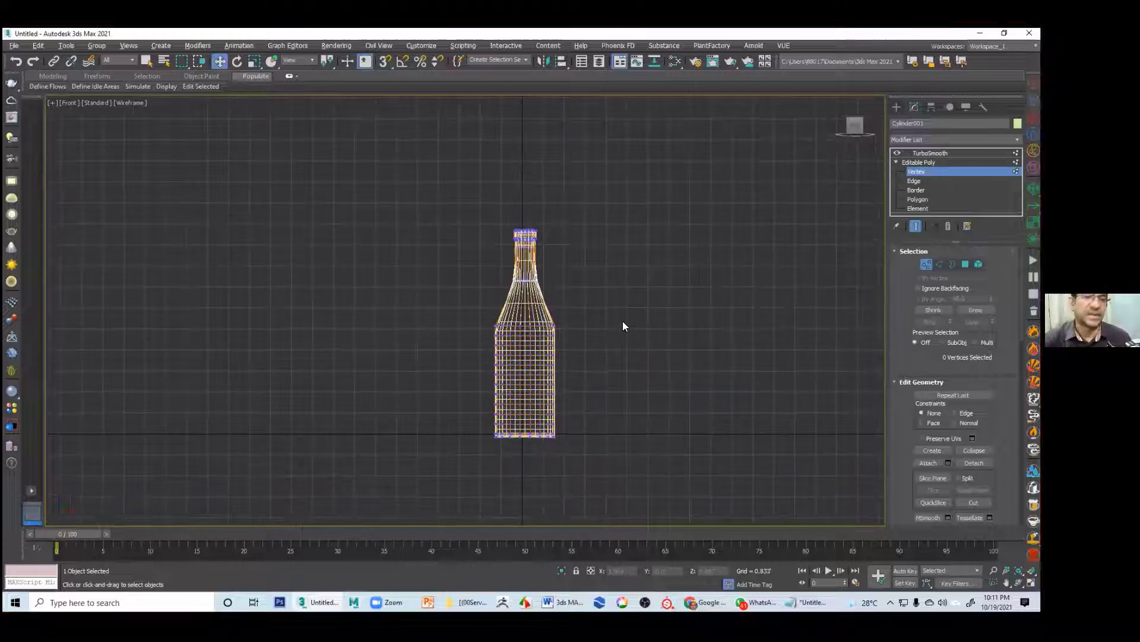
left_click(930, 163)
left_click(929, 153)
left_click(685, 304)
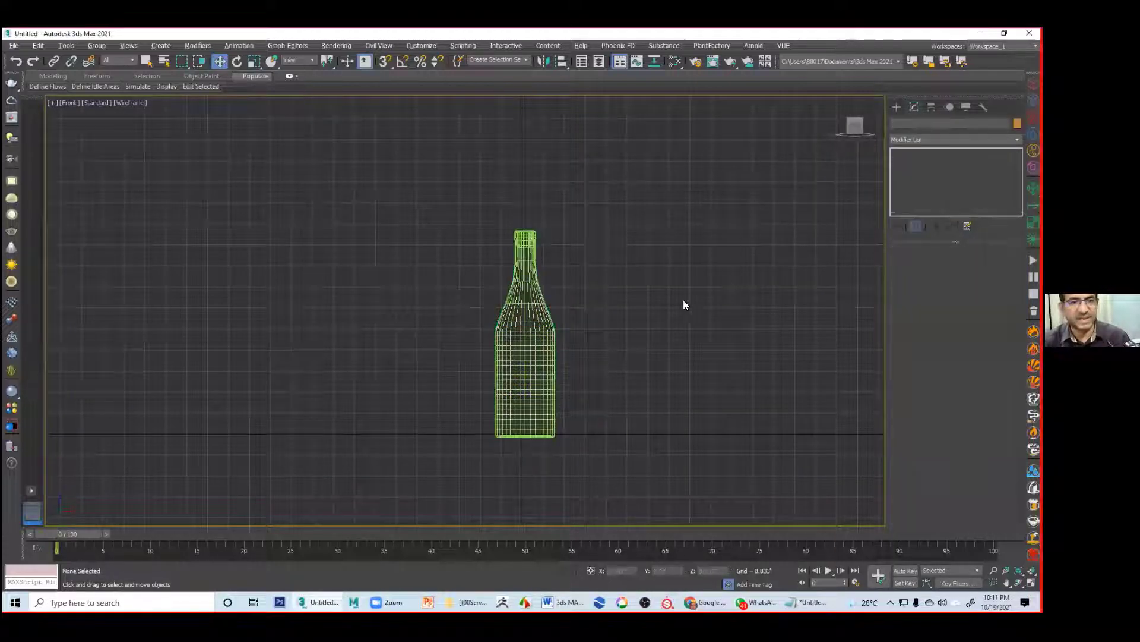
Step: Select the bottle and display it shaded with edged faces in the Front view
left_click(550, 363)
key("alt+w")
key("alt+w")
scroll(627, 323, "up", 5)
mouse_move(616, 350)
middle_mouse_down()
mouse_move(624, 358)
mouse_move(604, 361)
mouse_move(630, 358)
middle_mouse_up()
key("F3")
key("F4")
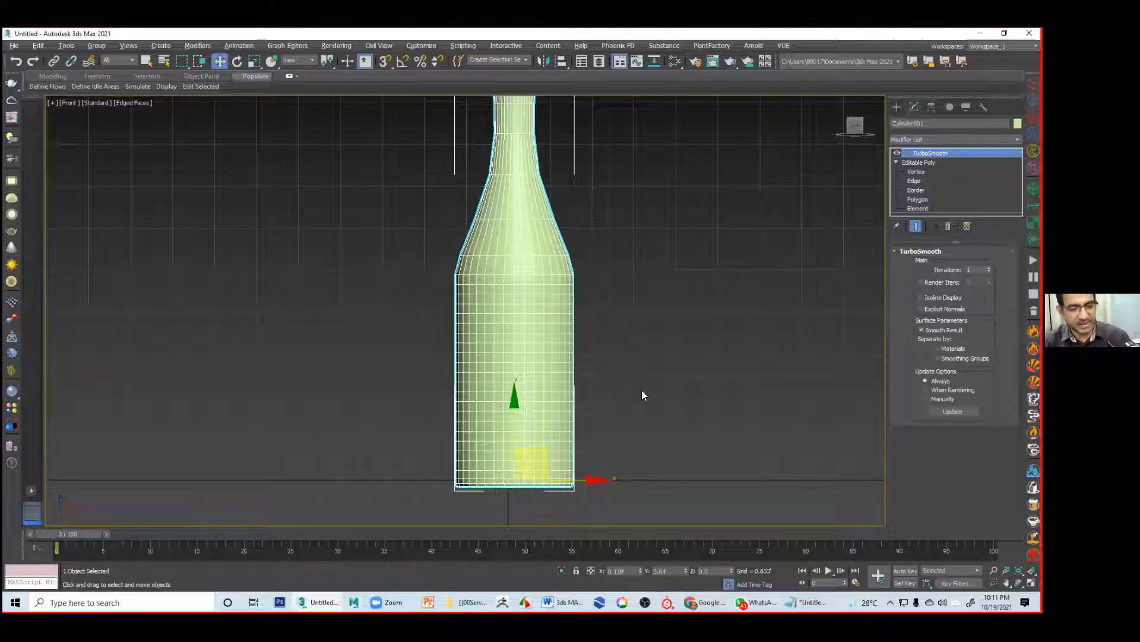
Step: Turn on the edged-faces display in a maximized Perspective view and frame the bottle's body
key("alt+w")
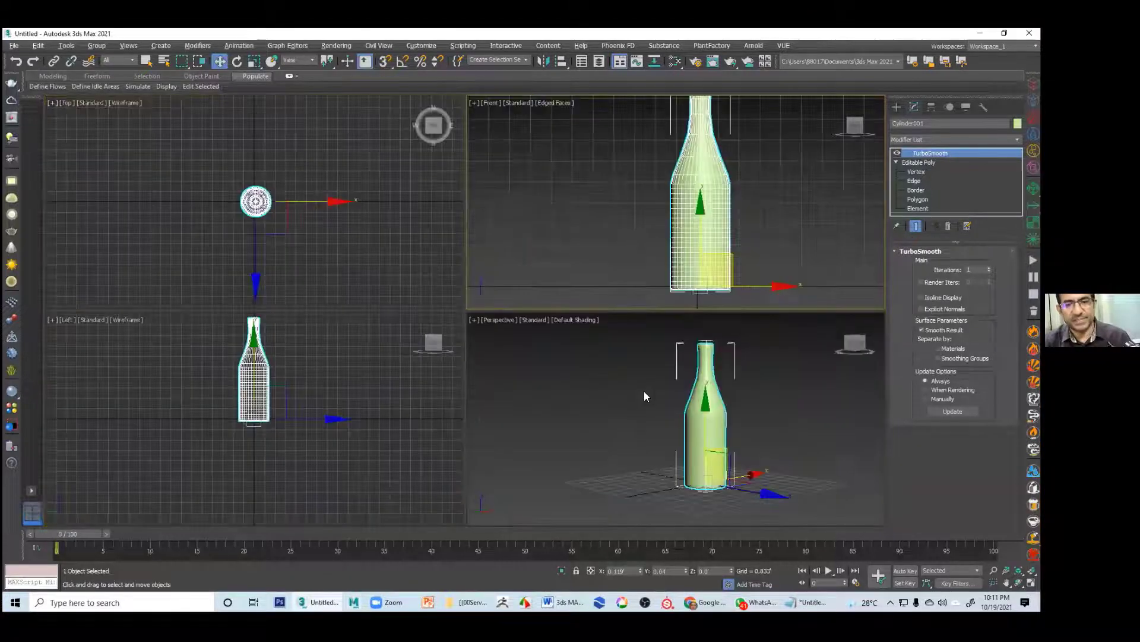
left_click(718, 415)
key("alt+w")
mouse_move(604, 362)
middle_mouse_down("alt")
mouse_move(603, 445)
mouse_move(624, 298)
mouse_move(626, 369)
mouse_move(618, 351)
mouse_move(631, 345)
mouse_move(570, 333)
mouse_move(620, 314)
mouse_move(646, 368)
mouse_move(634, 356)
middle_mouse_up("alt")
key("F4")
scroll(535, 344, "up", 3)
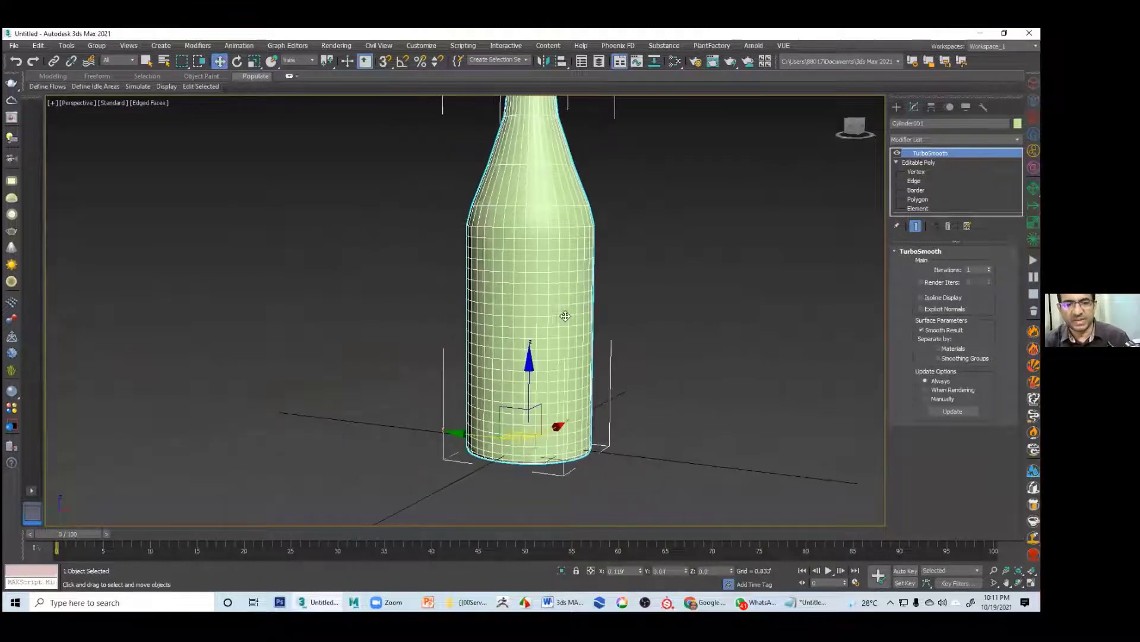
middle_click_drag(523, 267, 558, 320)
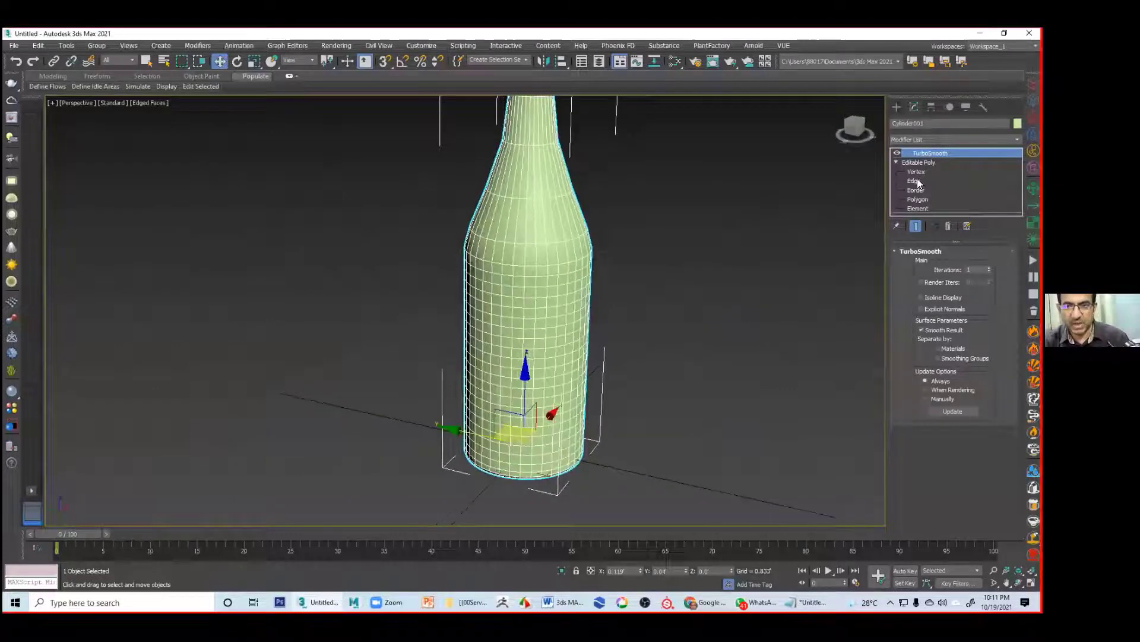
left_click(917, 199)
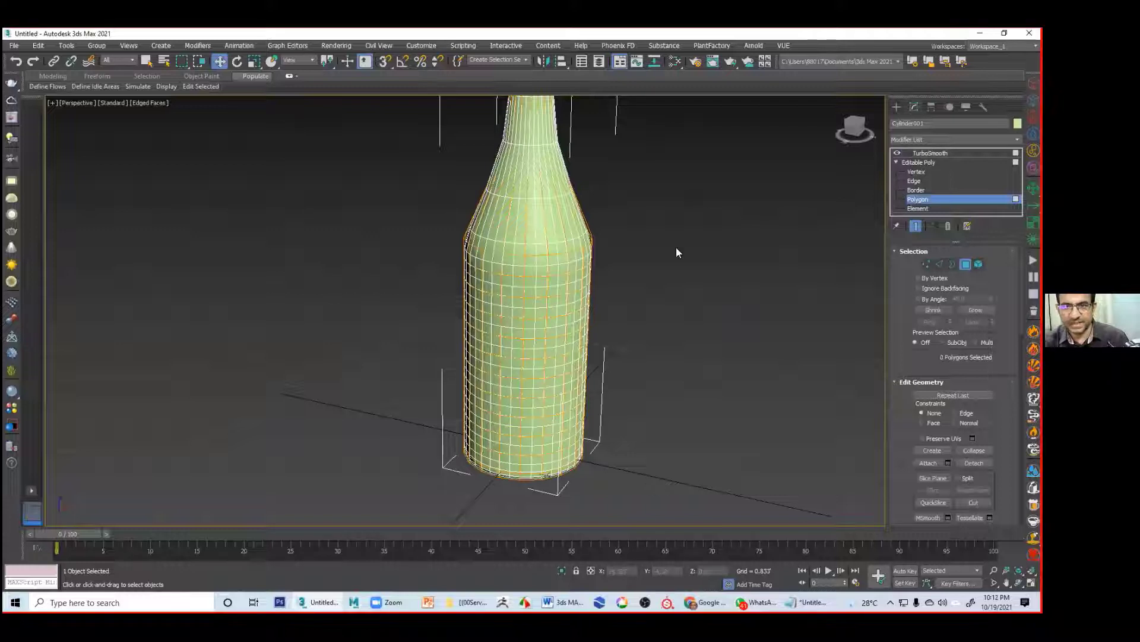
right_click(548, 276)
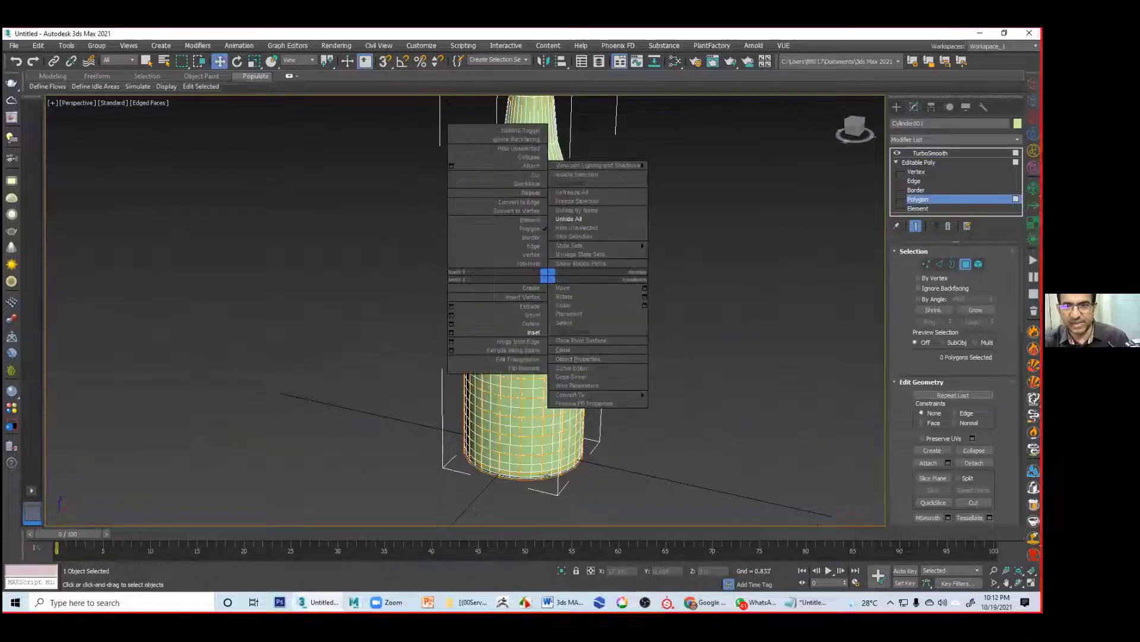
left_click(928, 166)
left_click(965, 264)
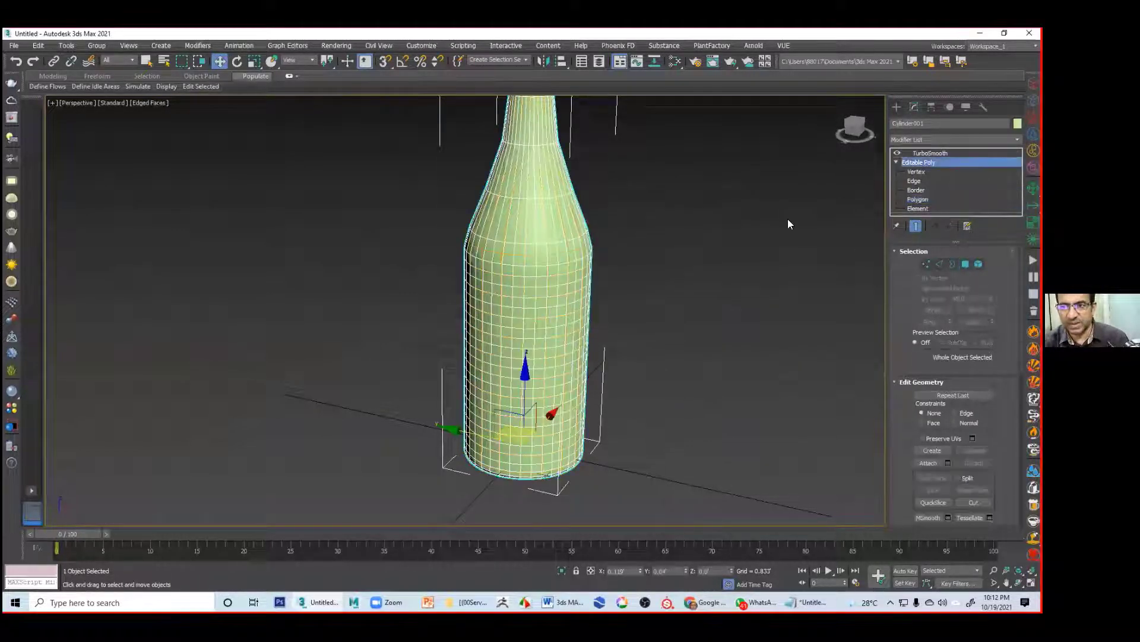
Step: Convert the smoothed bottle to an Editable Poly, collapsing its TurboSmooth modifier
left_click(788, 220)
left_click(560, 221)
right_click(561, 221)
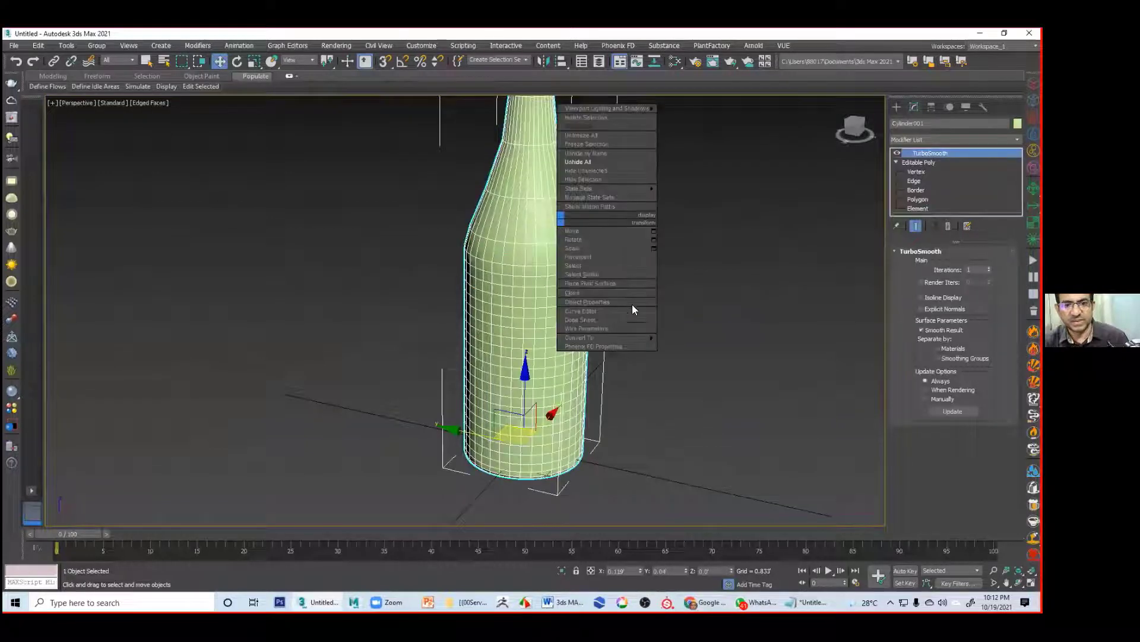
mouse_move(622, 337)
left_click(725, 347)
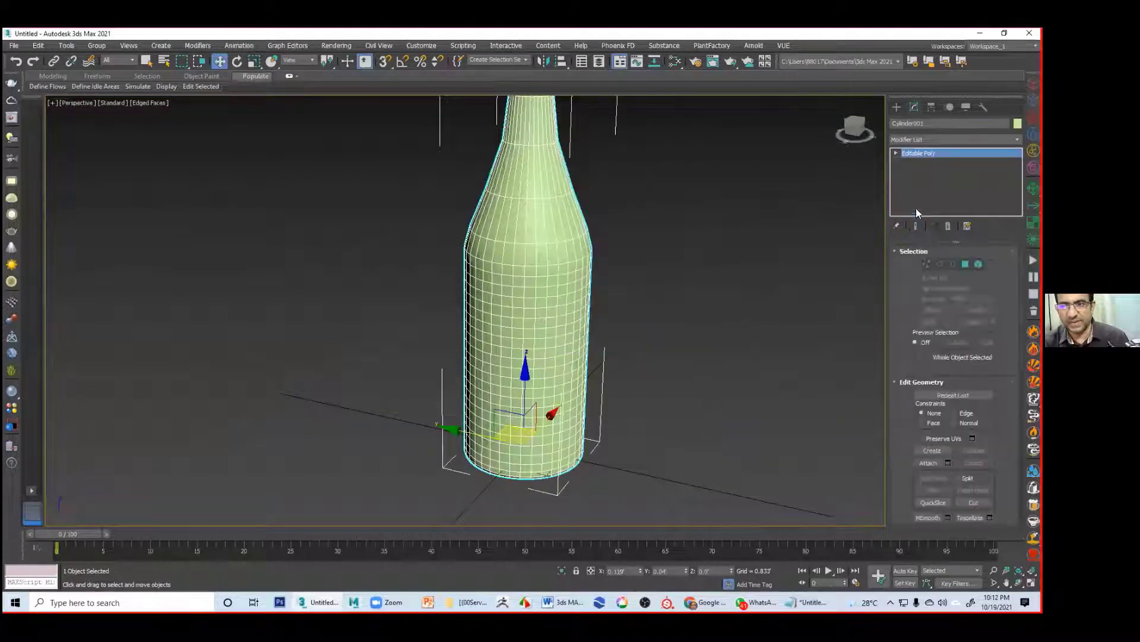
Step: At Polygon level with Ignore Backfacing on, select a front-facing band of polygons around the middle of the body in the Front view
key("4")
middle_click_drag(668, 301, 566, 308, "alt")
scroll(619, 323, "up", 5)
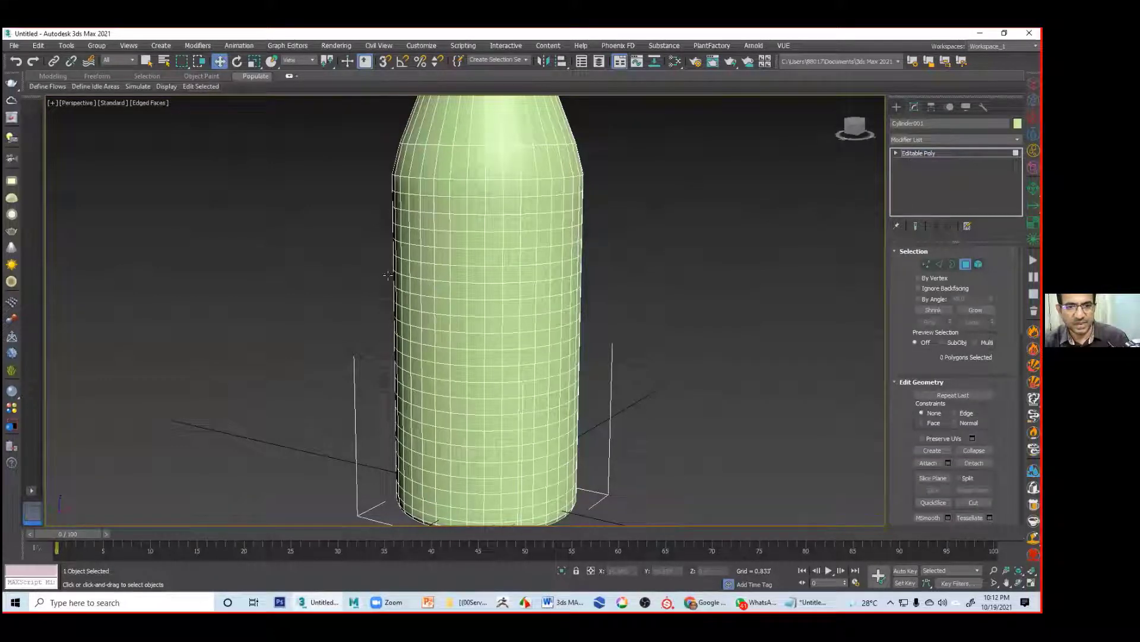
key("alt+w")
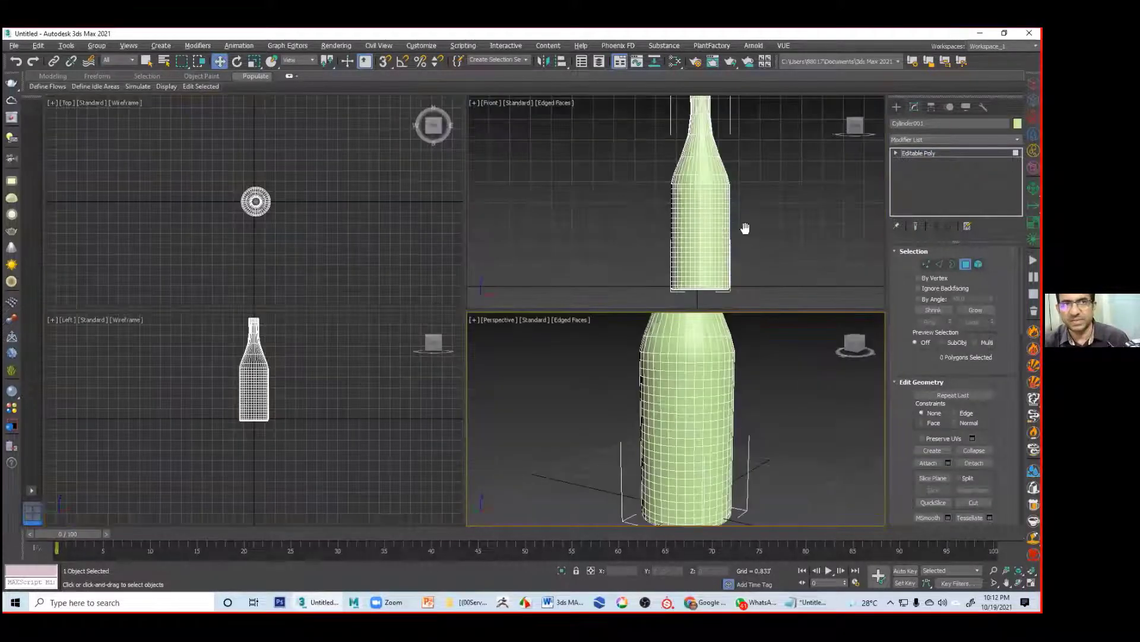
middle_click_drag(752, 234, 728, 216)
left_click(922, 288)
scroll(653, 221, "up", 4)
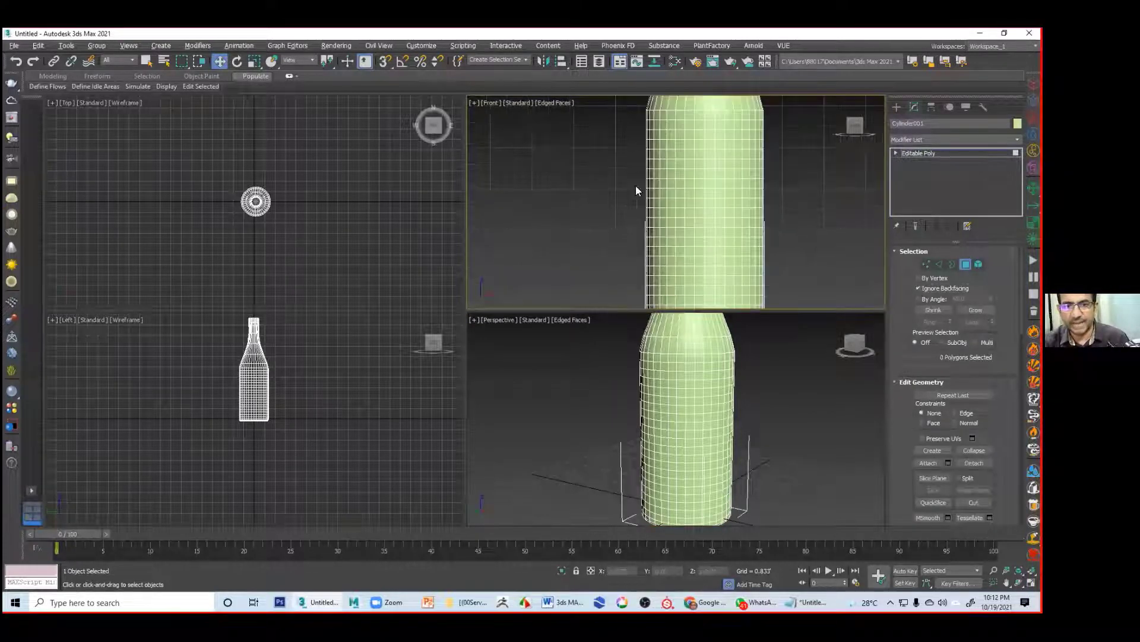
left_click_drag(614, 169, 782, 238)
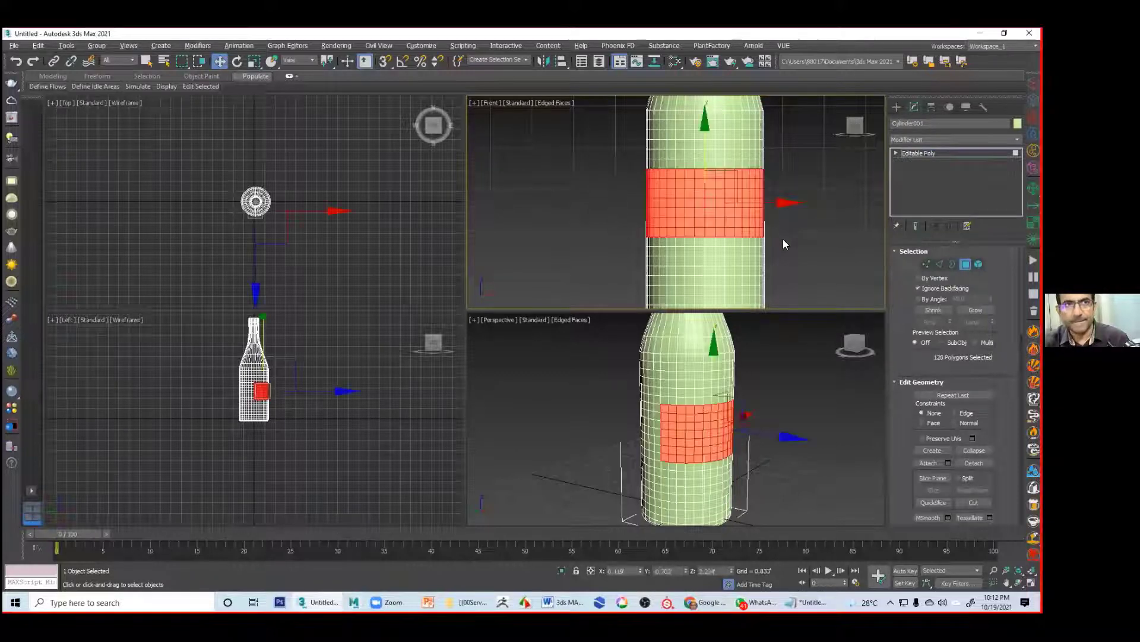
Step: Detach the selected band of polygons as a clone, keeping the default object name
middle_click_drag(704, 345, 689, 460, "alt")
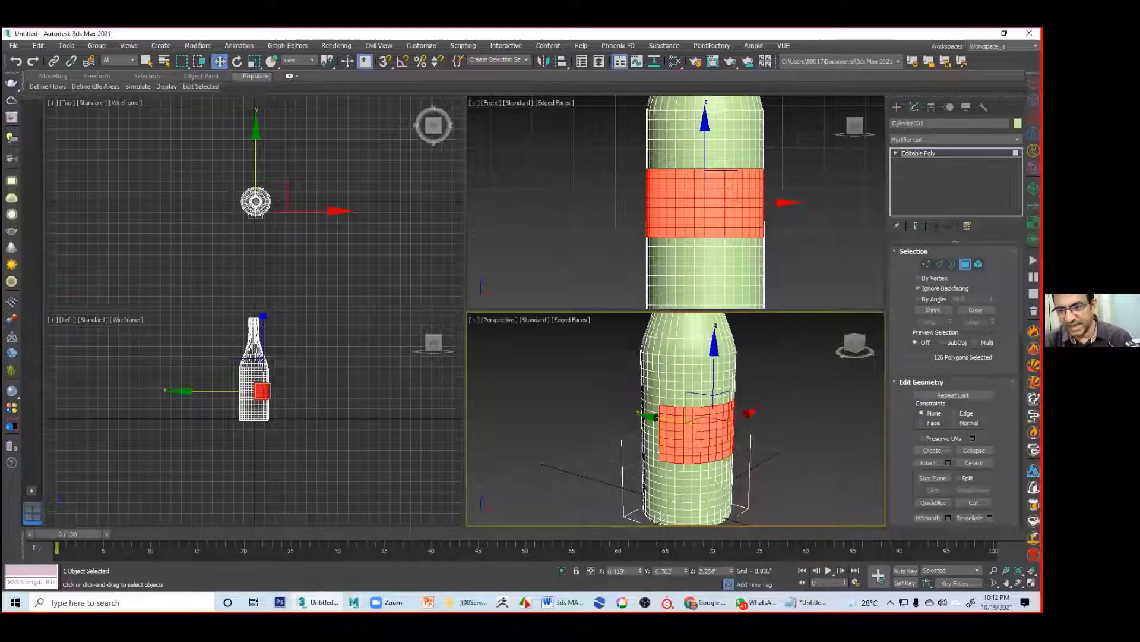
left_click(975, 463)
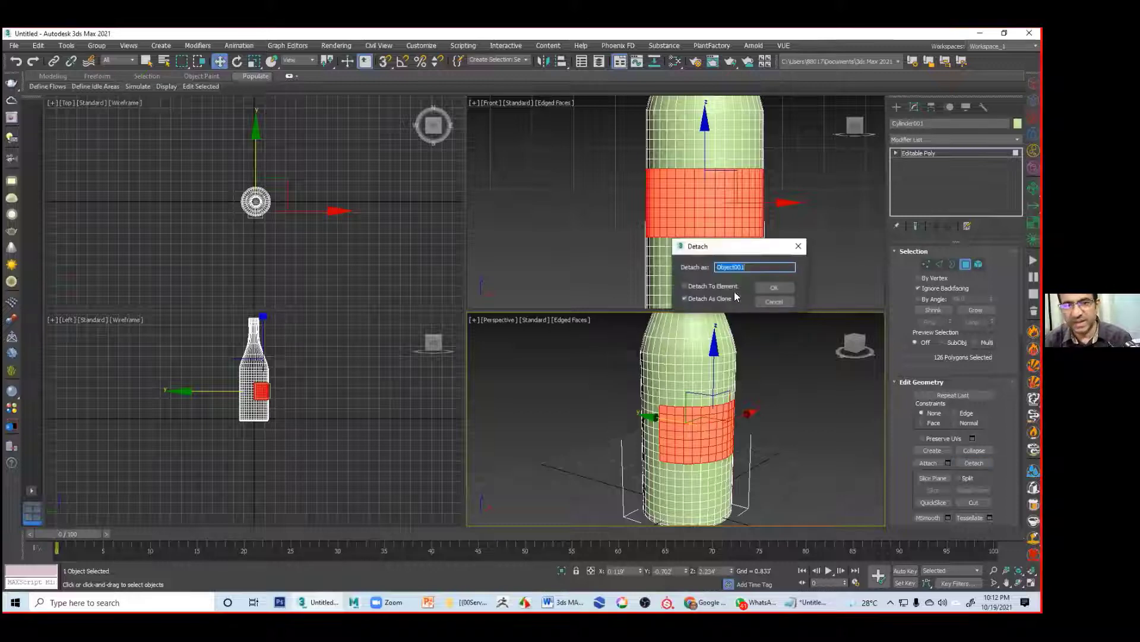
left_click(774, 288)
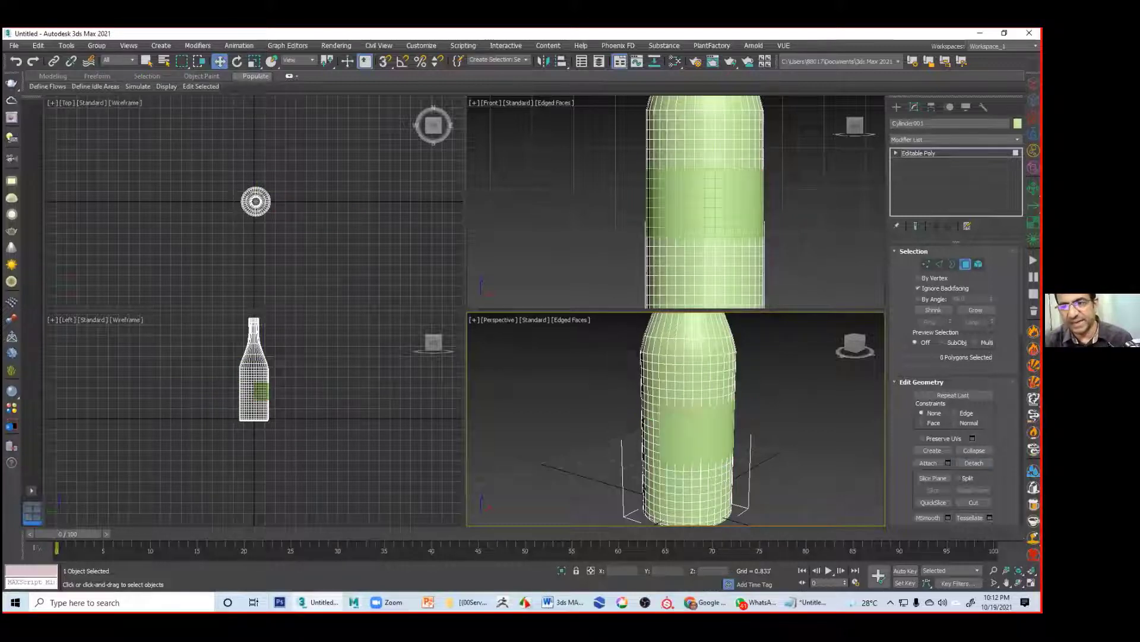
Step: Select the detached label and change its object color to the custom yellow
left_click(710, 425)
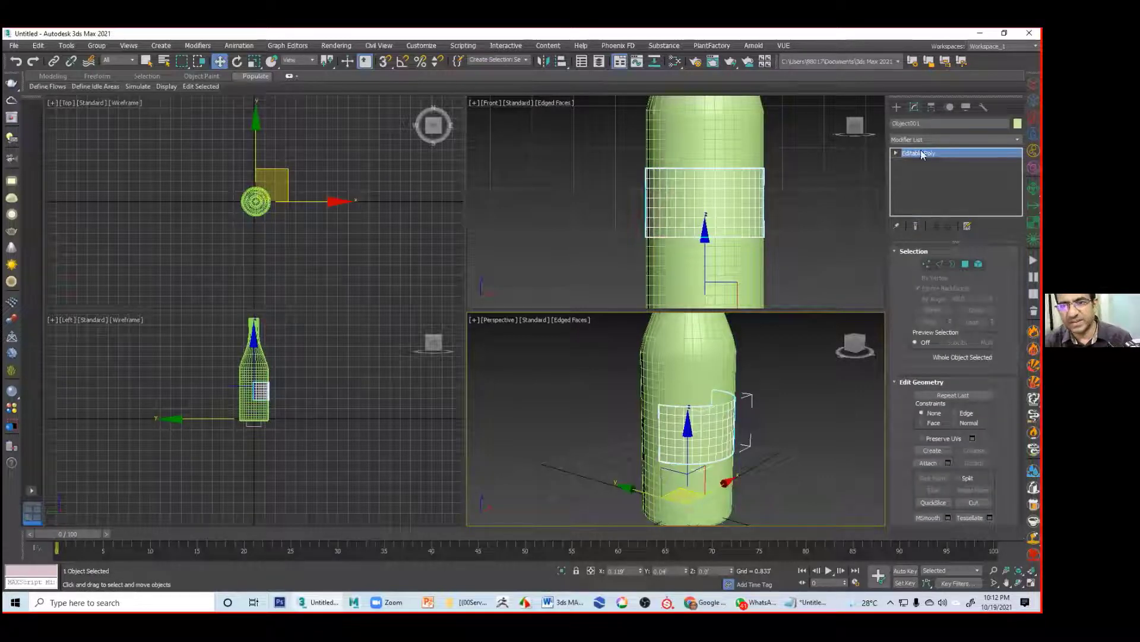
left_click(1018, 124)
left_click(634, 300)
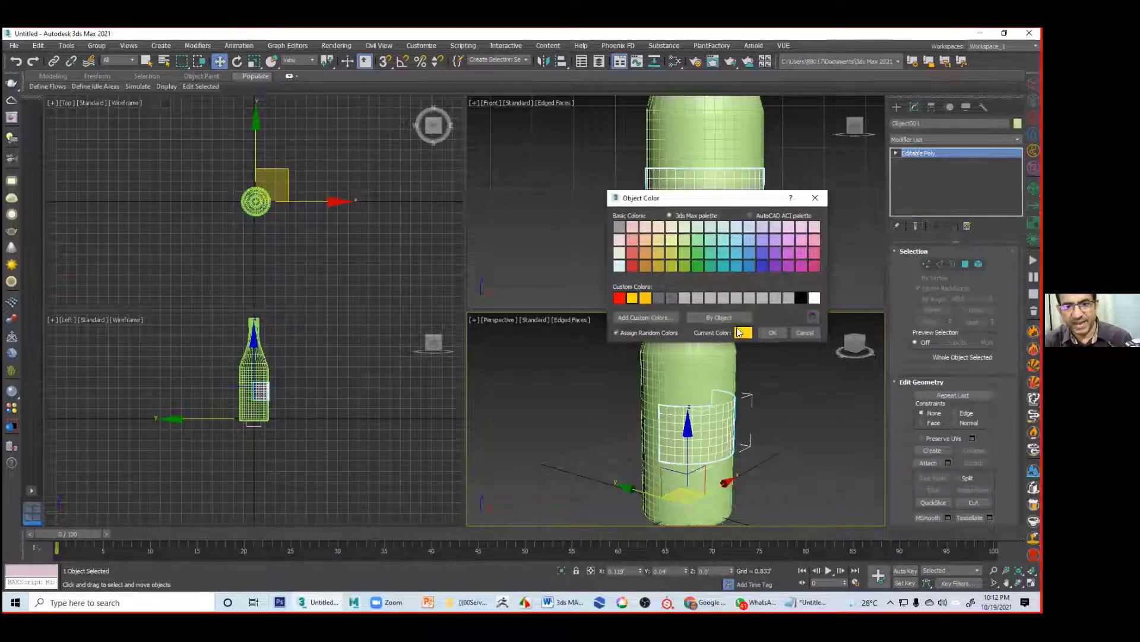
left_click(772, 333)
left_click(834, 457)
Step: Hide the yellow label in the Perspective view and select the bottle
middle_click_drag(837, 458, 777, 441)
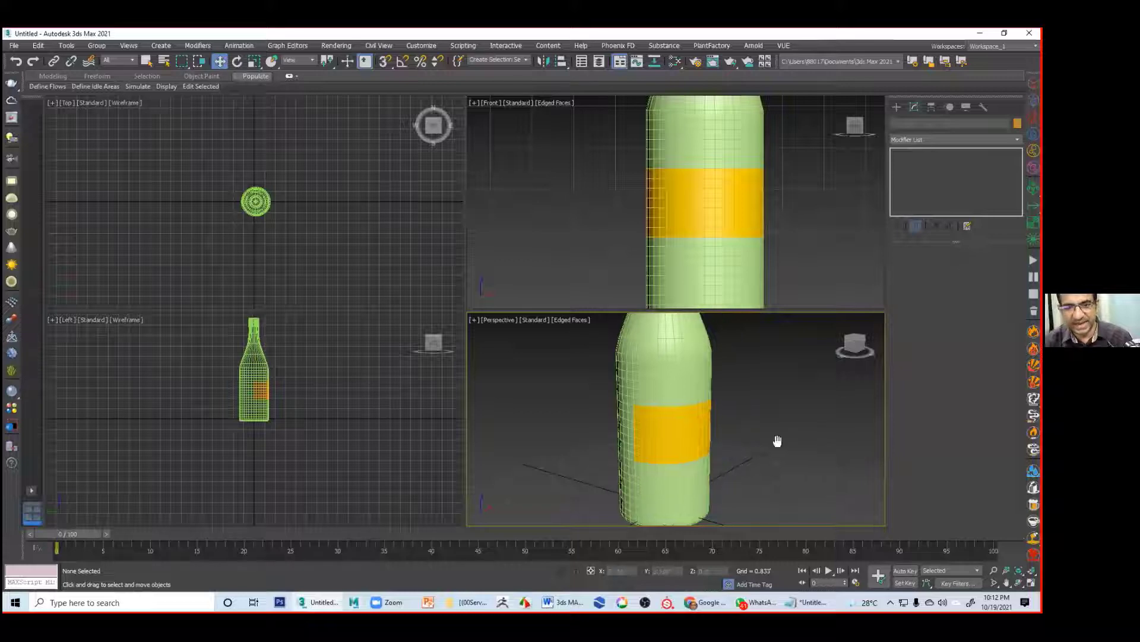
key("alt+w")
scroll(704, 376, "down", 4)
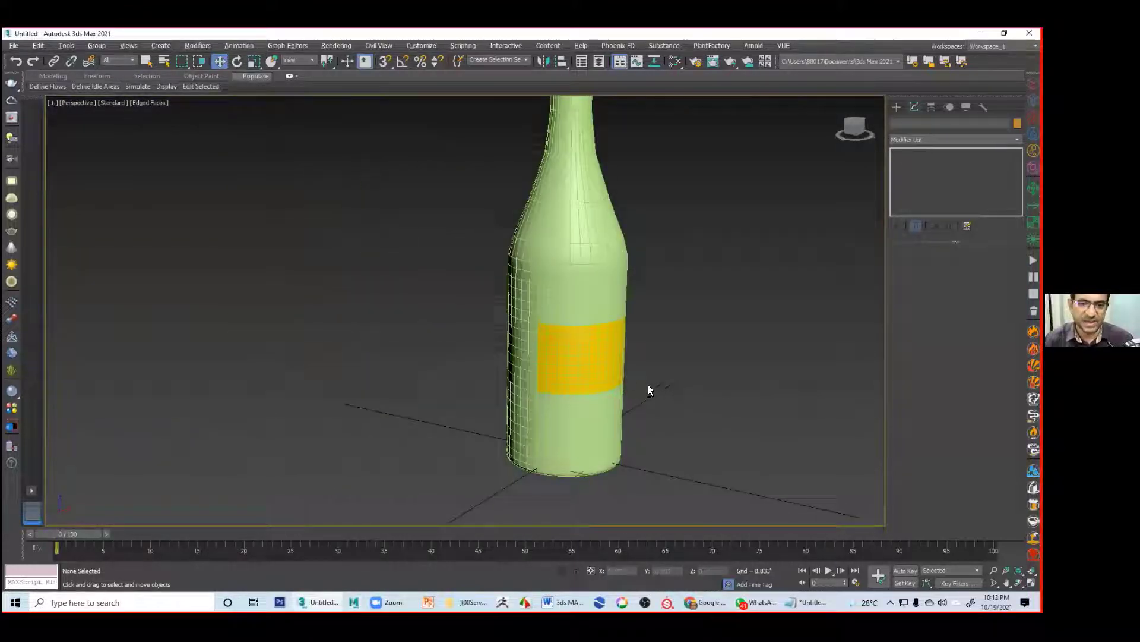
left_click(588, 356)
right_click(588, 359)
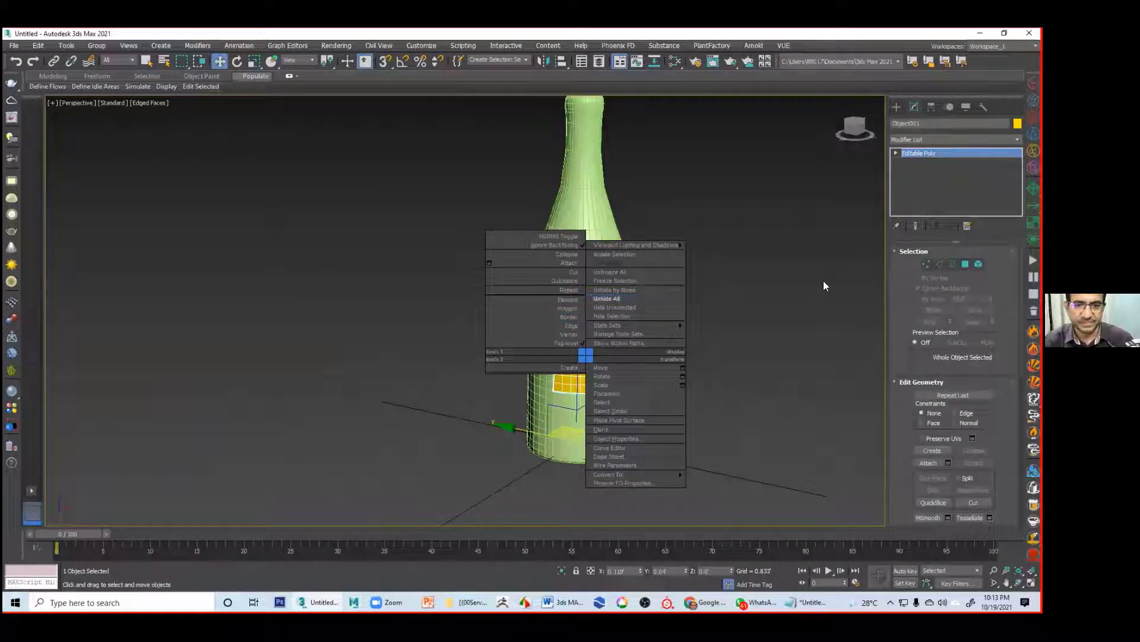
left_click(694, 309)
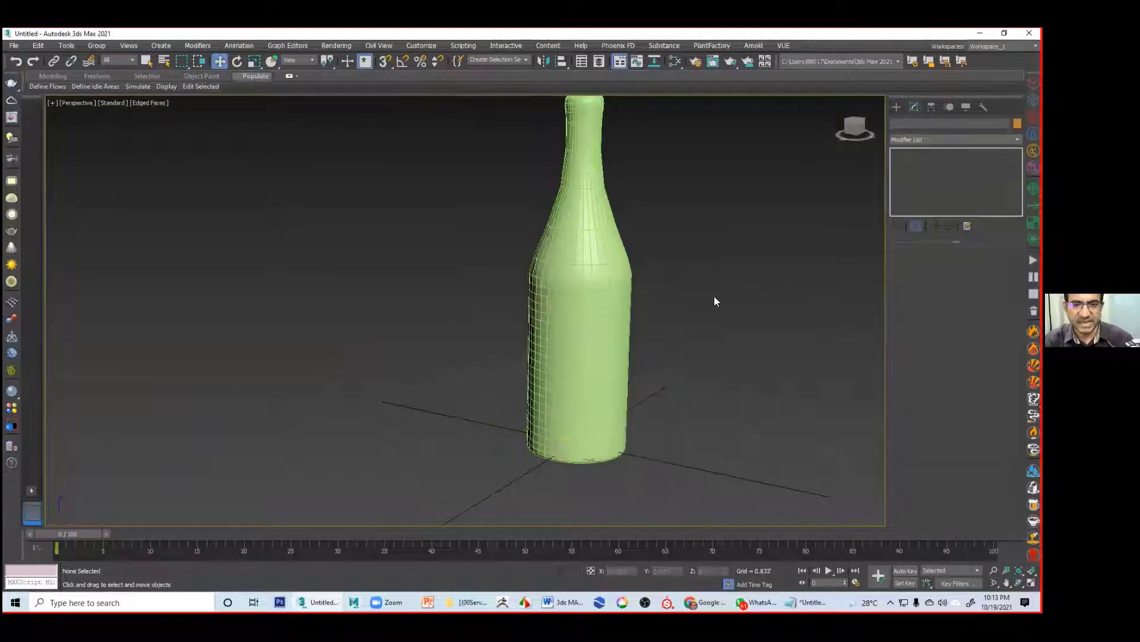
middle_click_drag(656, 323, 557, 297, "alt")
left_click(543, 283)
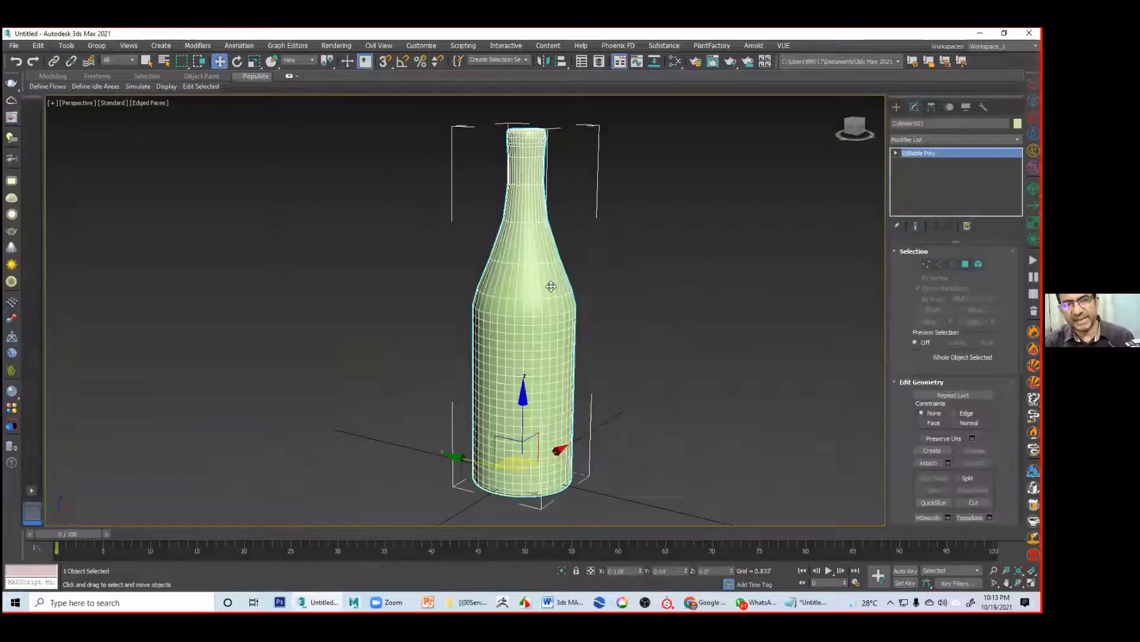
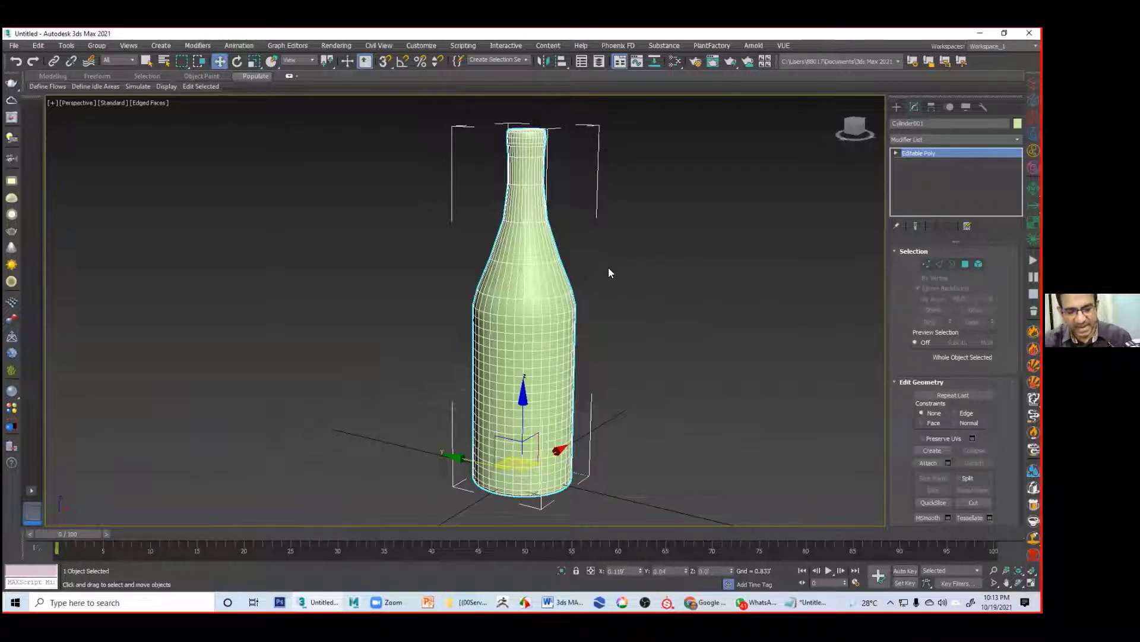
Step: Create a Standard (Legacy) material in the Slate Material Editor and set its specular level to 102 and glossiness to about 39
key("m")
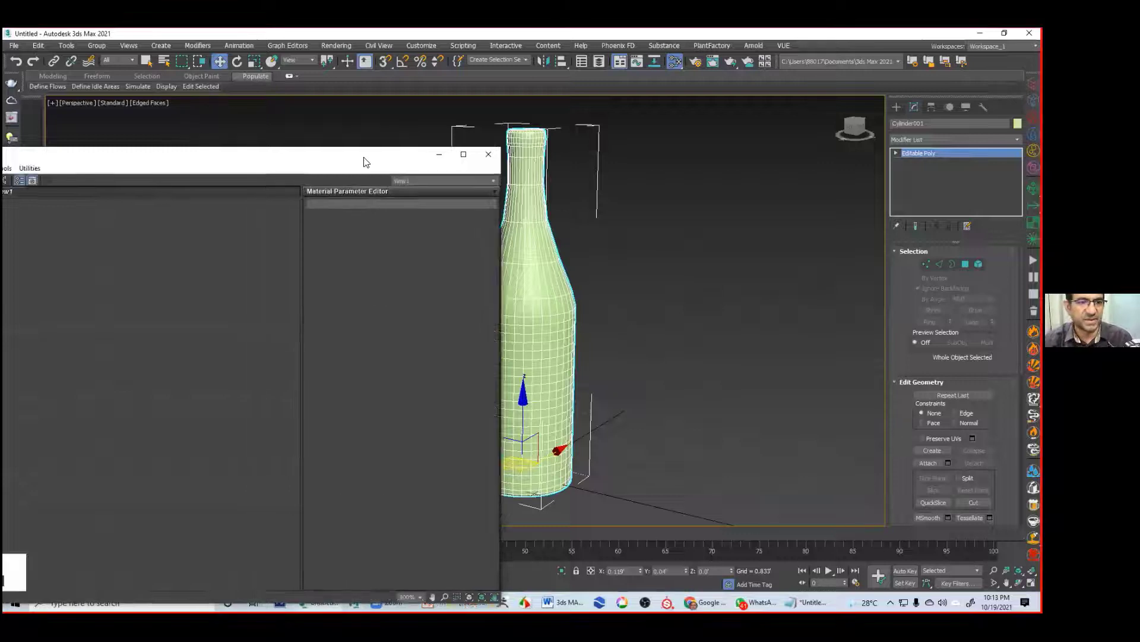
right_click(242, 256)
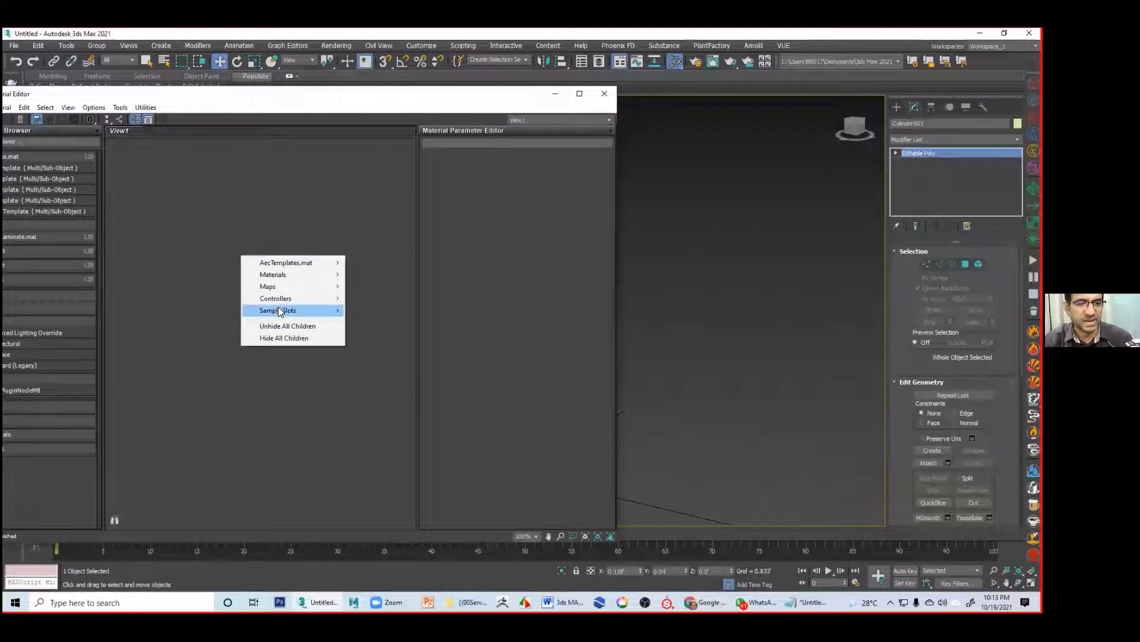
mouse_move(303, 274)
mouse_move(382, 291)
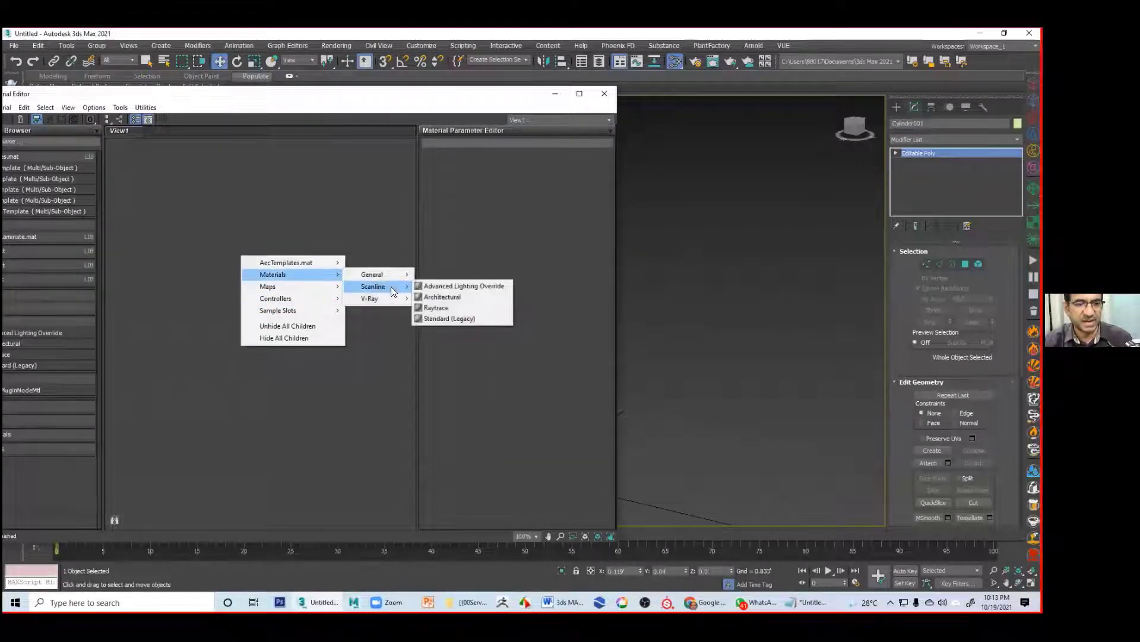
left_click(434, 319)
left_click_drag(226, 263, 214, 242)
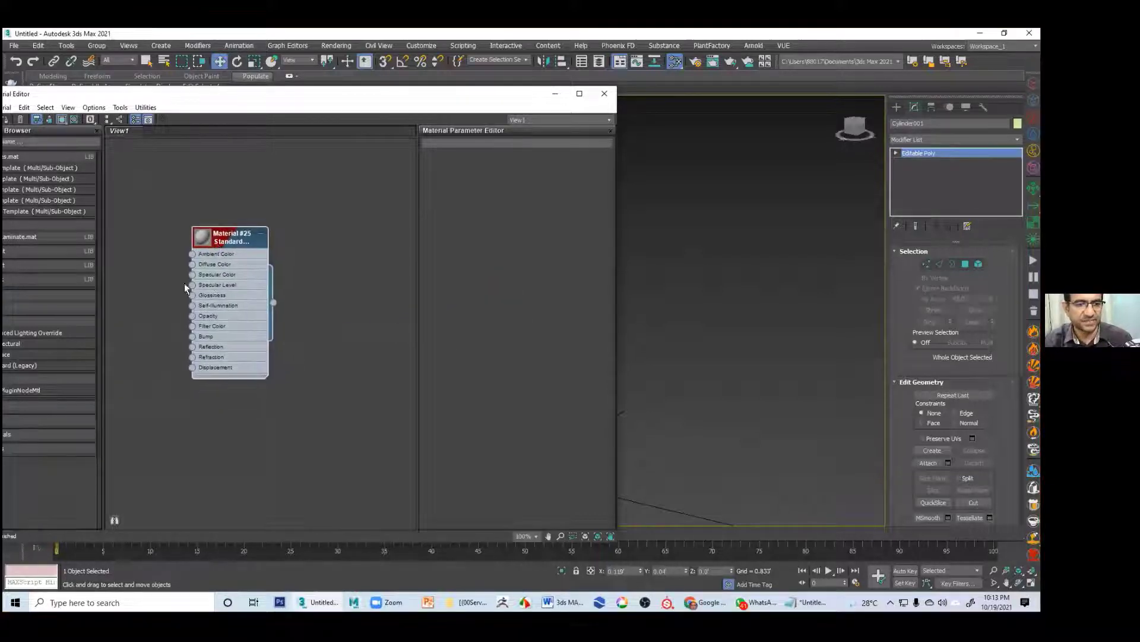
double_click(202, 239)
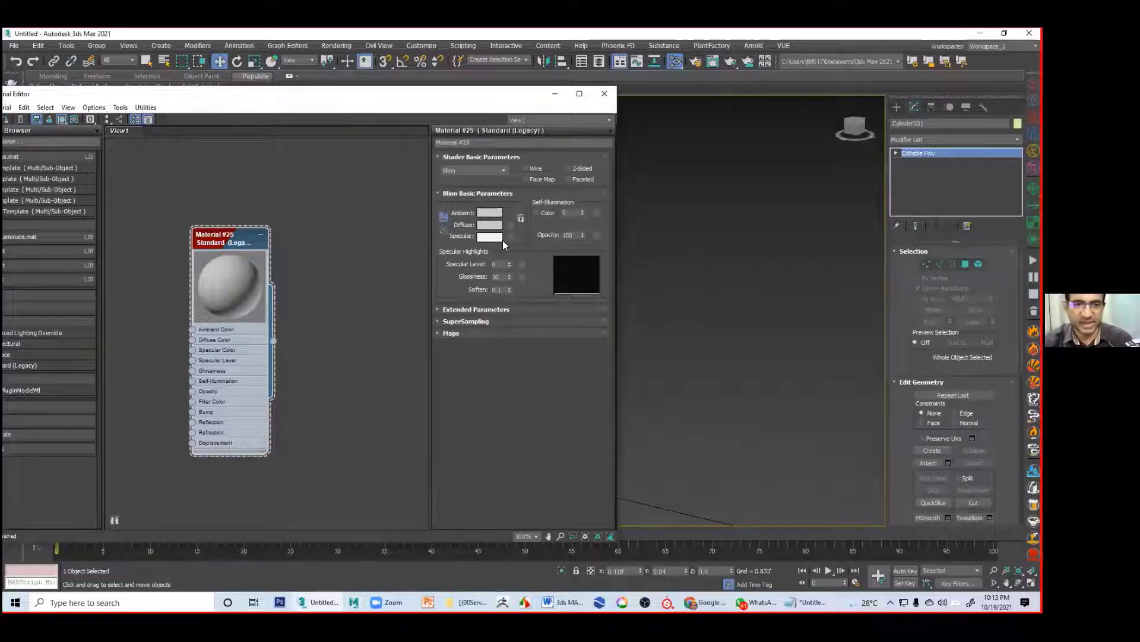
left_click_drag(509, 262, 517, 208)
left_click_drag(510, 274, 510, 256)
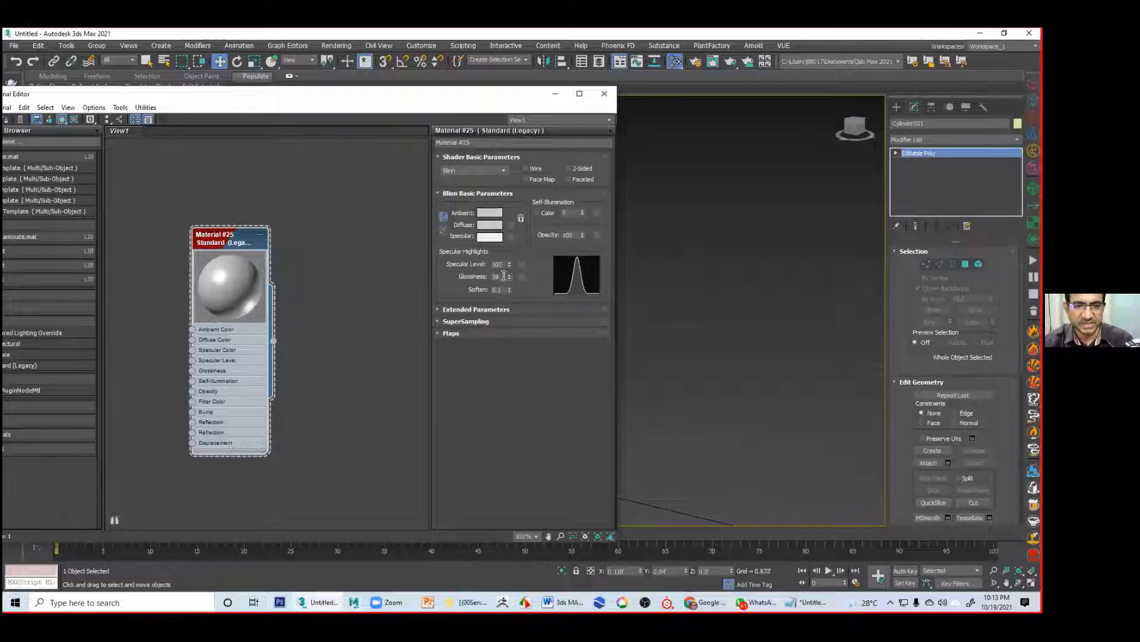
Step: Assign a Raytrace map to the material's Refraction slot
left_click(455, 334)
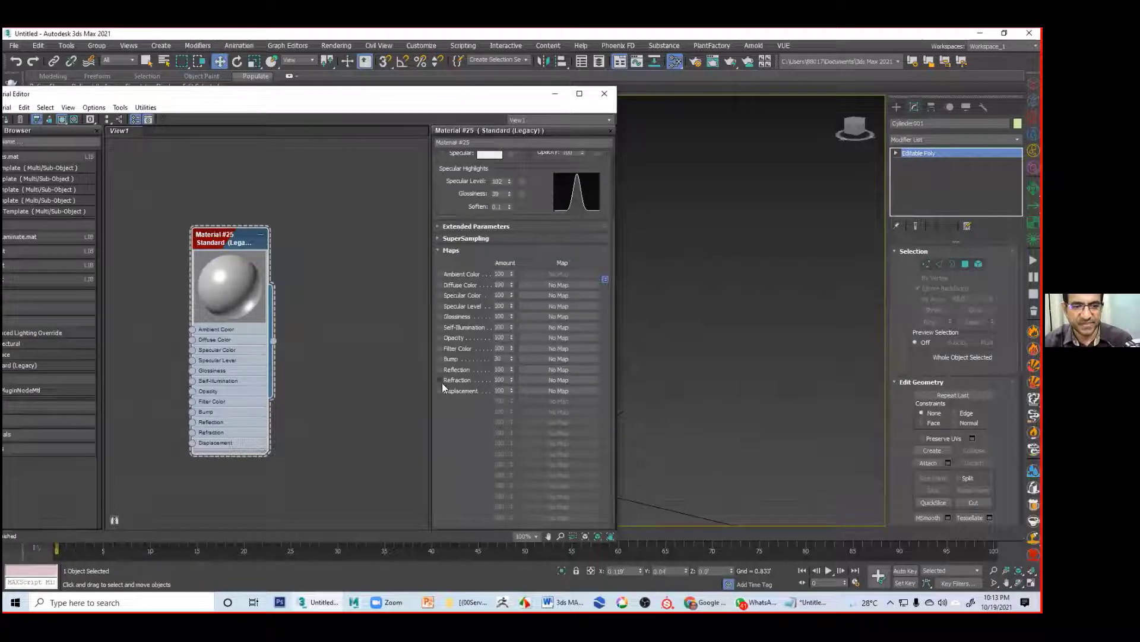
left_click(558, 380)
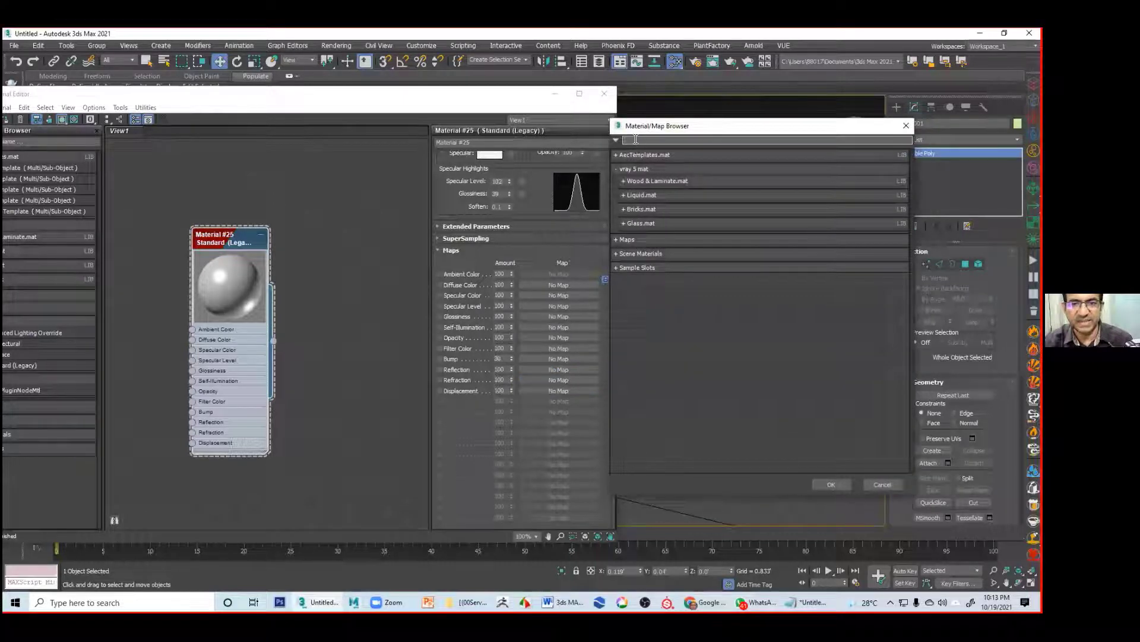
type("ray")
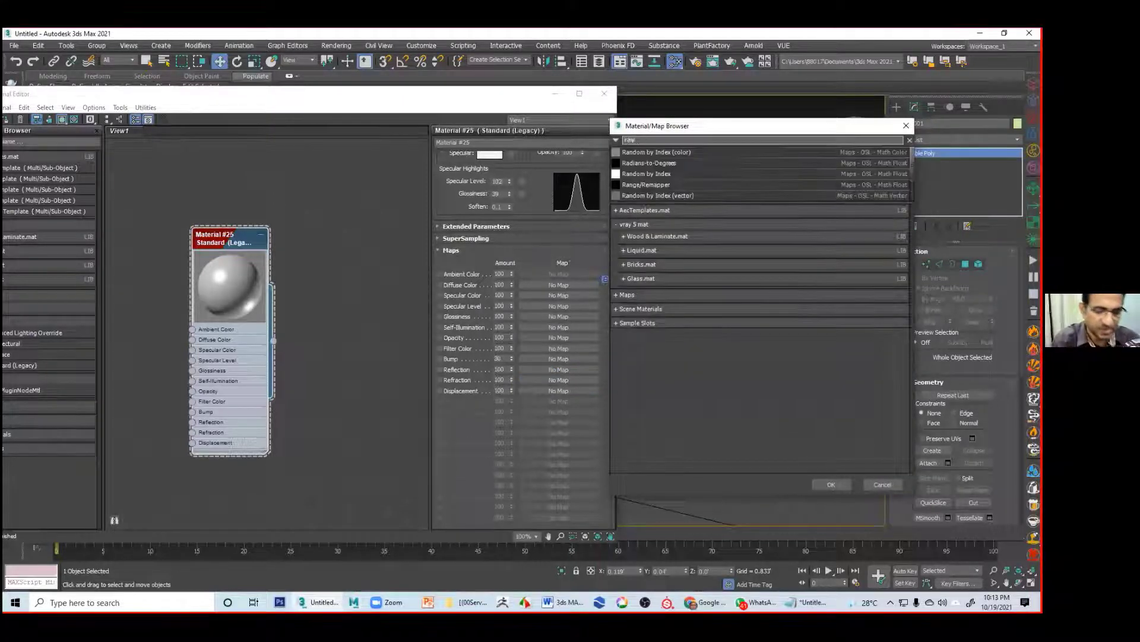
double_click(651, 152)
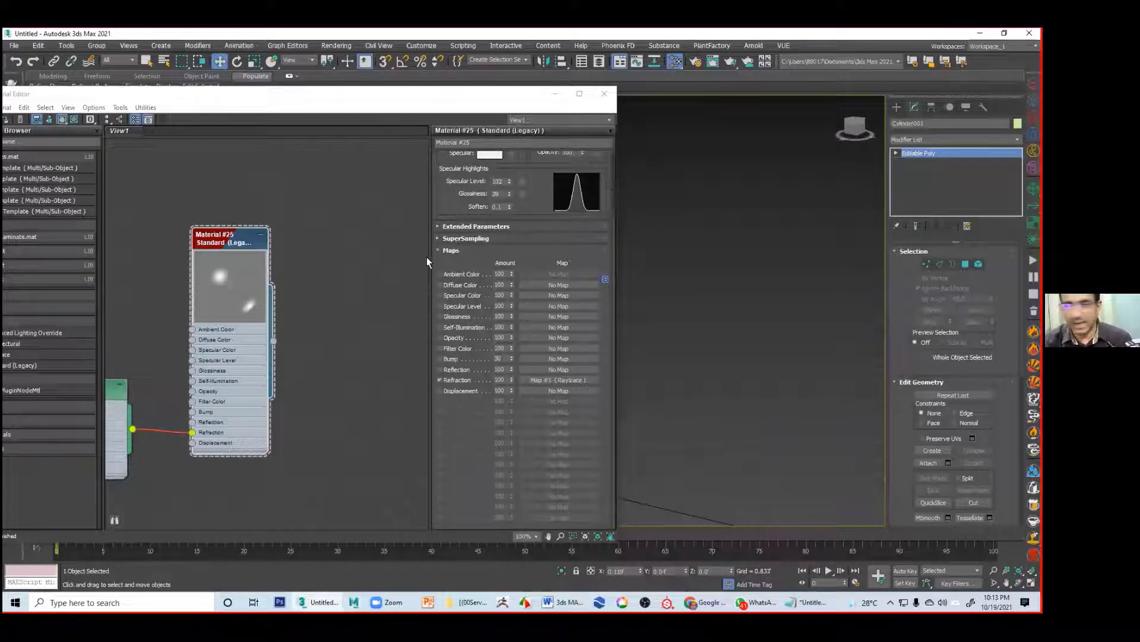
middle_click_drag(300, 297, 331, 280)
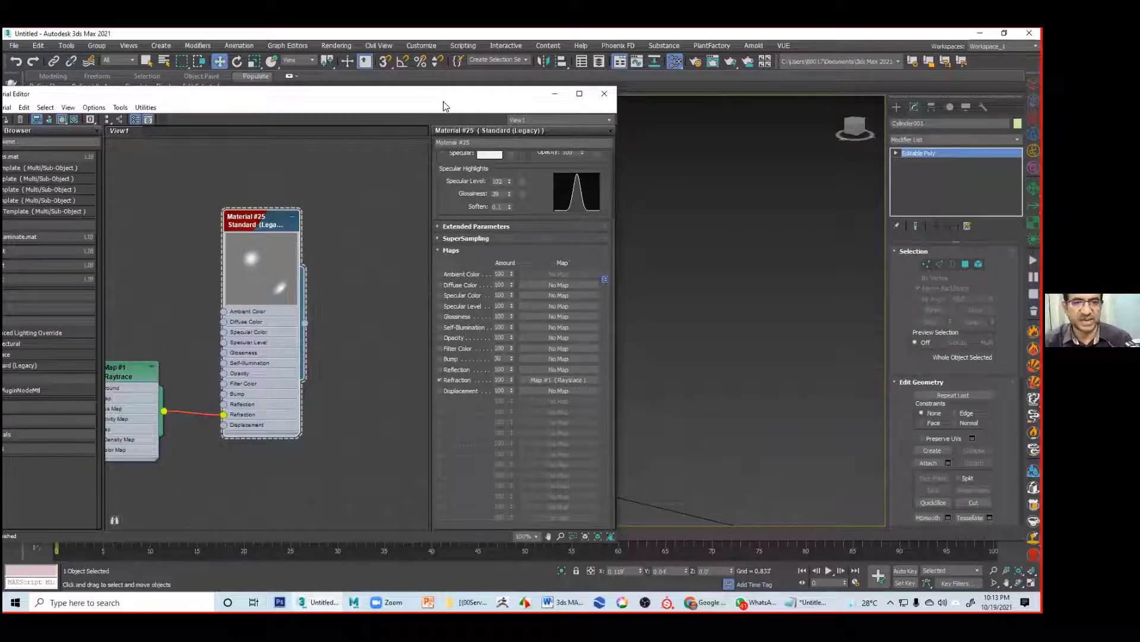
Step: Apply the glass material to the bottle and set its opacity to 30
left_click_drag(445, 106, 268, 124)
left_click_drag(127, 342, 517, 362)
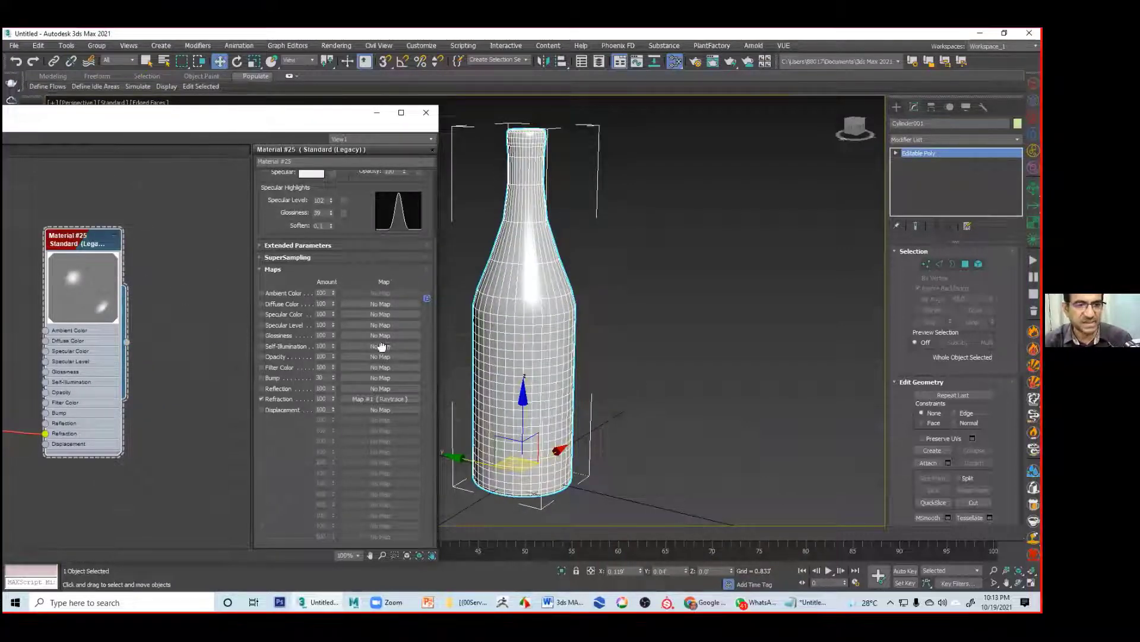
left_click_drag(382, 307, 390, 386)
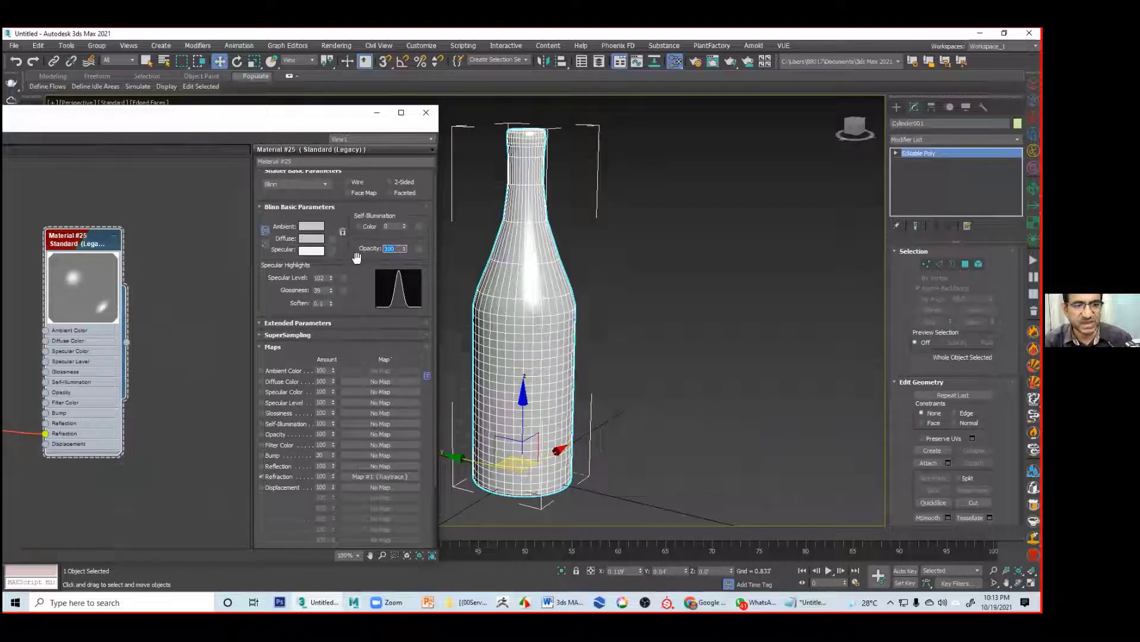
type("0")
key("Return")
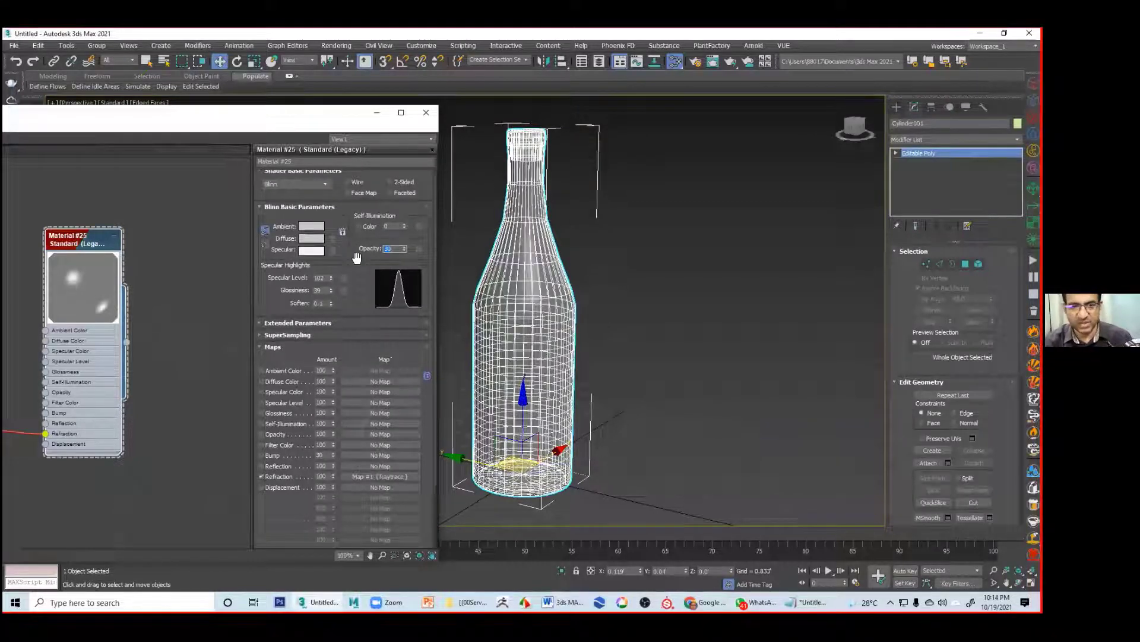
Step: Create a large ground plane in the Perspective view, extending beyond the bottle's base on all sides
left_click(661, 242)
middle_click_drag(663, 321, 664, 340, "alt")
middle_click_drag(611, 287, 599, 303, "alt")
left_click(896, 107)
left_click(975, 217)
scroll(722, 313, "down", 5)
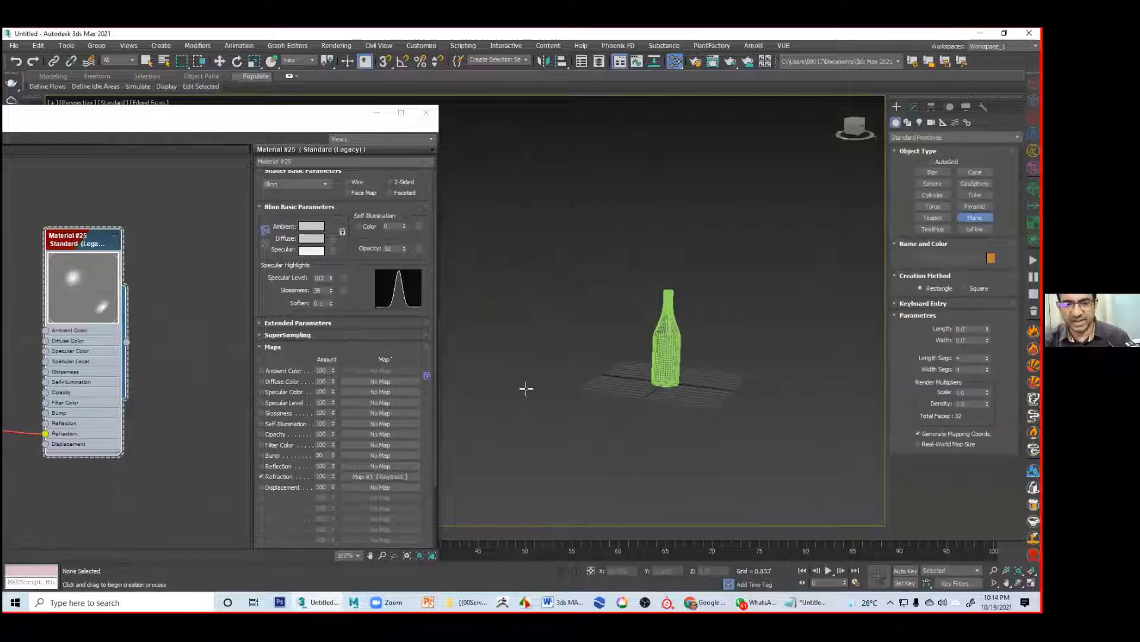
mouse_move(516, 383)
left_mouse_down()
mouse_move(722, 404)
mouse_move(842, 344)
mouse_move(863, 319)
left_mouse_up()
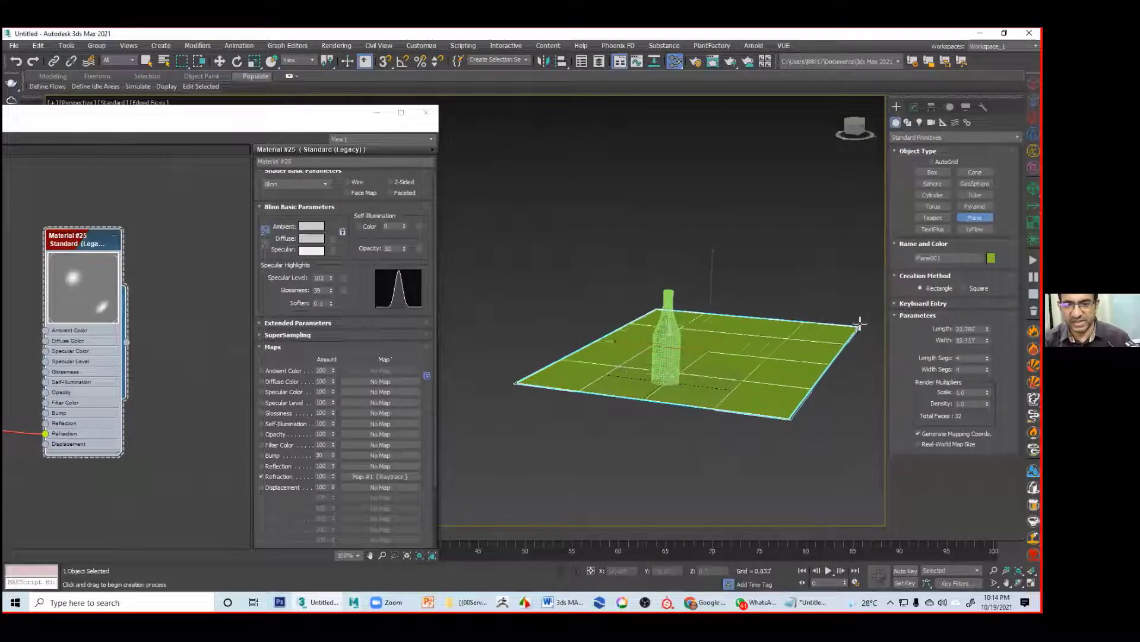
Step: Shift the ground plane so it sits better under the bottle and change its object color to light grey
key("w")
left_click_drag(730, 337, 701, 356)
left_click(990, 257)
left_click(762, 297)
left_click(773, 332)
left_click(774, 281)
Step: Frame the bottle in the Perspective view, render it to check the glass material, and minimize the render window
mouse_move(773, 281)
middle_mouse_down()
mouse_move(703, 309)
mouse_move(647, 357)
mouse_move(777, 258)
mouse_move(757, 291)
middle_mouse_up()
scroll(643, 360, "up", 5)
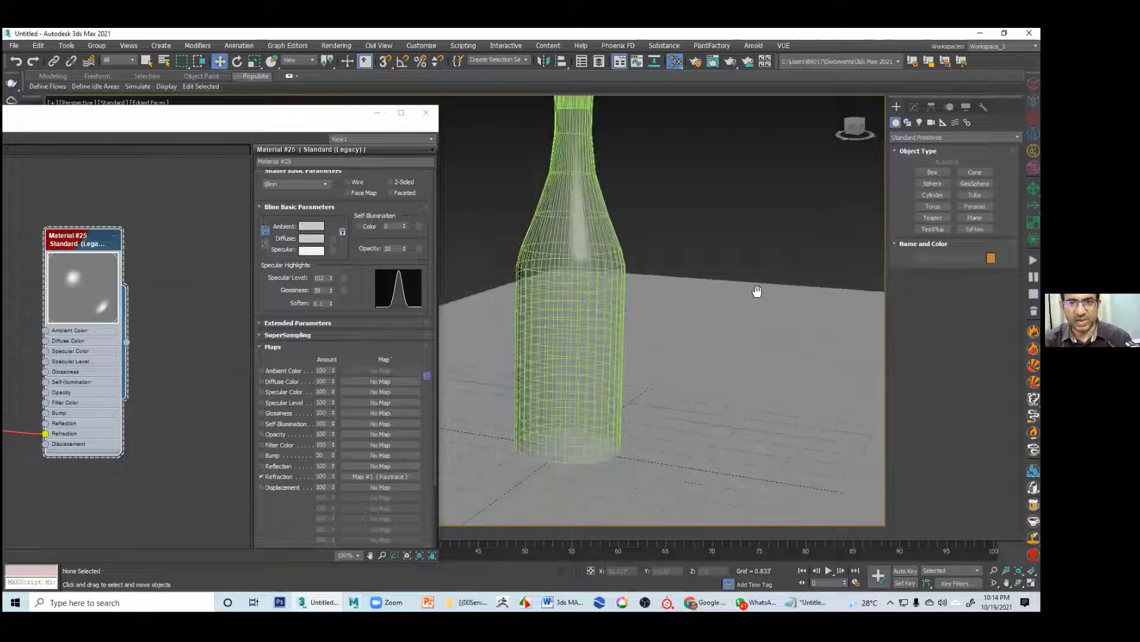
middle_click_drag(744, 147, 756, 191)
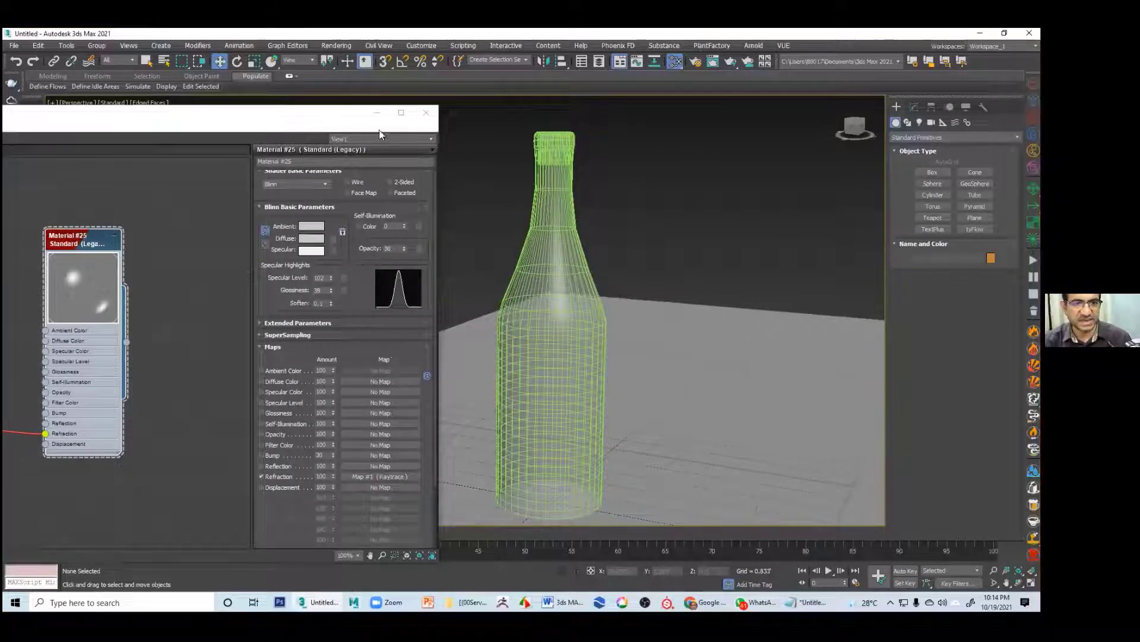
key("shift+q")
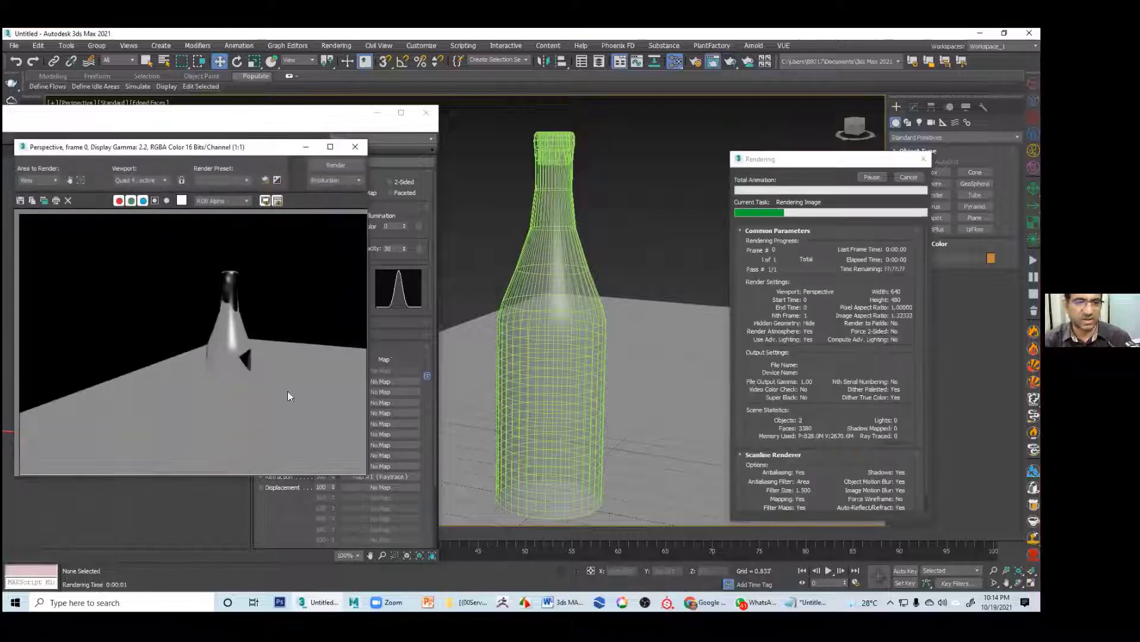
left_click(305, 147)
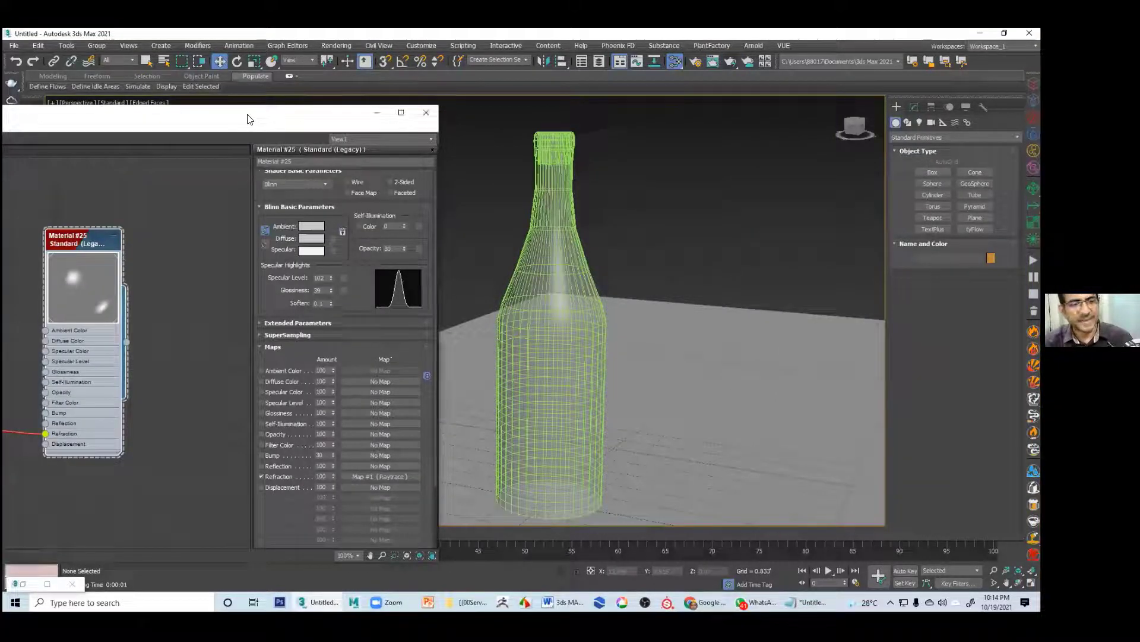
left_click_drag(249, 120, 236, 119)
mouse_move(611, 359)
middle_mouse_down()
mouse_move(626, 340)
mouse_move(636, 362)
mouse_move(630, 352)
middle_mouse_up()
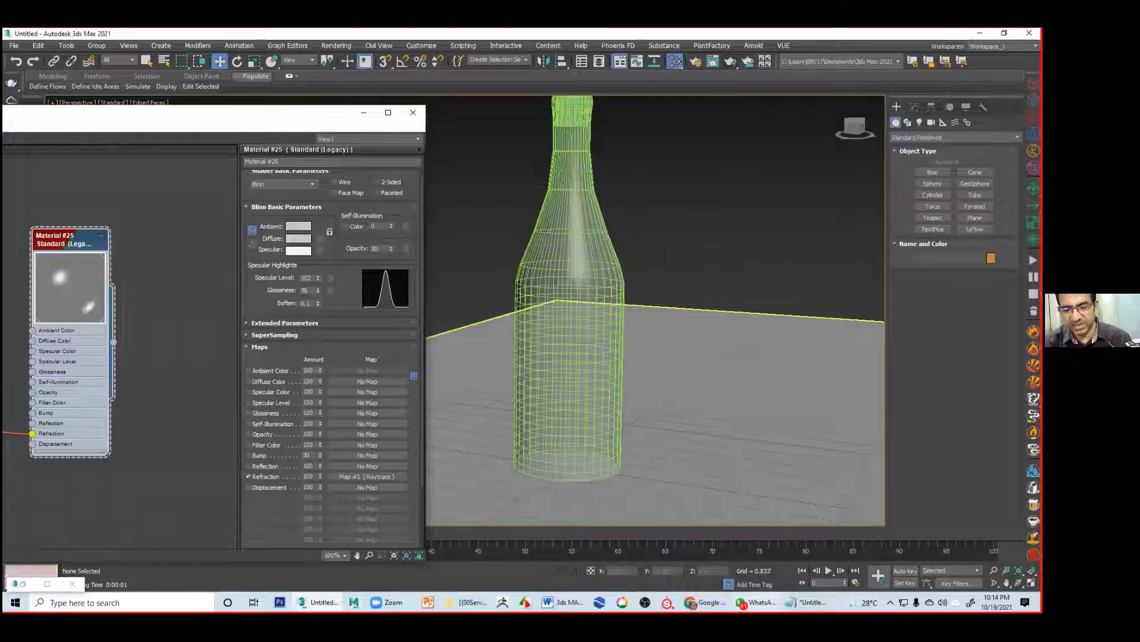
mouse_move(757, 601)
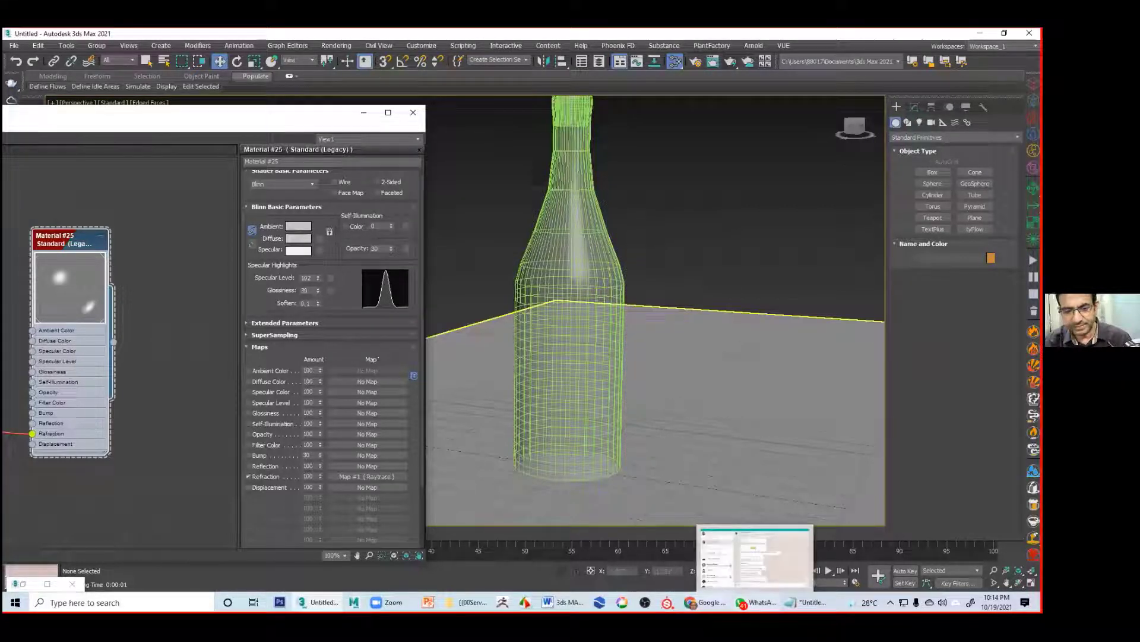
middle_click_drag(70, 241, 145, 208)
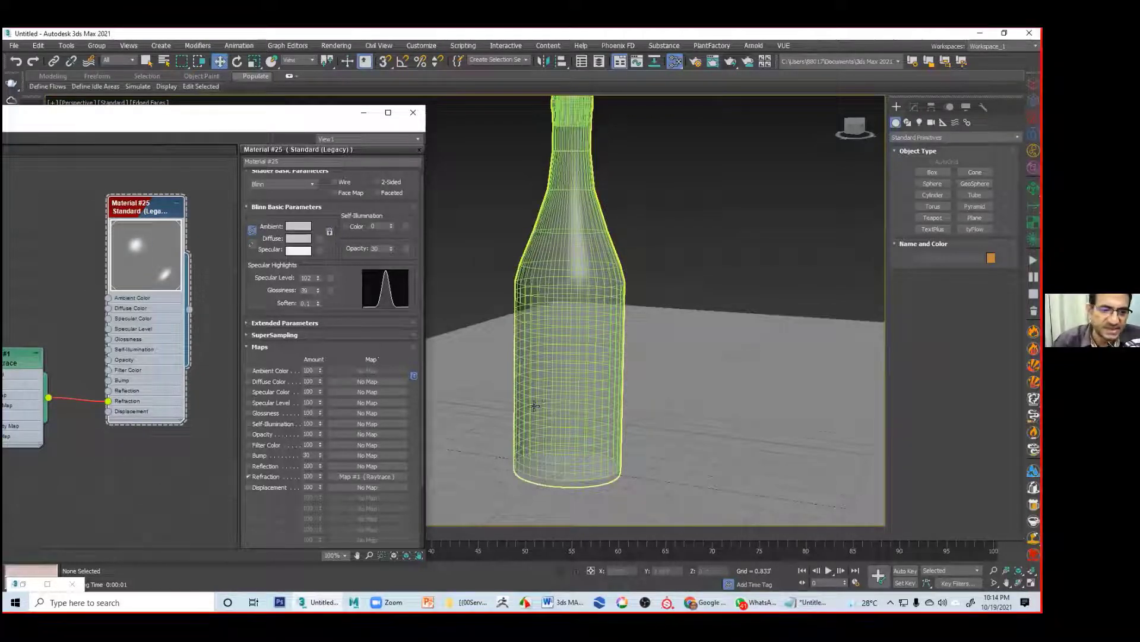
left_click(481, 418)
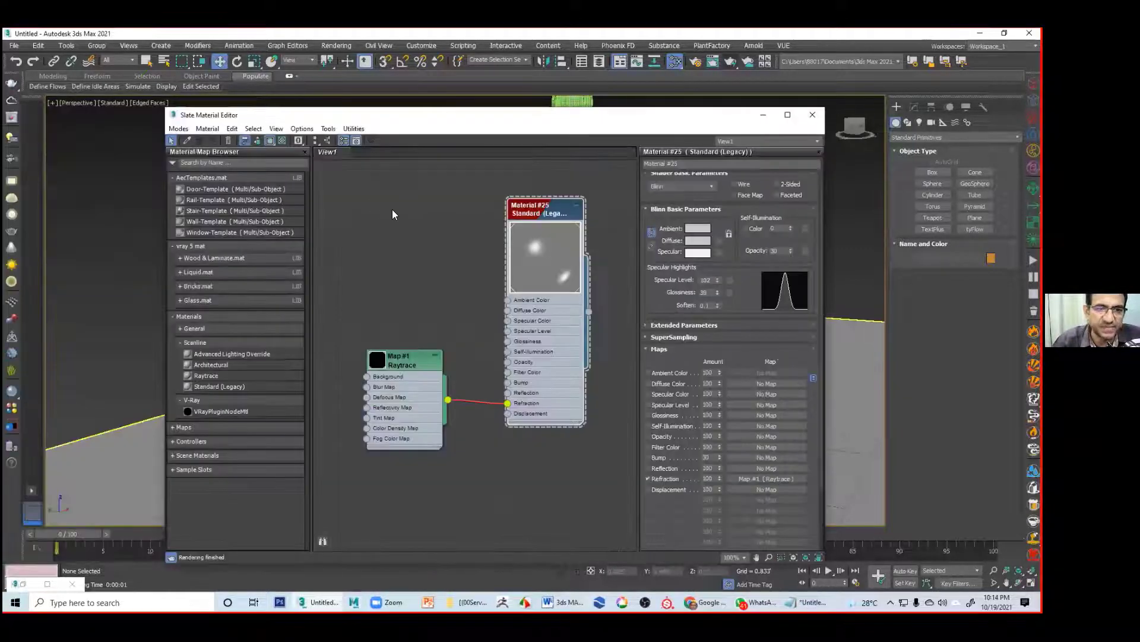
Step: Start adding a Bitmap map beside the material nodes and look through the image folder for a label picture
right_click(371, 203)
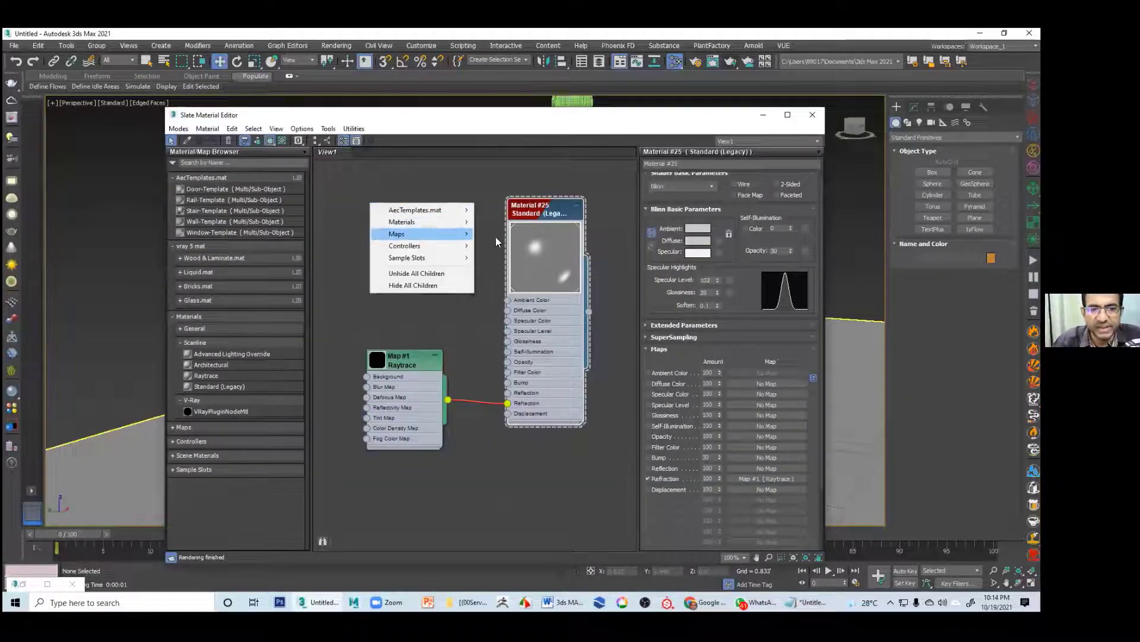
mouse_move(441, 234)
mouse_move(502, 246)
left_click(584, 141)
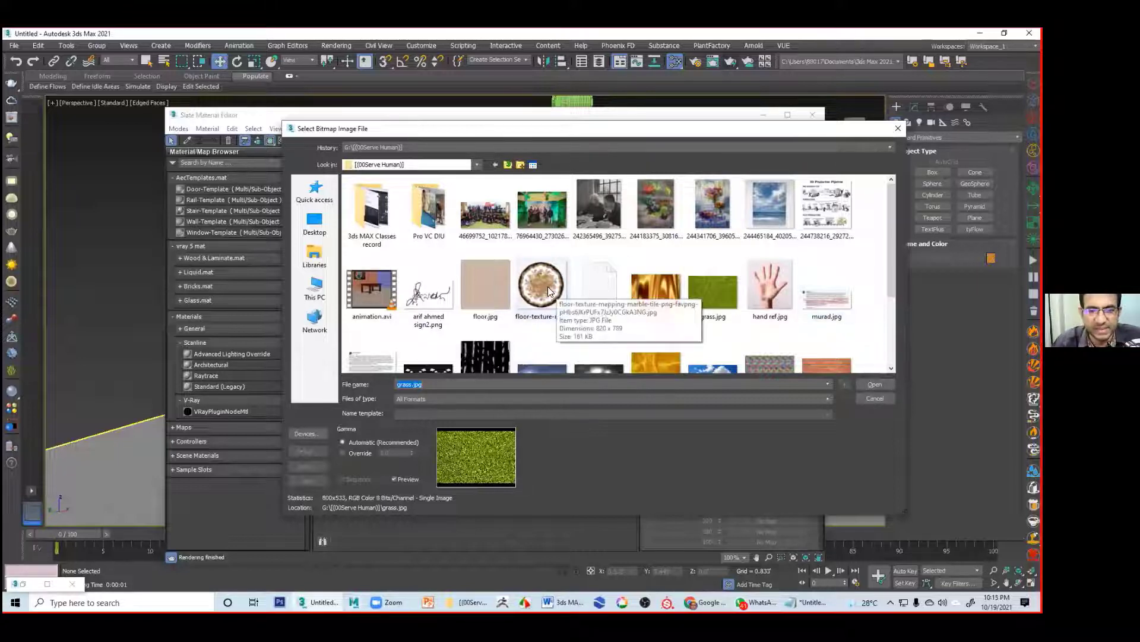
scroll(542, 294, "down", 3)
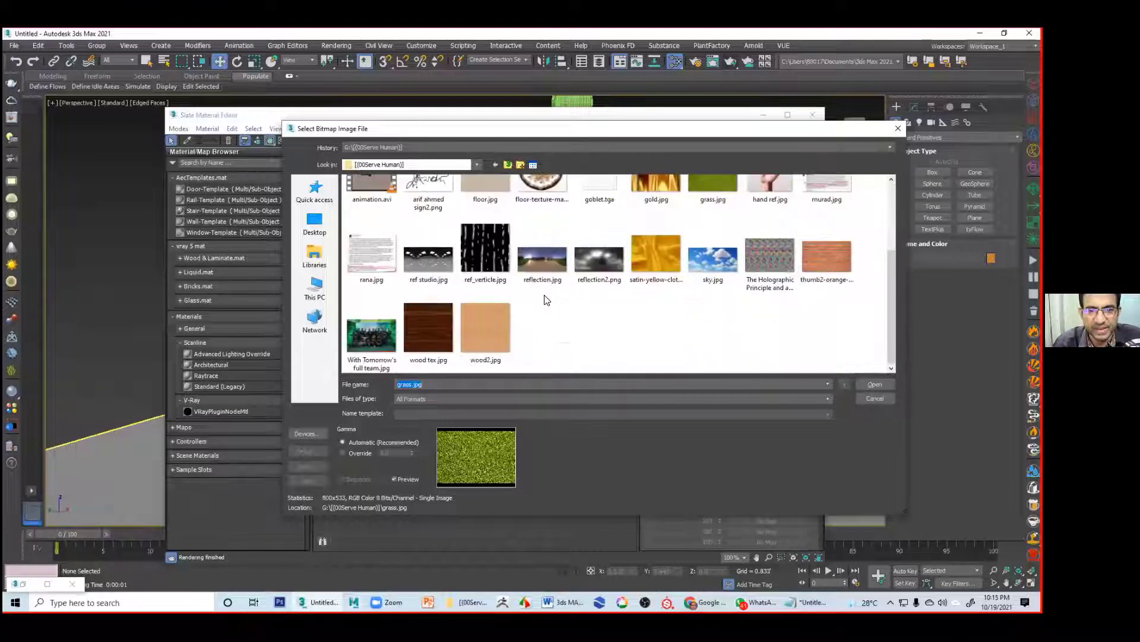
scroll(550, 304, "up", 3)
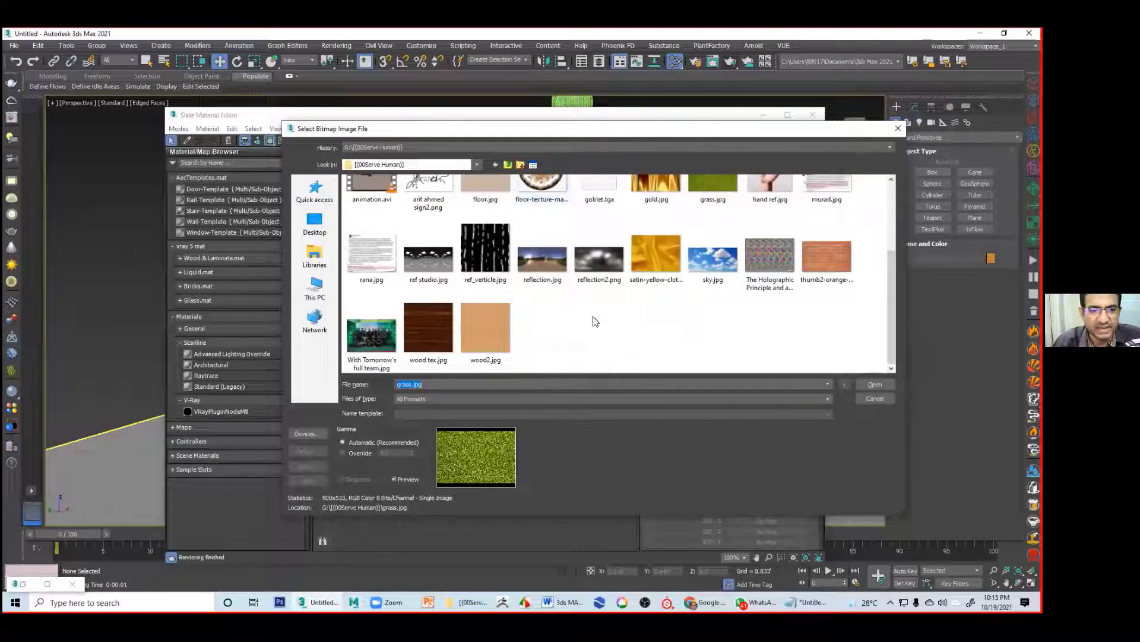
Step: Switch to Google Chrome and search Google for "coke" in a new tab
mouse_move(707, 601)
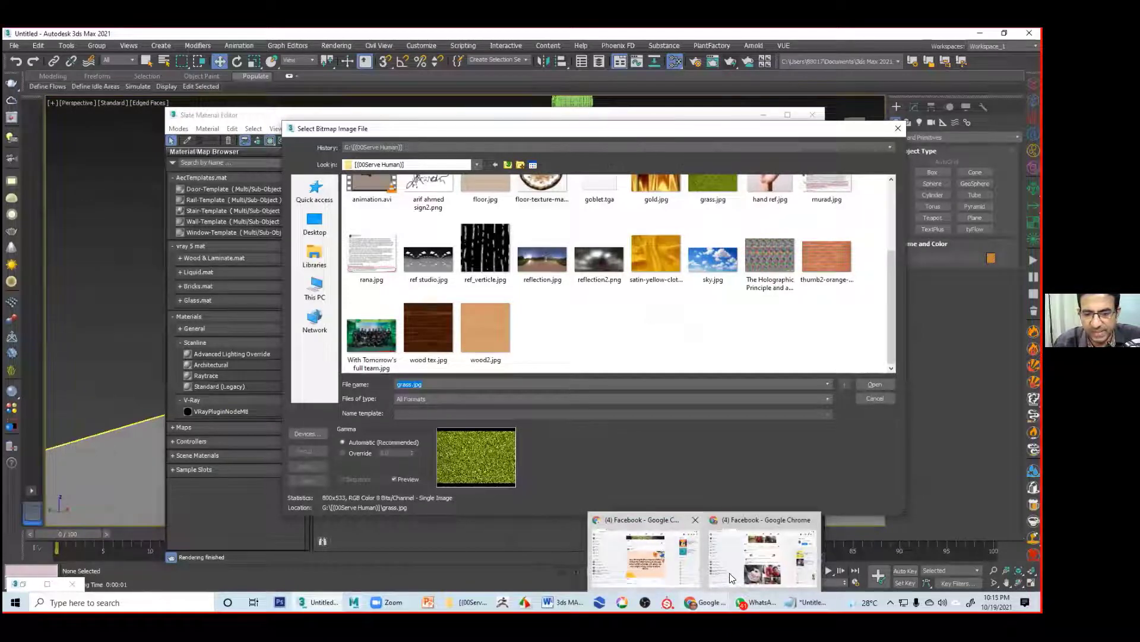
left_click(731, 577)
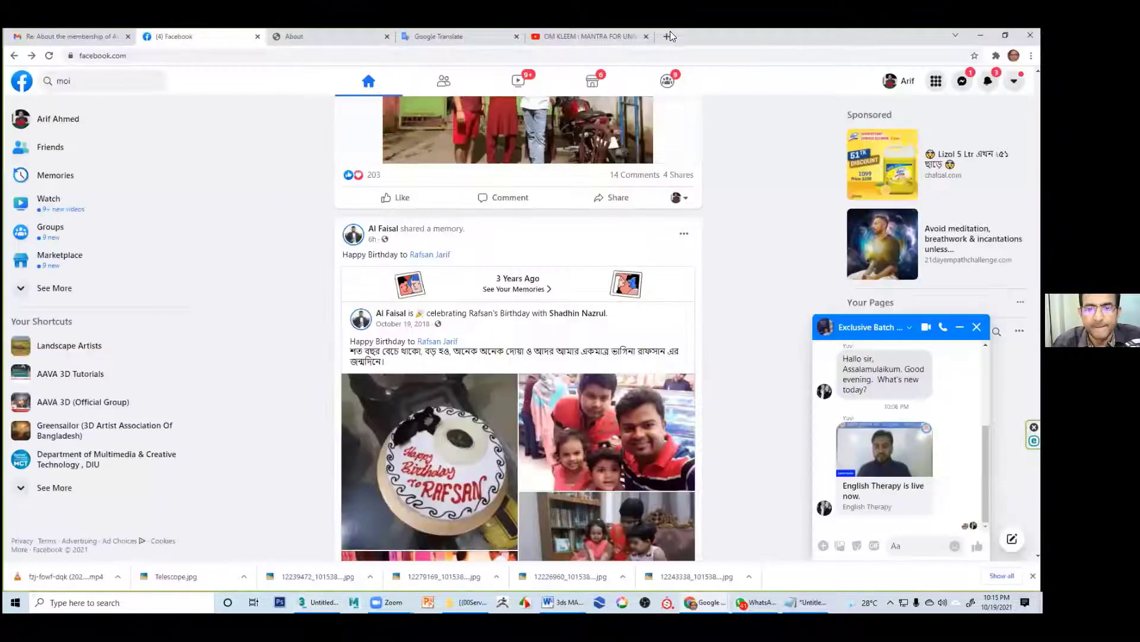
left_click(668, 37)
left_click(485, 254)
type("cok")
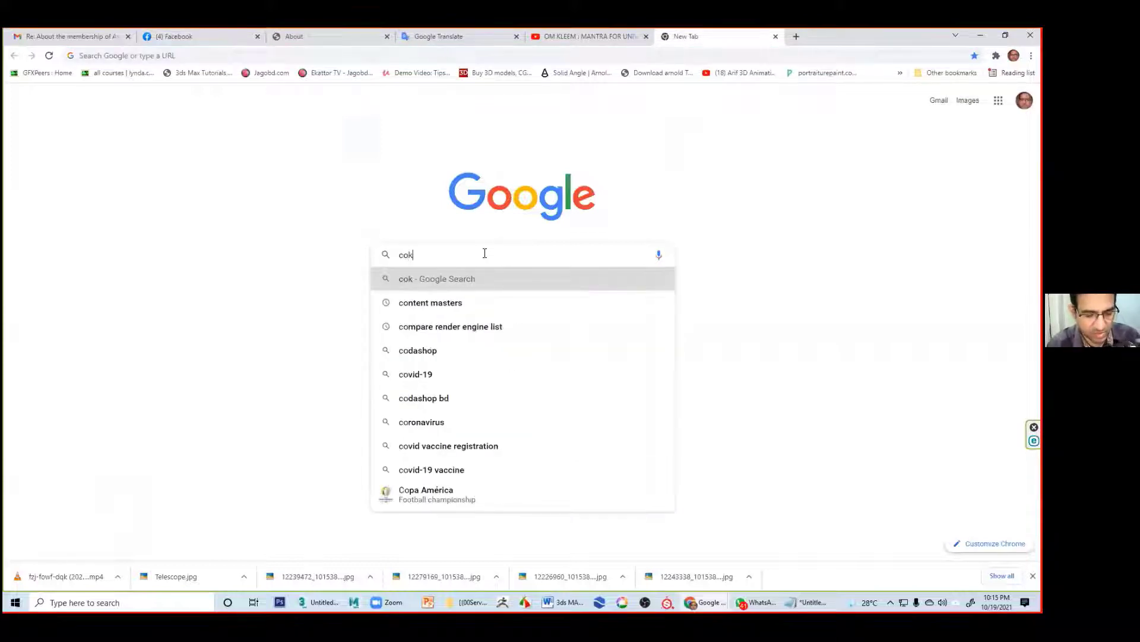
type("e")
key("Return")
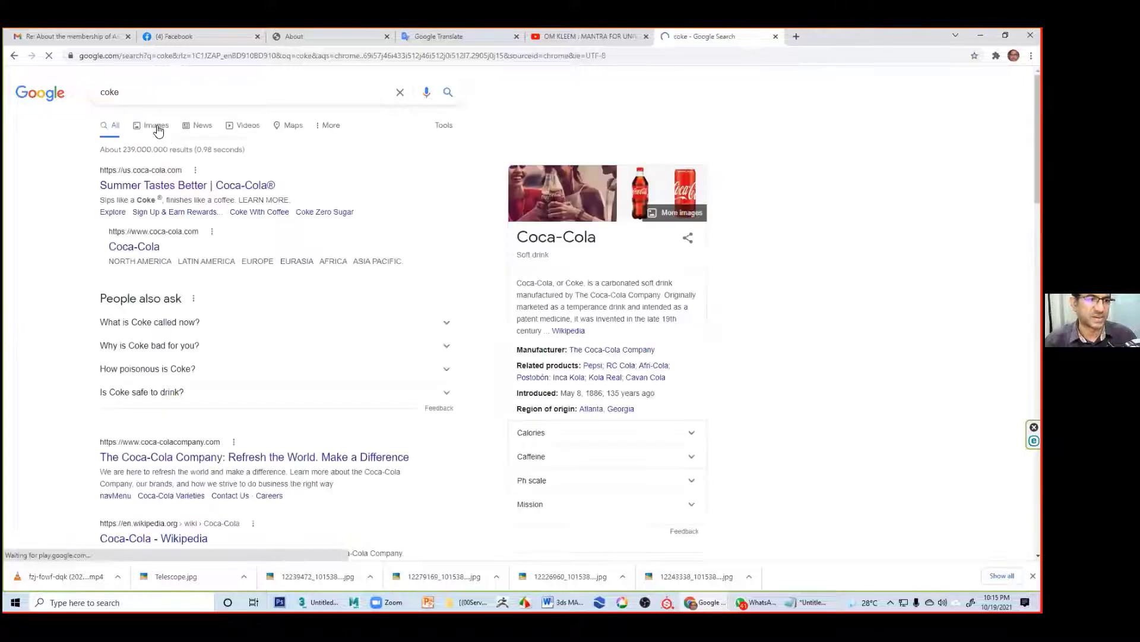
Step: Show the image results and refine the search to "coke logo"
left_click(156, 127)
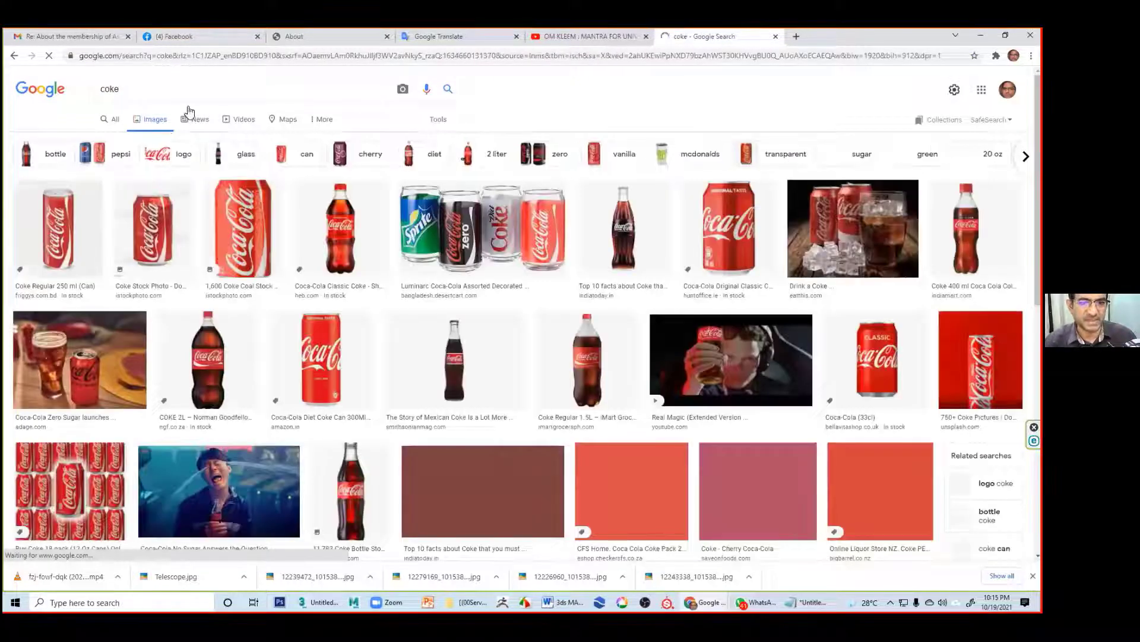
left_click(155, 93)
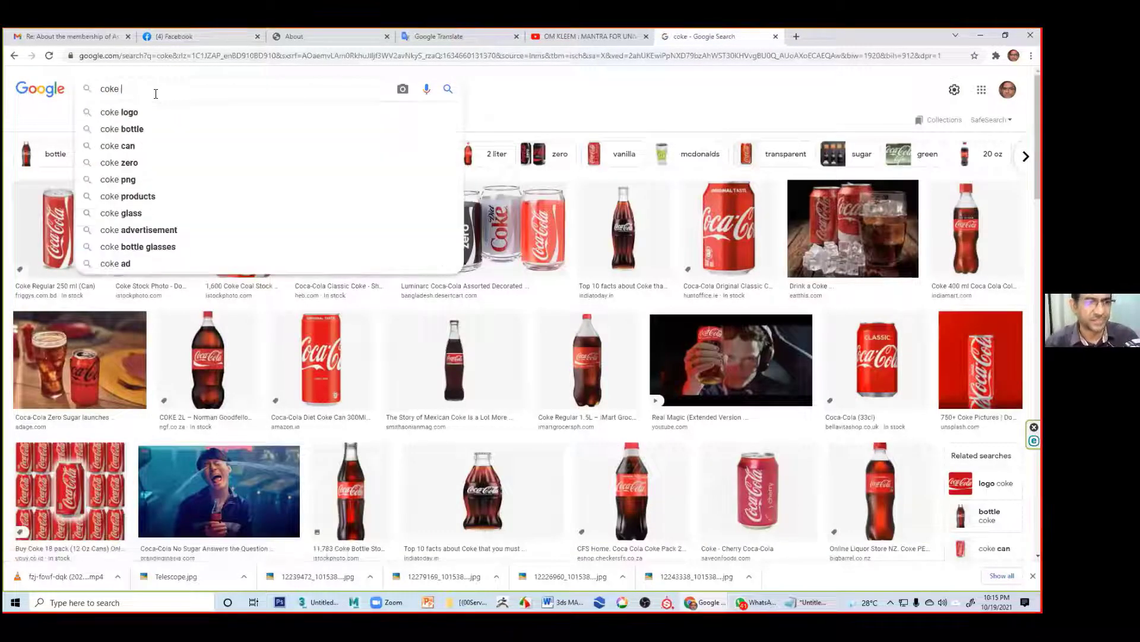
left_click(122, 112)
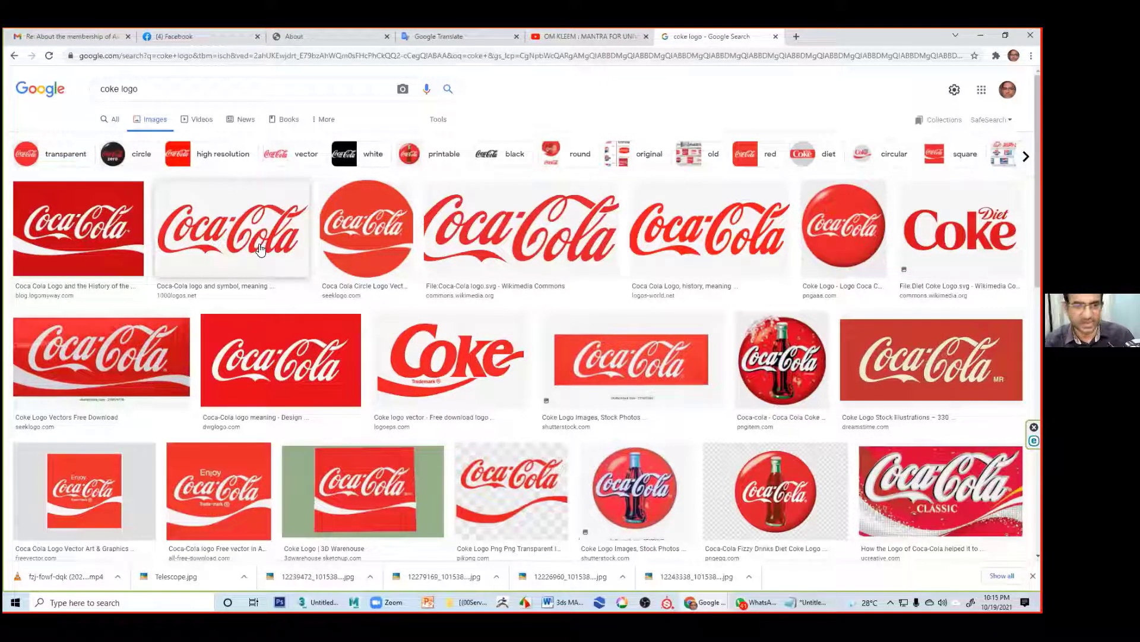
Step: Save the Coca-Cola logo from the PikPng image result as coke.png in the [(00Serve Human)] folder on the Works (G:) drive
left_click(485, 449)
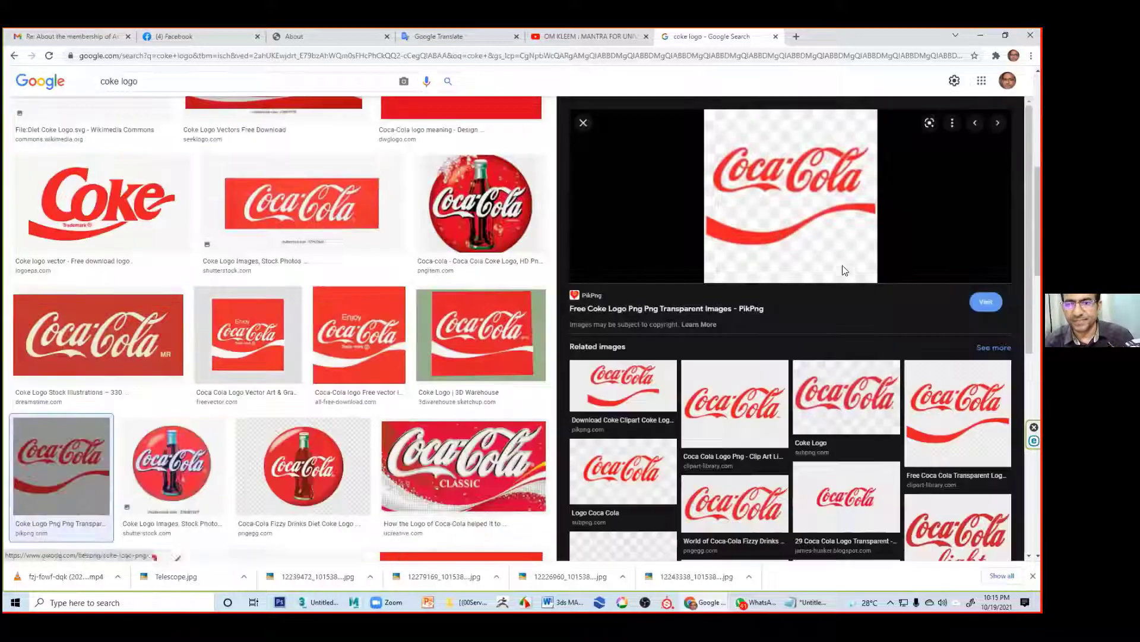
right_click(774, 229)
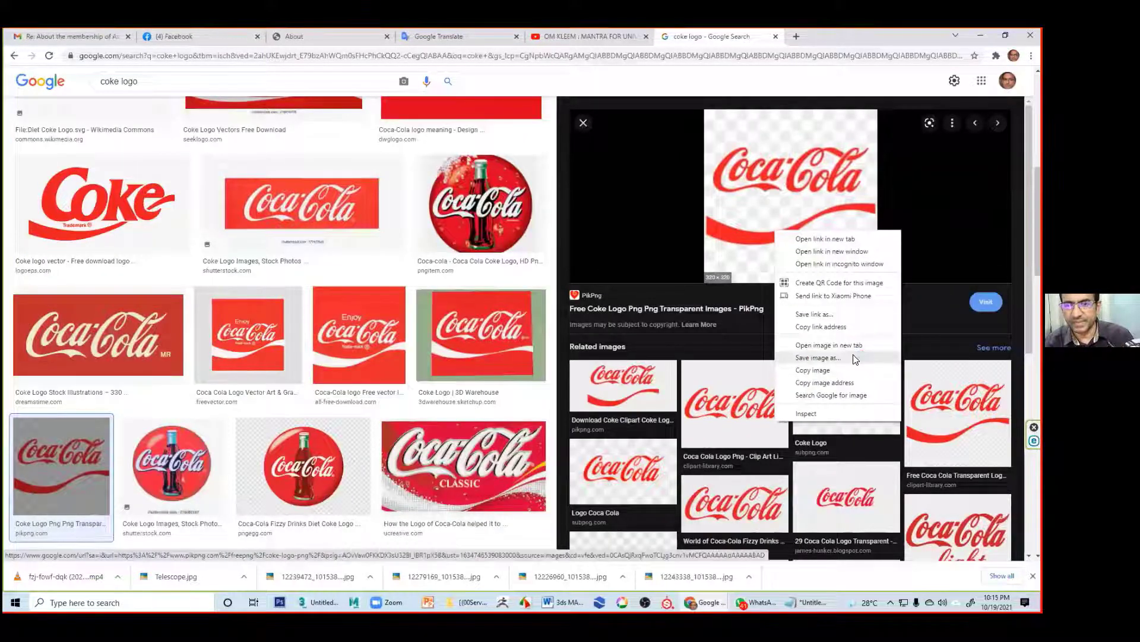
left_click(842, 358)
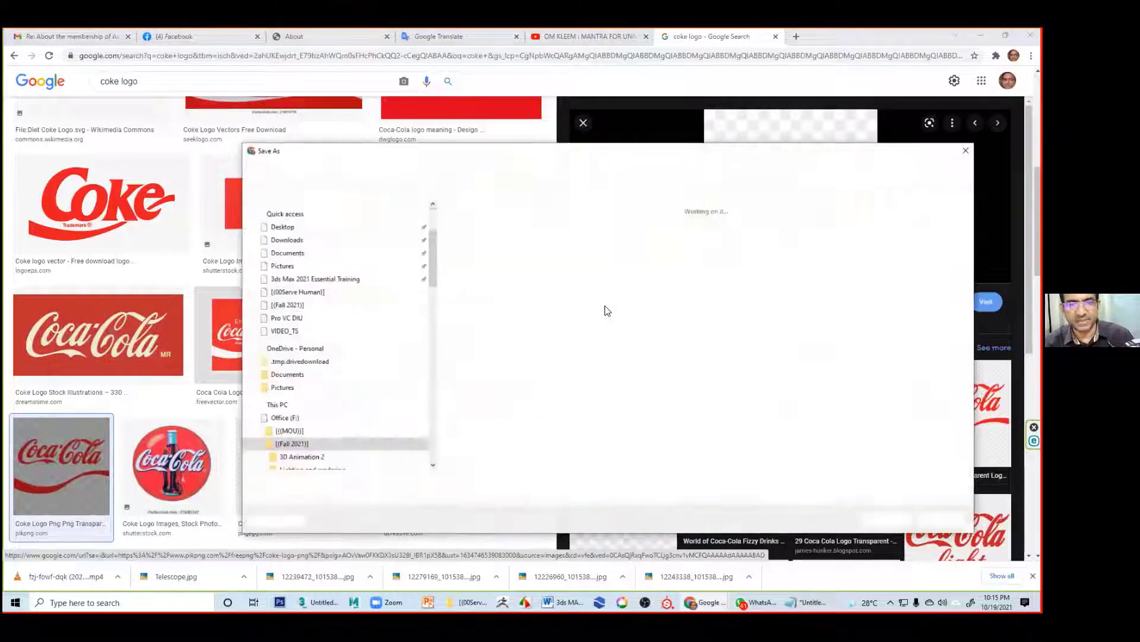
left_click(371, 172)
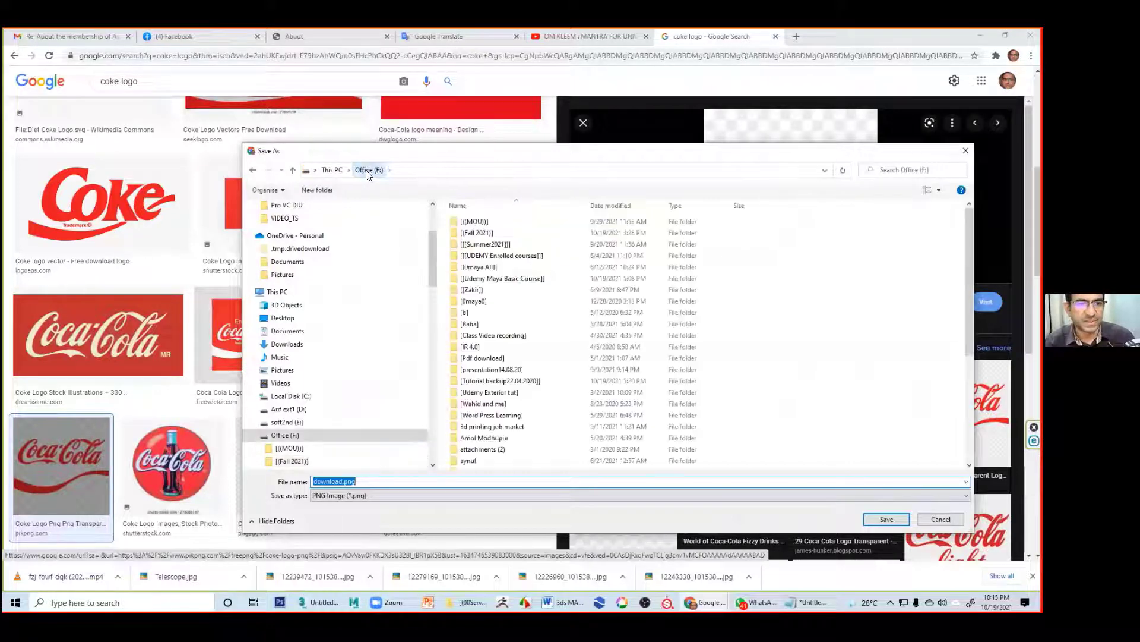
left_click(252, 438)
left_click(285, 447)
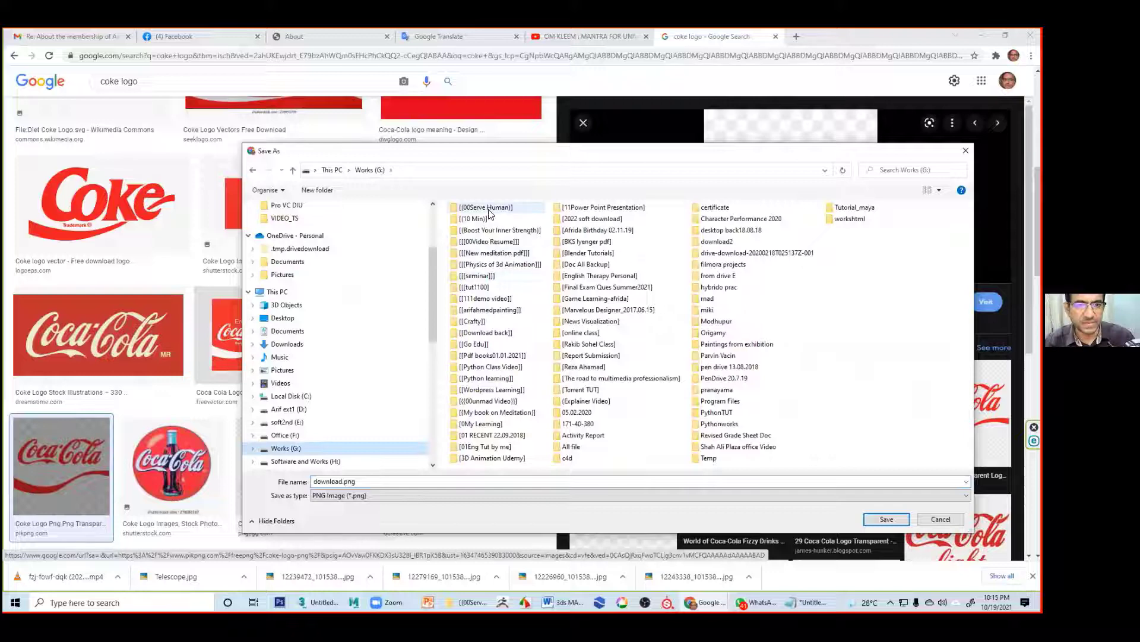
double_click(489, 209)
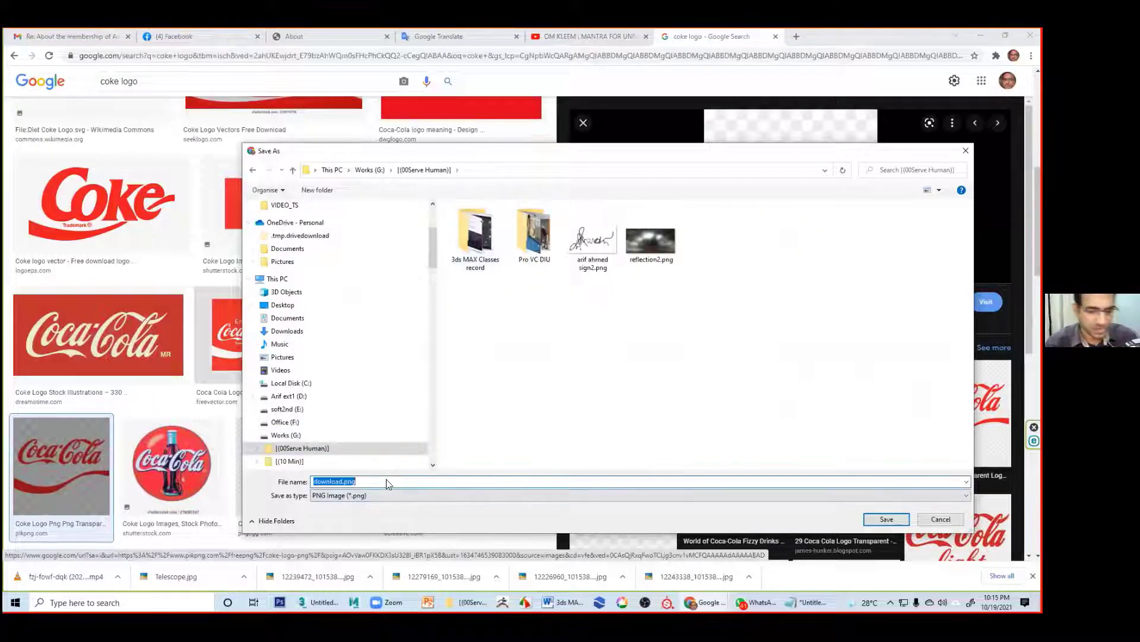
type("coke")
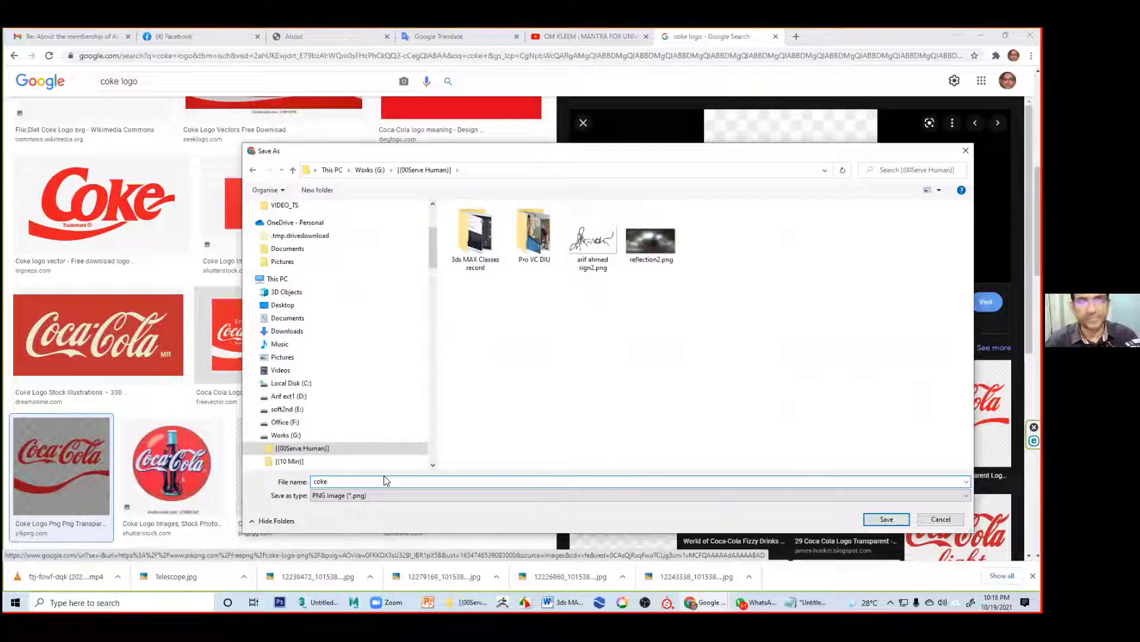
key("Return")
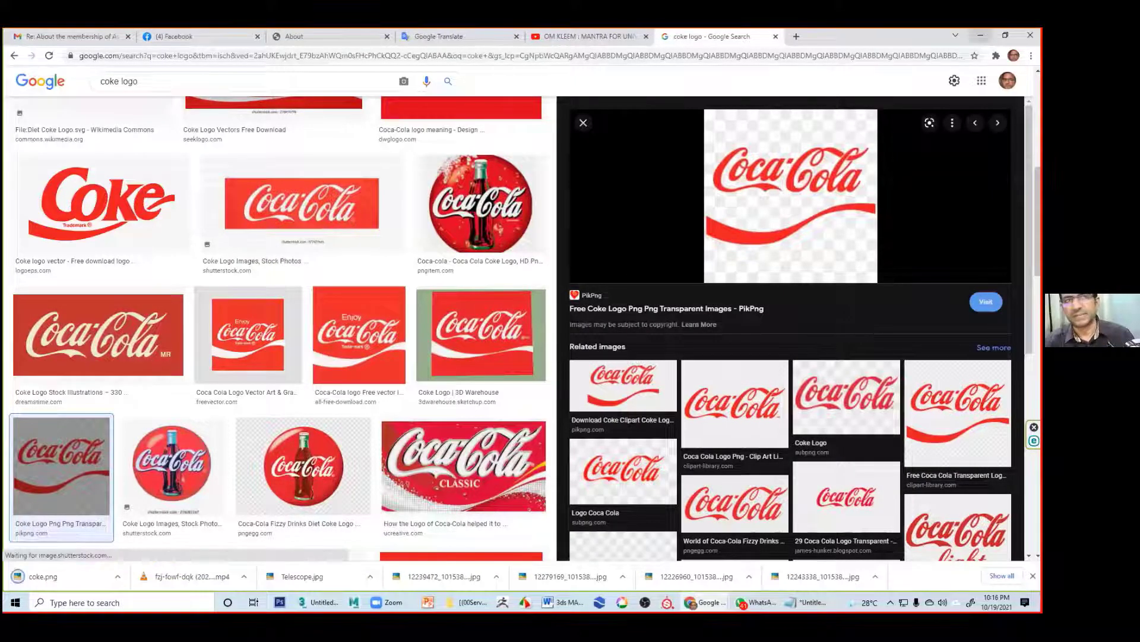
Step: Return to 3ds Max, load coke.png as the Bitmap map and connect it to the bottle material's Diffuse Color
key("alt+Tab")
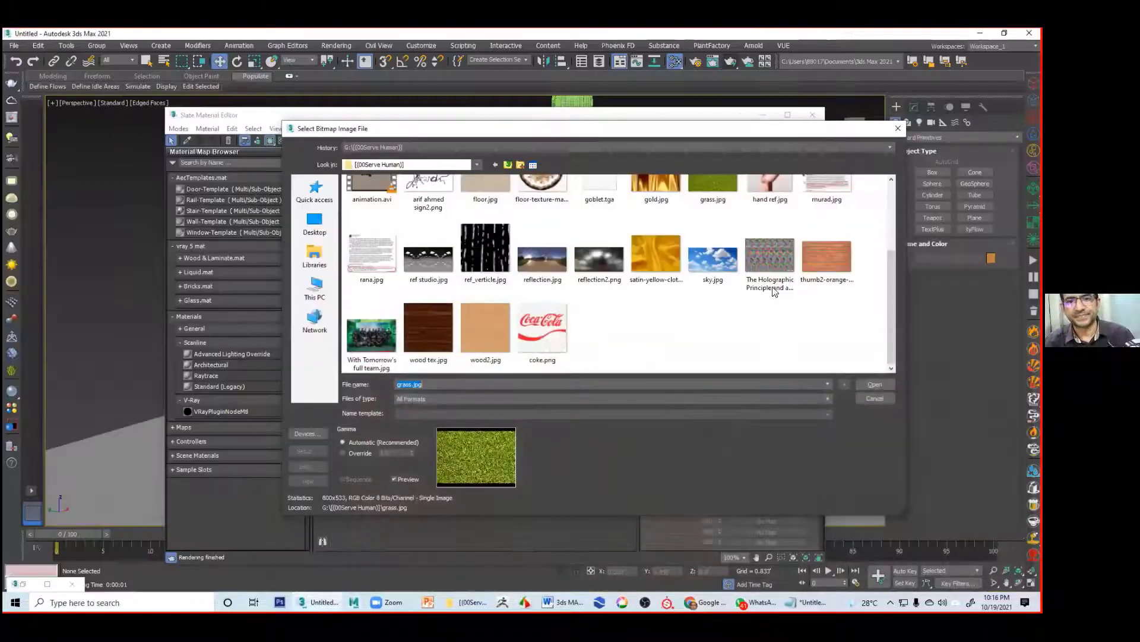
double_click(547, 331)
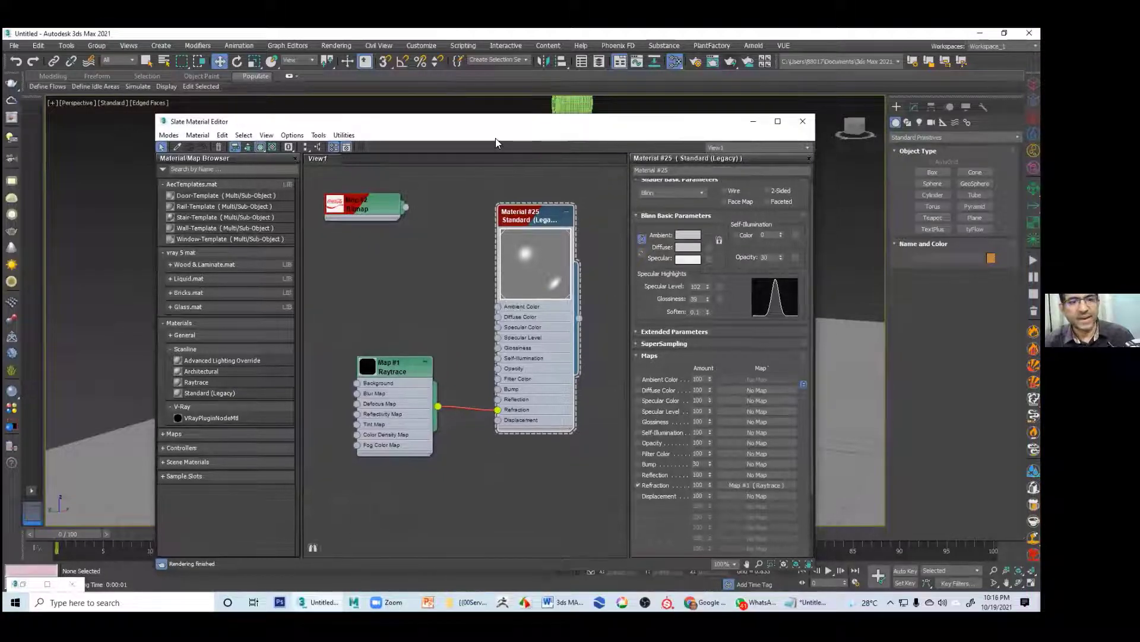
left_click_drag(495, 119, 222, 130)
left_click_drag(142, 212, 232, 331)
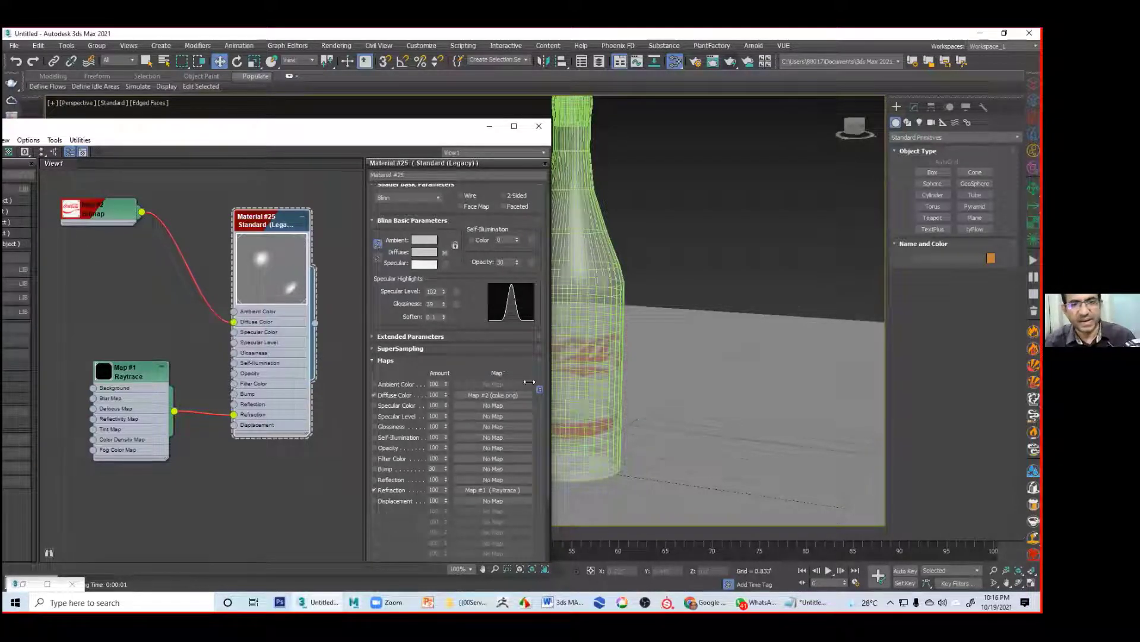
Step: Set the bottle material's opacity to 100 and frame the logo on the bottle in the Perspective view
middle_click_drag(652, 349, 621, 315)
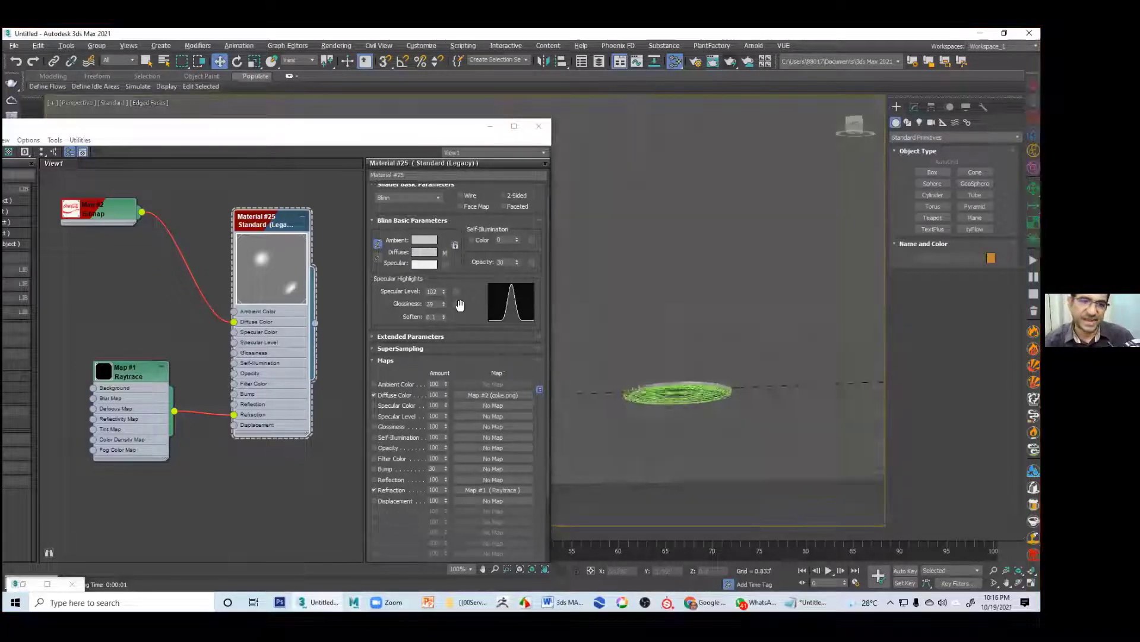
left_click_drag(518, 262, 524, 186)
middle_click_drag(735, 329, 678, 323, "alt")
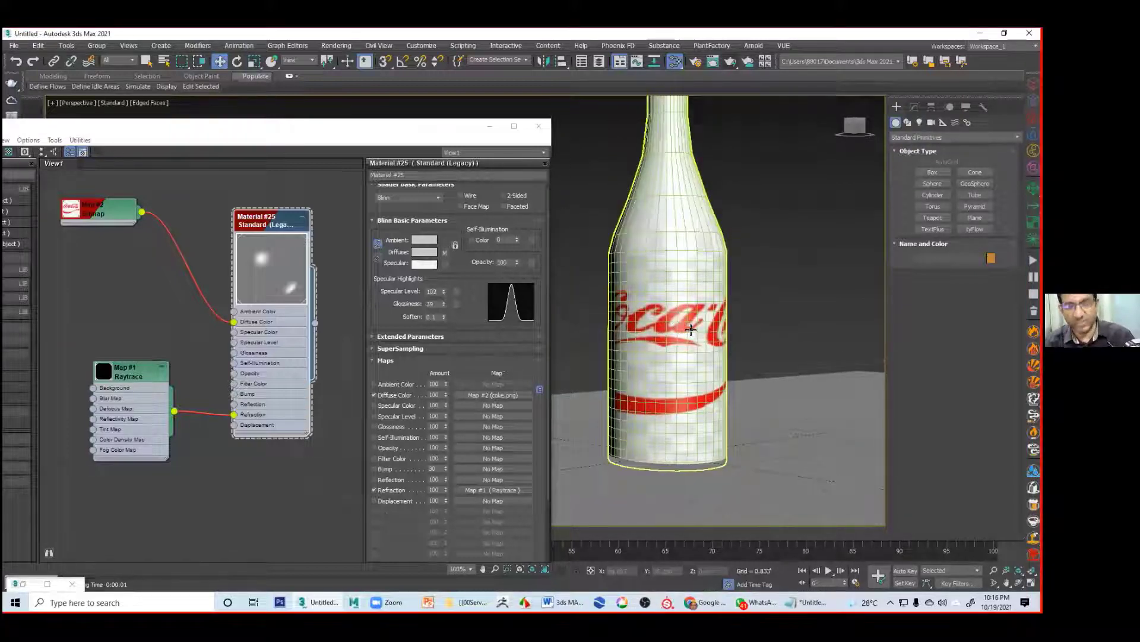
mouse_move(709, 318)
middle_mouse_down()
mouse_move(676, 319)
mouse_move(695, 301)
middle_mouse_up()
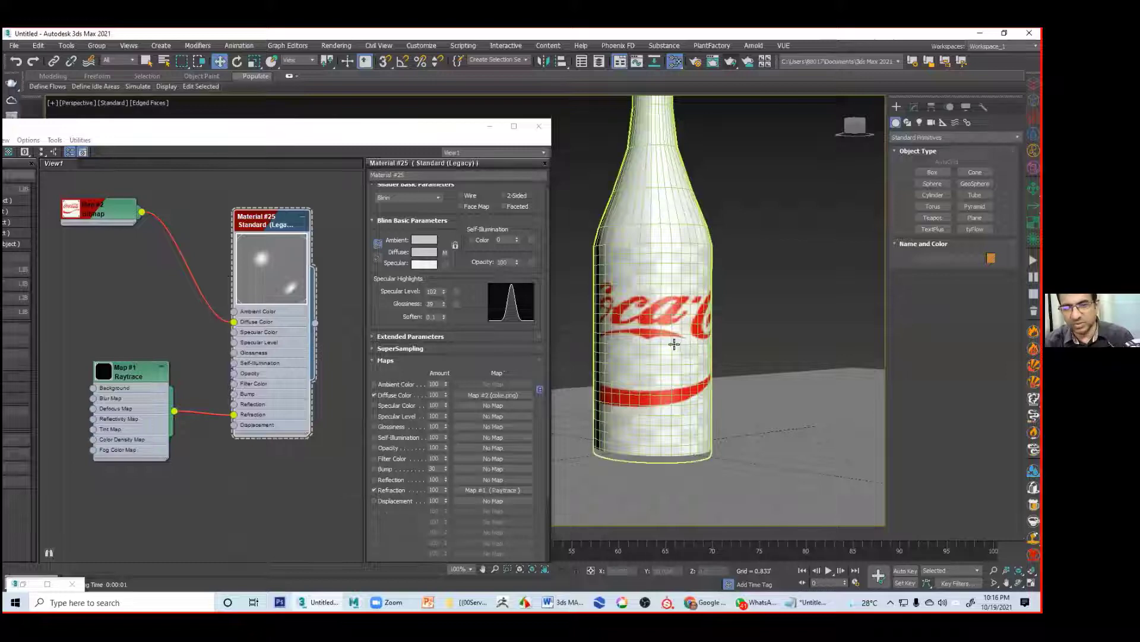
middle_click_drag(698, 307, 691, 314)
middle_click_drag(796, 292, 788, 308)
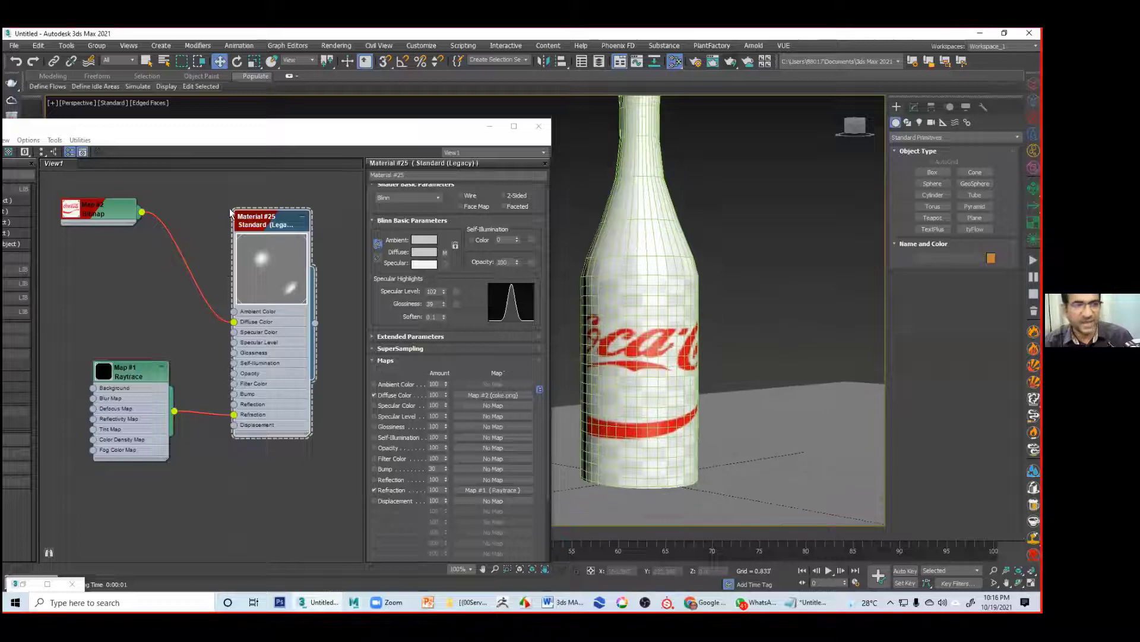
Step: Turn off U and V tiling for the coke.png map and set its tiling values to 3.2 in U and 2.1 in V
double_click(74, 214)
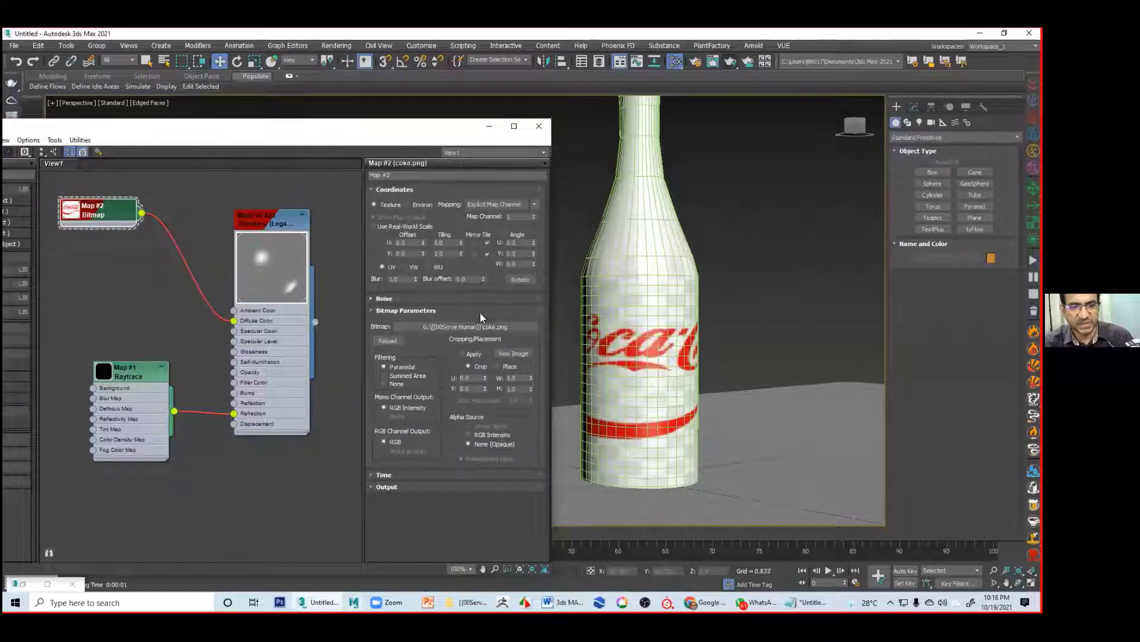
left_click(486, 243)
left_click(486, 254)
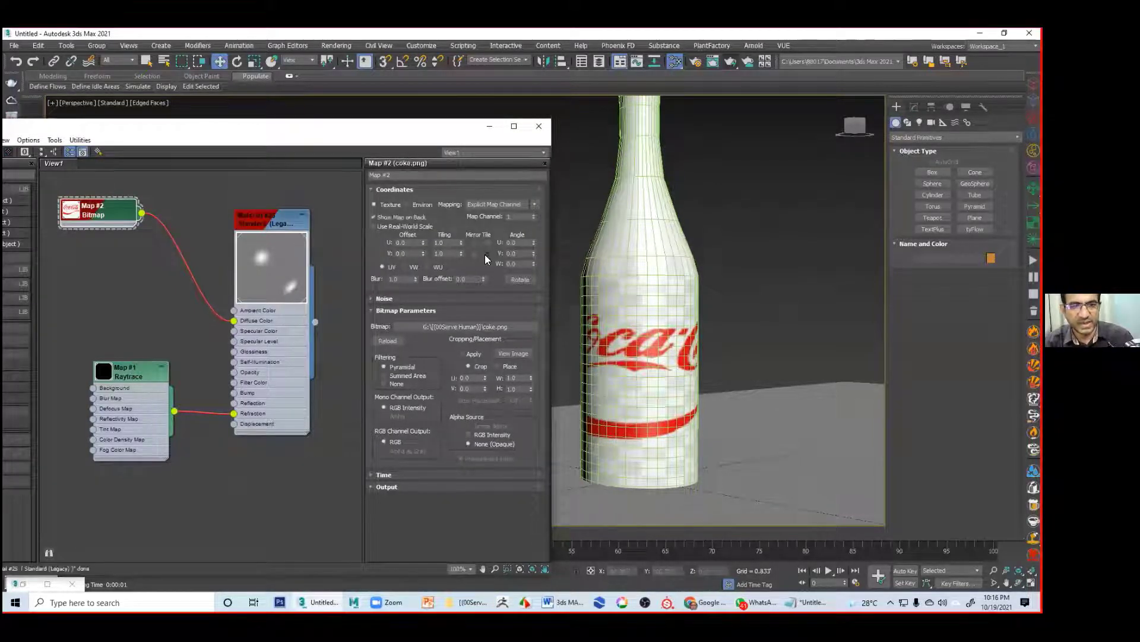
mouse_move(461, 241)
left_mouse_down()
mouse_move(466, 231)
mouse_move(464, 250)
left_mouse_up()
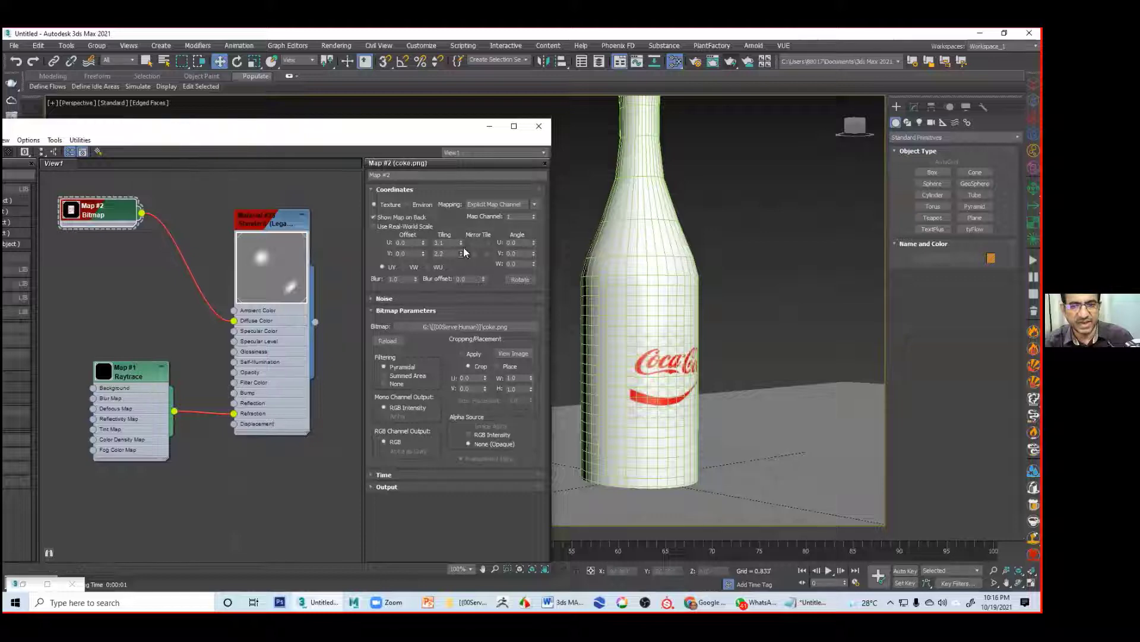
mouse_move(790, 336)
middle_mouse_down("alt")
mouse_move(771, 334)
mouse_move(842, 309)
mouse_move(787, 315)
middle_mouse_up("alt")
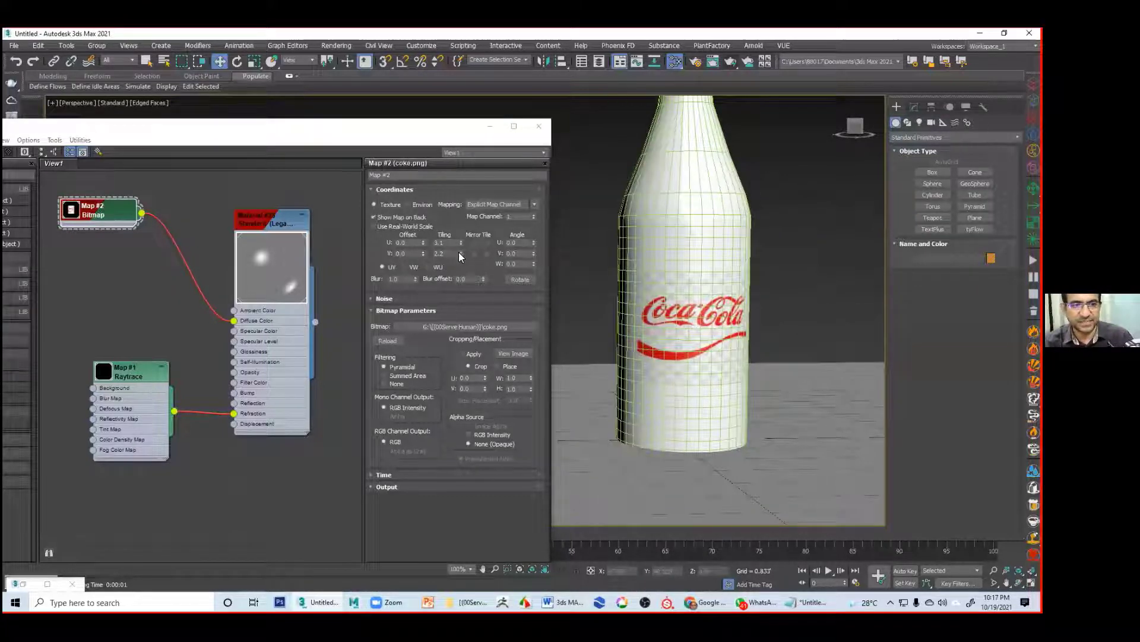
left_click_drag(460, 253, 461, 245)
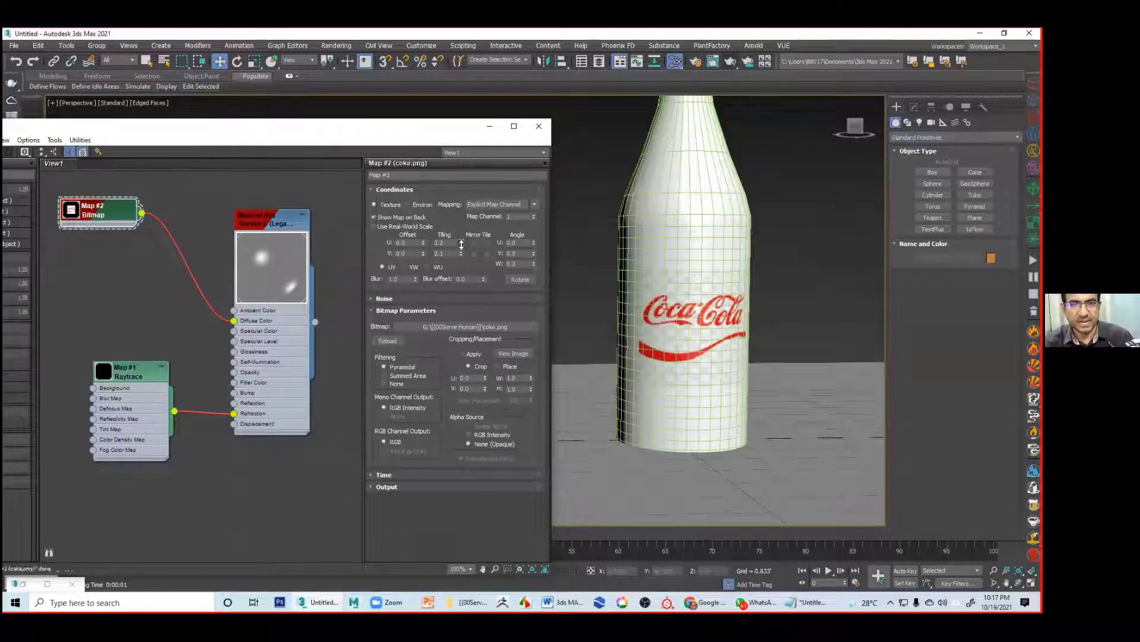
middle_click_drag(762, 340, 792, 354, "alt")
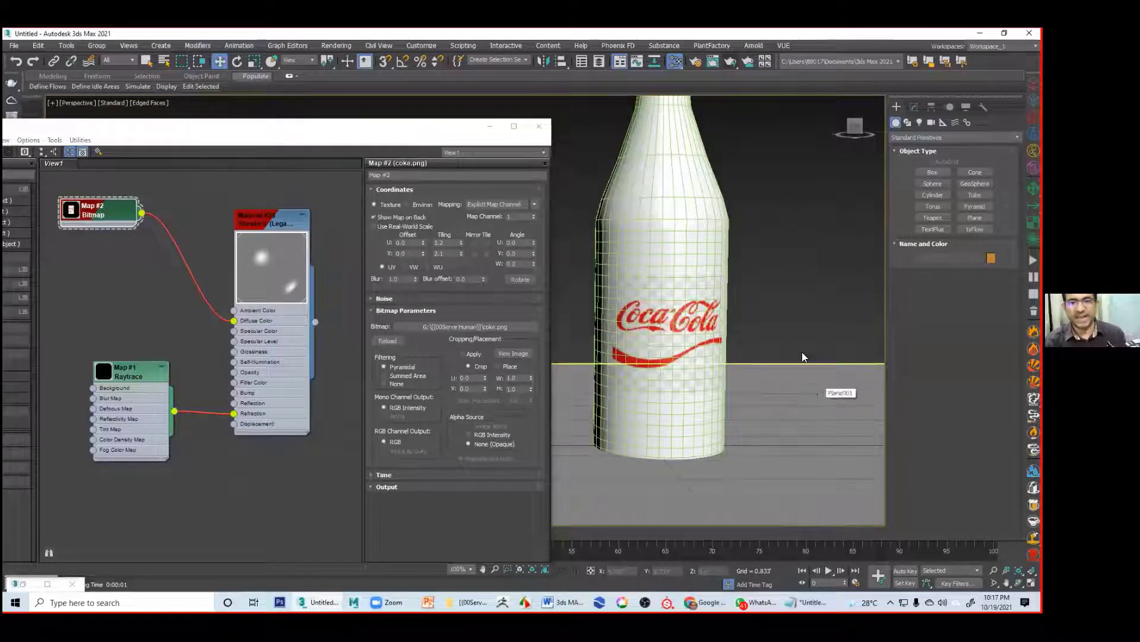
Step: Create two thin upright boxes as walls, one behind the bottle and one beside it about 17.7 long and 0.9 thick
scroll(750, 339, "down", 2)
scroll(777, 310, "down", 5)
middle_click_drag(777, 310, 744, 312)
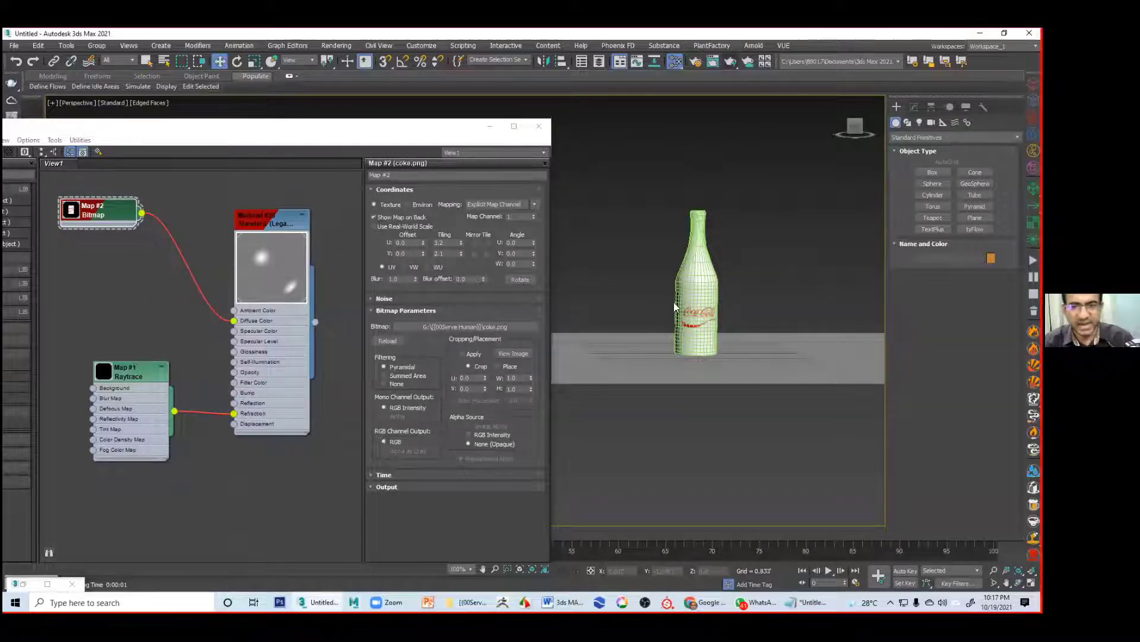
middle_click_drag(719, 359, 705, 395)
middle_click_drag(754, 340, 747, 364, "alt")
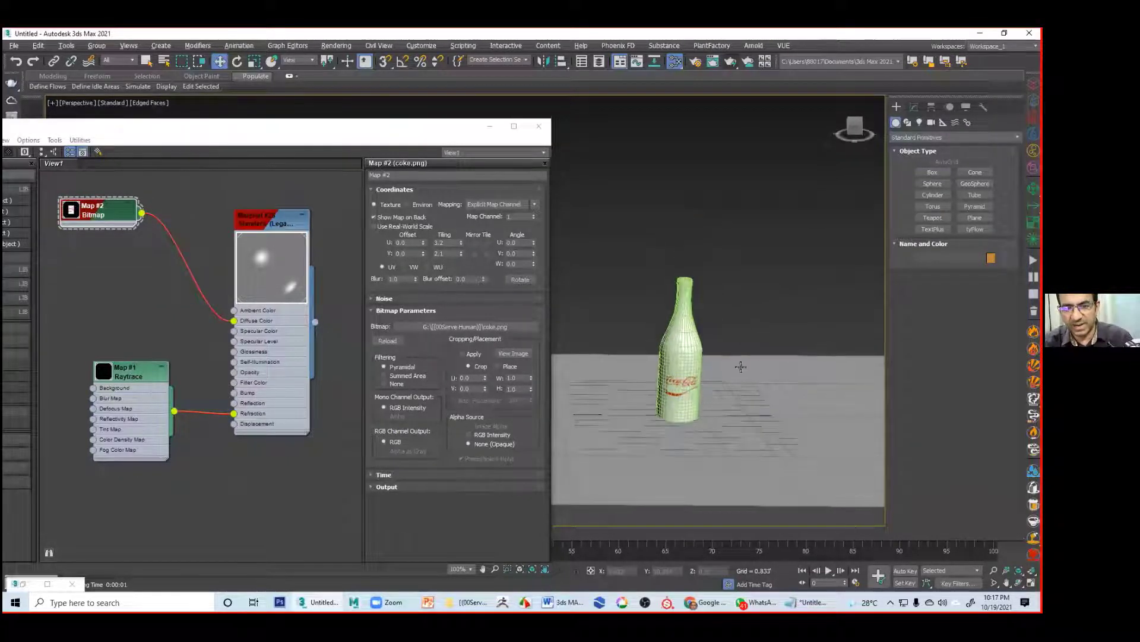
left_click(932, 172)
middle_click_drag(637, 331, 584, 352, "alt")
left_click_drag(579, 354, 866, 420)
left_click(844, 156)
left_click(842, 220)
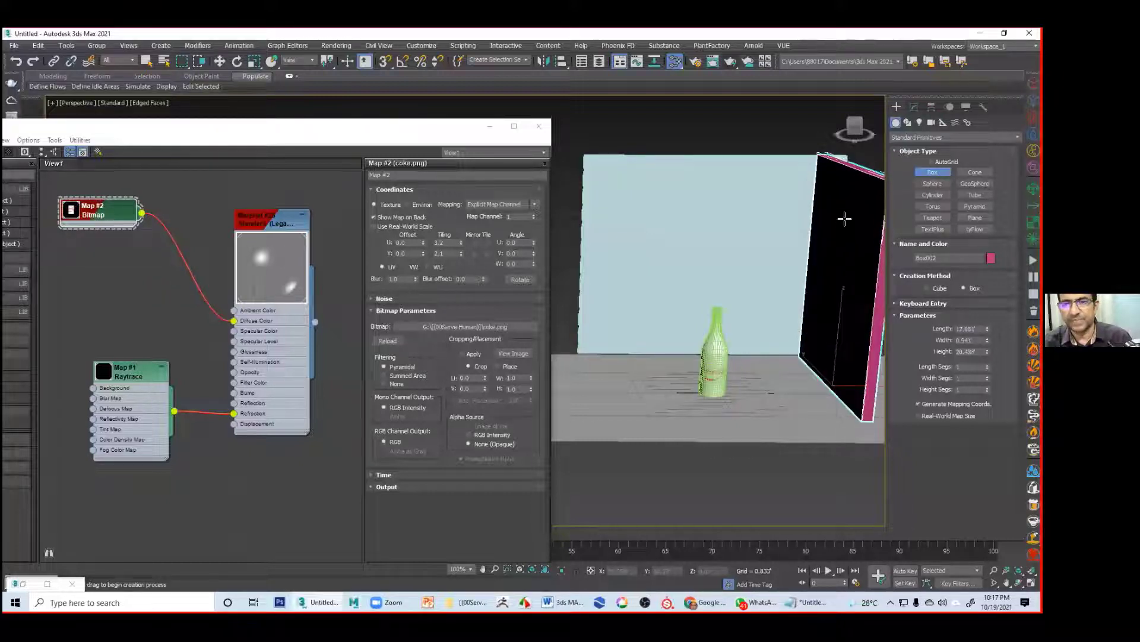
right_click(696, 137)
Step: Add a new Standard (Legacy) material in empty space below the existing material nodes
middle_click_drag(178, 516, 189, 352)
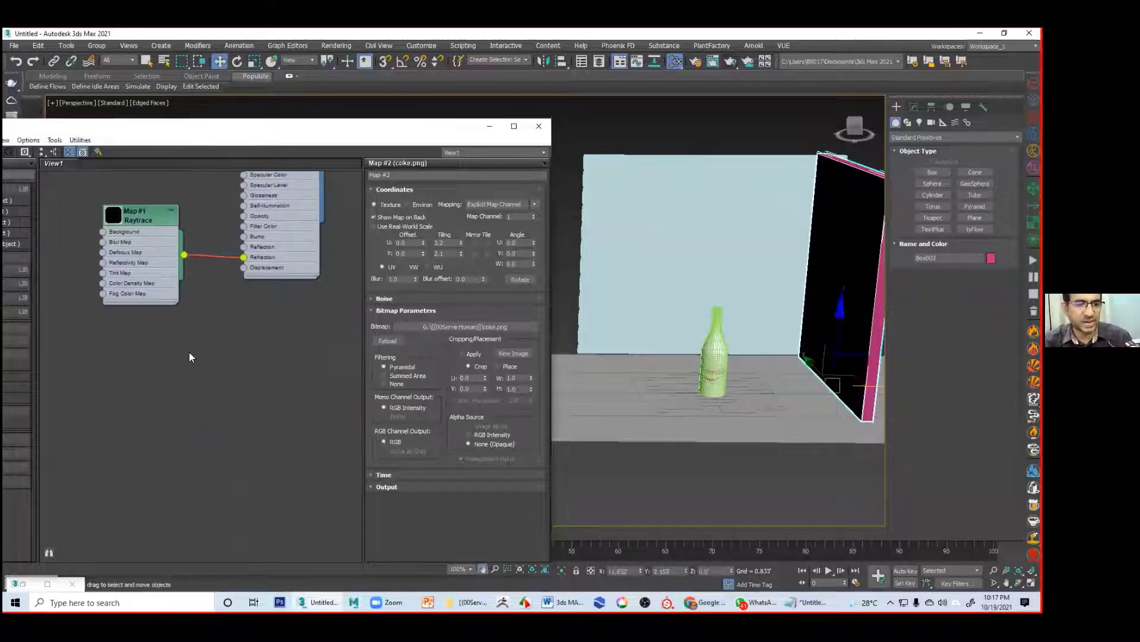
right_click(172, 400)
mouse_move(217, 419)
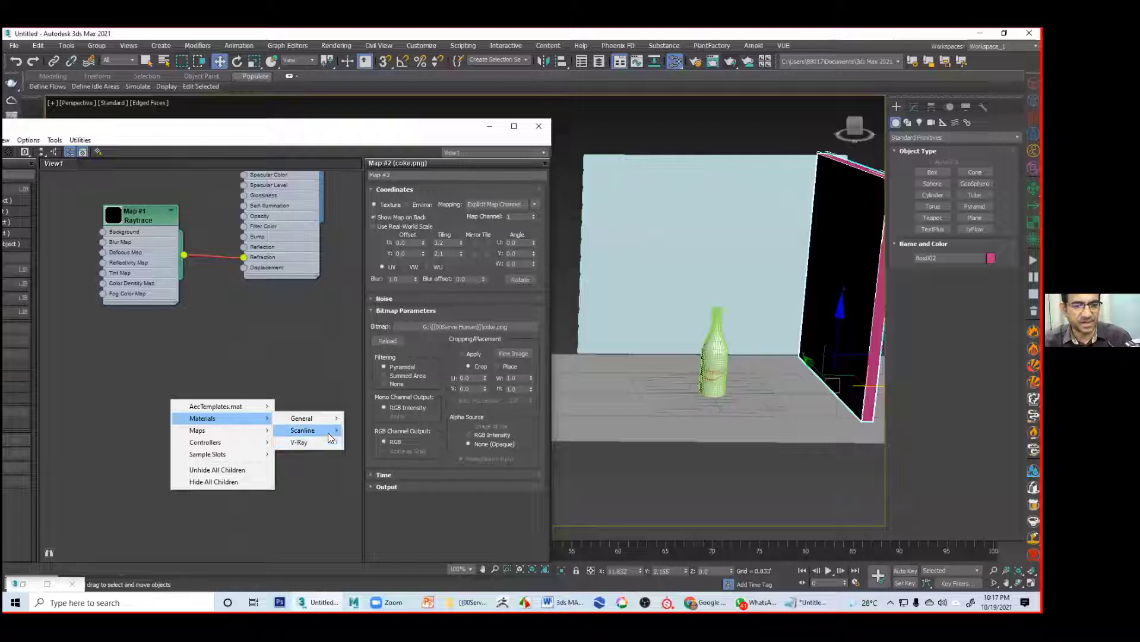
mouse_move(328, 432)
left_click(395, 461)
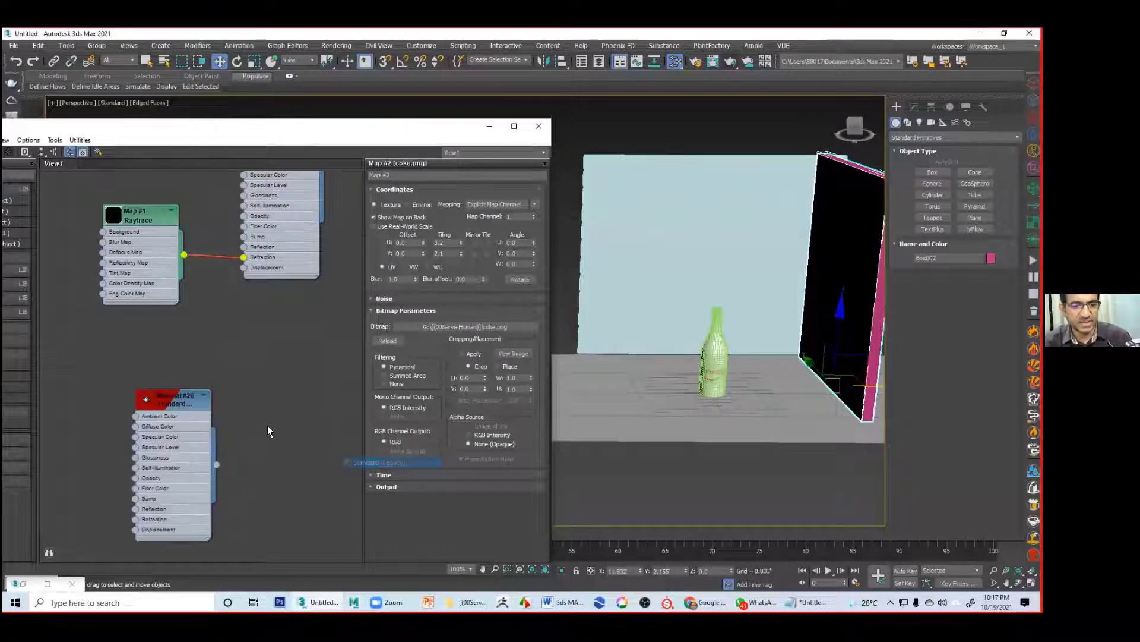
Step: Add a Bitmap map beside the new Standard material and load the light wood texture wood2.jpg into it
right_click(180, 399)
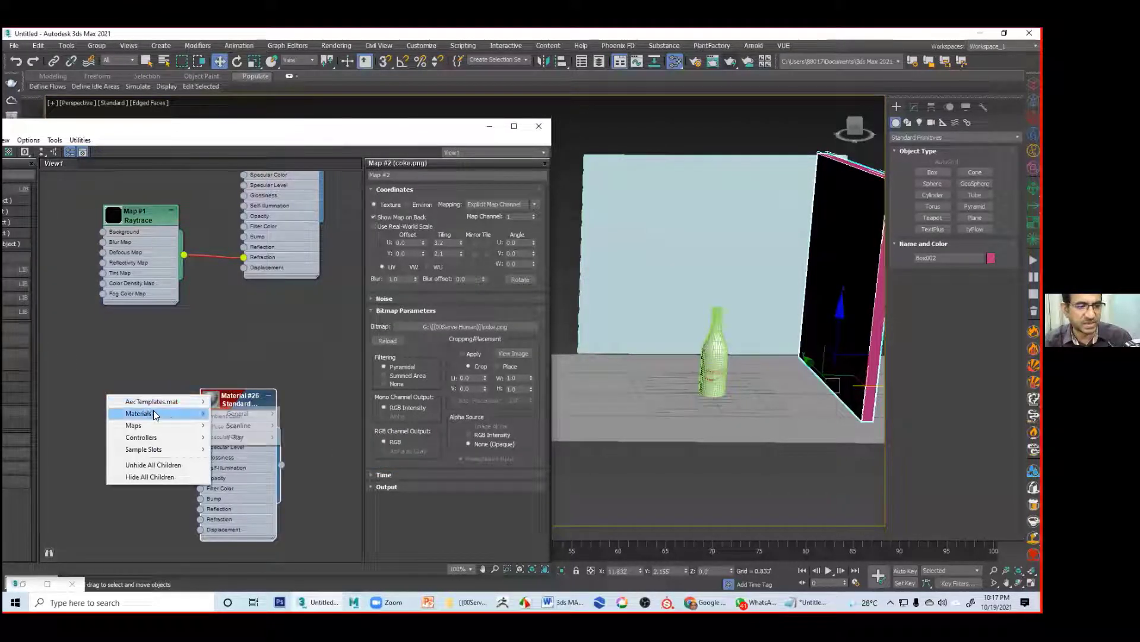
mouse_move(251, 436)
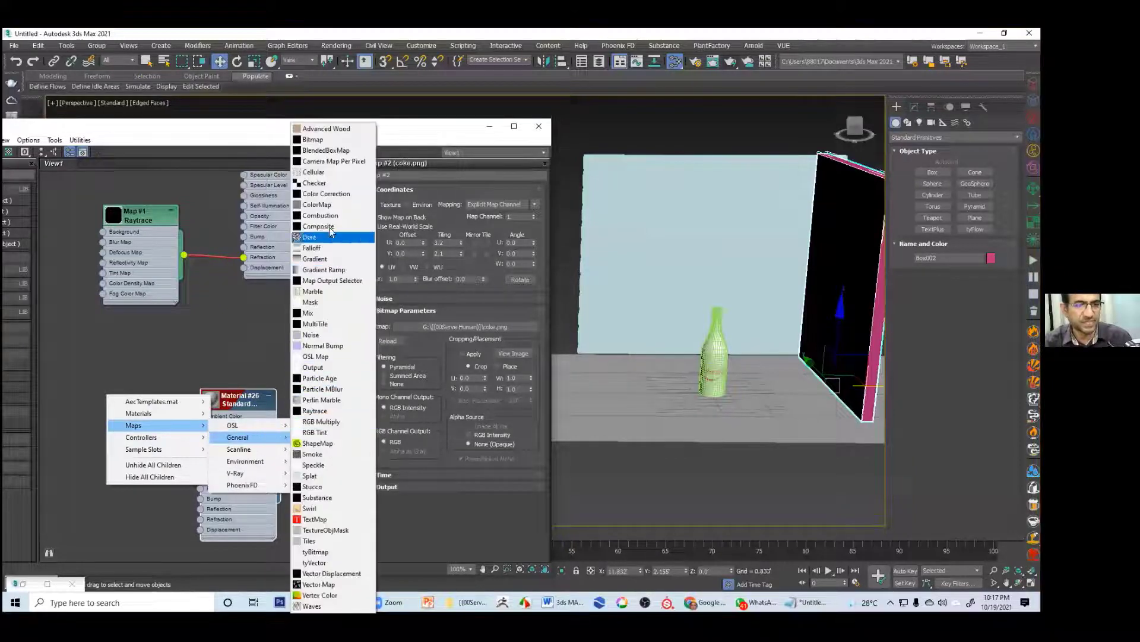
left_click(326, 140)
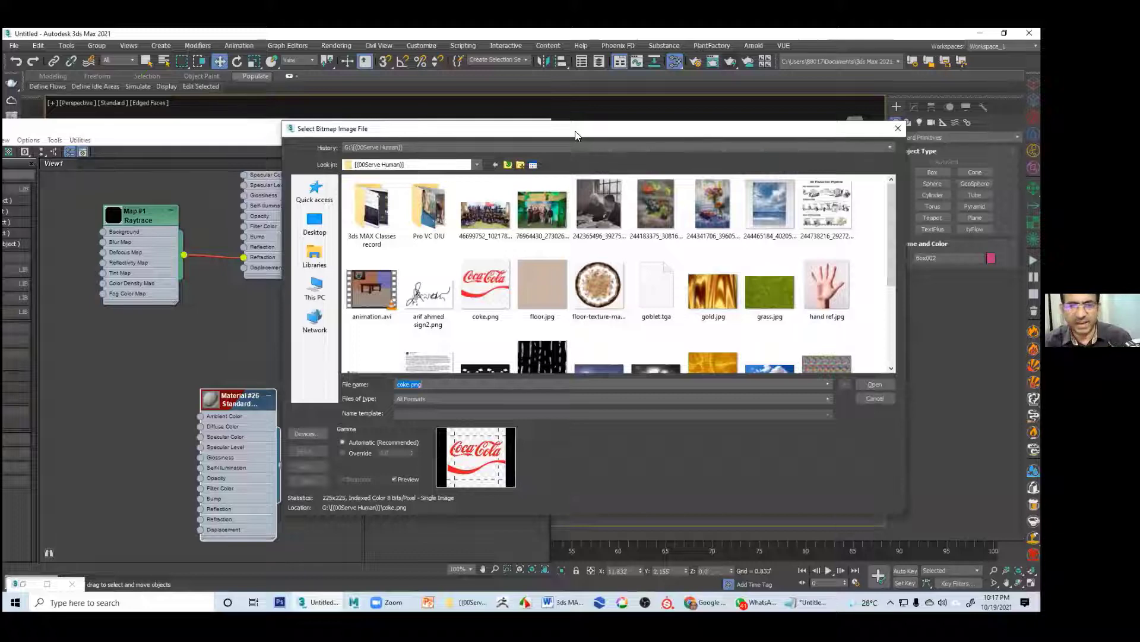
left_click_drag(575, 136, 490, 152)
scroll(526, 282, "down", 3)
scroll(528, 286, "up", 2)
scroll(511, 297, "down", 2)
double_click(455, 324)
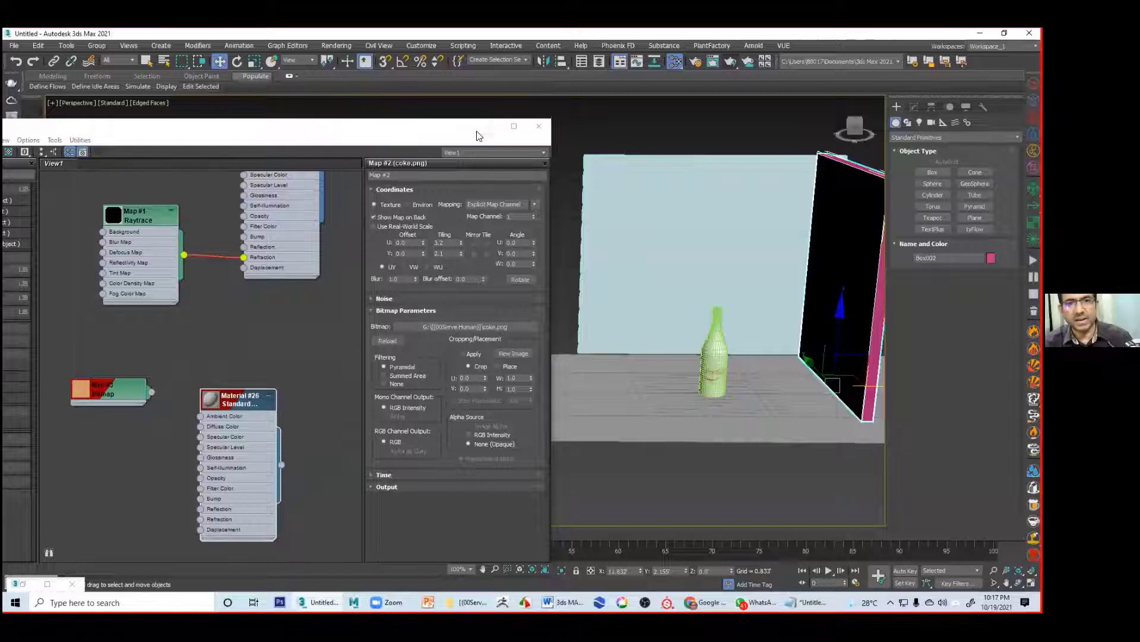
Step: Connect the wood bitmap to the new material's Diffuse Color, apply the material to both box walls, and deselect everything
left_click_drag(479, 136, 441, 140)
left_click_drag(244, 470, 682, 270)
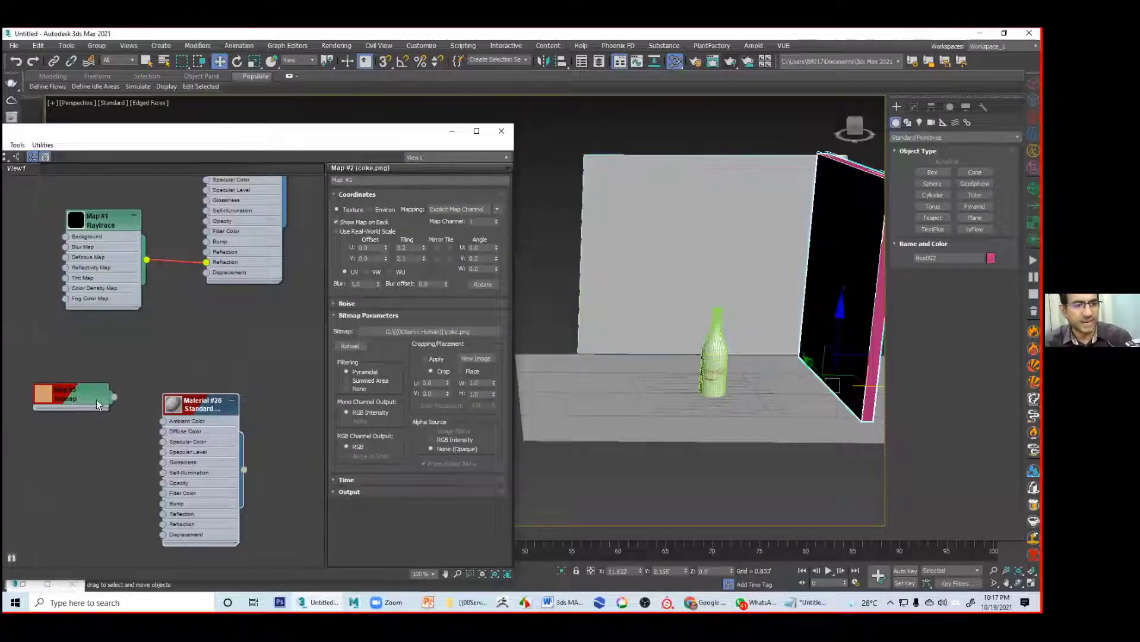
left_click_drag(133, 483, 164, 432)
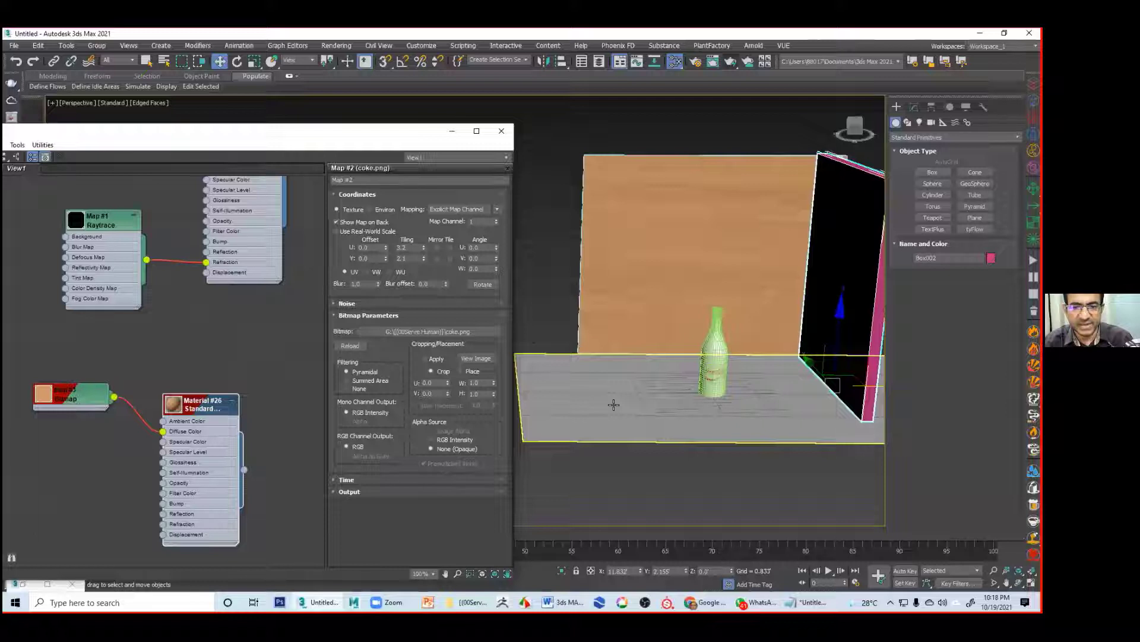
left_click_drag(245, 469, 823, 336)
left_click_drag(848, 298, 847, 298)
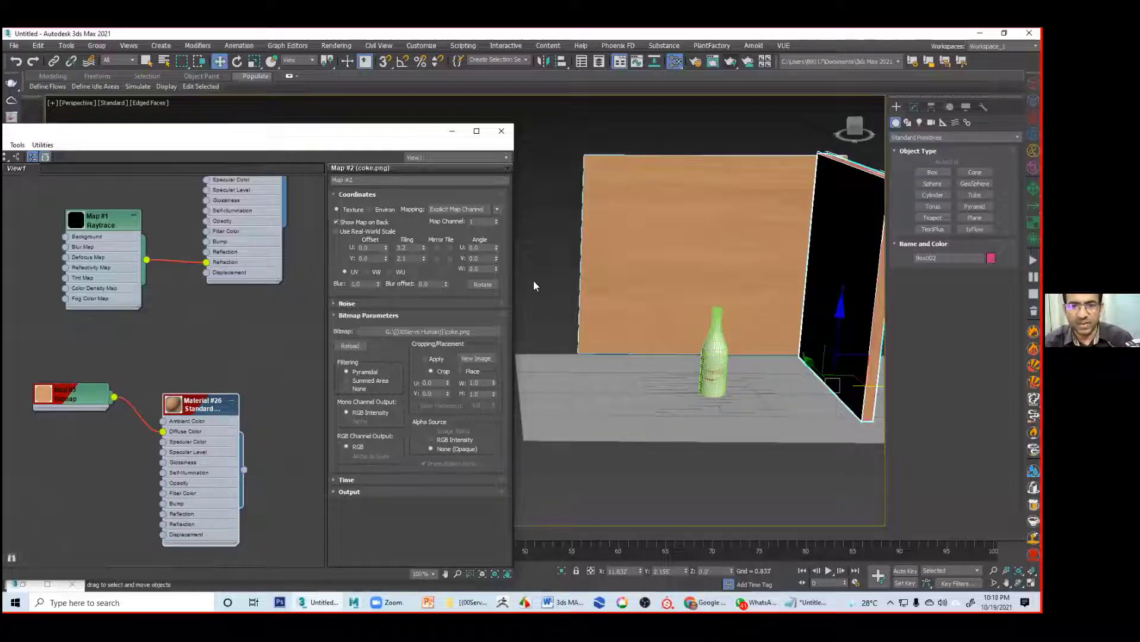
left_click(534, 246)
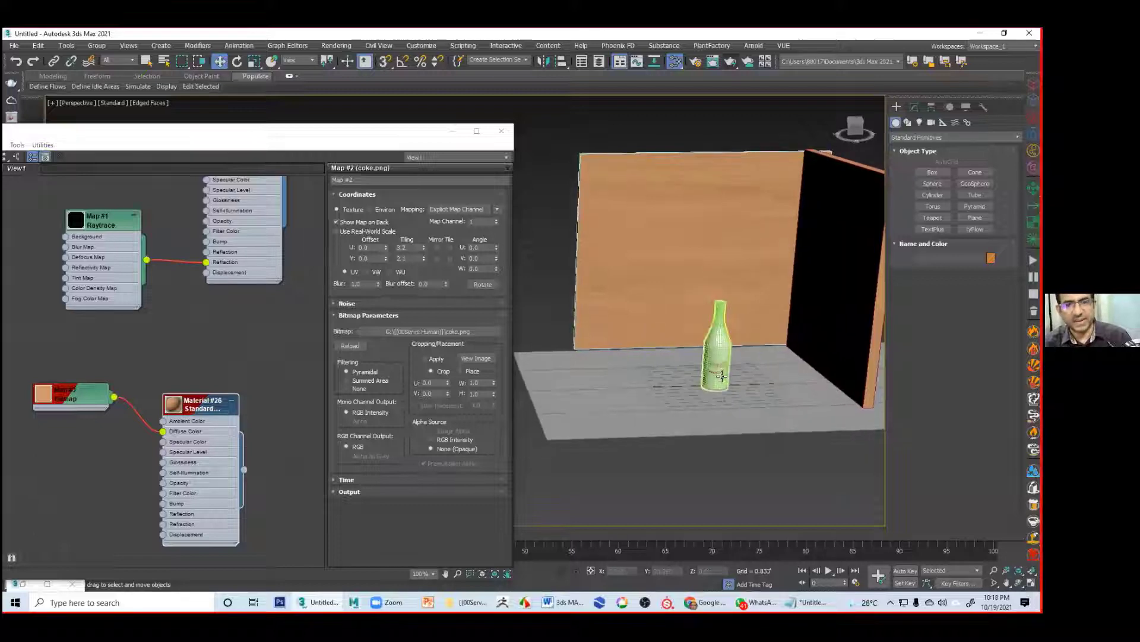
Step: Select the bottle, frame it closely against the wood walls, render the perspective view, and put the render window away
scroll(673, 349, "up", 5)
mouse_move(726, 378)
middle_mouse_down()
mouse_move(732, 391)
mouse_move(729, 363)
middle_mouse_up()
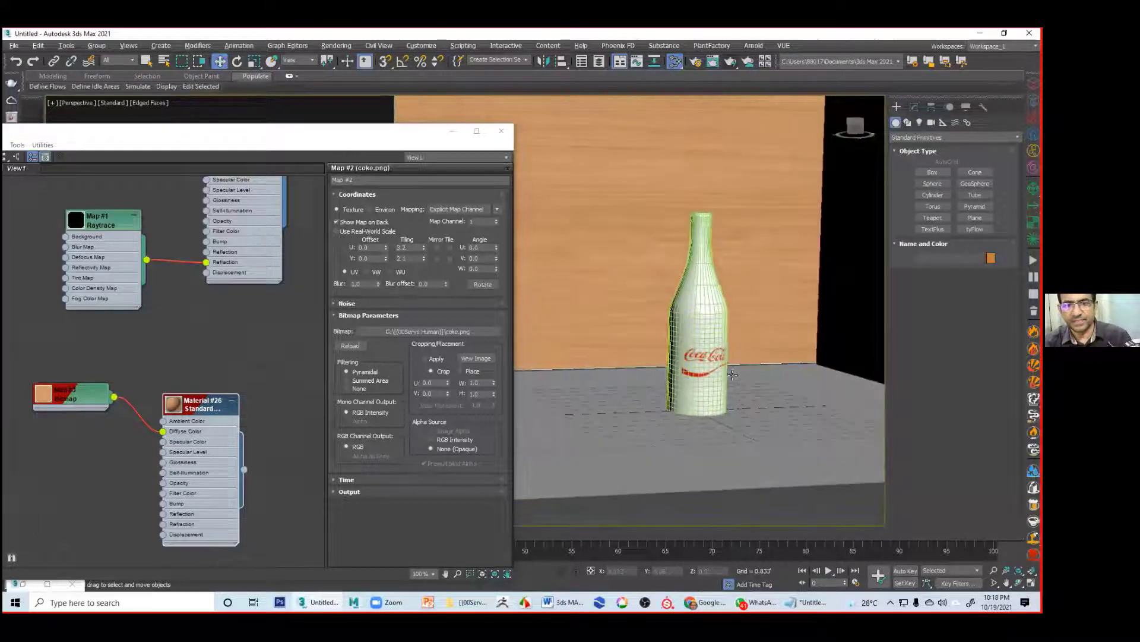
left_click(709, 380)
left_click_drag(700, 356, 704, 345)
scroll(717, 325, "up", 2)
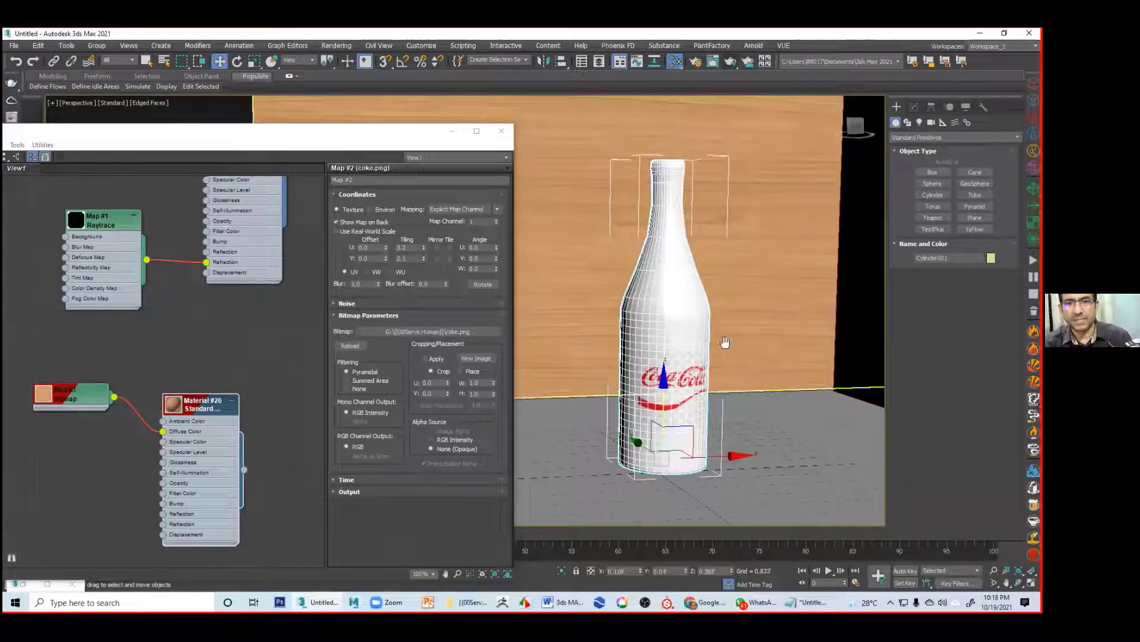
middle_click_drag(725, 343, 717, 333)
left_click(731, 62)
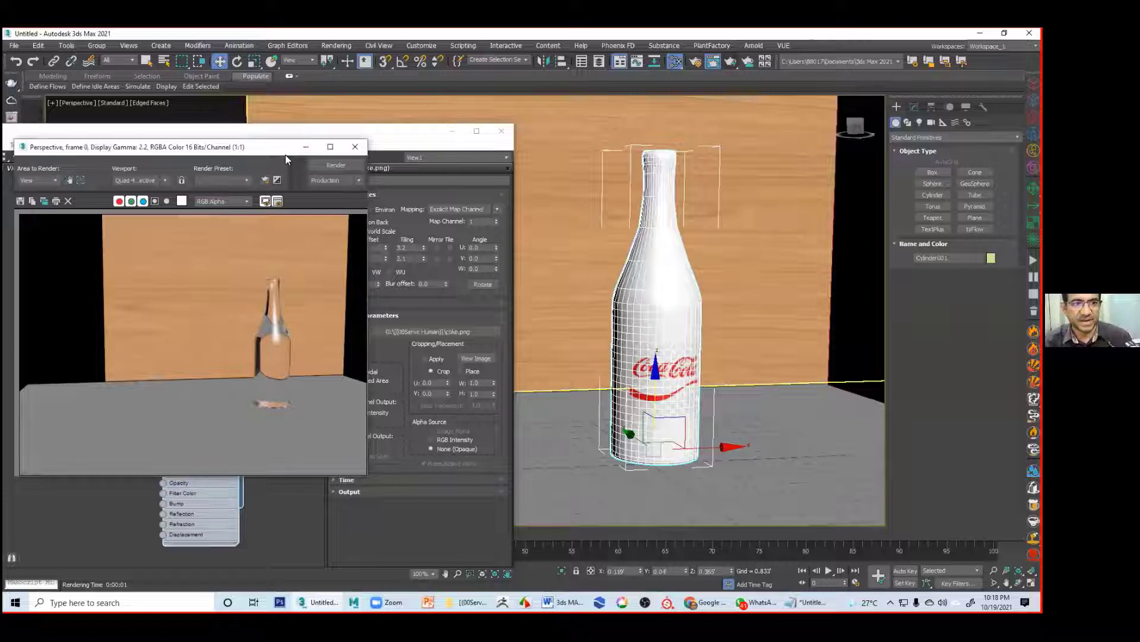
left_click_drag(287, 149, 444, 236)
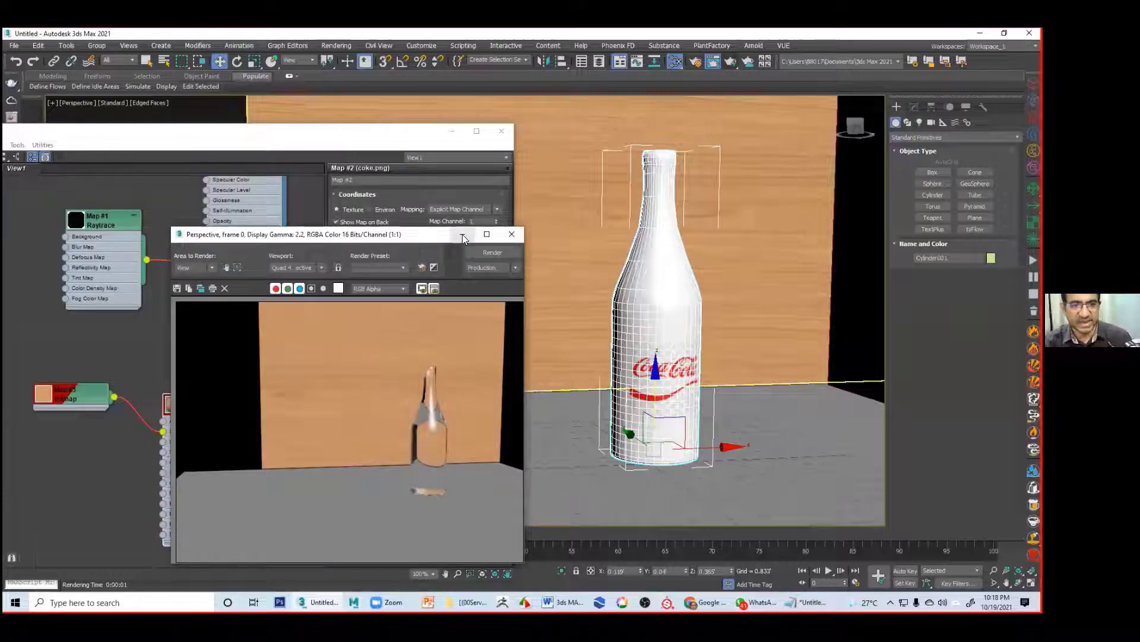
left_click(462, 235)
Step: Move the coke.png bitmap connection from Diffuse Color to Bump on the bottle material and raise the Bump amount to about 120
scroll(681, 362, "up", 4)
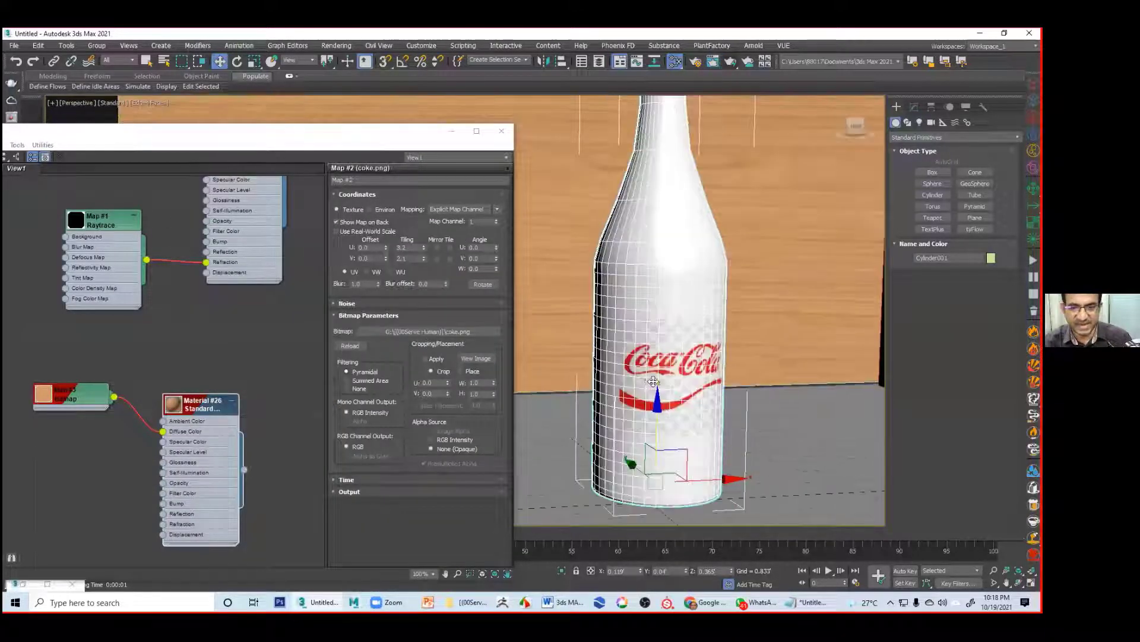
middle_click_drag(681, 362, 653, 349, "alt")
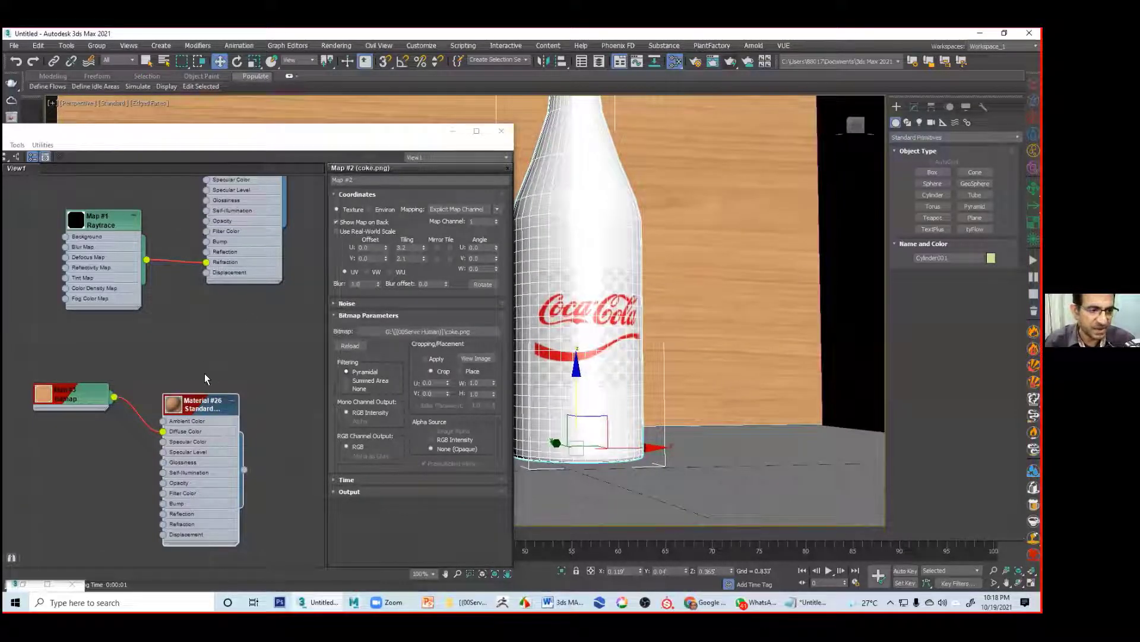
middle_click_drag(169, 275, 192, 439)
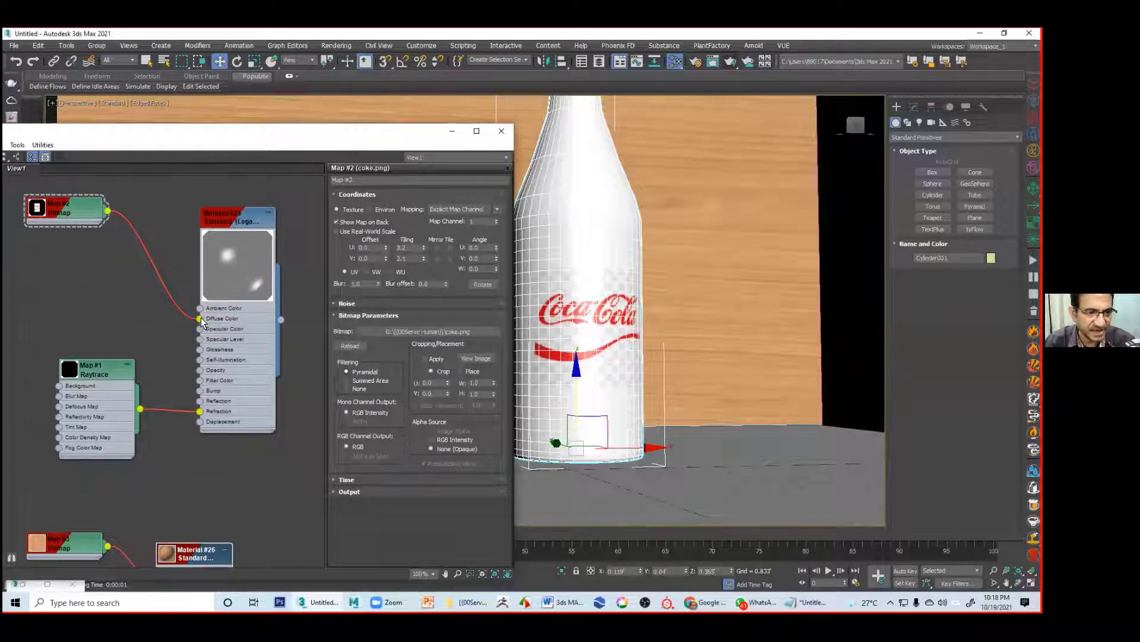
left_click_drag(202, 322, 199, 392)
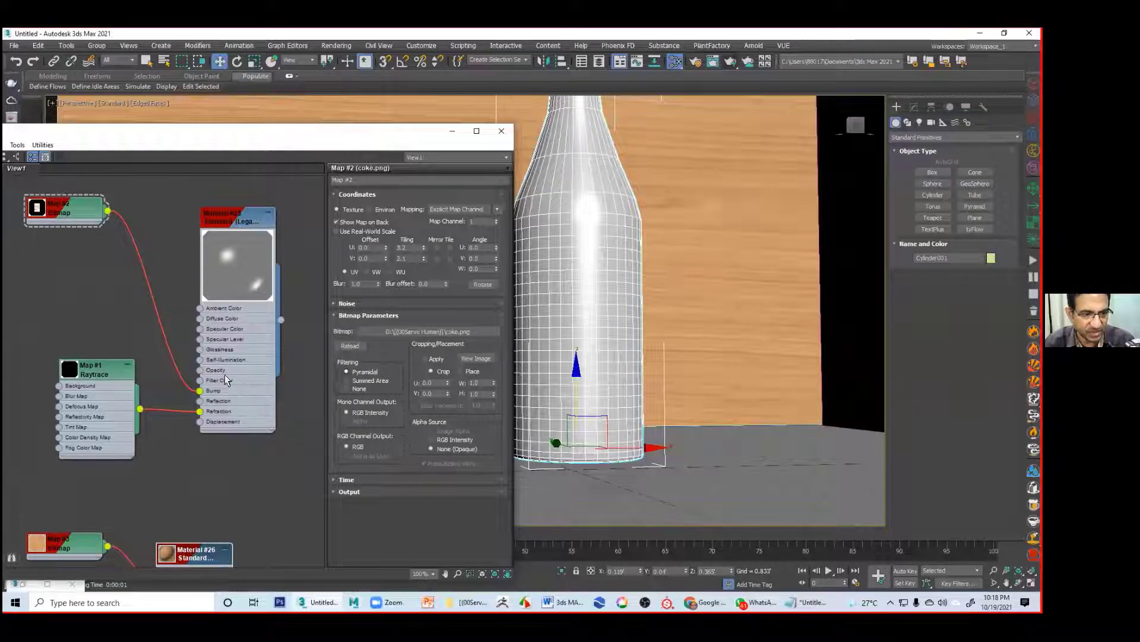
double_click(219, 256)
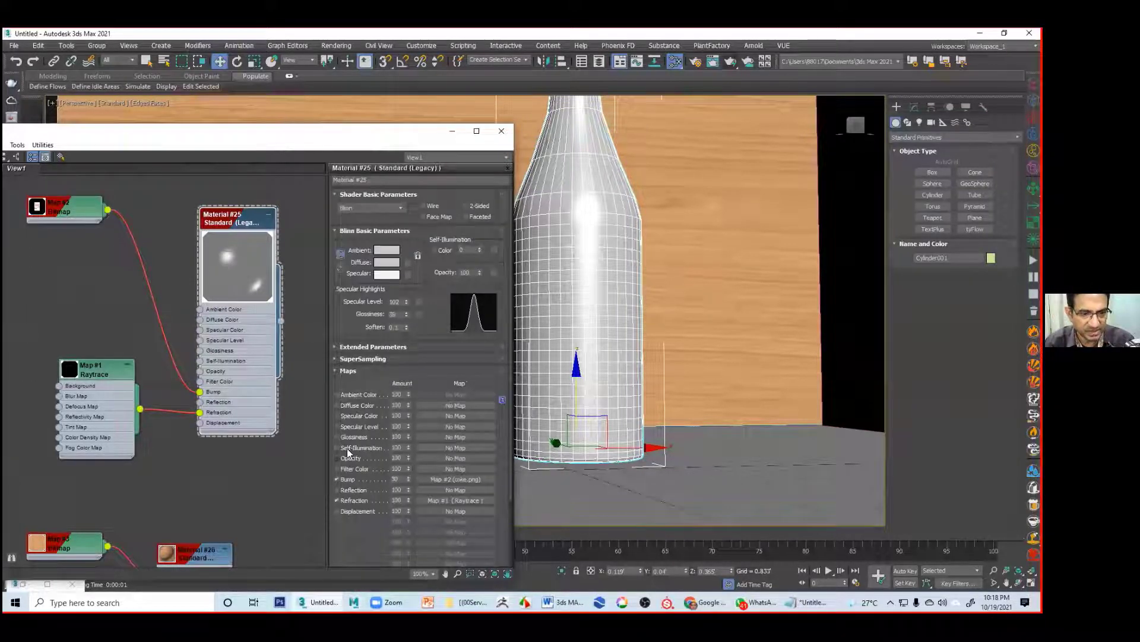
left_click_drag(408, 477, 409, 434)
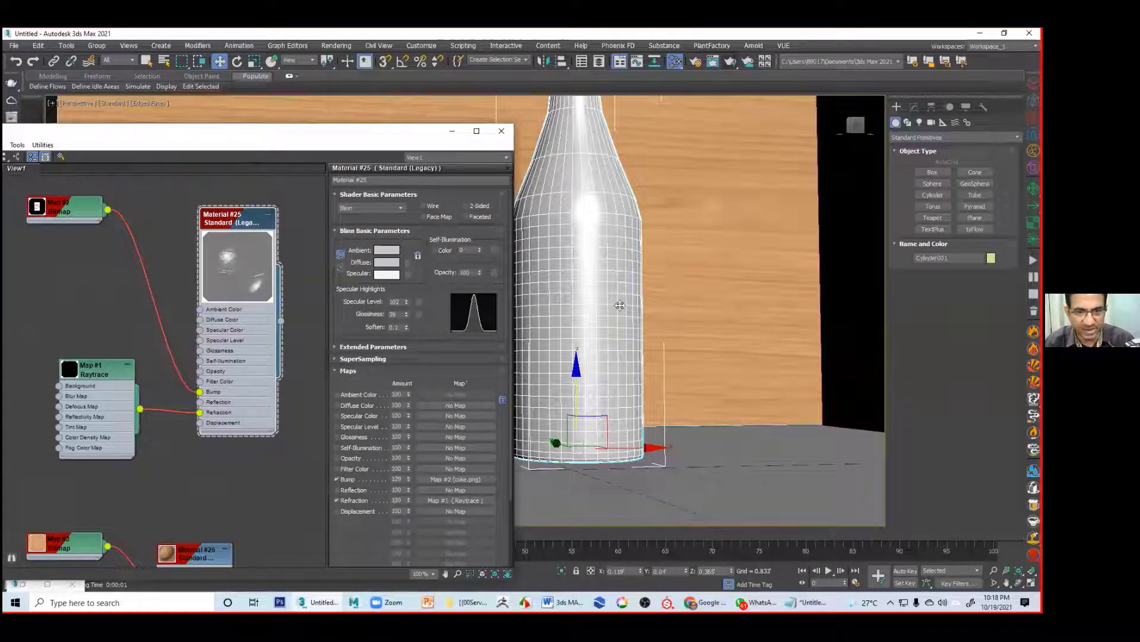
Step: Render the embossed bottle from the current view, in close-up, and from a higher angle to check the bump effect
left_click(730, 61)
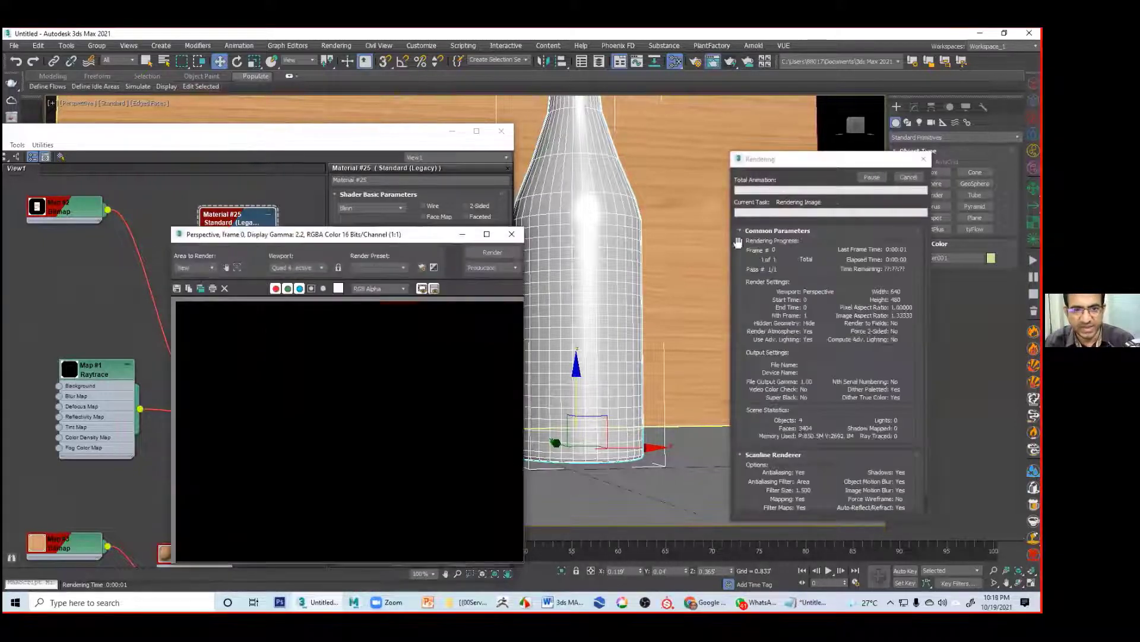
scroll(597, 410, "up", 5)
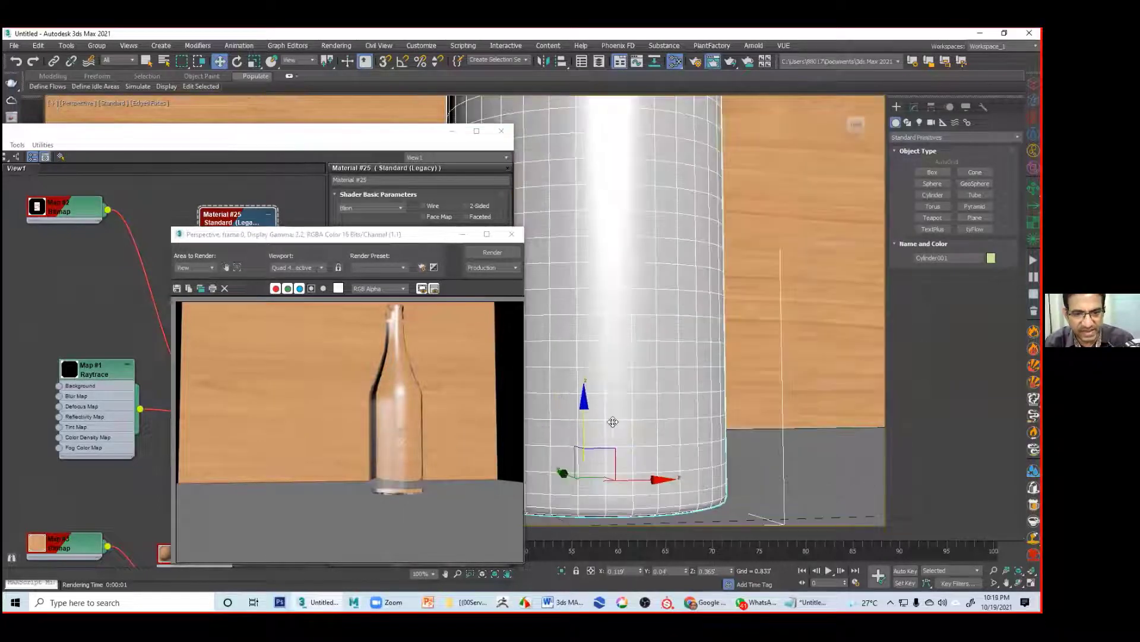
left_click(731, 63)
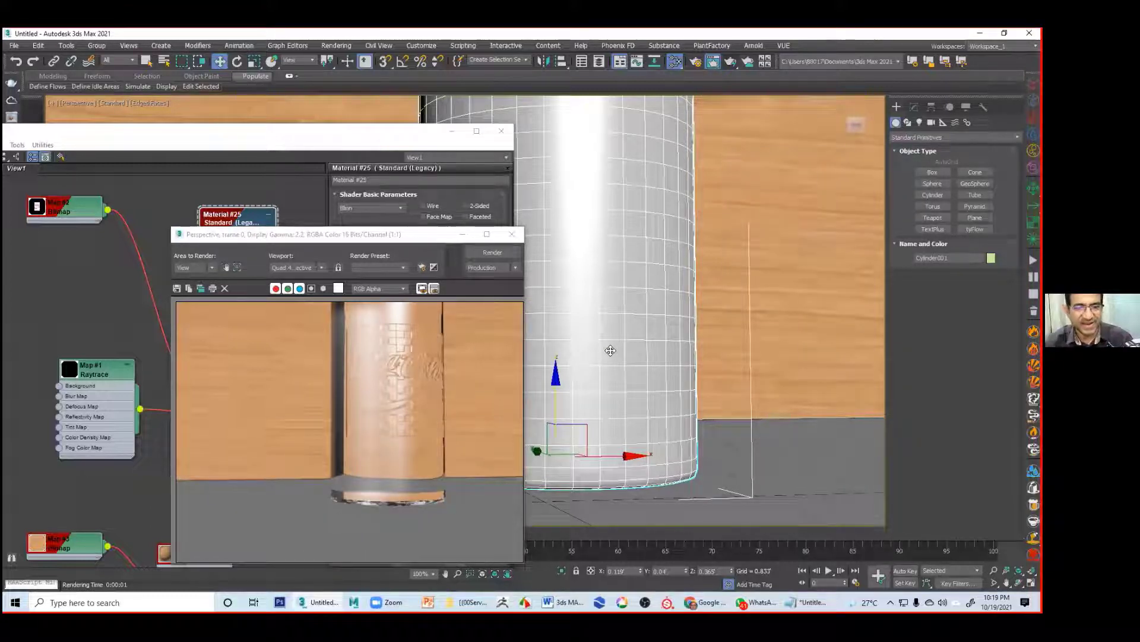
middle_click_drag(643, 321, 661, 319, "alt")
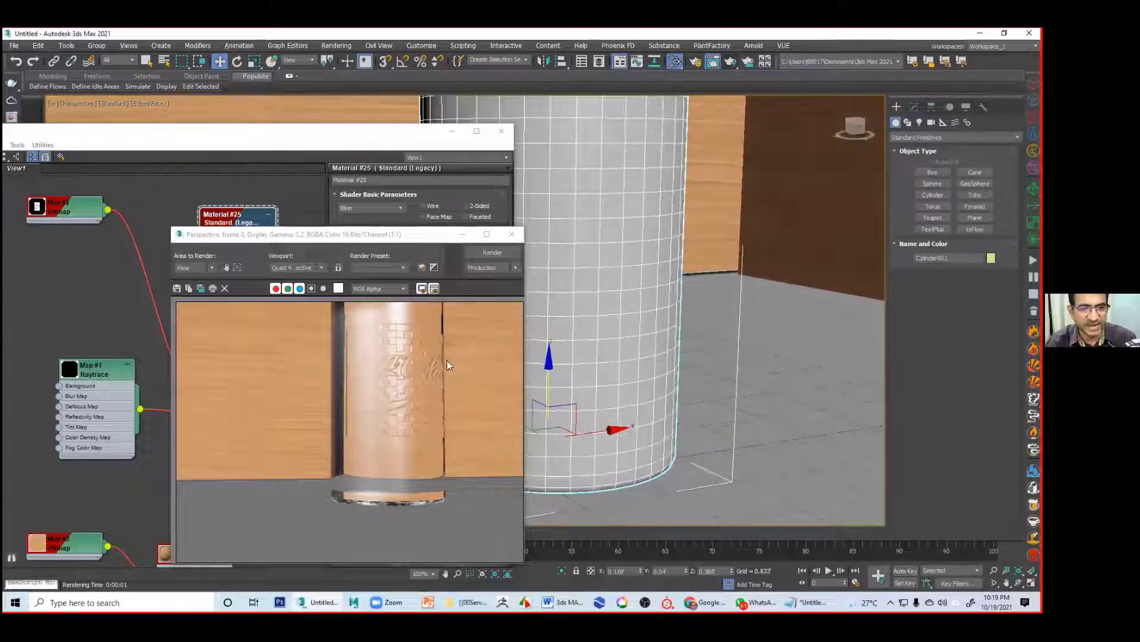
left_click(746, 62)
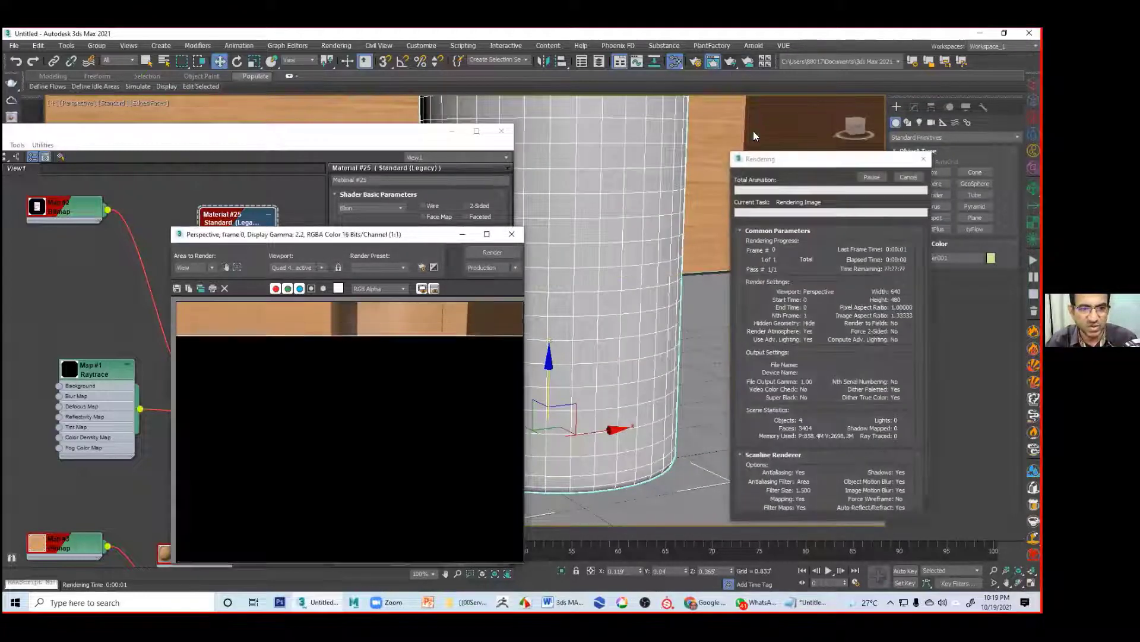
middle_click_drag(733, 313, 662, 286, "alt")
middle_click_drag(664, 221, 580, 244, "alt")
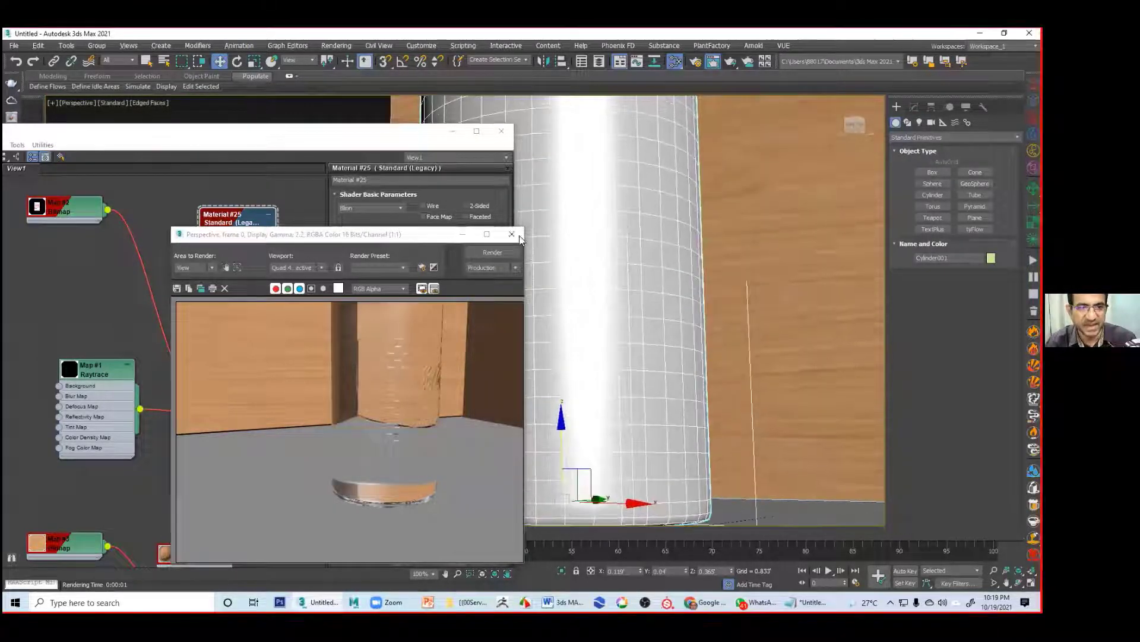
Step: Raise the bottle material's Bump amount to about 307 and render the embossed logo from two angles
left_click(166, 355)
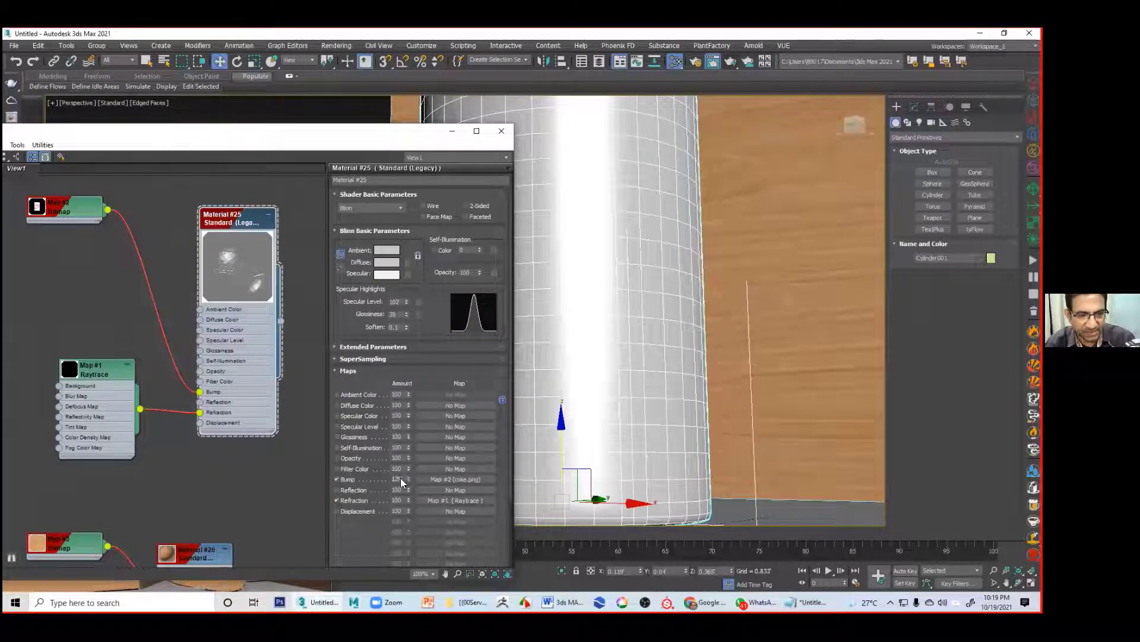
left_click_drag(409, 479, 408, 385)
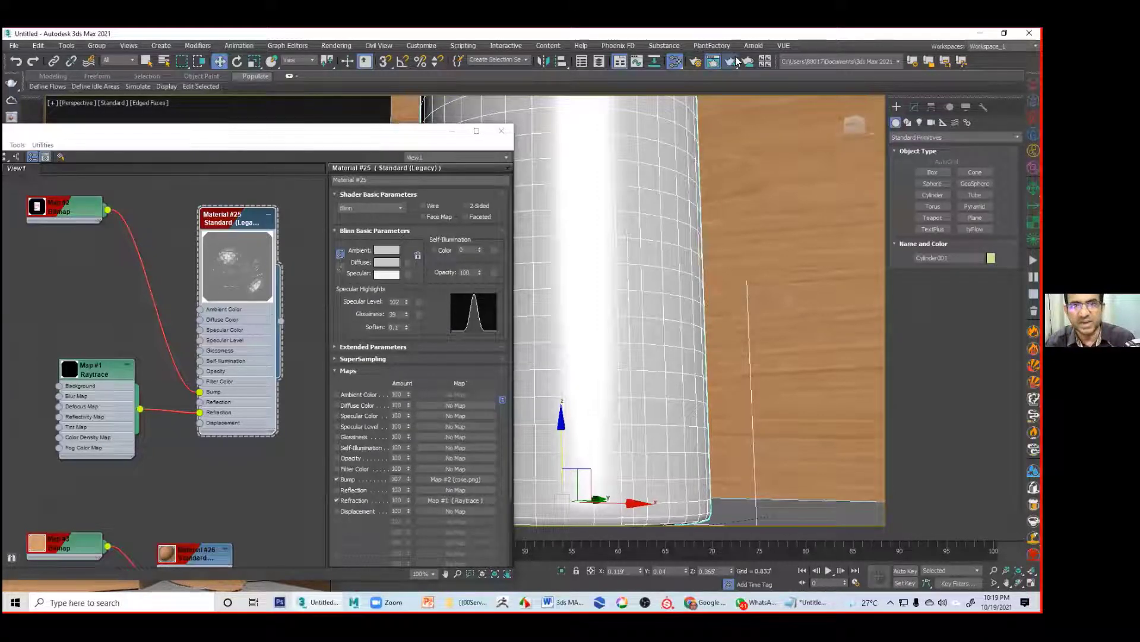
left_click(736, 61)
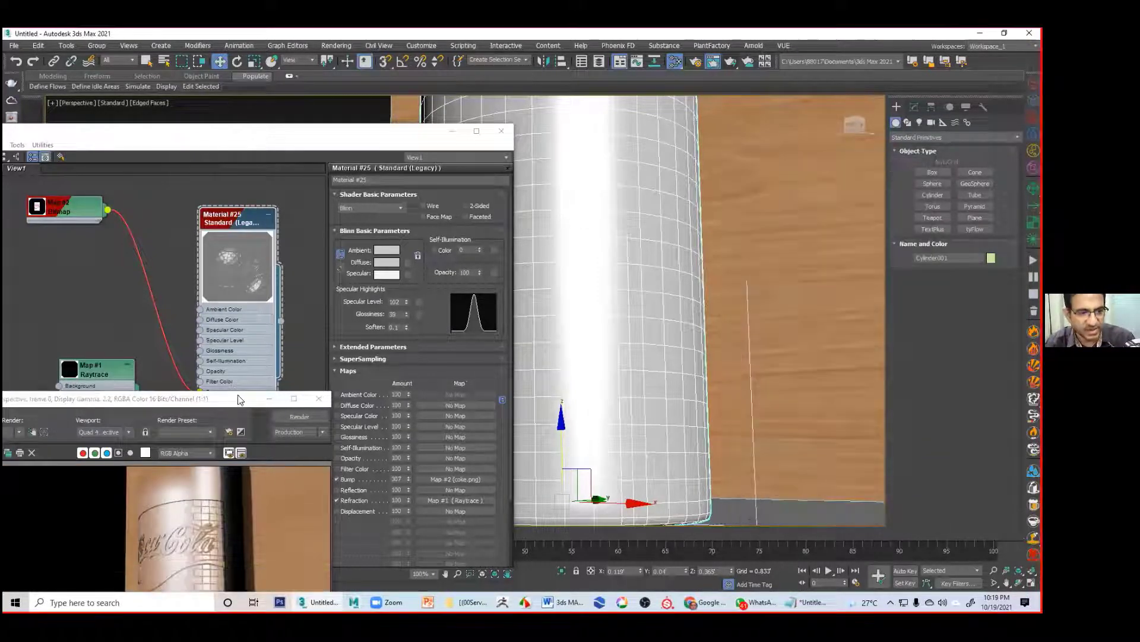
left_click_drag(240, 399, 394, 186)
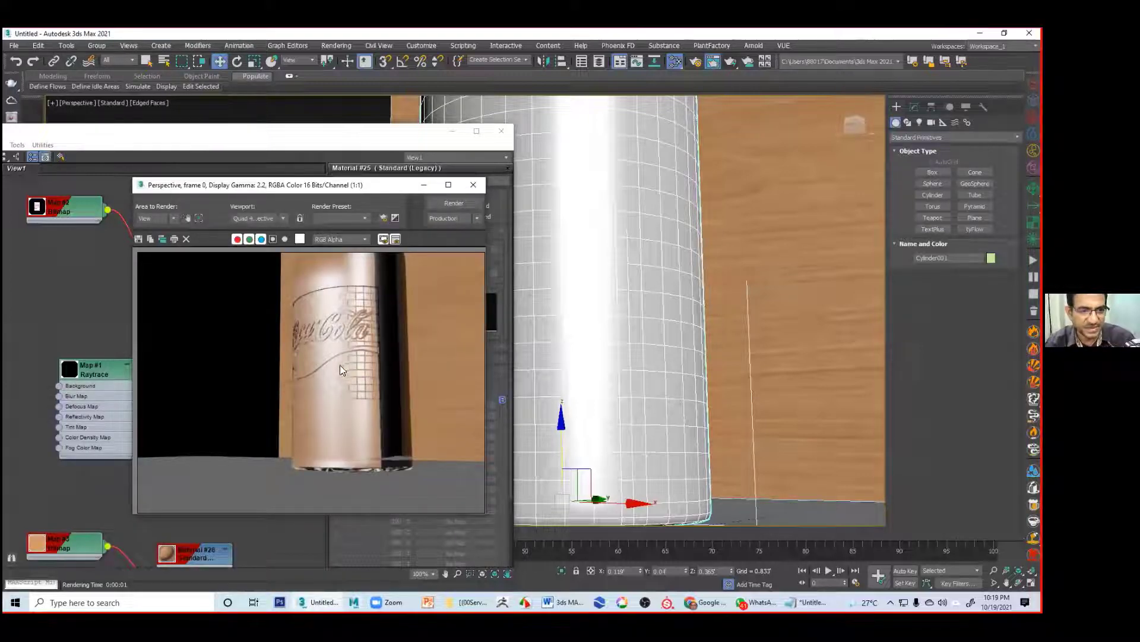
middle_click_drag(590, 369, 662, 155, "alt")
left_click(731, 61)
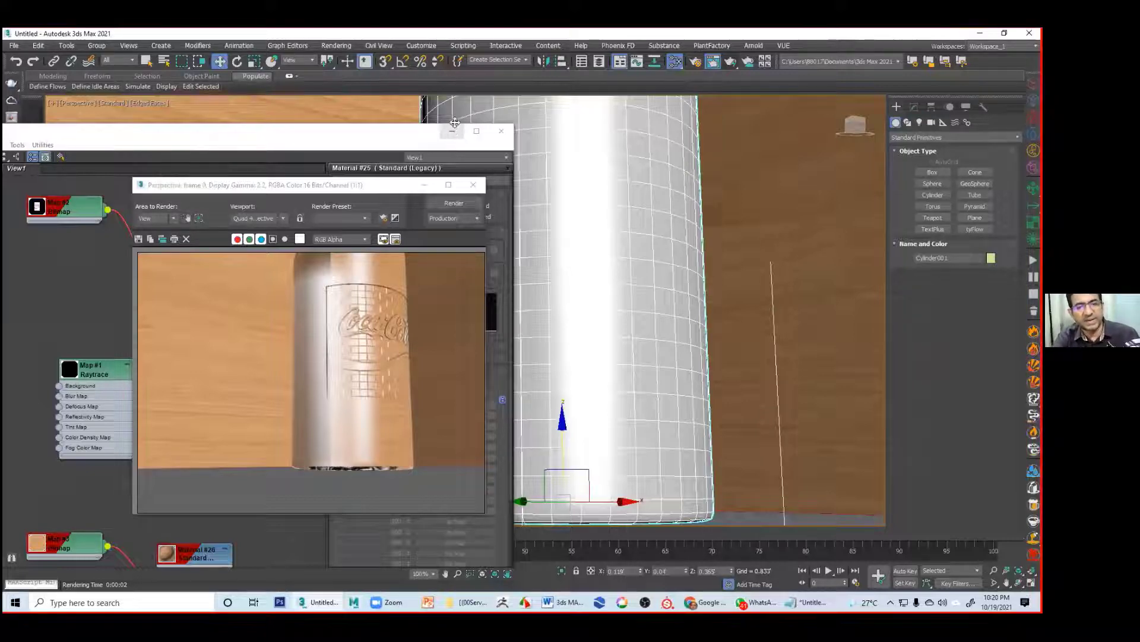
Step: Preview the black-and-white photo of two men at a desk and load it in place of coke.png in the bump bitmap
left_click(392, 143)
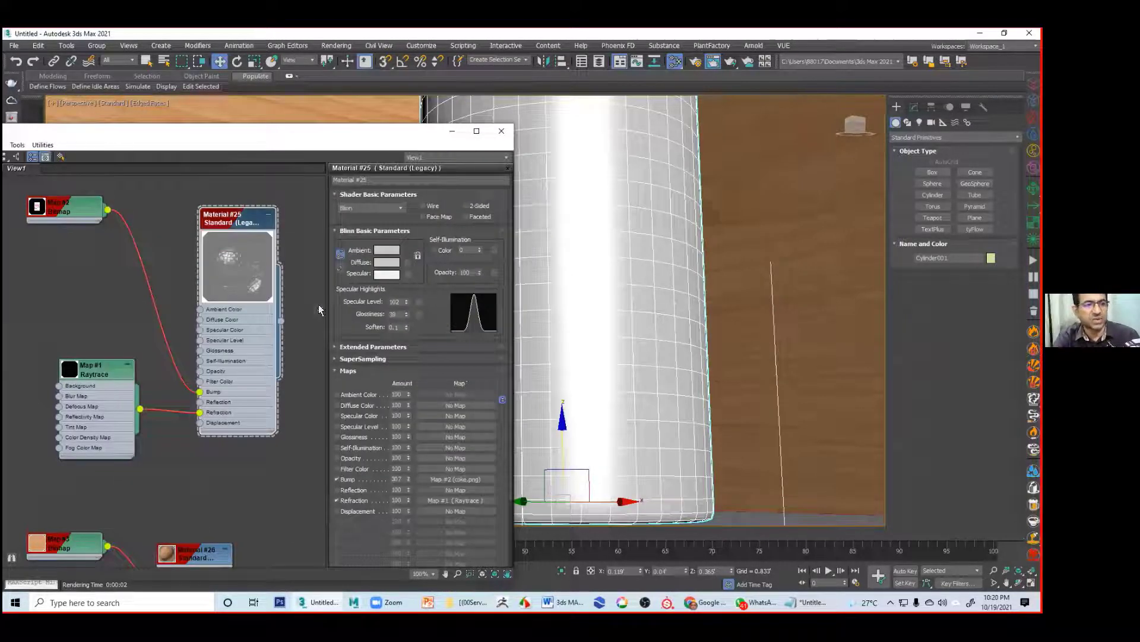
left_click_drag(333, 131, 510, 189)
double_click(214, 265)
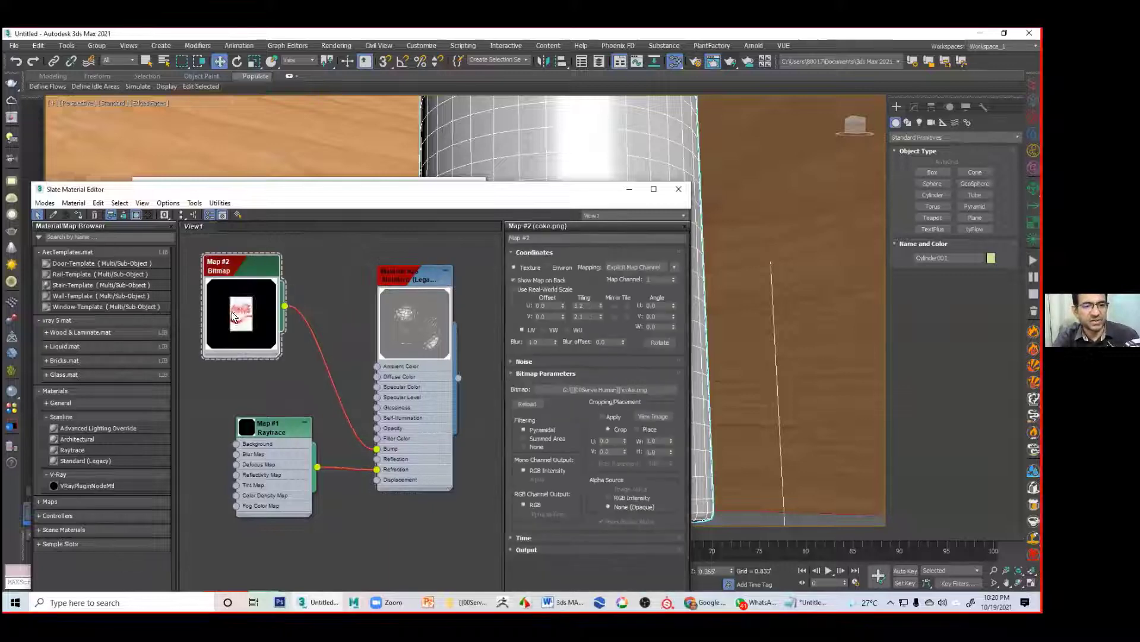
left_click(626, 386)
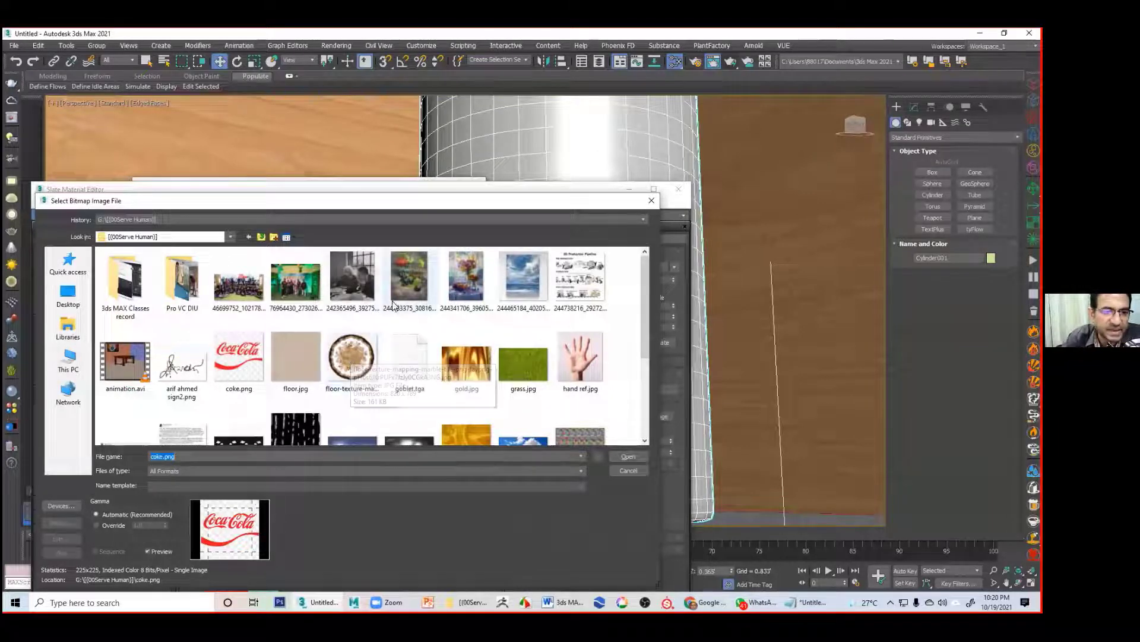
left_click(349, 279)
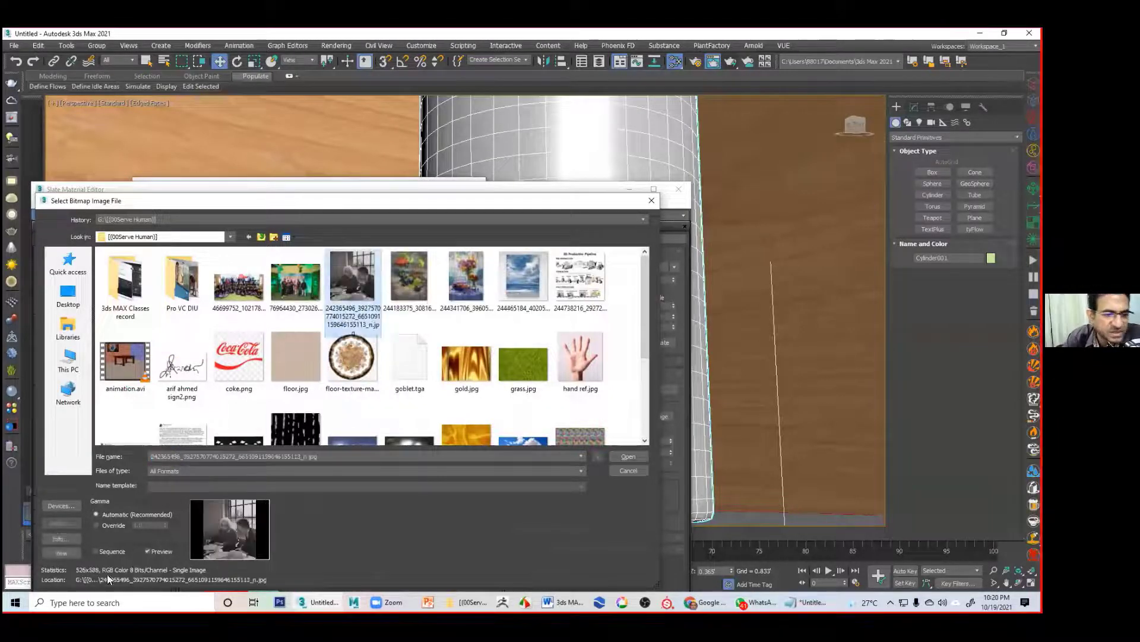
left_click(61, 553)
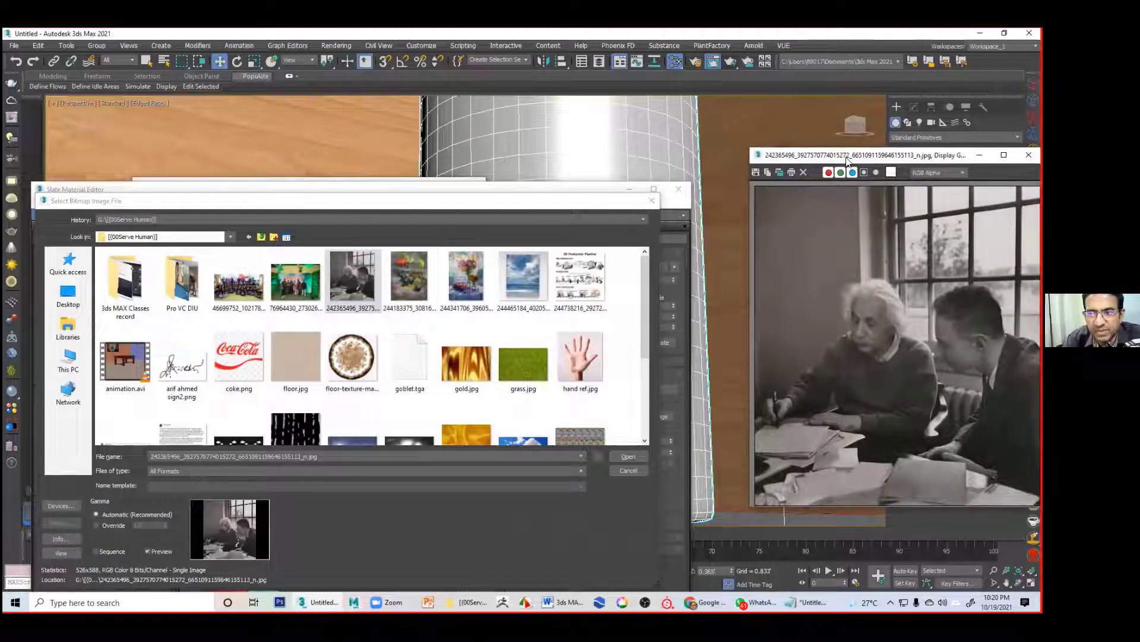
left_click_drag(690, 190, 690, 113)
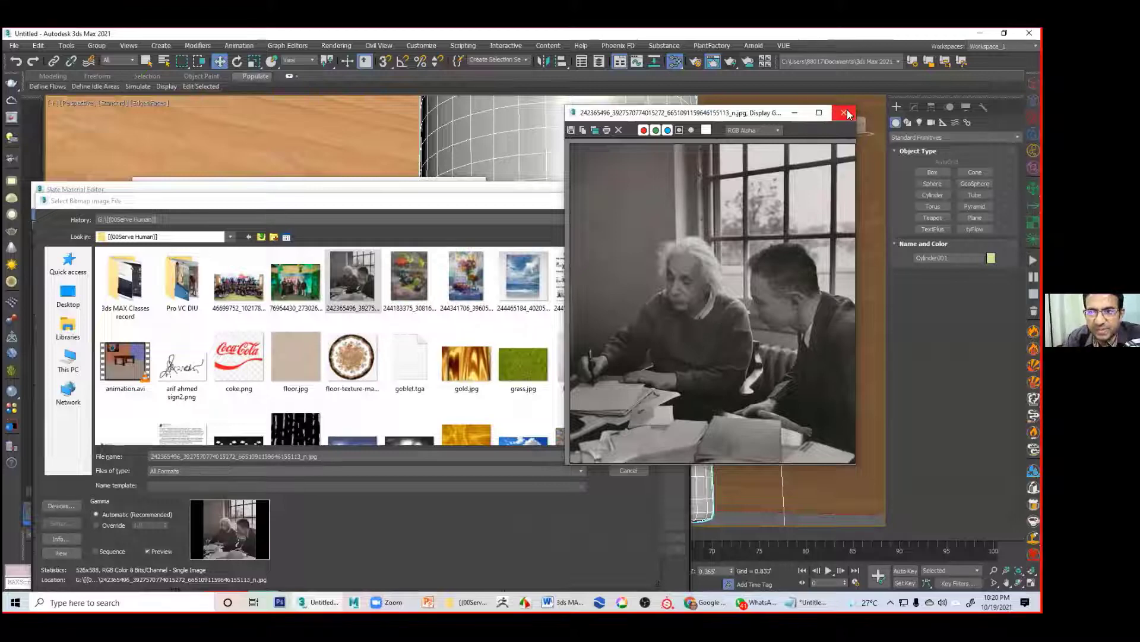
left_click(838, 114)
left_click(638, 458)
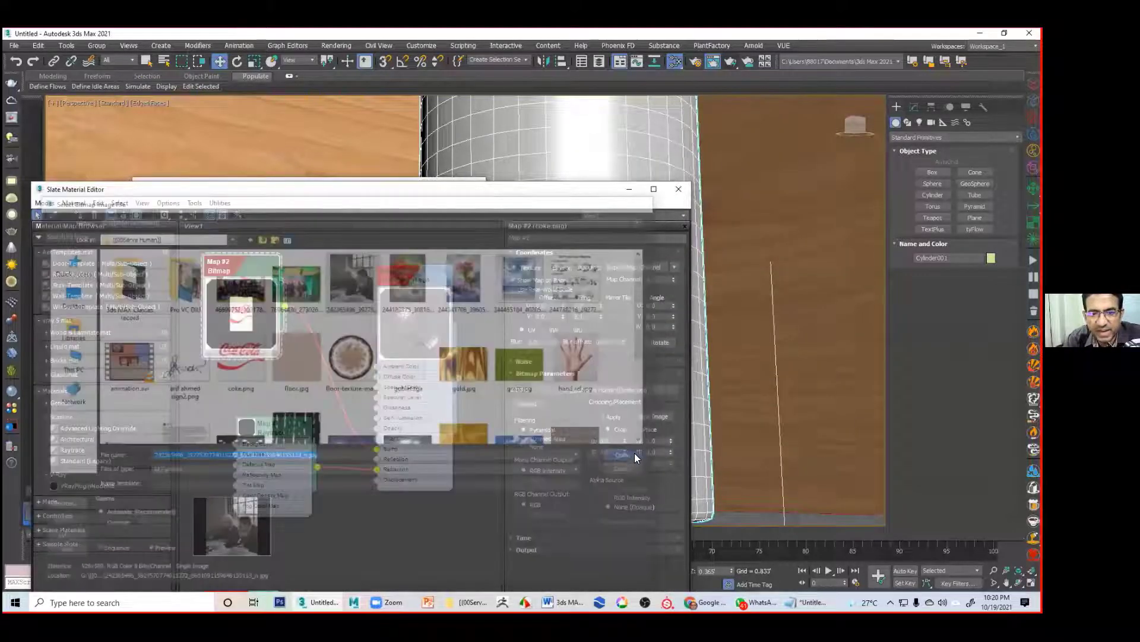
Step: Render the bottle with the photo bump from two angles to inspect the relief
left_click_drag(514, 195, 196, 245)
left_click(730, 61)
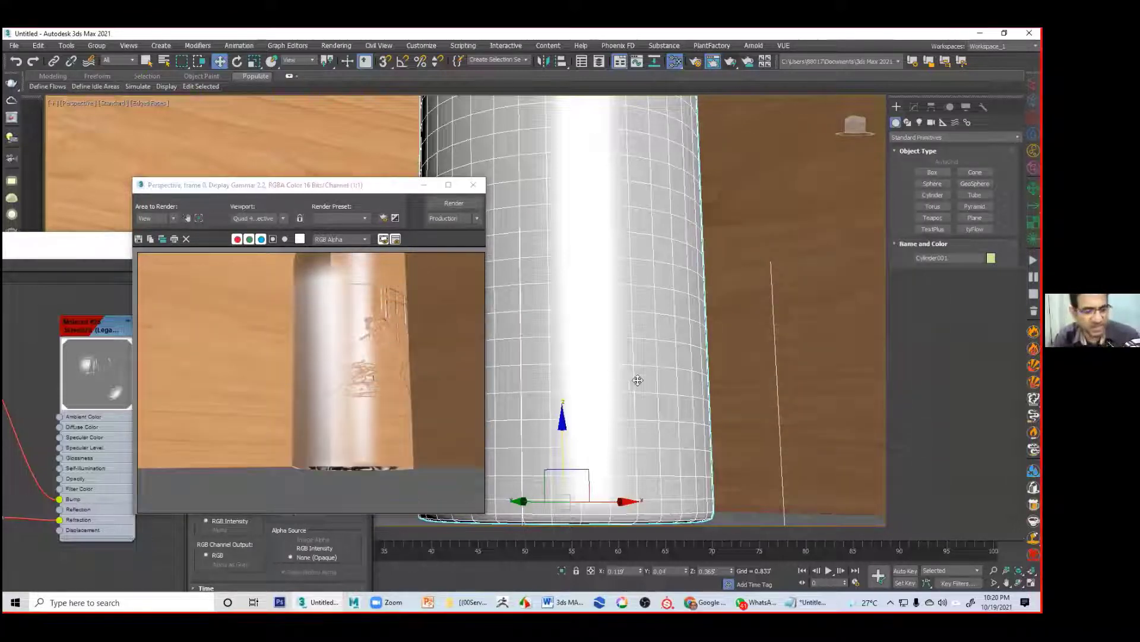
middle_click_drag(634, 364, 620, 331, "alt")
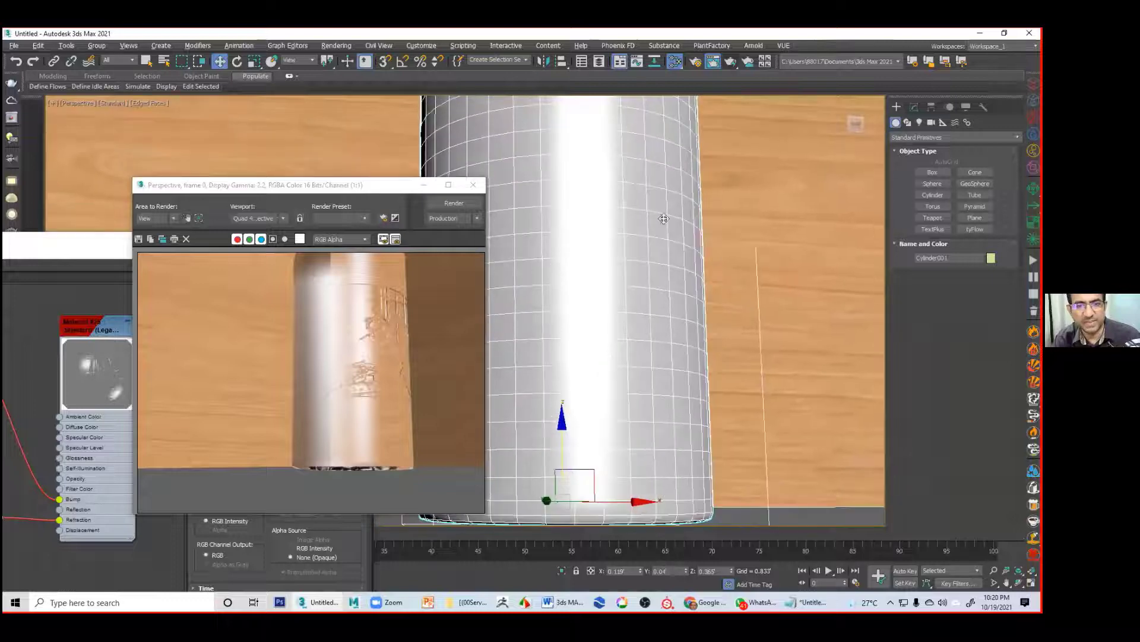
left_click(728, 62)
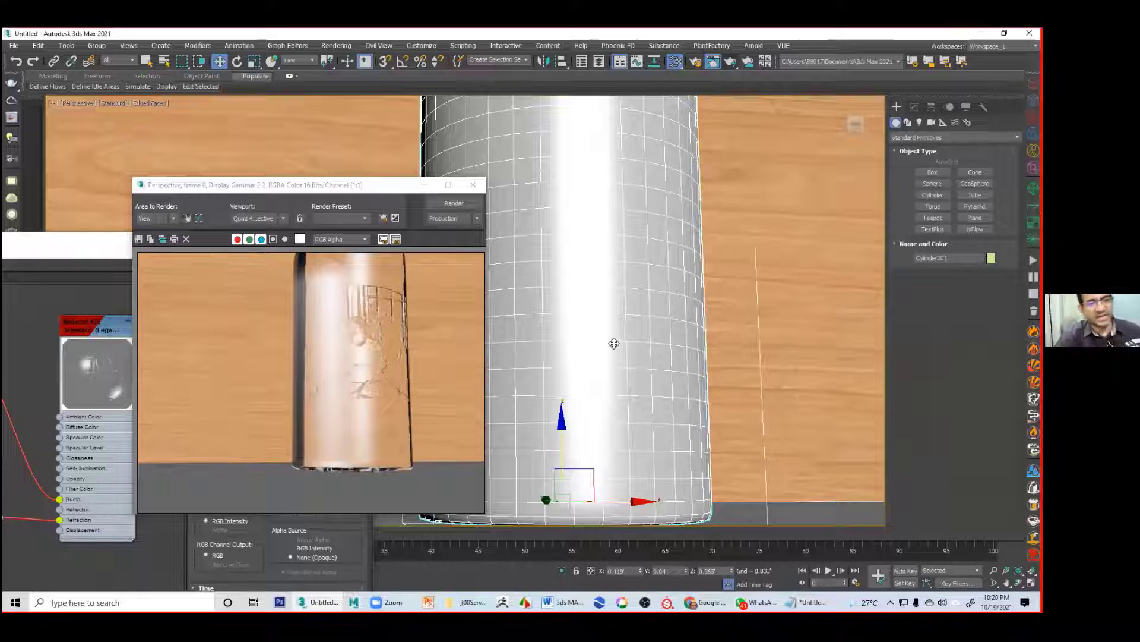
middle_click_drag(631, 316, 692, 326, "alt")
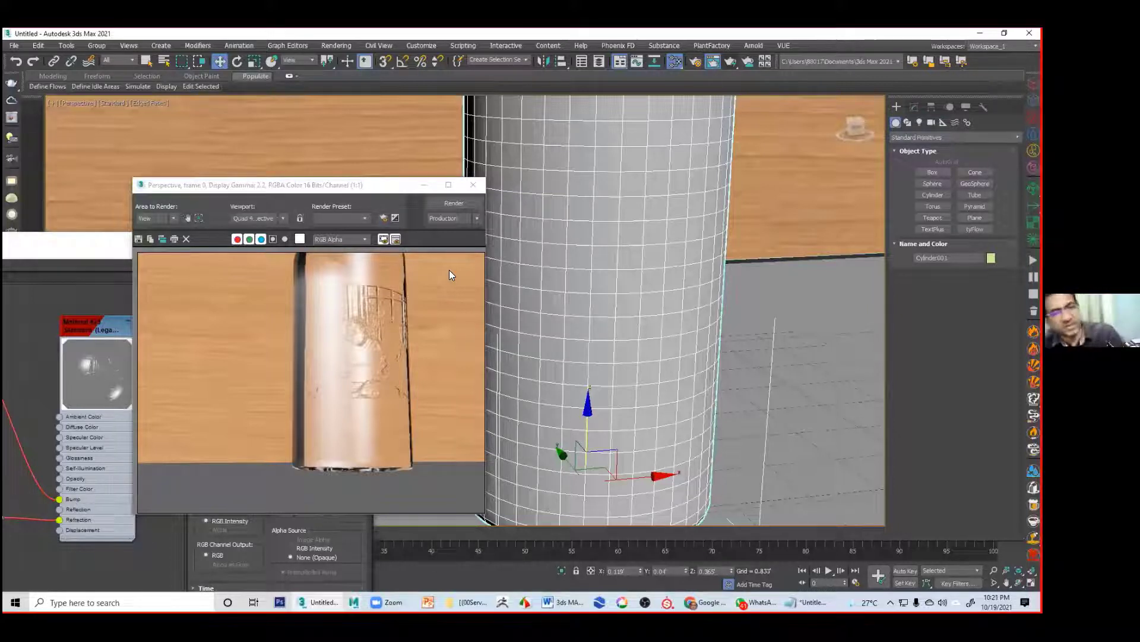
Step: Disable the bottle material's Refraction map and change its diffuse color to a bright saturated yellow
left_click(61, 260)
double_click(210, 287)
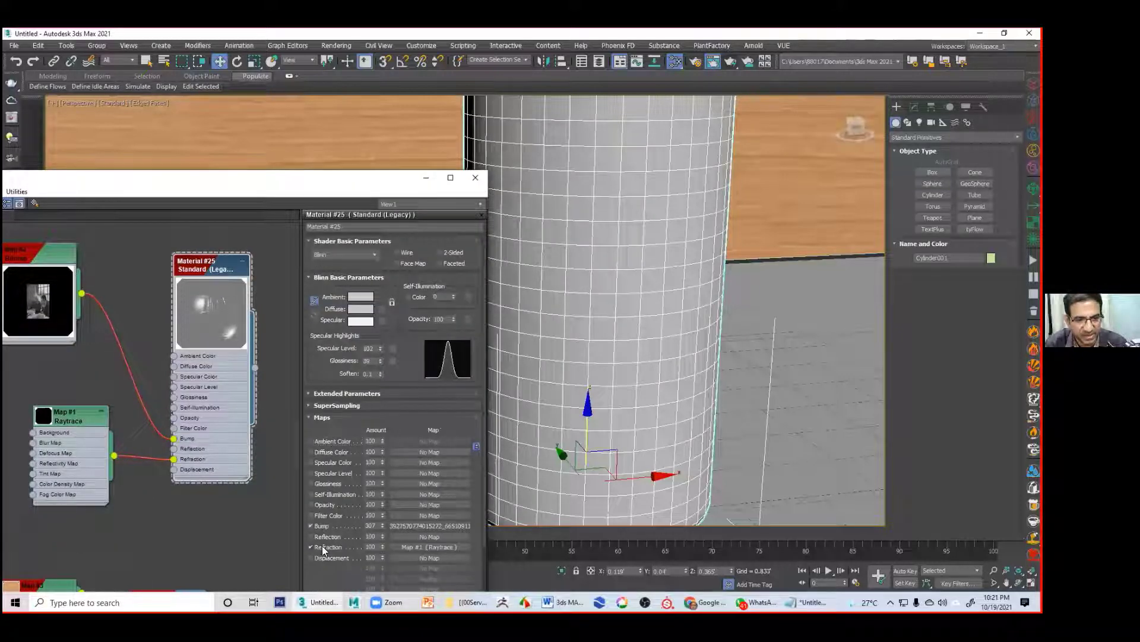
left_click(317, 547)
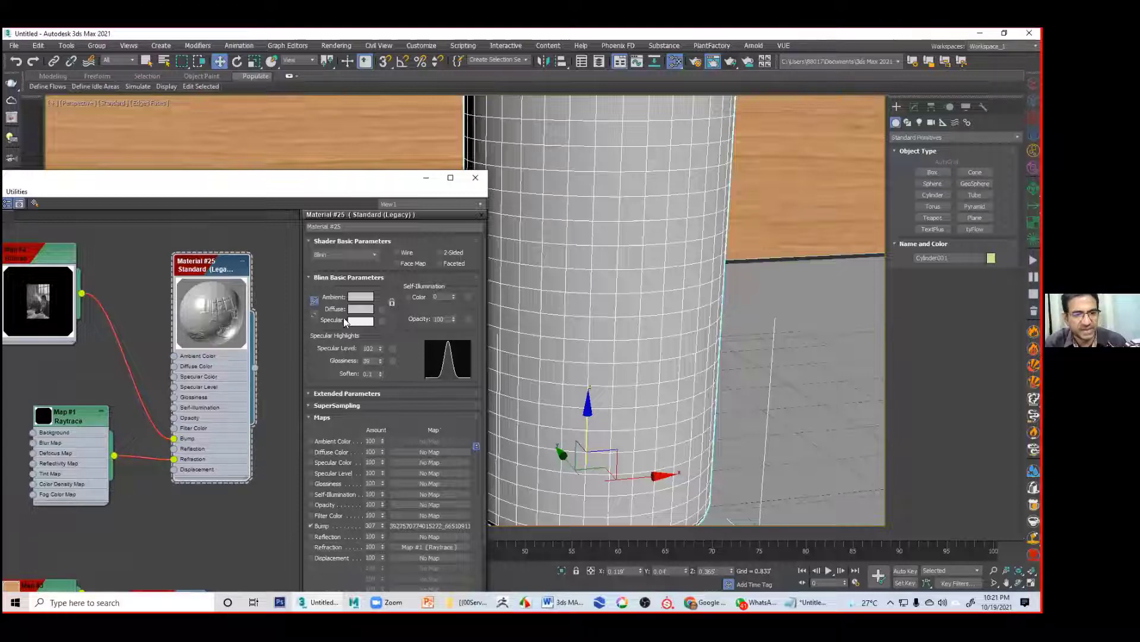
left_click(361, 309)
left_click(235, 111)
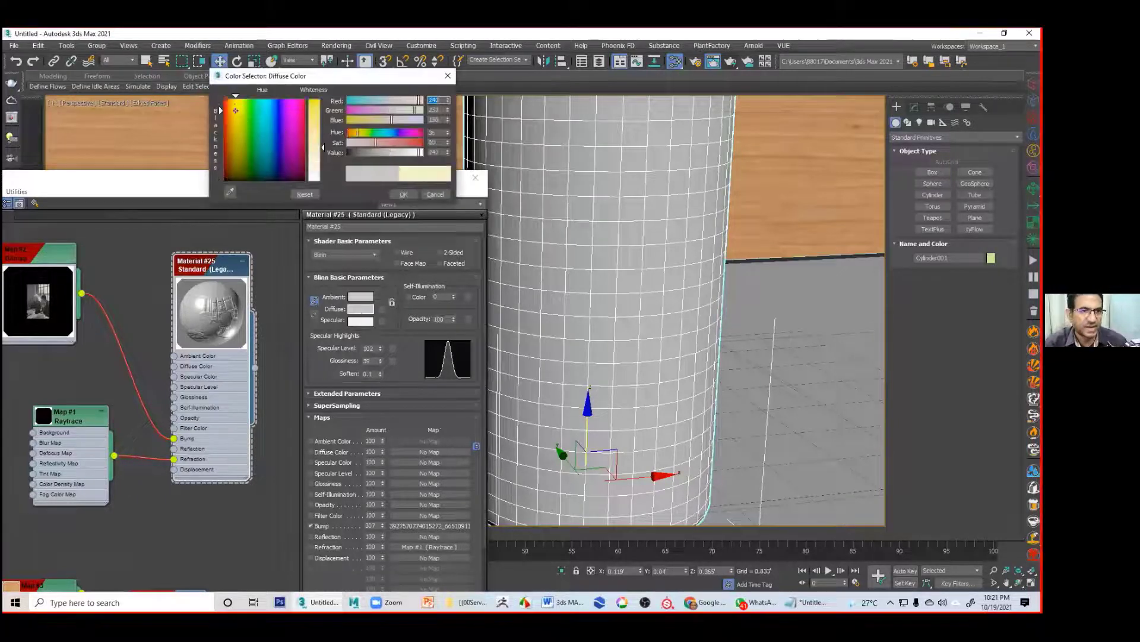
left_click_drag(235, 111, 236, 97)
left_click_drag(322, 109, 322, 102)
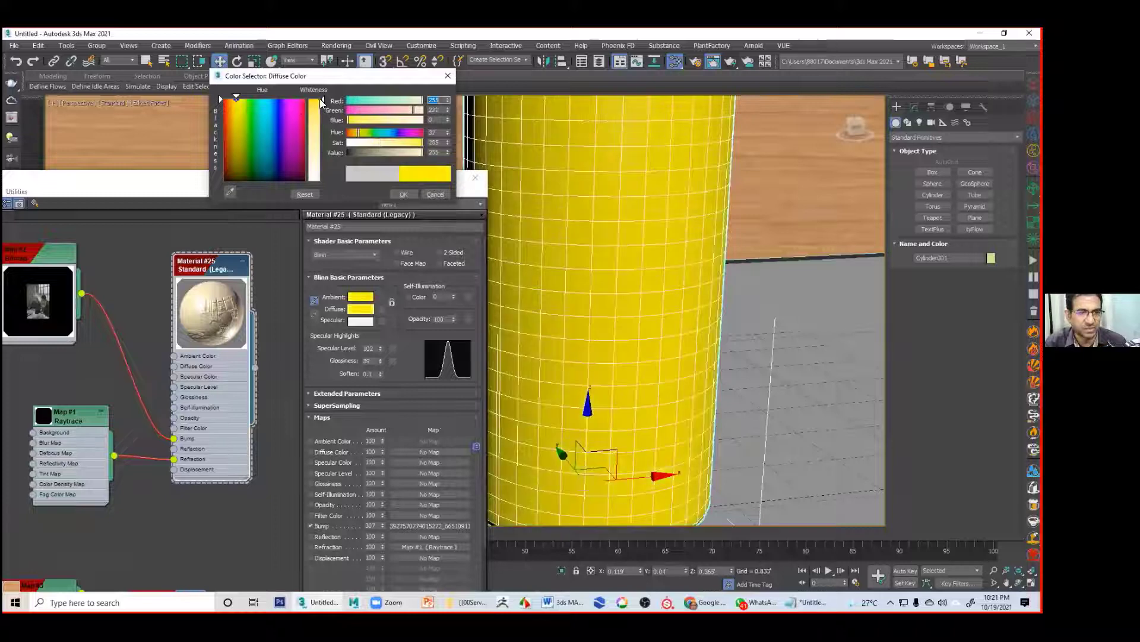
Step: Switch the bottle material's shader to Metal, raise its specular level and glossiness, and accept the yellow diffuse color
left_click(350, 253)
left_click(344, 255)
left_click(341, 254)
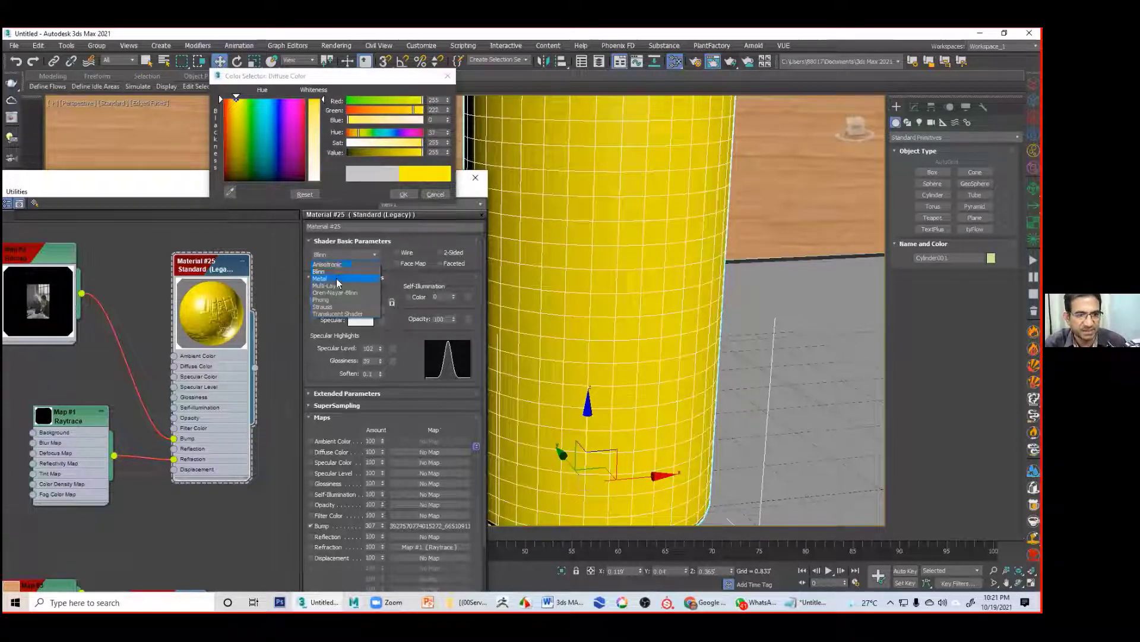
left_click(336, 278)
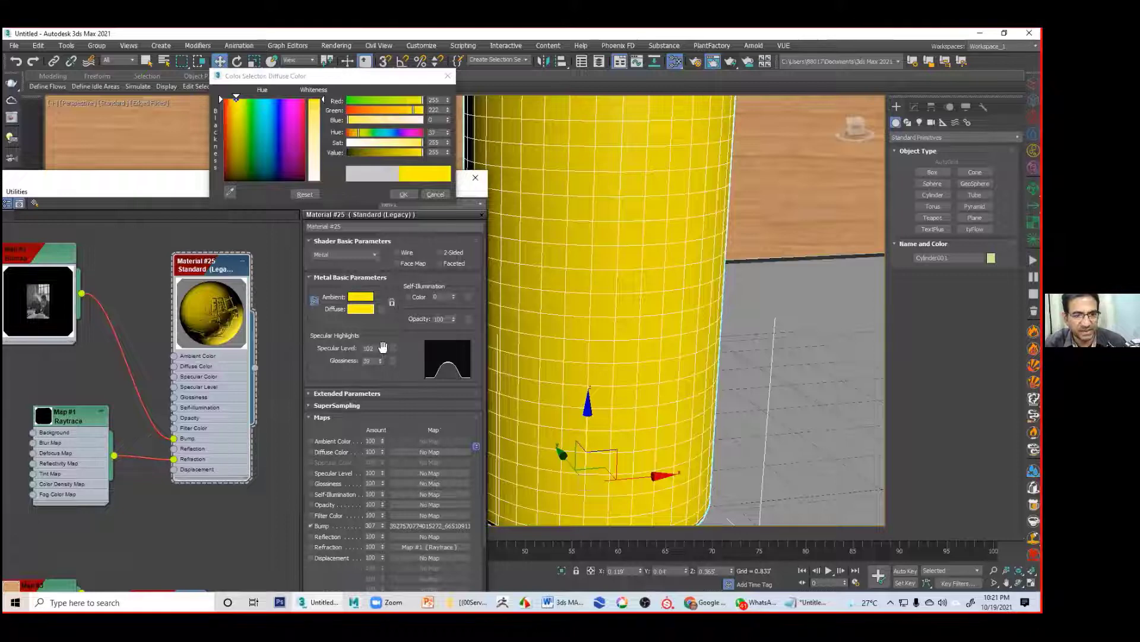
mouse_move(380, 348)
left_mouse_down()
mouse_move(394, 143)
mouse_move(396, 158)
left_mouse_up()
left_click_drag(381, 362, 390, 344)
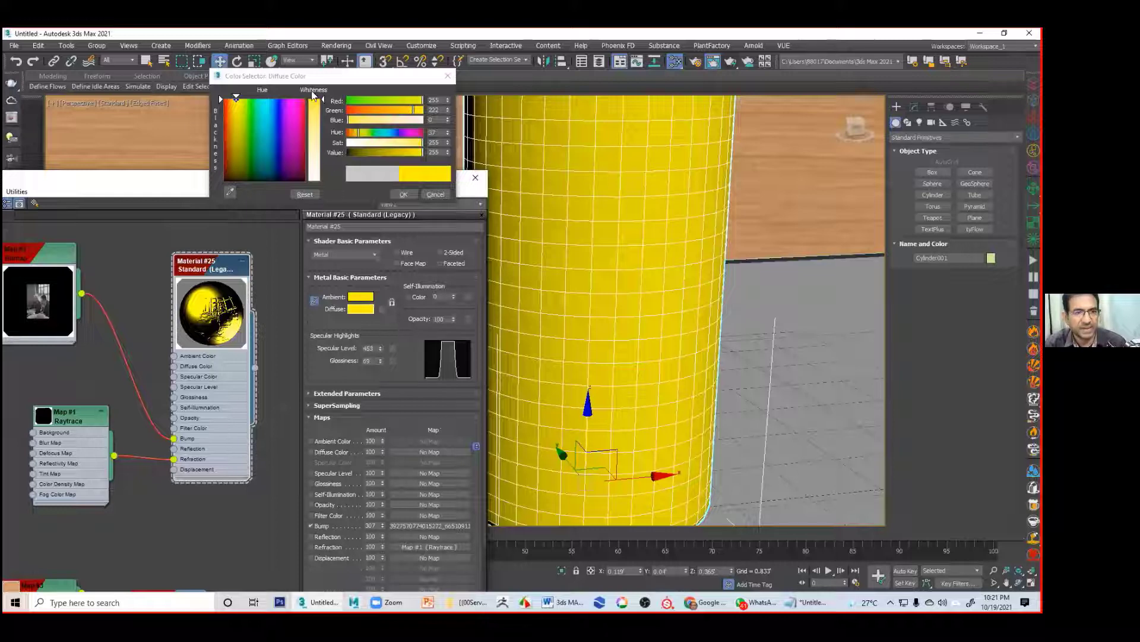
left_click(404, 194)
Step: Render the yellow metal bottle in close-up from two angles to check the photo's relief
middle_click_drag(575, 287, 612, 214, "alt")
left_click(730, 63)
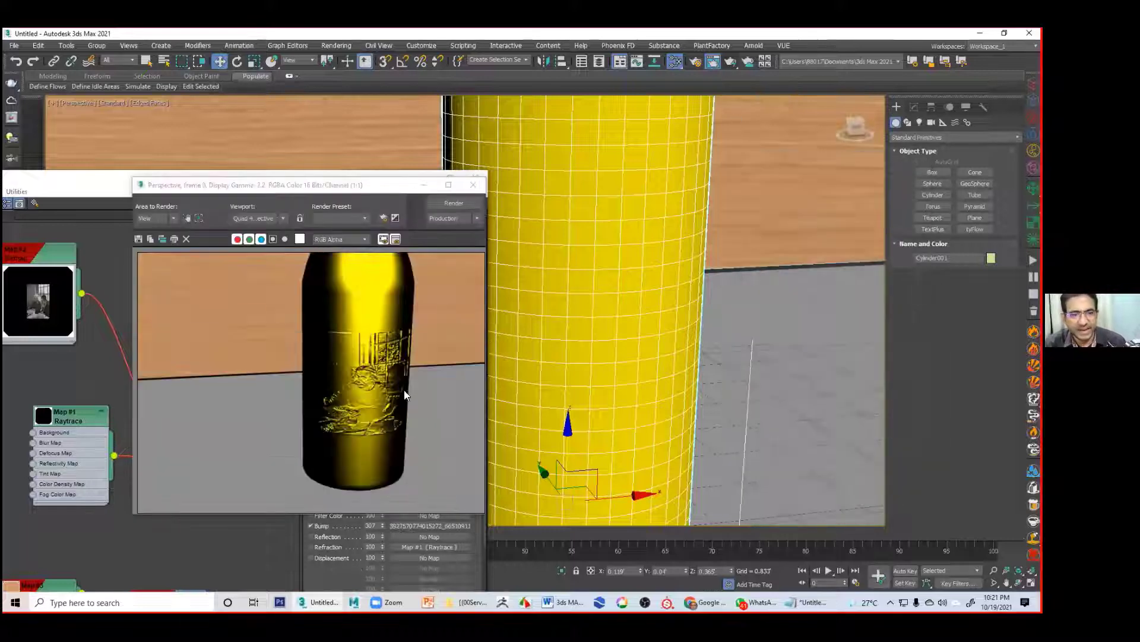
middle_click_drag(651, 410, 631, 382, "alt")
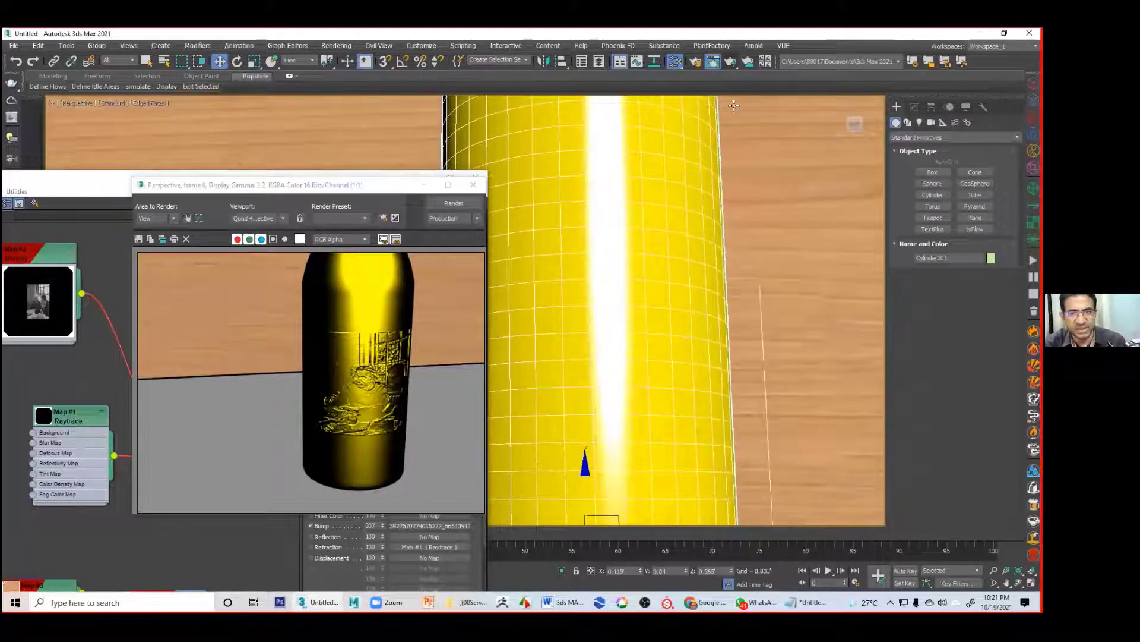
left_click(730, 62)
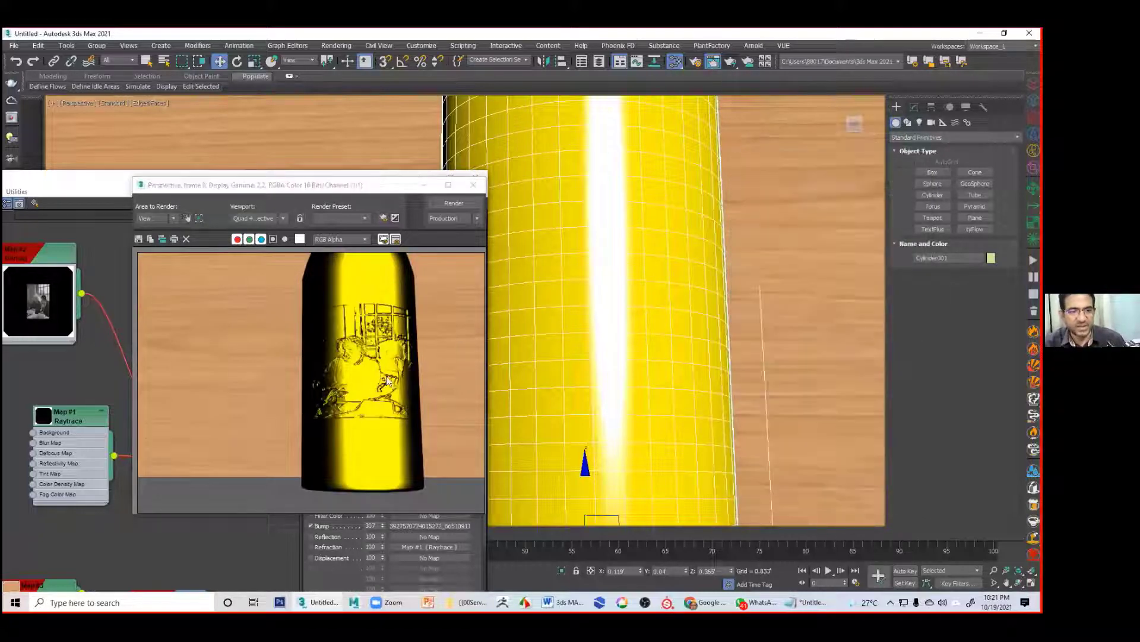
Step: Render the entire yellow bottle from a distant view and from a closer view showing the floor
scroll(702, 326, "down", 5)
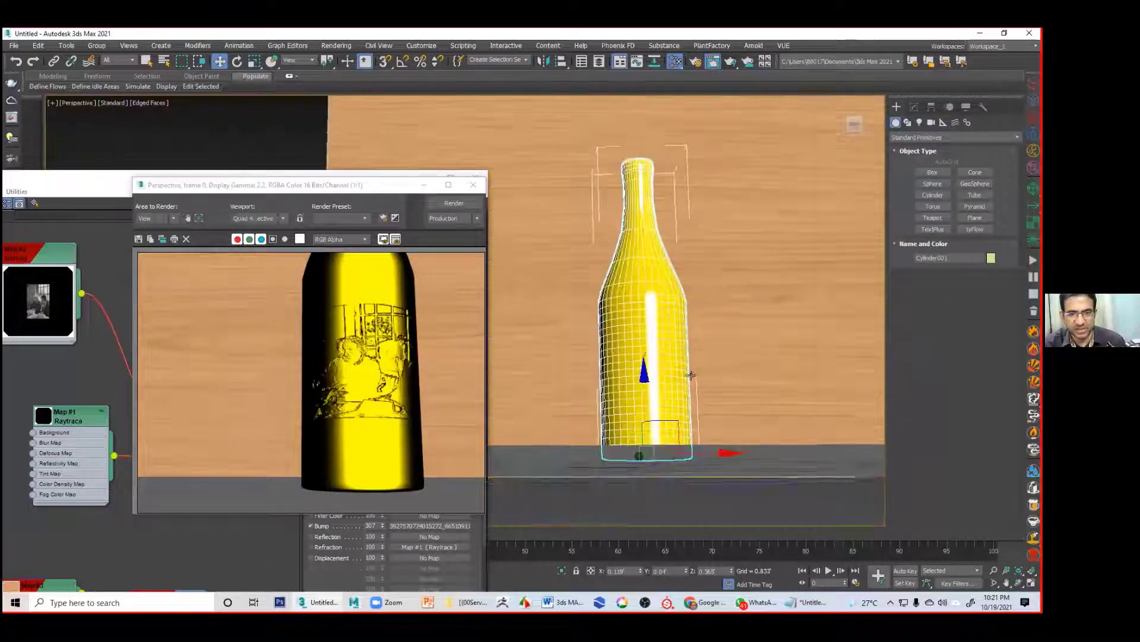
left_click(730, 63)
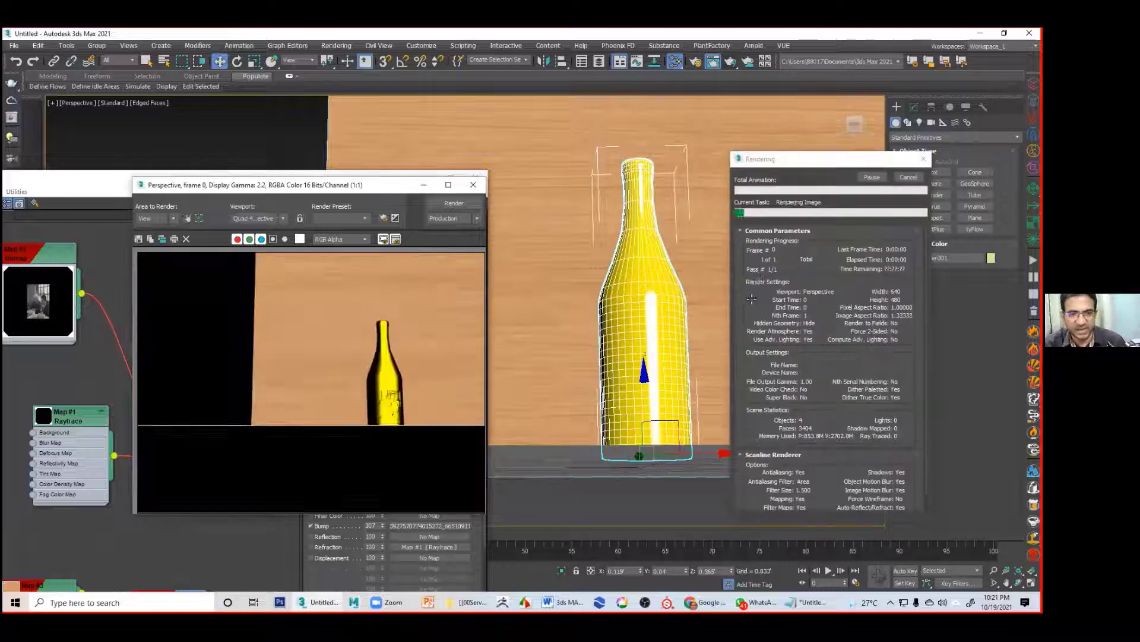
scroll(619, 373, "up", 3)
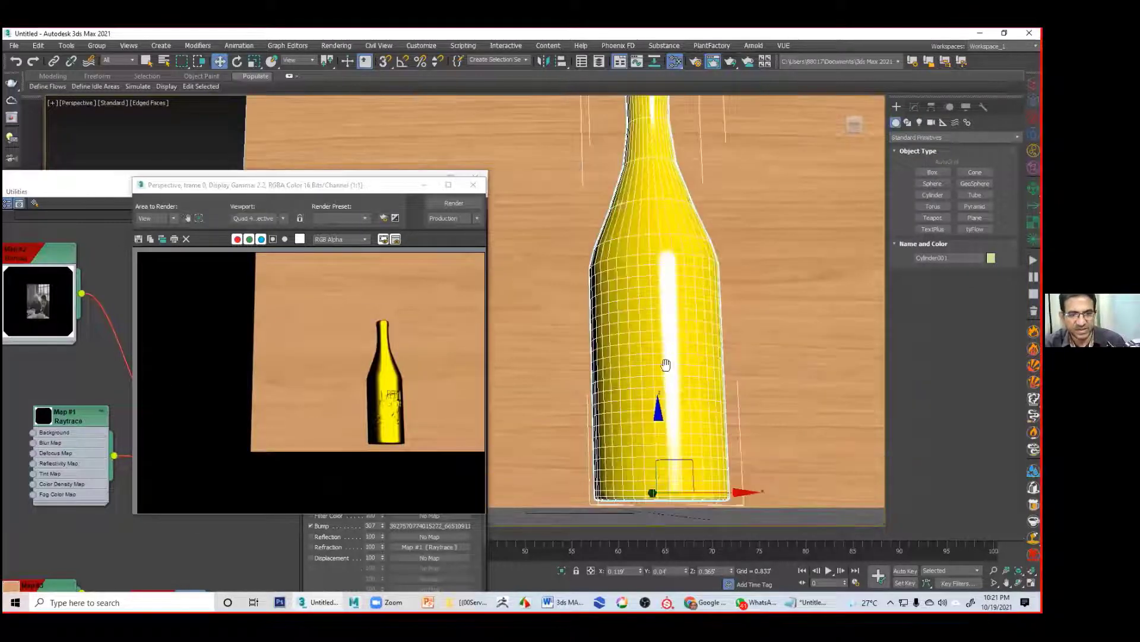
middle_click_drag(673, 377, 665, 347)
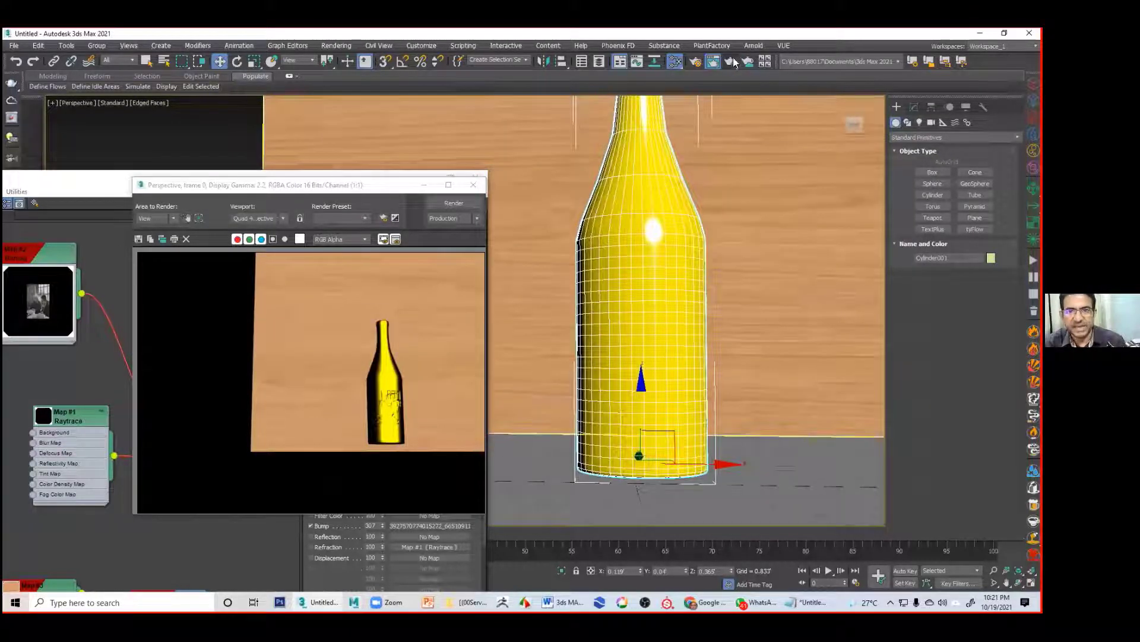
left_click(731, 62)
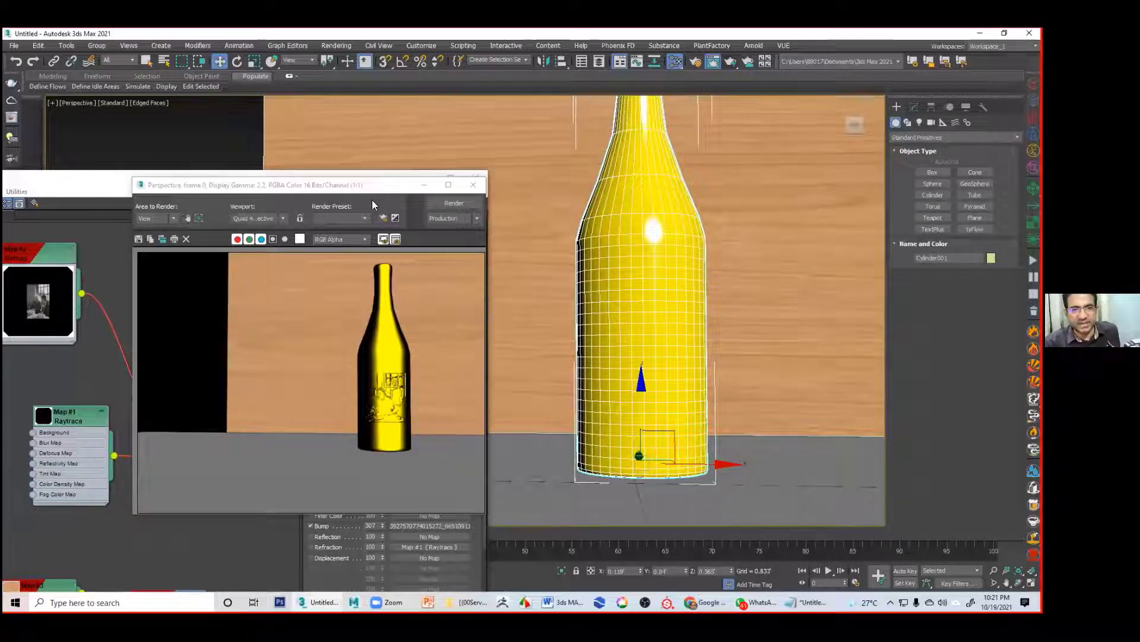
Step: Minimize the material editor and move the render window down to clear the viewport
left_click_drag(258, 184, 98, 207)
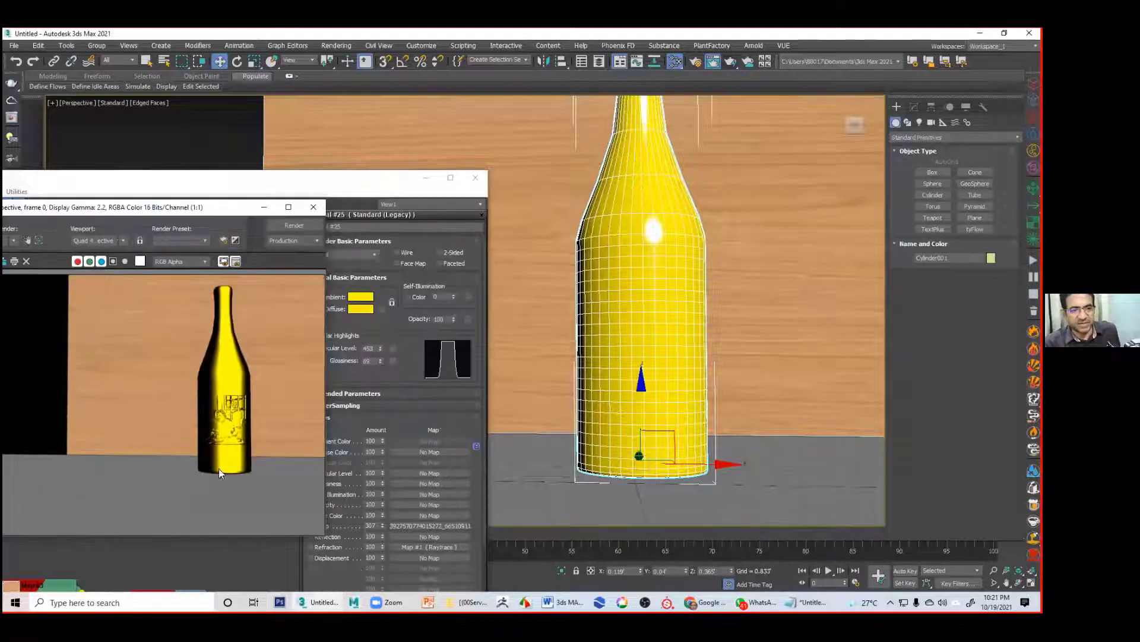
left_click(426, 177)
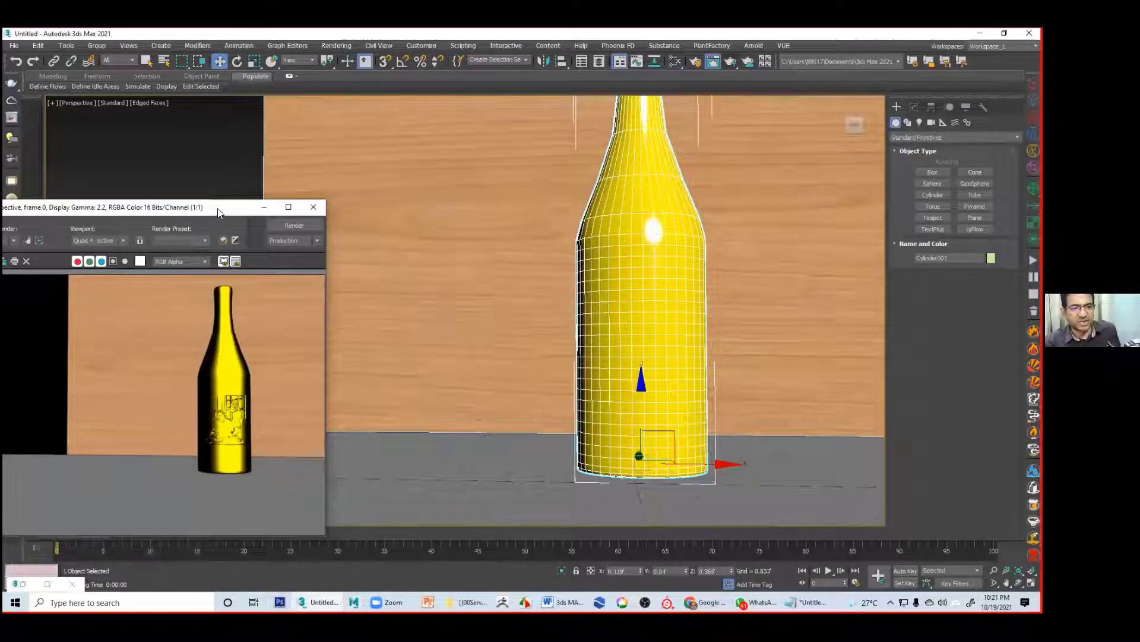
left_click_drag(218, 210, 289, 498)
middle_click_drag(700, 326, 608, 336)
middle_click_drag(617, 269, 685, 398, "alt")
scroll(585, 295, "down", 5)
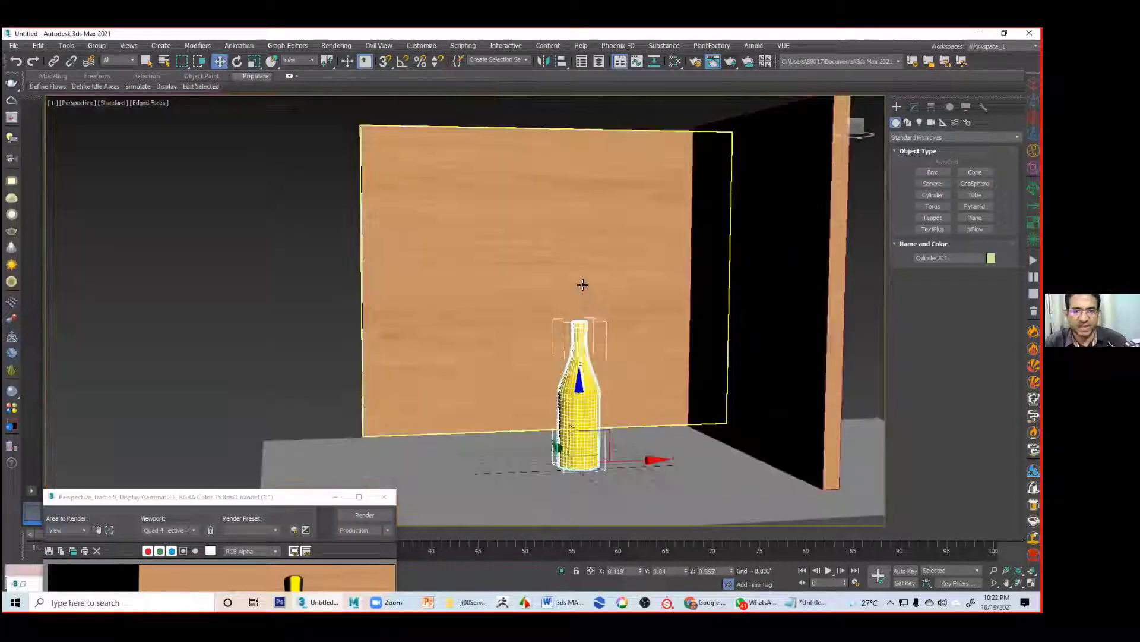
scroll(582, 292, "up", 5)
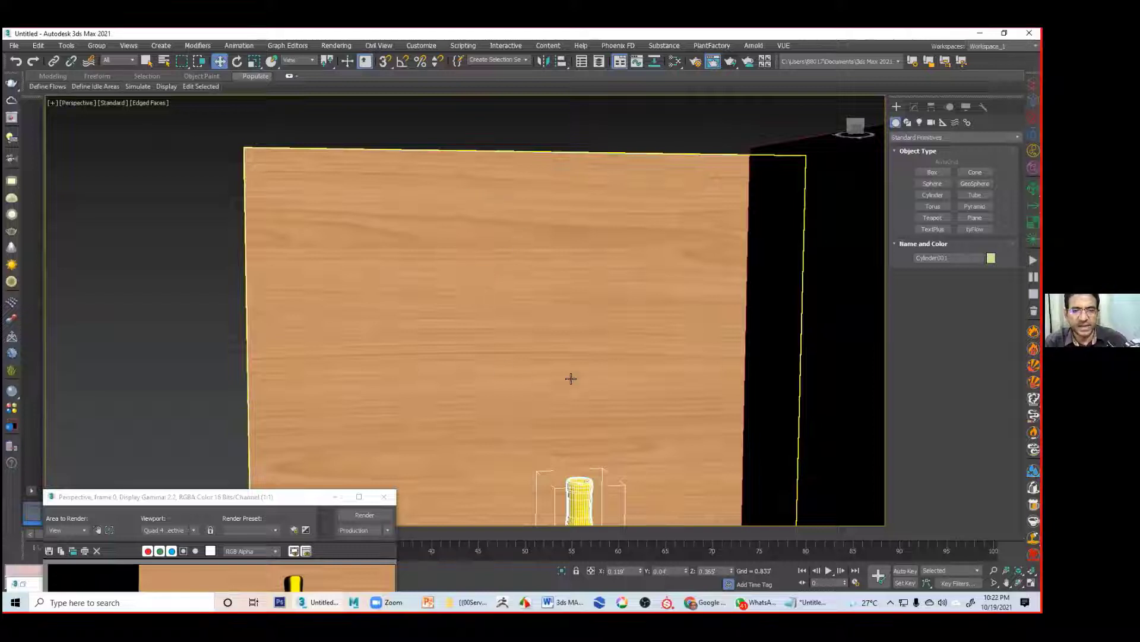
middle_click_drag(555, 326, 520, 258)
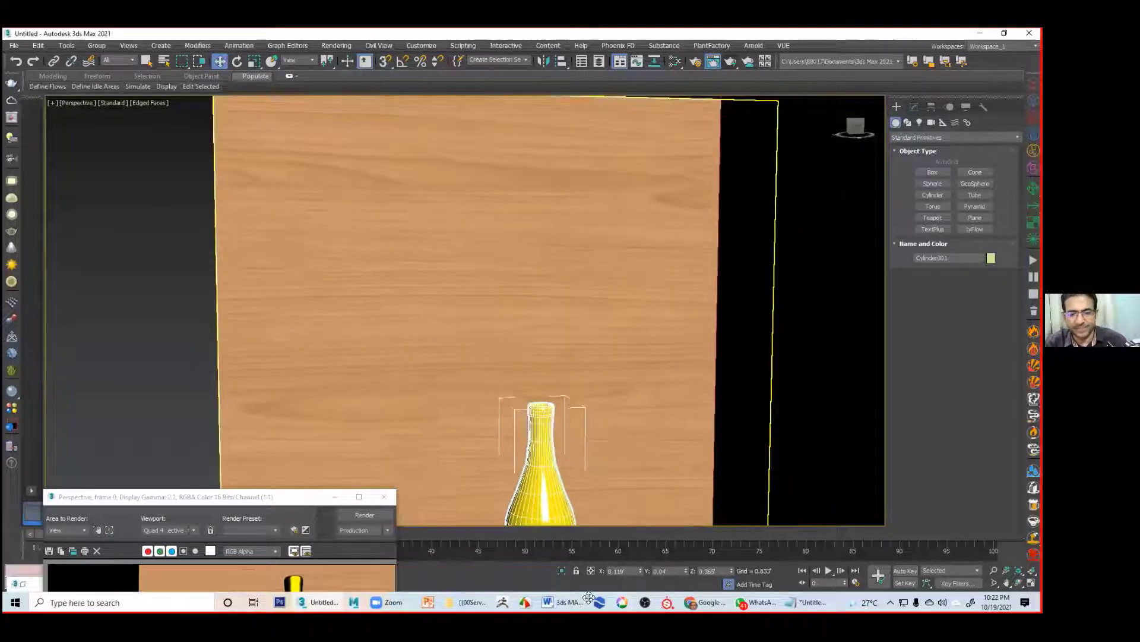
mouse_move(757, 602)
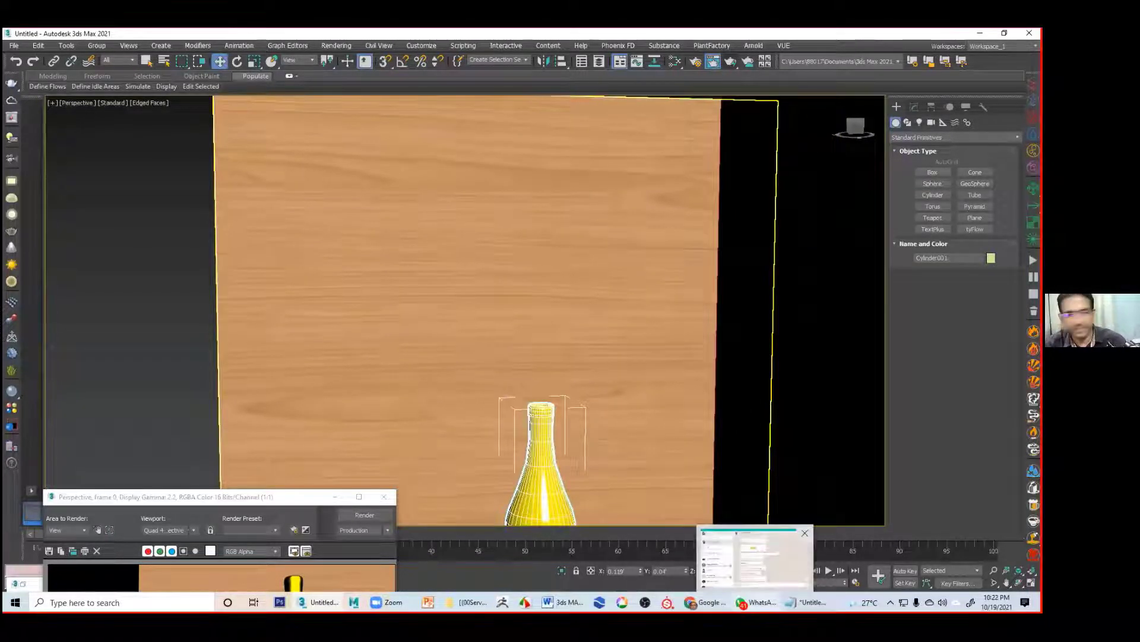
Step: Create a box about 10.4 ft long, 11.8 ft wide and 2.6 ft high in front of the bottle and raise it above the floor
middle_click_drag(583, 357, 607, 268)
scroll(542, 326, "down", 3)
middle_click_drag(596, 445, 556, 361)
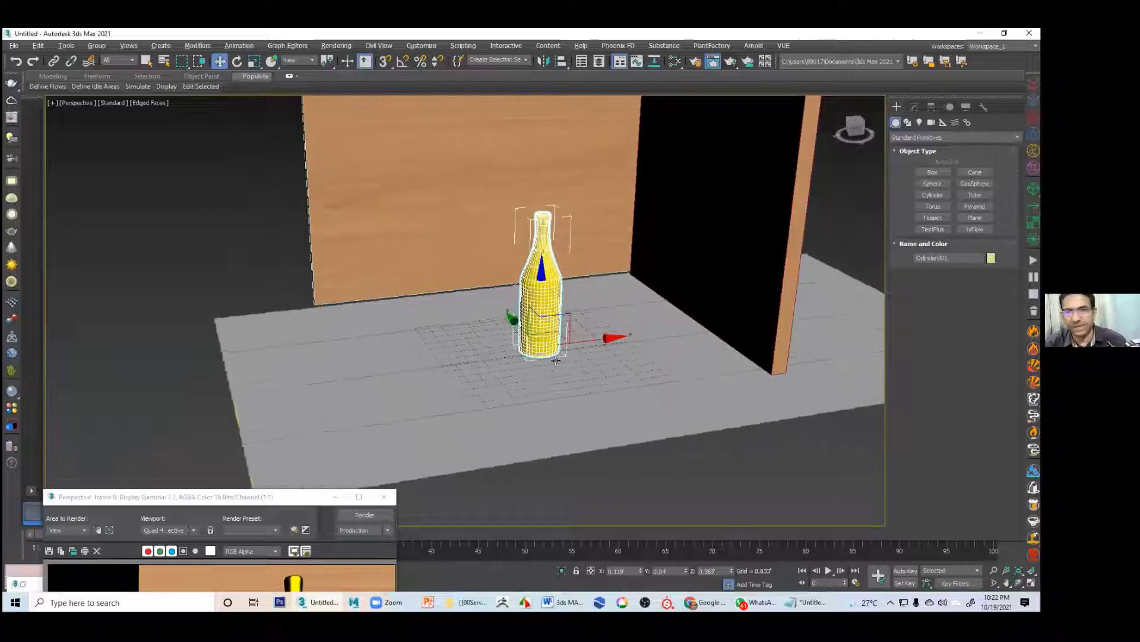
middle_click_drag(489, 316, 466, 339)
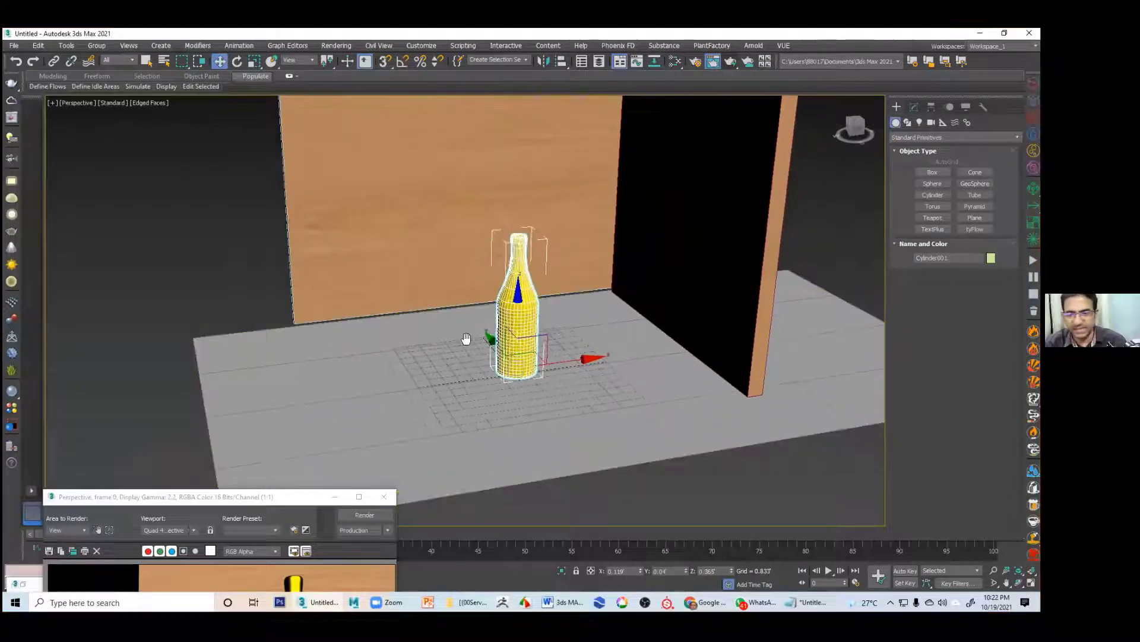
middle_click_drag(641, 380, 662, 344)
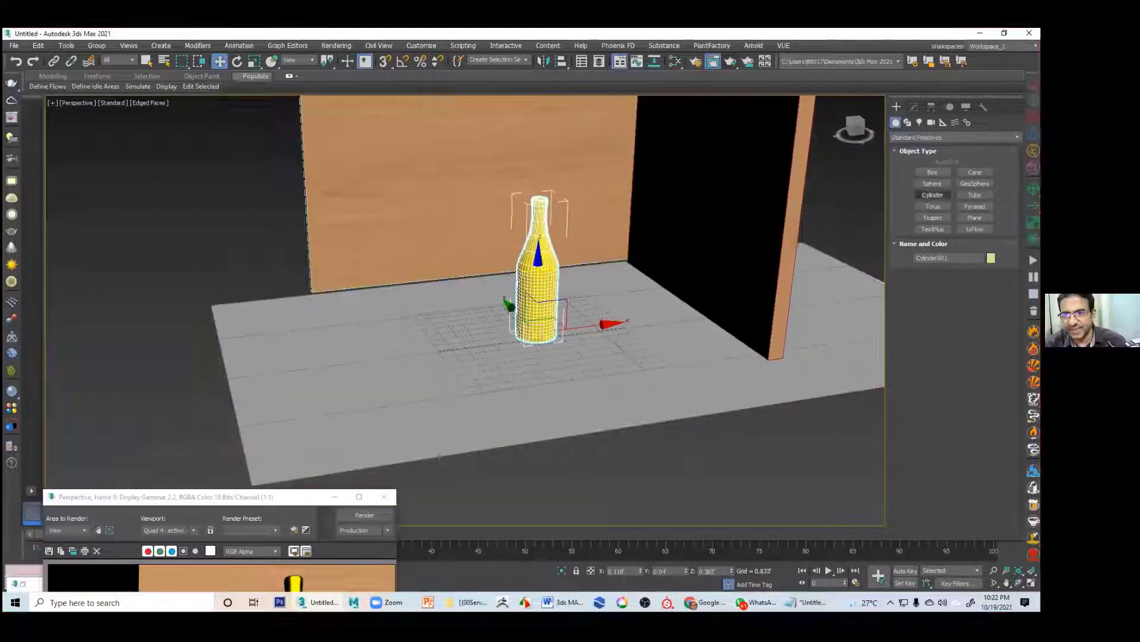
left_click(931, 173)
left_click_drag(267, 342, 546, 436)
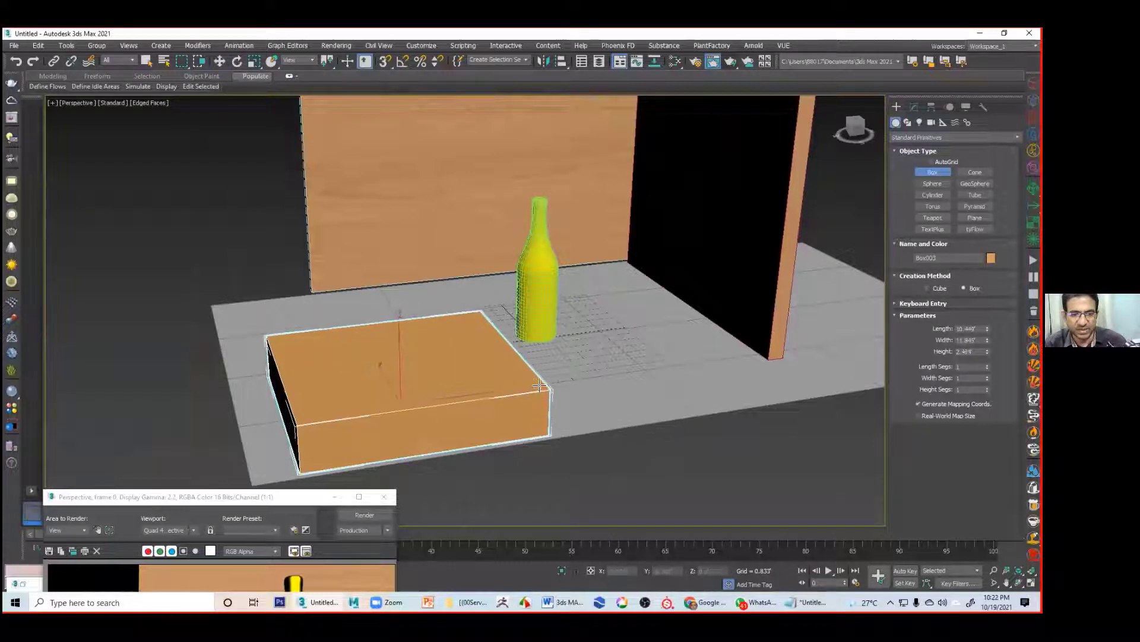
key("w")
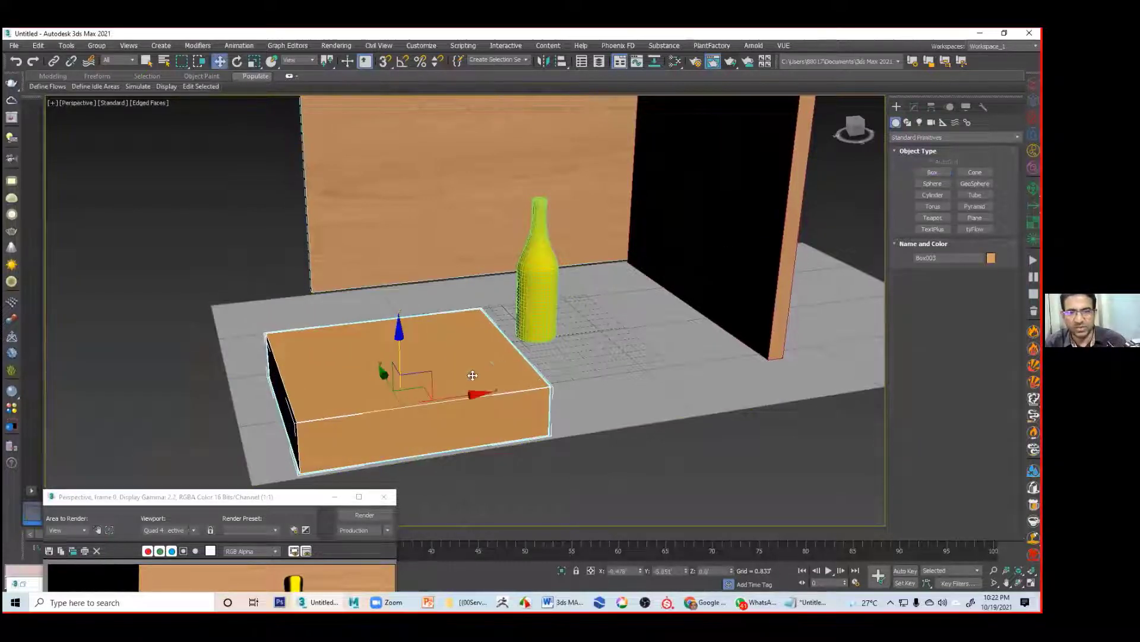
left_click_drag(399, 351, 398, 308)
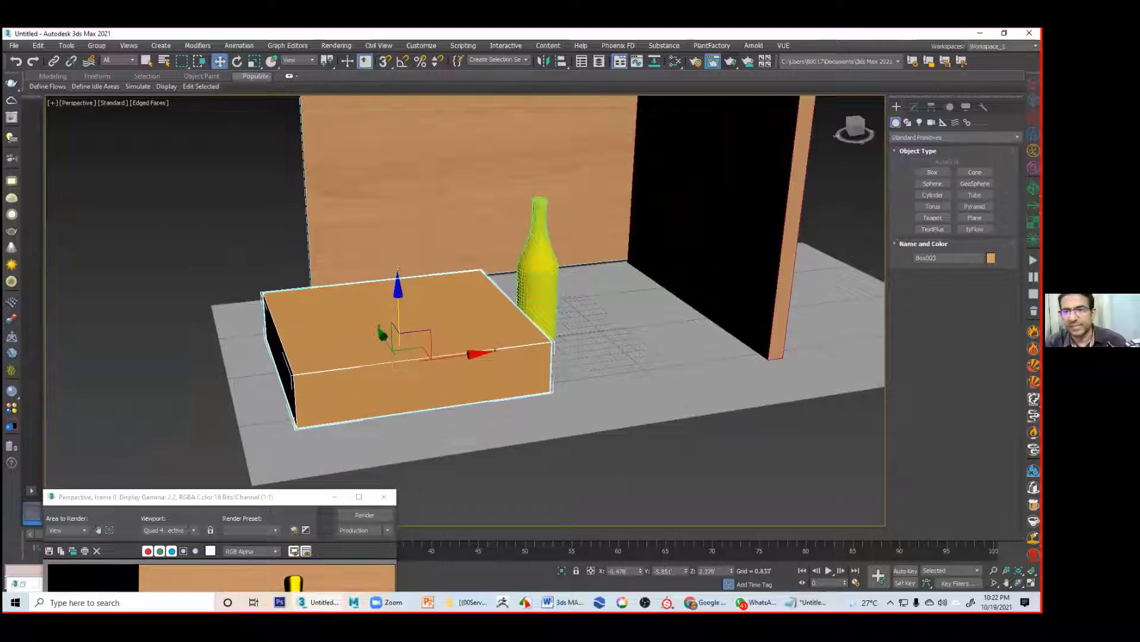
Step: Set the new box's length and width segments to 5 and its height segments to 2
left_click(914, 106)
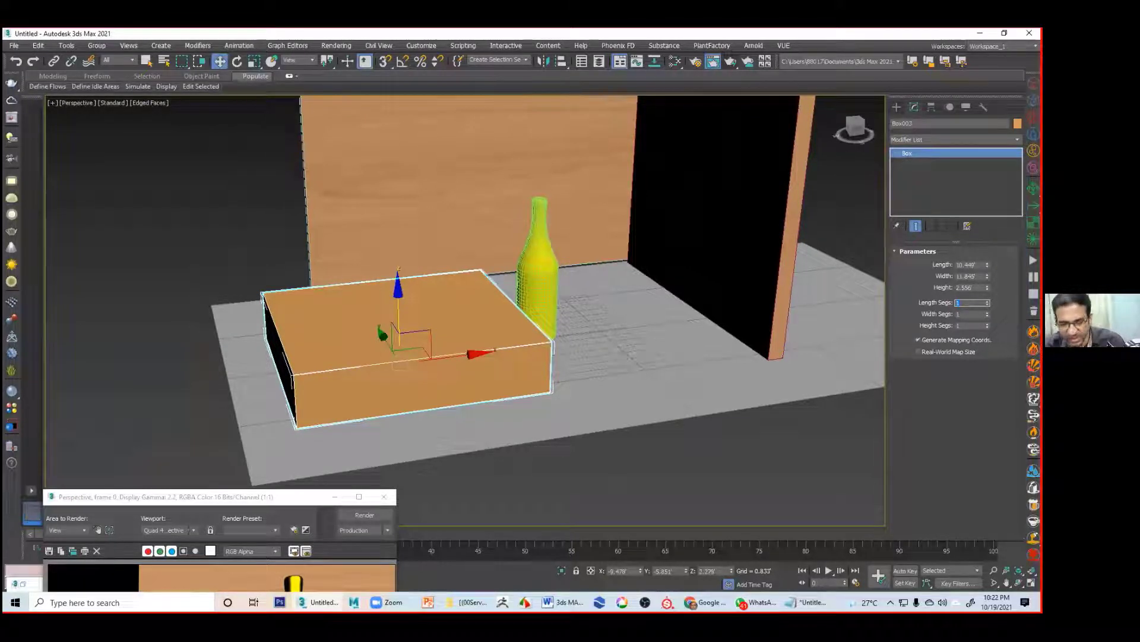
type("5")
key("Tab")
type("5")
key("Return")
mouse_move(364, 378)
middle_mouse_down("alt")
mouse_move(383, 377)
mouse_move(374, 372)
middle_mouse_up("alt")
left_click(987, 324)
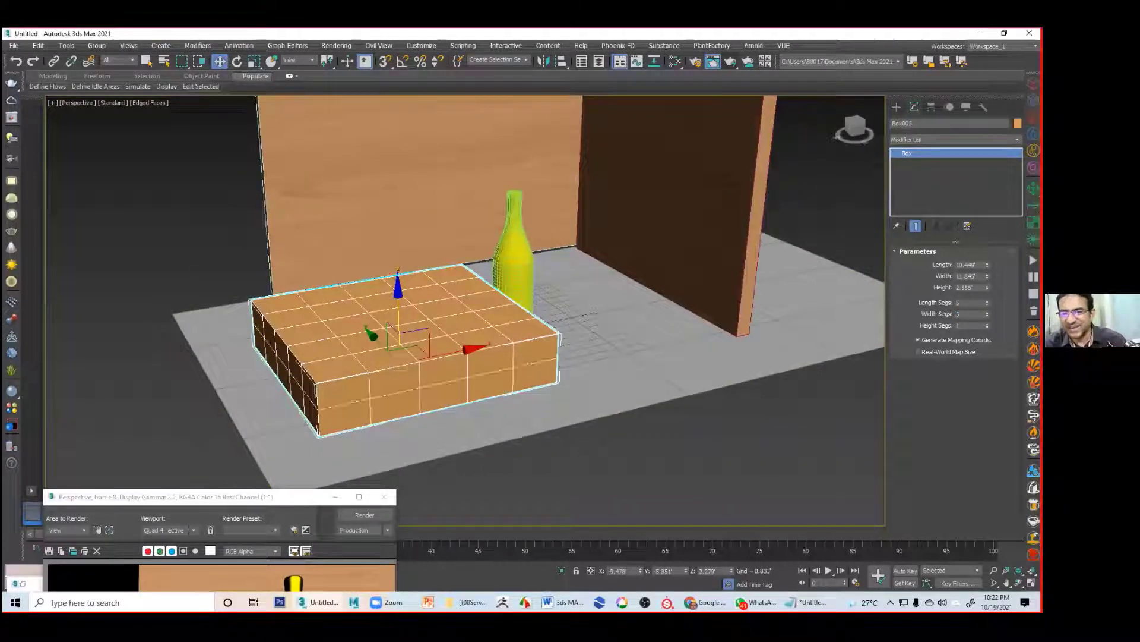
Step: Convert the segmented box to an Editable Poly
right_click(393, 366)
mouse_move(460, 480)
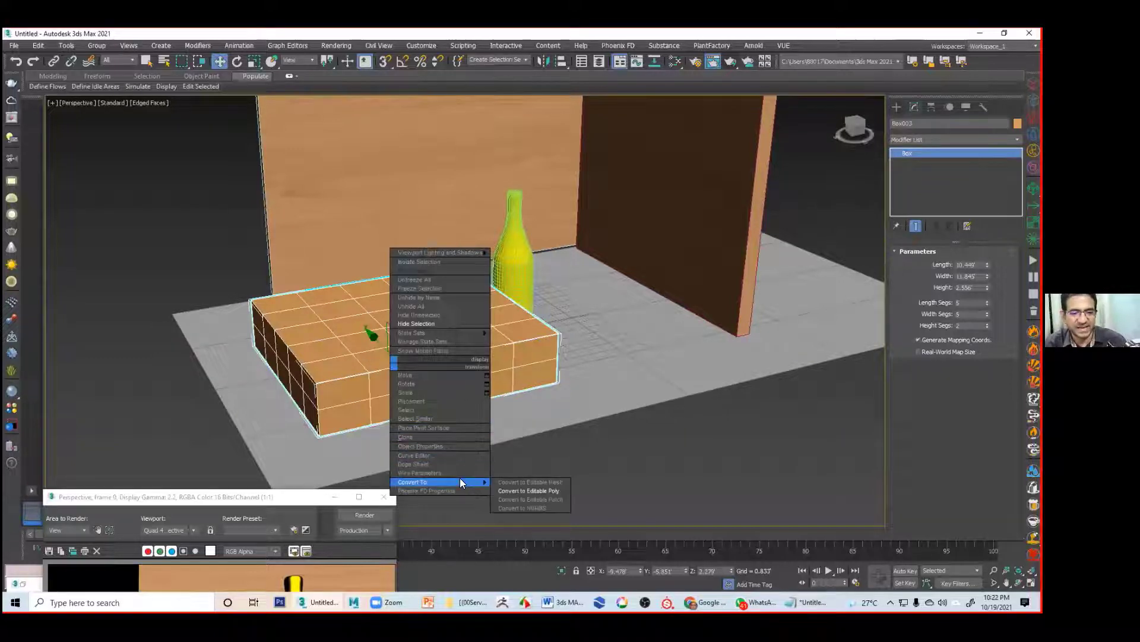
left_click(541, 491)
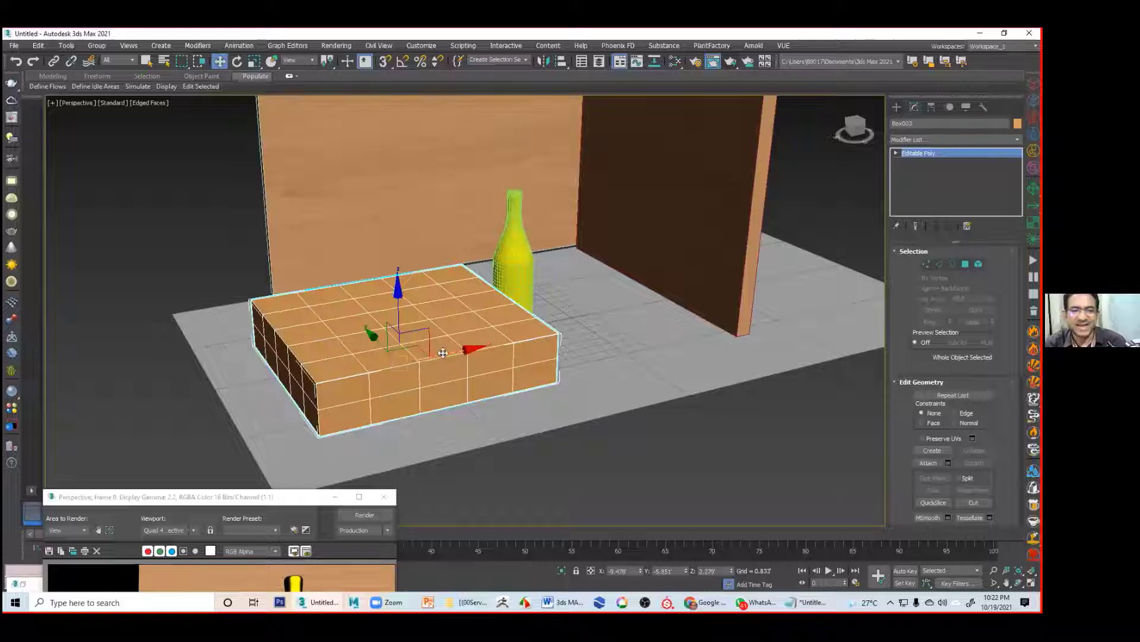
Step: Apply a TurboSmooth modifier to the box to round its edges and inspect the smoothed shape
left_click(929, 138)
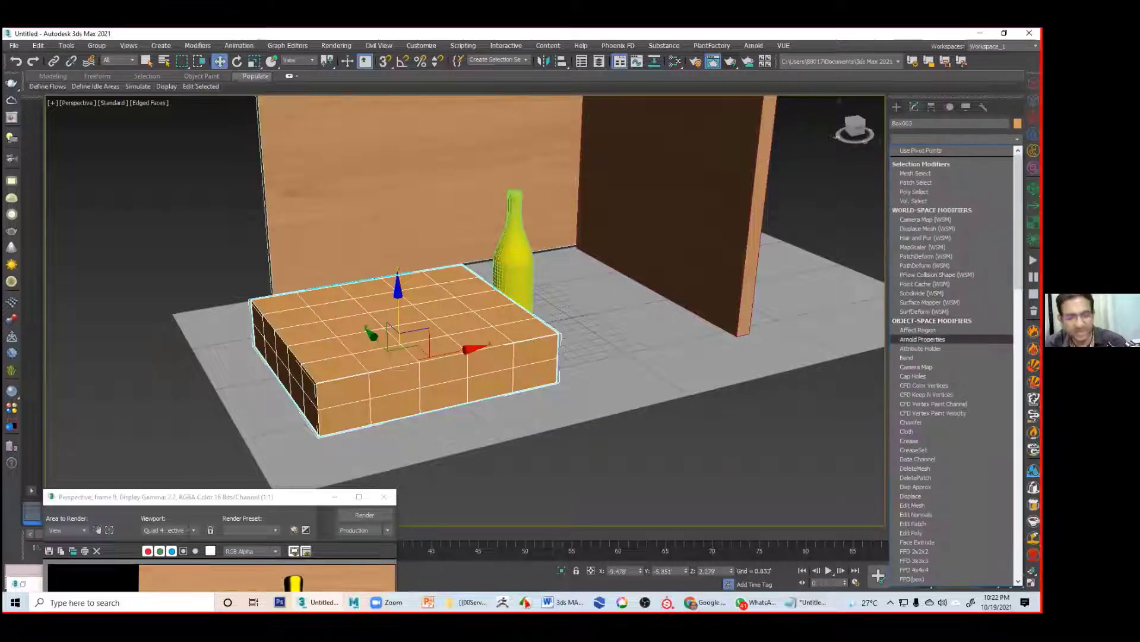
key("t")
key("u")
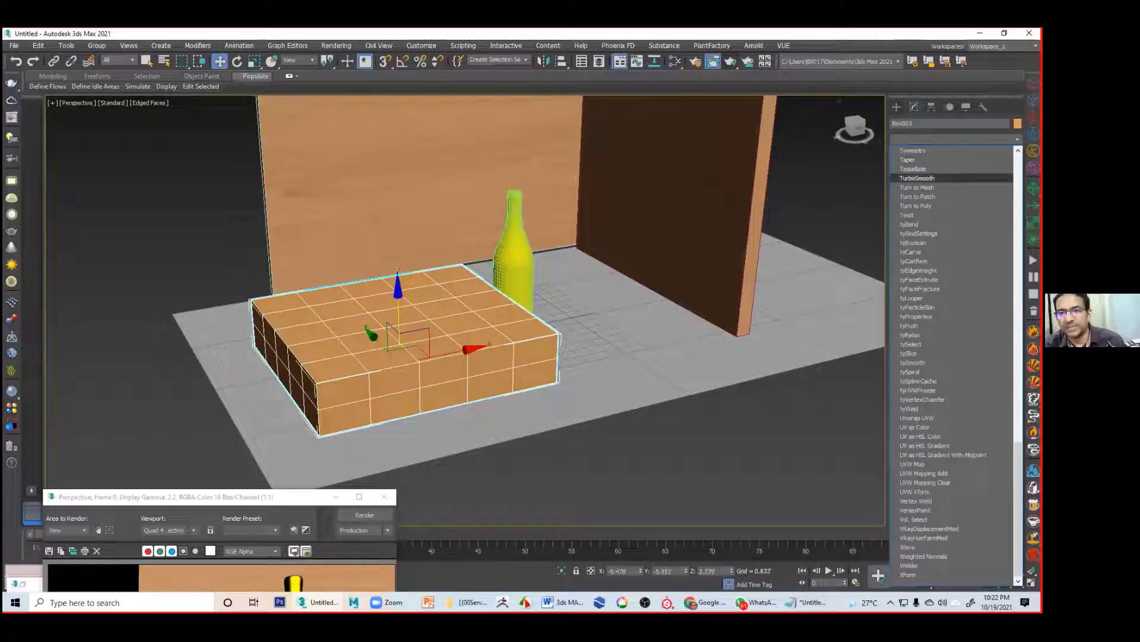
key("Return")
middle_click_drag(616, 376, 606, 322, "alt")
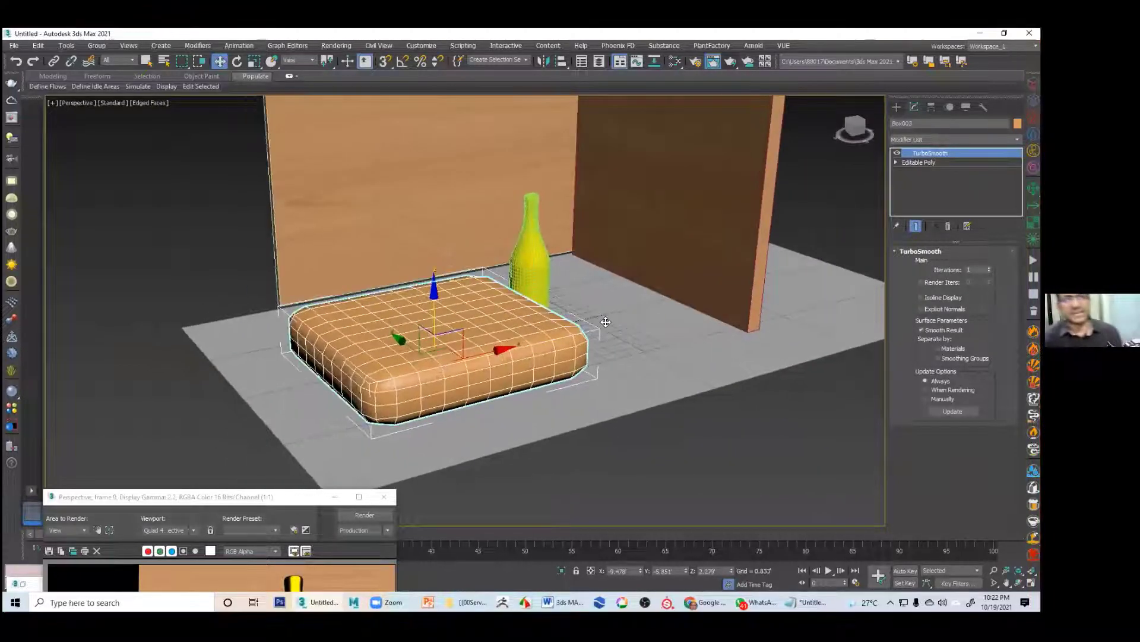
scroll(621, 318, "up", 4)
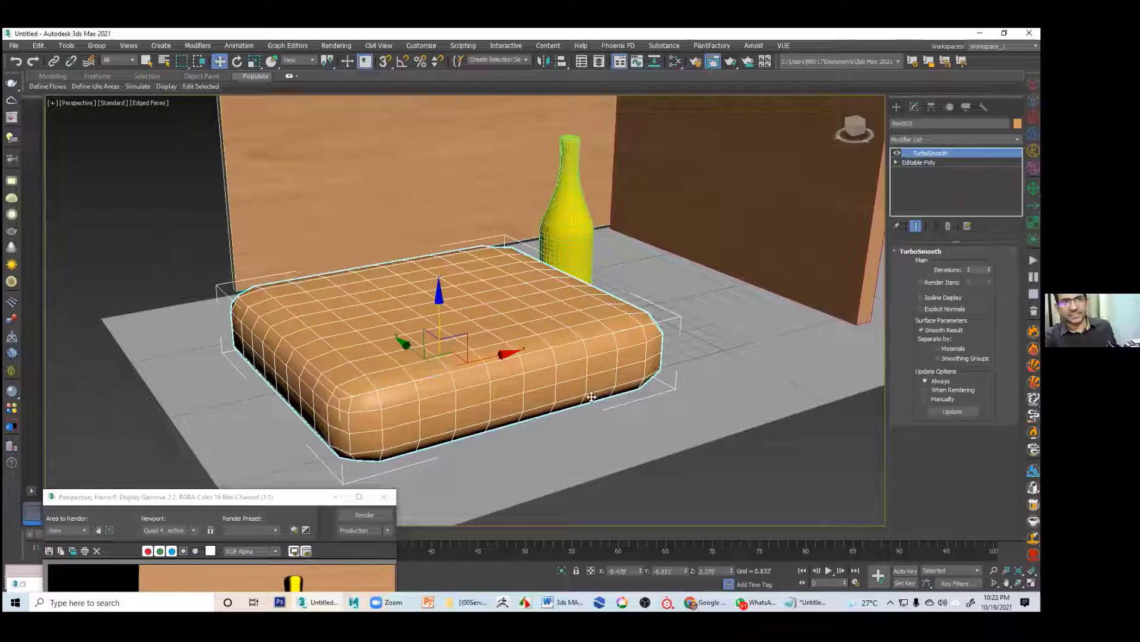
Step: Set the box's TurboSmooth iterations to 2 and convert the smoothed box to an Editable Poly
middle_click_drag(584, 362, 544, 365)
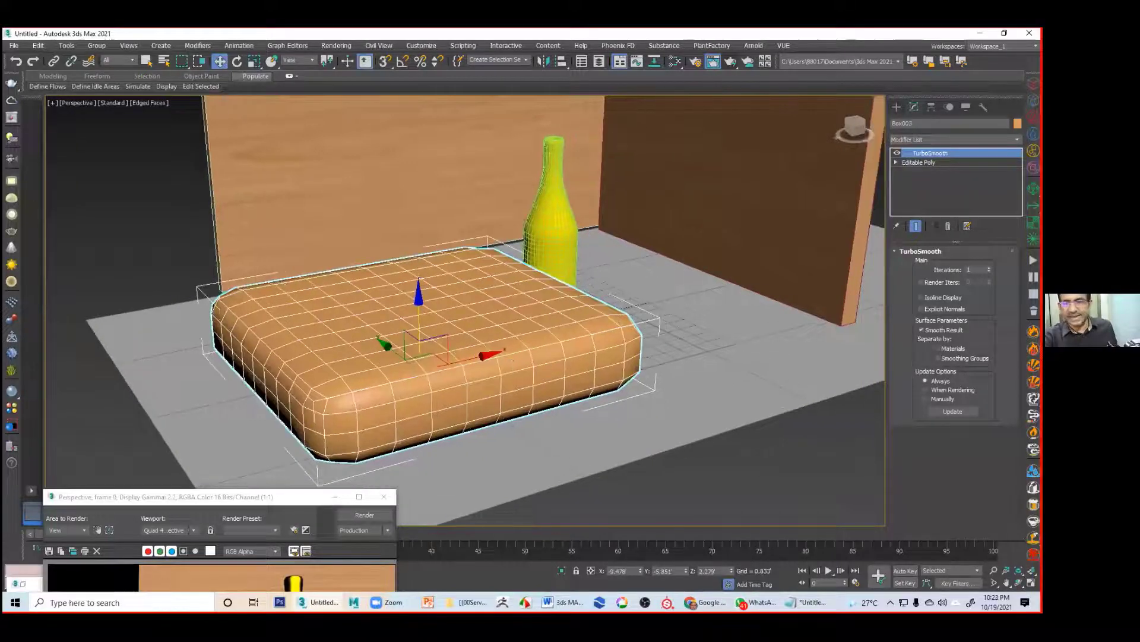
left_click(989, 268)
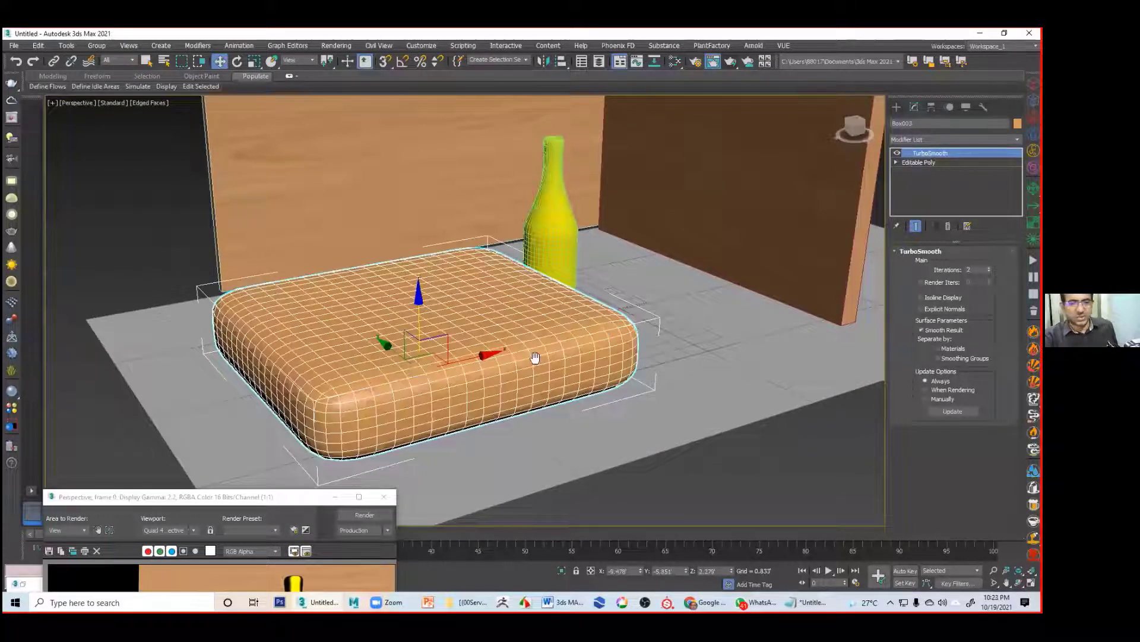
middle_click_drag(428, 383, 417, 394)
right_click(417, 394)
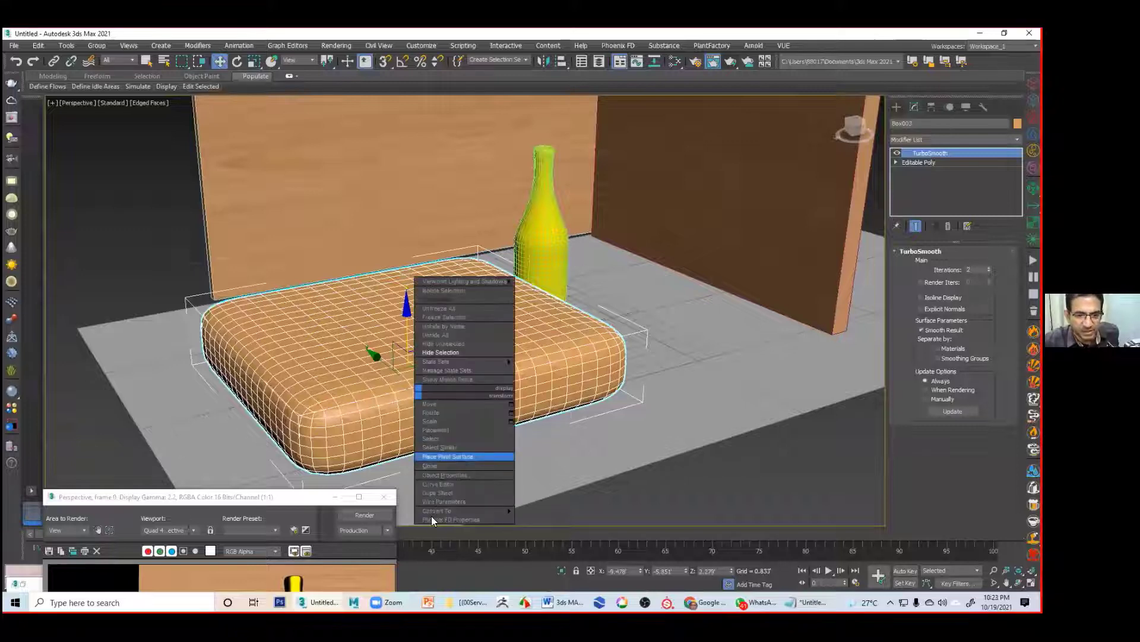
mouse_move(439, 511)
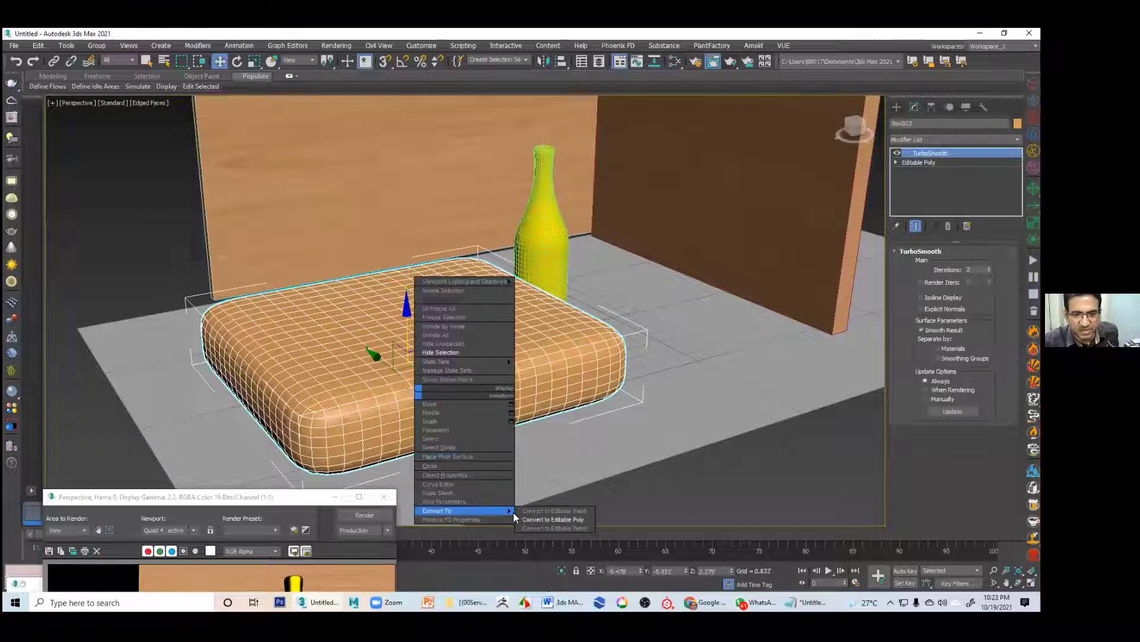
left_click(553, 520)
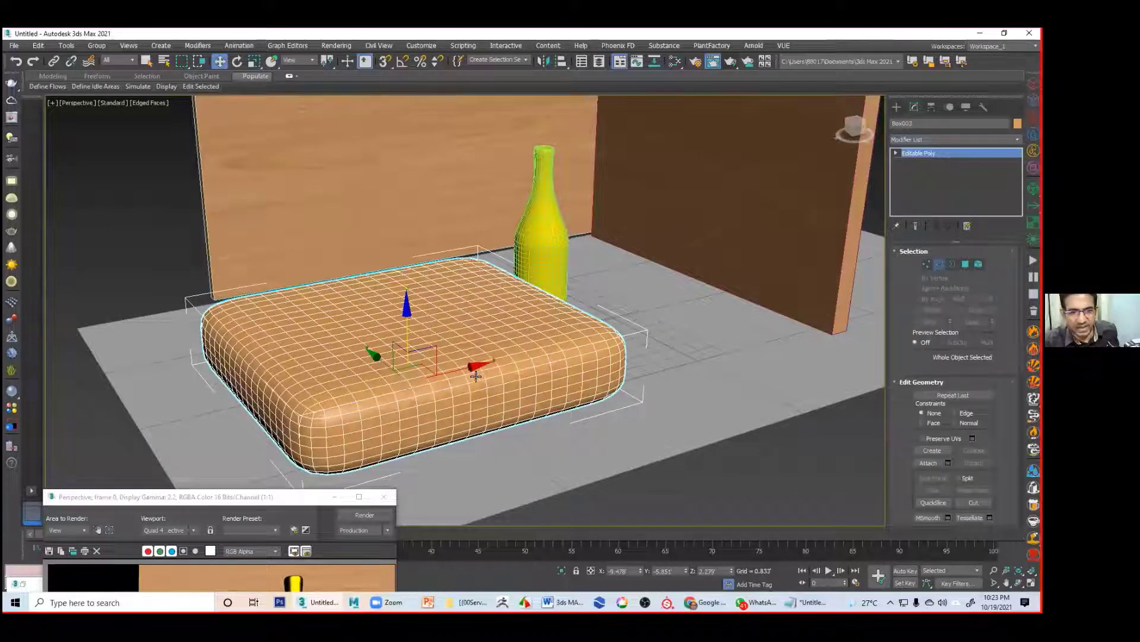
Step: Select the full edge loop around the box's upper rim and create a Smooth-type shape from it
key("2")
double_click(347, 405)
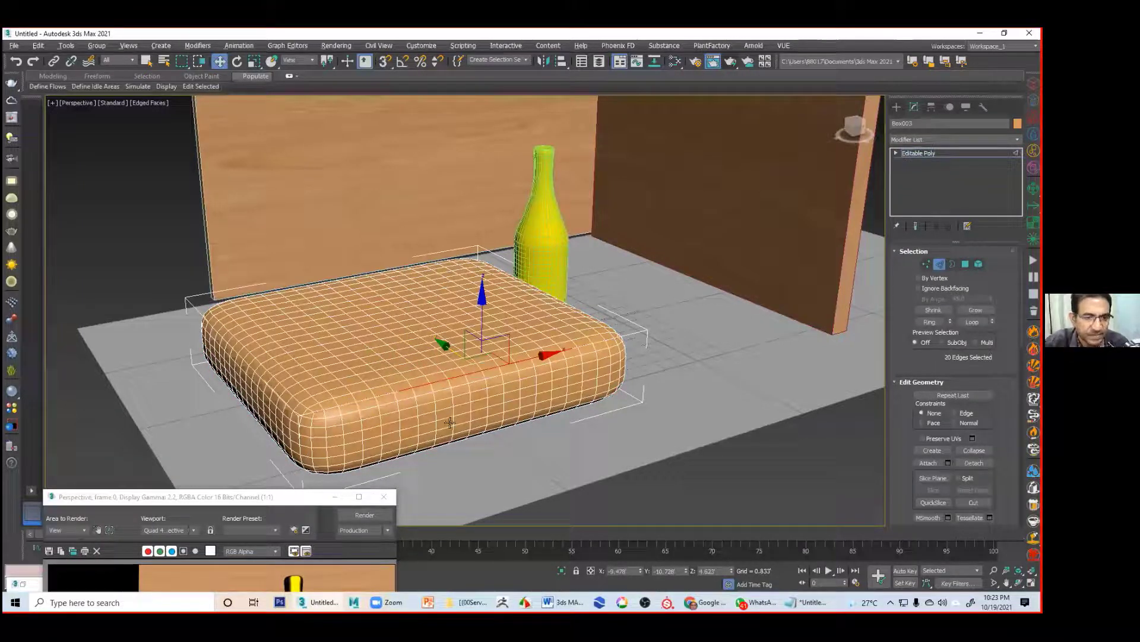
middle_click_drag(352, 432, 354, 429, "alt")
double_click(354, 430)
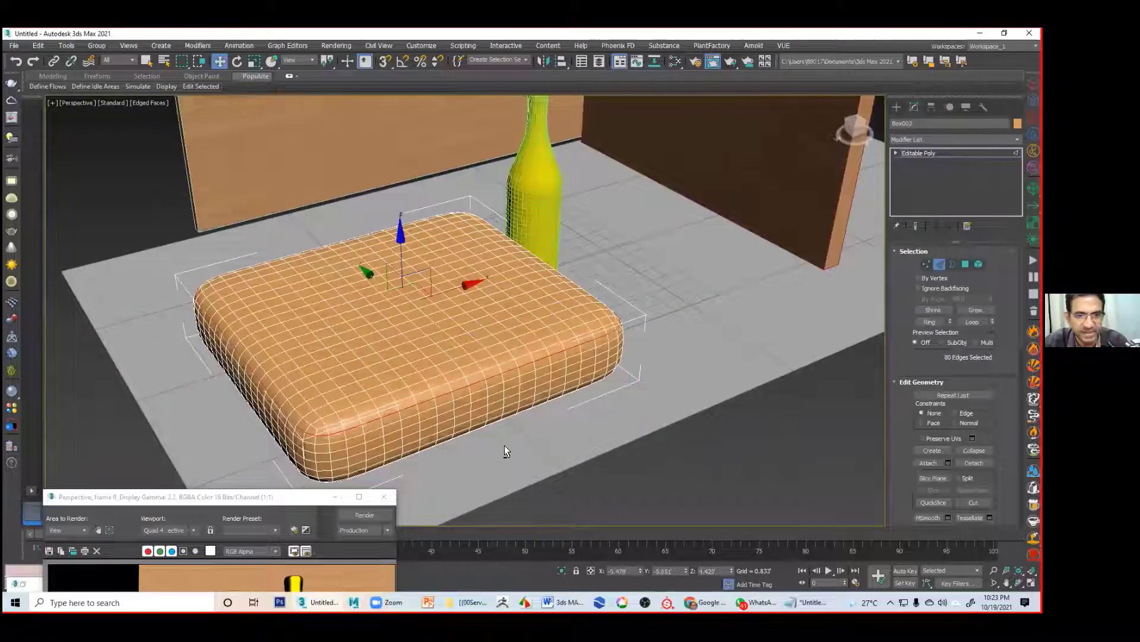
left_click_drag(905, 489, 927, 351)
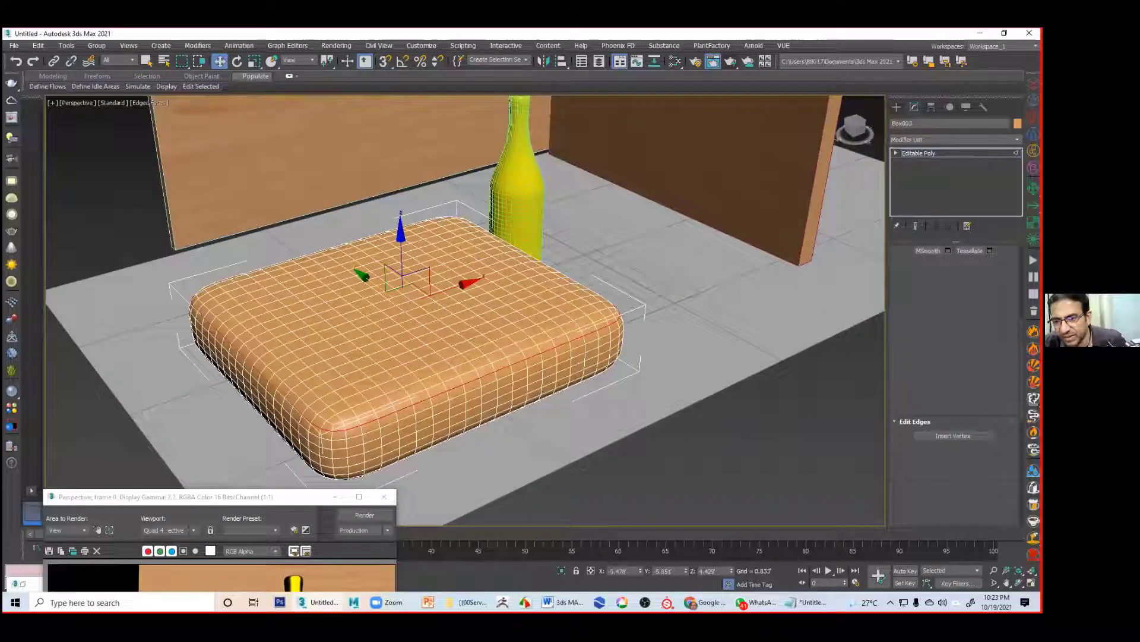
left_click_drag(922, 534, 922, 462)
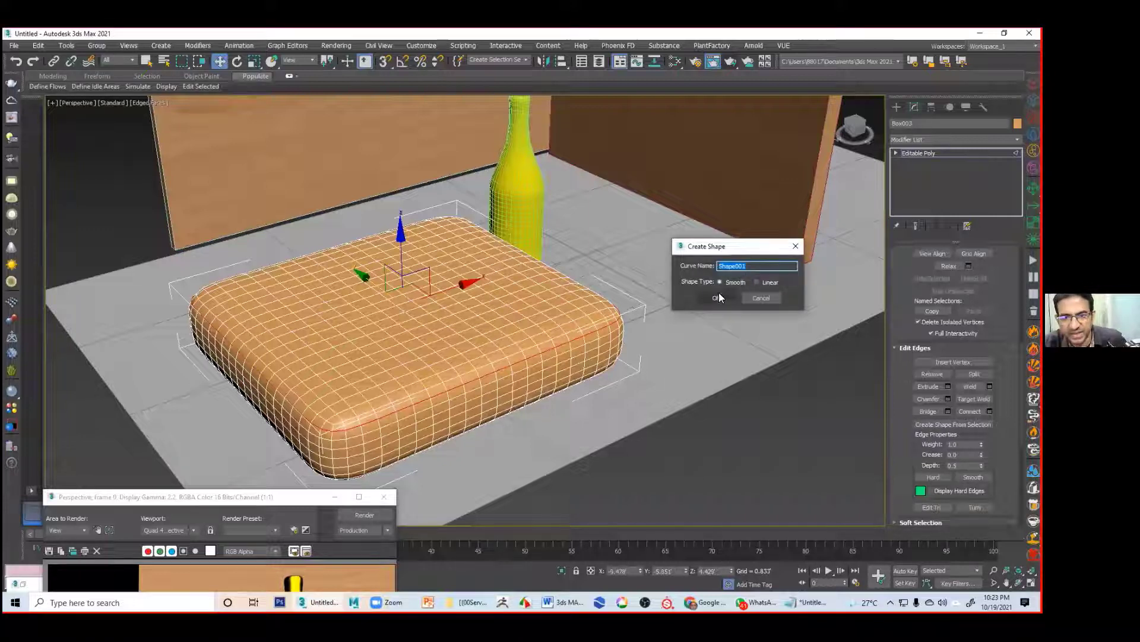
left_click(714, 297)
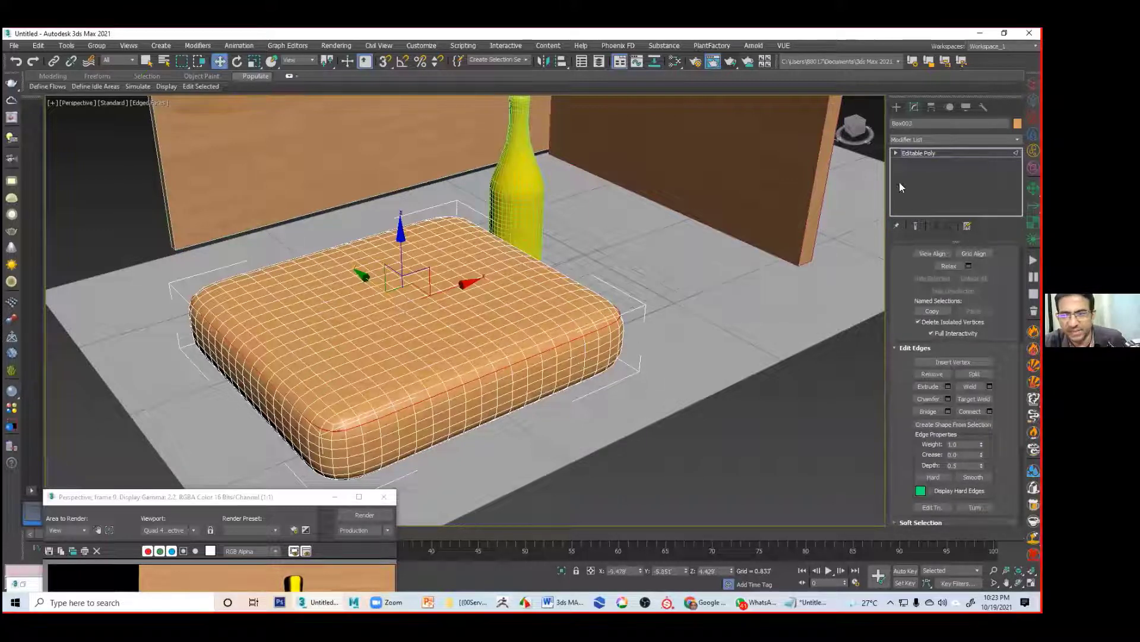
Step: Leave the box's edge editing, select the new rim spline and enable it in both the renderer and the viewport
left_click(906, 154)
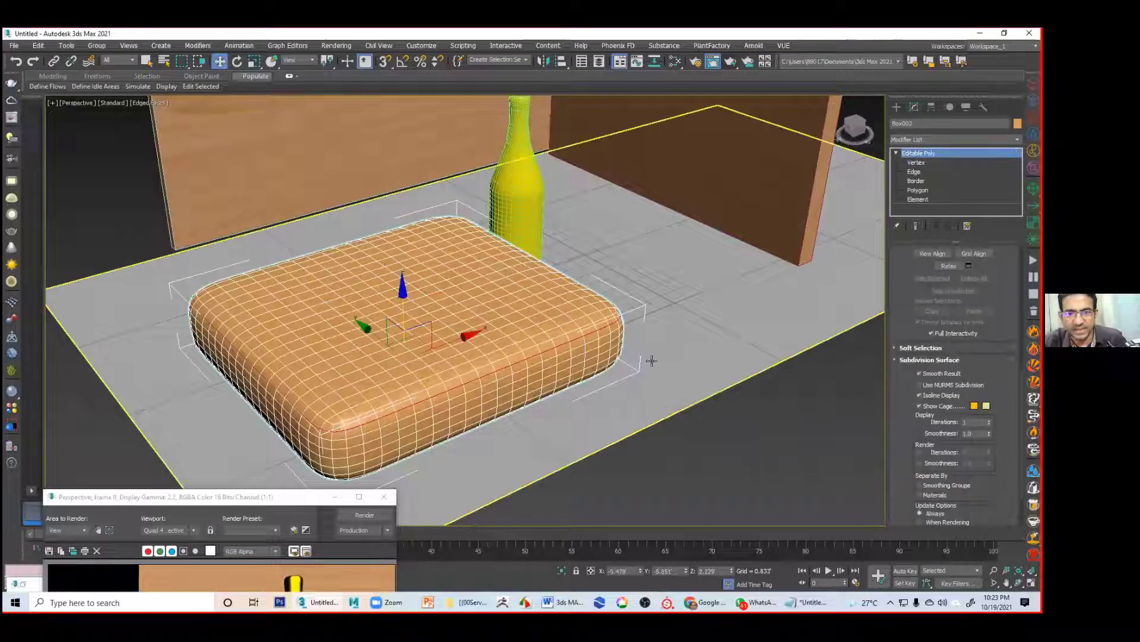
left_click(592, 331)
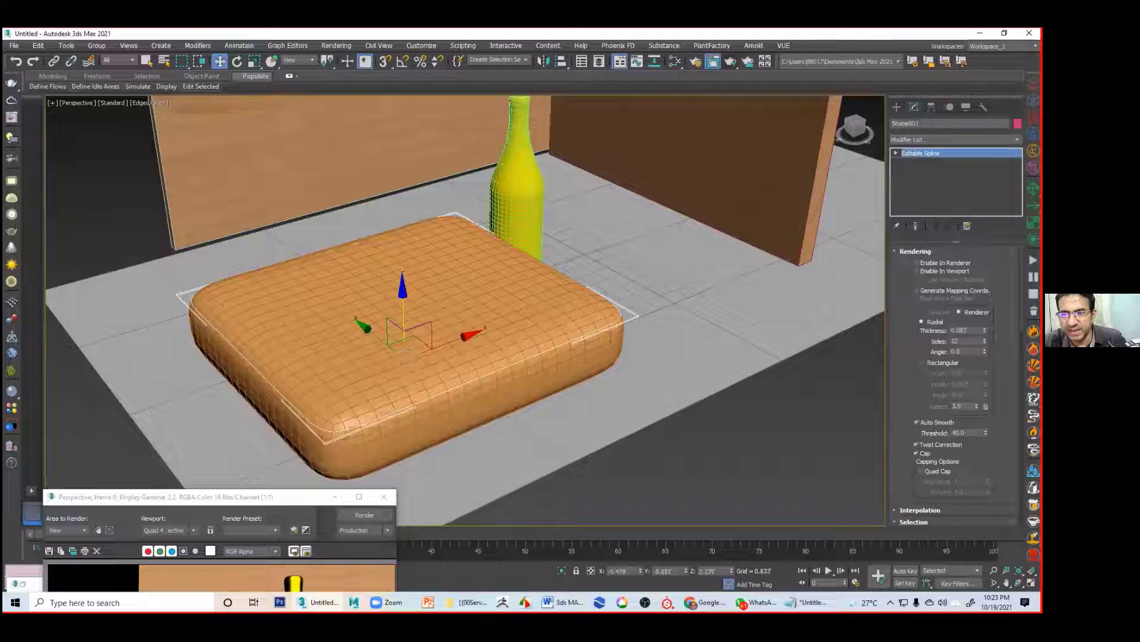
left_click(918, 263)
left_click(918, 272)
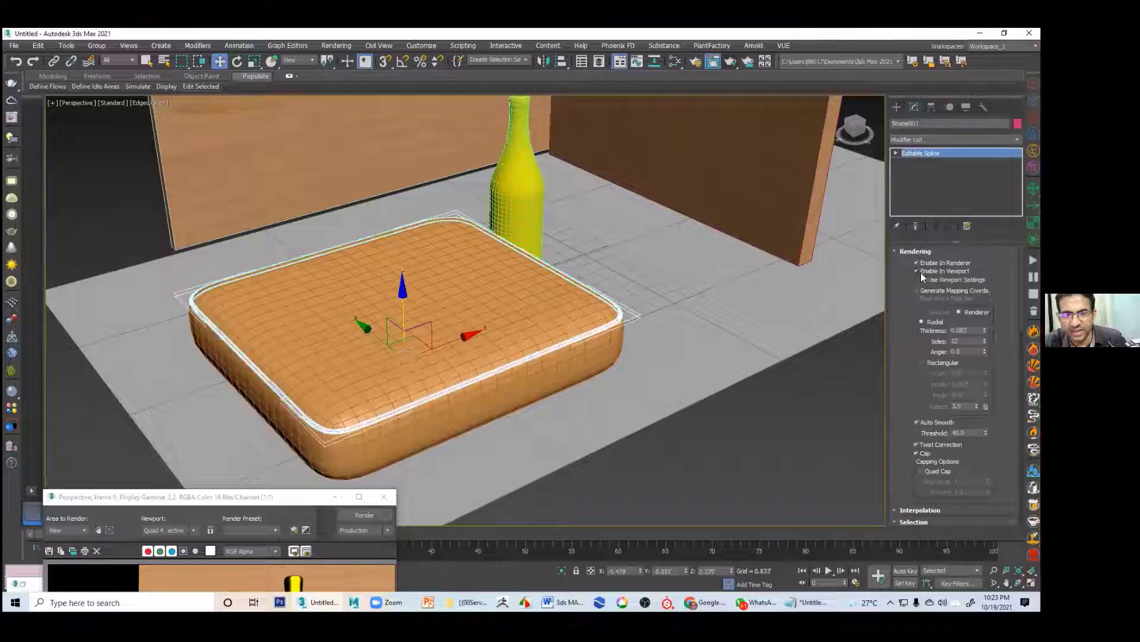
left_click(766, 443)
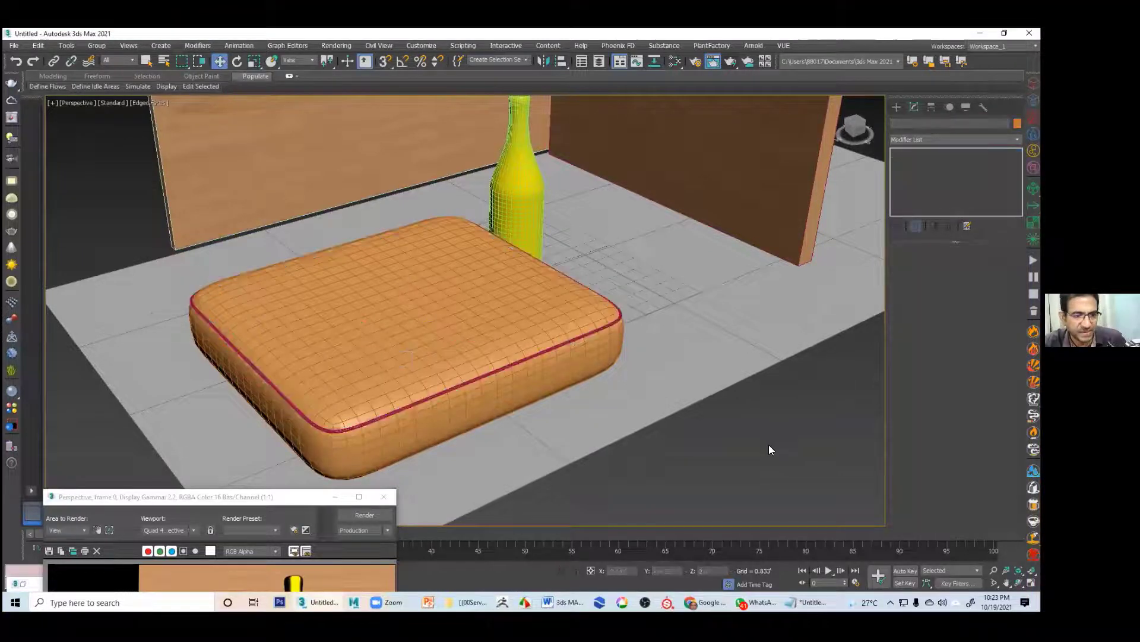
Step: Attach the rim spline to the rounded box so both form one Editable Poly
left_click(558, 363)
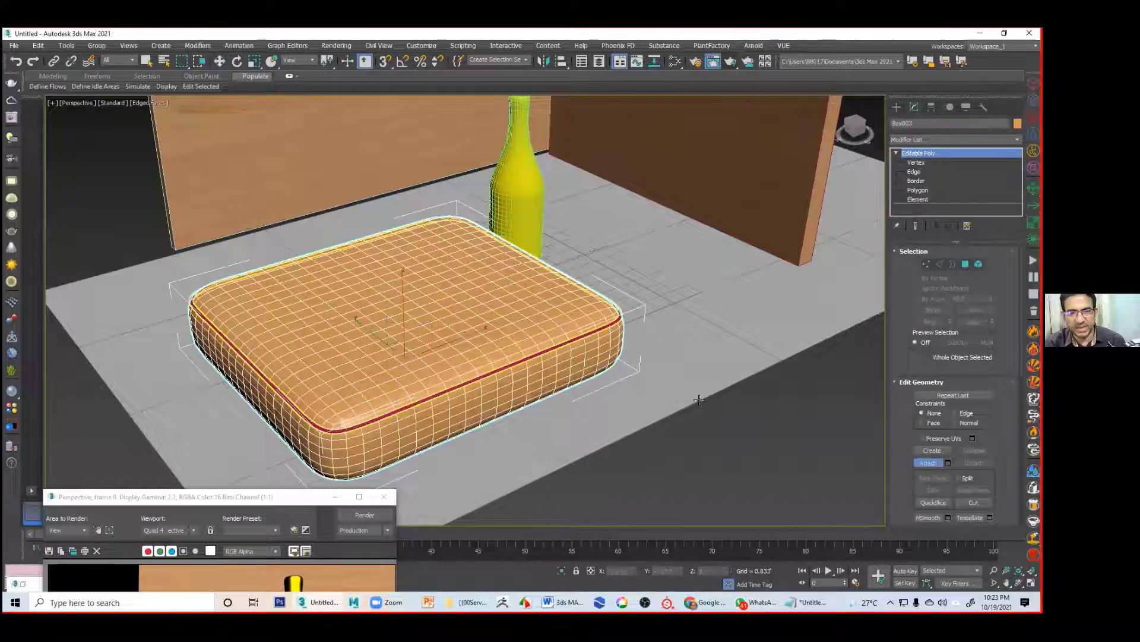
left_click(559, 344)
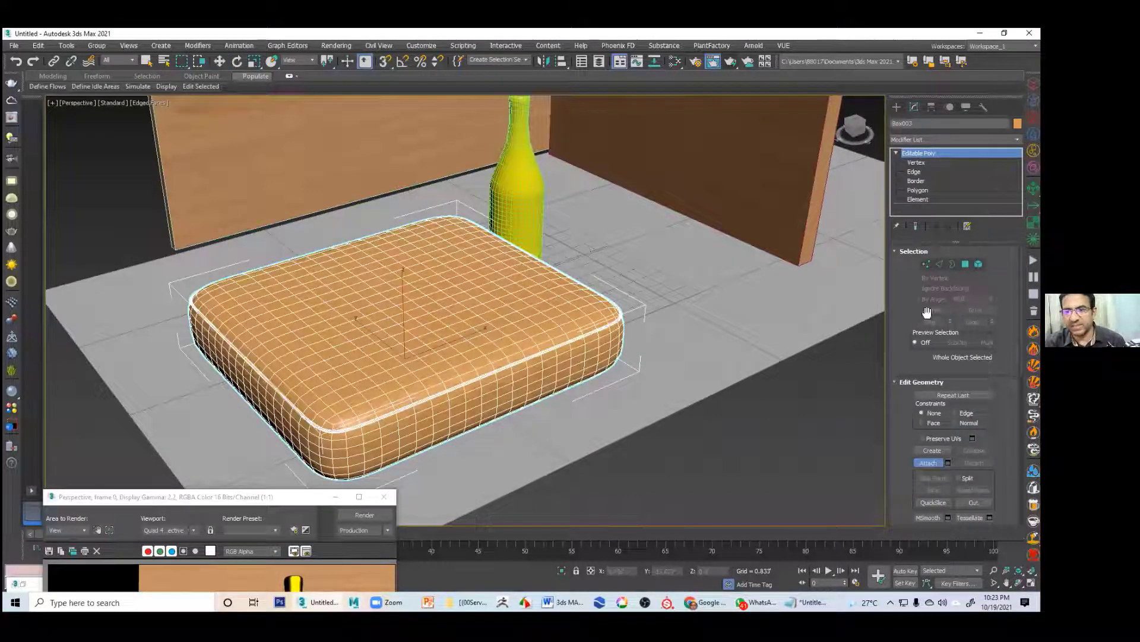
left_click(928, 463)
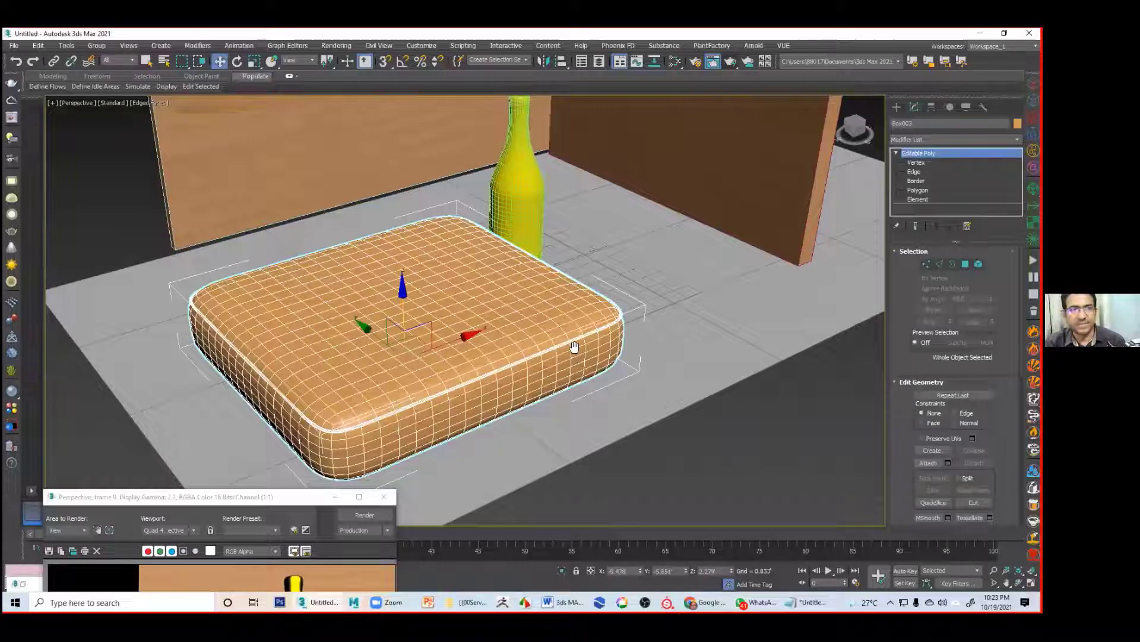
Step: Turn off edged faces to examine the cushion's seam, and open the material editor with the cushion selected
middle_click_drag(541, 350, 575, 347)
key("ctrl+d")
key("F4")
middle_click_drag(632, 387, 609, 311)
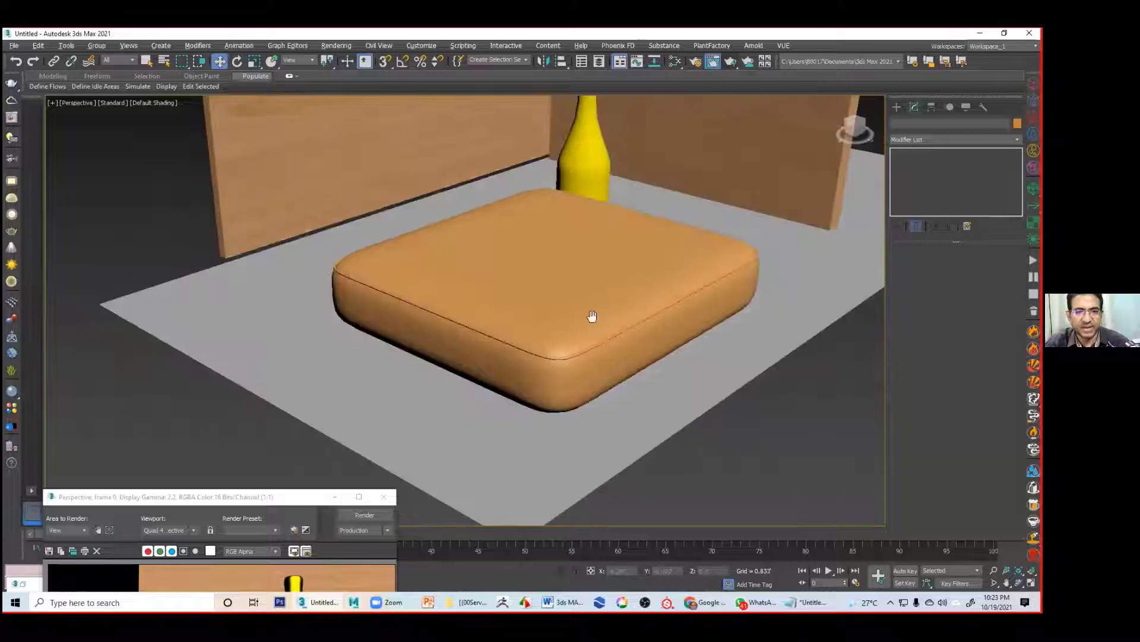
left_click(564, 334)
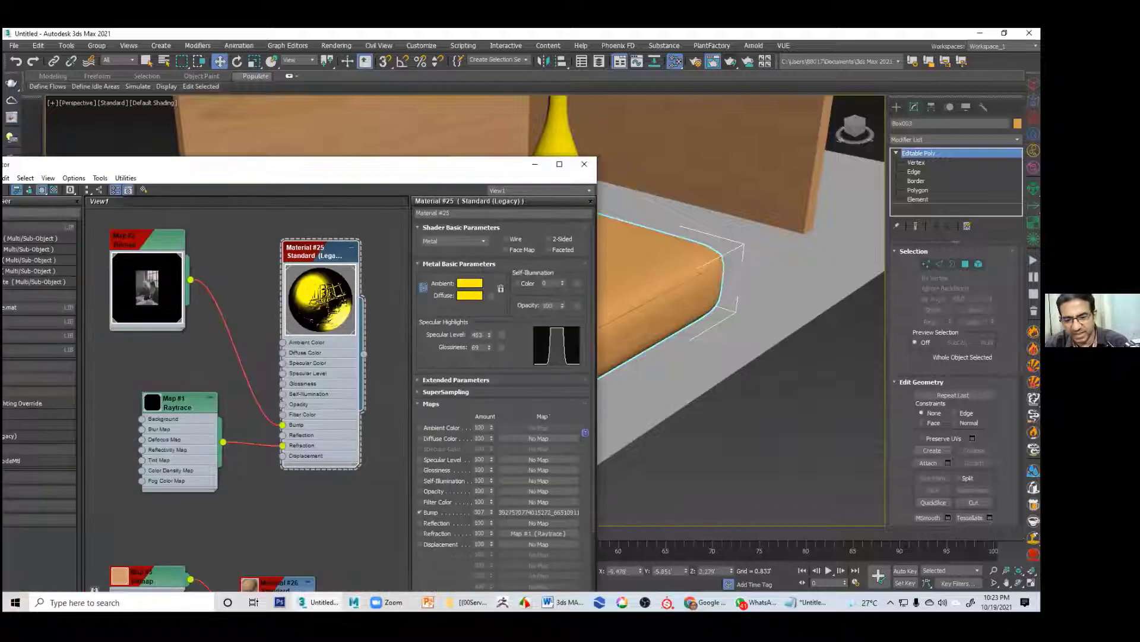
Step: Switch to the Chrome image search window and search for "lather texture seamless"
left_click(691, 601)
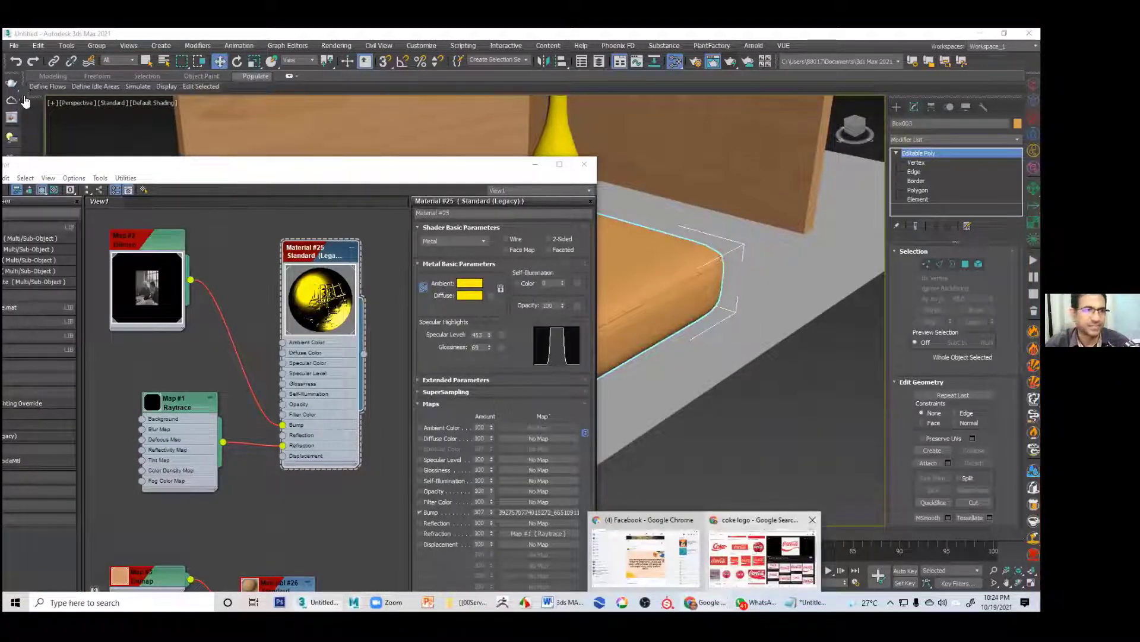
left_click(762, 553)
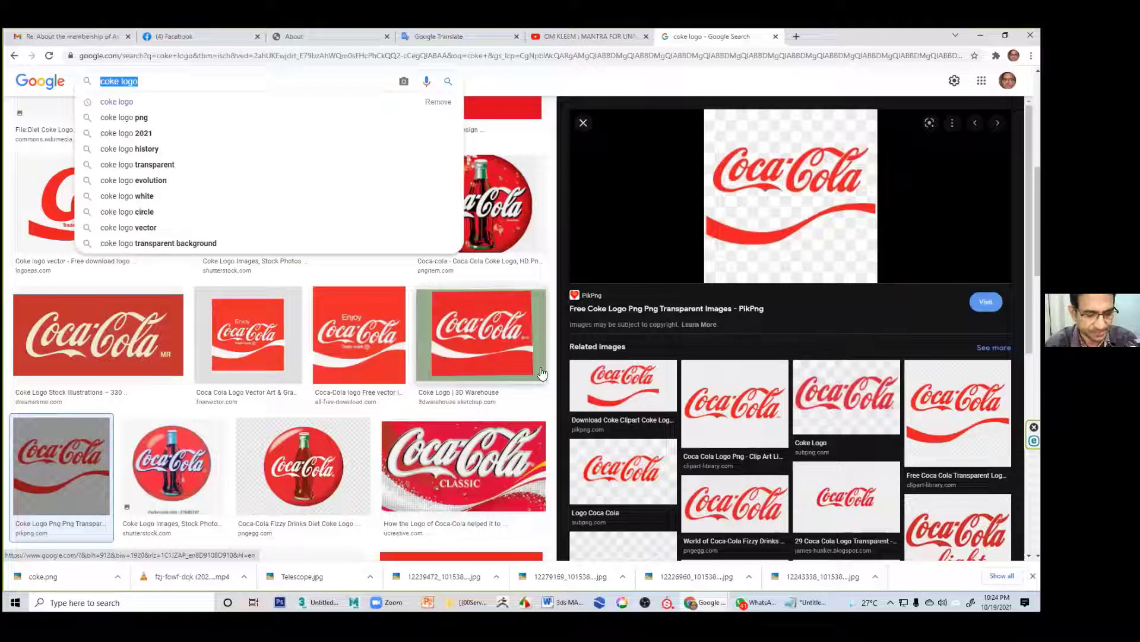
type("lather")
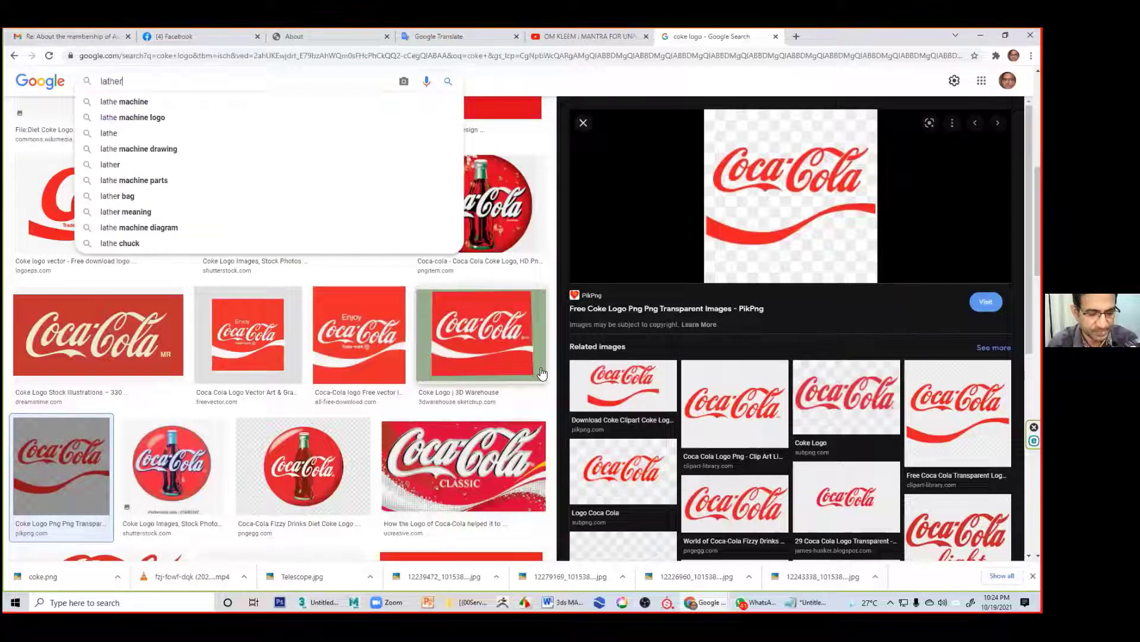
type(" tex")
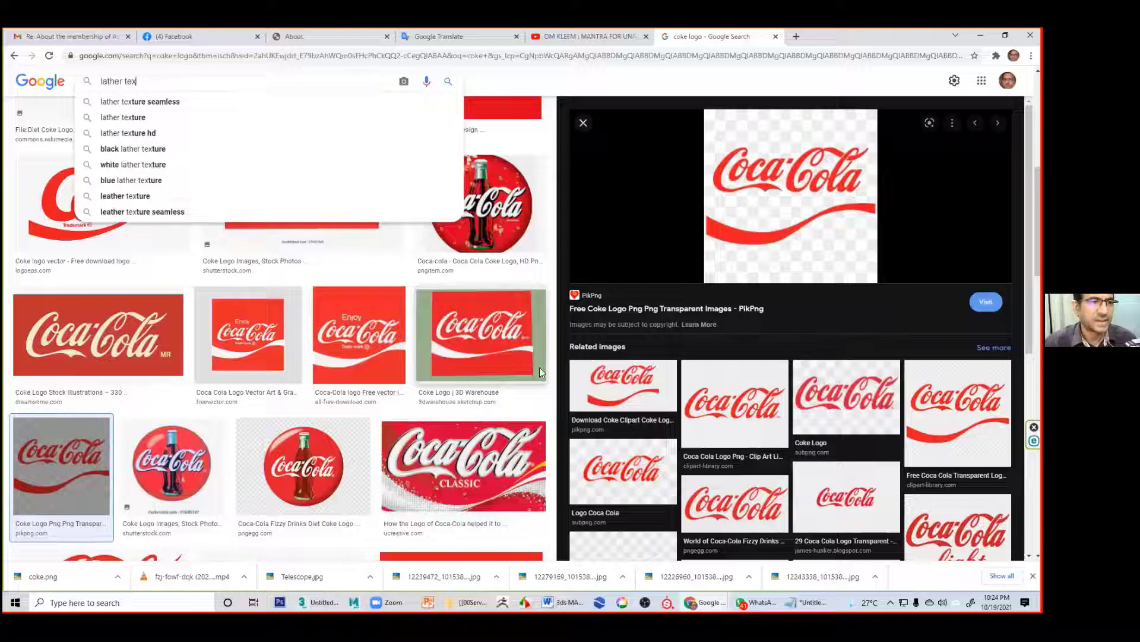
left_click(181, 104)
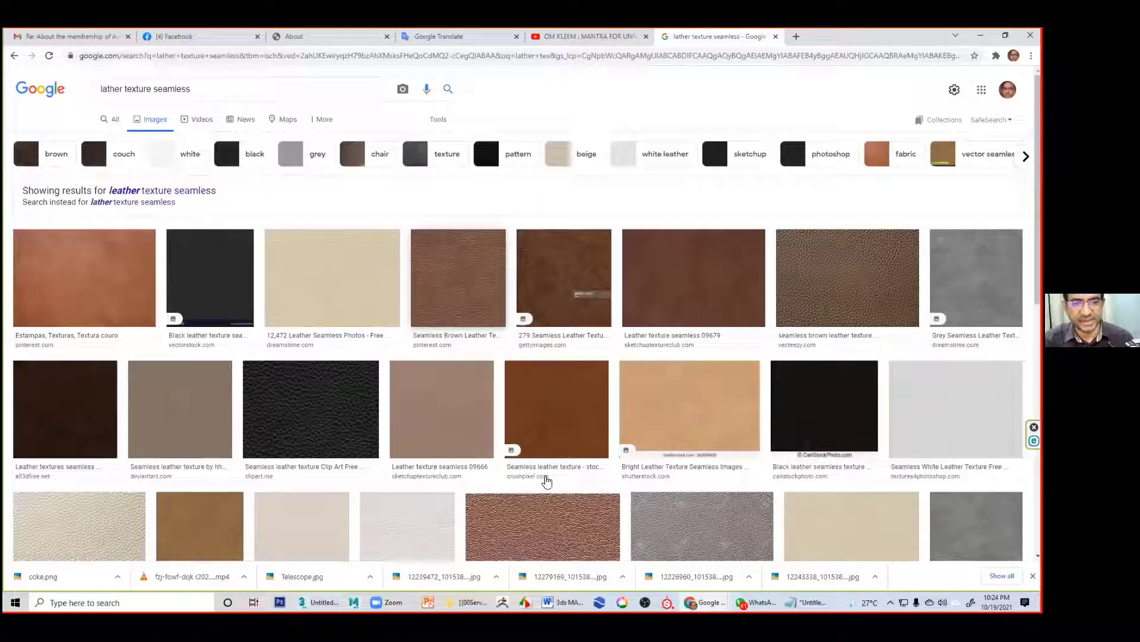
Step: Open the Seamless Brown Leather Texture image and save it as a JPEG named lather
scroll(570, 485, "down", 1)
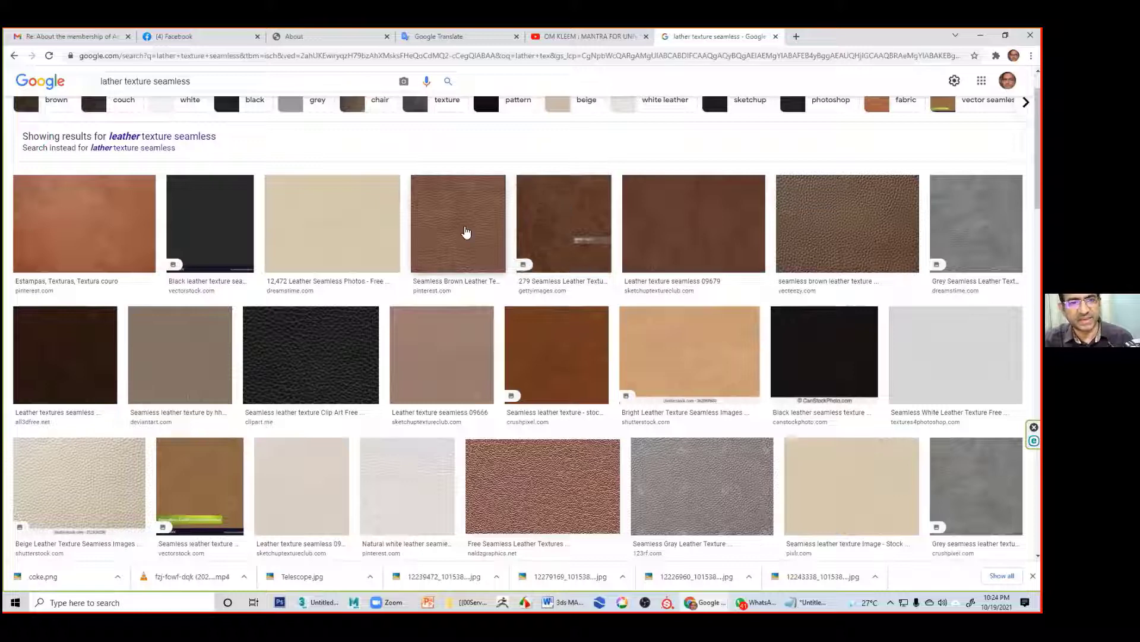
left_click(467, 232)
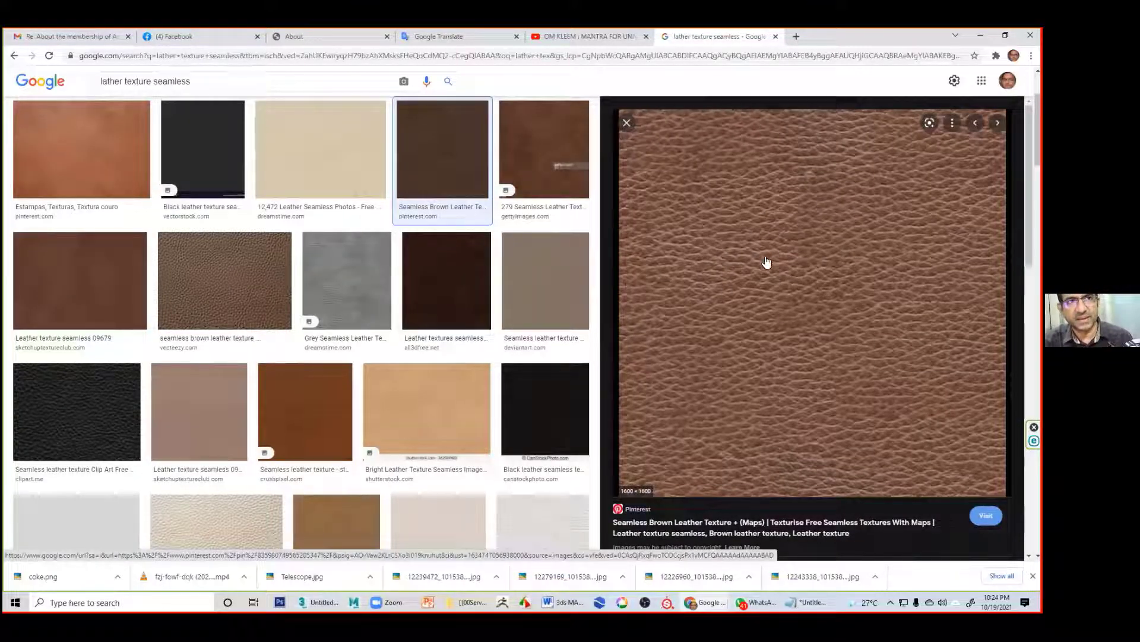
right_click(785, 270)
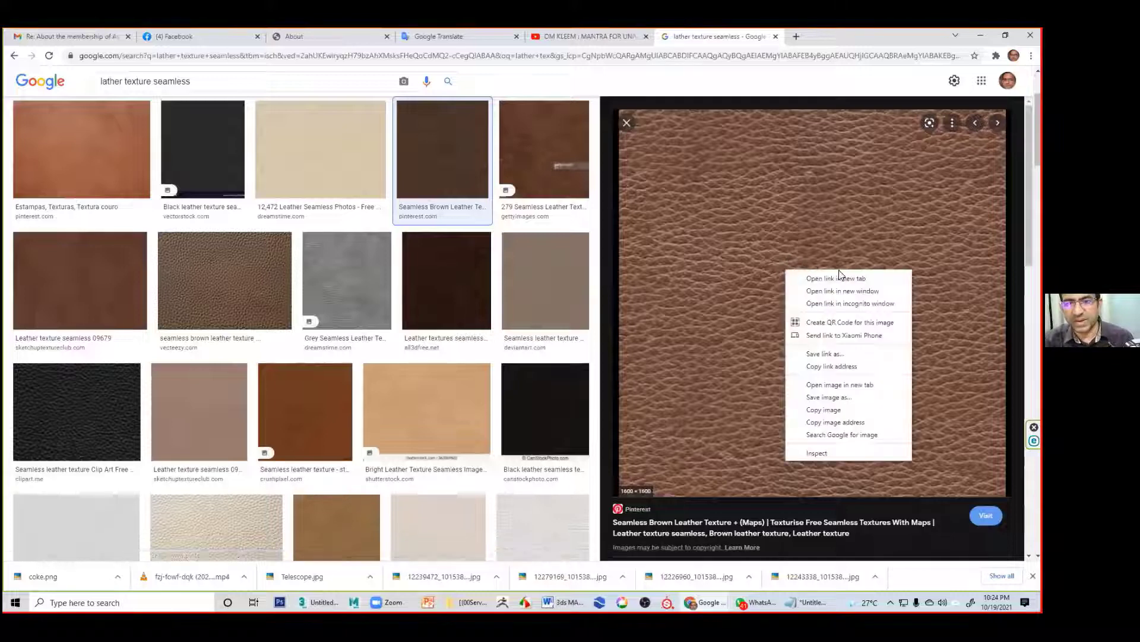
left_click(847, 398)
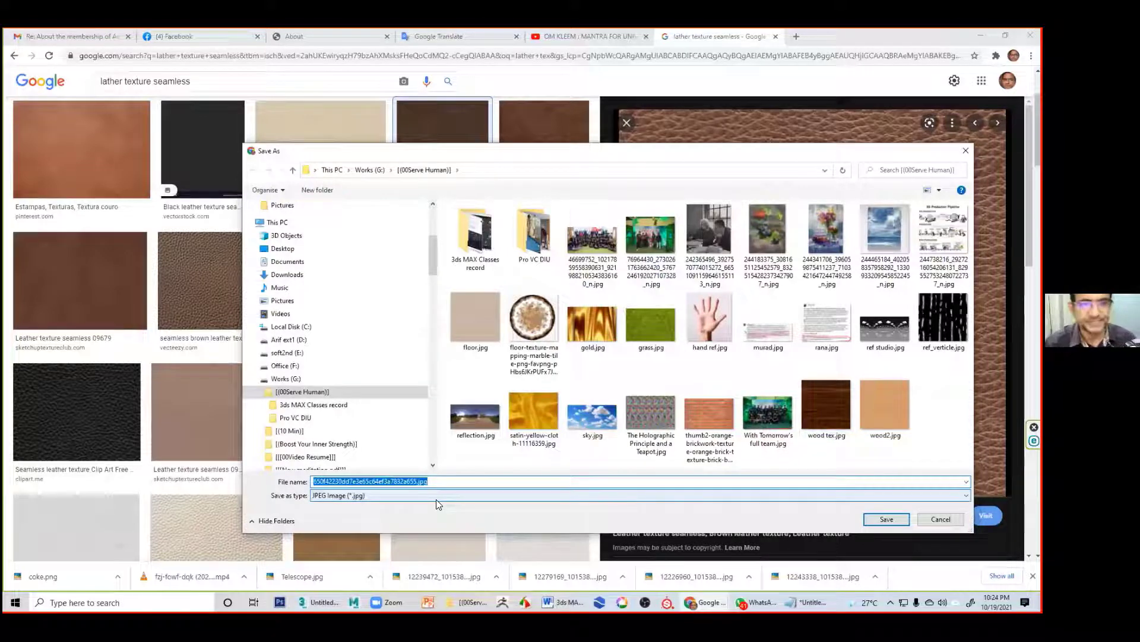
type("lather")
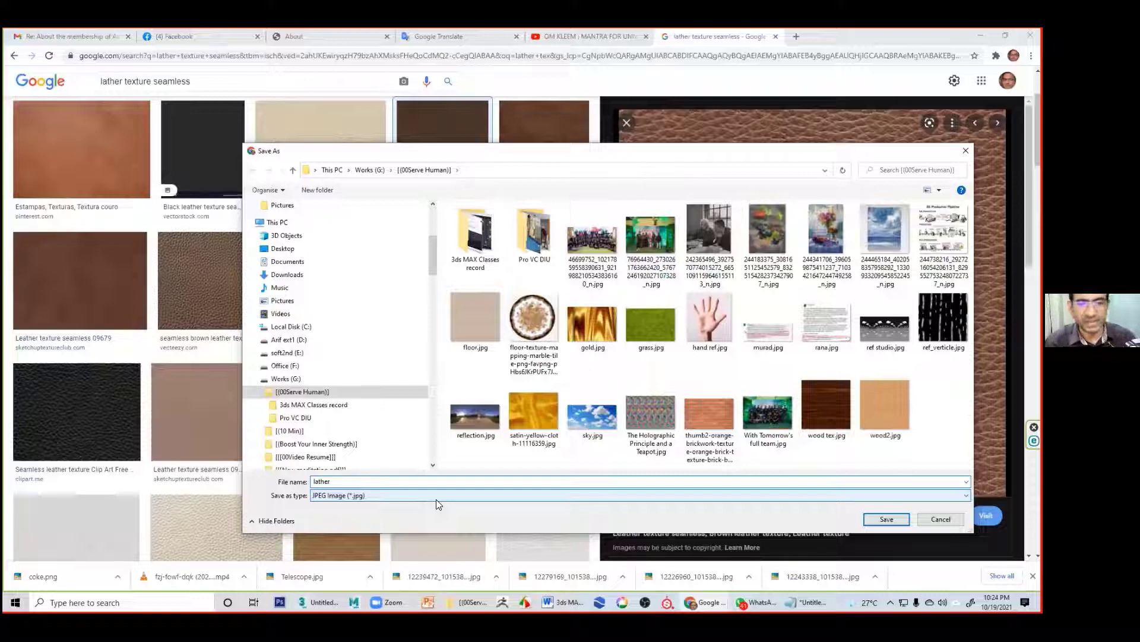
key("Return")
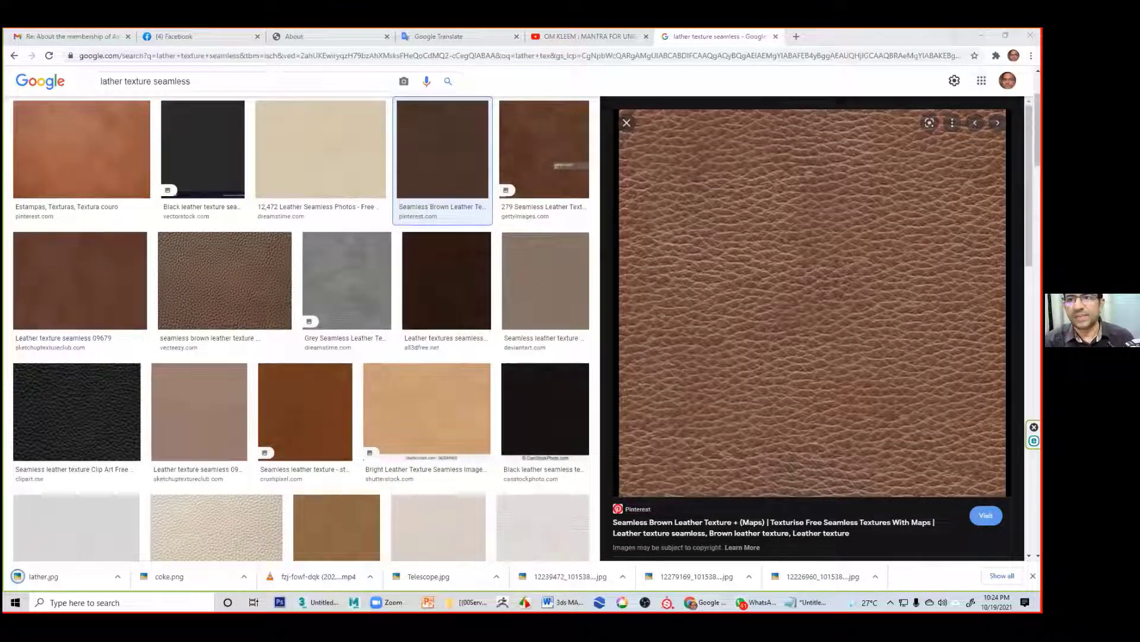
Step: Switch back to 3ds Max, add a Standard (Legacy) scanline material in an empty part of the node view and assign it to the cushion
key("alt+Tab")
middle_click_drag(288, 444, 278, 342)
middle_click_drag(282, 419, 273, 231)
right_click(225, 370)
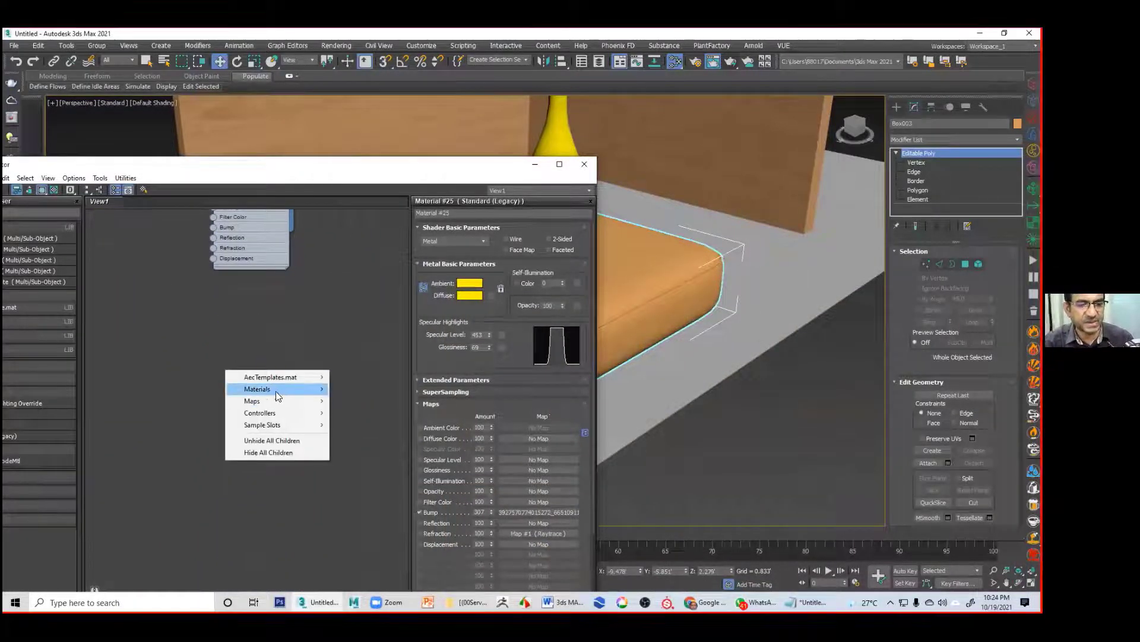
mouse_move(276, 391)
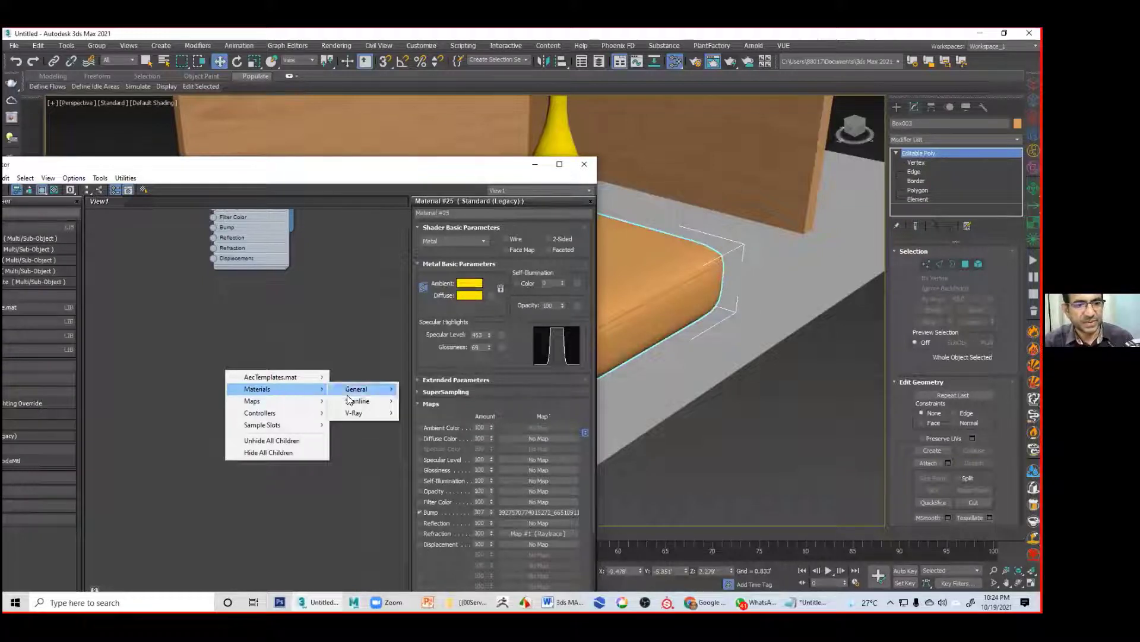
mouse_move(351, 399)
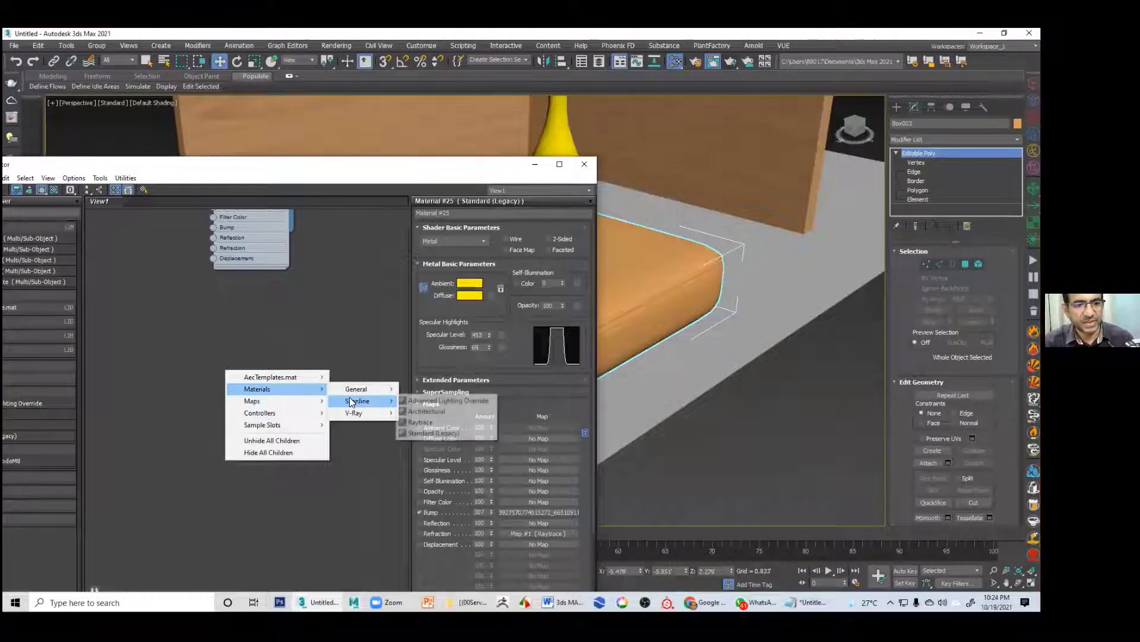
left_click(437, 433)
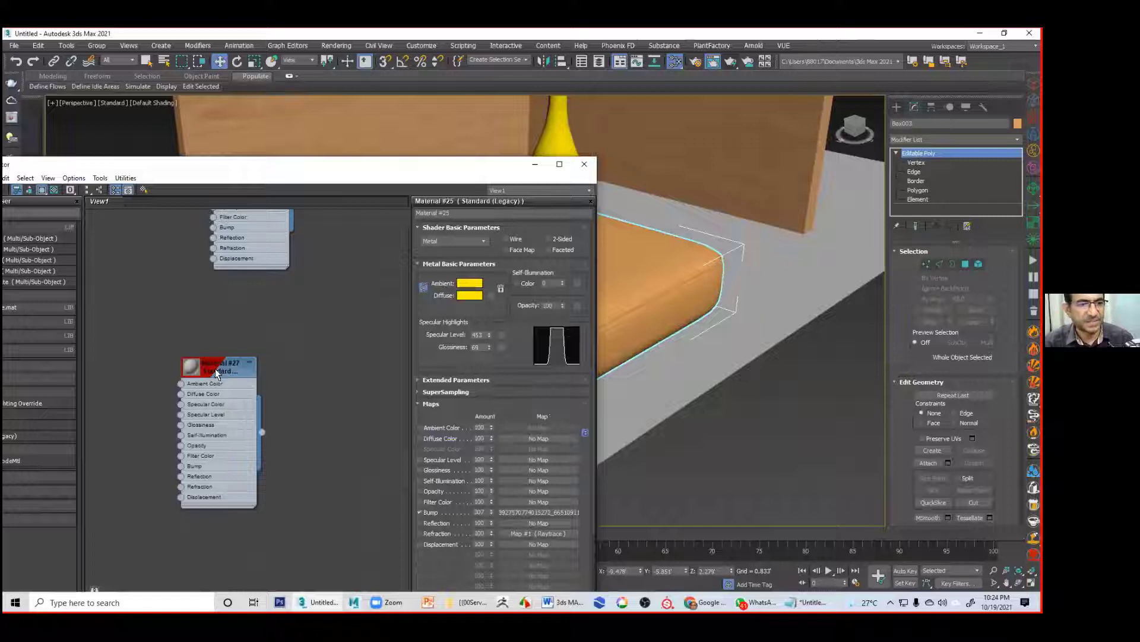
left_click_drag(215, 372, 248, 350)
left_click_drag(293, 408, 626, 334)
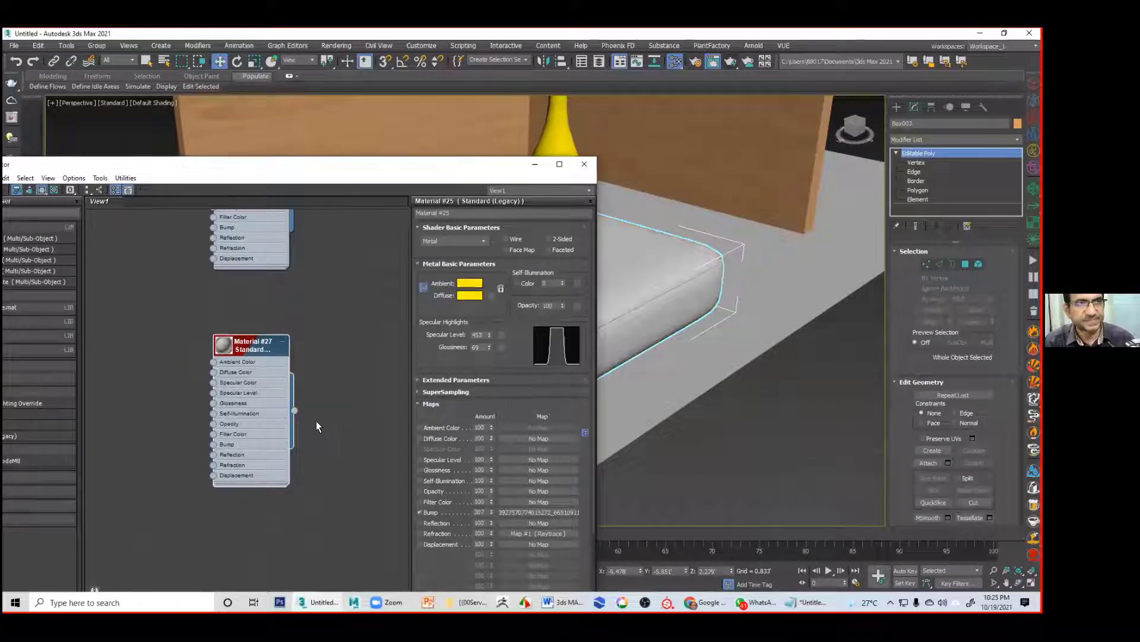
Step: Add a Bitmap map with lather.jpg beside the cushion's material node and connect it to Diffuse Color
left_click_drag(215, 349, 269, 349)
right_click(180, 350)
mouse_move(216, 381)
mouse_move(332, 390)
left_click(386, 140)
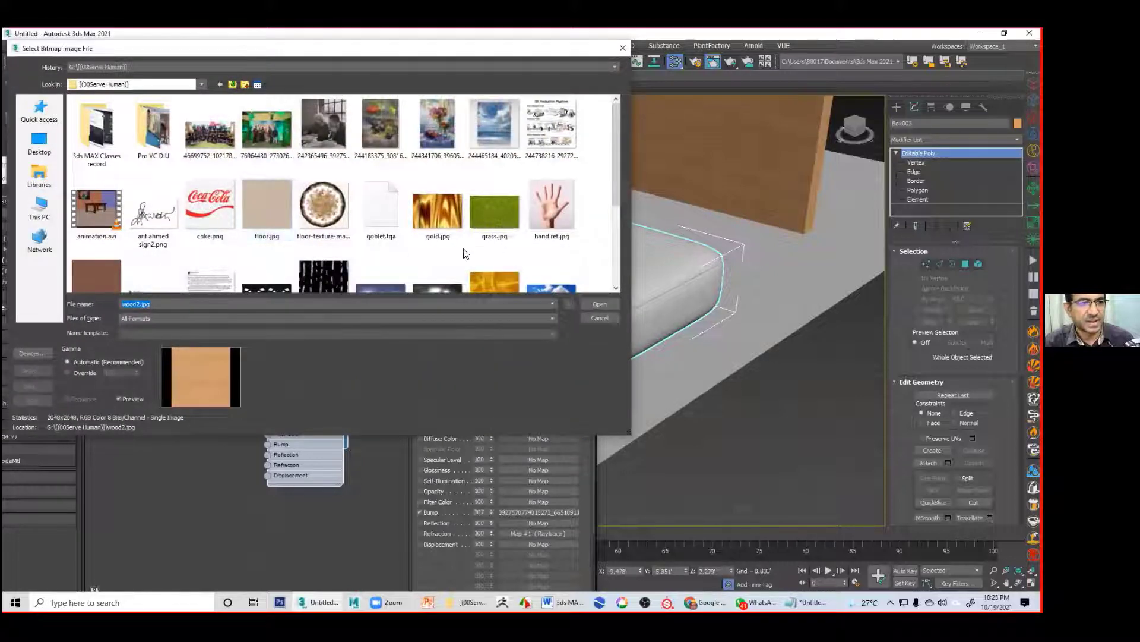
left_click(96, 281)
double_click(96, 282)
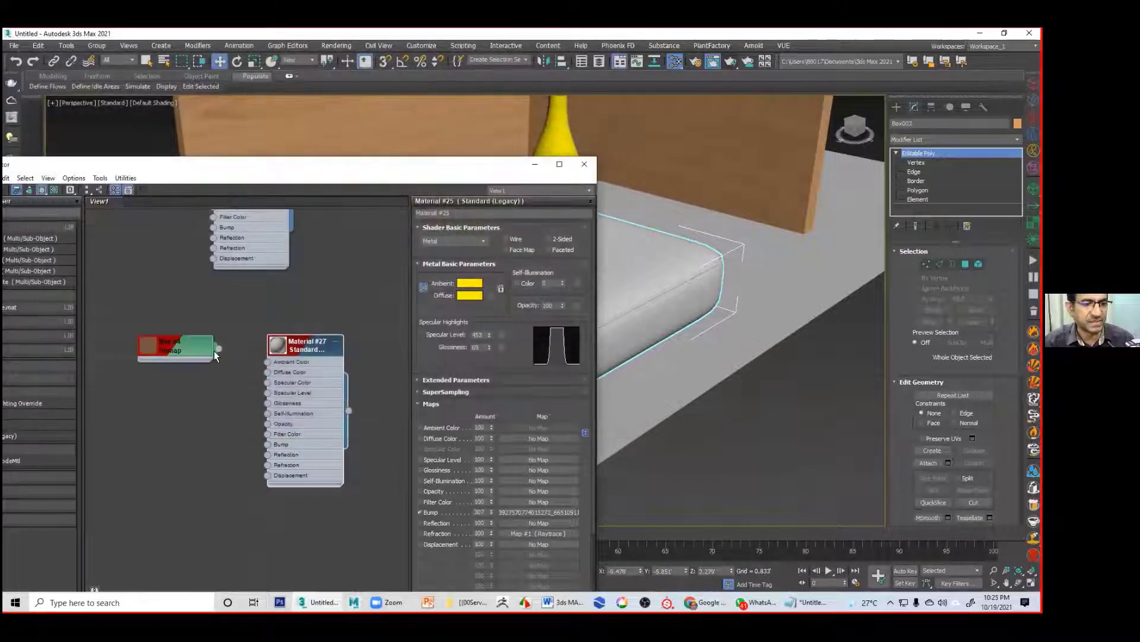
left_click_drag(219, 349, 268, 385)
left_click_drag(267, 376, 268, 372)
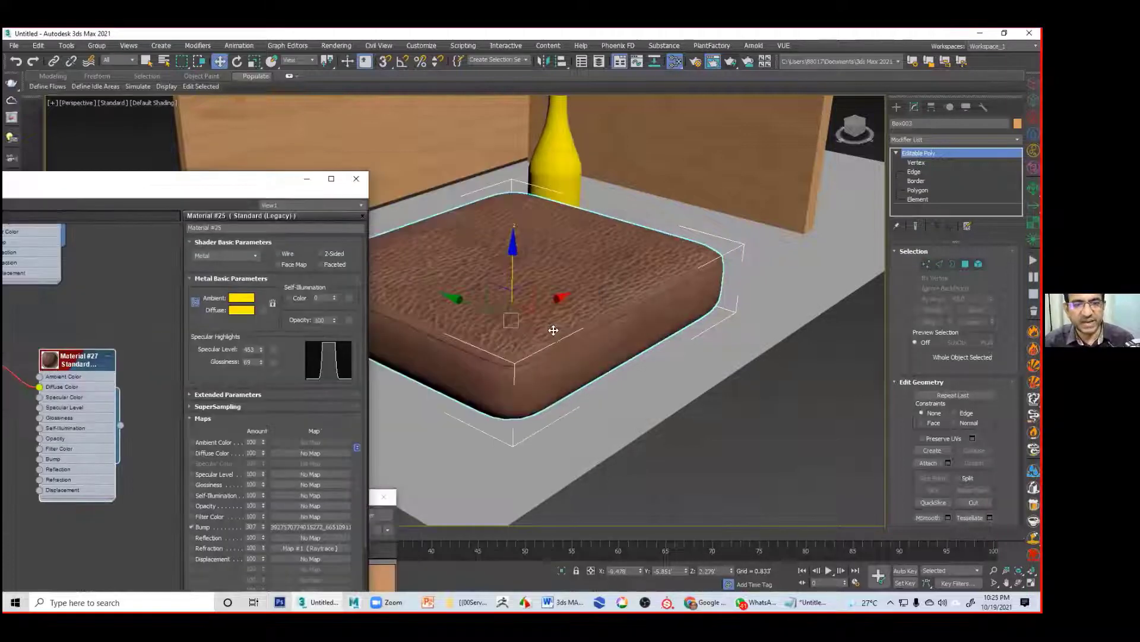
middle_click_drag(553, 326, 596, 299, "alt")
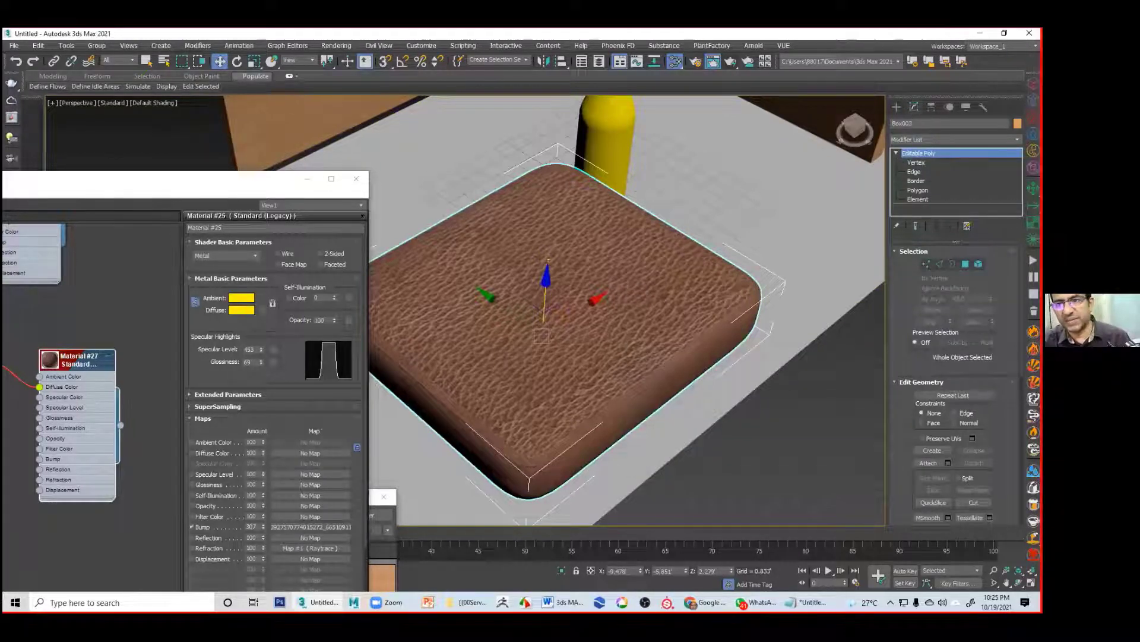
Step: Add a UVW Map modifier to the cushion and set its mapping to Box
left_click(954, 139)
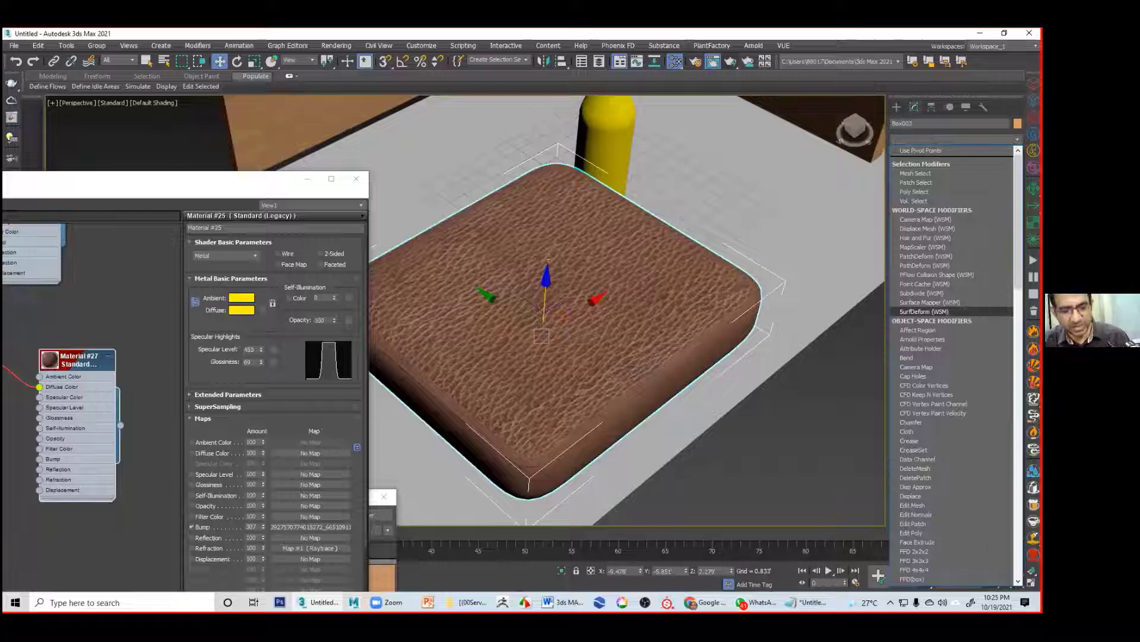
key("u")
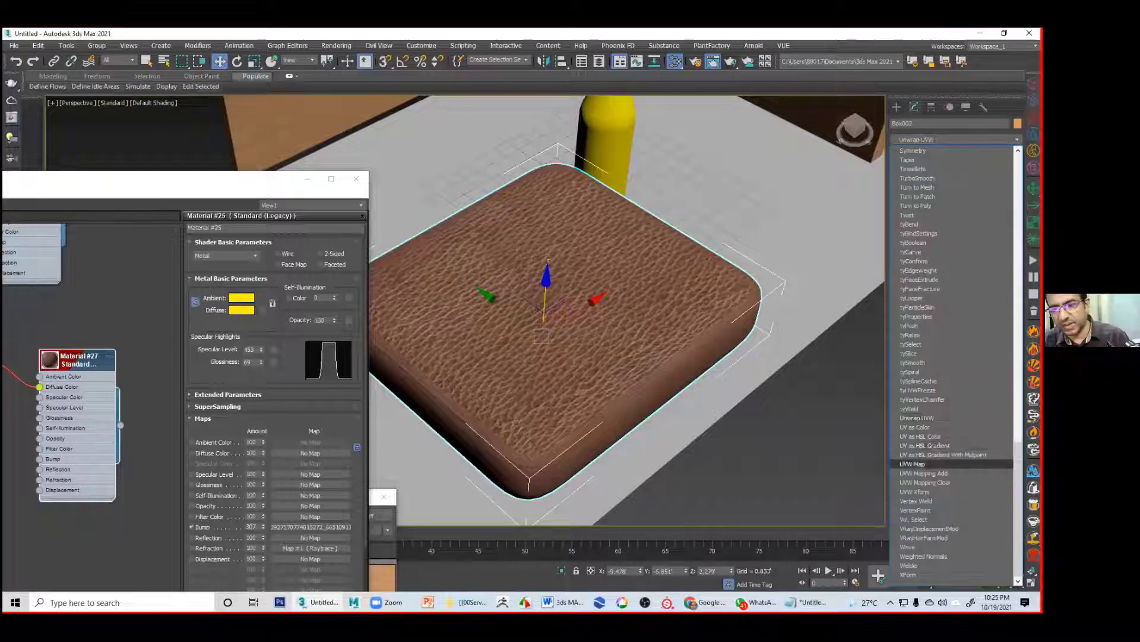
left_click(914, 464)
left_click(932, 313)
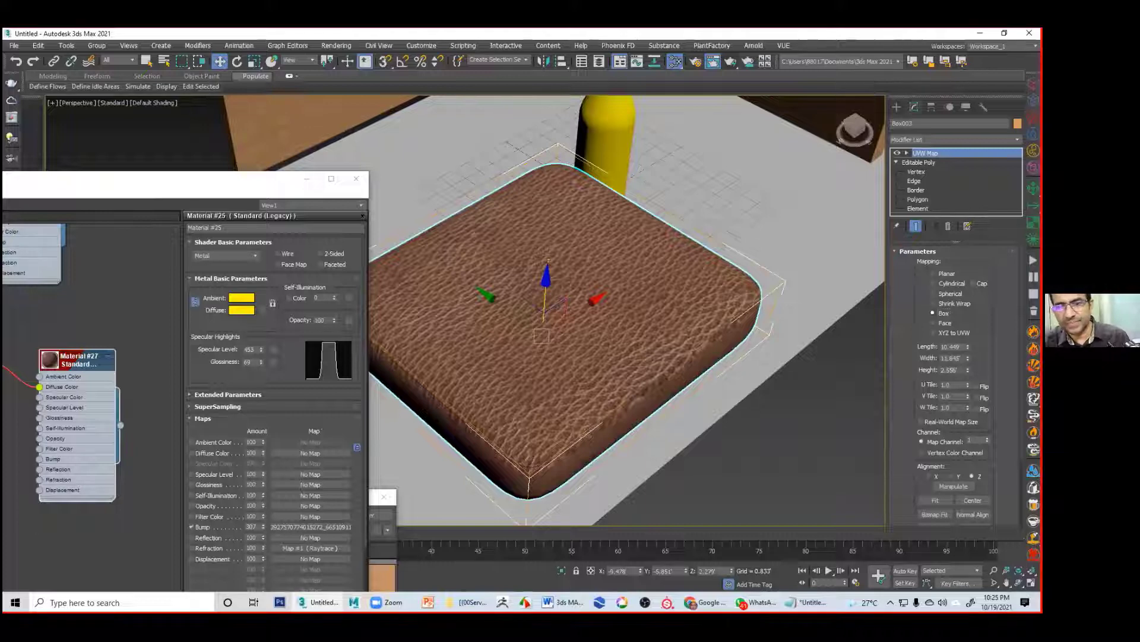
mouse_move(594, 381)
middle_mouse_down("alt")
mouse_move(556, 299)
mouse_move(568, 297)
mouse_move(546, 326)
mouse_move(579, 352)
mouse_move(583, 415)
mouse_move(598, 393)
middle_mouse_up("alt")
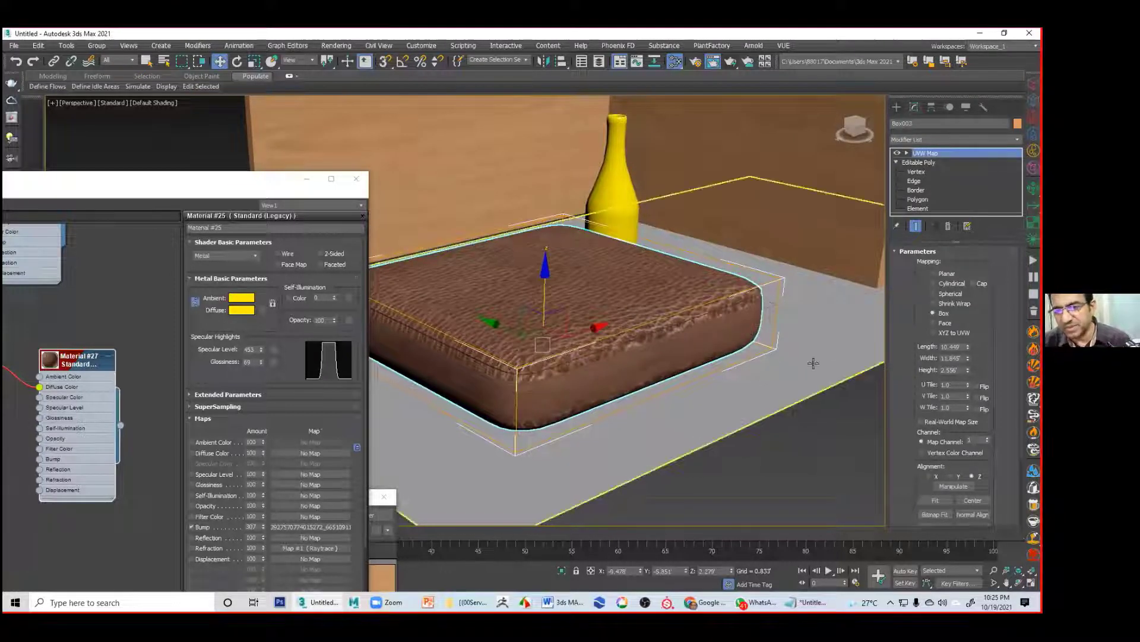
Step: Scale the UVW Map gizmo upward along its vertical axis to even out the side texture, and deselect the cushion
left_click(907, 153)
left_click(924, 163)
key("r")
left_click_drag(544, 235, 562, 121)
middle_click_drag(758, 341, 829, 321, "alt")
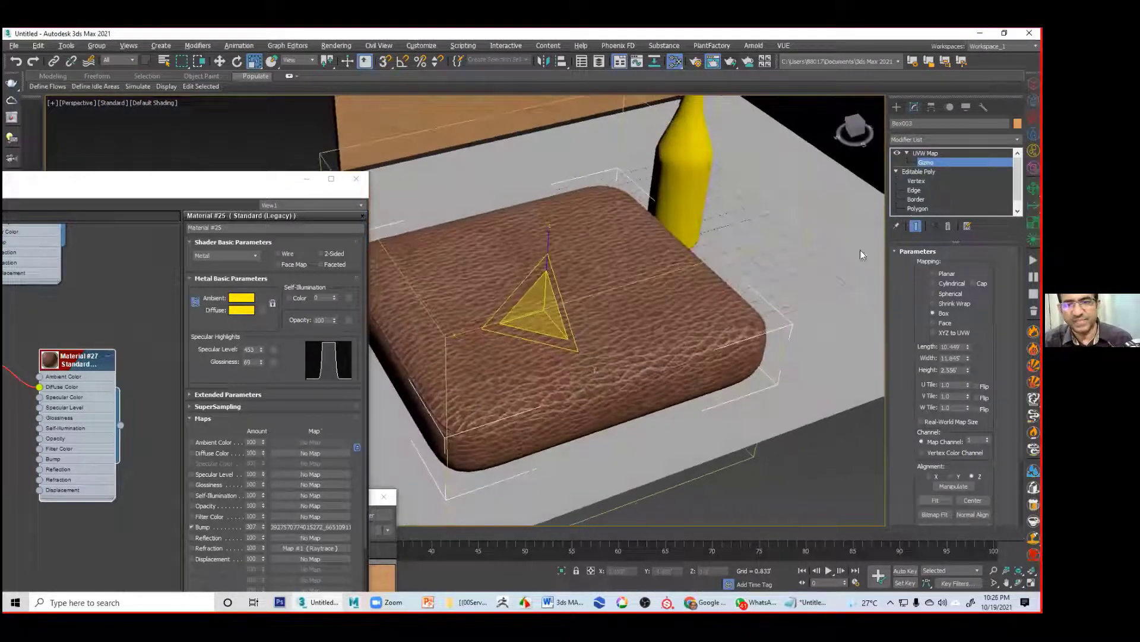
left_click(925, 154)
left_click(841, 451)
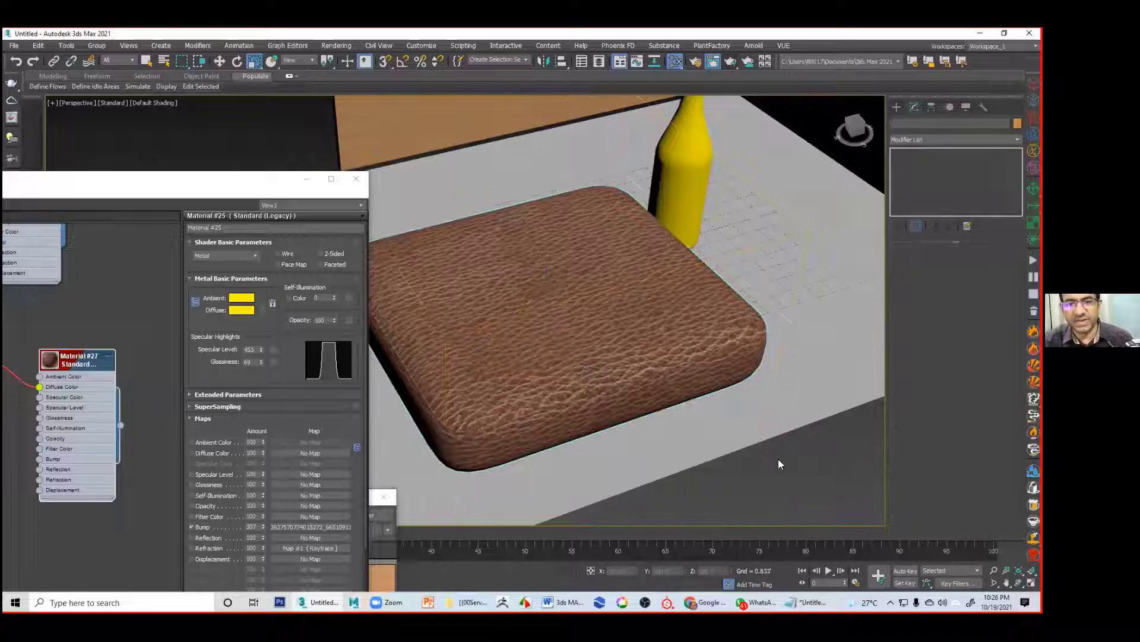
Step: Frame a closer view of the cushion's front corner and render it to examine the leather texture
middle_click_drag(706, 453, 679, 454, "alt")
scroll(615, 438, "up", 4)
mouse_move(611, 438)
middle_mouse_down("alt")
mouse_move(634, 471)
mouse_move(618, 456)
middle_mouse_up("alt")
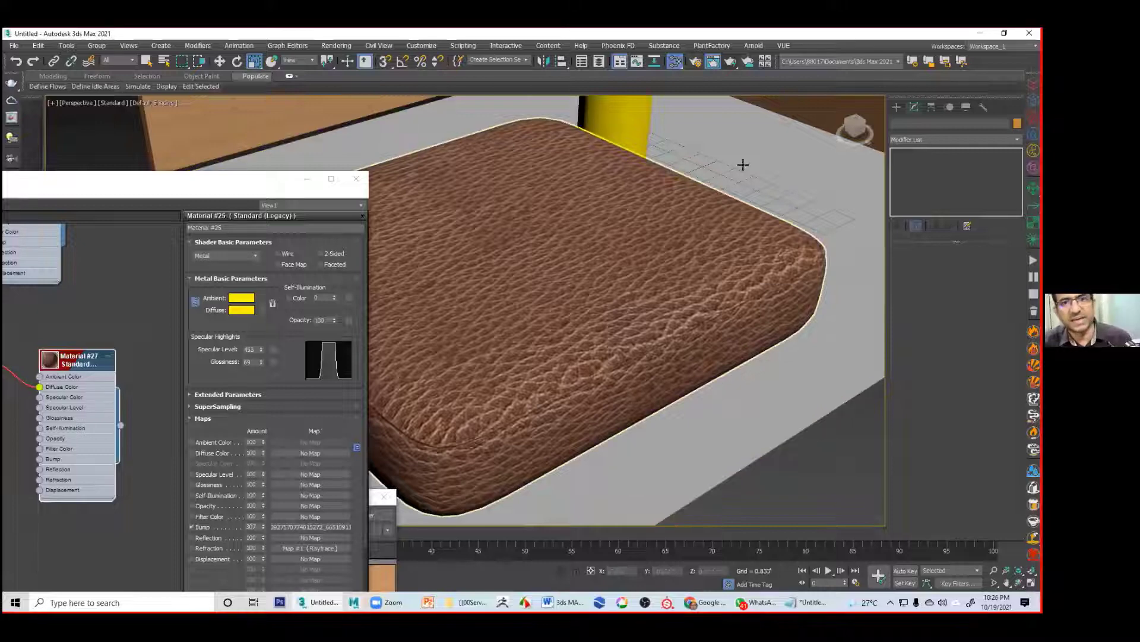
left_click(731, 63)
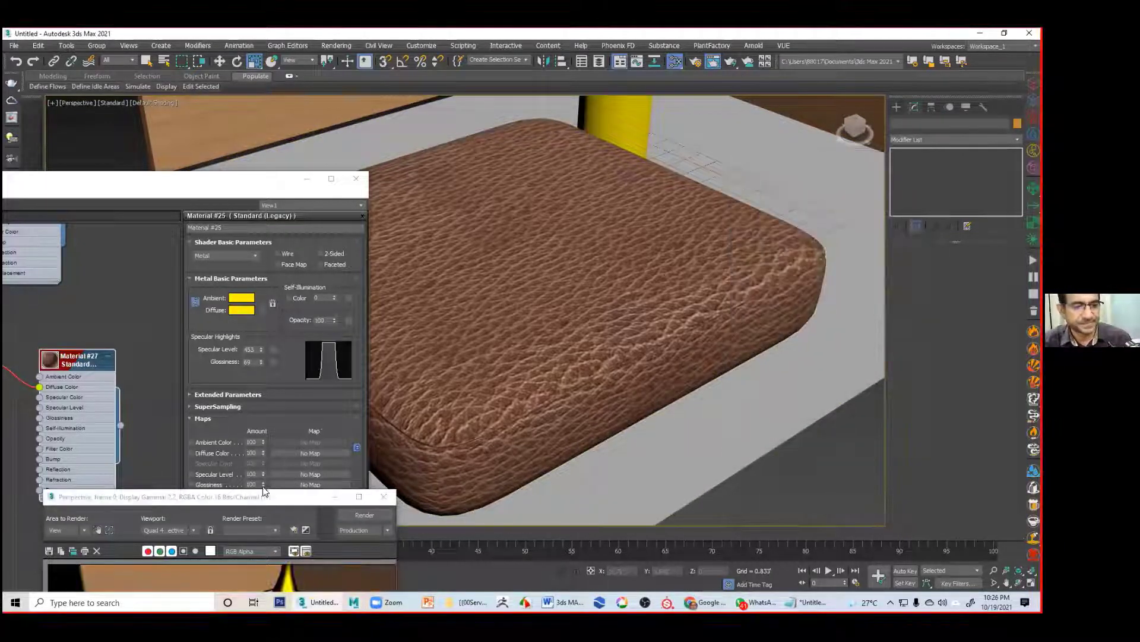
left_click_drag(260, 496, 386, 202)
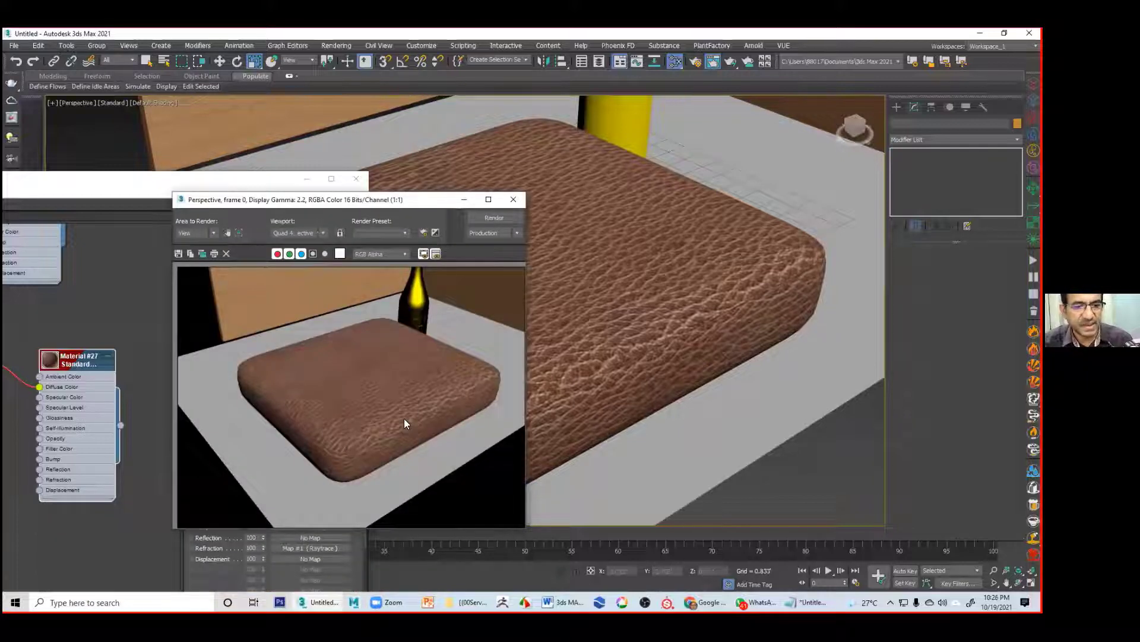
left_click(489, 182)
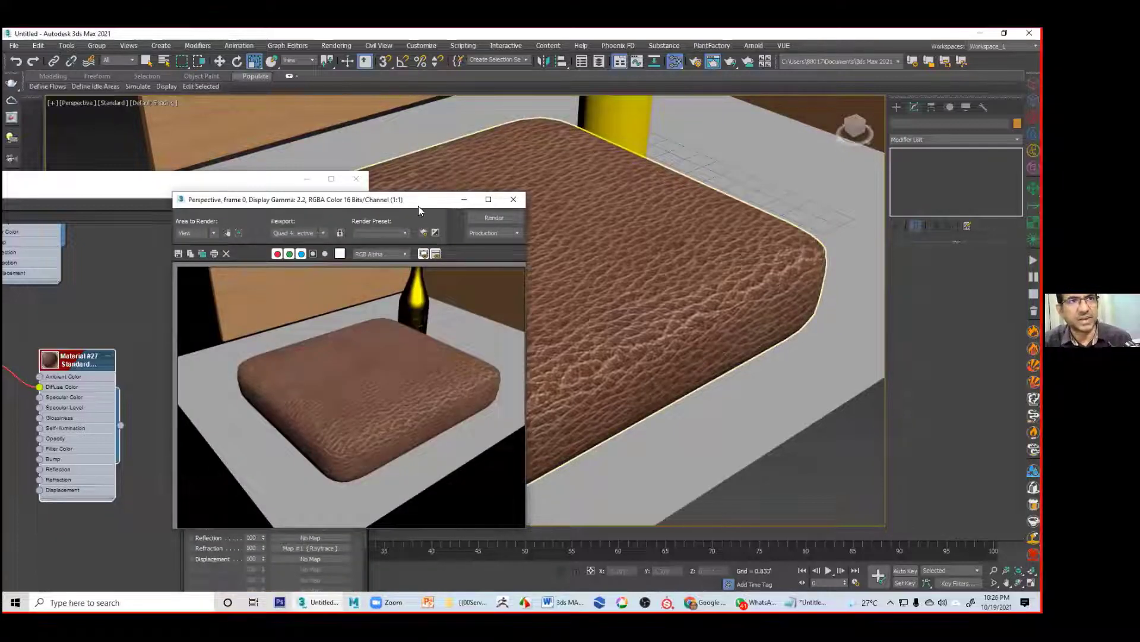
Step: Set the cushion material's Specular Level to 100 and Glossiness to 27, and render the view again
left_click_drag(416, 205, 869, 349)
left_click_drag(192, 184, 456, 128)
double_click(331, 307)
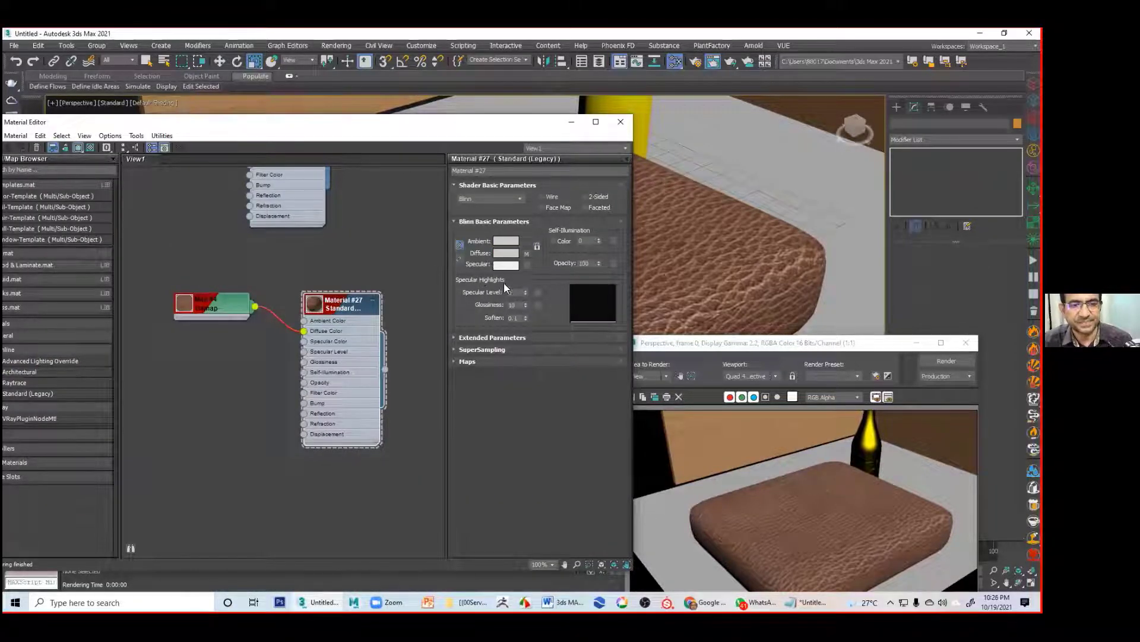
left_click_drag(525, 291, 532, 237)
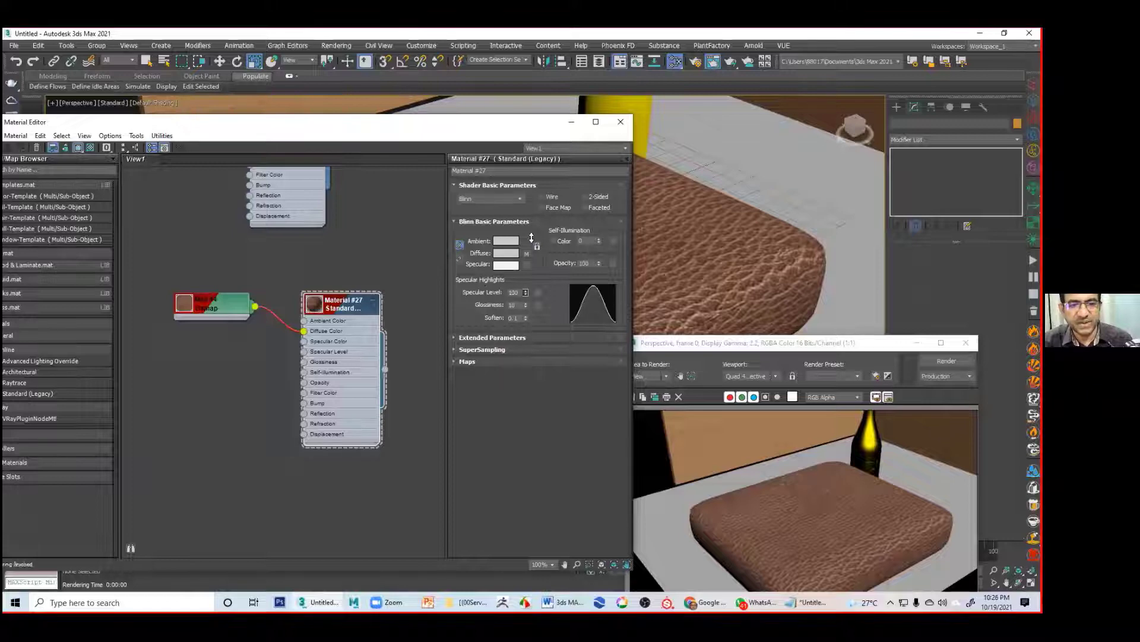
left_click_drag(525, 305, 524, 294)
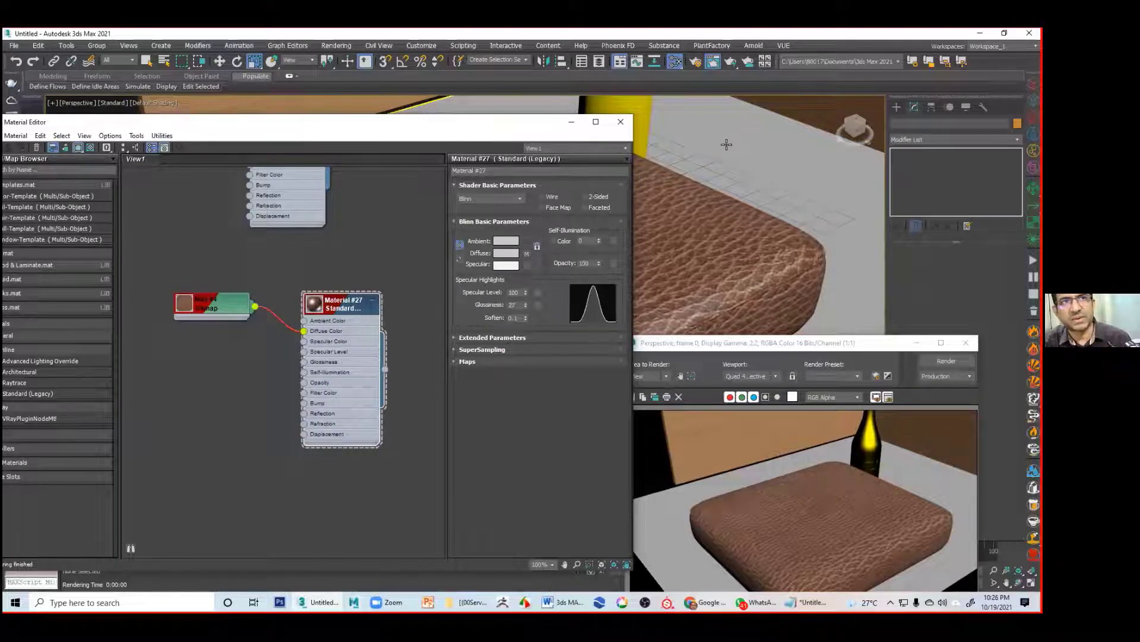
left_click(730, 61)
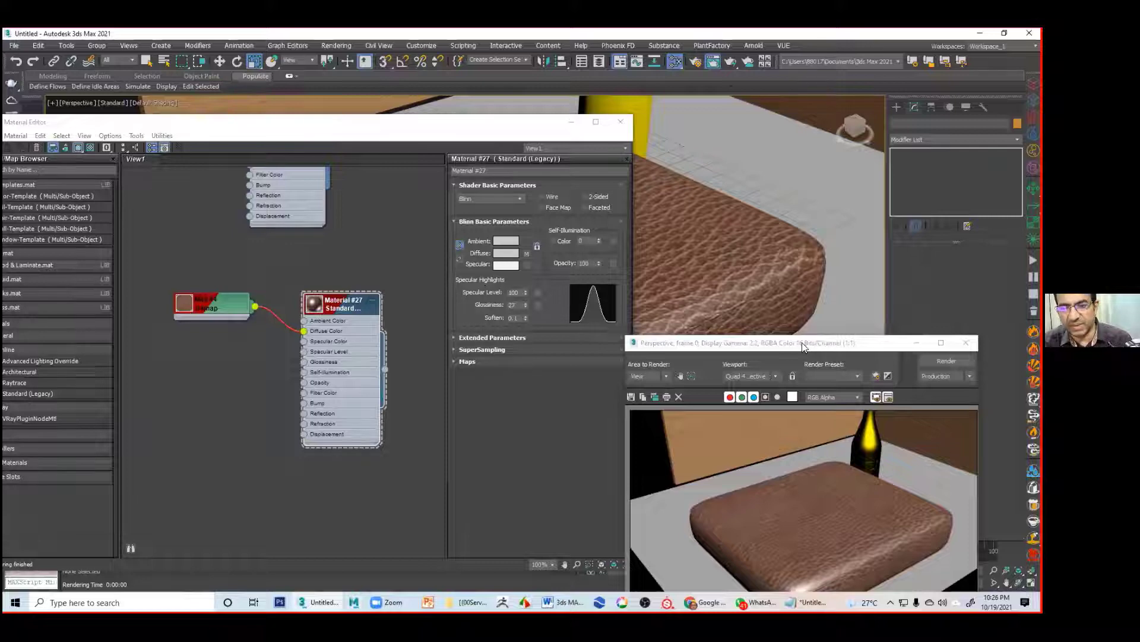
left_click_drag(803, 347, 451, 158)
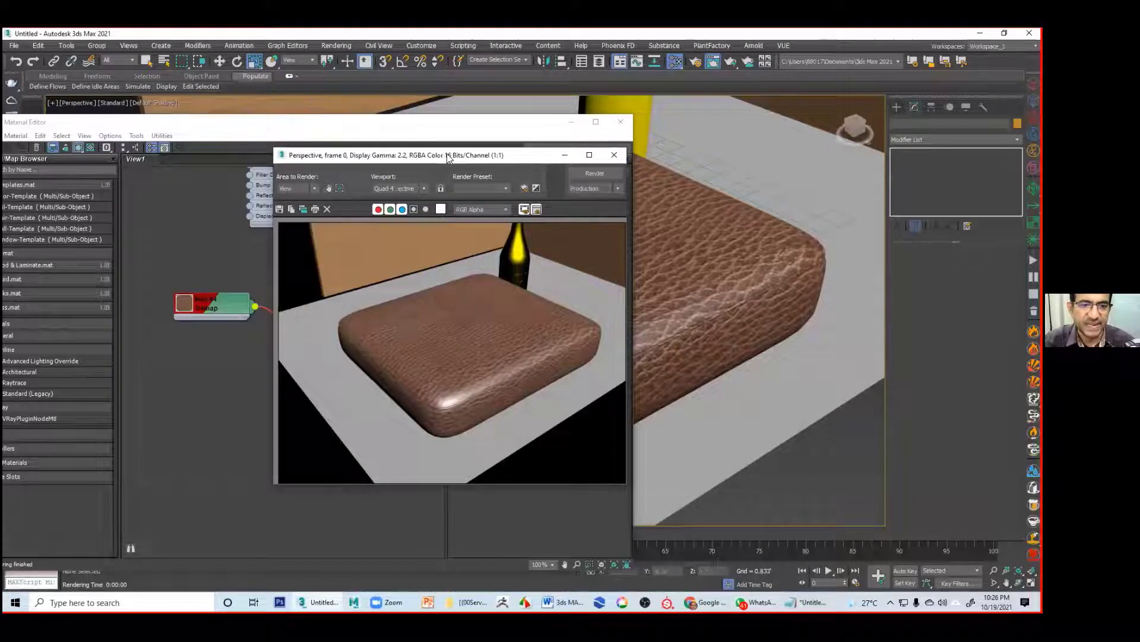
Step: Move the leather bitmap's connection from Diffuse Color to Bump and render the cushion
left_click_drag(447, 156, 777, 137)
scroll(307, 320, "up", 3)
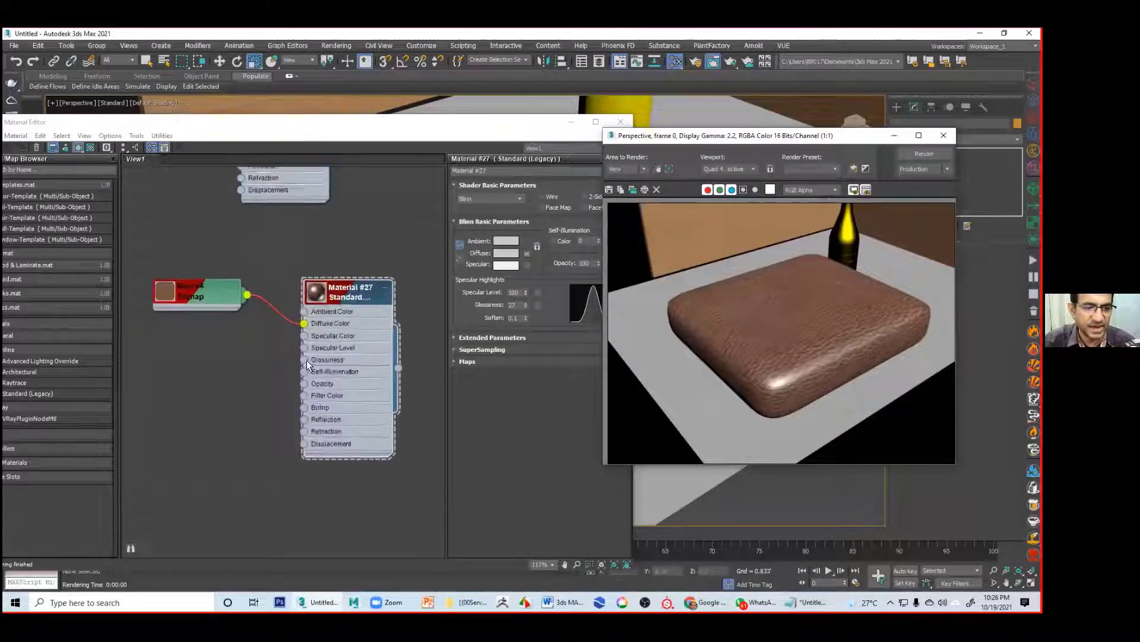
left_click_drag(276, 317, 303, 411)
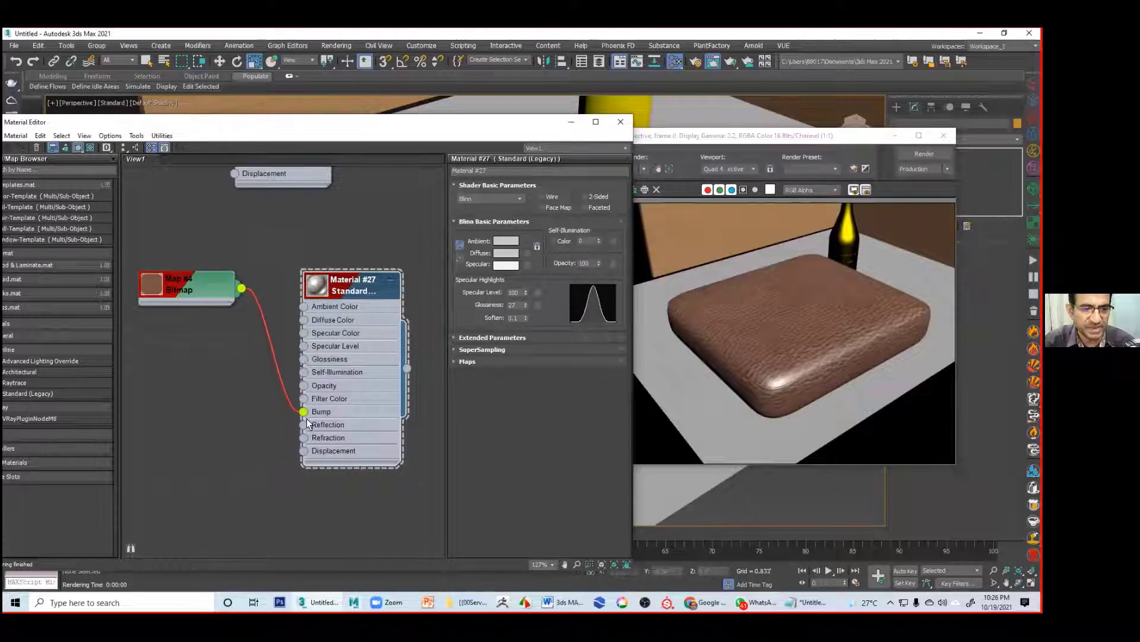
left_click_drag(802, 140, 698, 131)
left_click(809, 146)
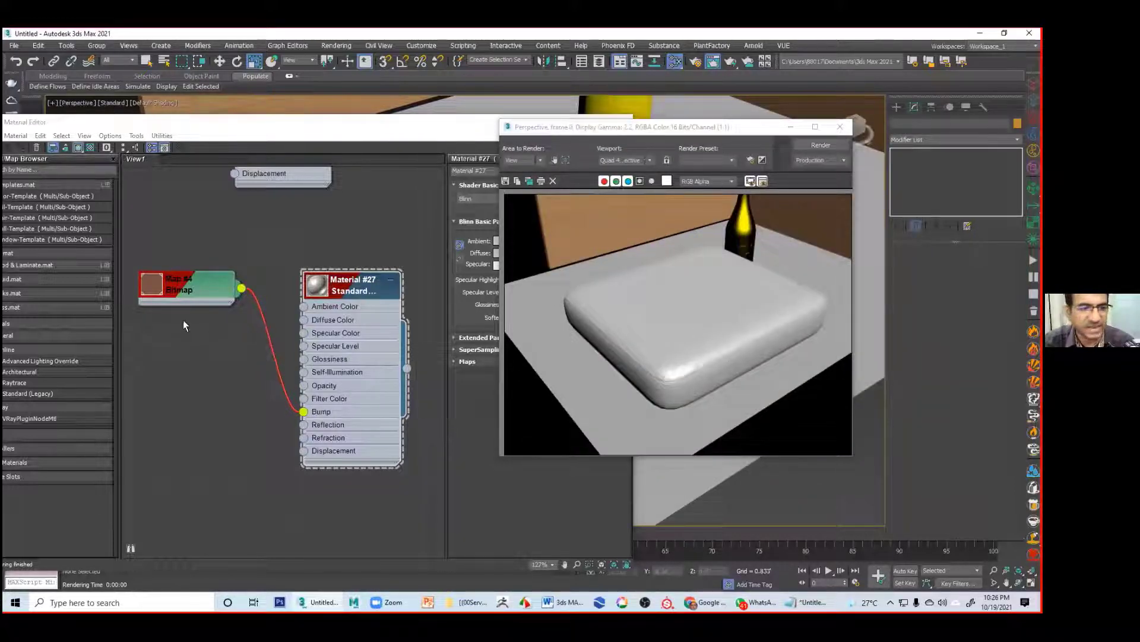
Step: Raise the cushion material's Bump amount to 140 in its map settings and render the view again
double_click(321, 285)
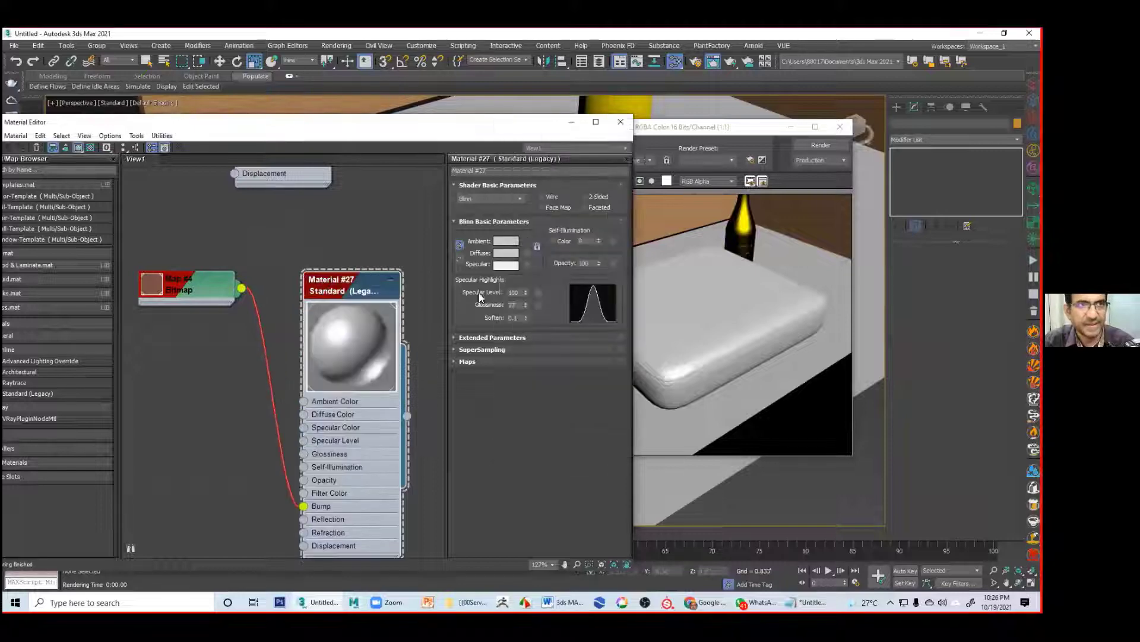
left_click_drag(489, 130, 381, 127)
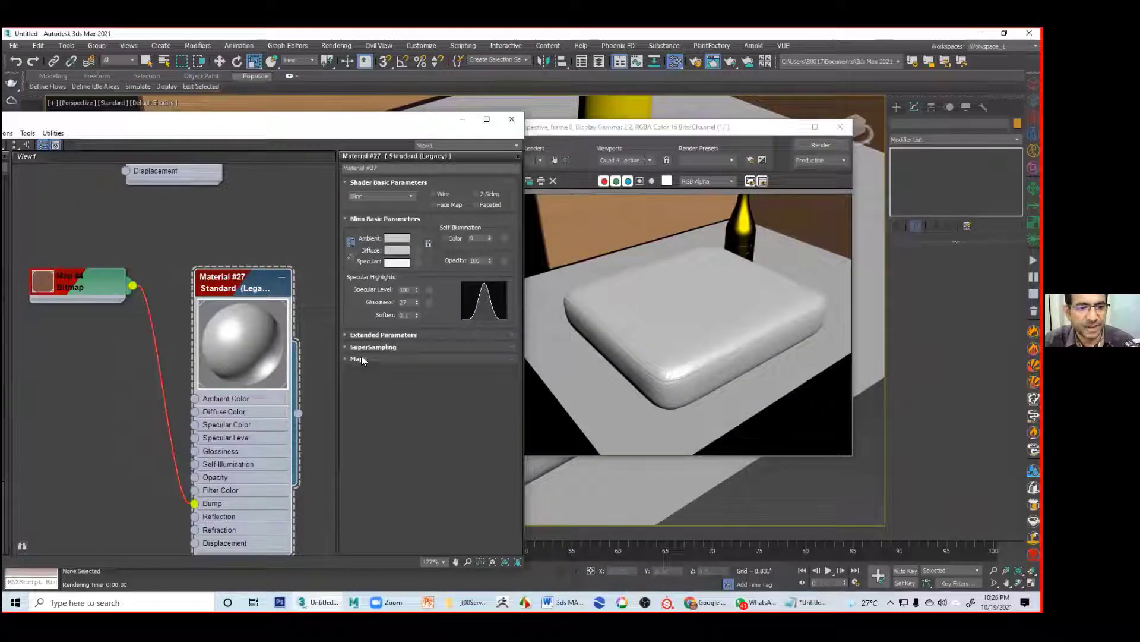
double_click(214, 322)
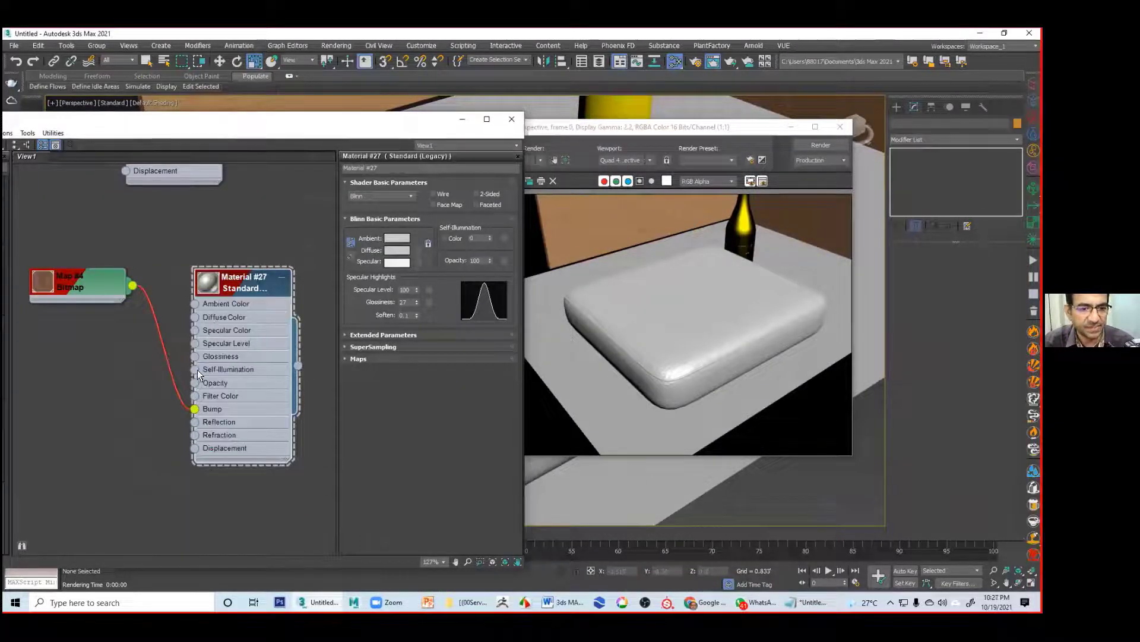
double_click(208, 282)
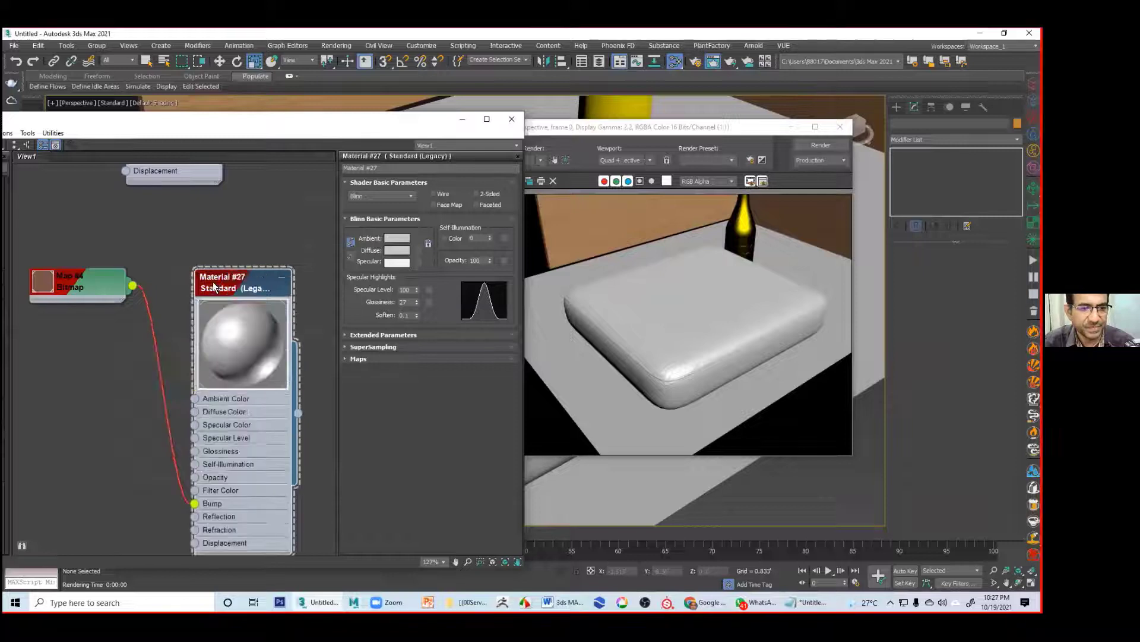
left_click(355, 359)
left_click_drag(418, 384, 431, 304)
left_click(826, 146)
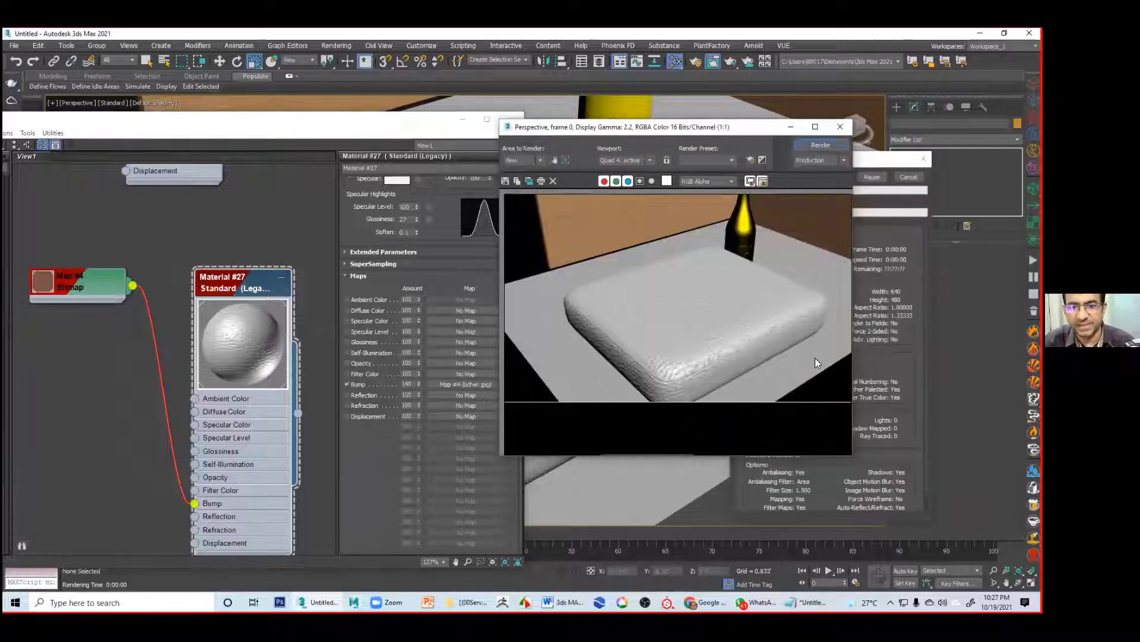
Step: Enlarge the render window and arrange it beside the material editor to examine the cushion's bump texture
left_click_drag(683, 127, 581, 107)
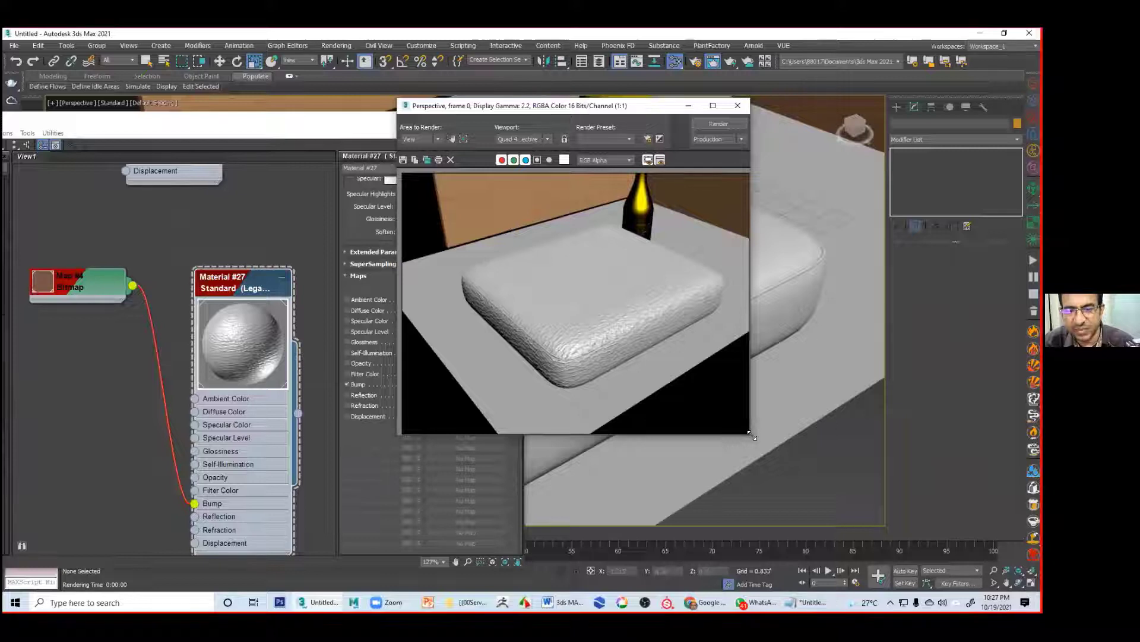
left_click_drag(752, 436, 932, 573)
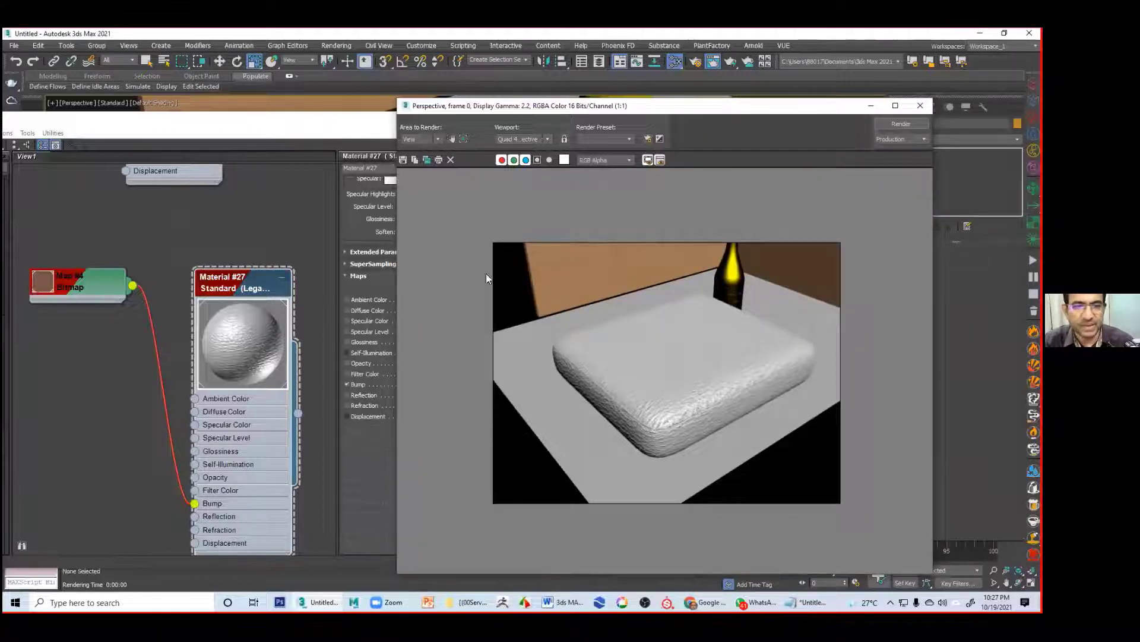
left_click(300, 133)
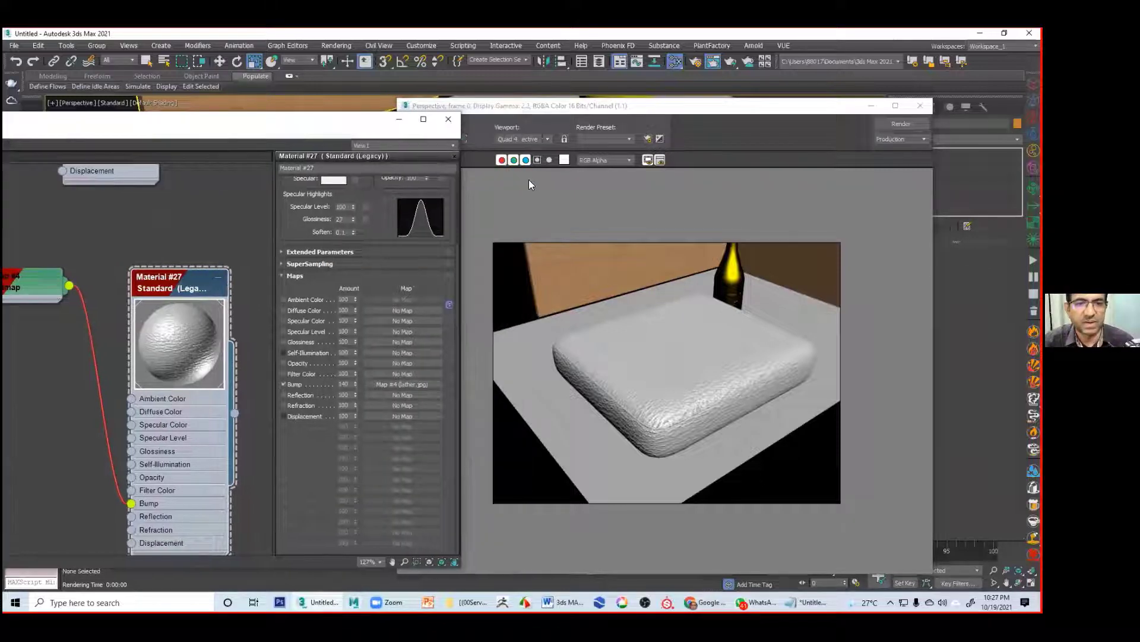
left_click(736, 111)
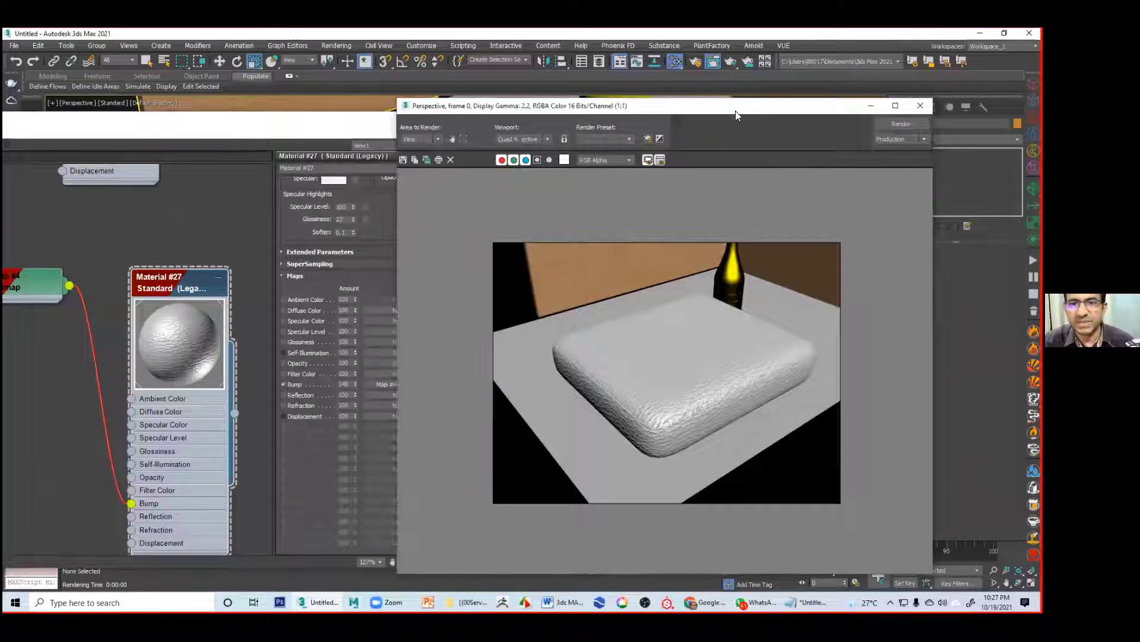
left_click_drag(736, 110, 612, 235)
Step: Set the render output size to HDTV (video) at 1280x720 and render the perspective view
left_click(697, 61)
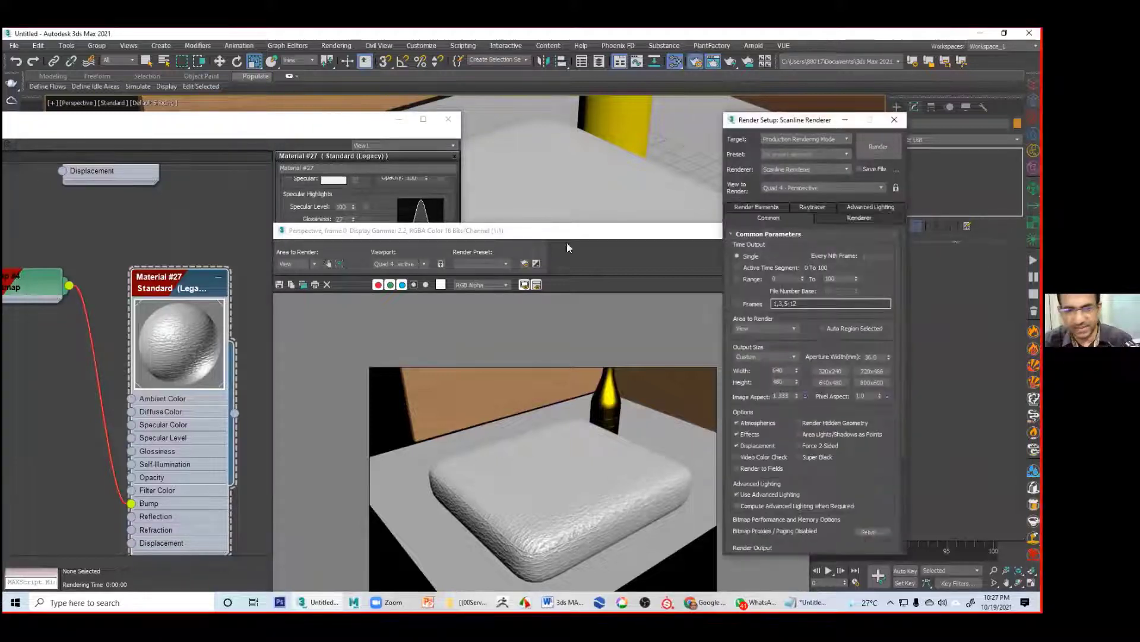
left_click(758, 357)
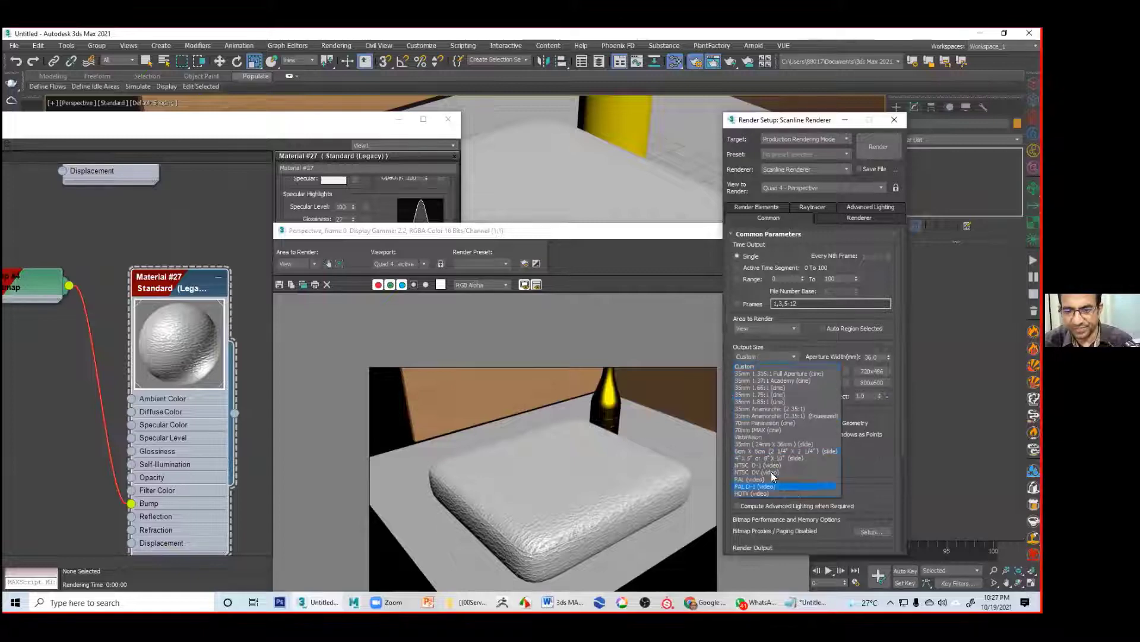
left_click(750, 483)
left_click(830, 382)
left_click(878, 146)
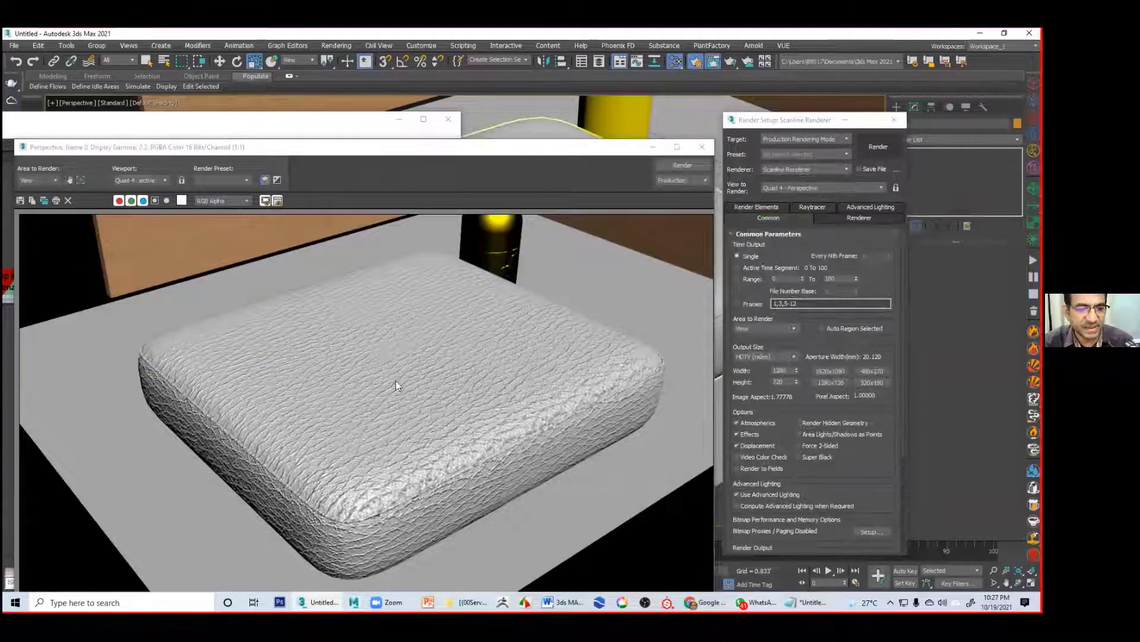
left_click(465, 153)
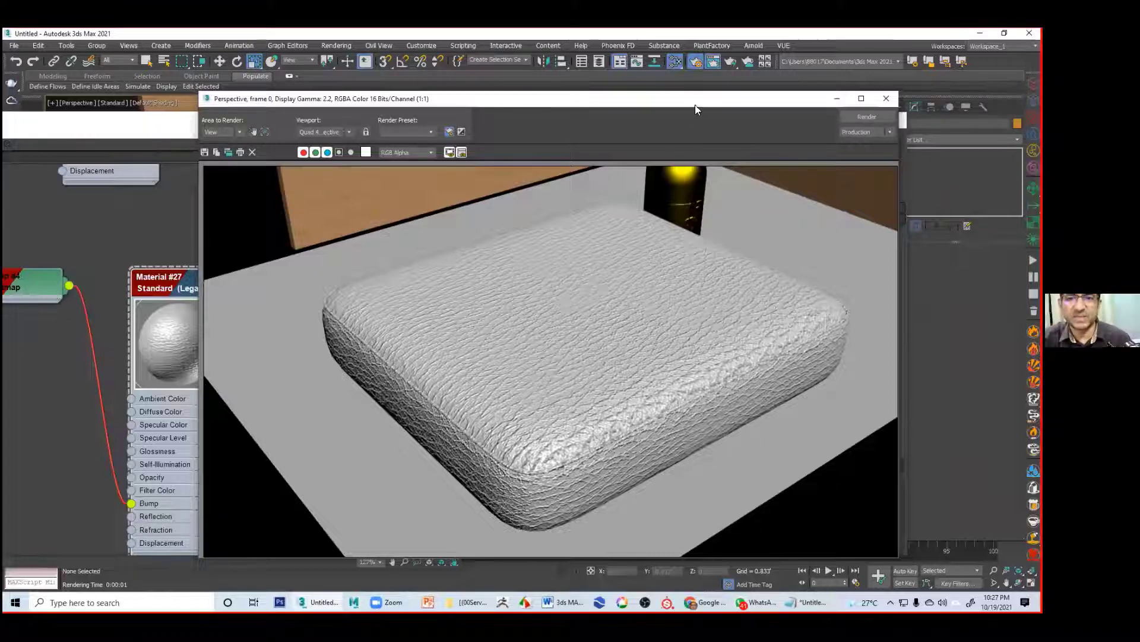
Step: Change the cushion material's Diffuse color to a dark reddish brown and render the perspective view
left_click_drag(691, 100, 461, 108)
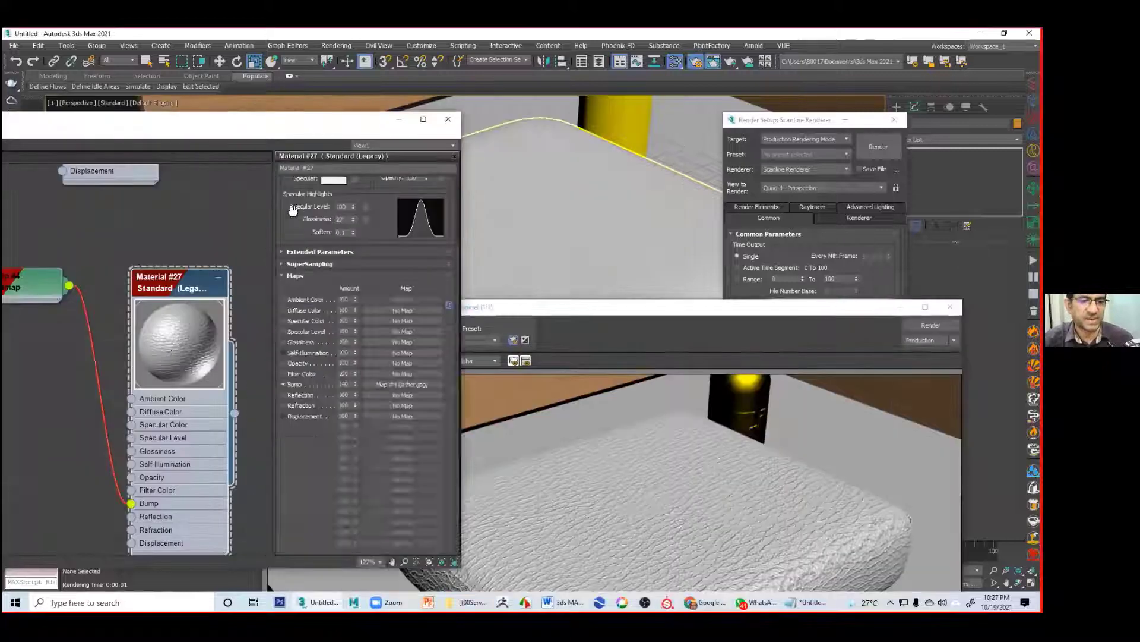
scroll(290, 209, "up", 1)
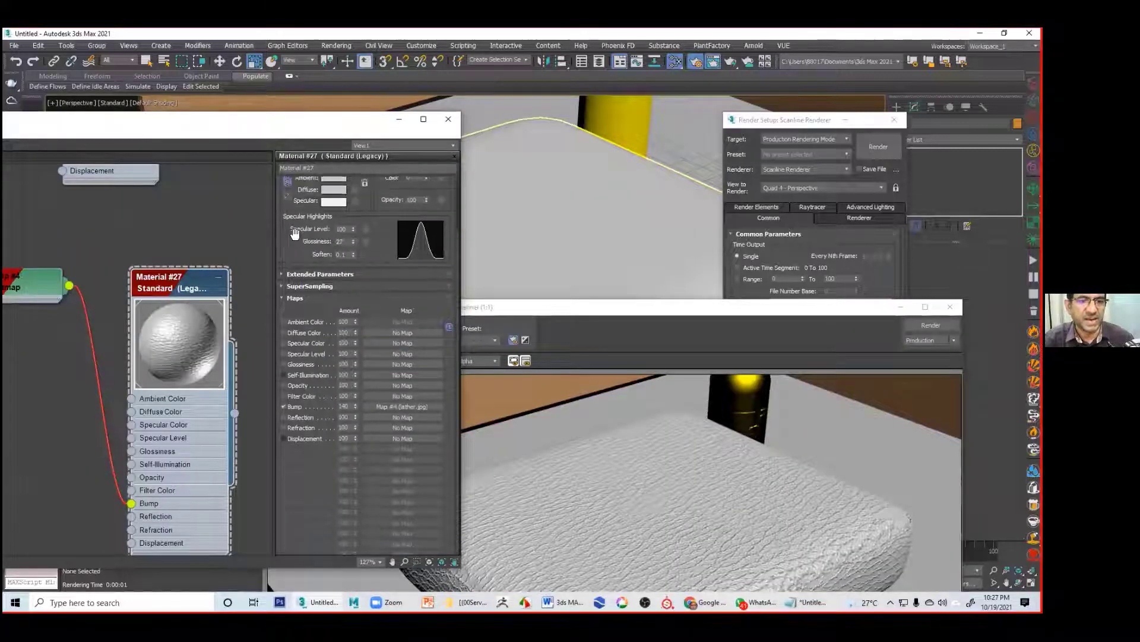
left_click(328, 191)
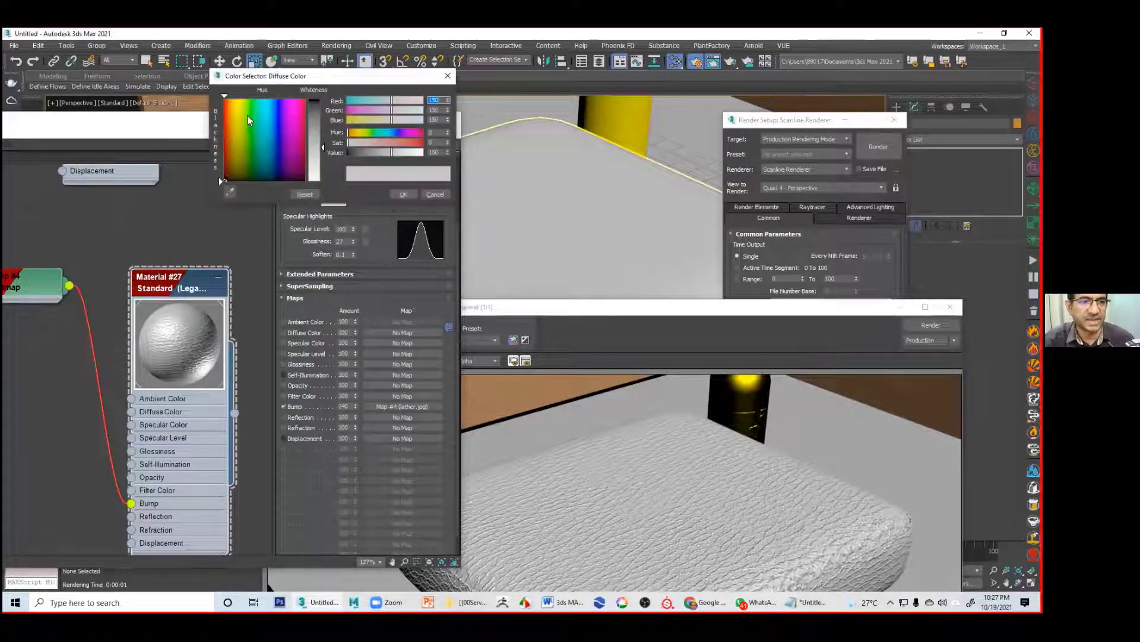
left_click(295, 117)
left_click_drag(295, 116, 224, 161)
left_click_drag(587, 309, 409, 162)
left_click(754, 178)
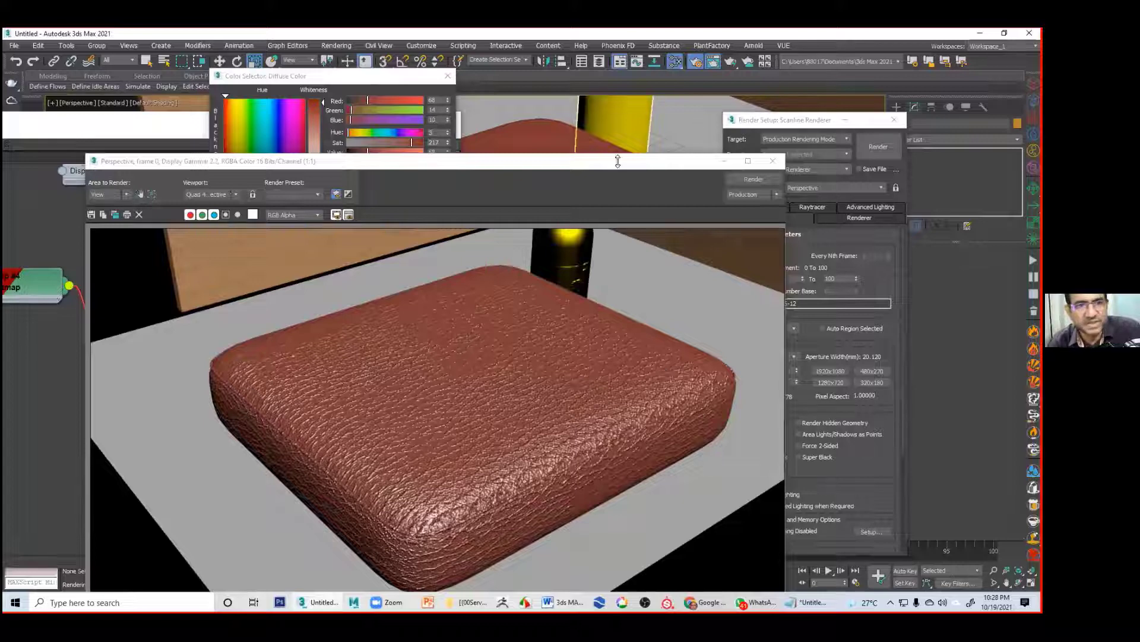
left_click_drag(532, 160, 586, 150)
left_click_drag(434, 149, 666, 109)
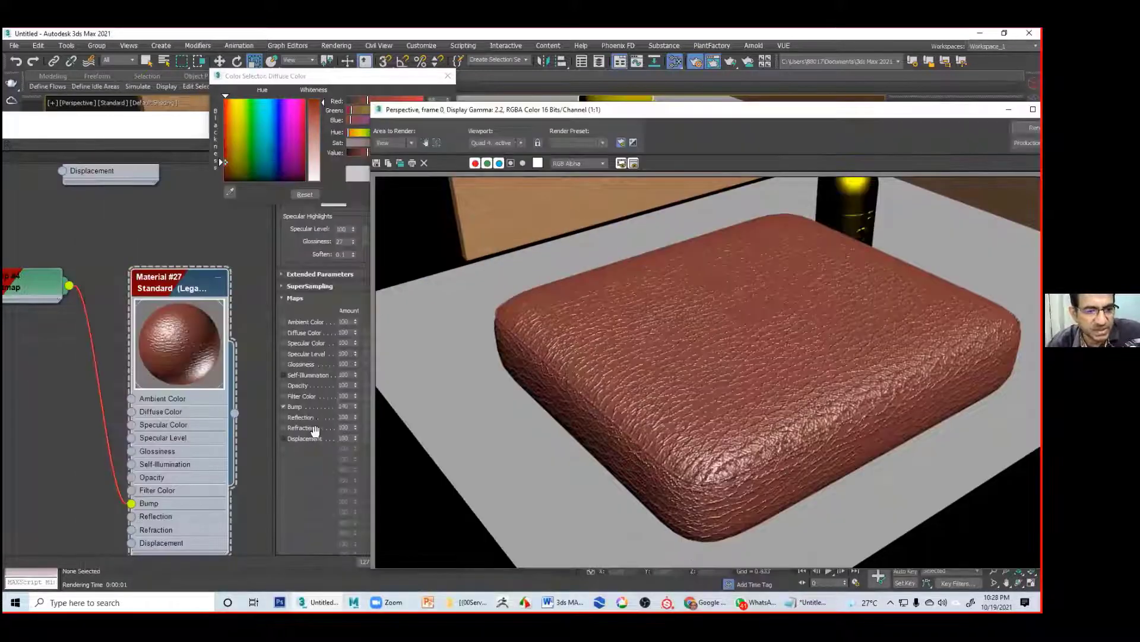
Step: Set the cushion material's Bump amount to 50 and render the view again
left_click(351, 405)
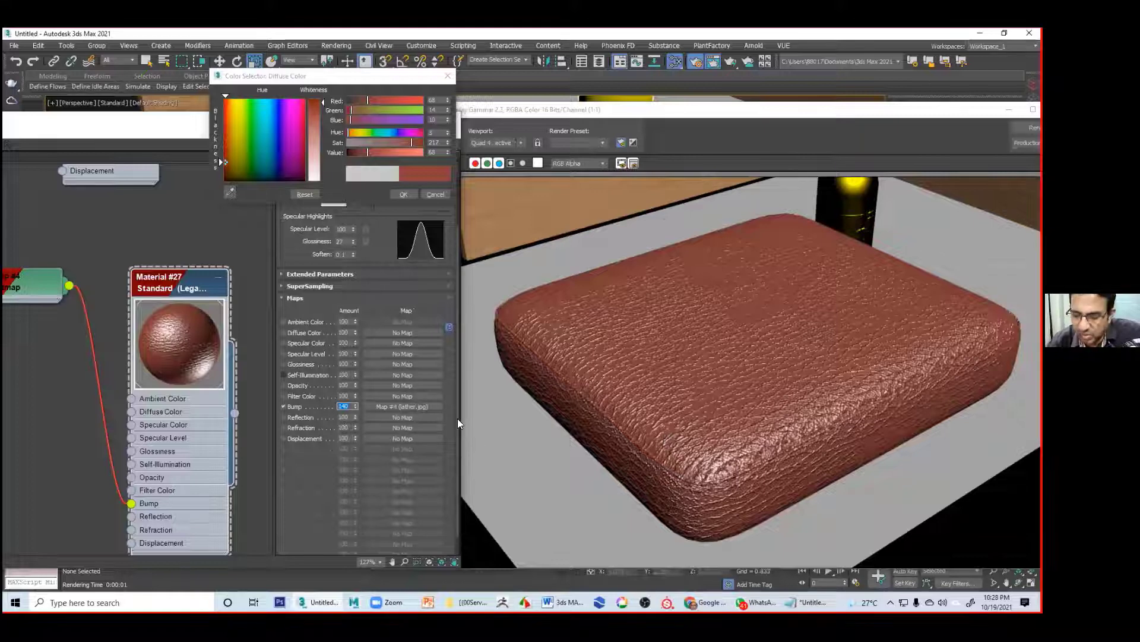
type("50")
key("Return")
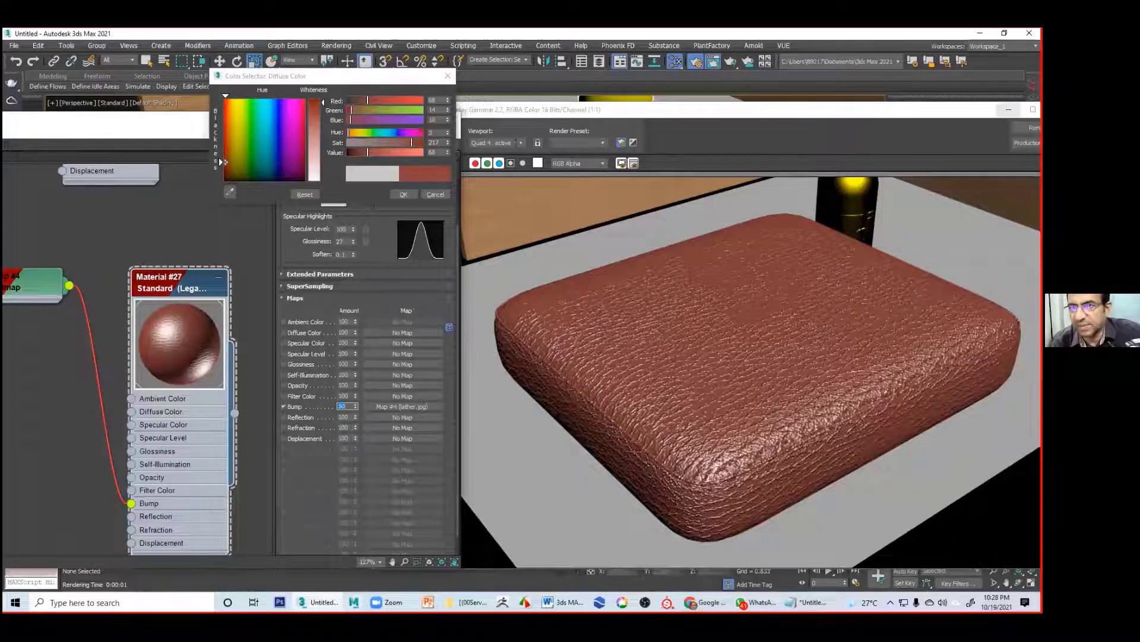
key("shift+q")
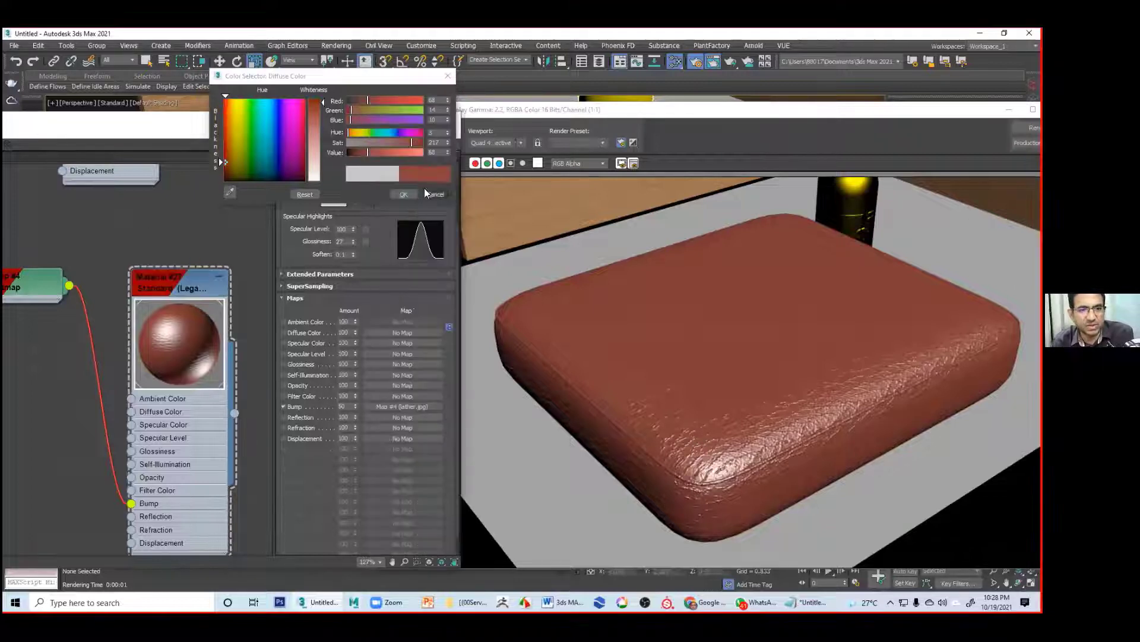
Step: Change the cushion material's Diffuse color to a bright golden yellow and render the perspective view
left_click(355, 129)
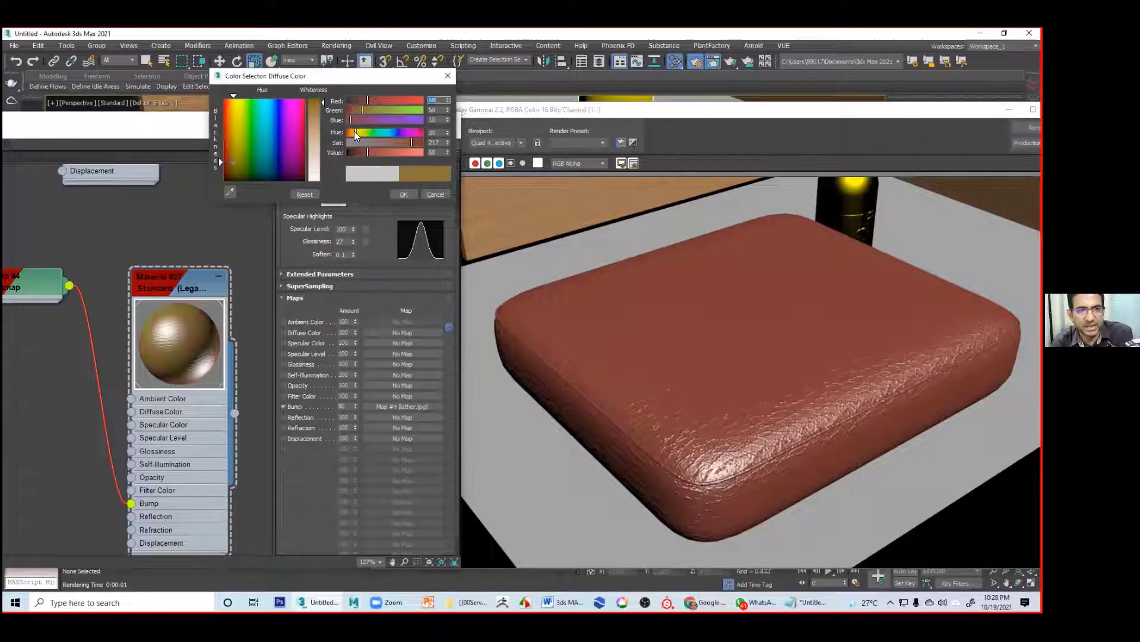
left_click_drag(233, 108, 231, 102)
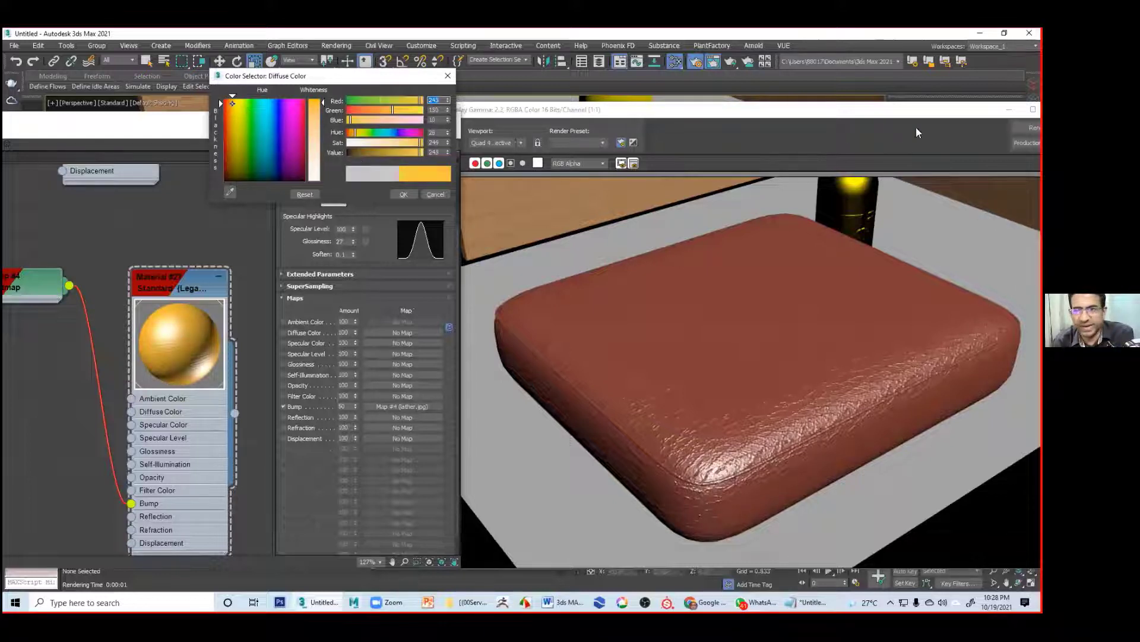
left_click(1033, 129)
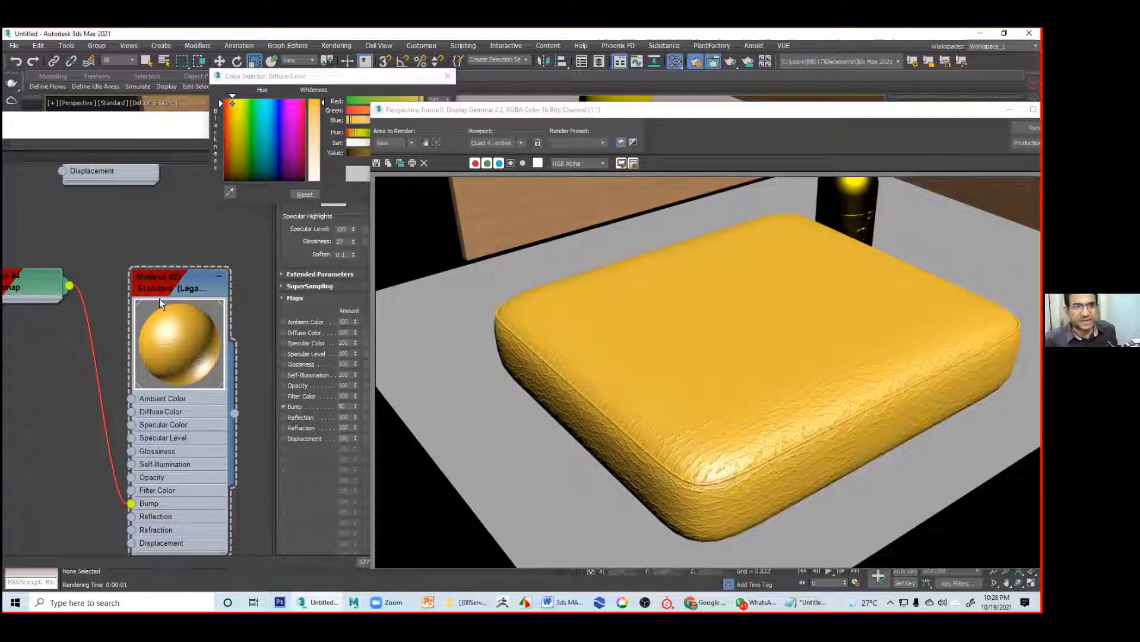
Step: Connect the leather bitmap to Diffuse Color as well as Bump and render the cushion
left_click_drag(150, 275, 150, 247)
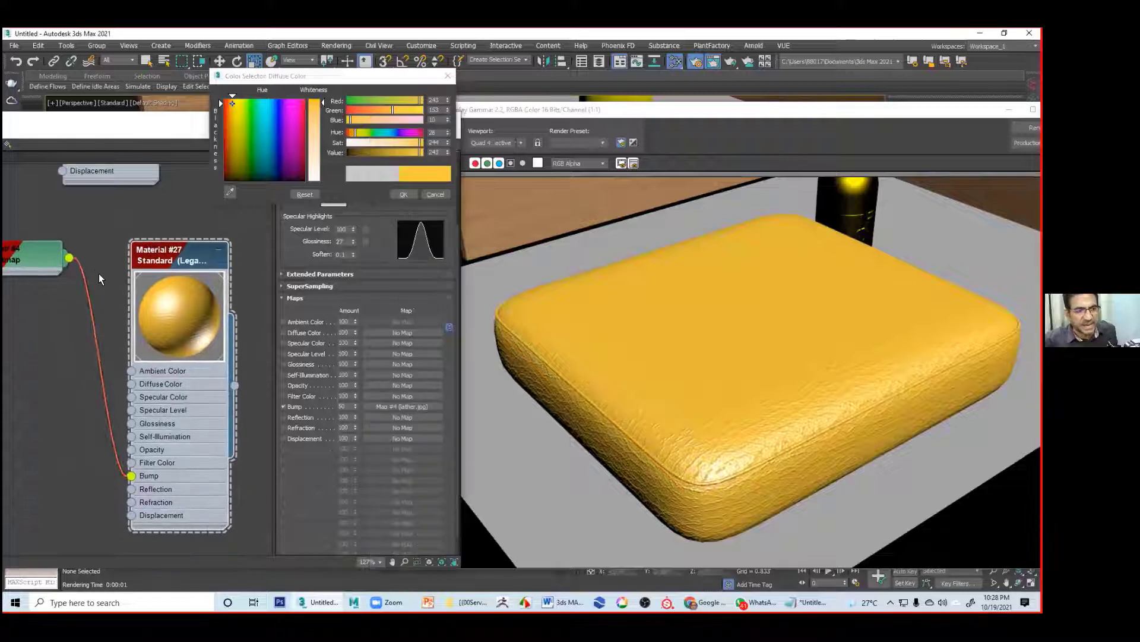
mouse_move(44, 256)
left_mouse_down()
mouse_move(79, 247)
mouse_move(35, 259)
left_mouse_up()
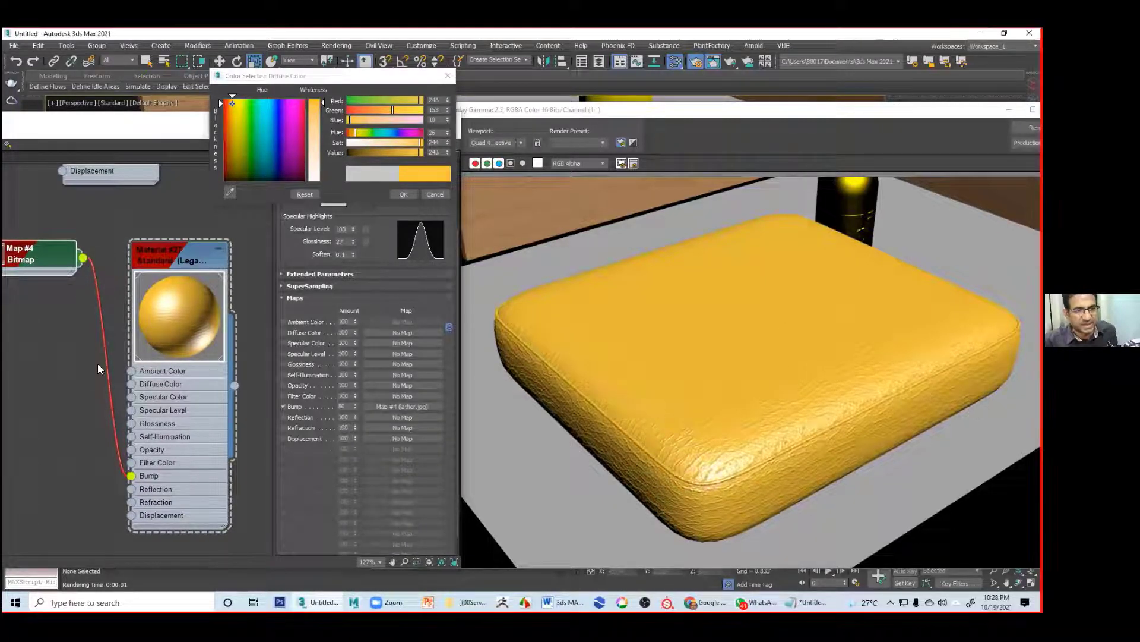
left_click_drag(84, 259, 129, 383)
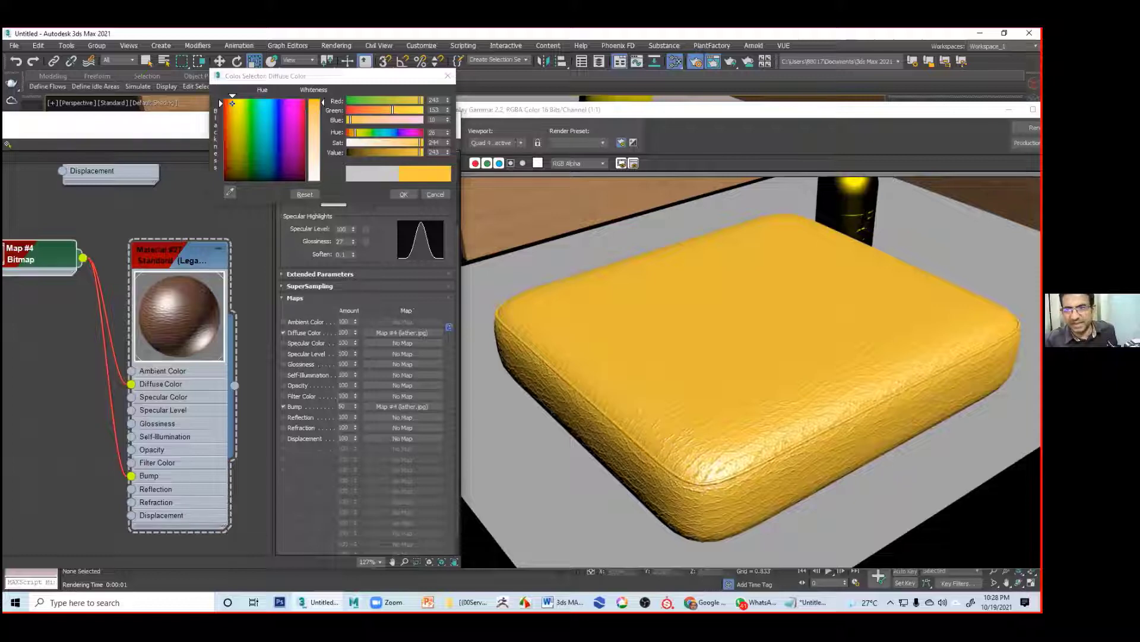
left_click(1032, 128)
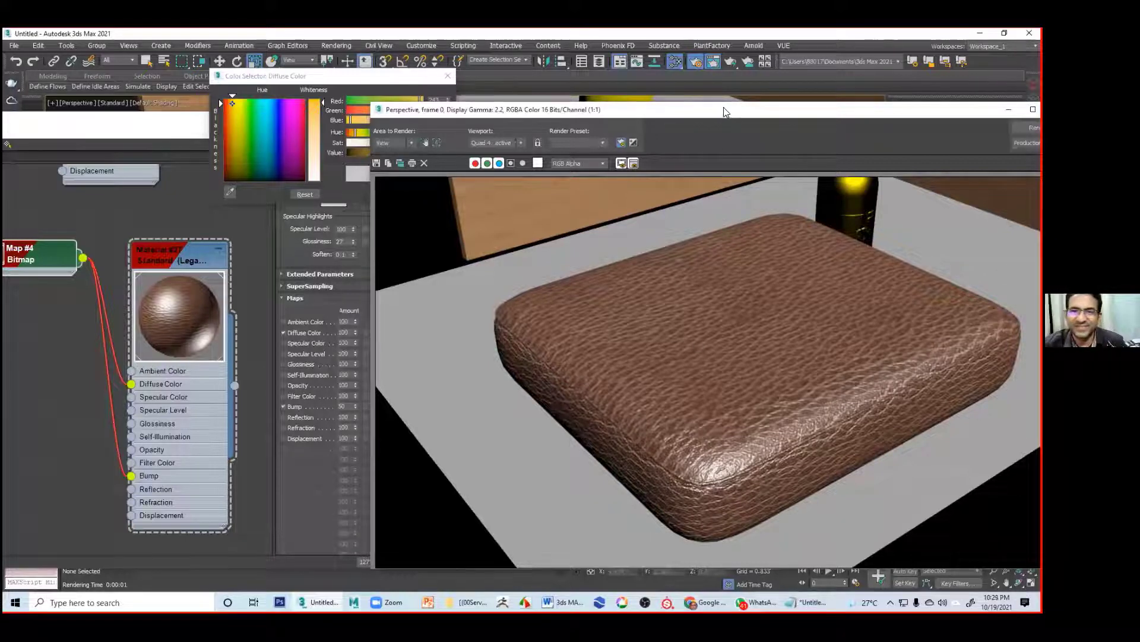
Step: Examine the rendered leather up close and compare it with the source leather texture in the Chrome image search
left_click_drag(732, 111, 642, 83)
scroll(649, 412, "up", 1)
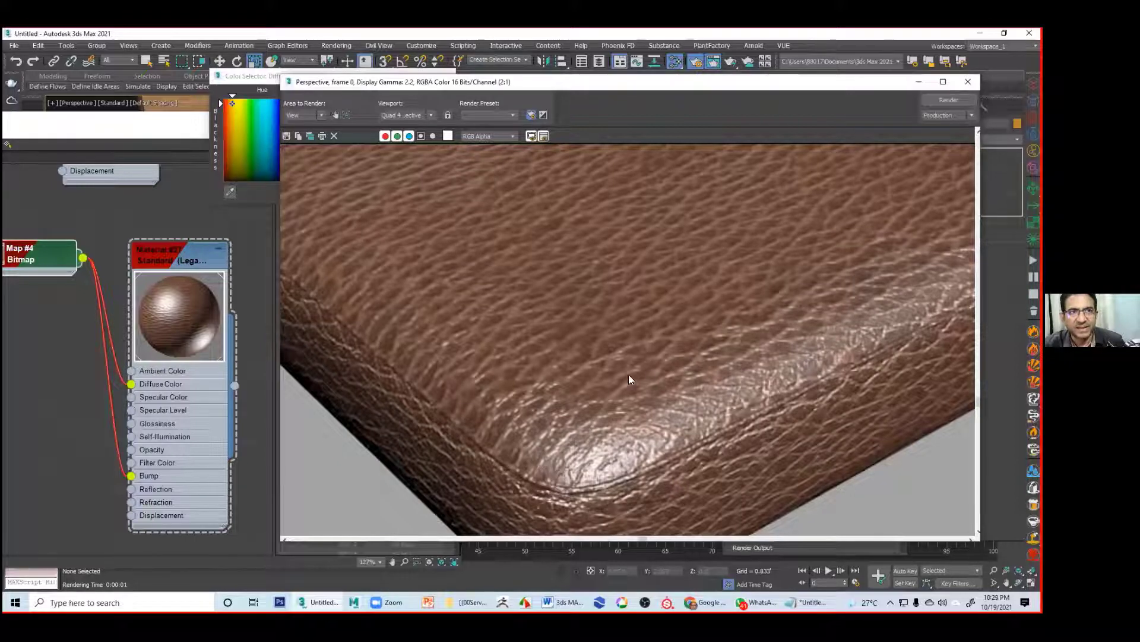
scroll(614, 420, "down", 1)
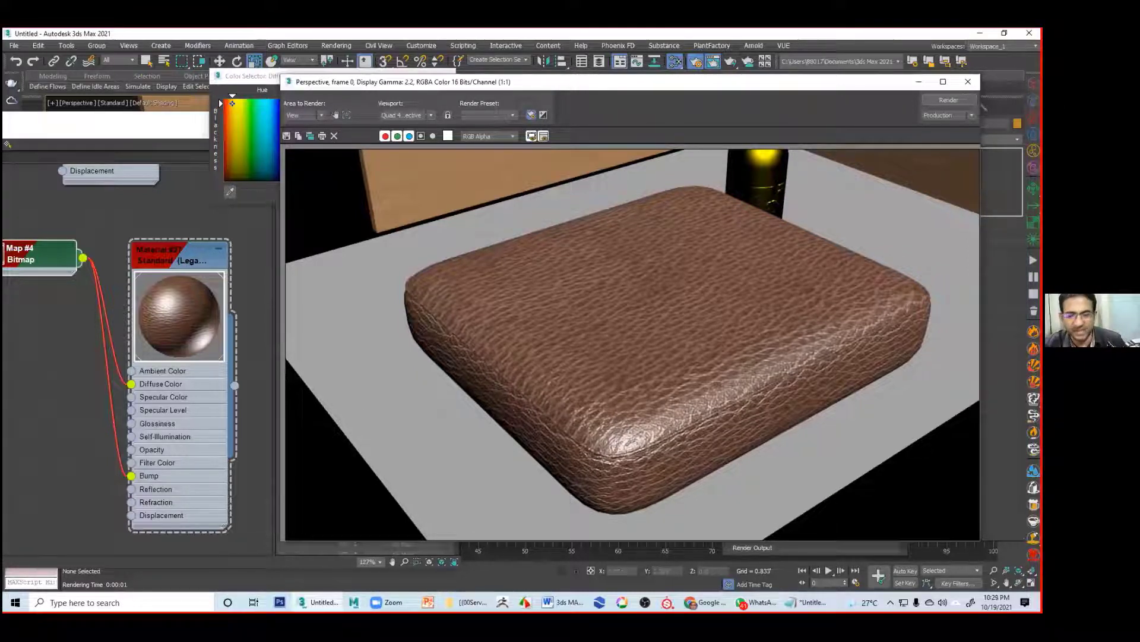
mouse_move(707, 602)
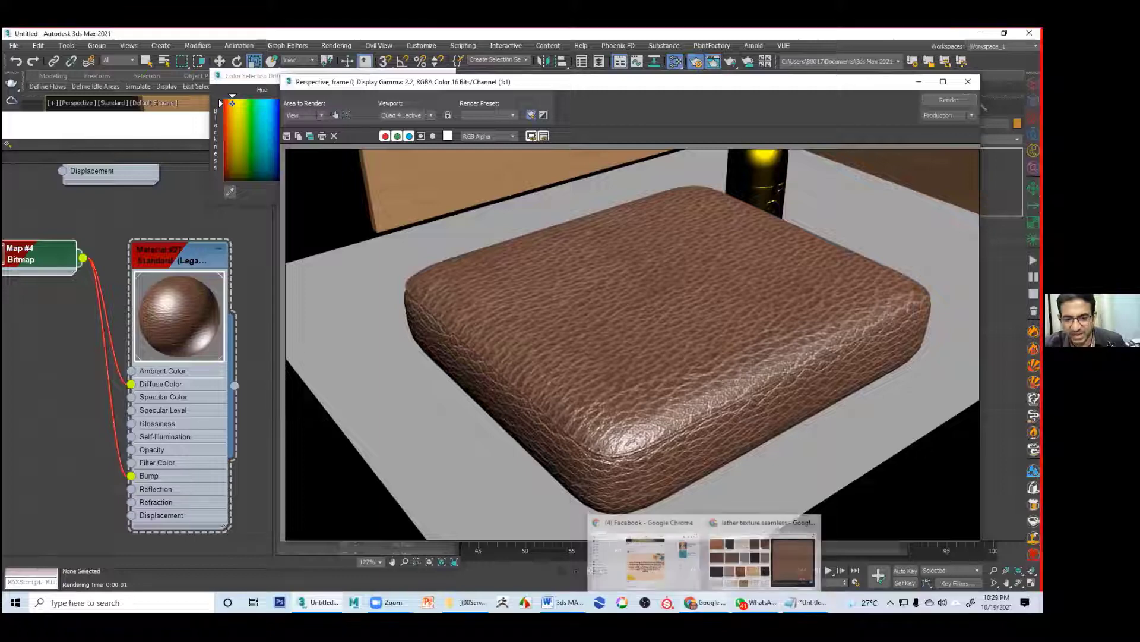
left_click(782, 556)
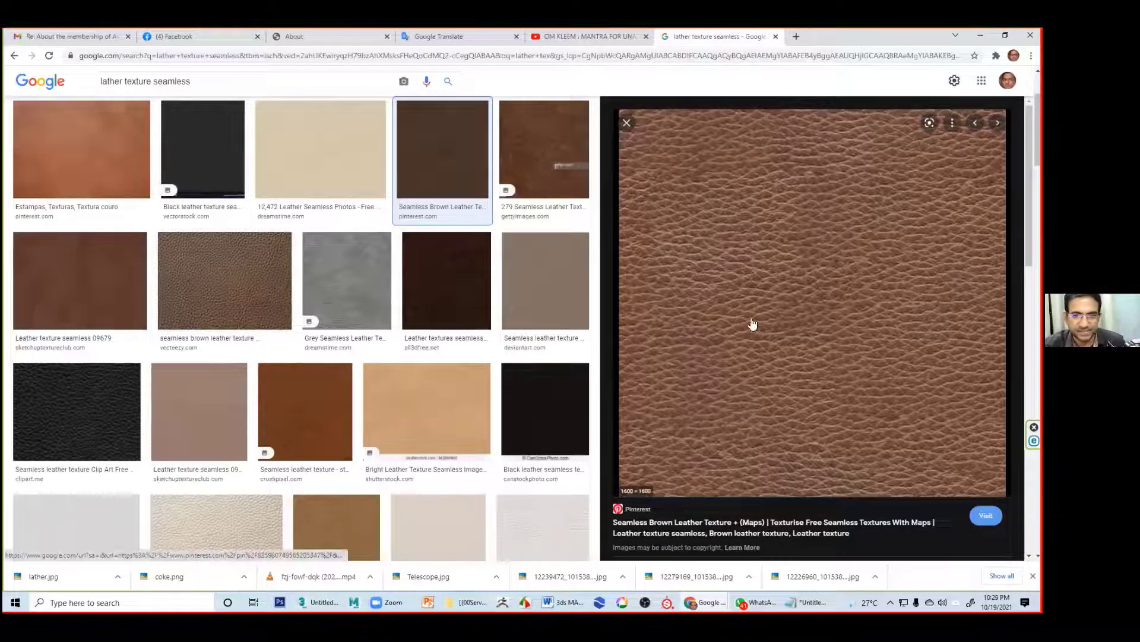
left_click(980, 35)
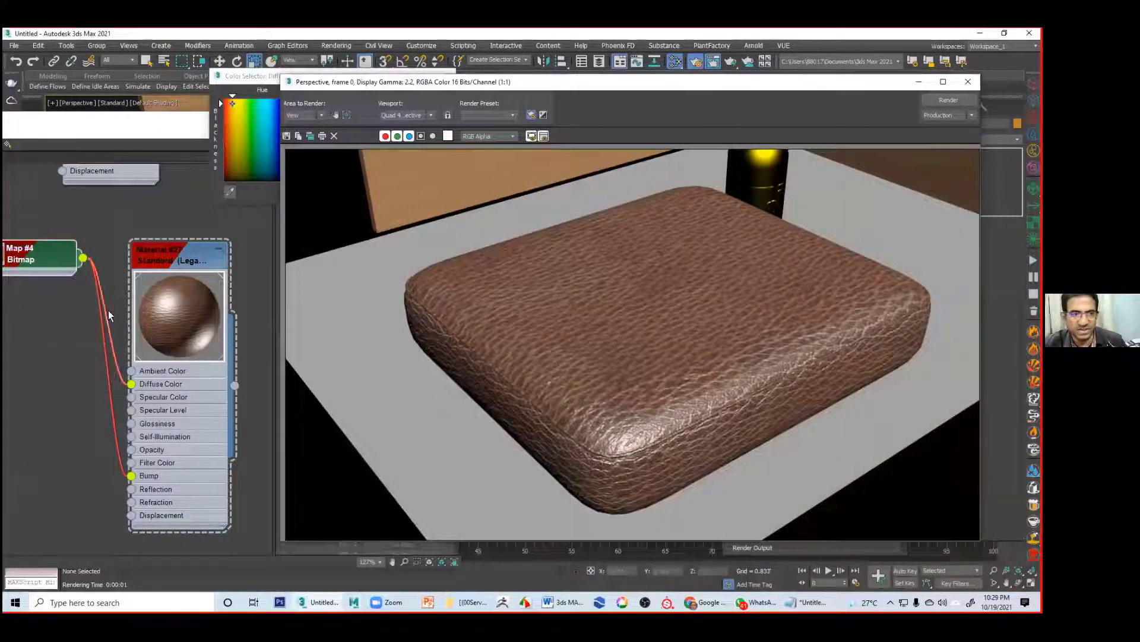
Step: Set the leather bitmap's U and V tiling to 4 and render the cushion
double_click(28, 252)
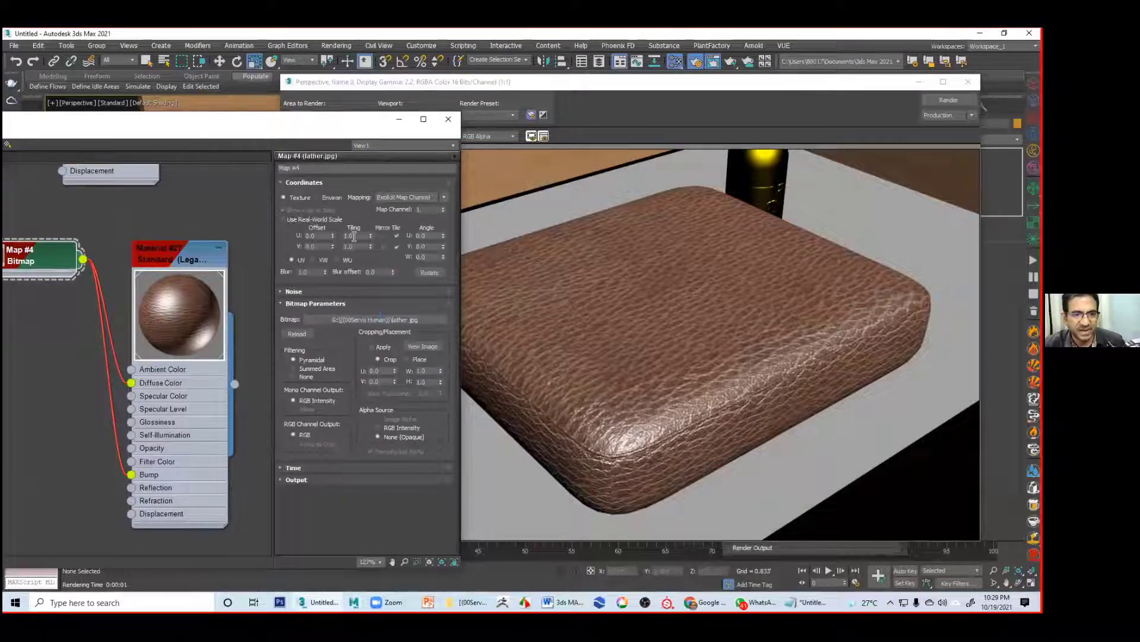
left_click(599, 89)
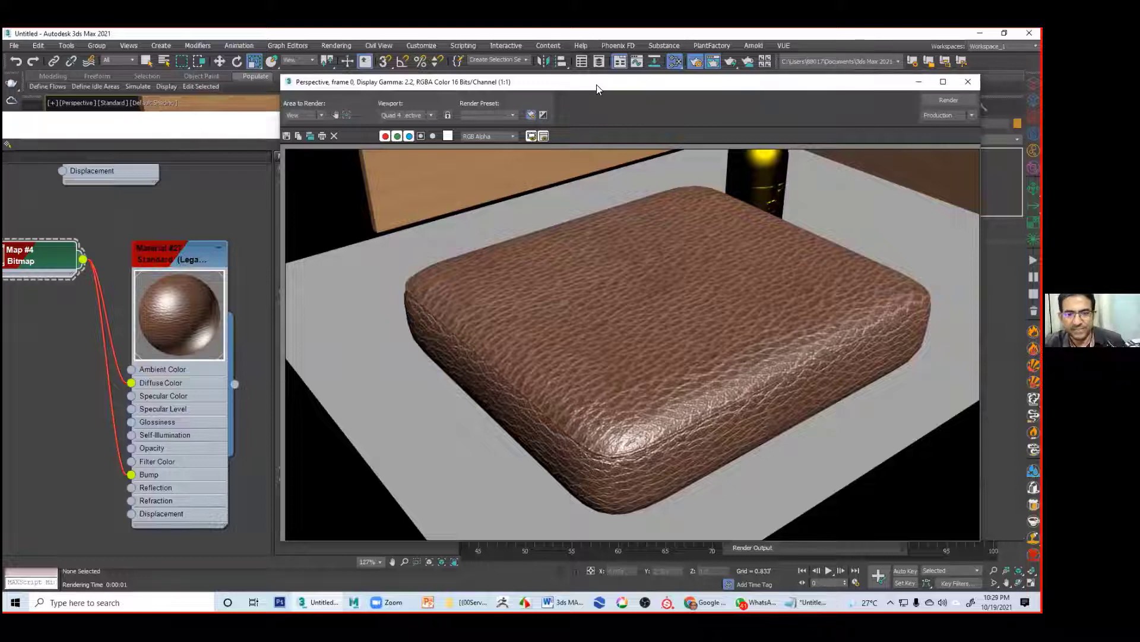
left_click_drag(598, 89, 630, 80)
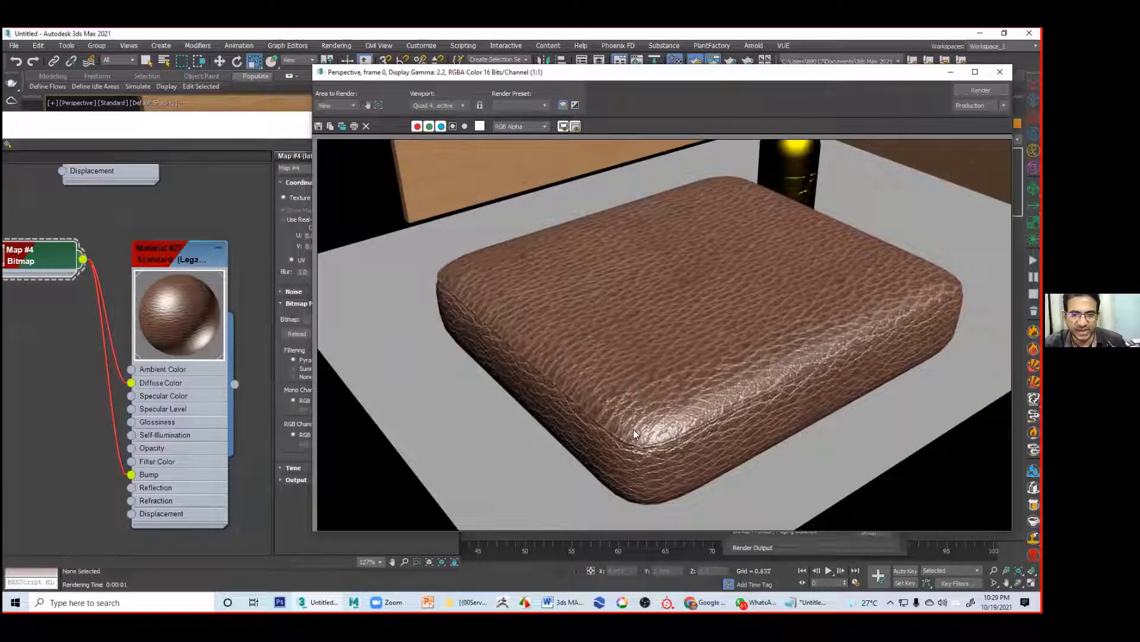
left_click_drag(580, 77, 821, 98)
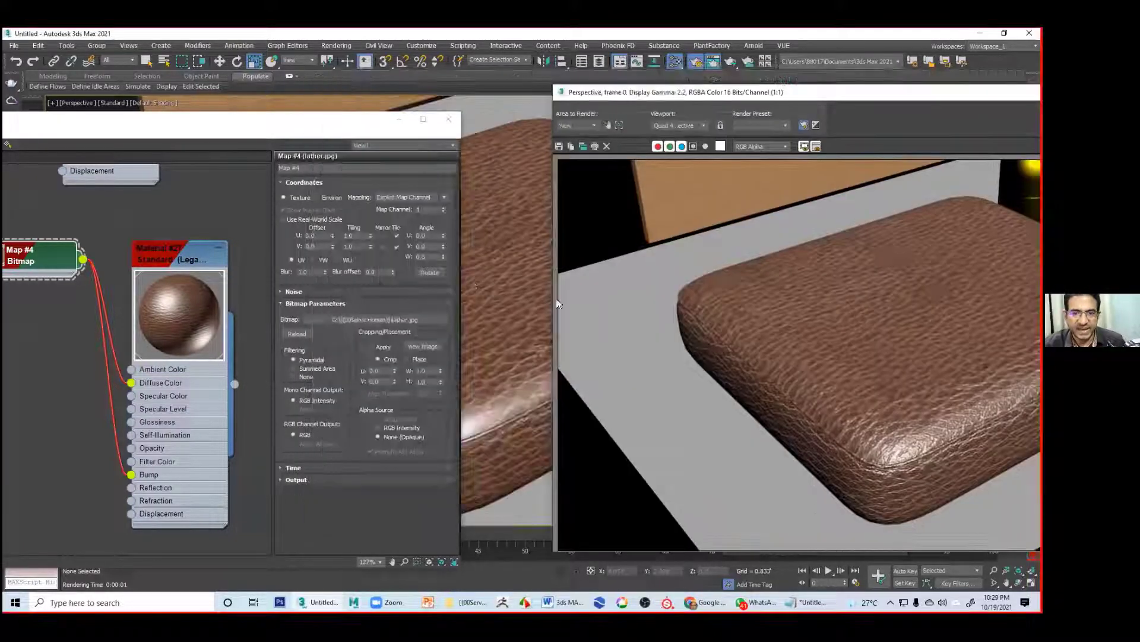
double_click(351, 236)
type("4")
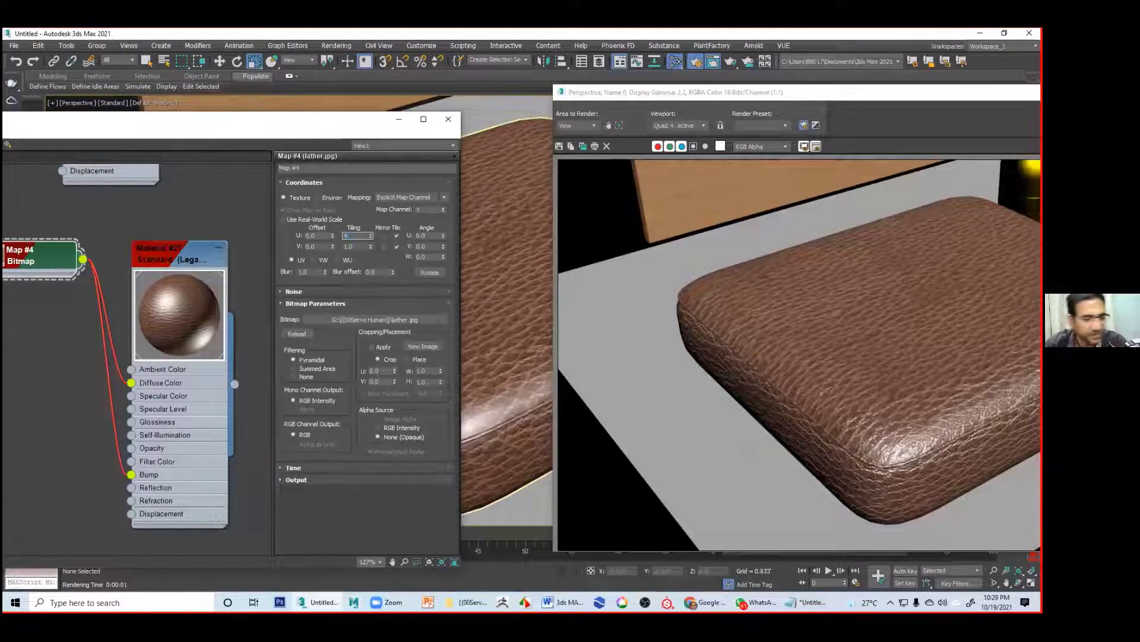
key("Tab")
type("4")
key("Return")
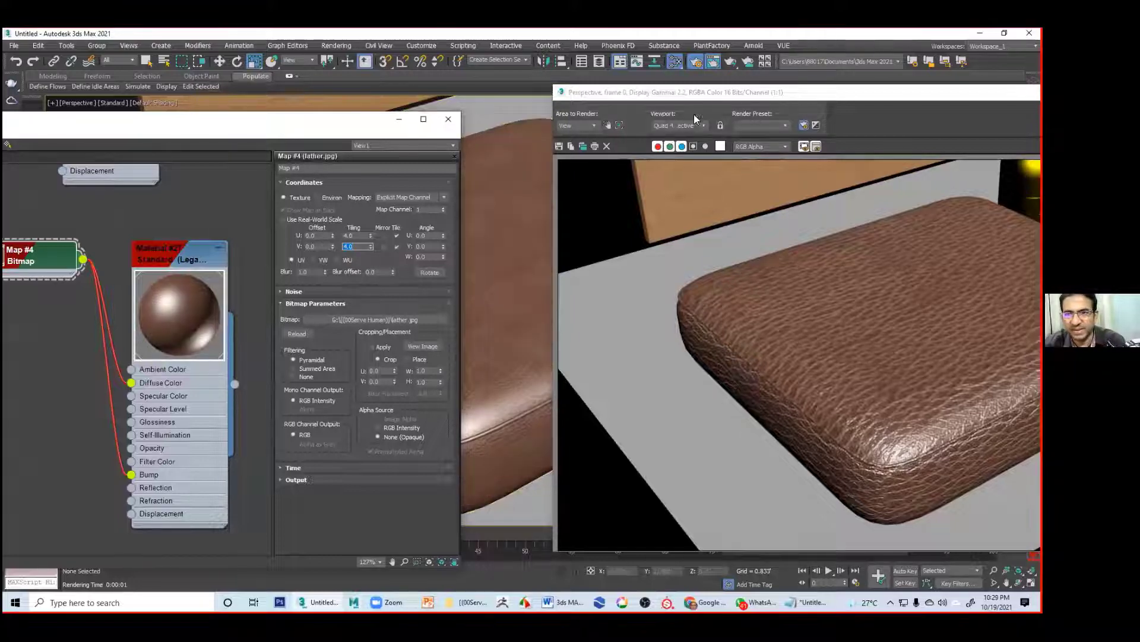
left_click_drag(808, 93, 421, 122)
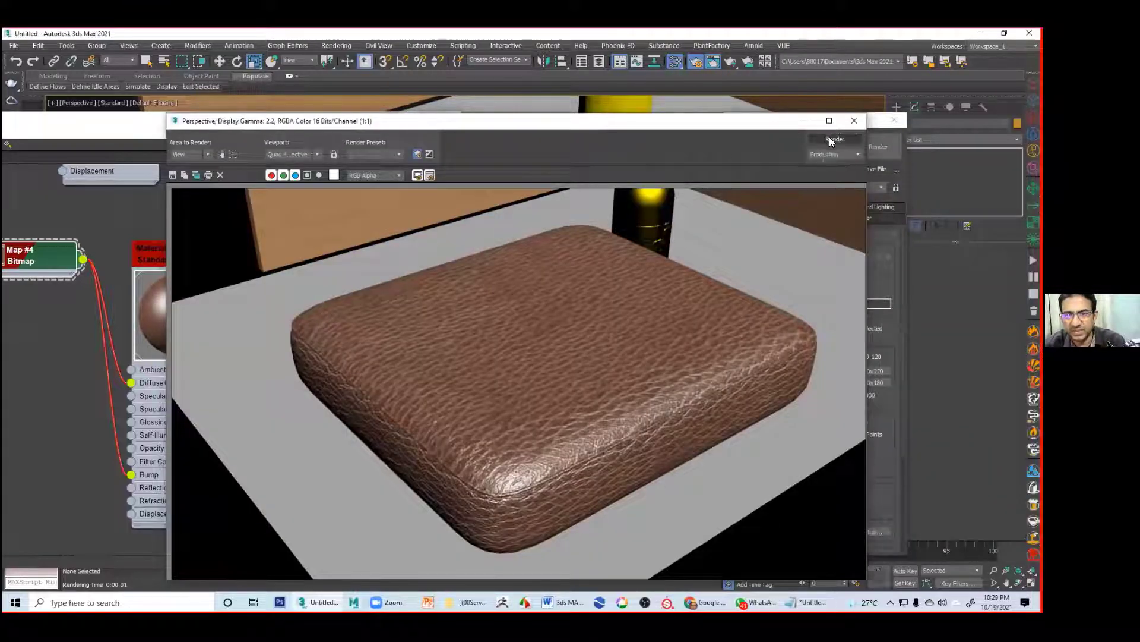
left_click(831, 139)
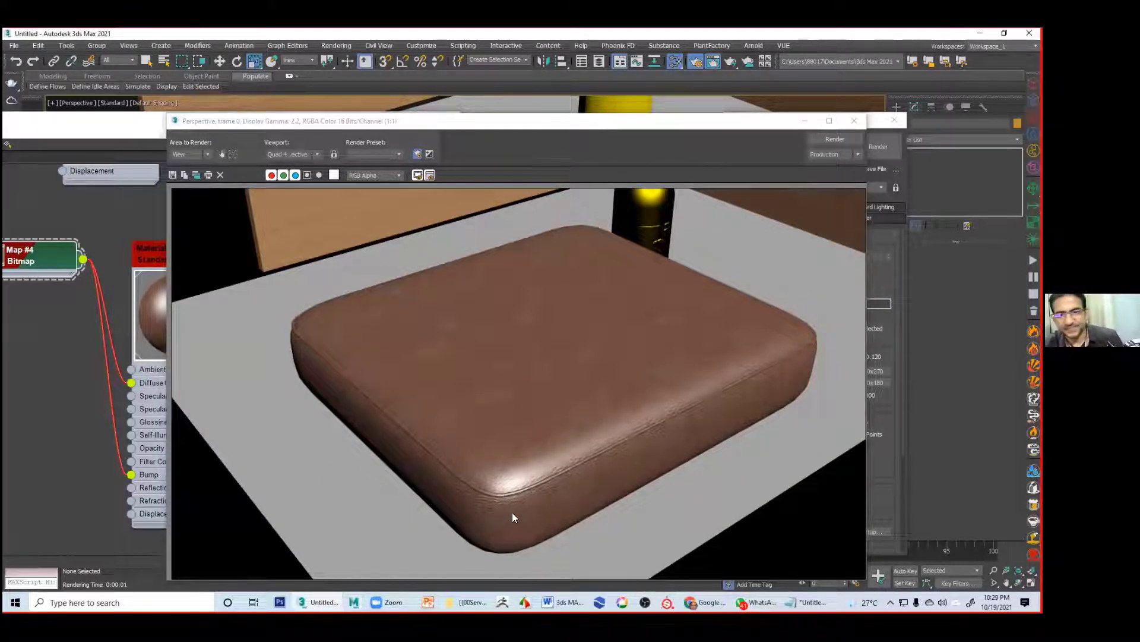
Step: Raise the cushion material's Bump amount in two stages, rendering the close-up of the front corner after each
left_click_drag(431, 119, 532, 101)
scroll(602, 477, "up", 2)
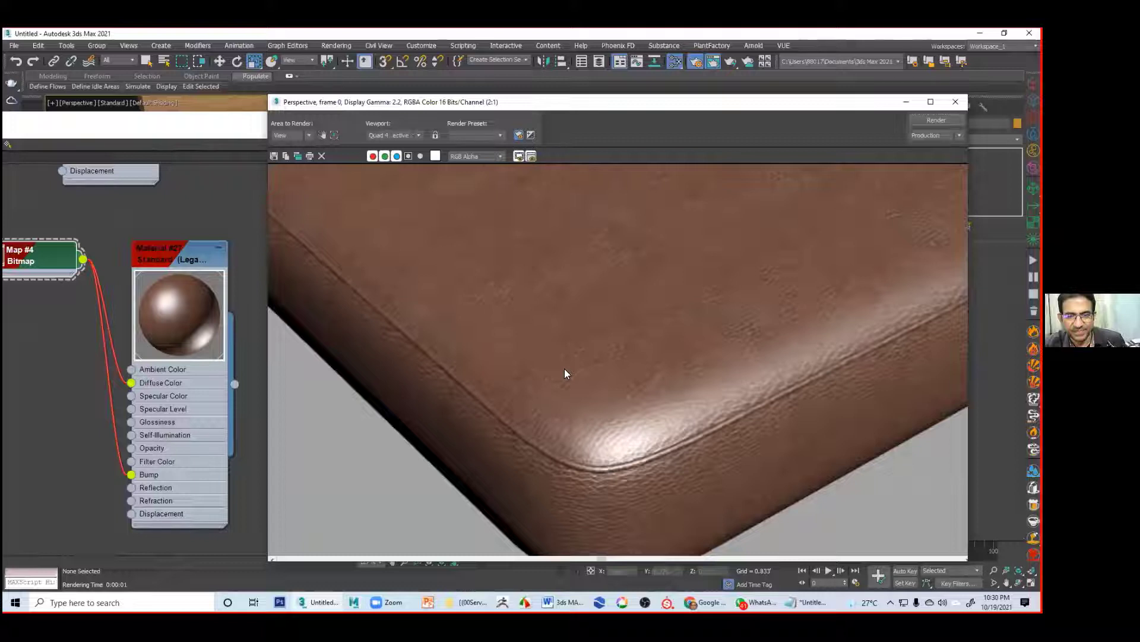
double_click(166, 260)
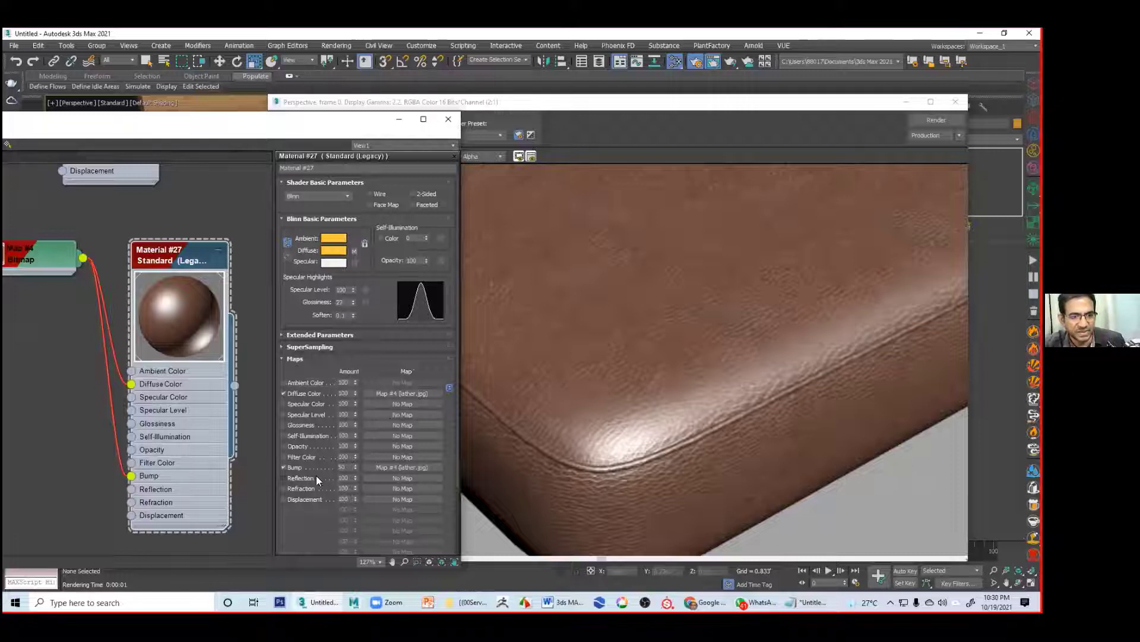
left_click_drag(352, 469, 354, 445)
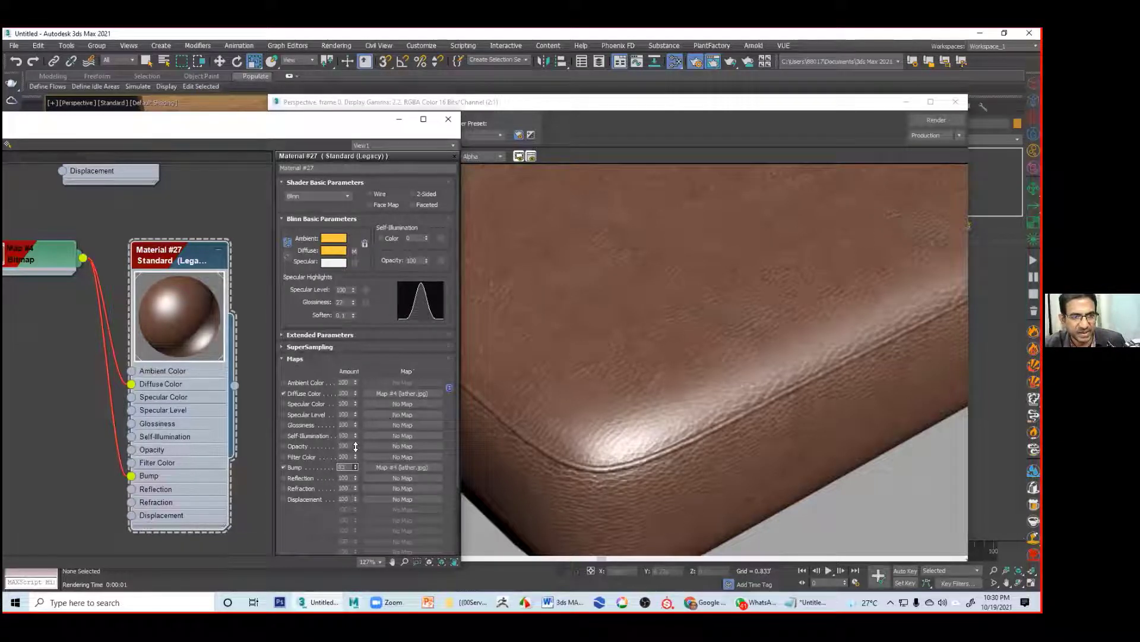
left_click(935, 120)
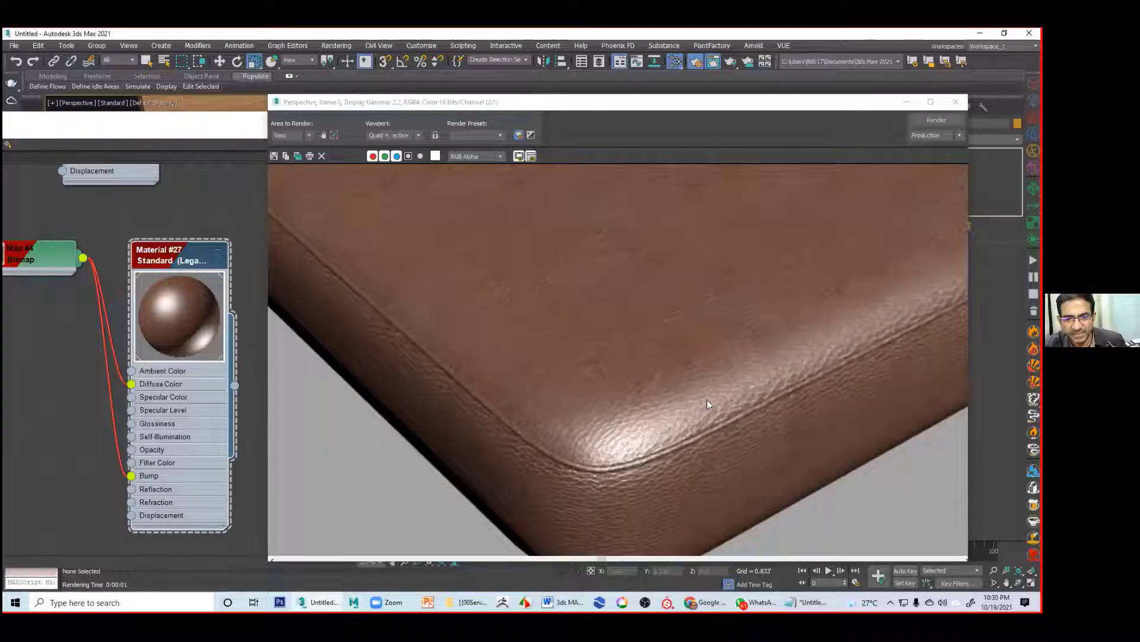
left_click(169, 252)
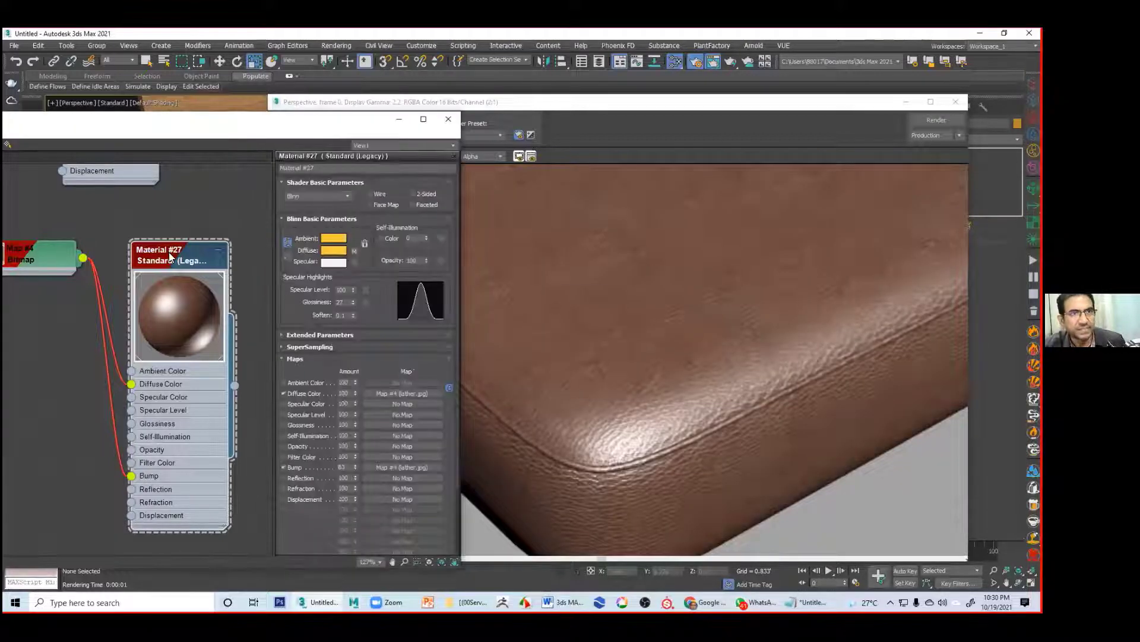
left_click_drag(355, 467, 374, 415)
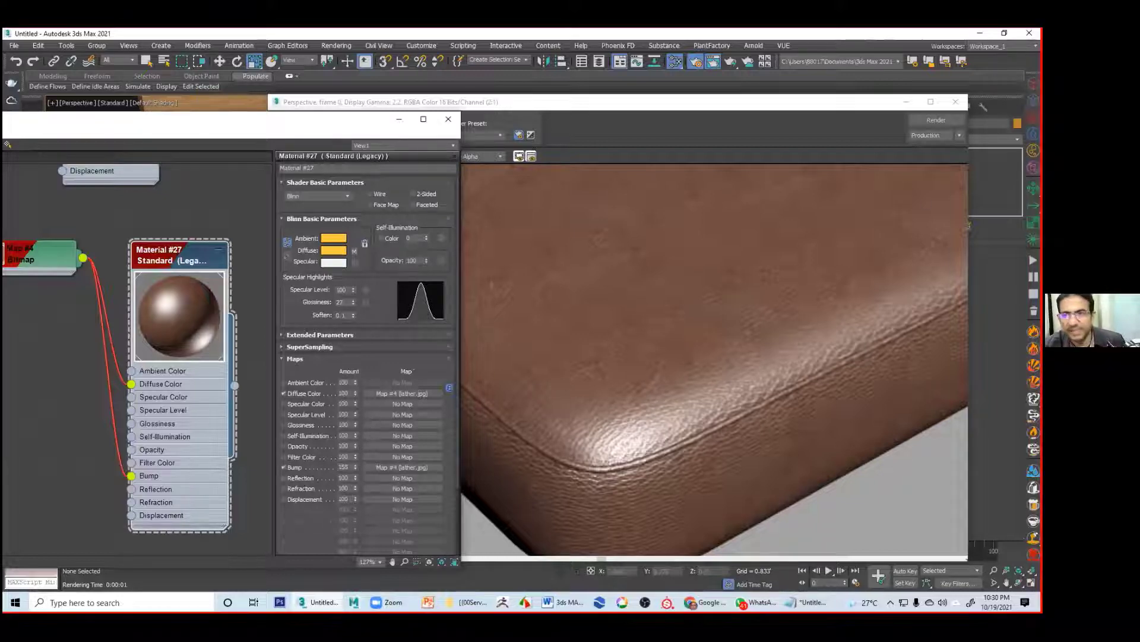
left_click(934, 121)
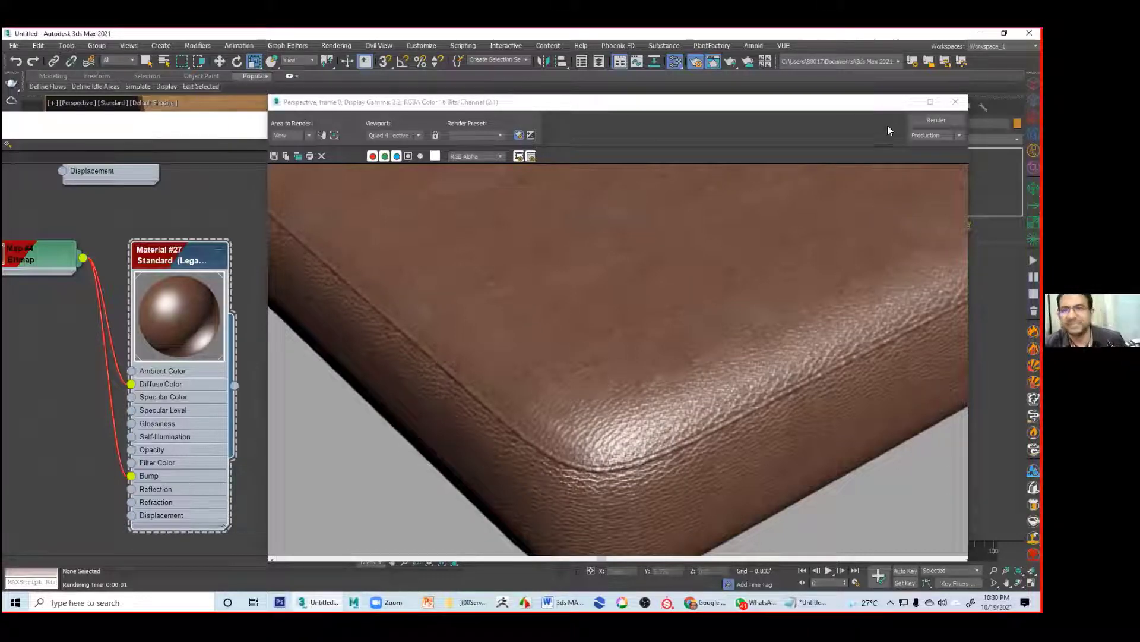
Step: Render the whole leather cushion from several wider viewing angles, ending with a lower view that includes the bottle and wood walls
left_click_drag(842, 105, 484, 175)
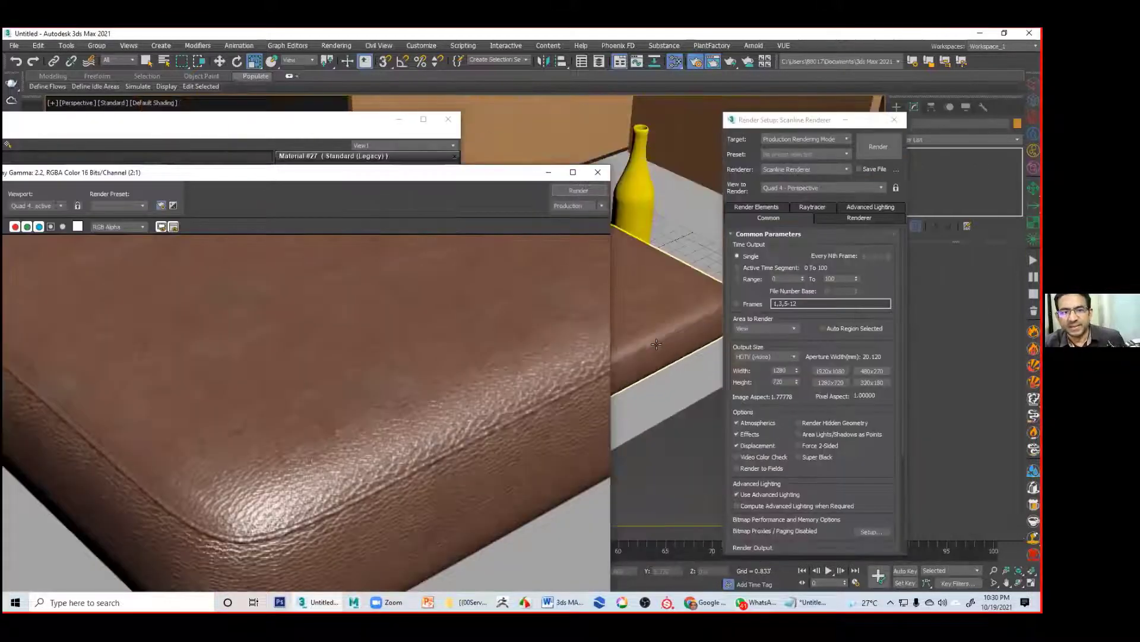
left_click(878, 149)
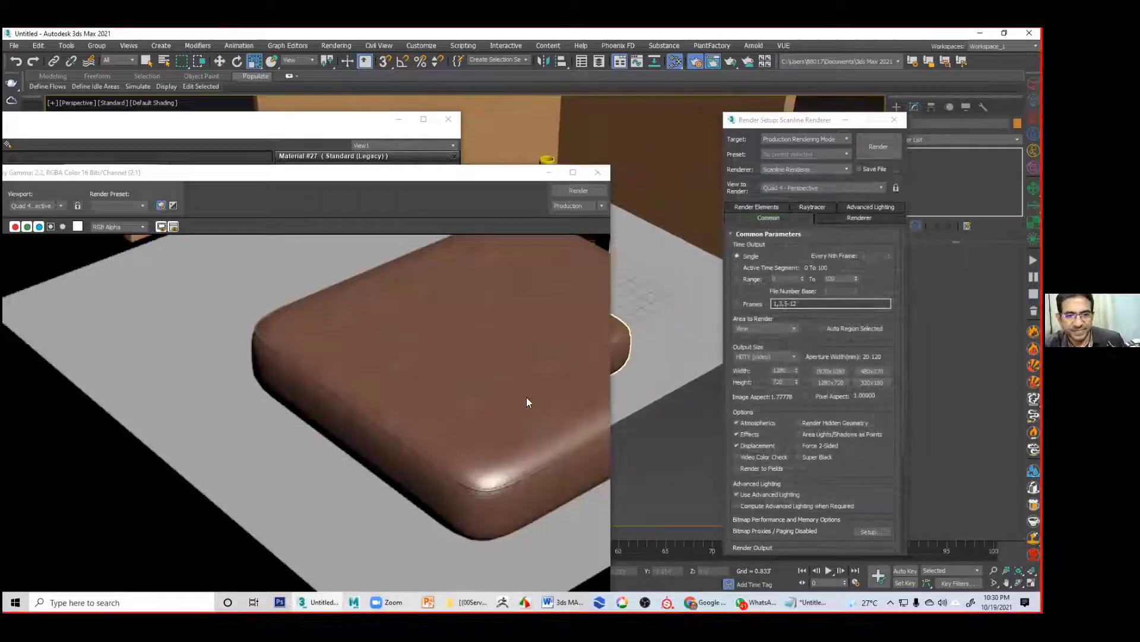
left_click(581, 190)
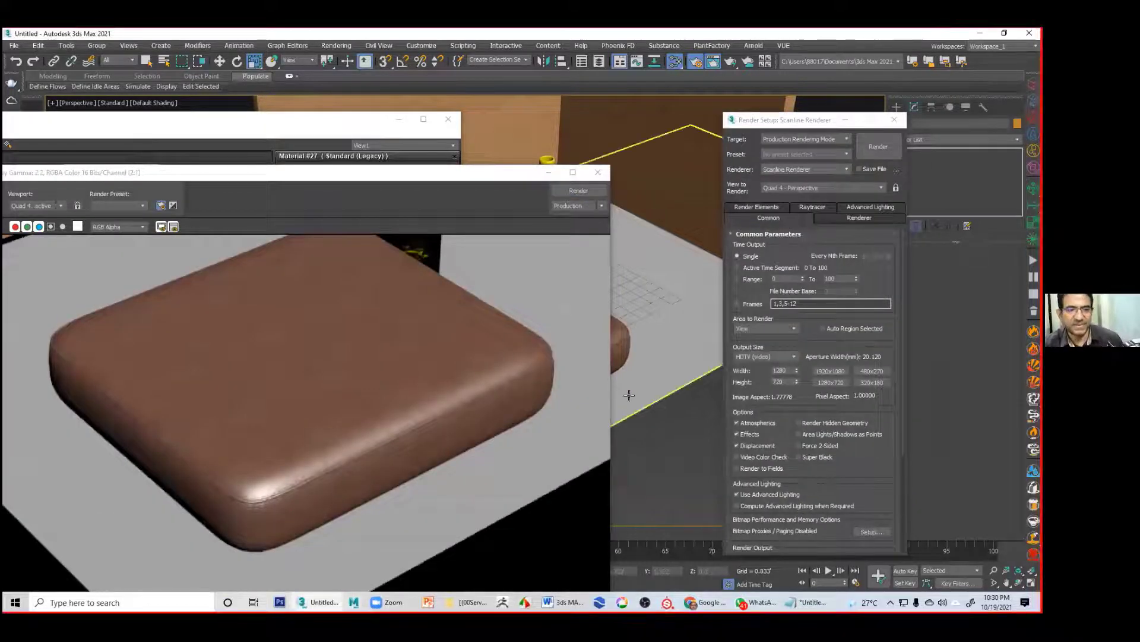
middle_click_drag(654, 401, 677, 458, "alt")
left_click(577, 192)
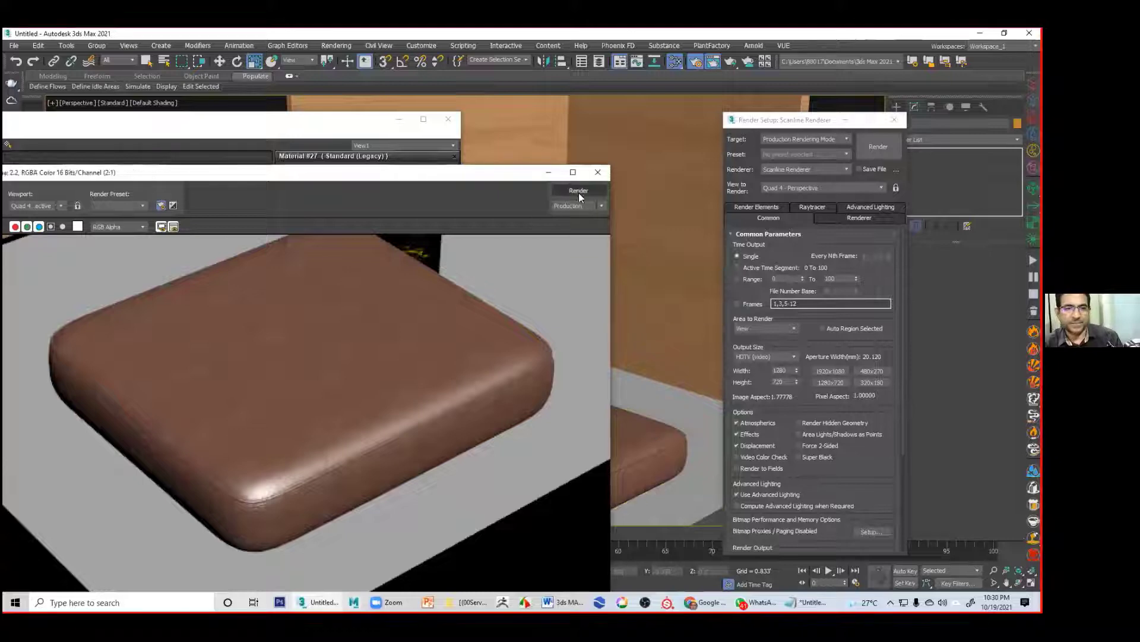
Step: Scale the floor plane along its Y axis so it extends well beyond the cushion and walls
middle_click_drag(670, 416, 664, 371)
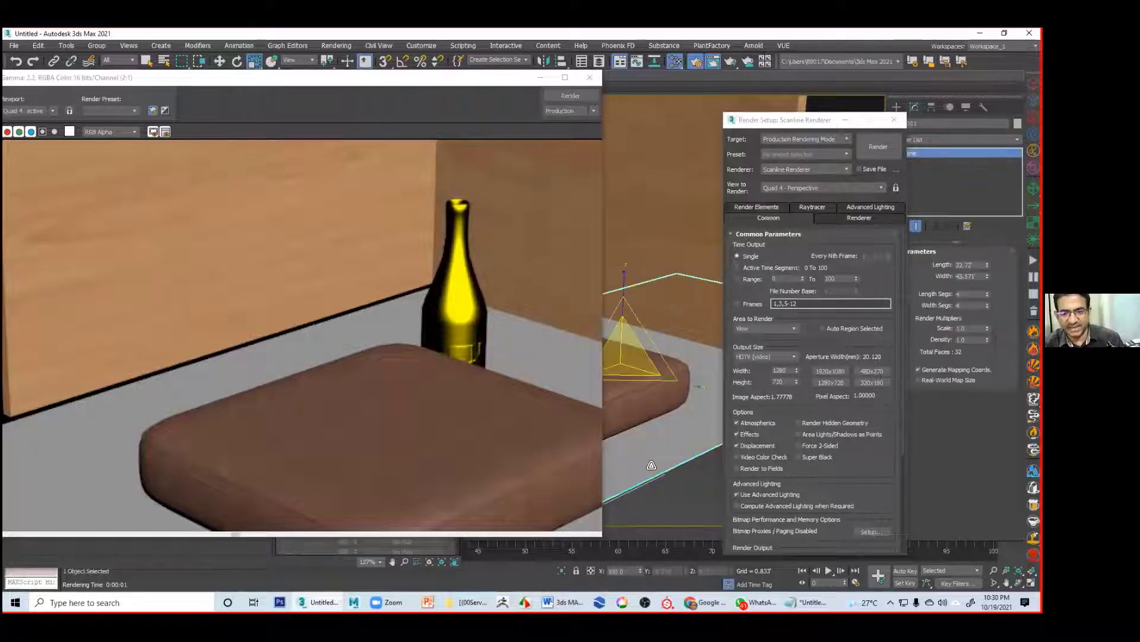
left_click(846, 122)
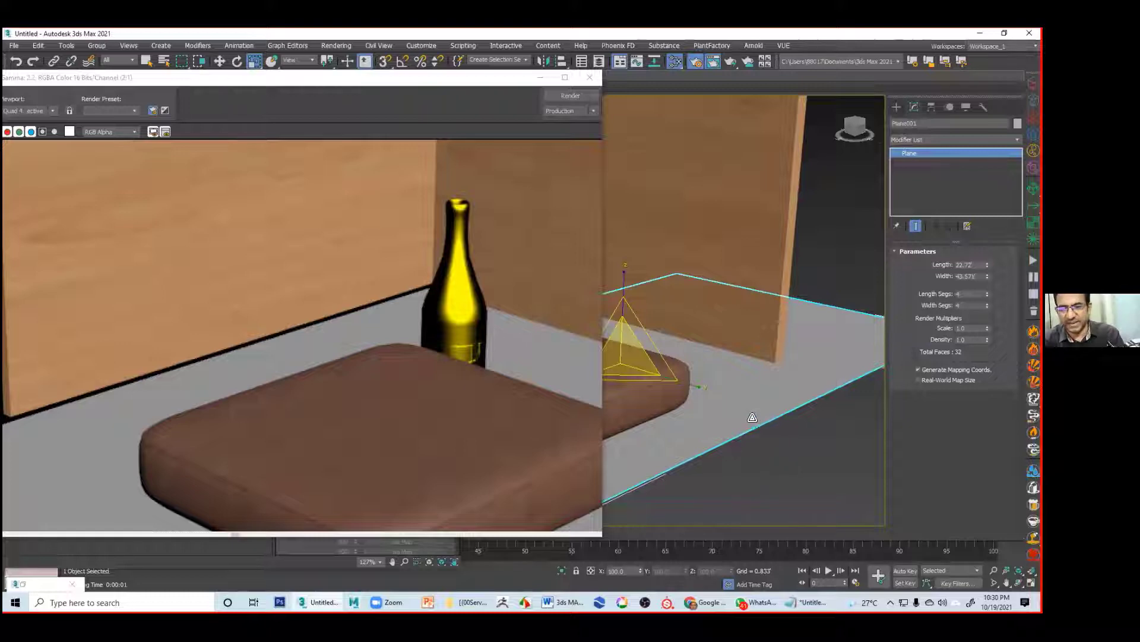
left_click_drag(699, 388, 738, 413)
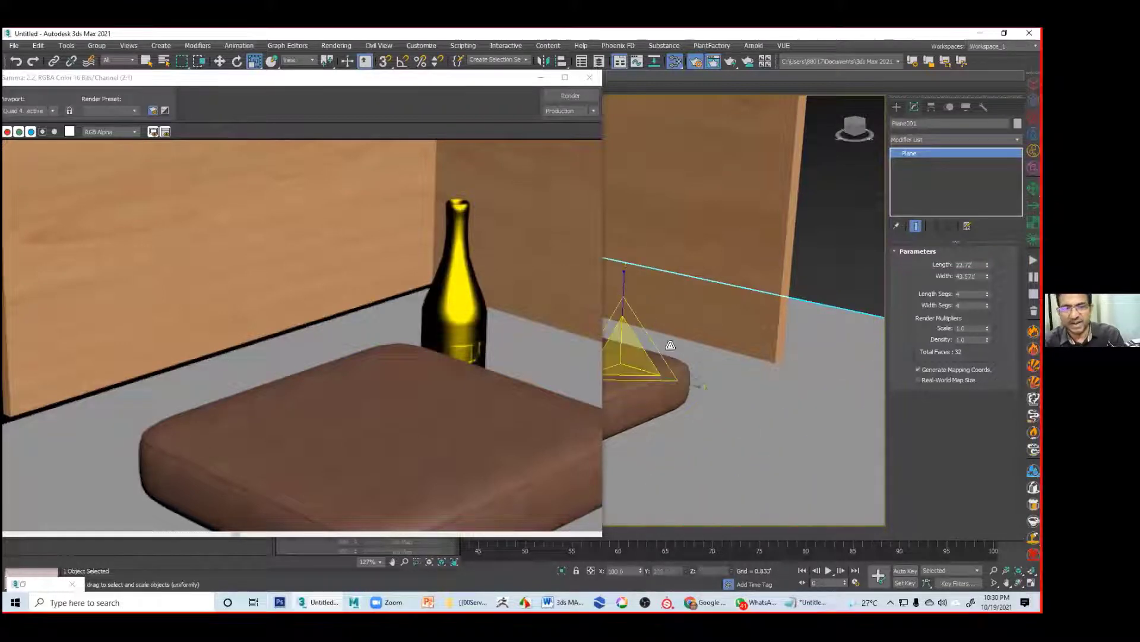
Step: Clear the render and material editor windows off the viewport and render the cushion, bottle and walls from a low corner view
left_click_drag(511, 82, 165, 149)
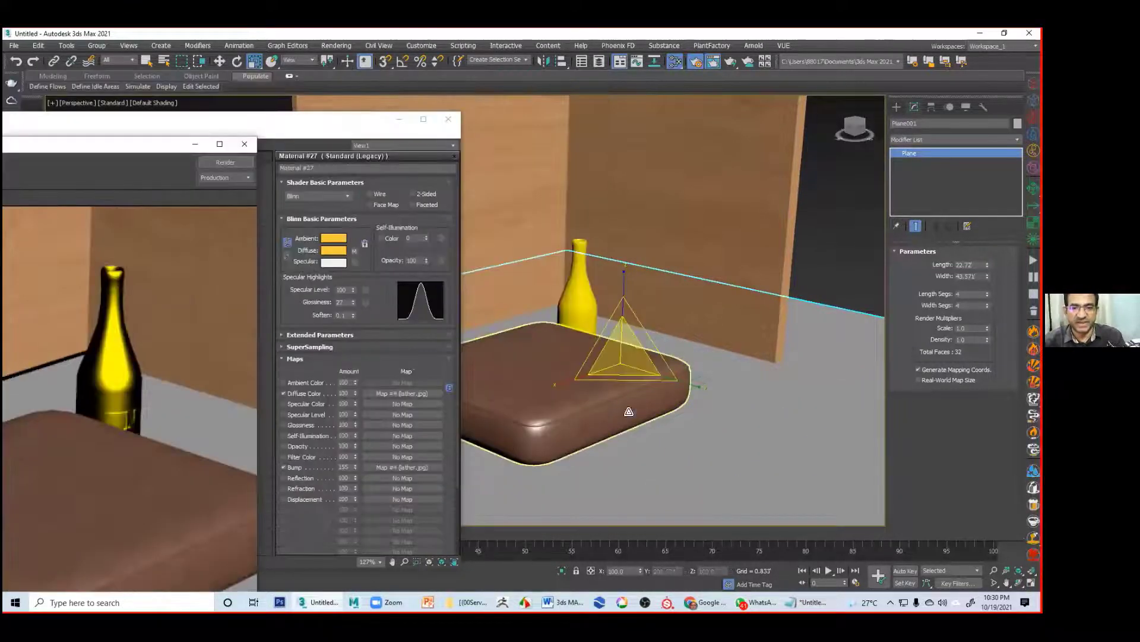
mouse_move(670, 451)
middle_mouse_down("alt")
mouse_move(646, 447)
mouse_move(652, 458)
middle_mouse_up("alt")
left_click(316, 130)
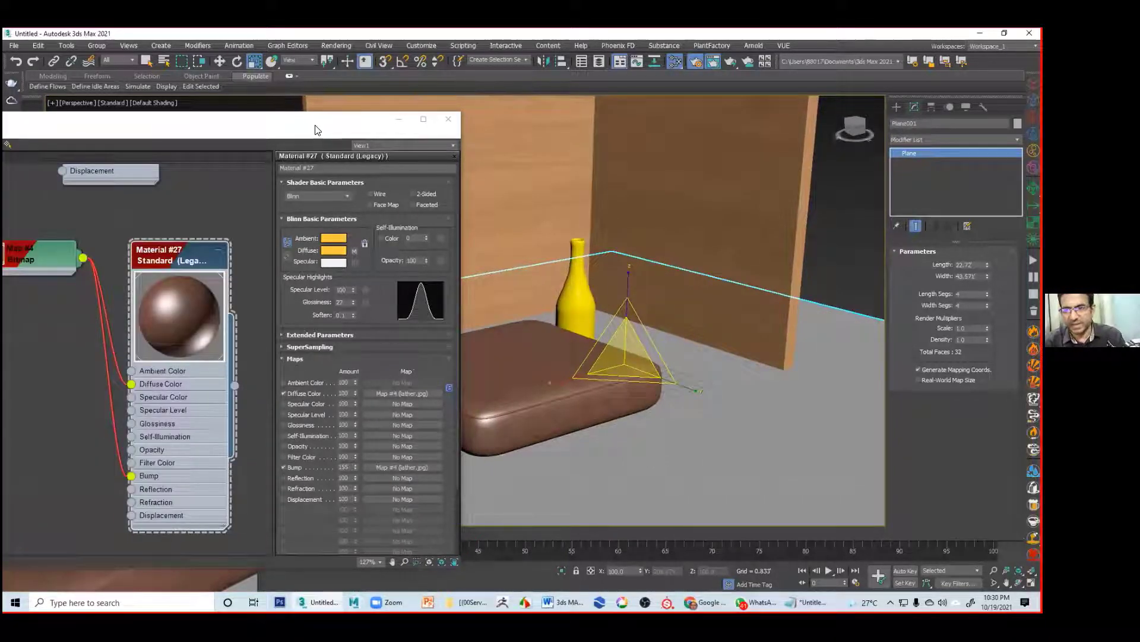
left_click_drag(316, 130, 717, 500)
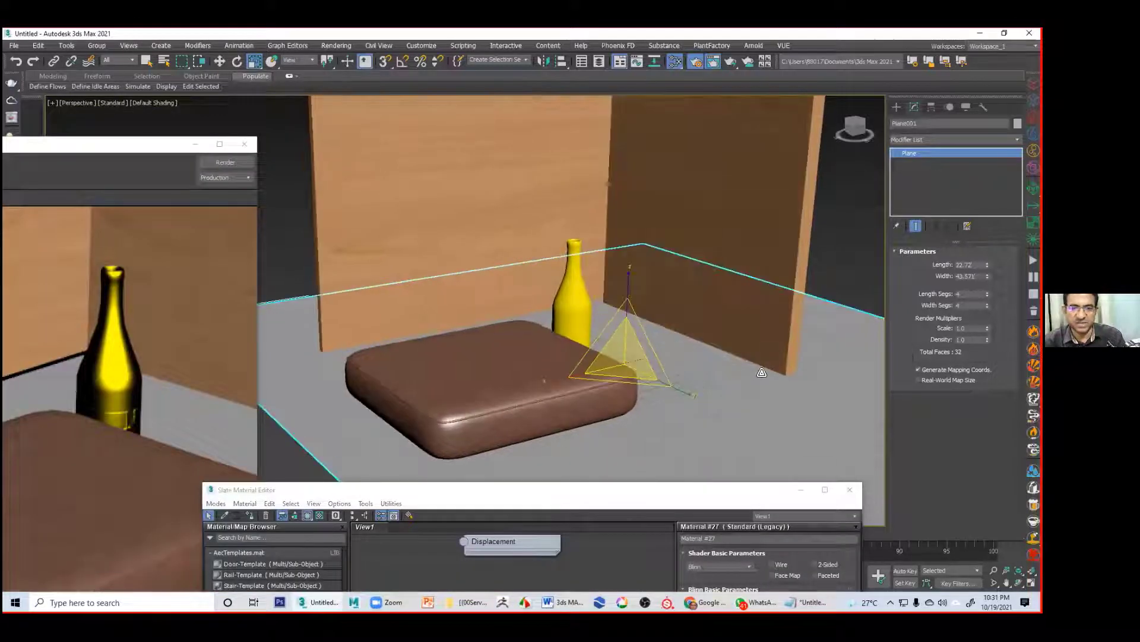
left_click(169, 142)
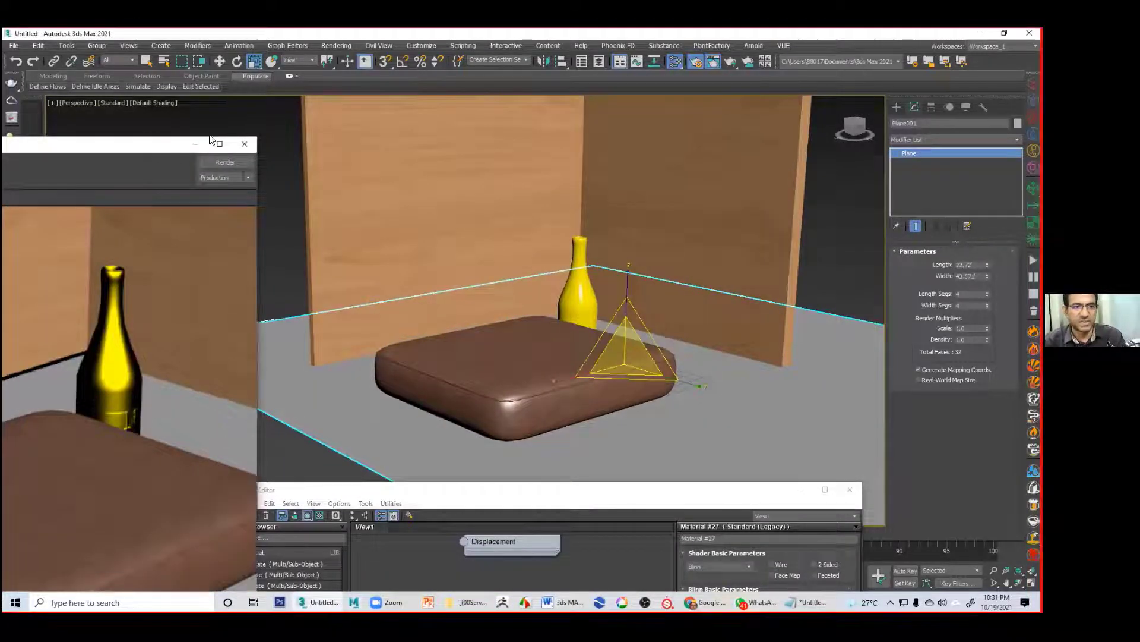
left_click_drag(211, 139, 390, 86)
left_click(404, 108)
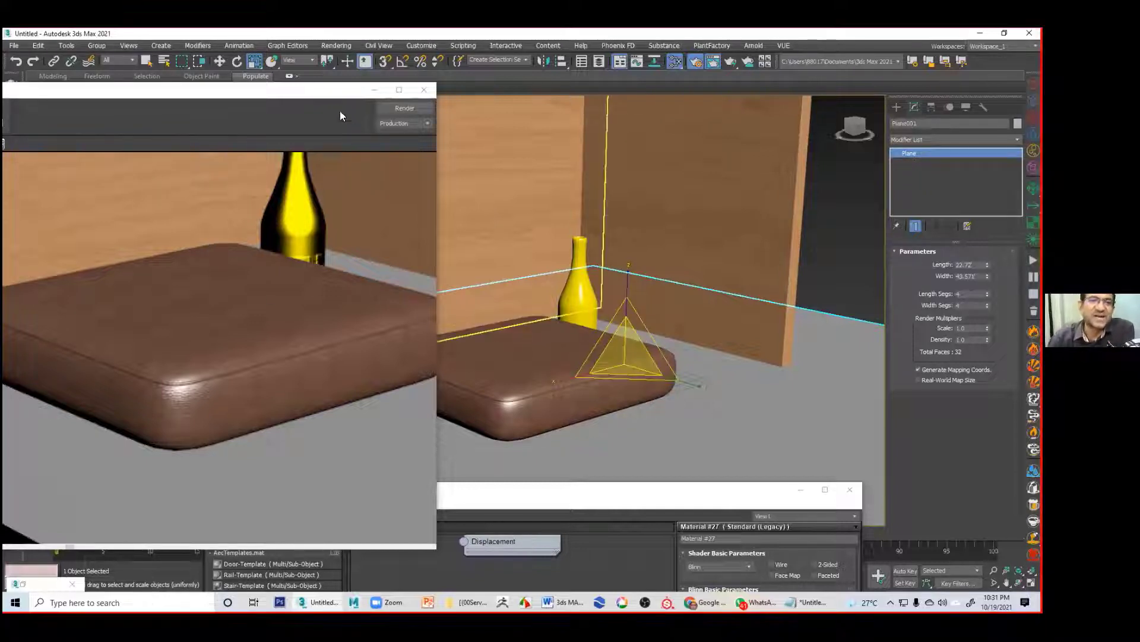
Step: Widen the render window to show the whole cushion and render the same view again
left_click_drag(437, 418, 686, 418)
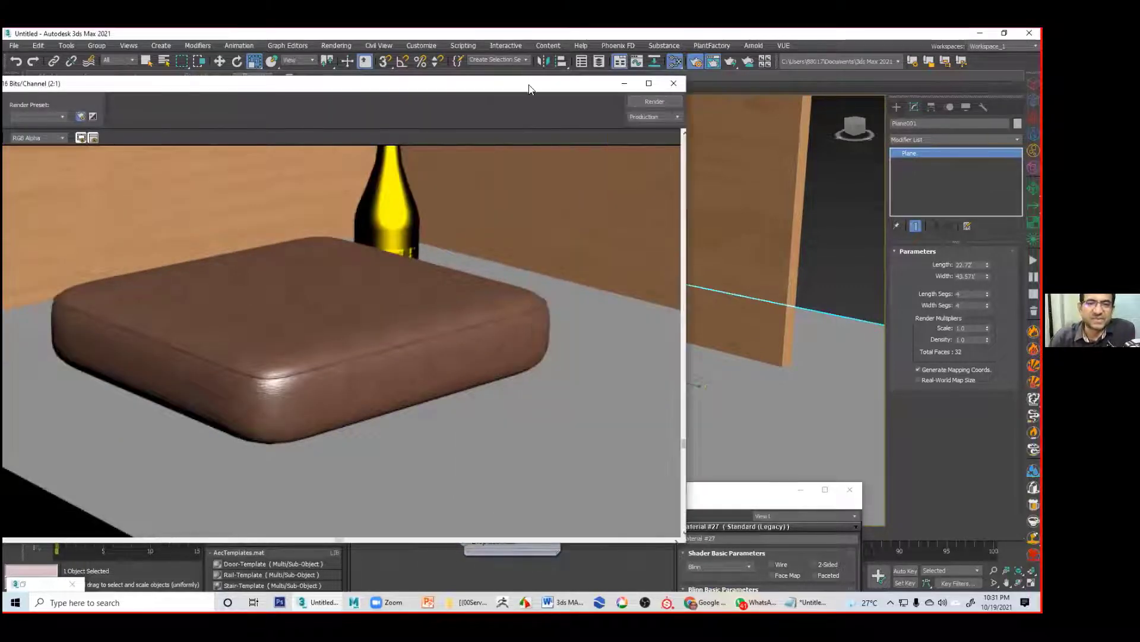
left_click_drag(514, 90, 156, 177)
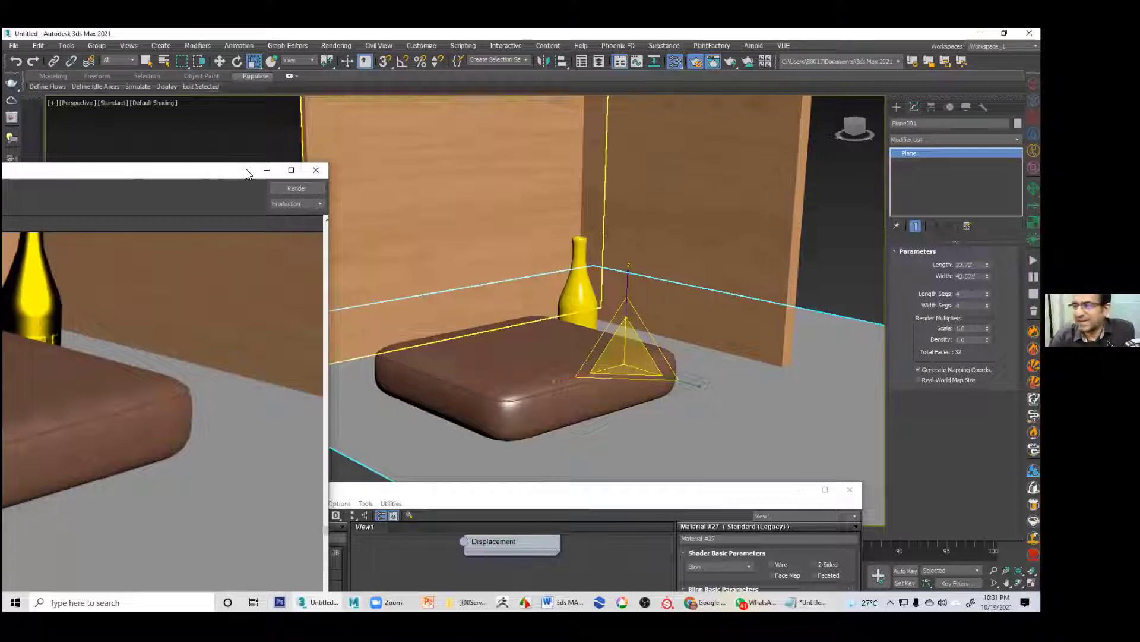
left_click_drag(211, 171, 583, 108)
left_click(660, 124)
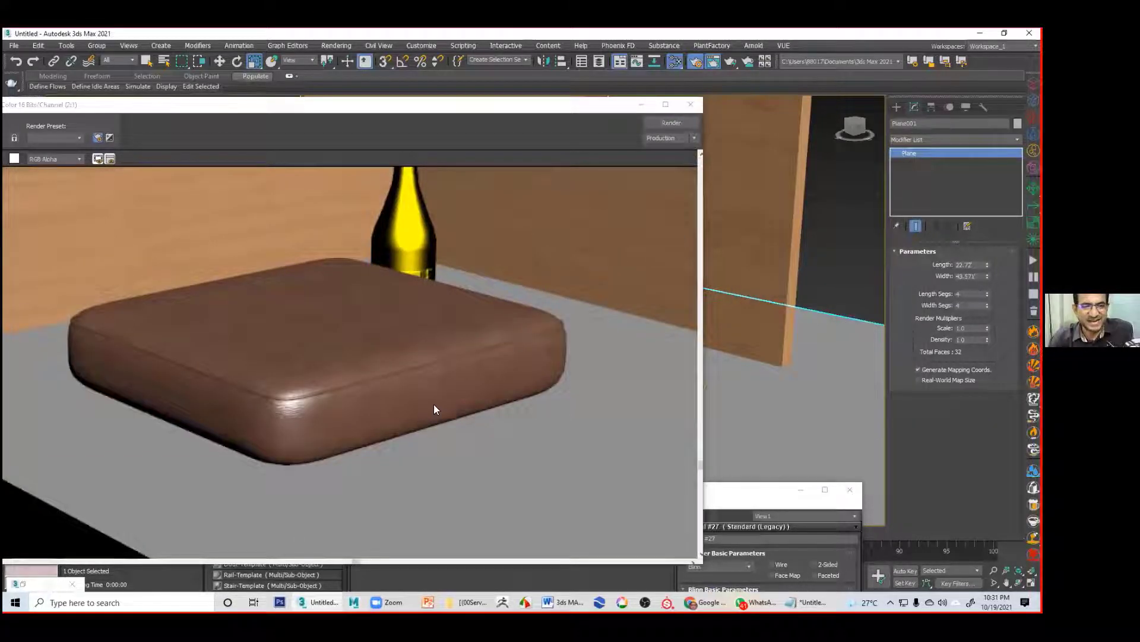
Step: Frame the cushion from closer and slightly above, and render its leather grain and piping
left_click_drag(480, 111, 279, 166)
middle_click_drag(689, 375, 675, 385, "alt")
mouse_move(648, 422)
middle_mouse_down("alt")
mouse_move(666, 389)
mouse_move(652, 415)
middle_mouse_up("alt")
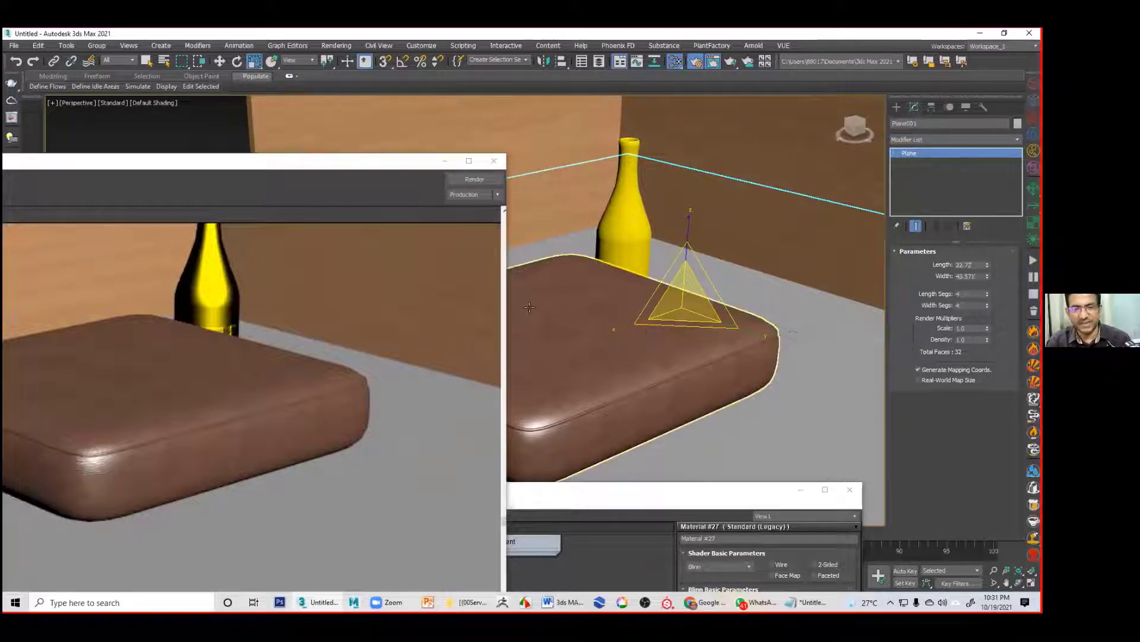
left_click(474, 179)
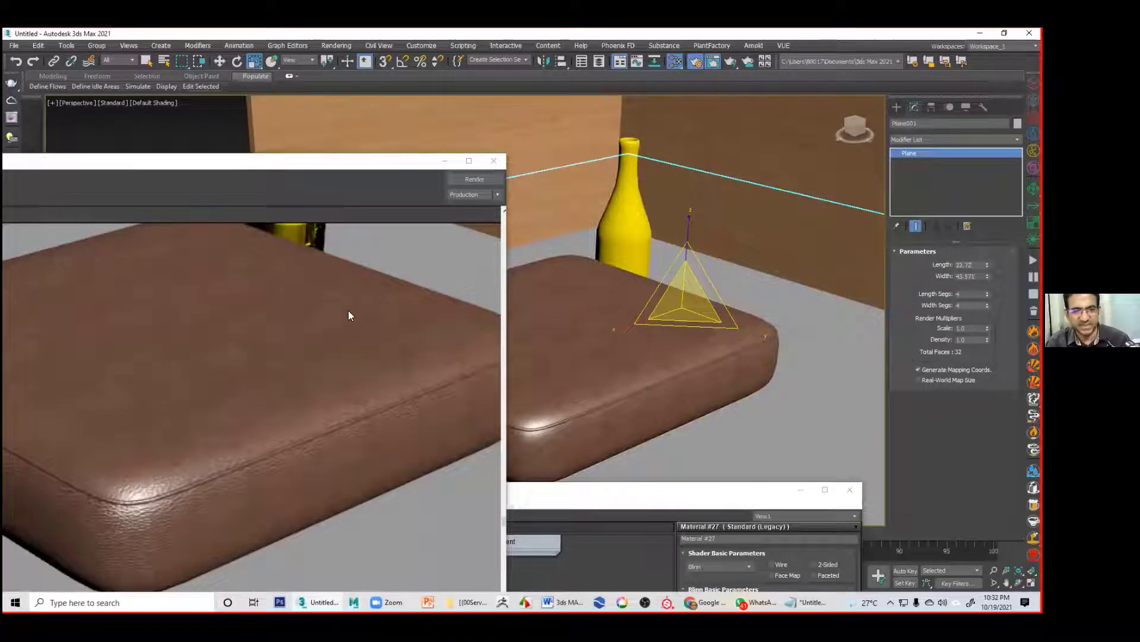
Step: Save the scene as lather in the 00Serve Human folder
left_click(13, 46)
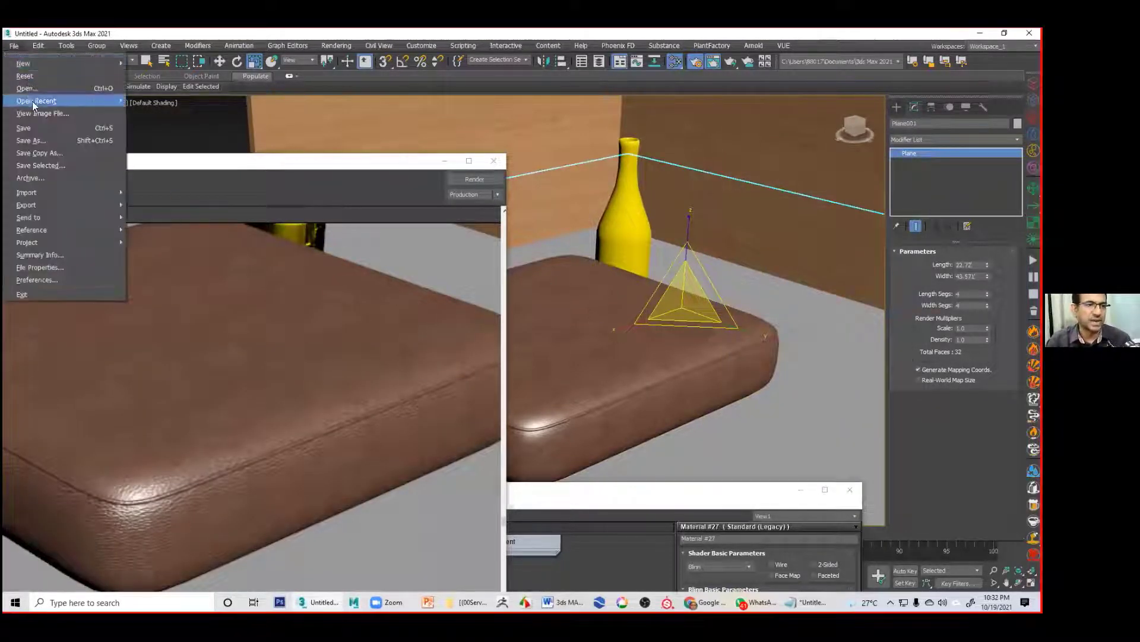
left_click(54, 140)
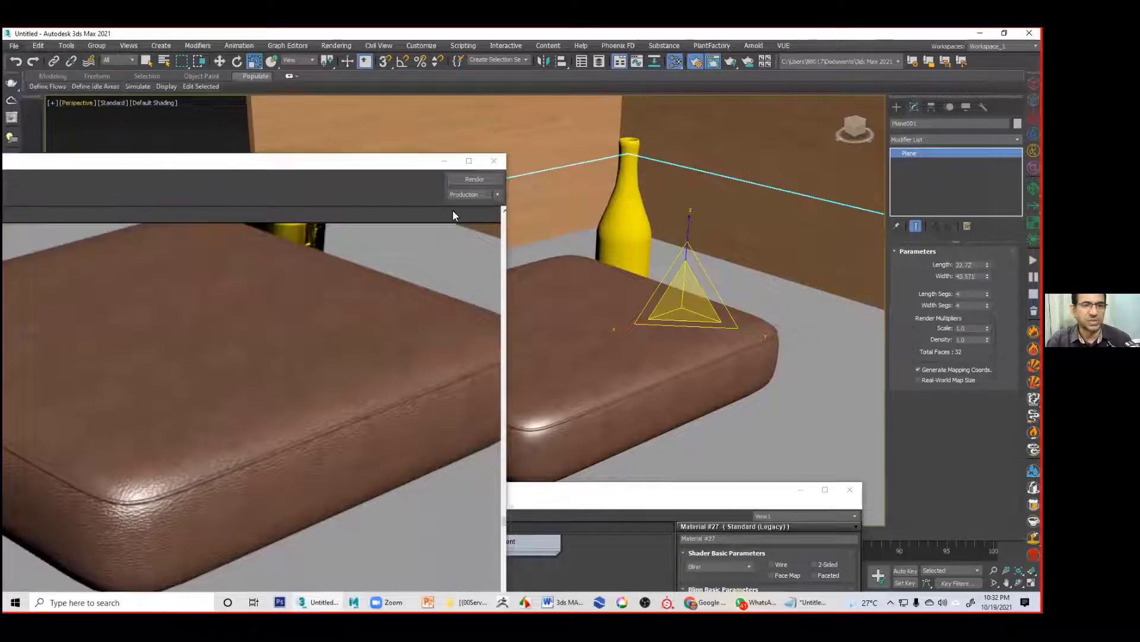
left_click(181, 65)
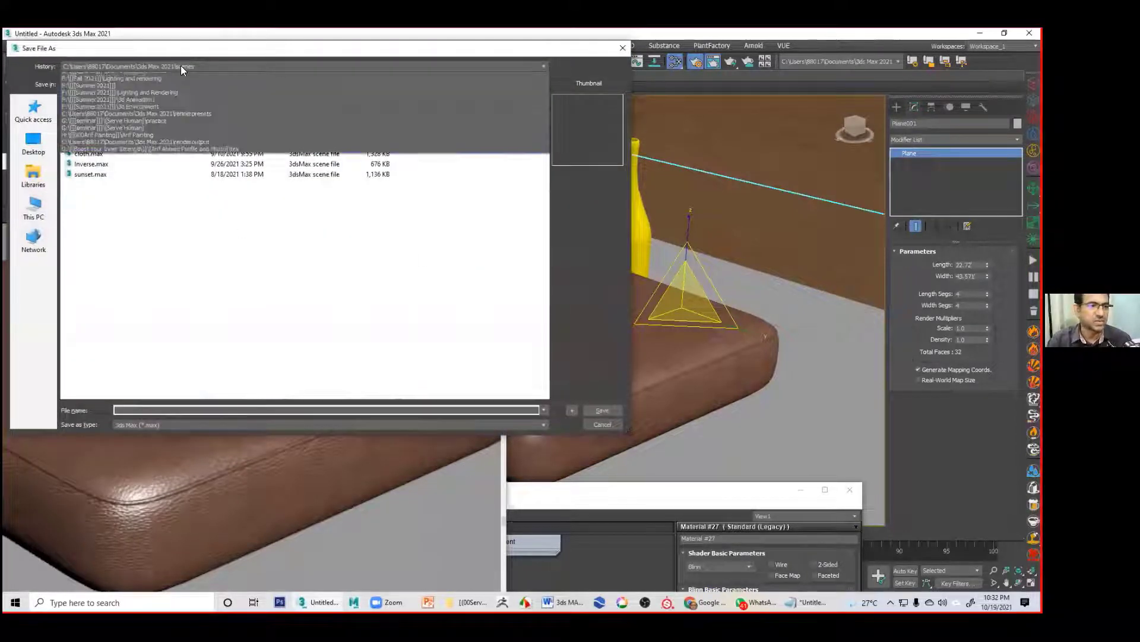
left_click(141, 86)
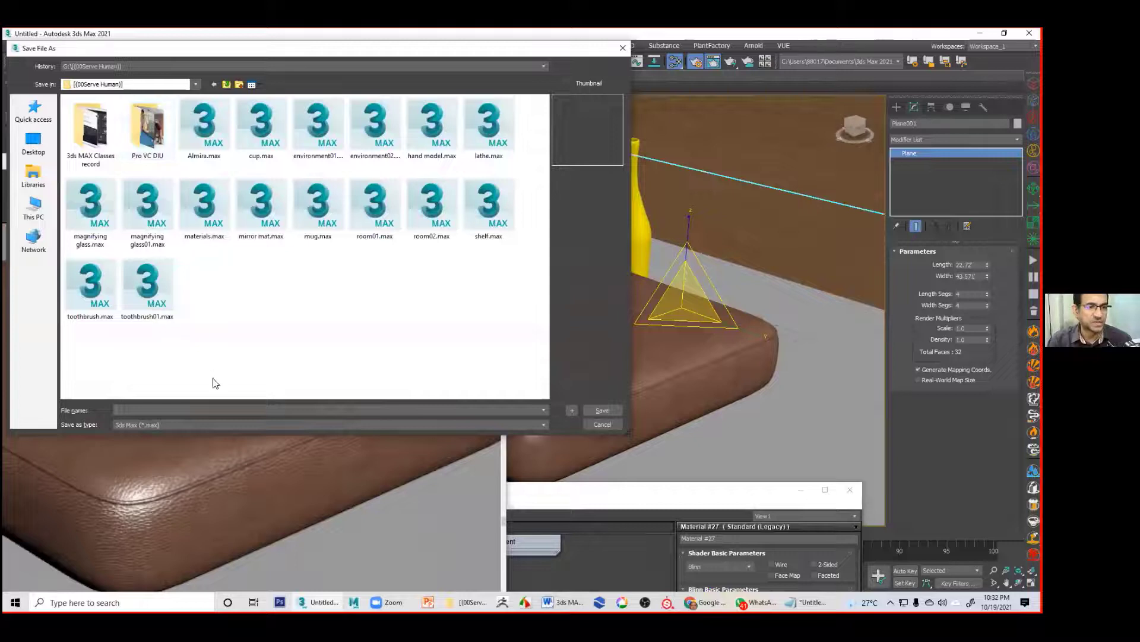
left_click(206, 411)
type("lather")
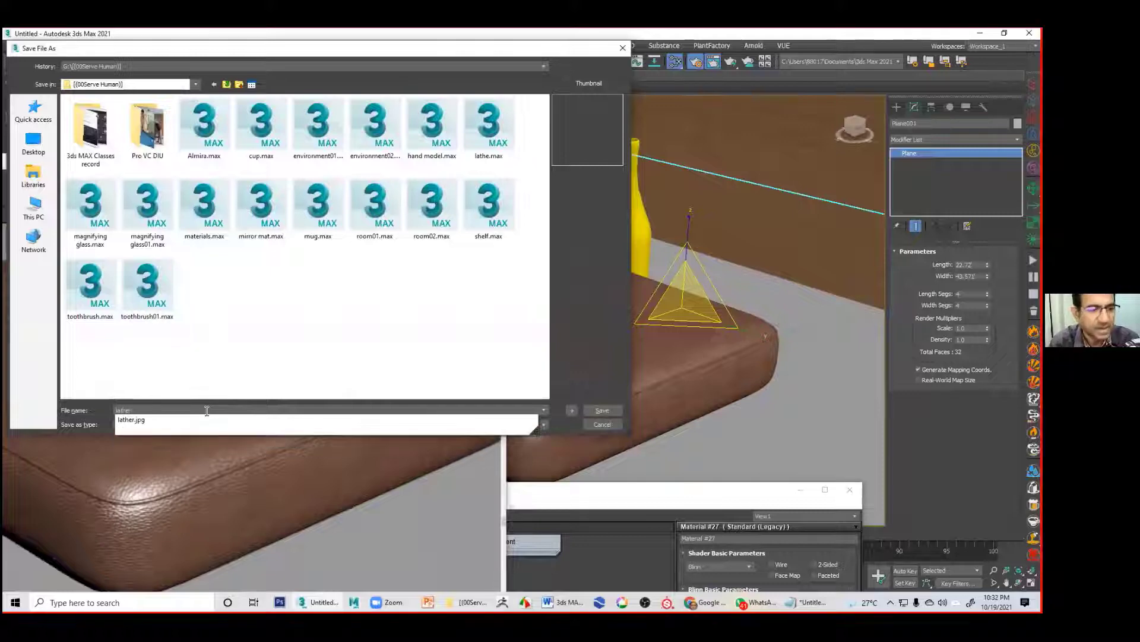
key("Return")
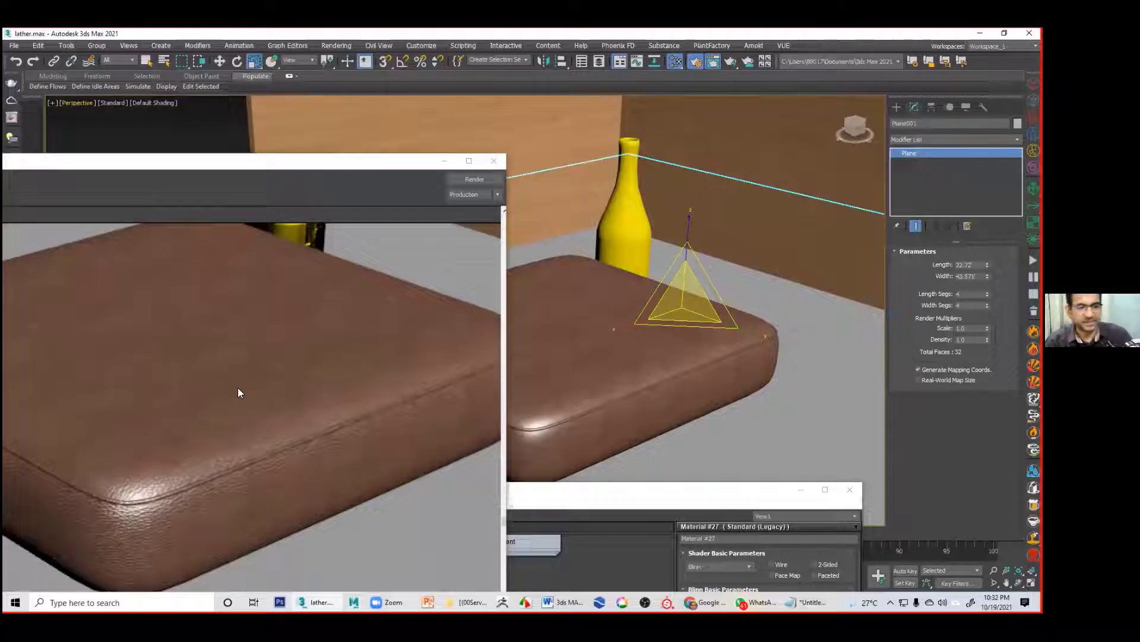
Step: Check the Class#10 topic list in Word, and return to 3ds Max to review the cushion render and close it
left_click(564, 602)
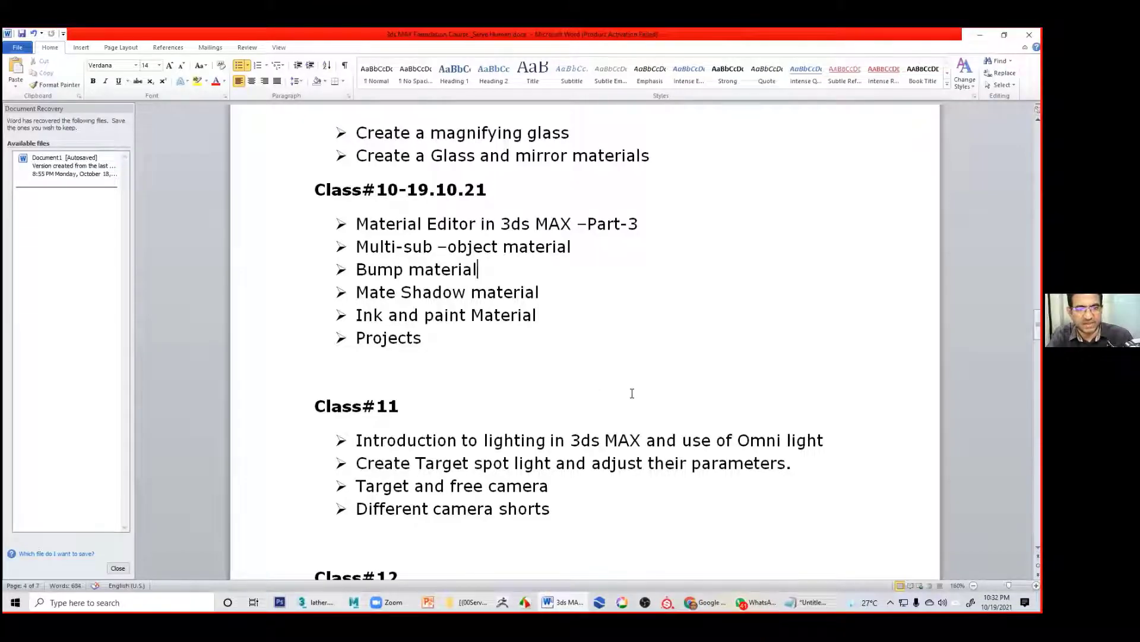
left_click(980, 35)
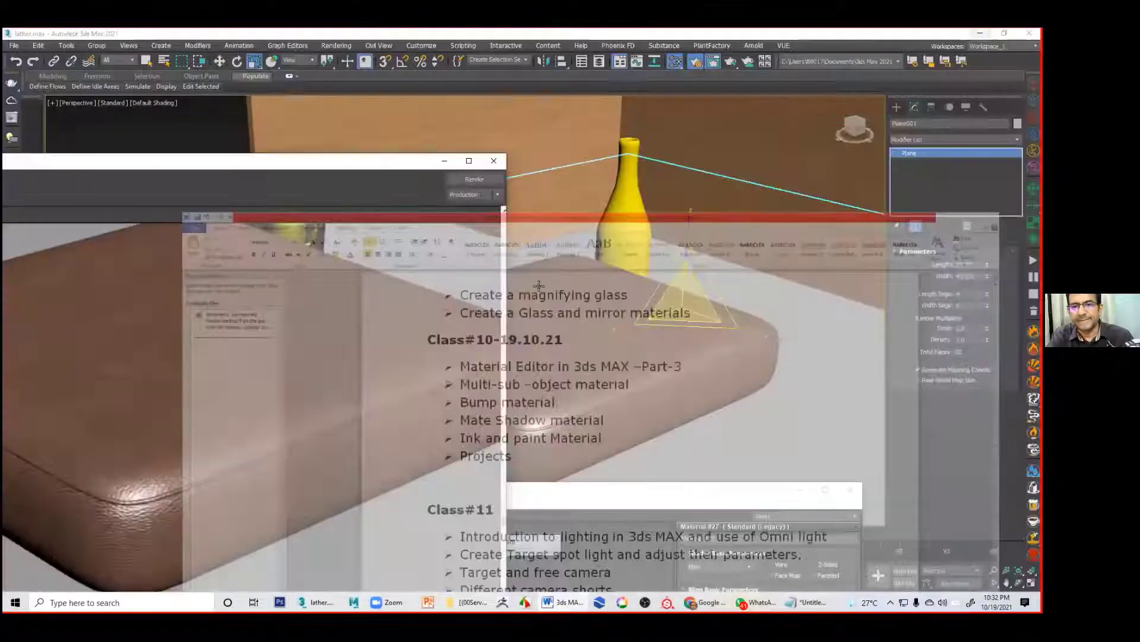
left_click_drag(430, 165, 806, 125)
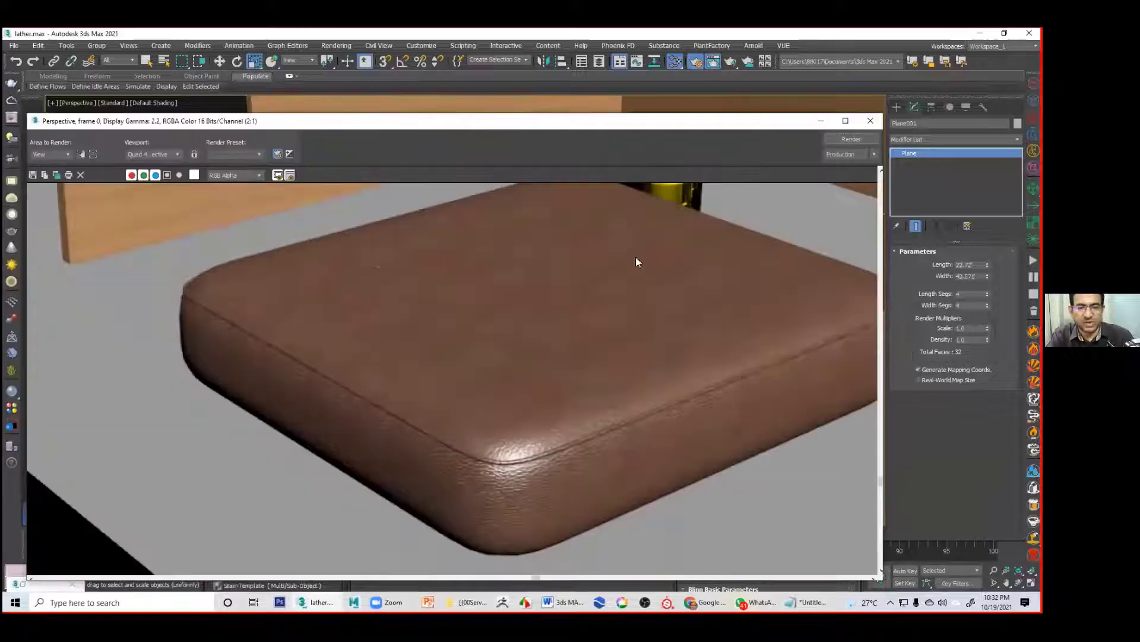
left_click(873, 121)
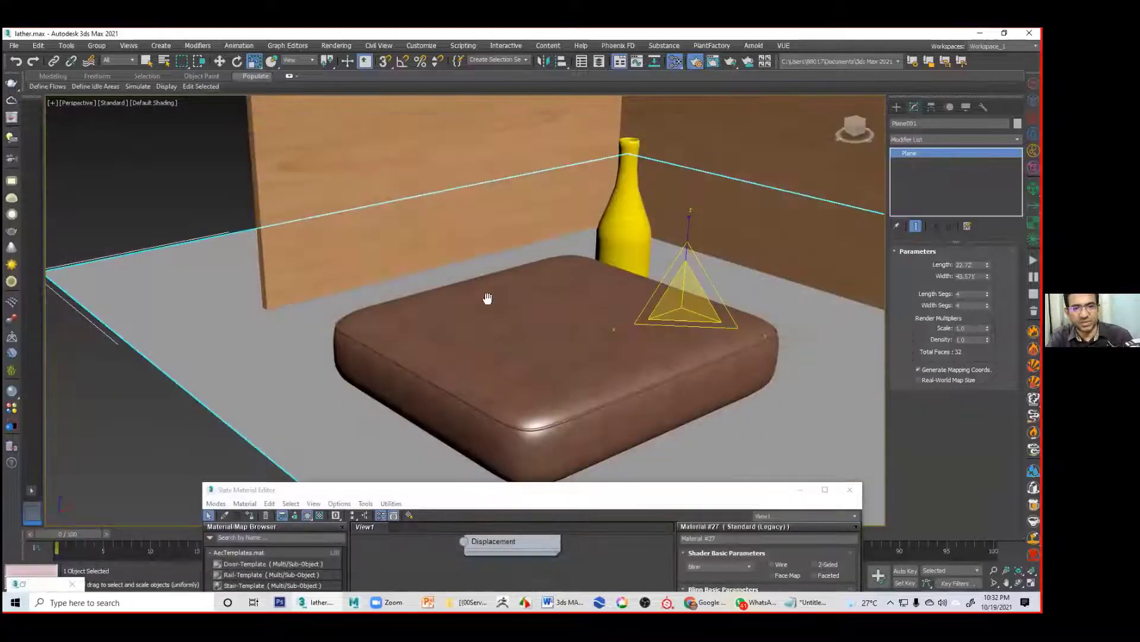
Step: Minimize the Slate Material Editor so the cushion and bottle scene is unobstructed
scroll(469, 300, "up", 3)
scroll(443, 308, "down", 5)
scroll(523, 334, "up", 5)
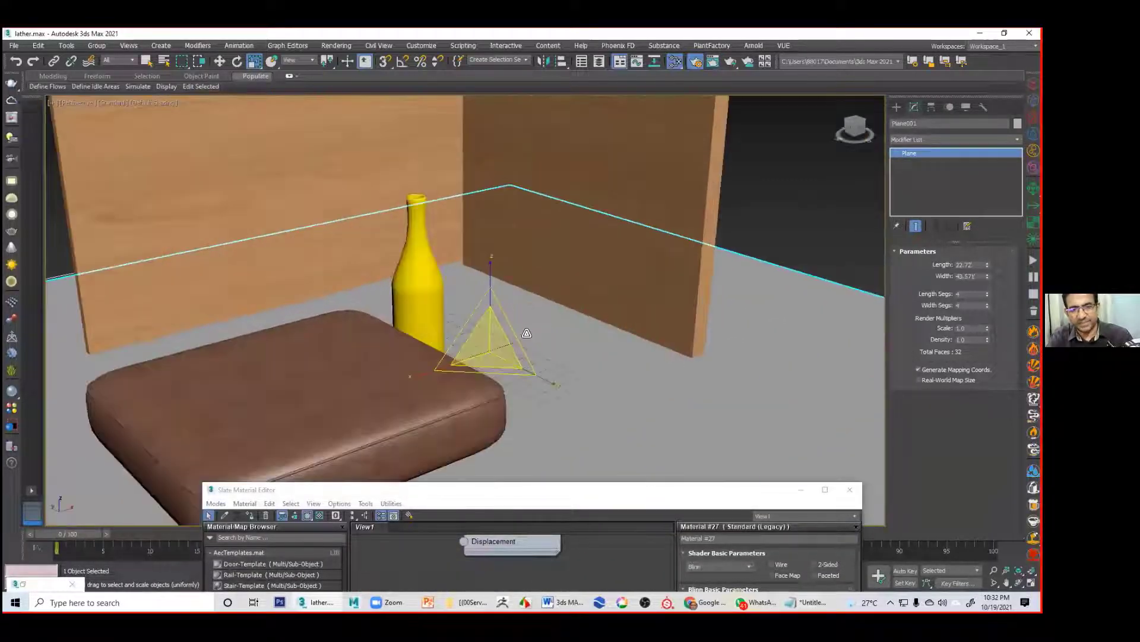
middle_click_drag(524, 334, 532, 354)
left_click(756, 497)
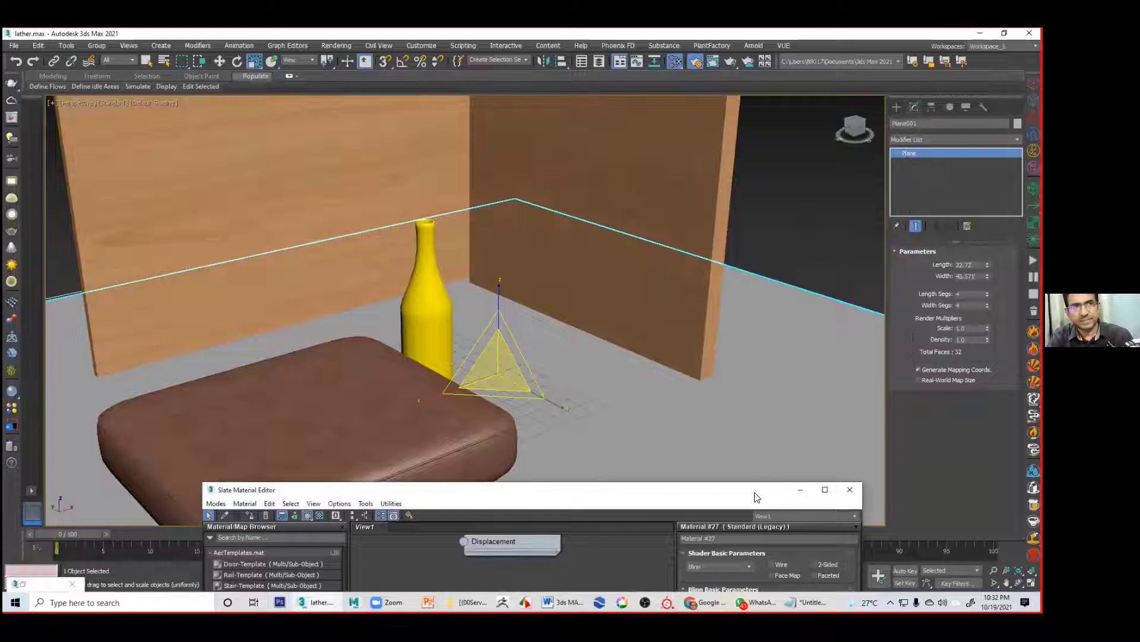
left_click_drag(713, 158, 700, 158)
left_click(739, 153)
Step: Reset 3ds Max to a new empty scene and confirm the reset
middle_click_drag(563, 390, 580, 380)
left_click(15, 45)
left_click(42, 76)
left_click(558, 335)
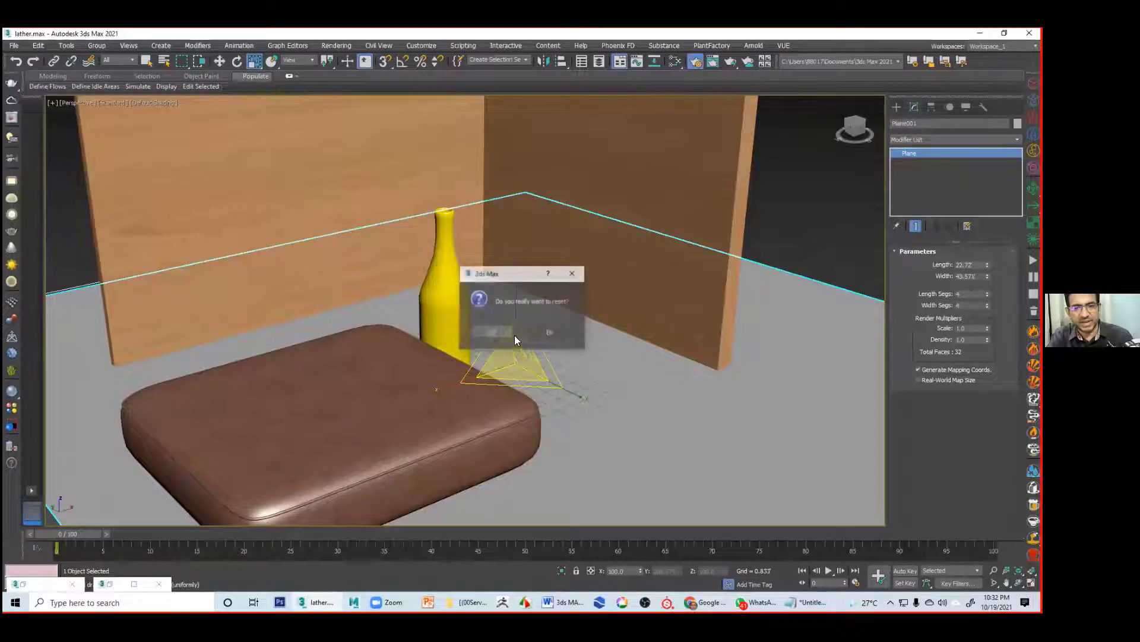
left_click(488, 333)
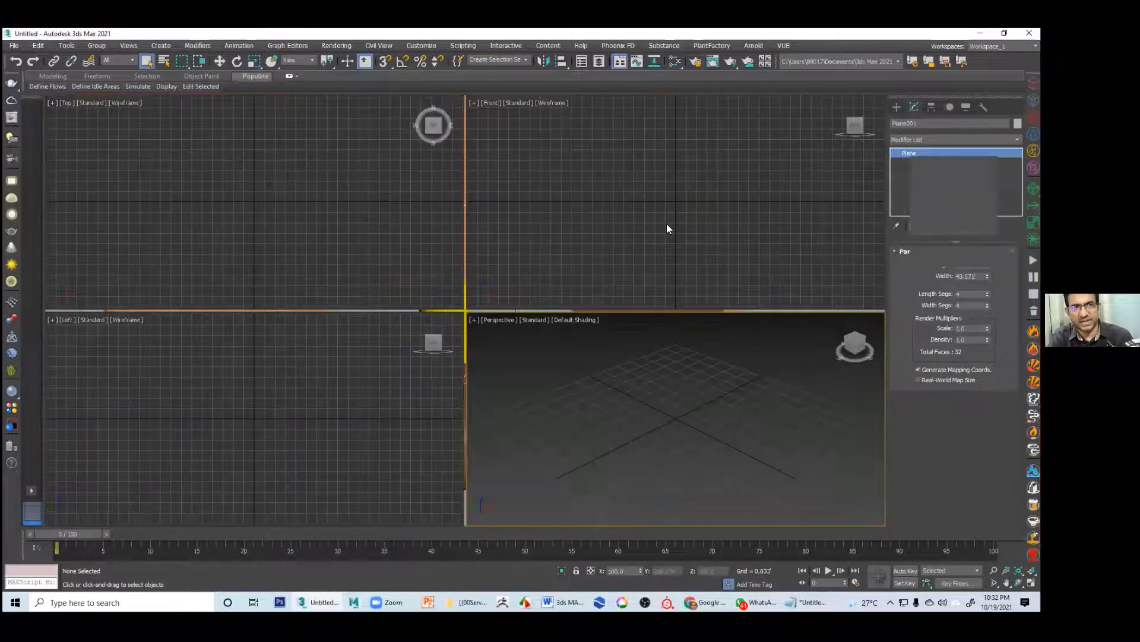
left_click(367, 414)
left_click(559, 278)
left_click(548, 378)
left_click(398, 417)
left_click(549, 386)
left_click(557, 245)
left_click(376, 277)
left_click(386, 421)
left_click(617, 429)
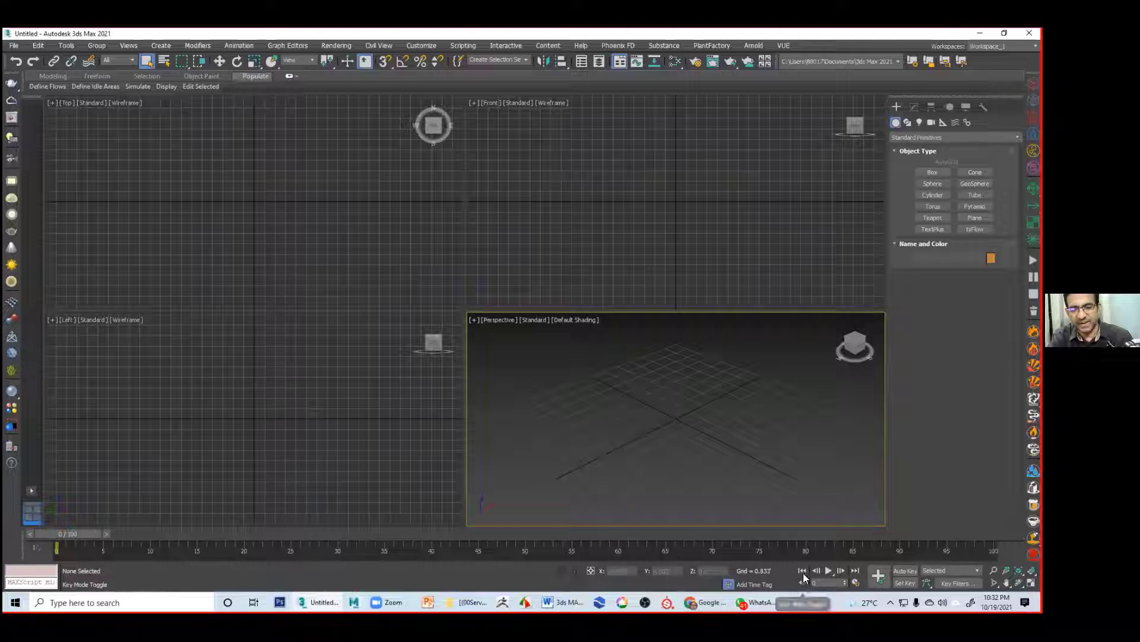
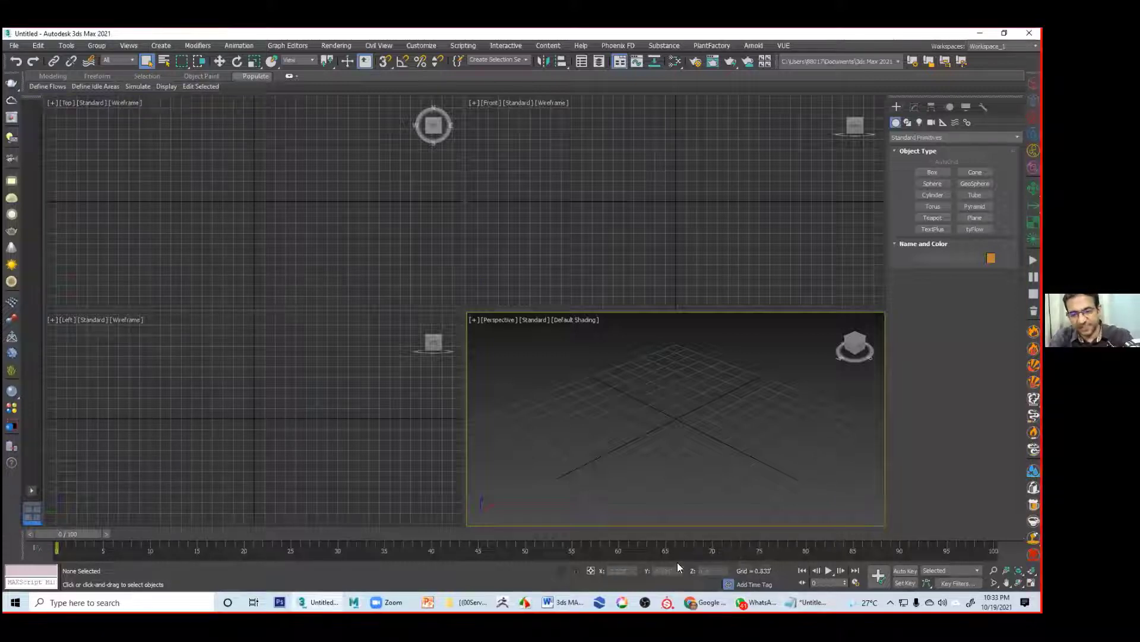
Step: Switch to the Chrome window with the leather texture results and search images for "environment background"
left_click(704, 602)
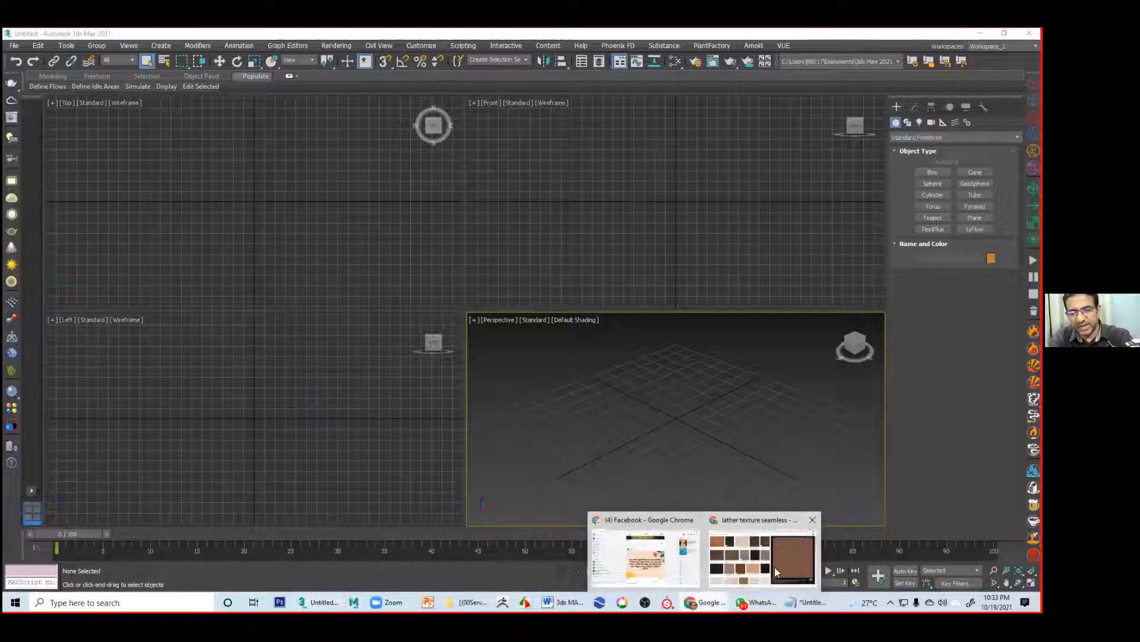
left_click(744, 568)
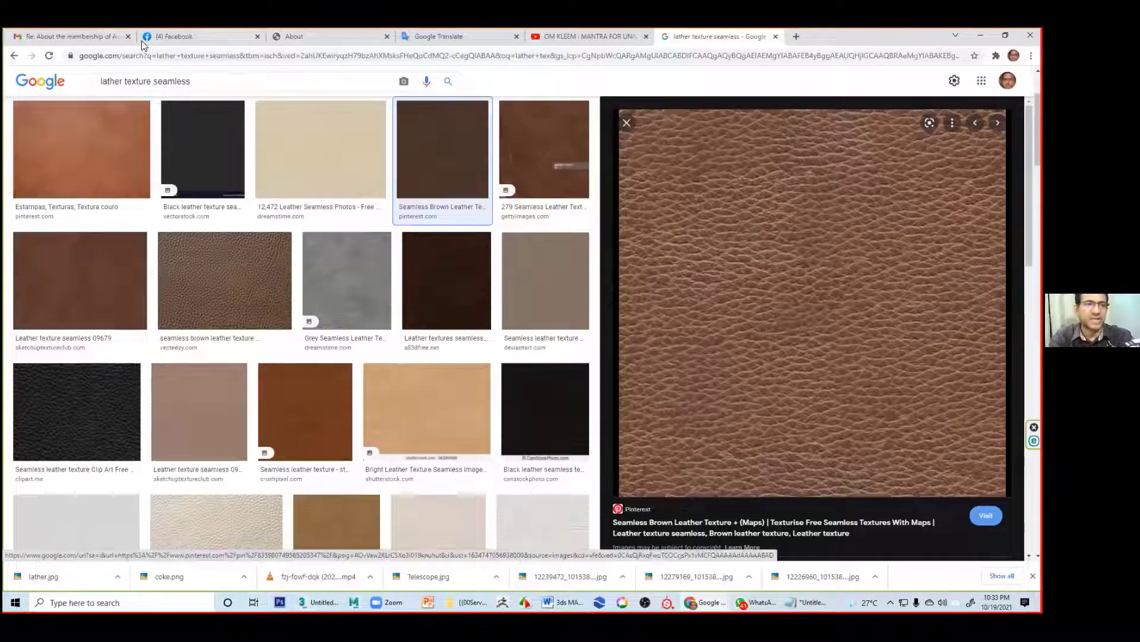
left_click_drag(206, 81, 12, 100)
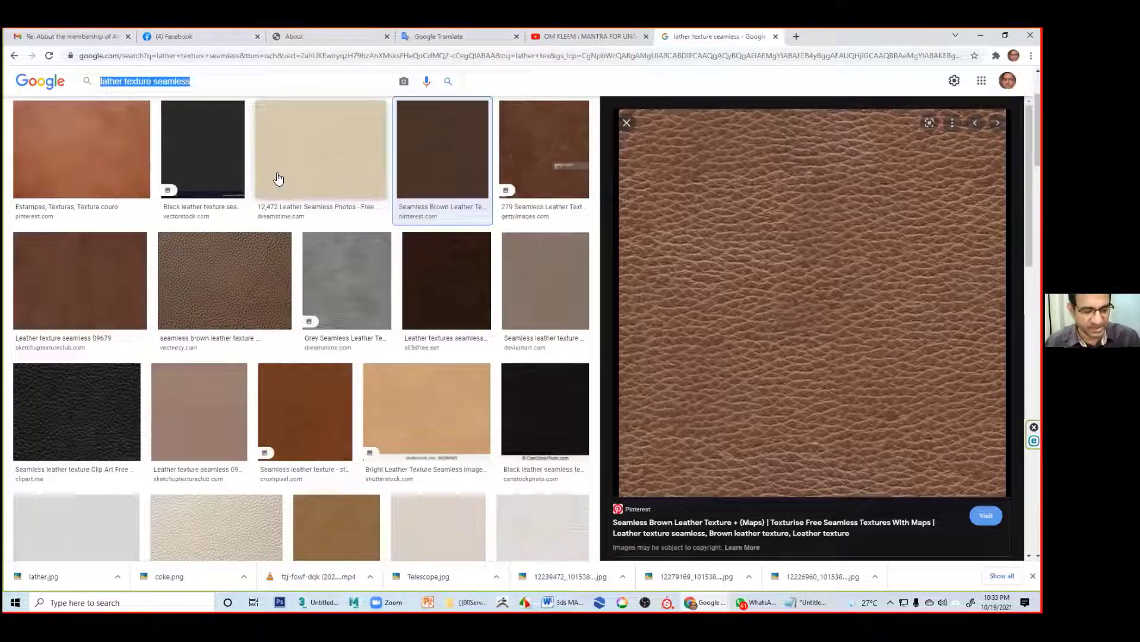
type("env")
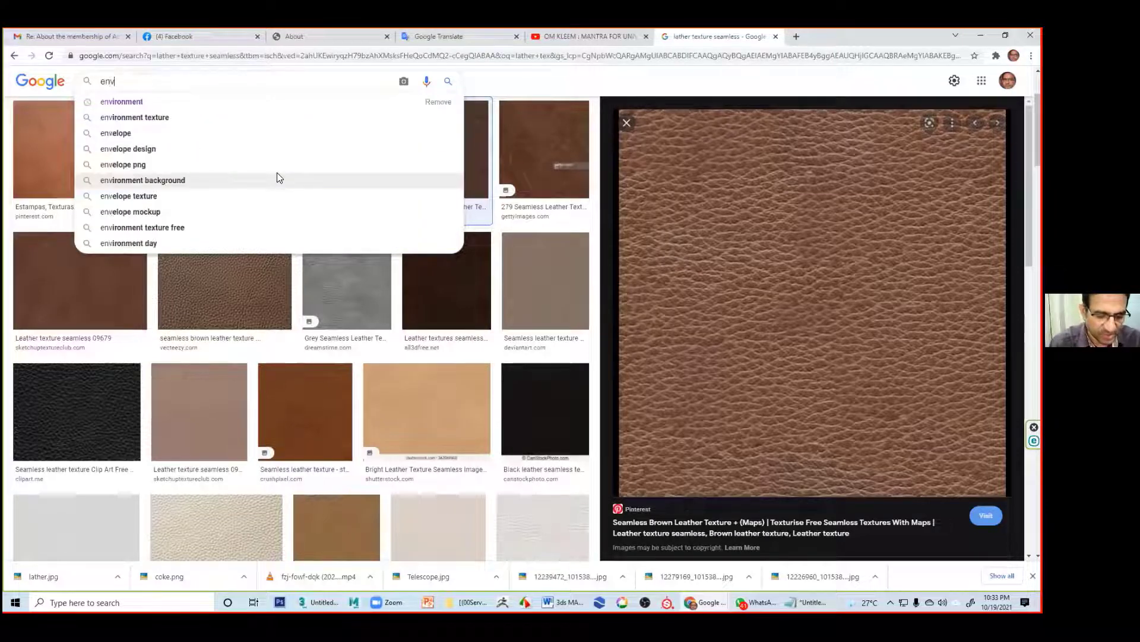
type("iron")
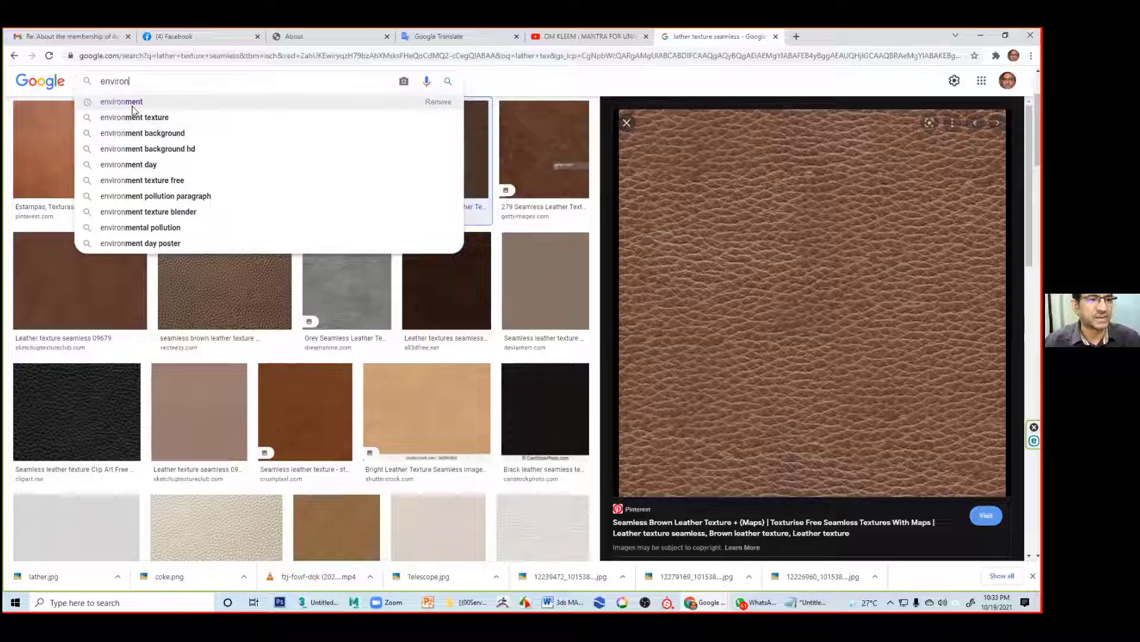
left_click(171, 133)
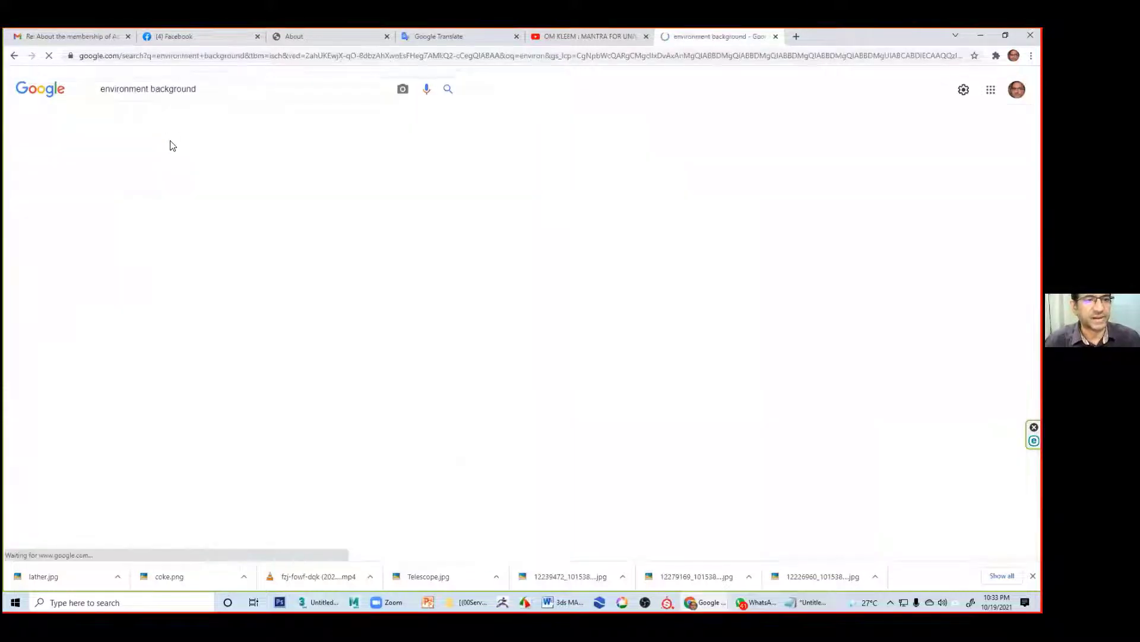
Step: Change the image search to "environment picture" and run it
left_click_drag(149, 88, 293, 93)
key("BackSpace")
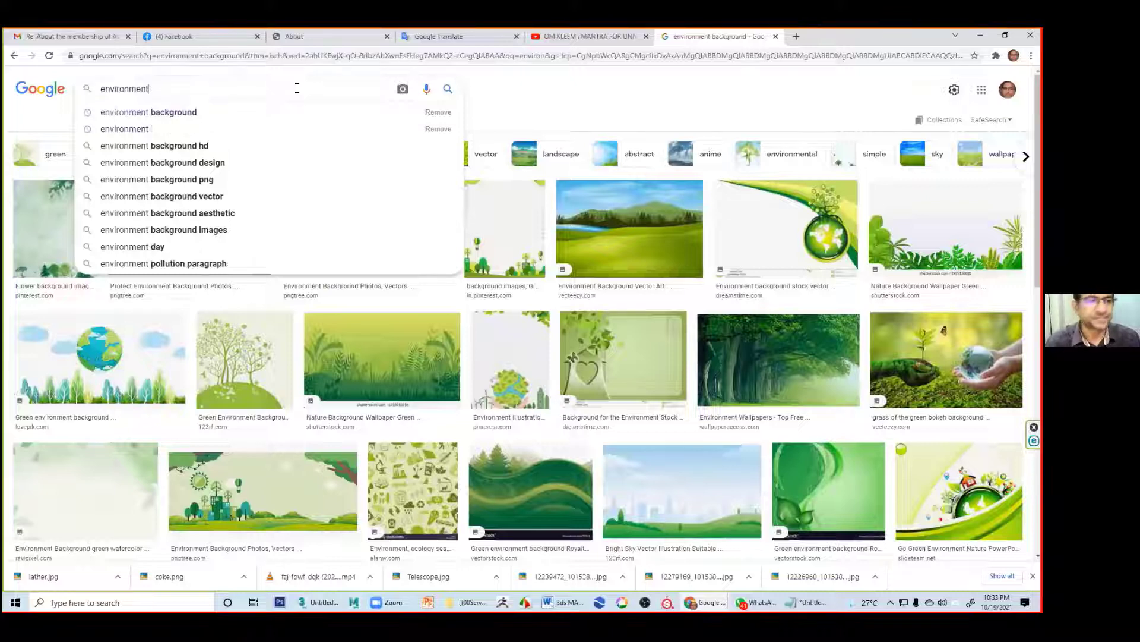
type("pi")
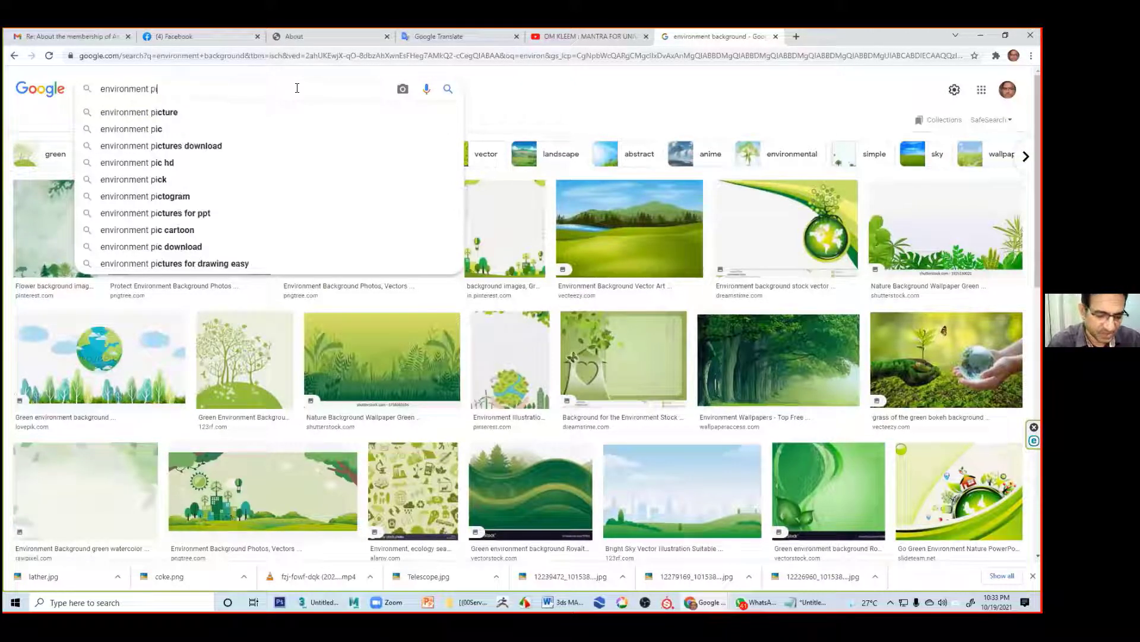
type("cture")
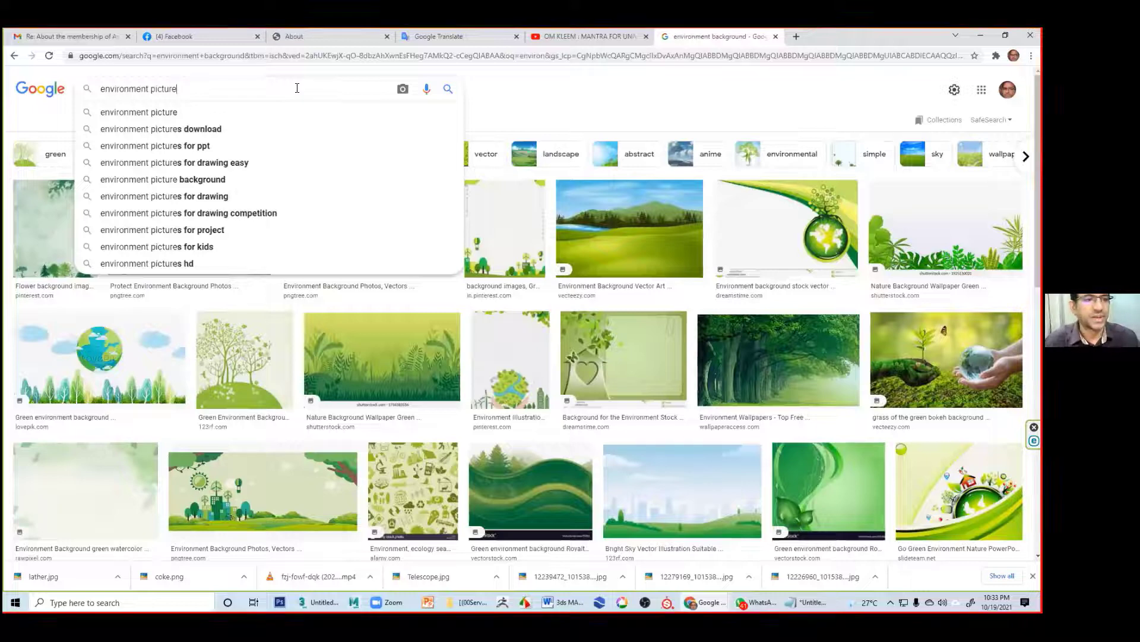
key("Return")
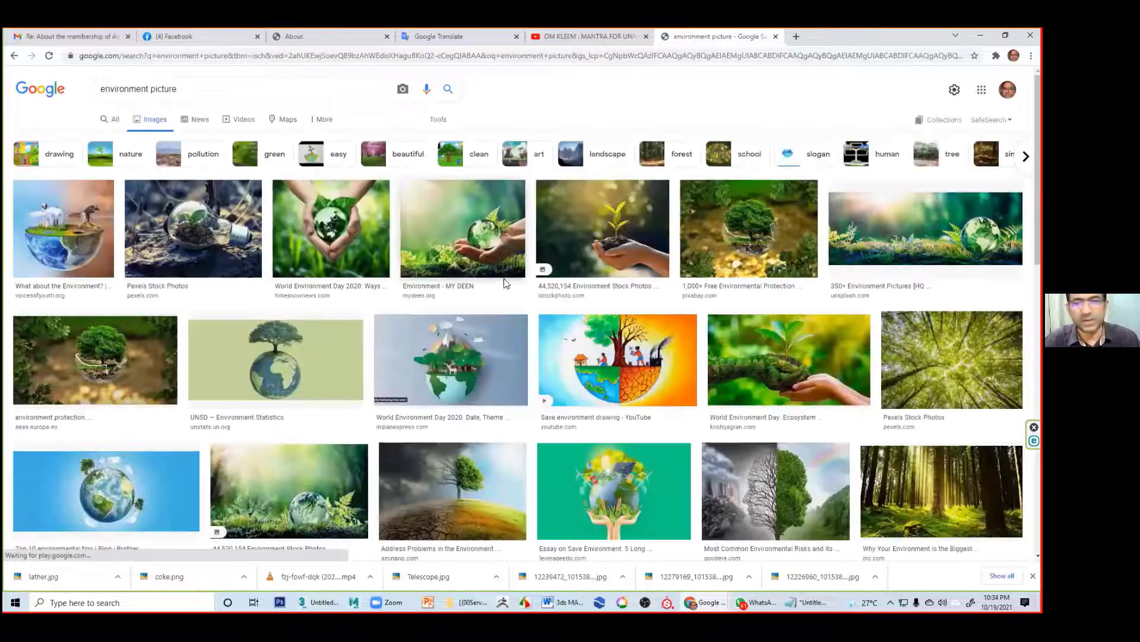
Step: Look through the environment image results for a landscape photo suitable as a scene background
scroll(748, 346, "down", 1)
scroll(748, 345, "down", 5)
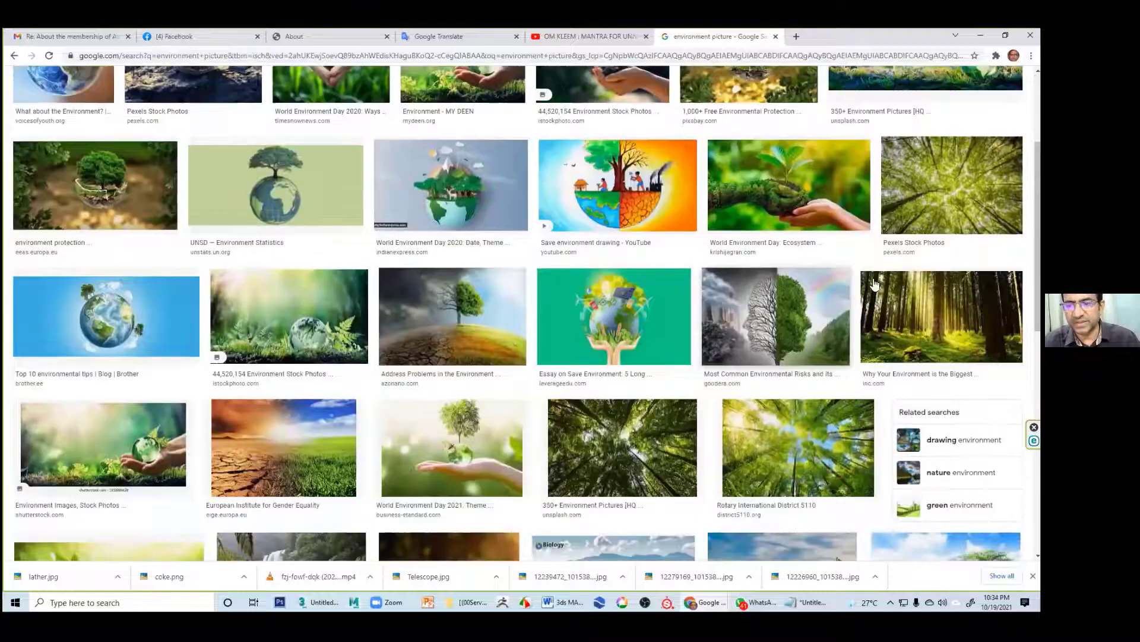
scroll(358, 390, "down", 1)
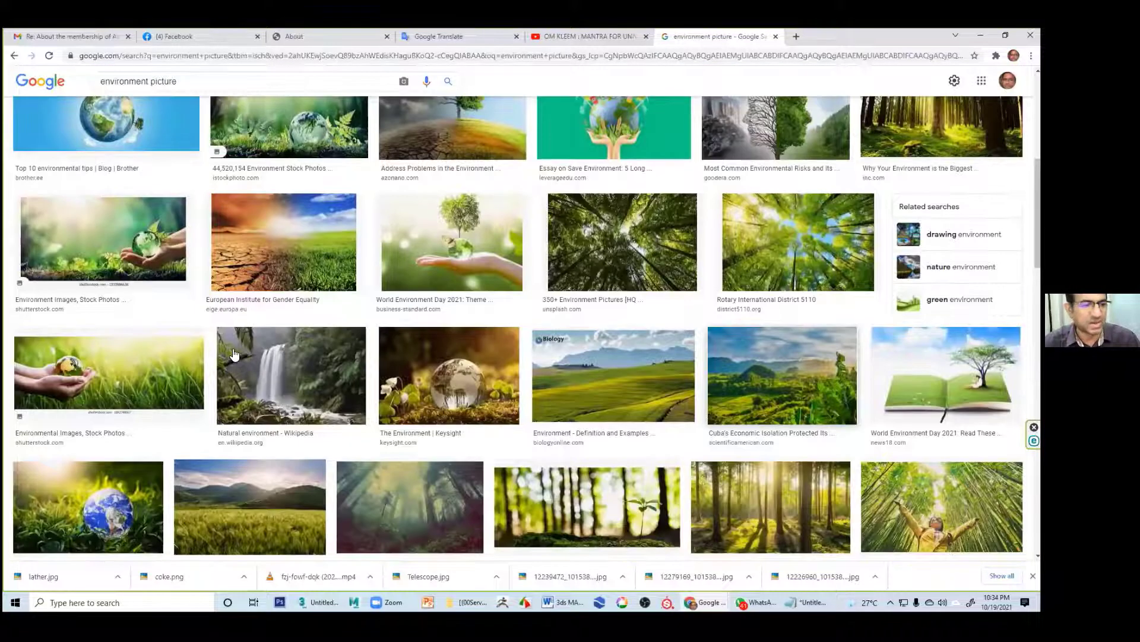
scroll(234, 354, "down", 2)
scroll(491, 334, "down", 3)
scroll(523, 344, "down", 1)
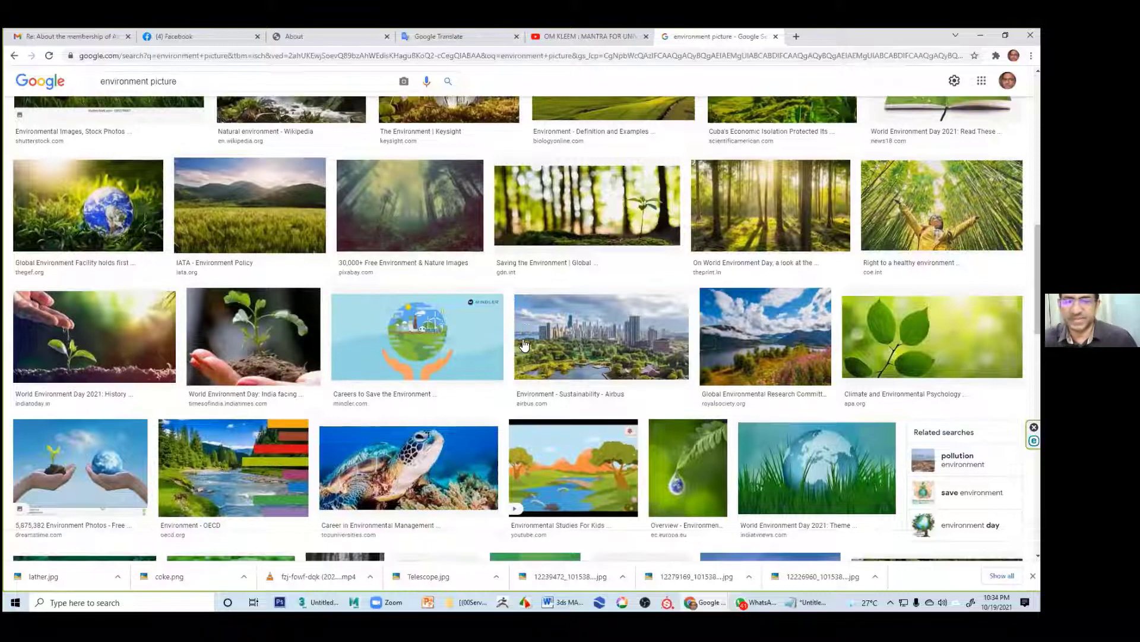
scroll(521, 350, "down", 3)
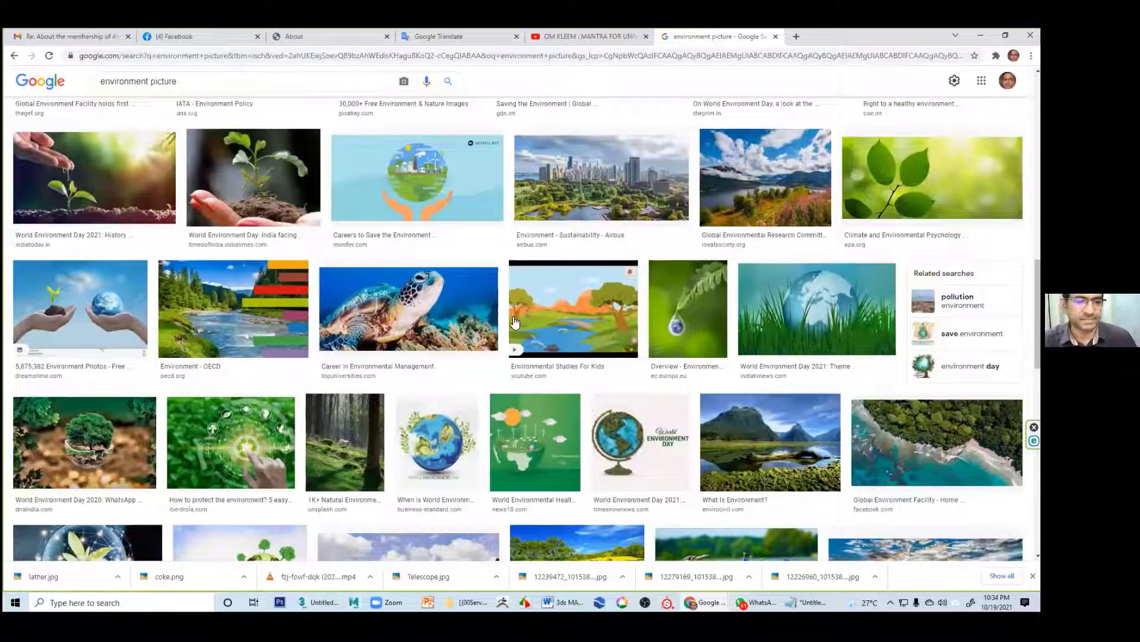
scroll(499, 310, "down", 1)
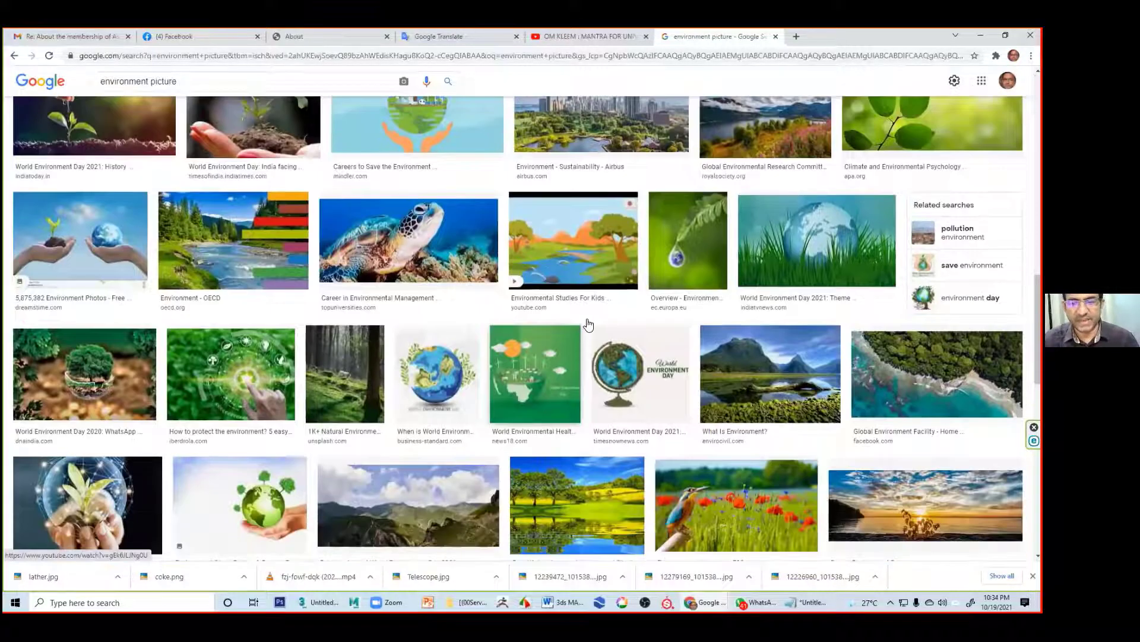
scroll(603, 329, "down", 2)
scroll(617, 335, "down", 5)
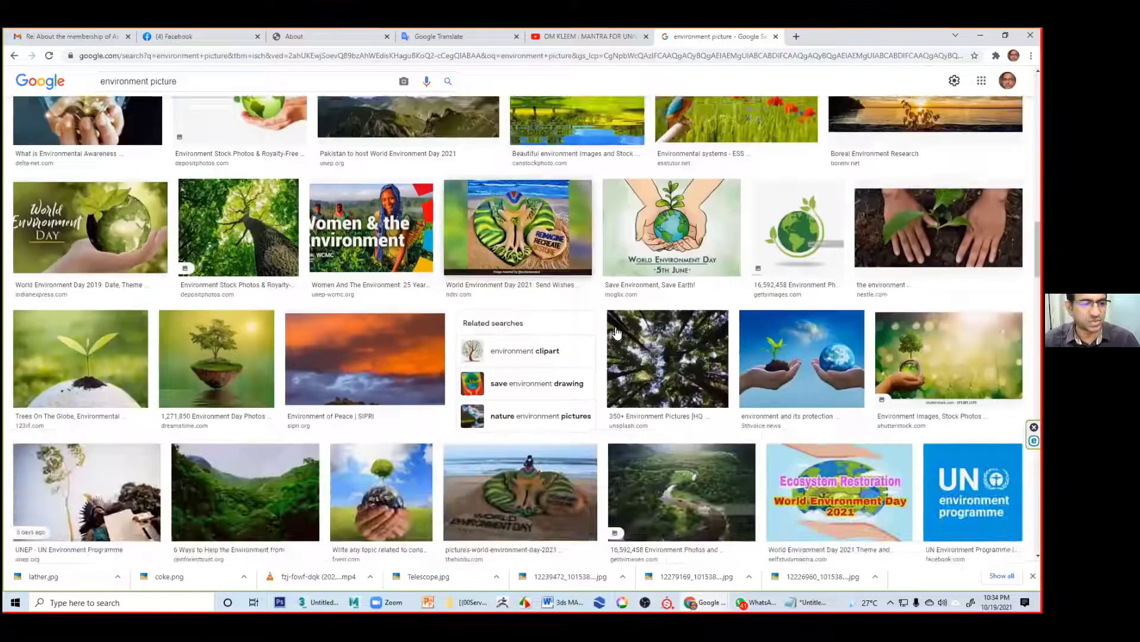
scroll(466, 402, "down", 3)
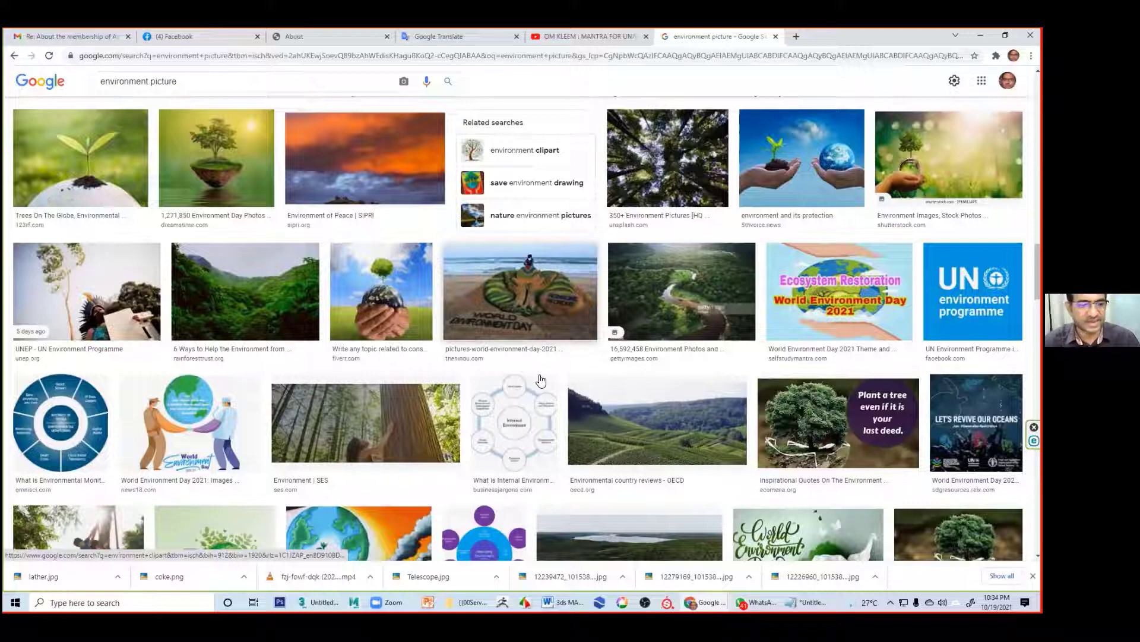
scroll(541, 380, "down", 10)
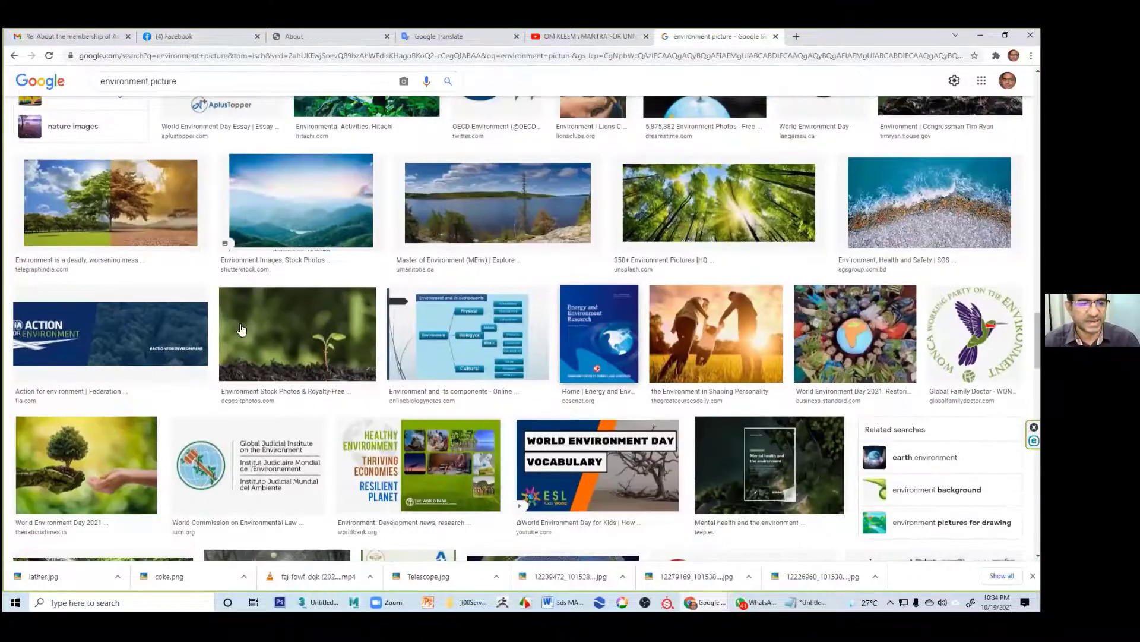
scroll(271, 213, "down", 3)
scroll(284, 301, "down", 6)
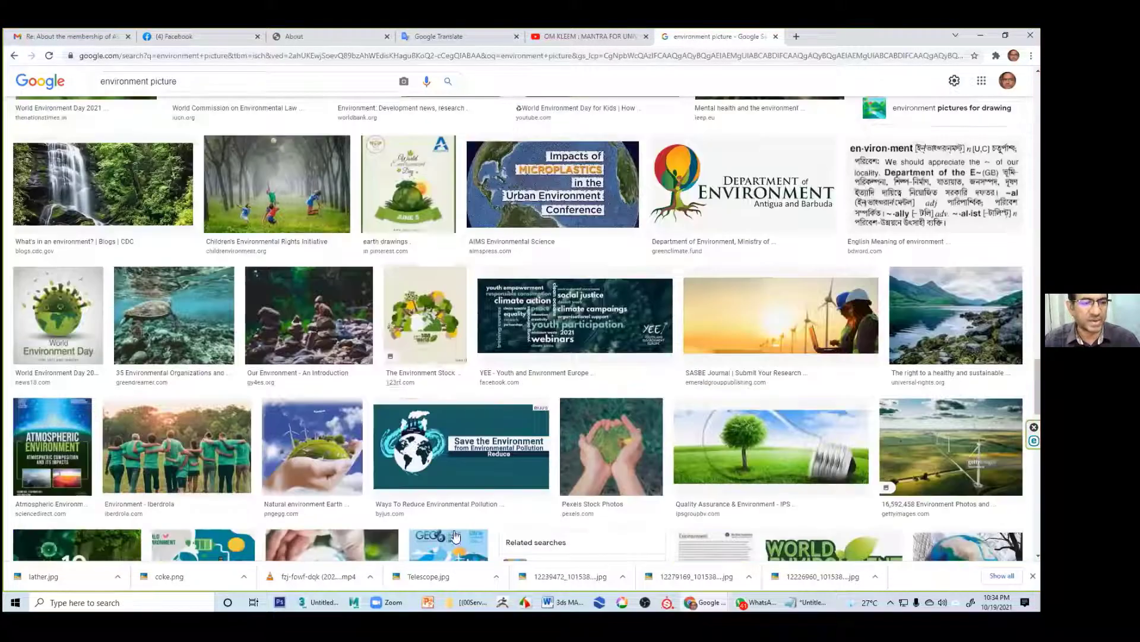
Step: Search images for "city picture" and browse the results for a suitable background
scroll(229, 157, "up", 7)
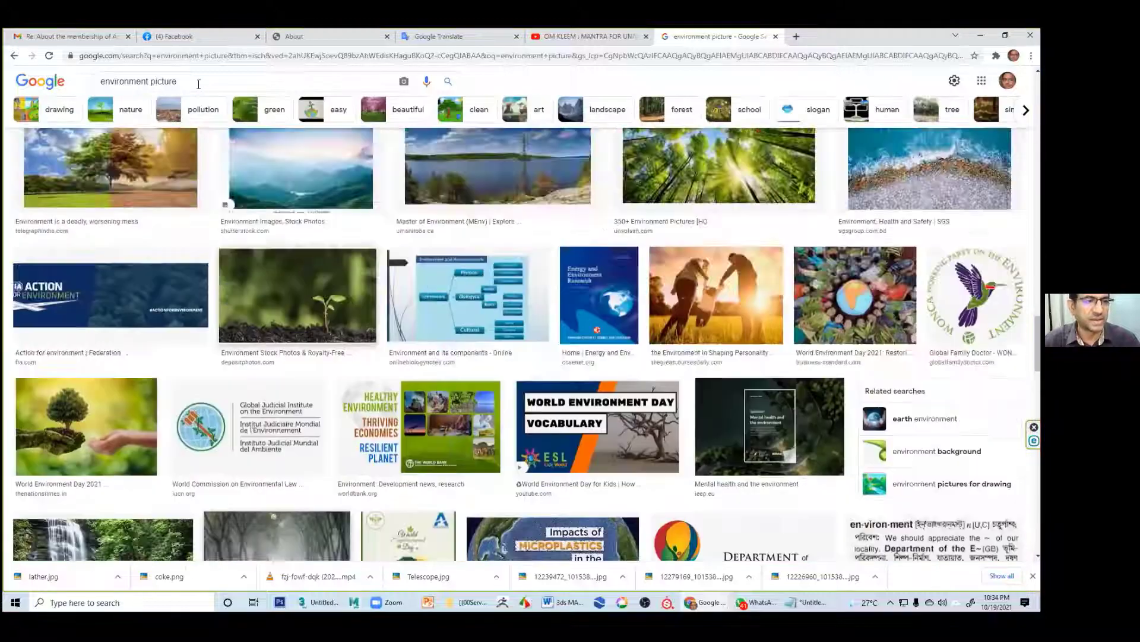
scroll(18, 88, "up", 6)
double_click(119, 82)
type("city")
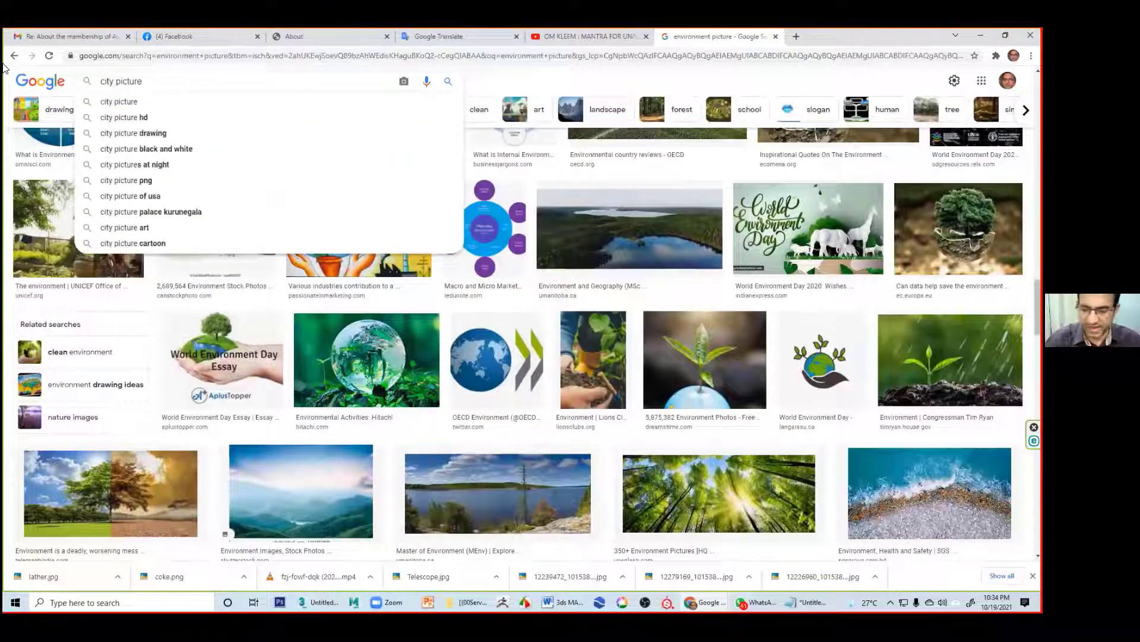
key("Return")
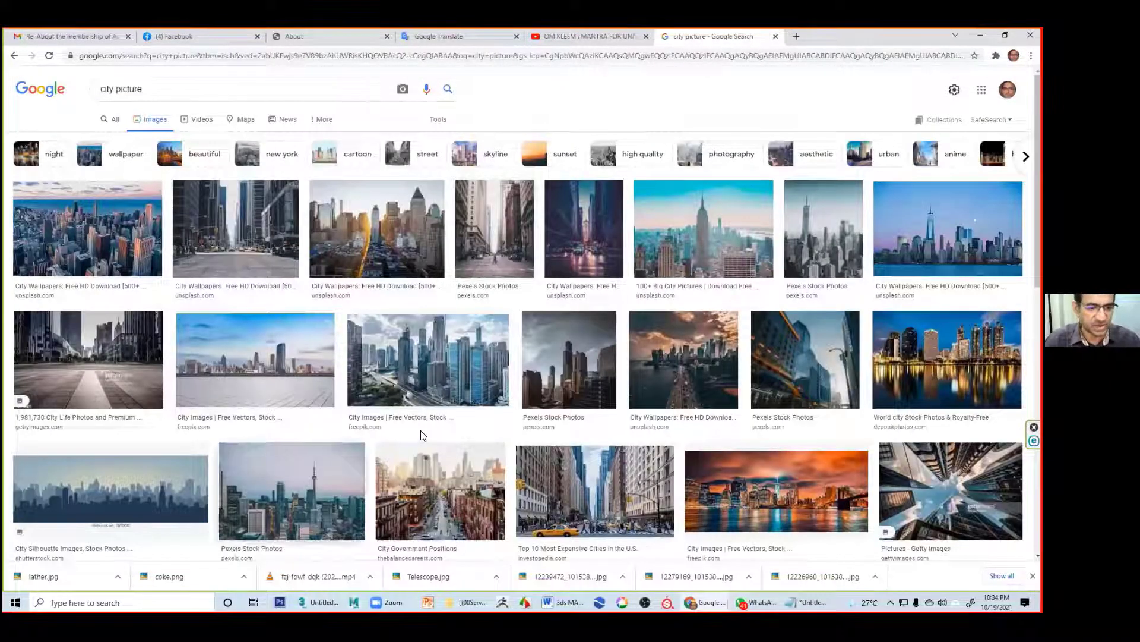
scroll(607, 380, "down", 3)
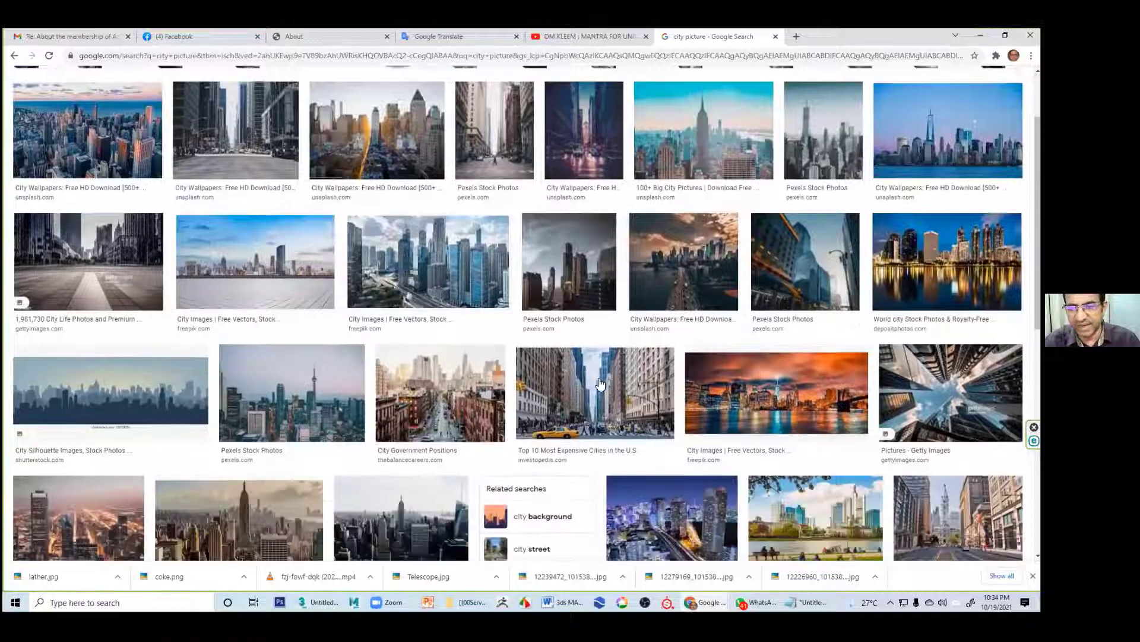
scroll(607, 380, "down", 8)
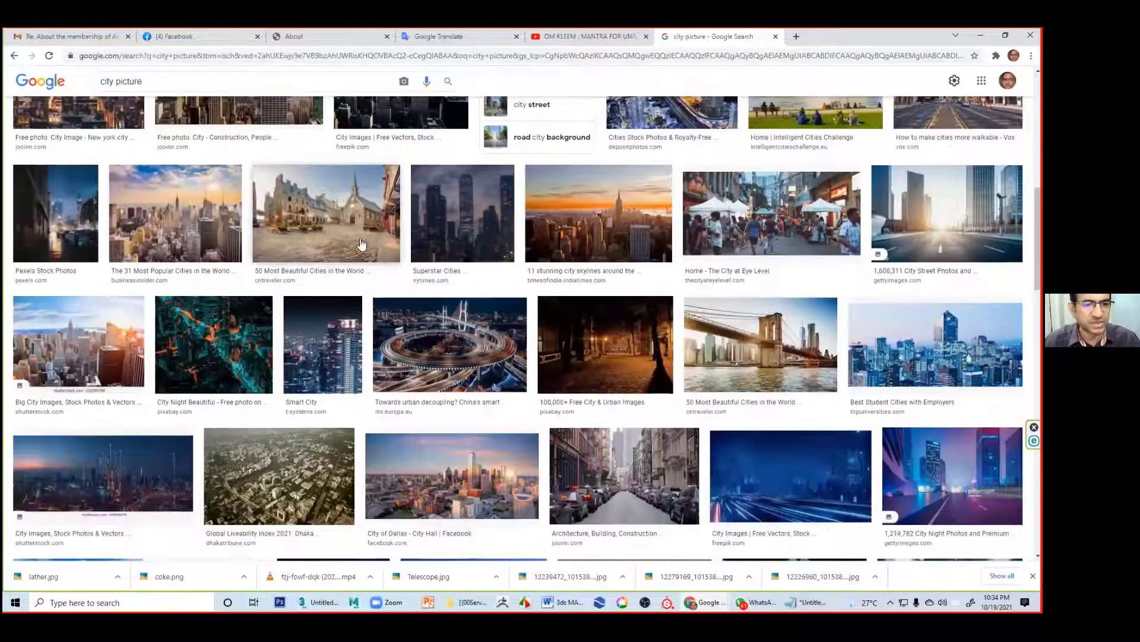
scroll(708, 392, "down", 1)
scroll(708, 392, "down", 7)
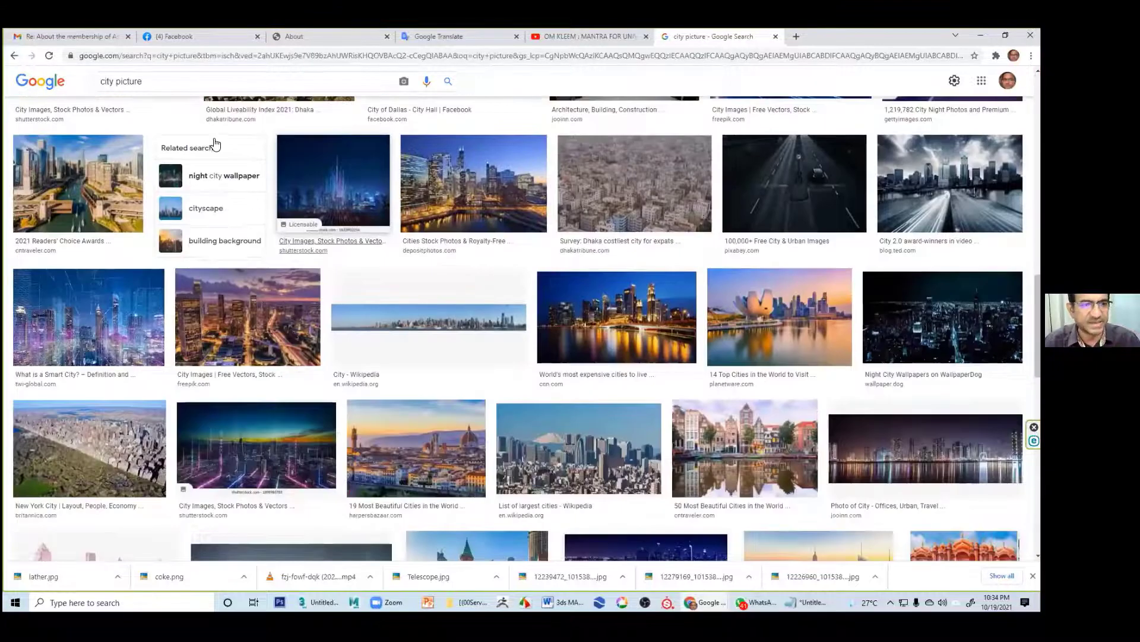
Step: Replace the image search with the suggested query "day picture"
scroll(115, 84, "up", 4)
scroll(93, 87, "up", 5)
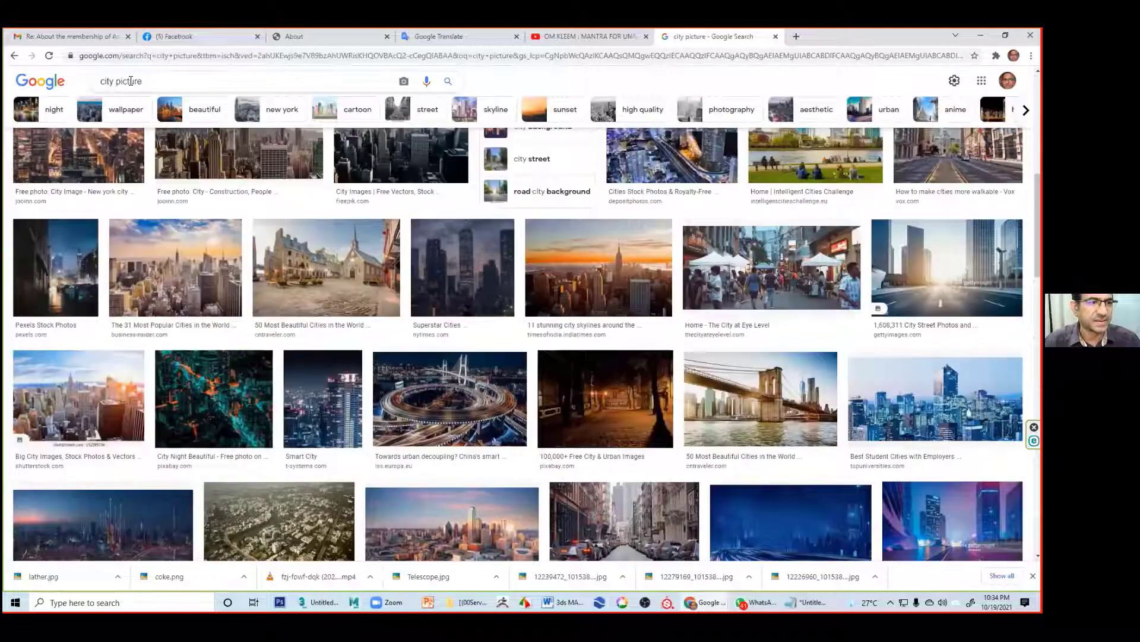
left_click(114, 82)
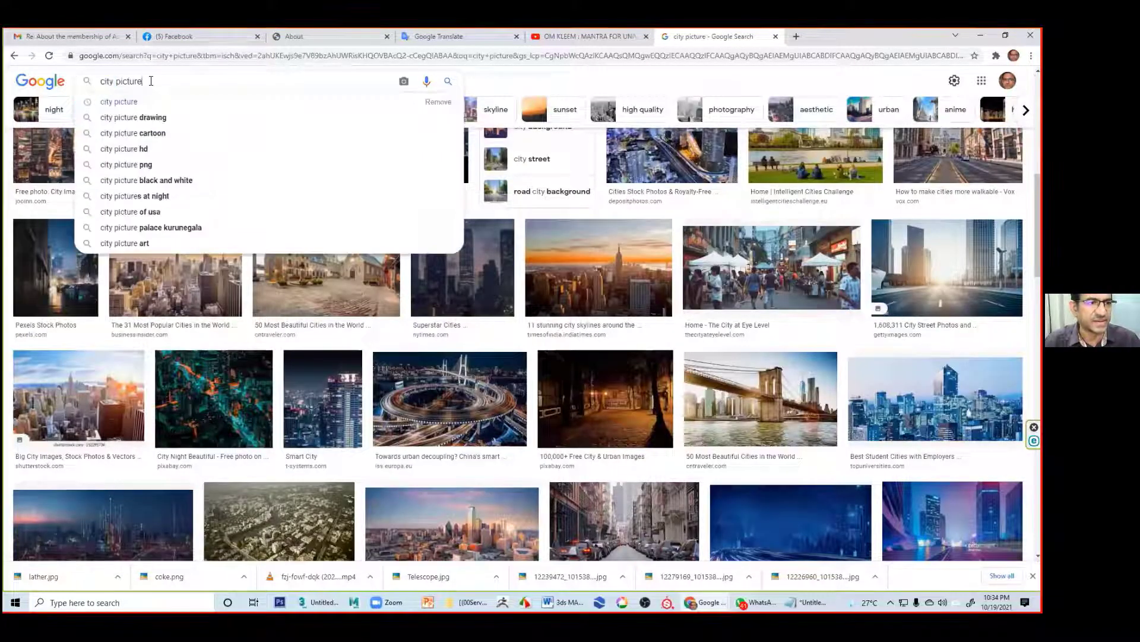
key("ctrl+a")
type("day")
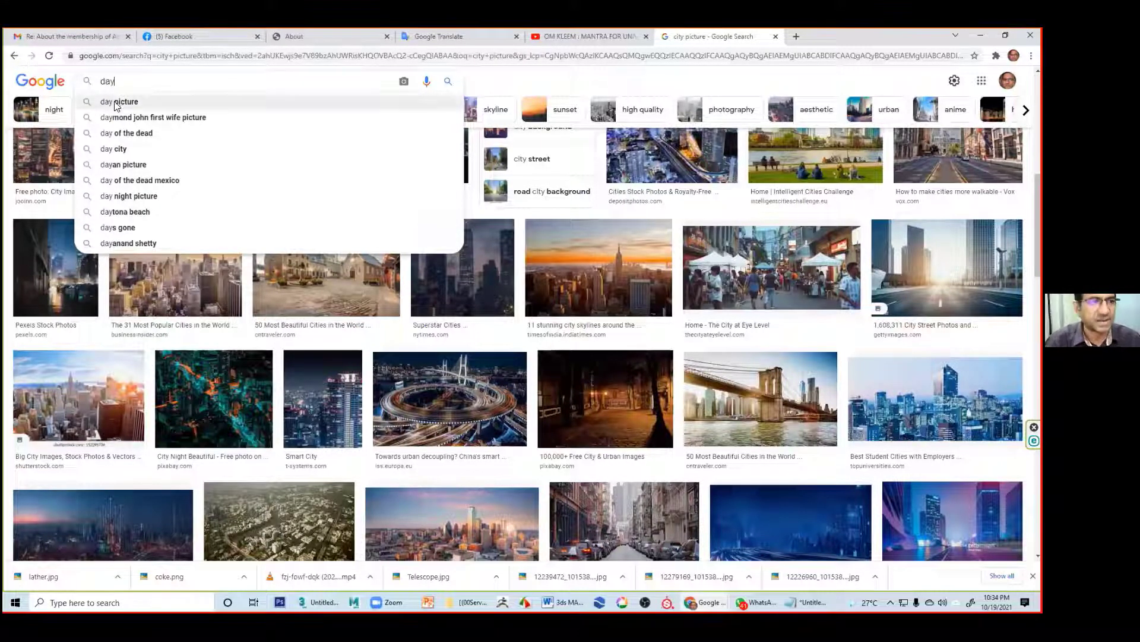
left_click(81, 101)
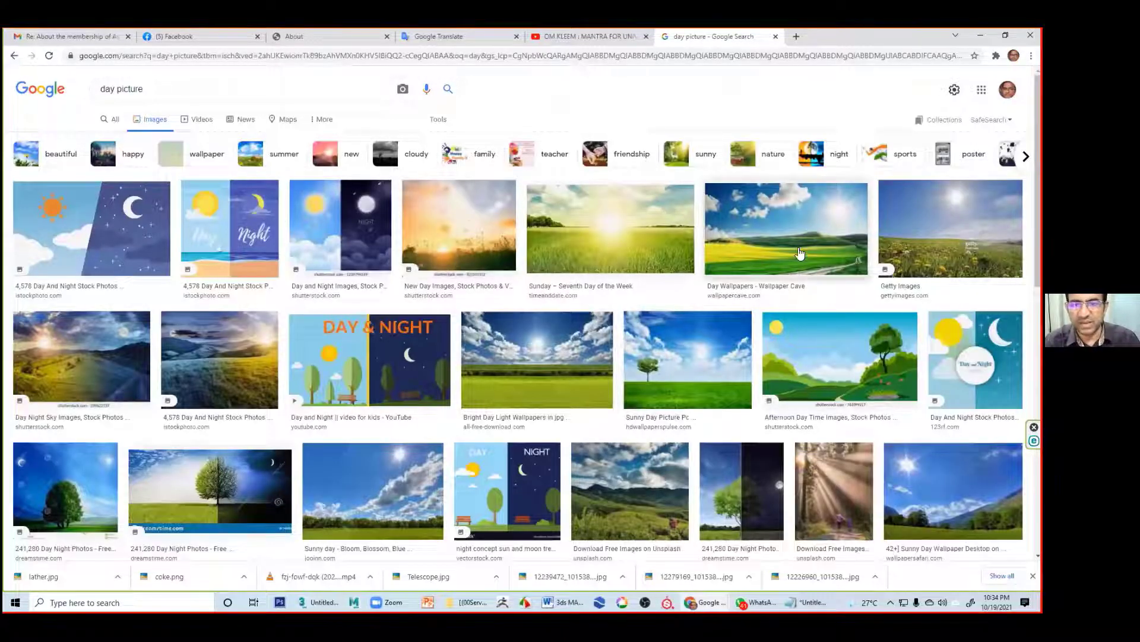
Step: Find the photo of a hiker on a coastal hill between night and day among the "day picture" results and open its preview
scroll(601, 396, "down", 3)
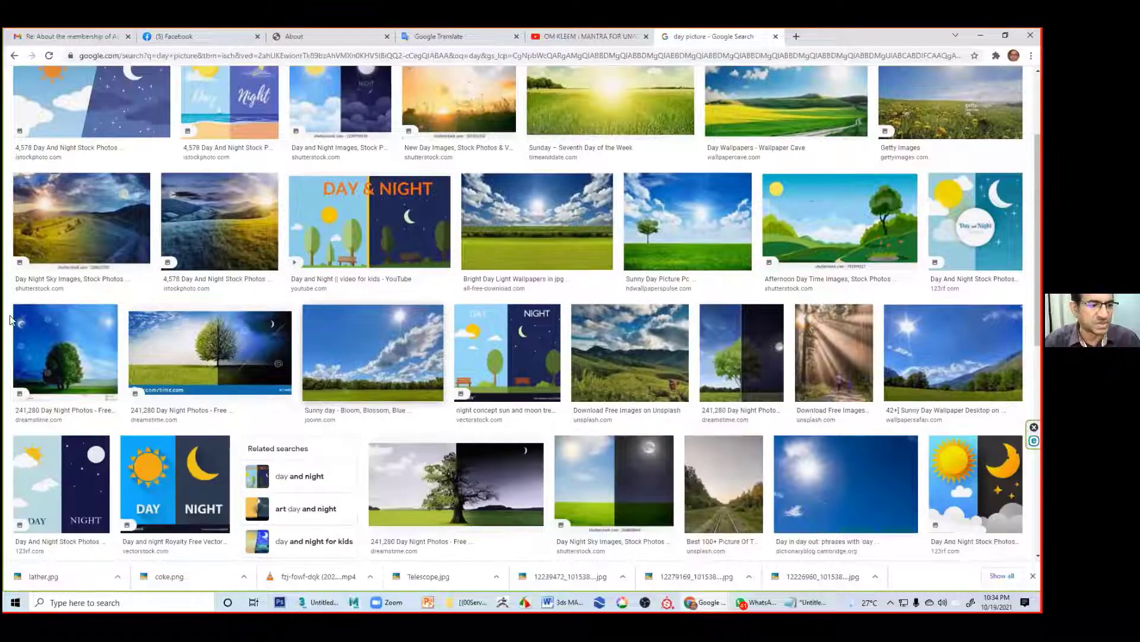
scroll(601, 396, "down", 3)
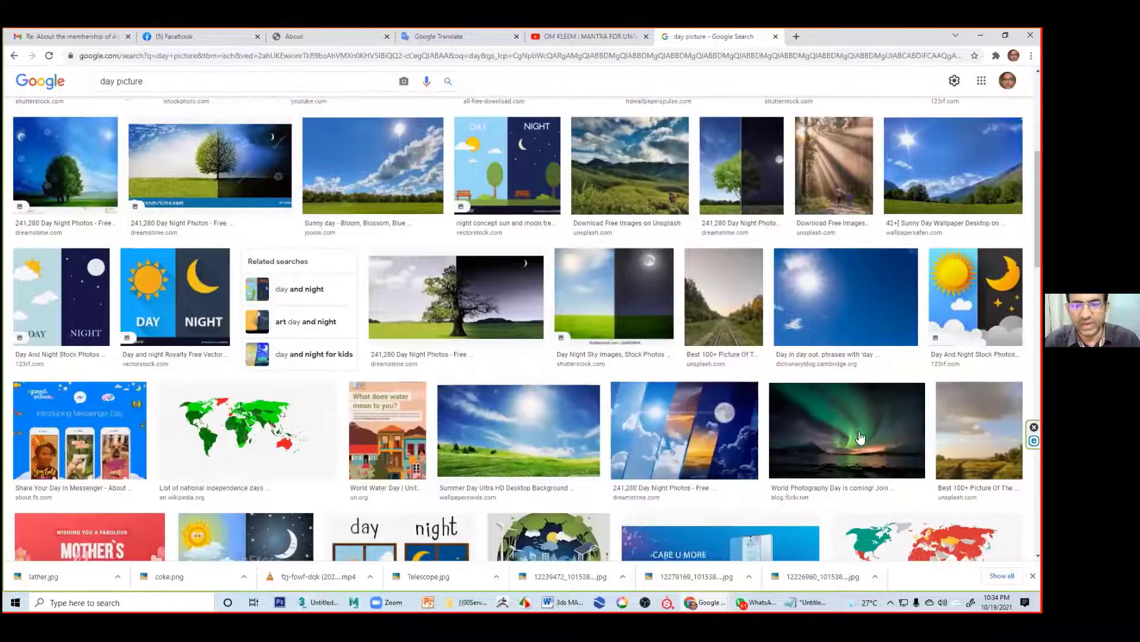
scroll(709, 407, "down", 6)
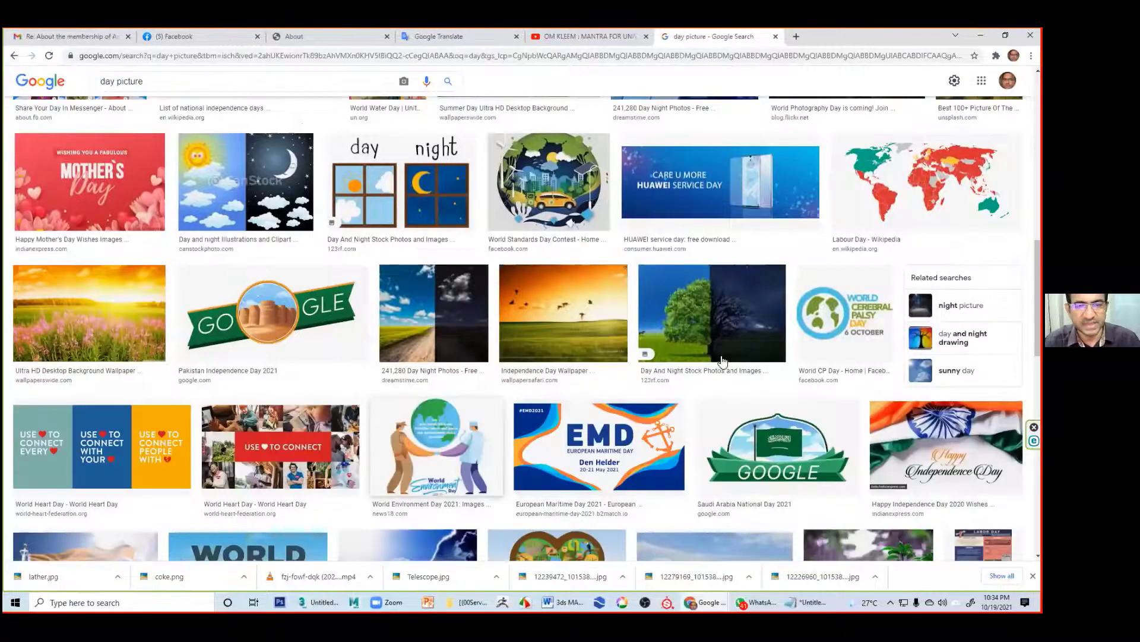
scroll(747, 372, "down", 2)
scroll(635, 433, "down", 2)
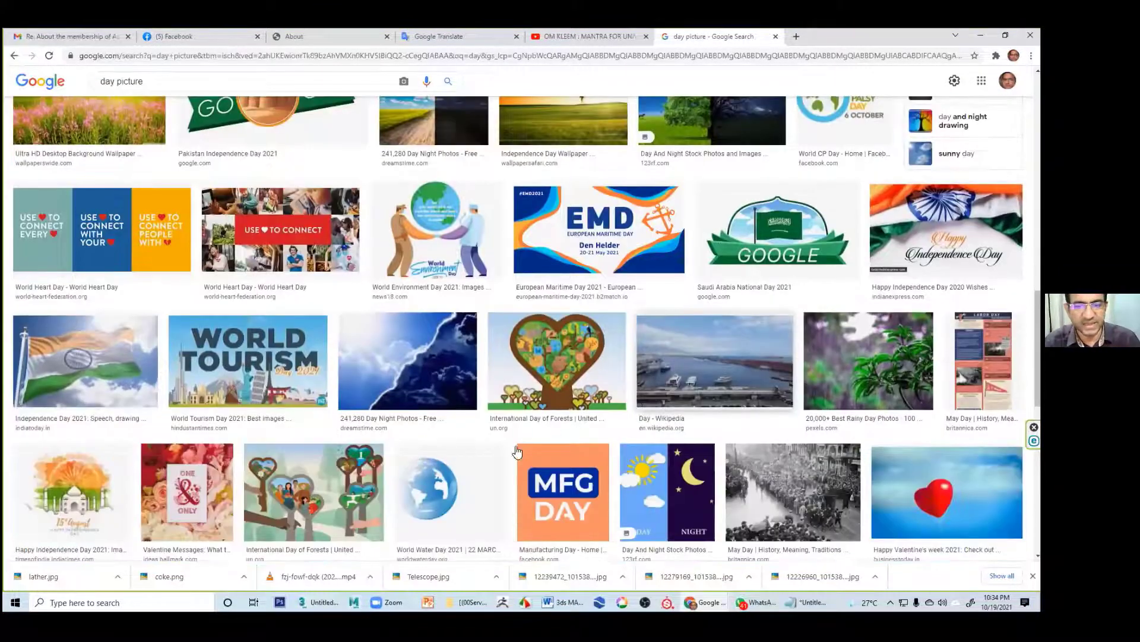
scroll(493, 461, "down", 10)
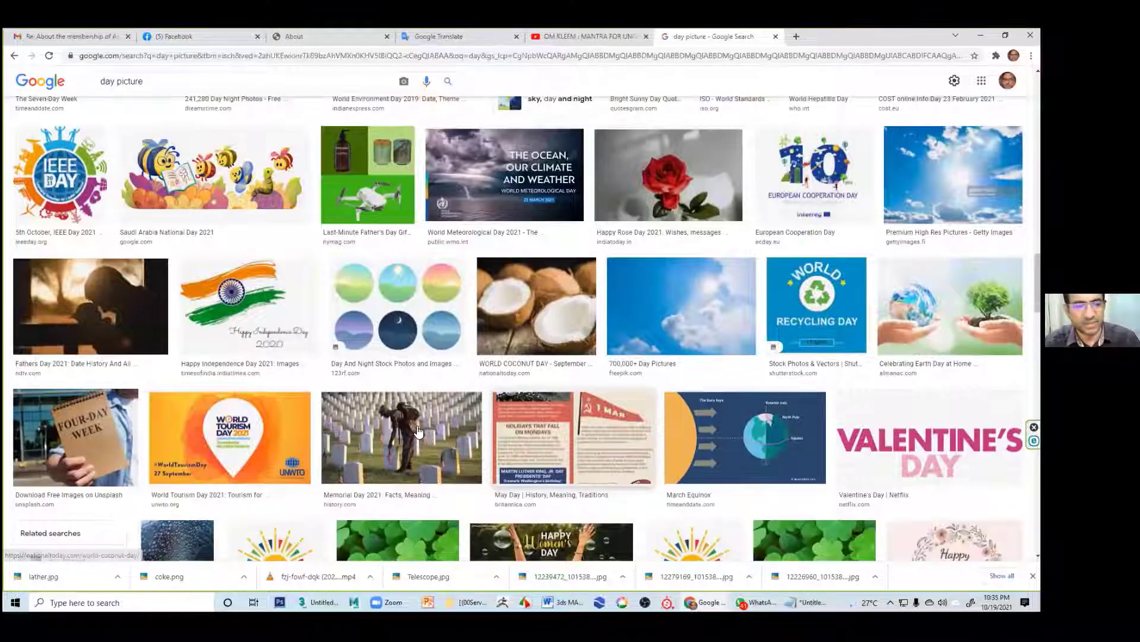
scroll(418, 432, "down", 7)
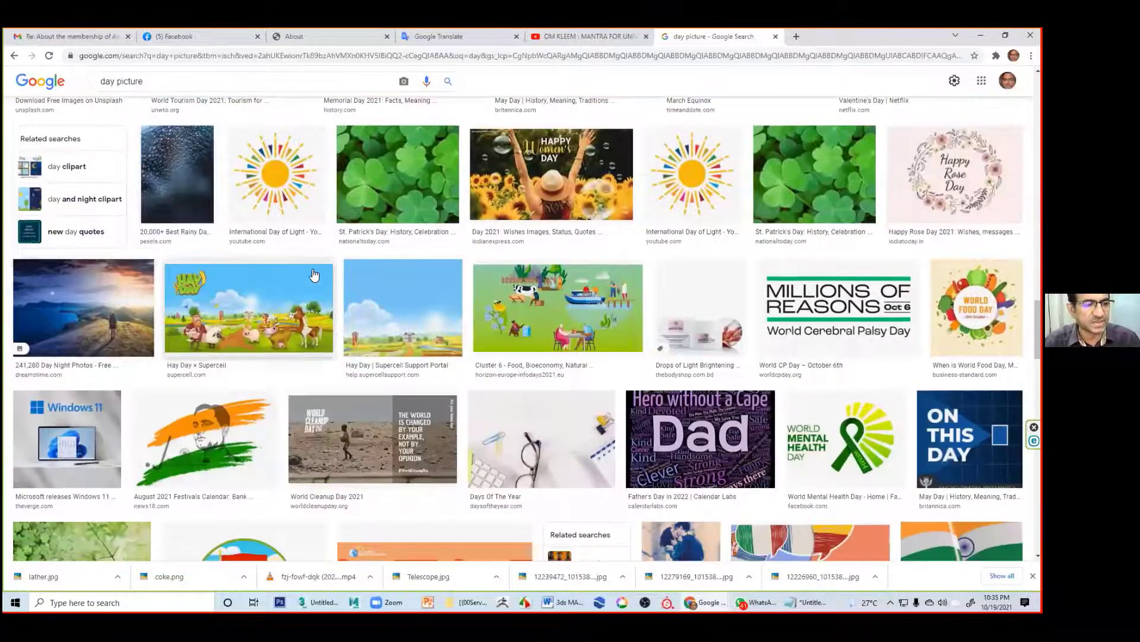
left_click(129, 336)
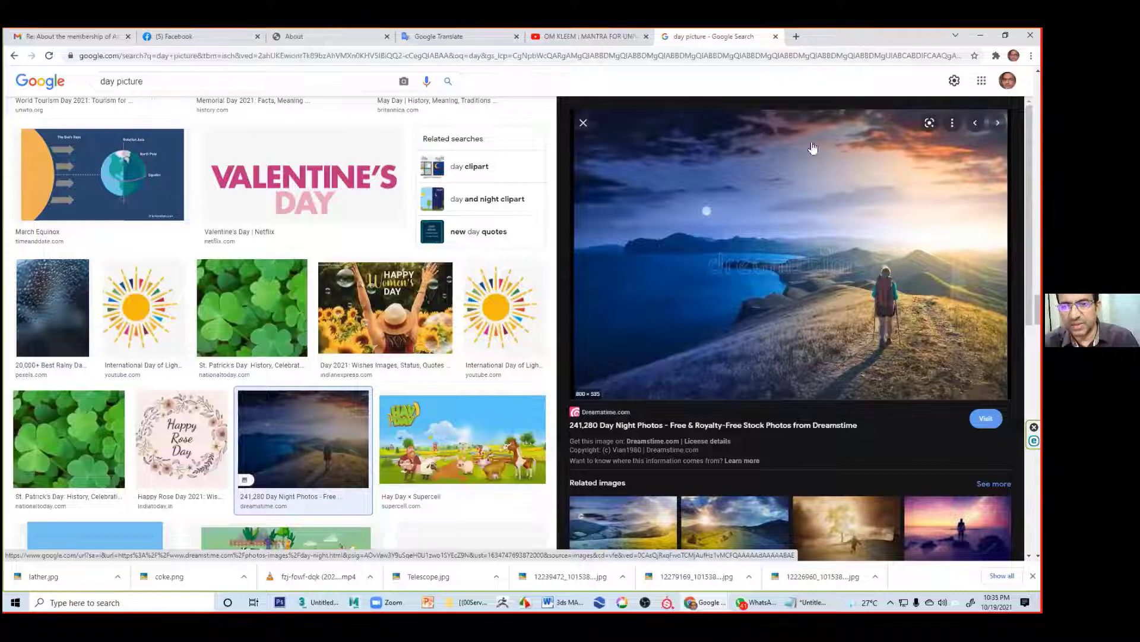
Step: Examine the hiker photo's related images and the remaining "day picture" results for other possible backgrounds
scroll(859, 344, "down", 3)
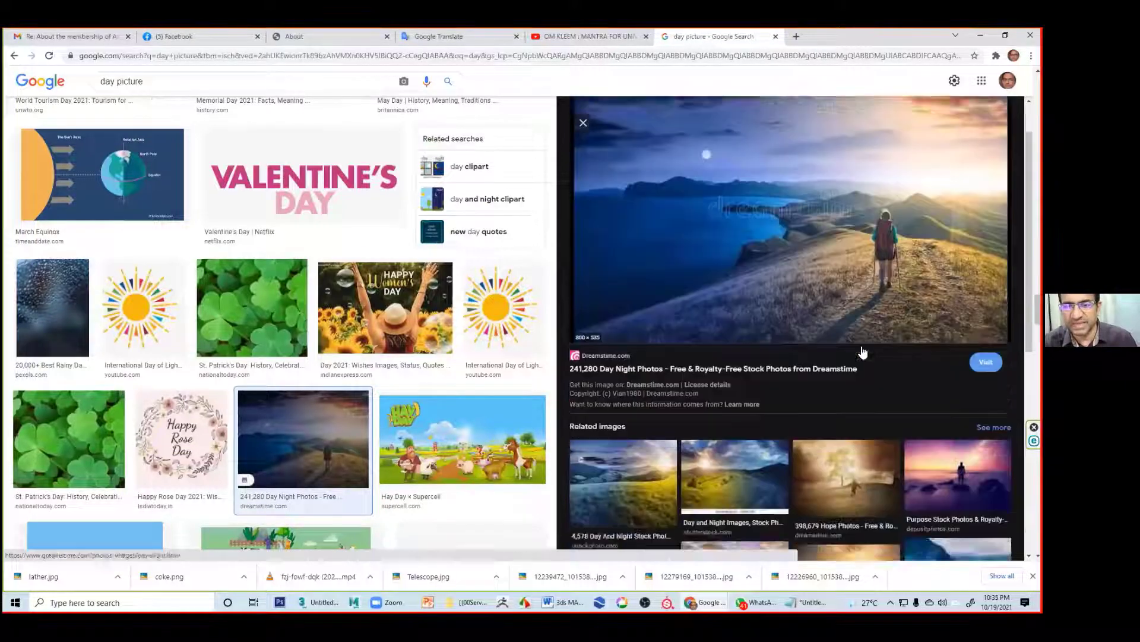
scroll(855, 308, "down", 2)
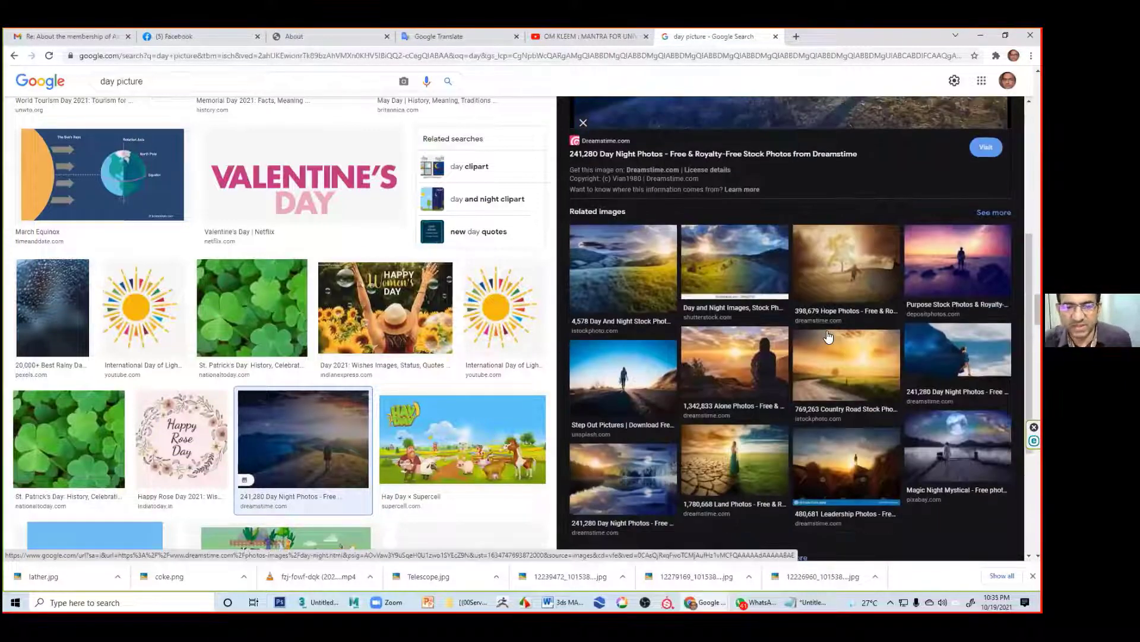
scroll(380, 356, "down", 6)
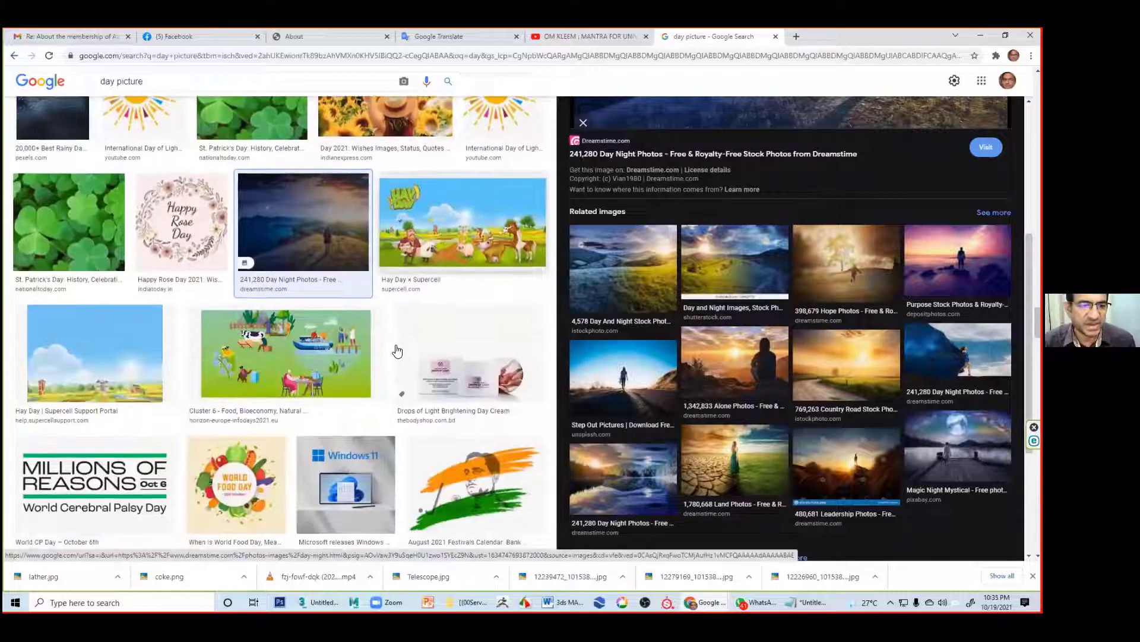
scroll(386, 391, "down", 5)
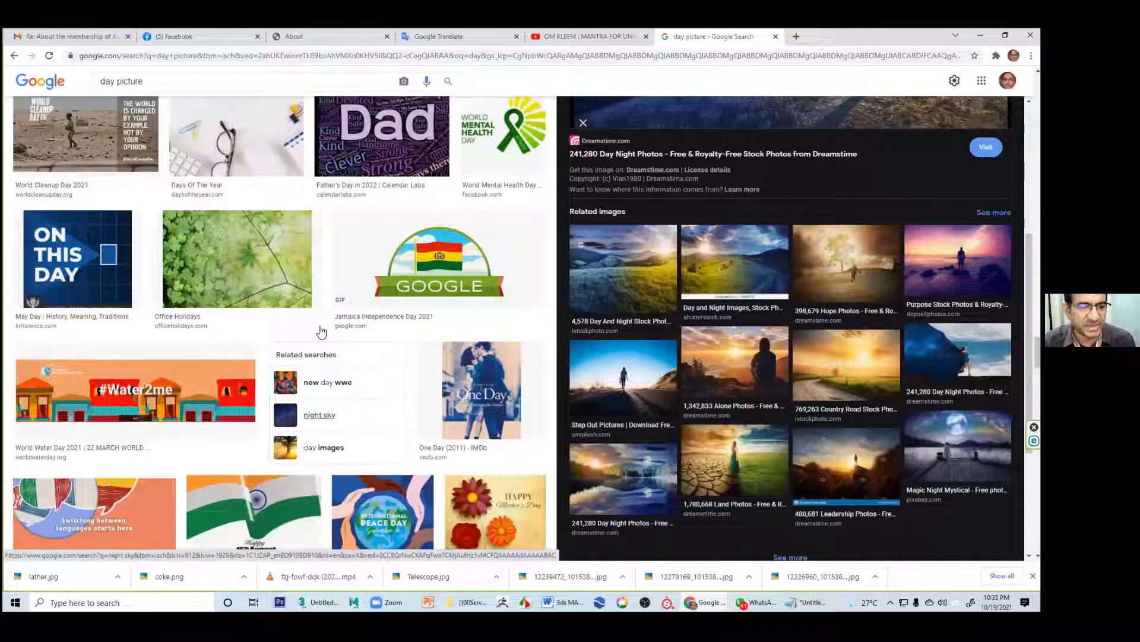
scroll(315, 320, "down", 4)
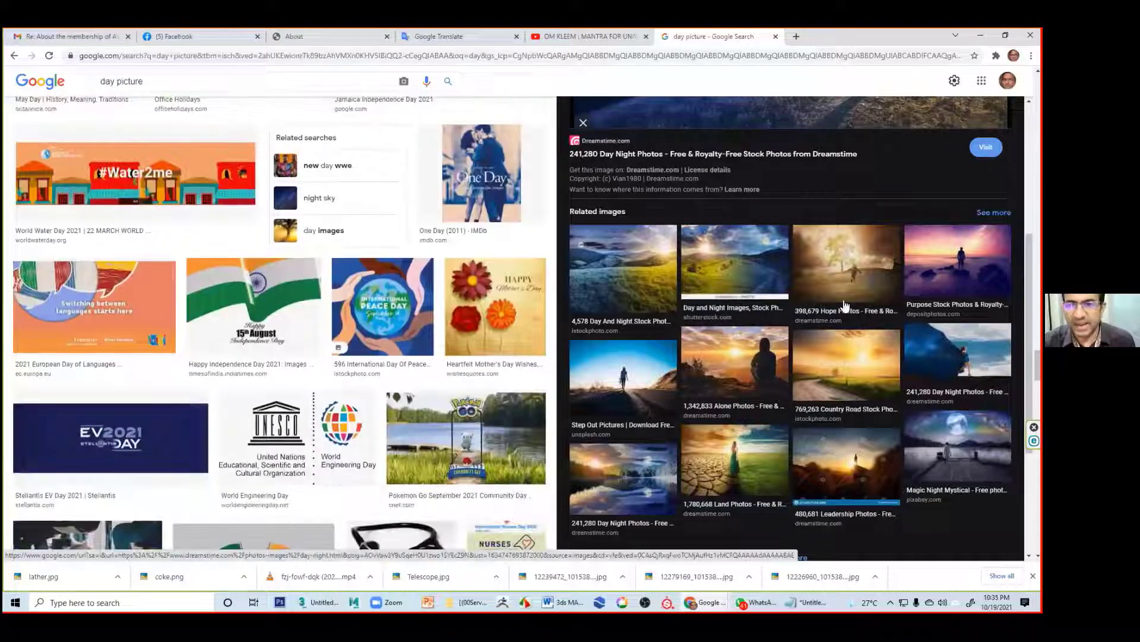
scroll(927, 255, "down", 4)
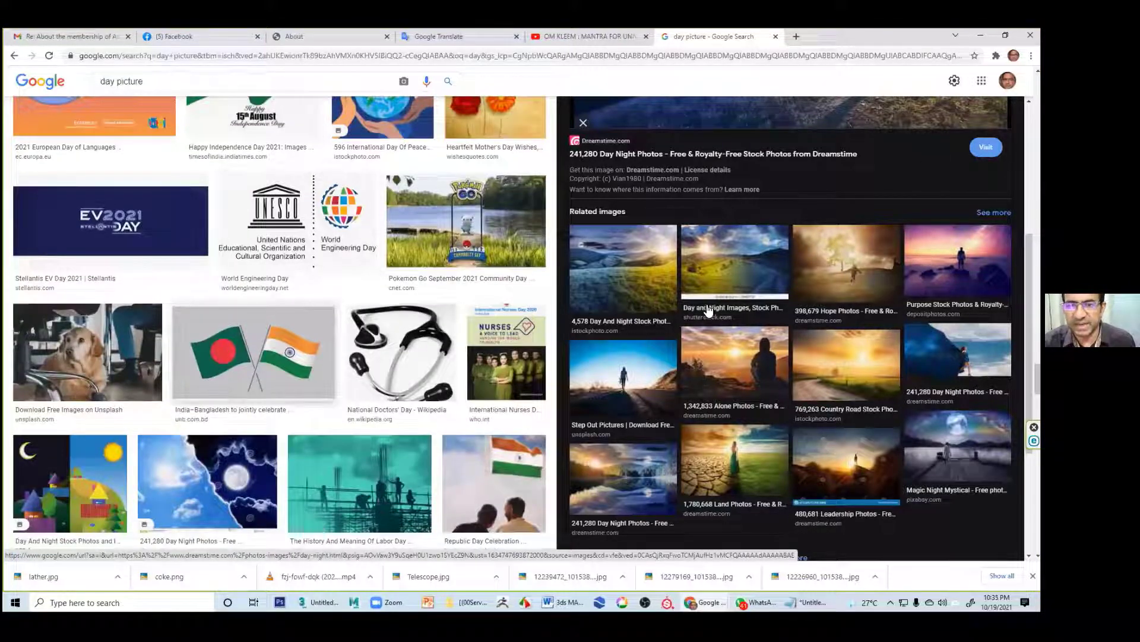
scroll(340, 401, "down", 2)
scroll(393, 394, "up", 3)
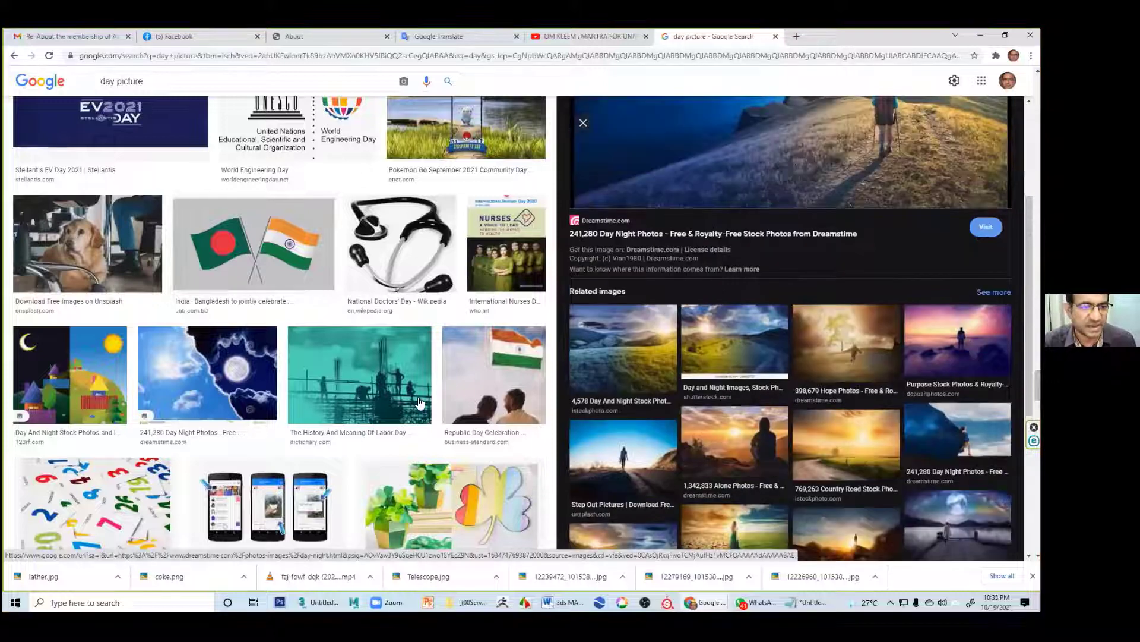
scroll(407, 420, "down", 10)
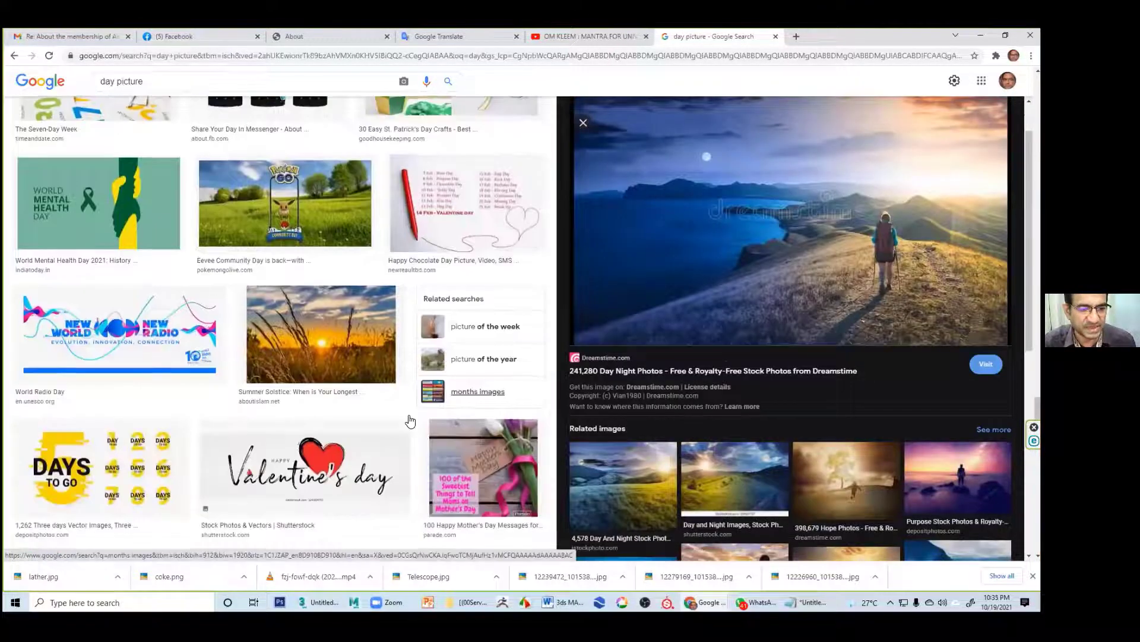
scroll(391, 417, "down", 1)
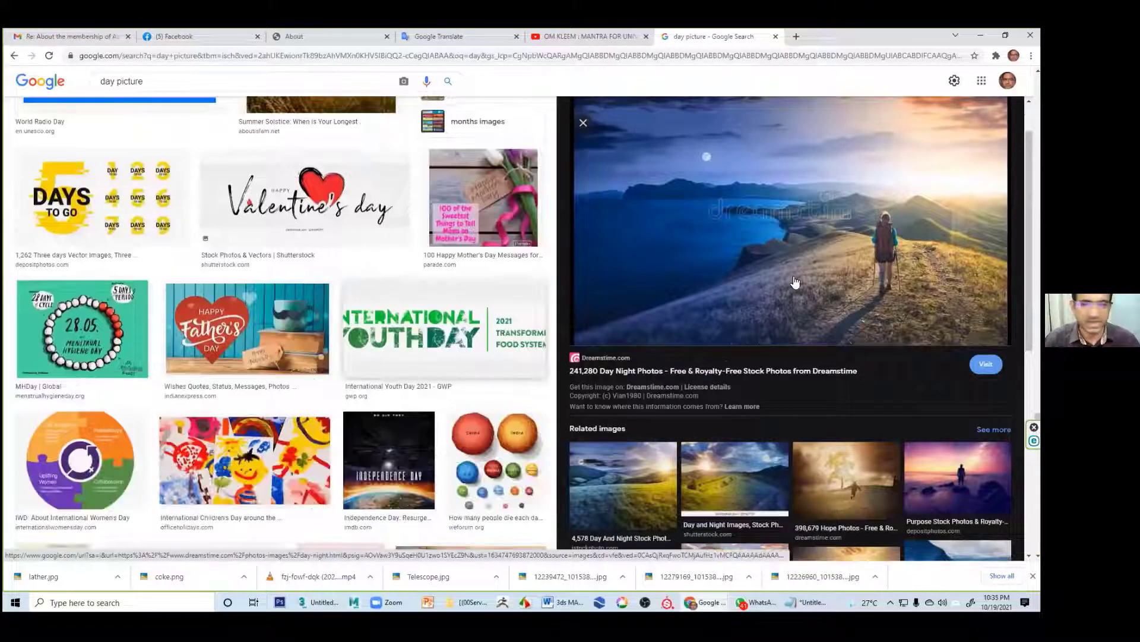
scroll(808, 274, "down", 5)
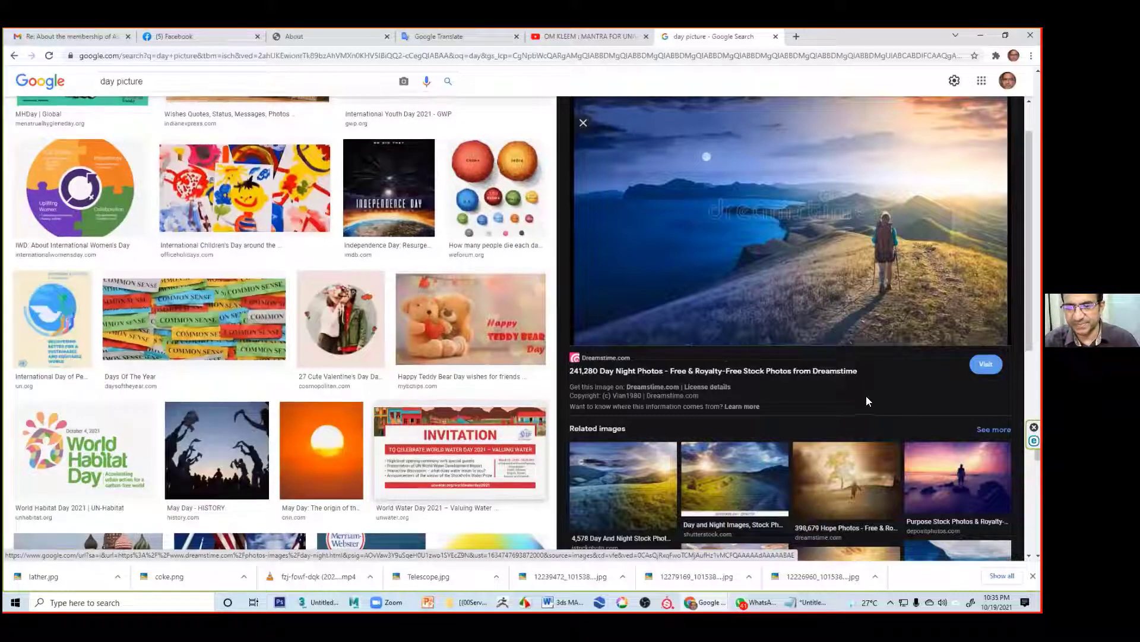
scroll(850, 390, "down", 7)
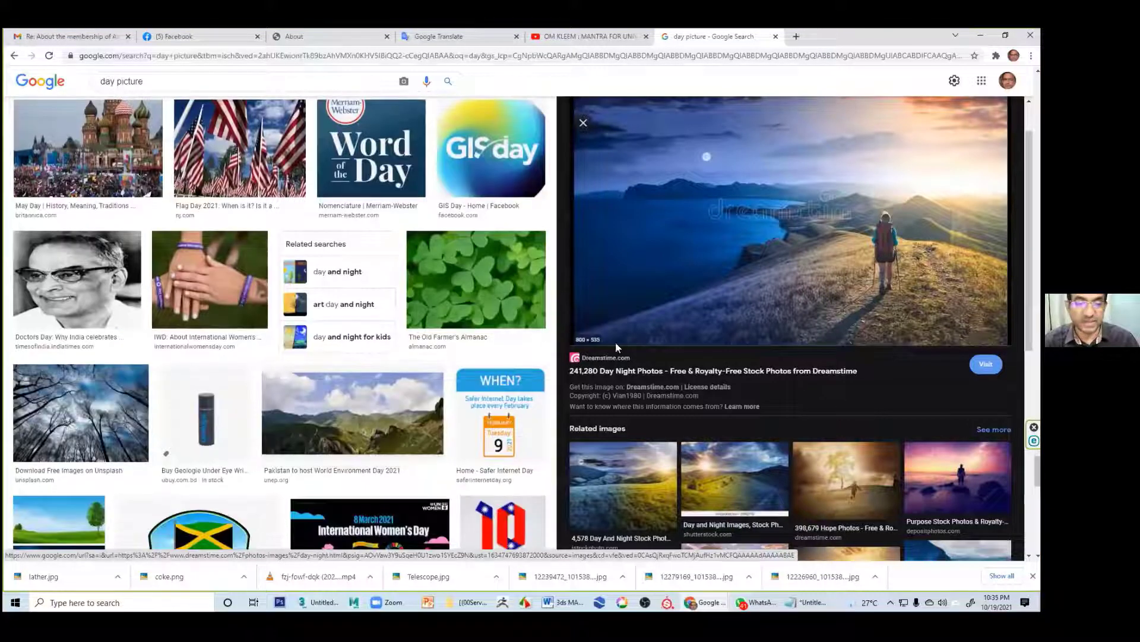
Step: Save the previewed hiker landscape as a JPEG image under its suggested name in the {(00Serve Human)} folder
right_click(617, 330)
left_click(686, 414)
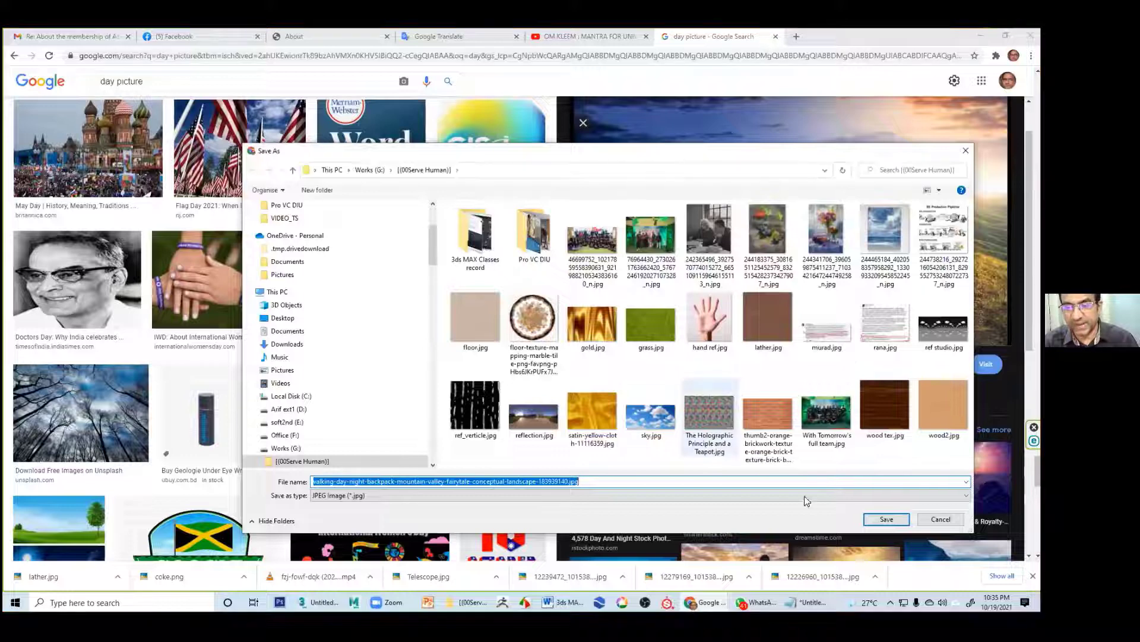
key("Return")
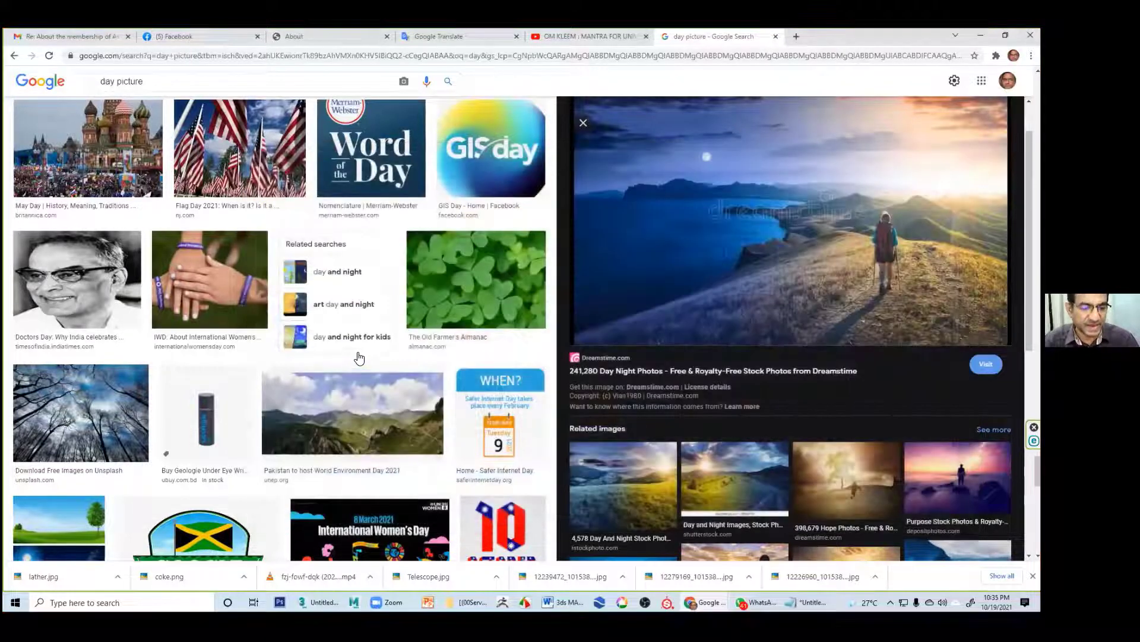
Step: Replace the image search query with "real shadow image" and run it
scroll(359, 357, "down", 5)
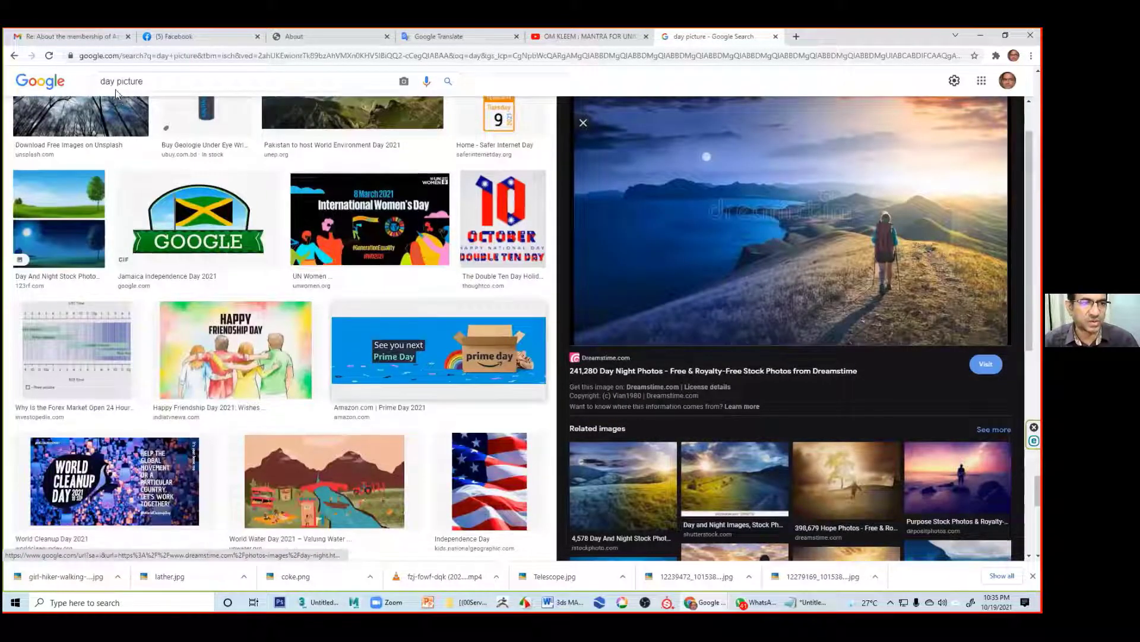
scroll(123, 94, "up", 10)
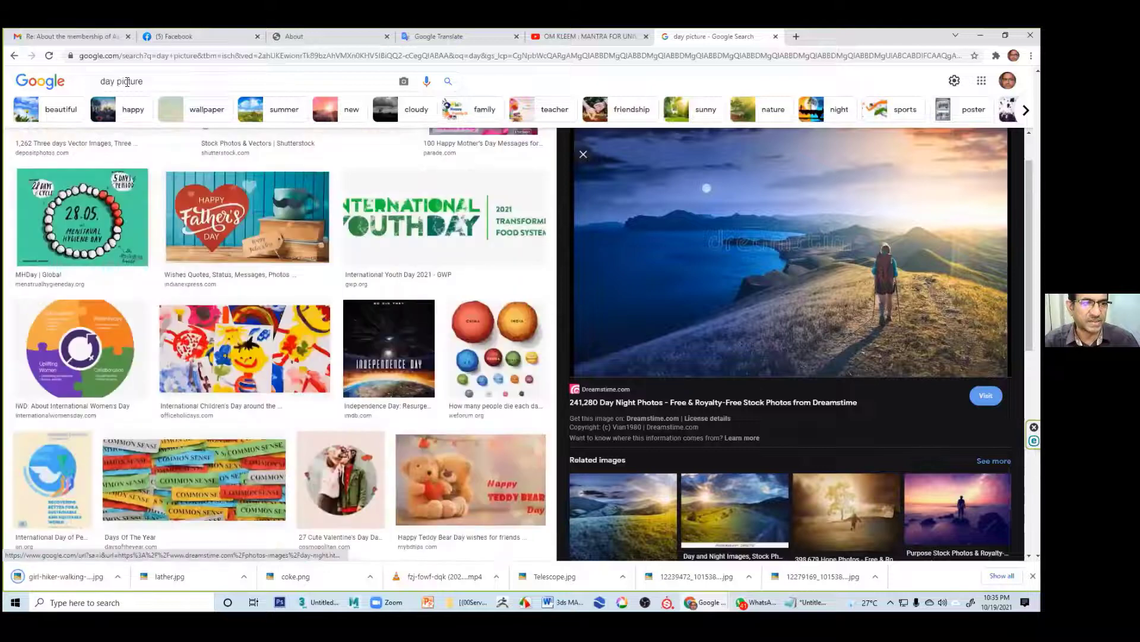
scroll(127, 82, "up", 1)
scroll(119, 82, "up", 10)
left_click_drag(116, 82, 72, 92)
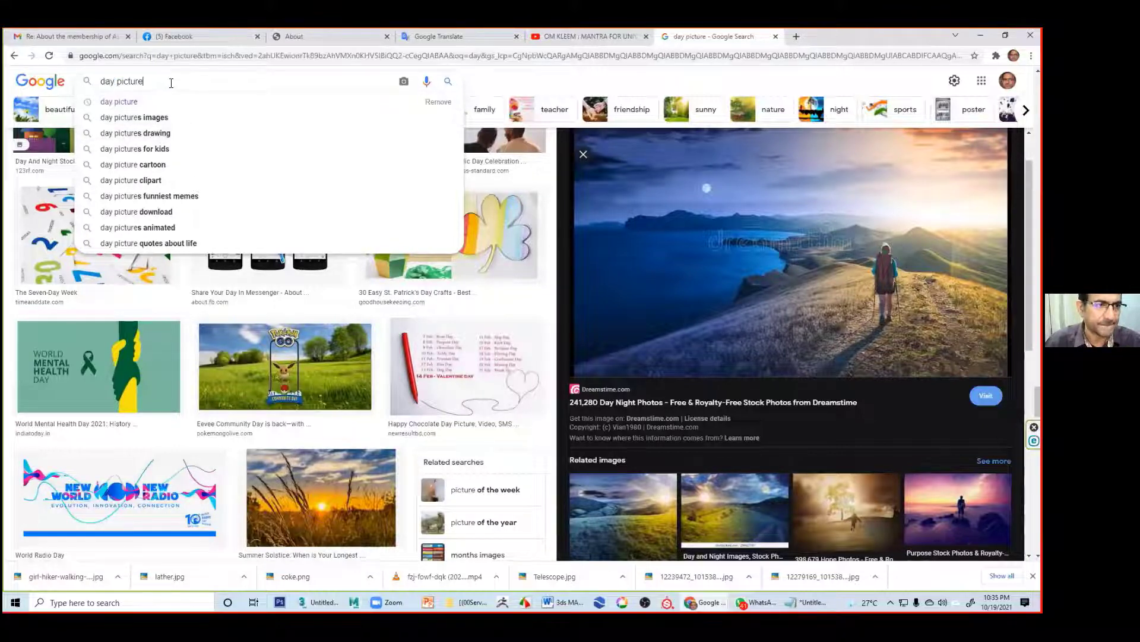
left_click_drag(170, 83, 25, 85)
type("rea")
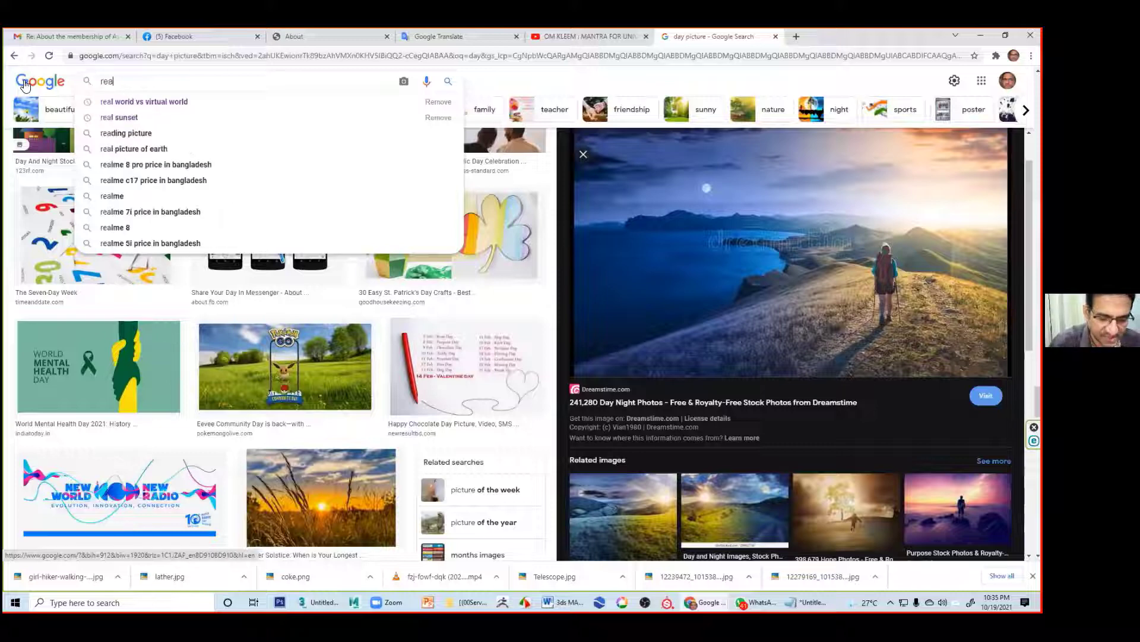
type("l sh")
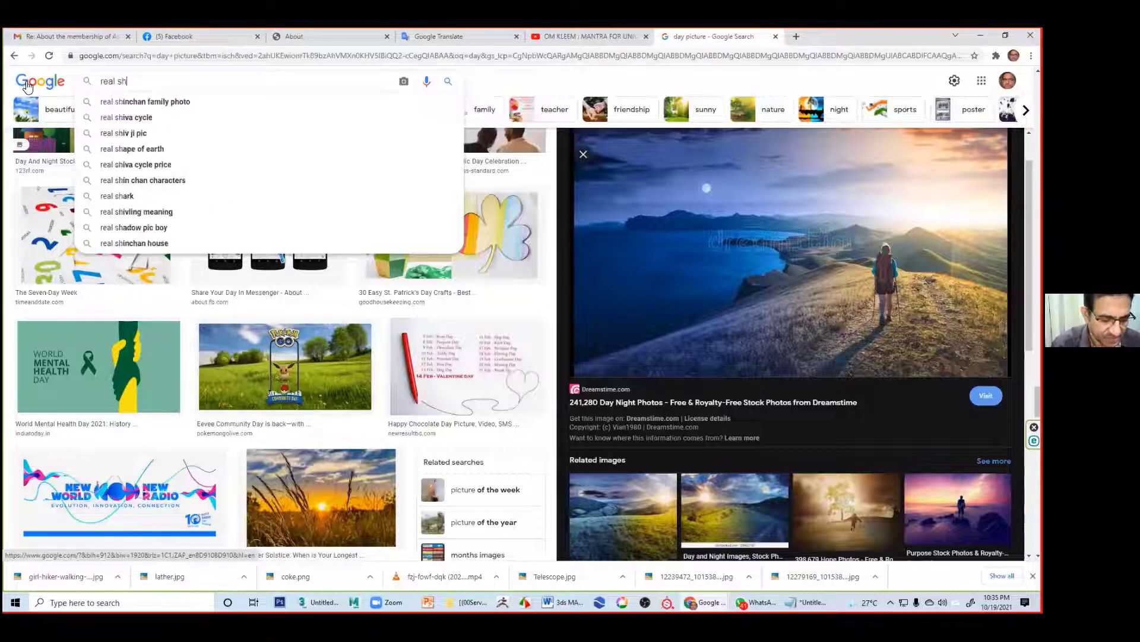
type("adow")
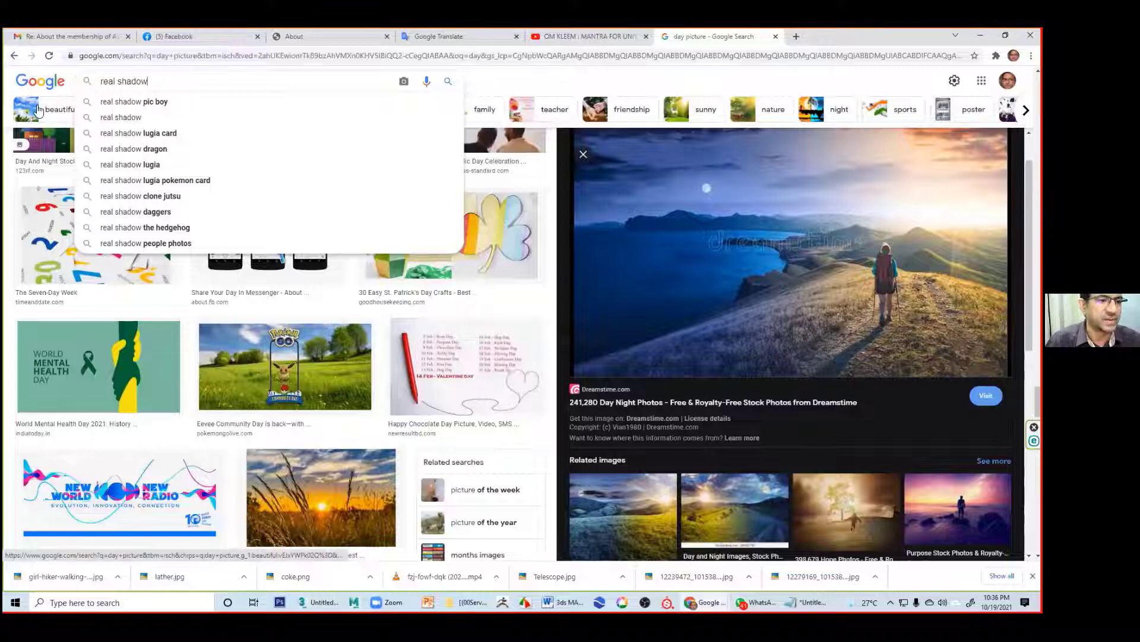
type(" imag")
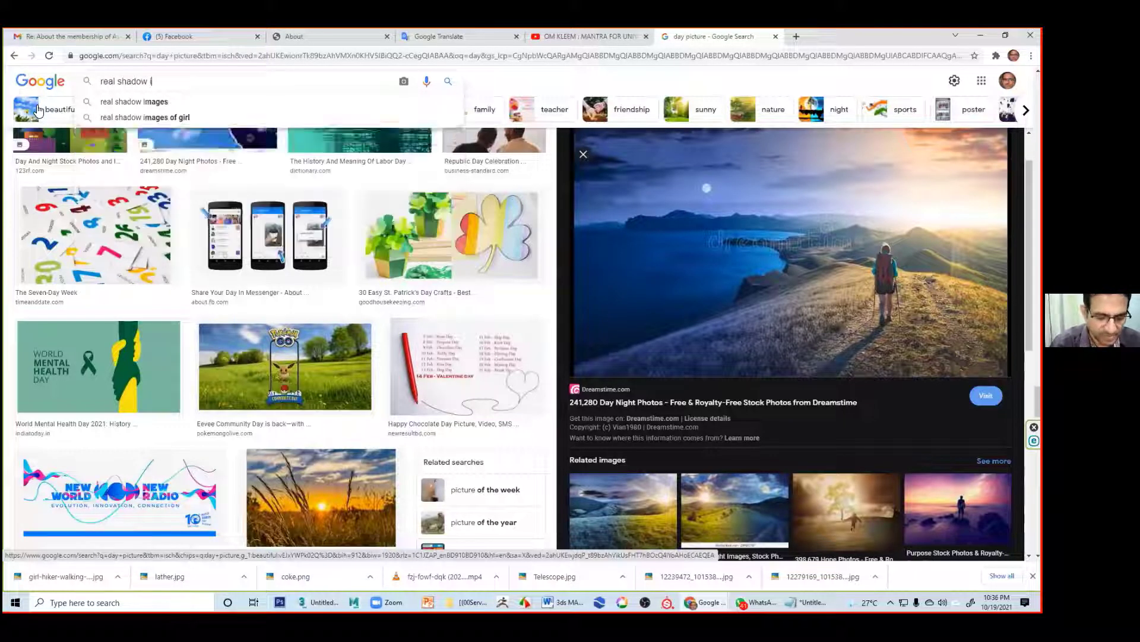
type("e")
key("Return")
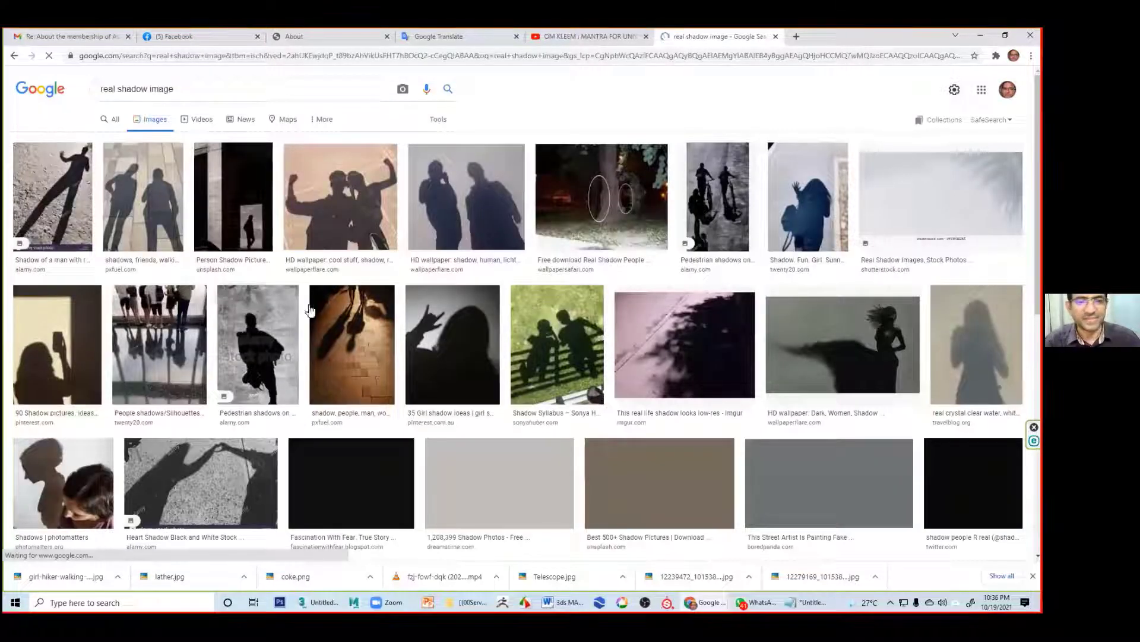
Step: Browse the shadow images and refine the search to "real shadow image scene"
scroll(818, 374, "down", 5)
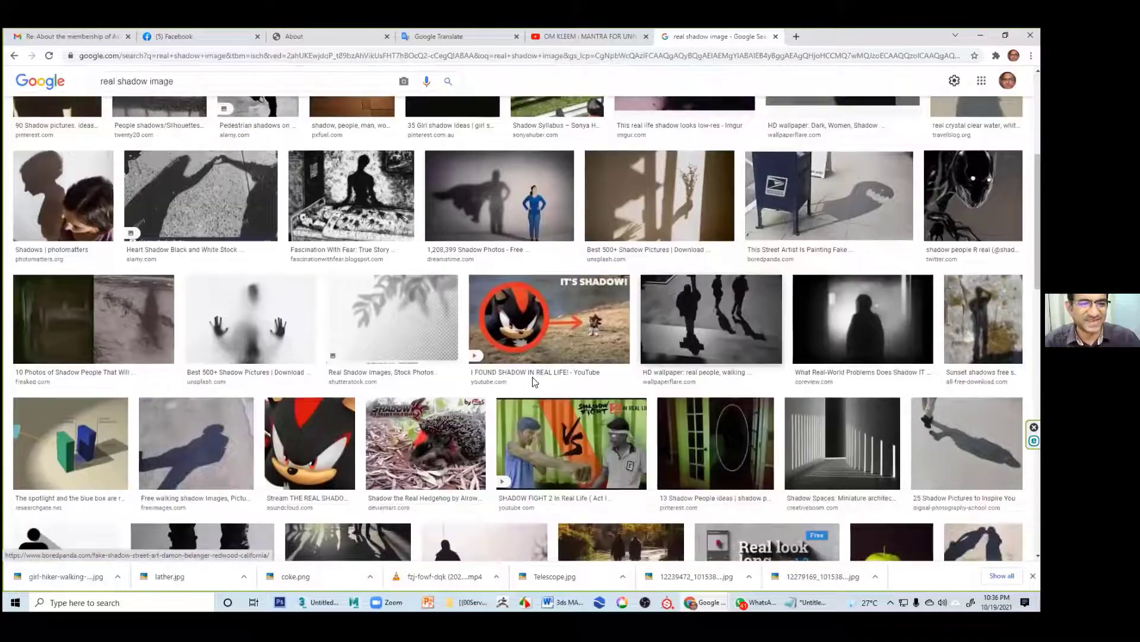
scroll(361, 340, "down", 2)
left_click_drag(651, 358, 517, 404)
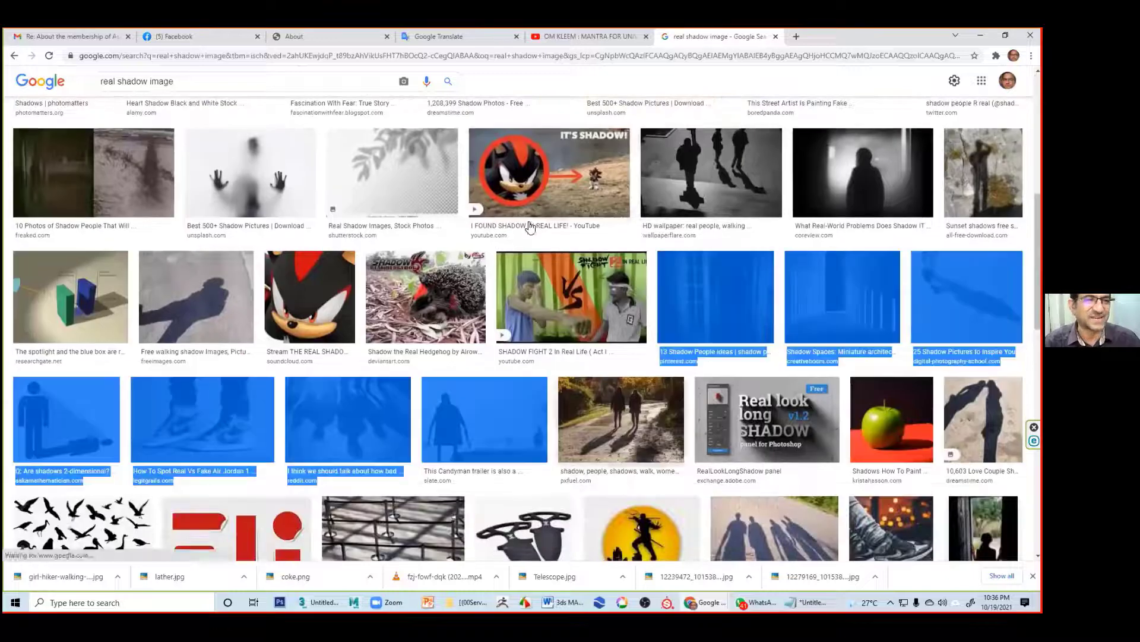
left_click(194, 84)
type("scene")
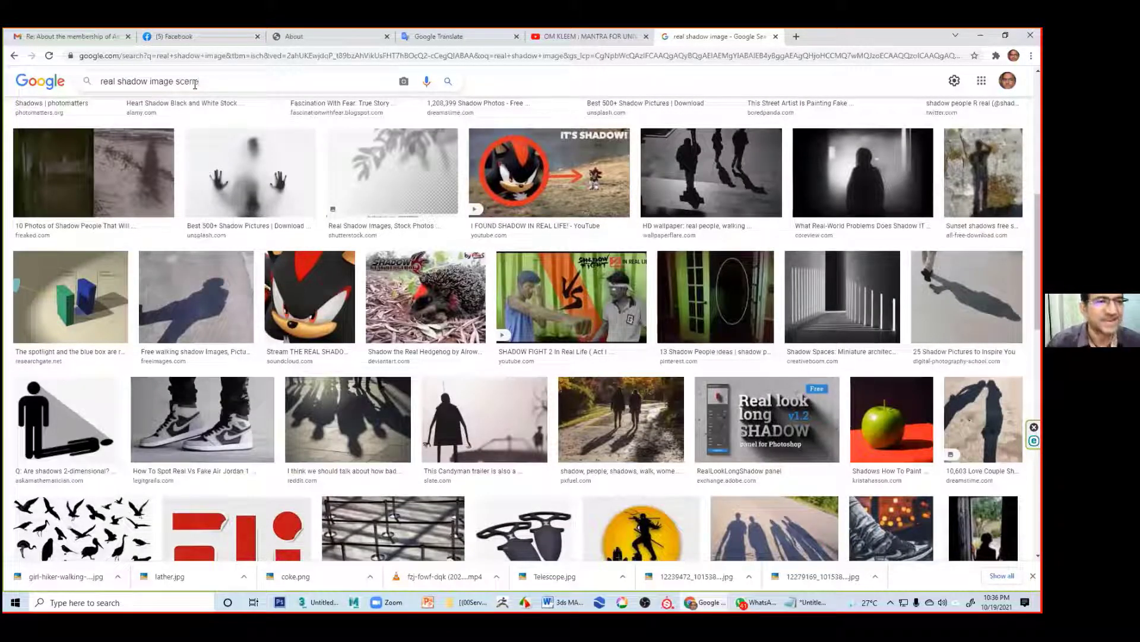
key("Return")
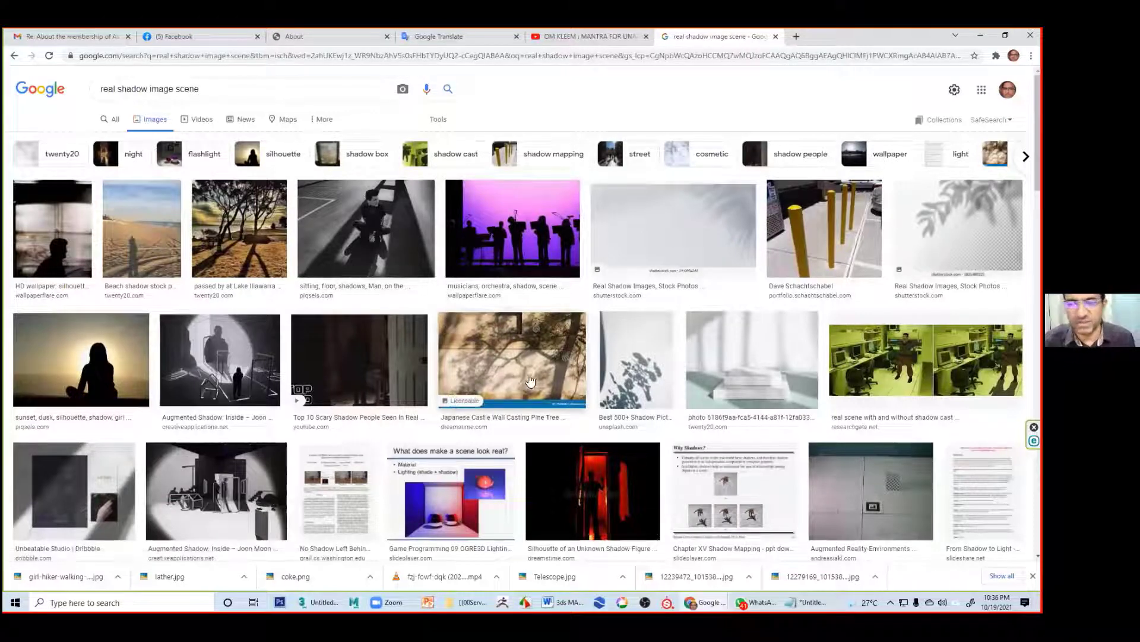
Step: Look through the "real shadow image scene" results for a scene with clearly cast shadows
scroll(257, 260, "down", 4)
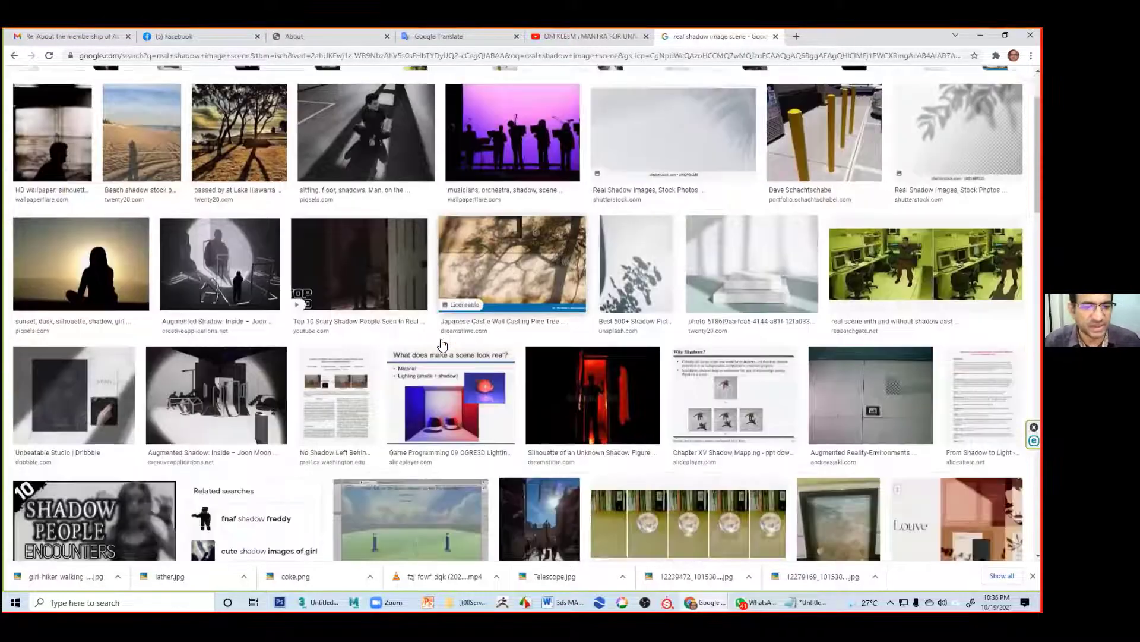
scroll(237, 251, "up", 2)
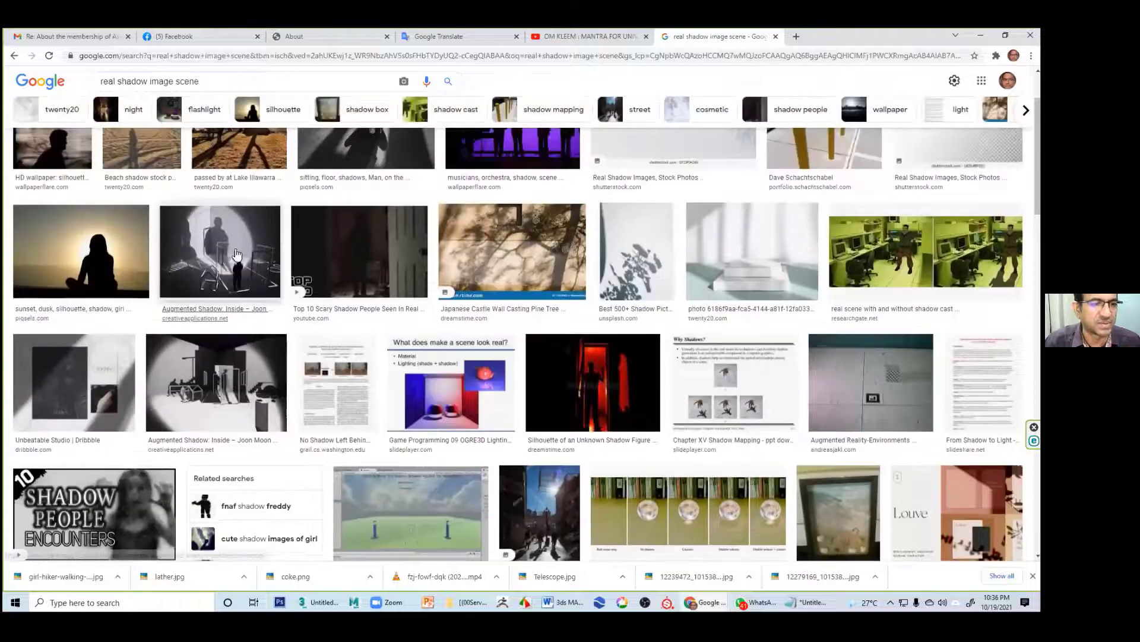
scroll(237, 250, "up", 2)
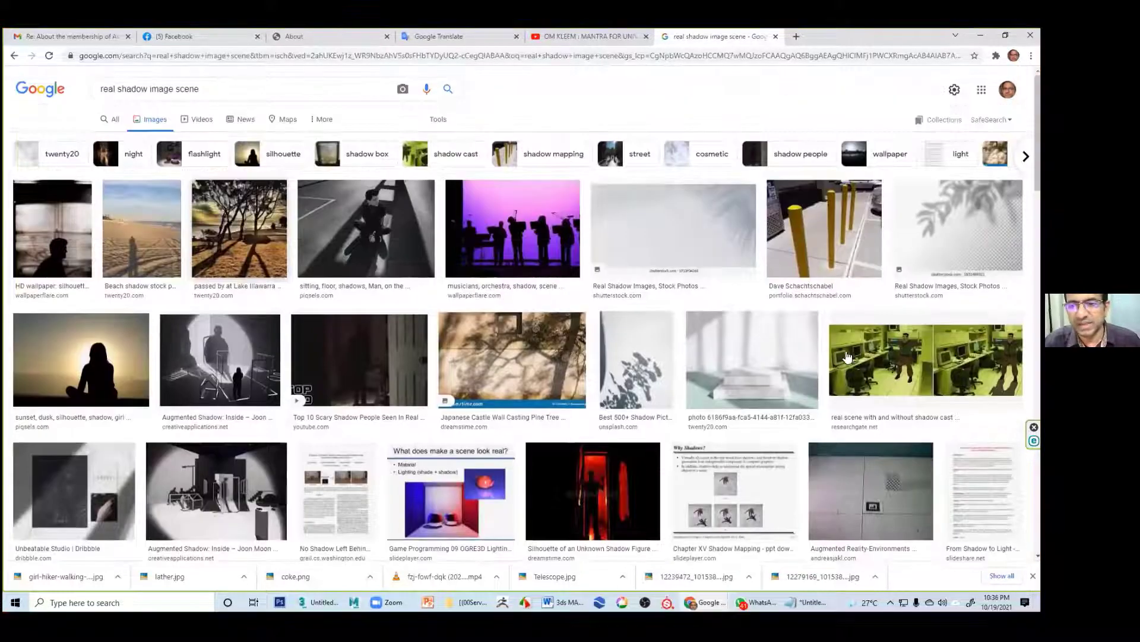
Step: Examine the "real shadow image scene" results, previewing the lakeside tree shadows and the overlapping shadow rendering example
left_click(236, 251)
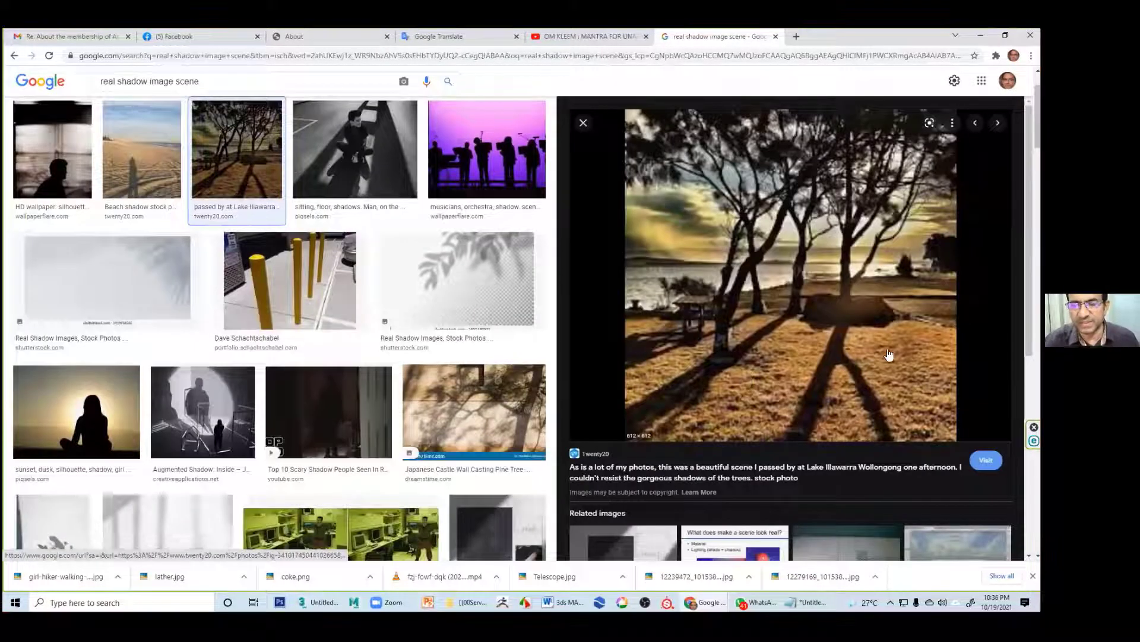
scroll(606, 344, "down", 5)
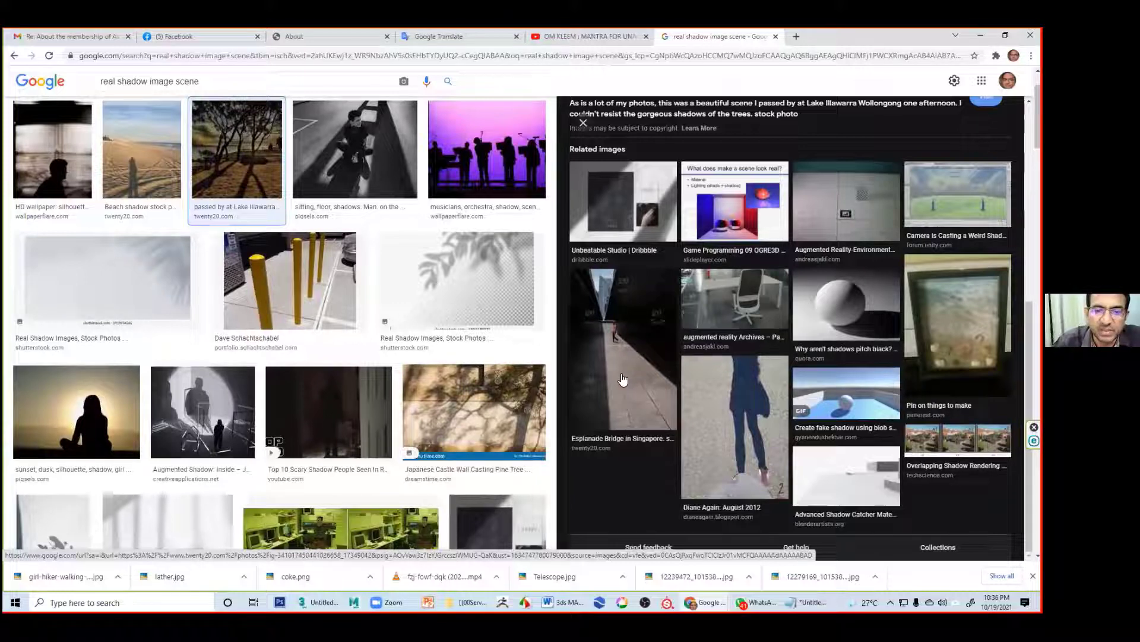
scroll(270, 355, "down", 3)
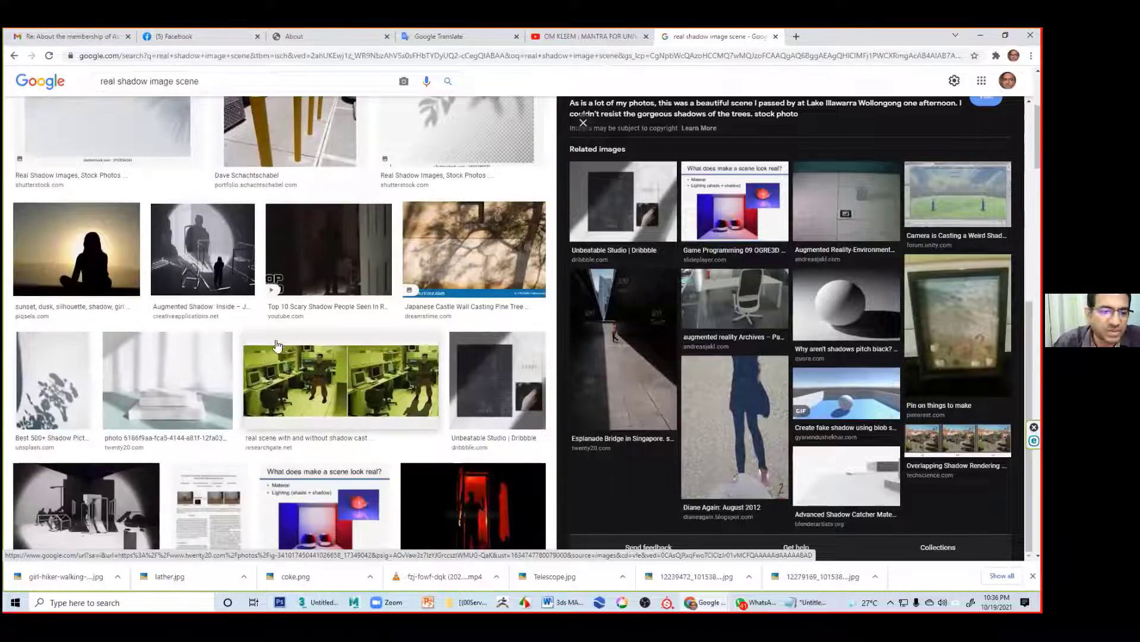
scroll(270, 355, "down", 5)
scroll(214, 362, "down", 5)
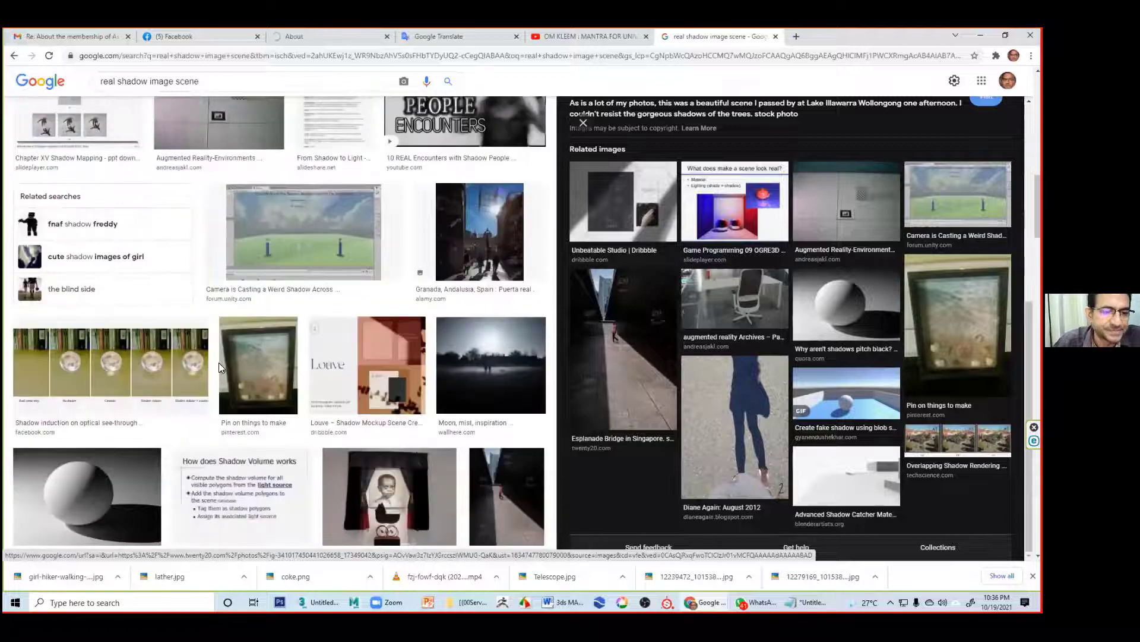
scroll(208, 365, "down", 12)
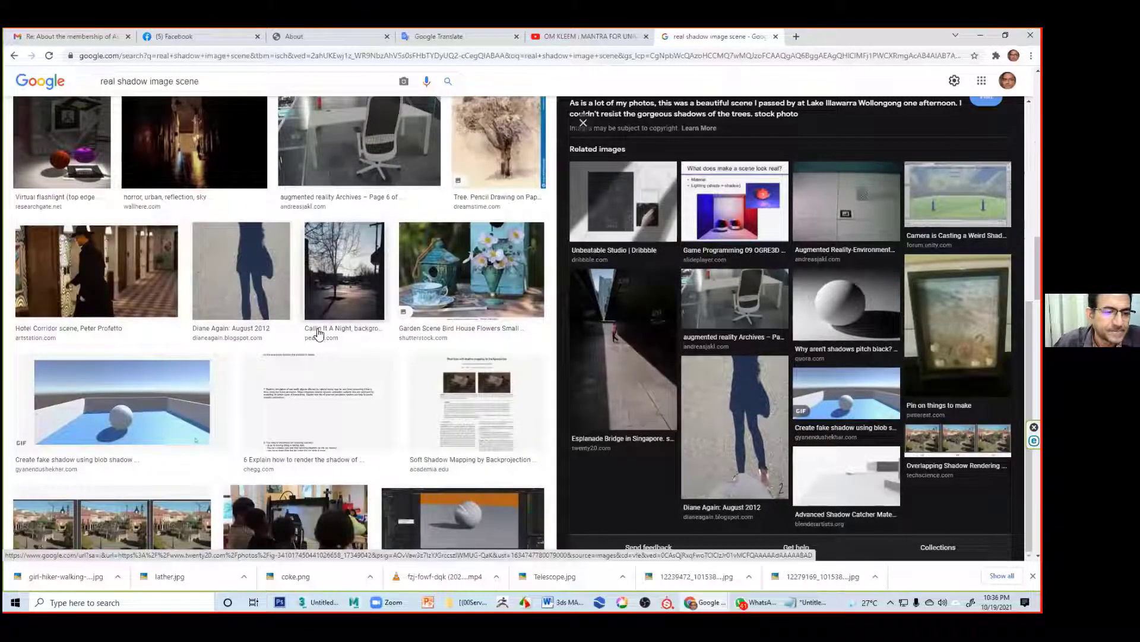
scroll(320, 327, "down", 5)
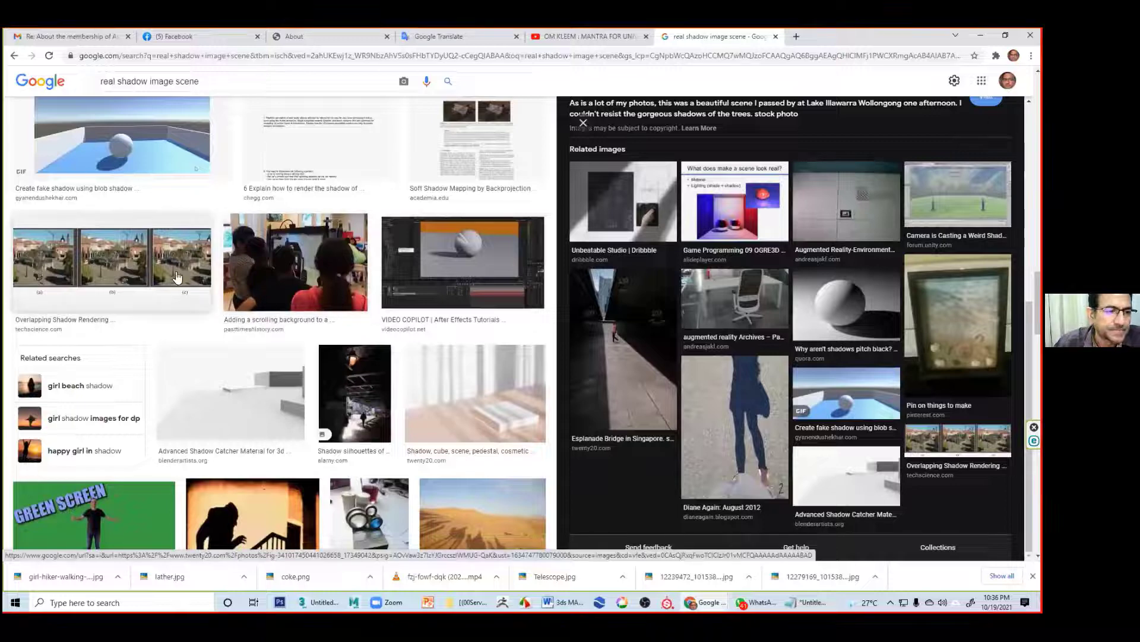
left_click(202, 294)
scroll(345, 357, "down", 5)
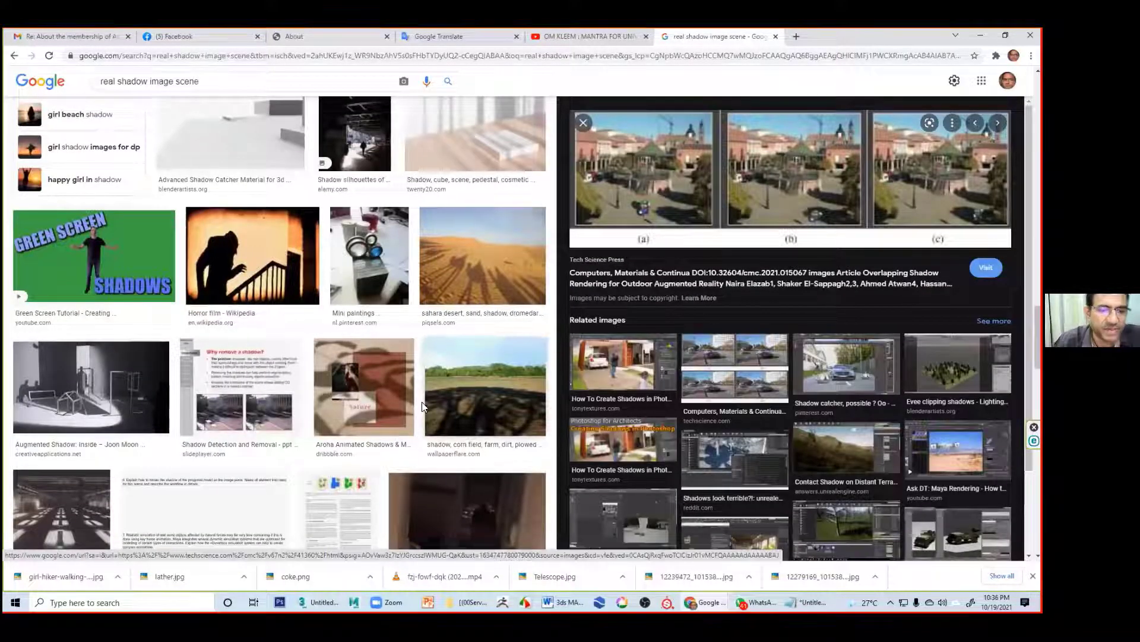
scroll(321, 297, "down", 3)
scroll(272, 247, "up", 5)
scroll(251, 74, "up", 5)
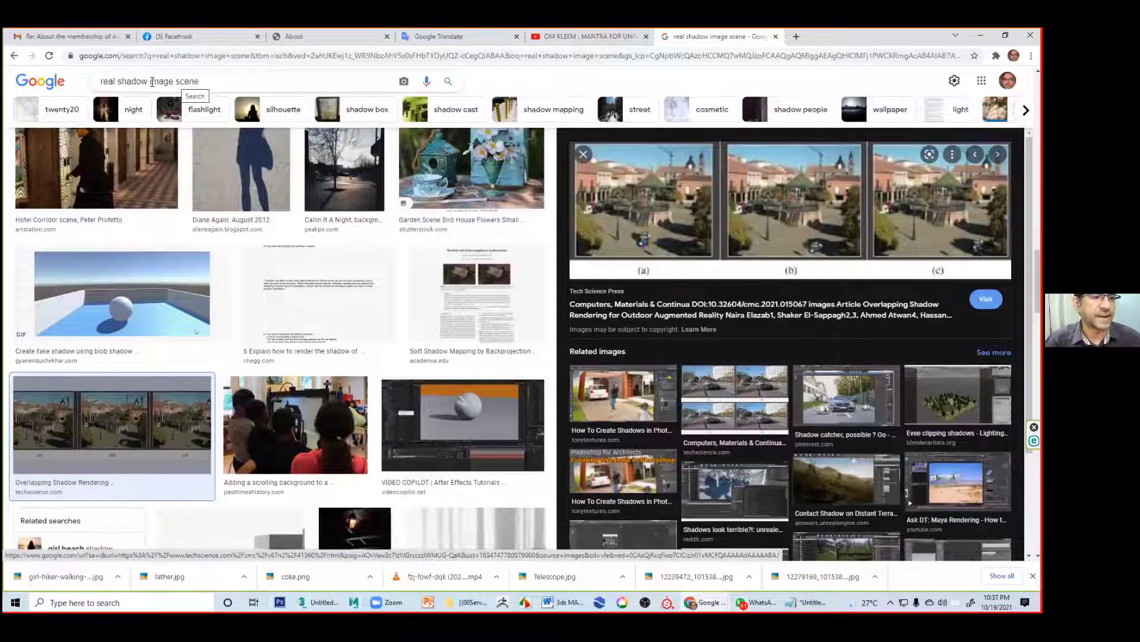
Step: Change the image search query to "background scene", run it and look through the results
left_click_drag(173, 82, 48, 78)
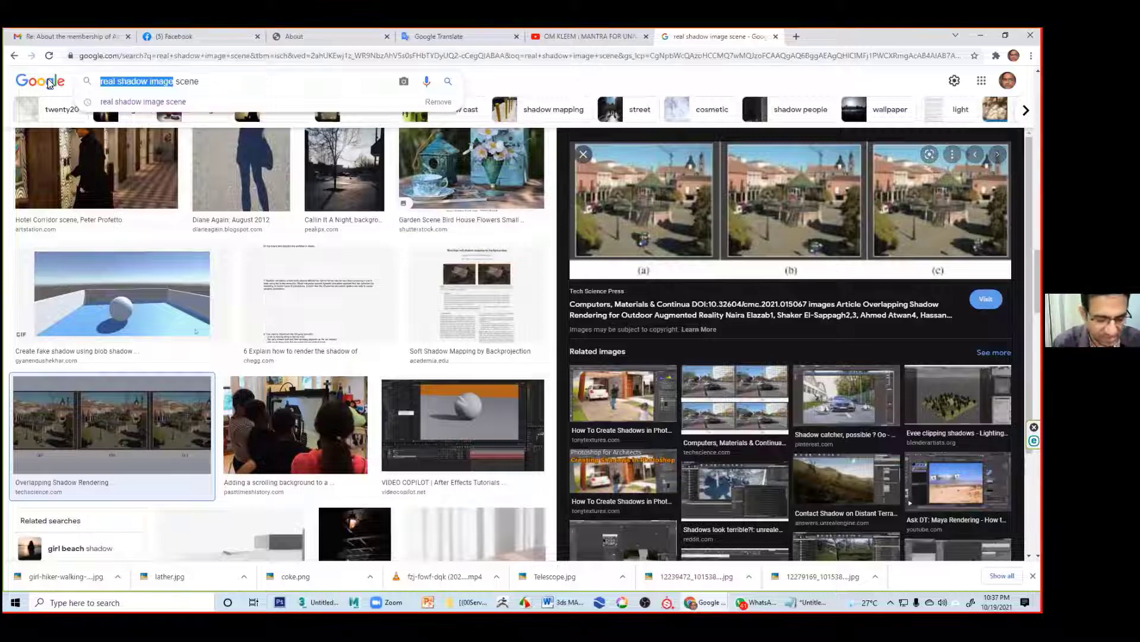
type("backgr")
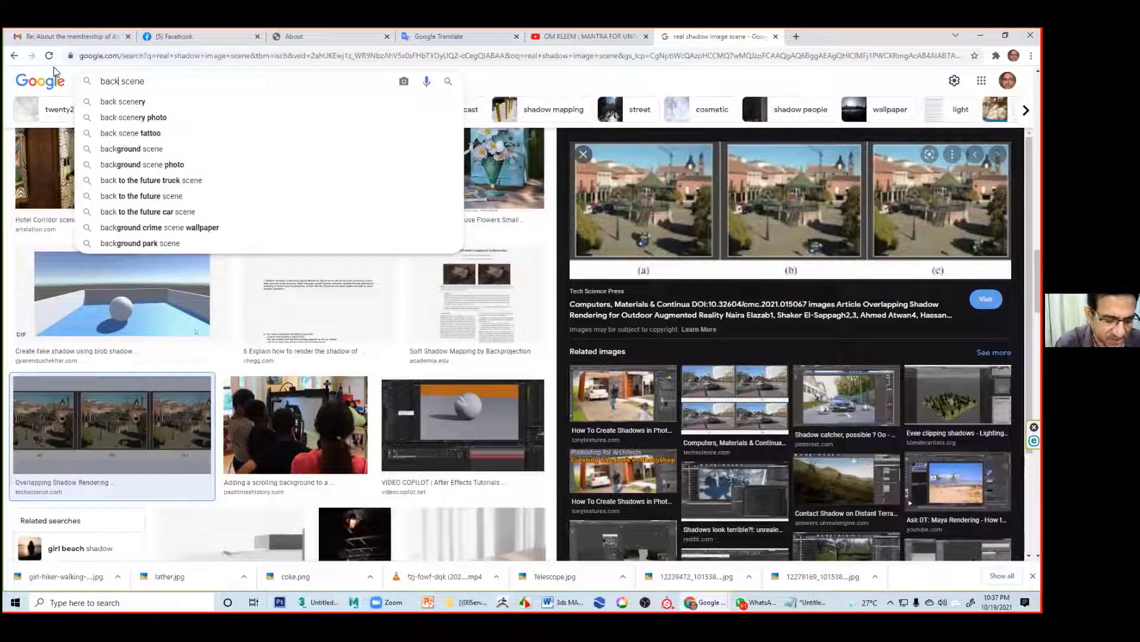
type("ound")
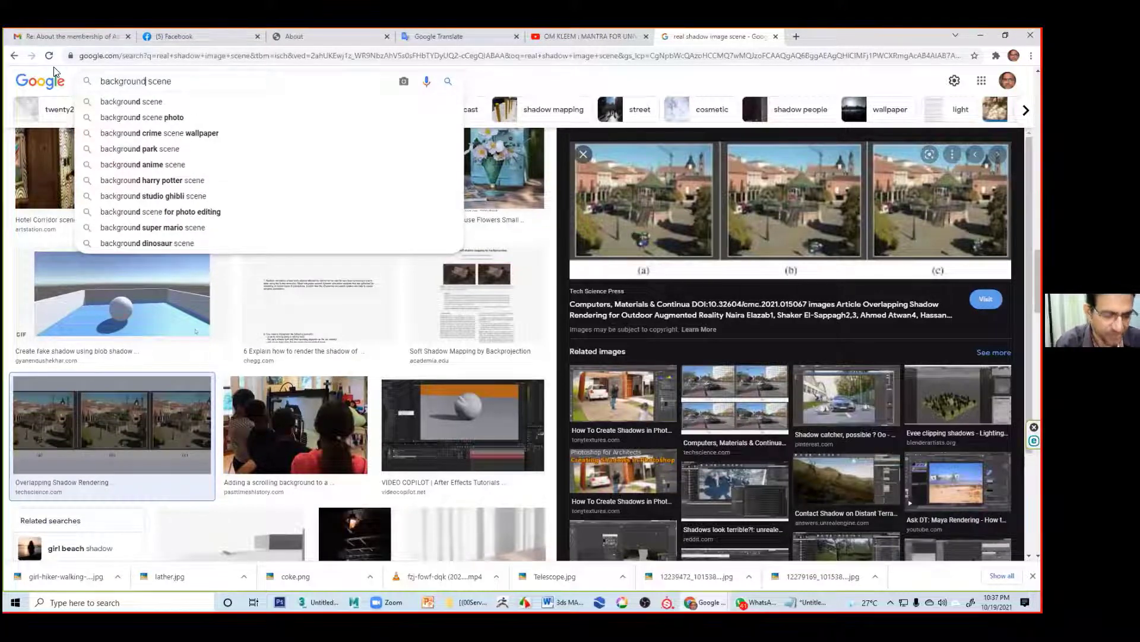
key("Return")
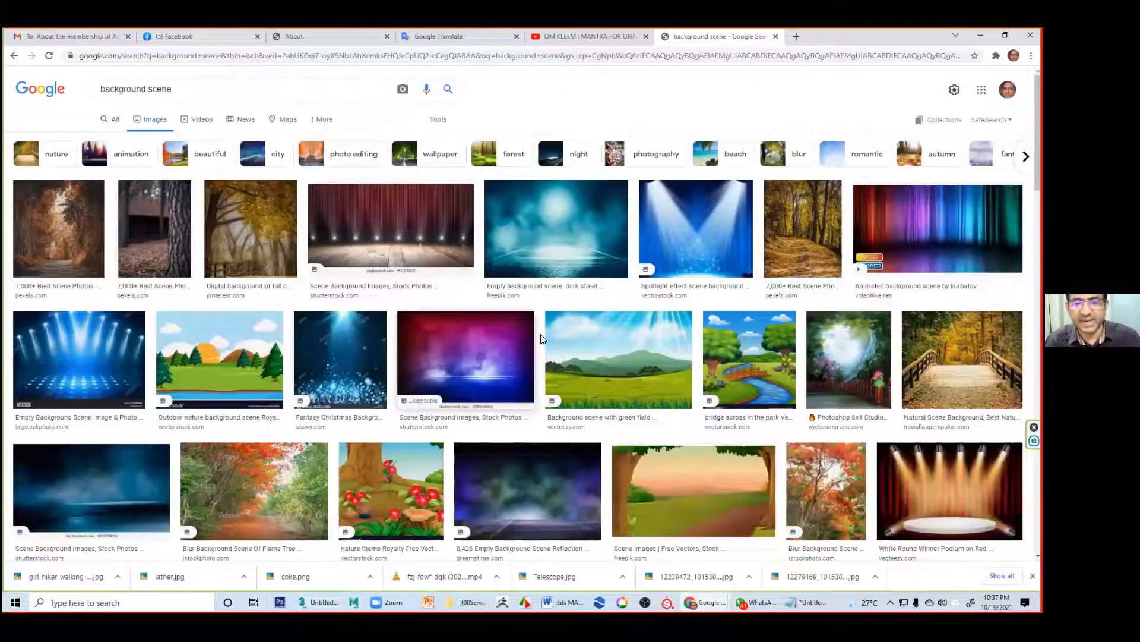
scroll(569, 357, "down", 4)
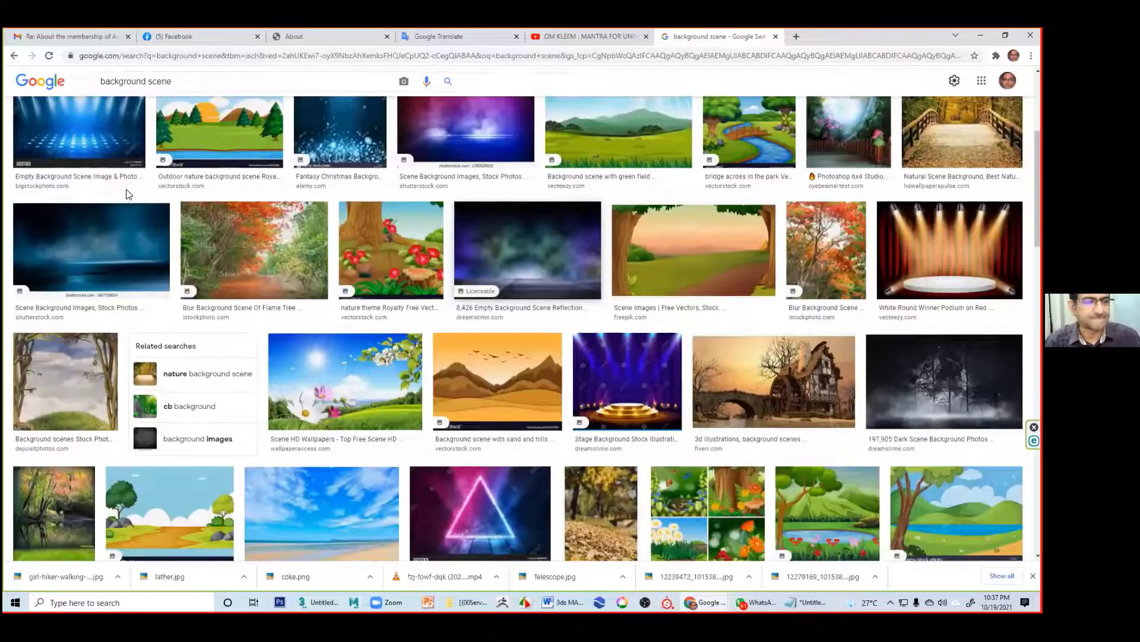
scroll(199, 131, "down", 1)
Step: Change the image search query to "background raw" and run it
left_click_drag(199, 132, 188, 84)
left_click(153, 87)
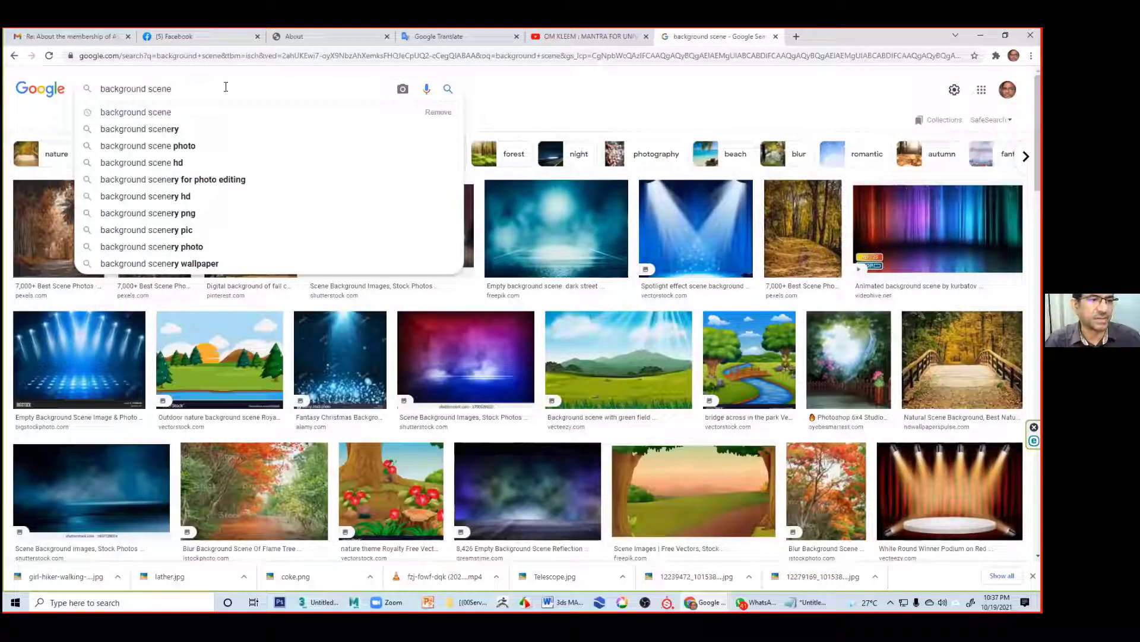
key("ctrl+shift+Left")
type("raw")
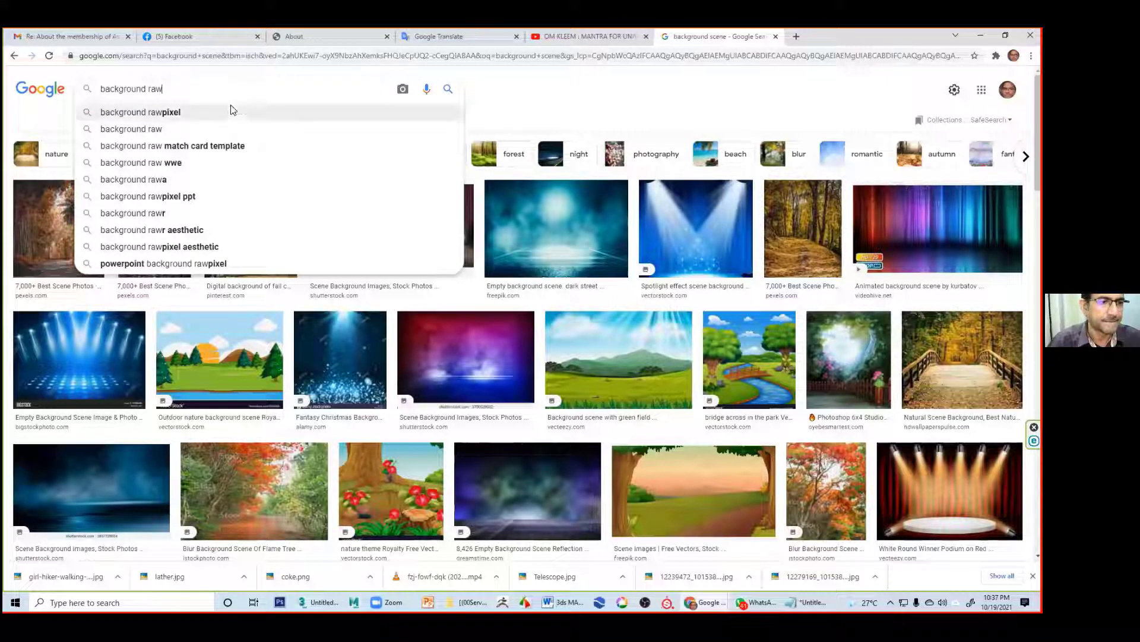
left_click(177, 130)
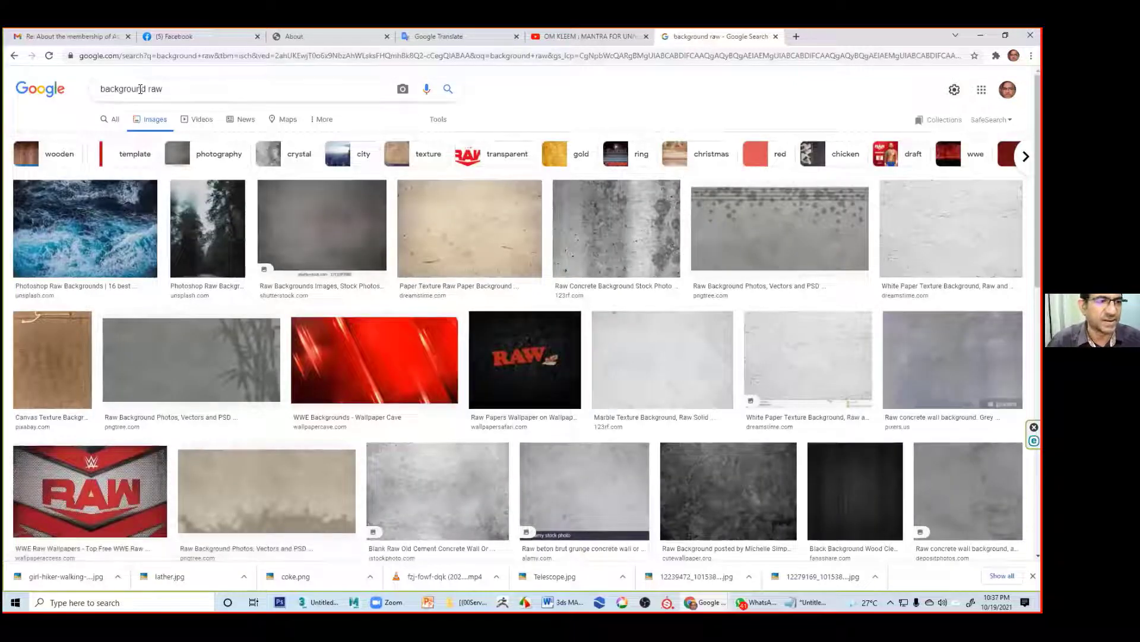
Step: Replace the image search query with "scenery pic" and run it
left_click_drag(42, 89, 7, 86)
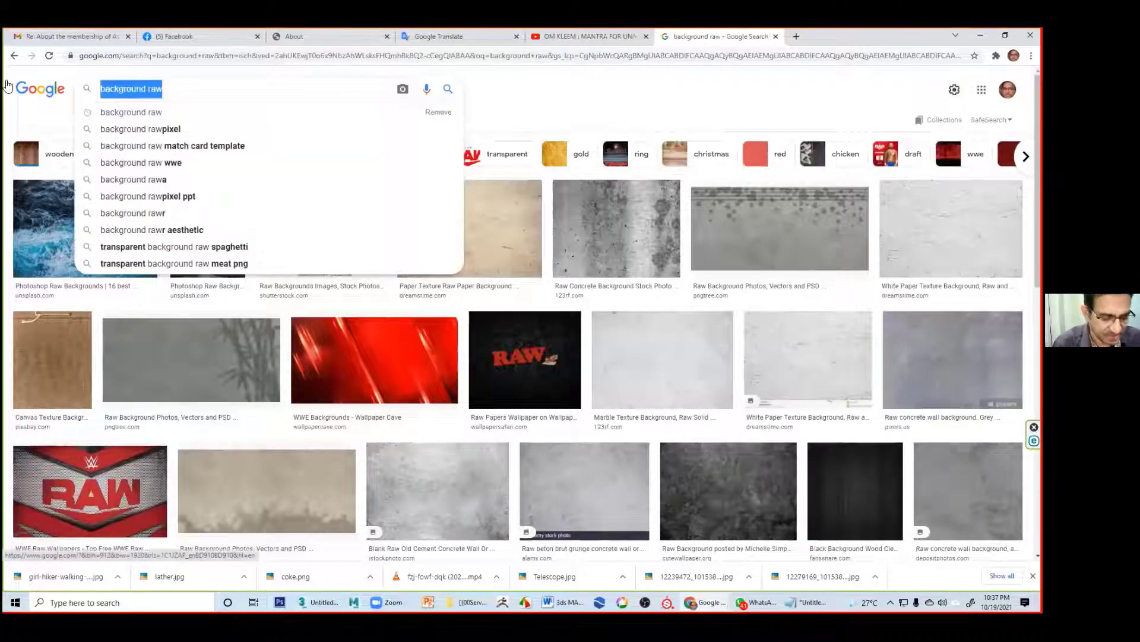
type("scenery")
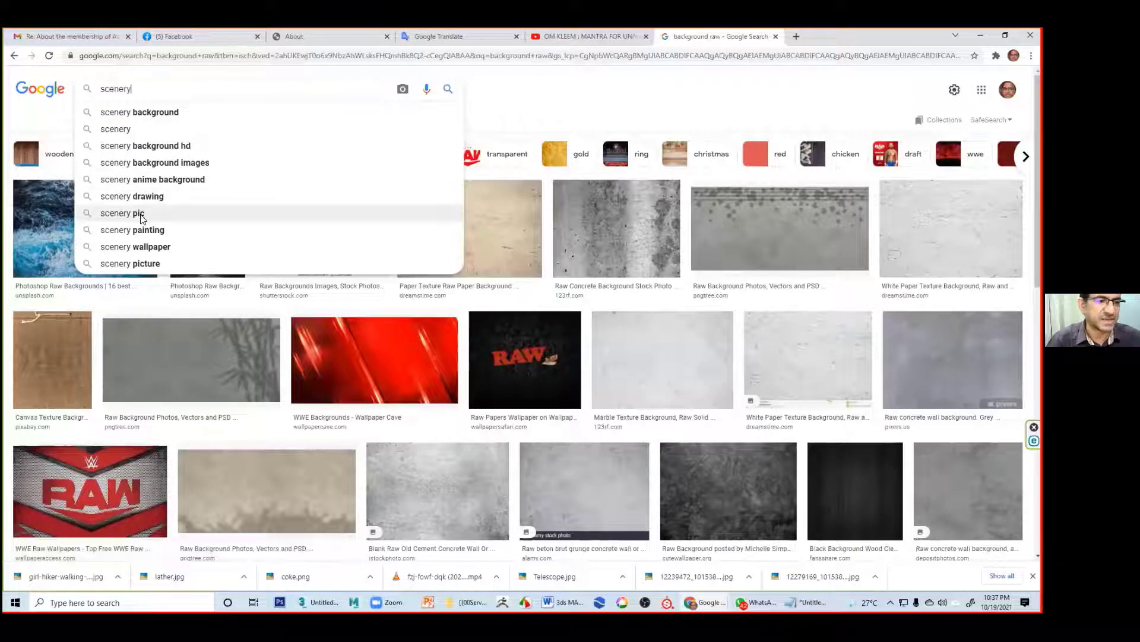
left_click(184, 211)
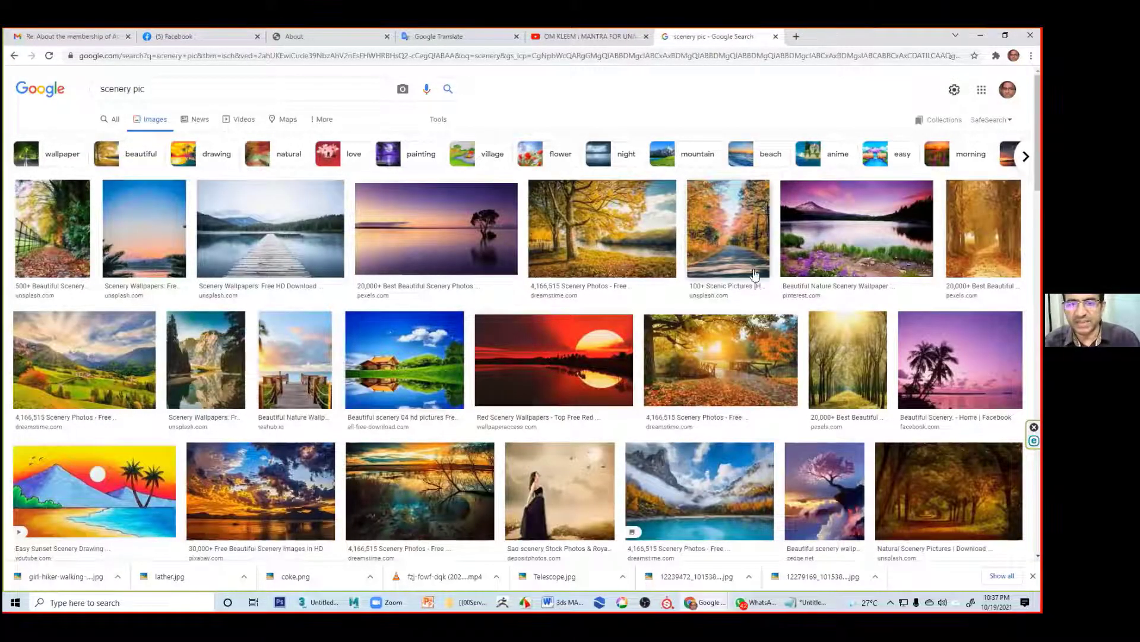
Step: Go through the autumn road pictures and their related images, and preview the highway scenery with the red car
left_click(734, 265)
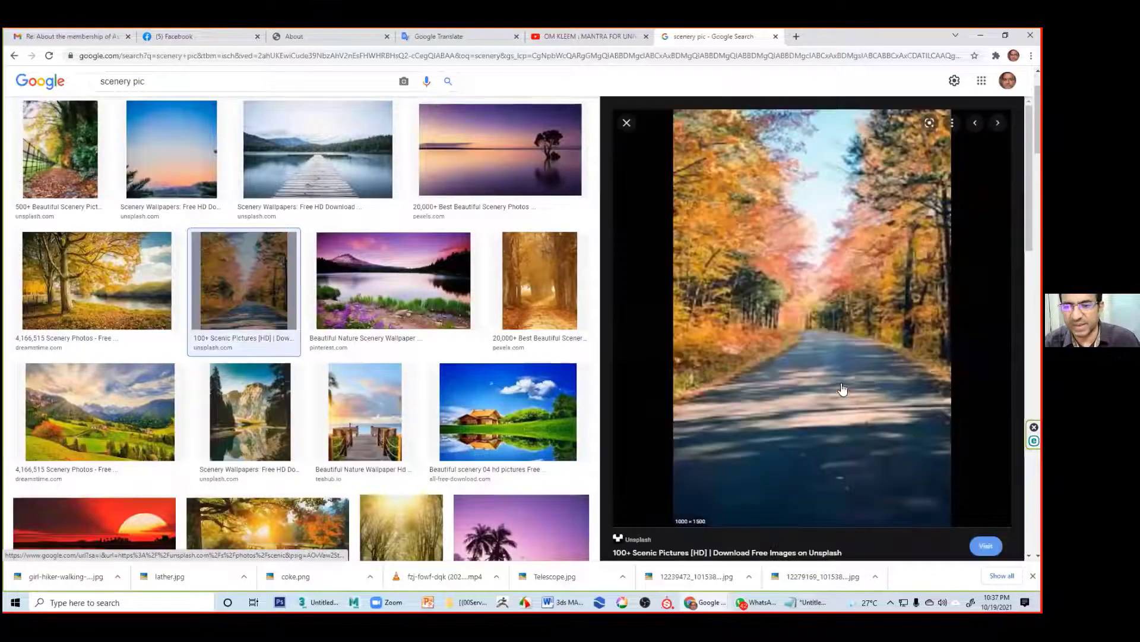
scroll(816, 379, "down", 4)
left_click(831, 512)
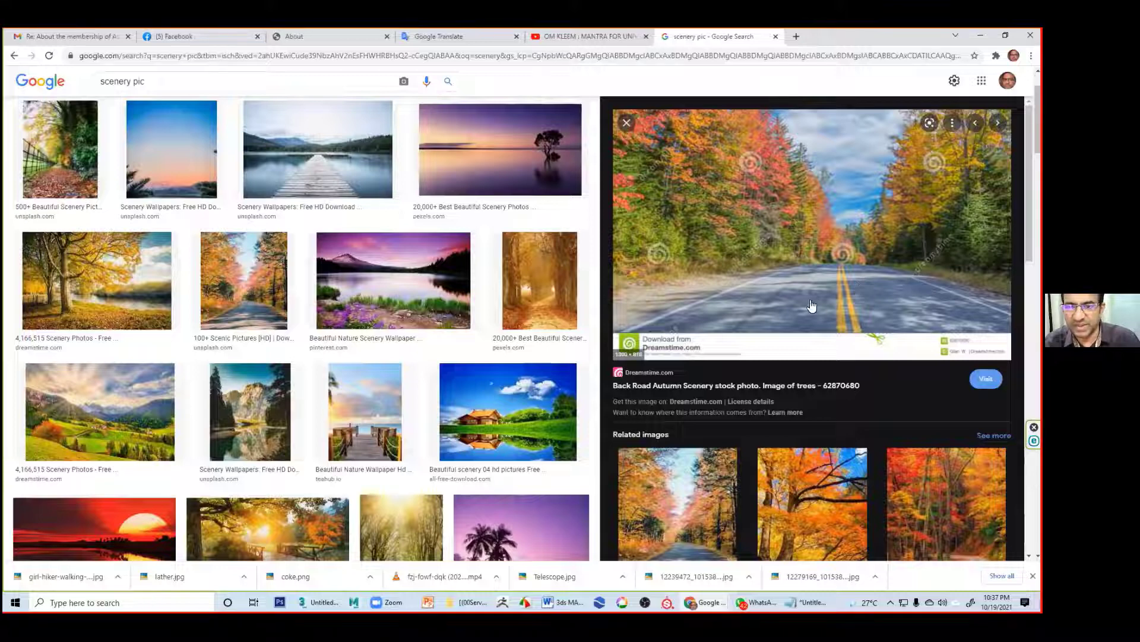
scroll(796, 315, "down", 3)
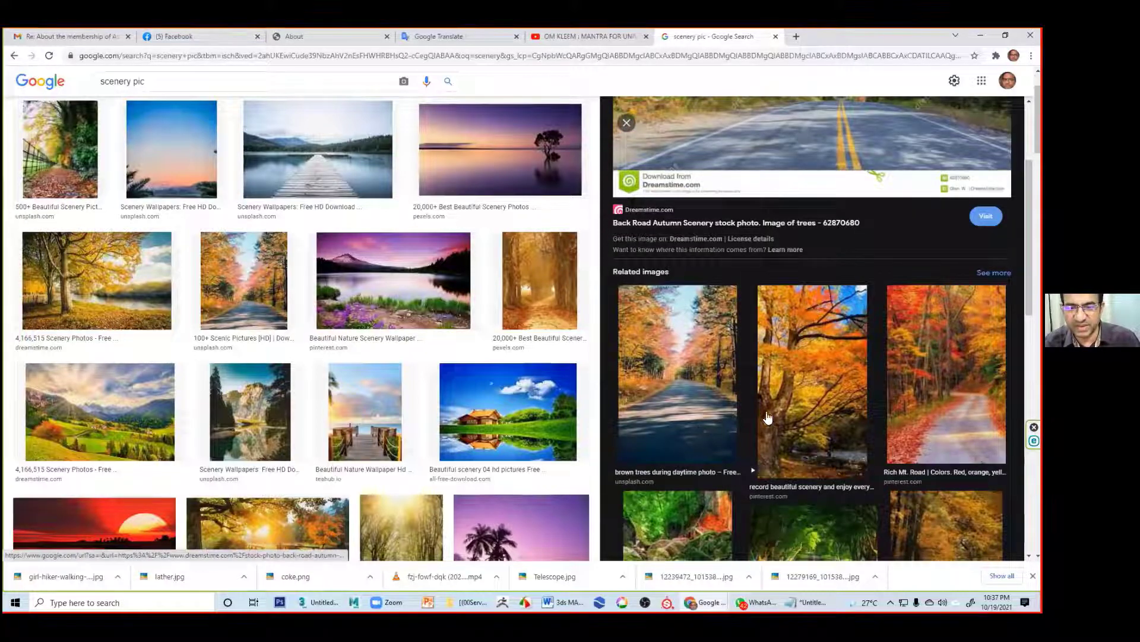
scroll(772, 398, "down", 4)
scroll(675, 298, "down", 3)
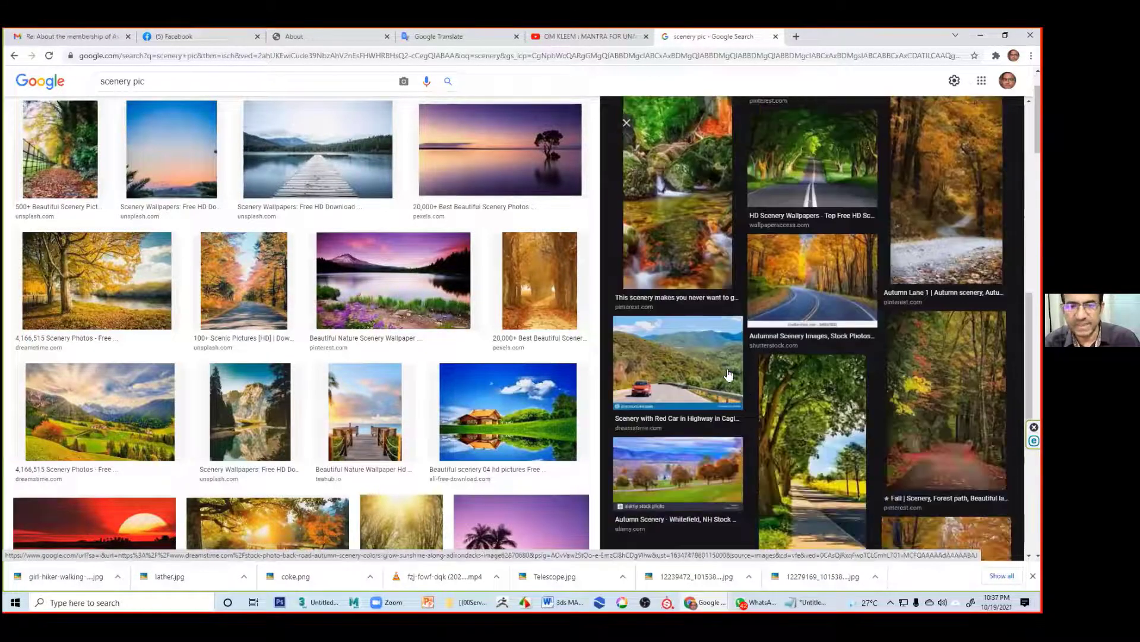
left_click(675, 298)
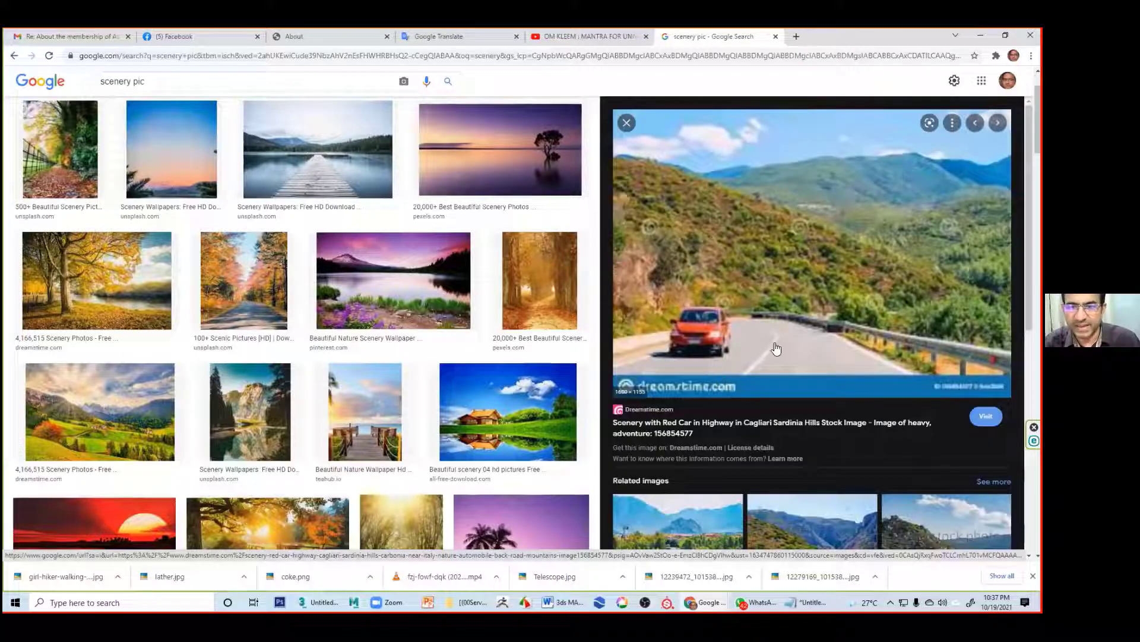
Step: Save the previewed red-car highway picture as a JPEG image under its suggested name in the {(00Serve Human)} folder
right_click(806, 305)
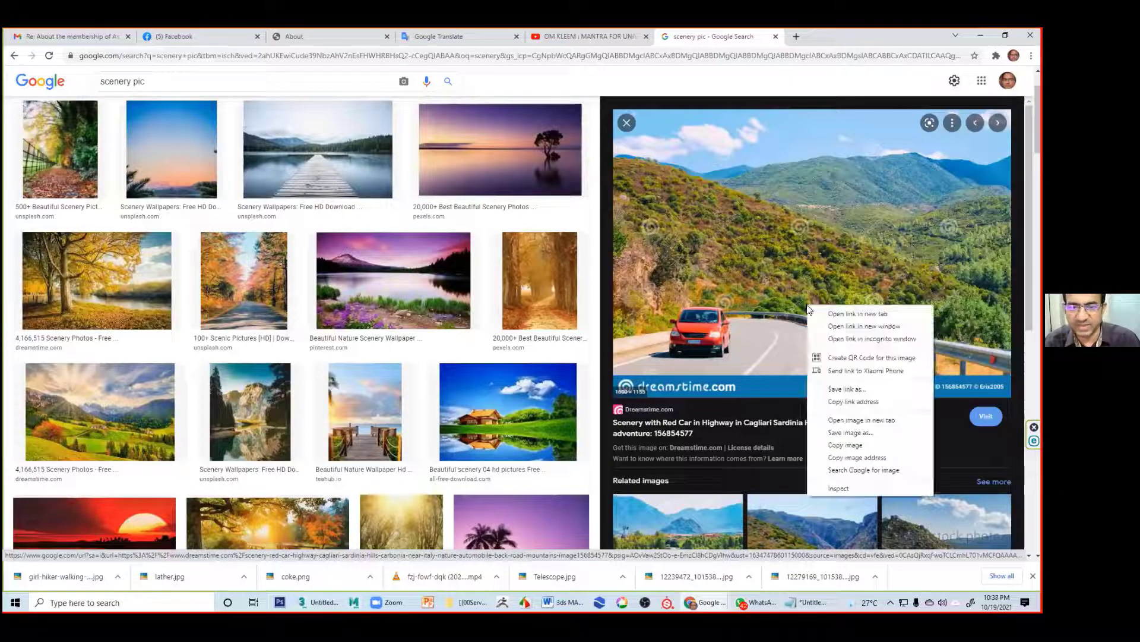
left_click(873, 438)
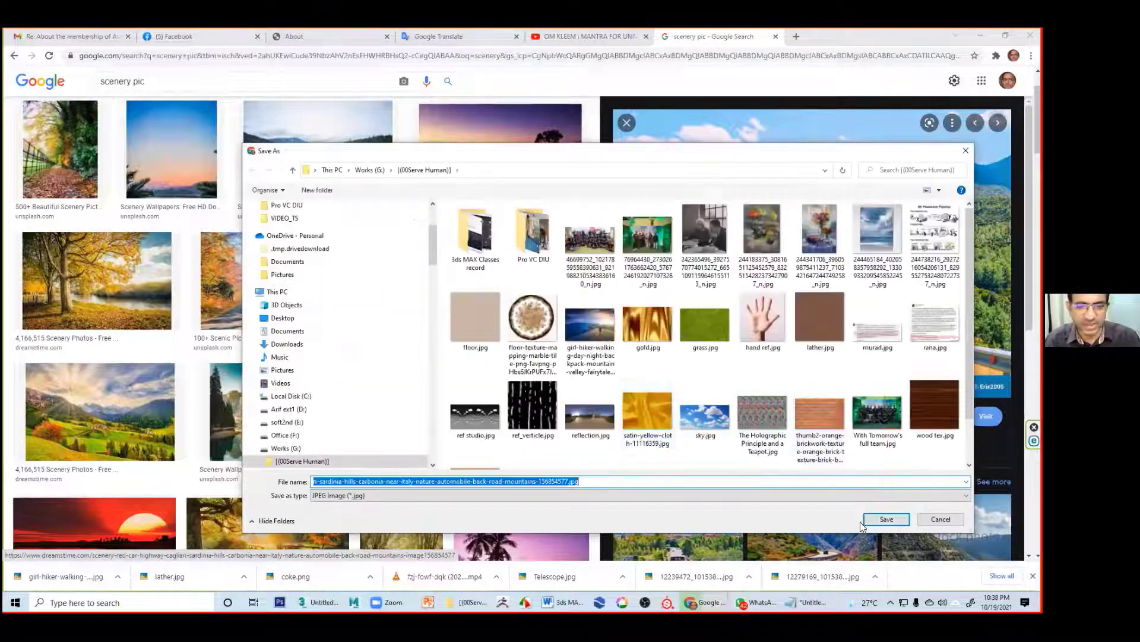
left_click(886, 518)
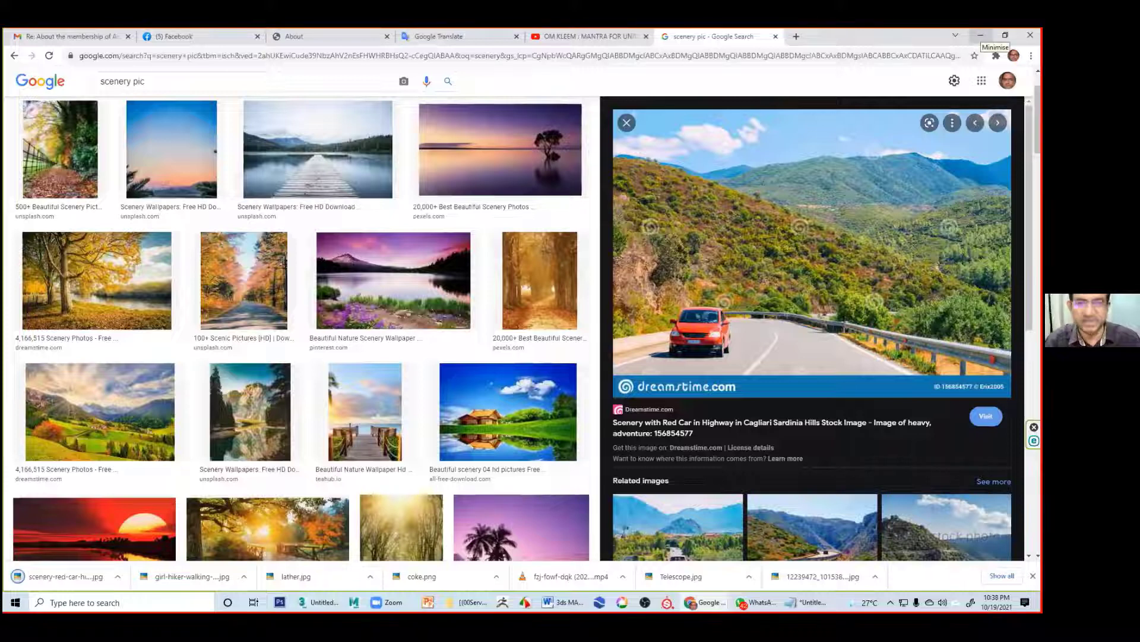
Step: Switch to 3ds Max and choose a Bitmap as the environment map in the Environment and Effects settings
key("alt+Tab")
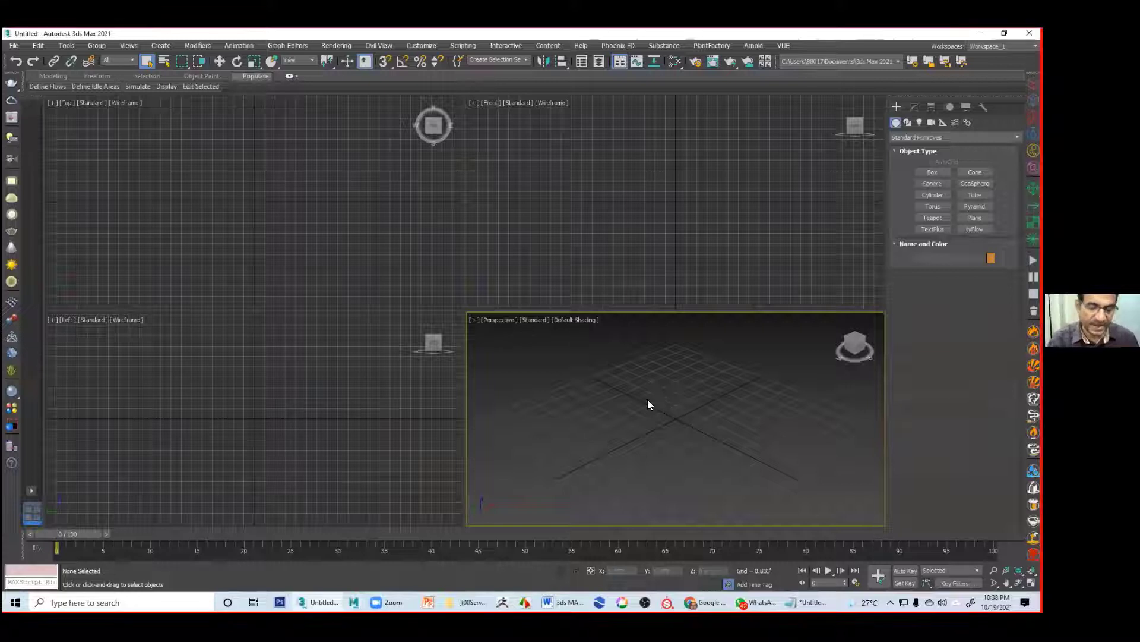
key("8")
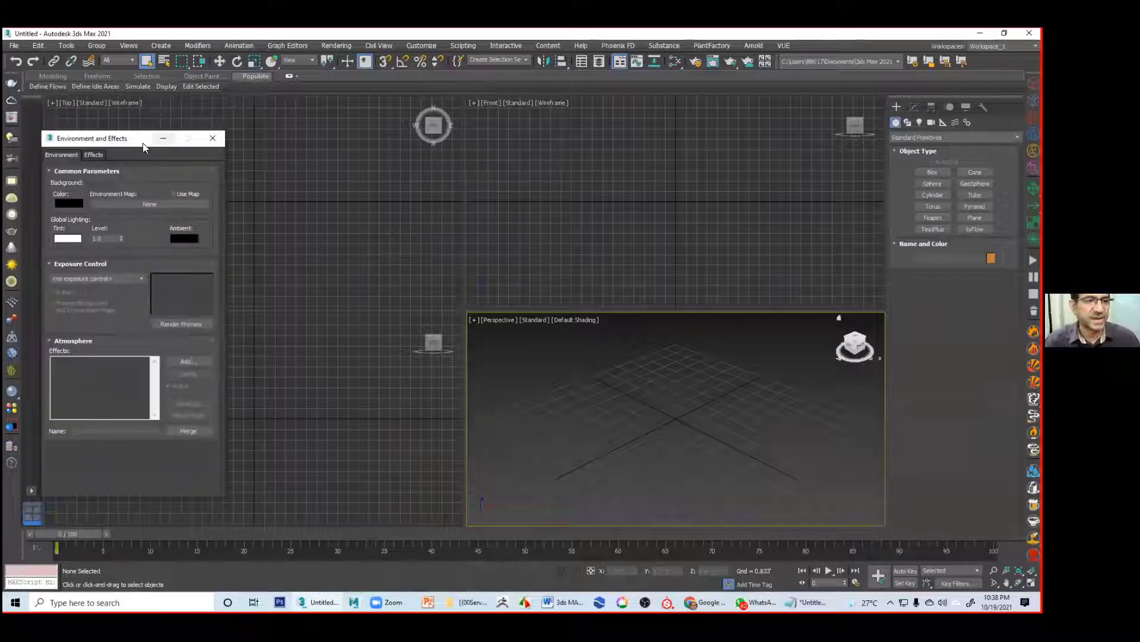
left_click_drag(143, 145, 426, 153)
left_click(435, 213)
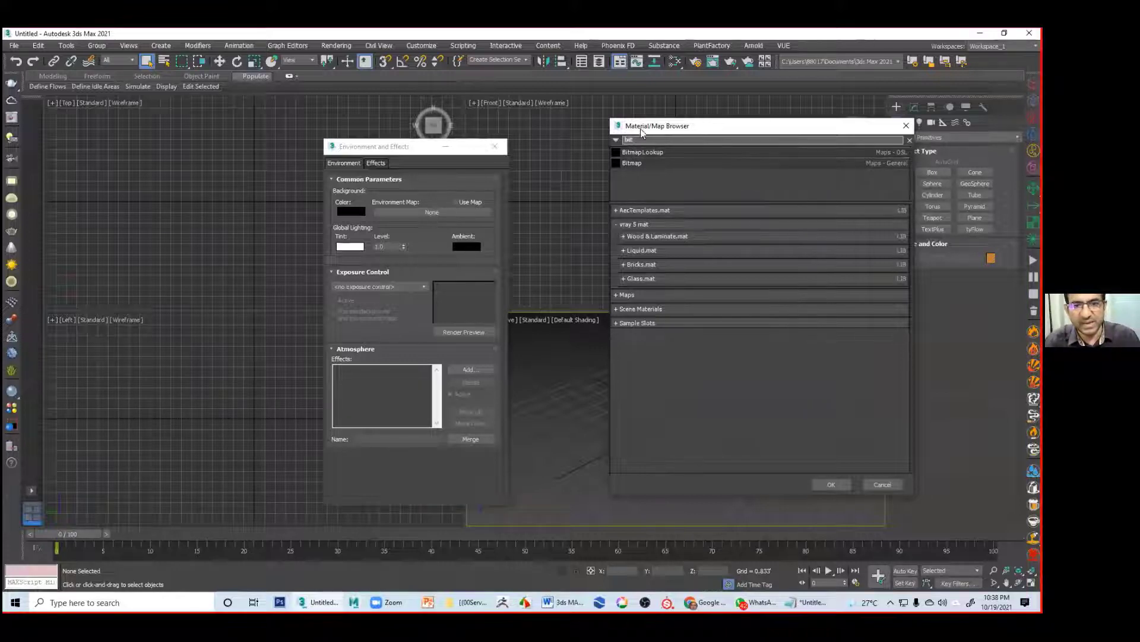
double_click(631, 162)
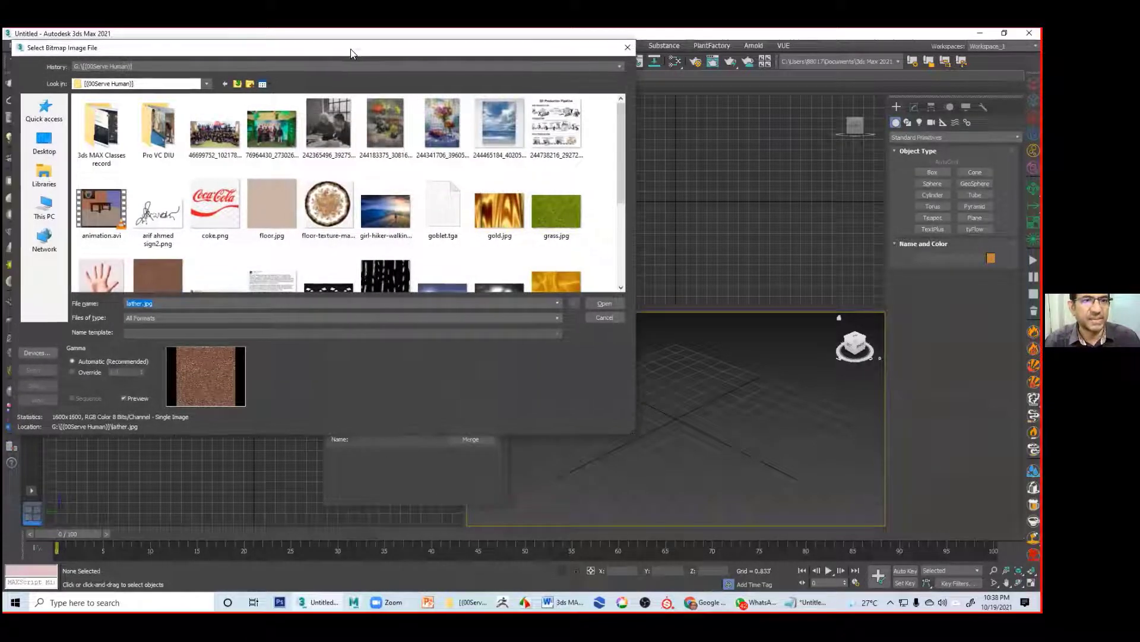
Step: Load the saved scenery-red-car-highway JPG from the {(00Serve Human)} folder as the environment bitmap
left_click_drag(351, 51, 594, 51)
scroll(682, 188, "down", 5)
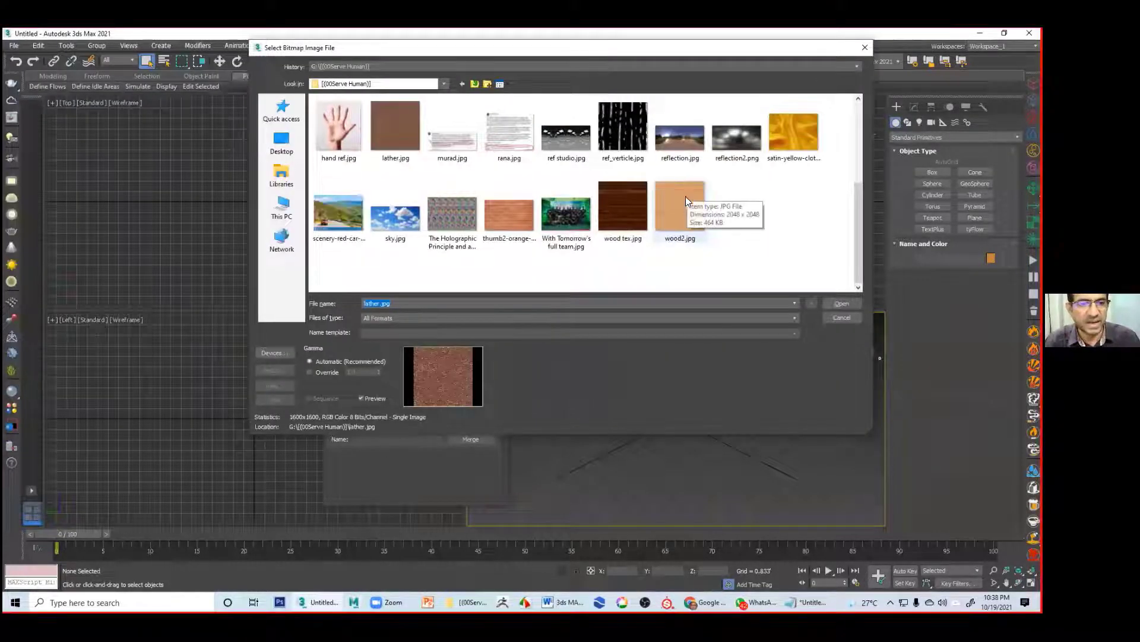
left_click(333, 209)
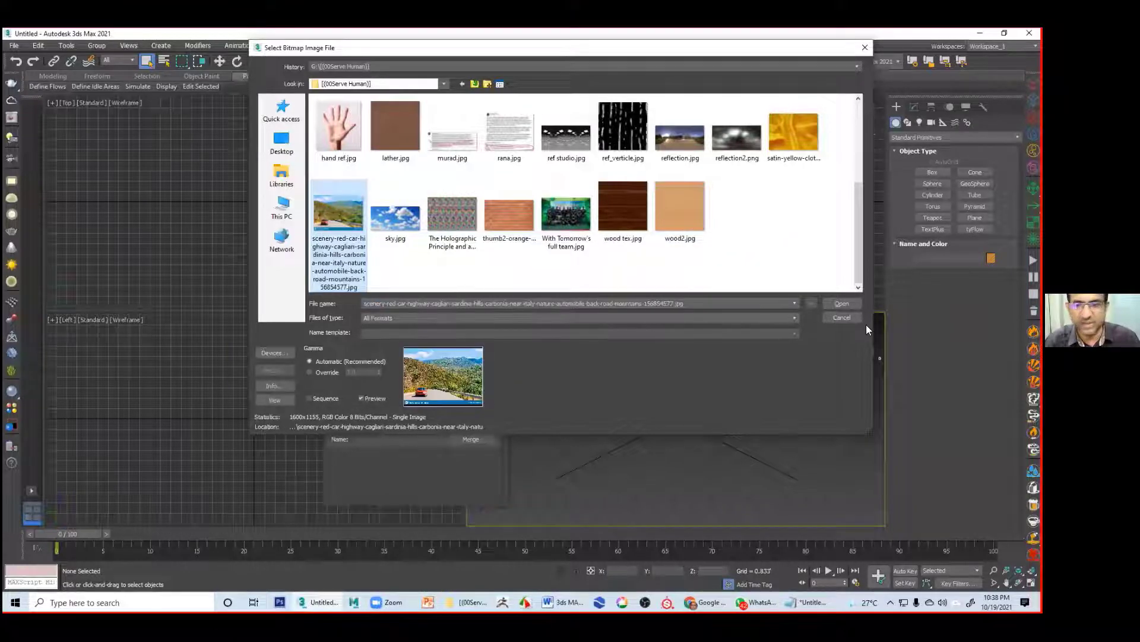
left_click(842, 303)
Step: Open the Slate Material Editor and arrange it beside the Environment and Effects window
left_click_drag(413, 149, 229, 155)
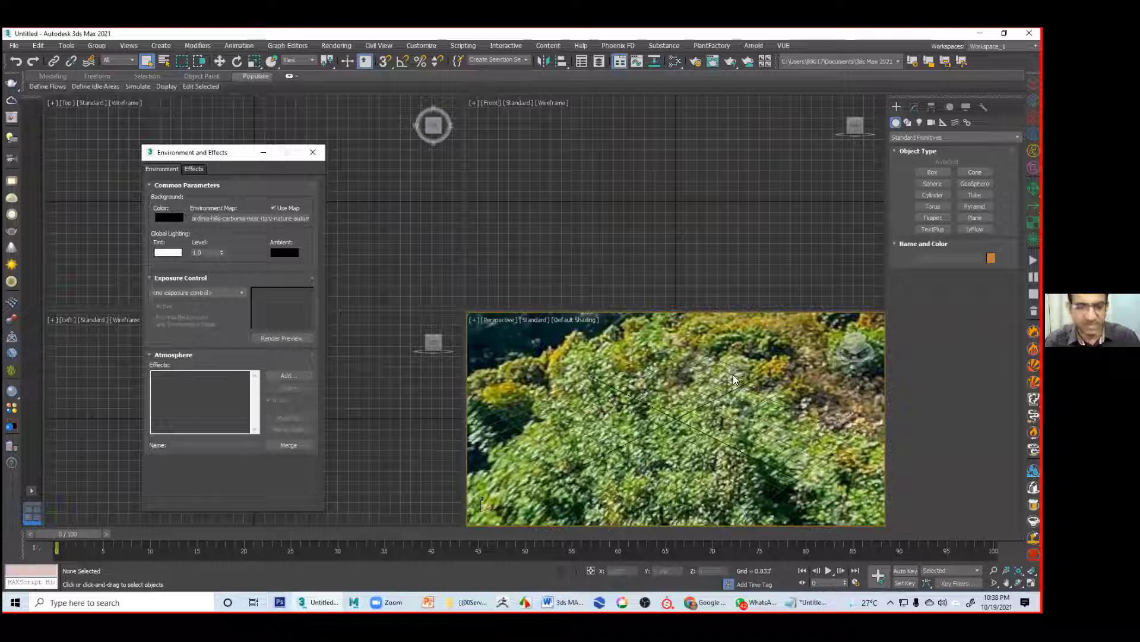
key("m")
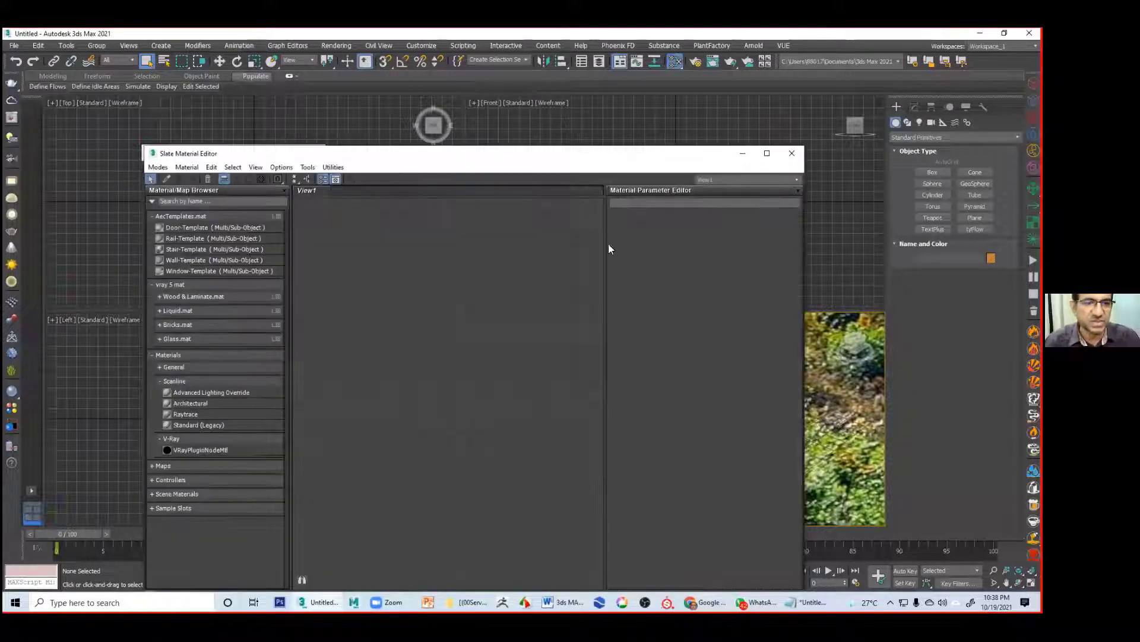
left_click_drag(399, 162, 622, 146)
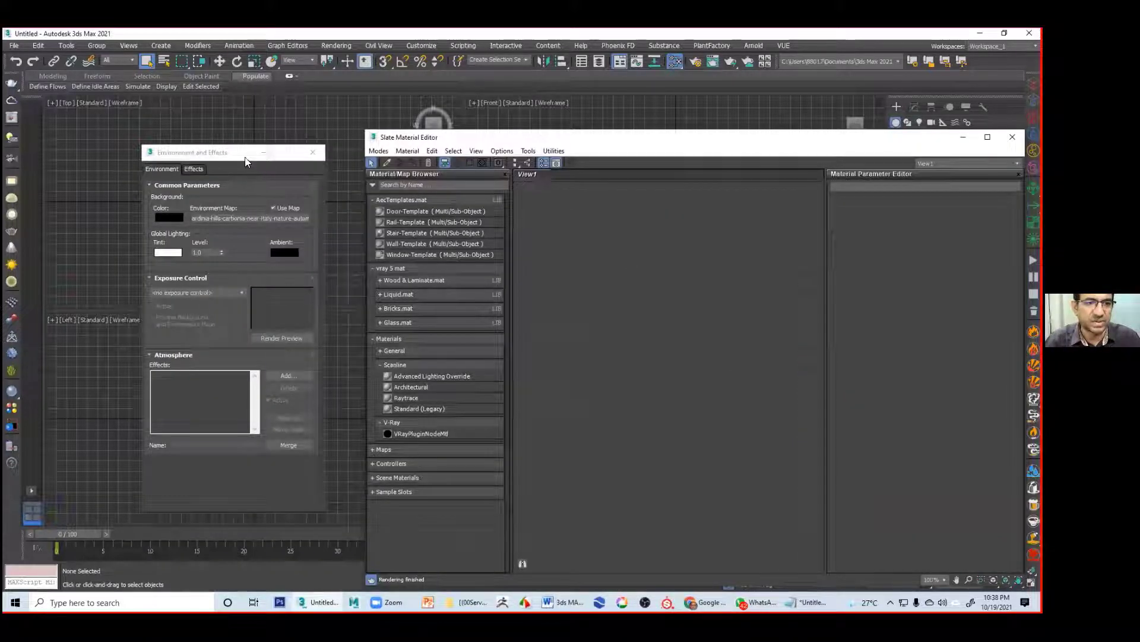
left_click_drag(245, 158, 221, 125)
left_click_drag(610, 143, 1012, 164)
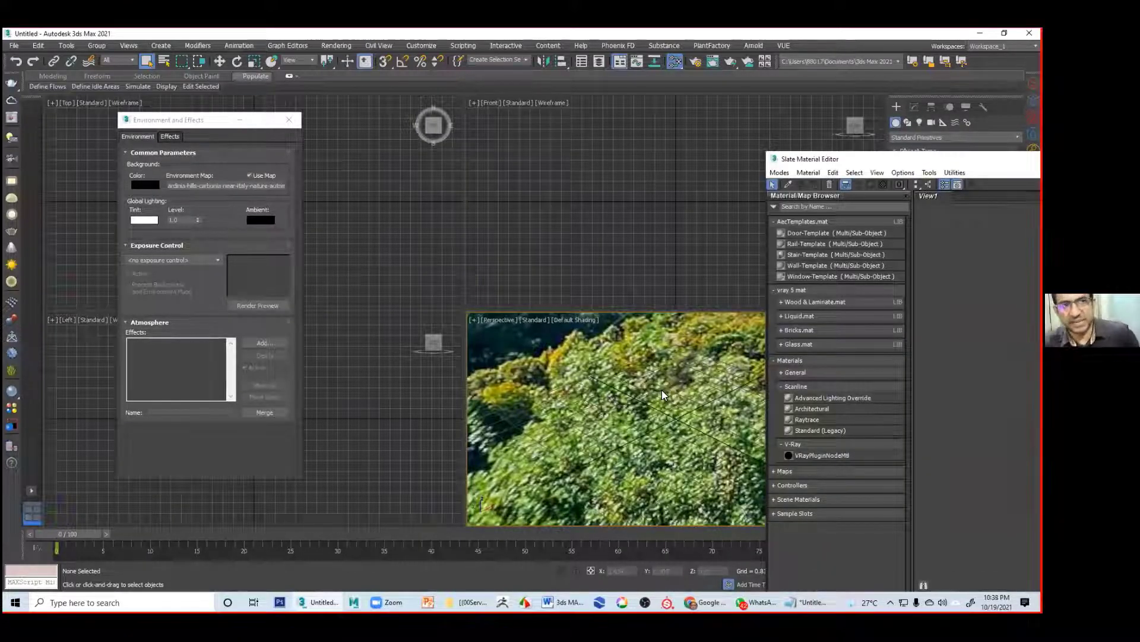
double_click(889, 162)
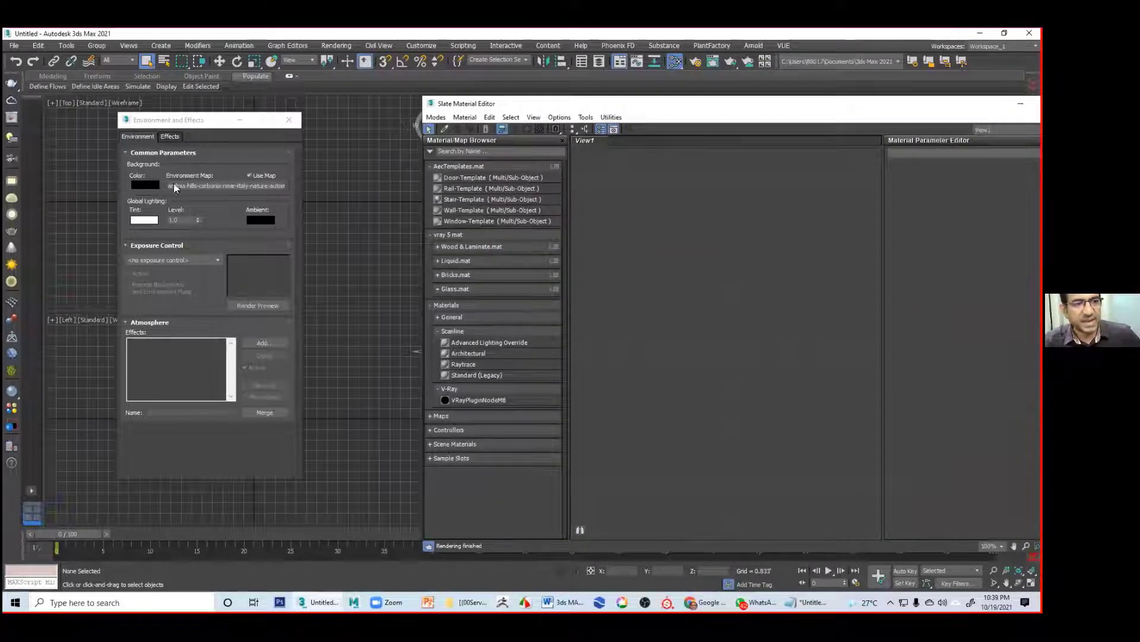
Step: Bring the environment map into the Slate Material Editor's view as an instance and display its parameters
left_click_drag(190, 186, 743, 228)
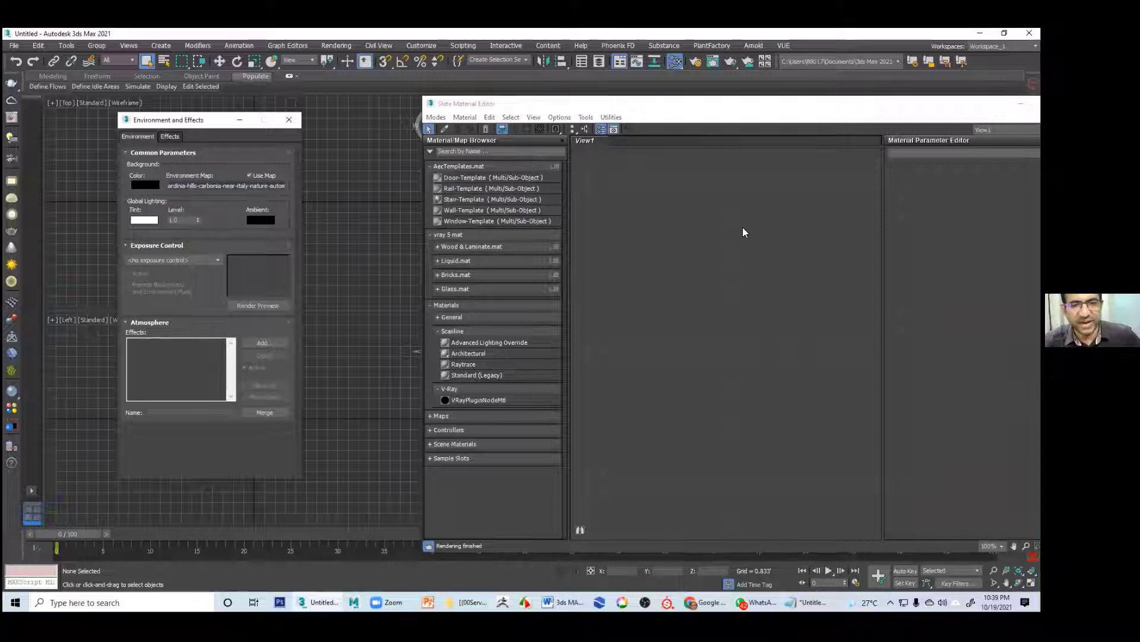
left_click(187, 184)
left_click(883, 484)
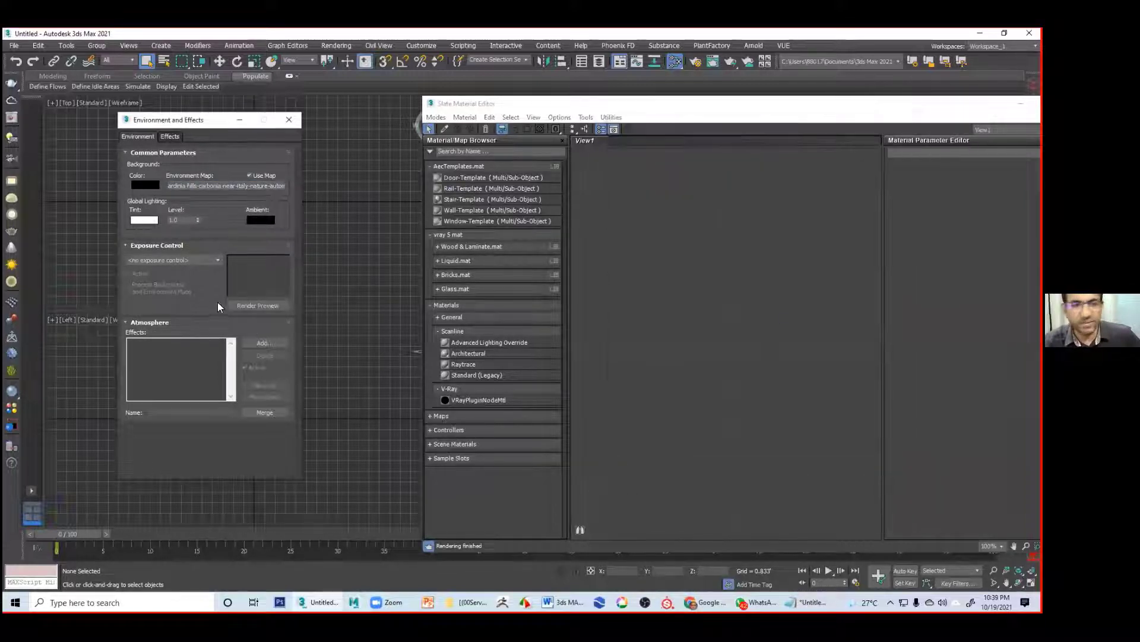
left_click_drag(212, 186, 470, 335)
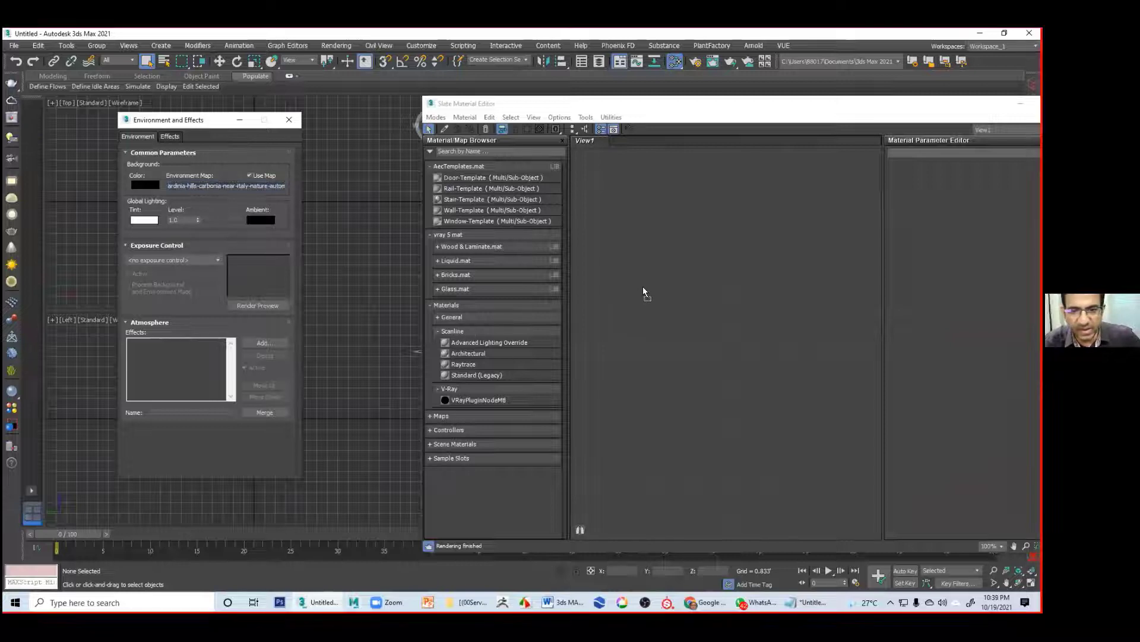
left_click_drag(643, 286, 651, 285)
left_click(734, 364)
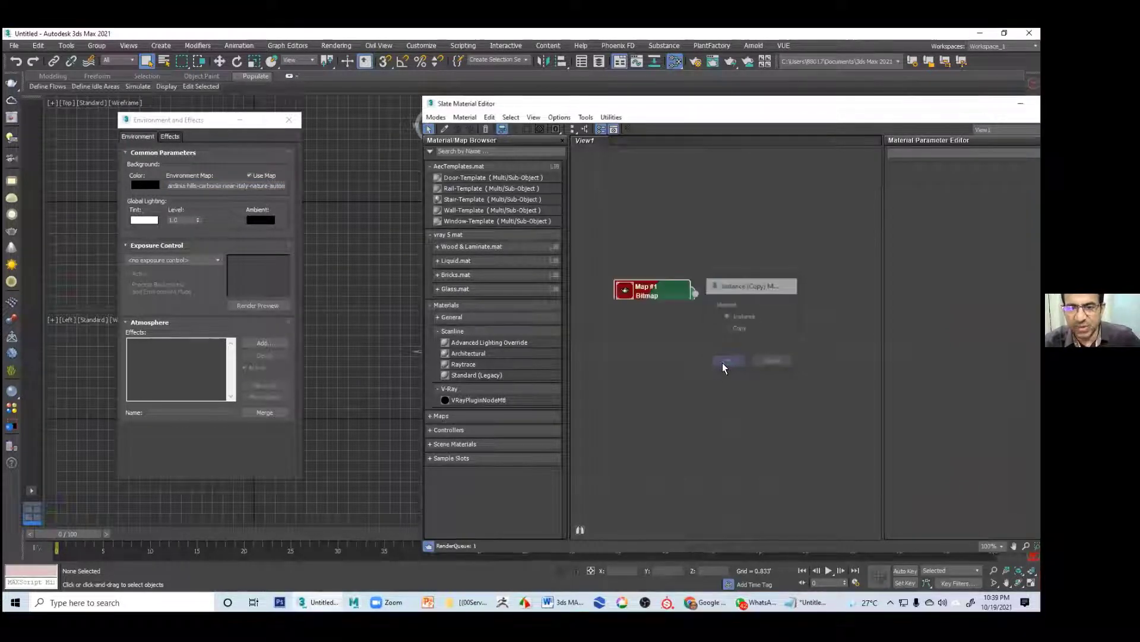
left_click(625, 290)
double_click(631, 289)
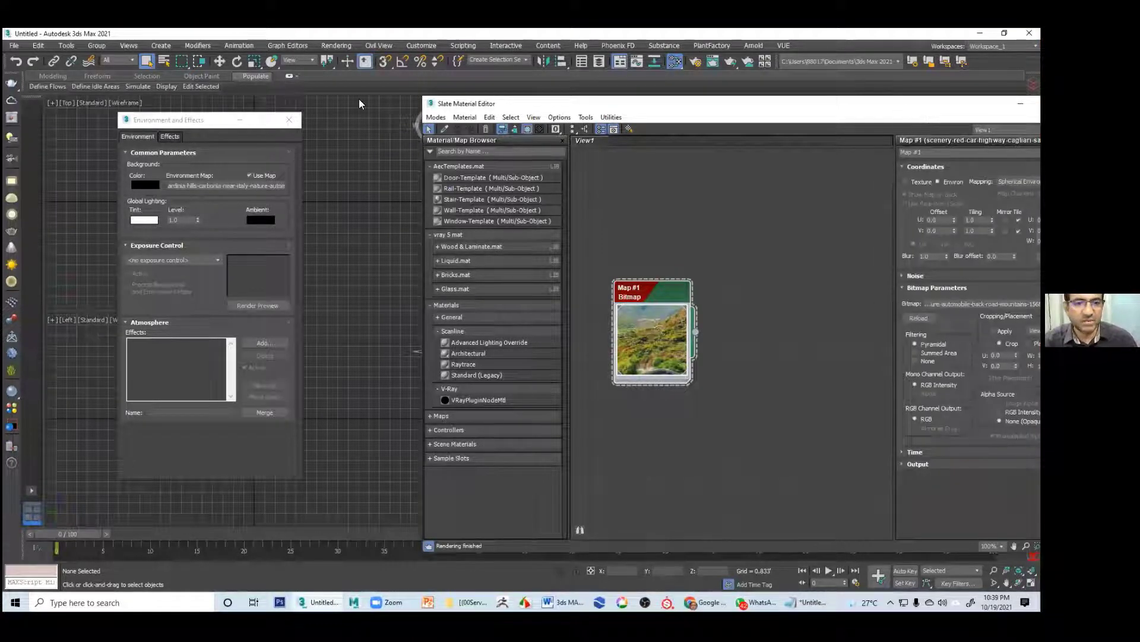
Step: Set the environment bitmap's mapping to Screen and minimise the material editor
left_click_drag(909, 108, 359, 100)
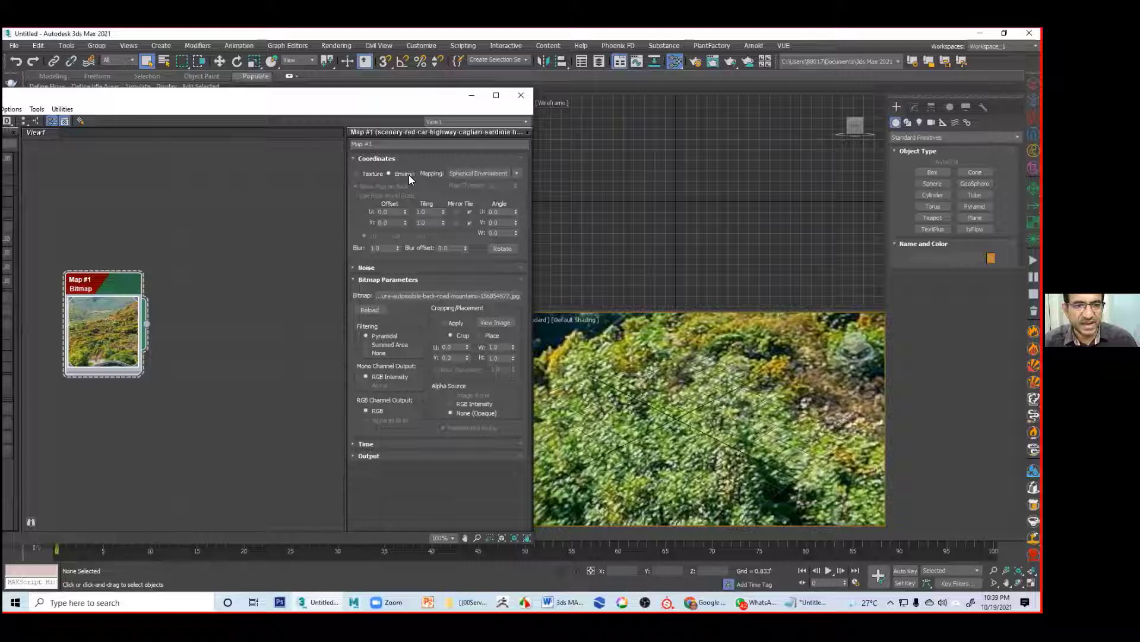
left_click(484, 172)
left_click(464, 203)
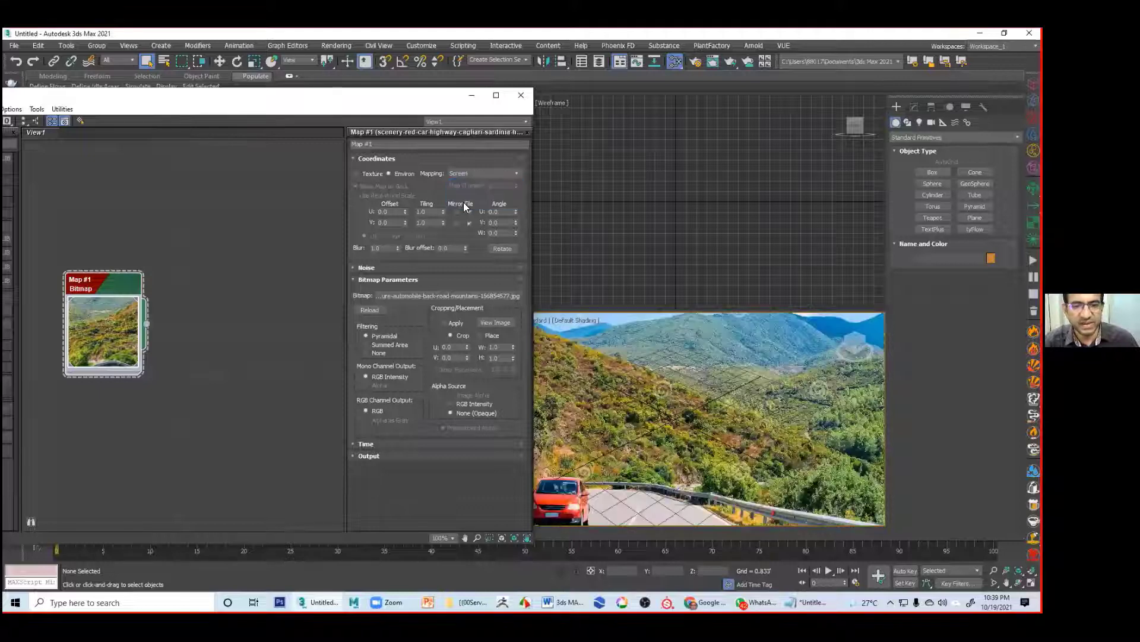
left_click(471, 95)
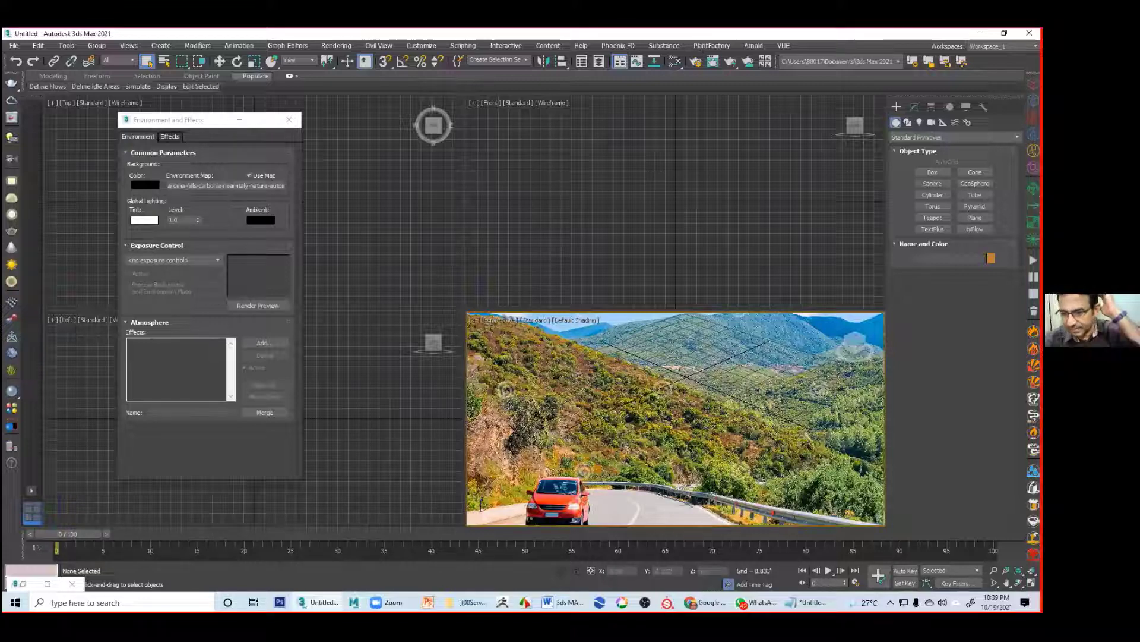
Step: Orbit the Perspective view so the grid lies flatter on the road, and turn on safe frames for that viewport
left_click(1019, 582)
left_click_drag(694, 431, 552, 492)
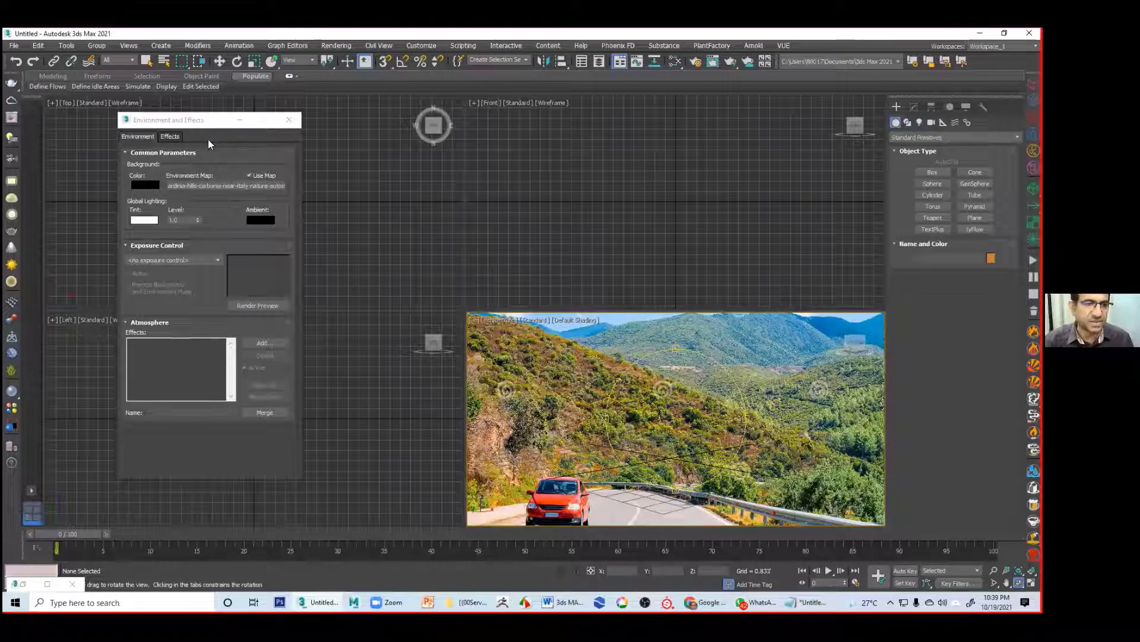
left_click(16, 584)
left_click(47, 508)
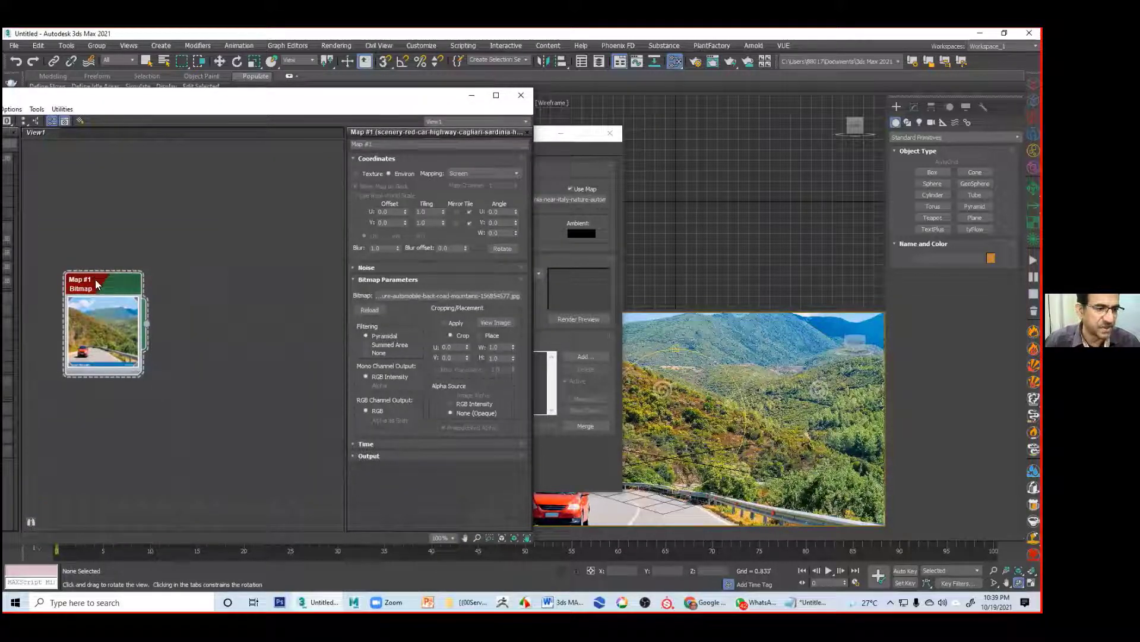
left_click_drag(97, 284, 210, 219)
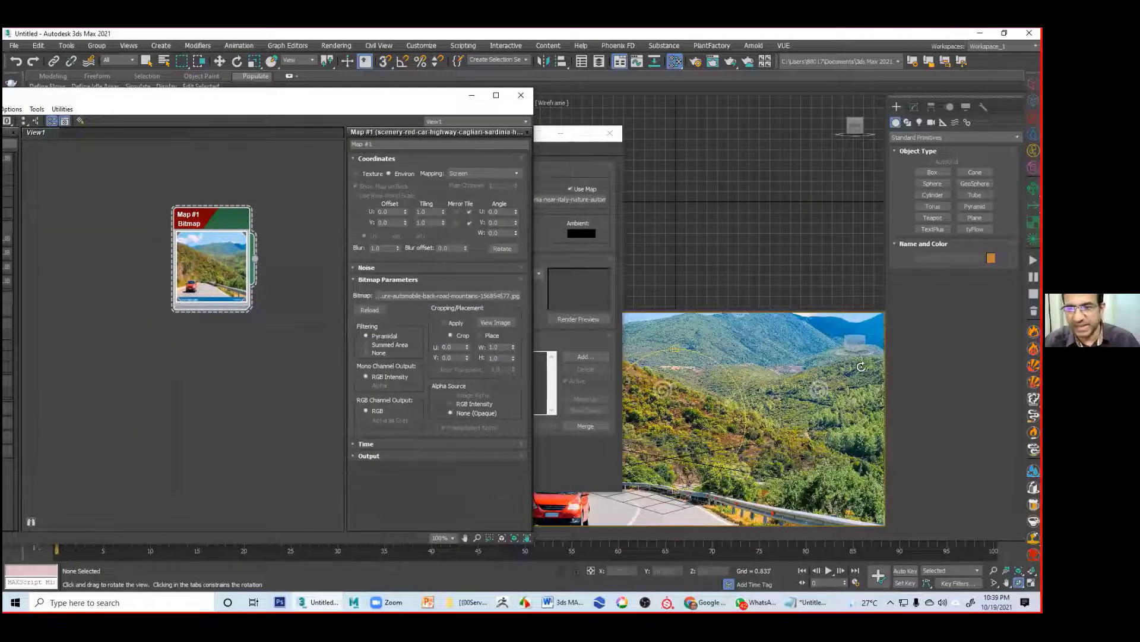
right_click(755, 354)
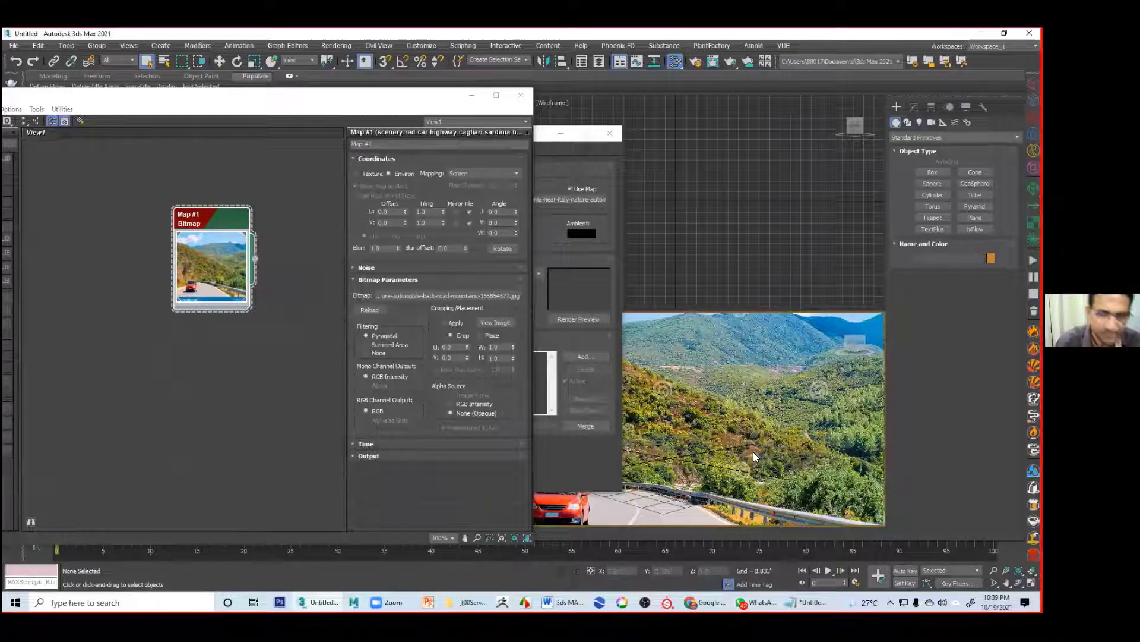
key("shift+f")
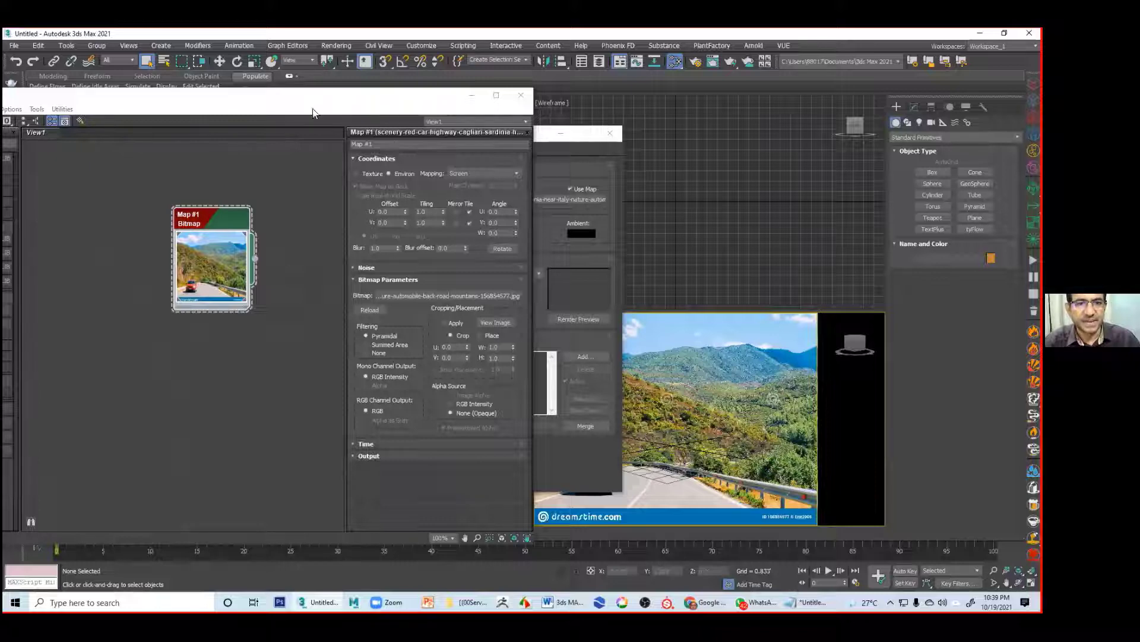
Step: Clear both floating windows away and check the whole background picture in a maximised Perspective viewport before restoring the four-view layout
left_click_drag(450, 94, 314, 116)
left_click_drag(462, 134, 192, 150)
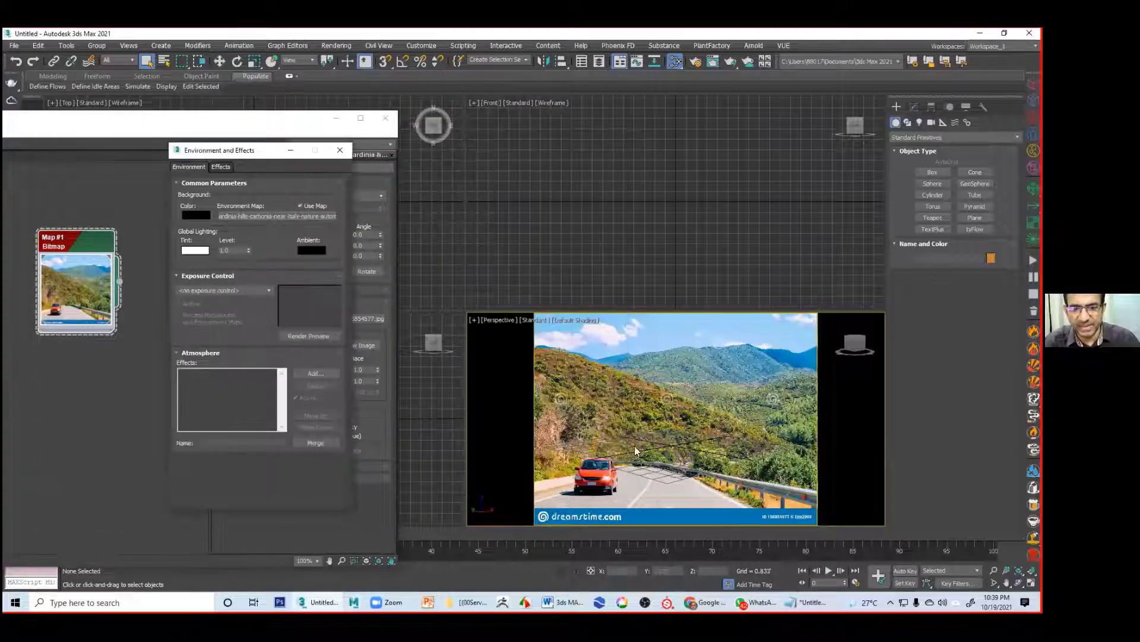
key("alt+w")
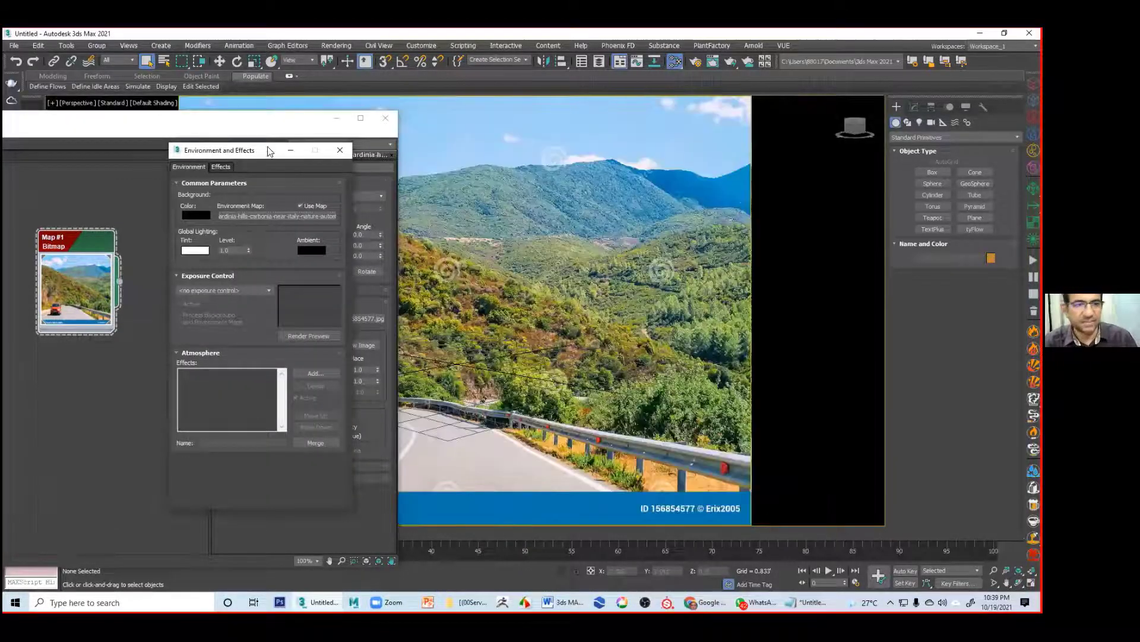
left_click(291, 151)
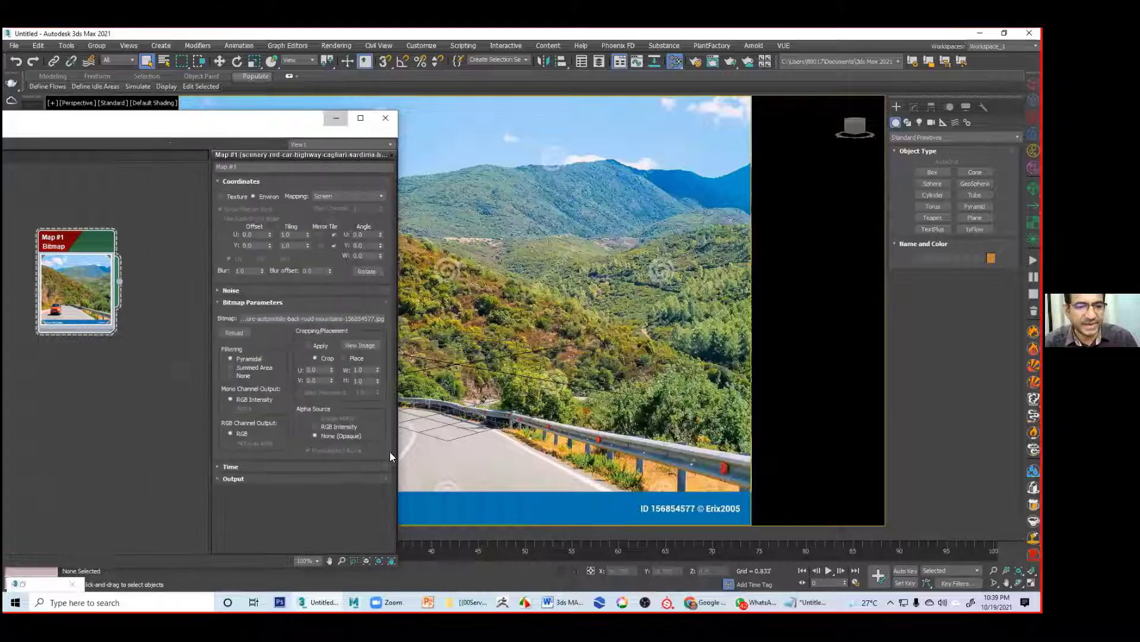
key("m")
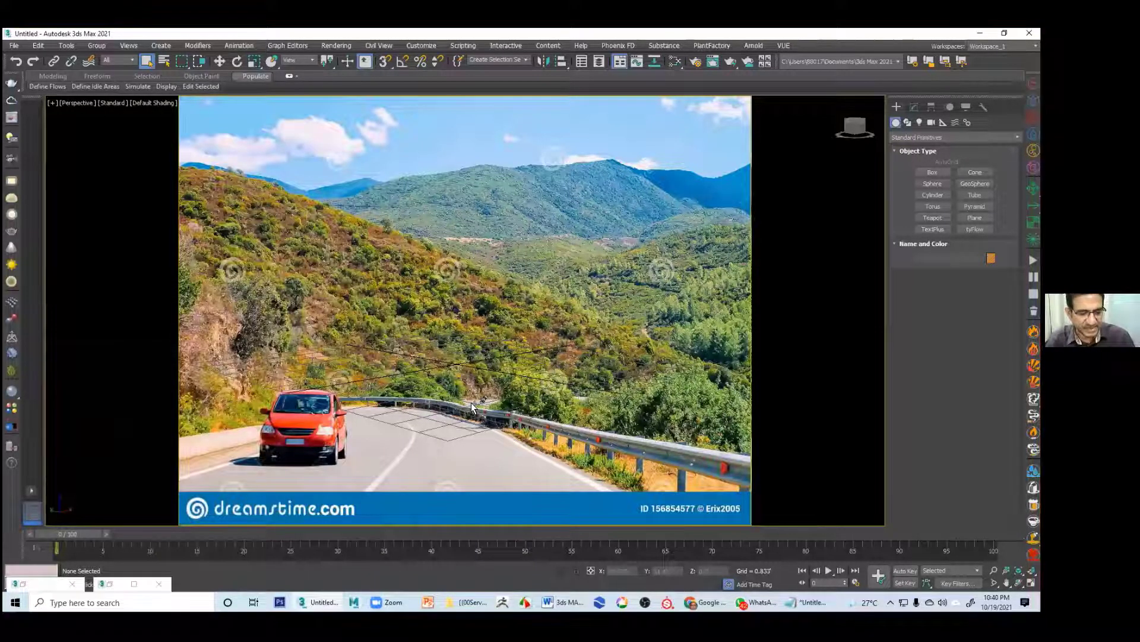
key("alt+w")
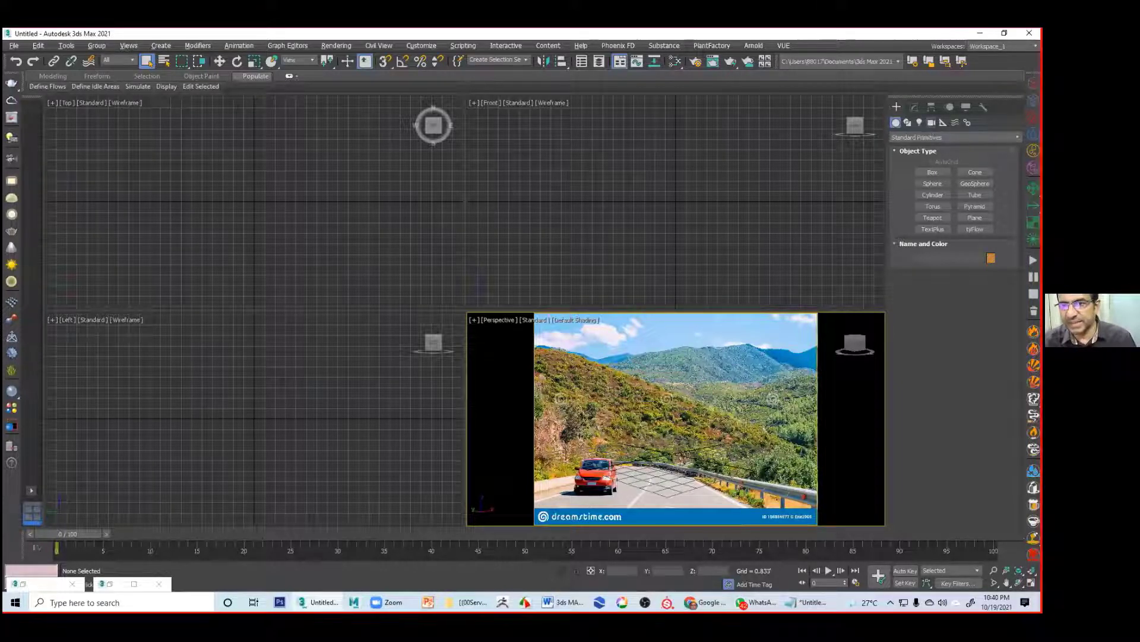
Step: Create a Target camera in the Top view aimed straight up the view, and switch the Perspective viewport to it
left_click(931, 122)
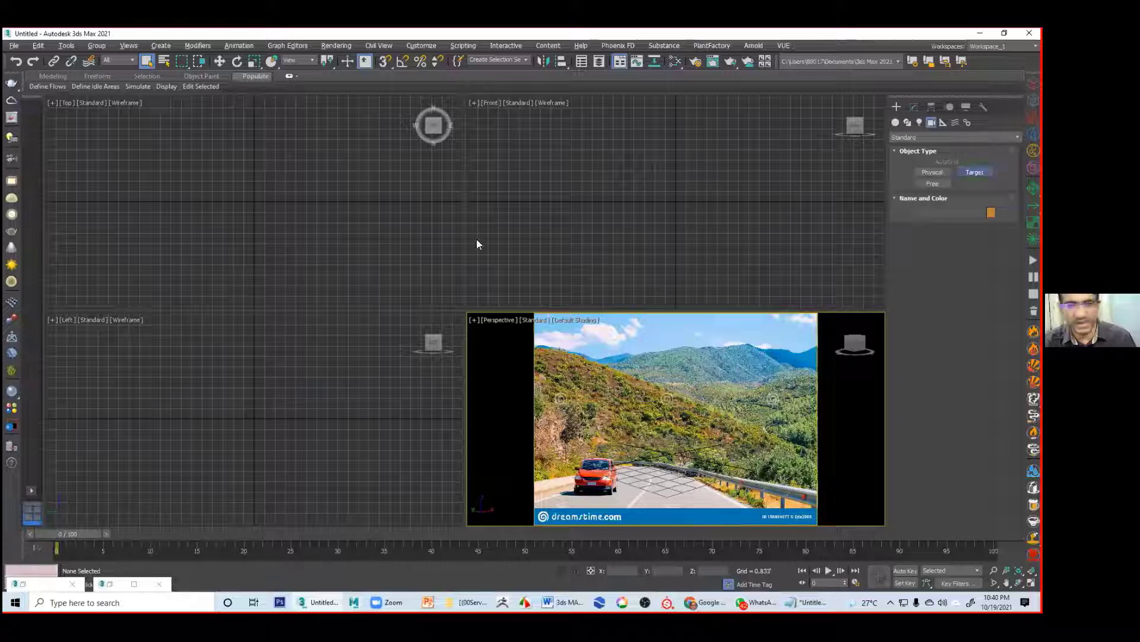
left_click_drag(253, 291, 249, 178)
left_click_drag(254, 138, 255, 135)
right_click(625, 399)
key("c")
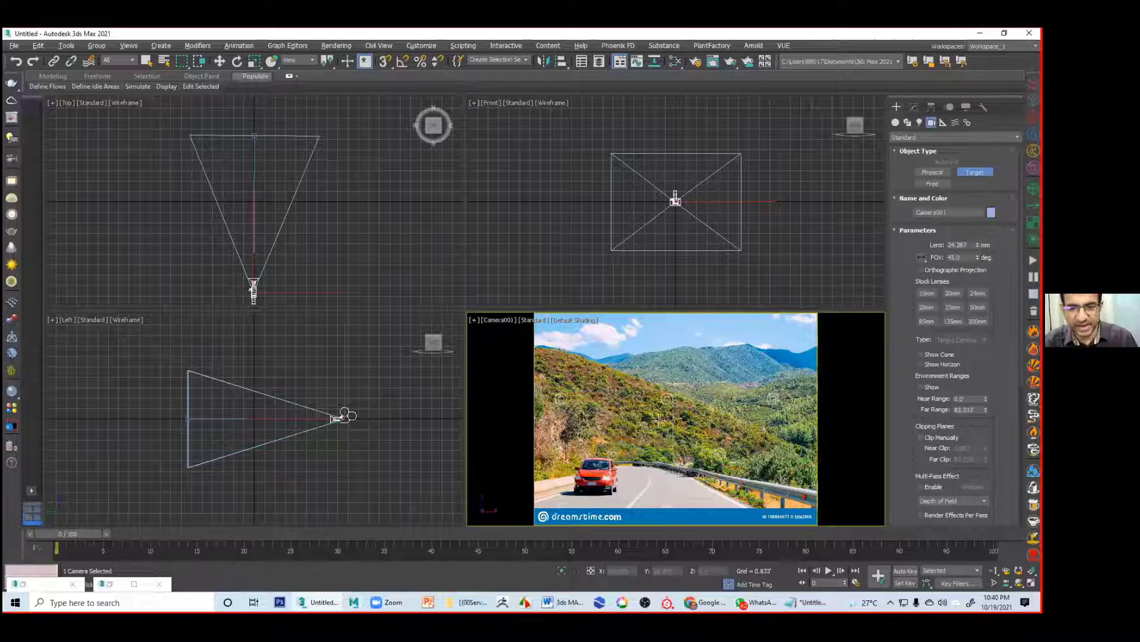
right_click(673, 440)
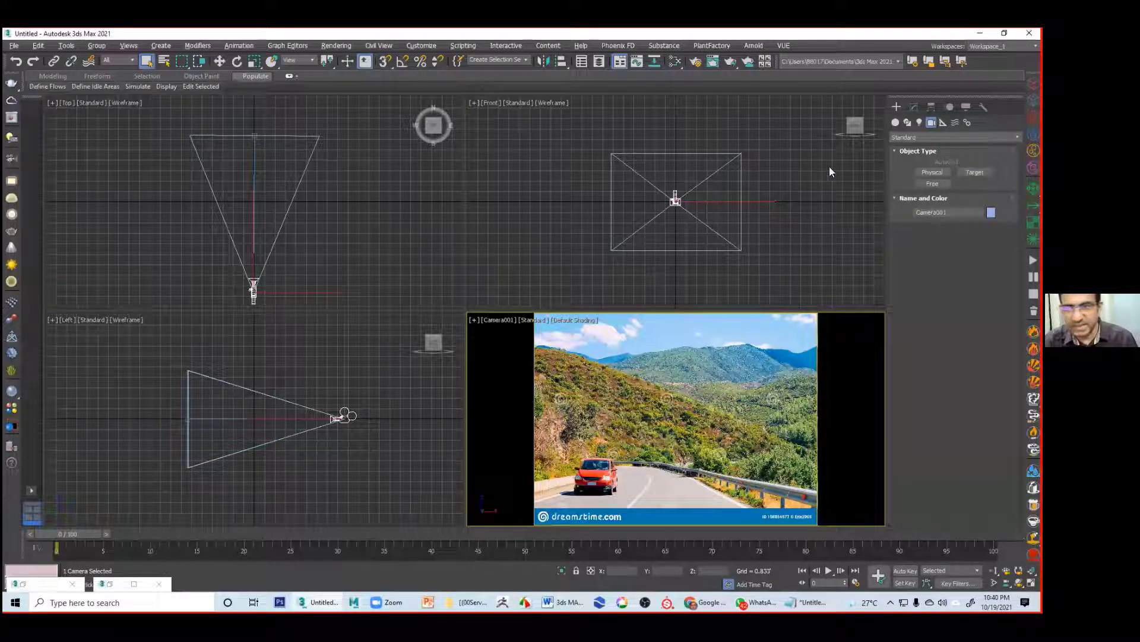
Step: Turn on Show Horizon for the camera, and orbit and pan it to match the grid to the road's perspective
left_click(913, 108)
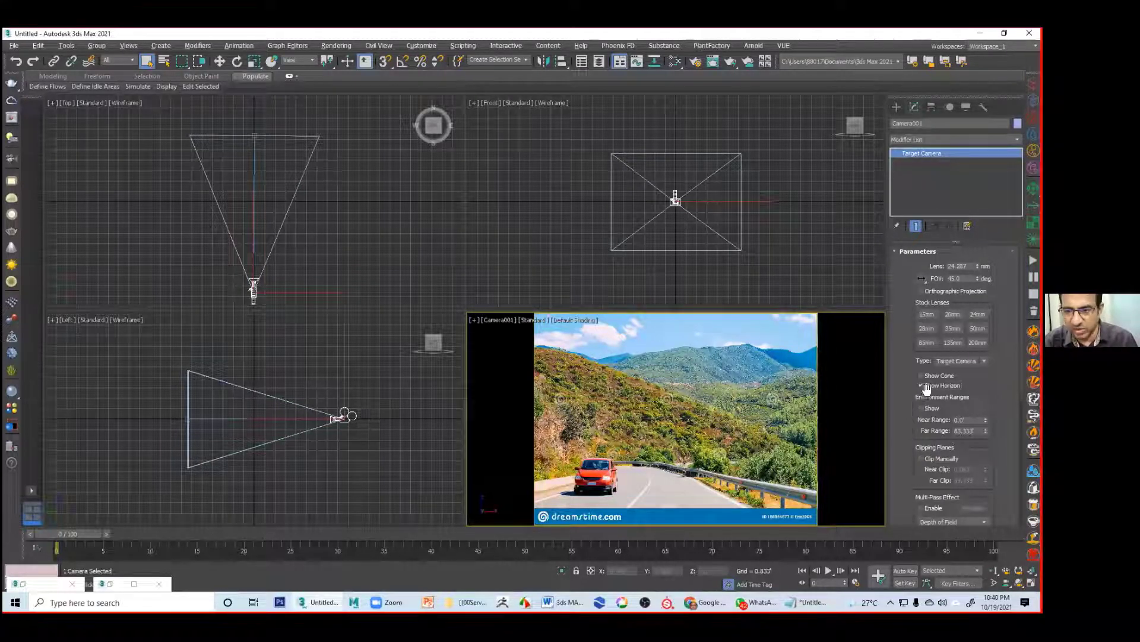
middle_click_drag(708, 453, 628, 384, "alt")
middle_click_drag(682, 438, 640, 473, "alt")
left_click_drag(640, 472, 639, 469)
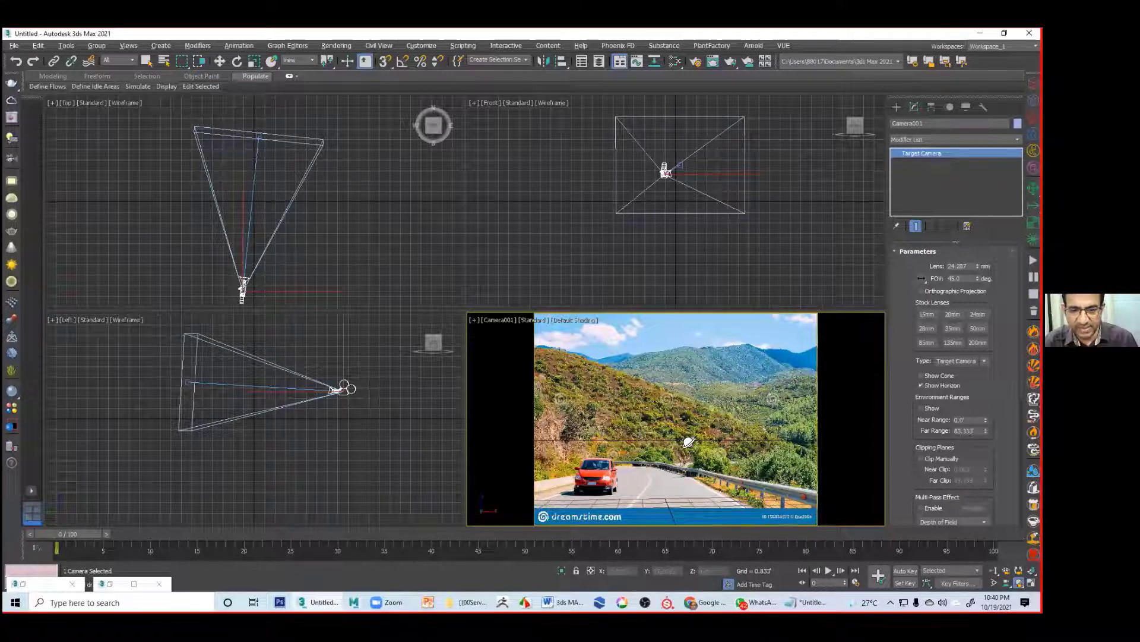
middle_click_drag(665, 484, 666, 479)
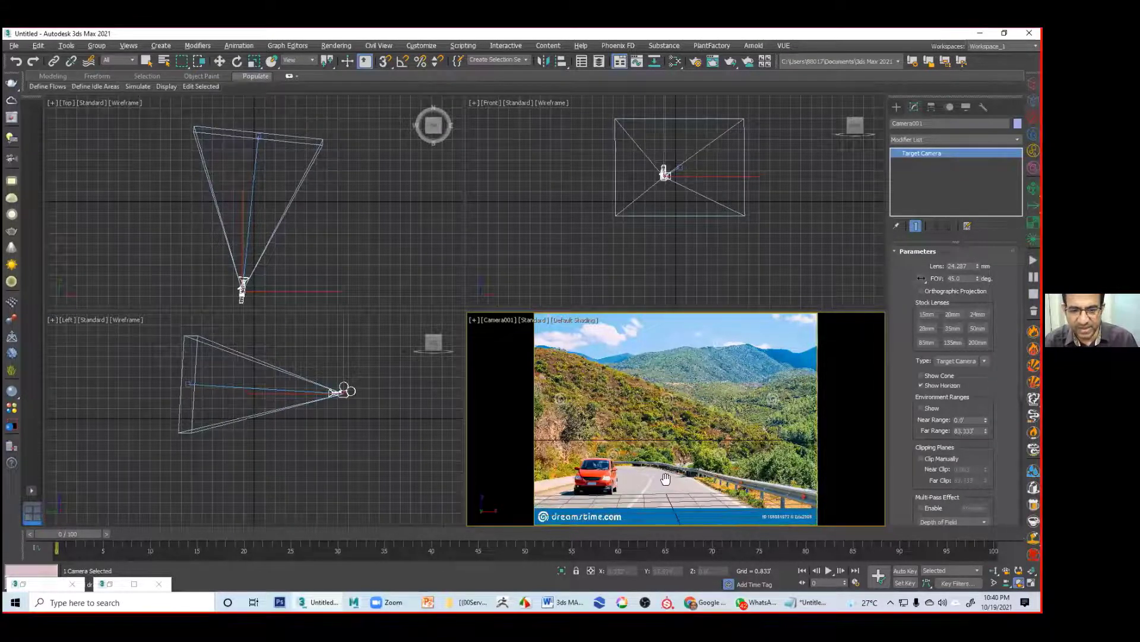
Step: Create a rectangular ground plane around the camera's field of view in the Top view
left_click(897, 107)
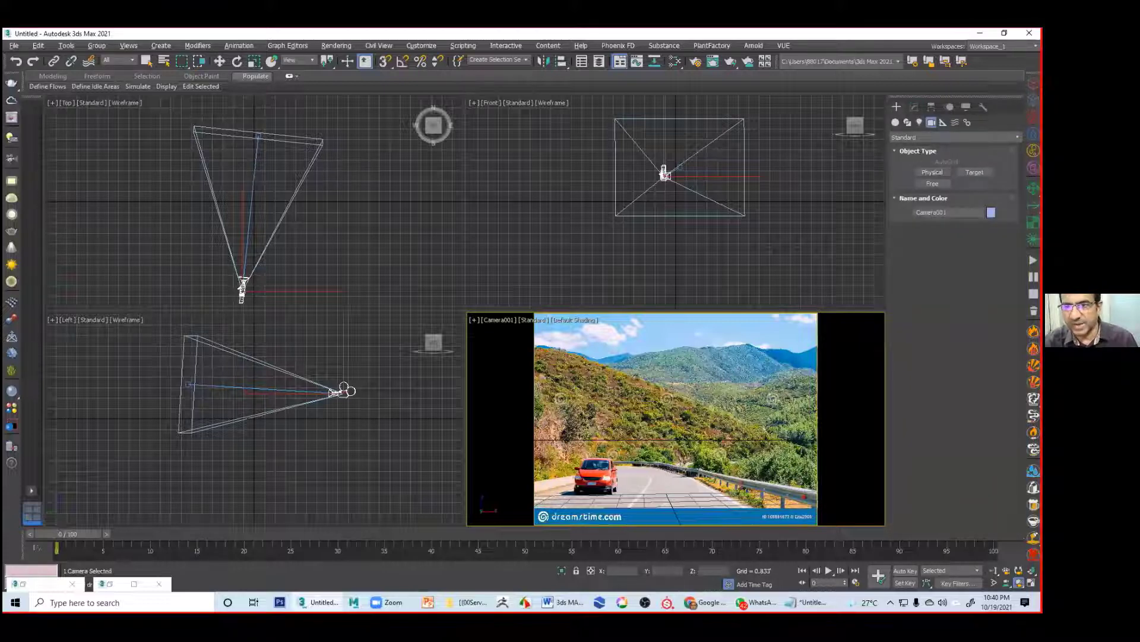
left_click(896, 123)
left_click(975, 217)
scroll(232, 194, "down", 3)
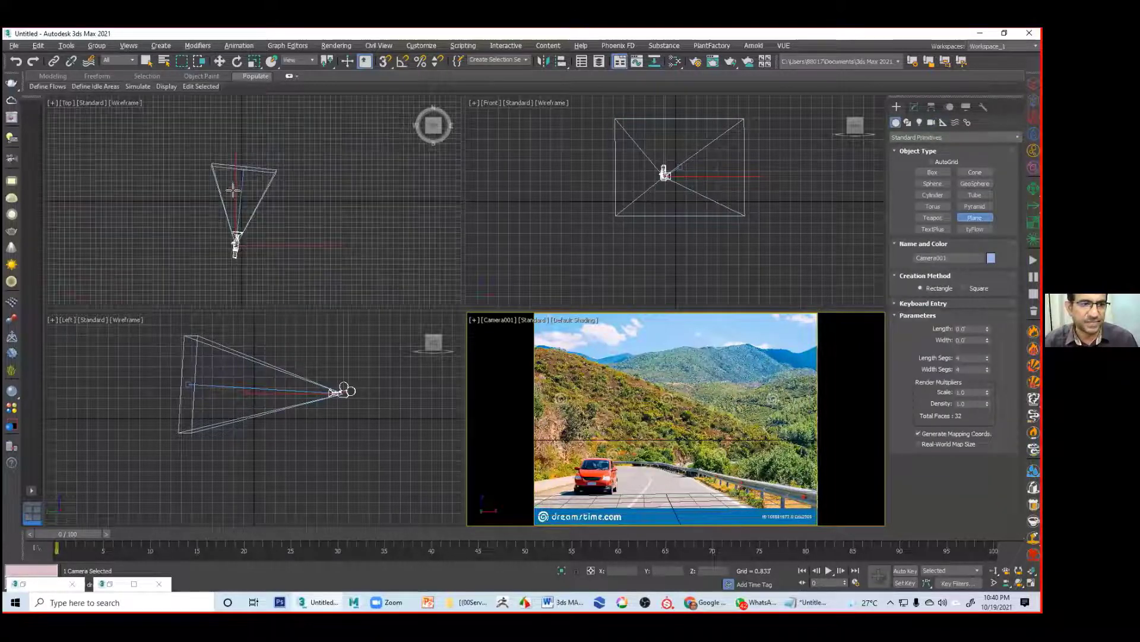
left_click_drag(188, 139, 318, 247)
right_click(328, 222)
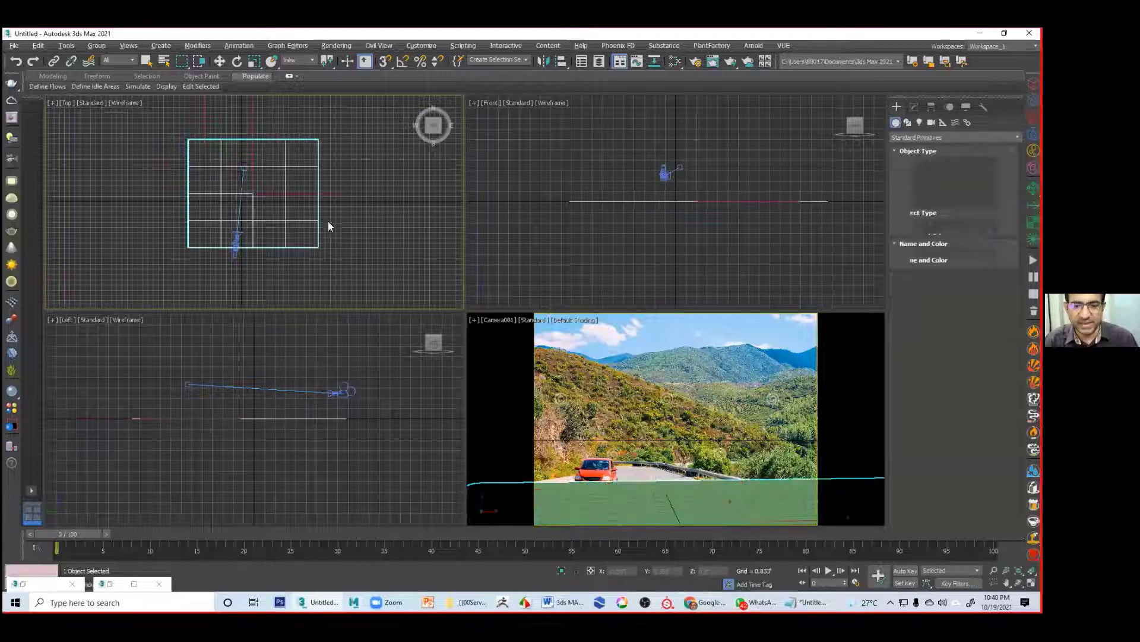
Step: Move the ground plane forward from the camera onto the road and adjust the camera view's framing slightly
left_click(219, 60)
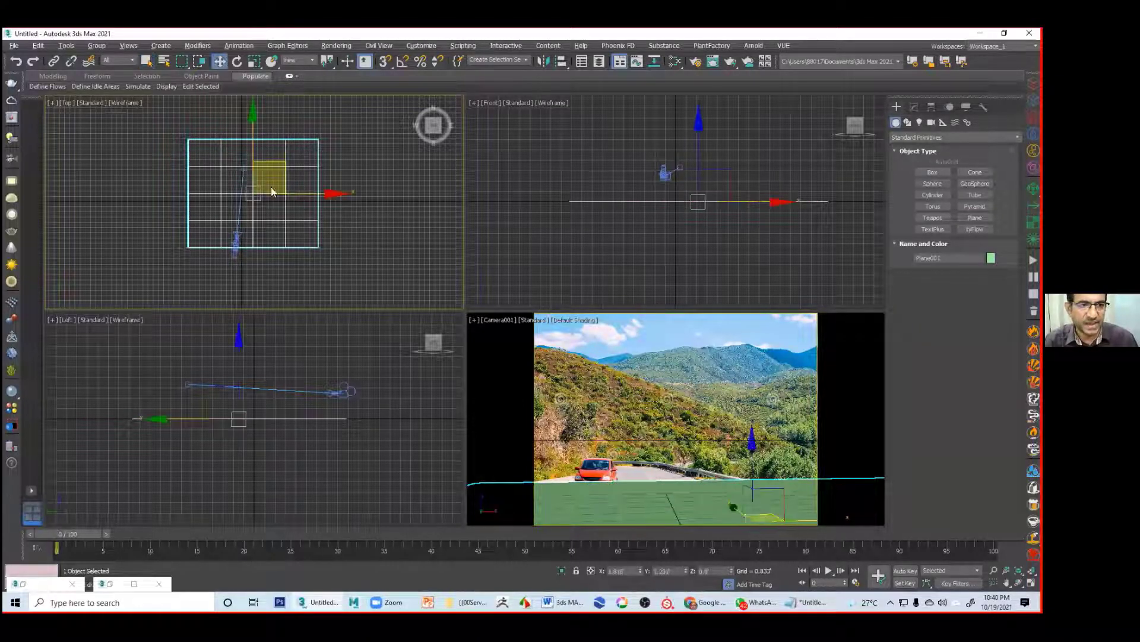
left_click_drag(286, 177, 278, 135)
middle_click_drag(666, 378, 665, 400)
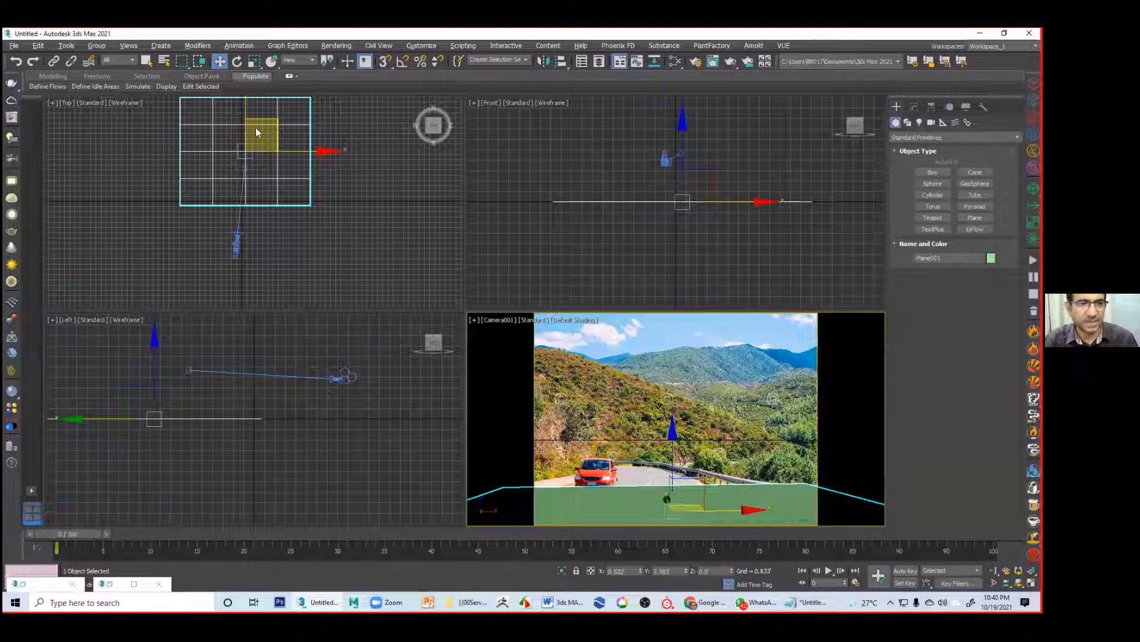
middle_click_drag(248, 139, 244, 199)
left_click_drag(242, 150, 249, 89)
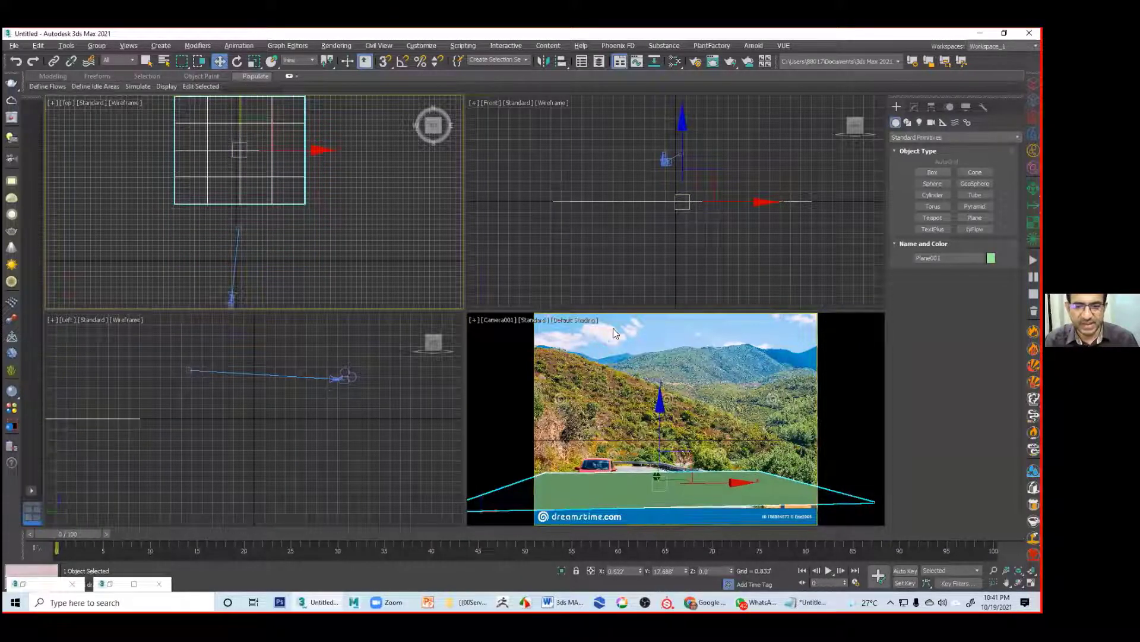
Step: Make the ground plane see-through and show edged faces in the camera view to reveal its grid over the road
middle_click_drag(682, 408, 681, 413)
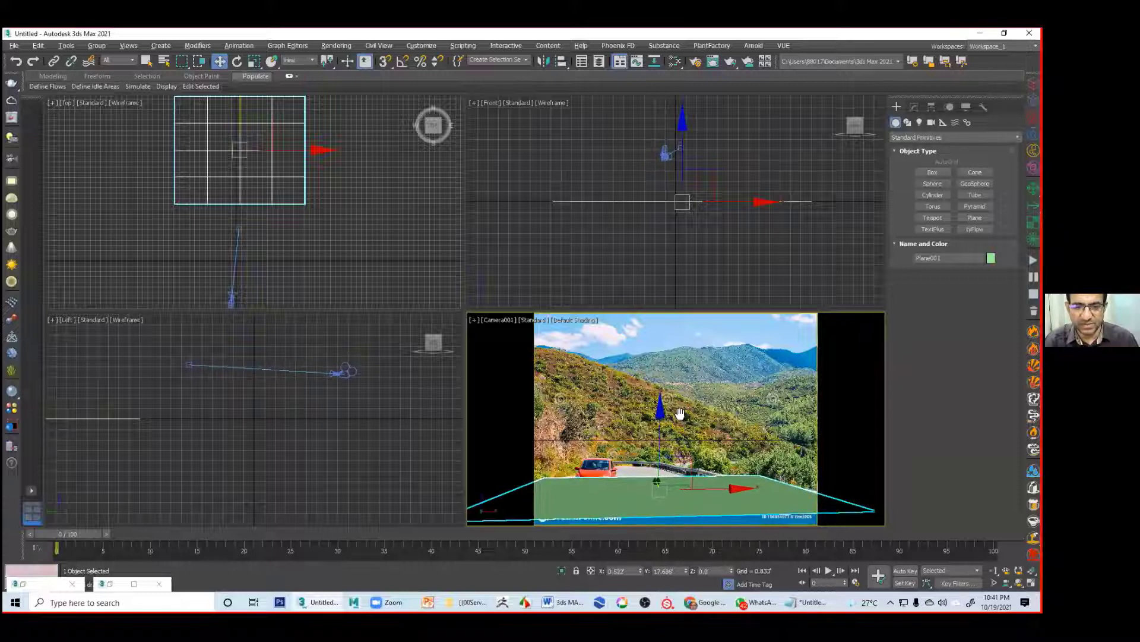
key("alt+x")
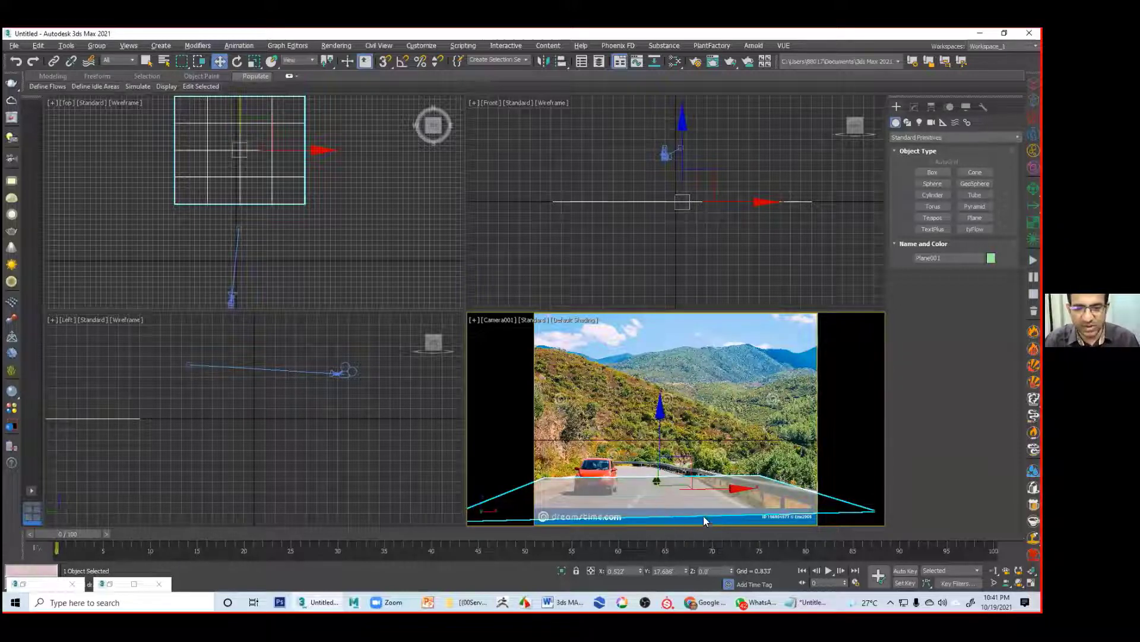
mouse_move(661, 458)
left_mouse_down()
mouse_move(661, 477)
mouse_move(661, 459)
left_mouse_up()
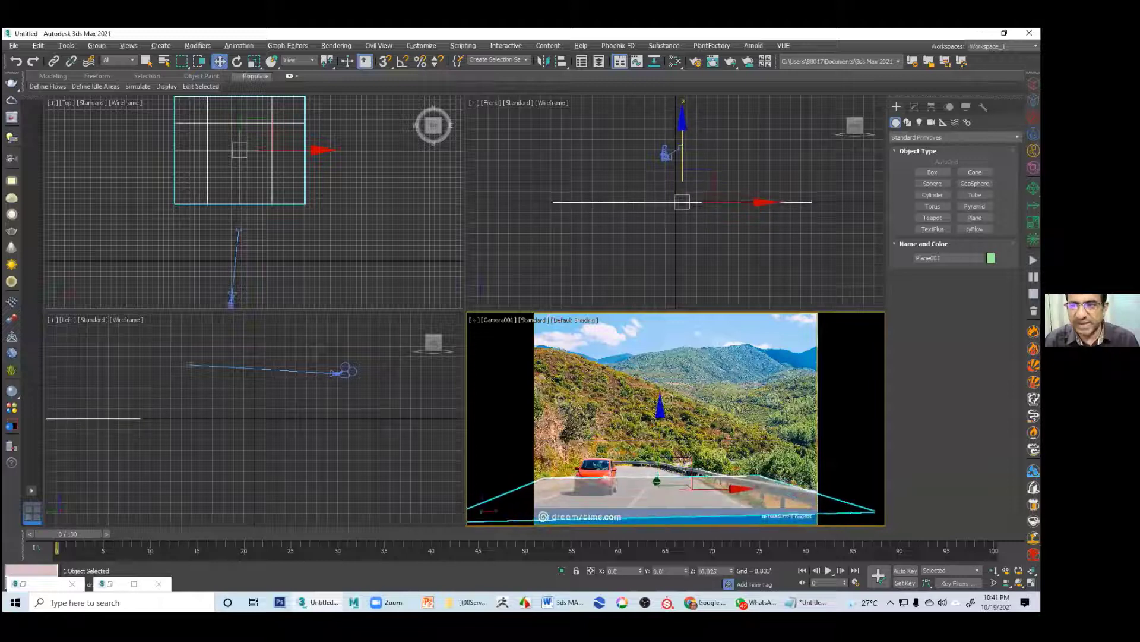
left_click(913, 106)
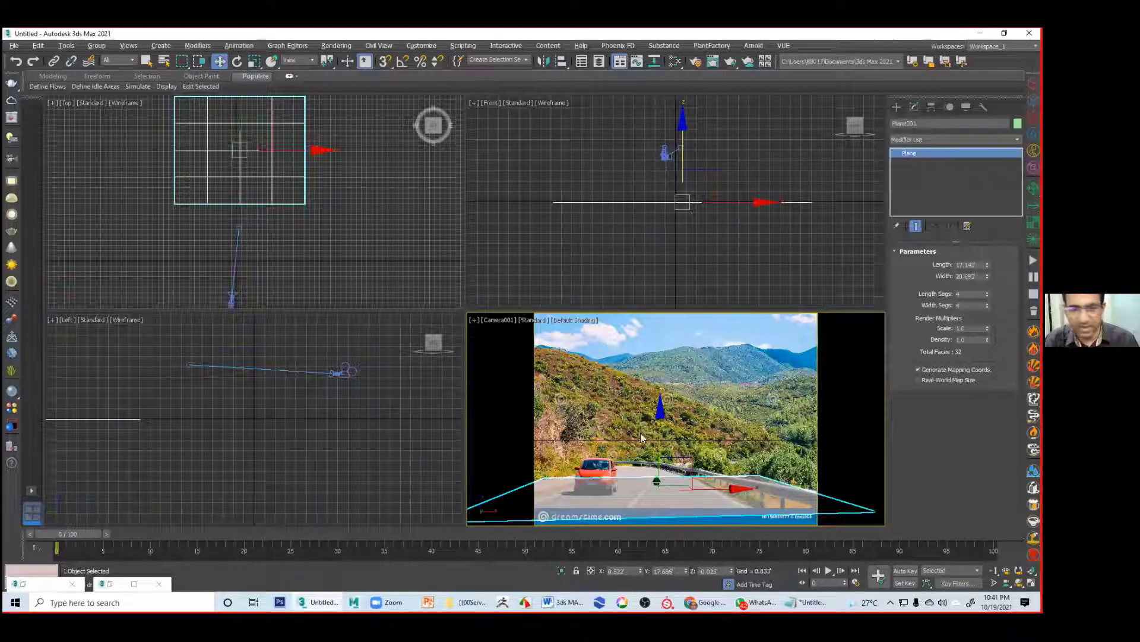
key("F4")
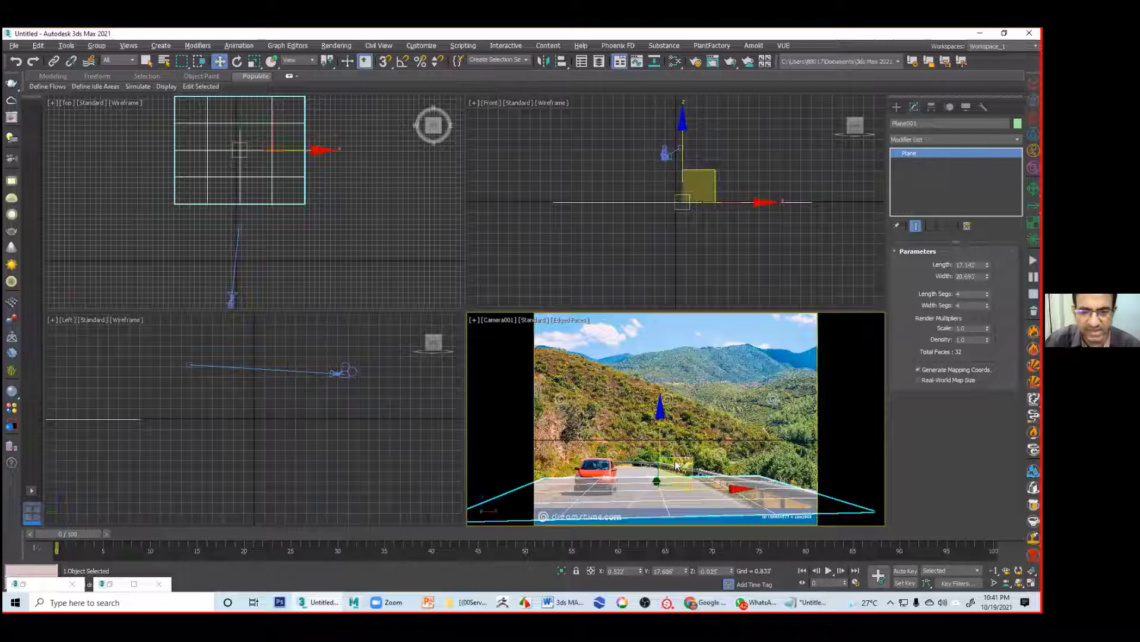
Step: Lower the ground plane about 1.3 feet and orbit the camera so the plane lies on the road
left_click_drag(659, 450, 689, 478)
left_click(1019, 583)
right_click(653, 470)
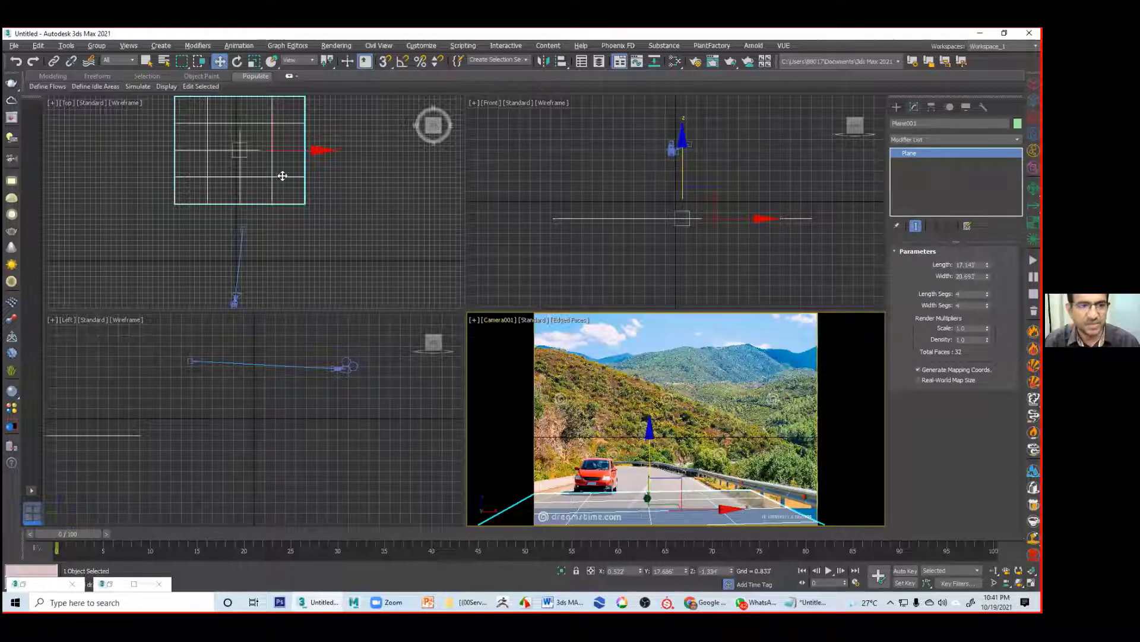
Step: Scale the ground plane along its length in the Top view until it runs into the distance and past the camera
middle_click_drag(262, 221, 265, 258)
key("r")
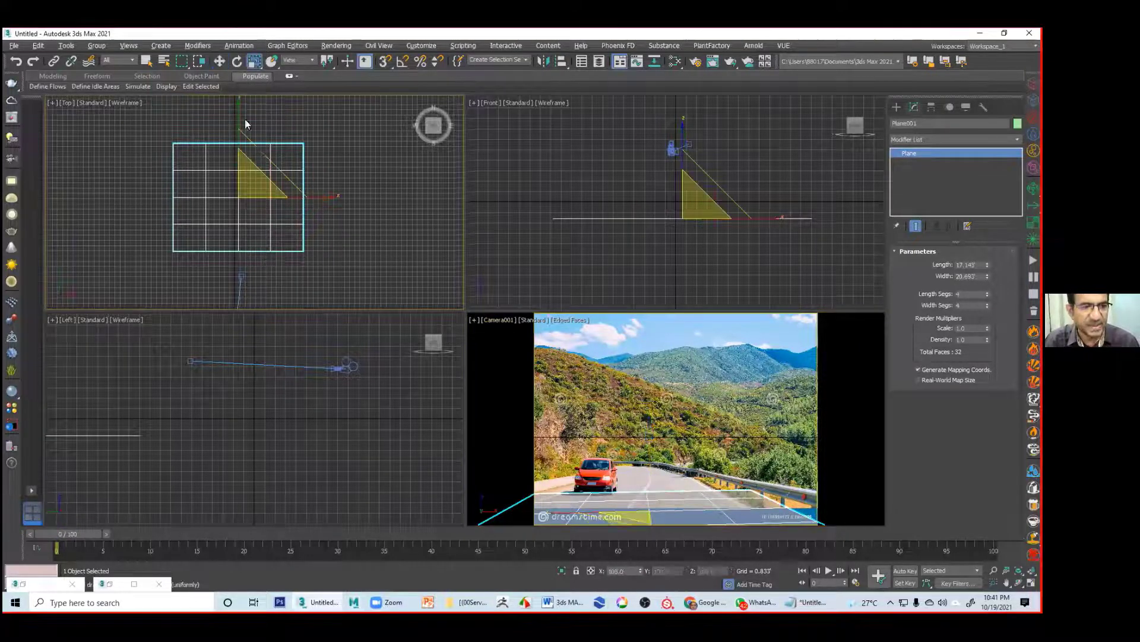
left_click_drag(234, 113, 254, 503)
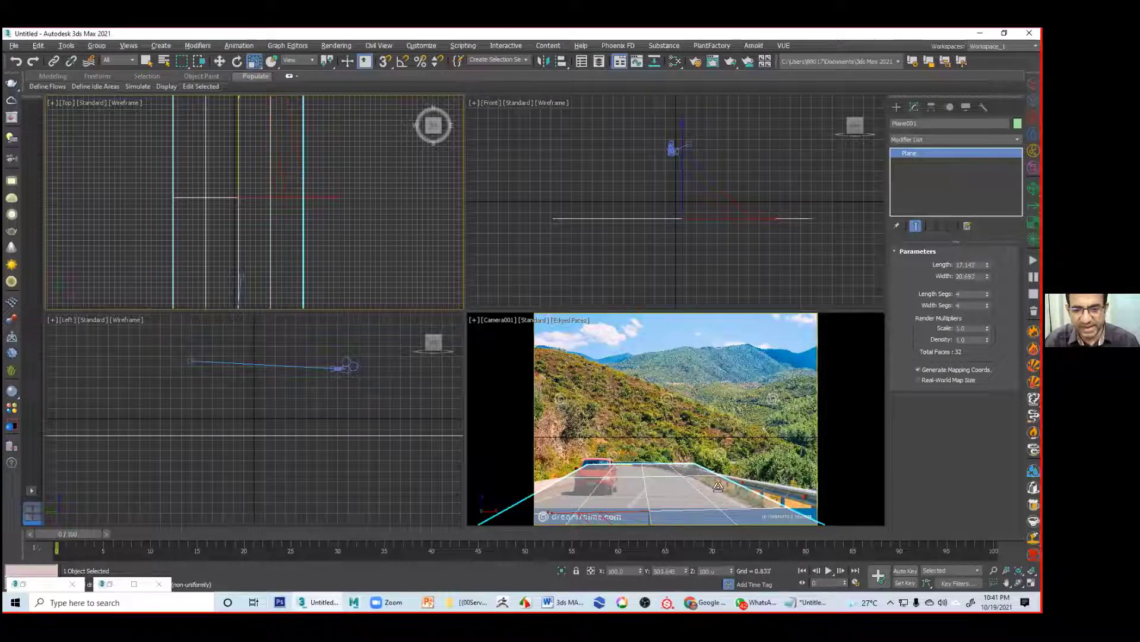
Step: Orbit and pan the camera view to line up the stretched plane with the road's edges, and deselect the plane
left_click(1018, 583)
left_click_drag(721, 455, 729, 481)
left_click_drag(667, 461, 670, 450)
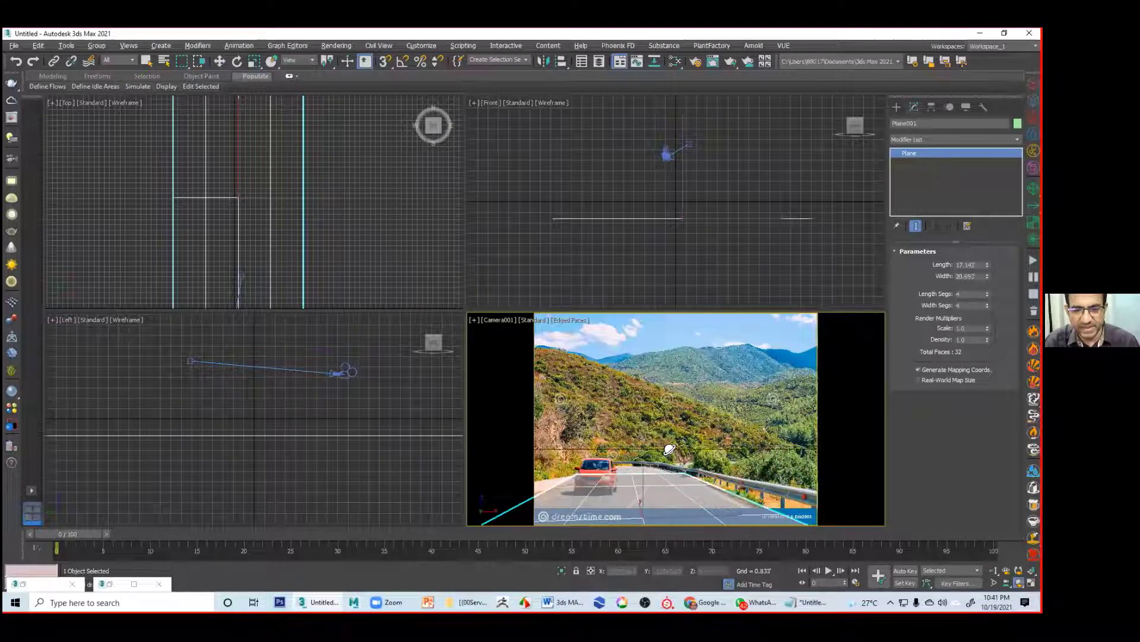
middle_click_drag(669, 492, 671, 494)
left_click_drag(670, 493, 673, 494)
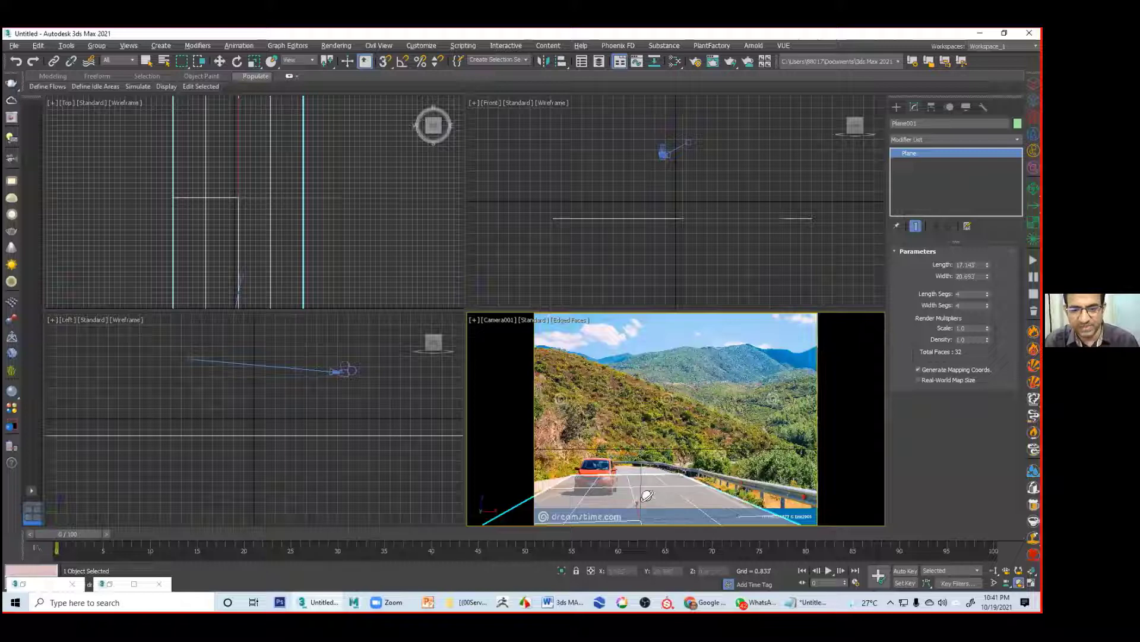
right_click(714, 435)
key("Delete")
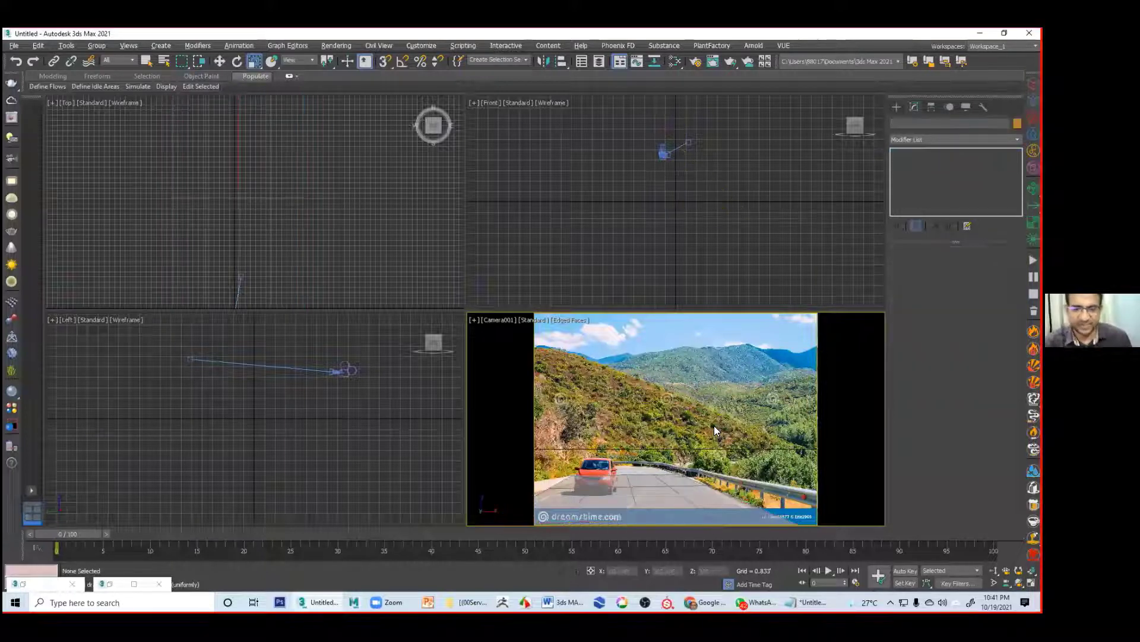
Step: Create a cylinder of about 1 foot radius and 8.1 feet height standing on the road in the camera view
left_click(896, 106)
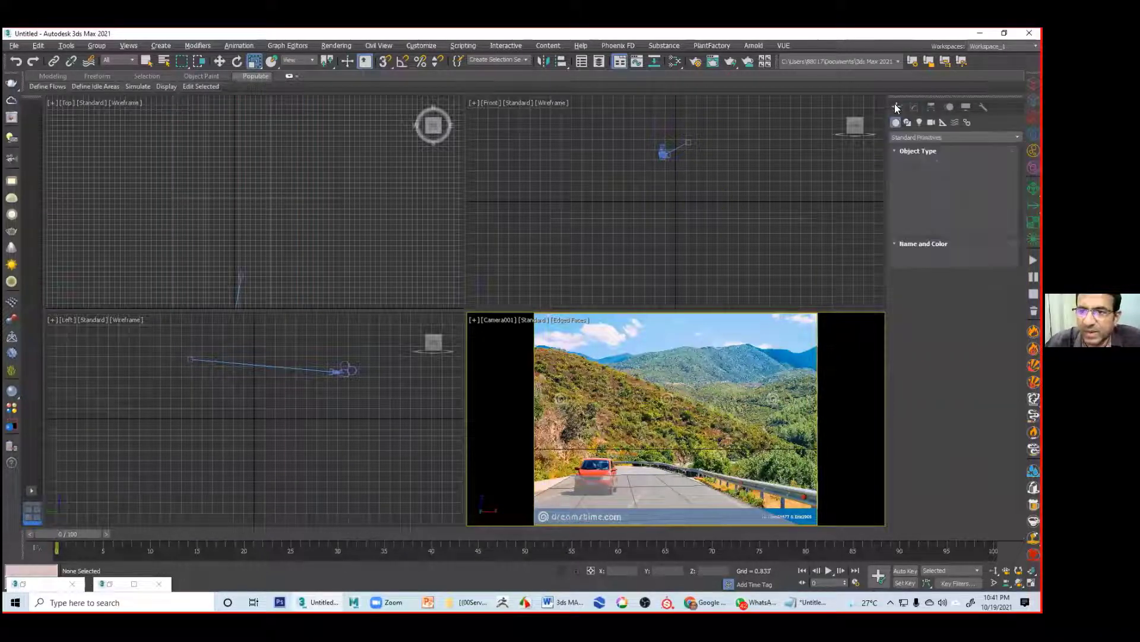
left_click(930, 195)
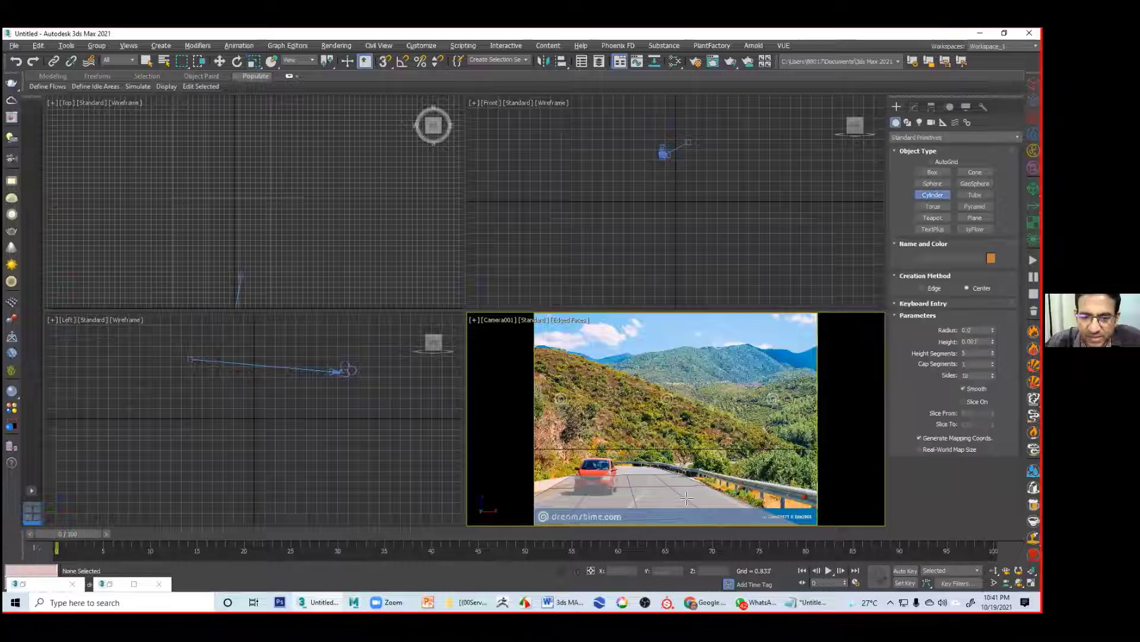
left_click_drag(686, 497, 686, 502)
right_click(685, 499)
left_click_drag(693, 485, 705, 488)
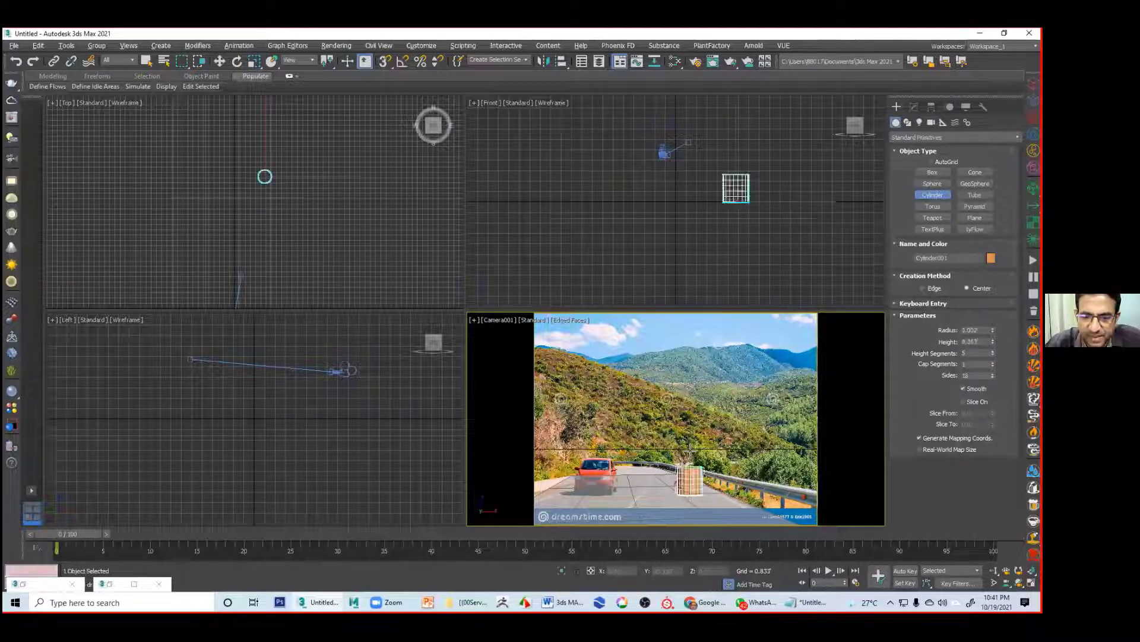
key("r")
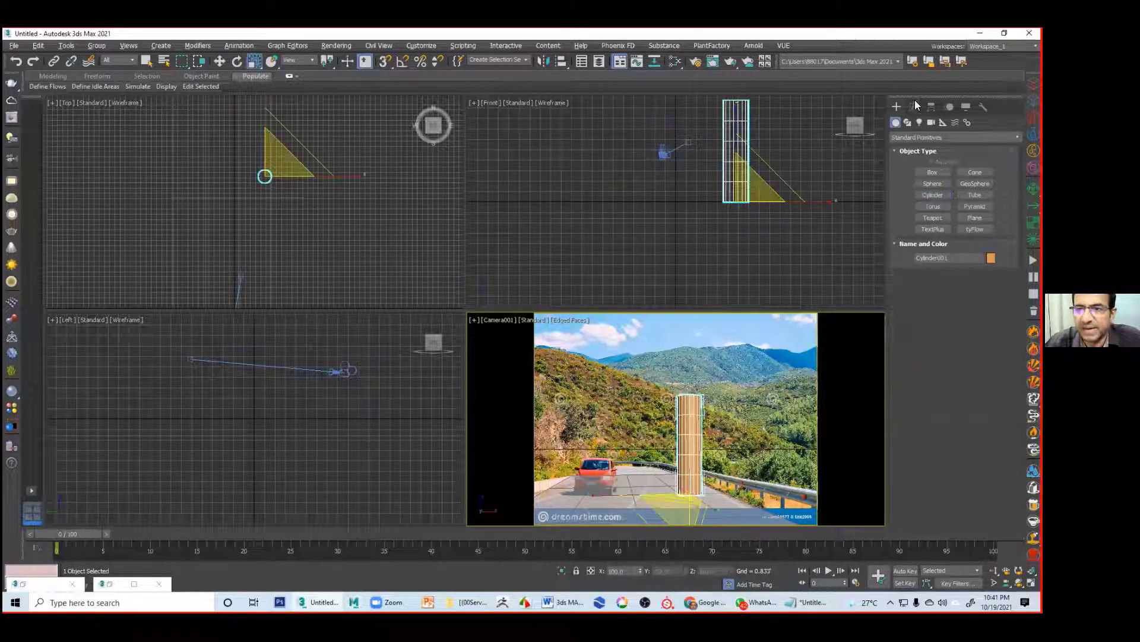
Step: Reduce the cylinder's radius to about 0.41 feet and its height to about 4.29 feet
left_click(914, 107)
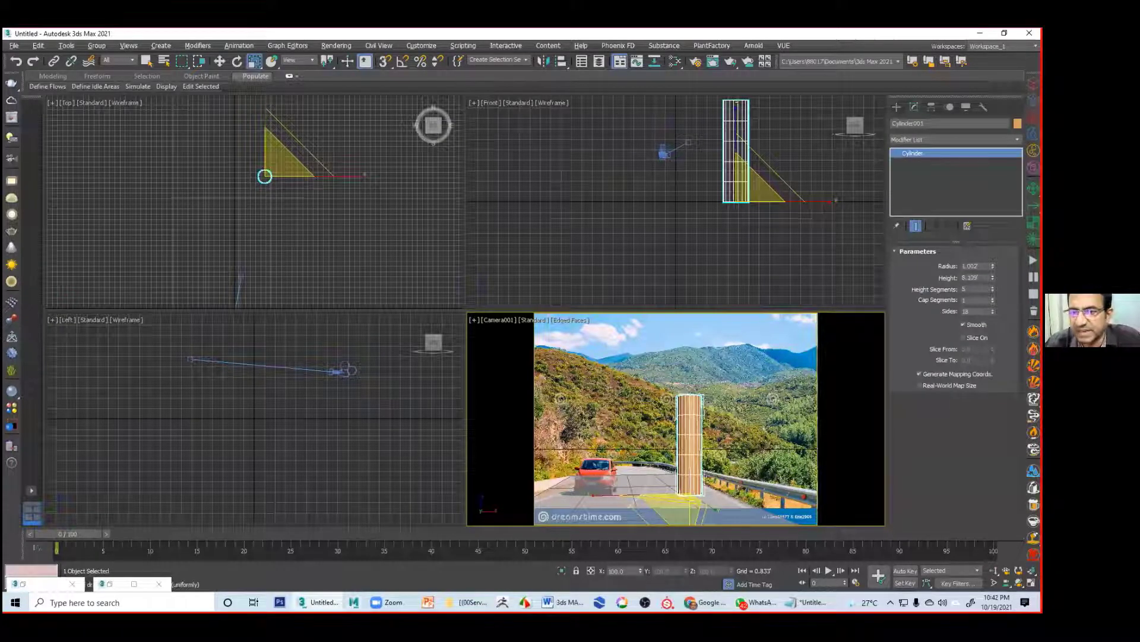
left_click_drag(993, 267, 992, 322)
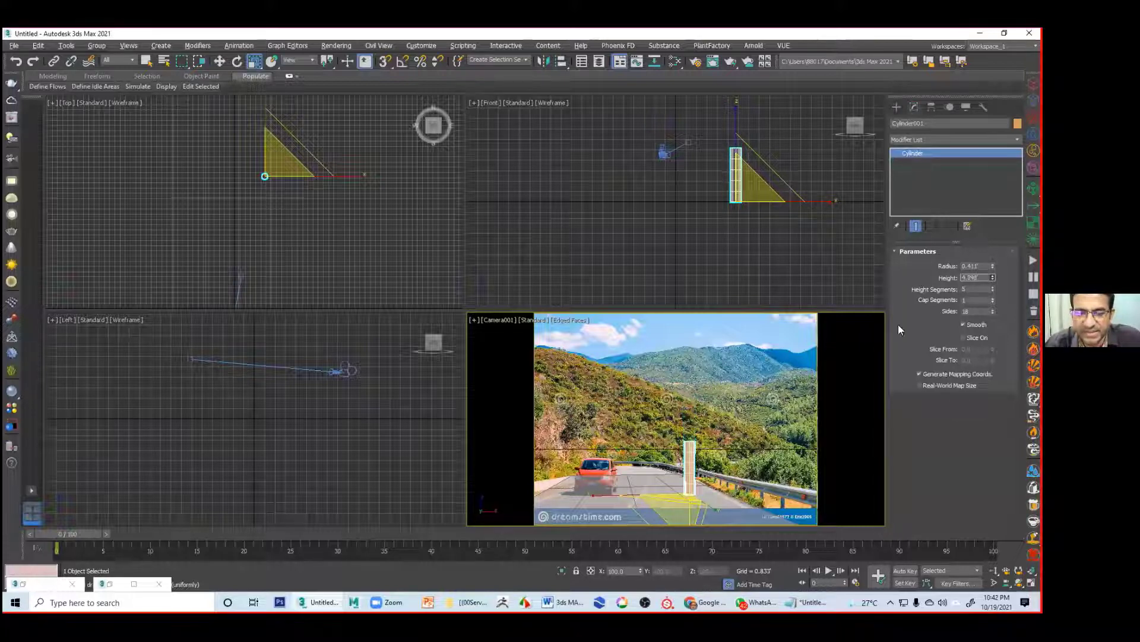
left_click(883, 446)
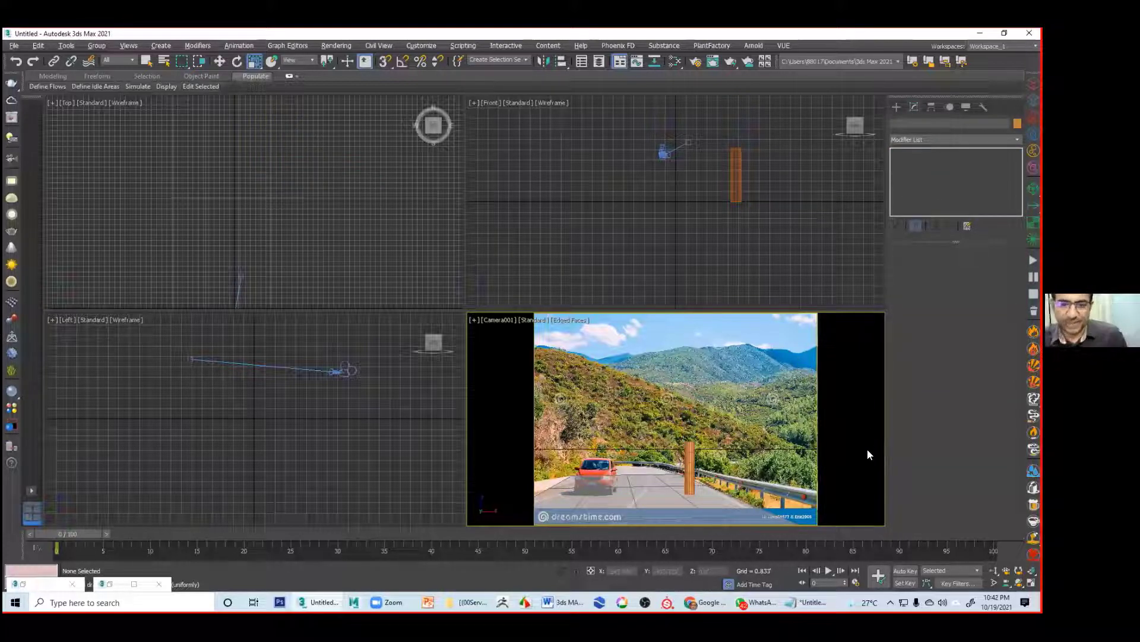
Step: Move the cylinder toward the camera along the road in the Top view
left_click(694, 478)
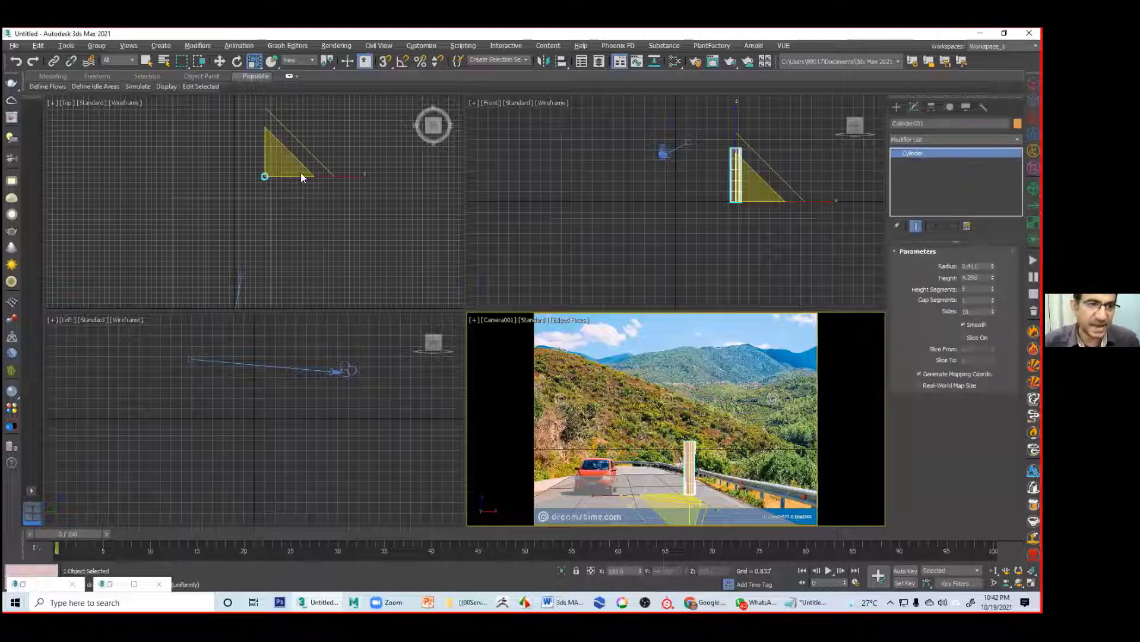
left_click(220, 61)
left_click_drag(264, 133, 261, 152)
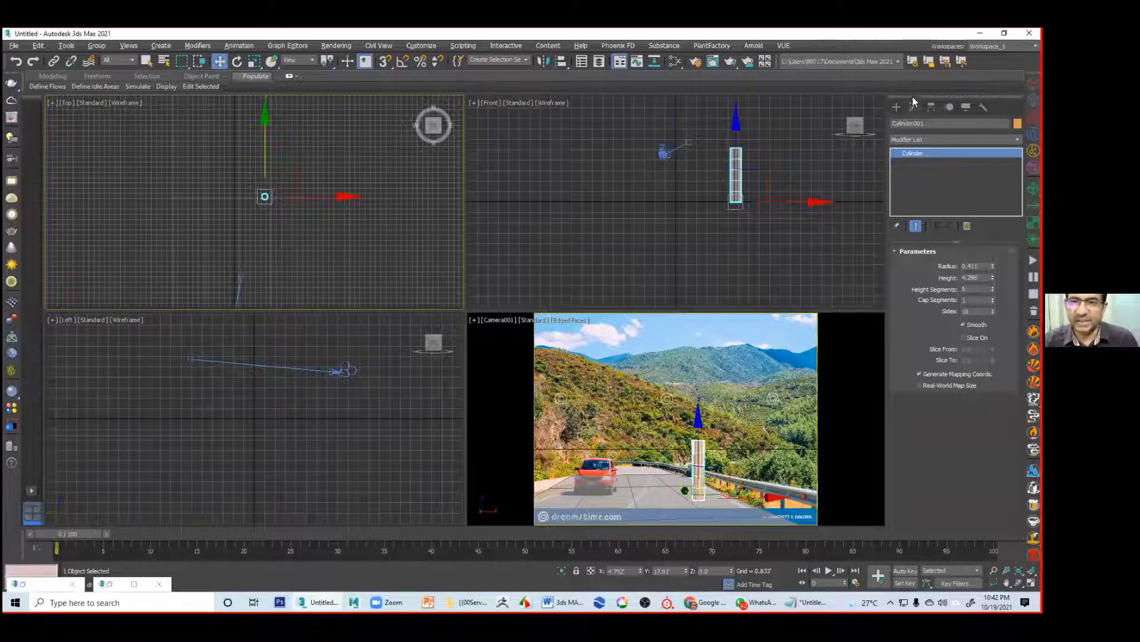
Step: Switch light creation from Photometric to Standard lights
left_click(897, 107)
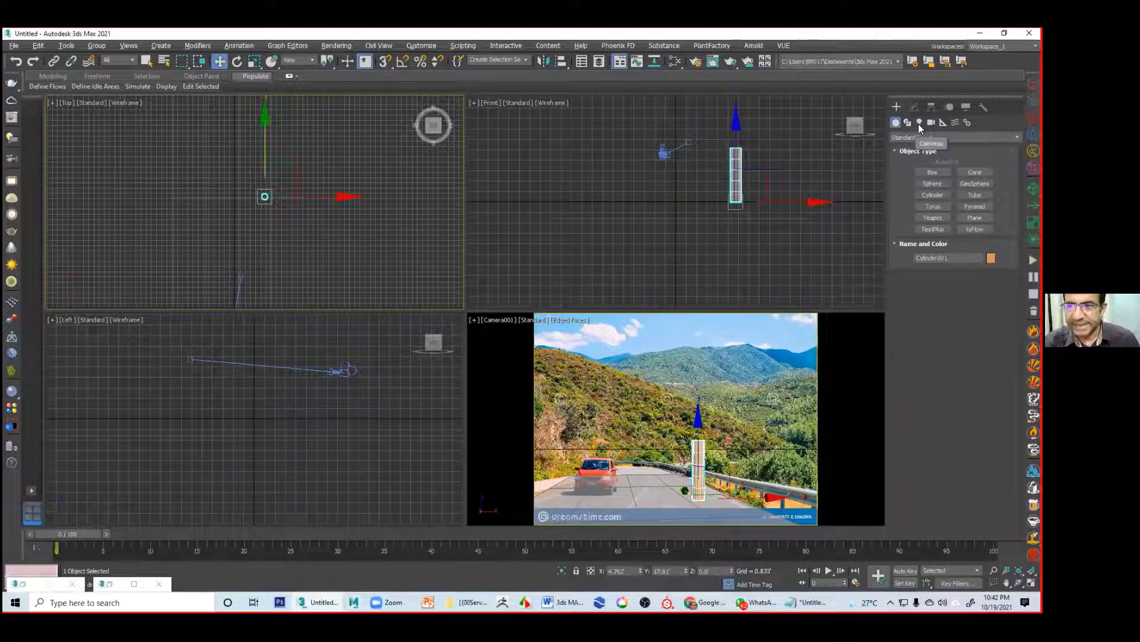
left_click(920, 122)
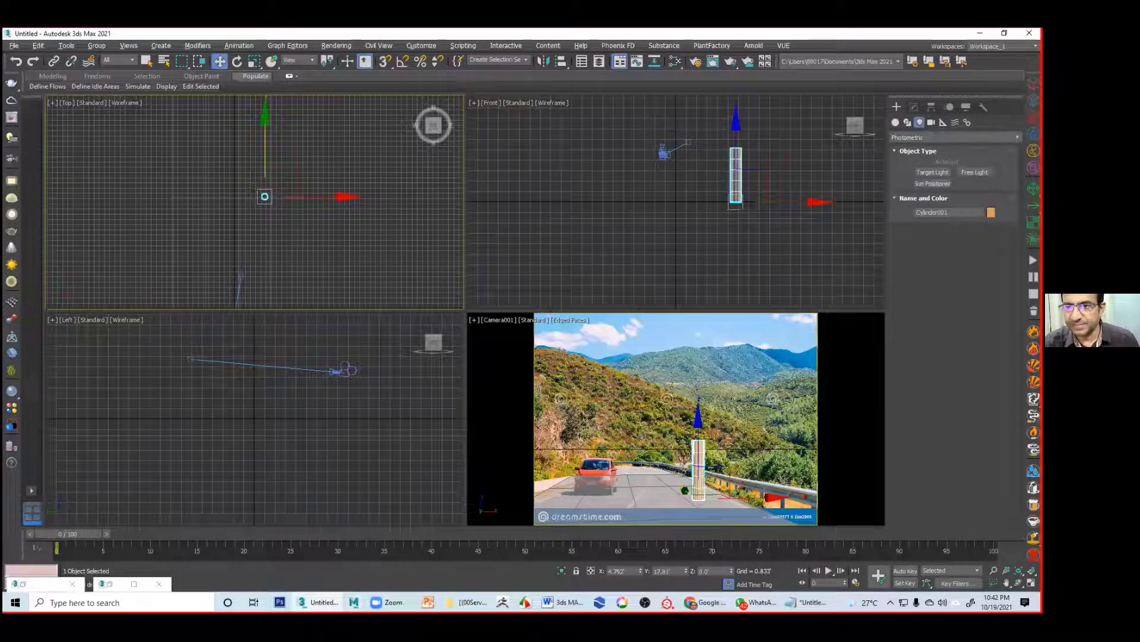
left_click(919, 137)
left_click(910, 158)
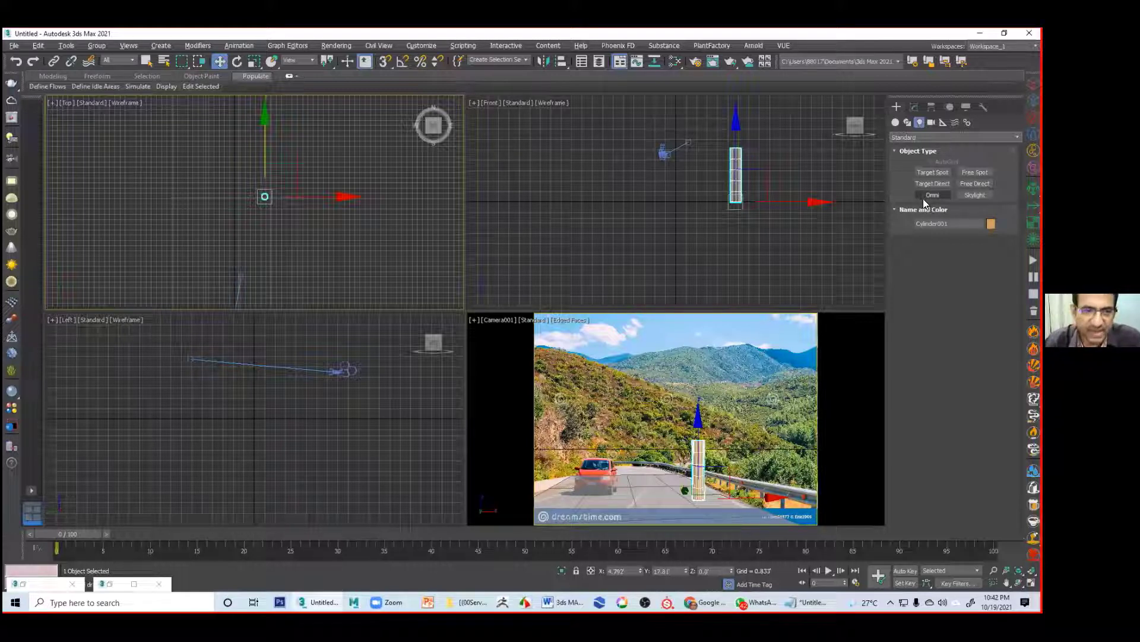
middle_click_drag(290, 423, 282, 463)
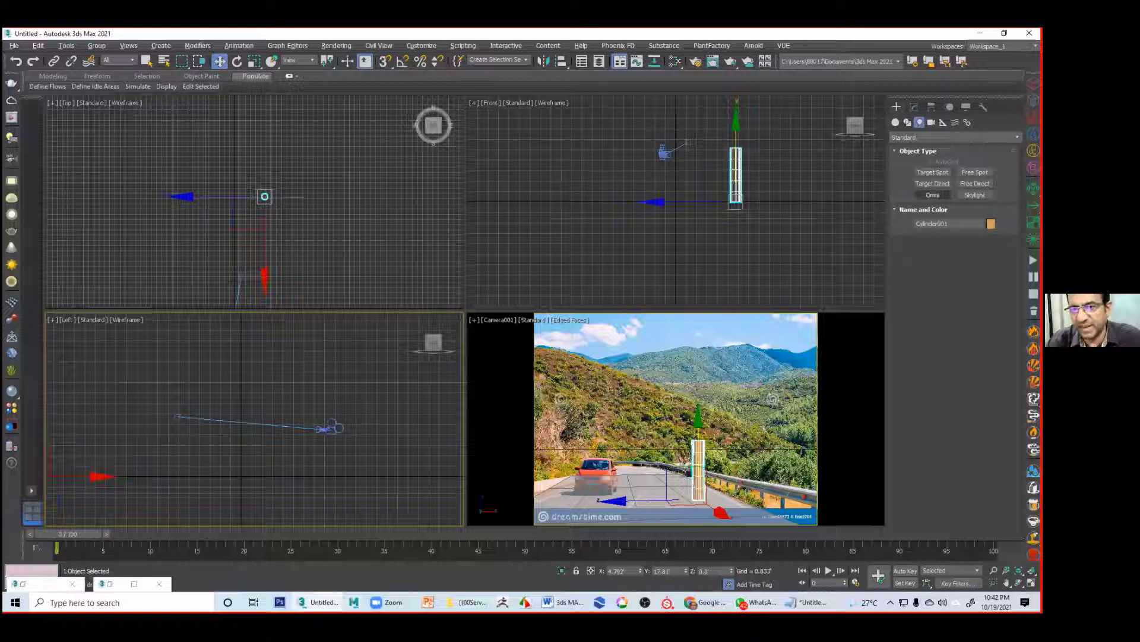
left_click(916, 196)
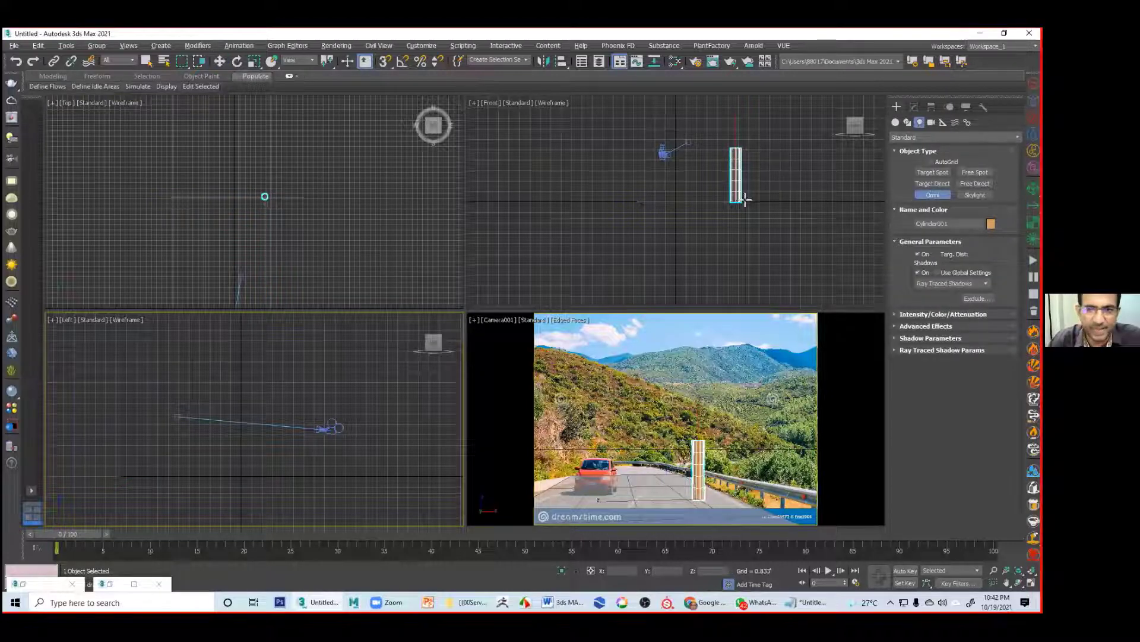
right_click(792, 165)
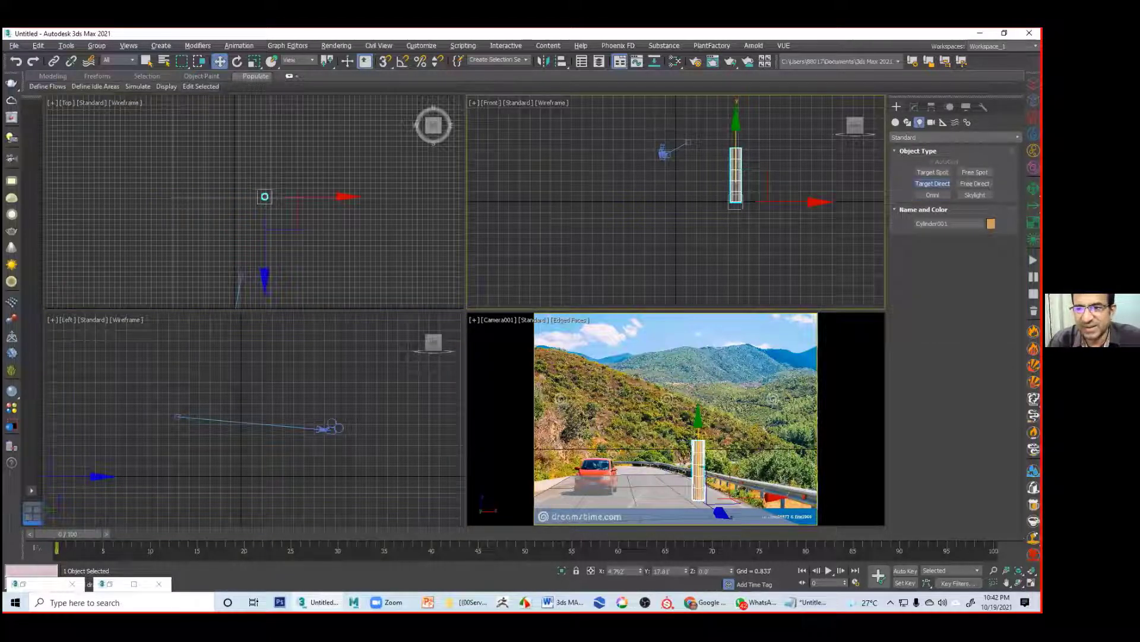
Step: Create a Target Direct light in the Top view, starting about 21.6 feet beside the cylinder and targeted at it
left_click(933, 183)
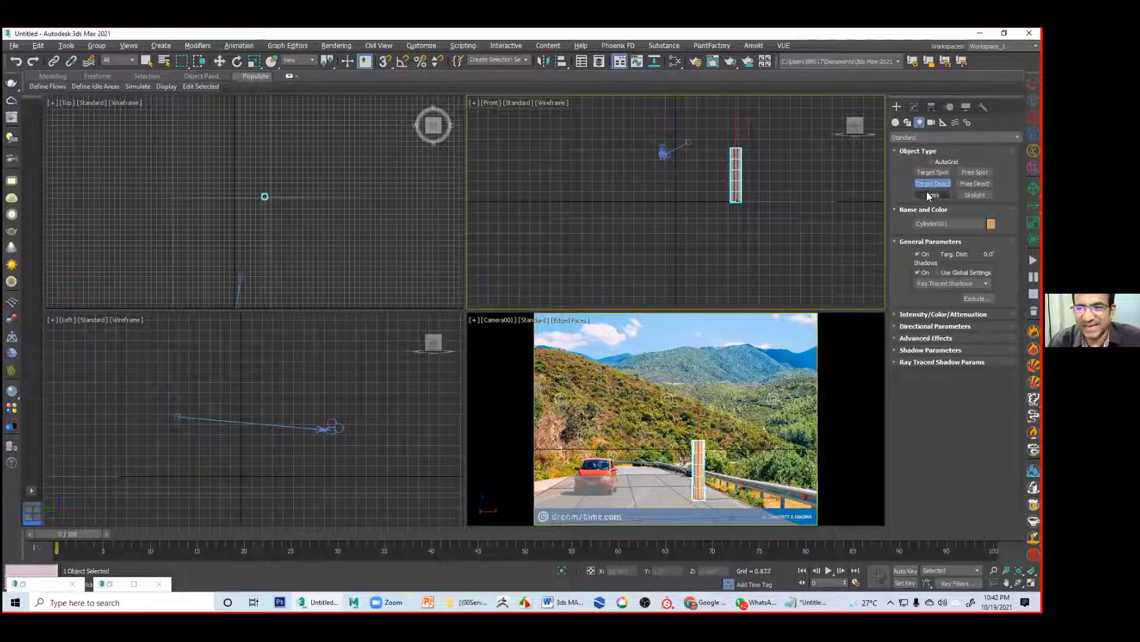
mouse_move(330, 221)
middle_mouse_down()
mouse_move(324, 234)
mouse_move(377, 208)
mouse_move(318, 212)
middle_mouse_up()
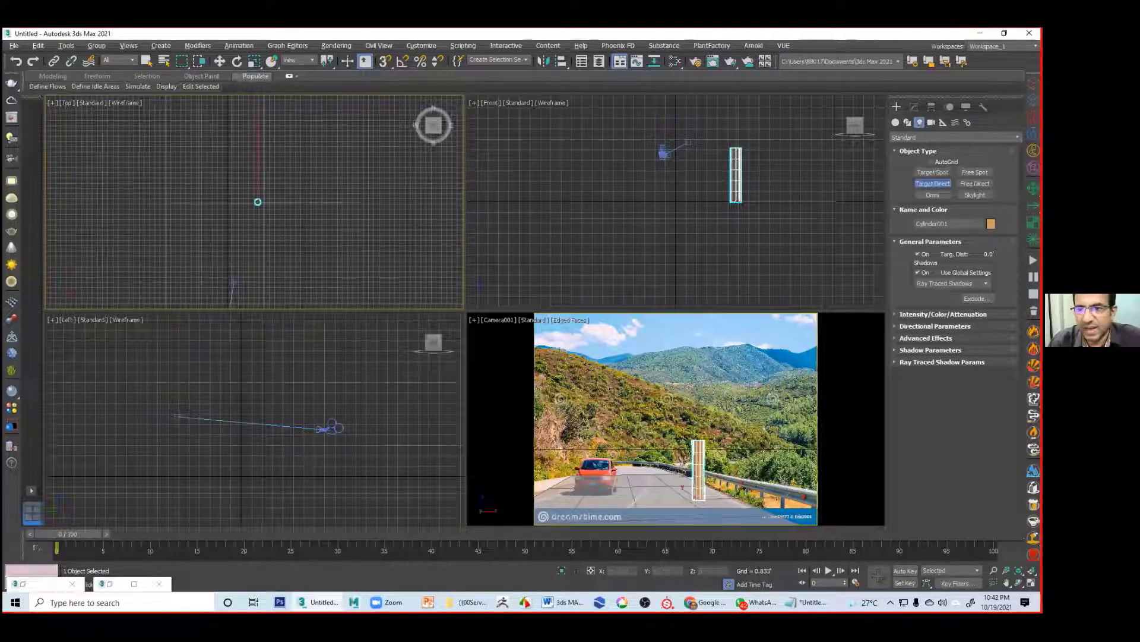
left_click_drag(384, 198, 257, 203)
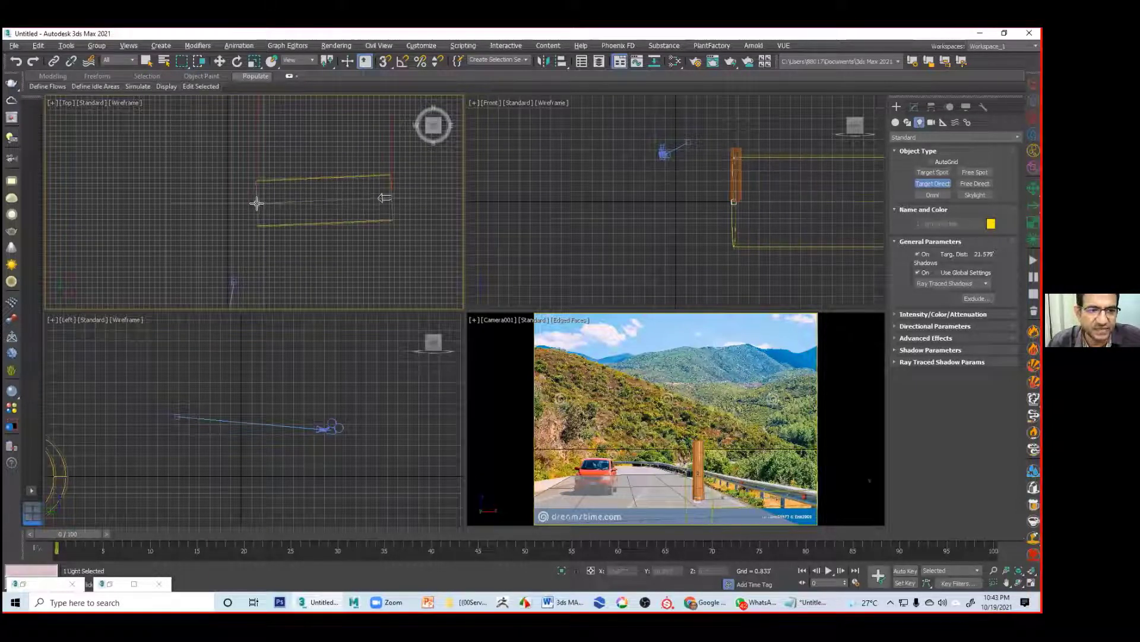
right_click(340, 235)
Step: Raise the directional light high above the ground in the Front view and shift it toward the cylinder for a steep sun angle
middle_click_drag(798, 217, 596, 228)
scroll(596, 228, "down", 4)
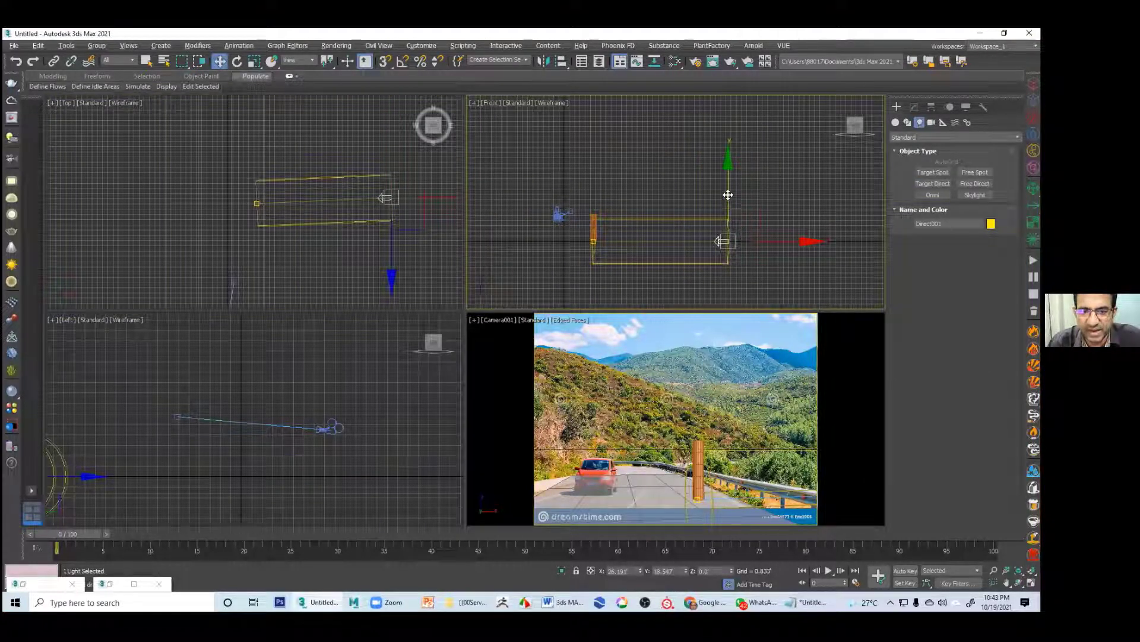
left_click_drag(728, 197, 728, 59)
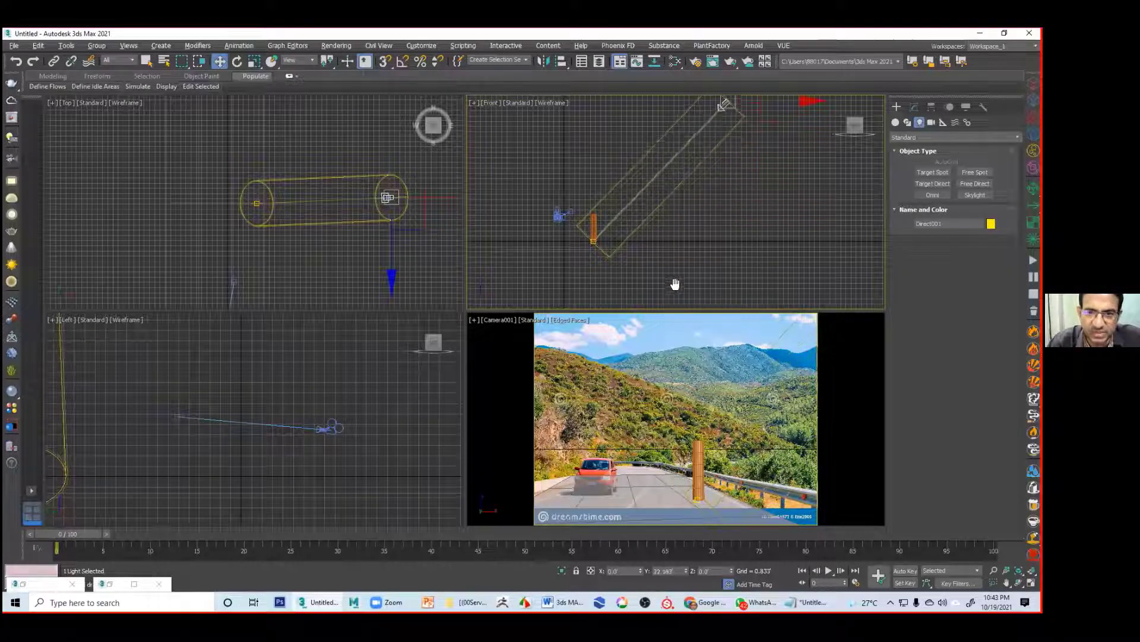
middle_click_drag(762, 106, 767, 139)
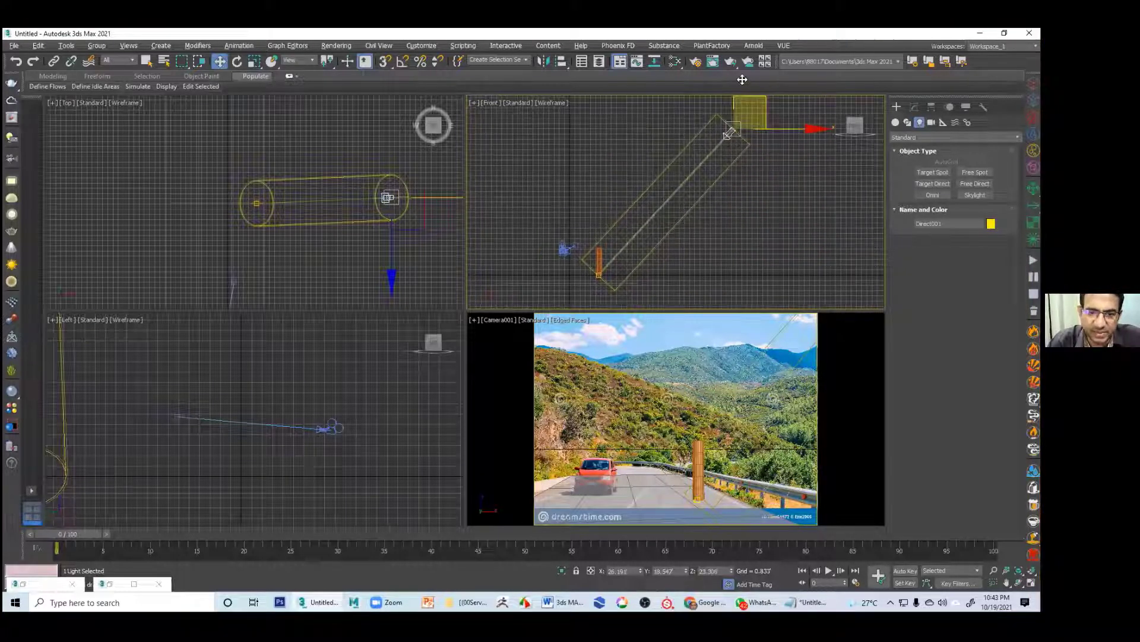
left_click_drag(738, 68, 733, 71)
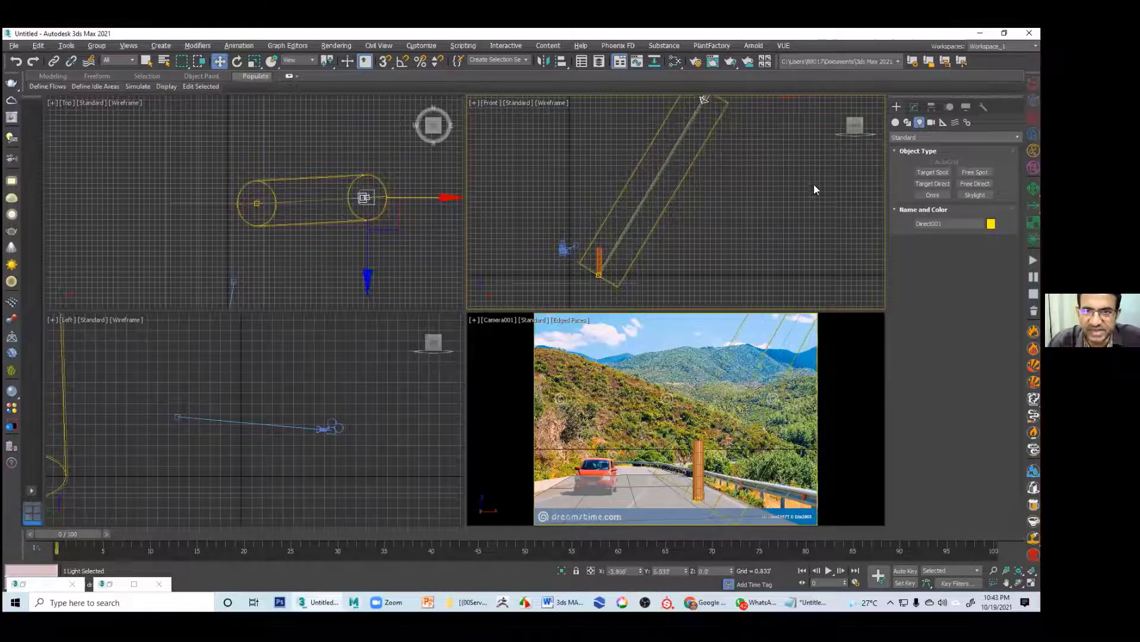
Step: Render the camera view to check the cylinder's lighting and shadow, and open the directional light's parameters
right_click(497, 407)
key("shift+q")
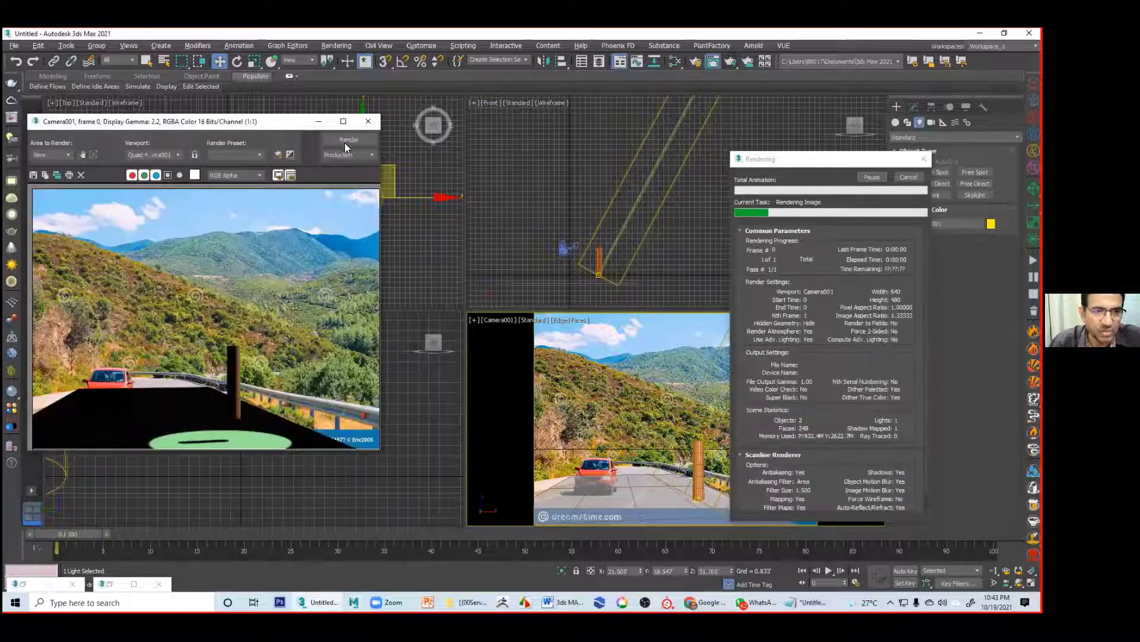
left_click(713, 61)
left_click(914, 107)
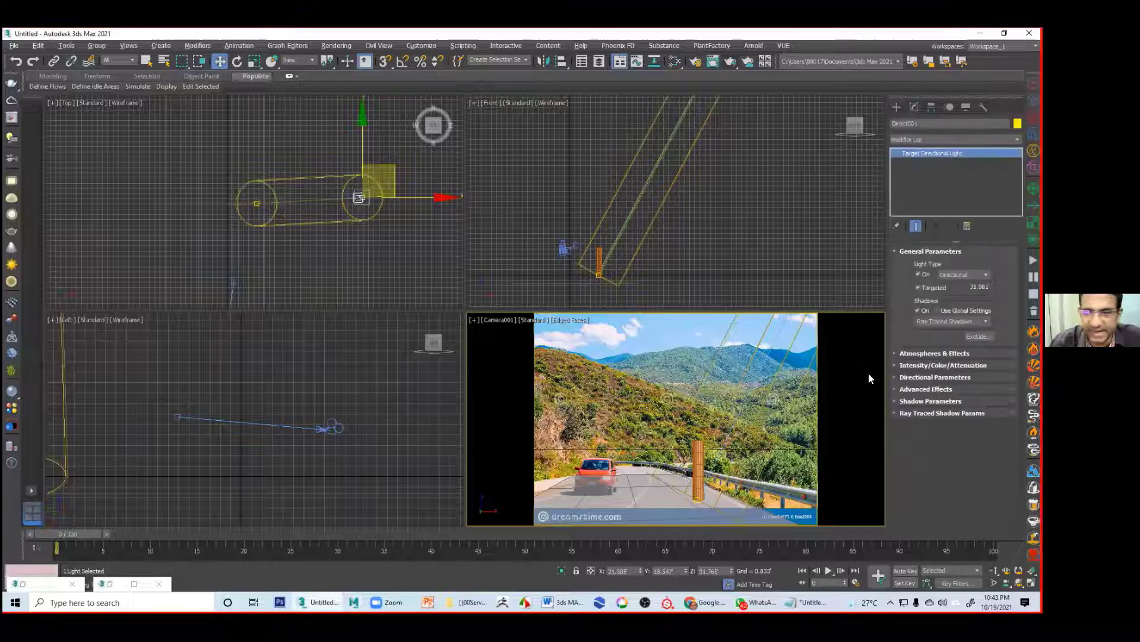
Step: Widen the directional light's Hotspot/Beam well beyond the cylinder and render the camera view
left_click(929, 377)
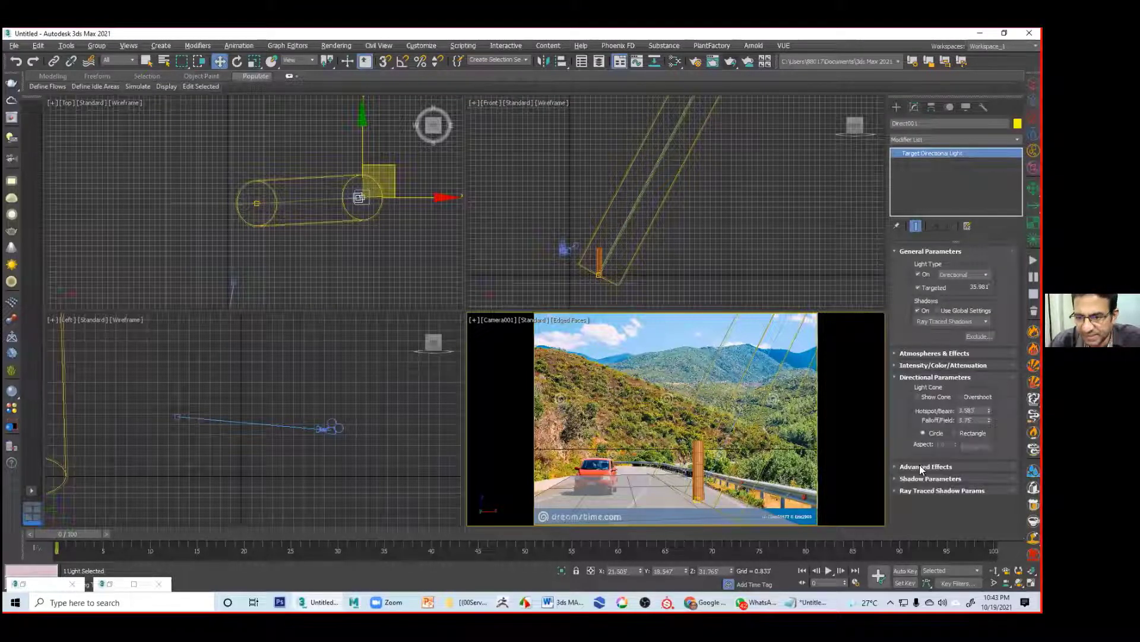
left_click_drag(989, 409, 990, 274)
left_click(754, 363)
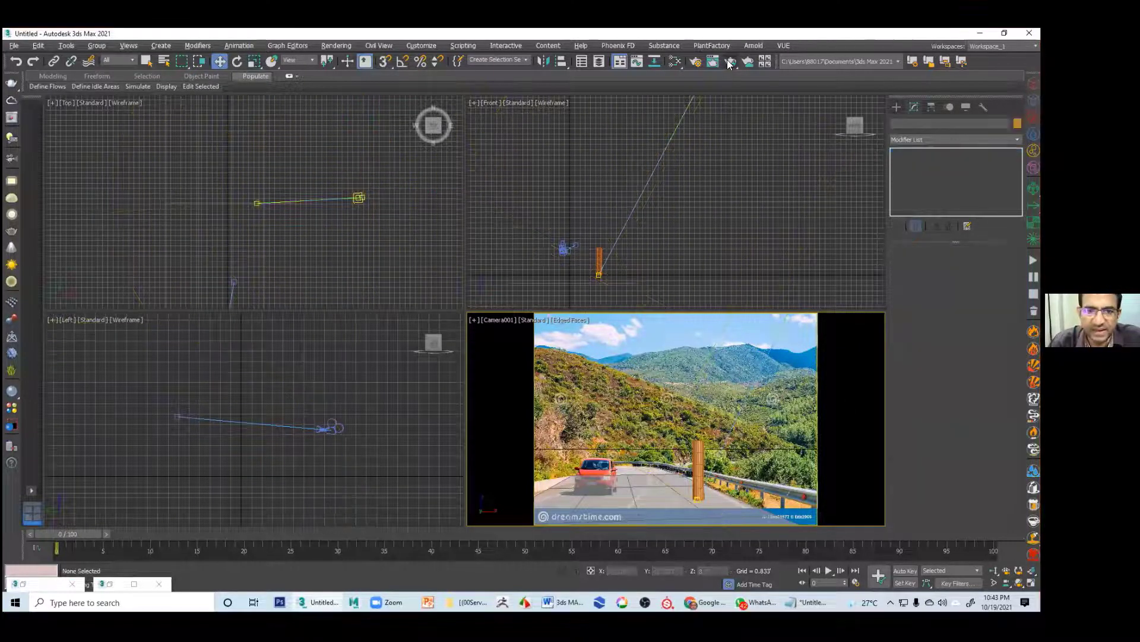
left_click(730, 61)
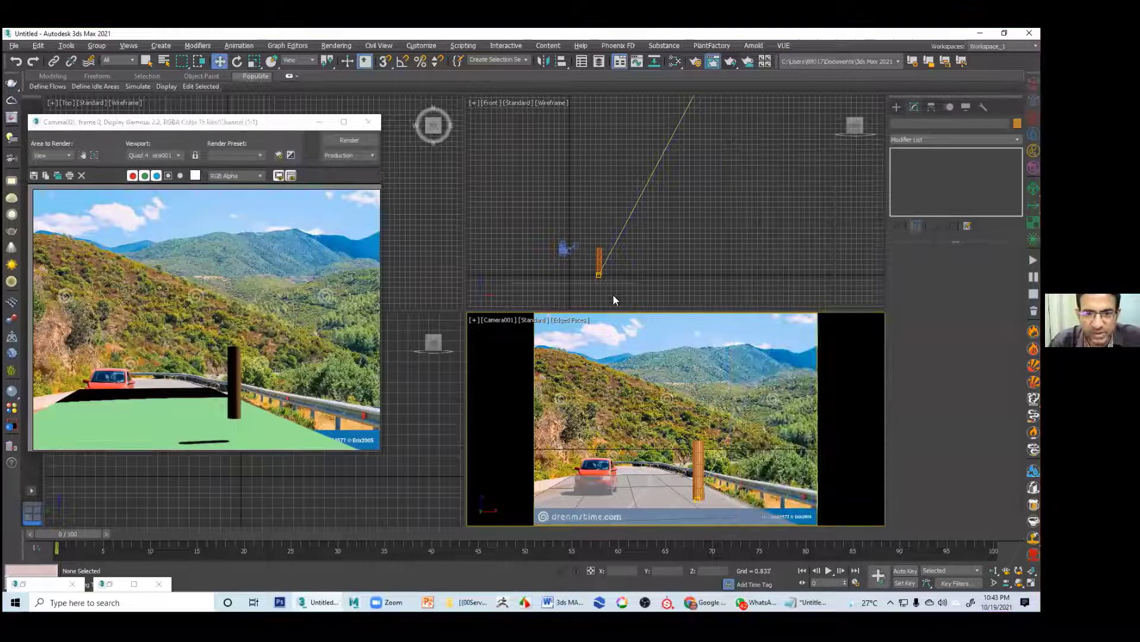
Step: Lower the cylinder in the Front view to about Z -1.3' so its base rests on the ground plane
middle_click_drag(597, 169, 619, 98)
left_click(615, 208)
scroll(615, 220, "up", 3)
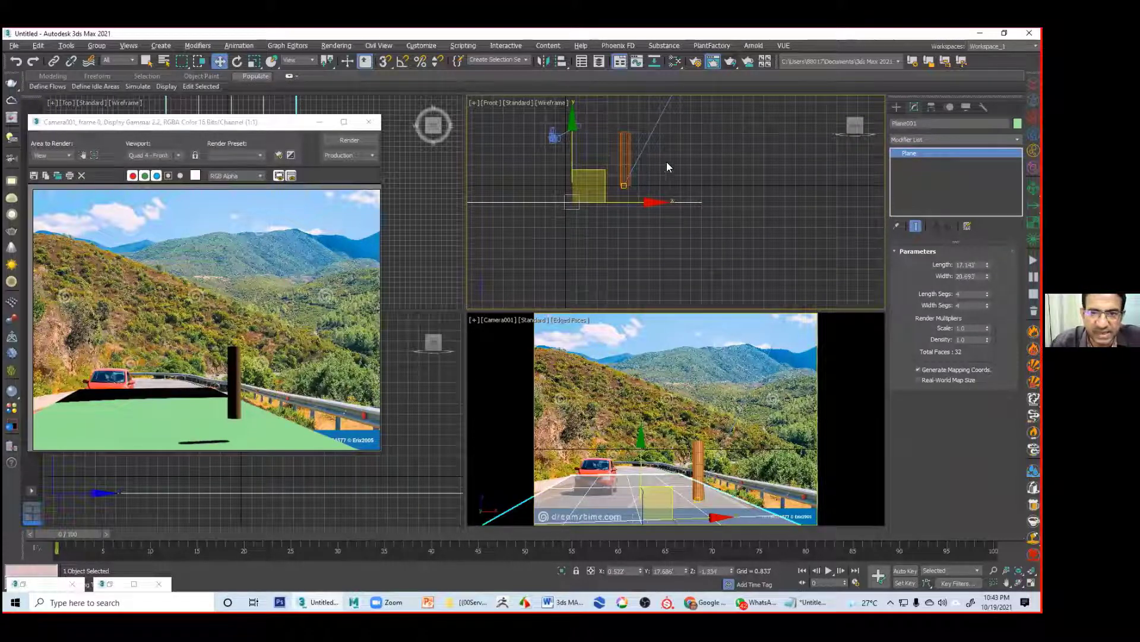
key("Delete")
left_click(626, 142)
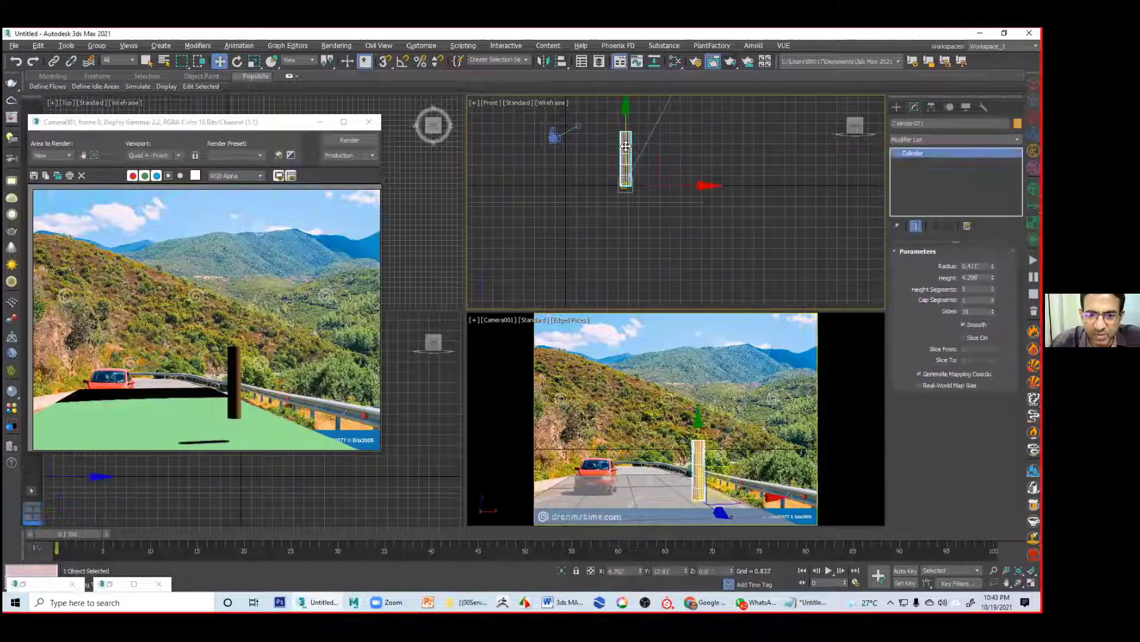
left_click_drag(628, 140, 630, 154)
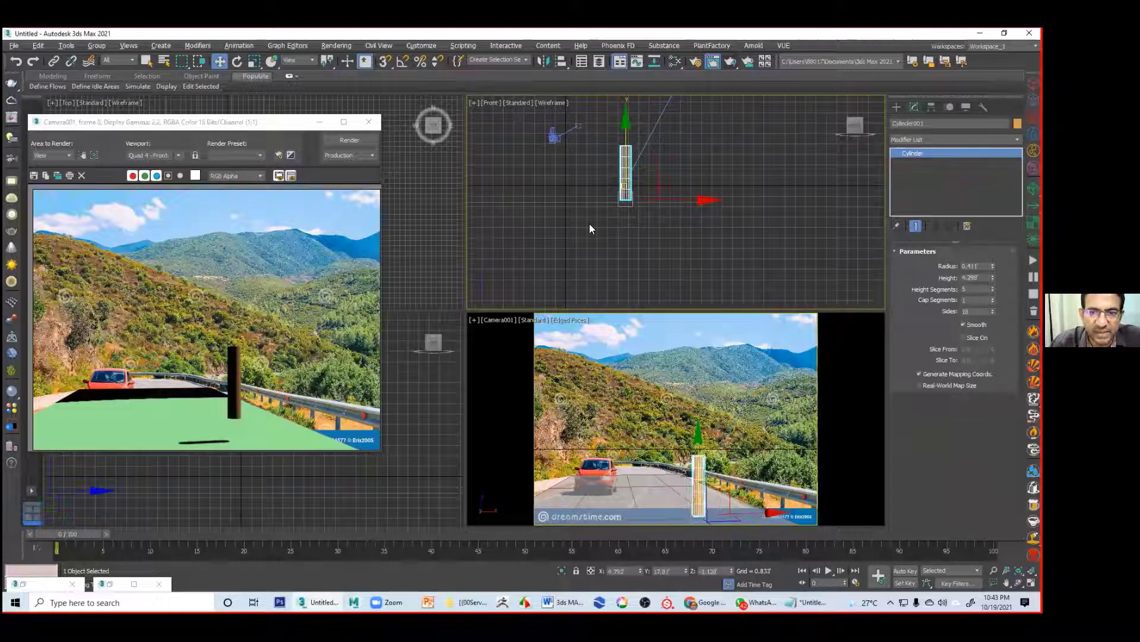
scroll(589, 224, "up", 6)
middle_click_drag(605, 240, 599, 253)
left_click(664, 199)
left_click(676, 160)
left_click_drag(676, 160, 677, 171)
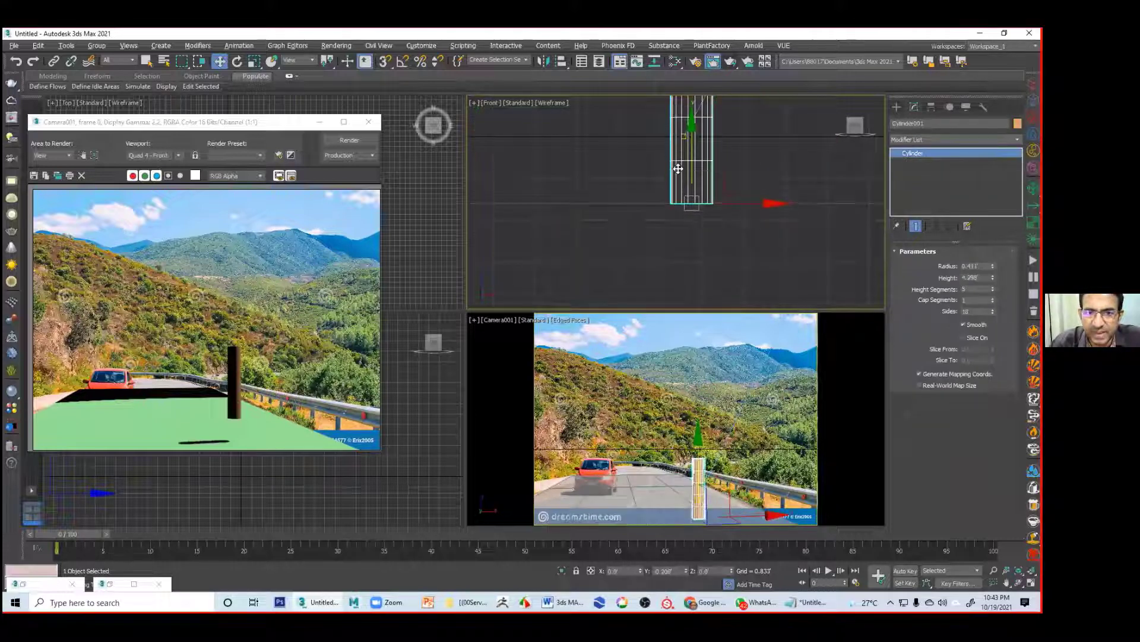
Step: Move the cylinder about 7.6' farther from the camera in the Top view and render the camera view again
left_click_drag(278, 124, 268, 381)
middle_click_drag(257, 253, 257, 254)
middle_click_drag(266, 189, 262, 211)
left_click_drag(255, 176, 255, 126)
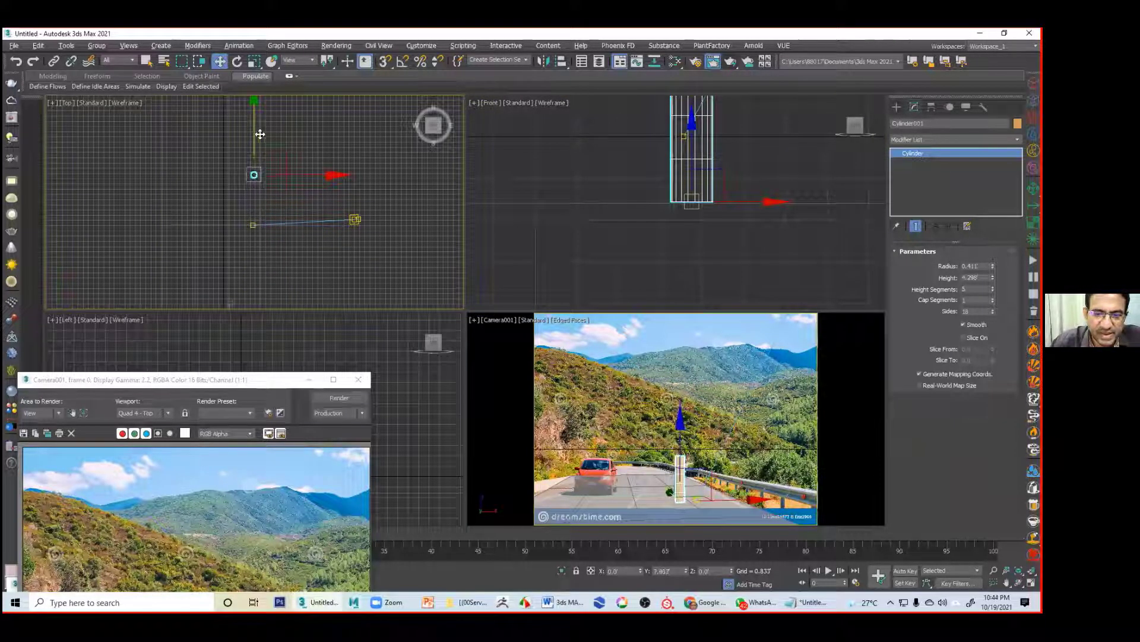
left_click(258, 382)
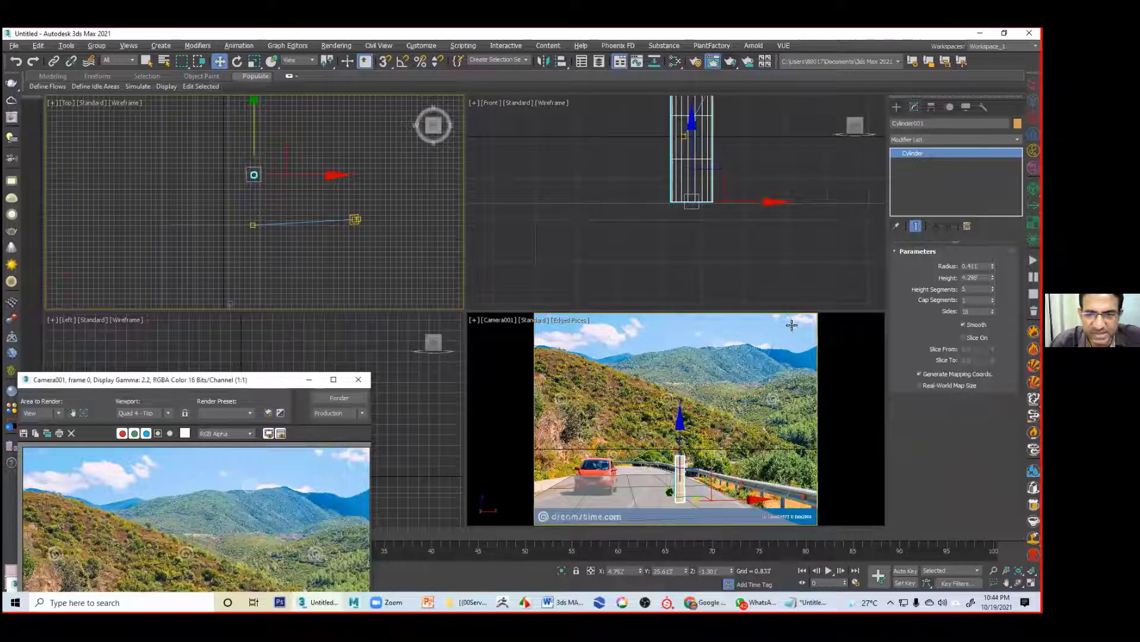
left_click(844, 330)
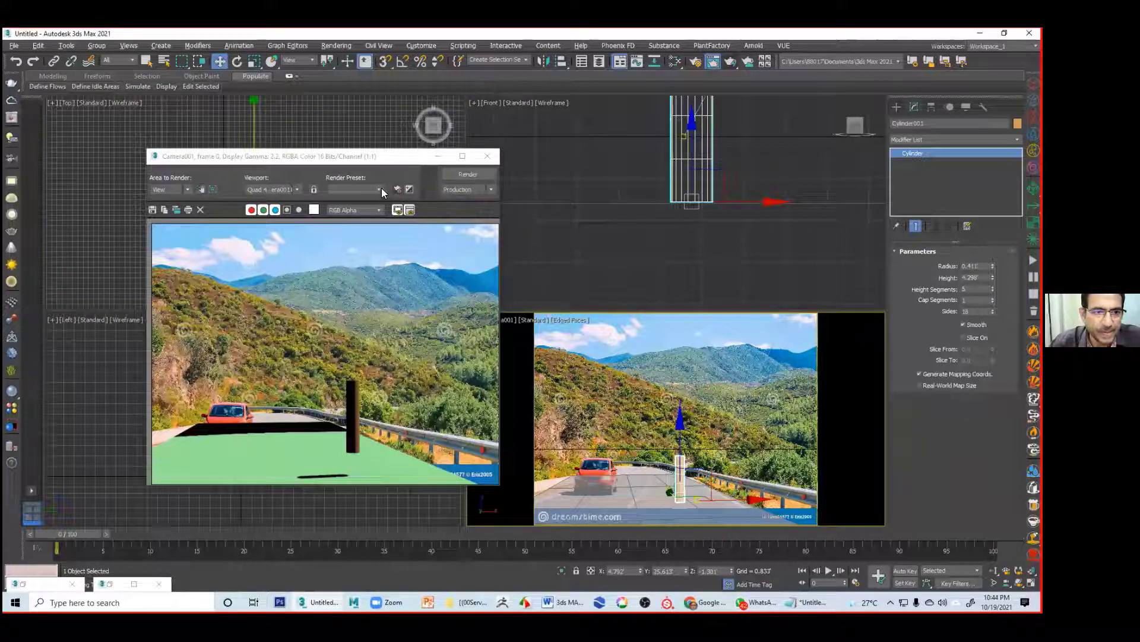
left_click(468, 176)
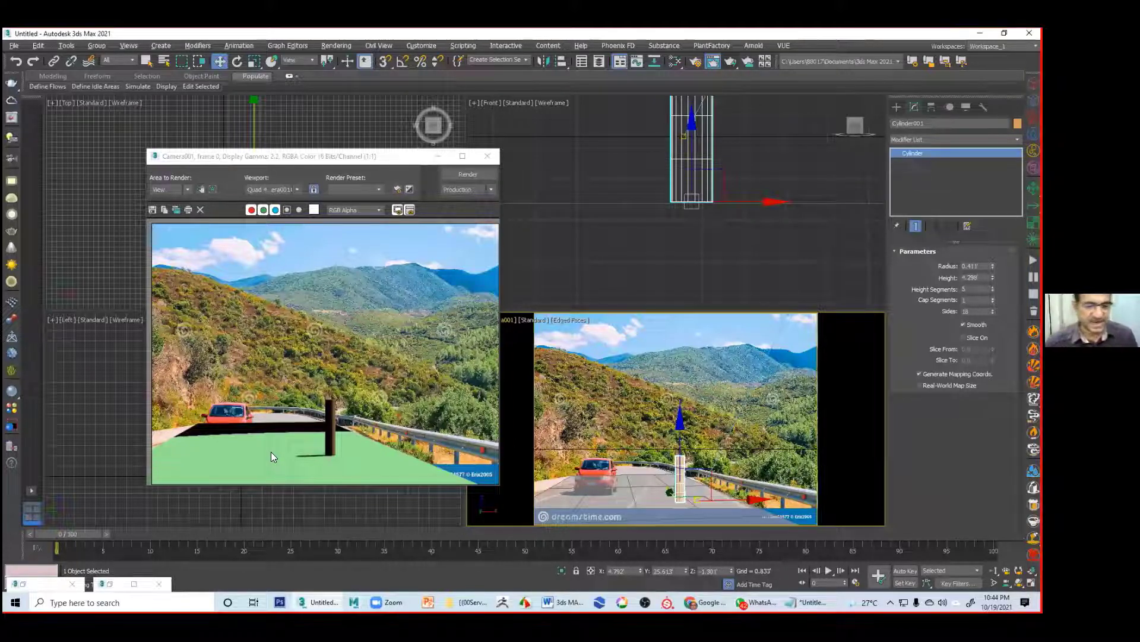
Step: Pull the ground plane toward the camera in the Top view to about Y -6.6', re-rendering the camera view along the way
left_click(359, 157)
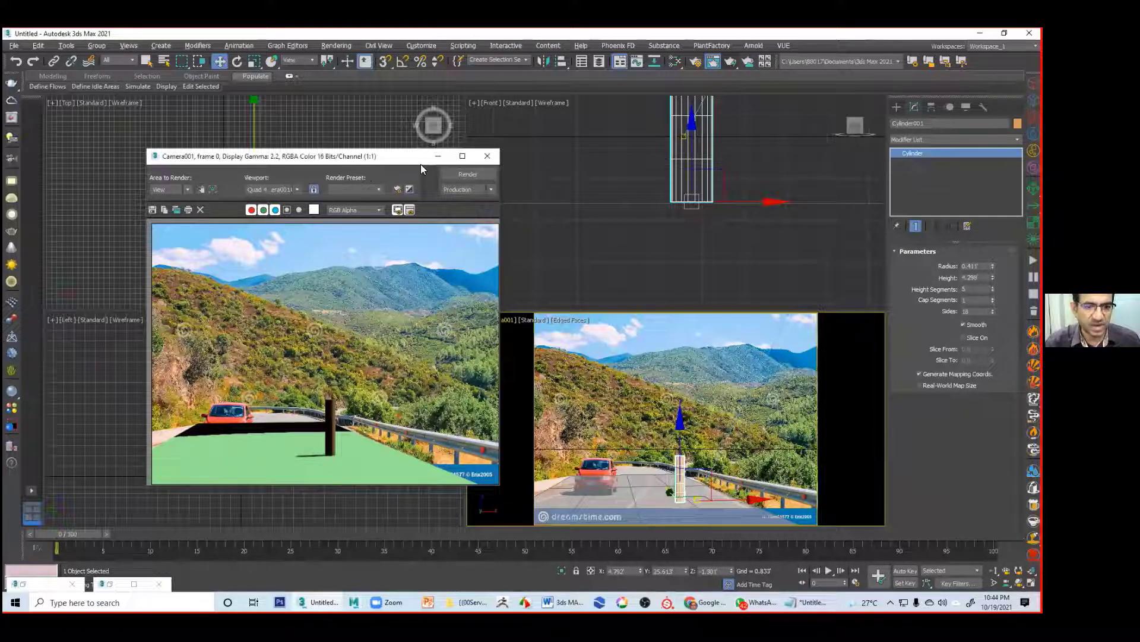
left_click_drag(421, 160, 739, 142)
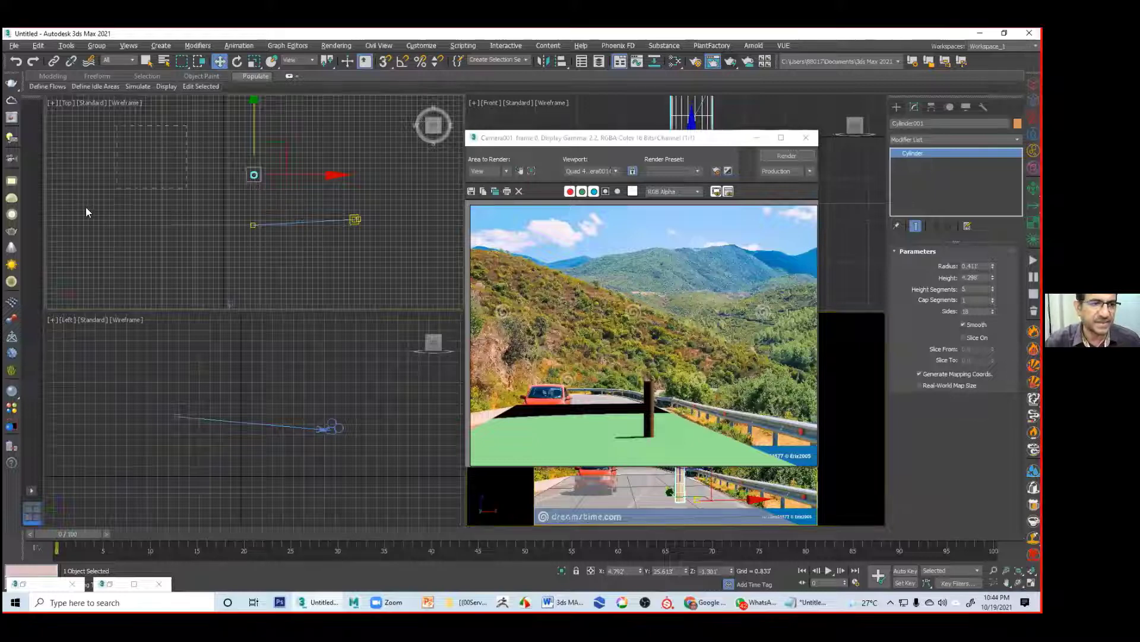
left_click_drag(187, 125, 91, 203)
left_click_drag(227, 169, 229, 212)
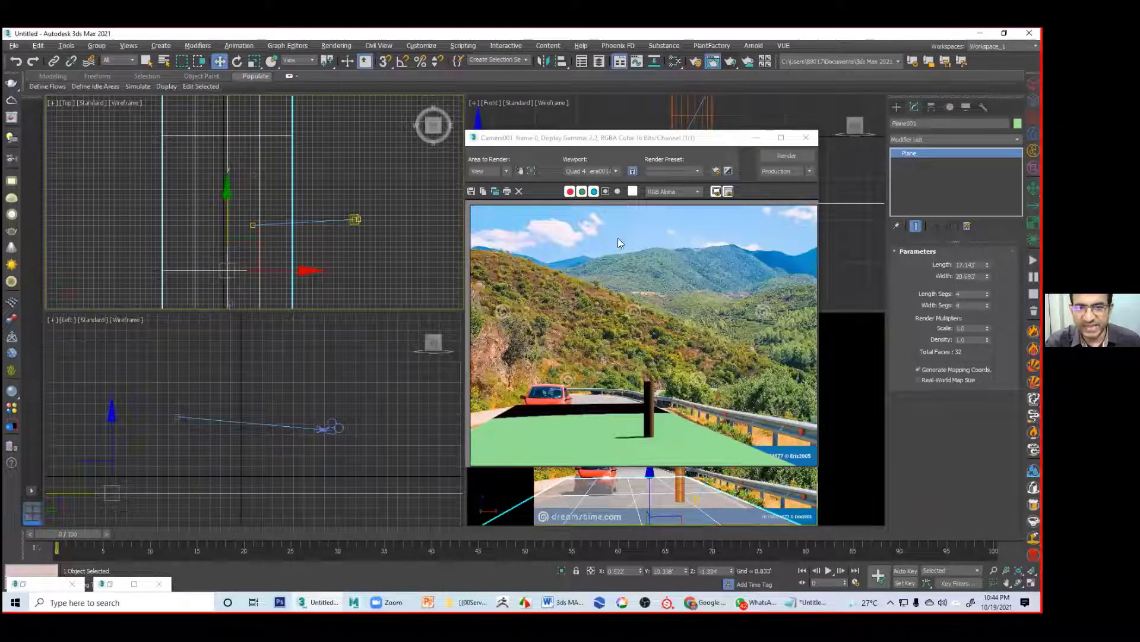
left_click(787, 156)
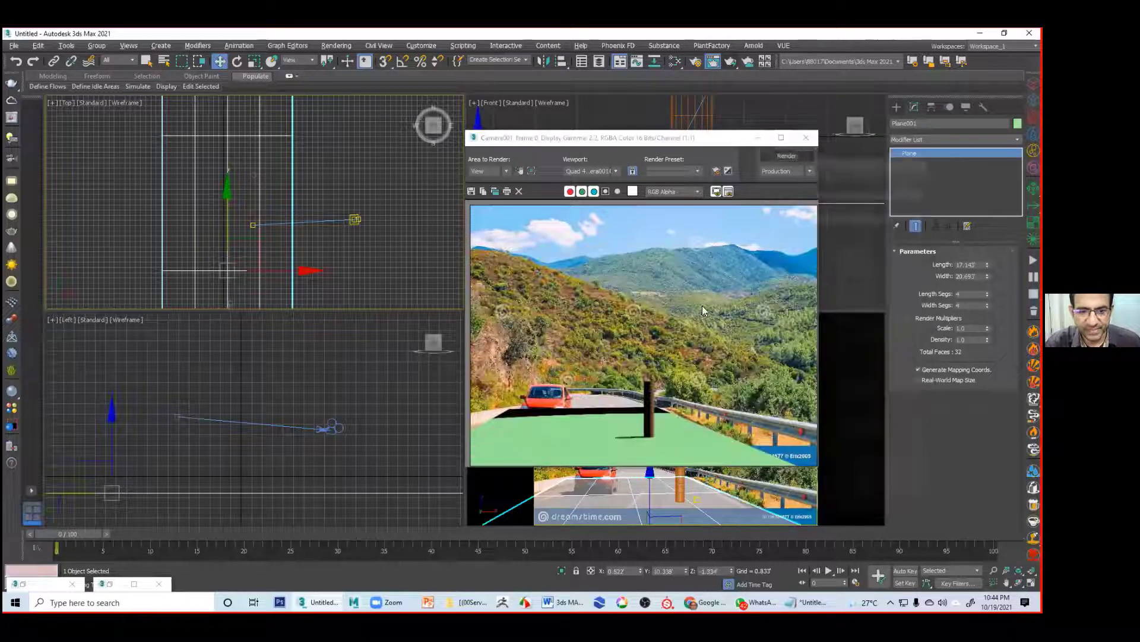
left_click_drag(227, 202, 228, 304)
left_click(787, 158)
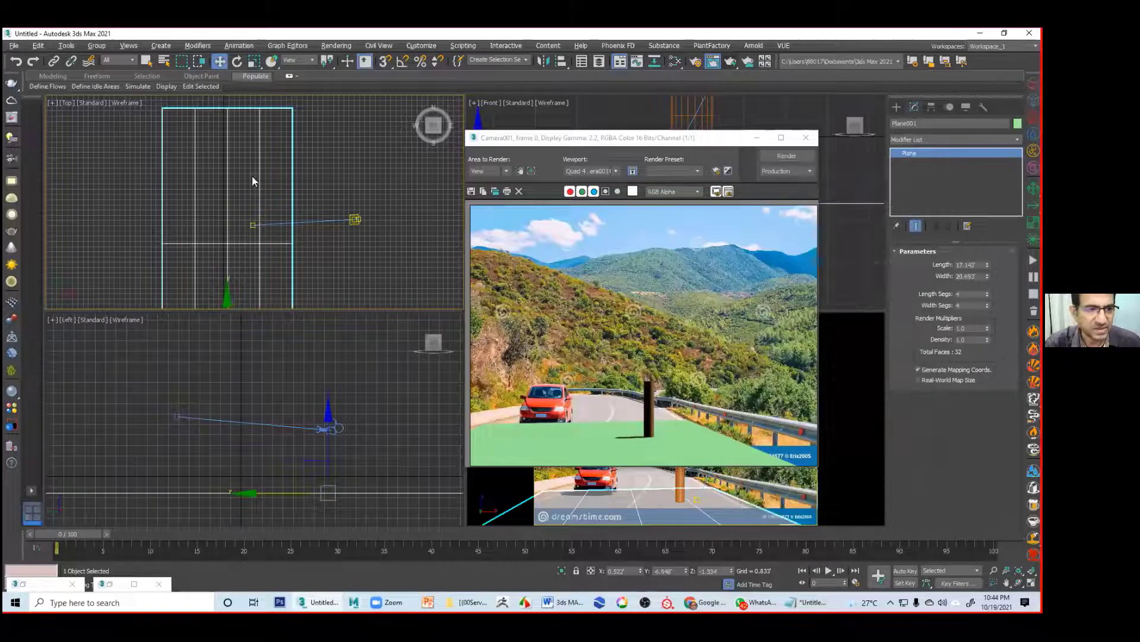
Step: Fine-tune the ground plane's position along the road to about Y -9.1' using test renders of the camera view
left_click_drag(227, 295, 234, 367)
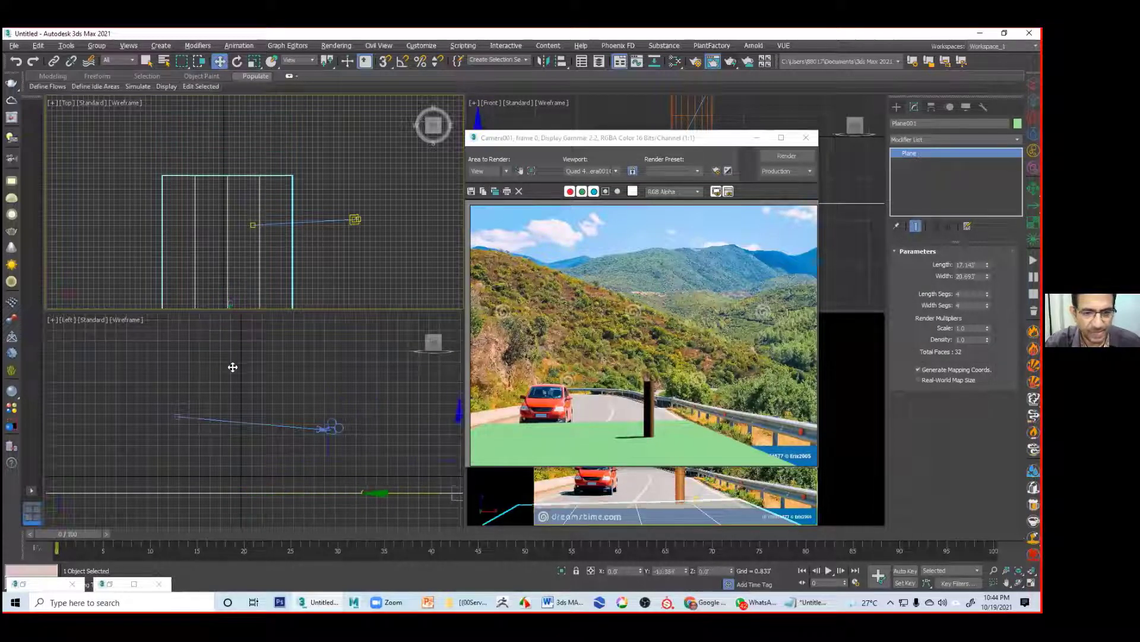
left_click(782, 158)
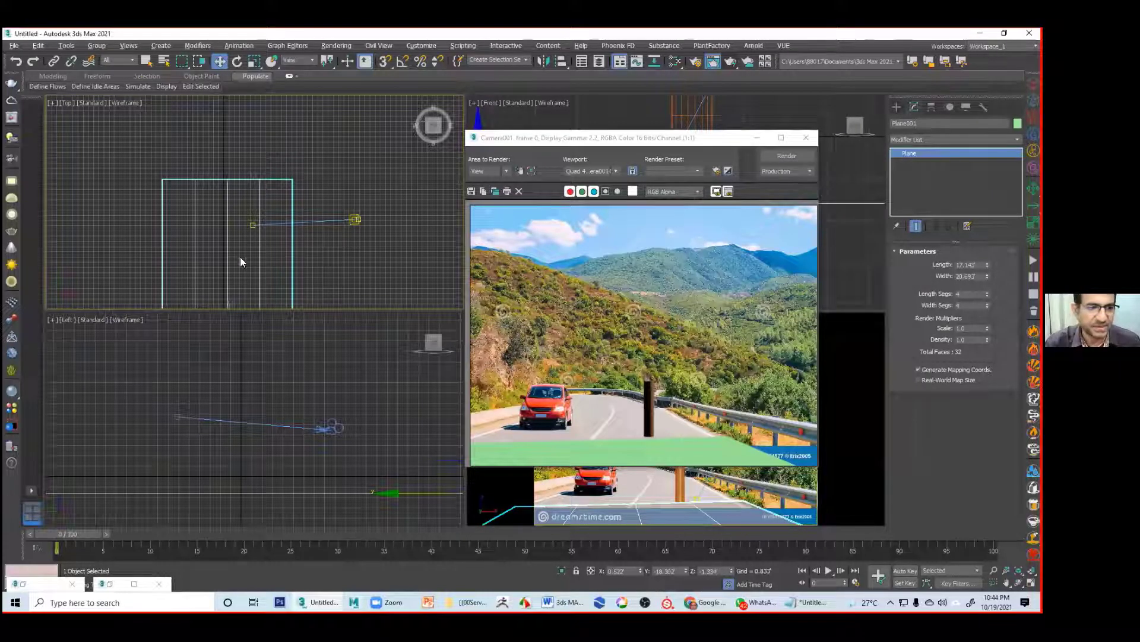
left_click(230, 294)
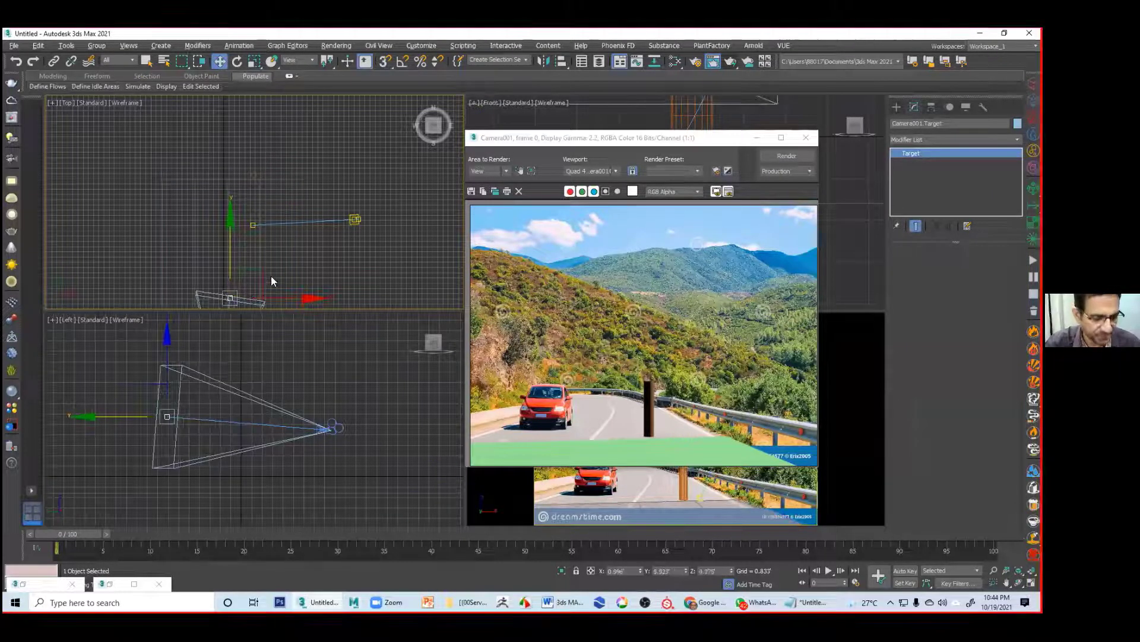
left_click(226, 223)
left_click_drag(226, 223, 231, 165)
left_click(787, 157)
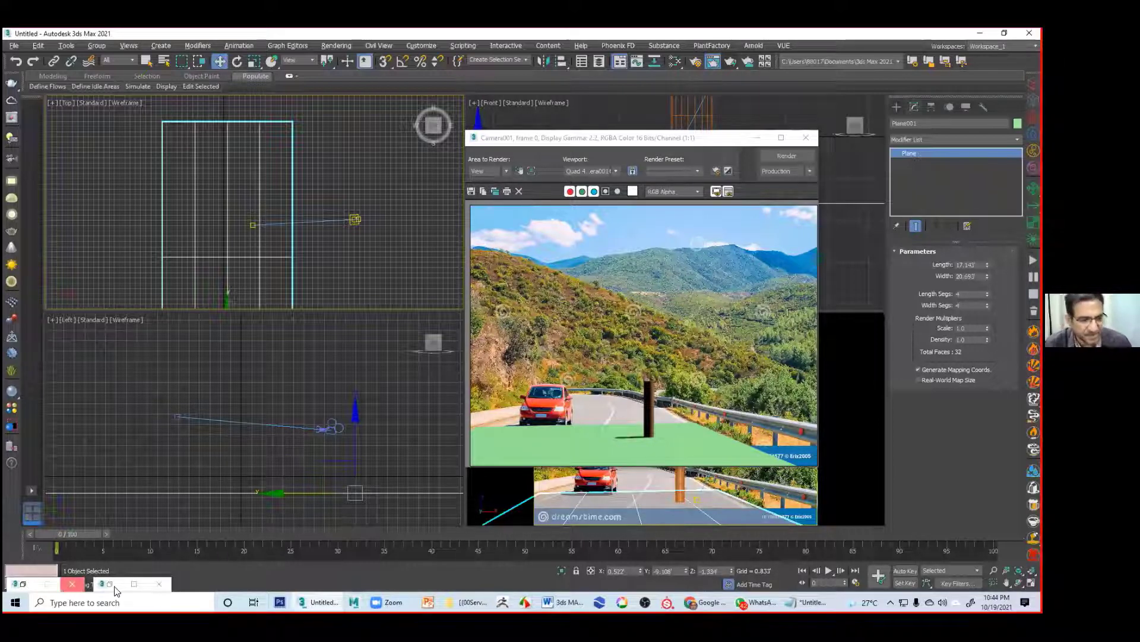
Step: Switch to the course outline in Word and highlight the Mate Shadow material topic under Class#10
left_click(561, 601)
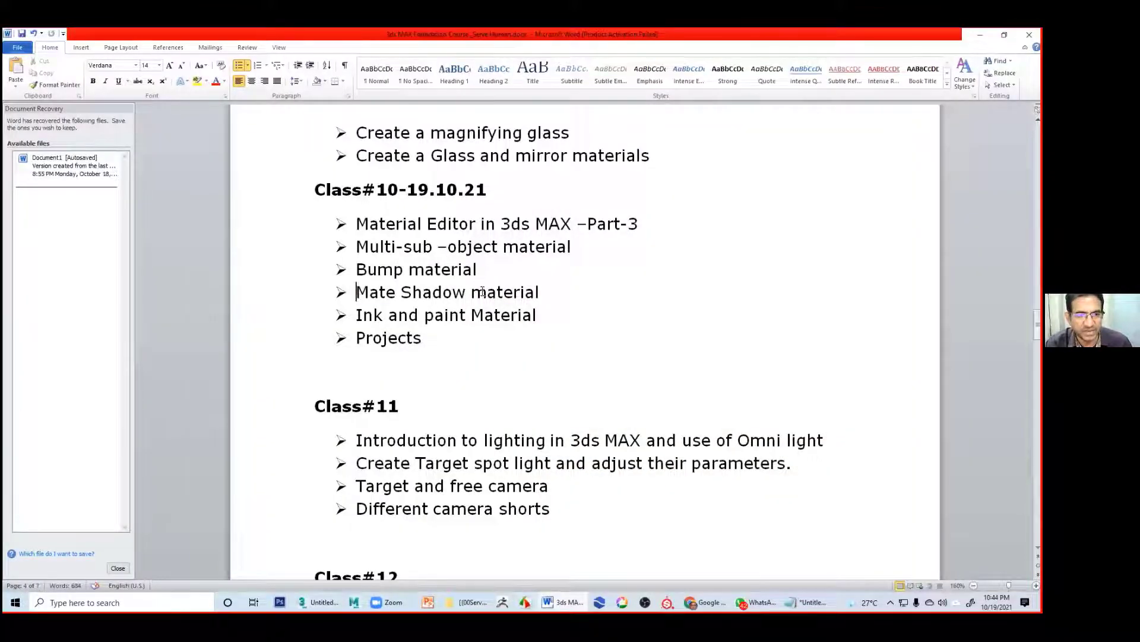
triple_click(467, 291)
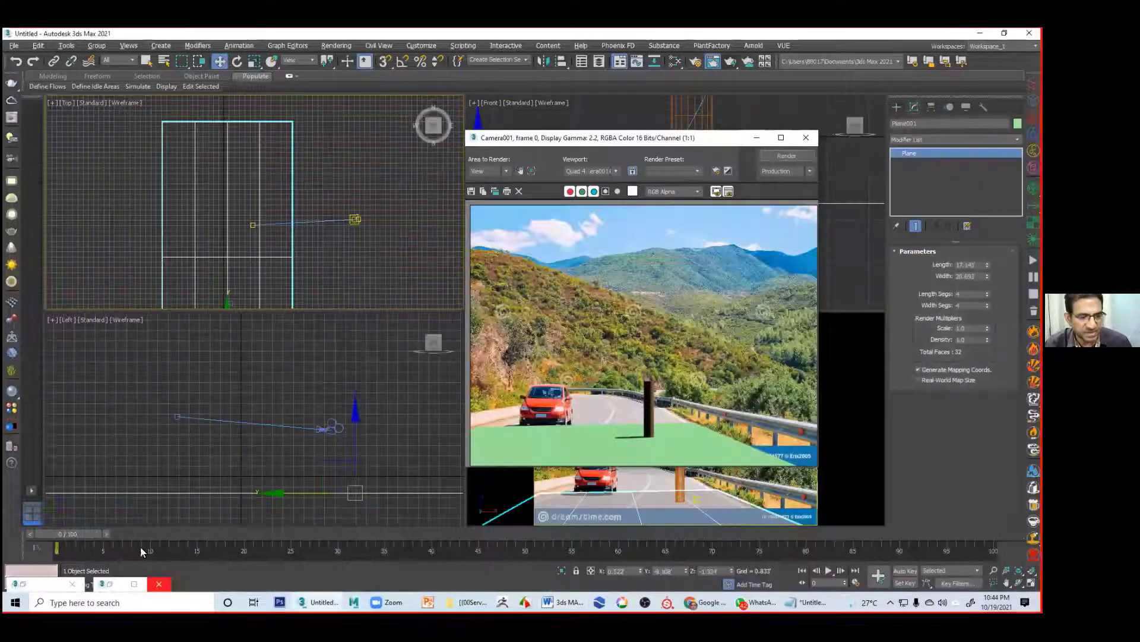
Step: Back in 3ds Max, add a Matte/Shadow material in the Material Editor and keep the camera view uncovered
key("8")
key("m")
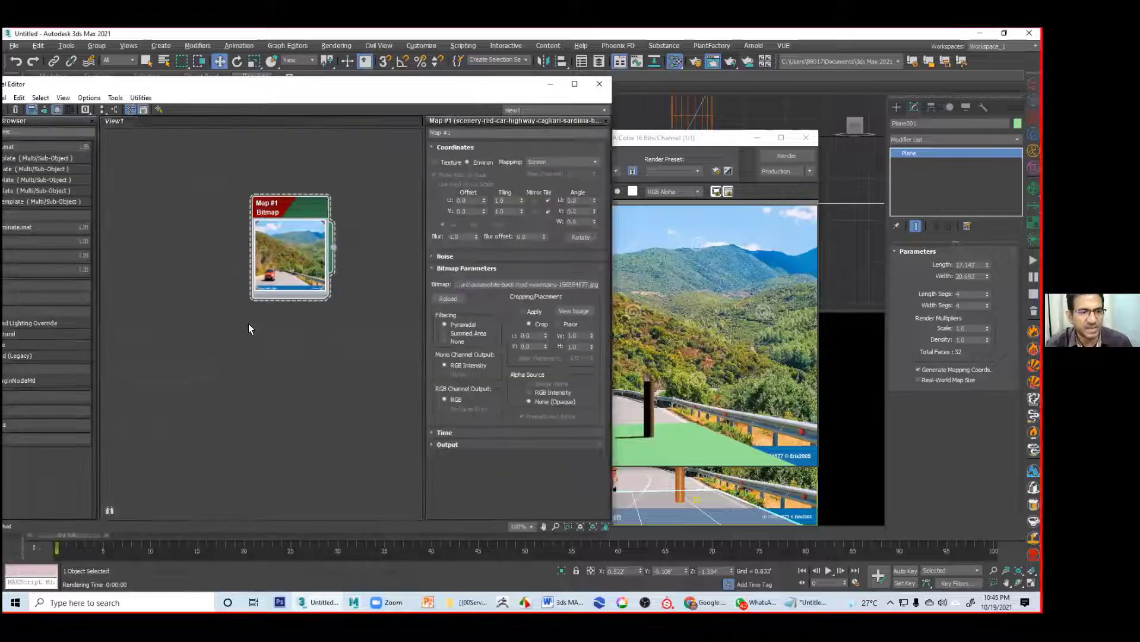
right_click(201, 371)
mouse_move(251, 391)
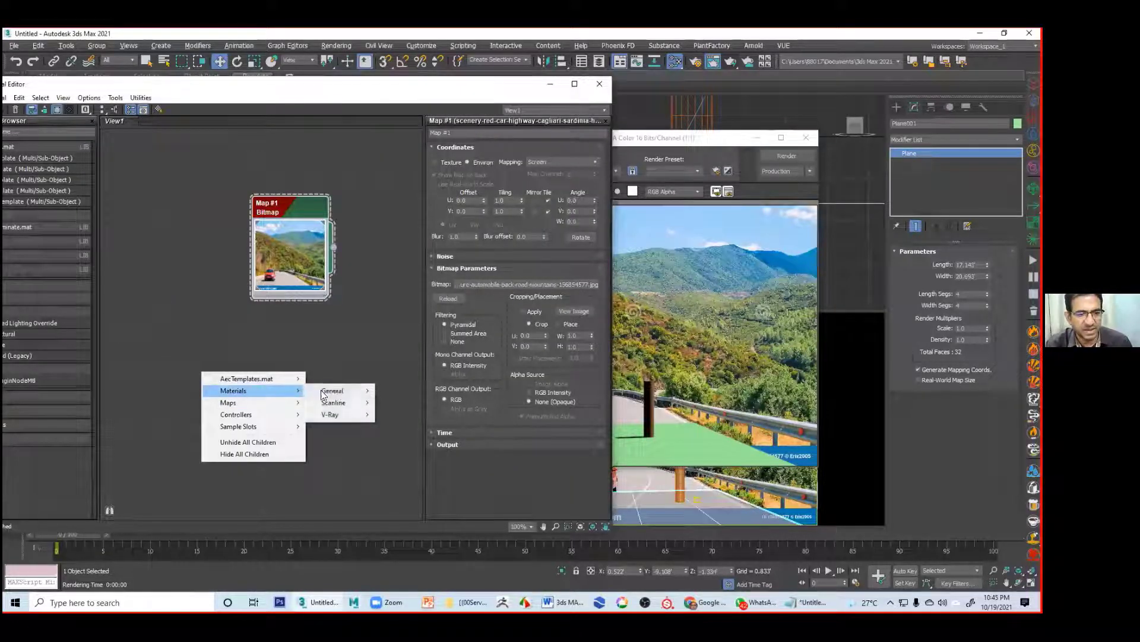
mouse_move(330, 392)
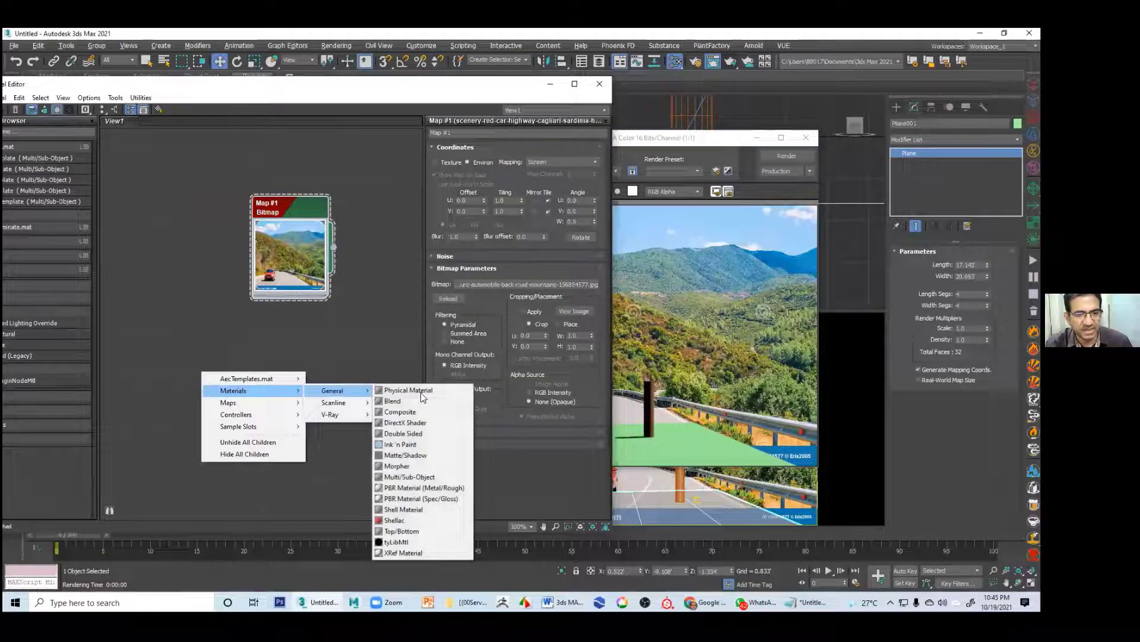
left_click(408, 454)
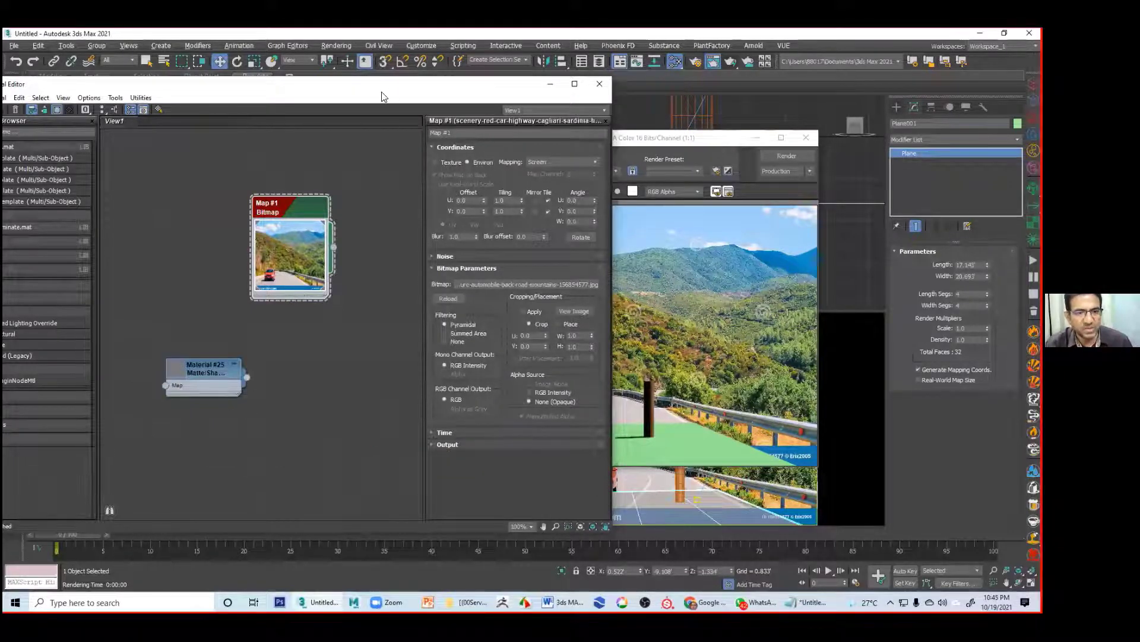
left_click_drag(384, 97, 244, 78)
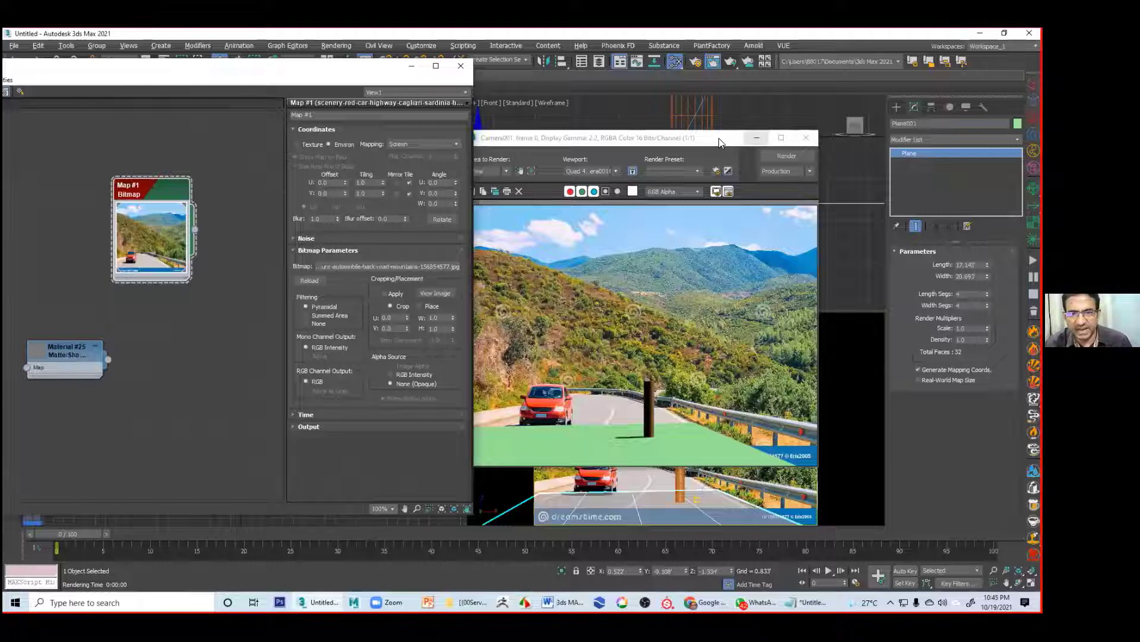
left_click_drag(747, 145, 257, 376)
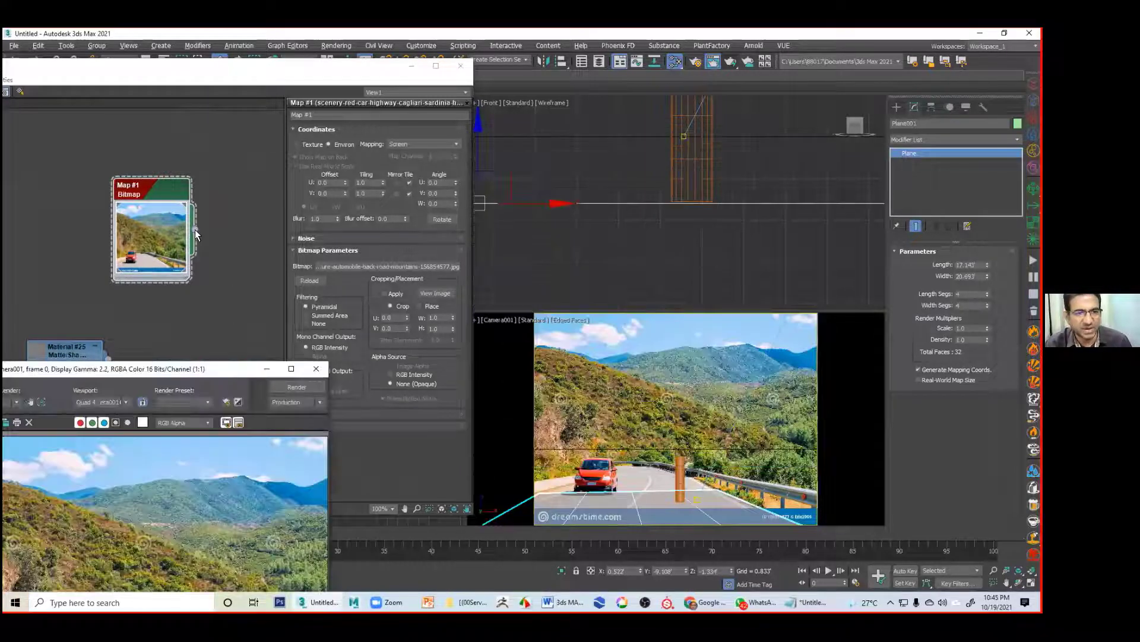
left_click_drag(195, 230, 228, 218)
left_click(260, 360)
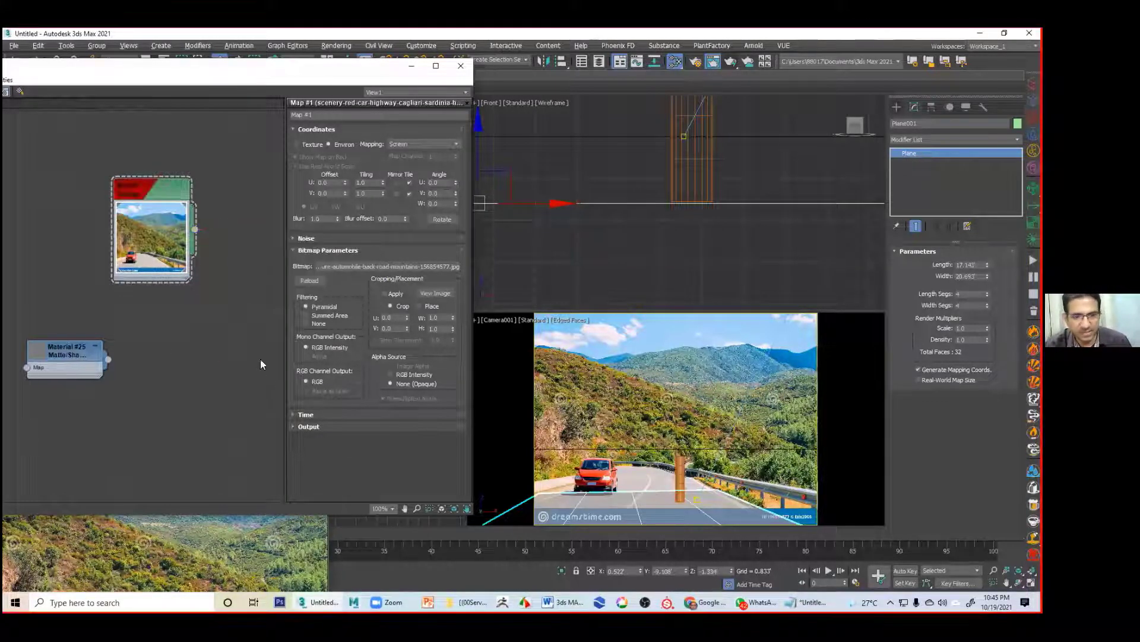
left_click(703, 481)
left_click(661, 497)
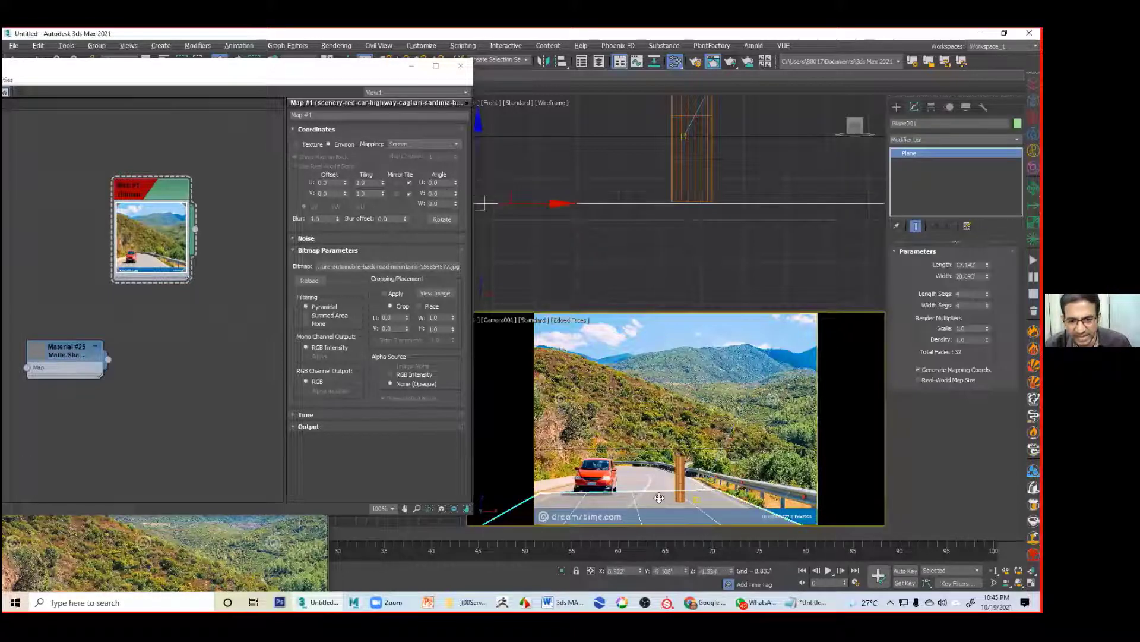
right_click(139, 209)
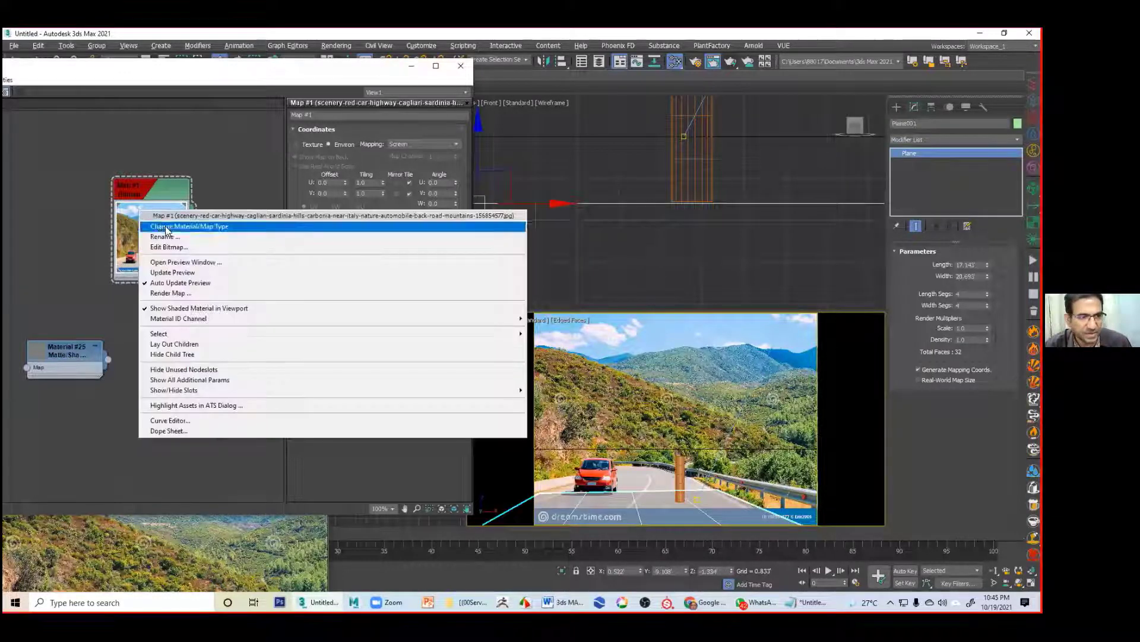
left_click(610, 356)
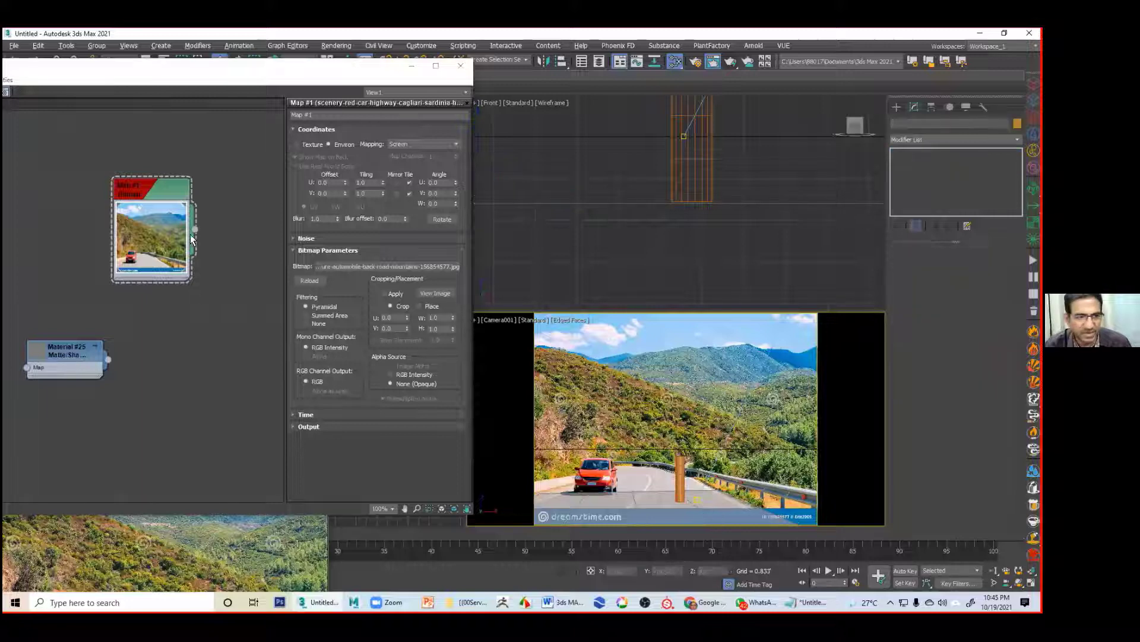
left_click_drag(194, 229, 172, 394)
left_click(231, 329)
Step: Space out the bitmap and Matte/Shadow nodes and assign the Matte/Shadow material to the ground plane in the camera view
left_click_drag(166, 221, 177, 200)
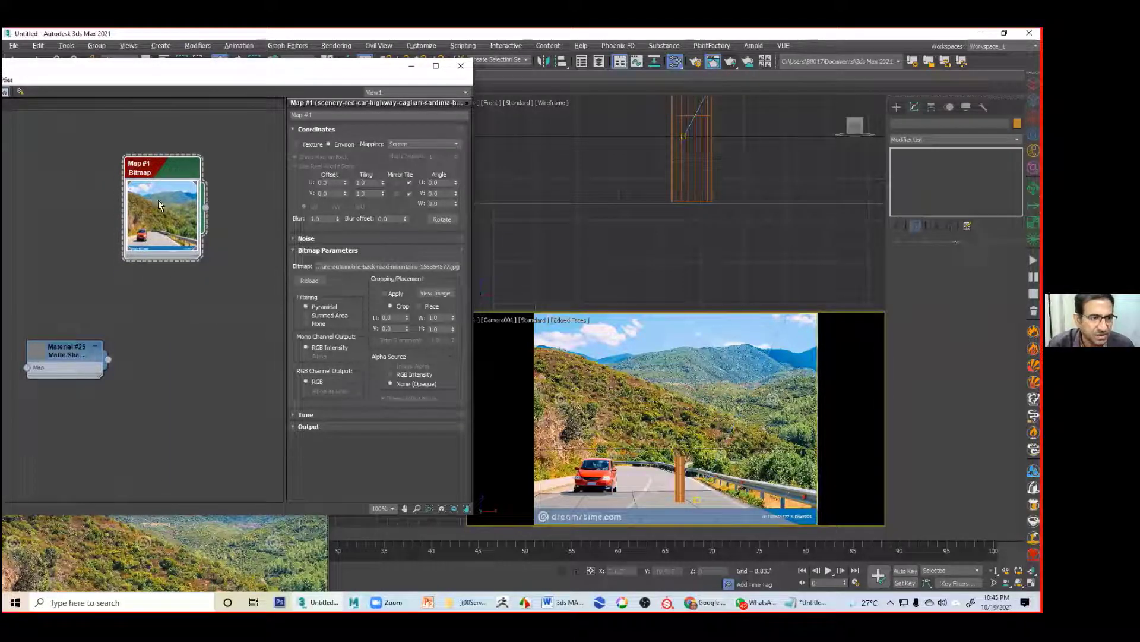
left_click_drag(82, 345, 126, 323)
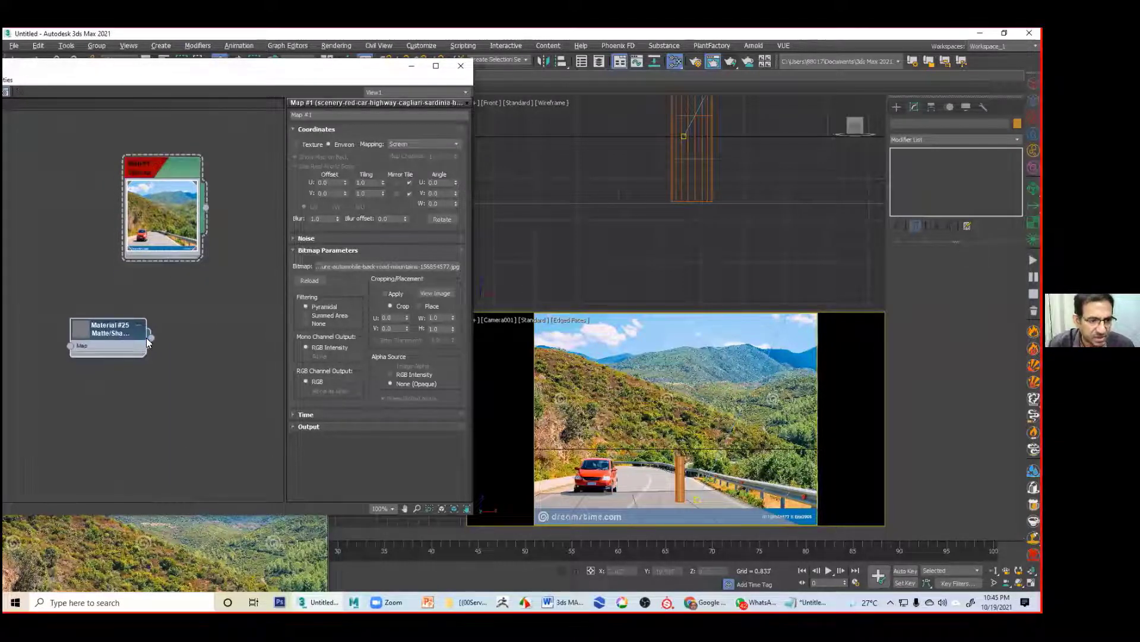
left_click_drag(605, 476, 597, 502)
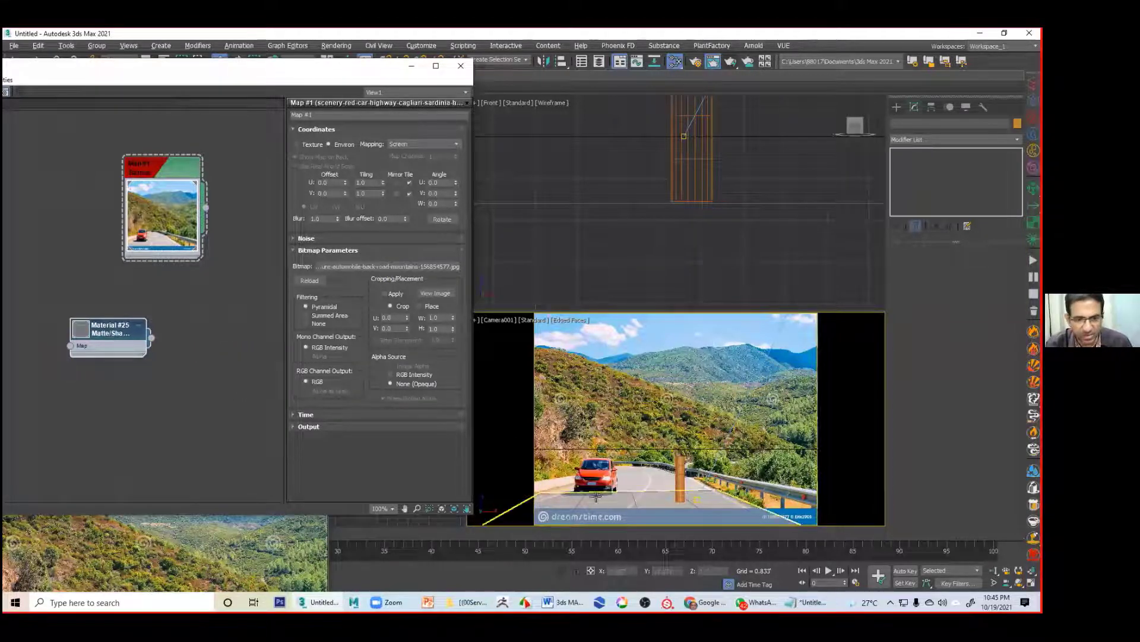
Step: Select the ground plane, assign the Matte/Shadow material to it and test-render the camera view
left_click(599, 500)
right_click(125, 358)
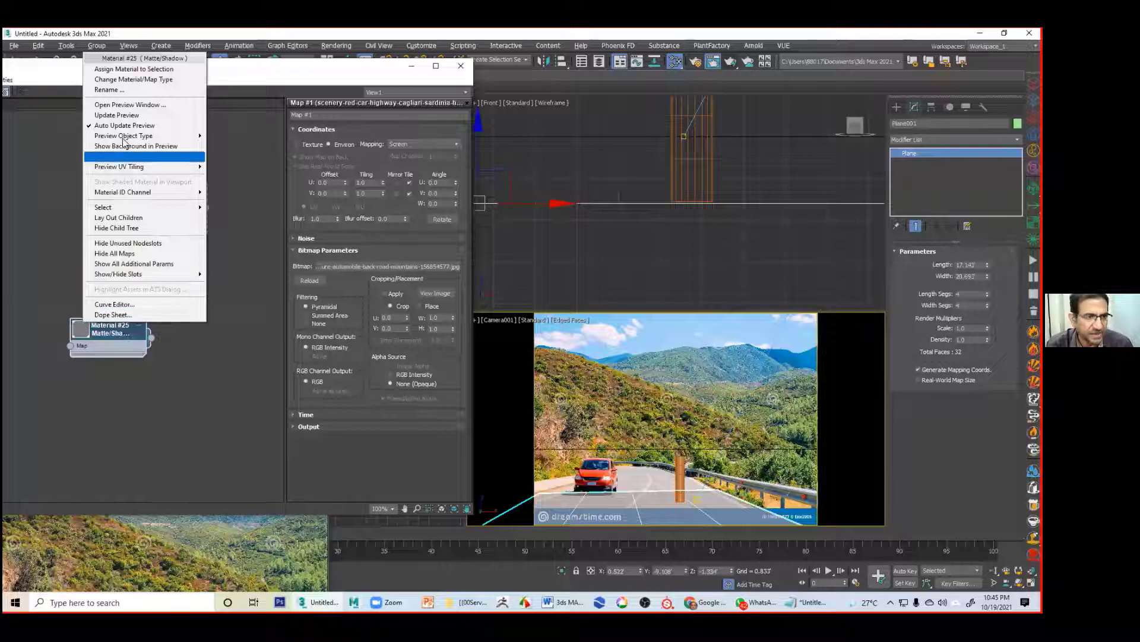
left_click(131, 69)
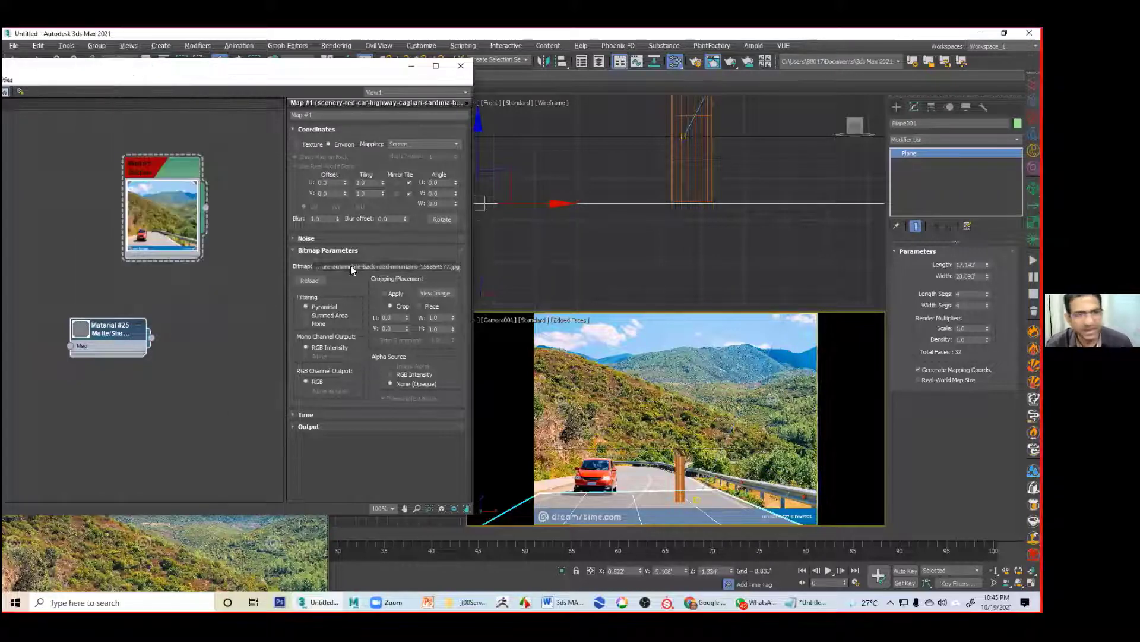
left_click(162, 534)
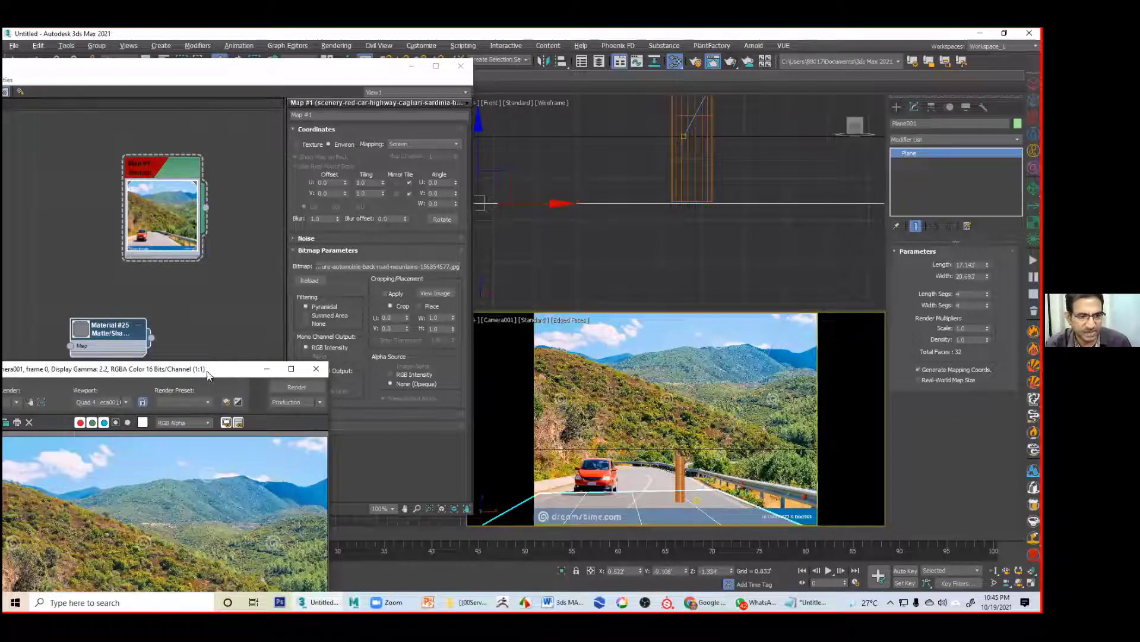
left_click_drag(229, 368, 401, 131)
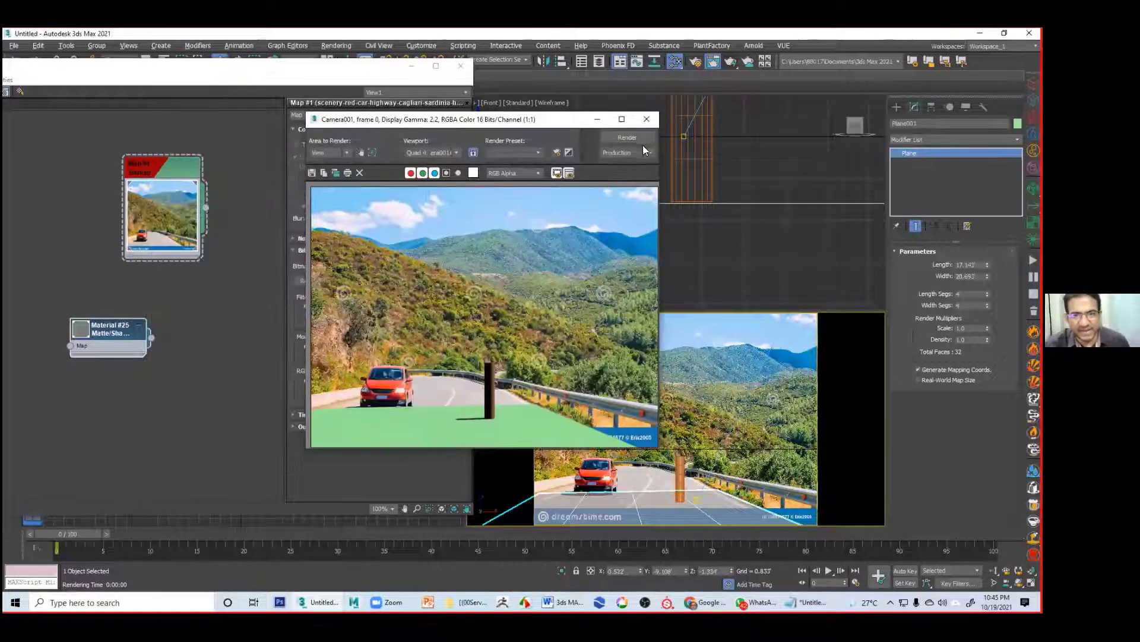
left_click(633, 138)
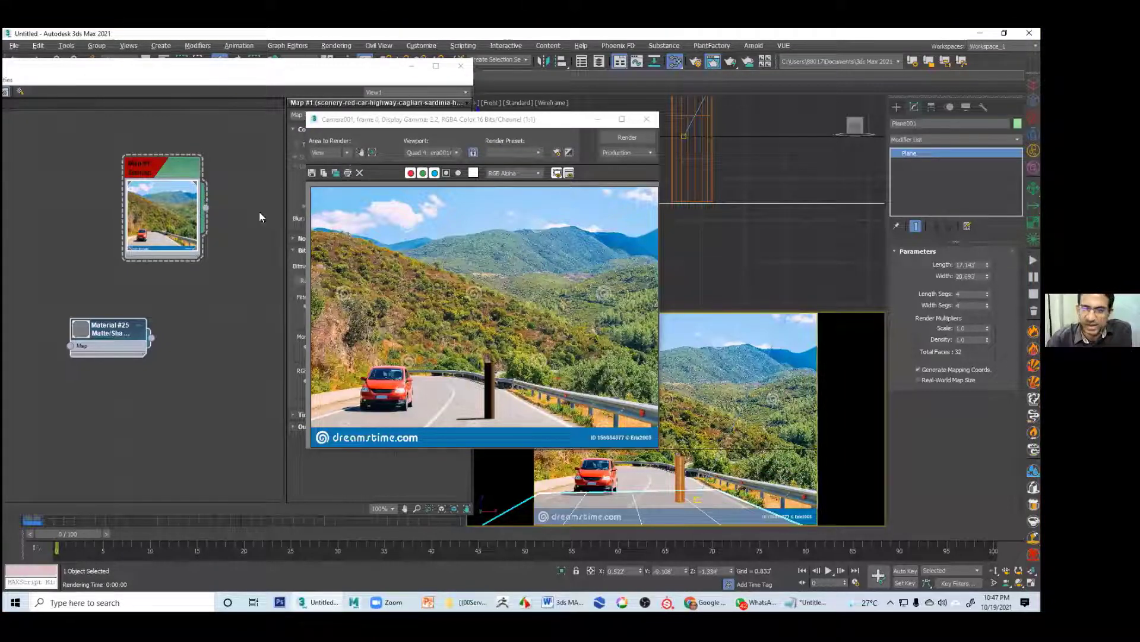
Step: Minimize the Material Editor and the rendered frame window to uncover all four viewports
left_click_drag(315, 123, 205, 156)
left_click(411, 66)
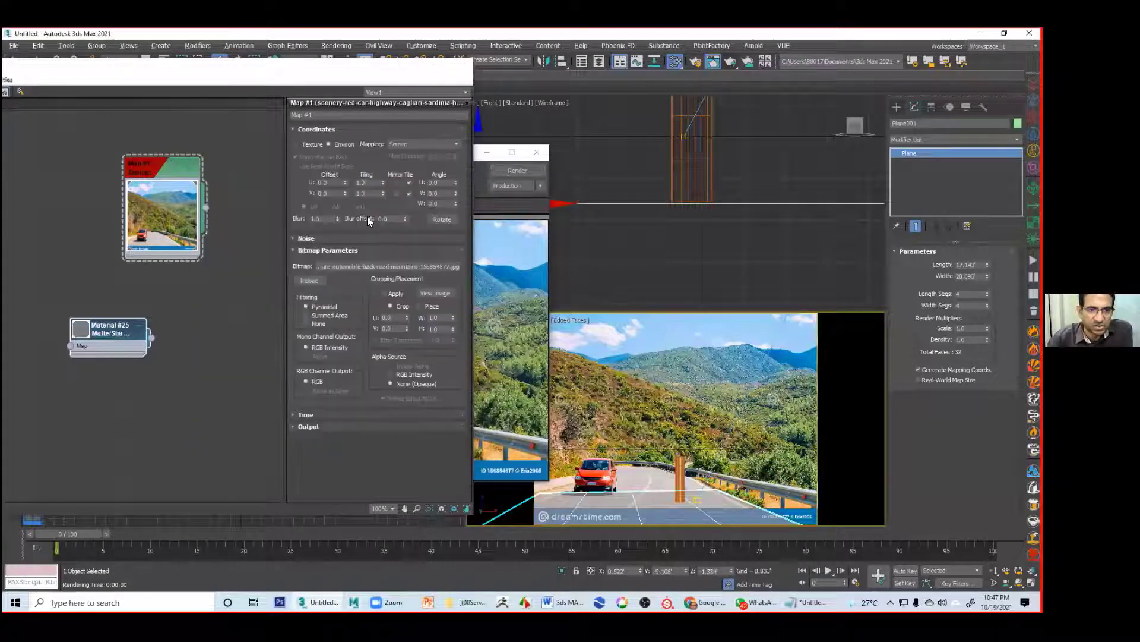
left_click_drag(356, 152, 234, 211)
left_click(144, 126)
left_click(365, 210)
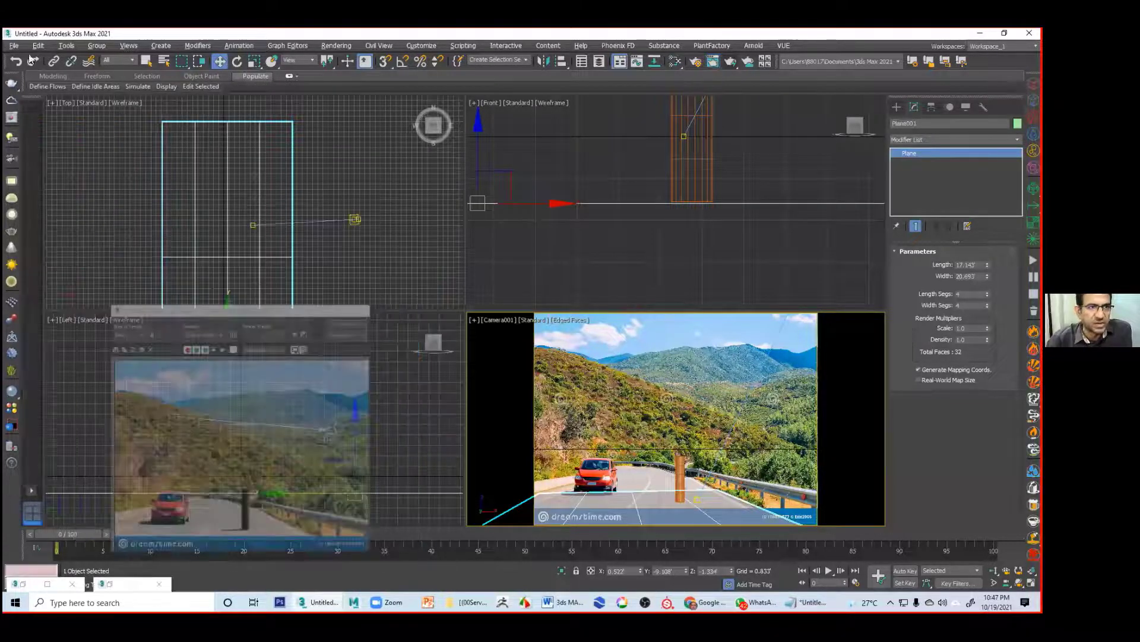
key("alt+f")
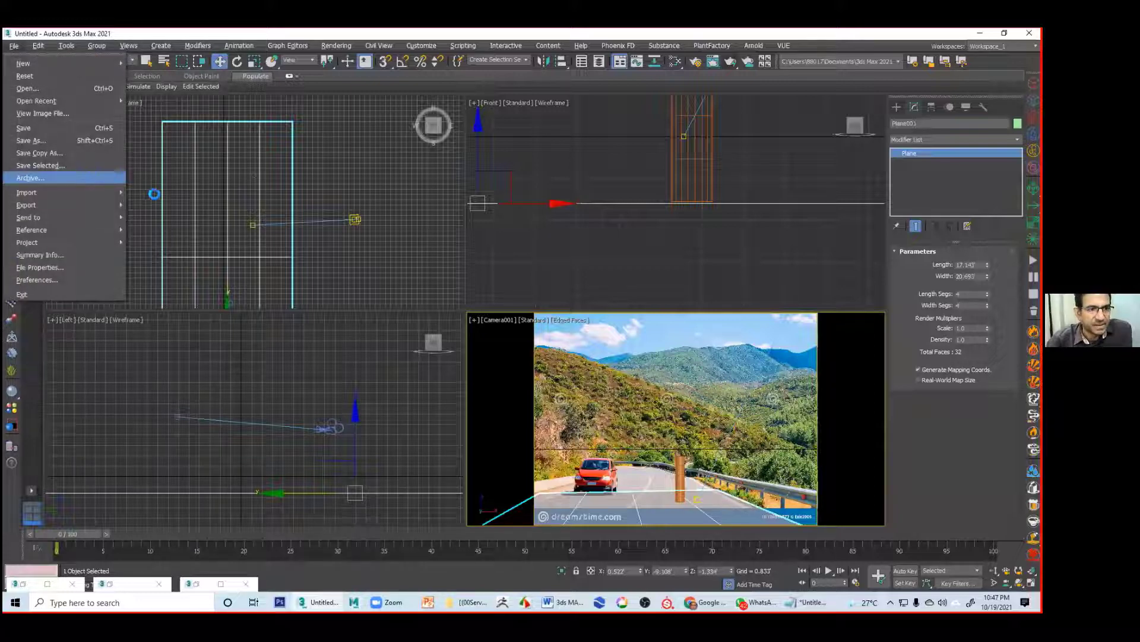
left_click(279, 200)
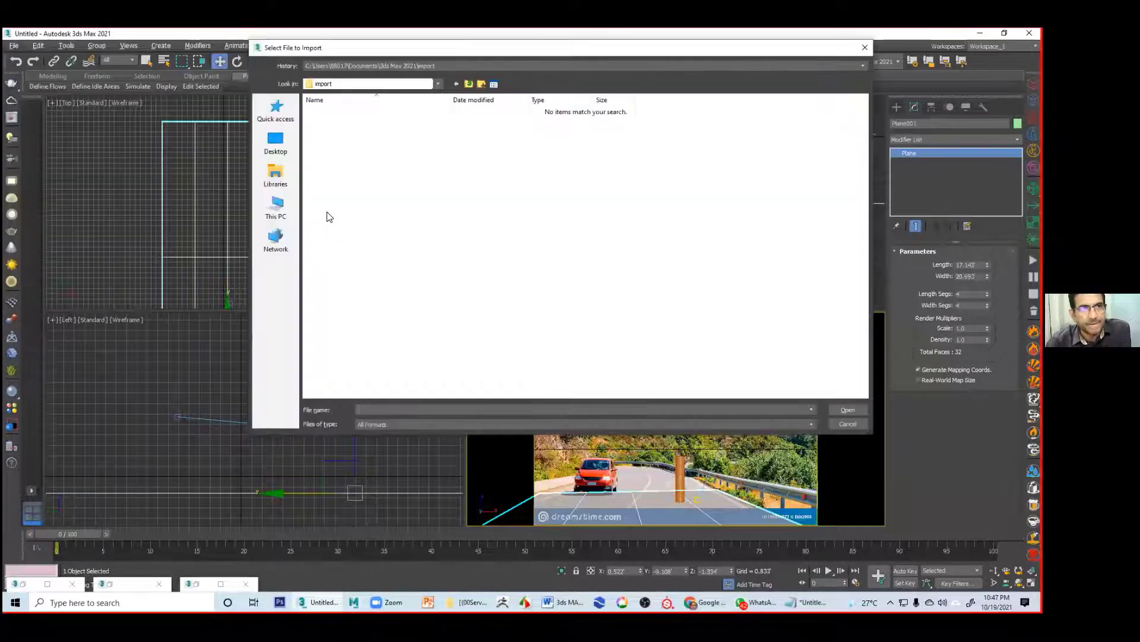
left_click(419, 64)
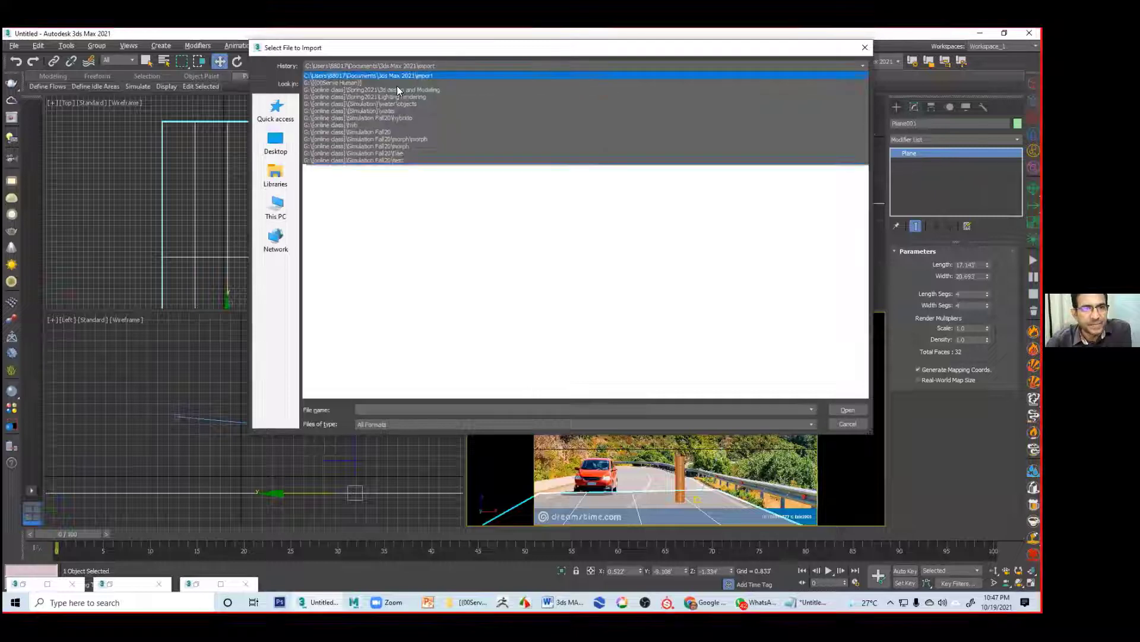
left_click(398, 90)
left_click(399, 66)
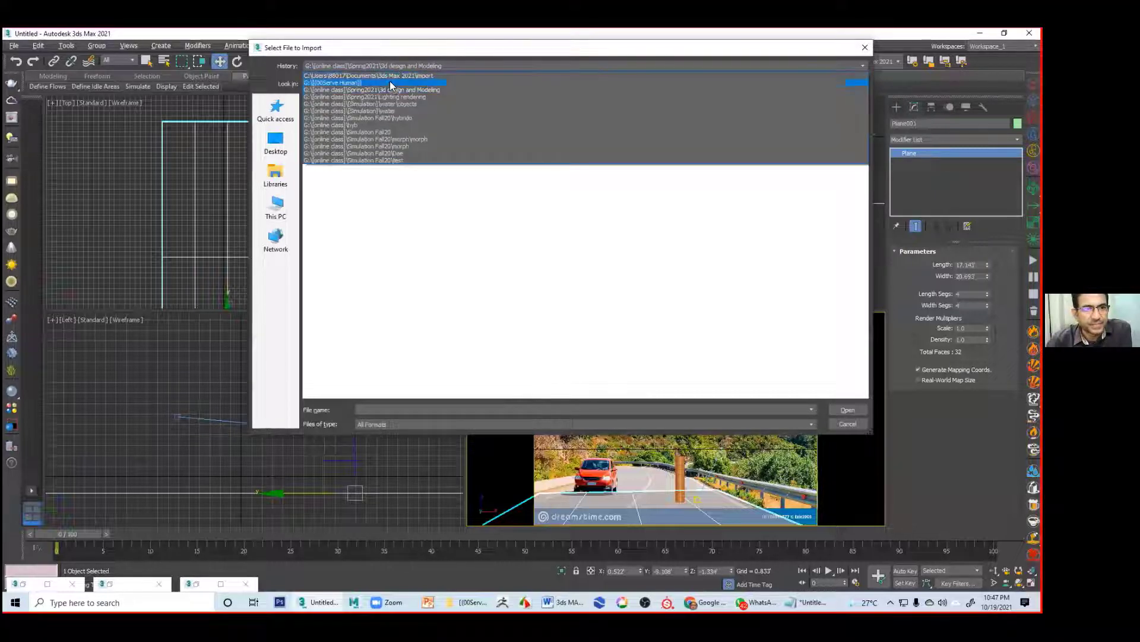
left_click(393, 82)
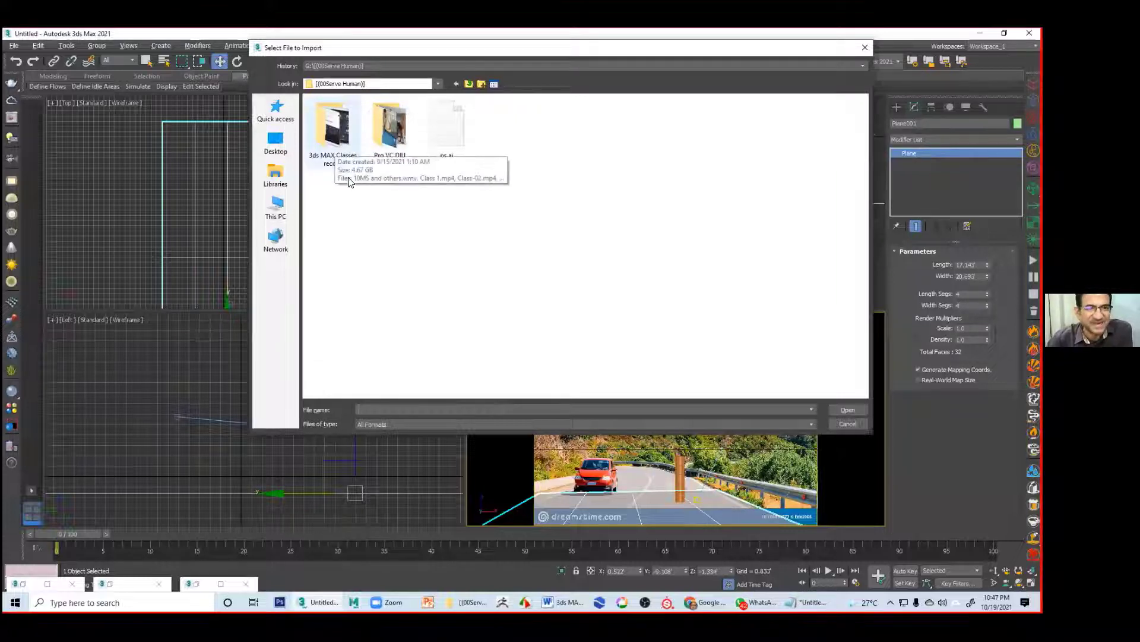
double_click(334, 134)
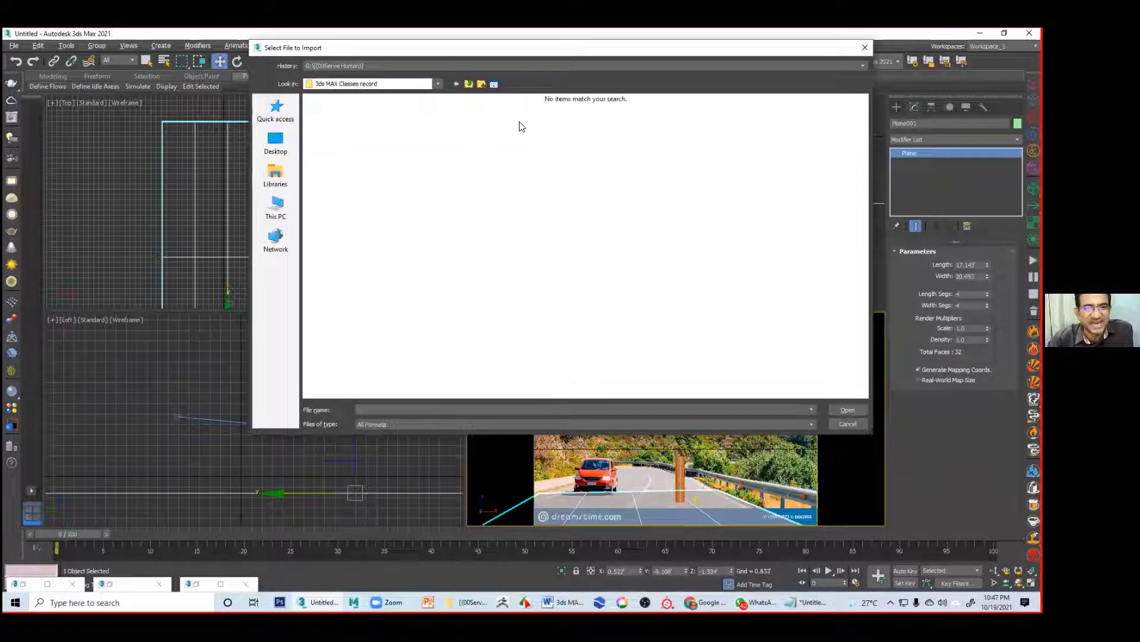
left_click(467, 84)
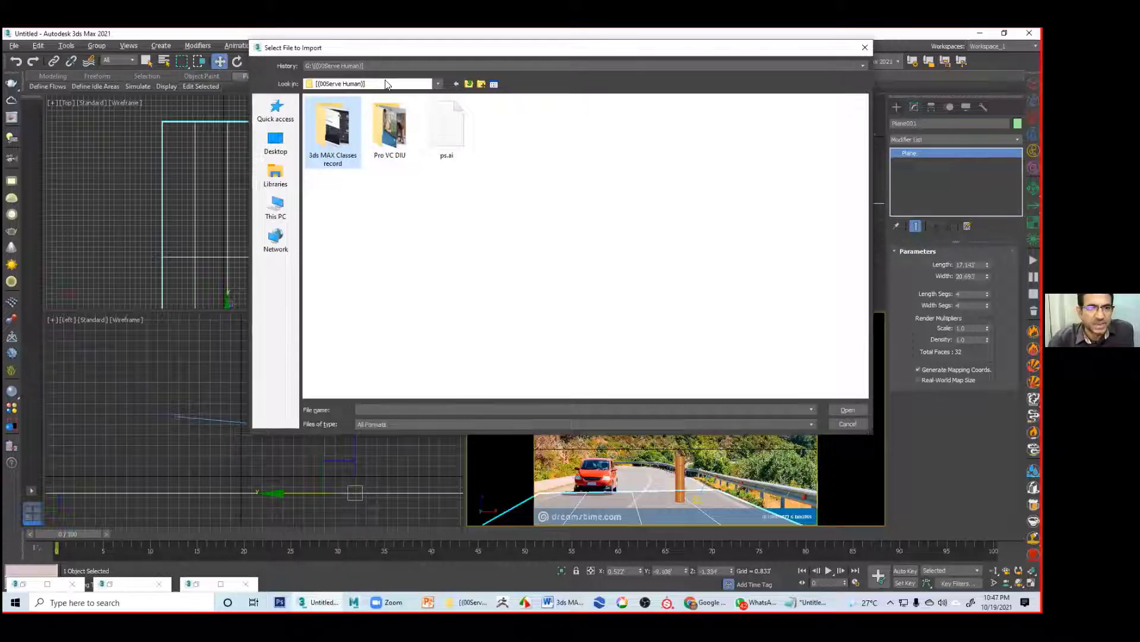
left_click(846, 421)
Step: Merge the shelf group from shelf.max in the 00Serve Human folder into the scene
left_click(14, 46)
mouse_move(80, 192)
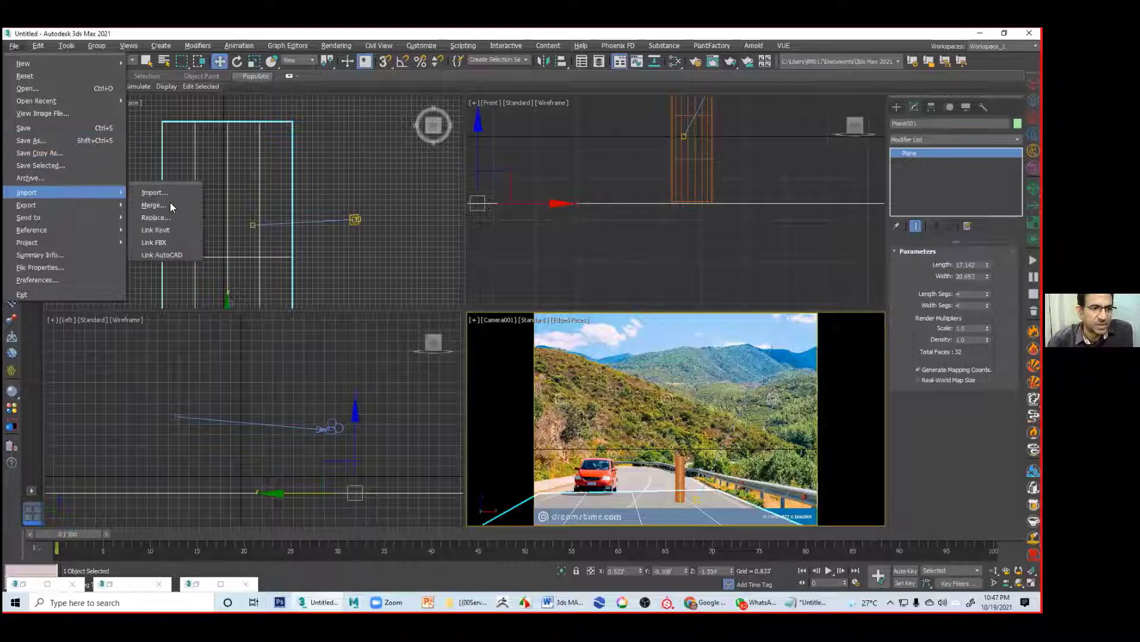
left_click(200, 205)
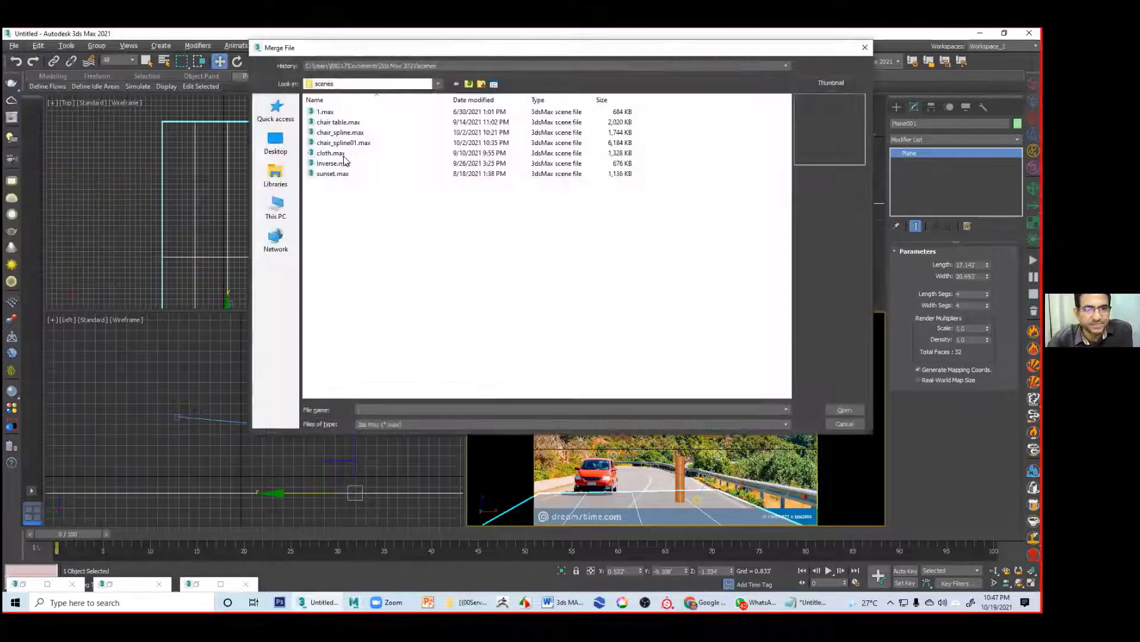
left_click(366, 66)
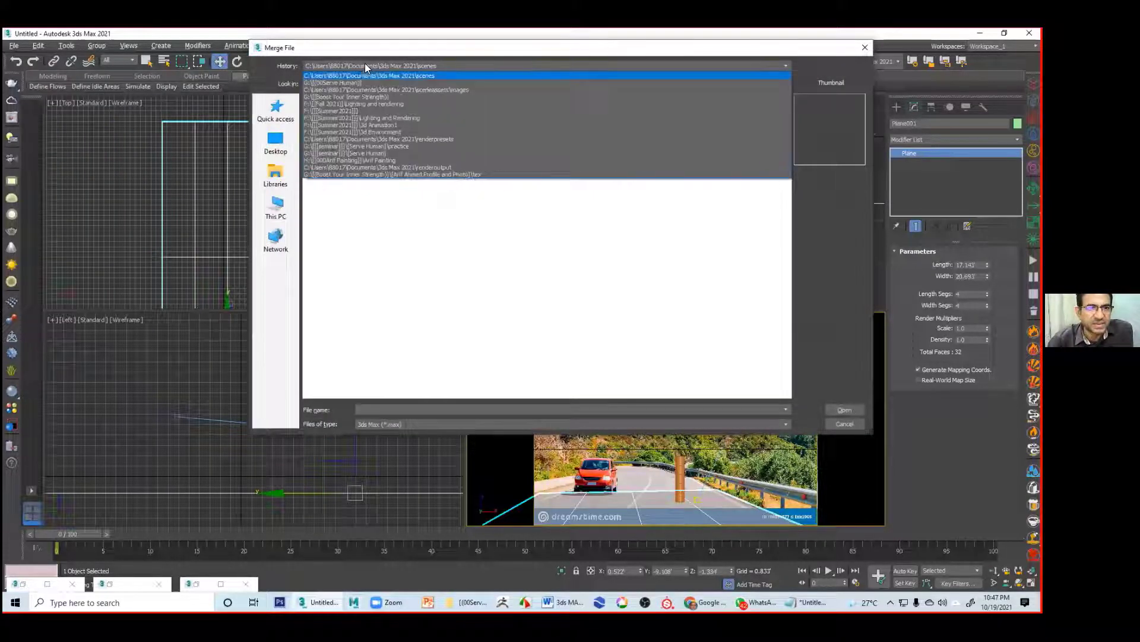
left_click(360, 82)
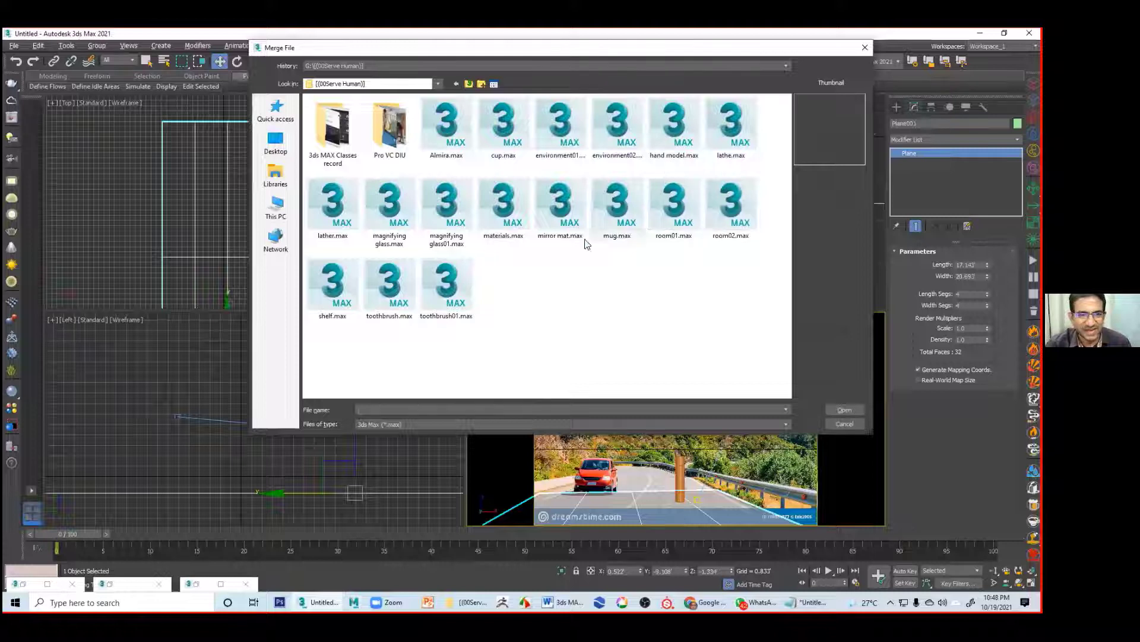
left_click(340, 293)
double_click(337, 283)
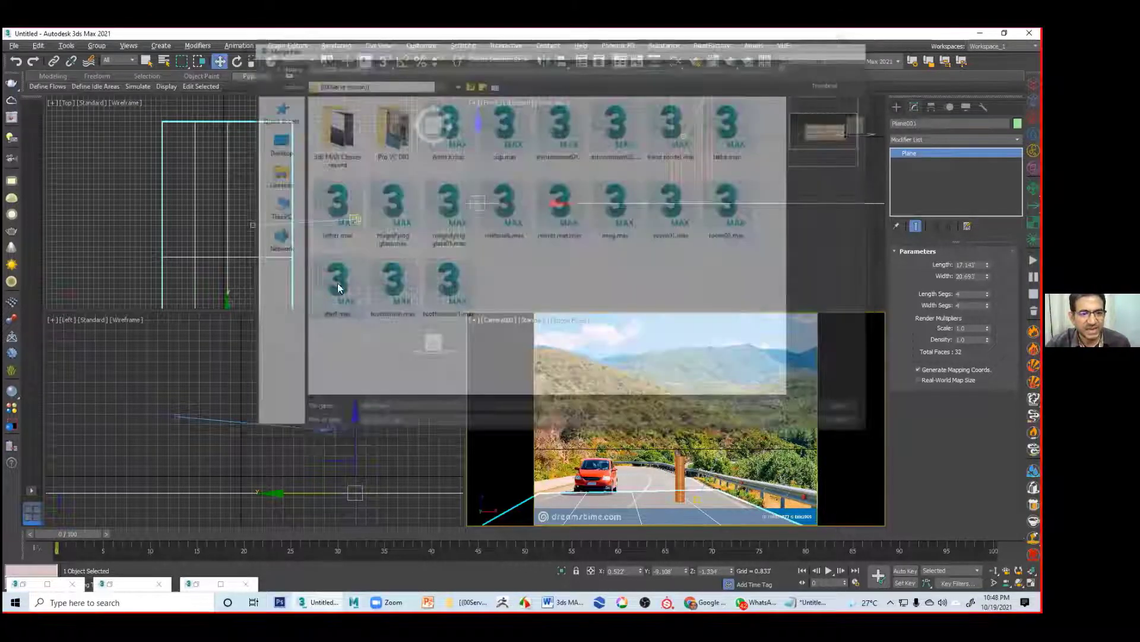
left_click(432, 218)
left_click(567, 431)
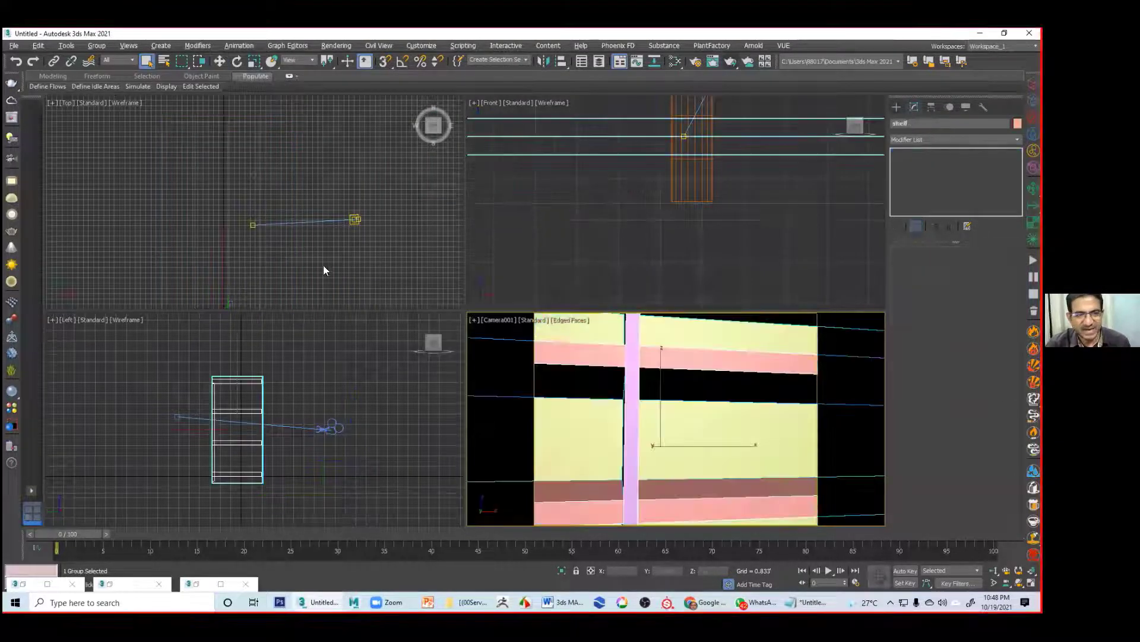
Step: Move the shelf along the road away from the camera in the Top view and scale it uniformly to about 46%
scroll(330, 243, "down", 5)
middle_click_drag(330, 246, 270, 221)
left_click(220, 61)
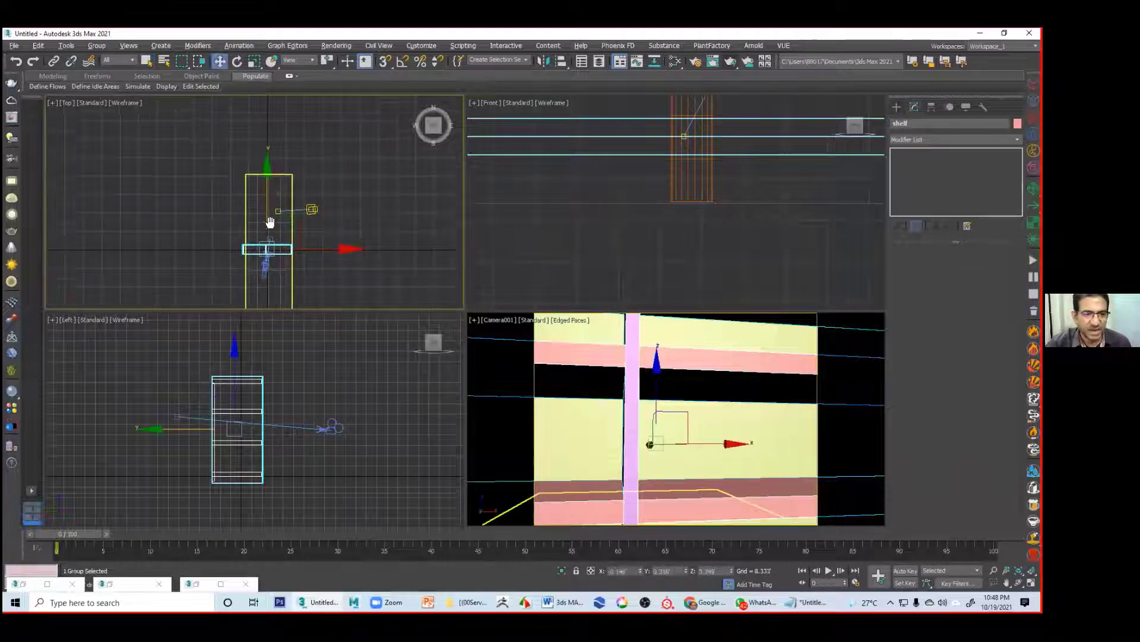
left_click_drag(289, 228, 306, 159)
left_click_drag(300, 164, 262, 255)
left_click(254, 62)
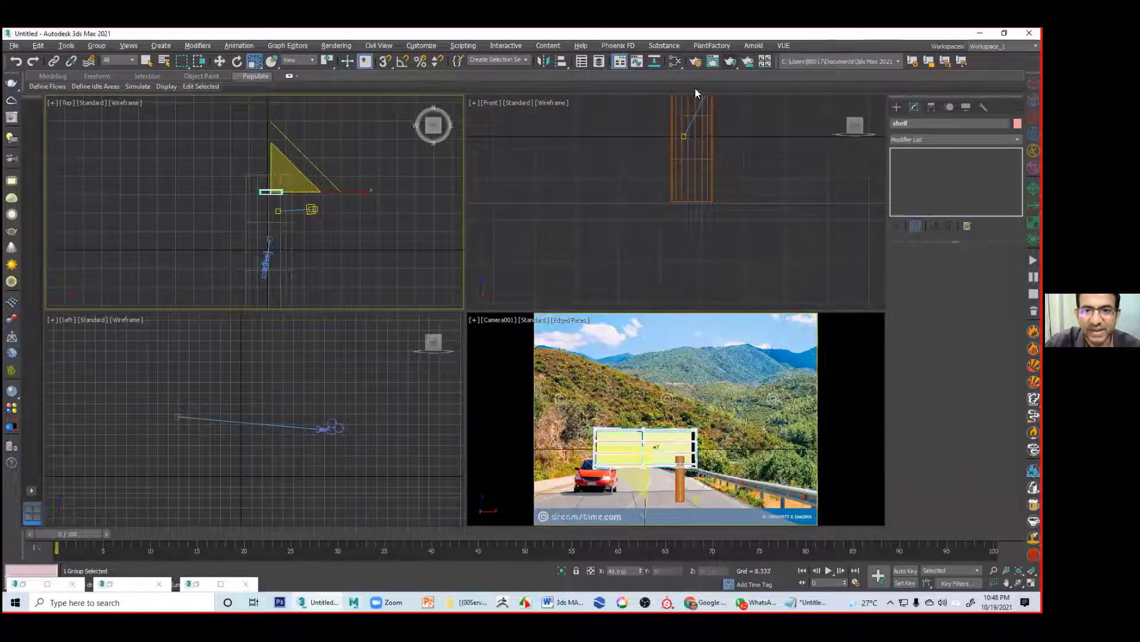
Step: Lower the shelf in the Front view until its base is level with the bottom of the cylinder
scroll(668, 208, "down", 5)
middle_click_drag(683, 218, 738, 244)
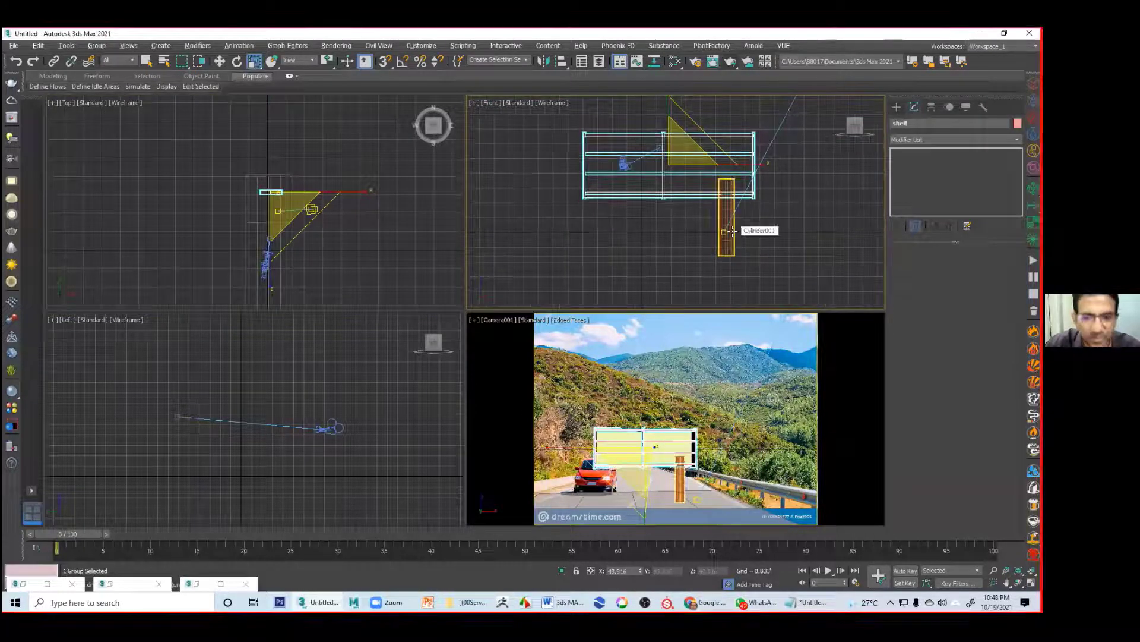
key("w")
left_click_drag(668, 115, 669, 172)
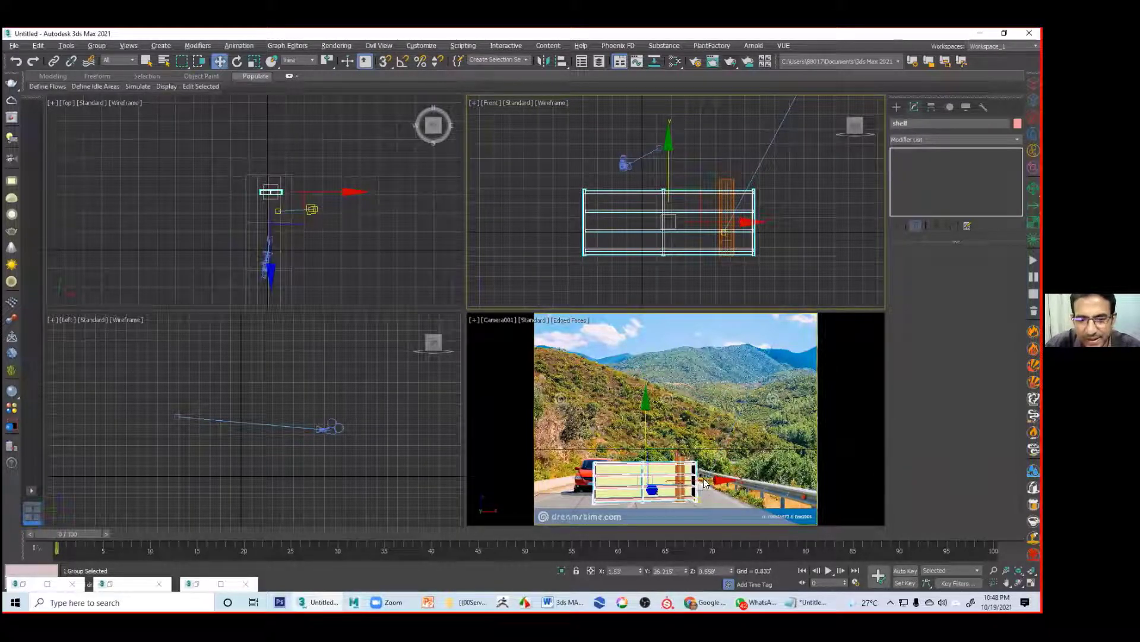
Step: Move the shelf farther back along the road in the Top view and shift it sideways behind the cylinder
middle_click(239, 195)
middle_click_drag(239, 194, 254, 179)
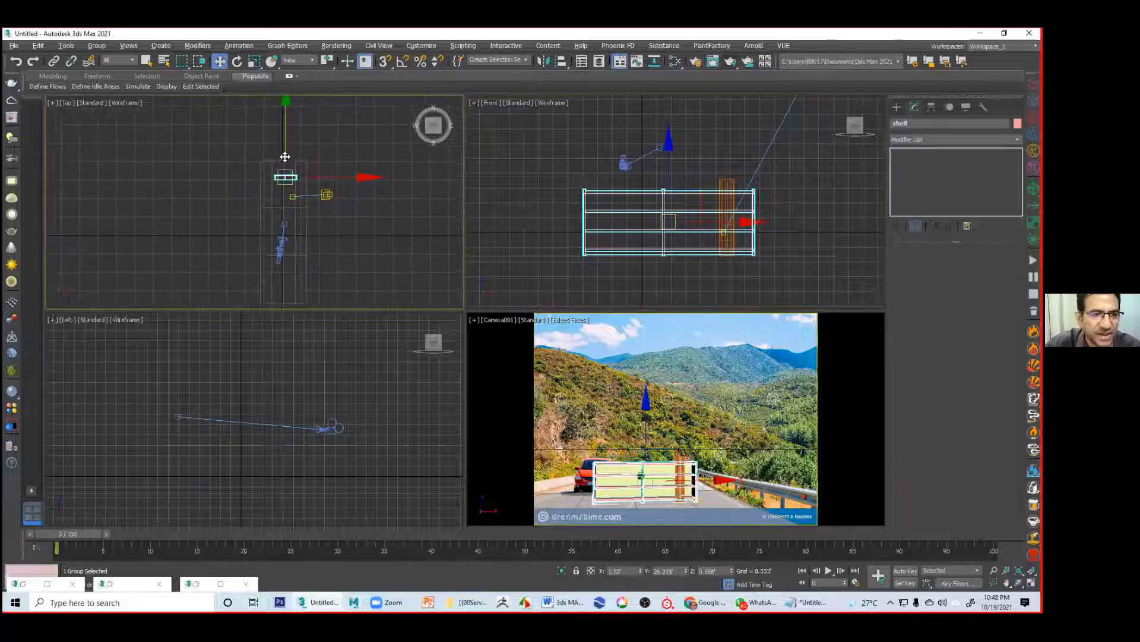
left_click_drag(288, 132, 292, 101)
mouse_move(349, 139)
left_mouse_down()
mouse_move(373, 142)
mouse_move(355, 144)
left_mouse_up()
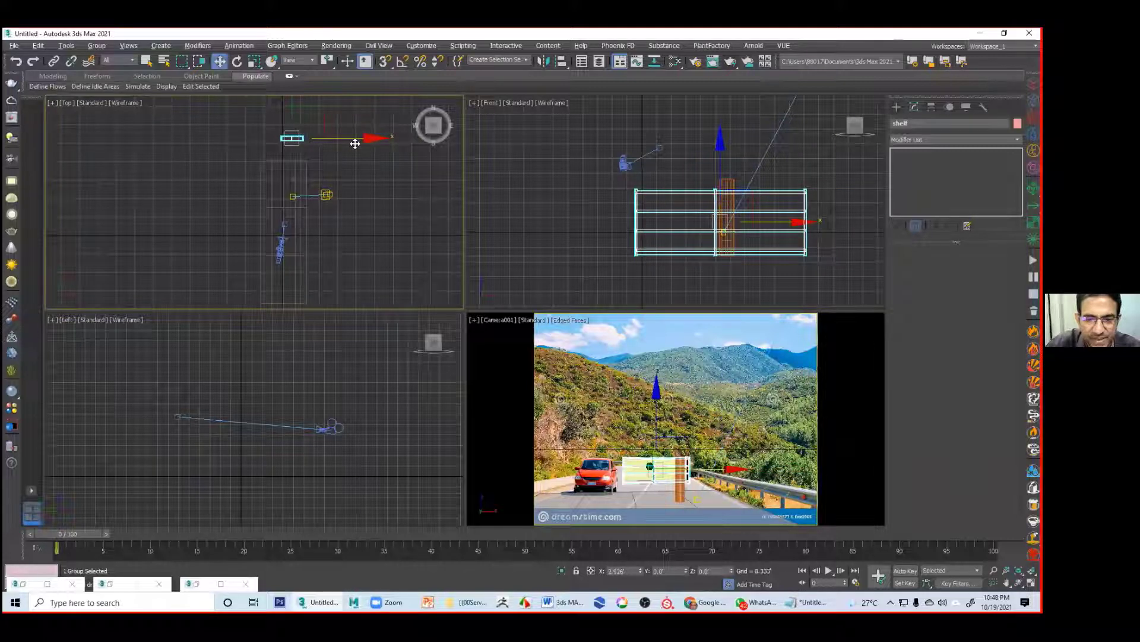
Step: Try rotating the shelf about -81° around Z in the Top view and test-render the camera view
key("e")
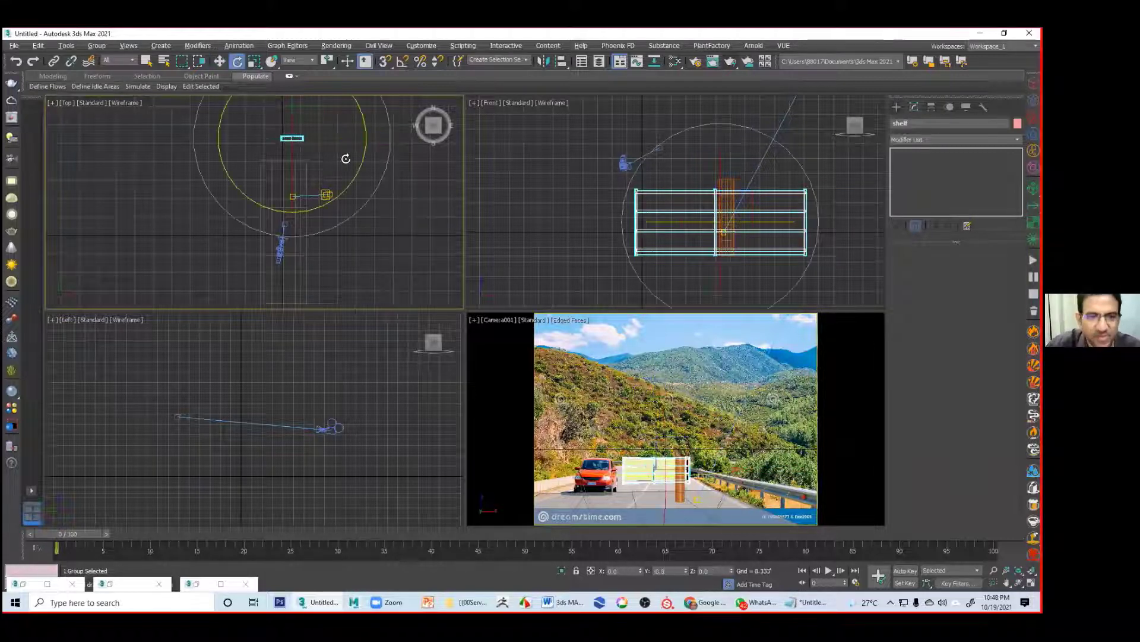
left_click_drag(358, 132, 366, 209)
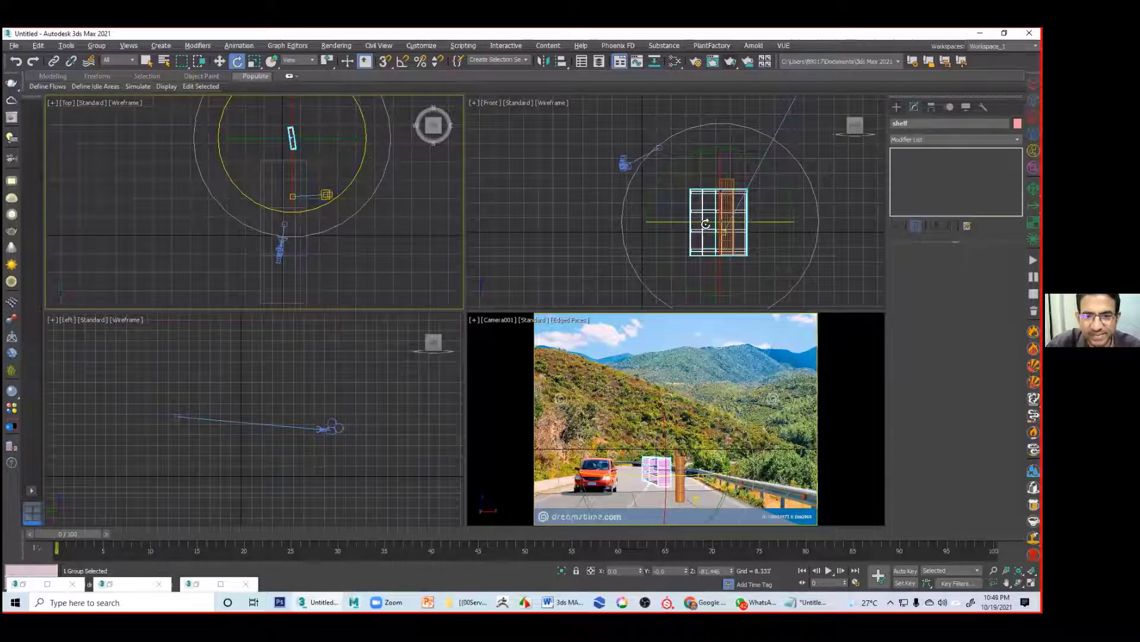
left_click(841, 267)
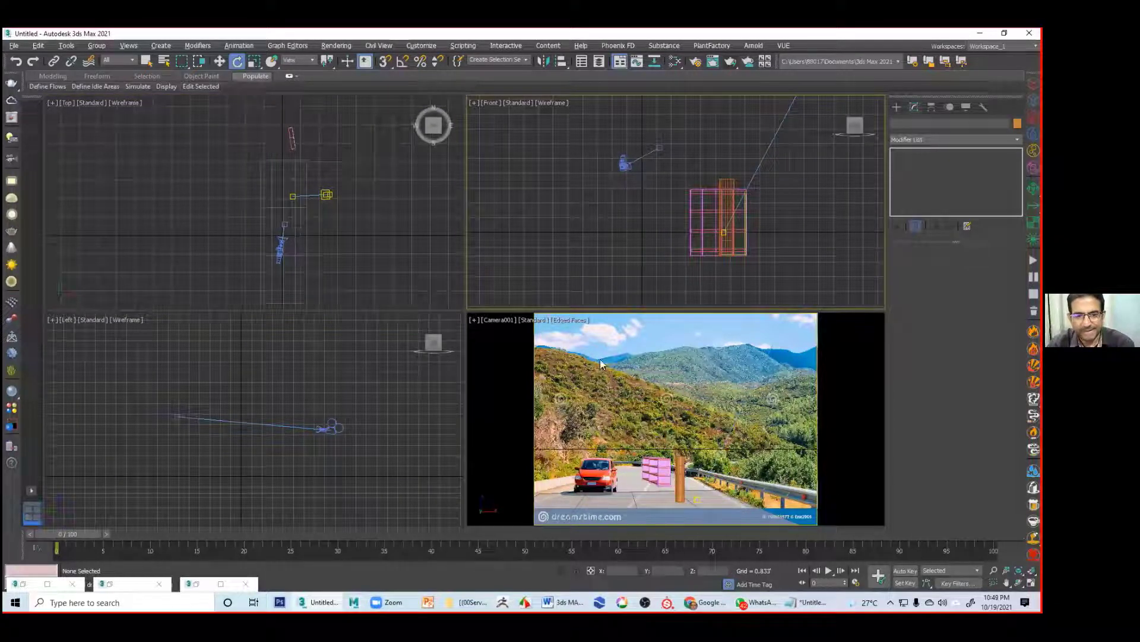
left_click(491, 341)
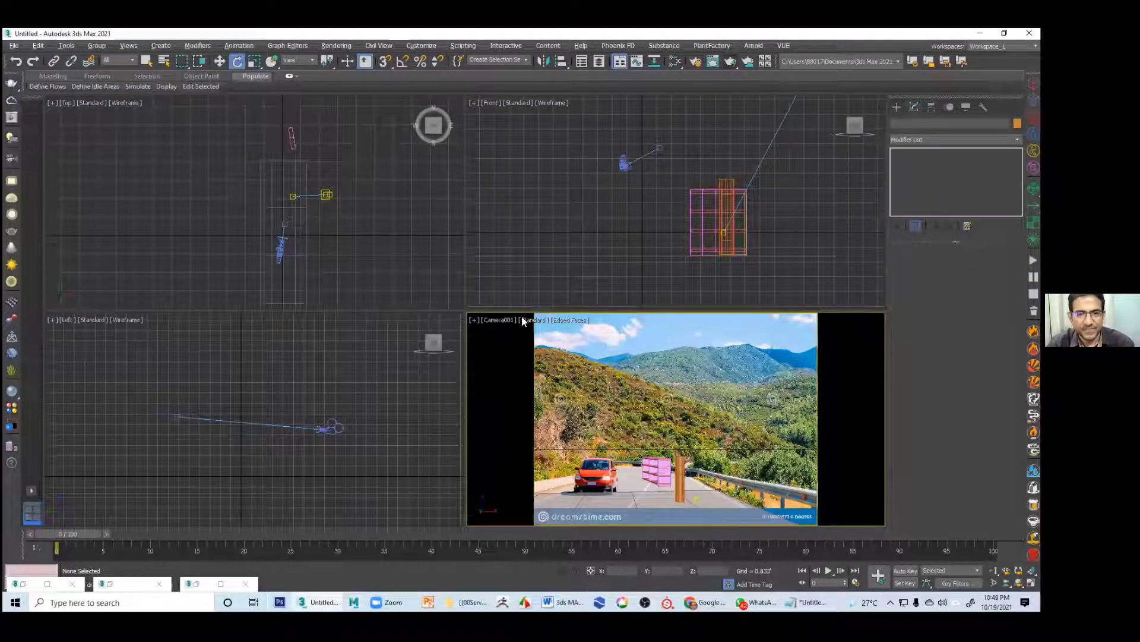
left_click(730, 62)
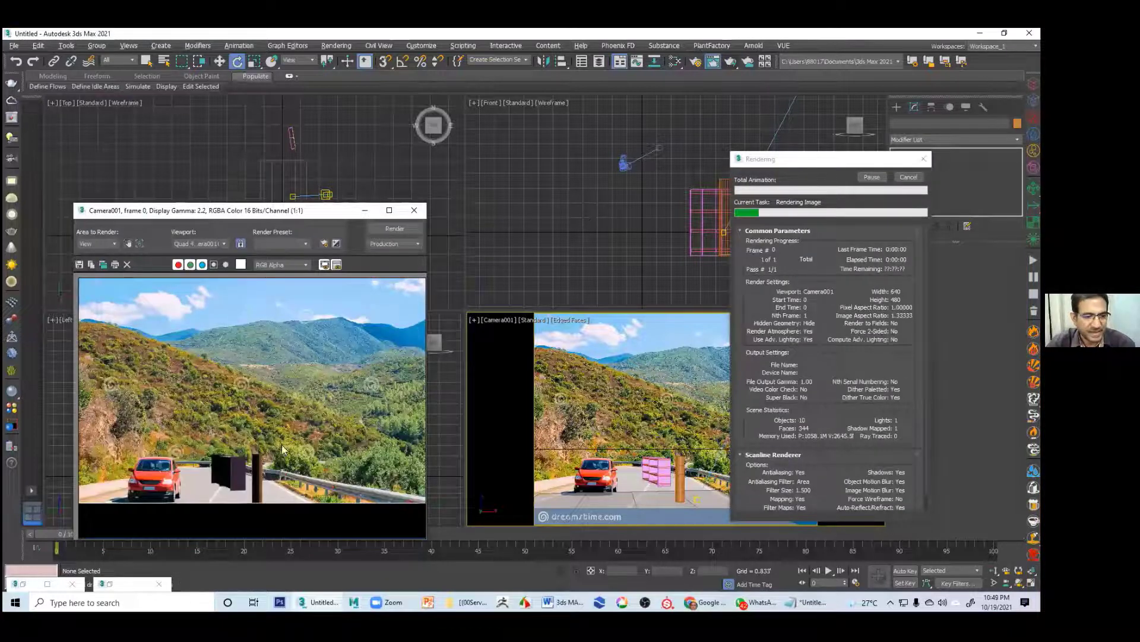
left_click(414, 210)
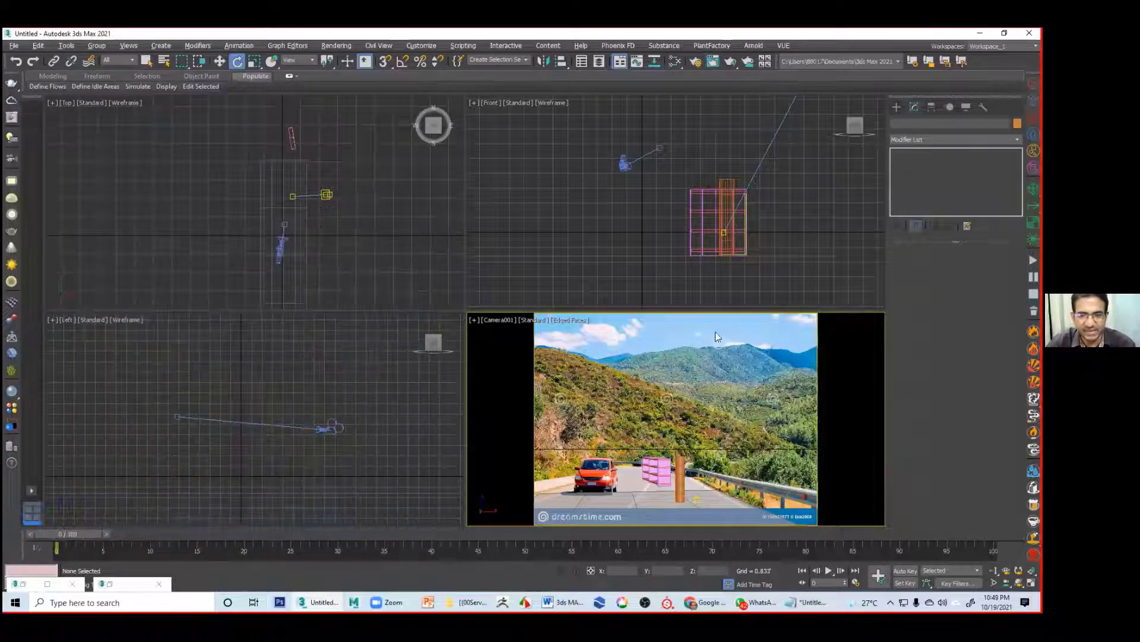
left_click(747, 238)
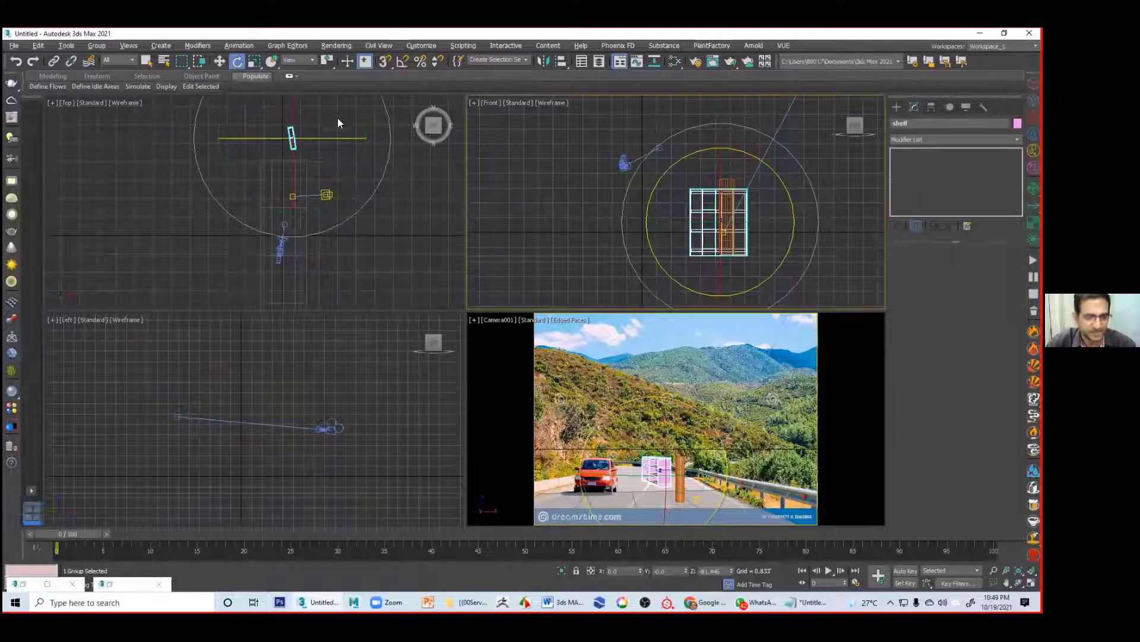
left_click(328, 162)
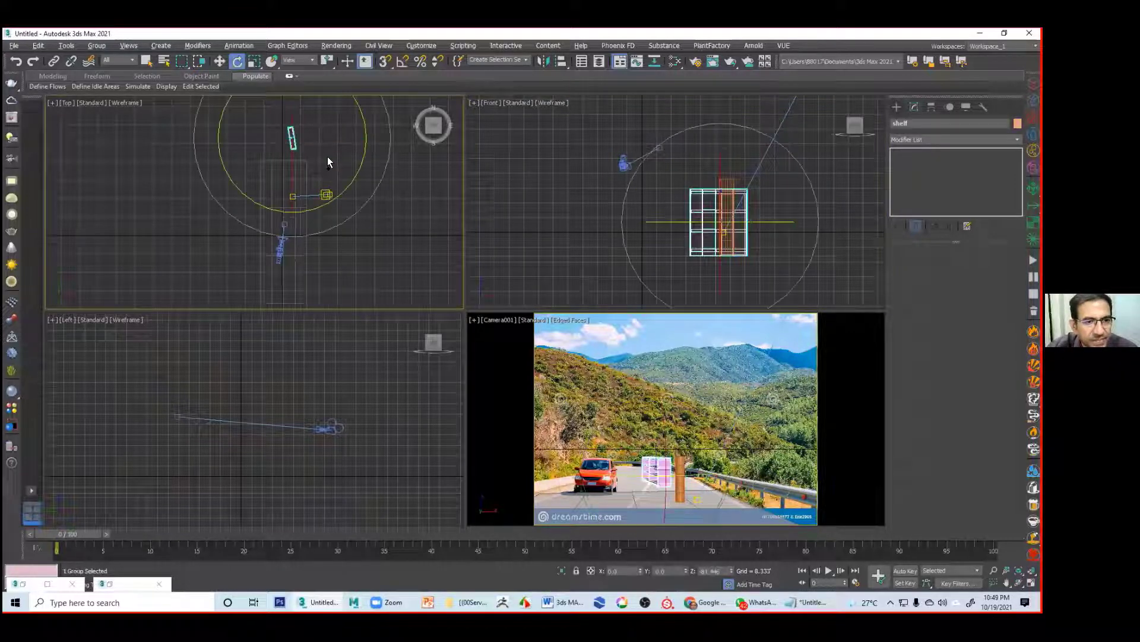
key("ctrl+z")
Step: Scale the shelf up uniformly so it spans more of the road
left_click(254, 62)
left_click_drag(309, 133, 323, 110)
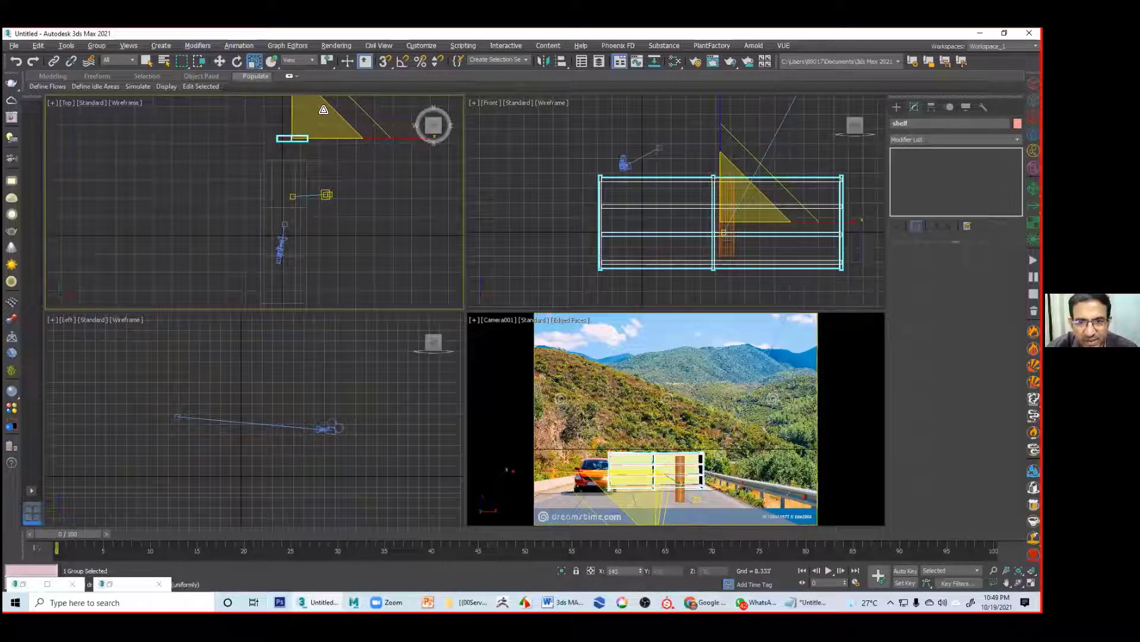
Step: Raise the enlarged shelf in the Front view until its base is level with the bottom of the cylinder
left_click(639, 201)
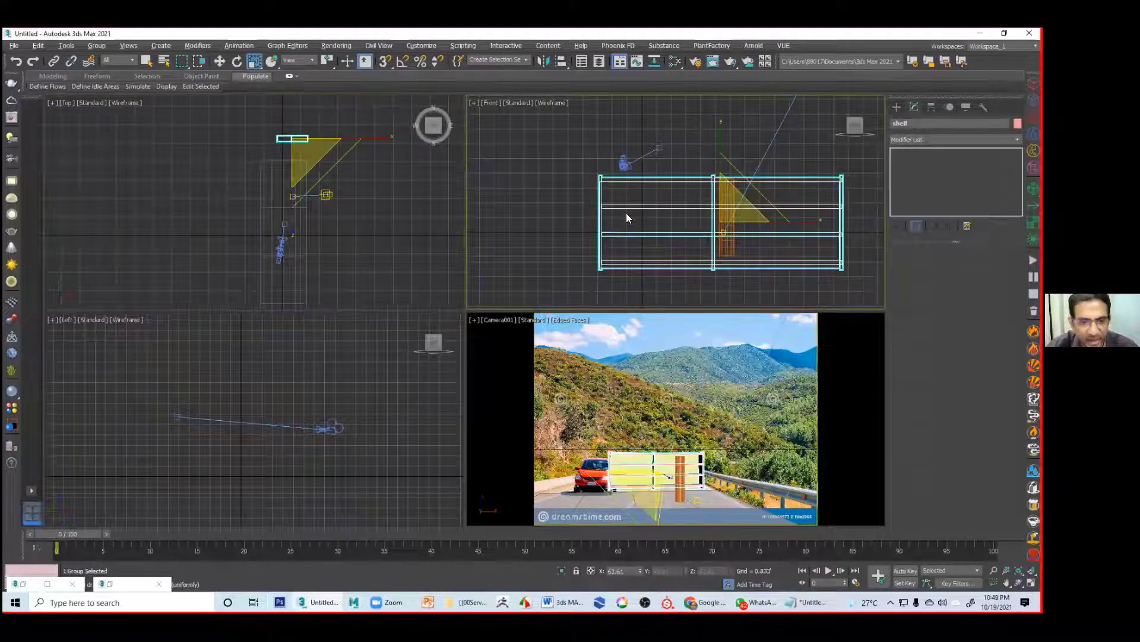
key("w")
mouse_move(720, 158)
left_mouse_down()
mouse_move(721, 131)
mouse_move(722, 148)
left_mouse_up()
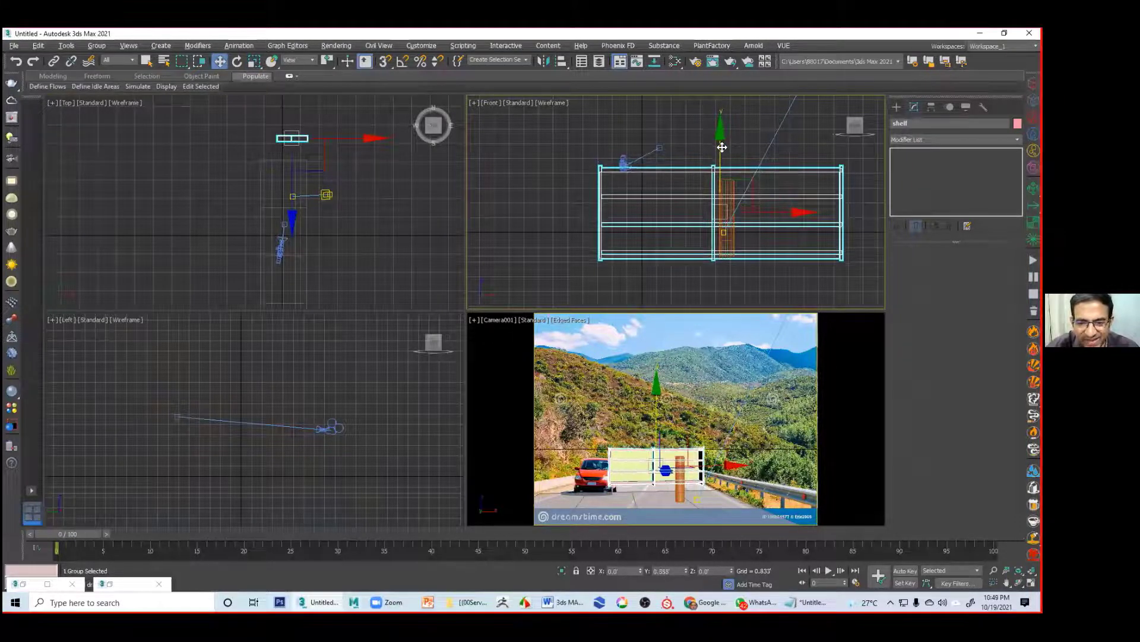
Step: Rotate the shelf in the Top view until it runs nearly lengthwise along the road, and place it beside the cylinder at the guardrail side
key("e")
left_click(360, 165)
left_click_drag(360, 165, 325, 253)
left_click(220, 61)
left_click_drag(328, 131, 337, 166)
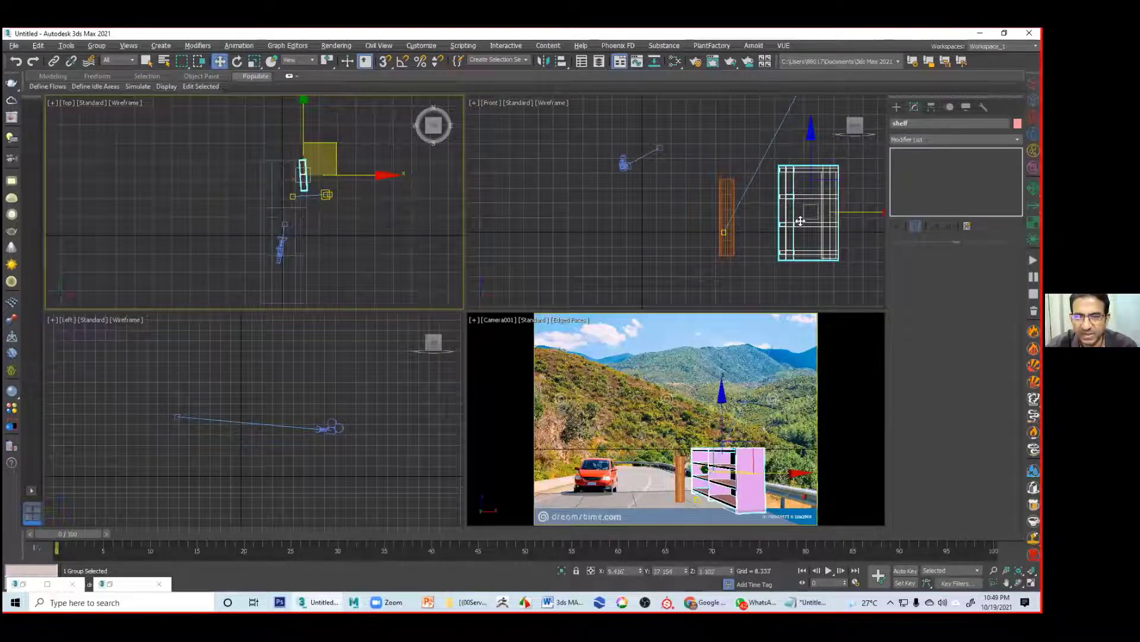
left_click(734, 303)
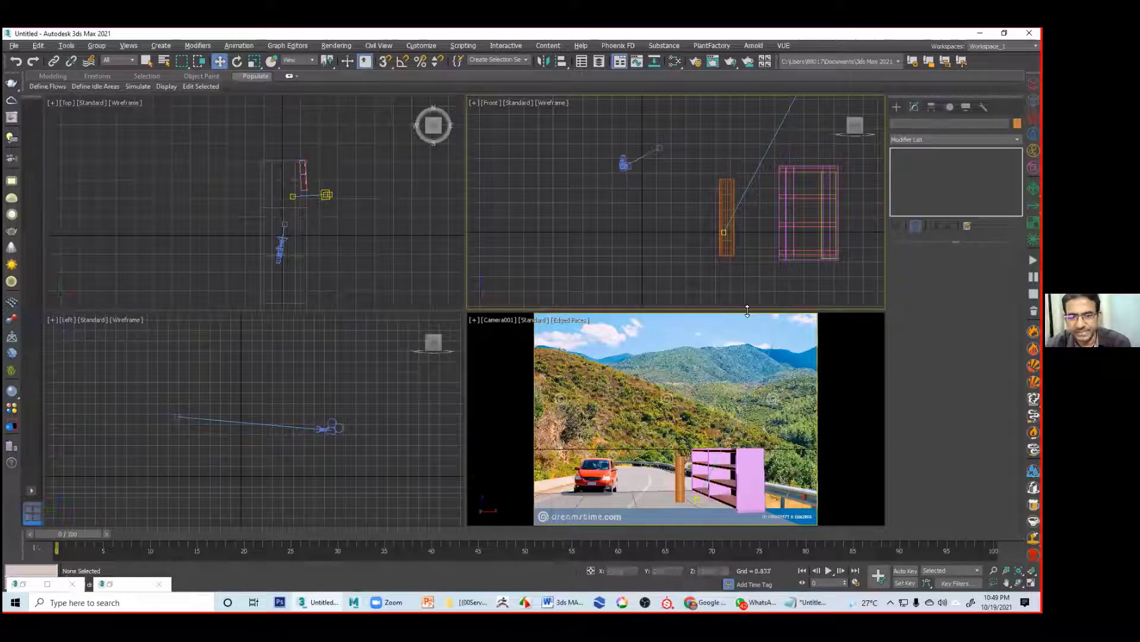
Step: Place a standard Omni light to the left of the road in the Top view and raise it about 3' in the Left view
left_click(898, 108)
left_click(932, 195)
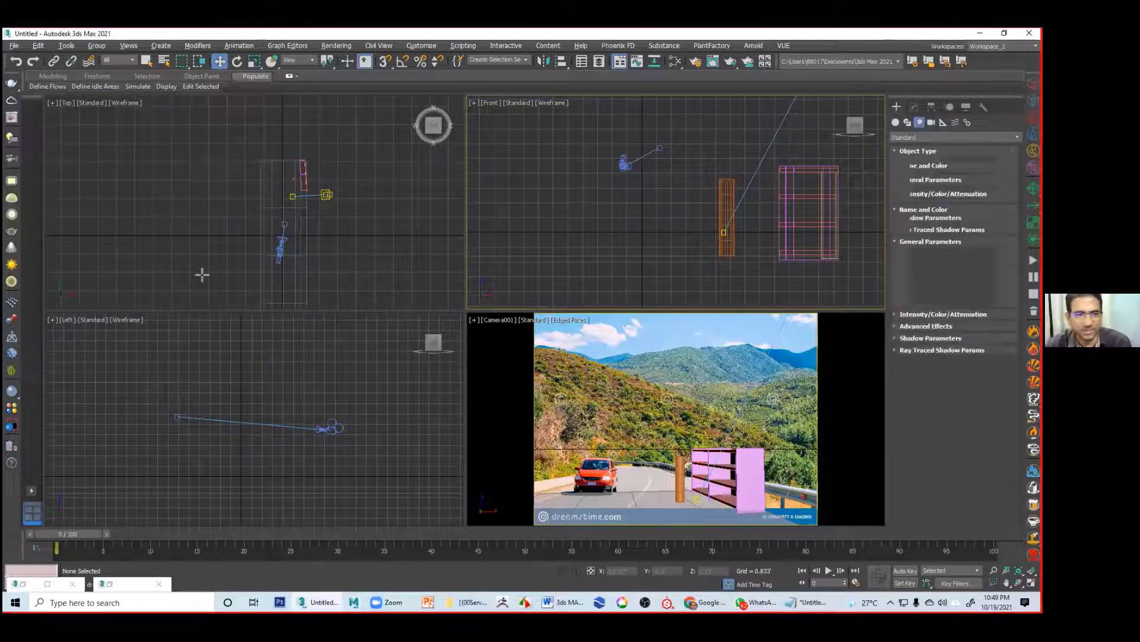
left_click(170, 261)
key("w")
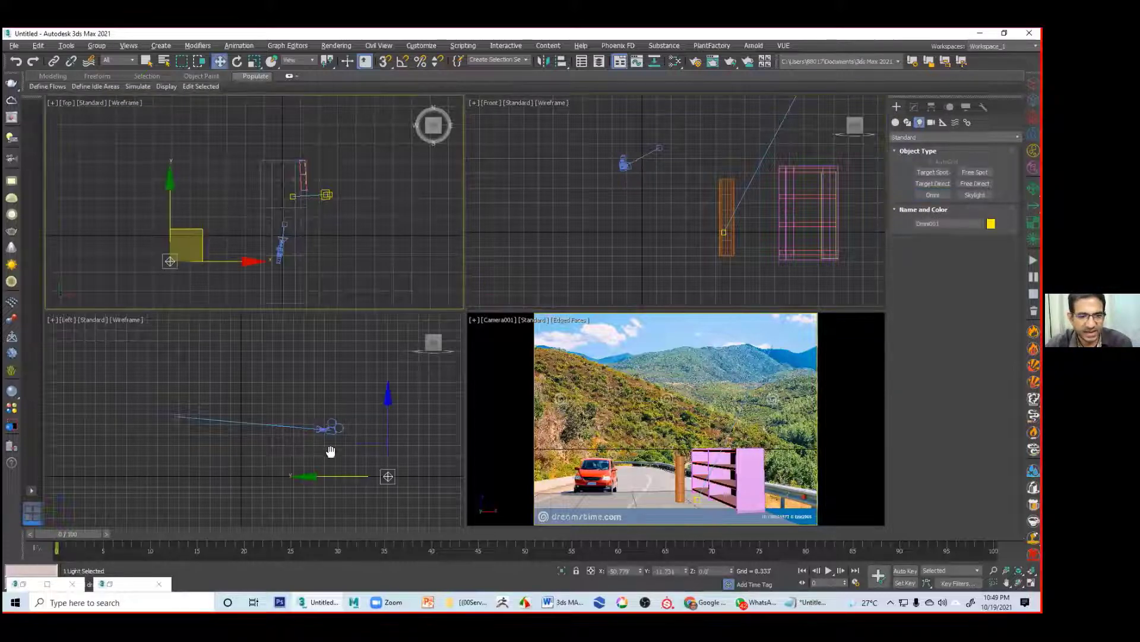
middle_click_drag(332, 451, 282, 468)
left_click_drag(339, 438, 339, 414)
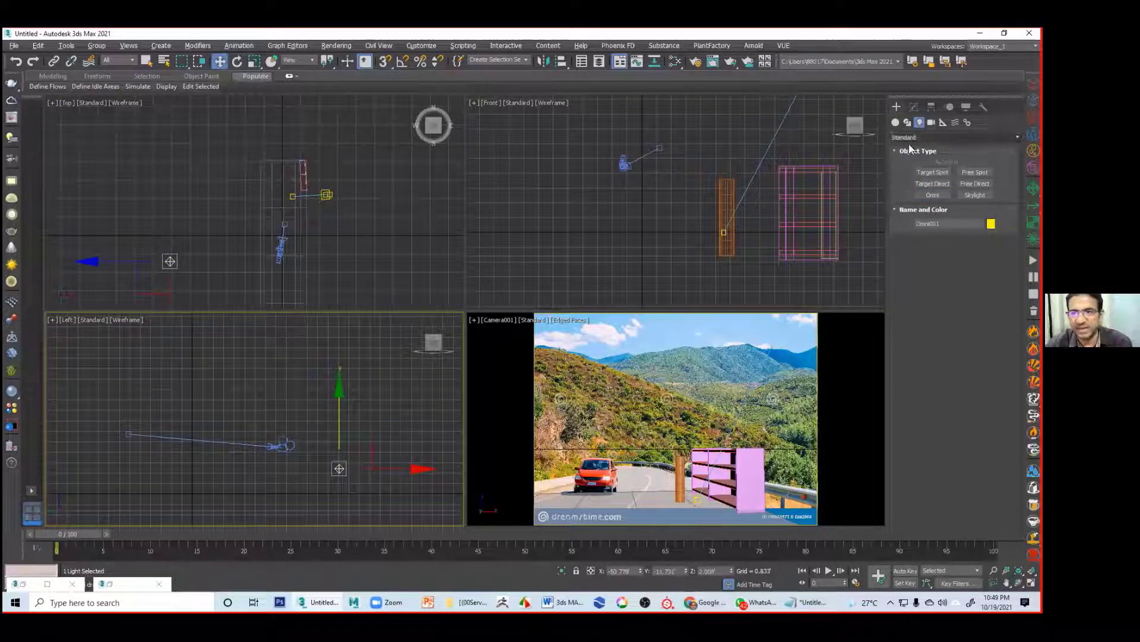
Step: Set the Omni light's intensity multiplier to 0.3 and test-render the camera view
left_click(913, 105)
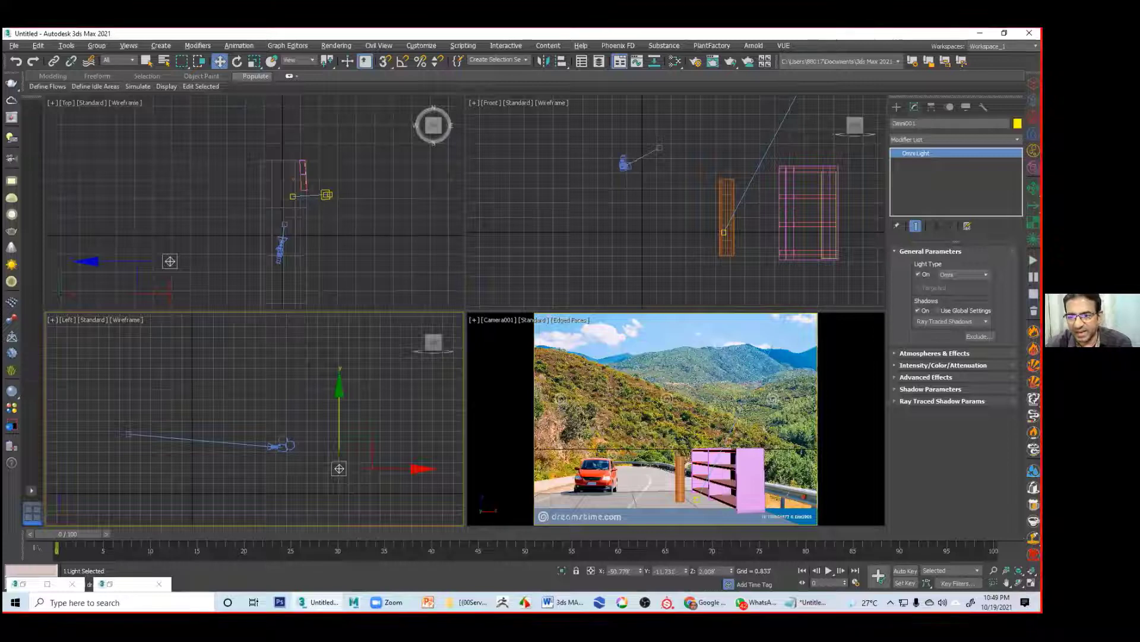
left_click(918, 366)
left_click_drag(956, 379, 902, 378)
type("0.3")
key("Return")
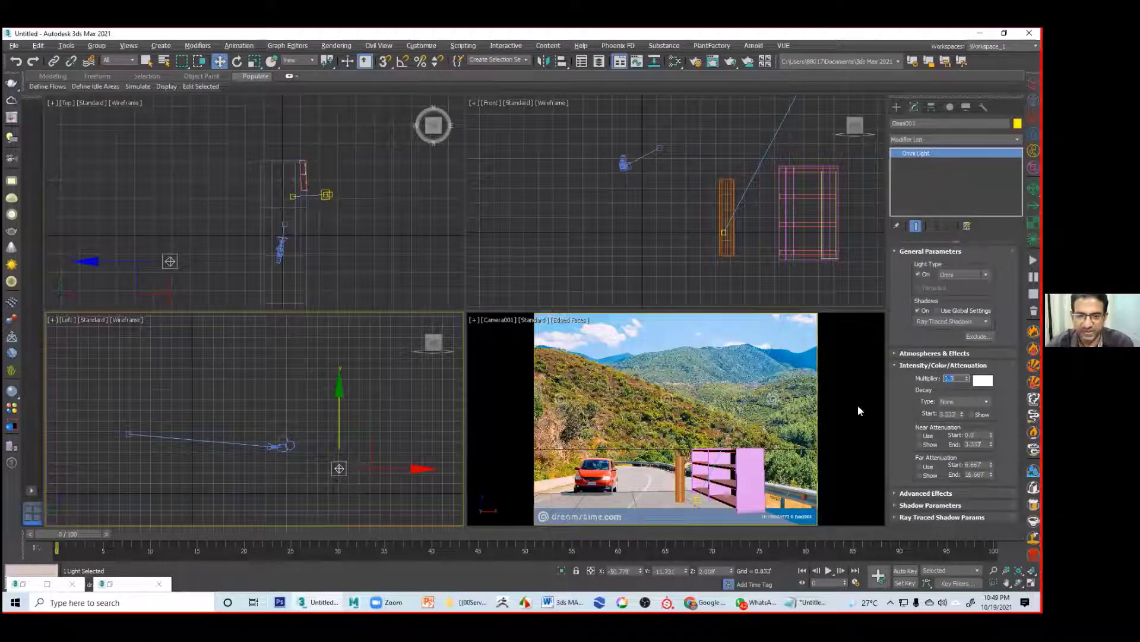
left_click(677, 385)
left_click(724, 63)
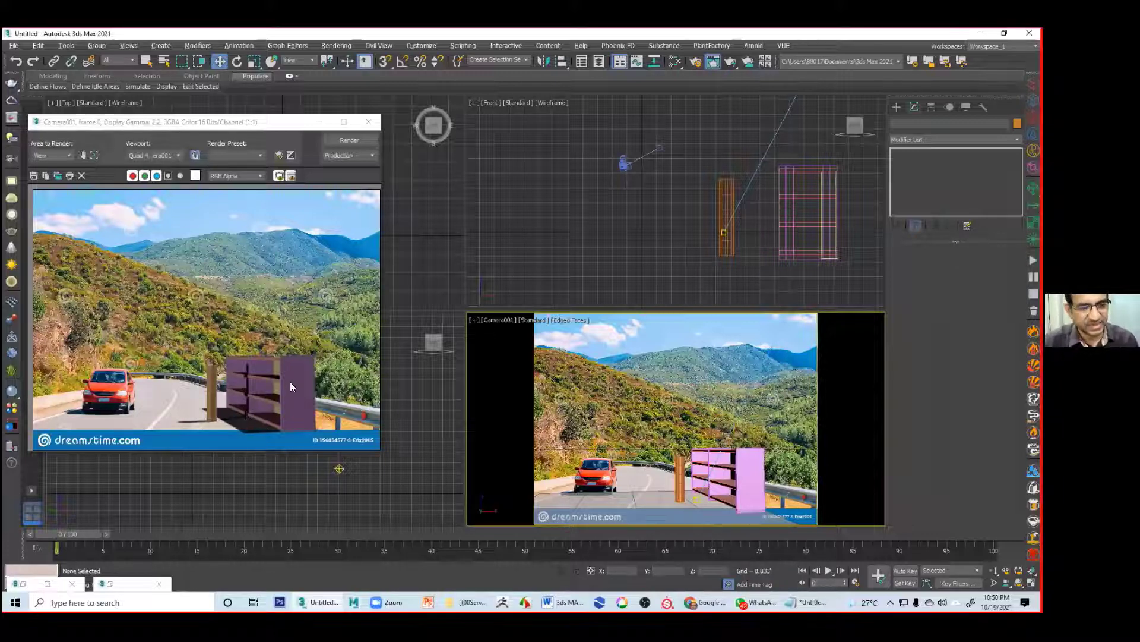
left_click(368, 121)
Step: Push the shelf farther back along the road, shift the cylinder sideways toward the guardrail, and render the camera view
left_click(734, 491)
left_click(734, 490)
left_click_drag(704, 470, 671, 458)
left_click(679, 484)
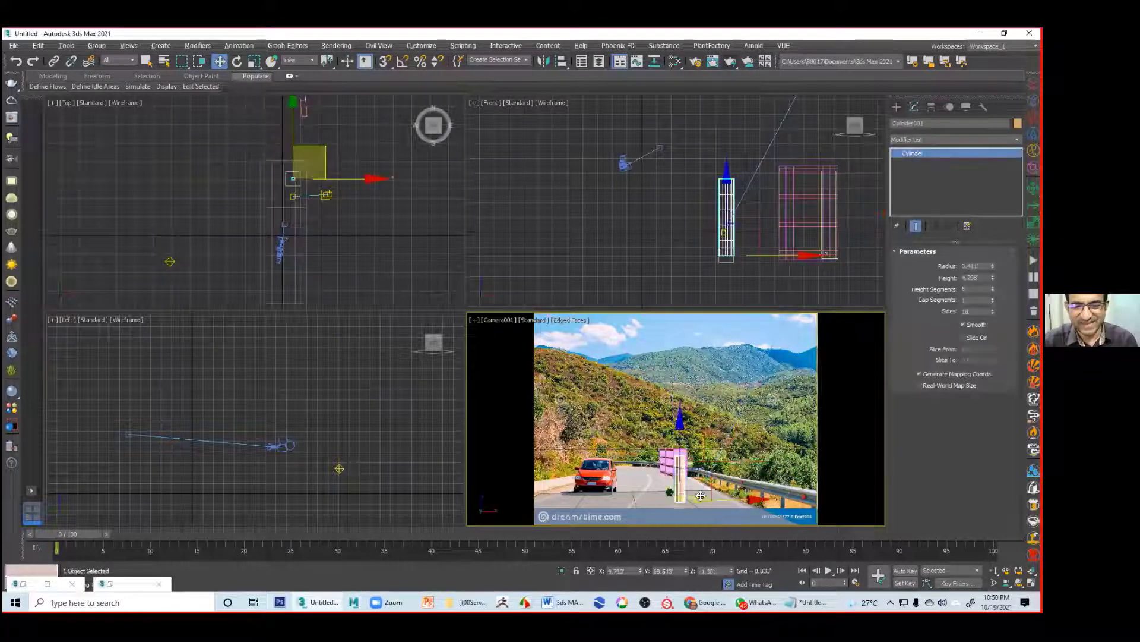
left_click_drag(715, 499, 729, 498)
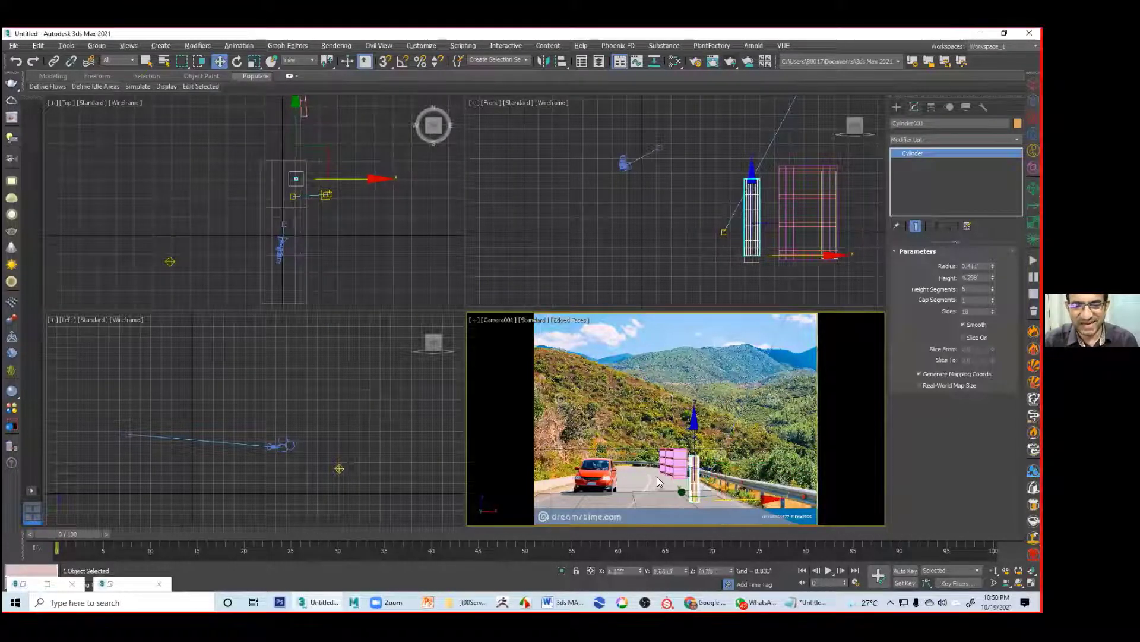
left_click(731, 61)
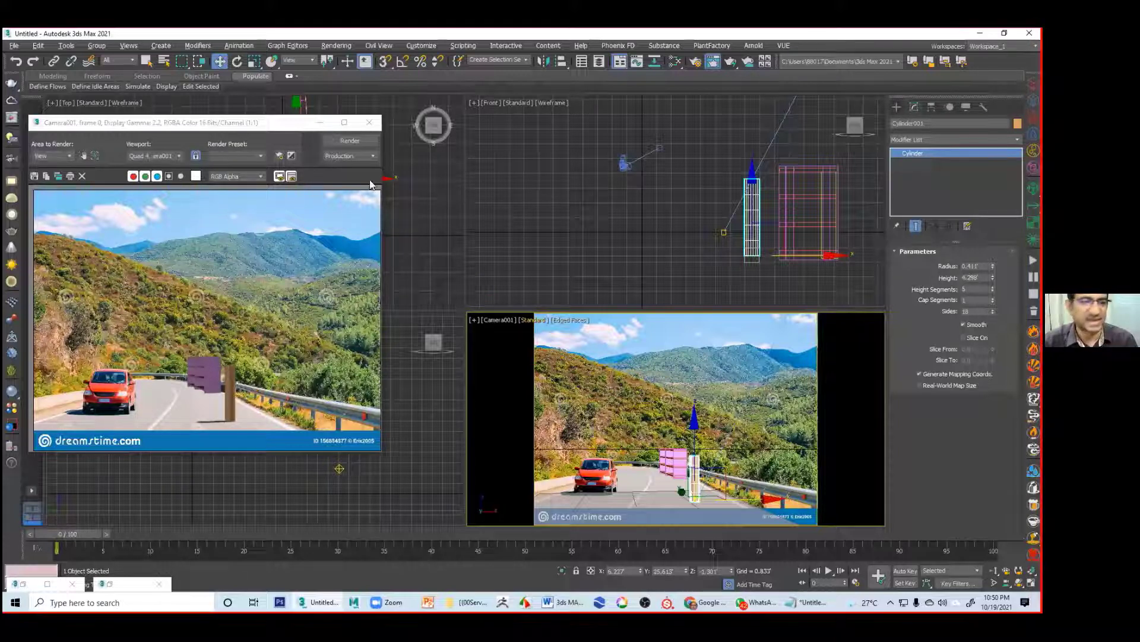
Step: Widen the target directional light's hotspot to about 66' and its falloff to about 67' to cover the road objects
left_click(724, 233)
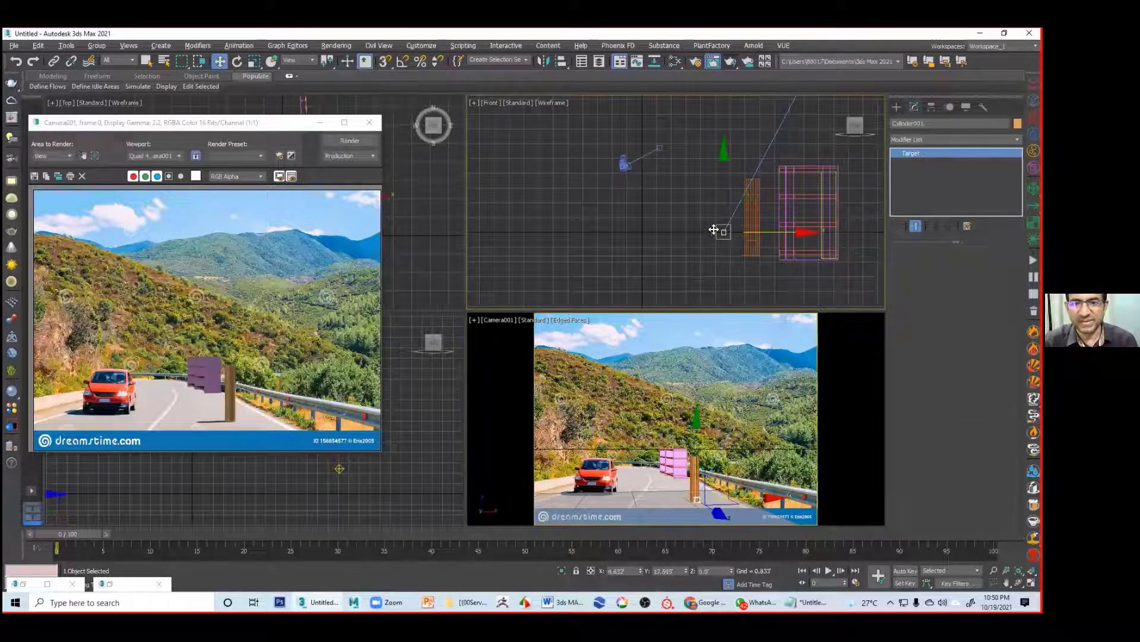
scroll(597, 223, "down", 5)
left_click(281, 130)
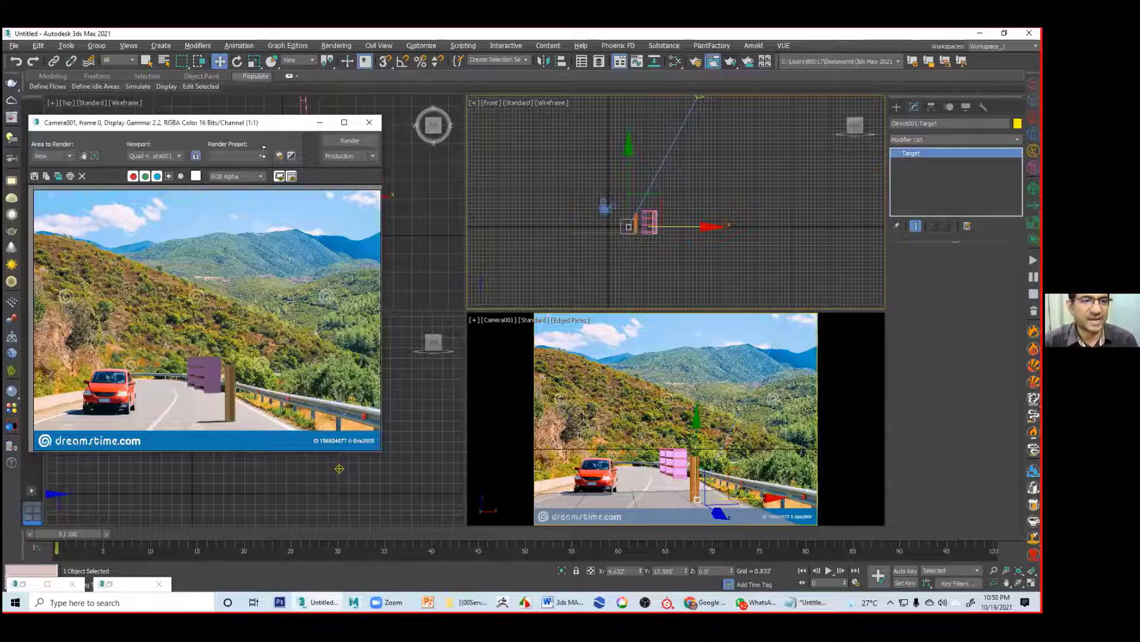
left_click_drag(281, 126, 185, 384)
middle_click_drag(331, 198, 310, 223)
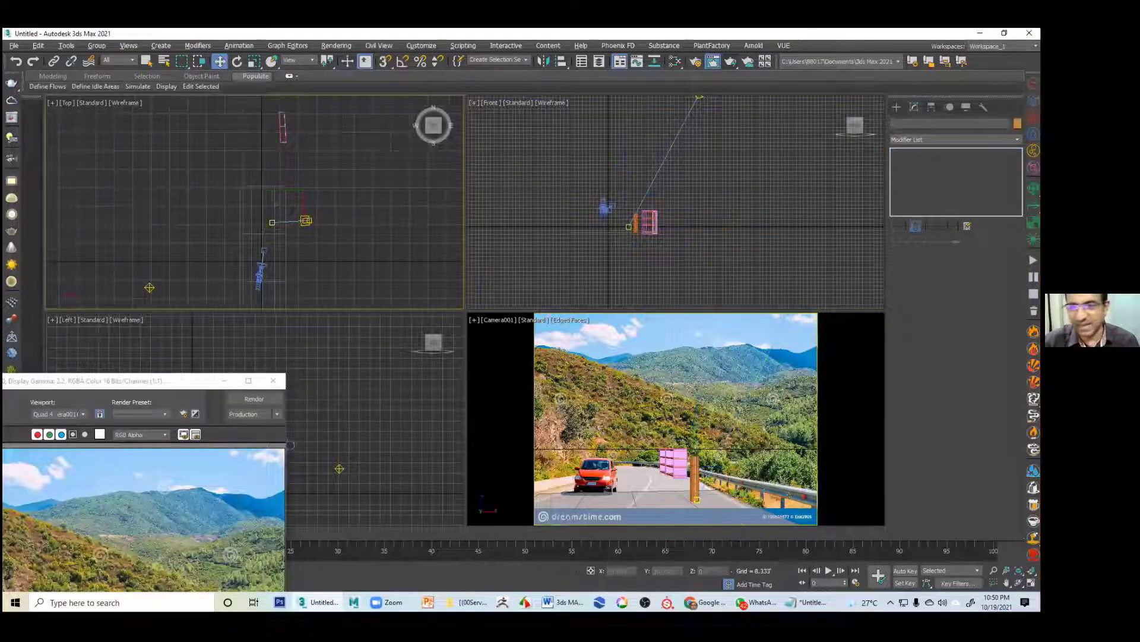
left_click(306, 220)
left_click_drag(989, 410, 989, 361)
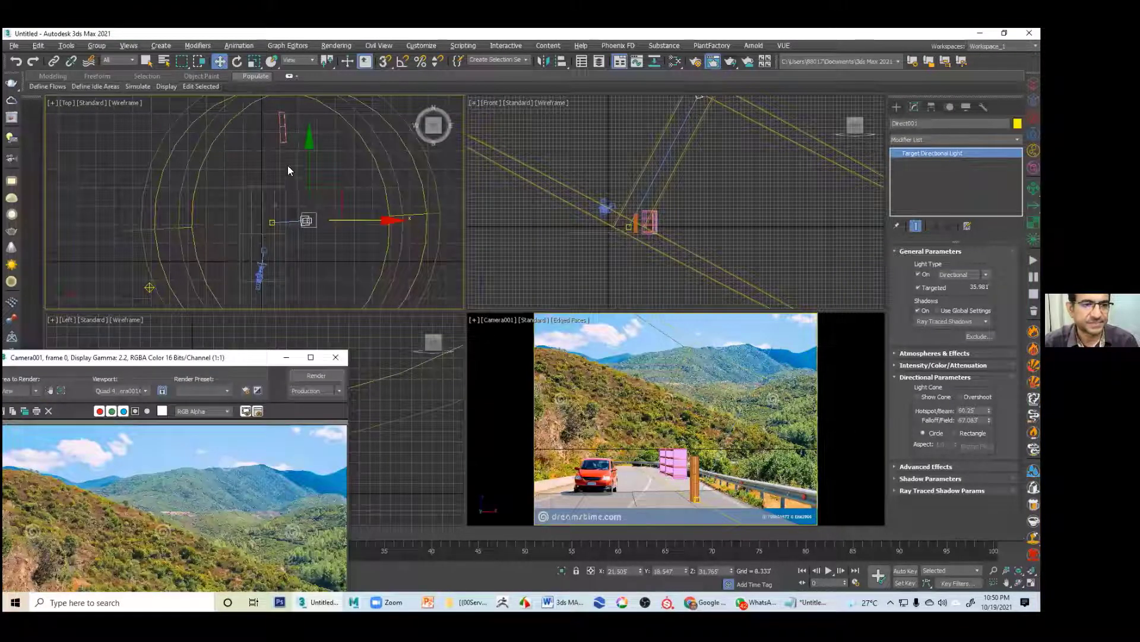
Step: Bring the shelf closer along the road, slide the ground plane back in the Top view so it lies beneath the shelf, and render the camera view
middle_click_drag(313, 133, 312, 166)
left_click(283, 153)
left_click_drag(300, 136, 291, 175)
left_click(265, 225)
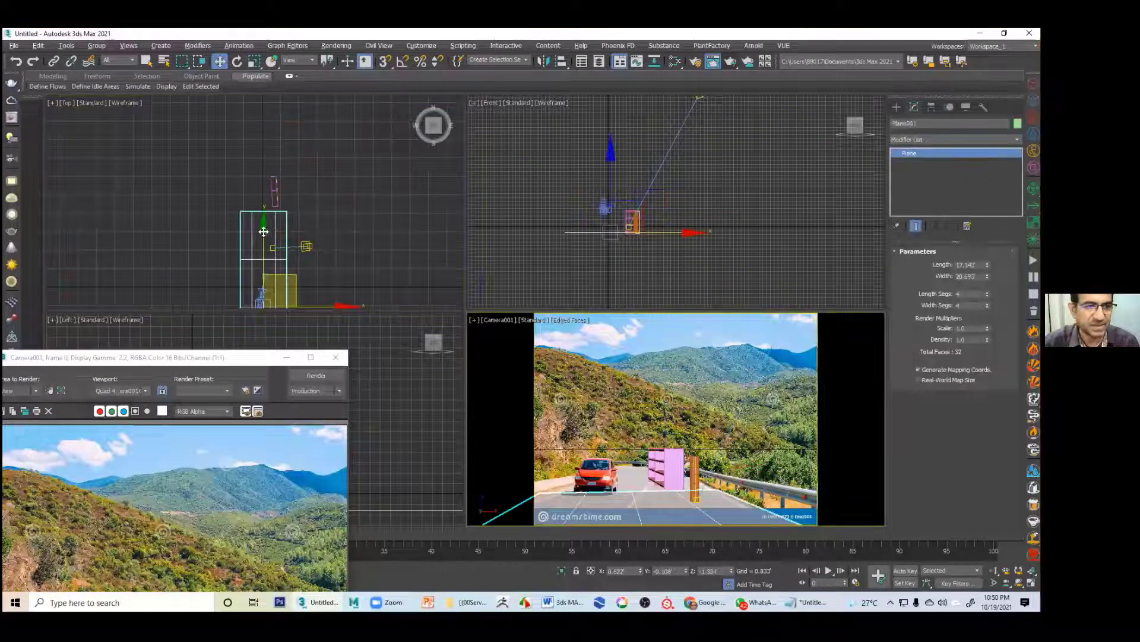
left_click_drag(268, 223, 274, 150)
left_click(636, 373)
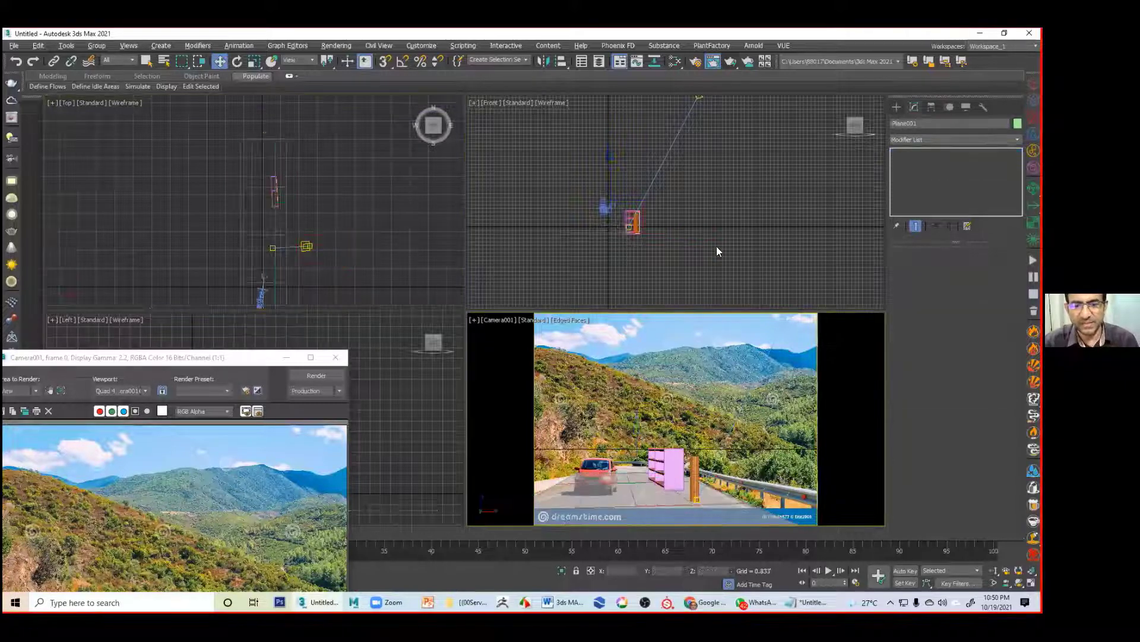
key("shift+q")
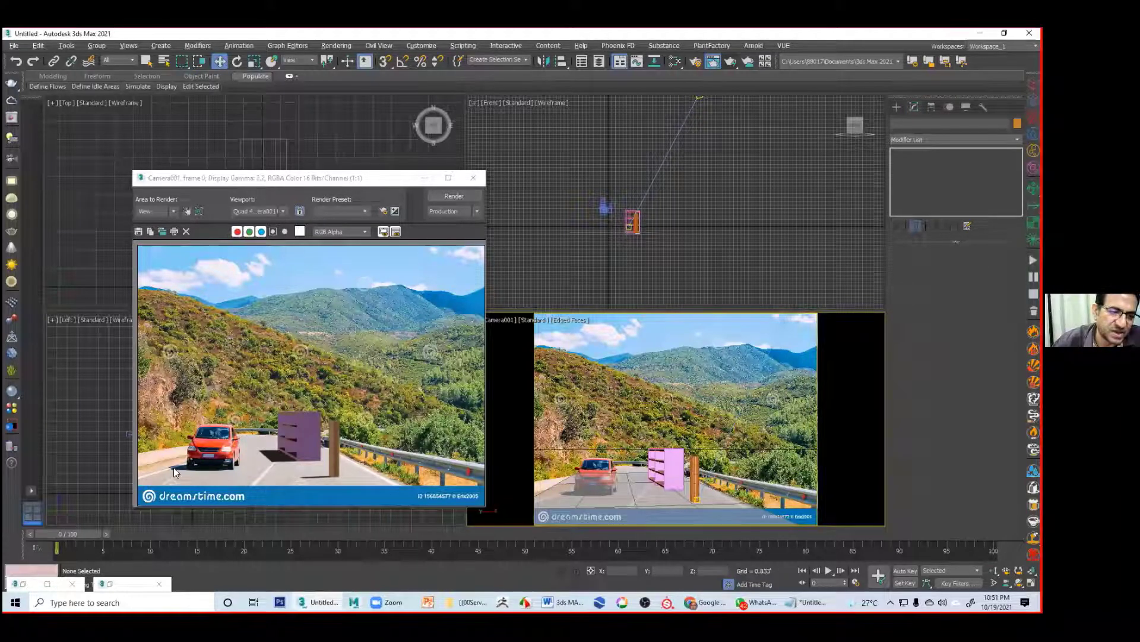
Step: Delete the shelf and move the cylinder sideways in the Top view toward the guardrail
left_click(666, 462)
key("Delete")
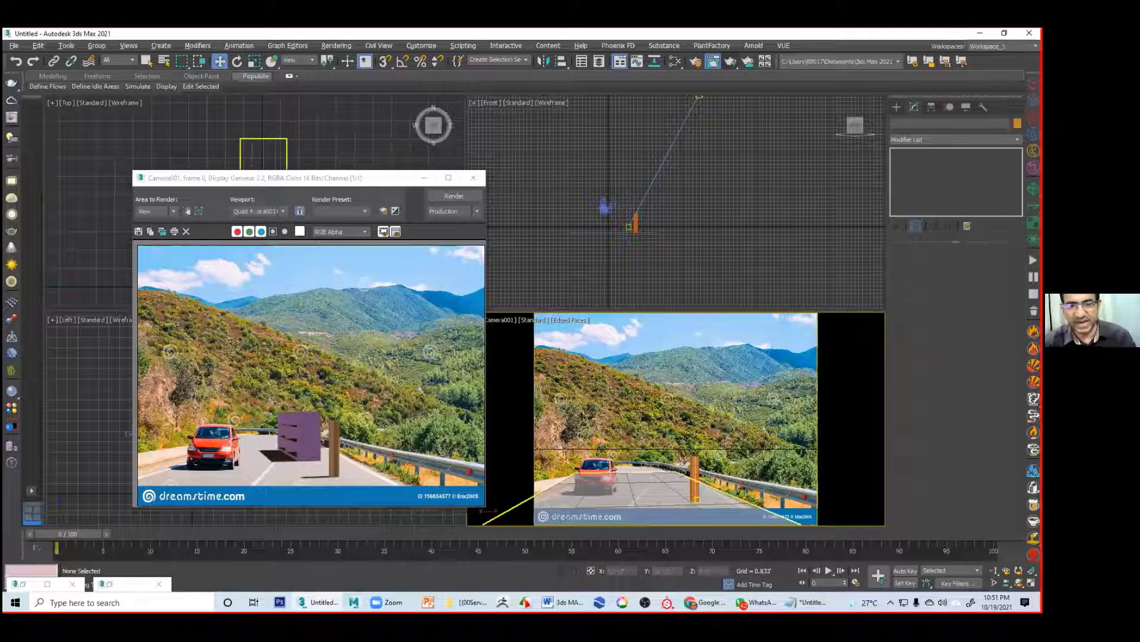
left_click_drag(320, 178, 187, 389)
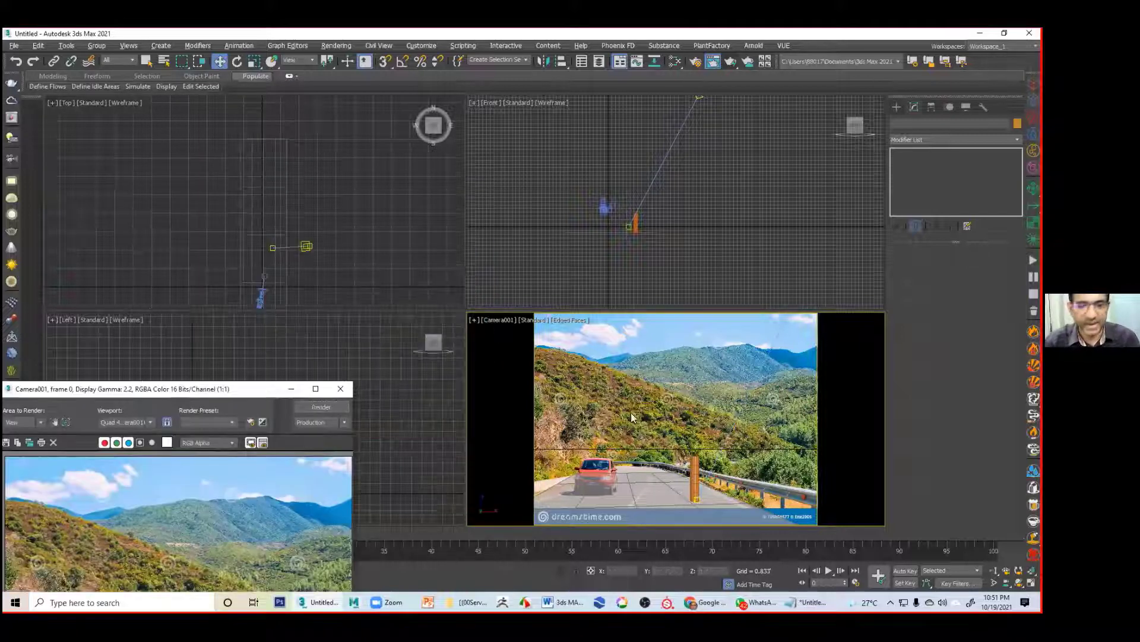
left_click(696, 474)
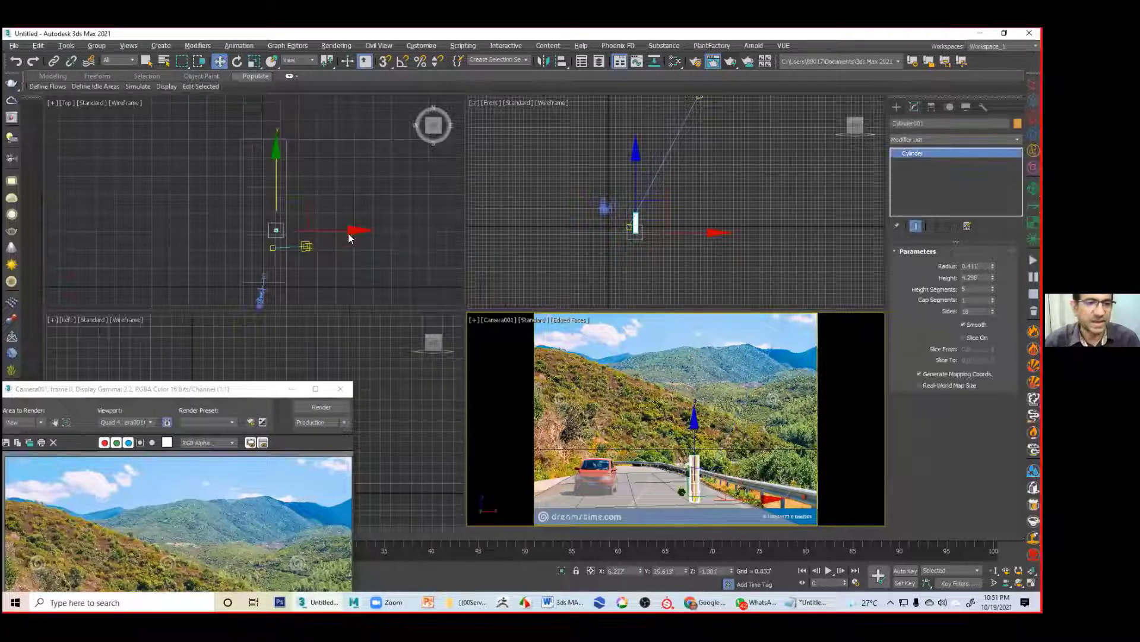
middle_click_drag(351, 241, 362, 241)
left_click_drag(328, 230, 330, 230)
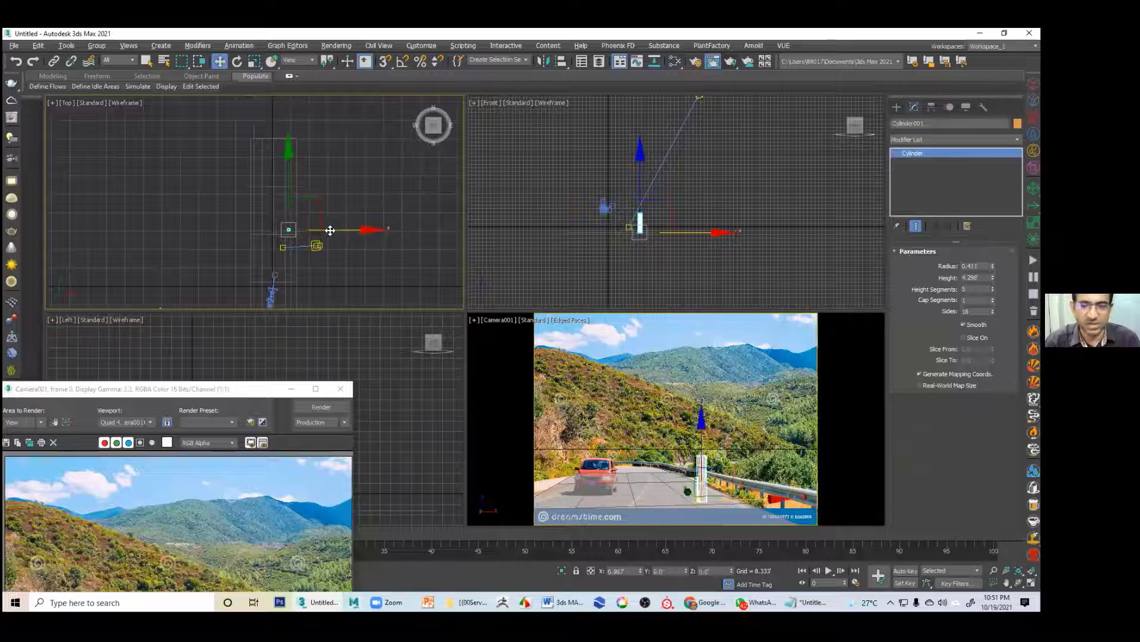
Step: Clone the cylinder as copies behind and in front of it to form a row of four posts along the guardrail, and render the camera view
left_click_drag(291, 193, 291, 184)
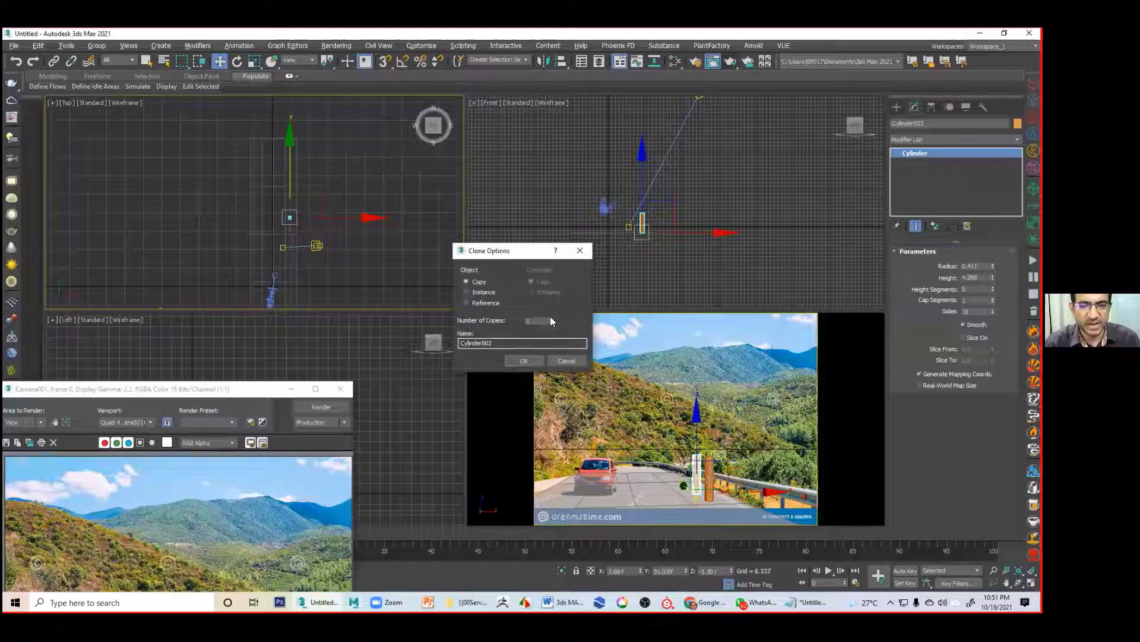
left_click(534, 361)
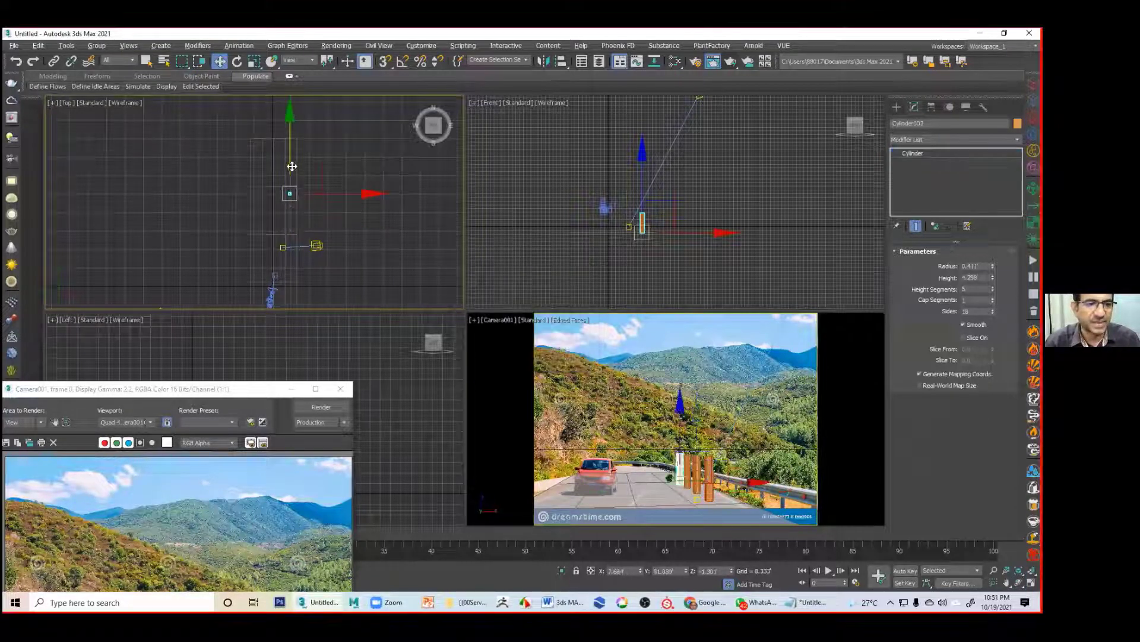
left_click_drag(291, 211, 290, 257)
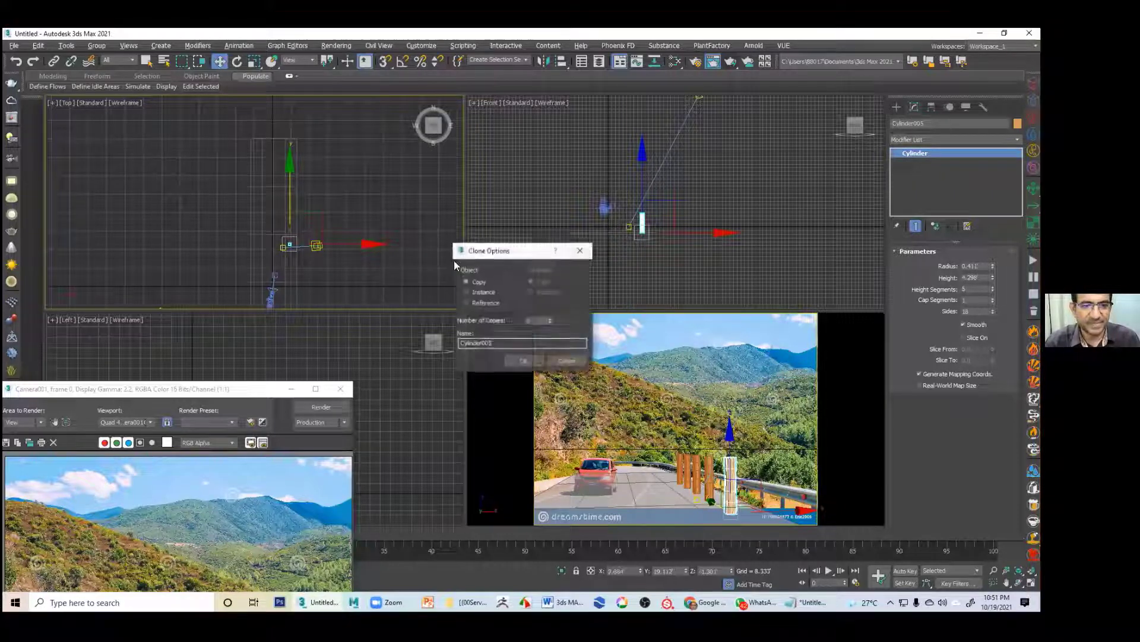
left_click(468, 255)
left_click_drag(178, 389, 330, 236)
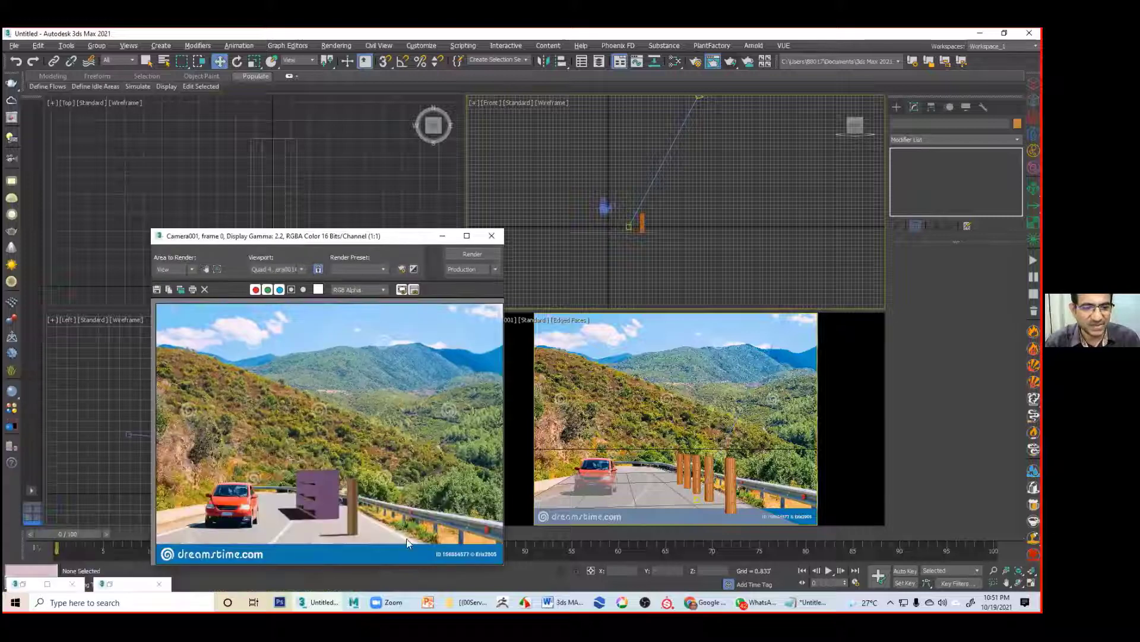
key("shift+q")
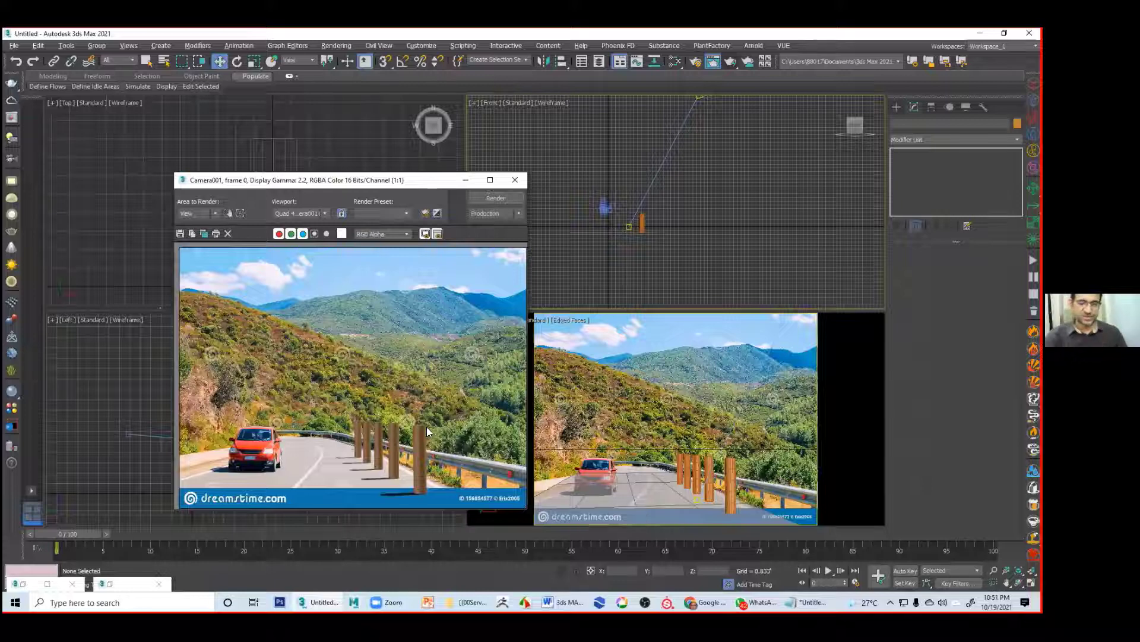
Step: Reposition the nearest post slightly farther back at the road's edge and render the camera view again
left_click(765, 508)
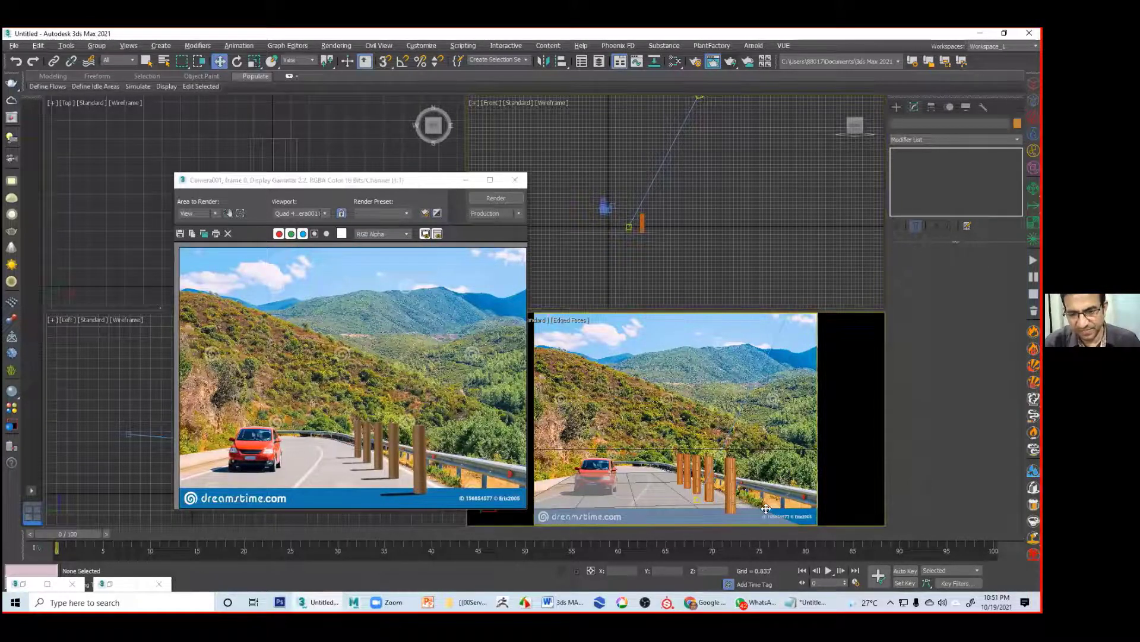
left_click(718, 491)
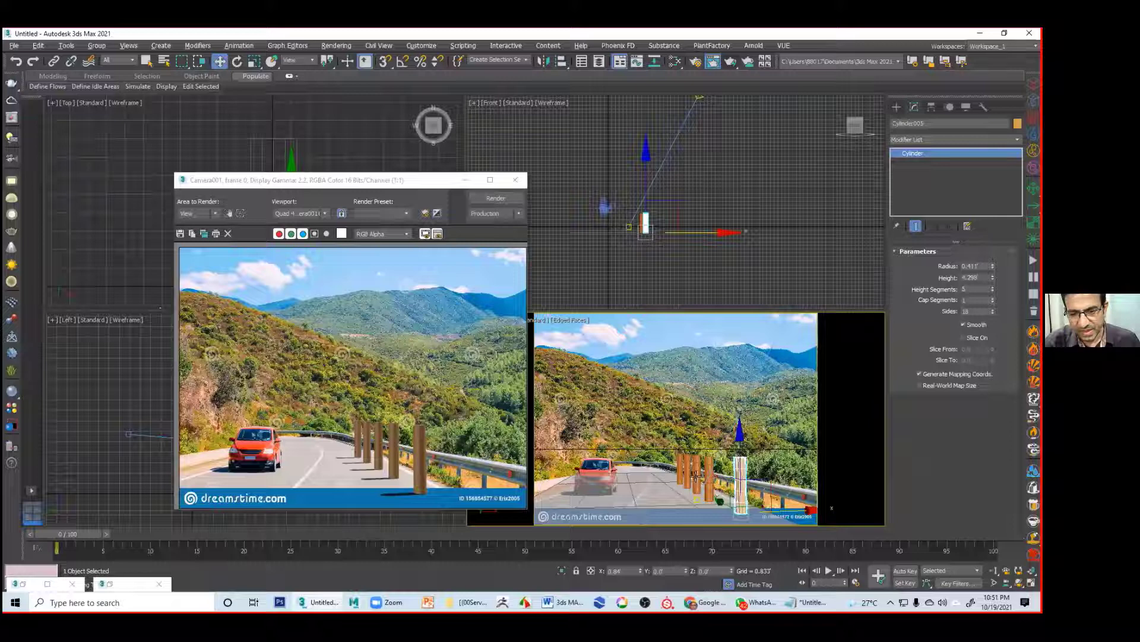
left_click(493, 198)
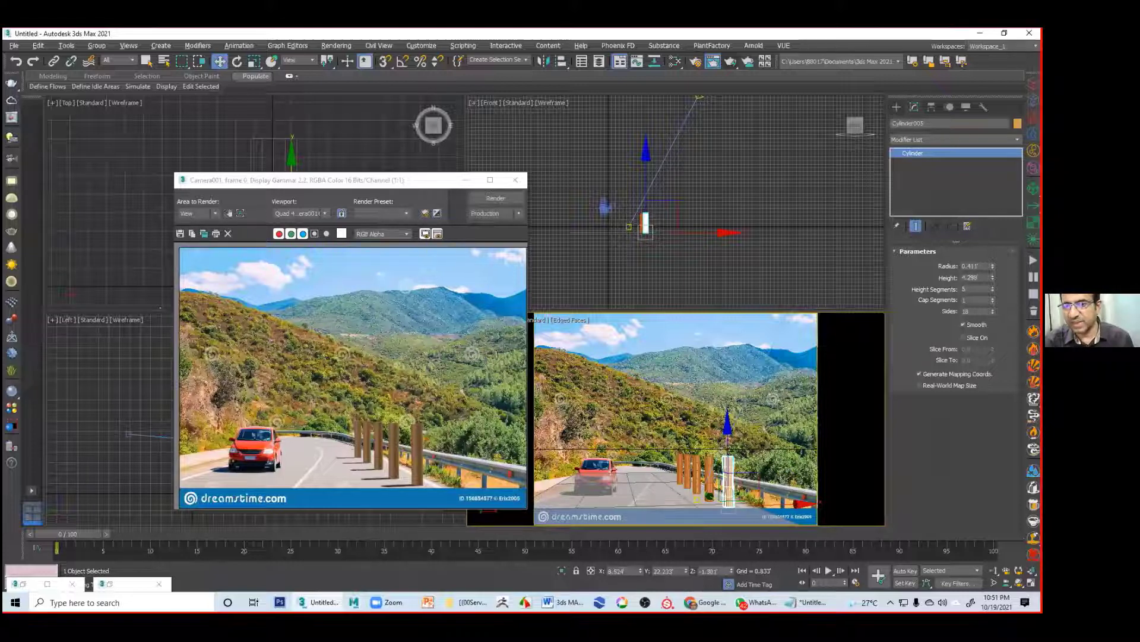
Step: Turn the nearest post into a tall thin pole with a height of about 13.5' and a radius of about 0.18', and re-render the view
left_click_drag(992, 278, 992, 236)
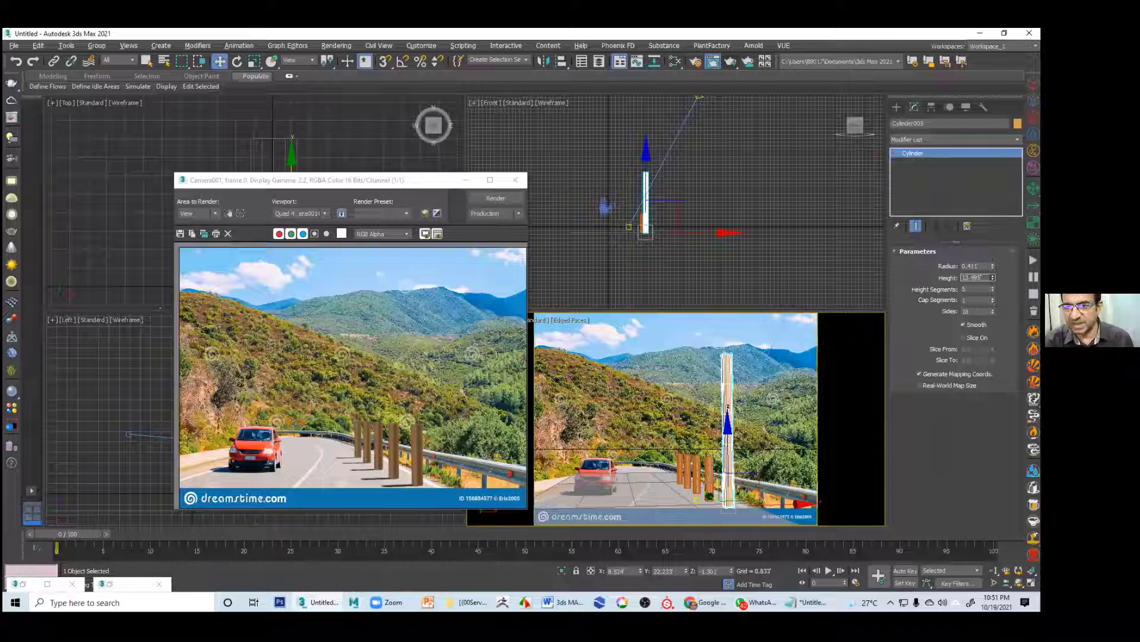
left_click_drag(992, 266, 992, 284)
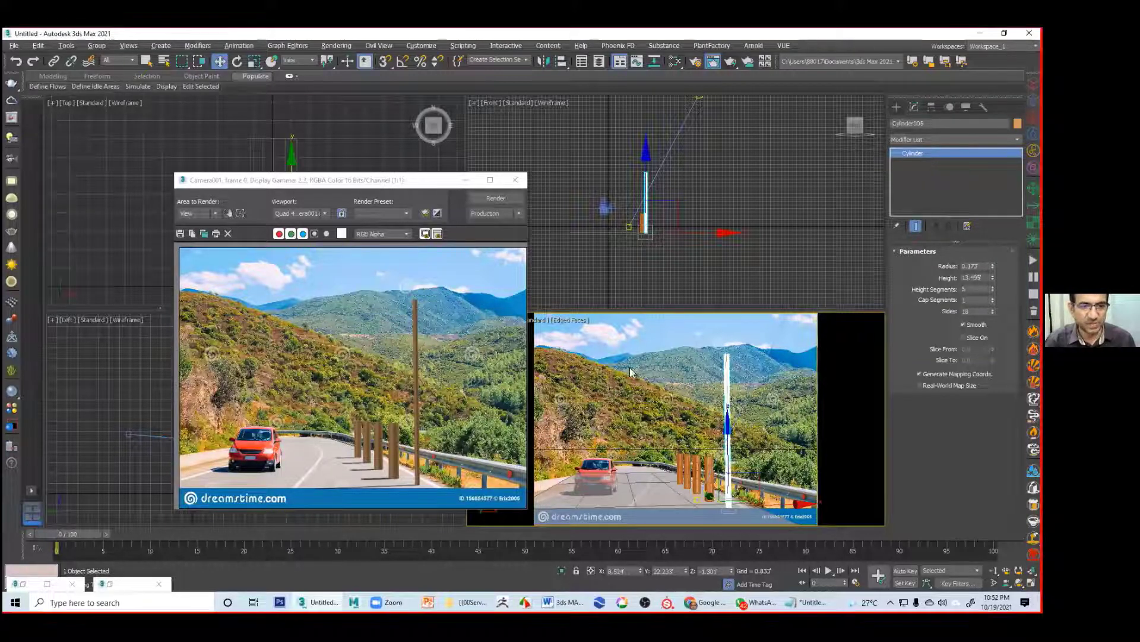
left_click_drag(283, 179, 180, 350)
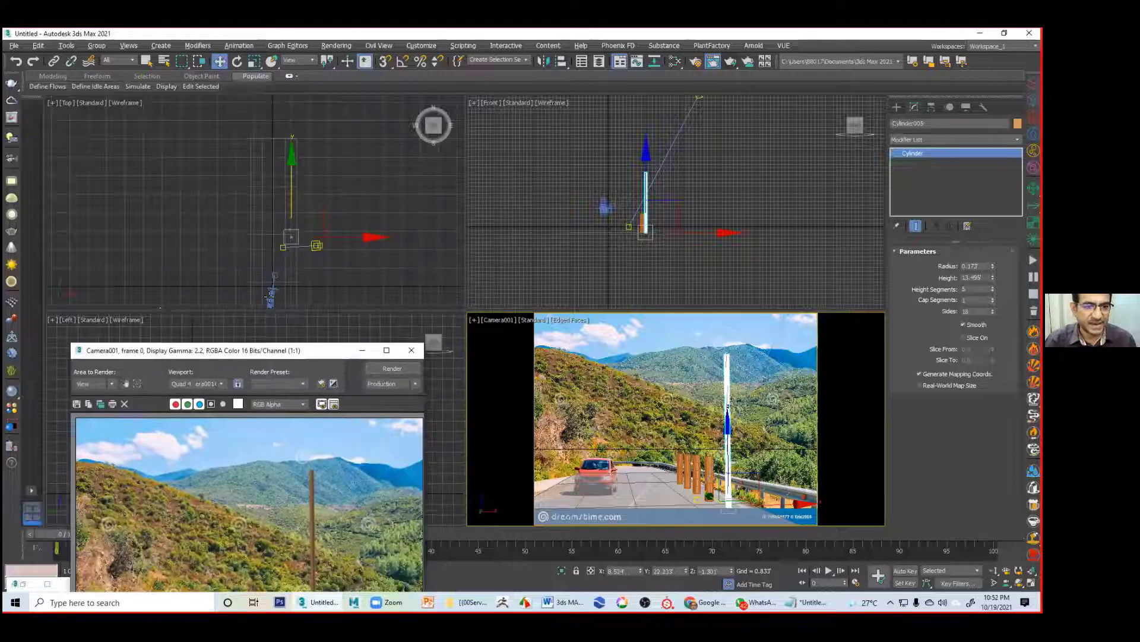
Step: Select the camera and examine its lens, clipping and depth-of-field parameters alongside the rendered frame
left_click(270, 297)
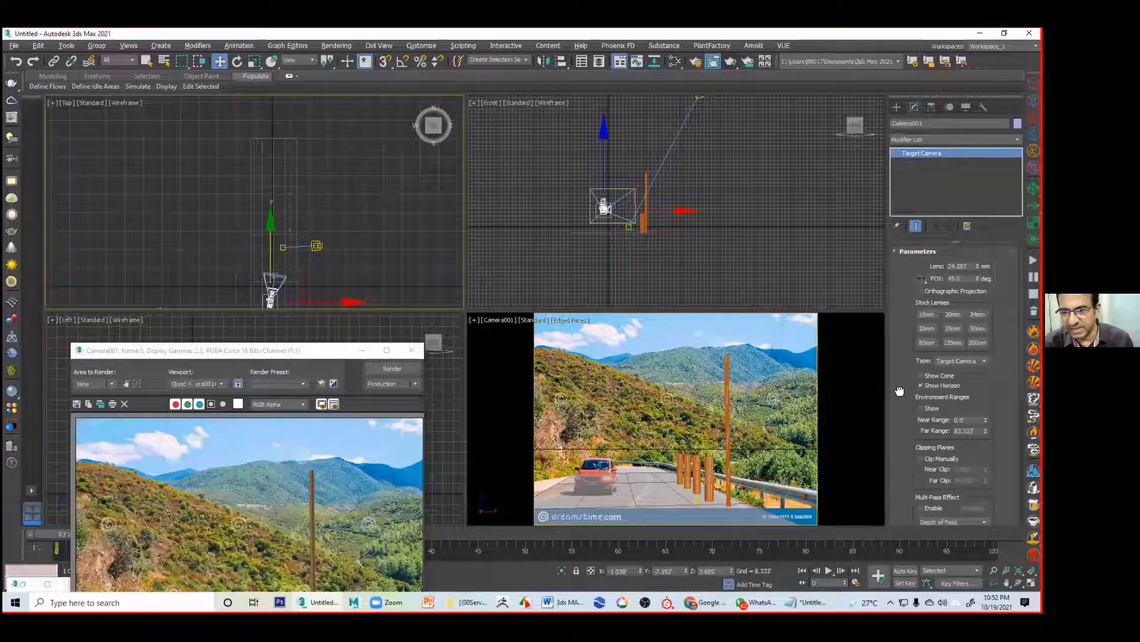
scroll(913, 469, "down", 3)
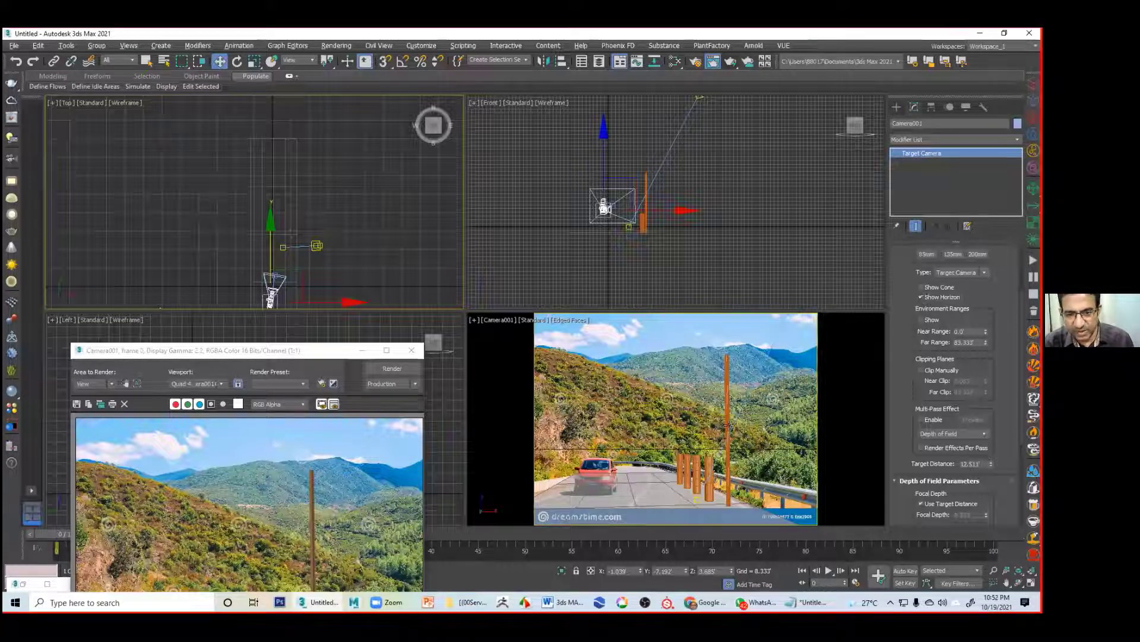
left_click(333, 354)
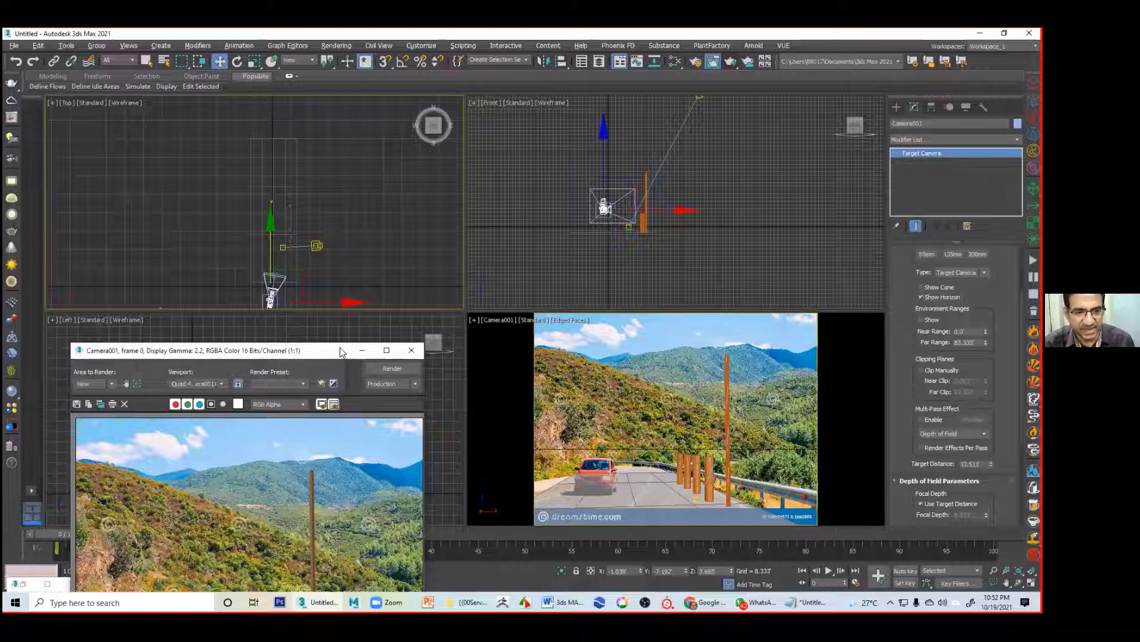
left_click_drag(334, 352, 452, 170)
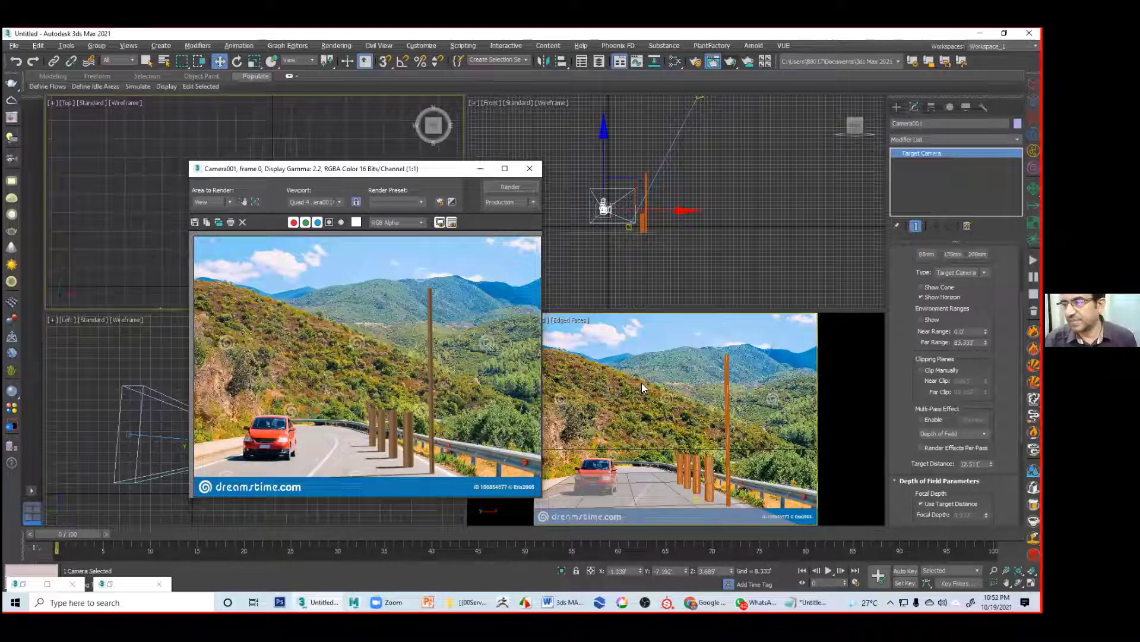
left_click_drag(396, 171, 205, 497)
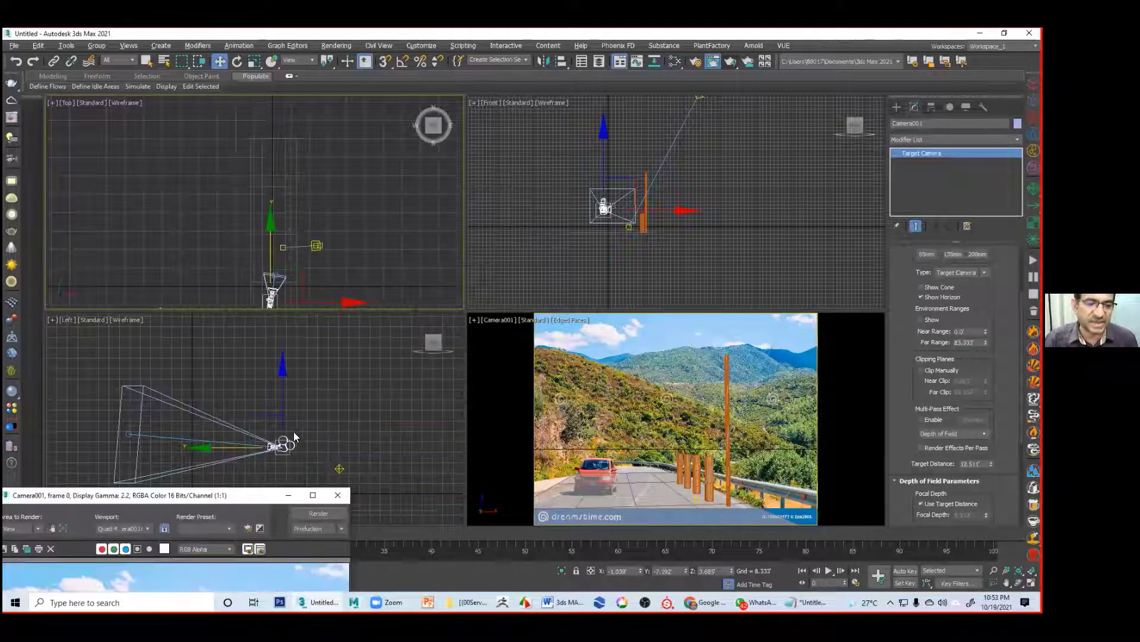
scroll(925, 298, "up", 3)
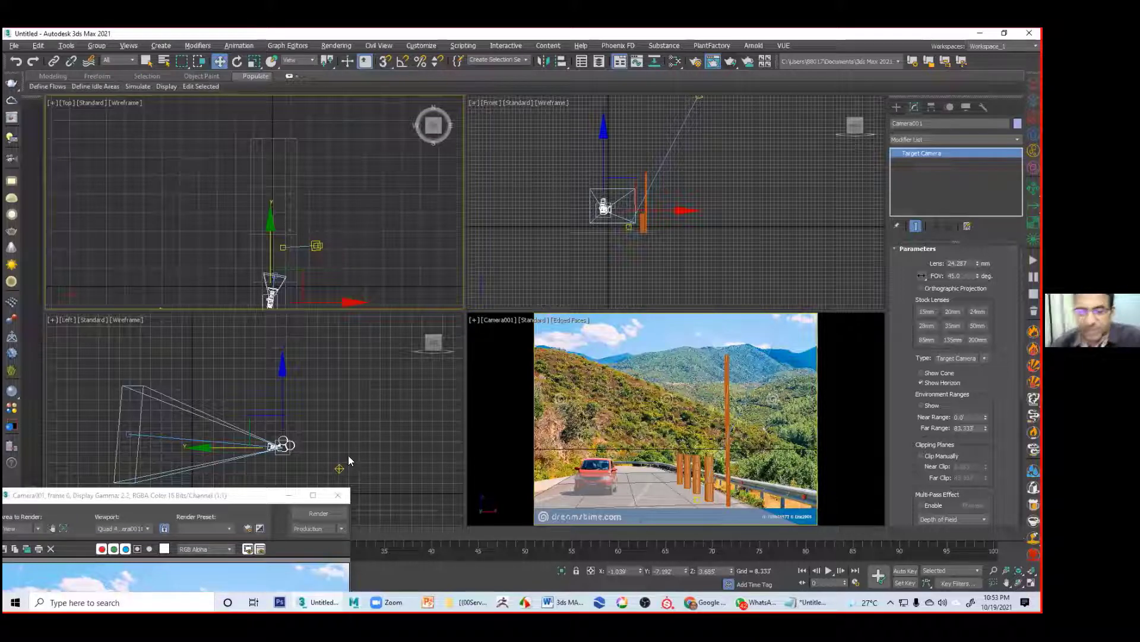
left_click_drag(200, 493, 464, 171)
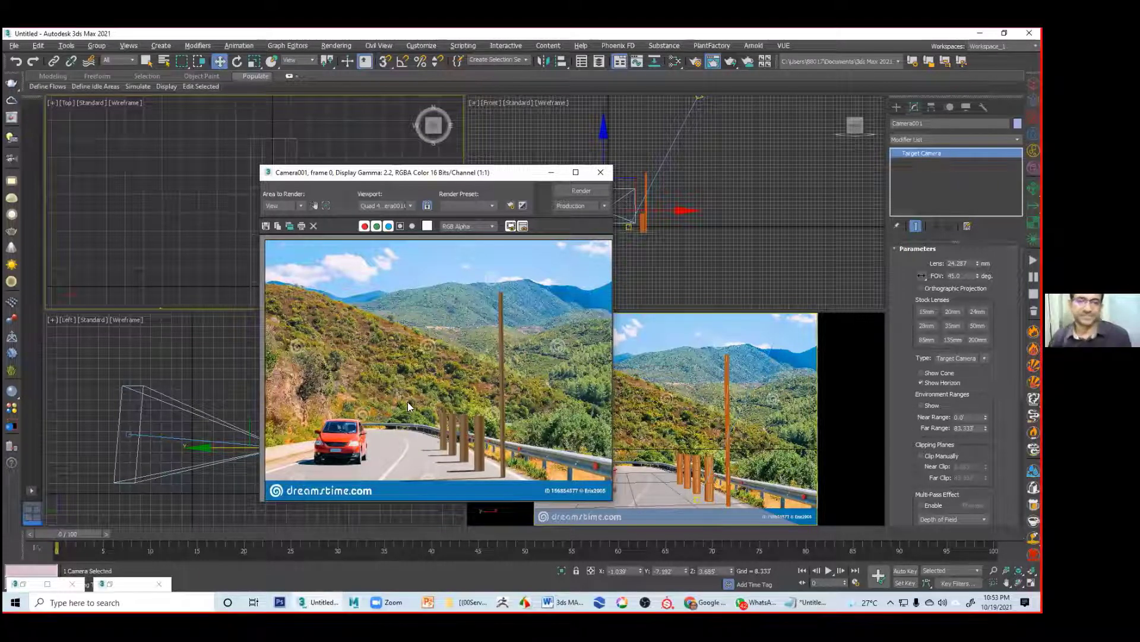
left_click_drag(525, 179, 375, 130)
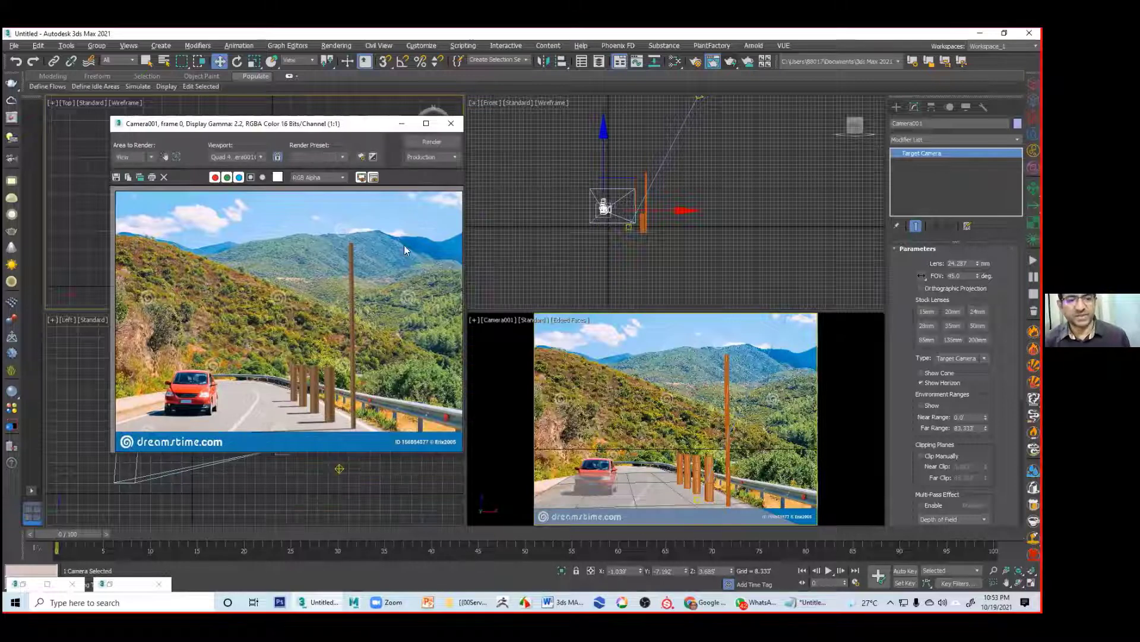
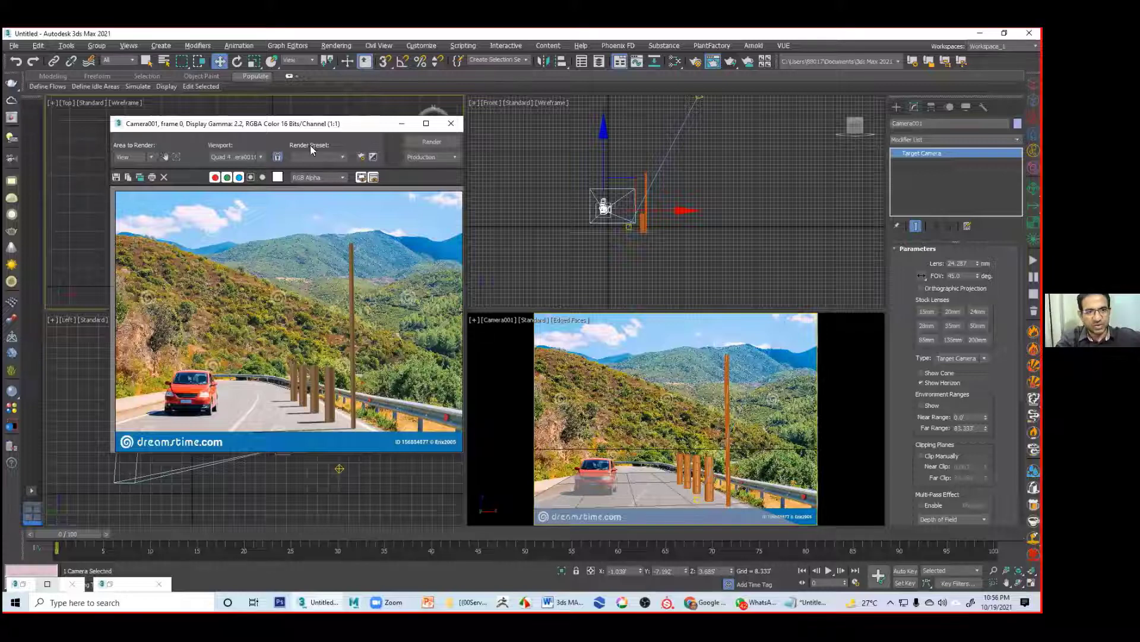
Step: Move the tall pole sideways in the camera view, away from the road and out to the guardrail
left_click_drag(299, 123, 330, 178)
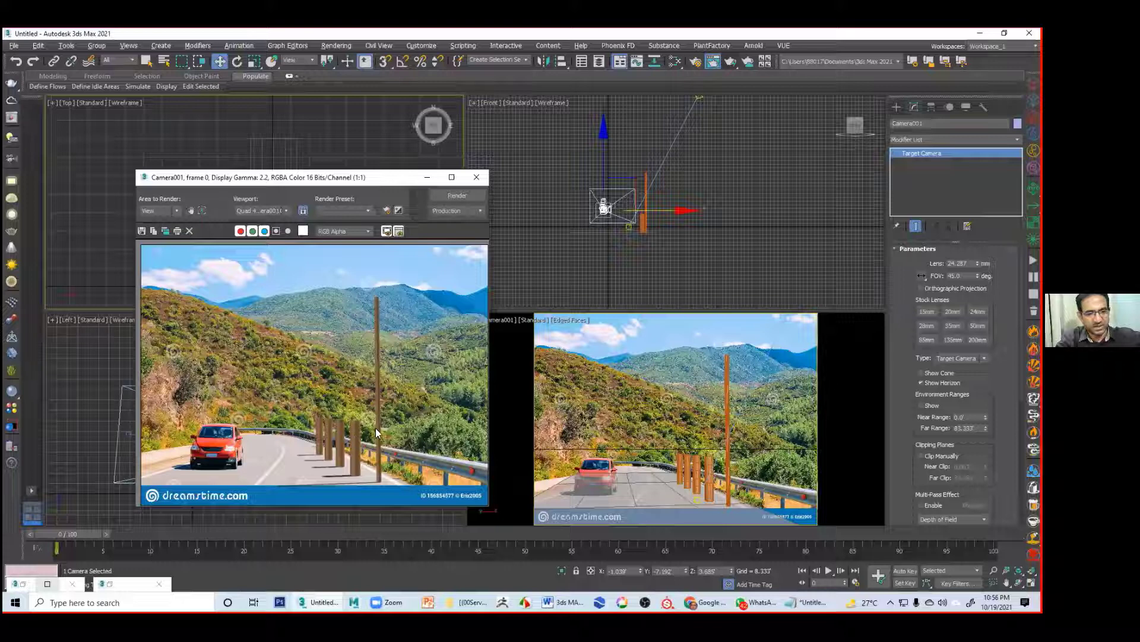
left_click(726, 416)
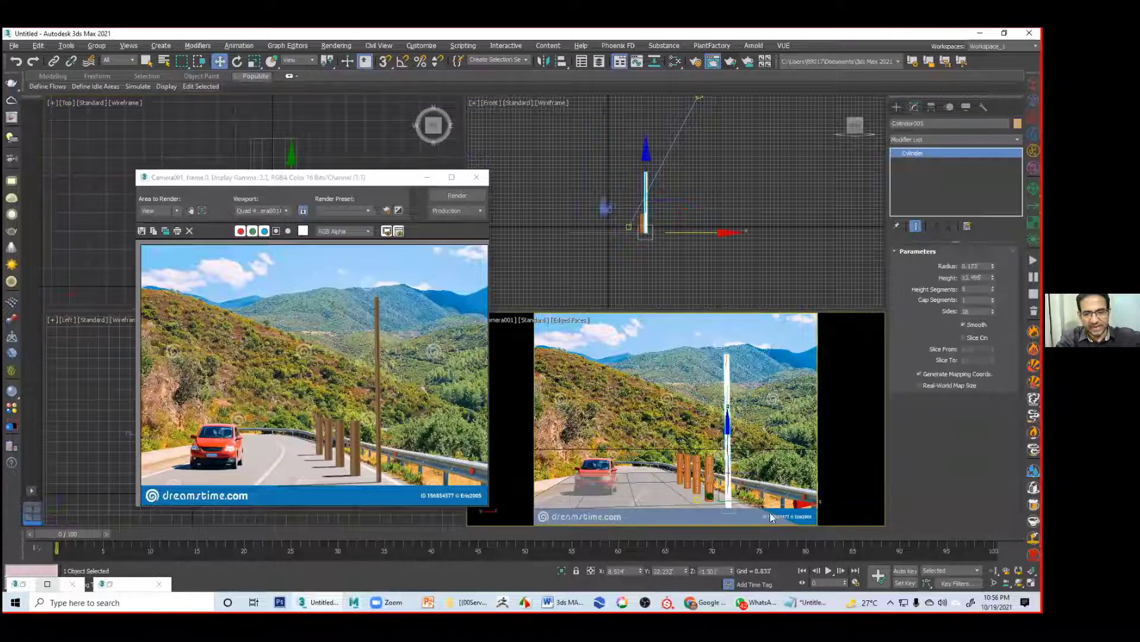
left_click_drag(799, 499, 812, 500)
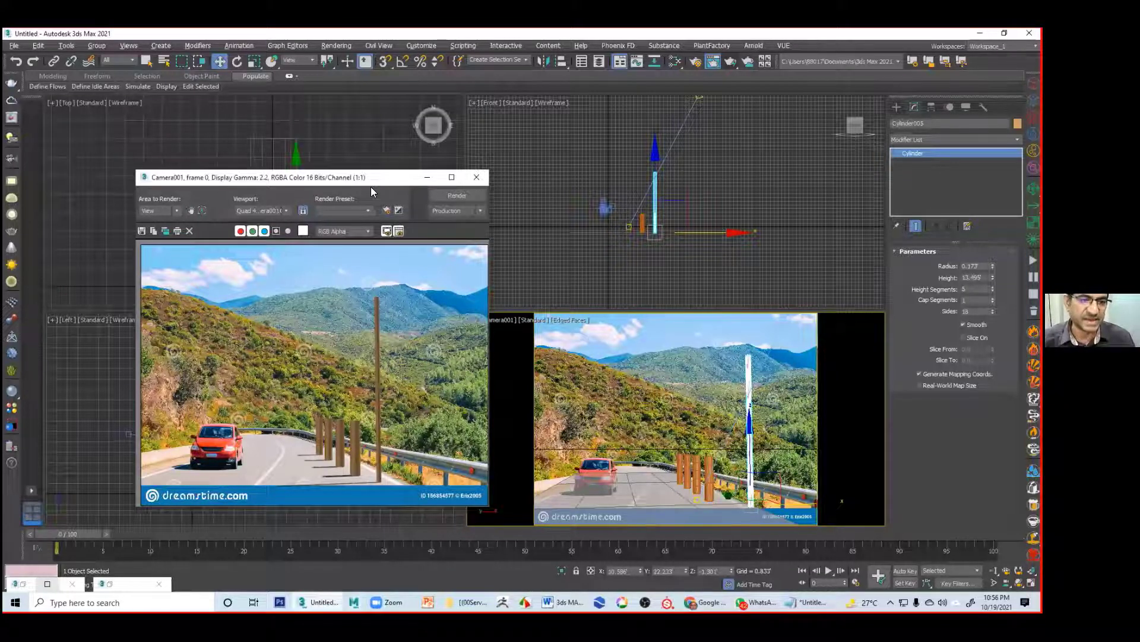
Step: Clone the tall pole as three copies receding along the guardrail and render the camera view
left_click_drag(372, 173, 352, 340)
left_click_drag(296, 186, 307, 149)
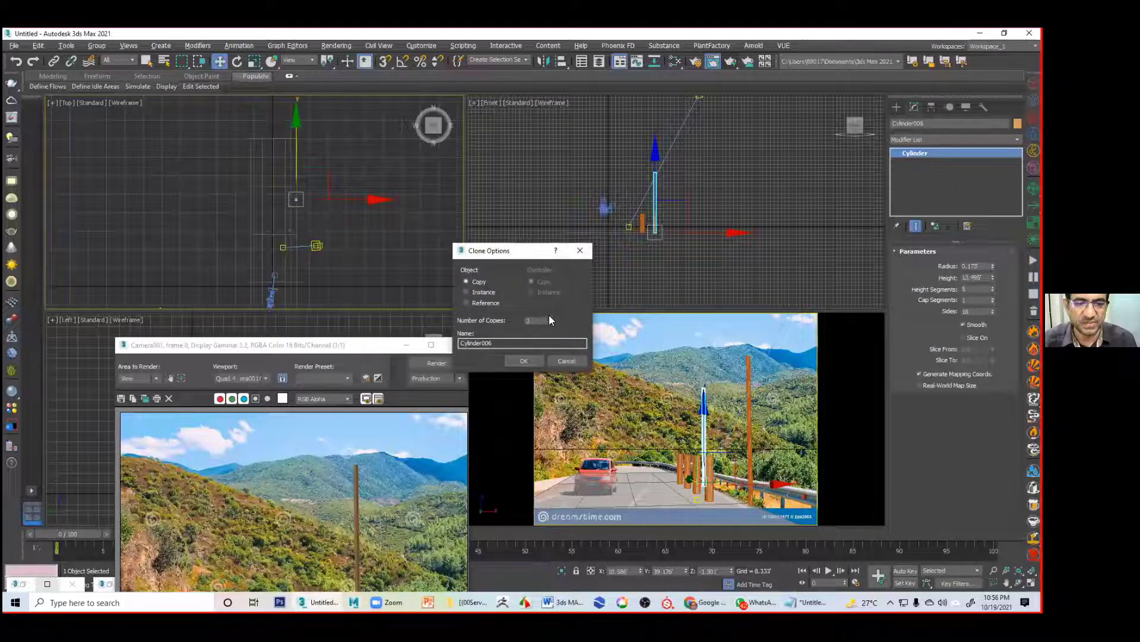
left_click(523, 360)
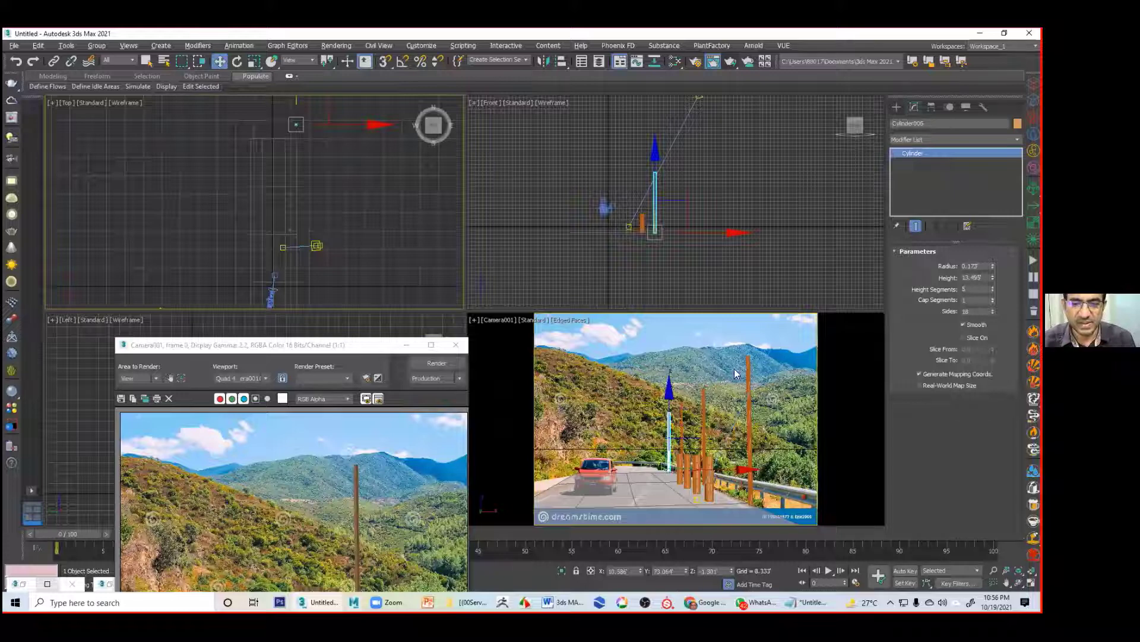
left_click(628, 429)
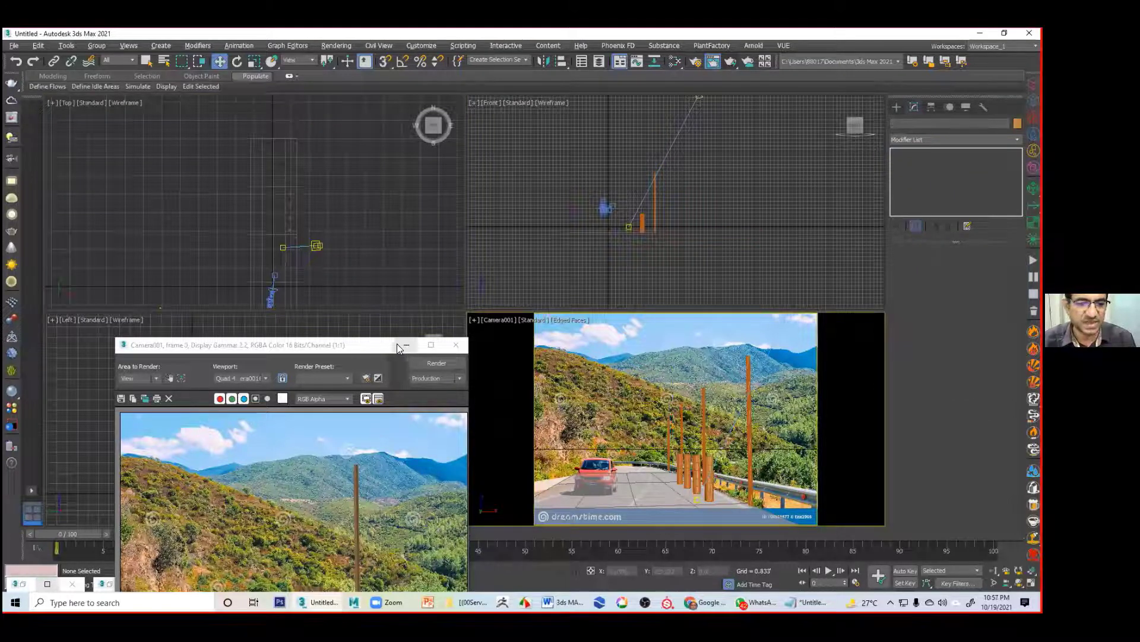
left_click_drag(378, 345, 392, 176)
left_click(450, 194)
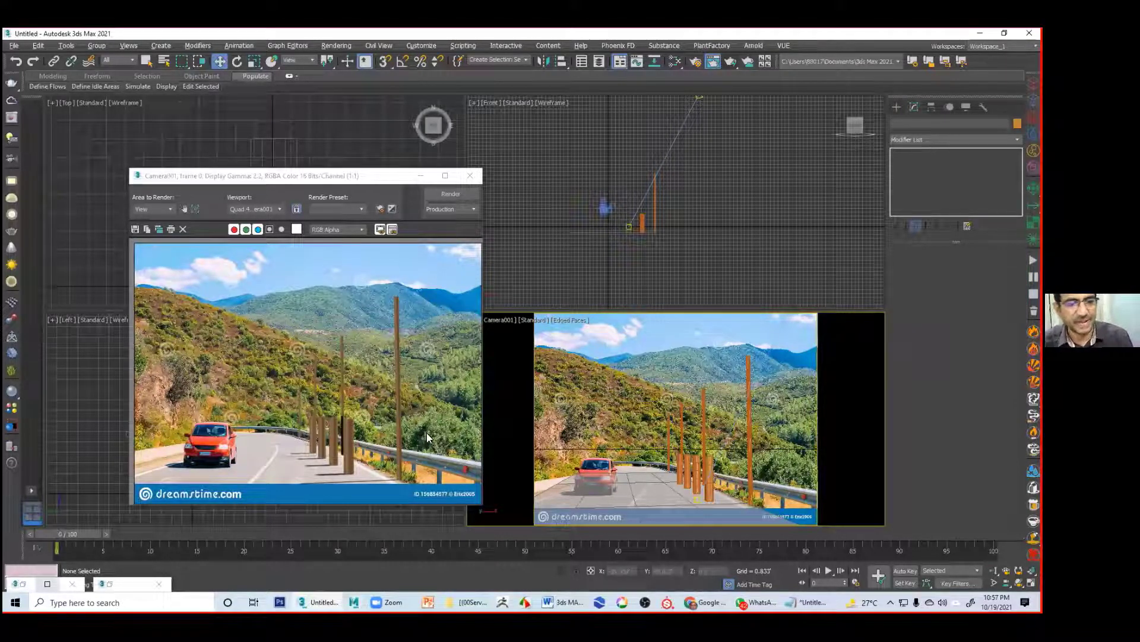
Step: Scale the ground plane much wider along X in the Top view so it extends well past both road edges
left_click(666, 452)
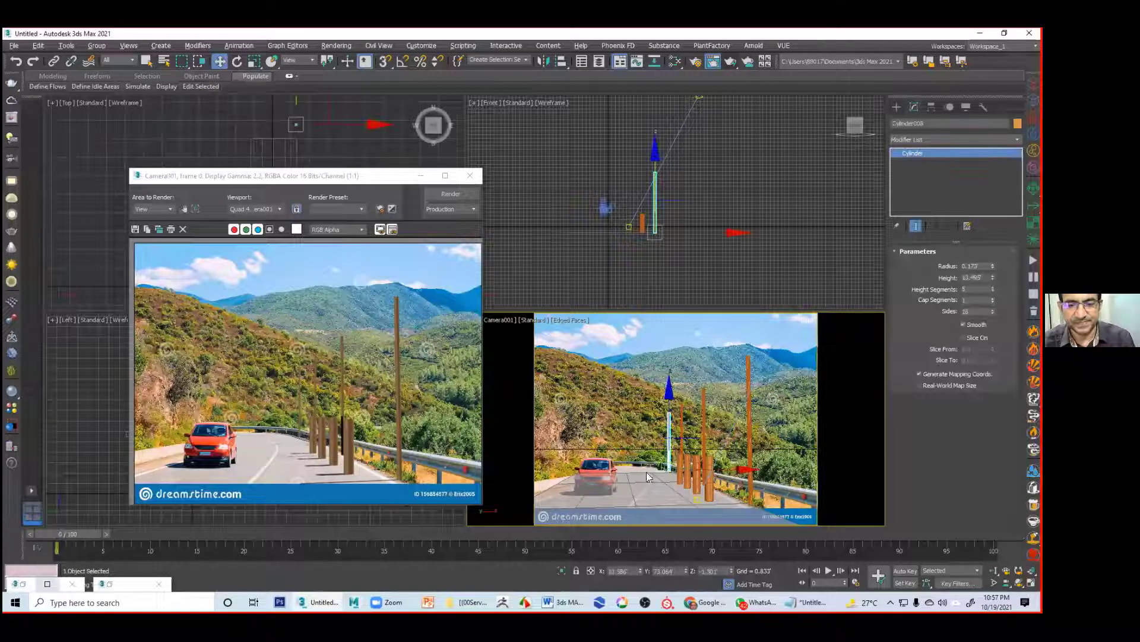
left_click(634, 490)
left_click_drag(291, 168, 246, 304)
key("r")
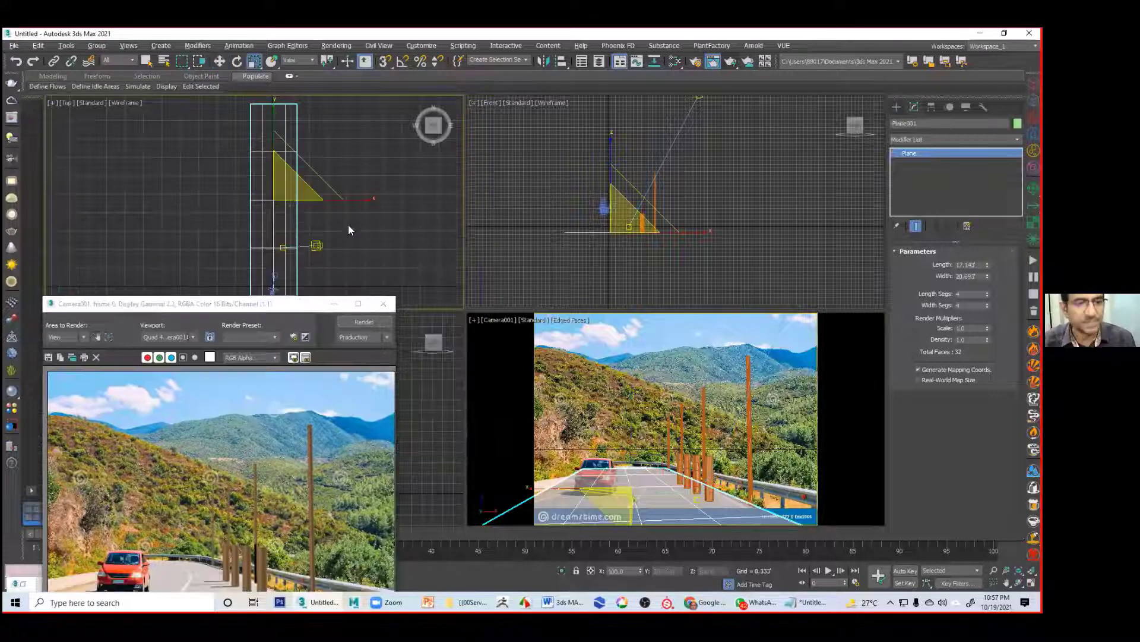
left_click_drag(369, 199, 469, 199)
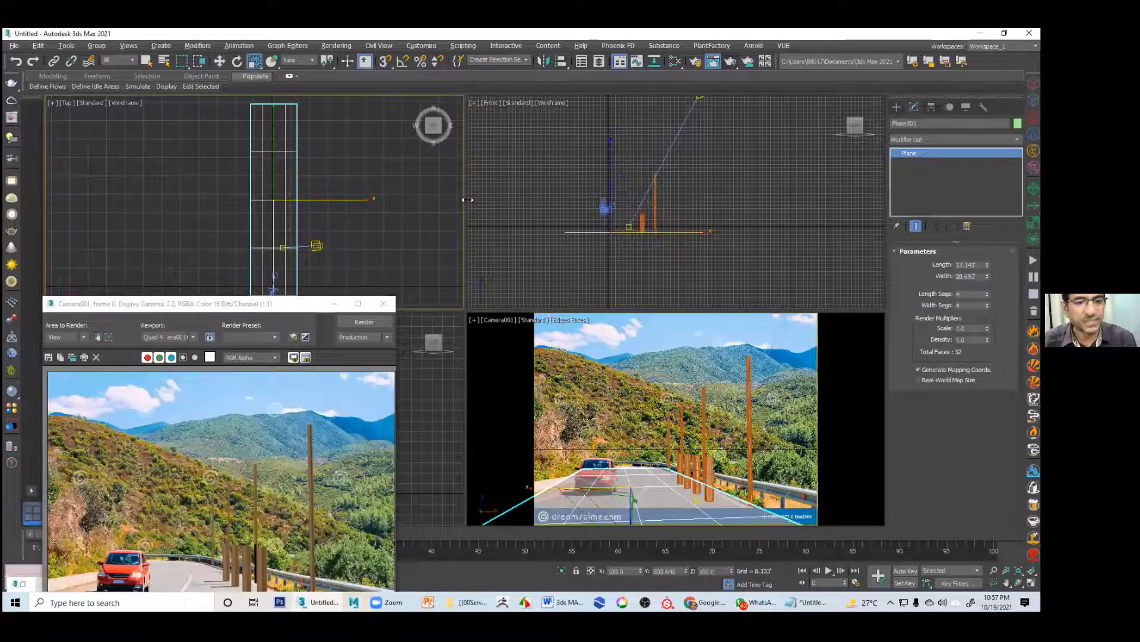
left_click(595, 333)
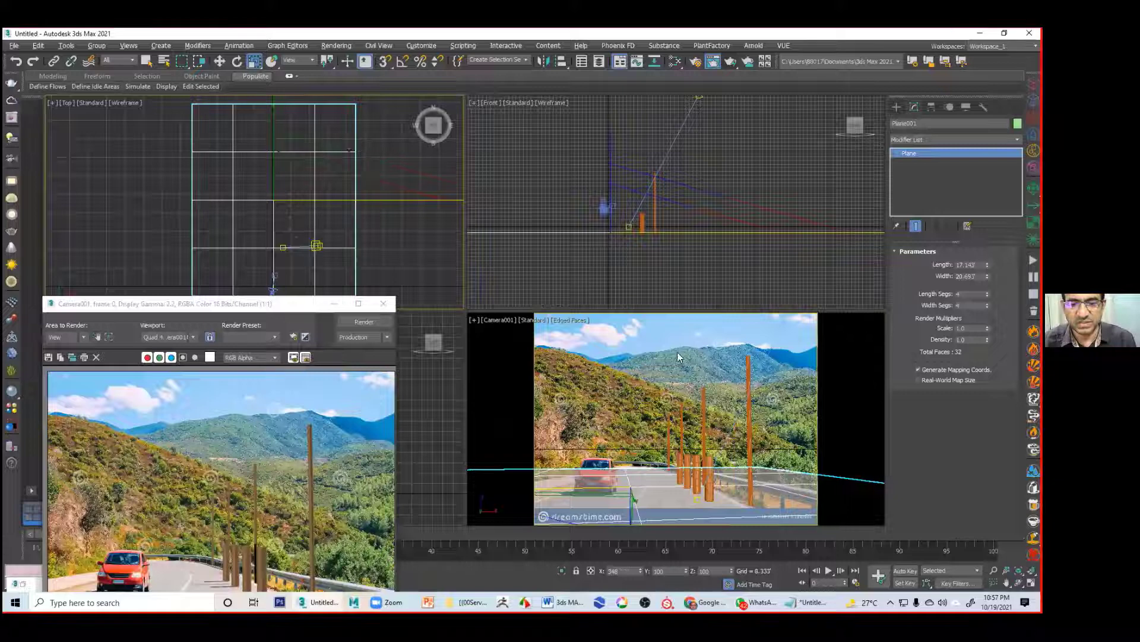
Step: Move the four short posts across the road to the hillside edge beside the red car and re-render the camera view
left_click(696, 467)
left_click_drag(684, 467, 593, 476)
key("w")
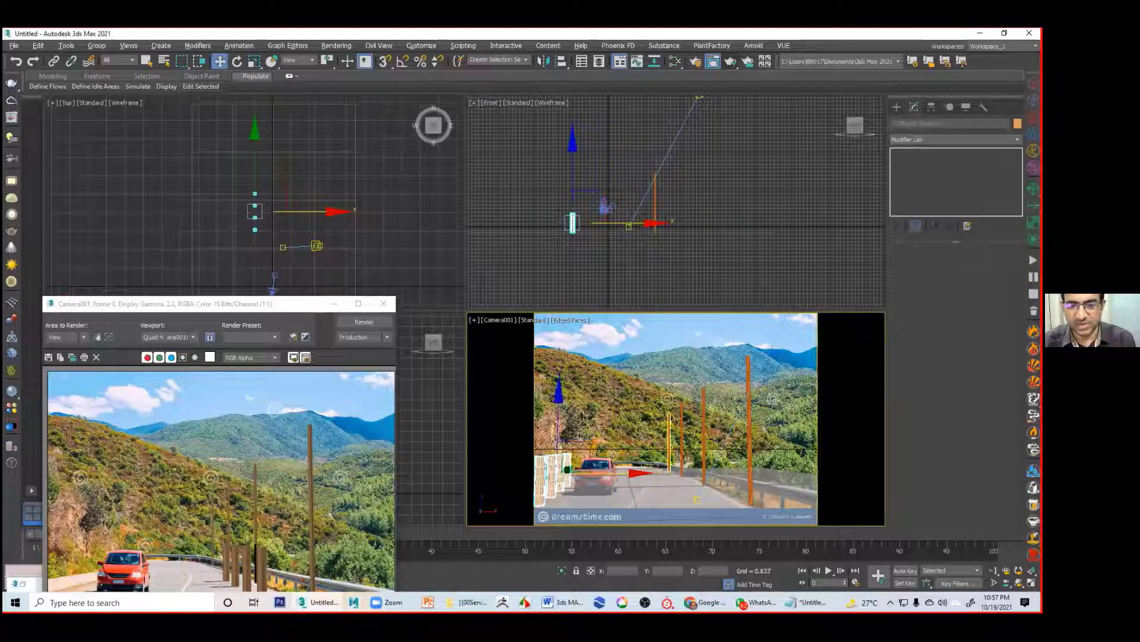
left_click(711, 355)
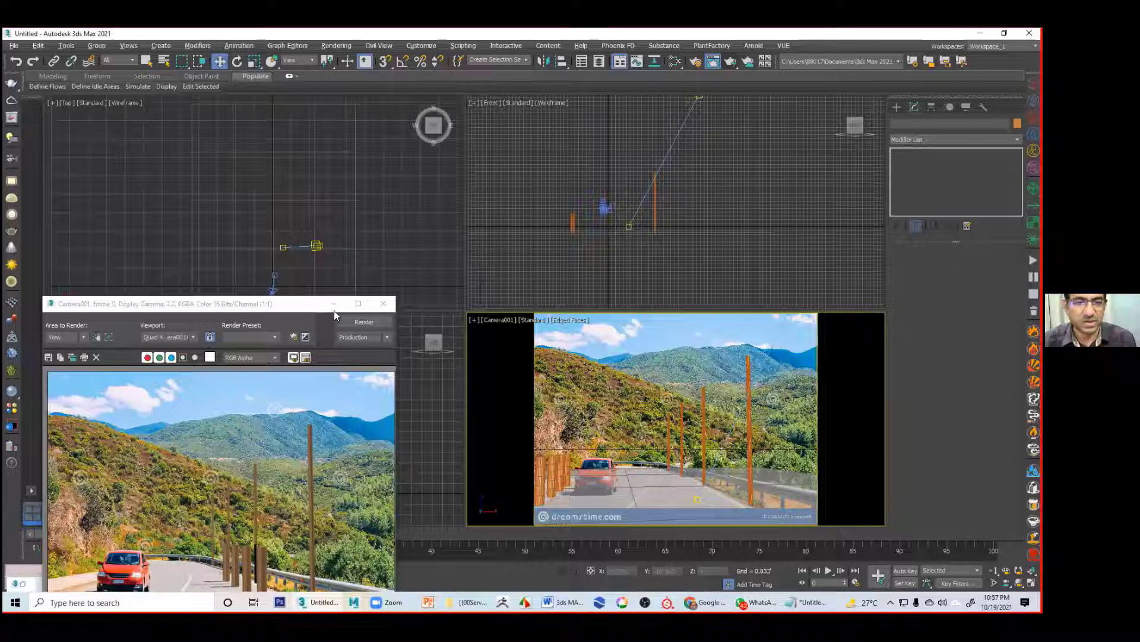
left_click_drag(287, 304, 389, 167)
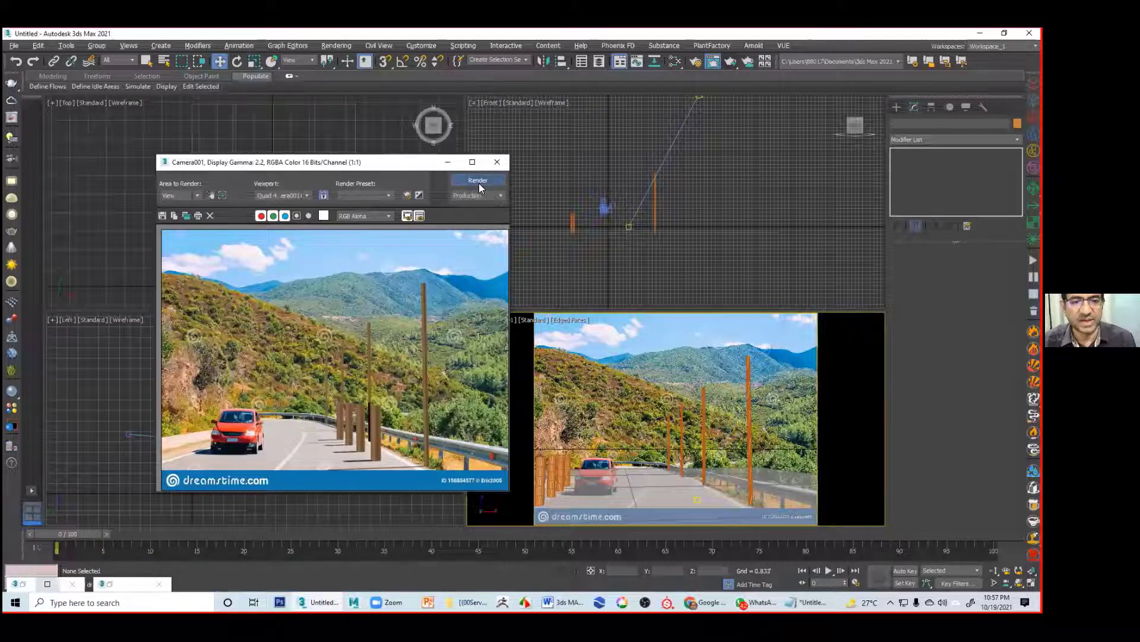
left_click(478, 181)
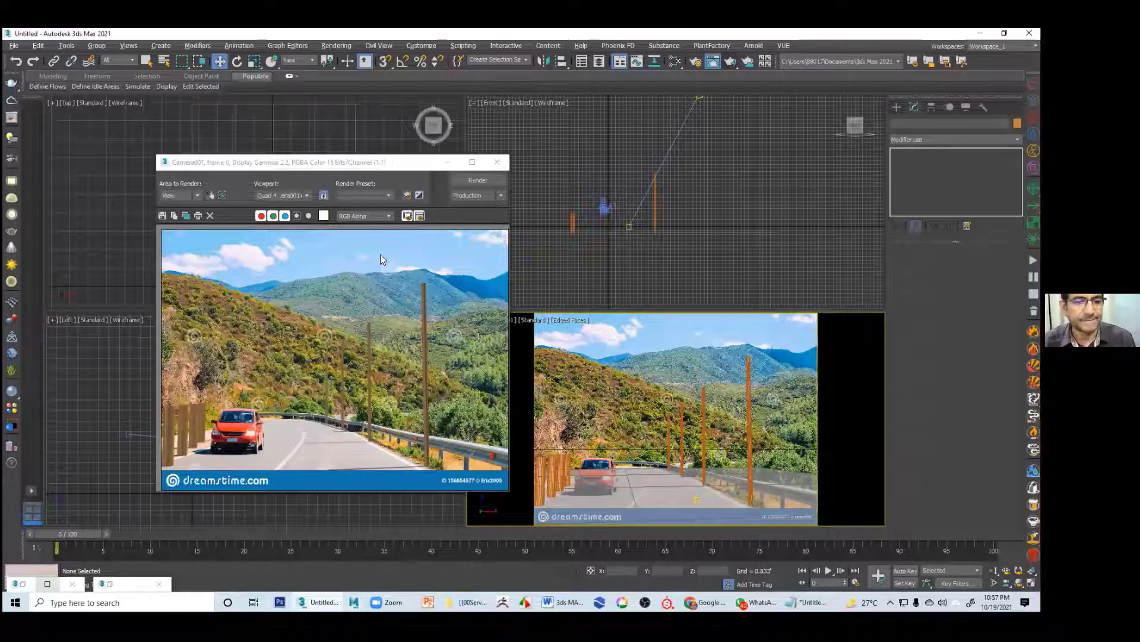
left_click_drag(384, 167, 315, 155)
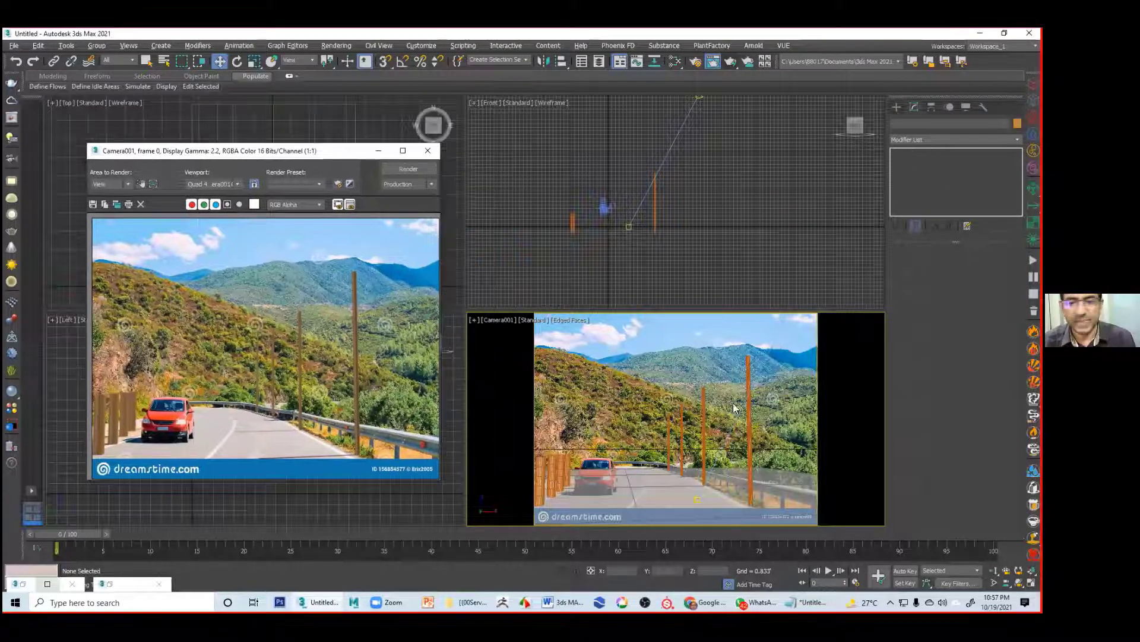
left_click(706, 420)
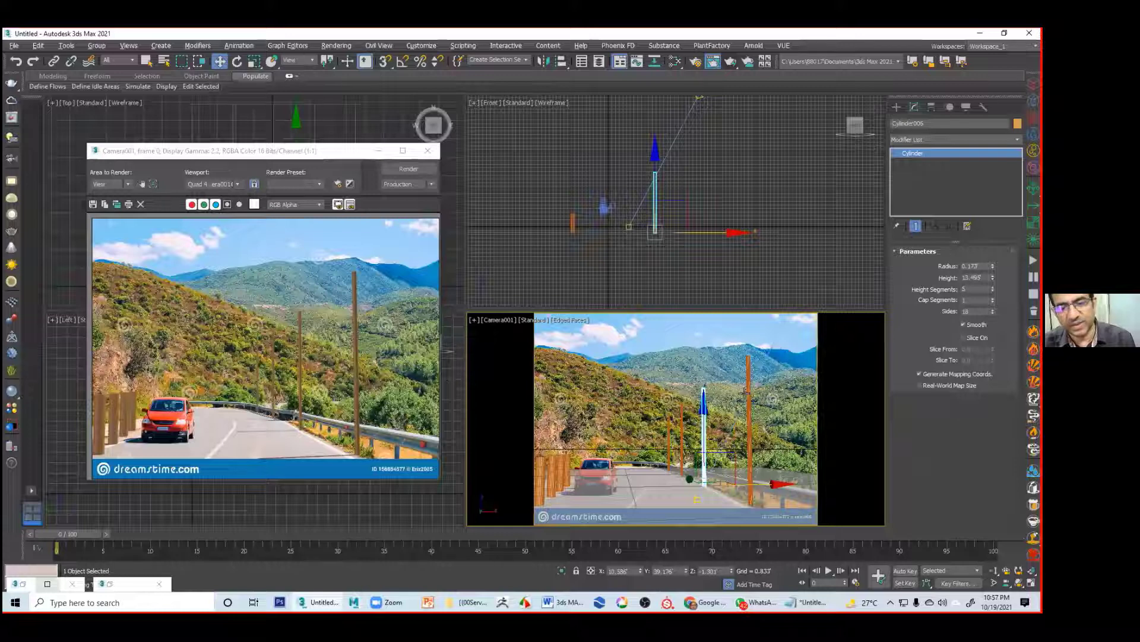
left_click_drag(750, 352, 635, 423)
left_click(770, 421)
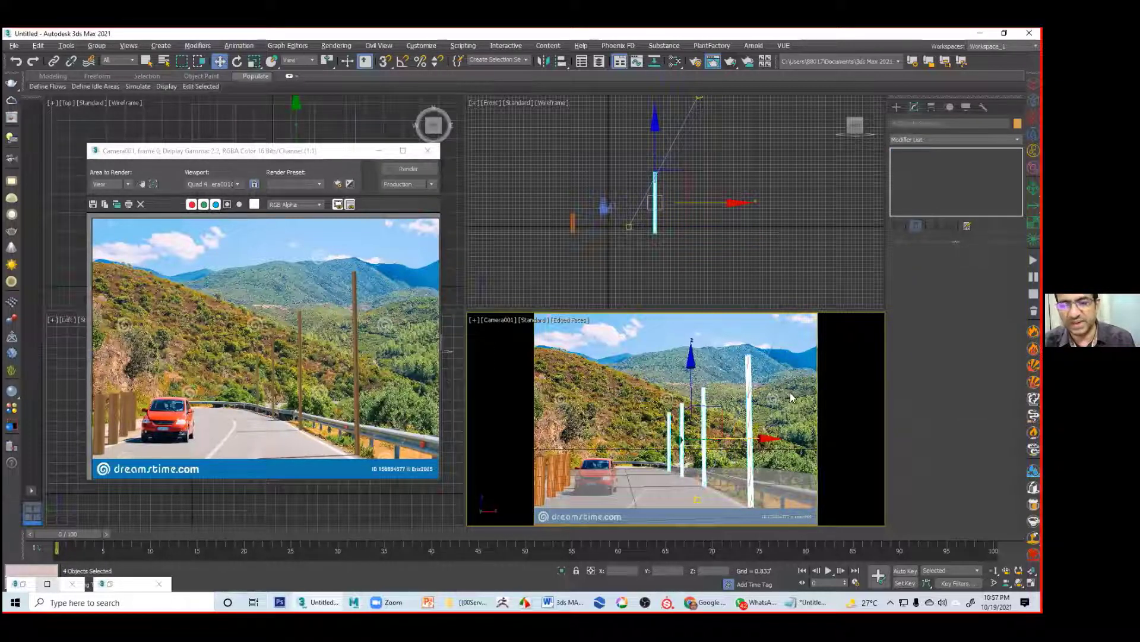
left_click(670, 463)
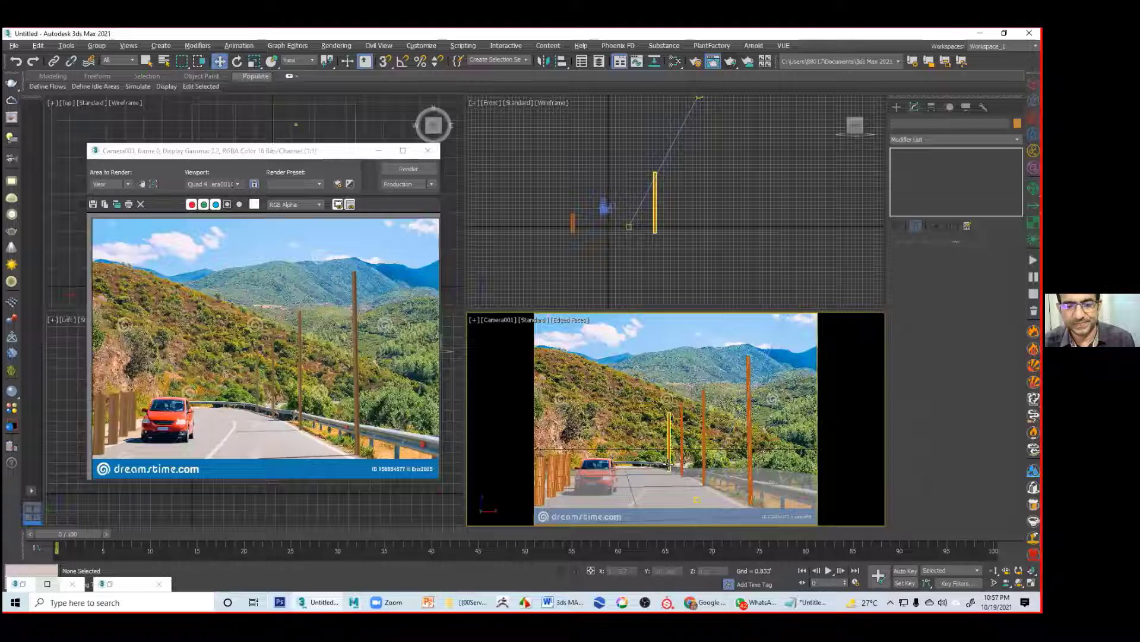
left_click(541, 260)
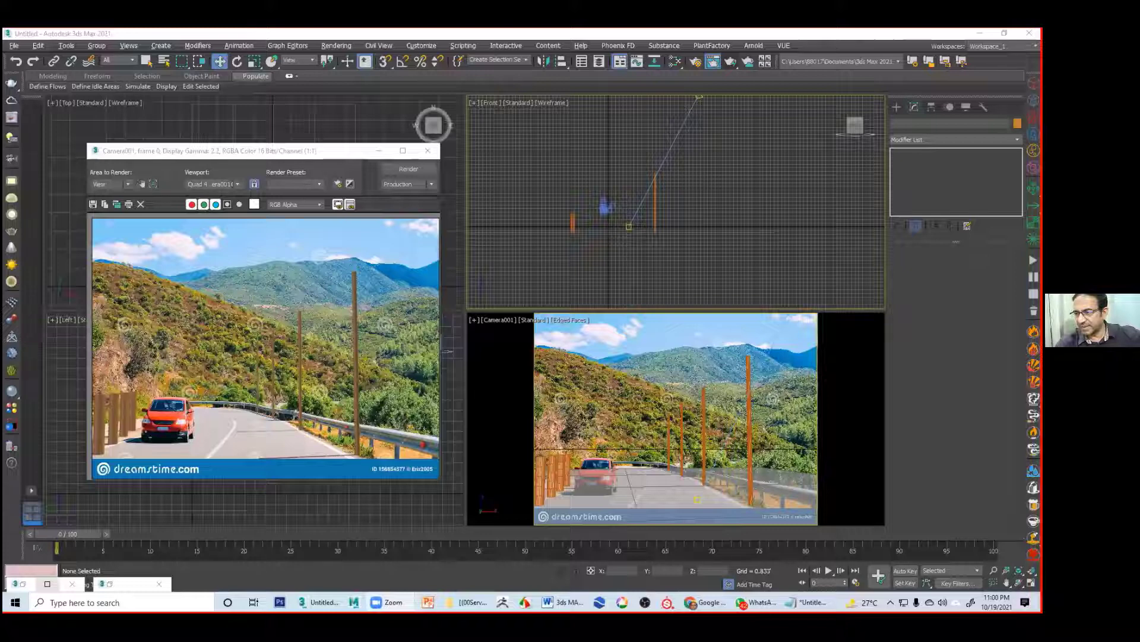
Step: Switch to YouTube in the browser, pause the 3D product modeling and animation video and rewind it to the start
left_click(573, 195)
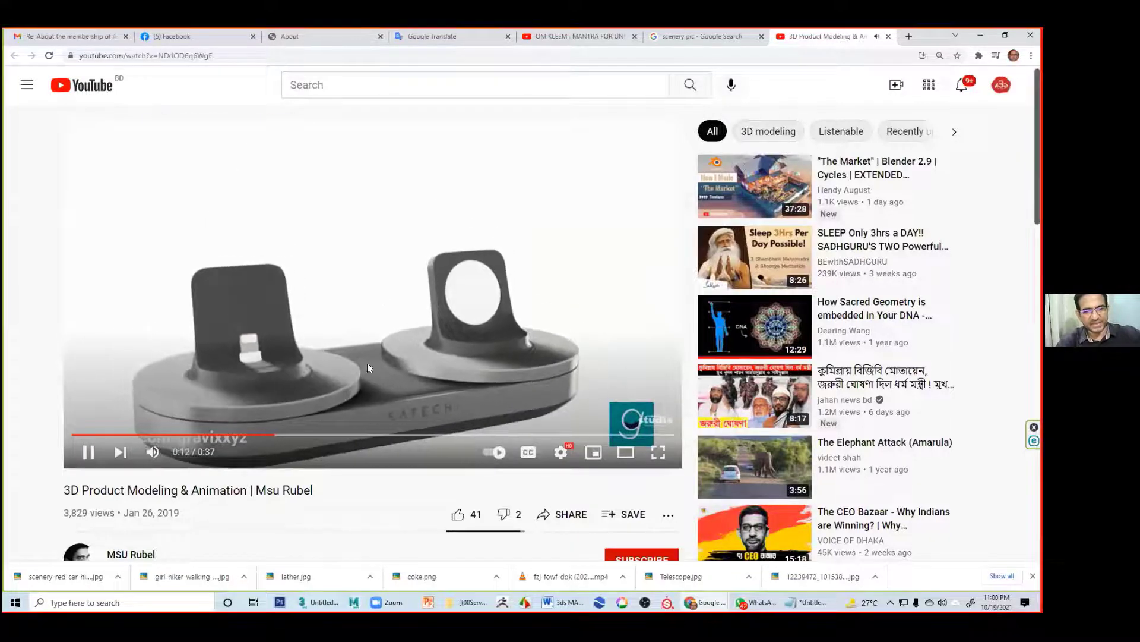
left_click(90, 453)
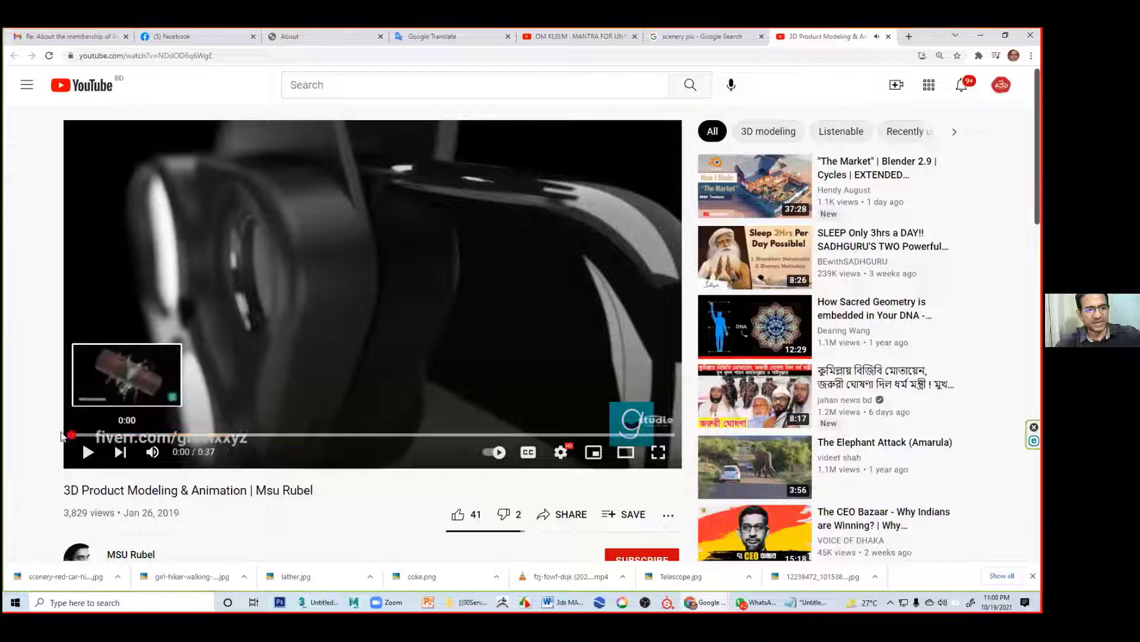
left_click(73, 436)
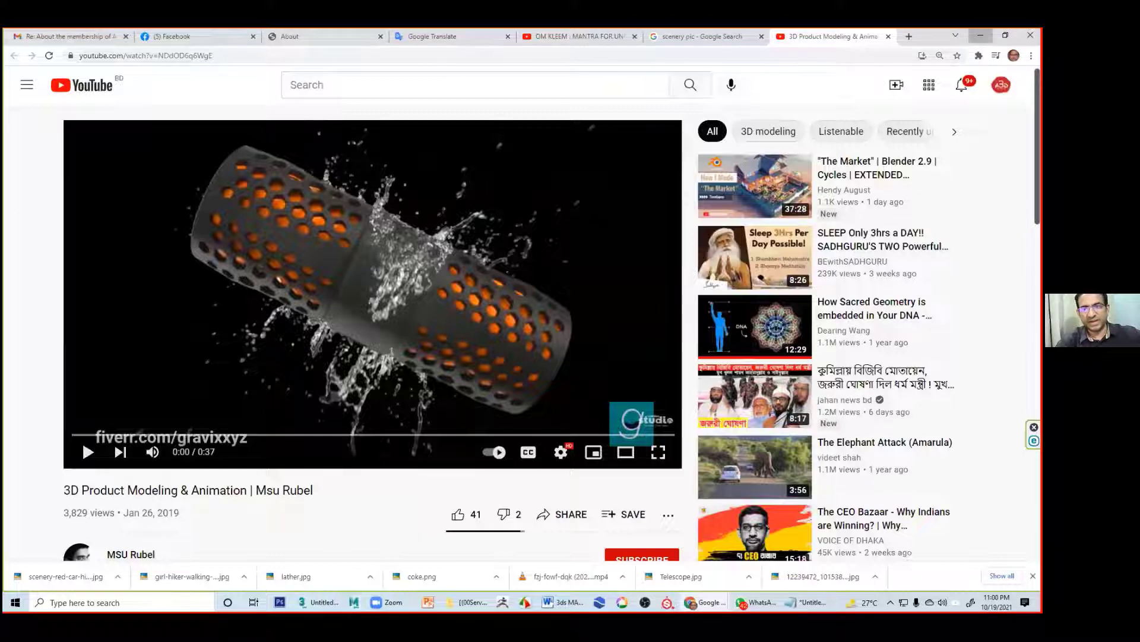
Step: Minimize the browser and show the Windows desktop
left_click(981, 35)
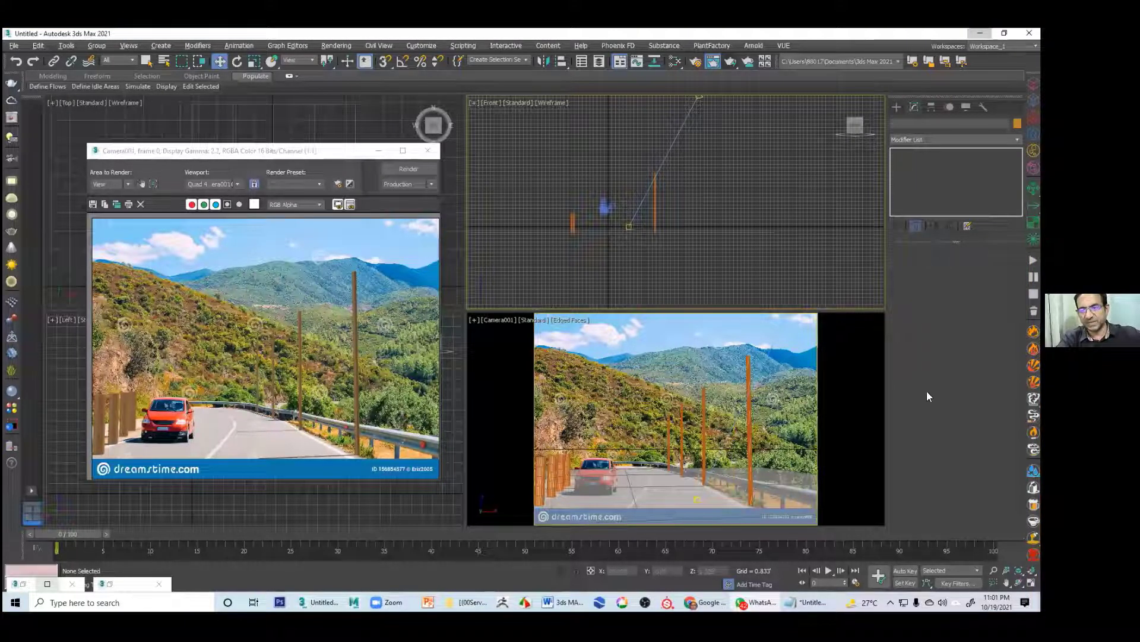
key("super+d")
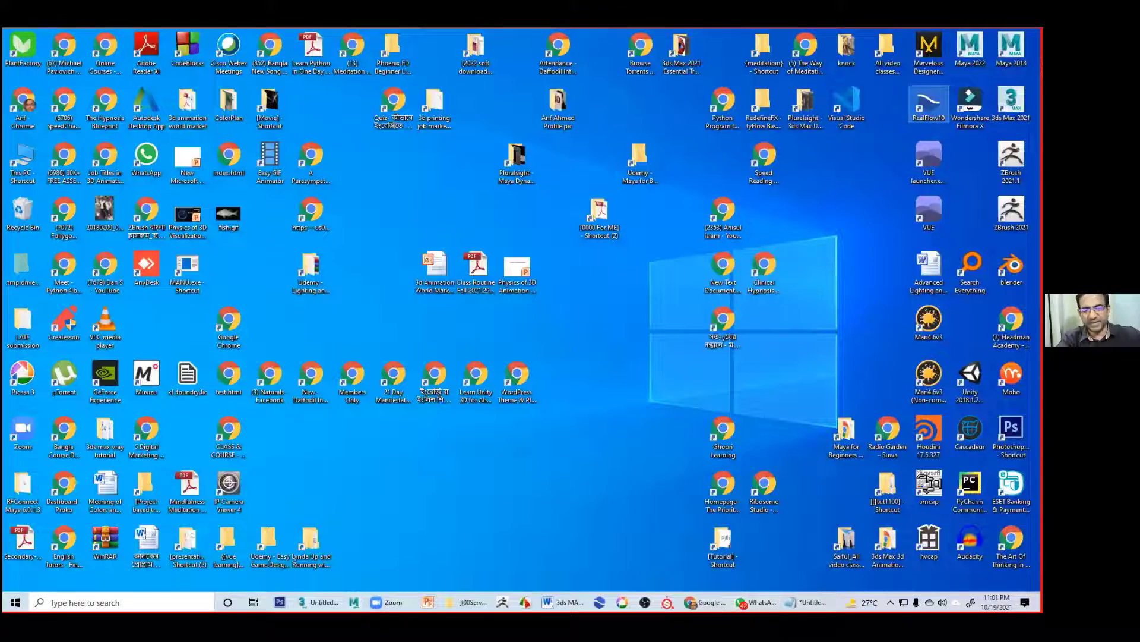
mouse_move(318, 602)
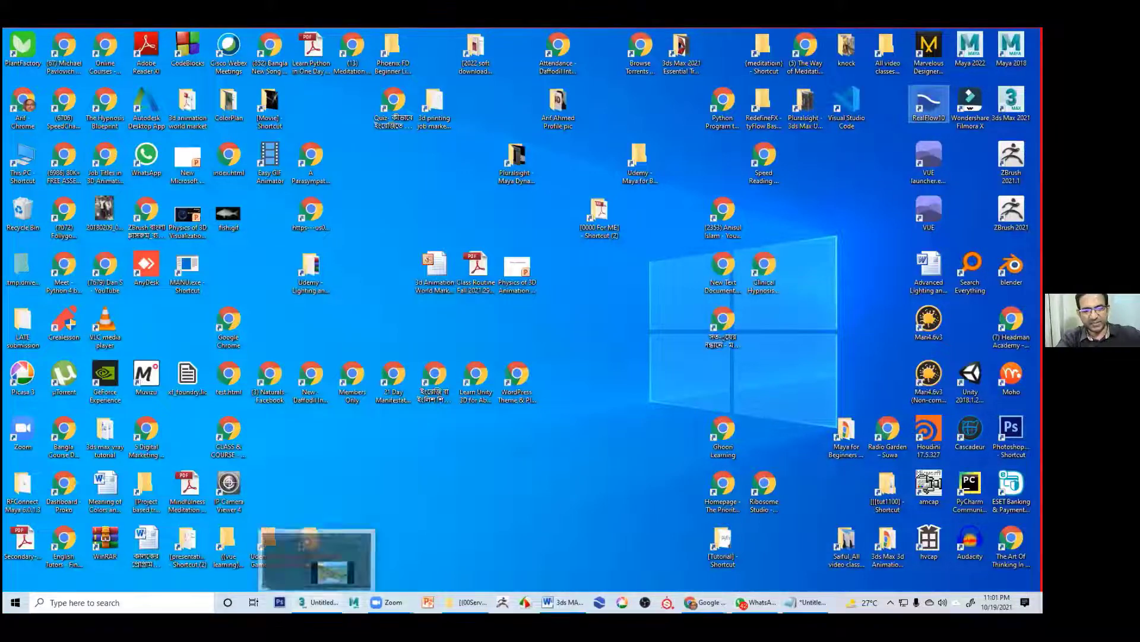
Step: Switch back to 3ds Max and select the short posts and finally the four tall poles in the Front view
left_click(303, 573)
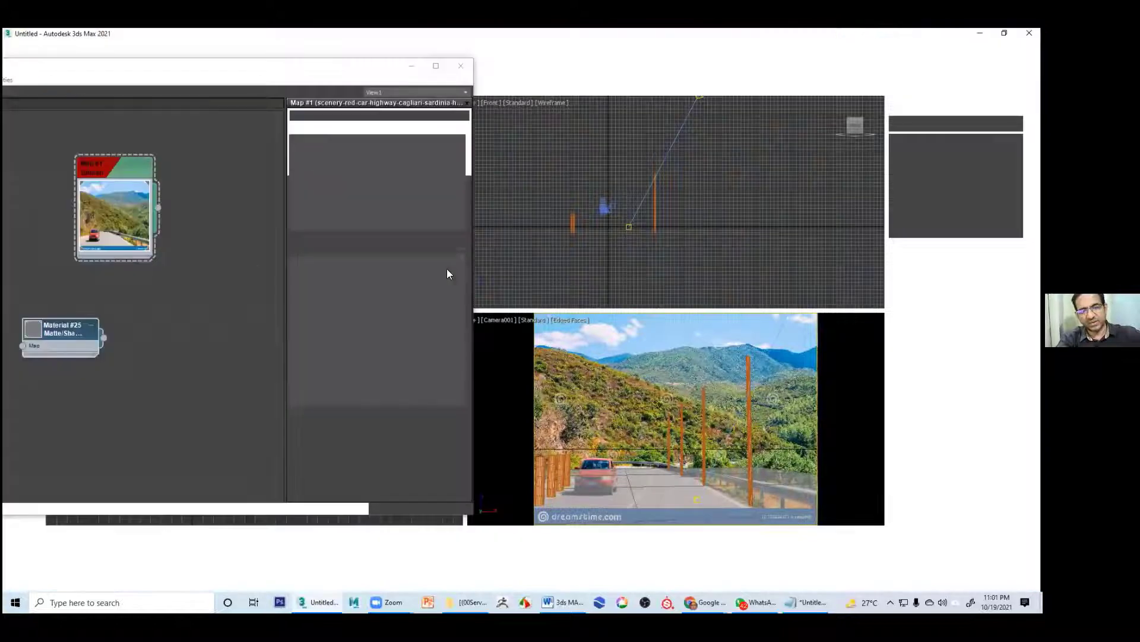
left_click_drag(695, 185, 655, 226)
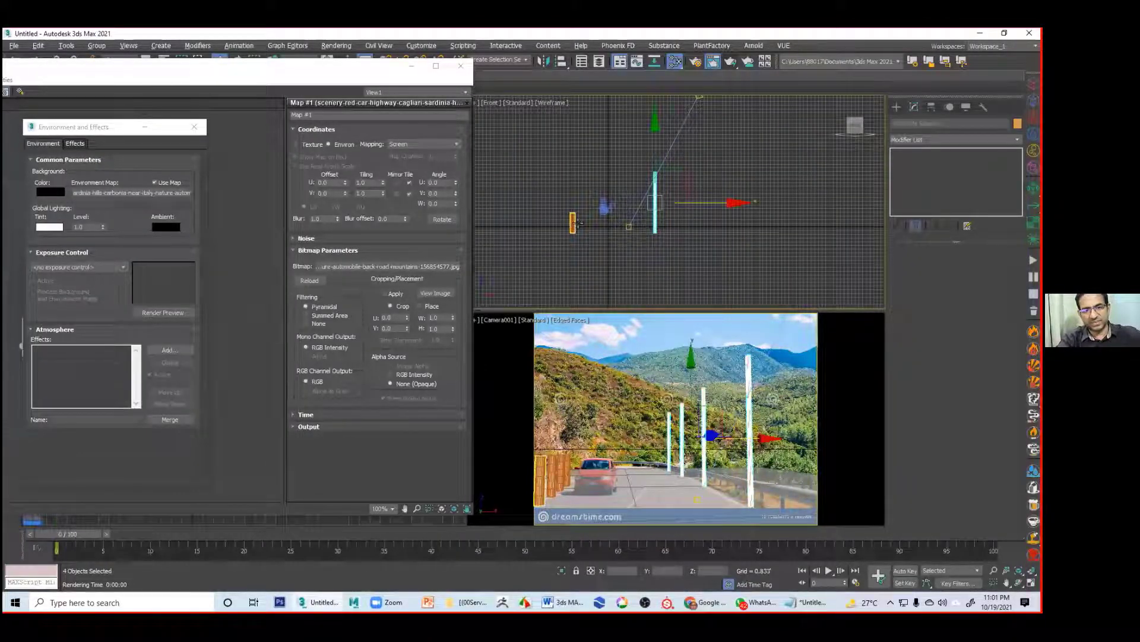
left_click_drag(539, 226, 610, 288)
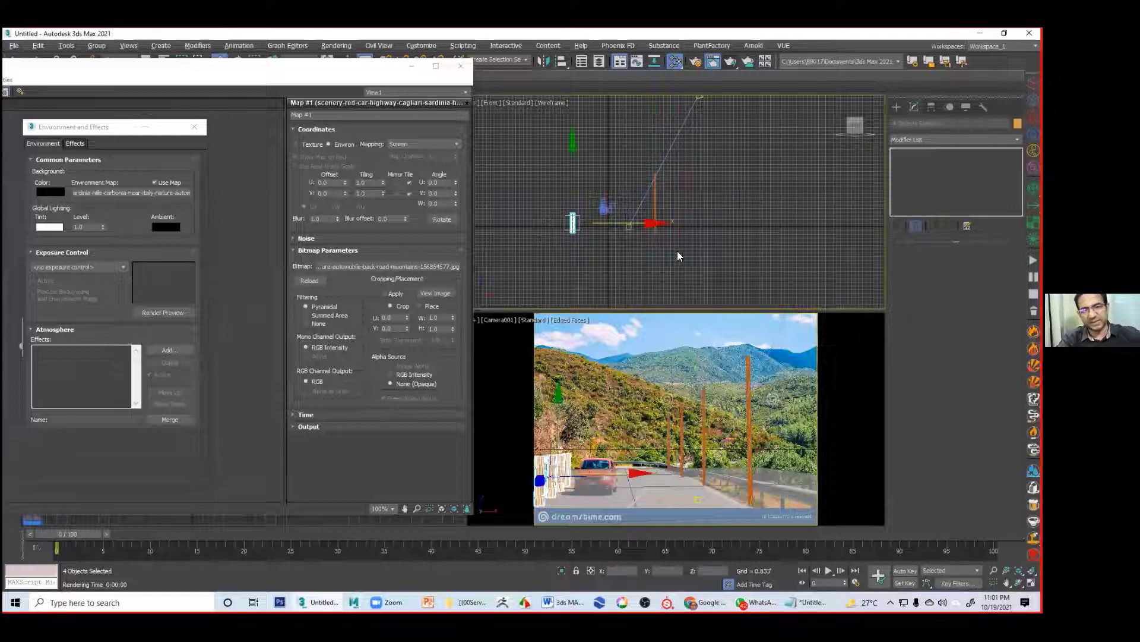
left_click_drag(681, 199, 631, 233)
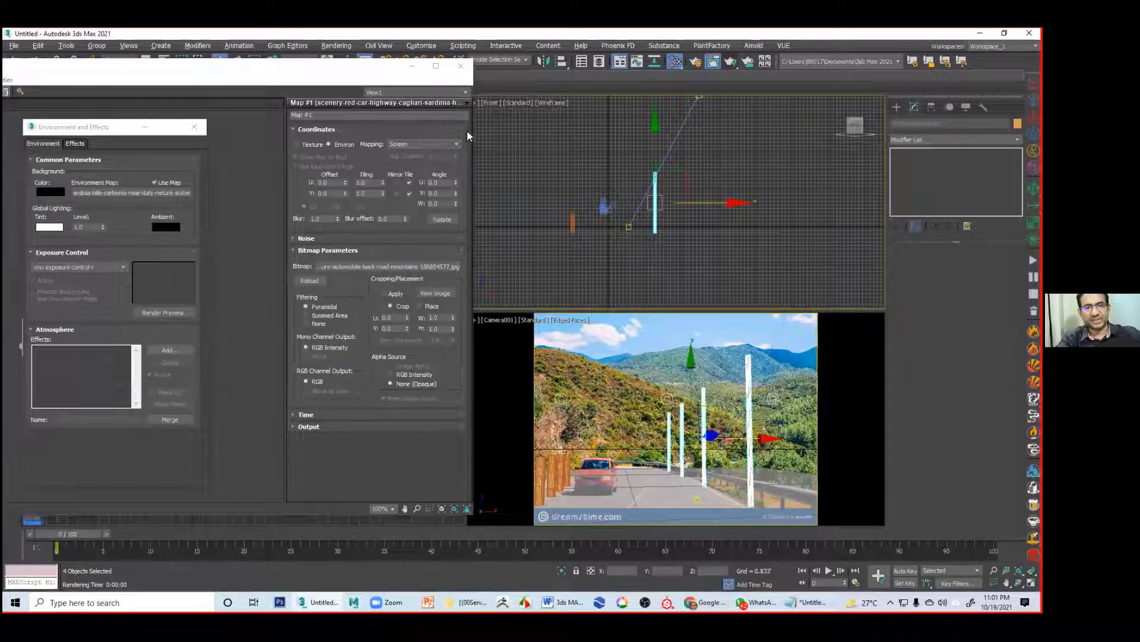
left_click(351, 78)
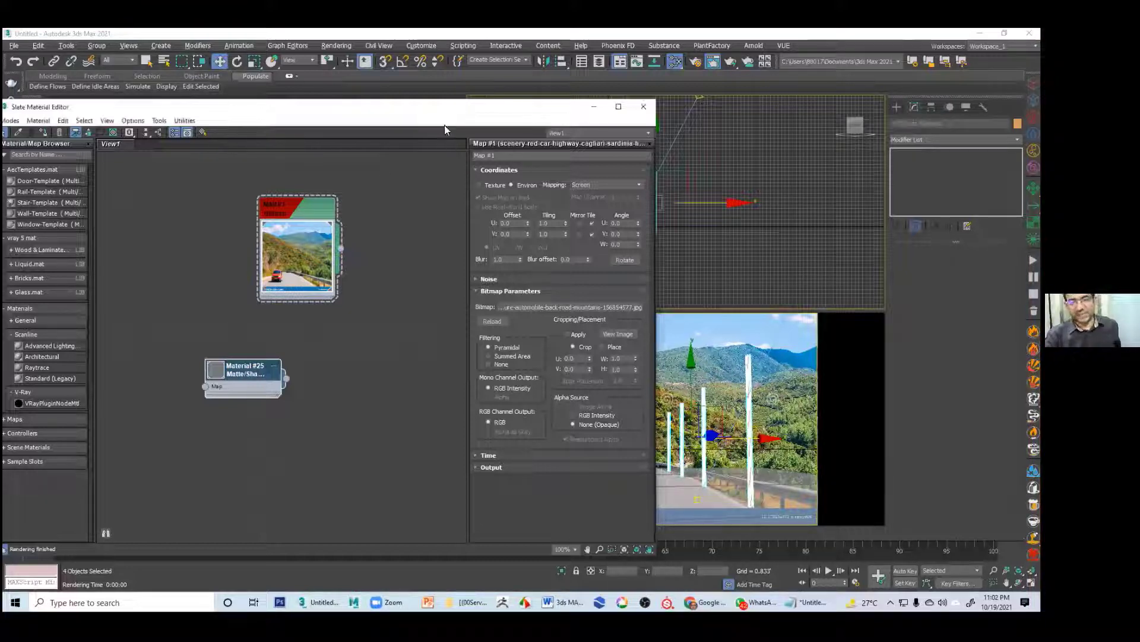
left_click_drag(447, 129, 312, 196)
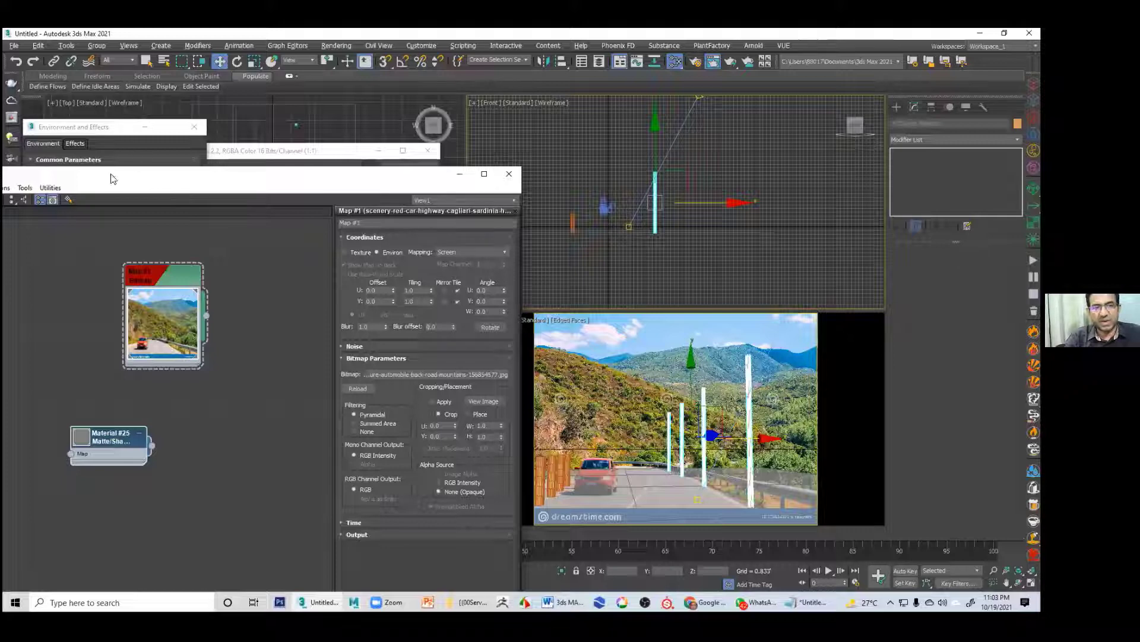
left_click_drag(113, 178, 582, 236)
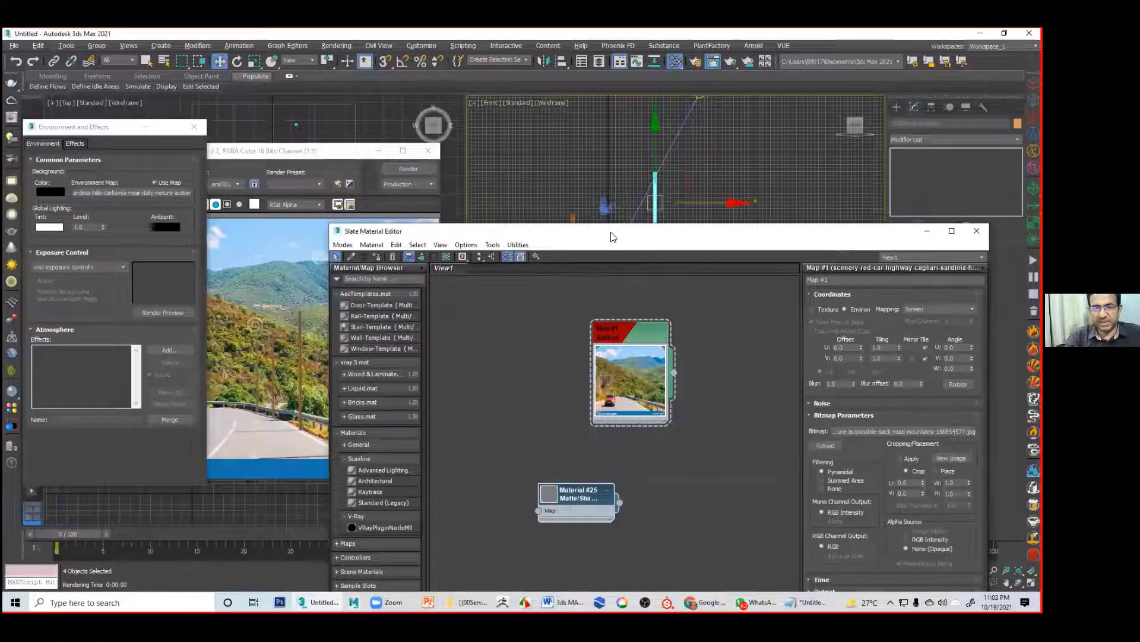
left_click_drag(612, 236, 632, 235)
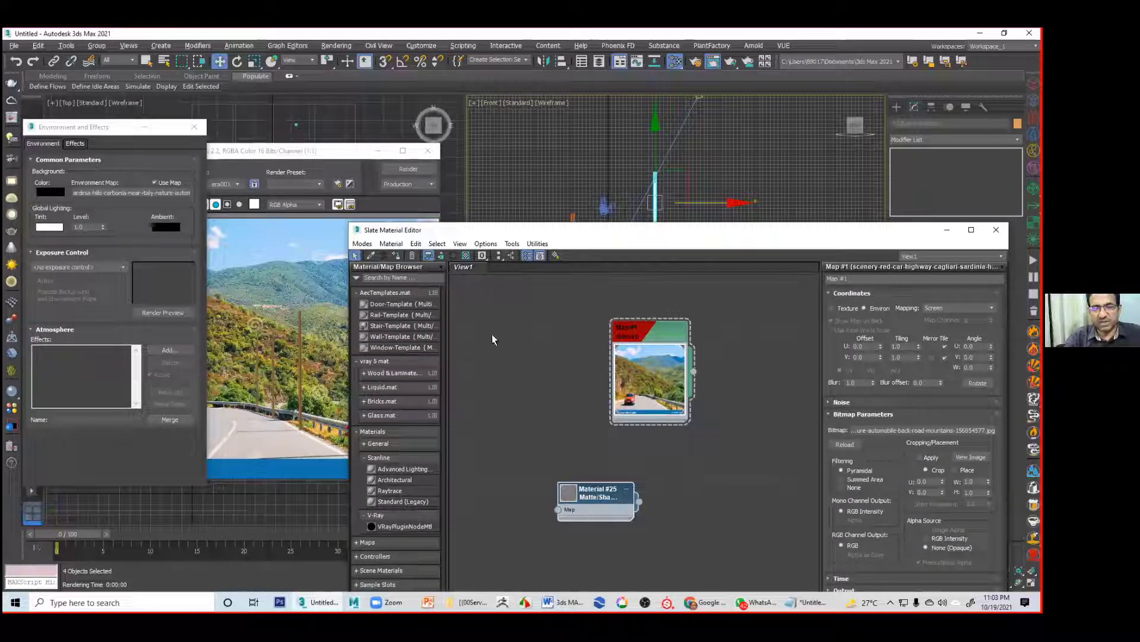
left_click_drag(553, 230, 489, 124)
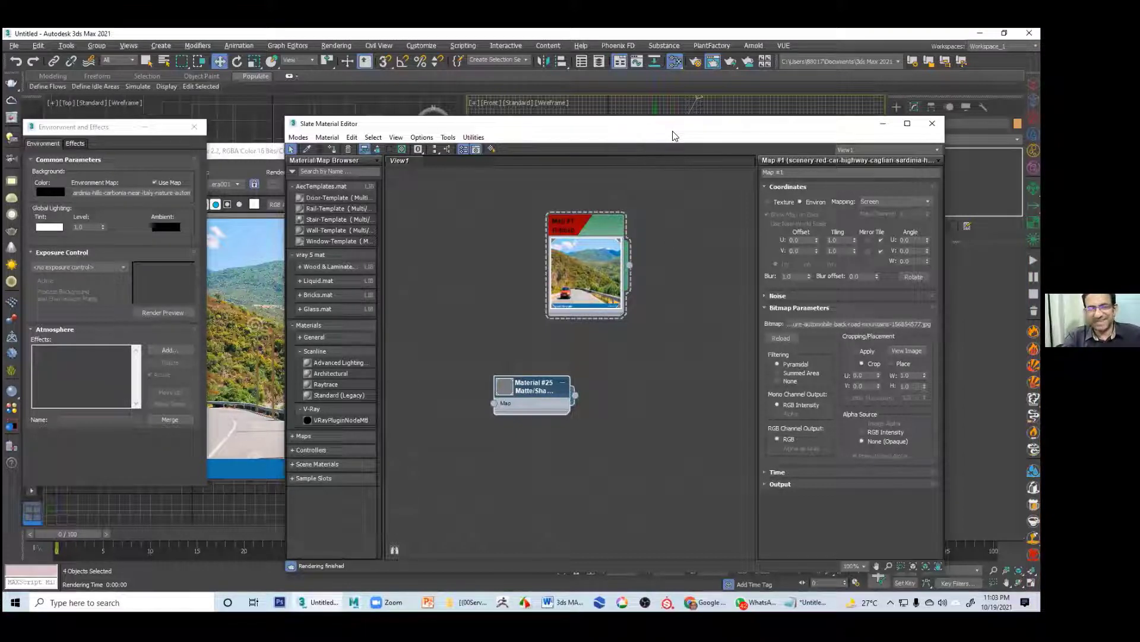
left_click_drag(673, 131, 650, 99)
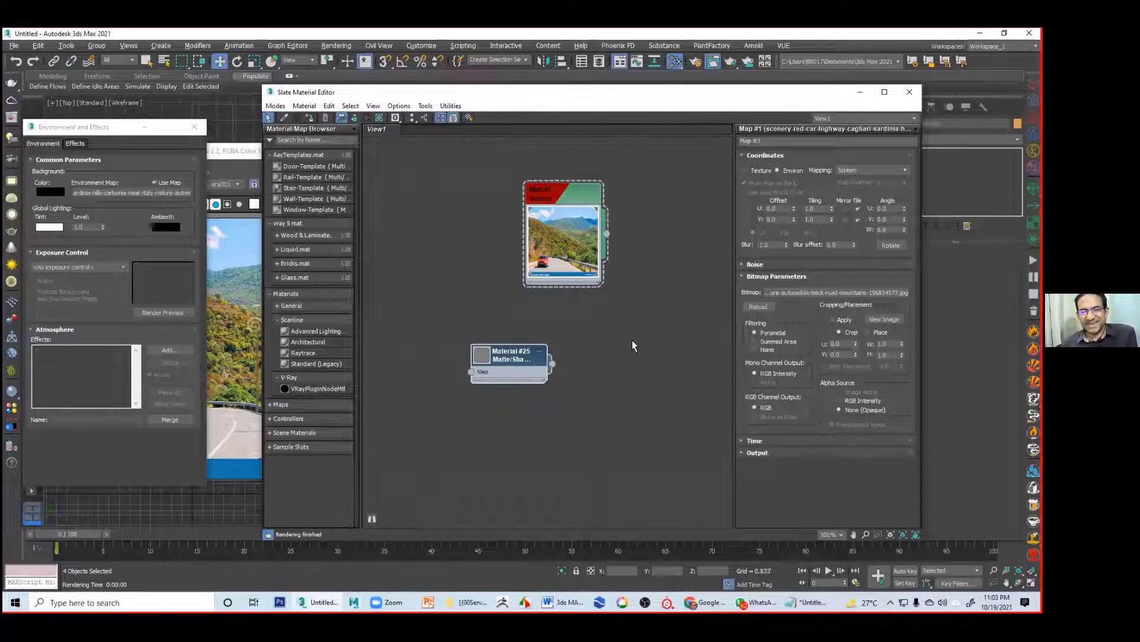
Step: Close the Environment and Effects window and rearrange the Slate Material Editor and rendered frame so the render and Camera view are both unobstructed
left_click_drag(531, 98, 902, 127)
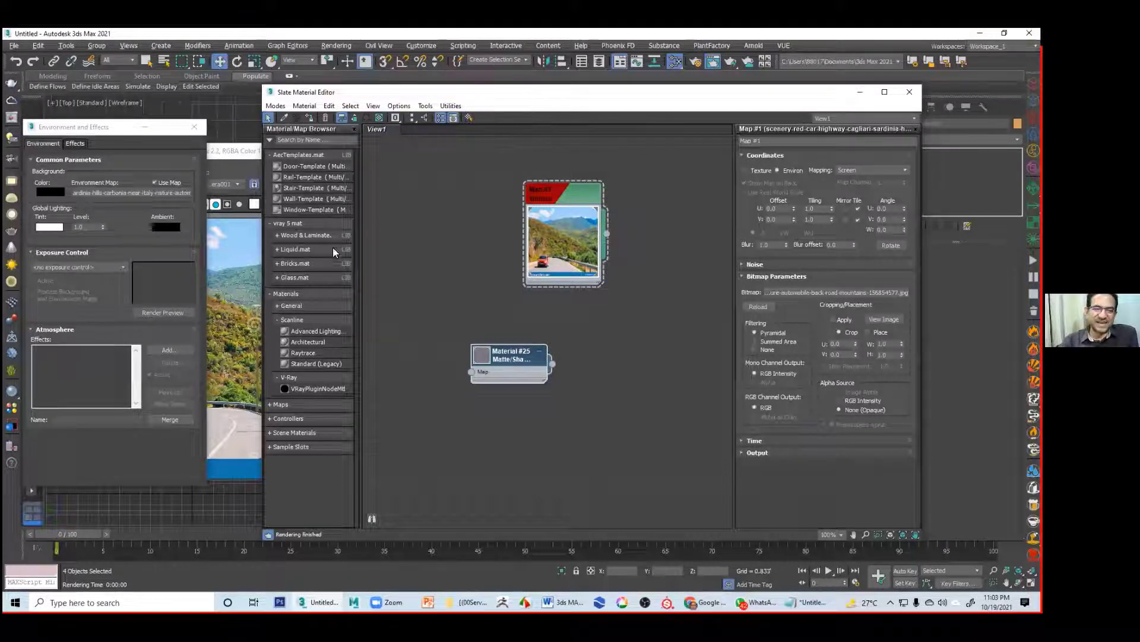
left_click(195, 128)
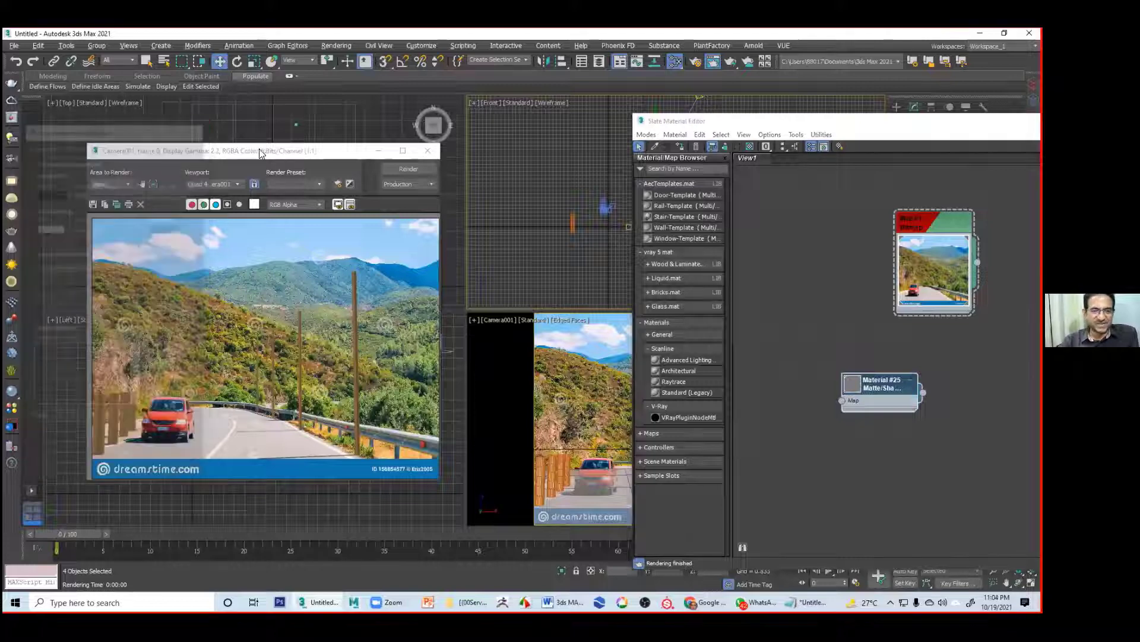
left_click_drag(263, 152, 245, 116)
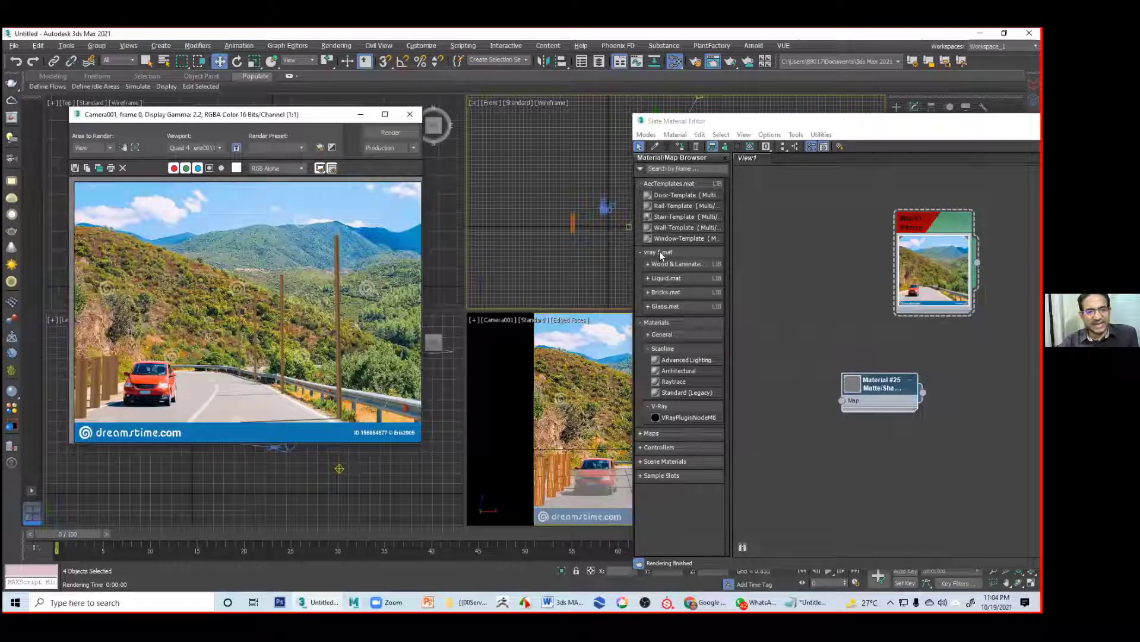
left_click(748, 133)
left_click_drag(748, 128, 230, 527)
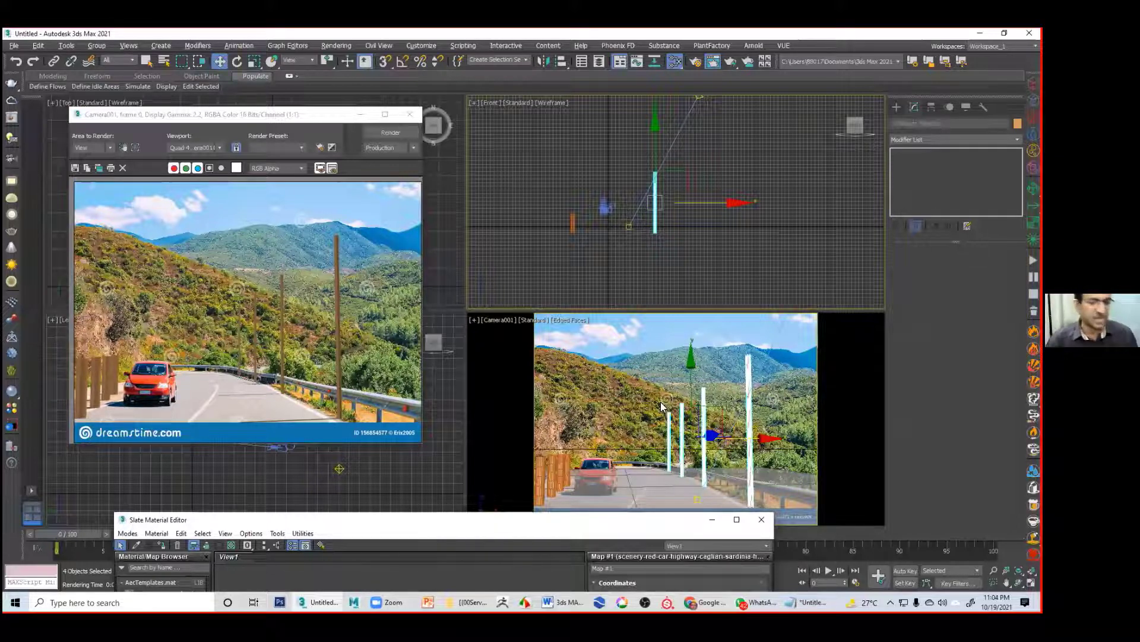
left_click(340, 118)
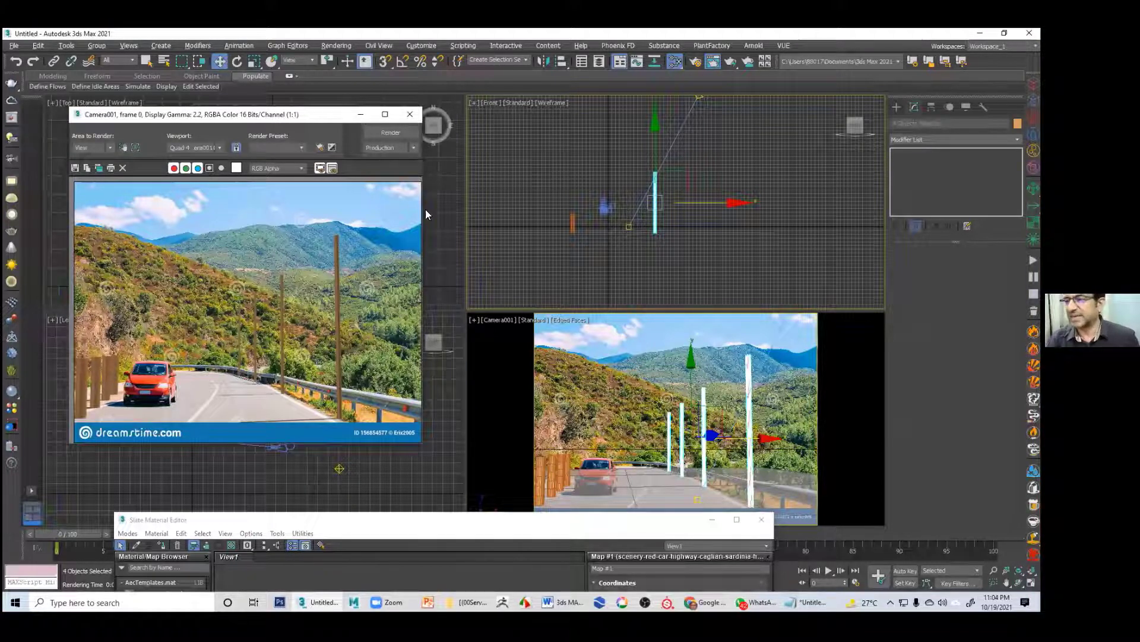
left_click_drag(340, 119, 389, 203)
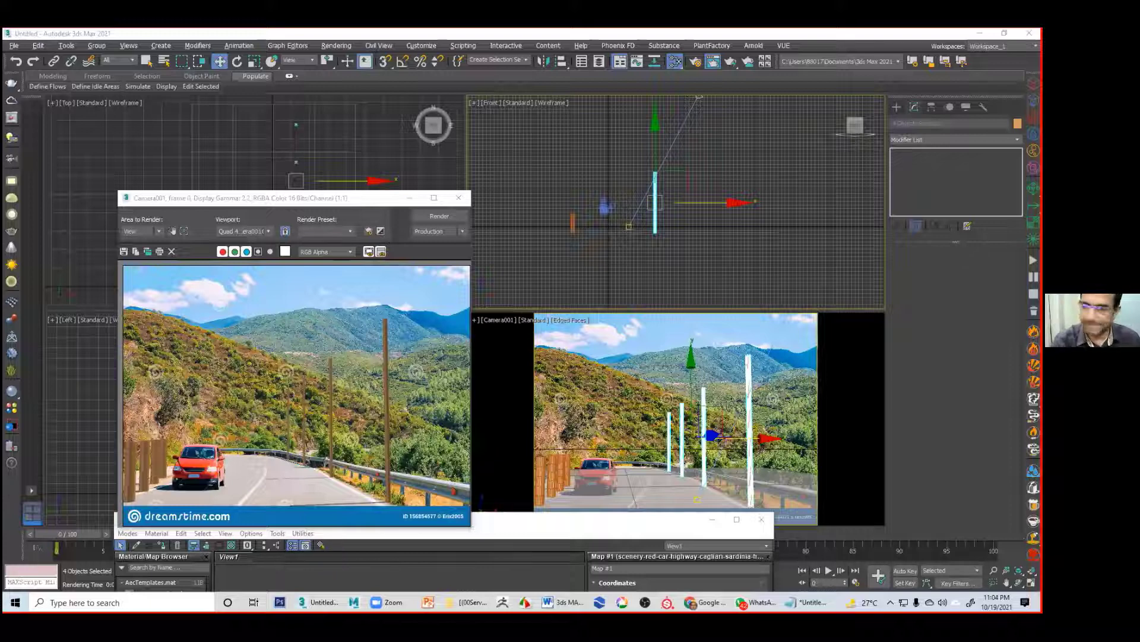
Step: Stop the screen recording and save it as Class10 in Windows Media Video format in the 3ds MAX Classes record folder
key("F9")
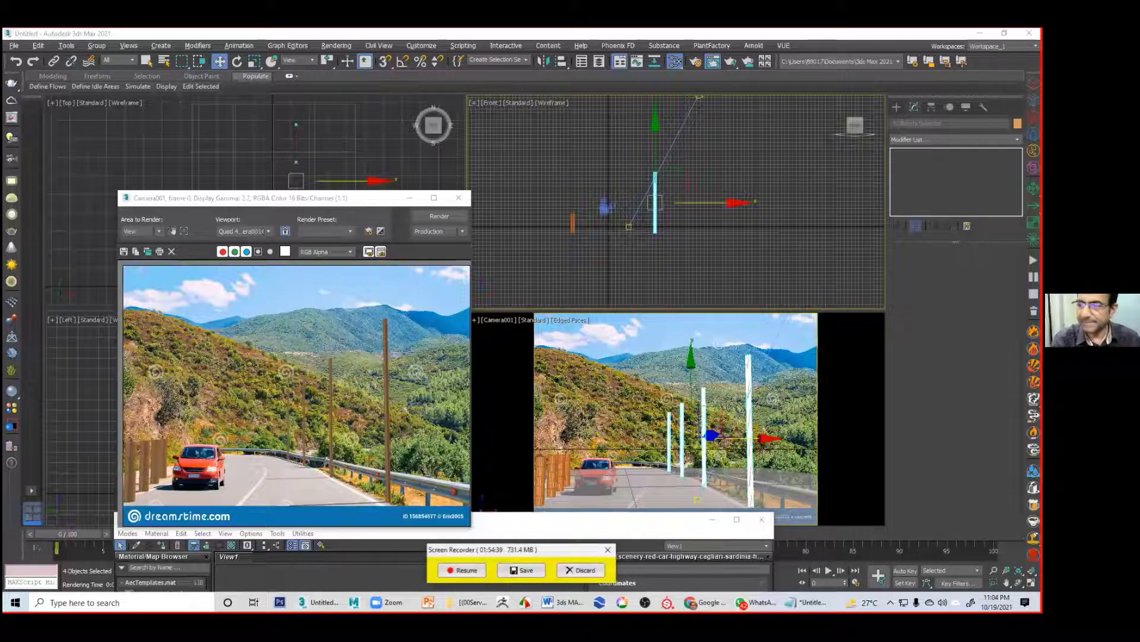
left_click(525, 570)
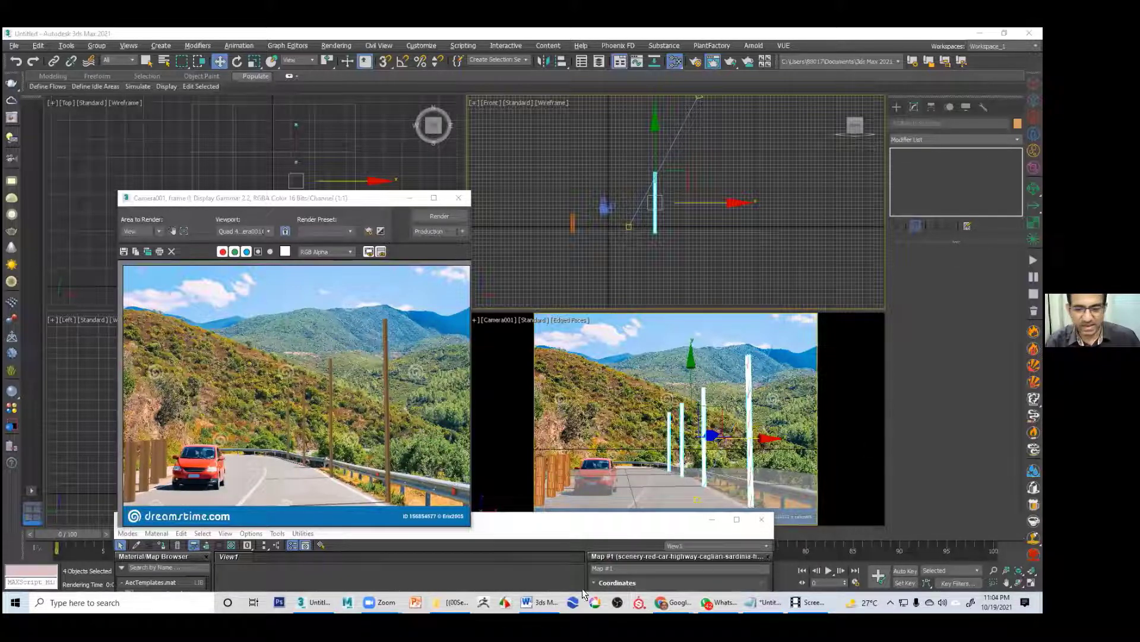
mouse_move(809, 601)
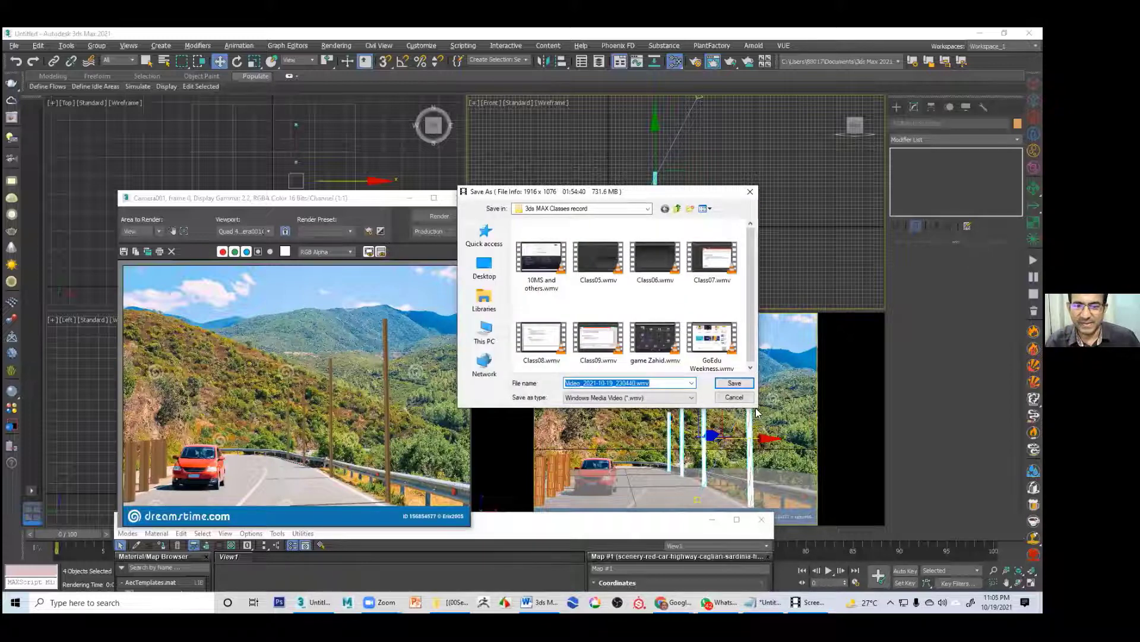
left_click_drag(617, 192, 480, 175)
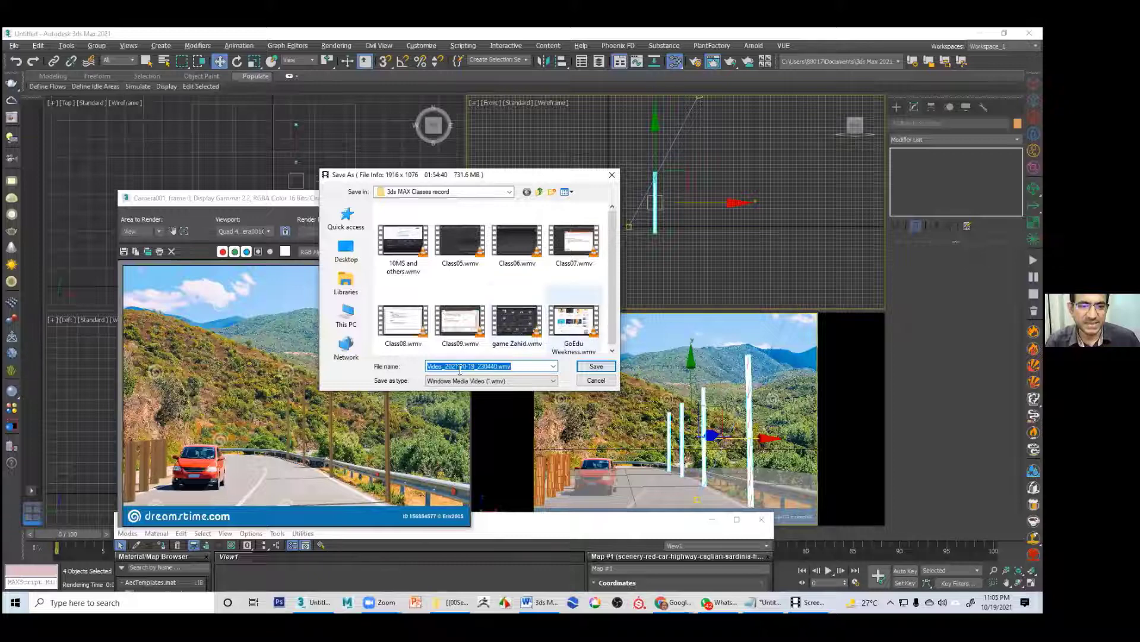
left_click(458, 333)
left_click(484, 367)
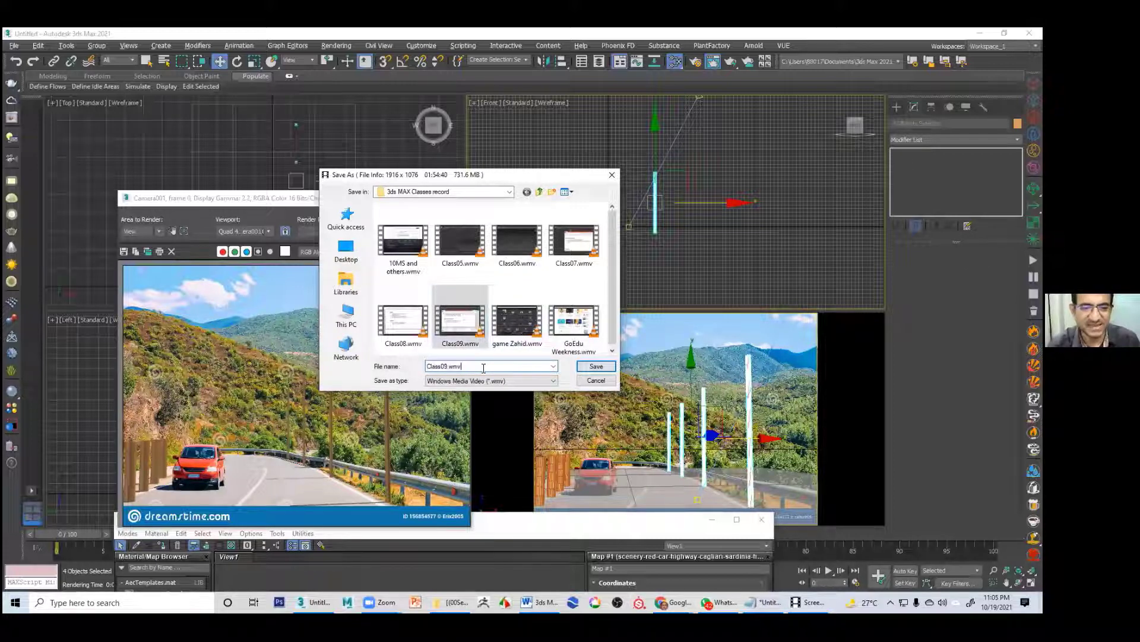
key("BackSpace")
key("BackSpace")
key("BackSpace")
key("BackSpace")
key("BackSpace")
key("BackSpace")
type("10")
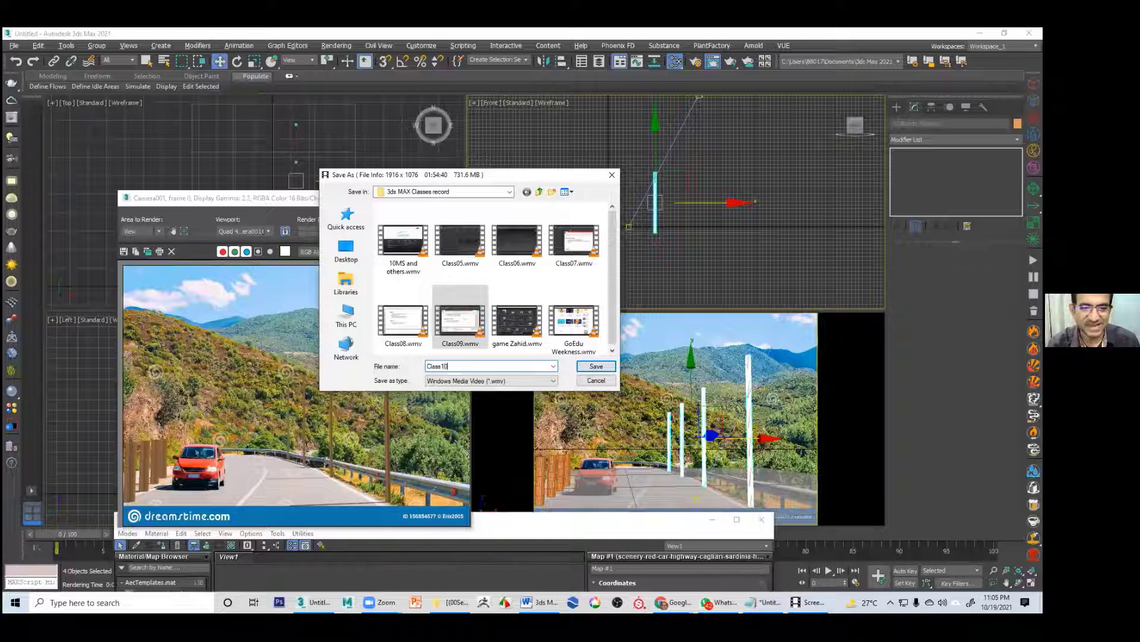
key("Return")
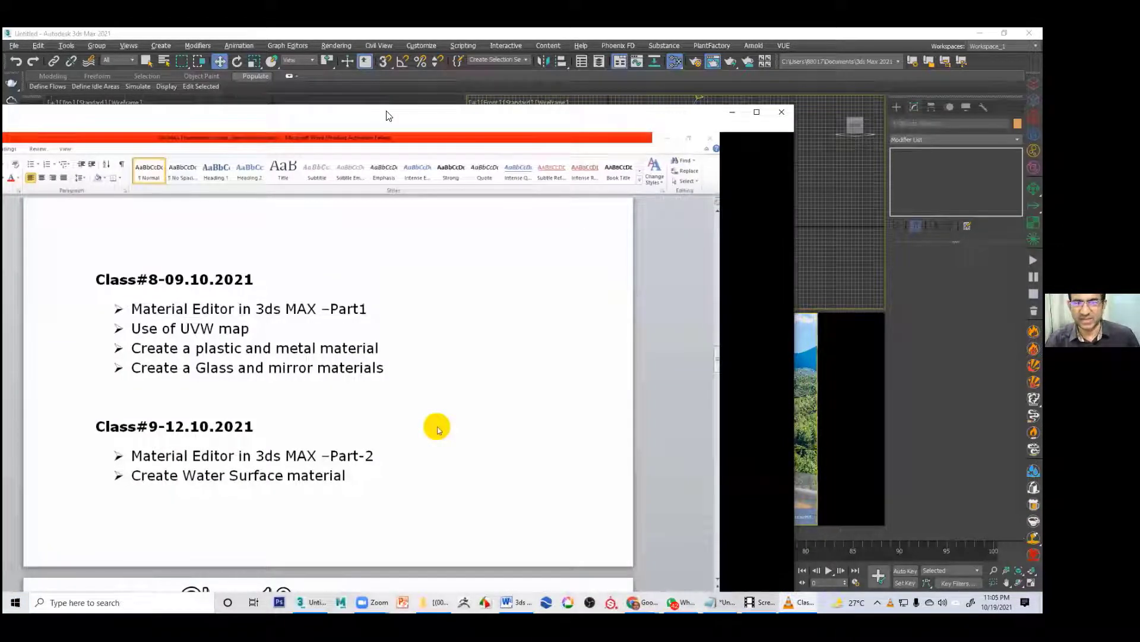
Step: Close the video player, switch back to 3ds Max and reposition the rendered frame clear of the Camera view
left_click_drag(386, 111, 825, 100)
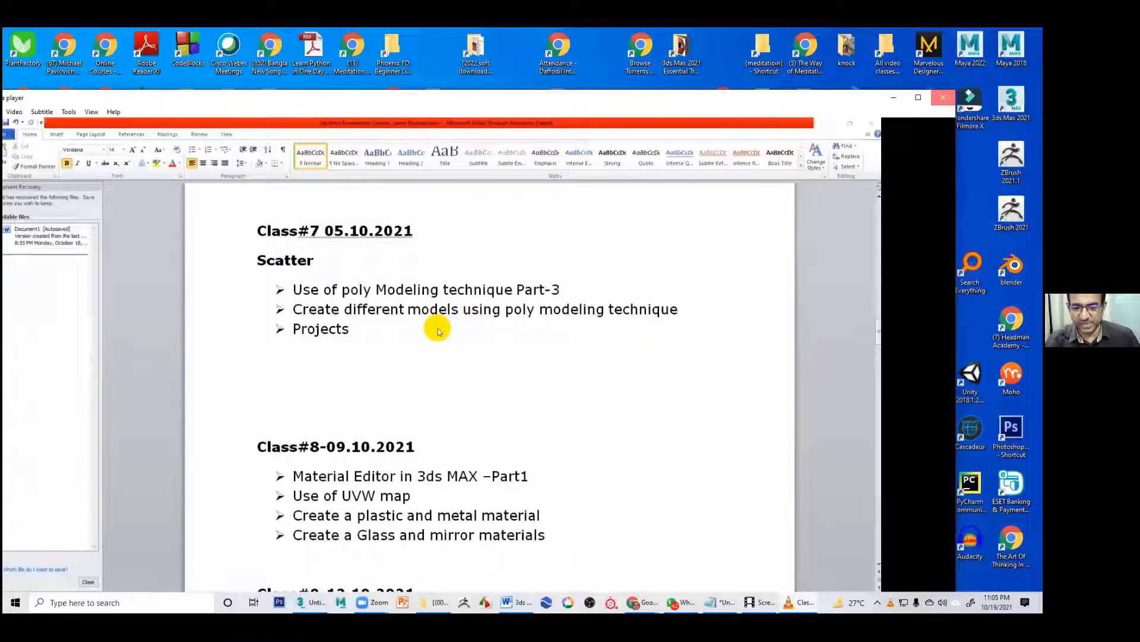
left_click(943, 97)
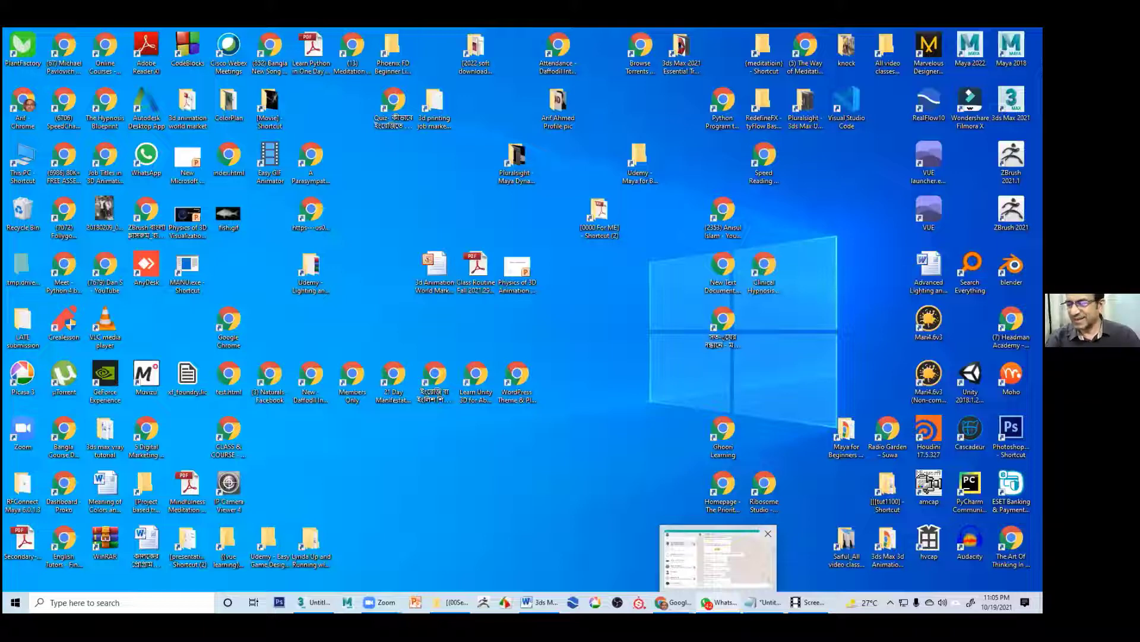
key("alt+Tab")
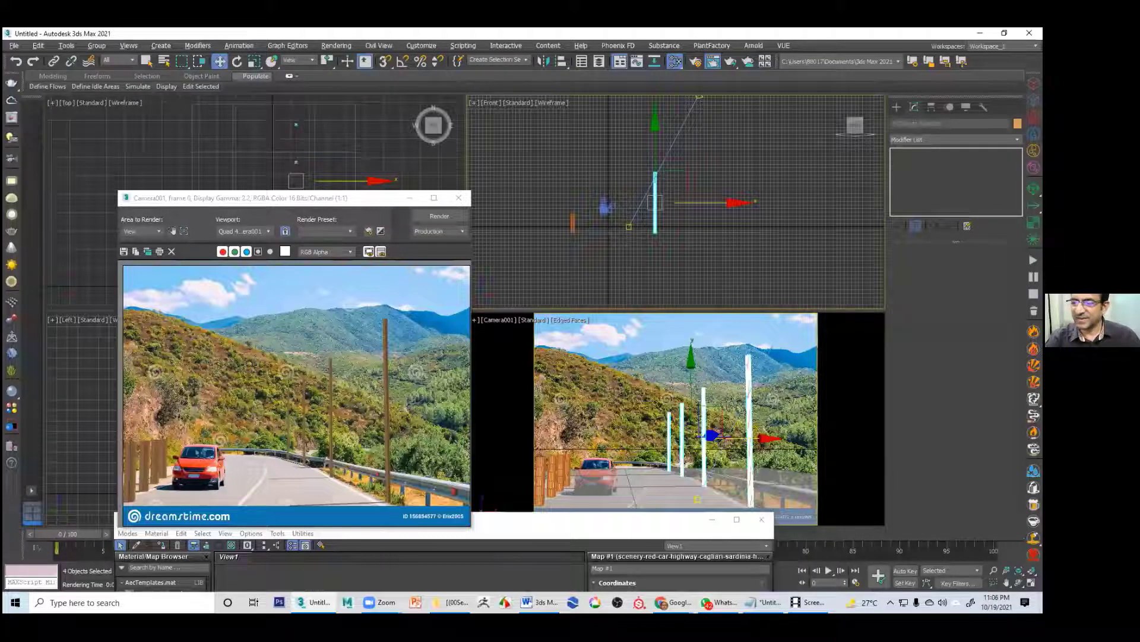
left_click_drag(250, 197, 193, 152)
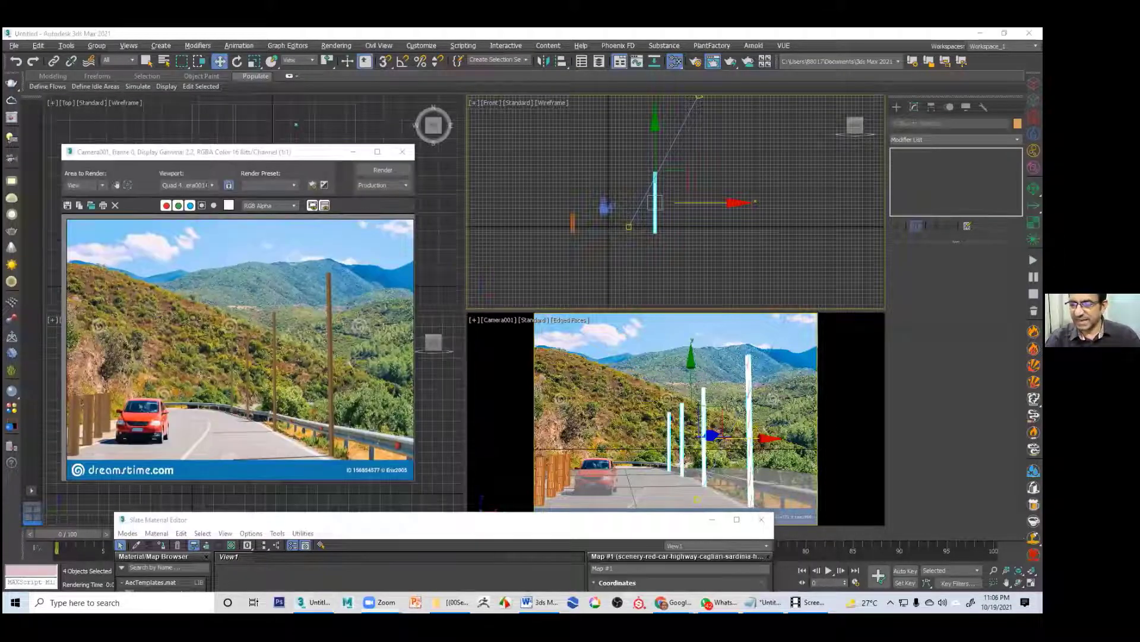